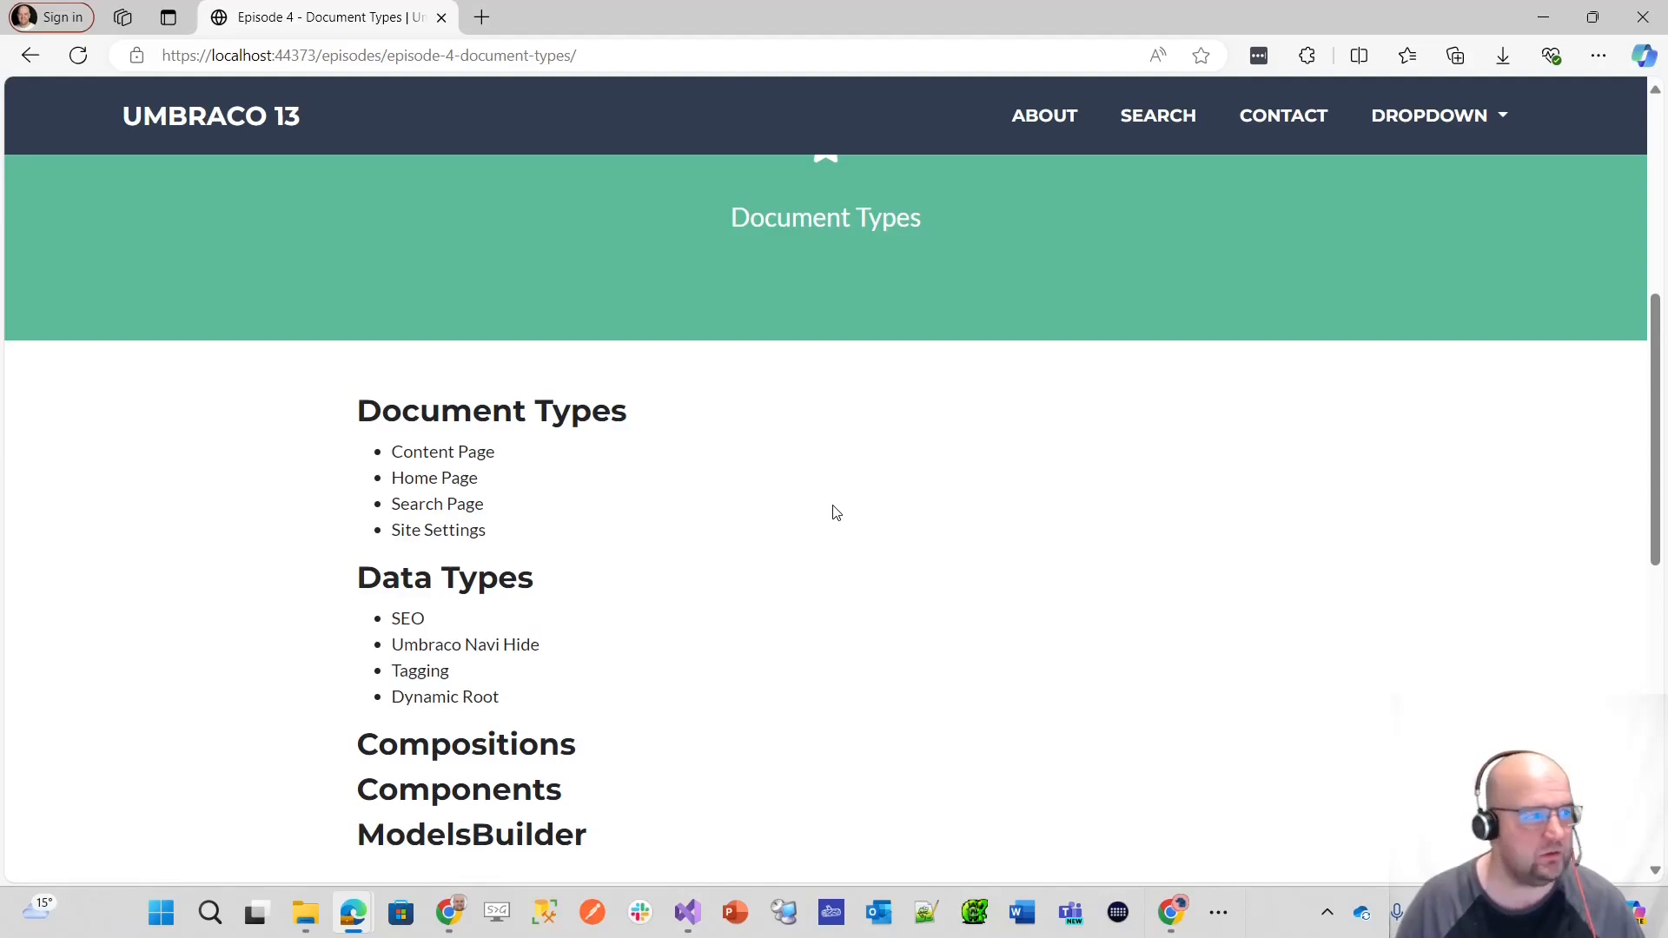
Step: Expand Home in the backoffice content tree and view the Page Settings of the About page
left_click_drag(0, 244, 891, 150)
double_click(935, 151)
left_click(120, 105)
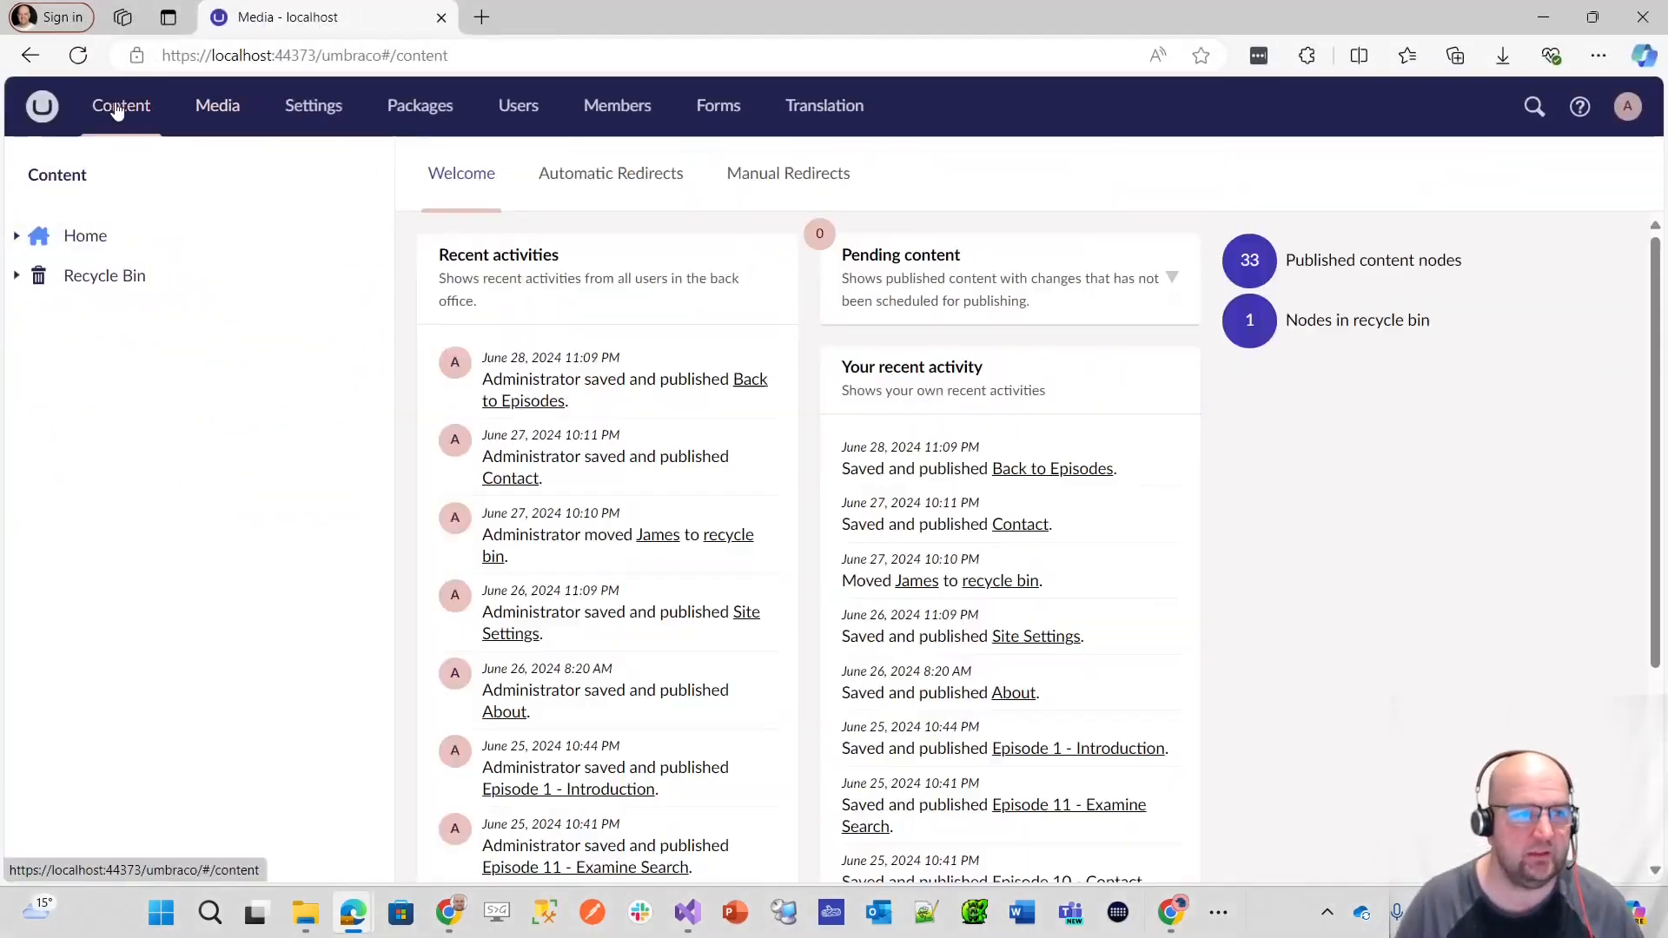
left_click(16, 236)
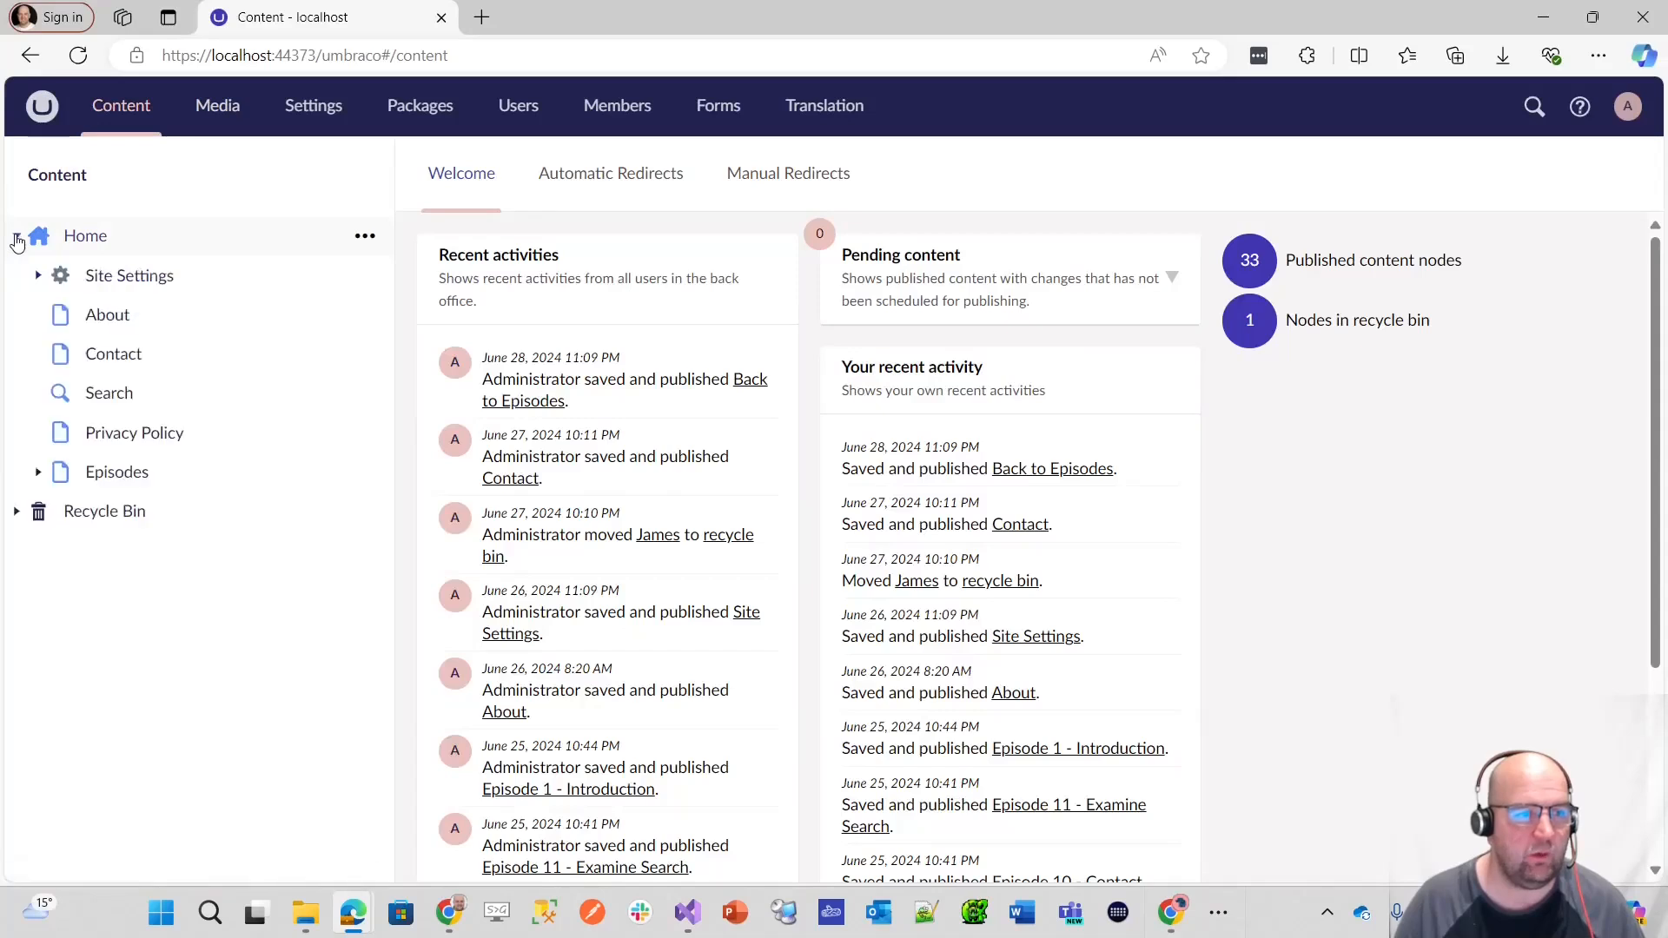
left_click(103, 315)
left_click(657, 239)
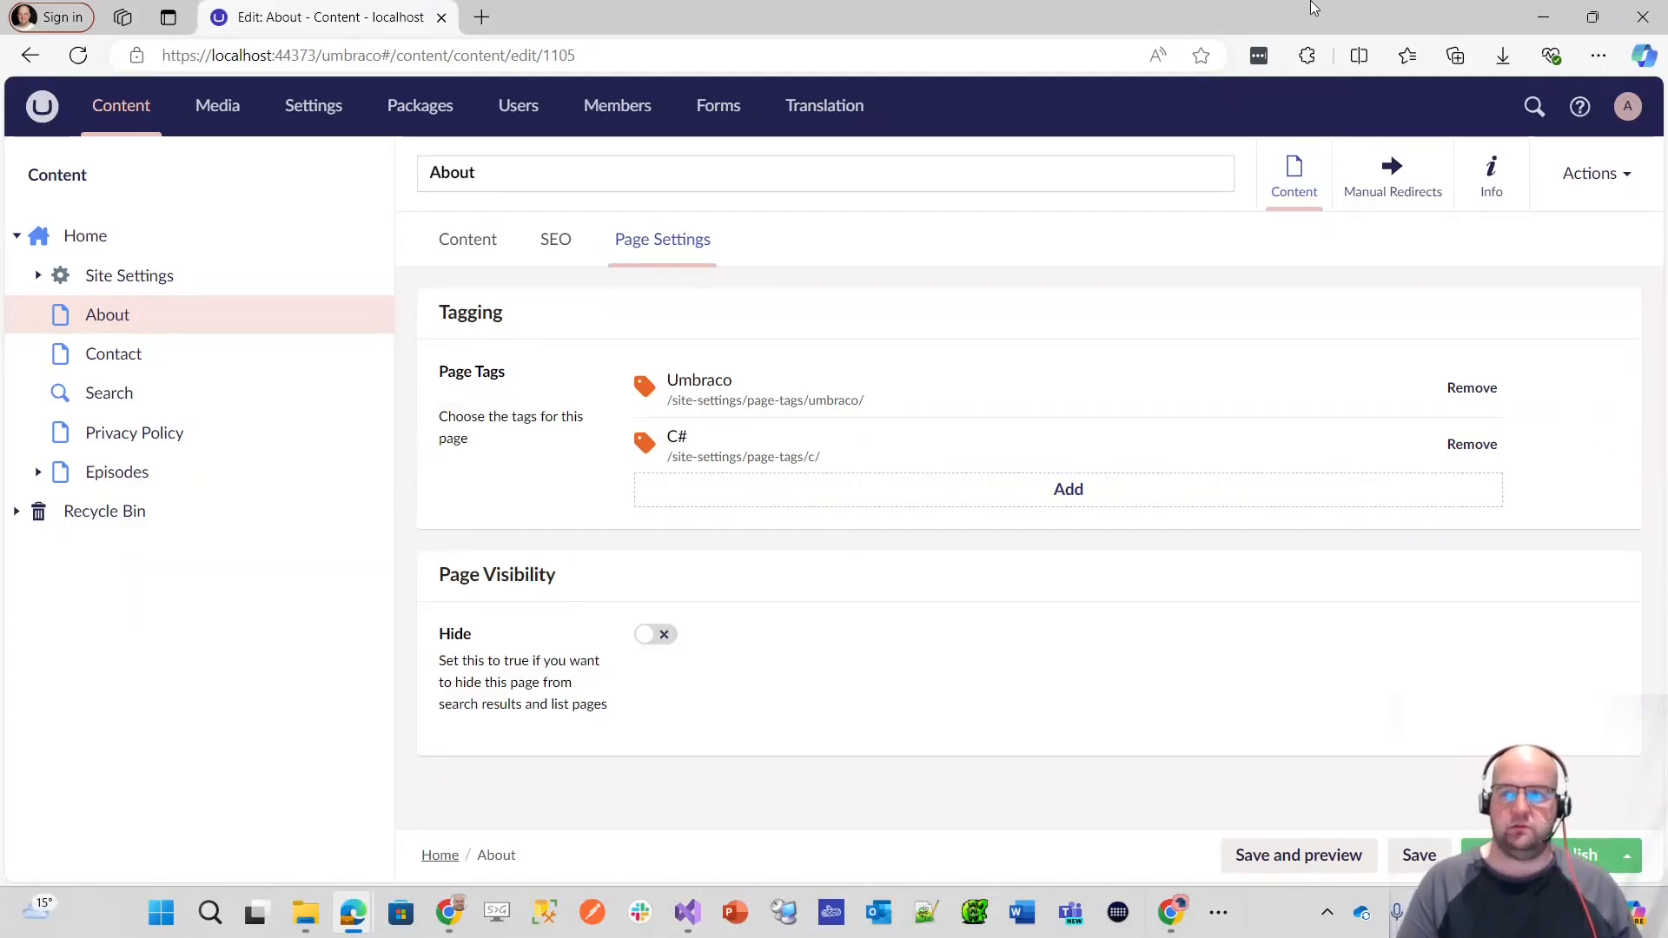
Step: Return to the Episode 4 web page and review its outline from Document Types through ModelsBuilder
left_click_drag(1312, 19, 0, 217)
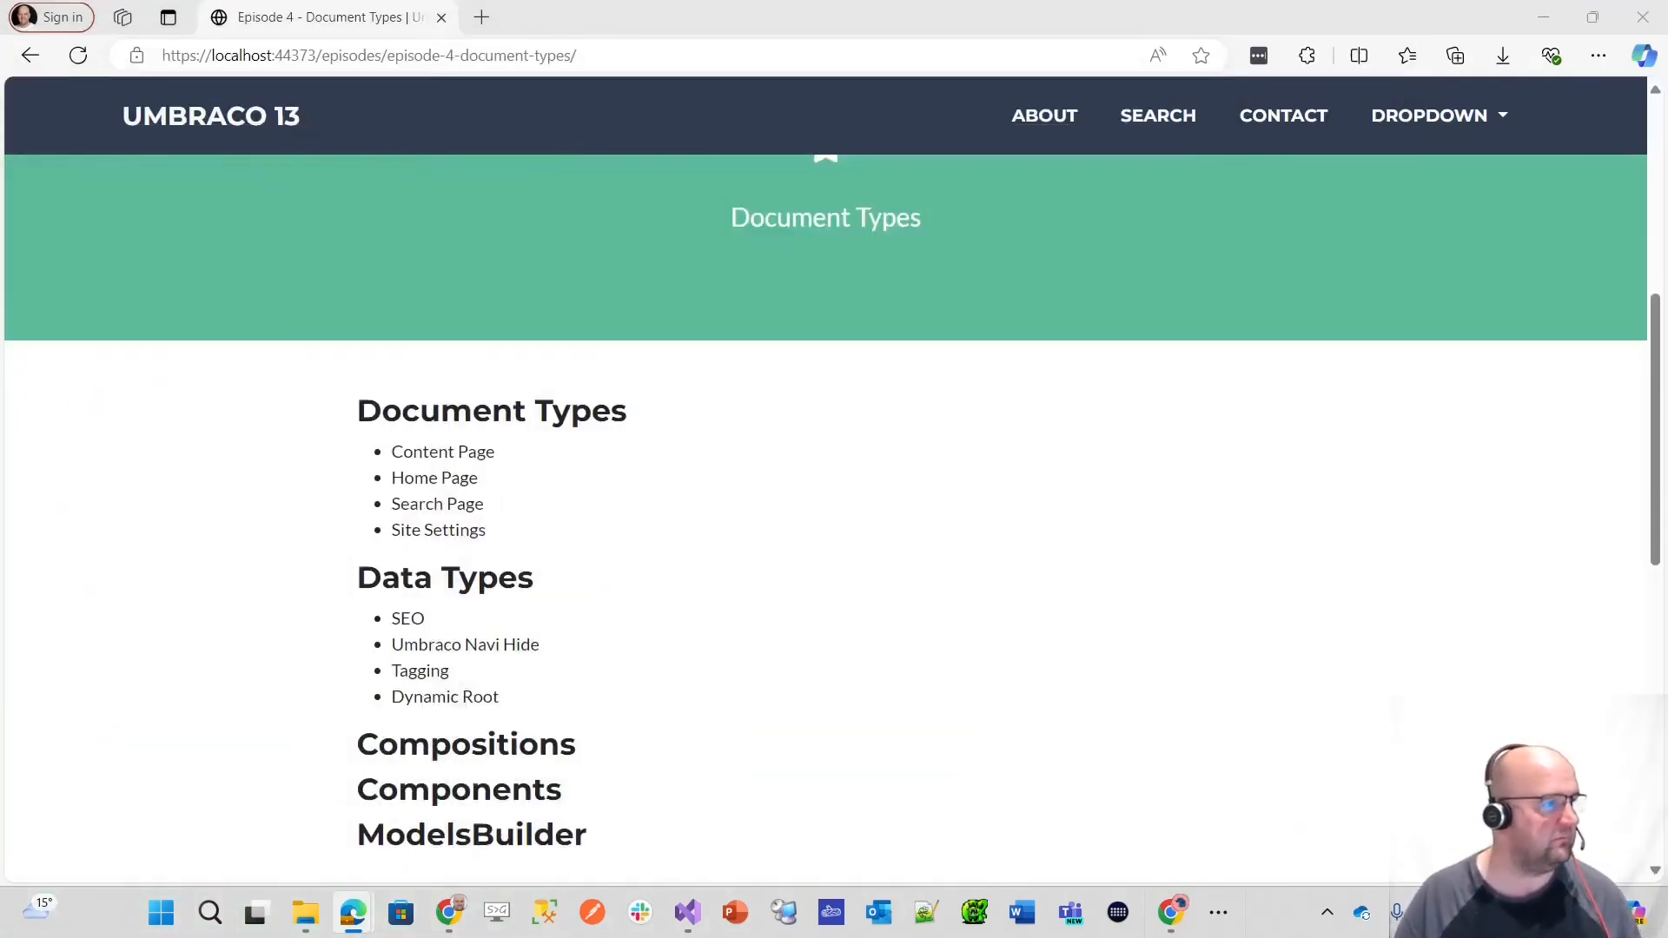
scroll(1043, 677, "down", 1)
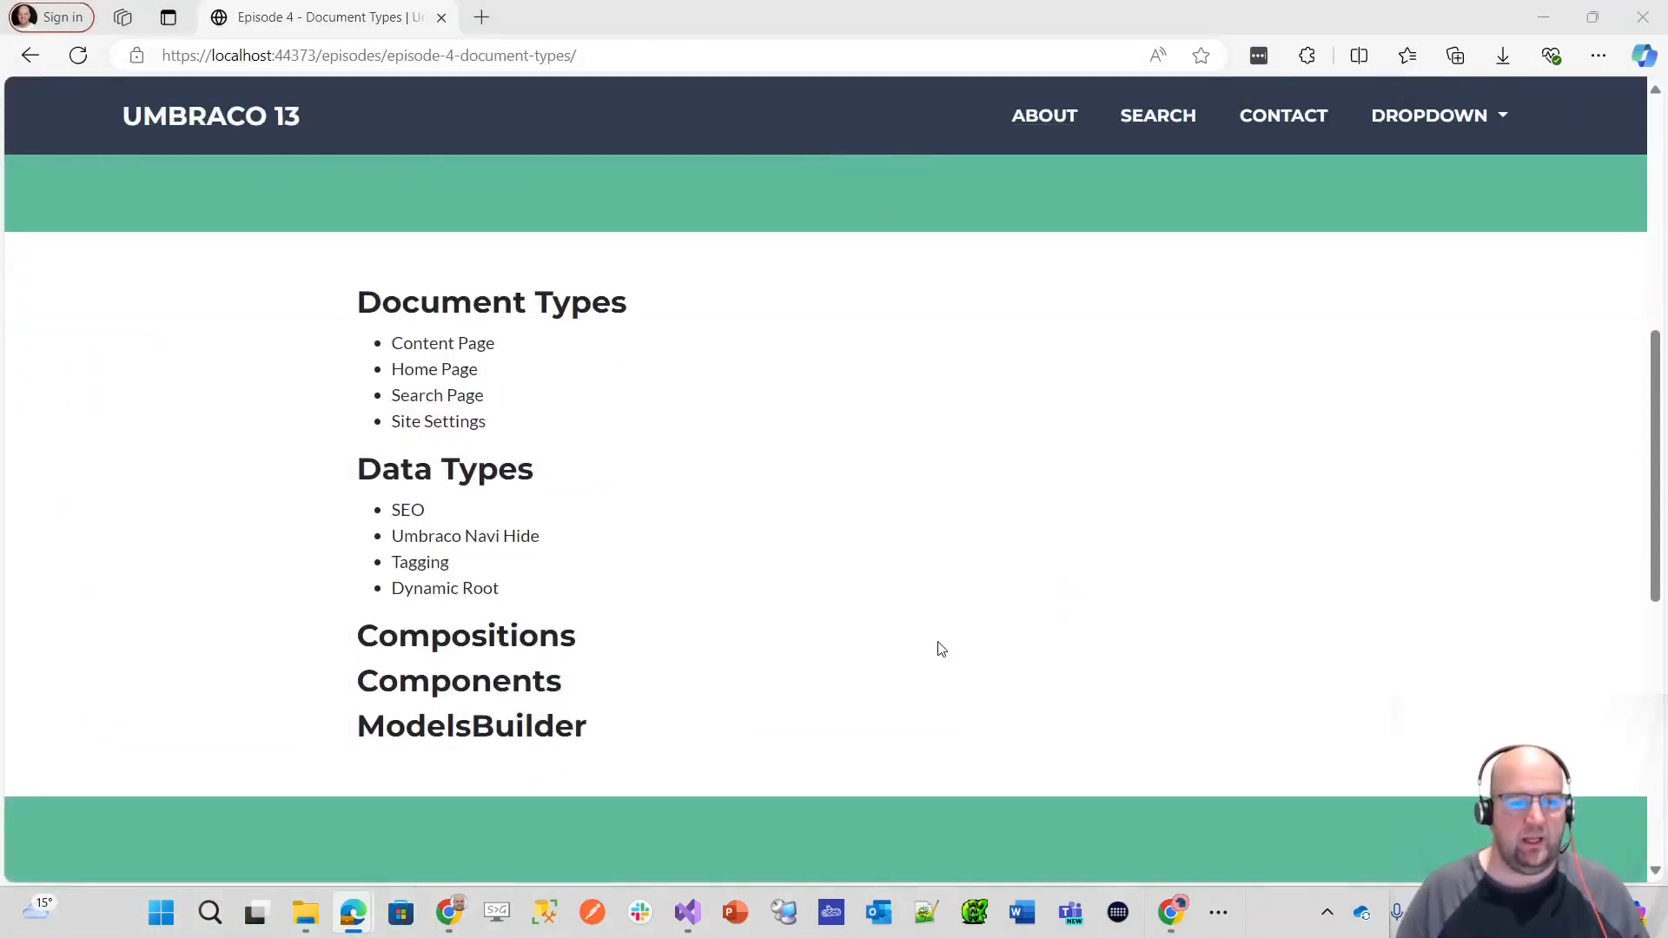
left_click_drag(503, 594, 393, 601)
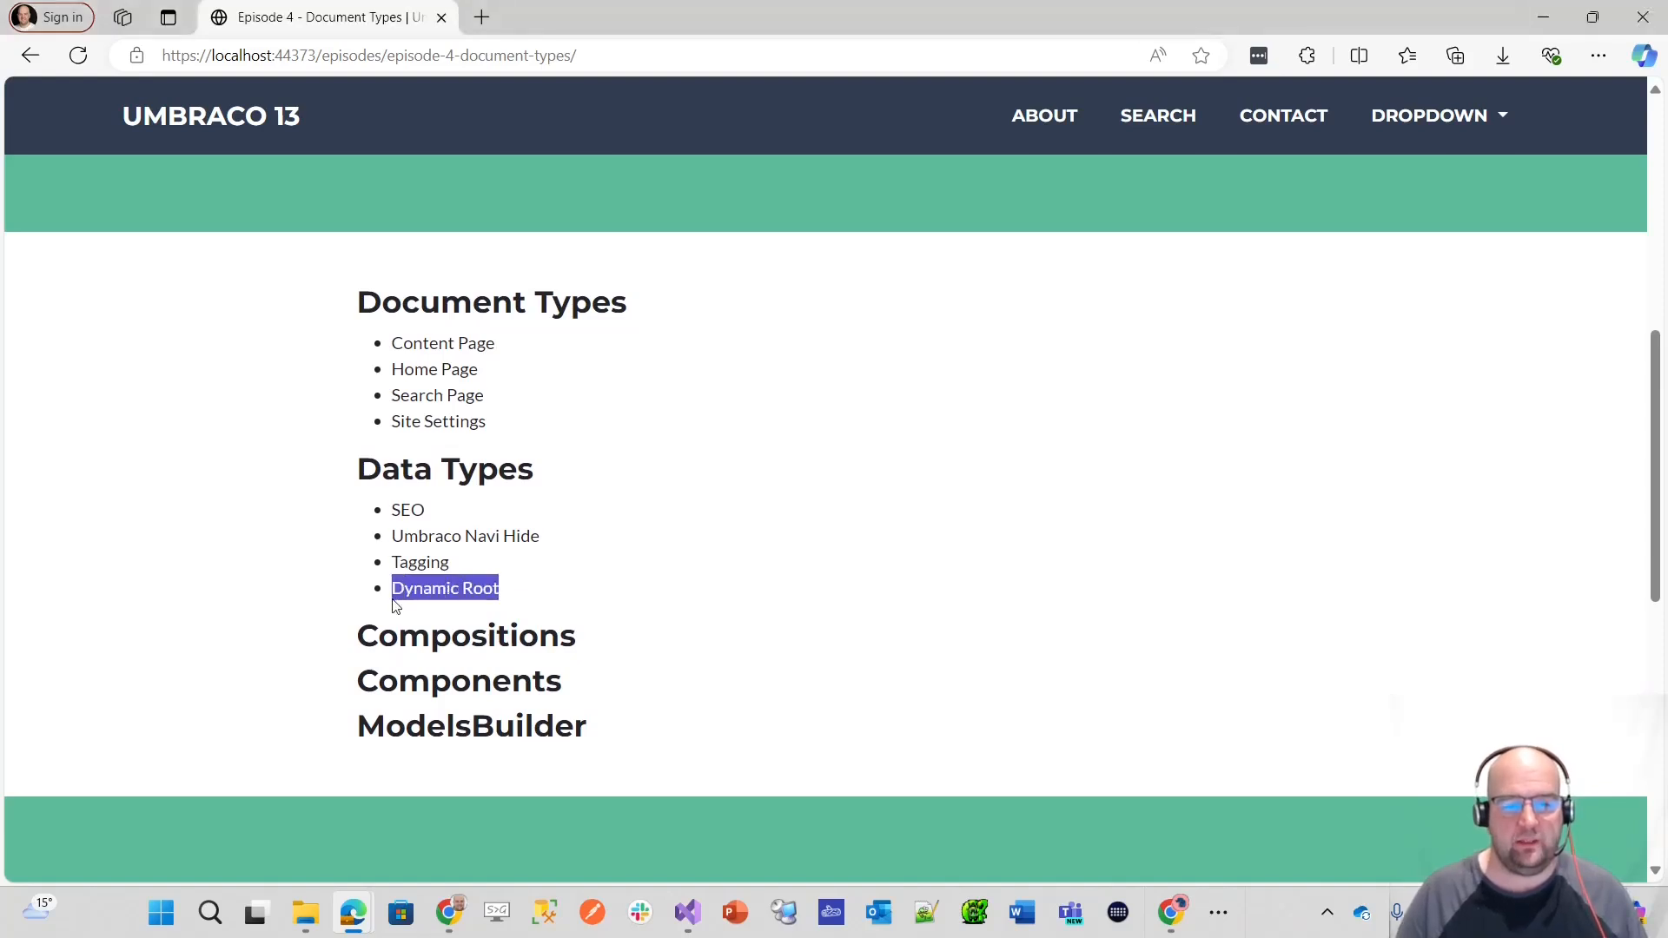
left_click(546, 588)
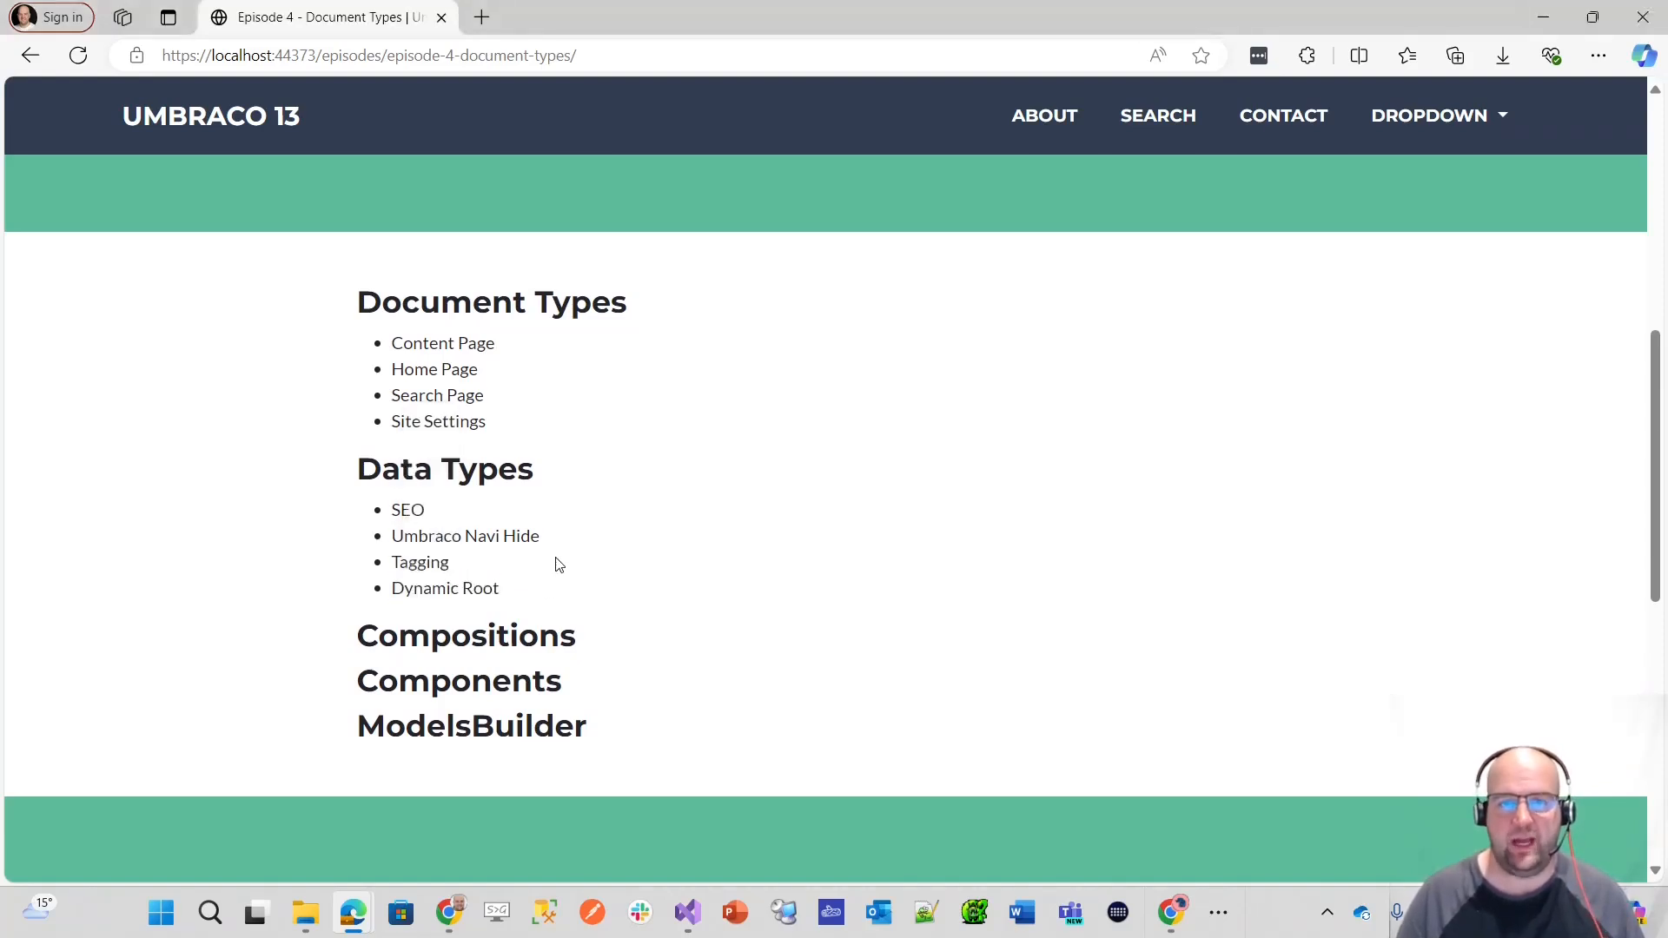
scroll(753, 592, "down", 1)
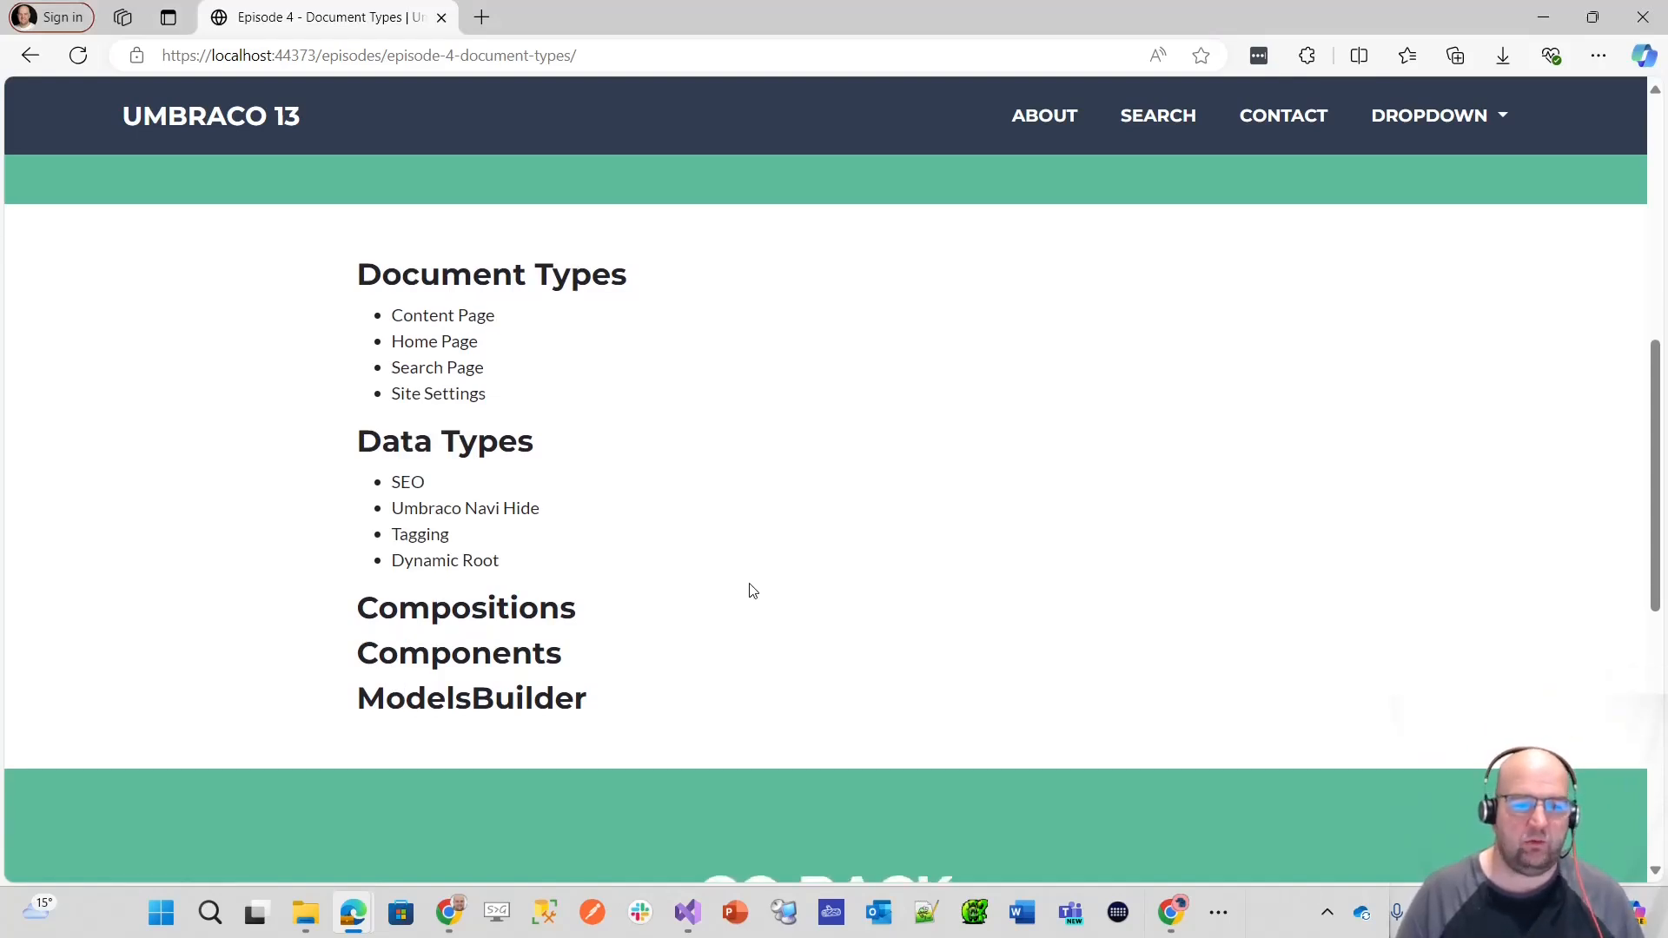
scroll(753, 599, "up", 2)
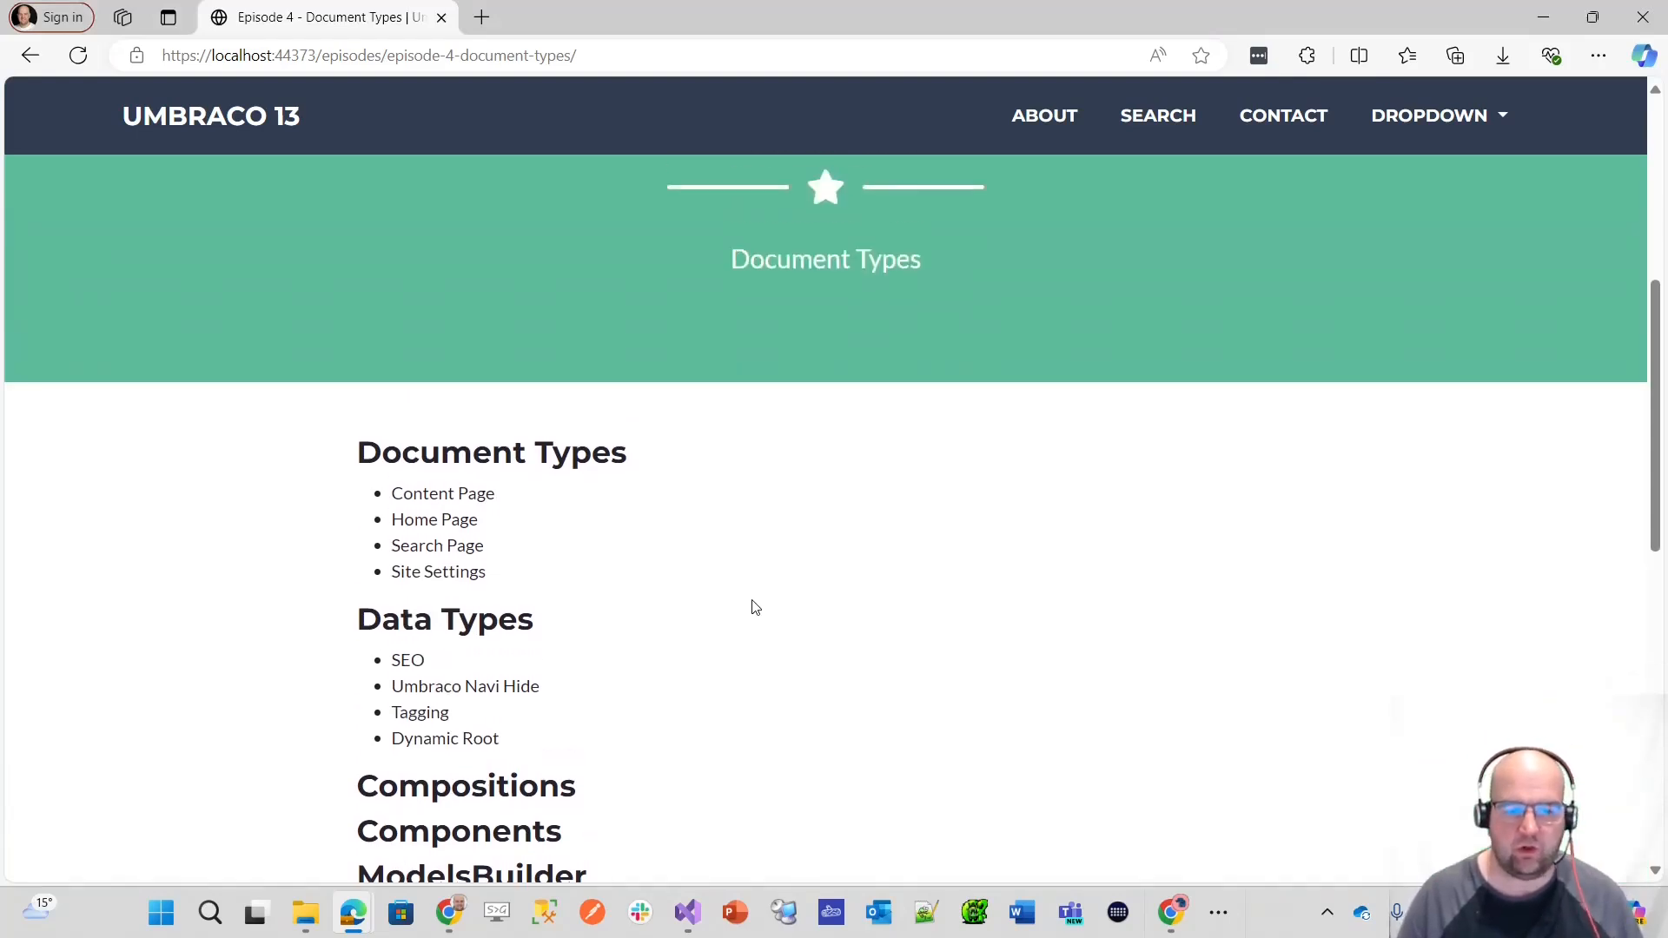
scroll(754, 619, "down", 2)
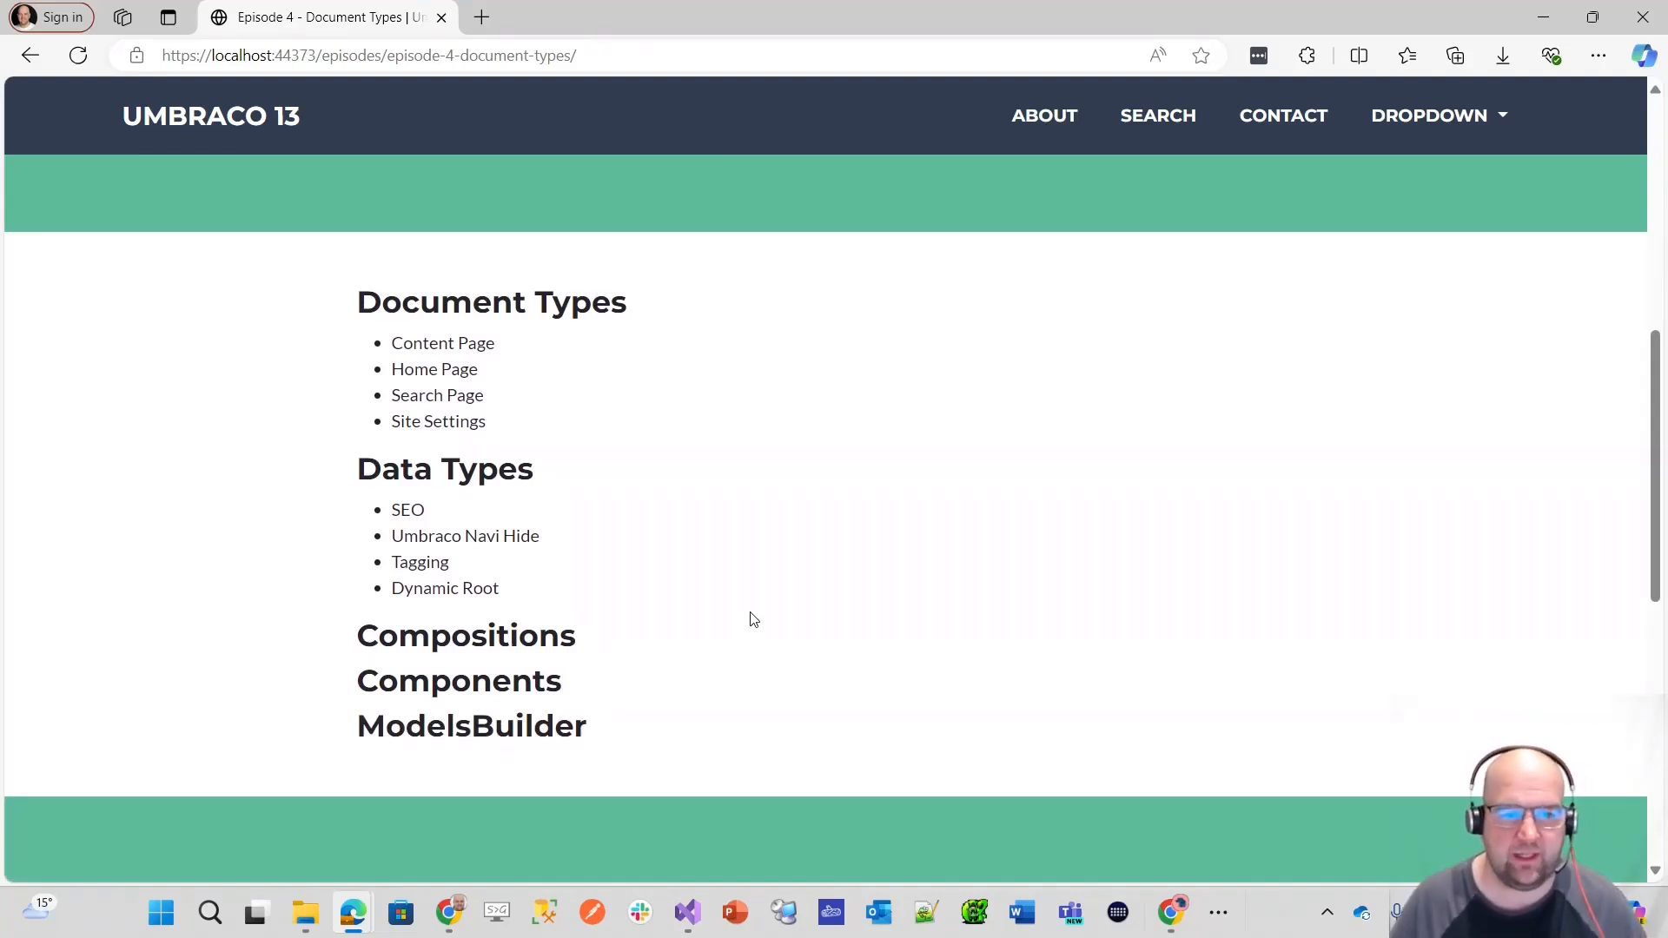
scroll(747, 618, "up", 6)
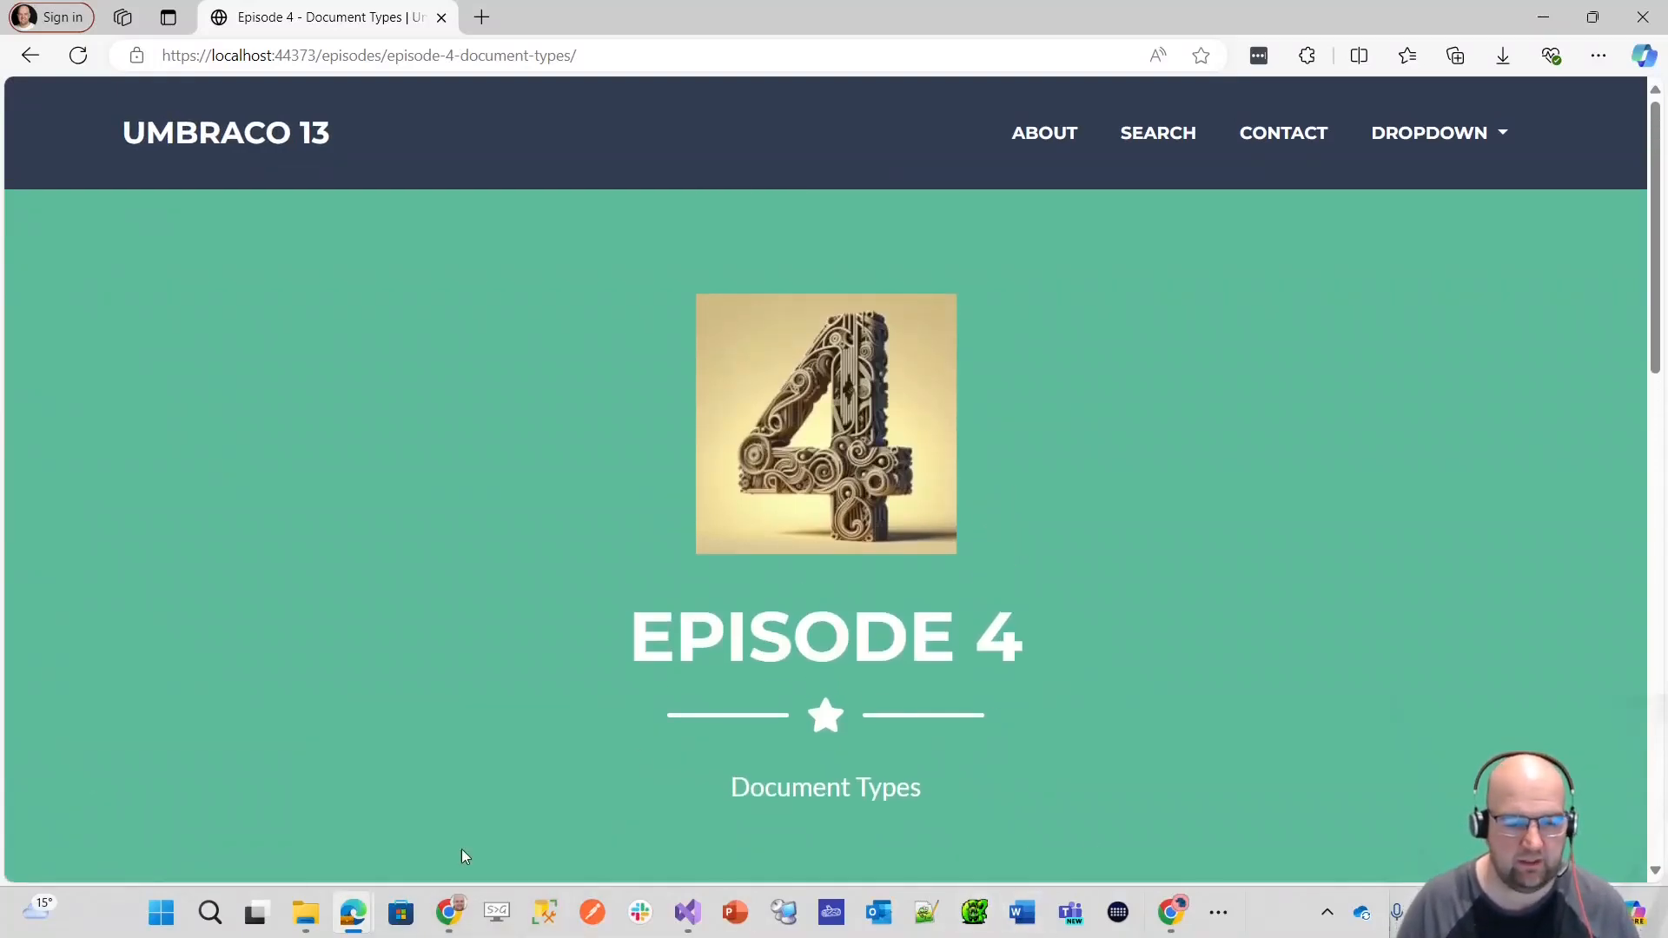
Step: Switch to the Umbraco backoffice in Chrome and expand Document Types in the Settings section
left_click(1170, 913)
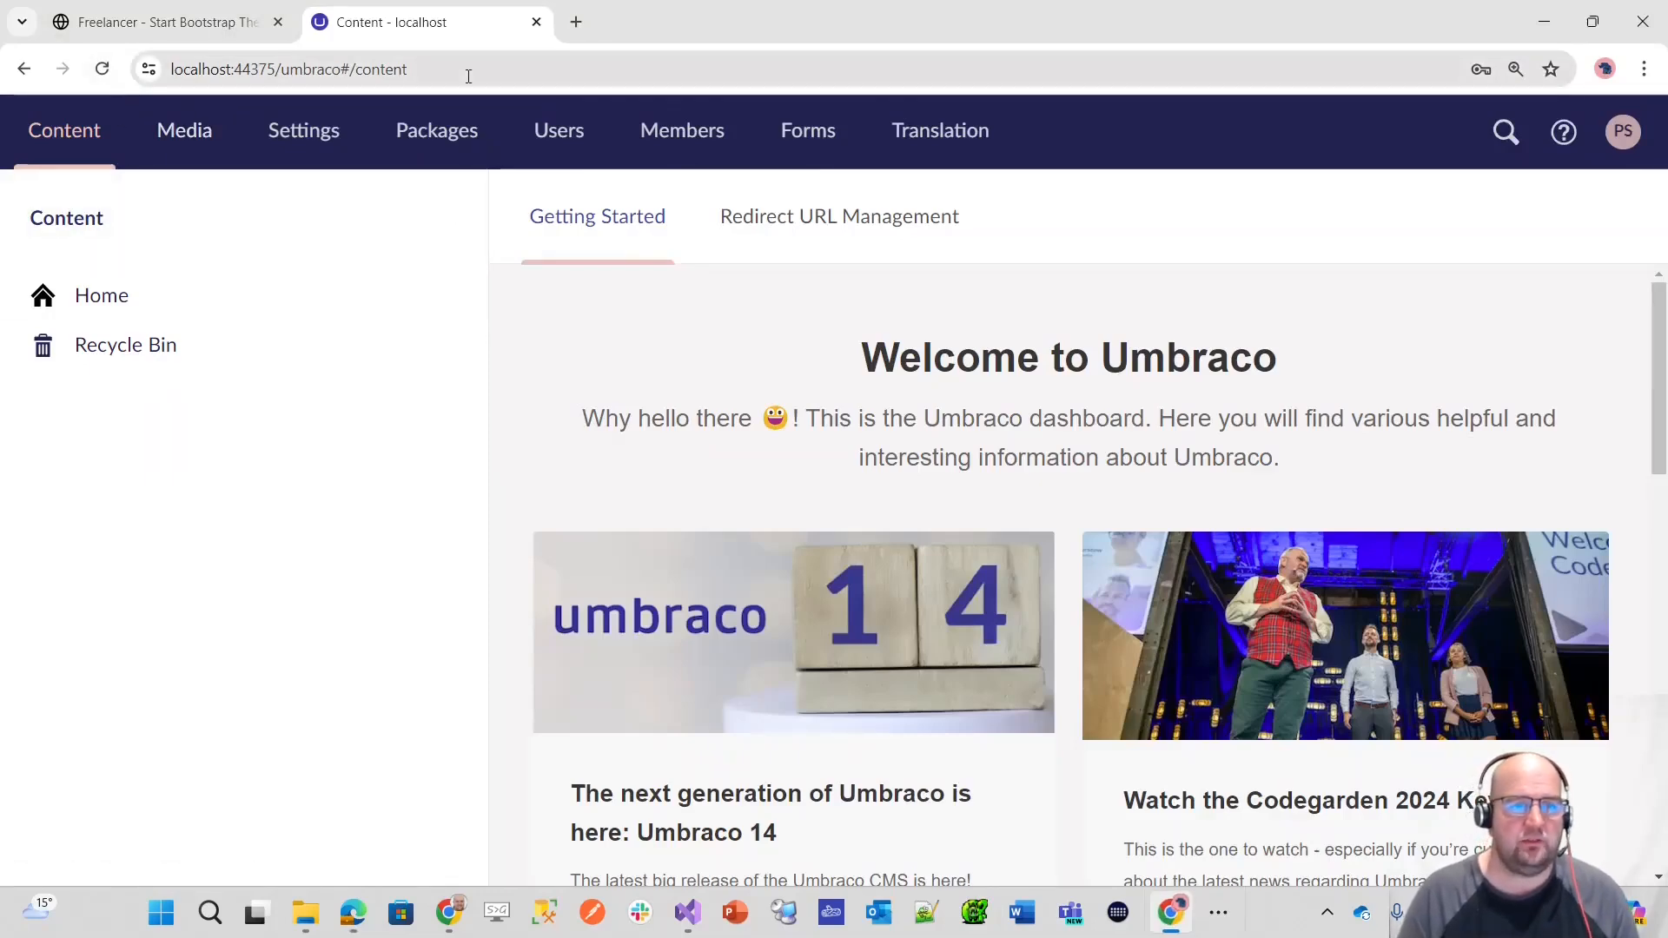
left_click(303, 137)
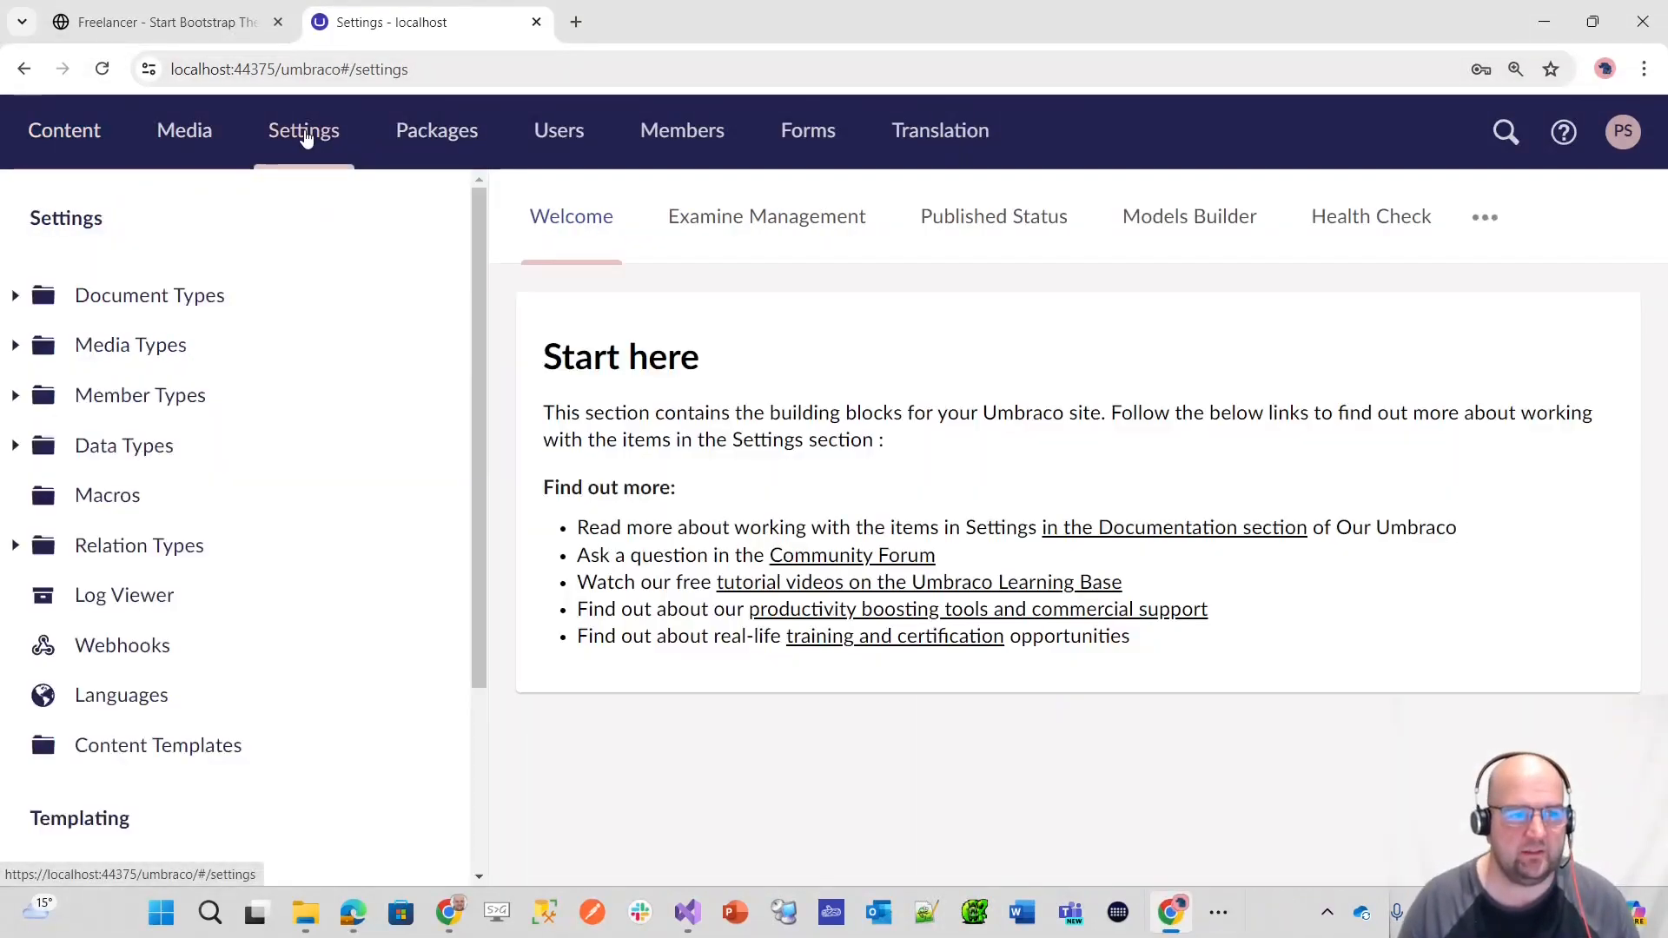
left_click(14, 296)
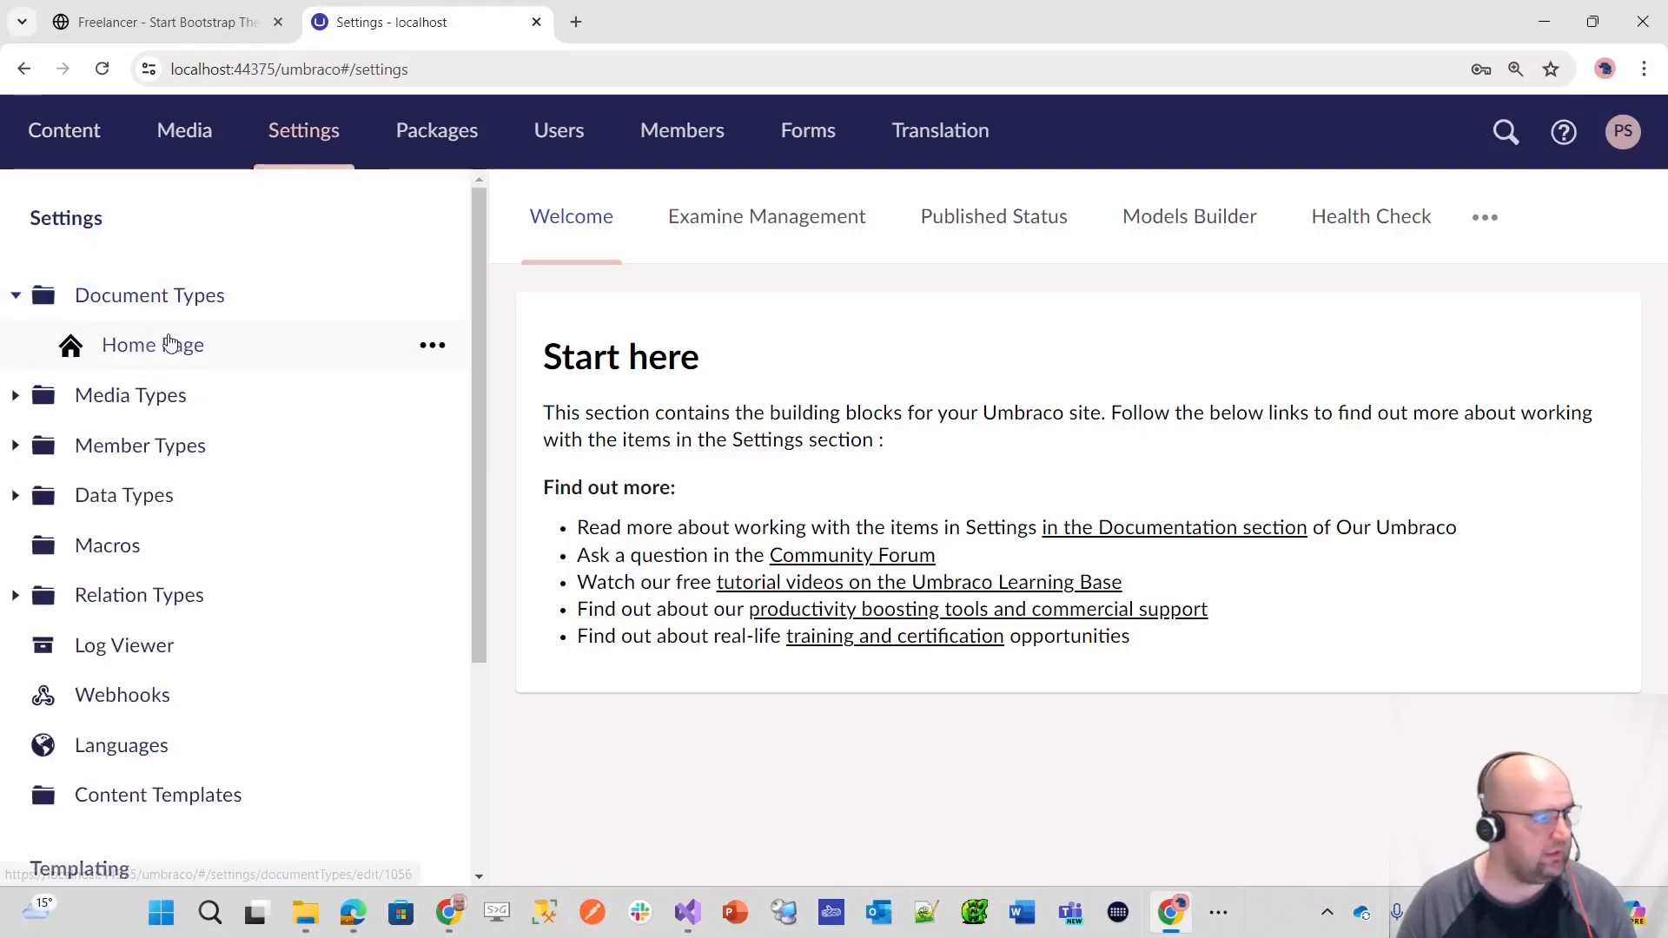
key("alt+Tab")
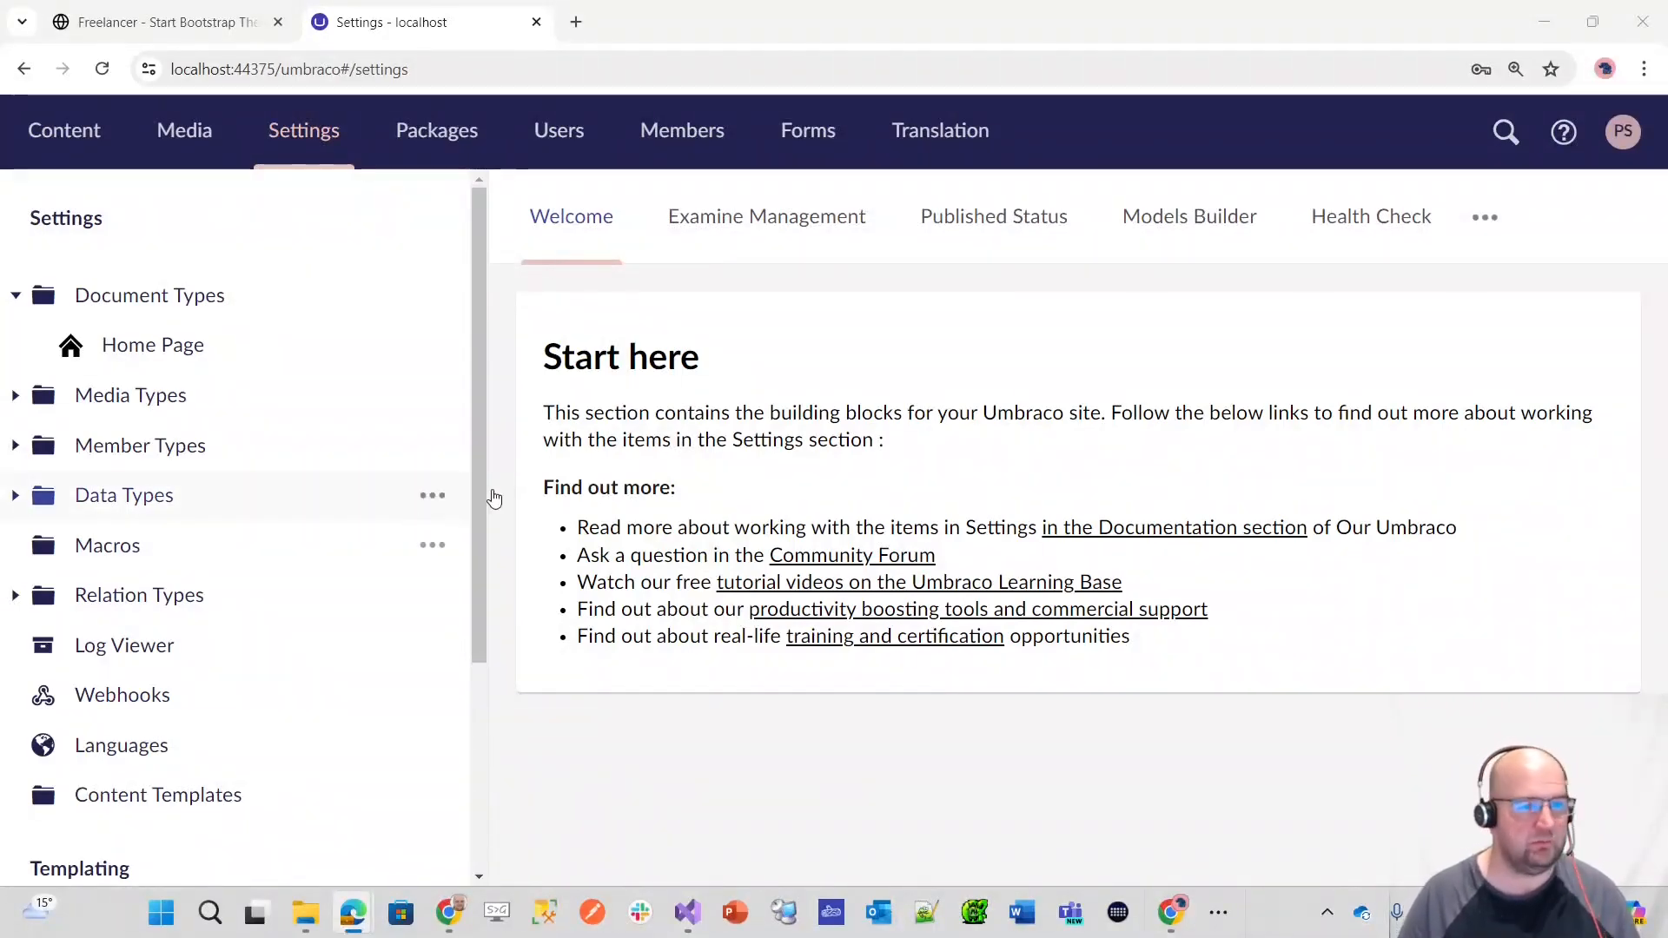
Step: Open the Home Page document type and review its title, colour and image properties
left_click(146, 347)
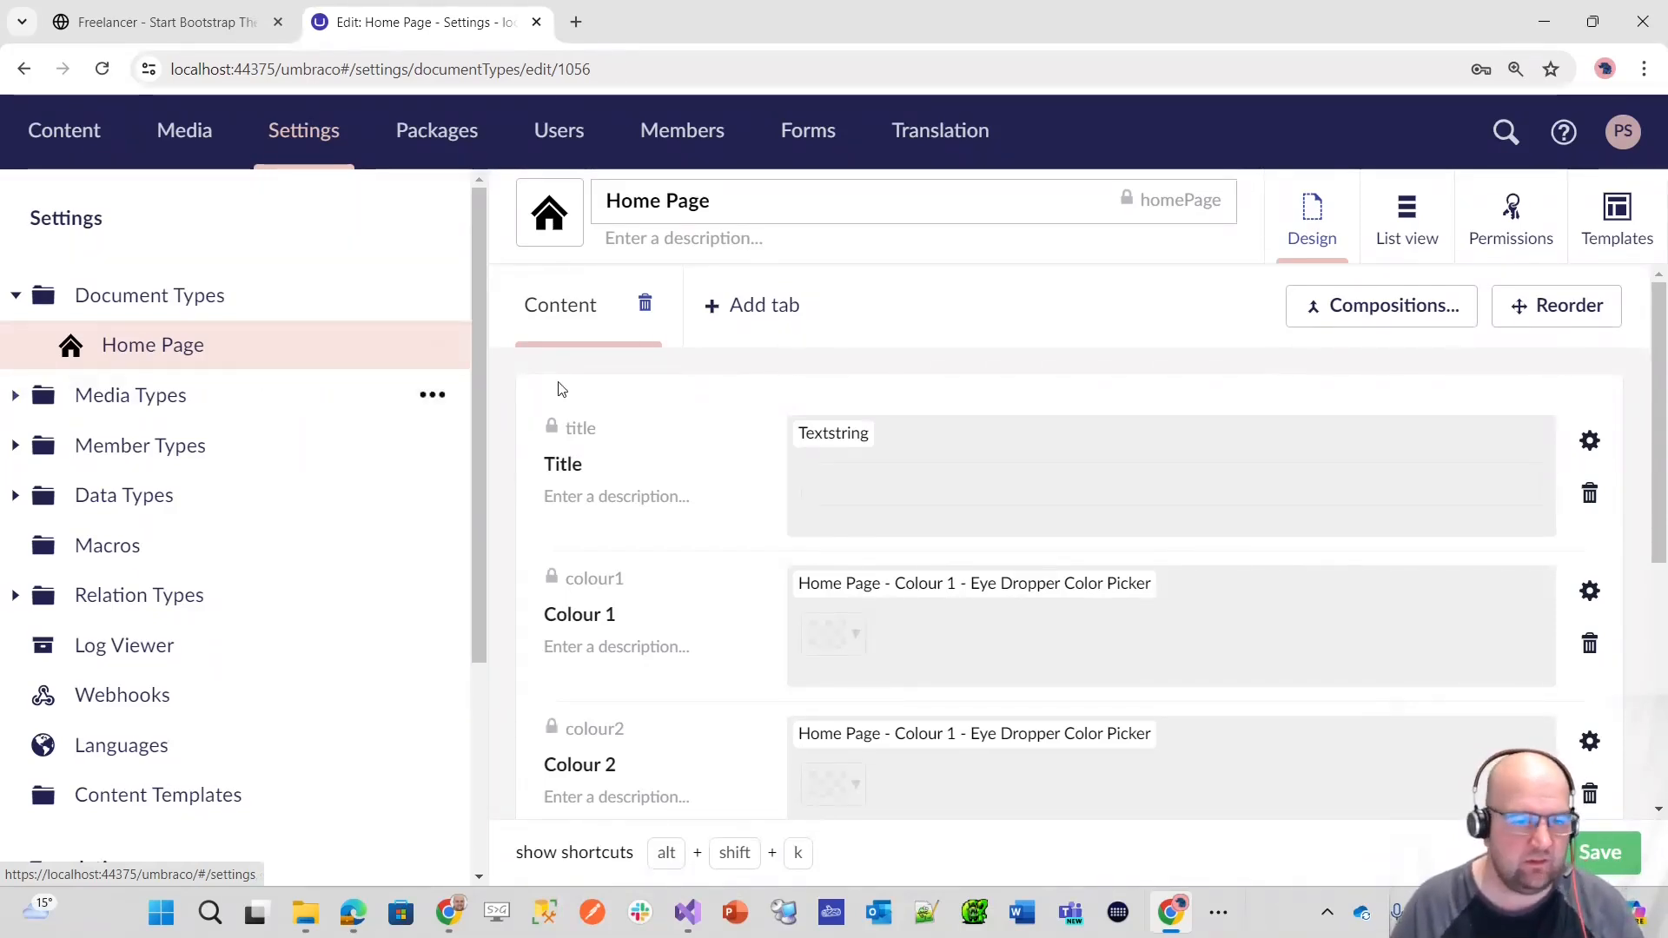
scroll(719, 551, "down", 2)
scroll(718, 550, "up", 2)
mouse_move(274, 365)
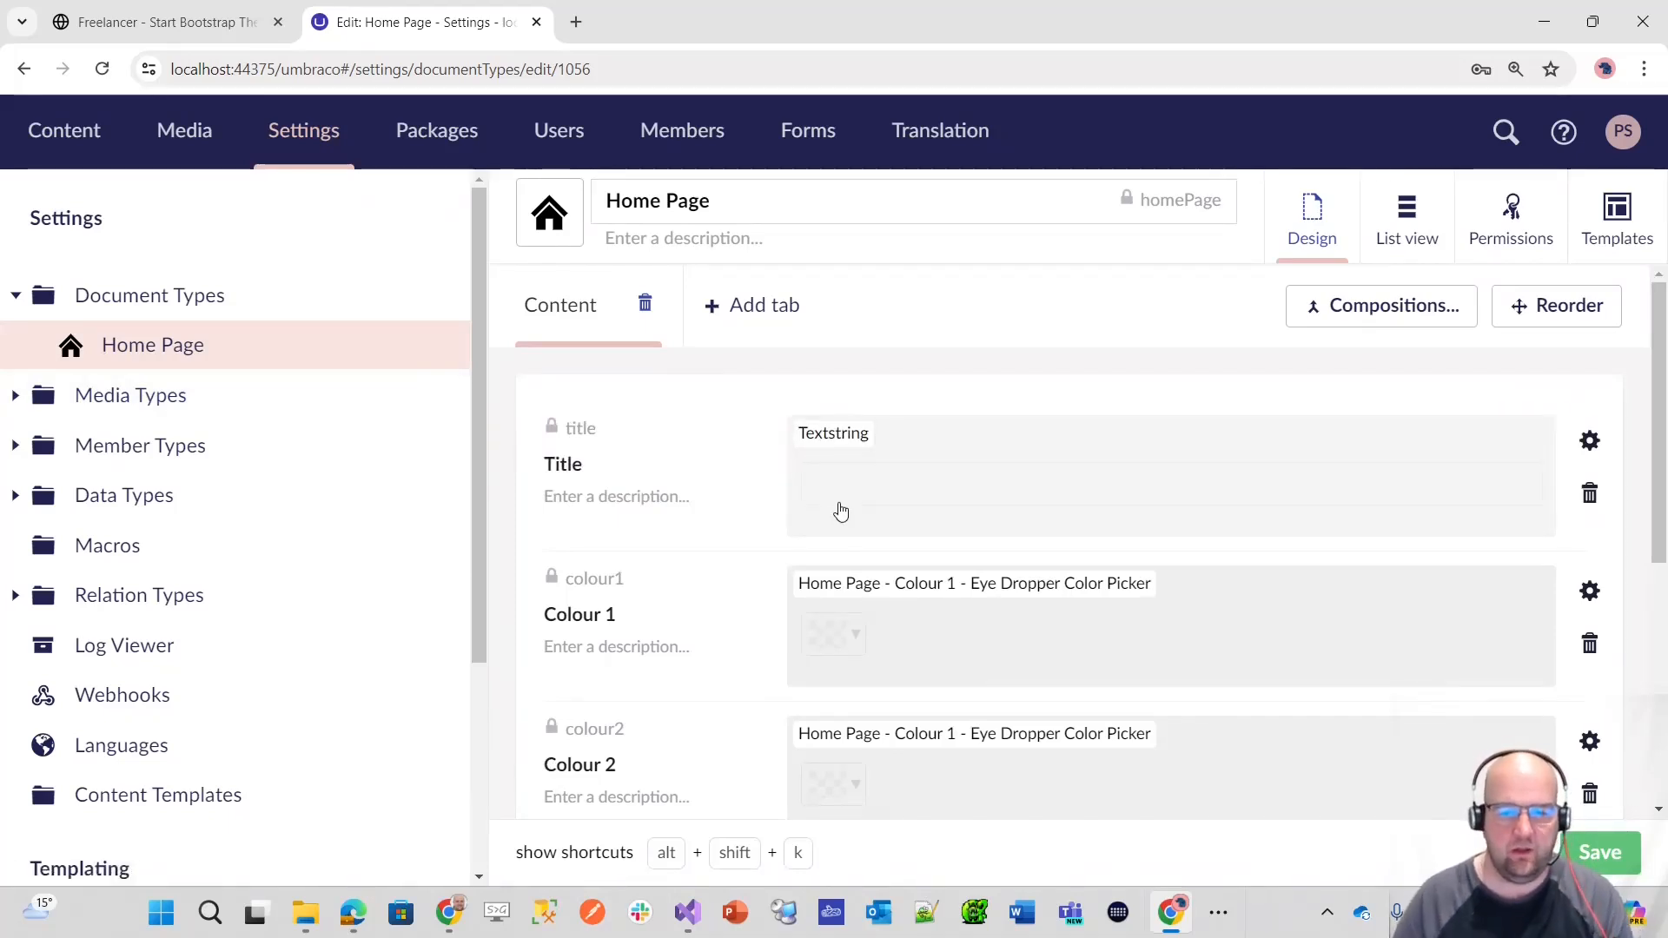
scroll(684, 496, "down", 2)
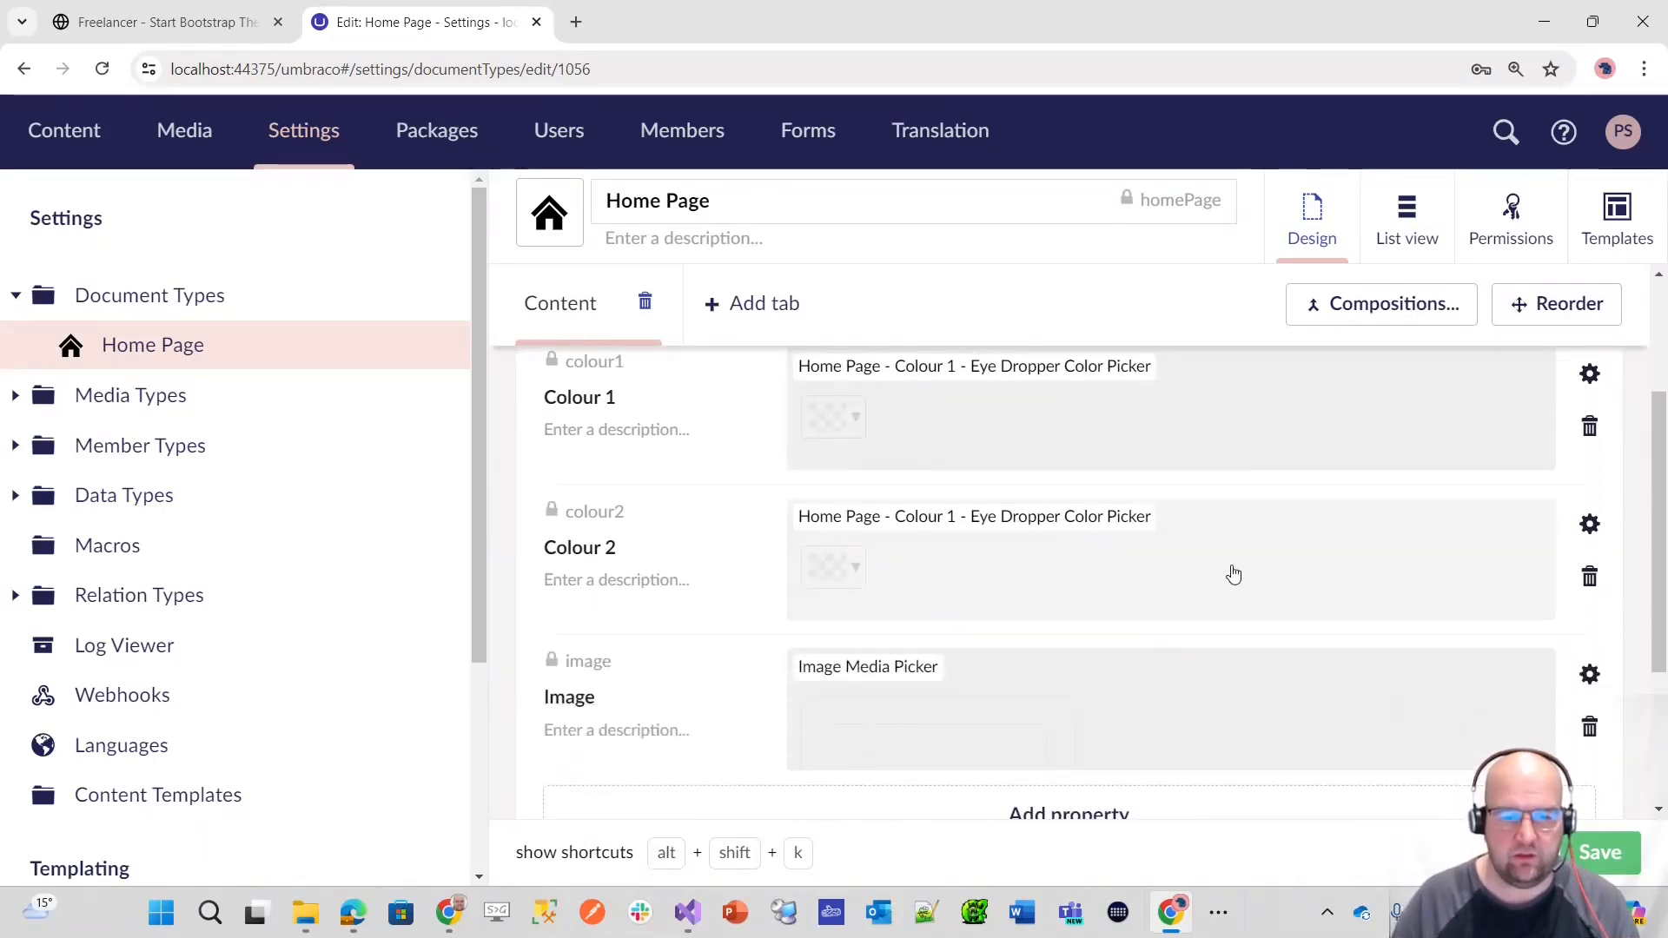
scroll(1042, 533, "down", 2)
scroll(1084, 547, "up", 4)
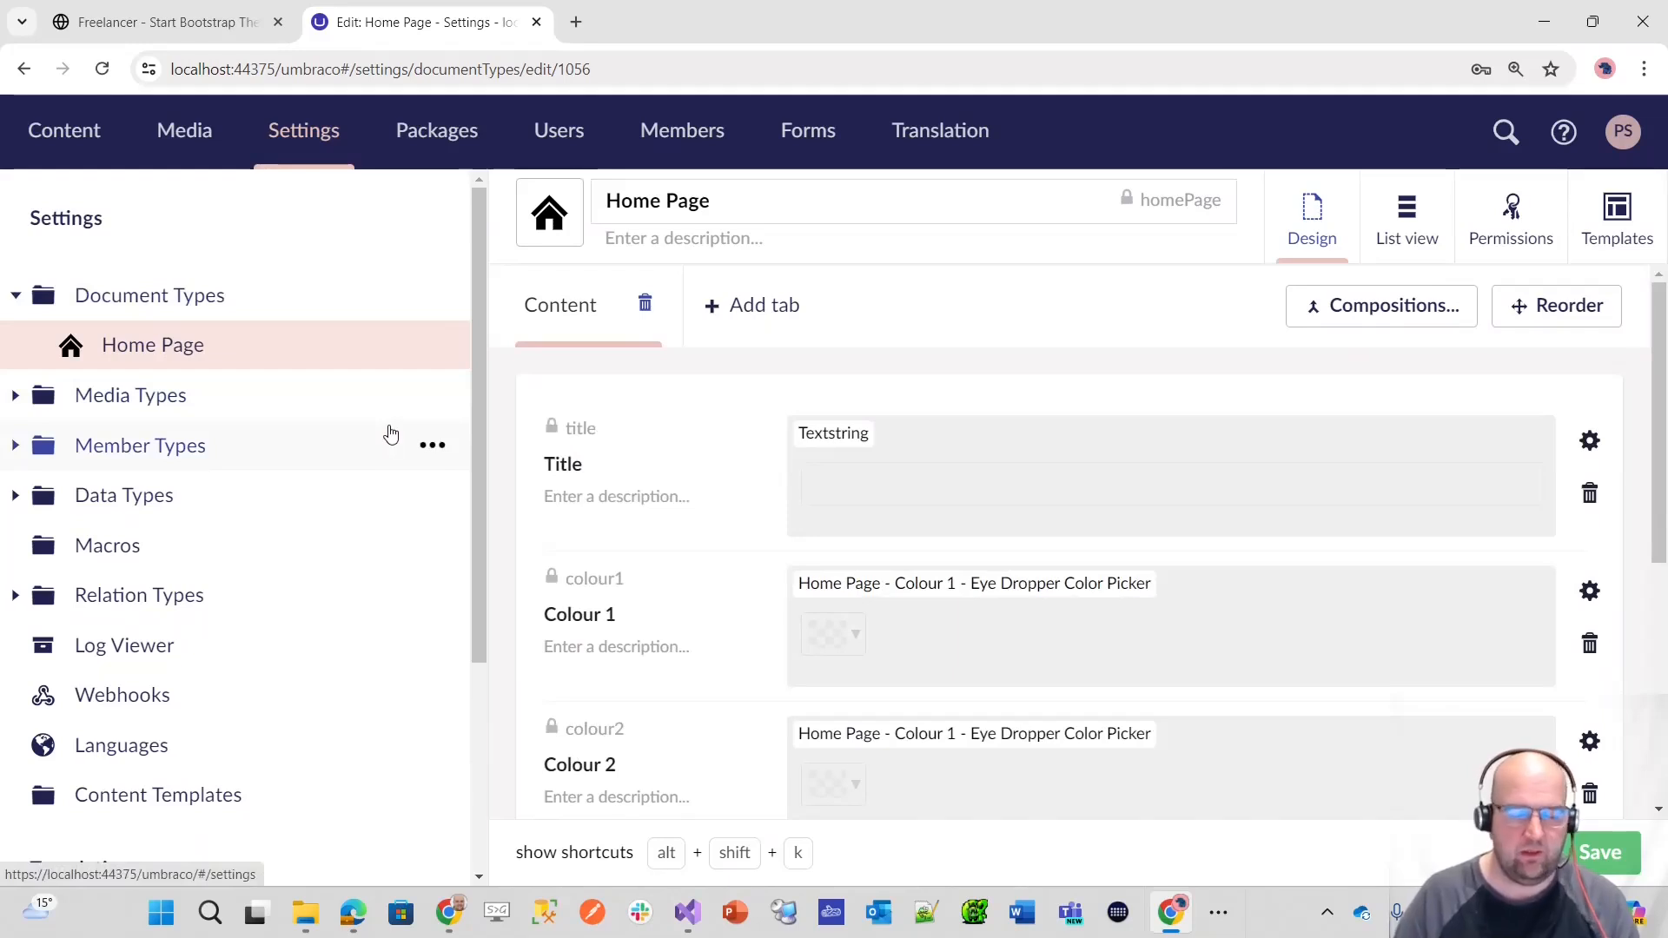
Step: View the item kinds that can be created under Document Types, and return to the Home Page properties
left_click(433, 297)
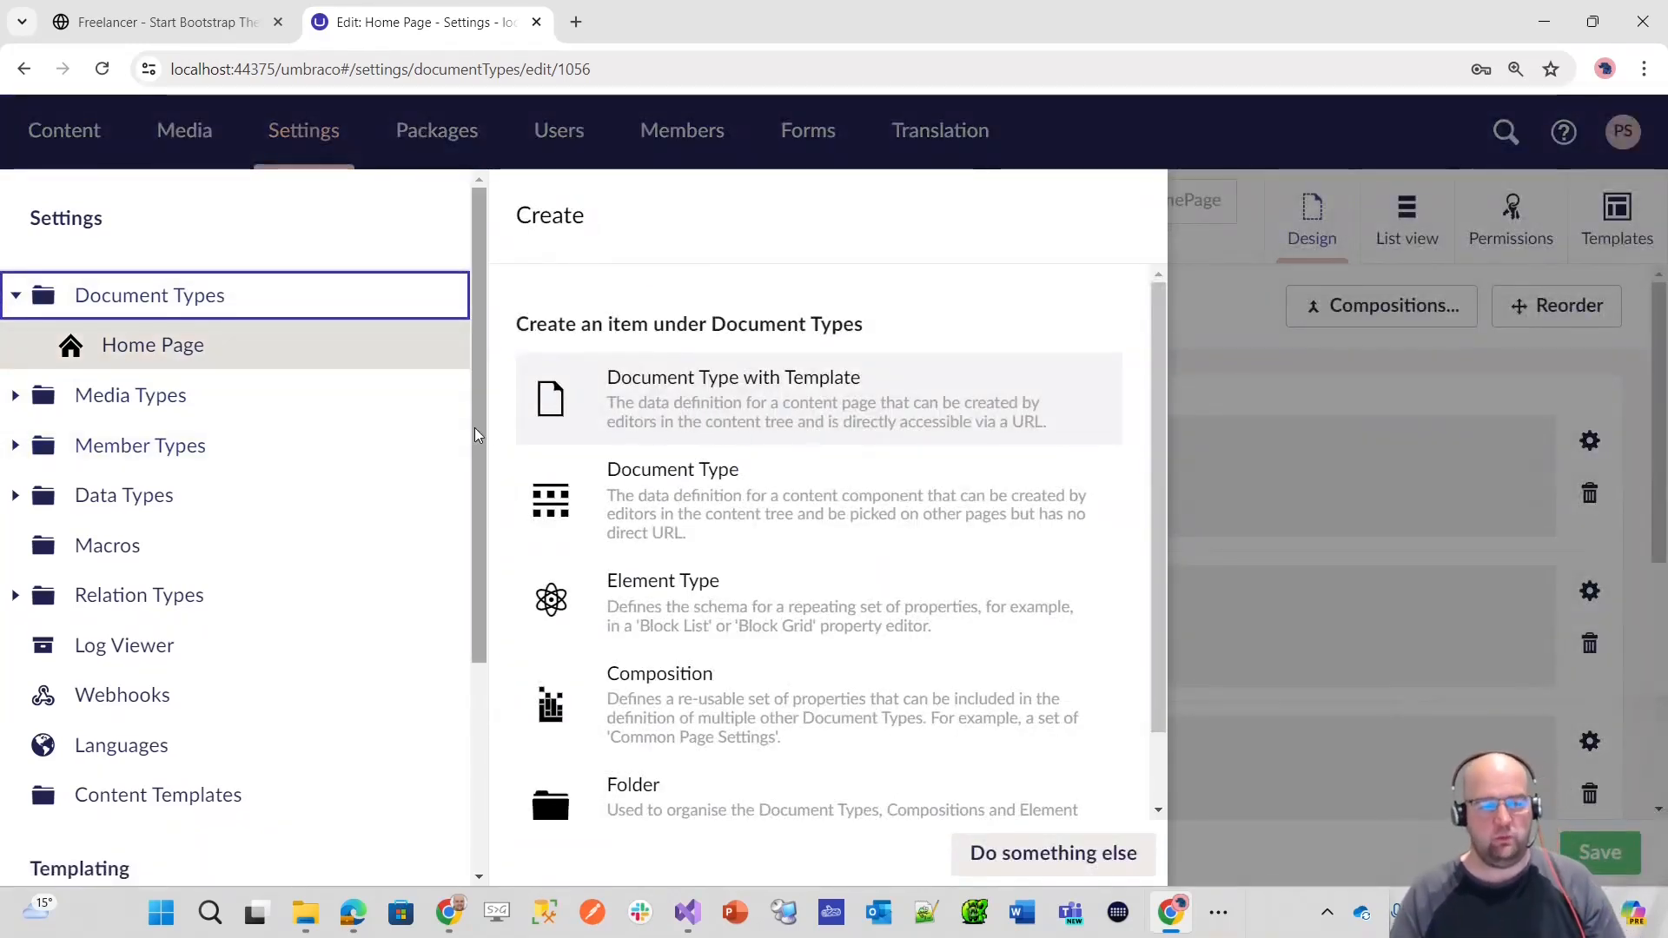
left_click(1262, 389)
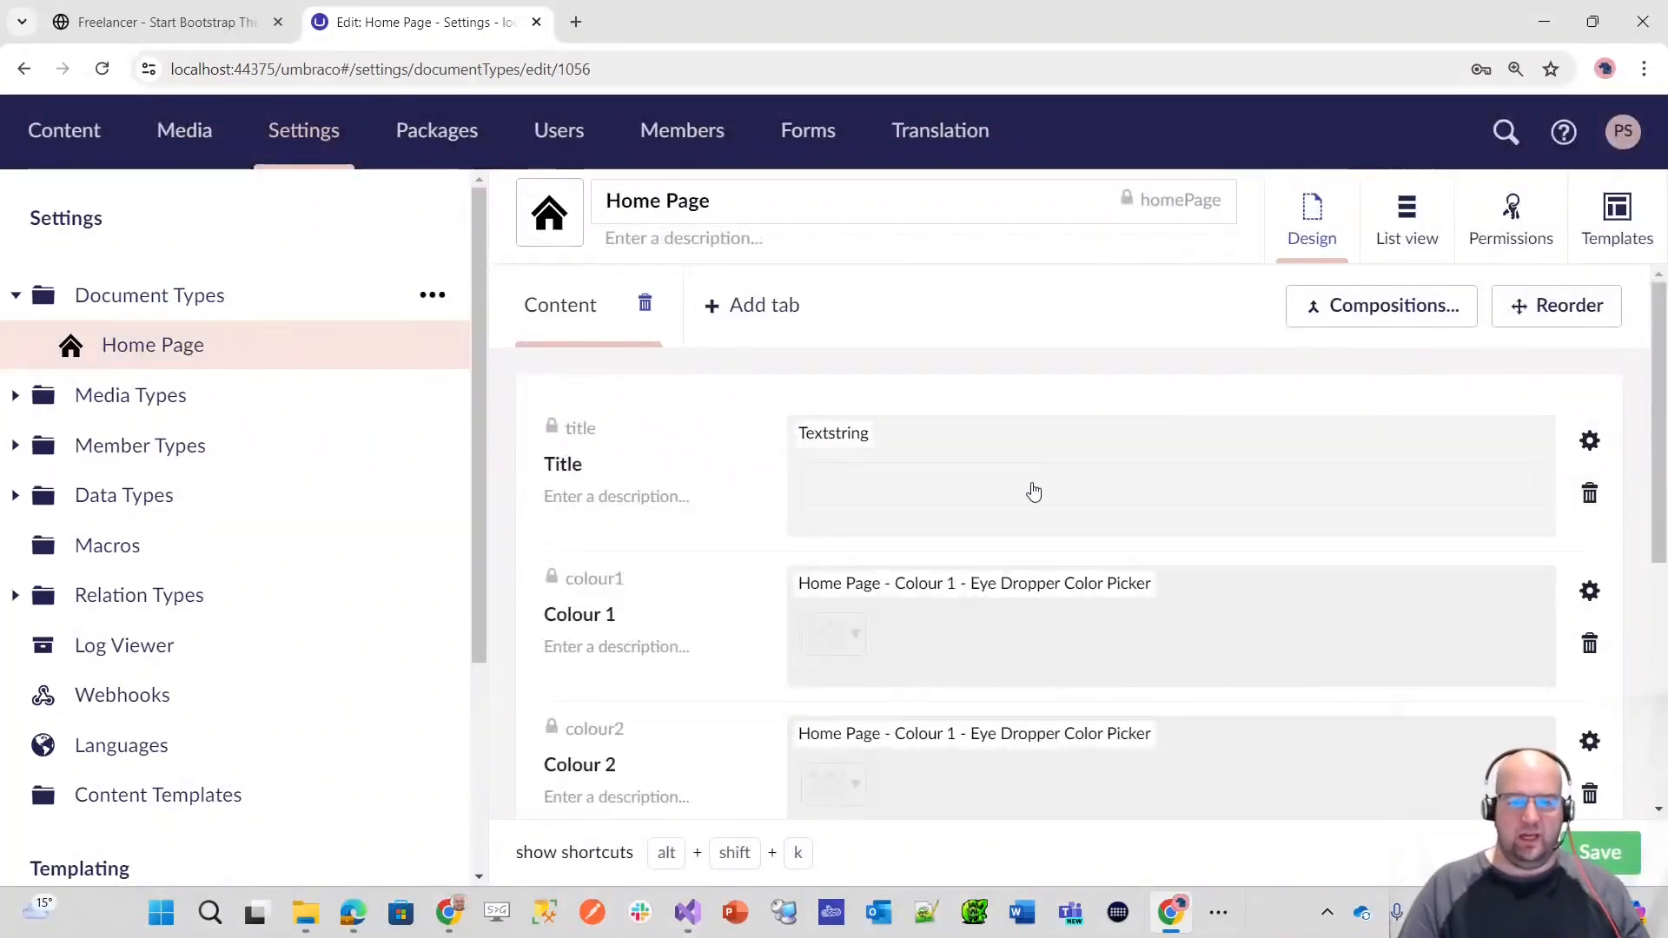
scroll(1047, 483, "down", 5)
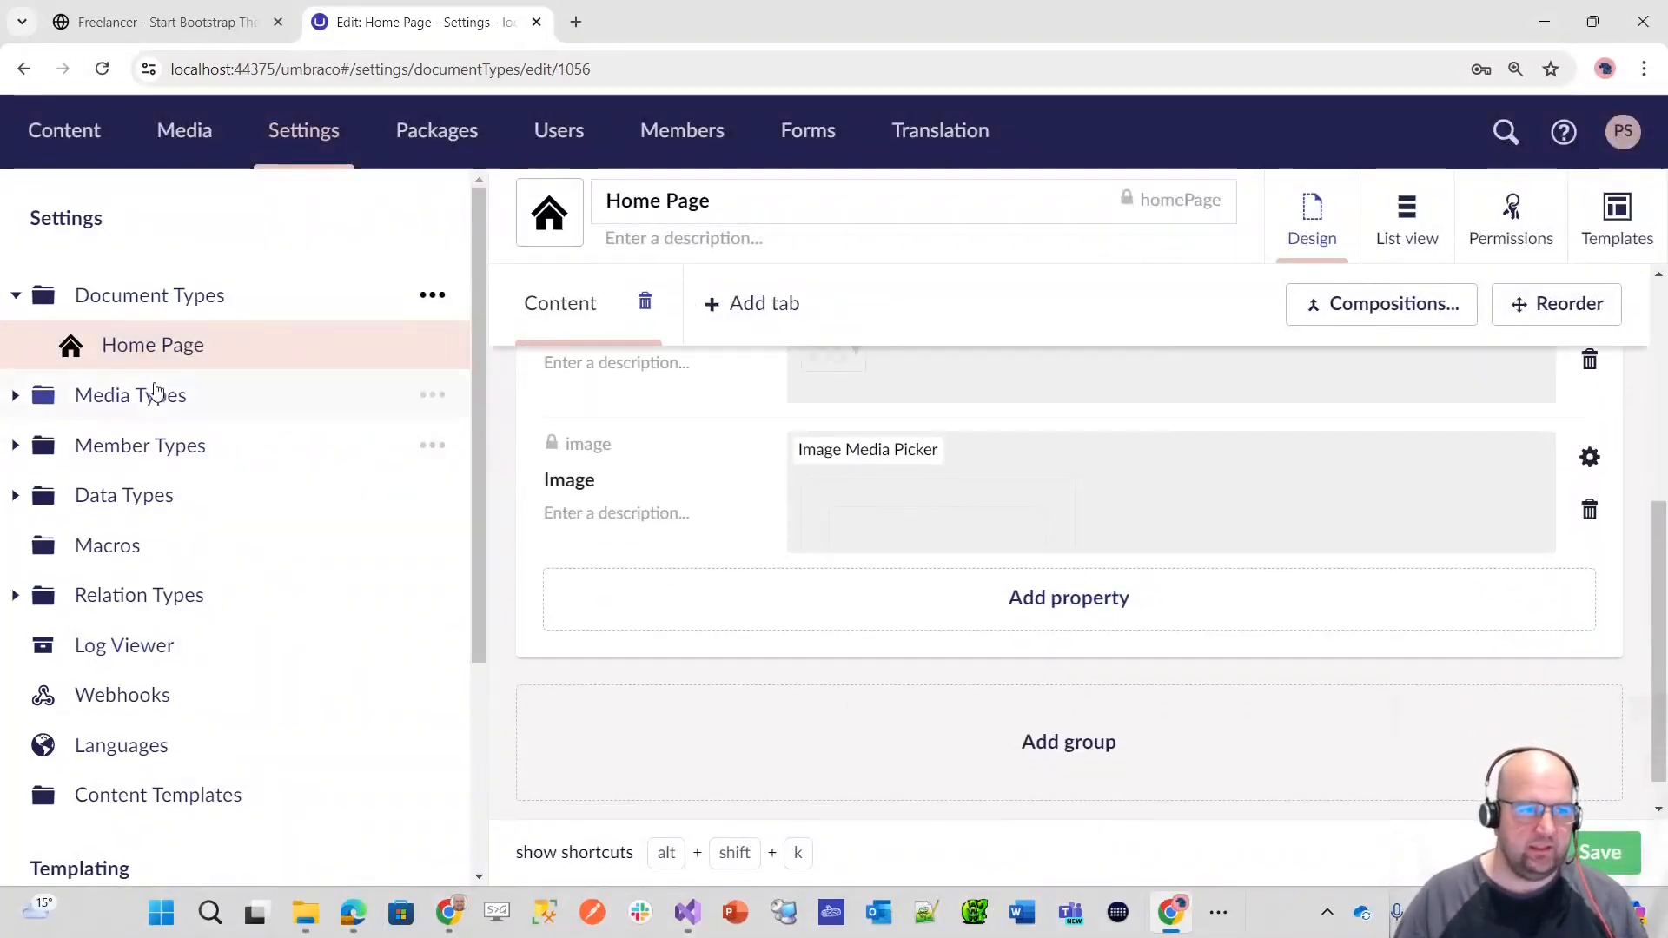
Step: Open the Home node in the Content section and examine its Title, Colour 1, Colour 2 and Image fields
left_click(66, 127)
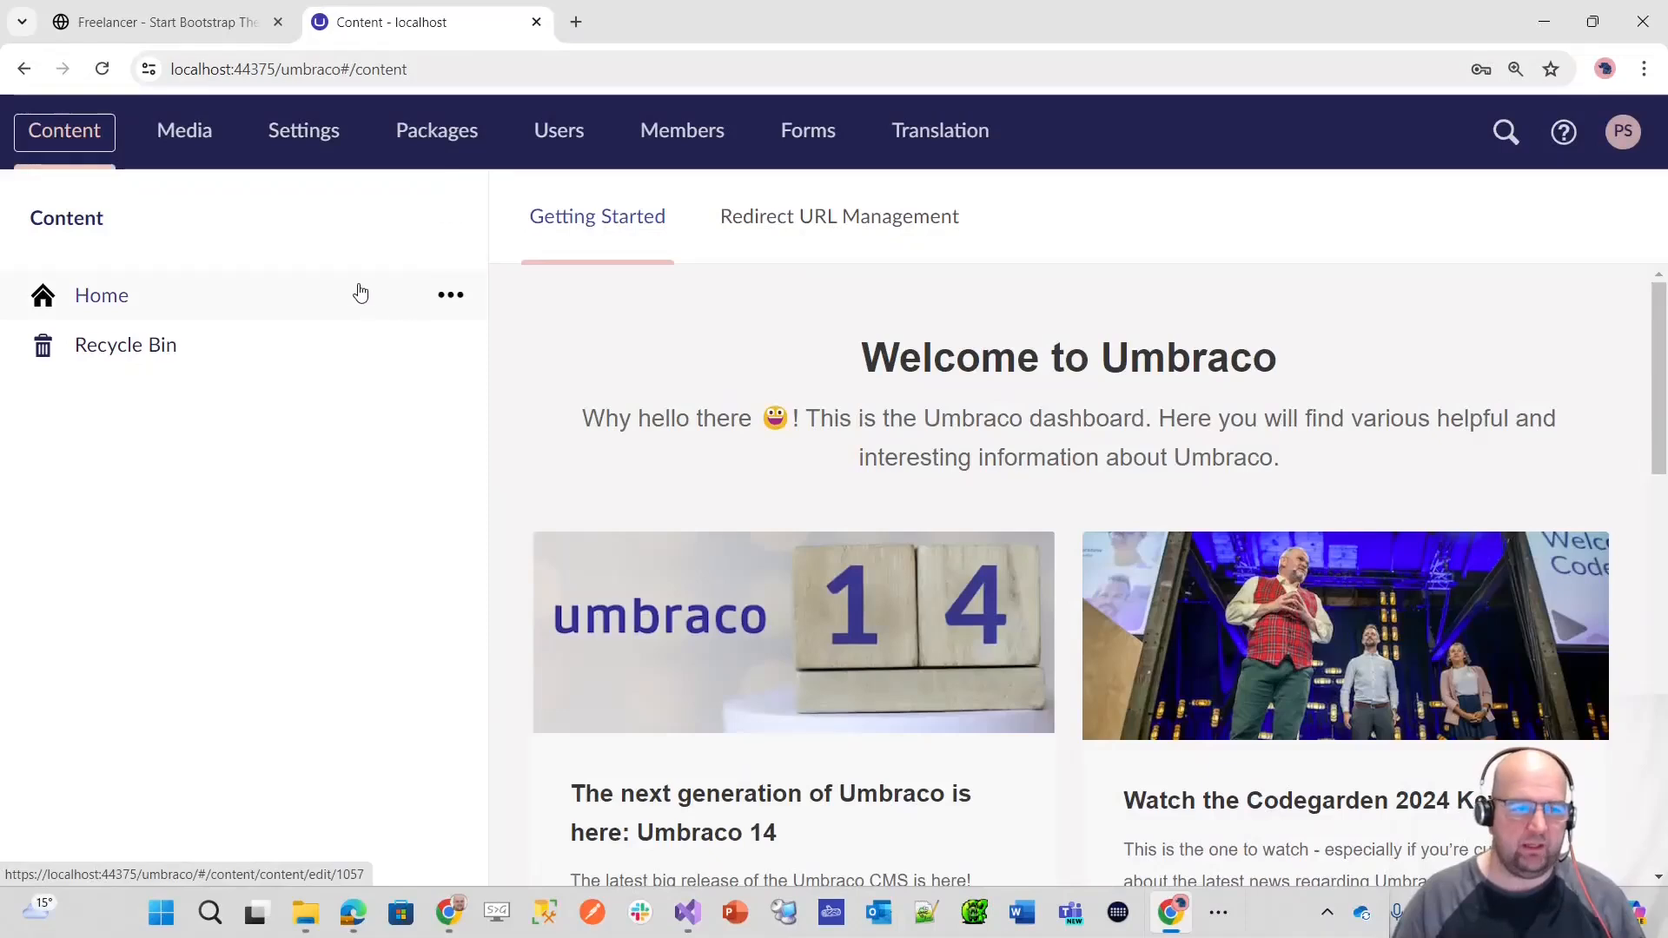
left_click(122, 302)
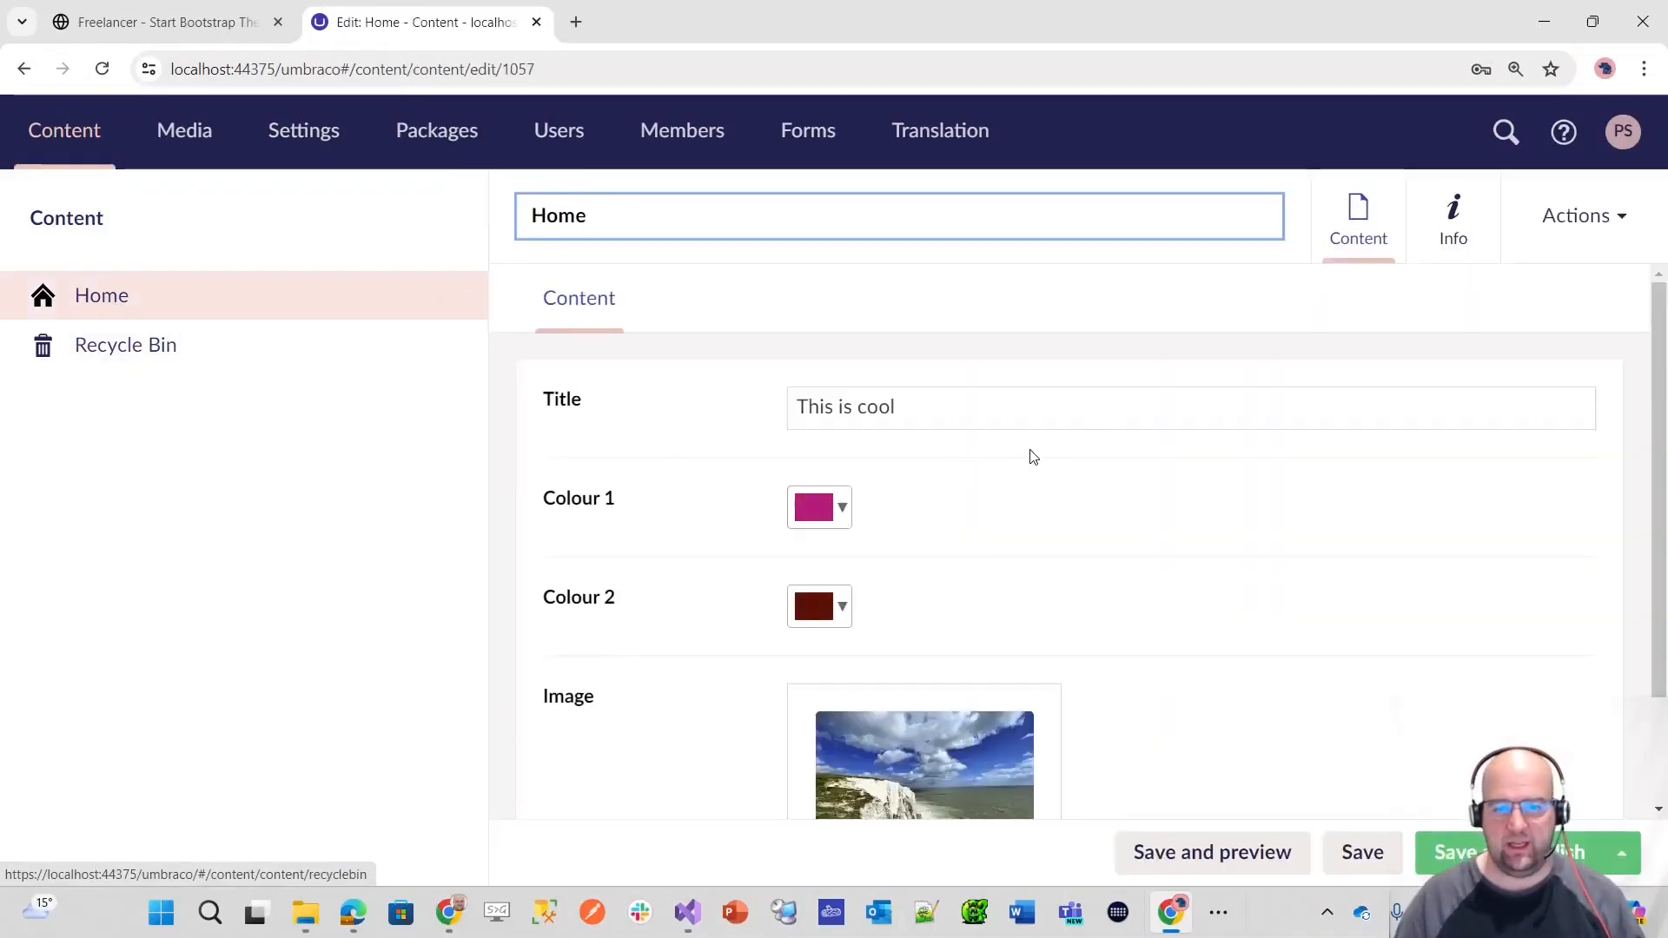
scroll(1124, 498, "down", 2)
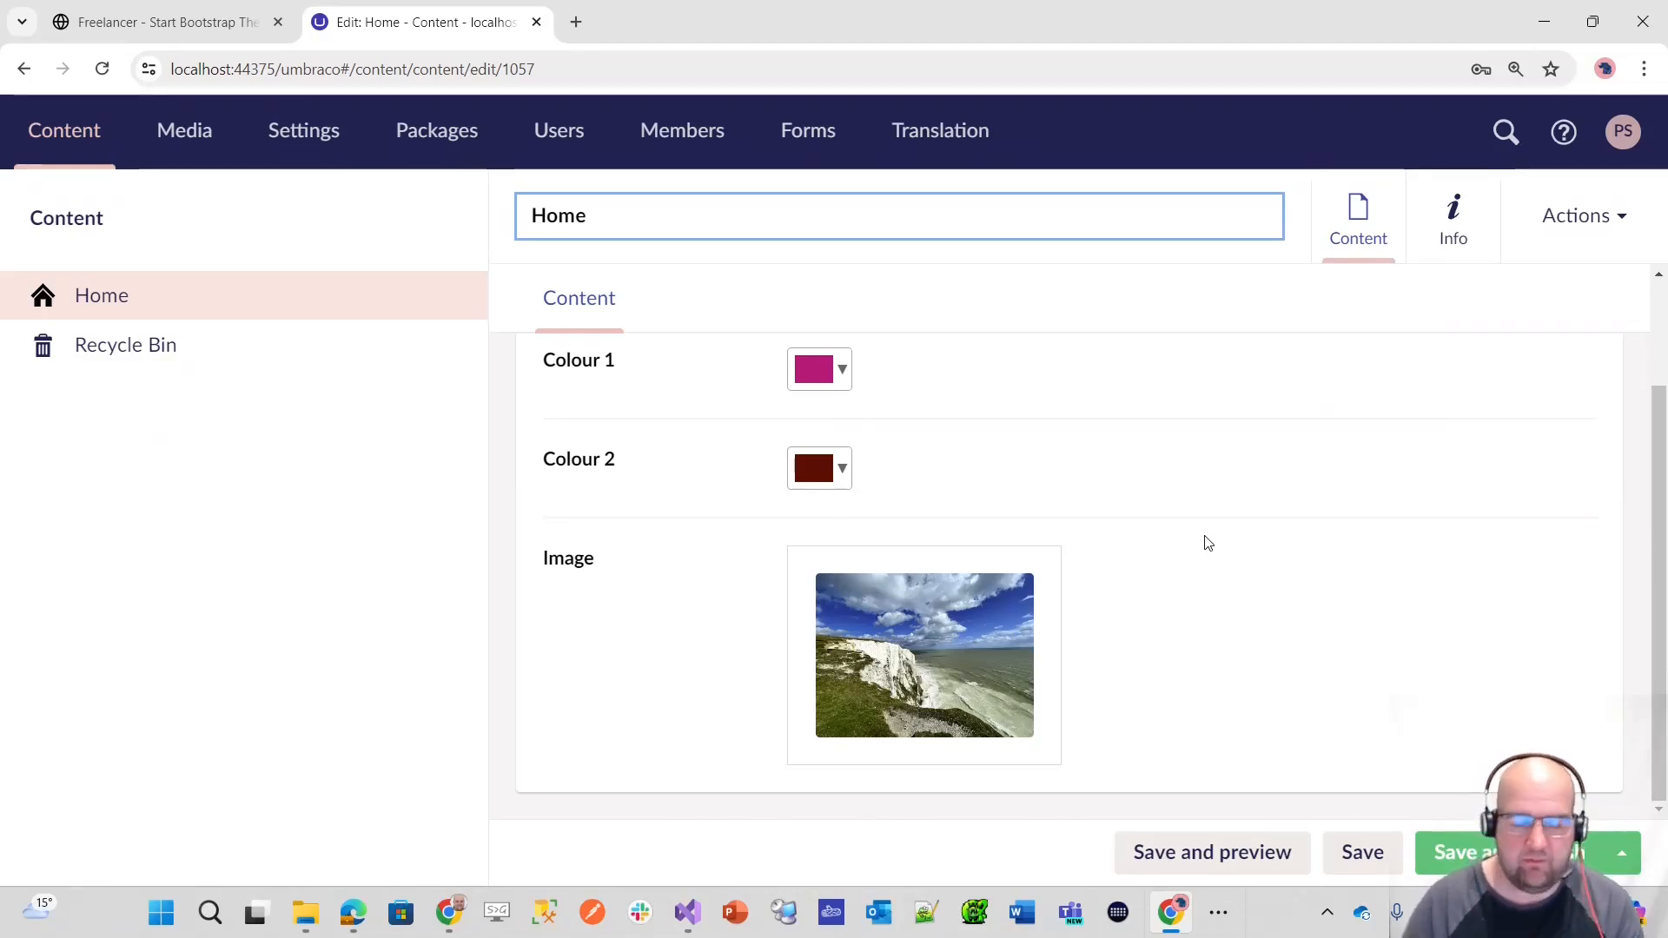
Step: Create a folder named Pages under Document Types in the Settings section
left_click(274, 127)
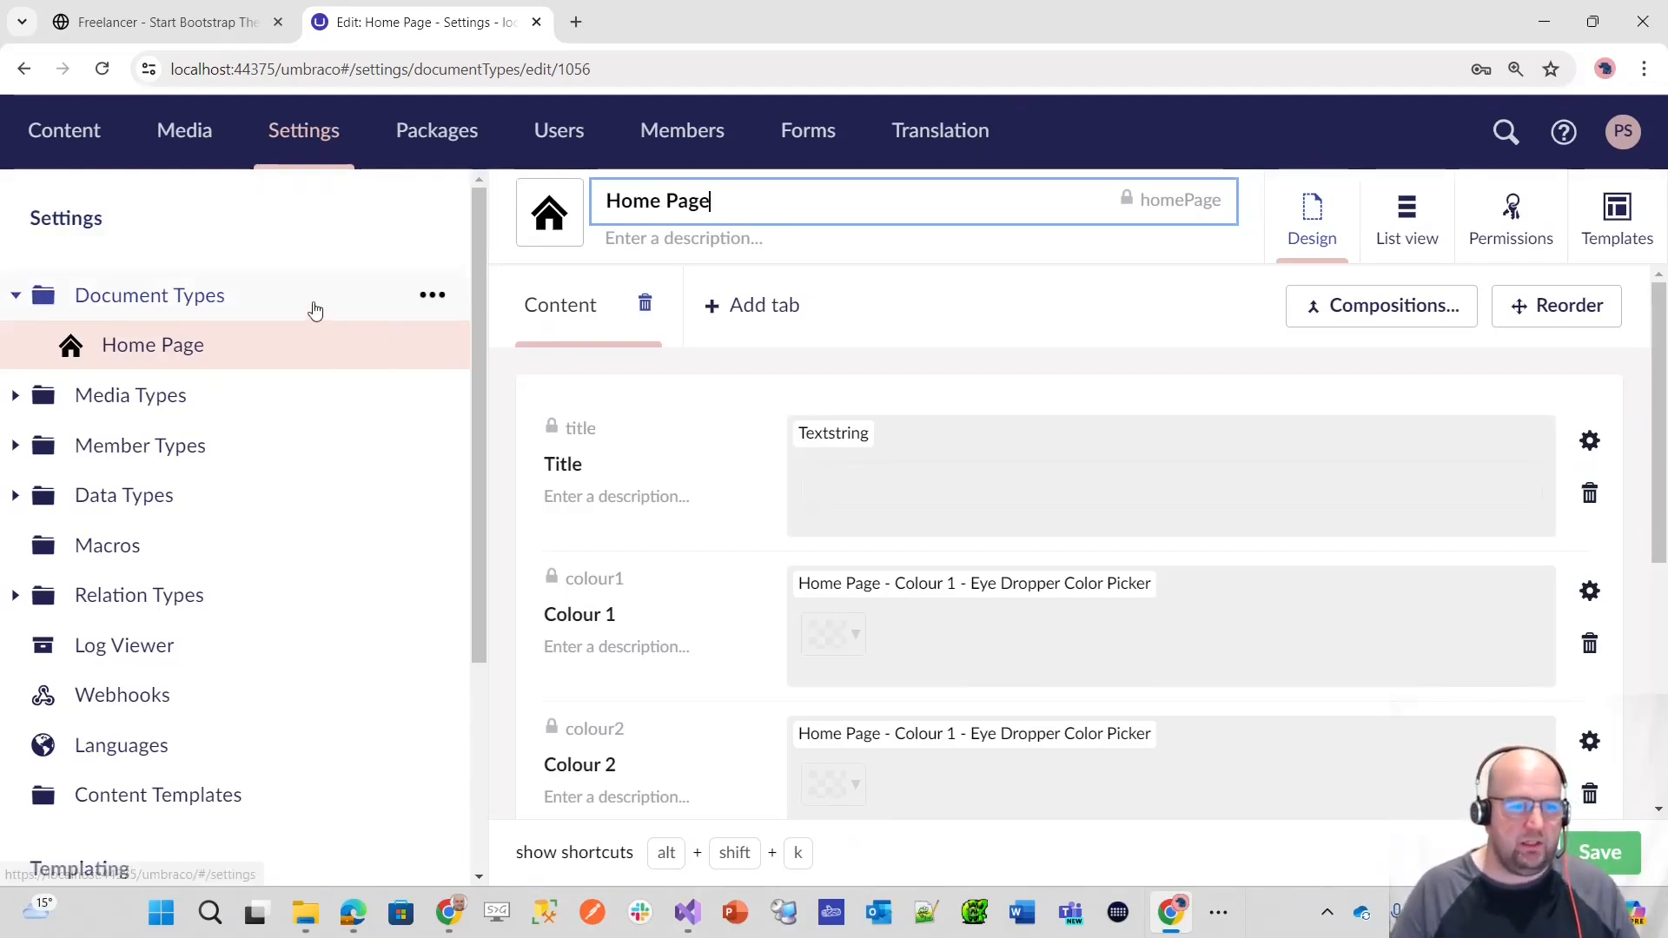
left_click(434, 296)
left_click(647, 807)
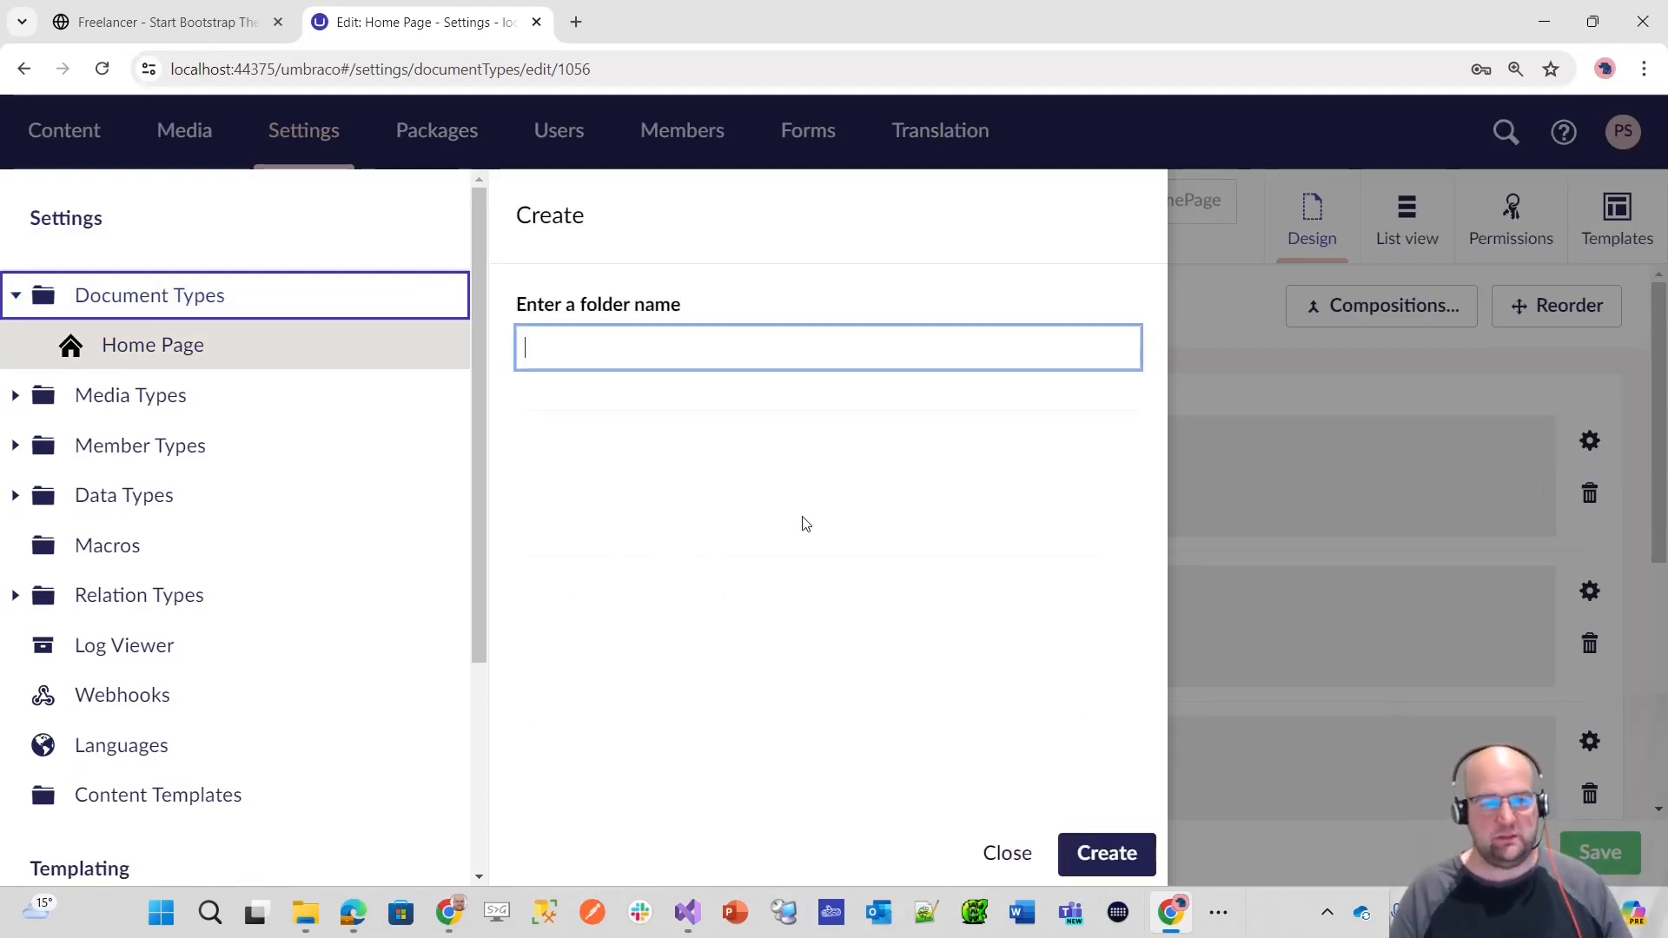
type("P")
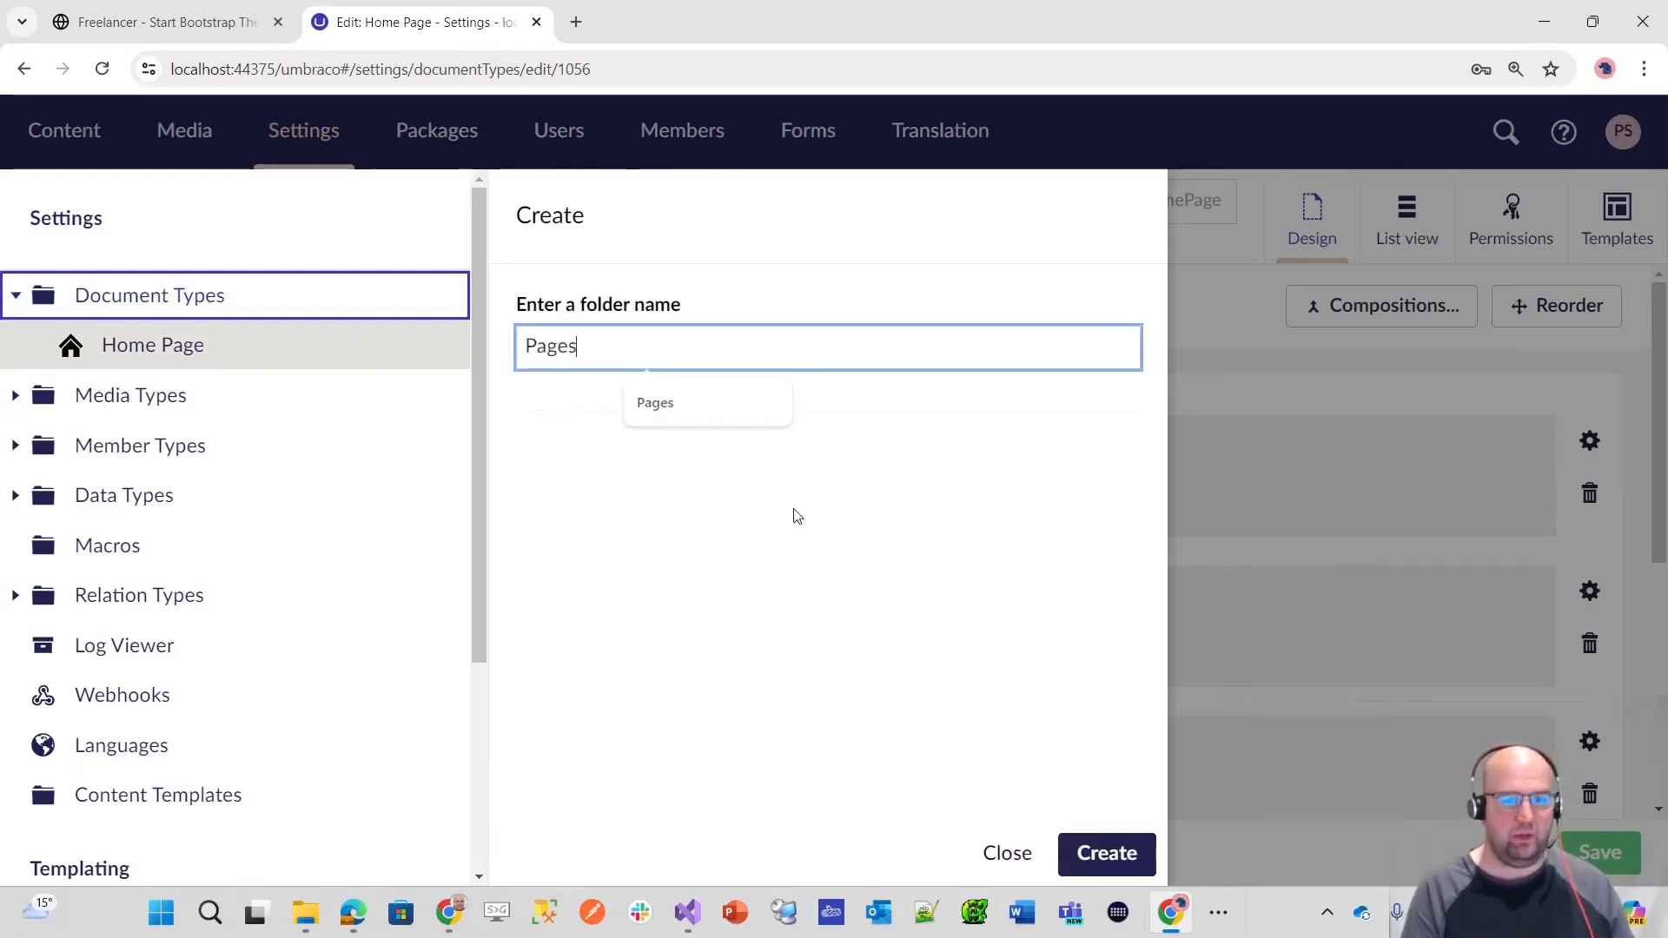
type("ages")
key("Return")
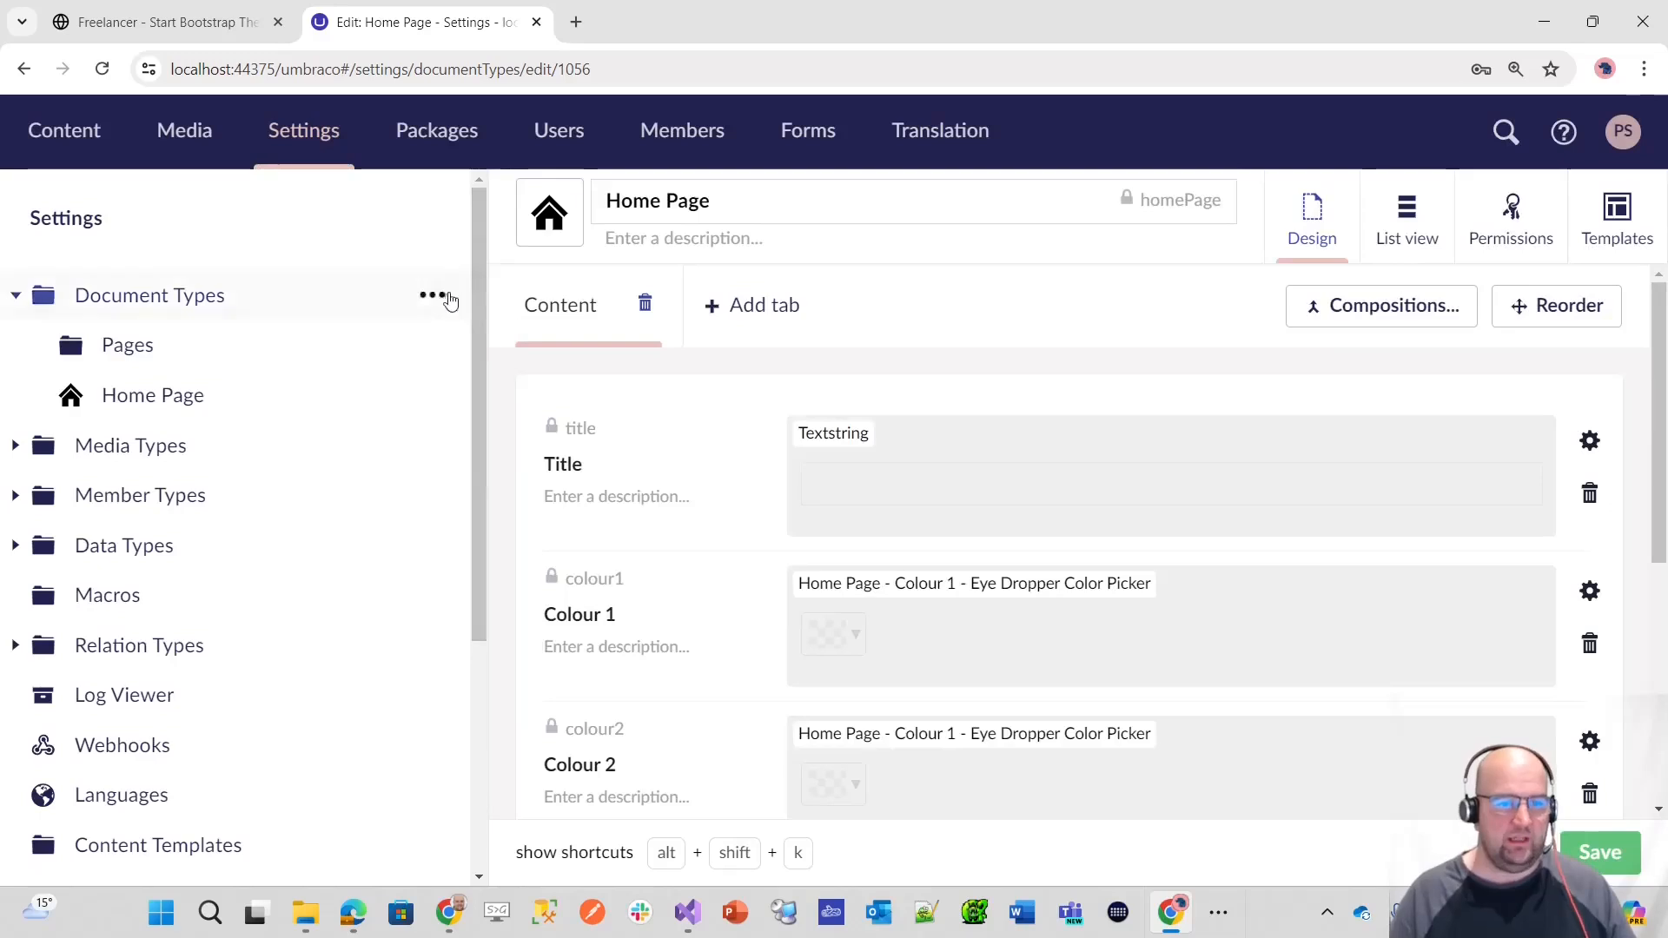
Step: Create a folder named Components under Document Types
left_click(435, 295)
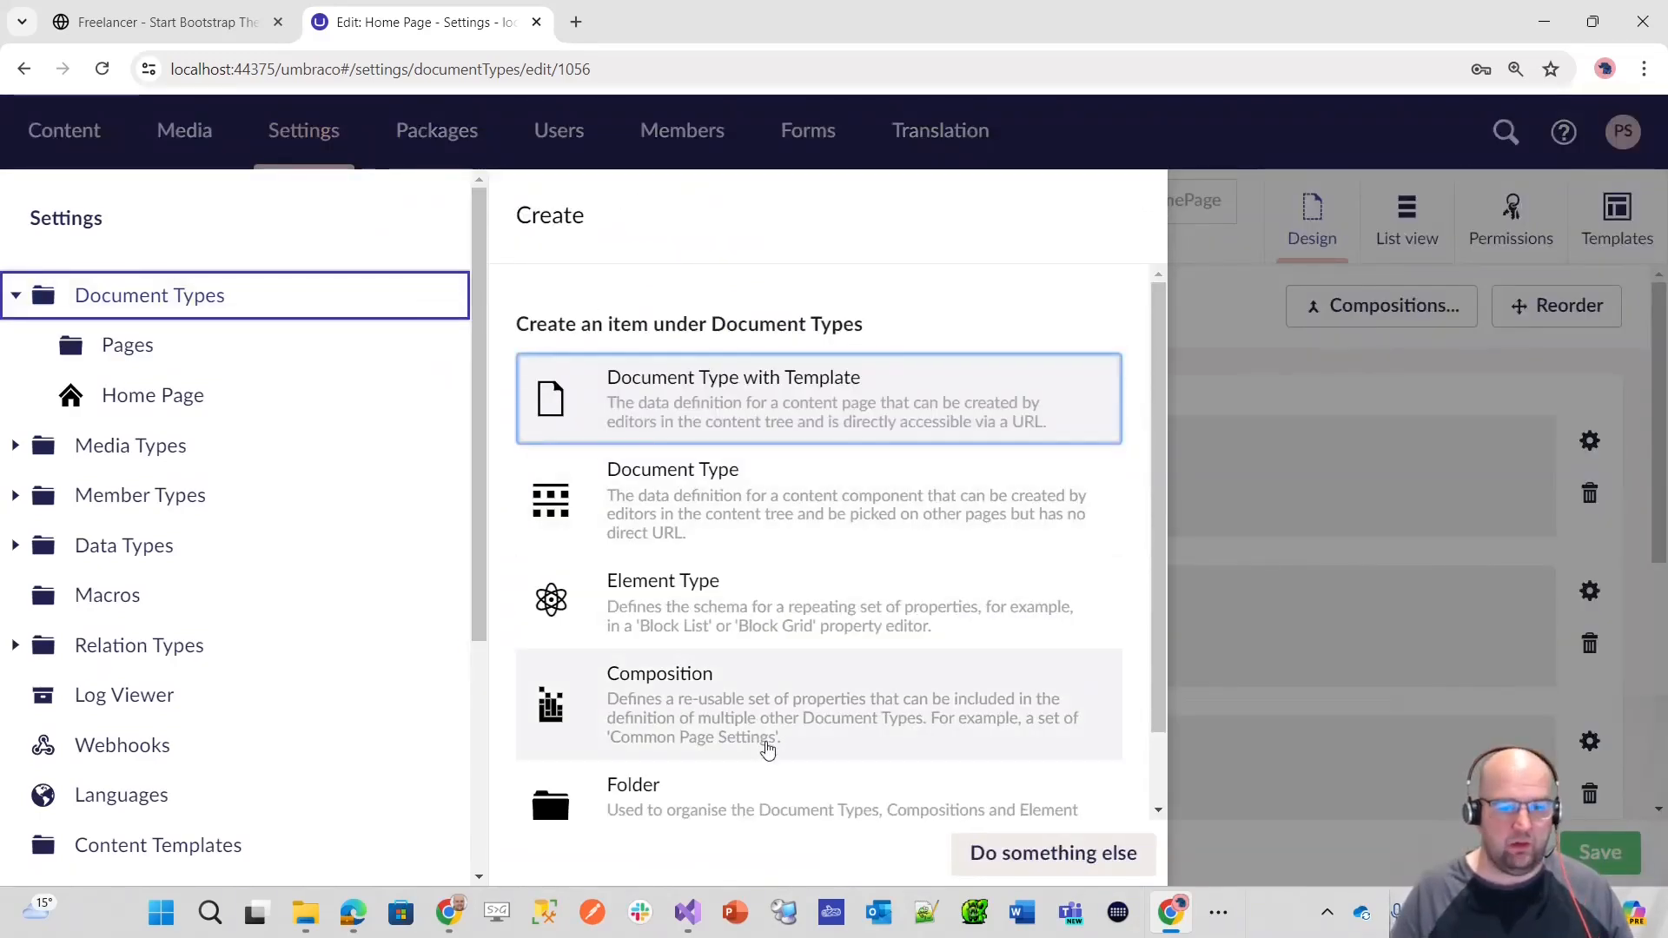
left_click(711, 804)
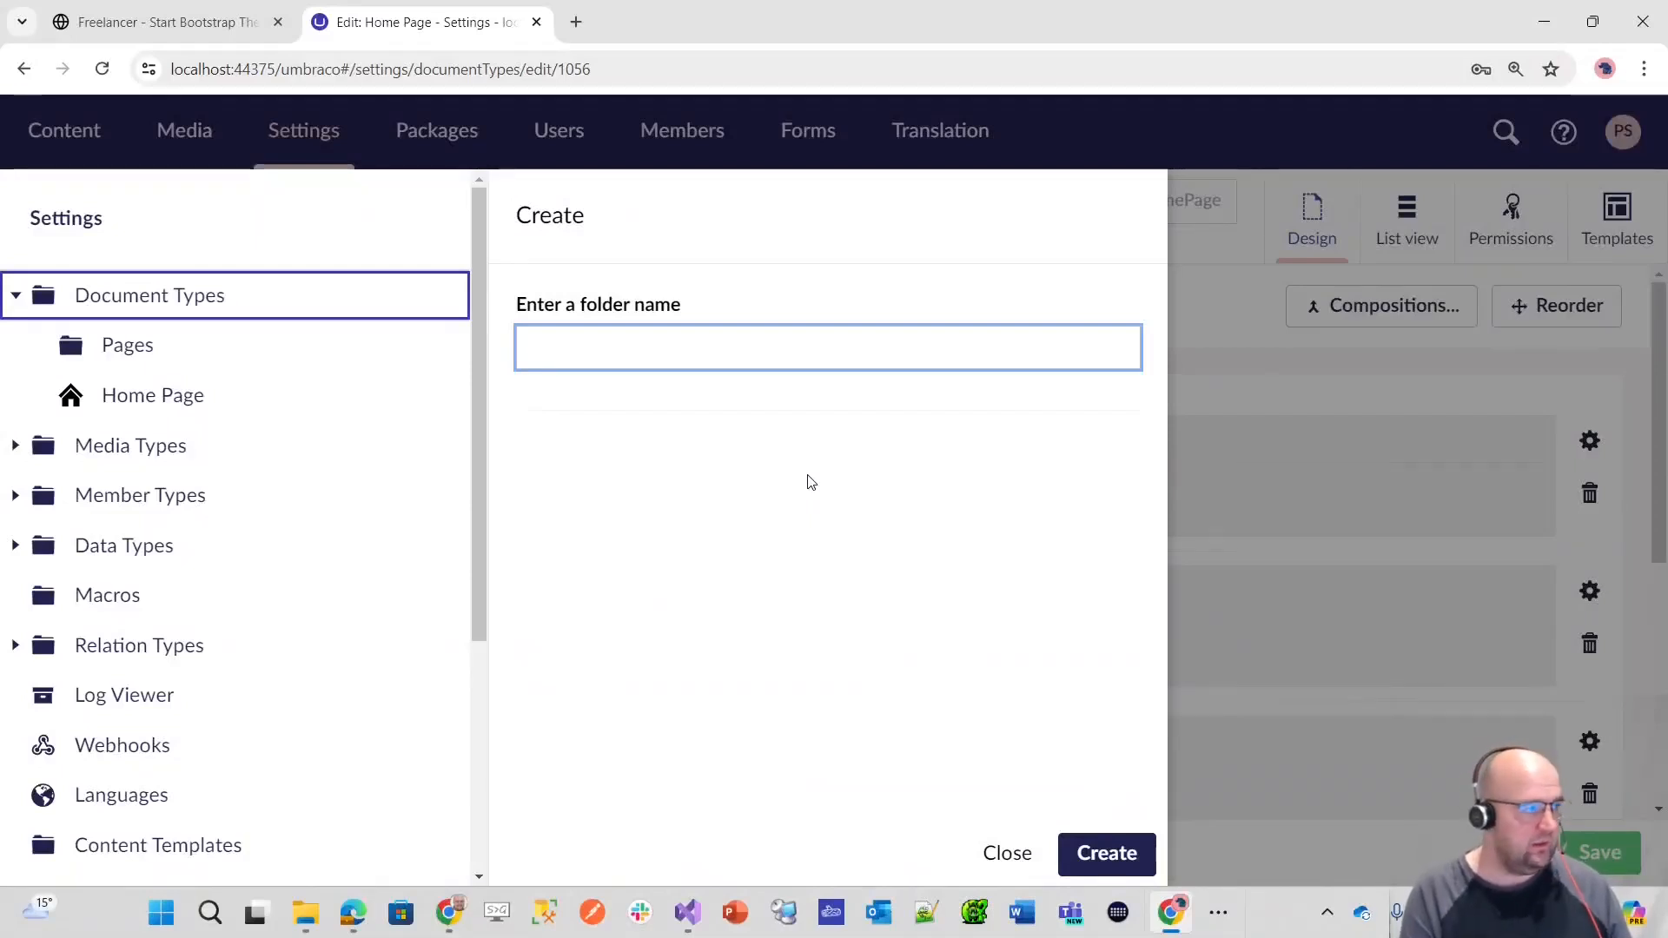
type("po")
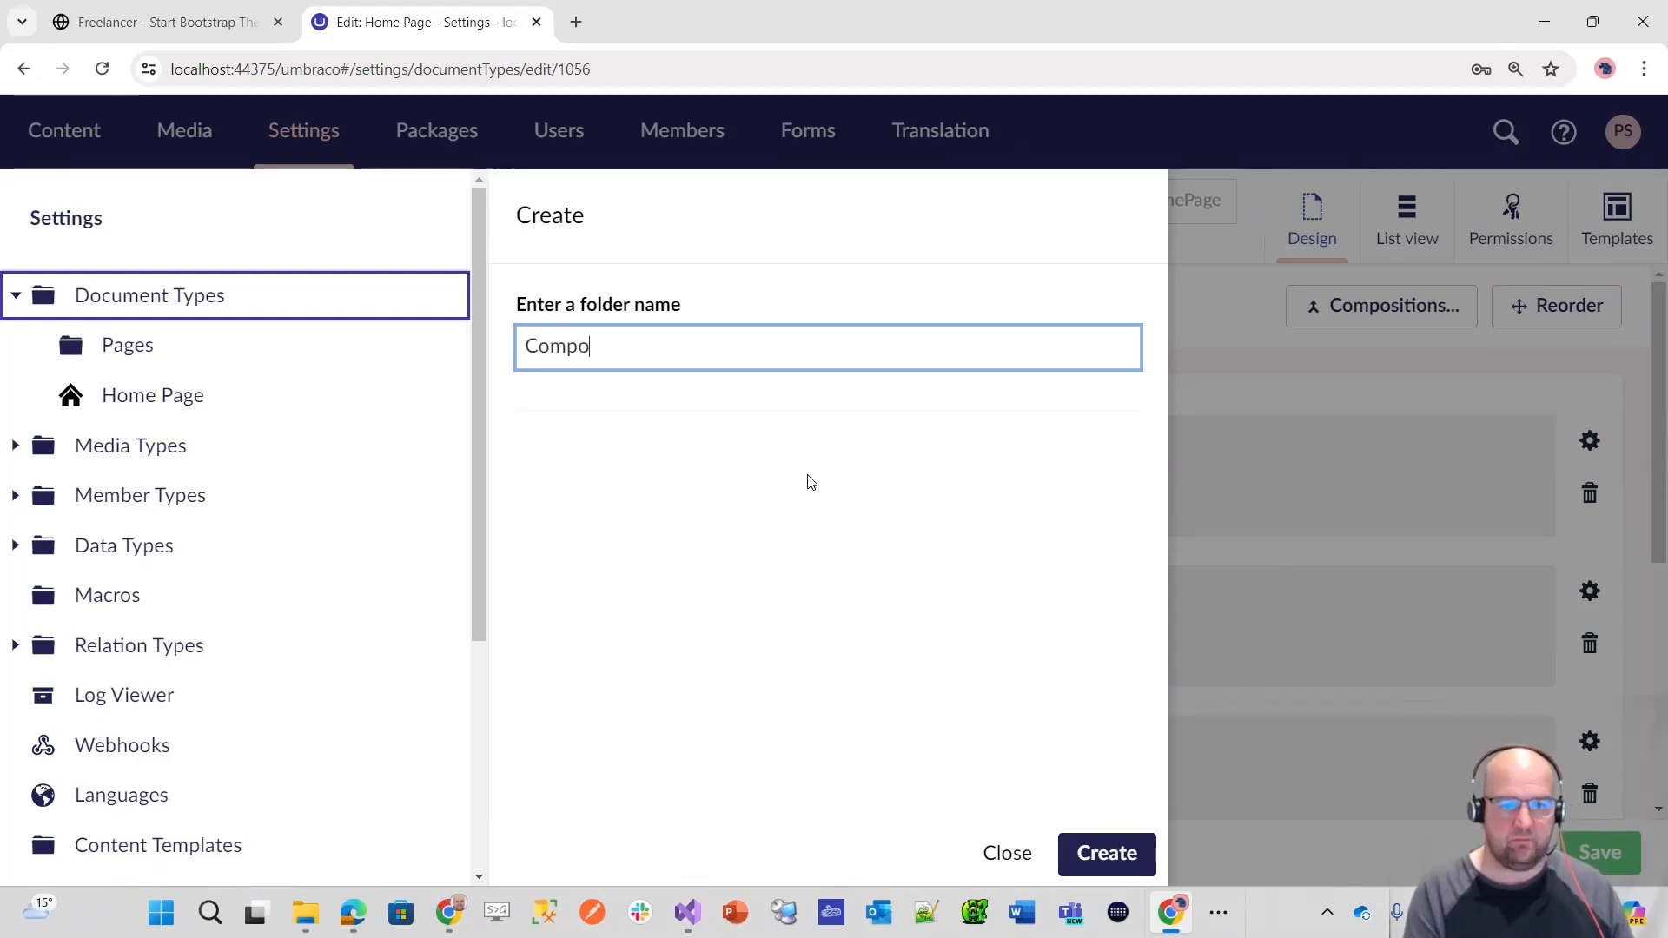
type("nents")
left_click(1115, 858)
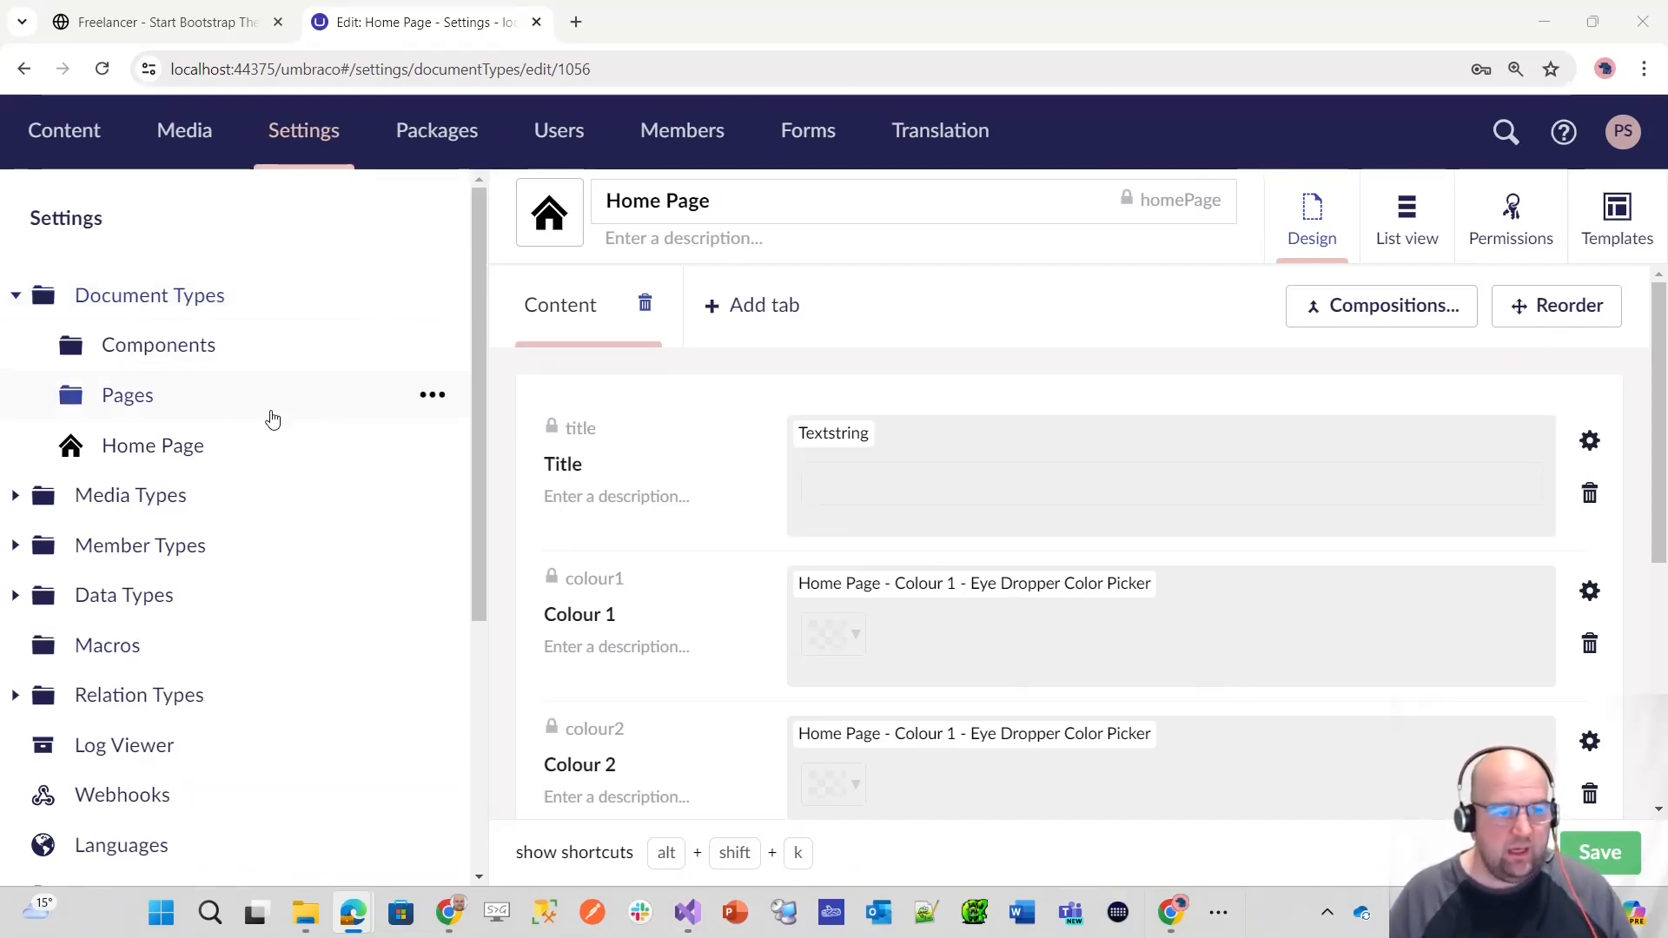
left_click(206, 454)
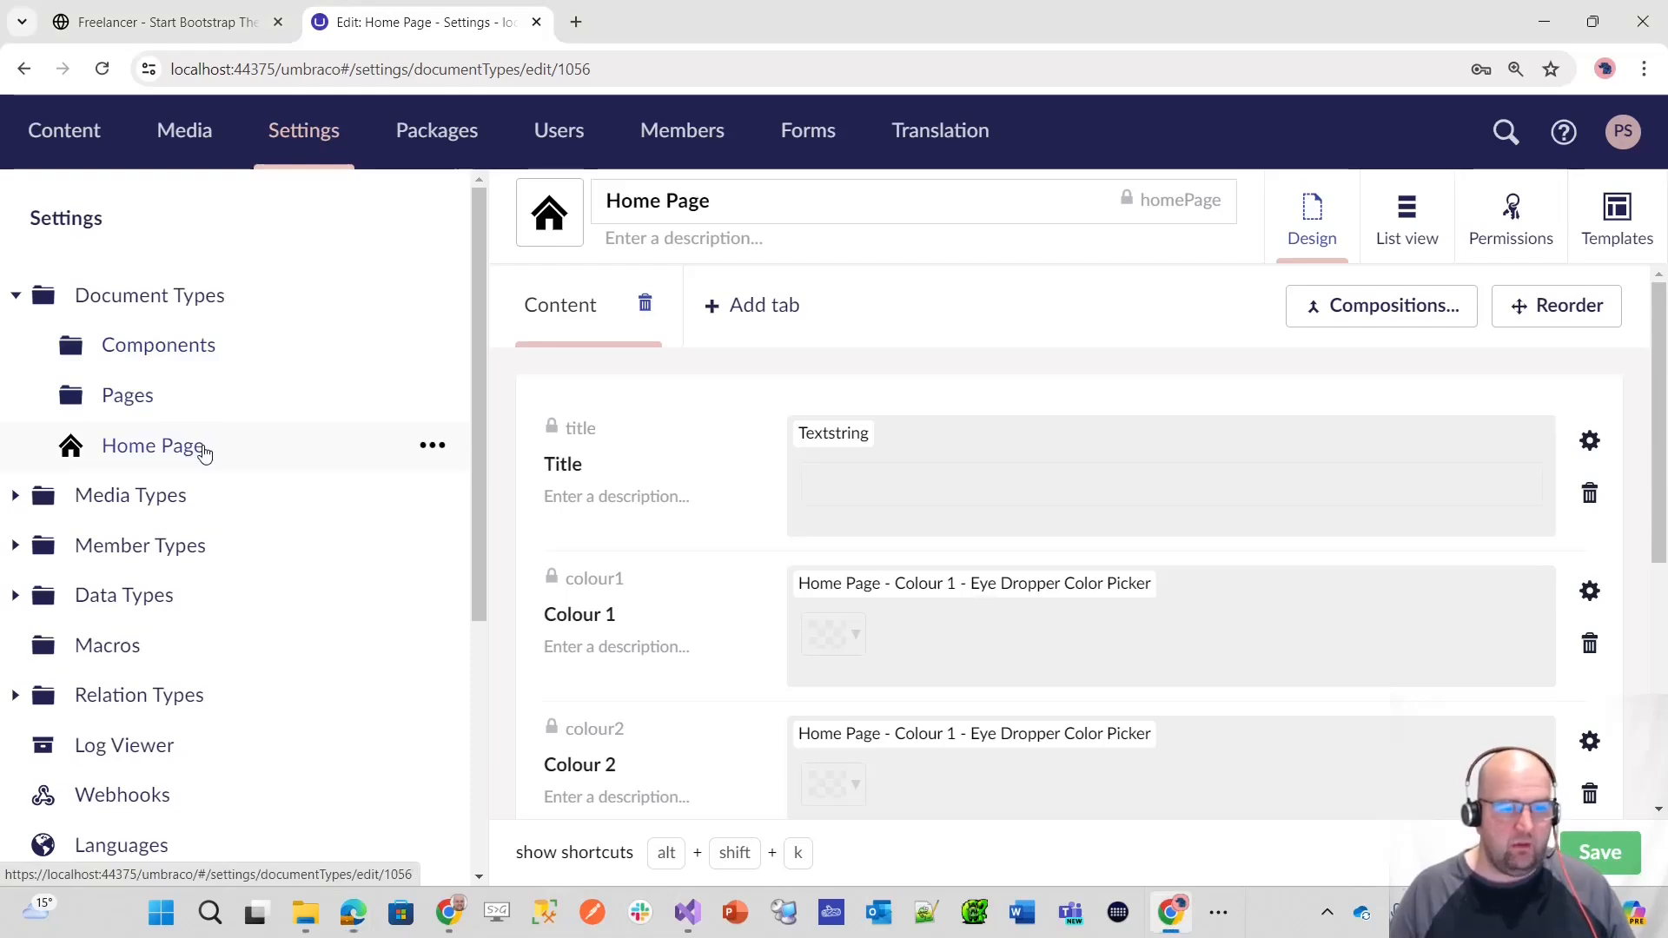
right_click(191, 445)
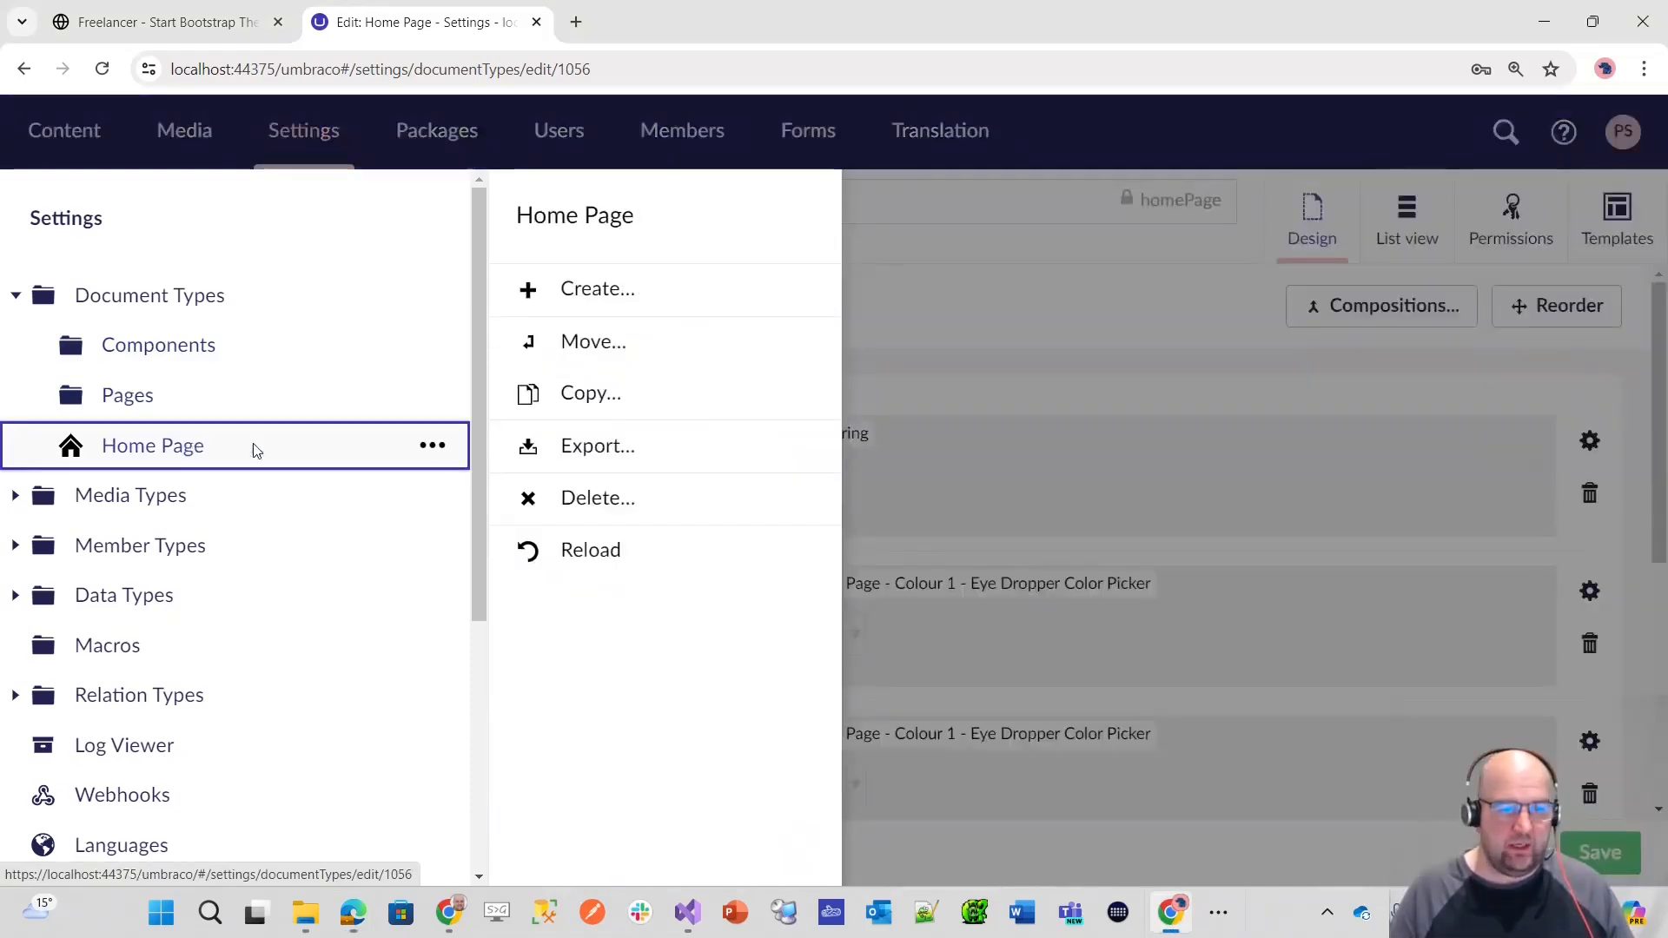
left_click(599, 340)
left_click(1004, 854)
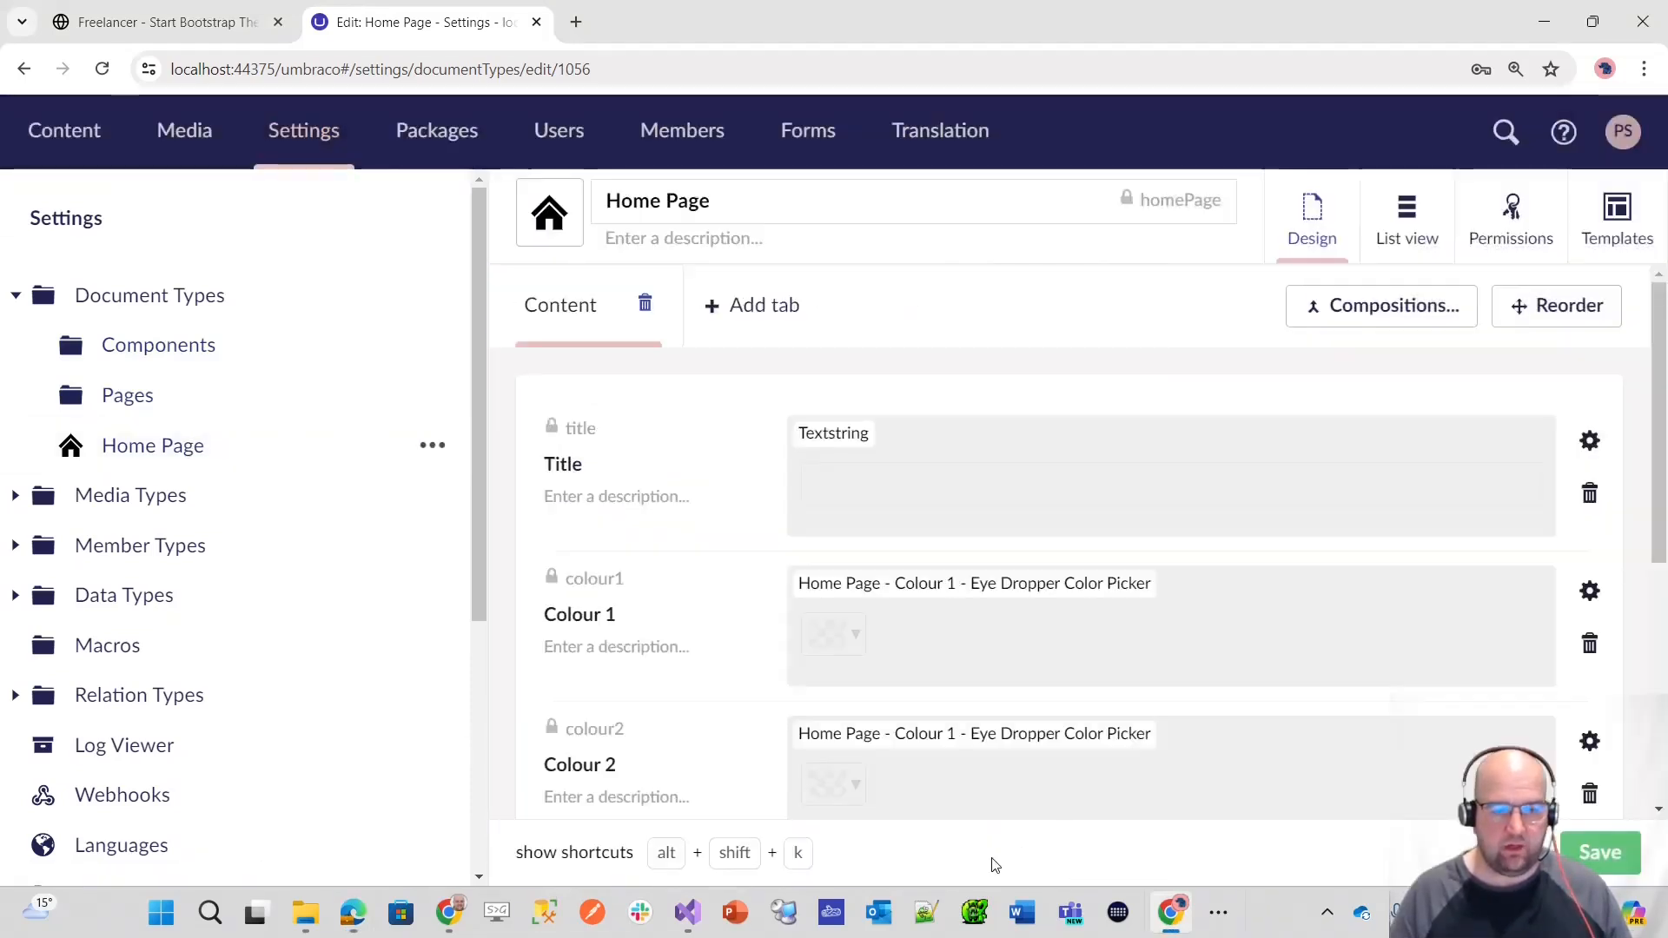
Step: Move the Home Page document type into the Pages folder
right_click(249, 445)
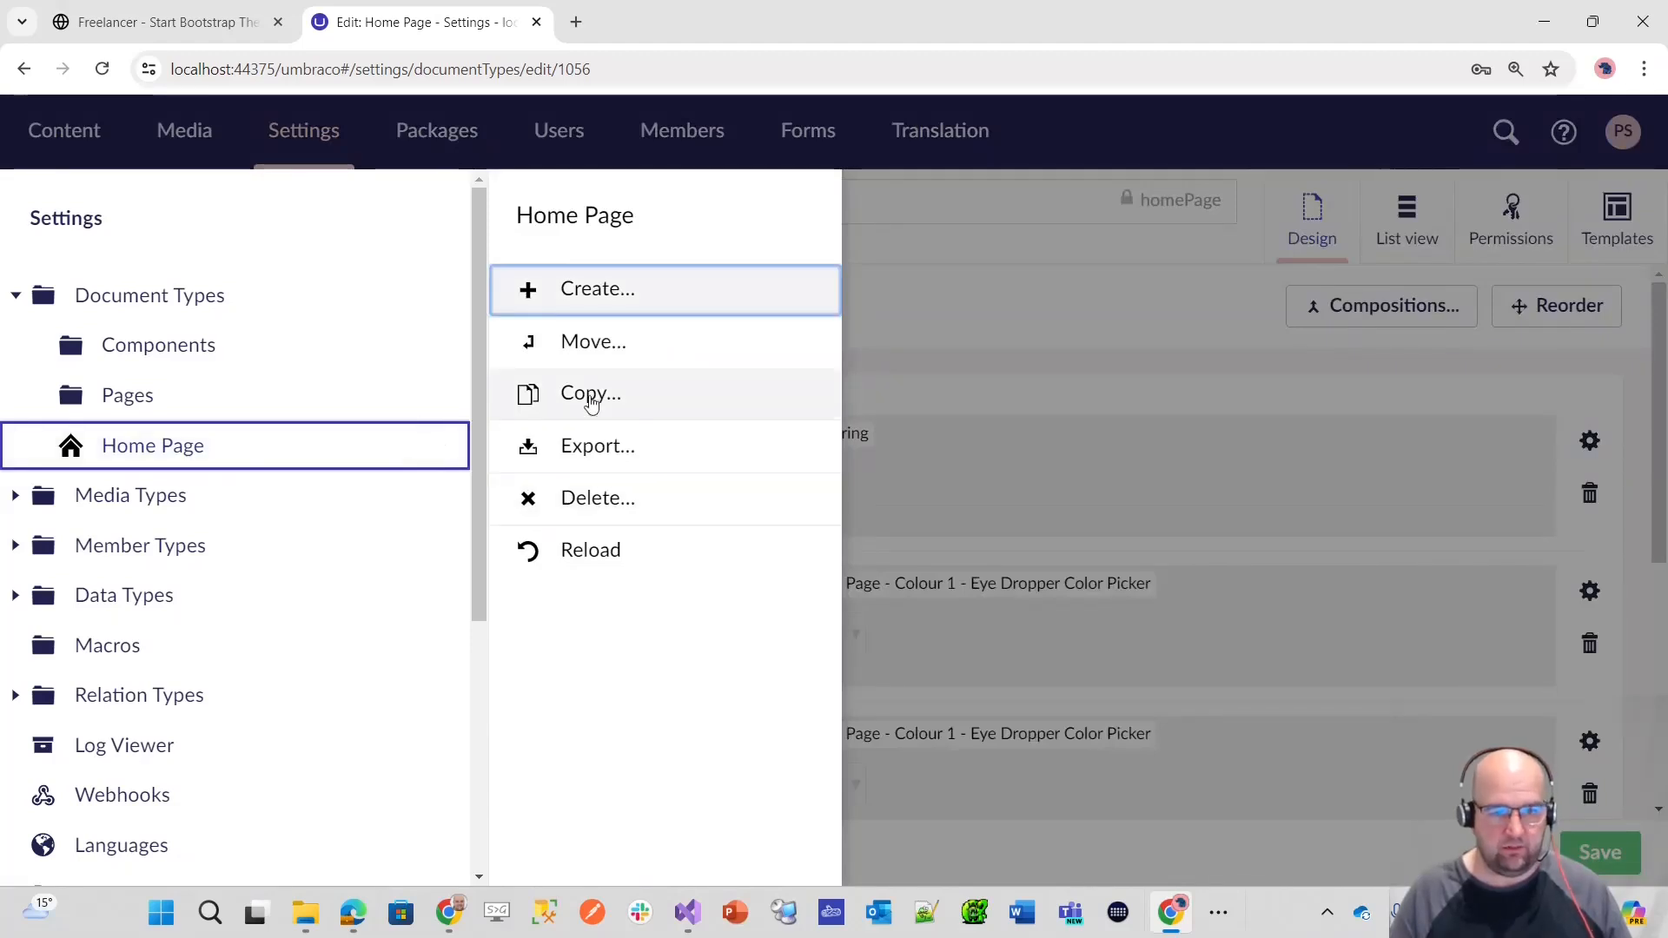
left_click(434, 445)
left_click(433, 445)
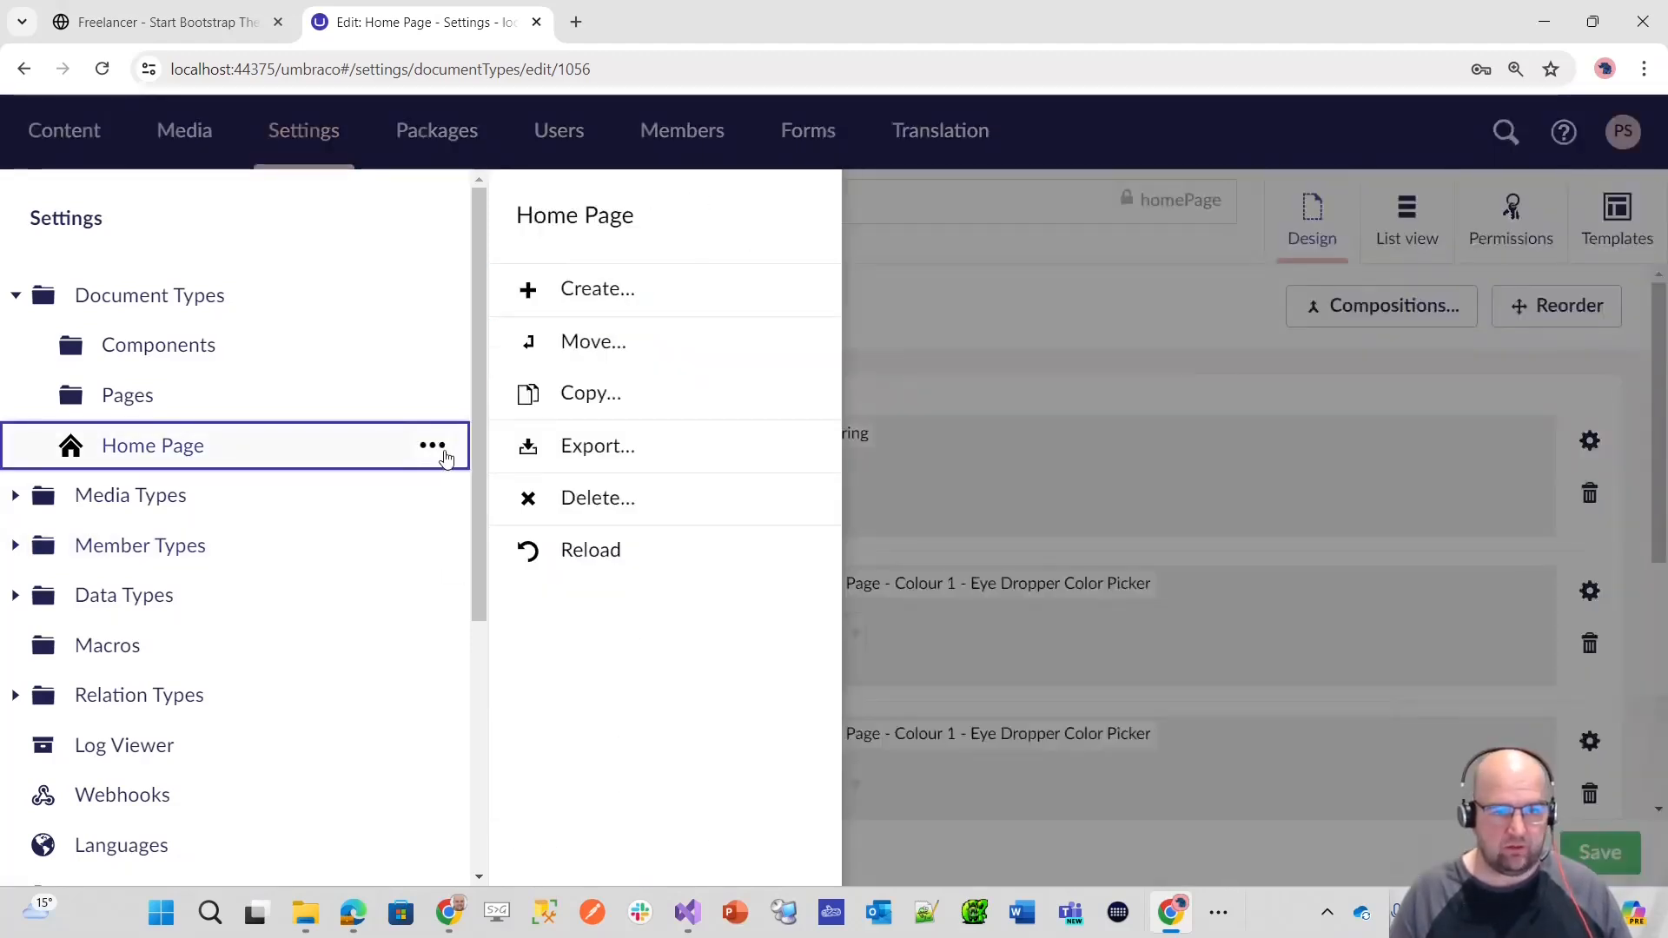
left_click(683, 365)
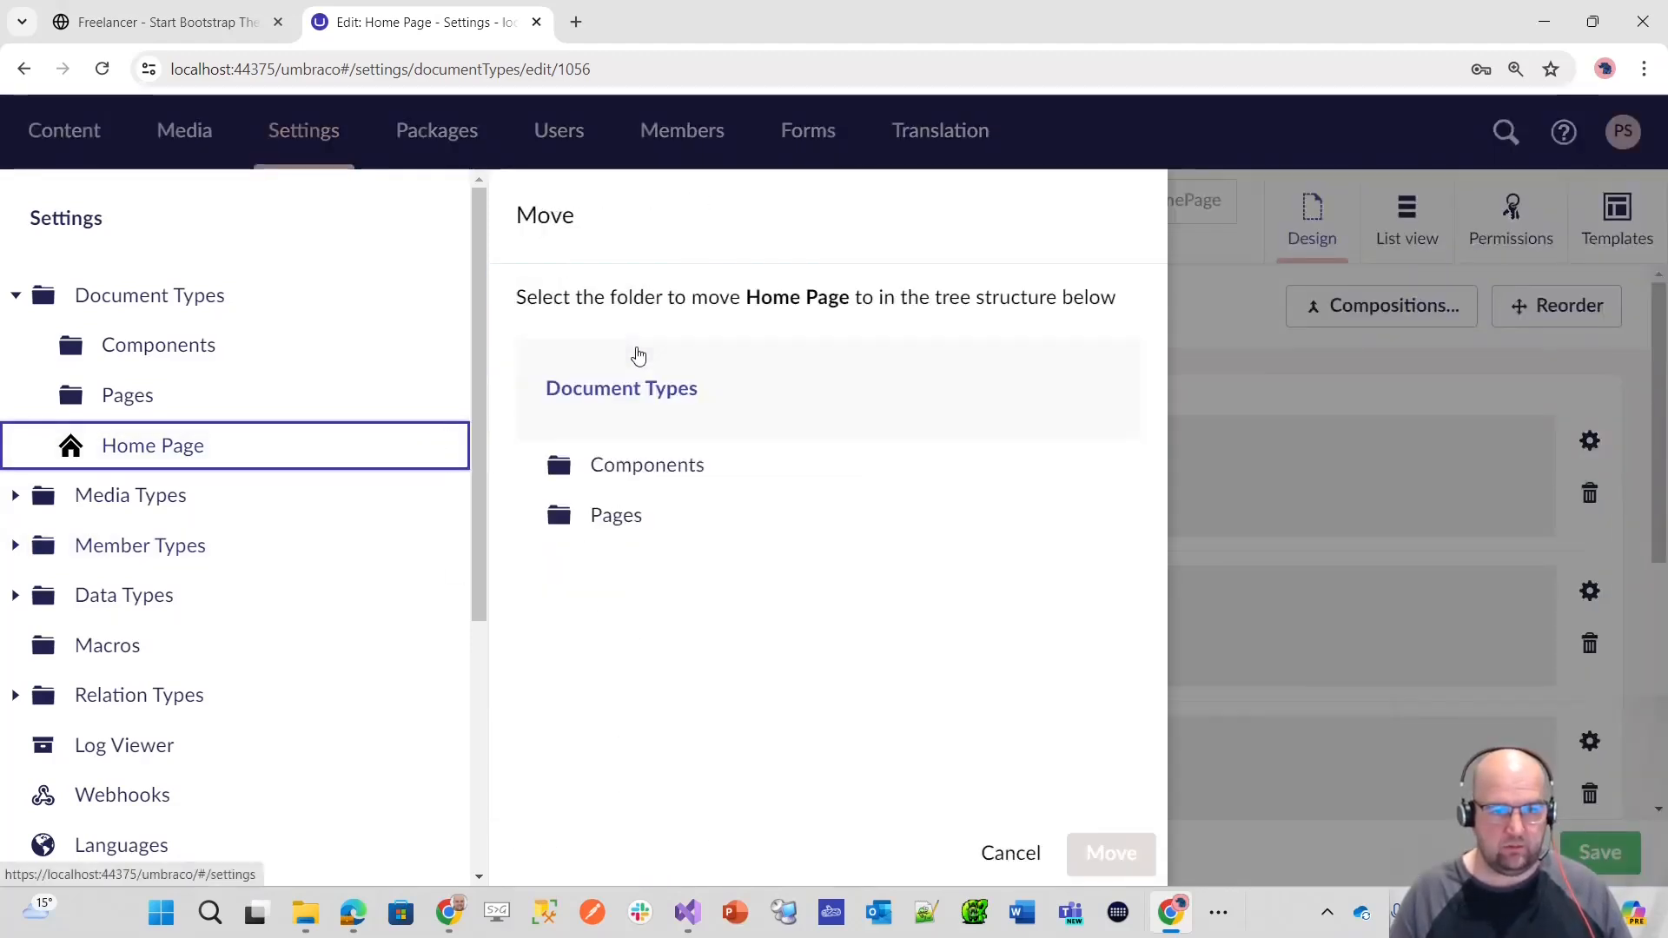
left_click(617, 515)
left_click(1109, 853)
left_click(565, 386)
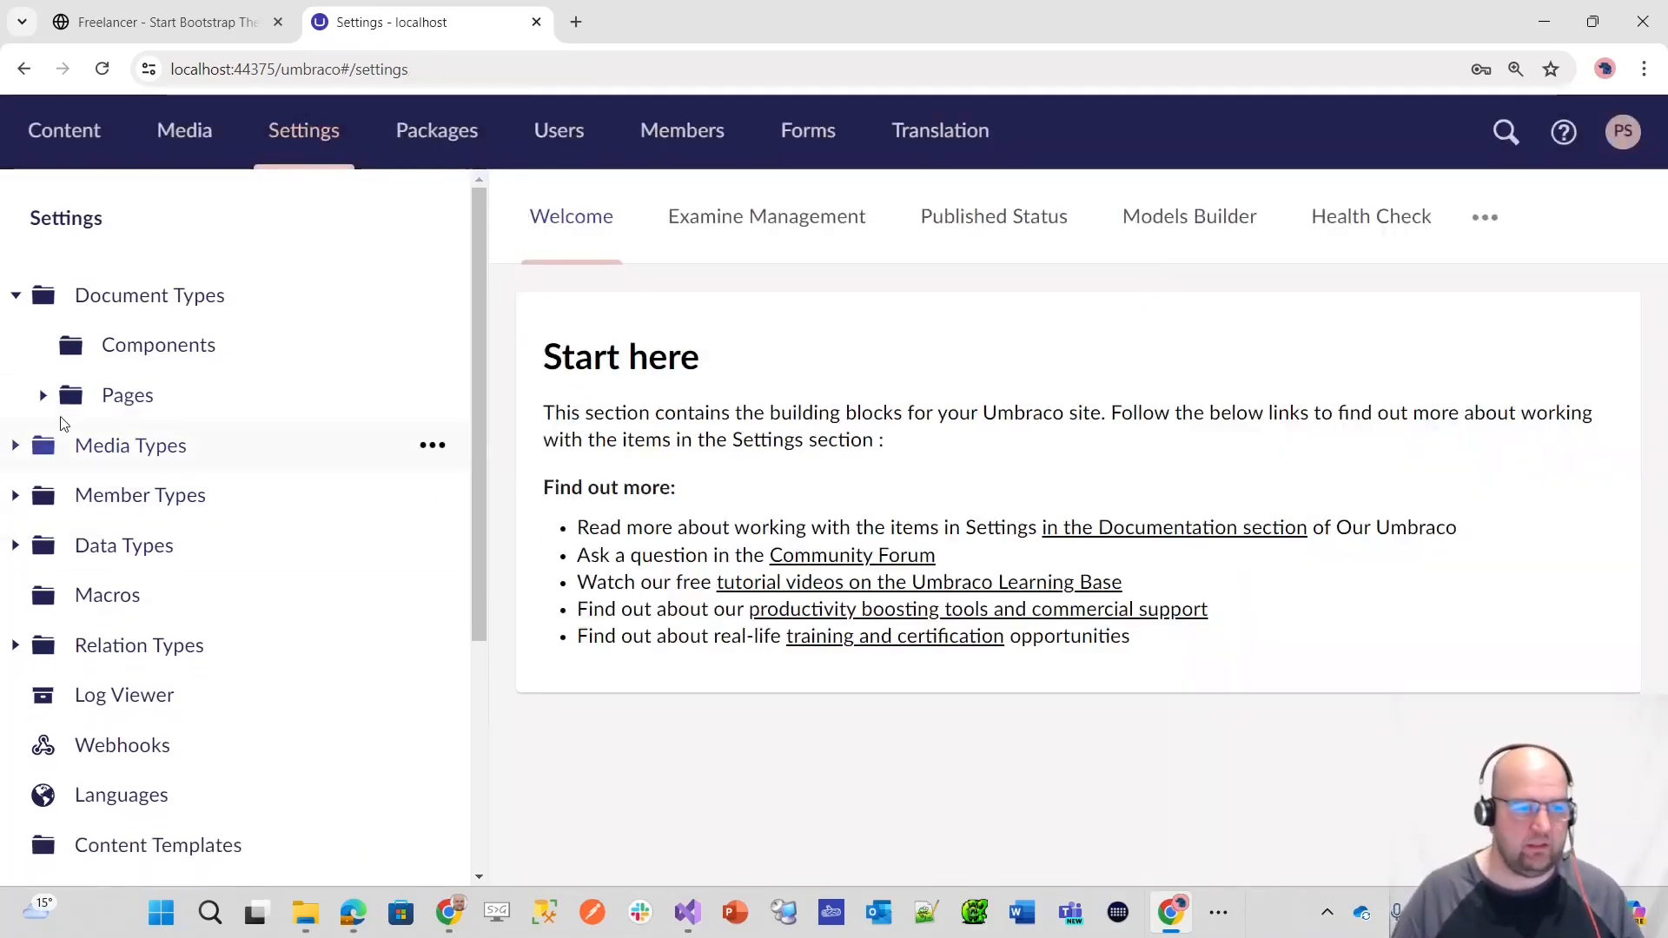
Step: Expand the Pages folder under Document Types and open the Home Page document type
left_click(42, 397)
left_click(42, 400)
left_click(42, 397)
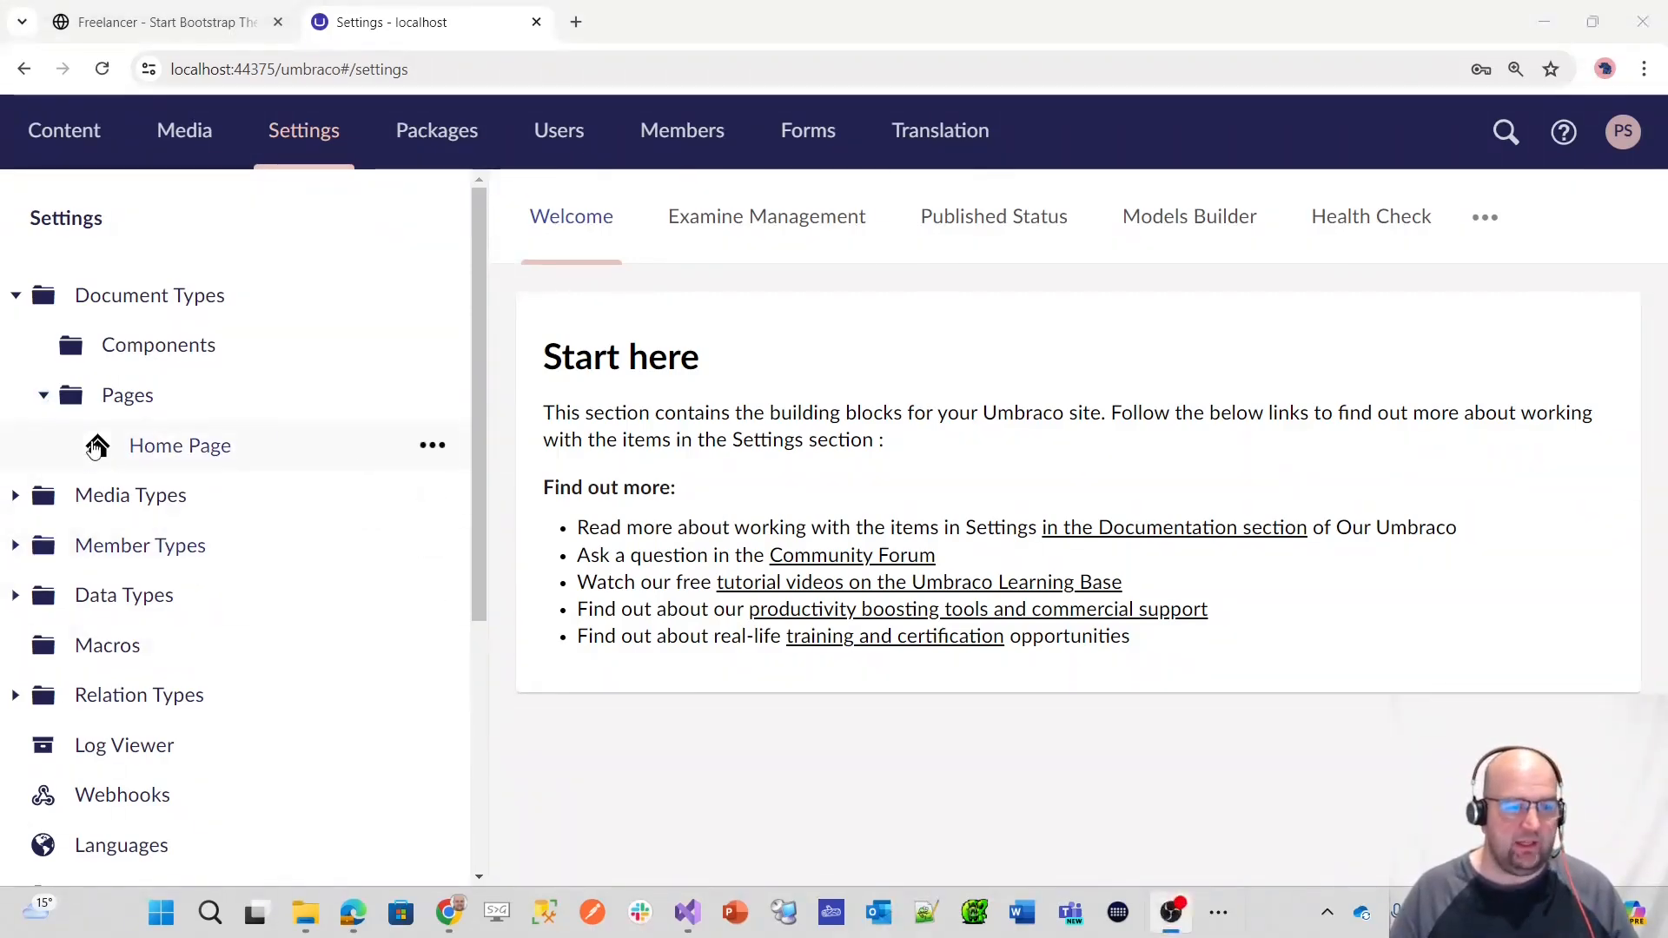
left_click(43, 397)
left_click(42, 397)
left_click(185, 449)
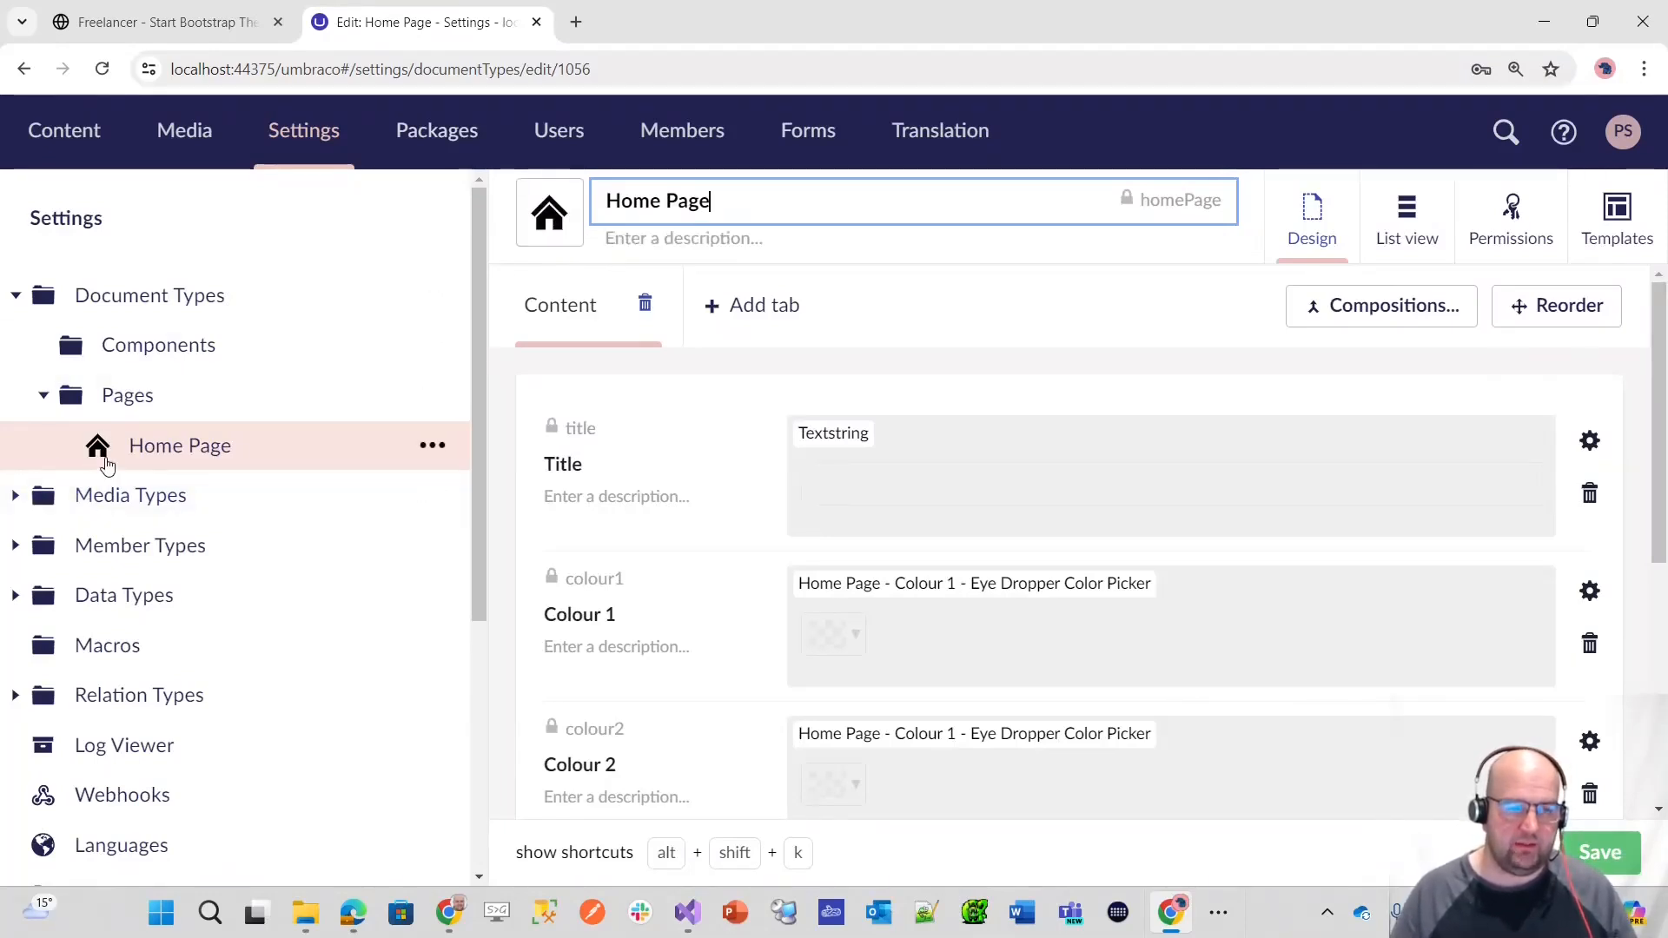
Step: Rename the Home node in the Content section to "This is the name" and publish it
left_click(66, 132)
left_click(43, 299)
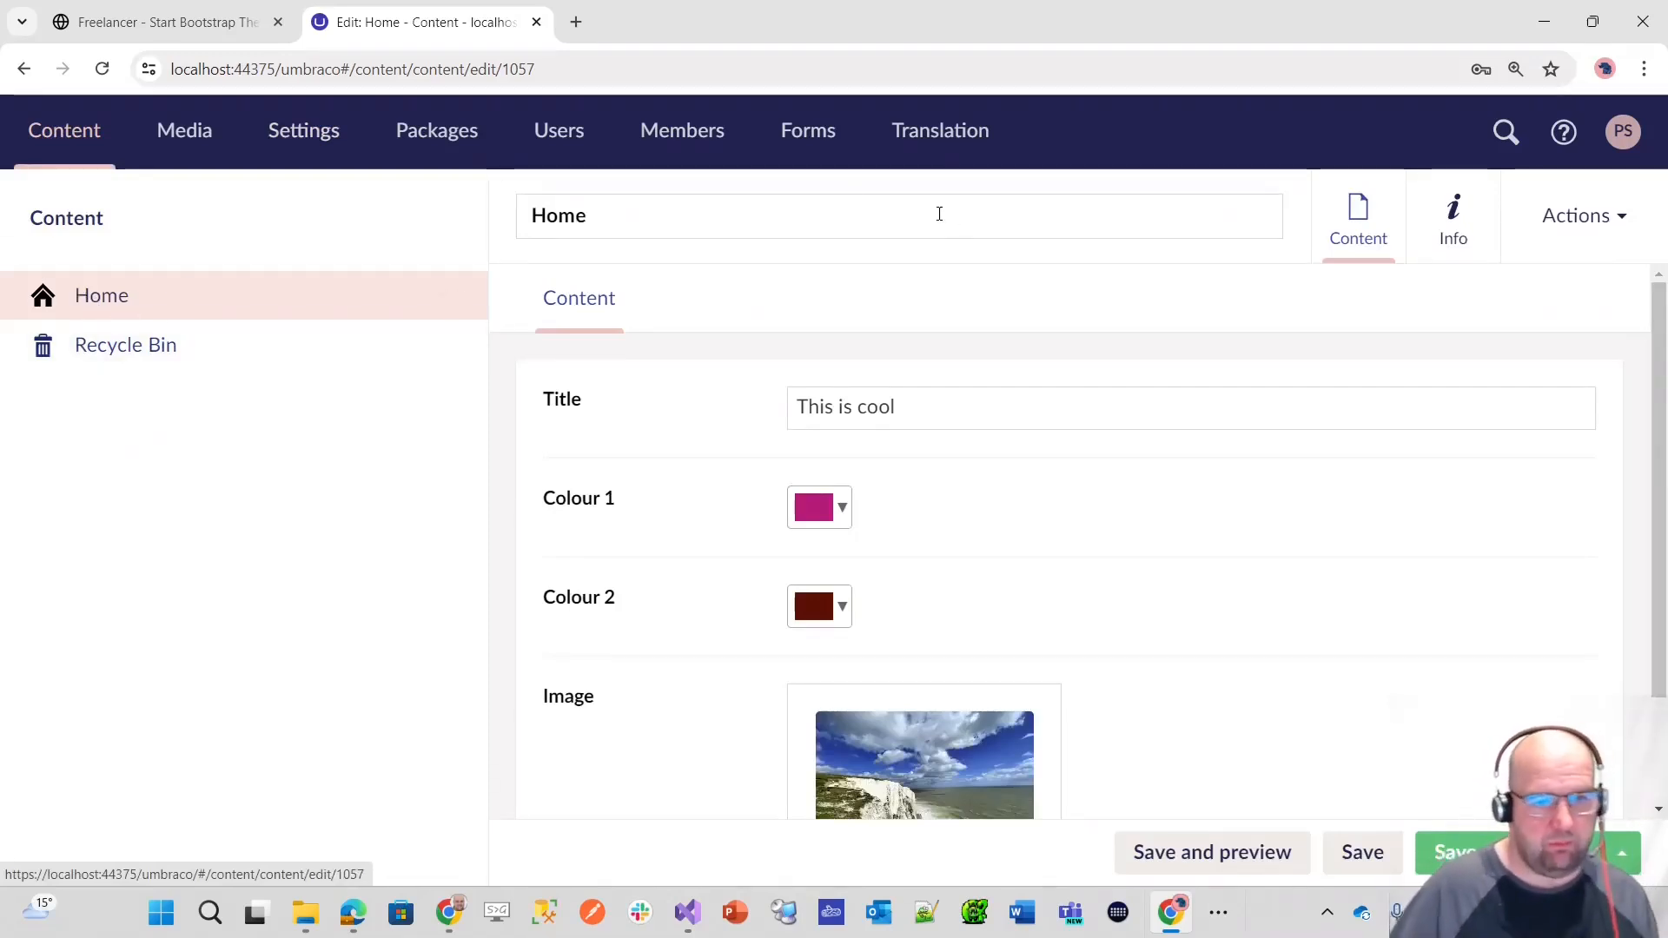
left_click_drag(710, 187, 515, 165)
left_click_drag(657, 219, 504, 215)
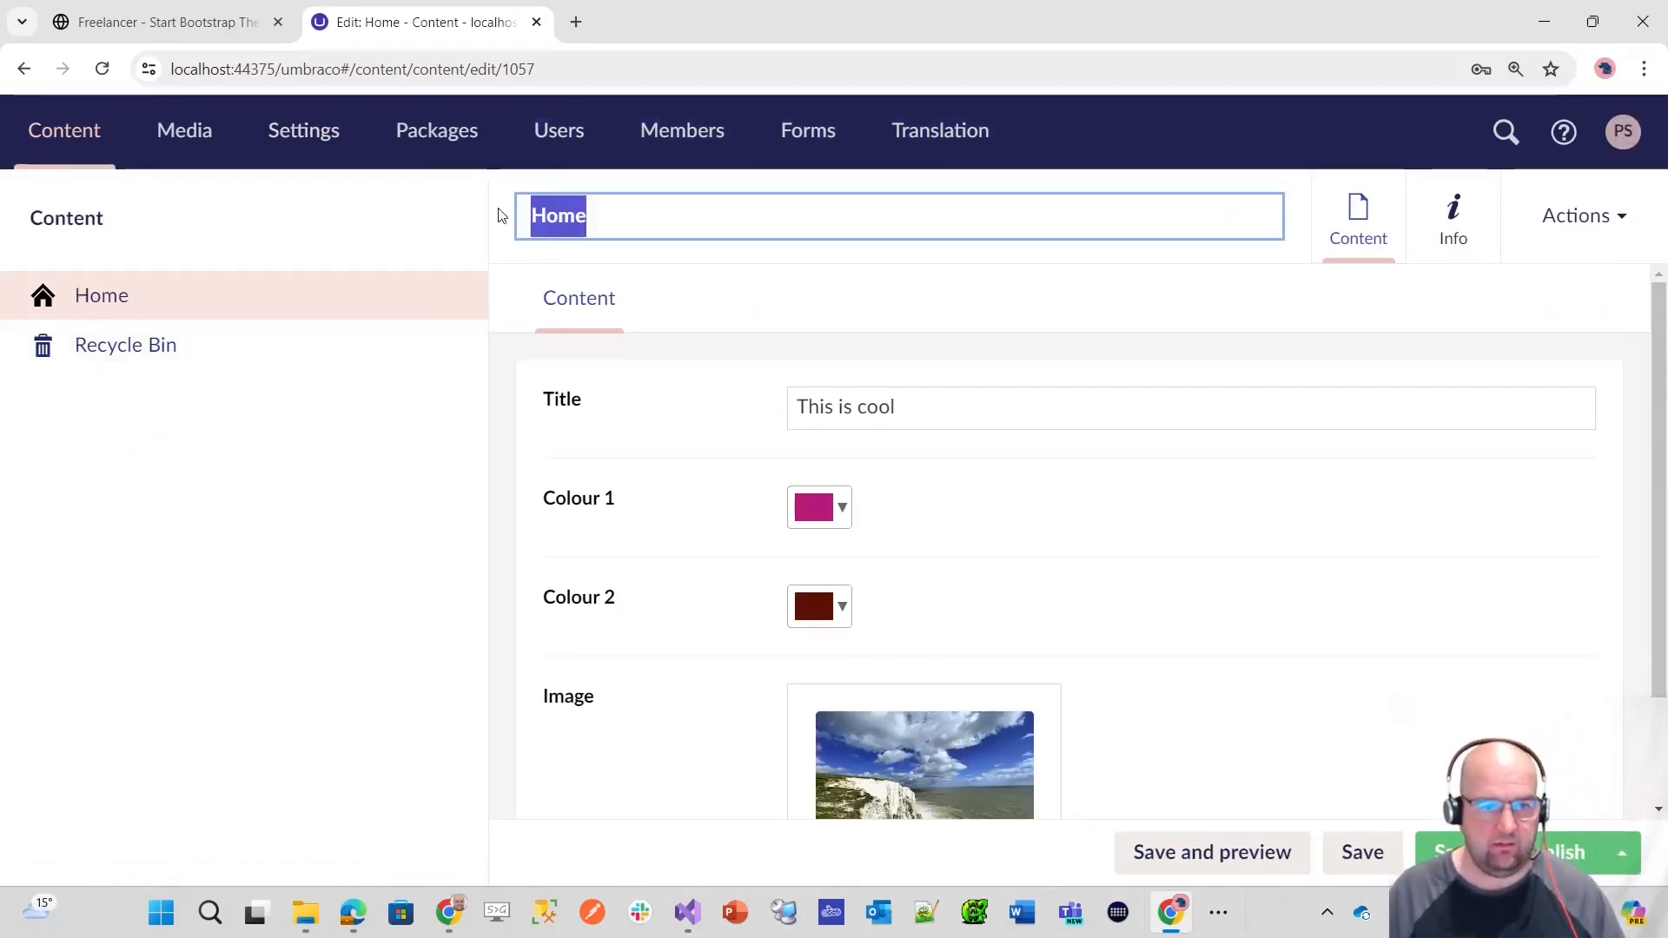
type("This is the na")
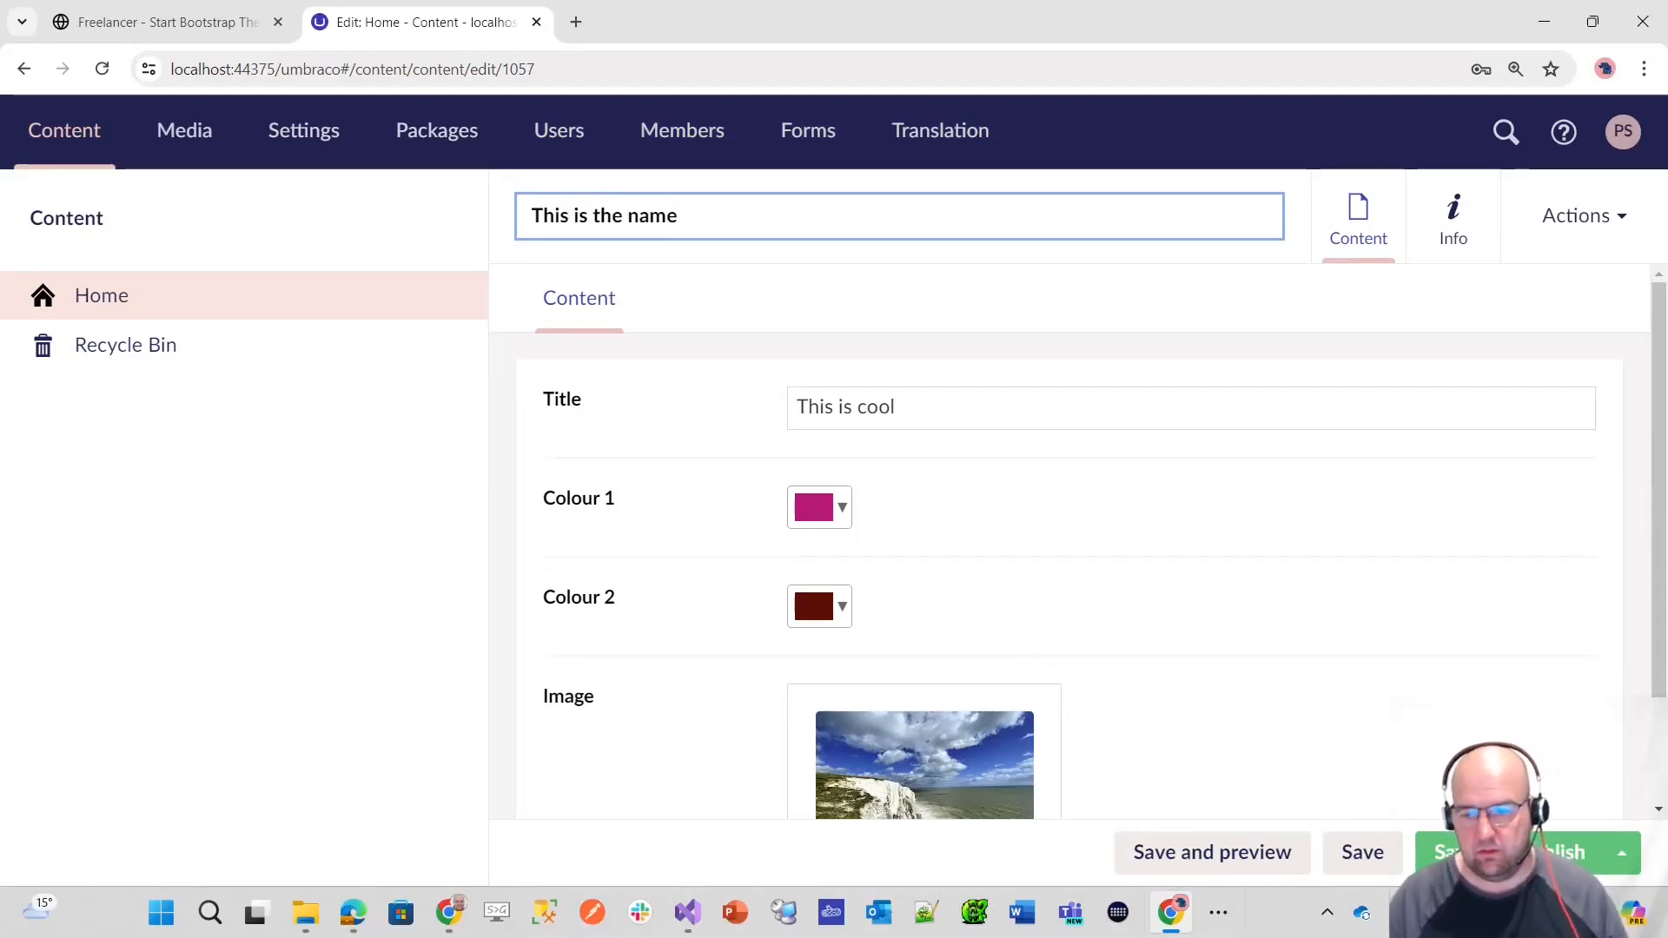
left_click(1507, 852)
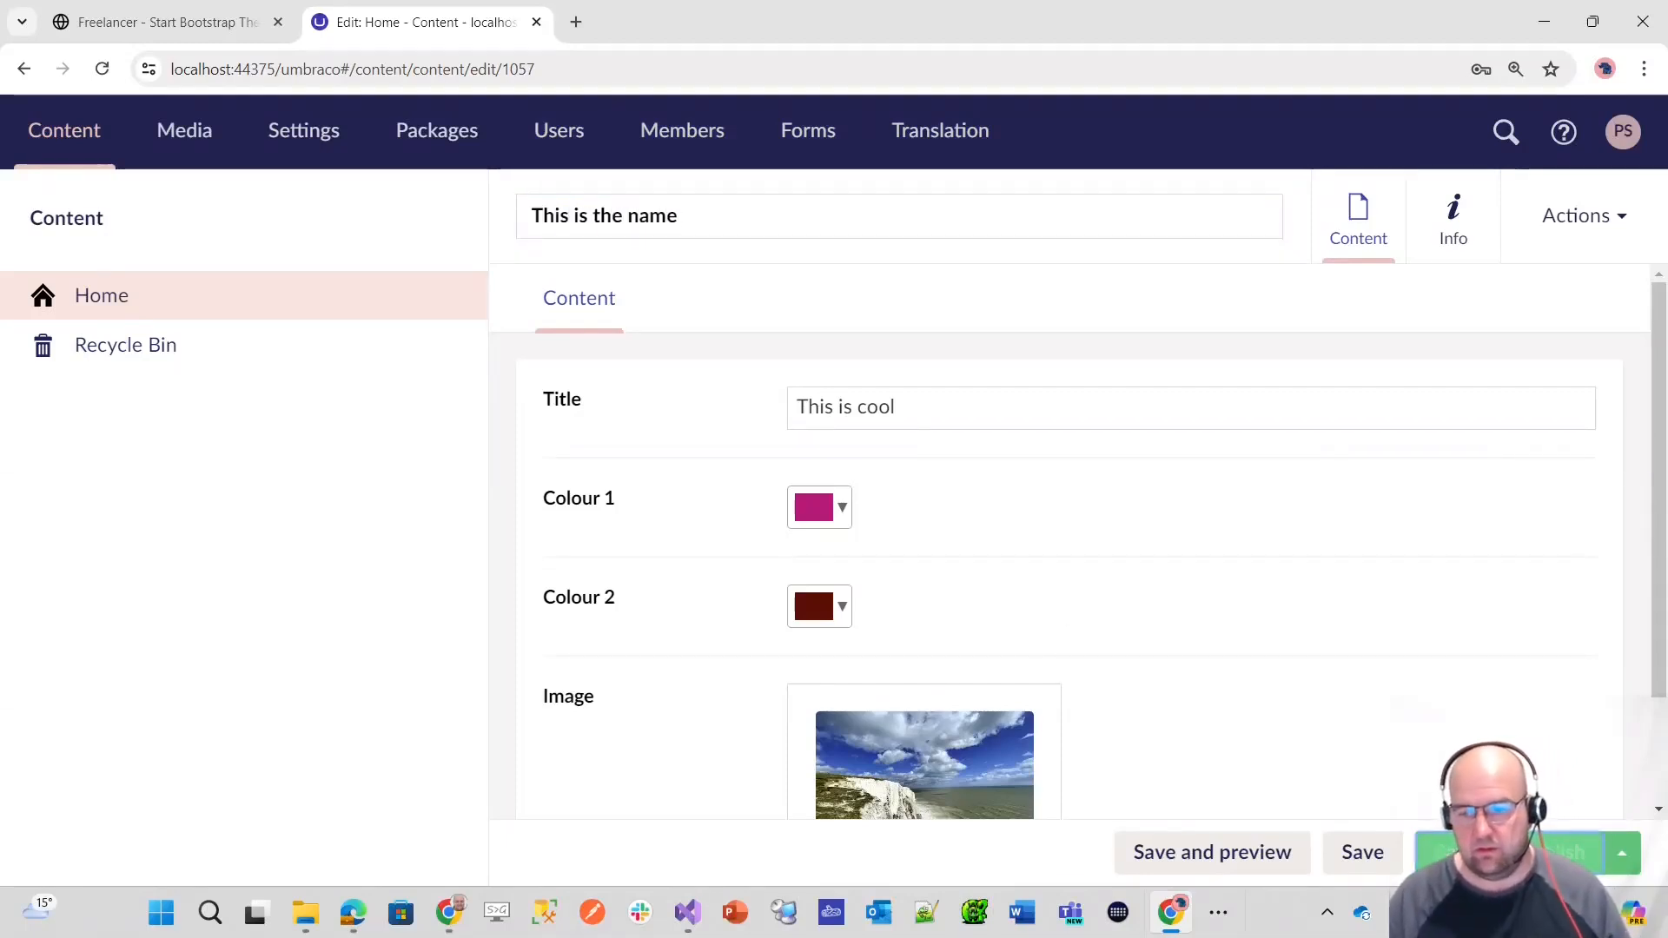
left_click_drag(761, 220, 520, 218)
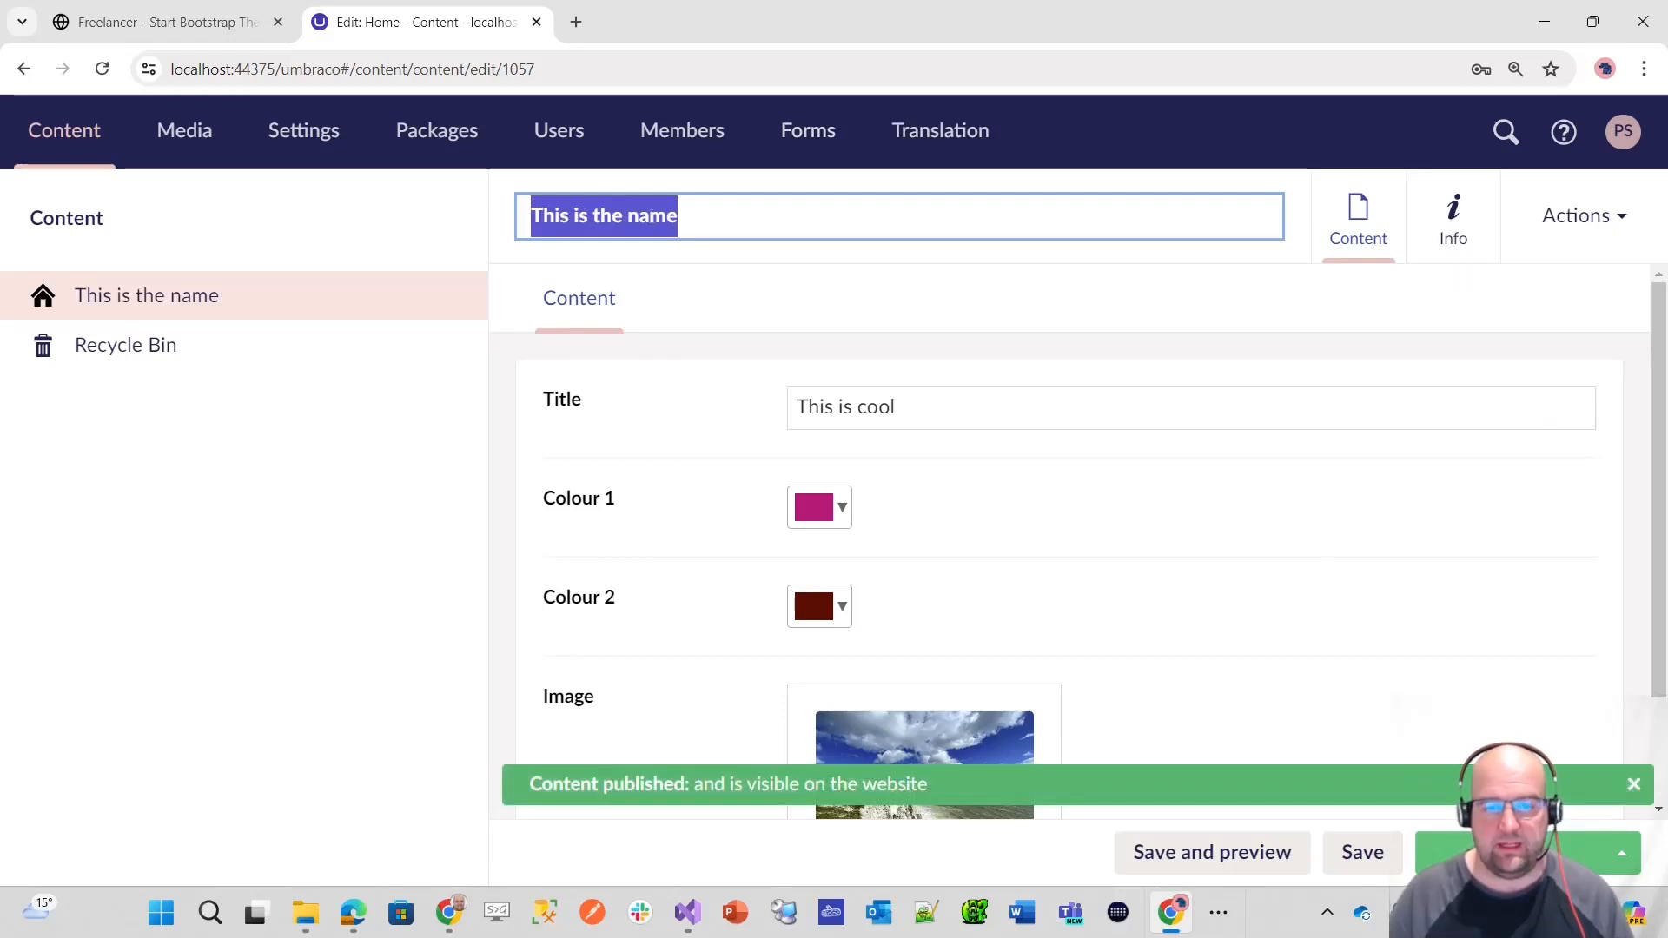
left_click(733, 216)
left_click(758, 289)
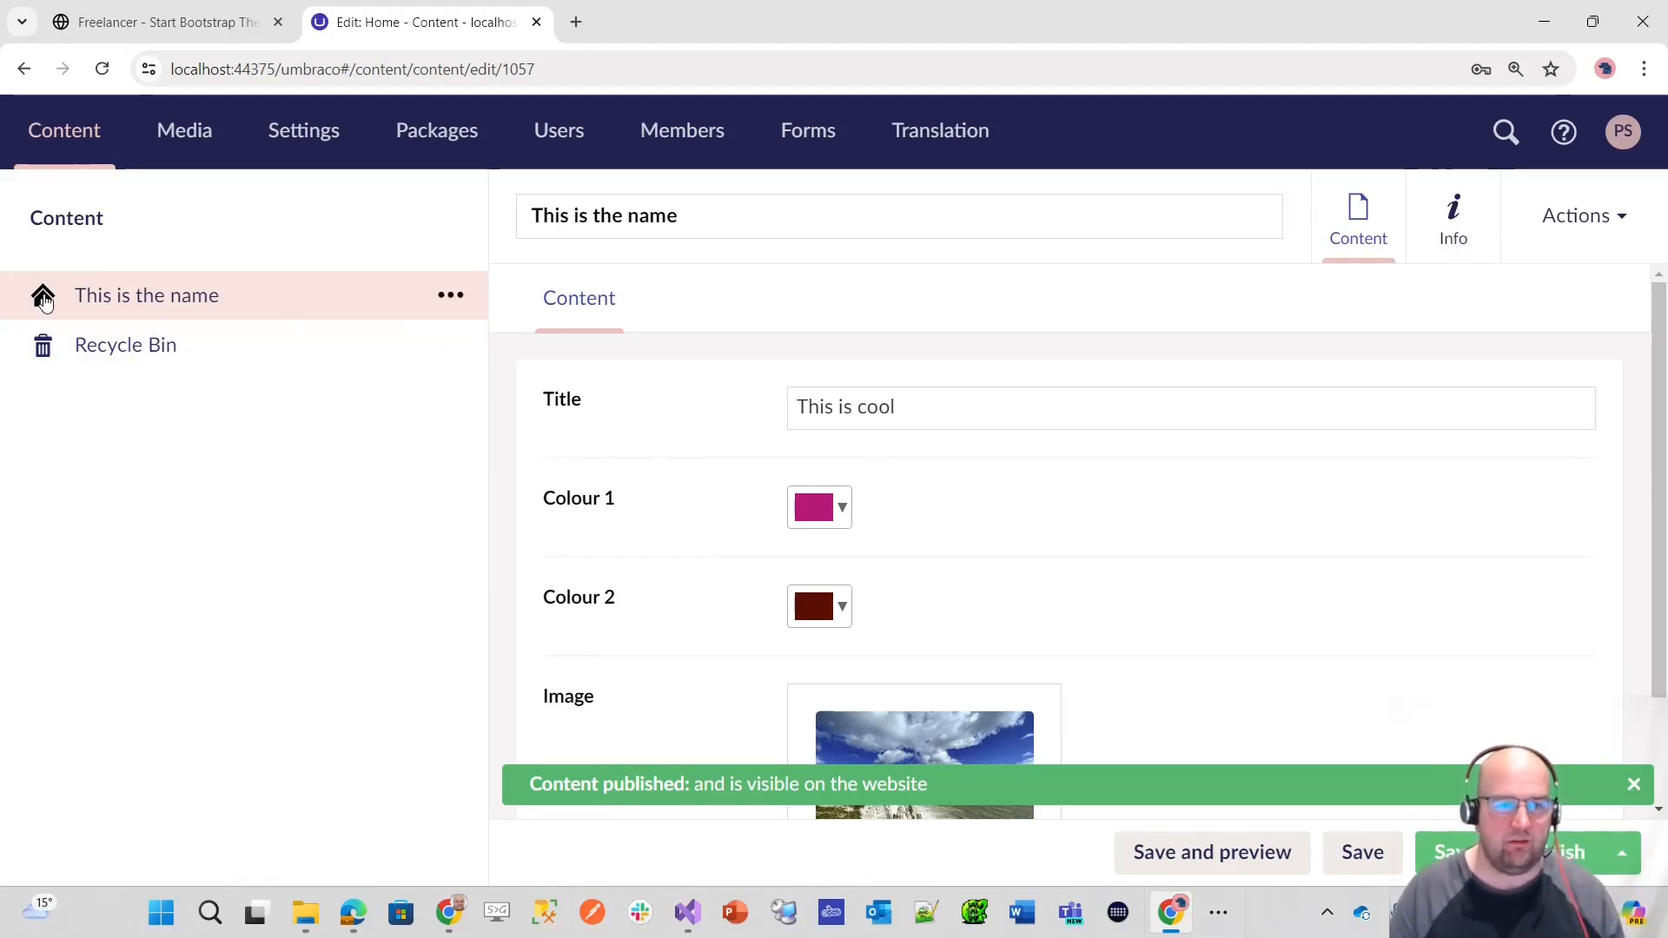
Step: Change the Home Page document type's icon colour to blue in the Settings section and save the document type
left_click(305, 153)
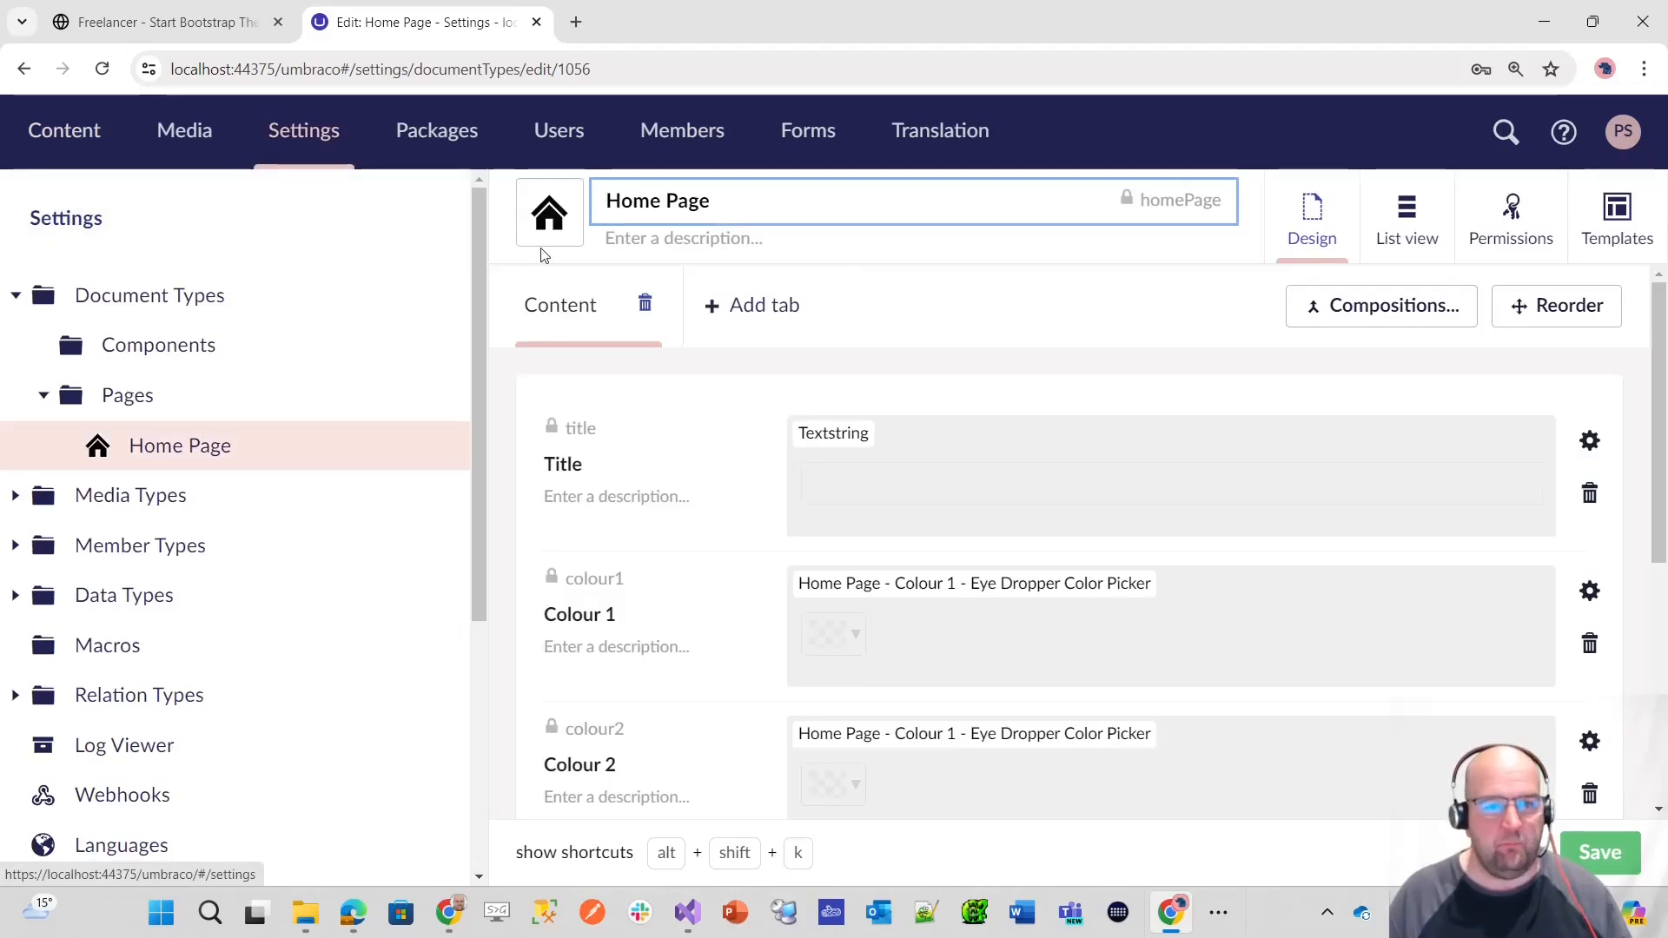
left_click(549, 217)
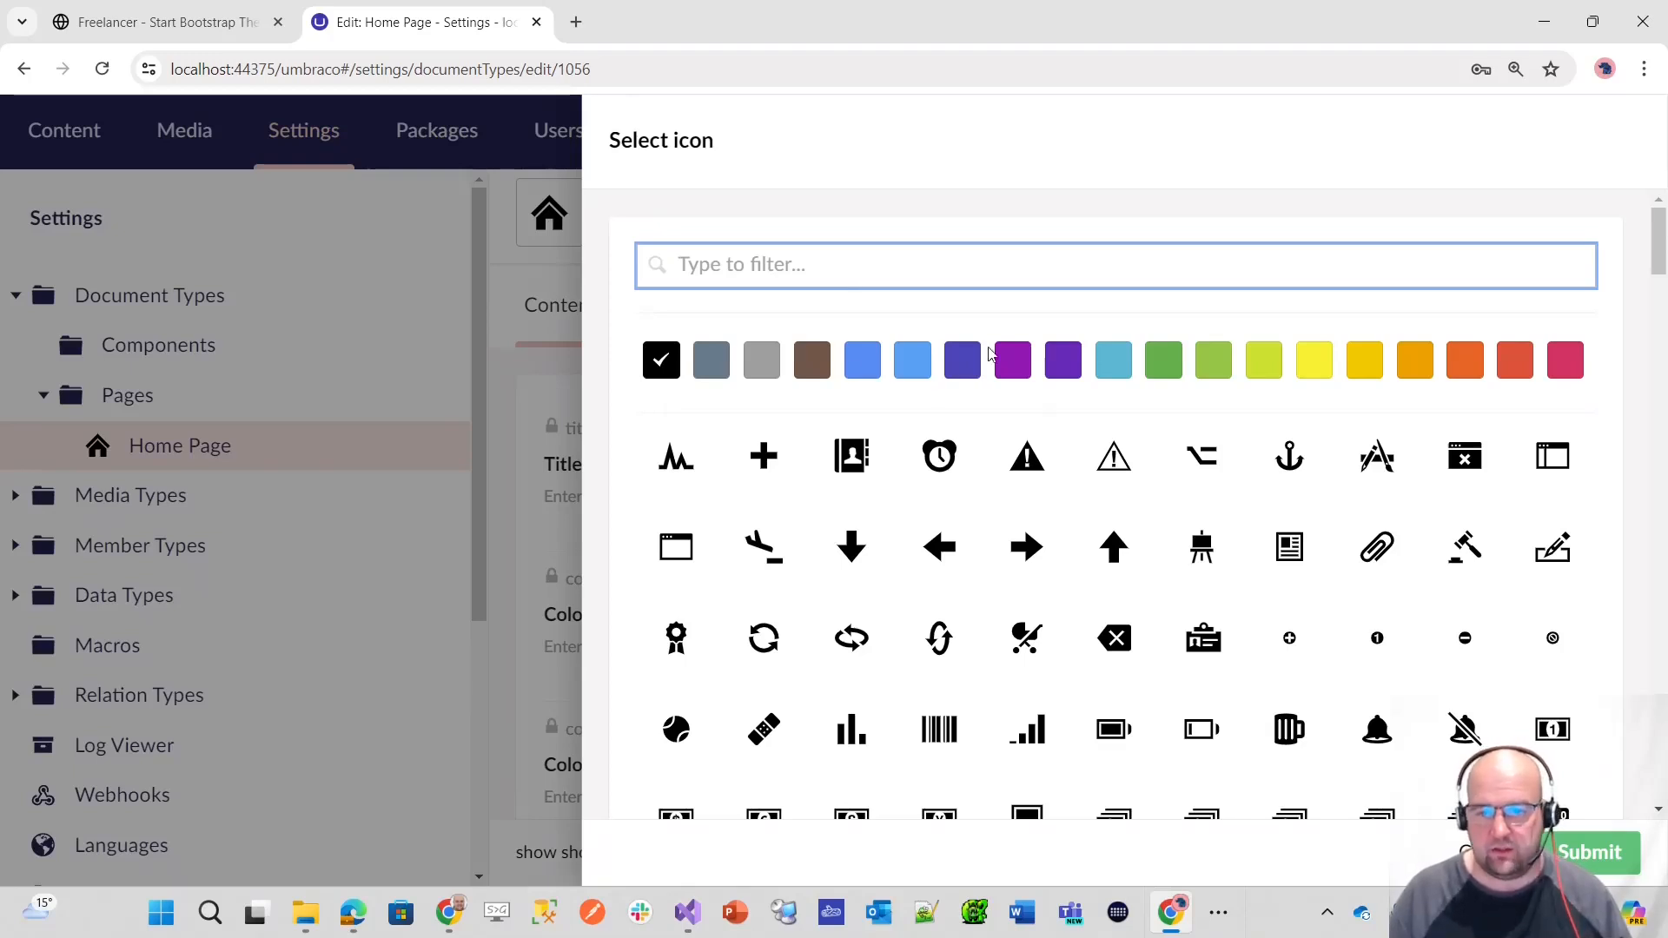
left_click(864, 360)
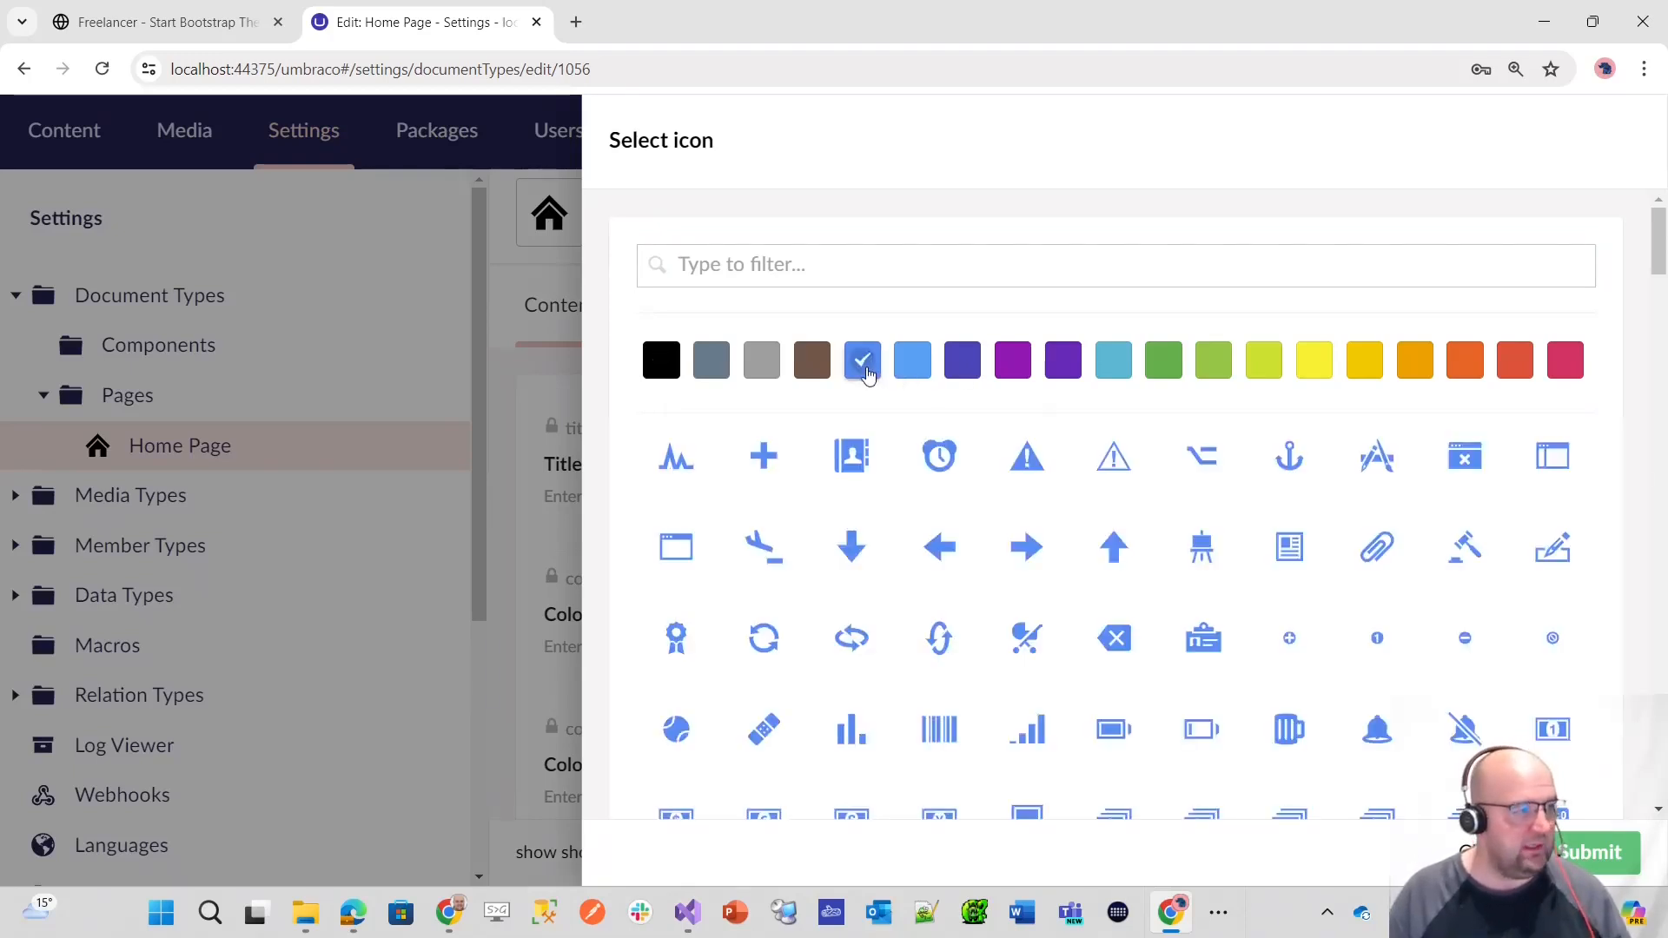
left_click(1585, 856)
left_click(1586, 855)
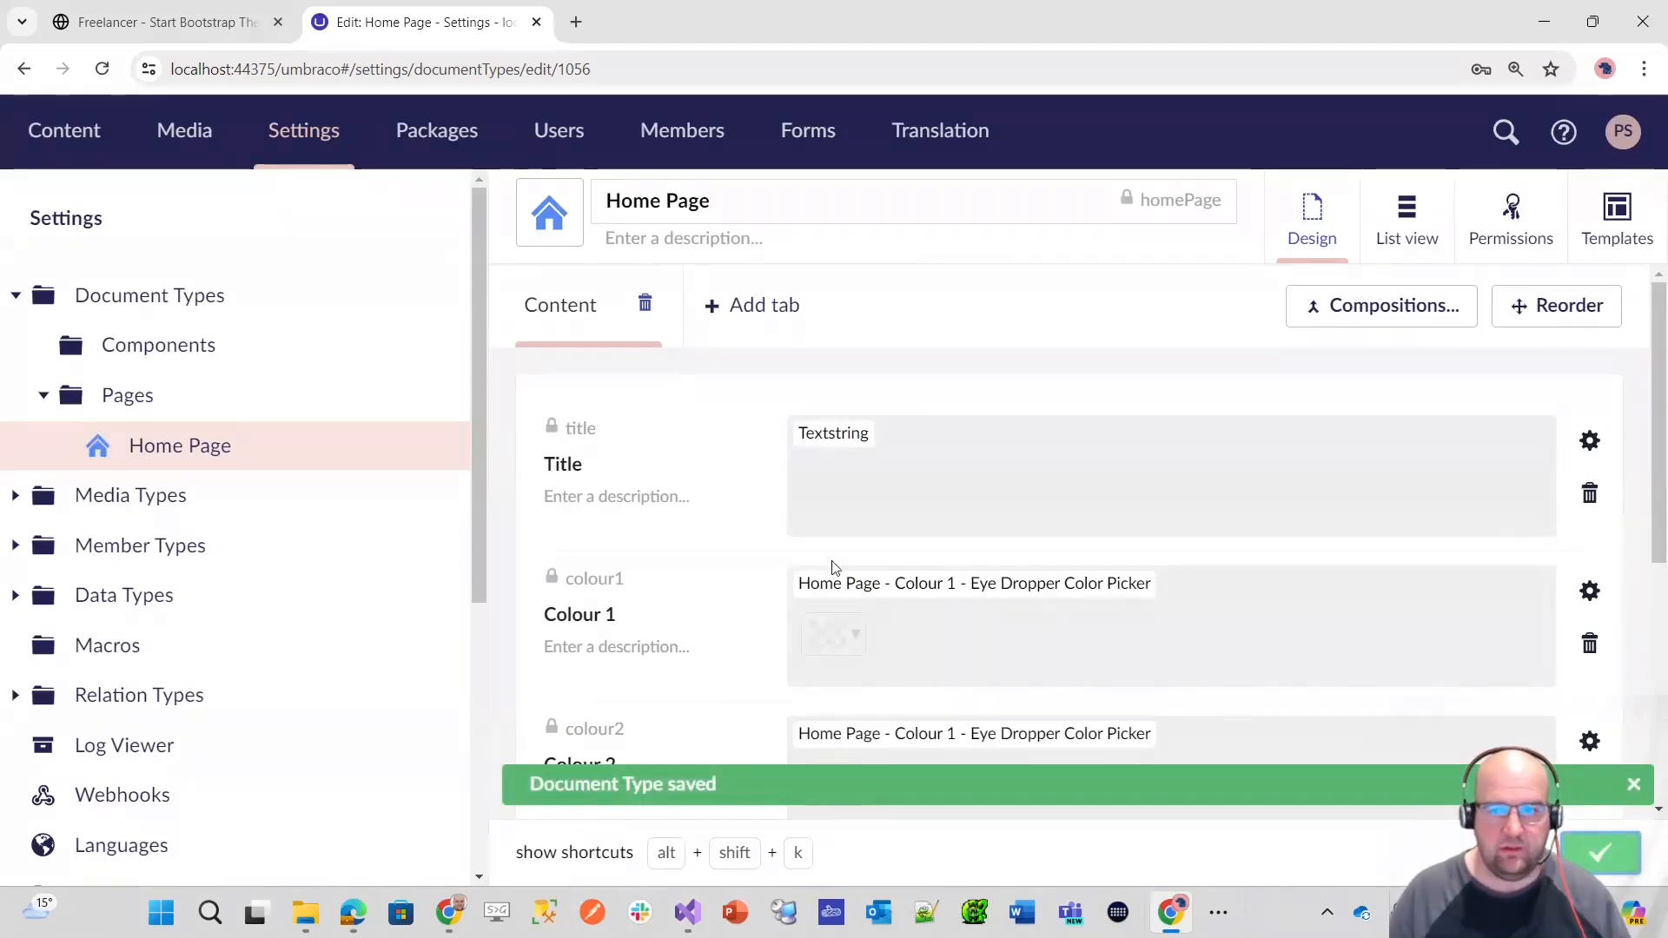
Step: Add the description "This is the main home page for the website" to the Home Page document type and save it
left_click(707, 237)
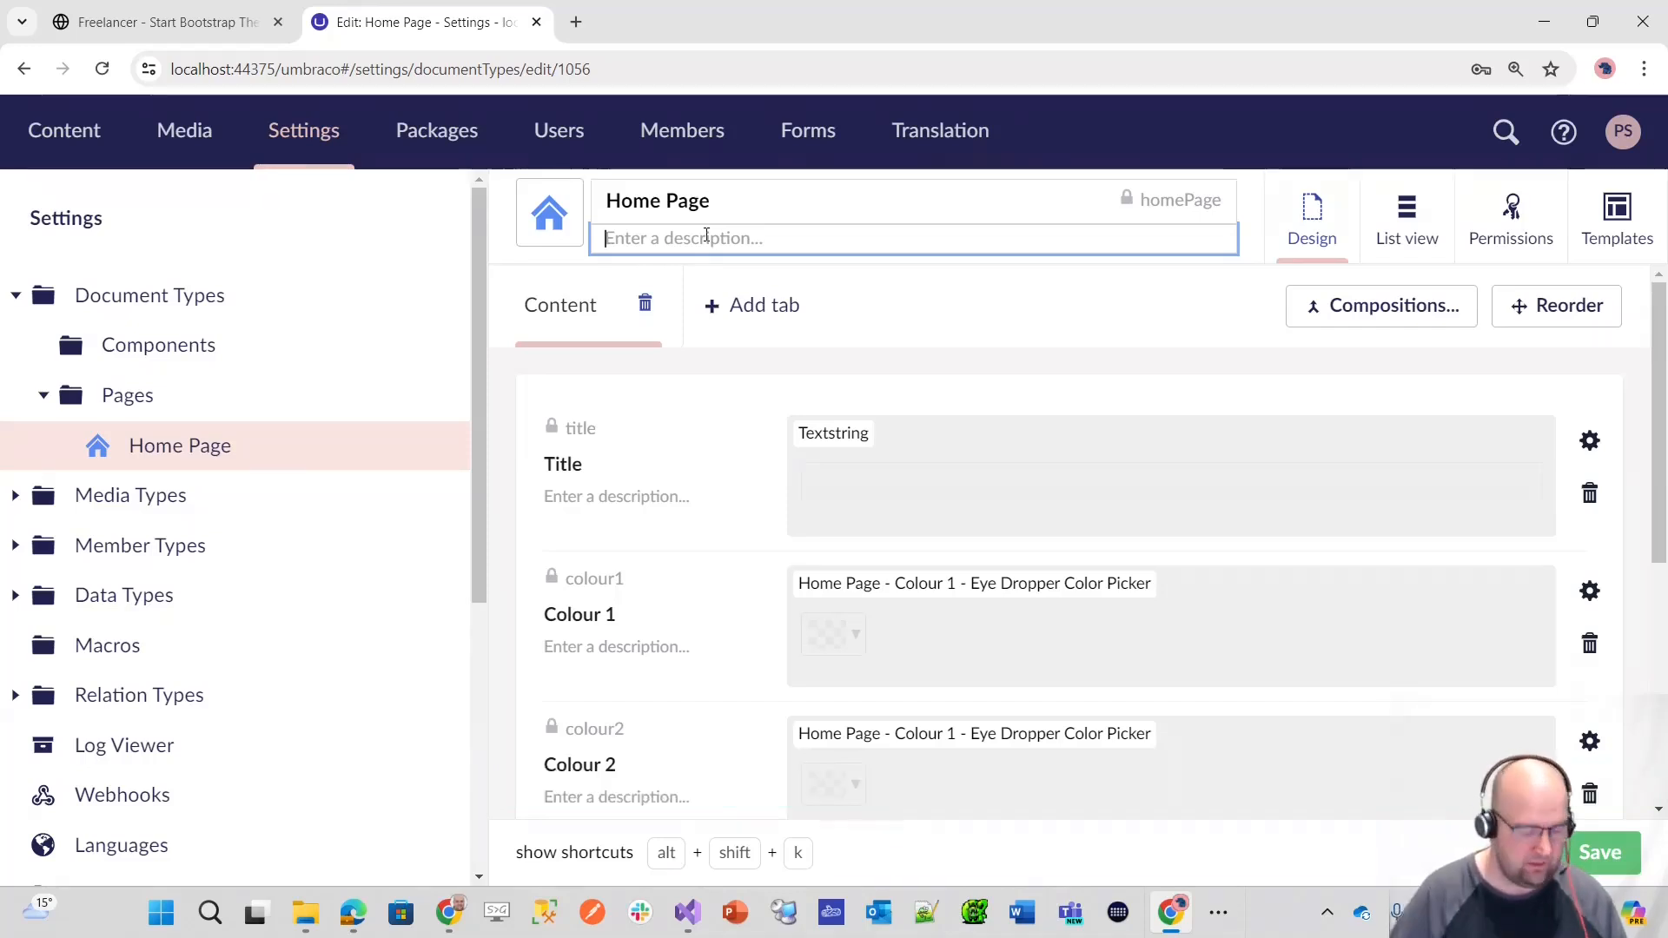
type("This is teh m")
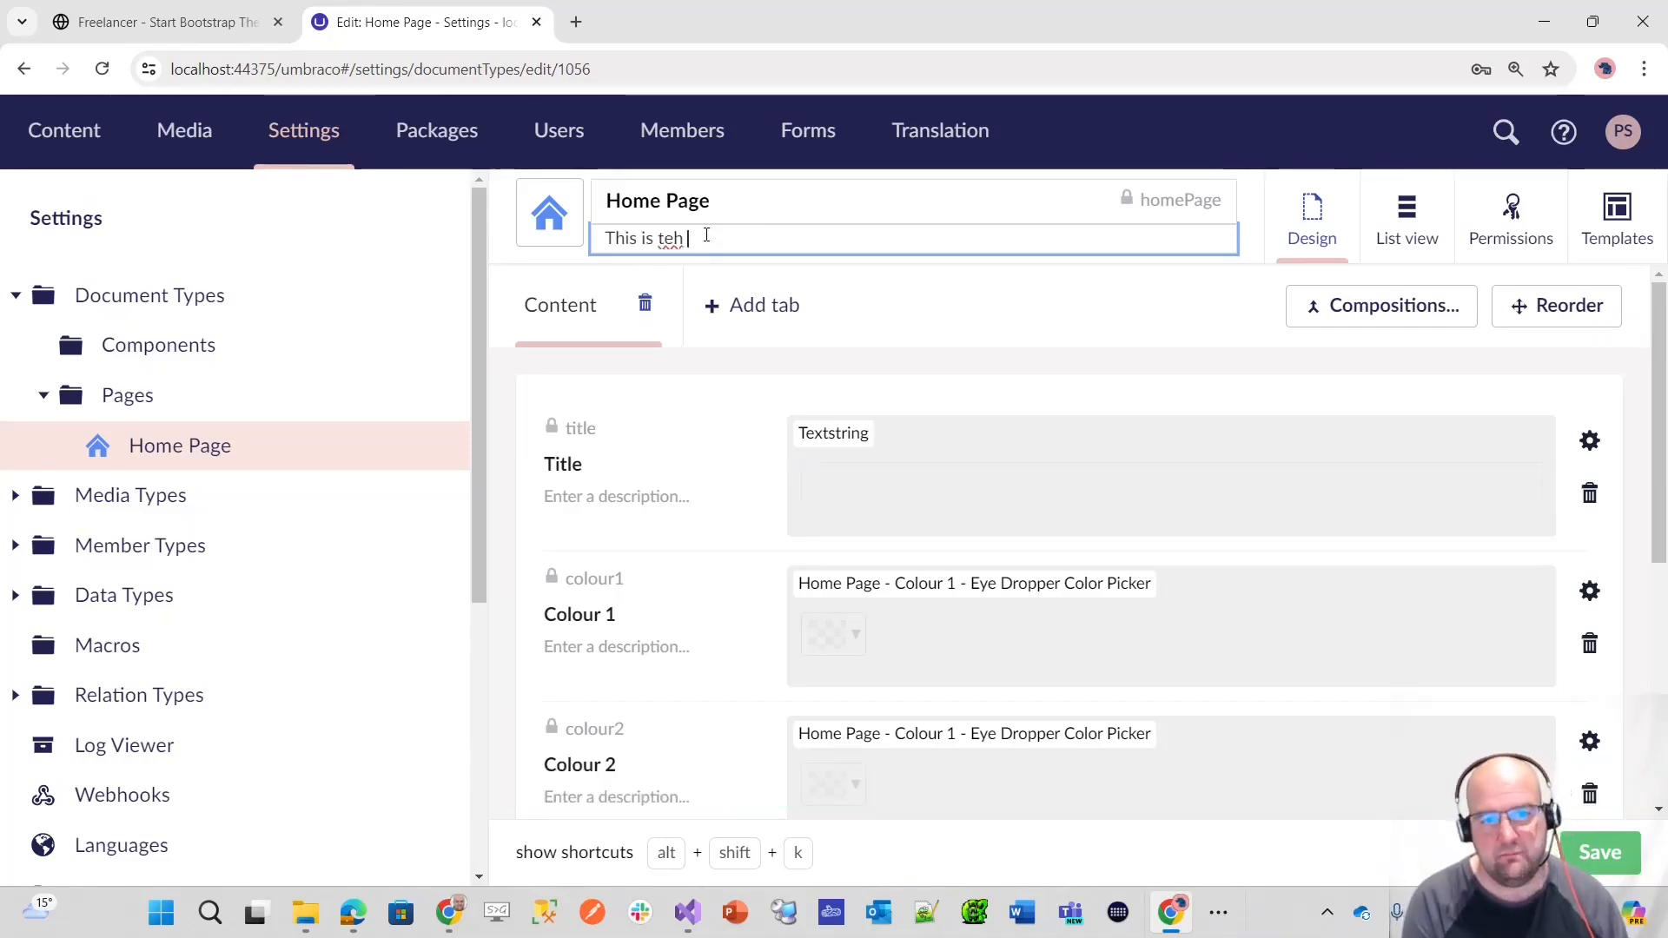
key("BackSpace")
key("BackSpace")
key("BackSpace")
type("he main hoem")
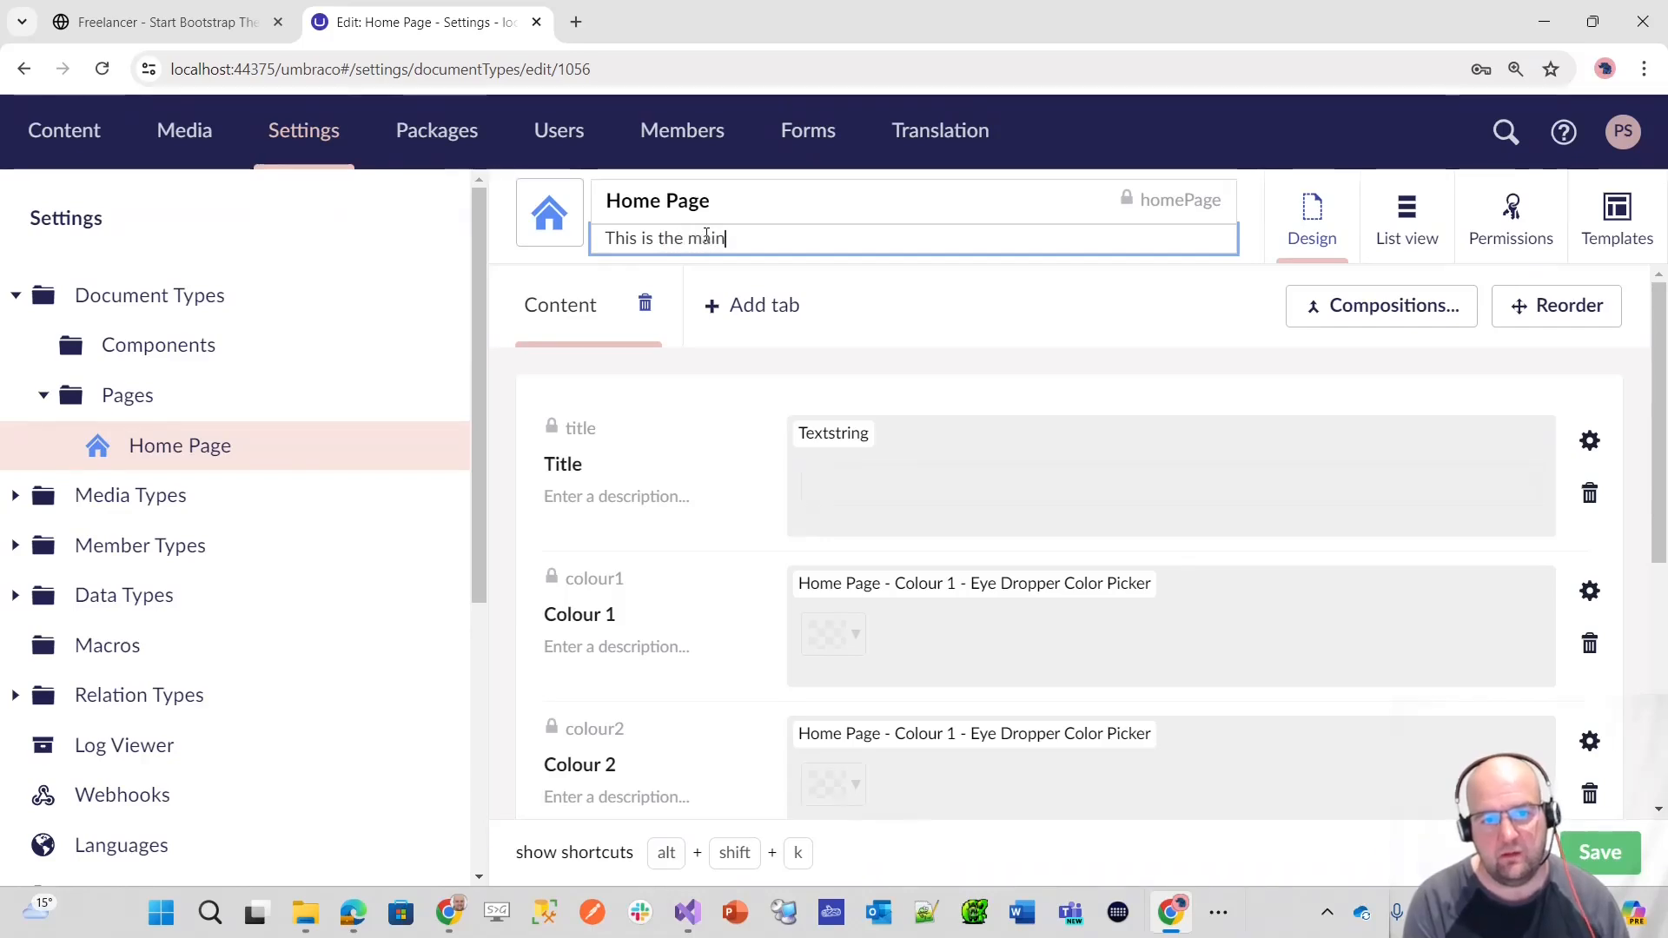
key("BackSpace")
key("BackSpace")
type("me page for the website")
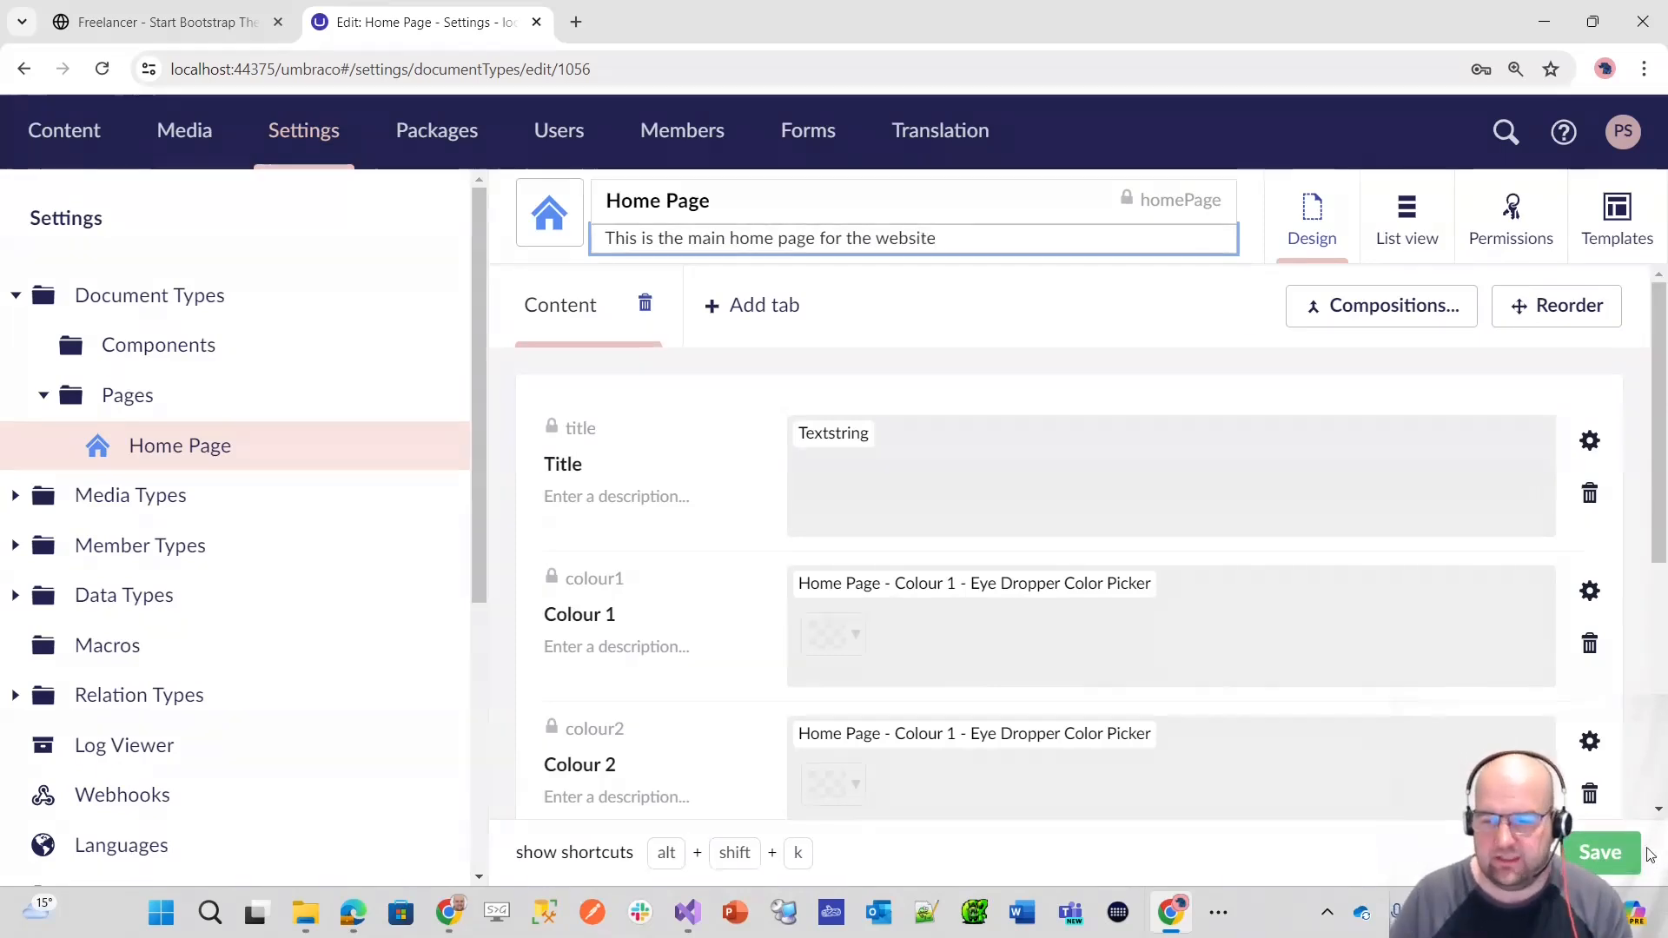
key("ctrl+s")
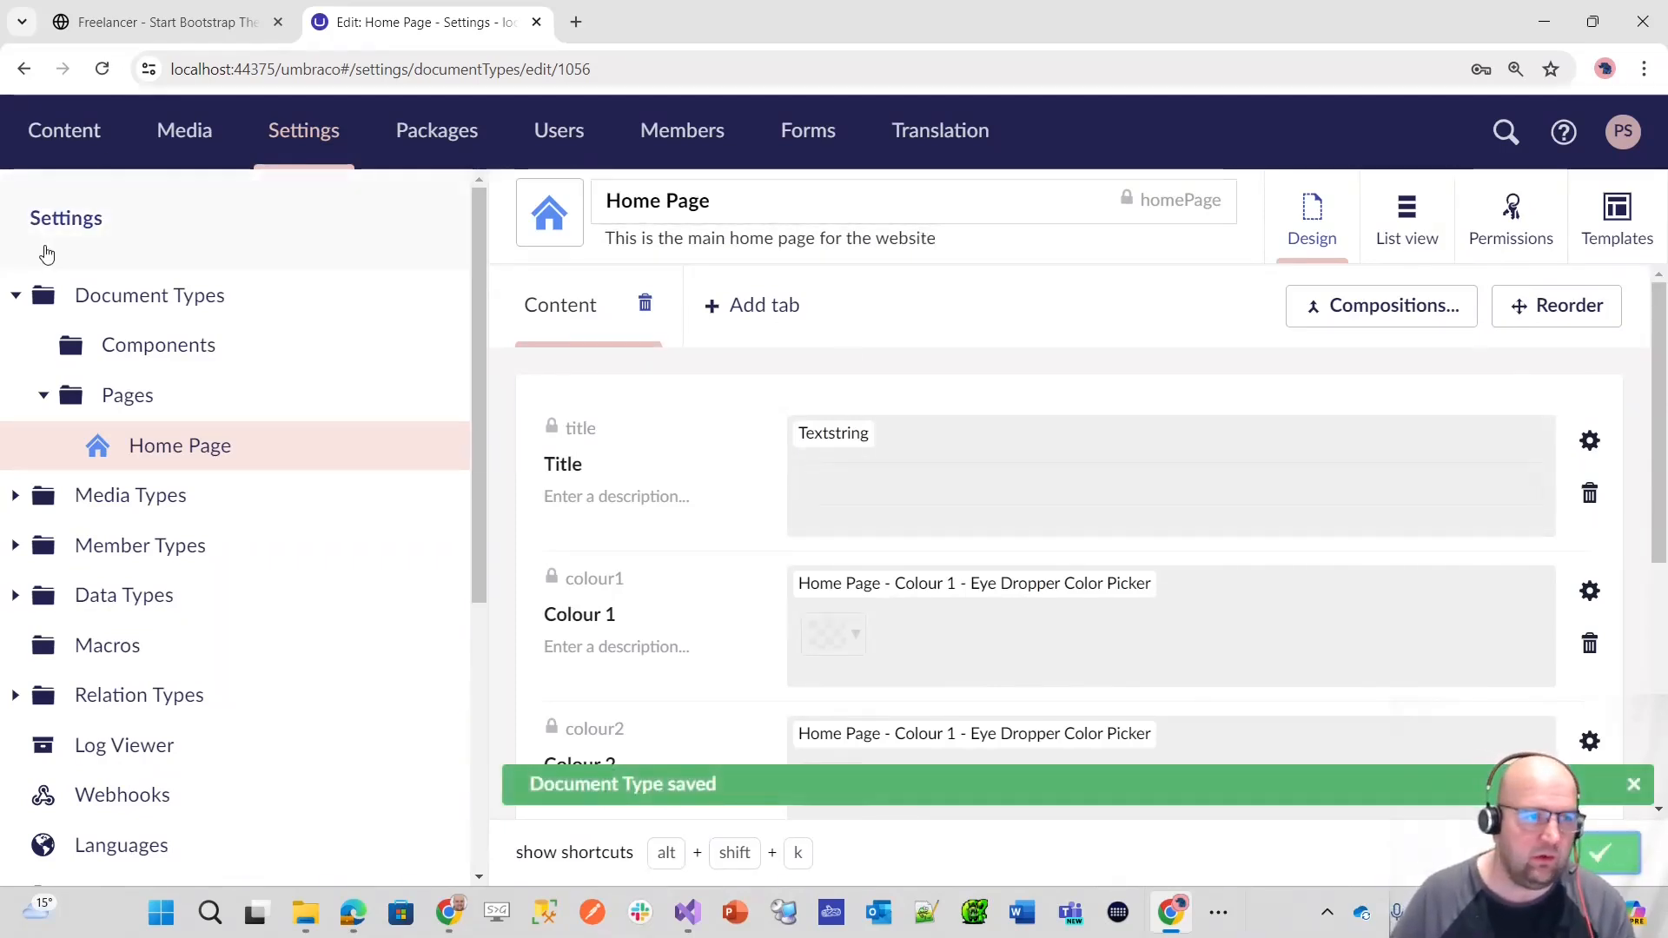
Step: View the document types offered for creating an item under Content, and return to the Home Page document type's properties
left_click(54, 146)
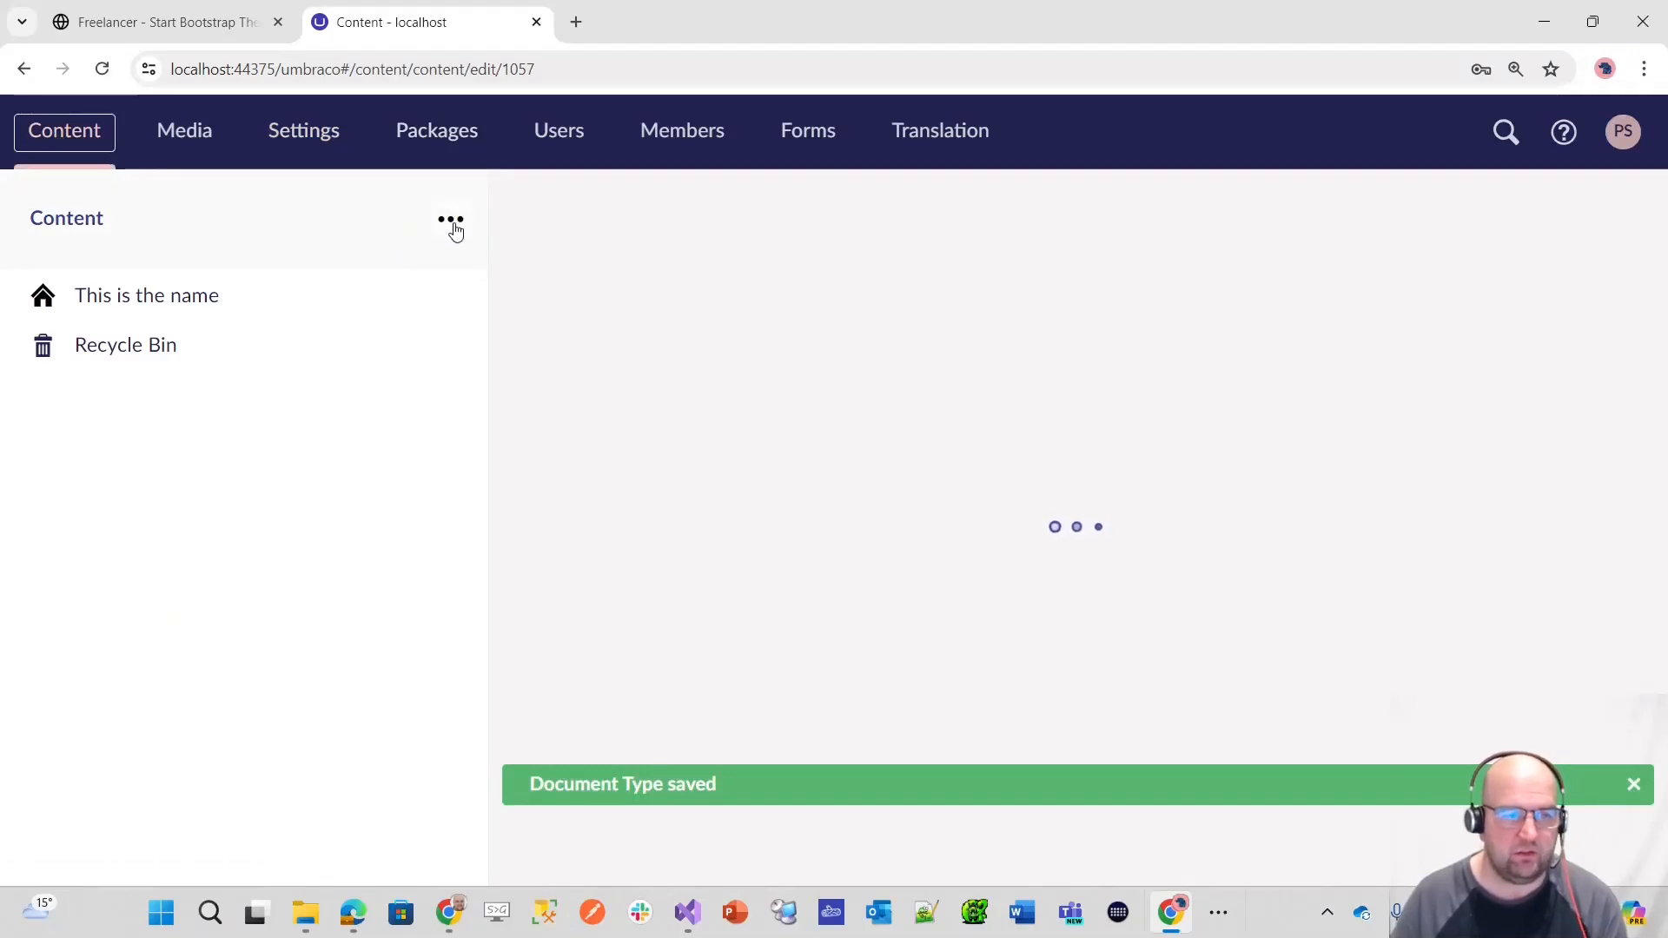
left_click(454, 228)
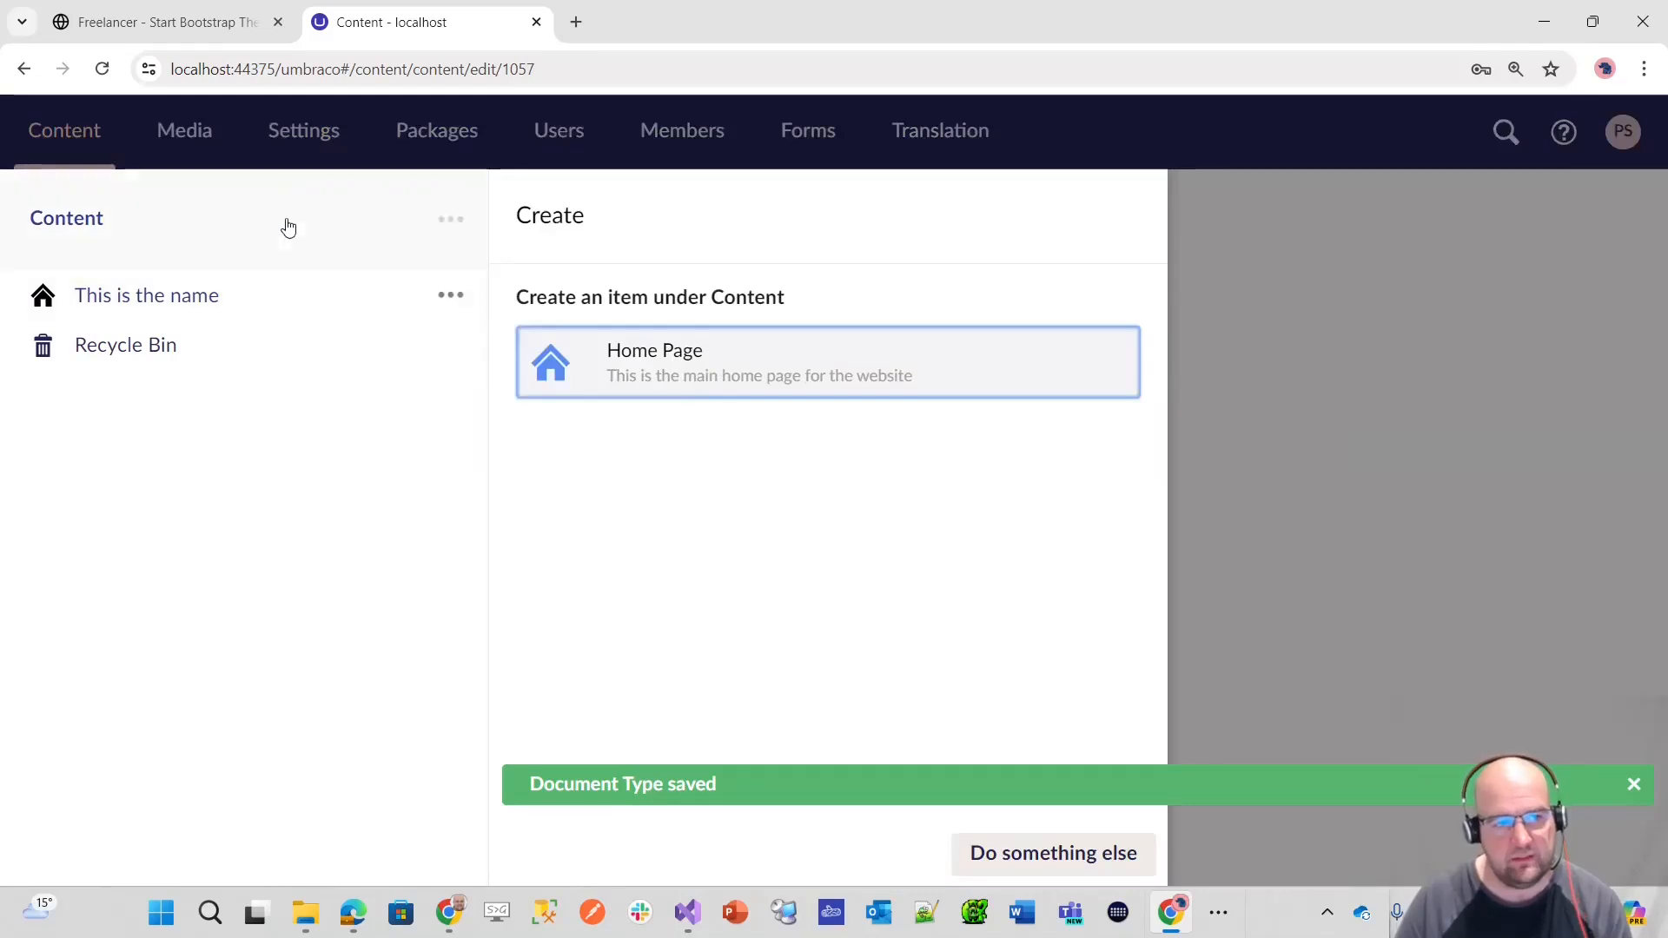
left_click(286, 156)
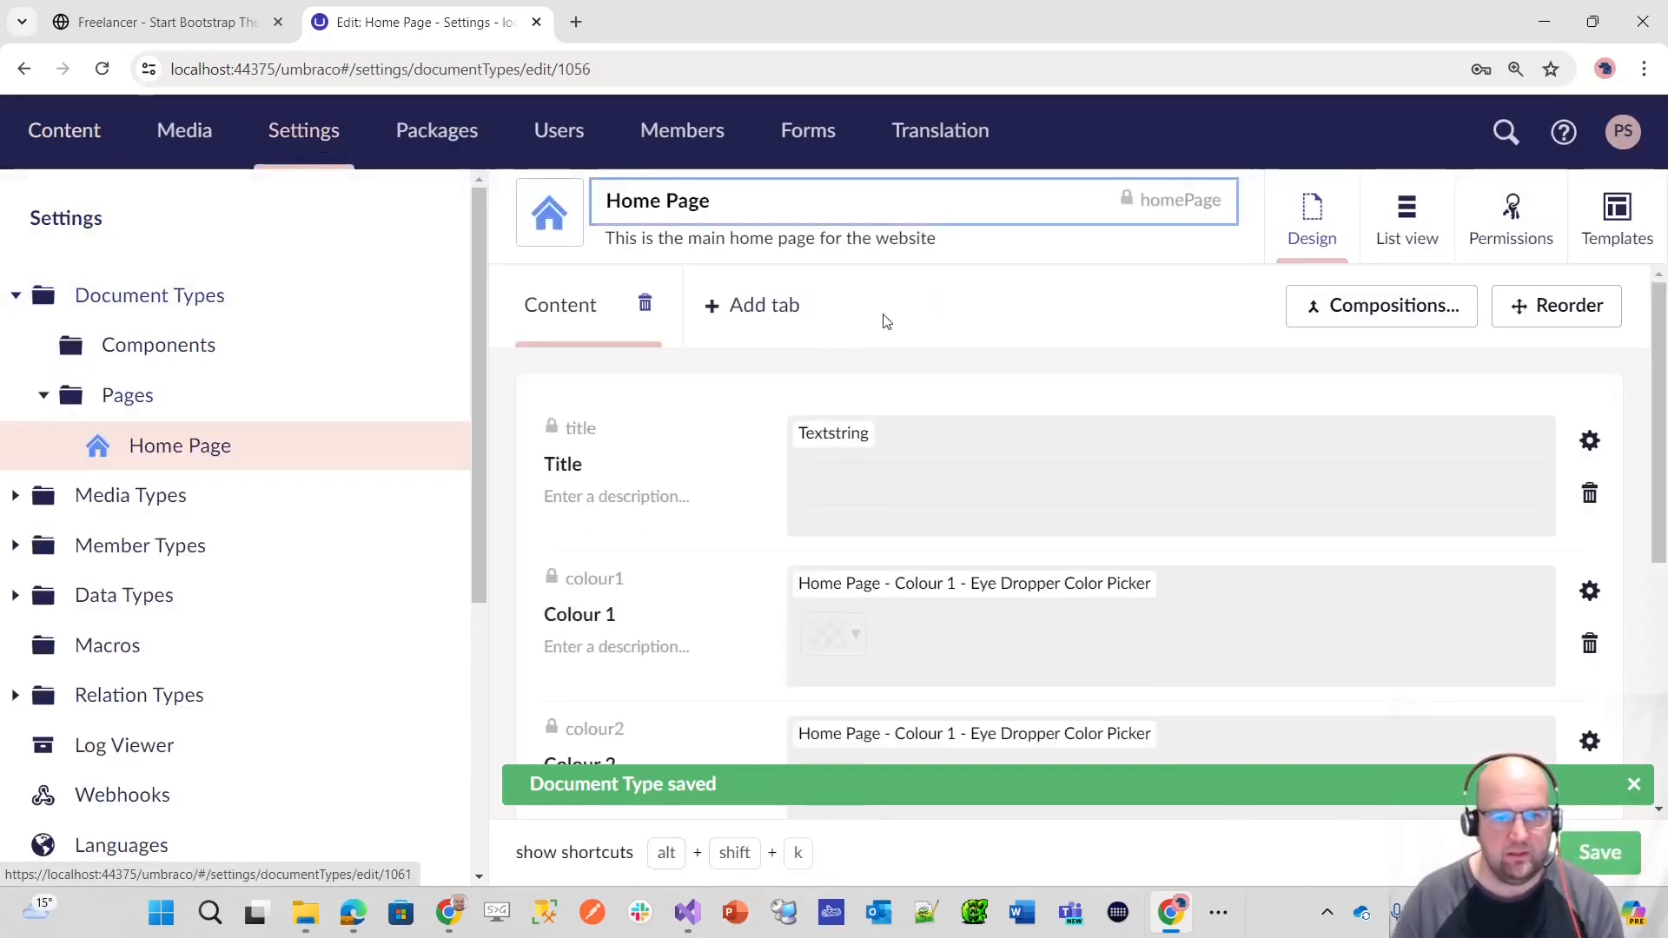
left_click(956, 237)
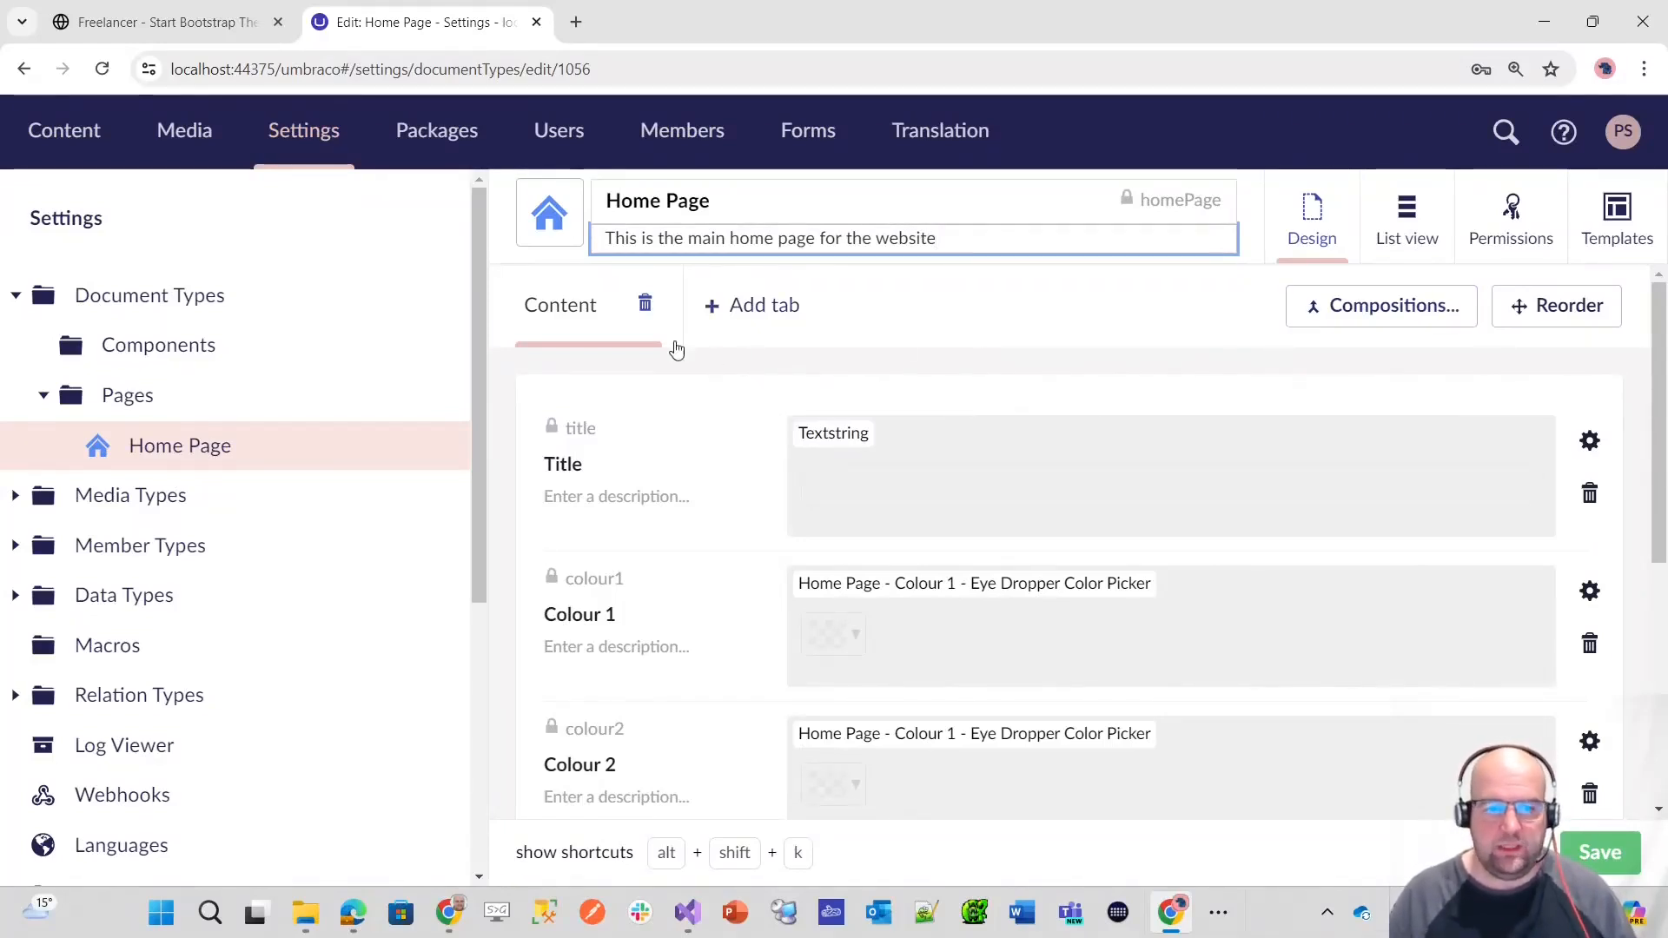
scroll(811, 472, "down", 5)
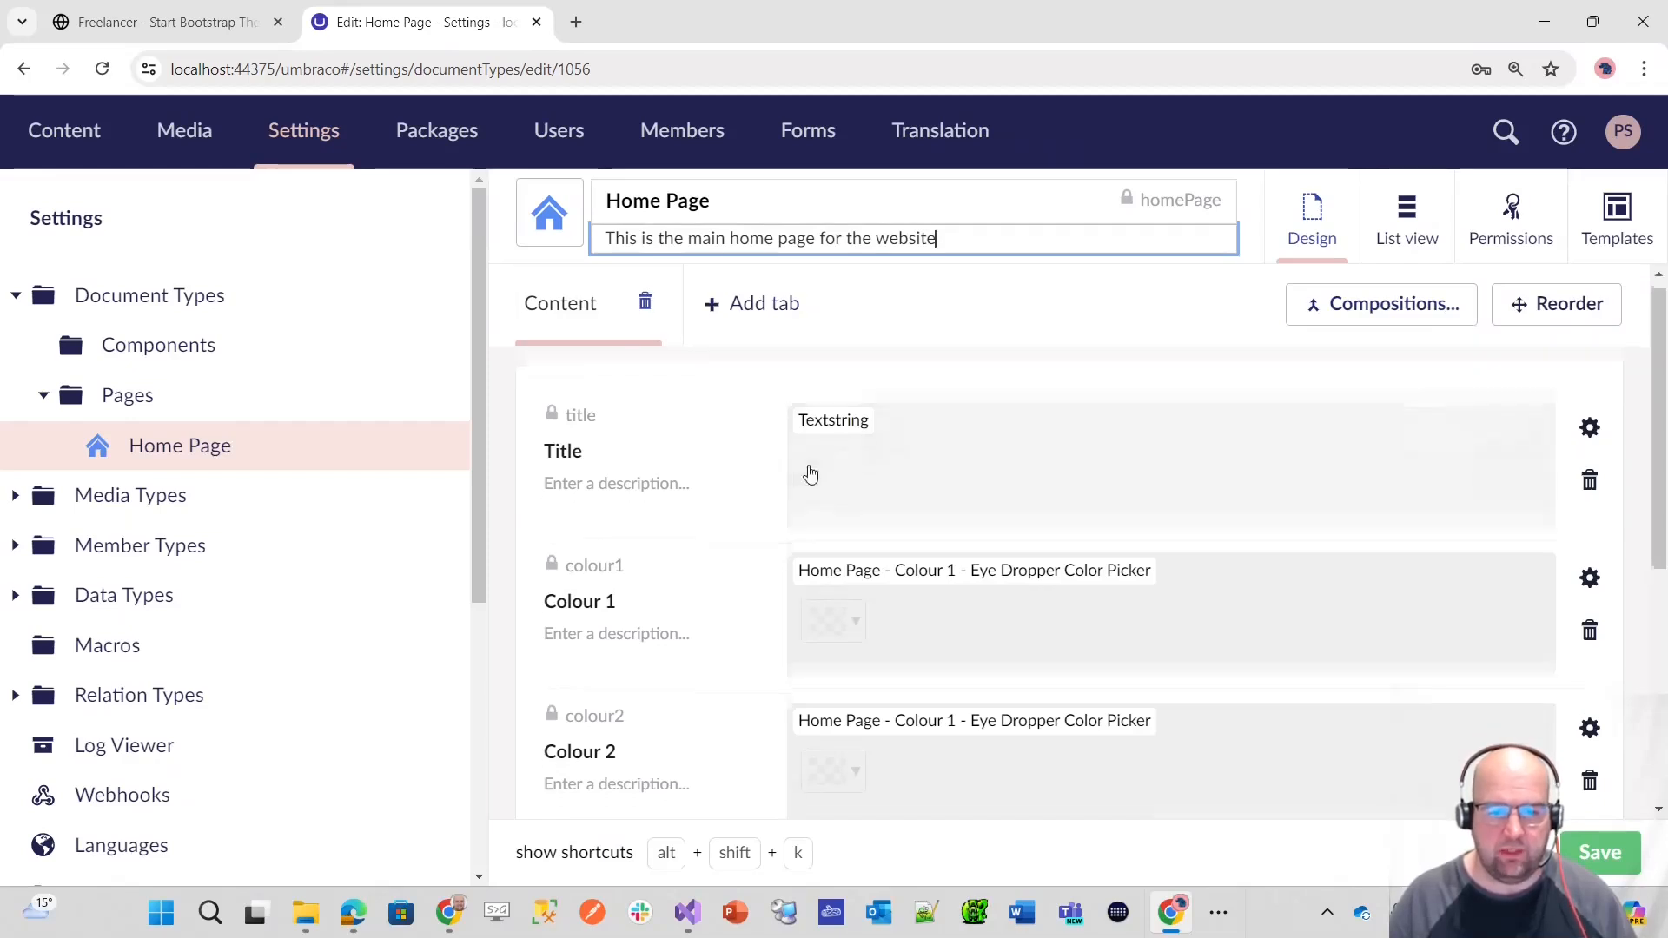
scroll(920, 544, "up", 5)
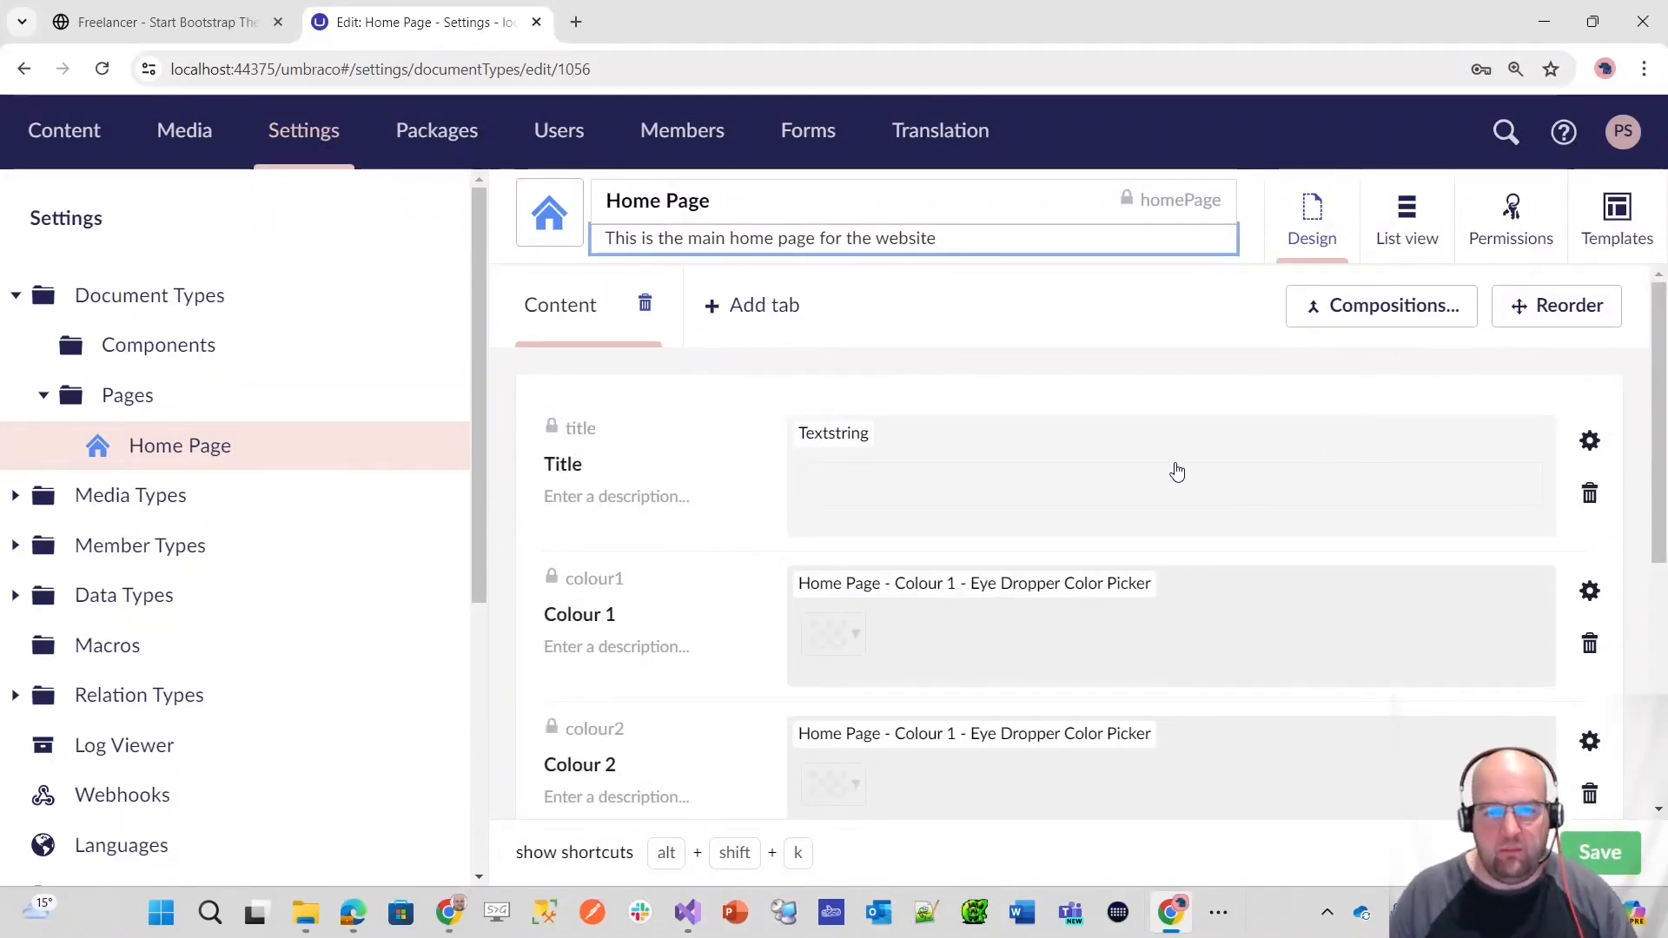
Step: Clear the Title field of the "This is the name" node in the Content section
left_click(64, 134)
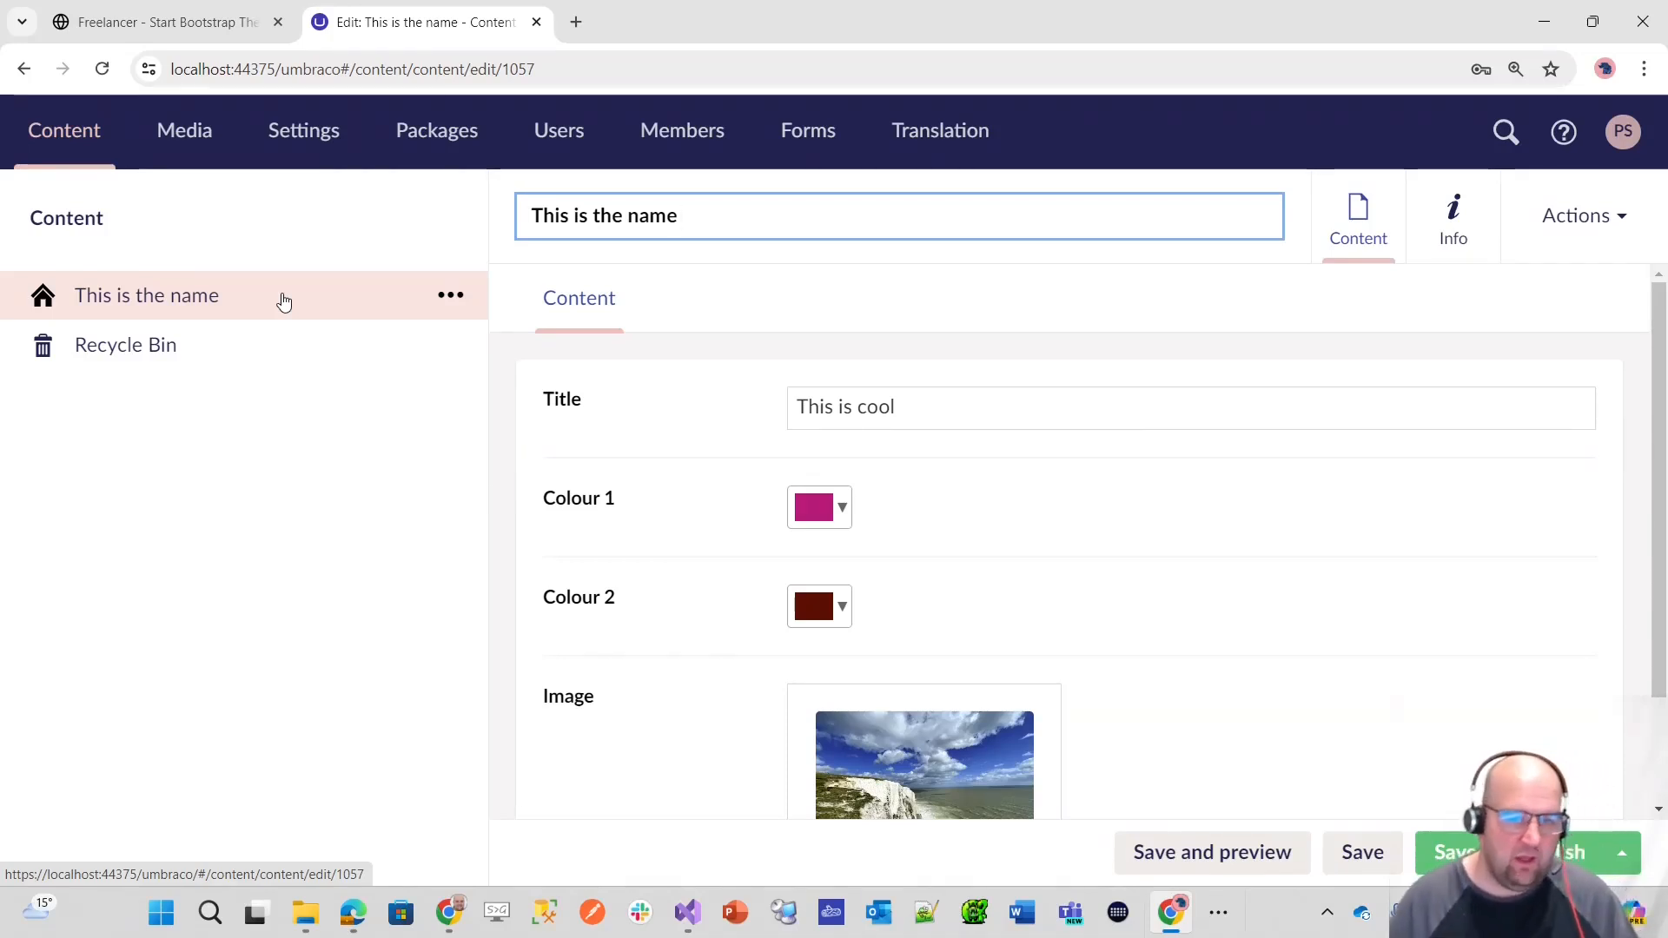
left_click(1079, 418)
key("ctrl+a")
key("BackSpace")
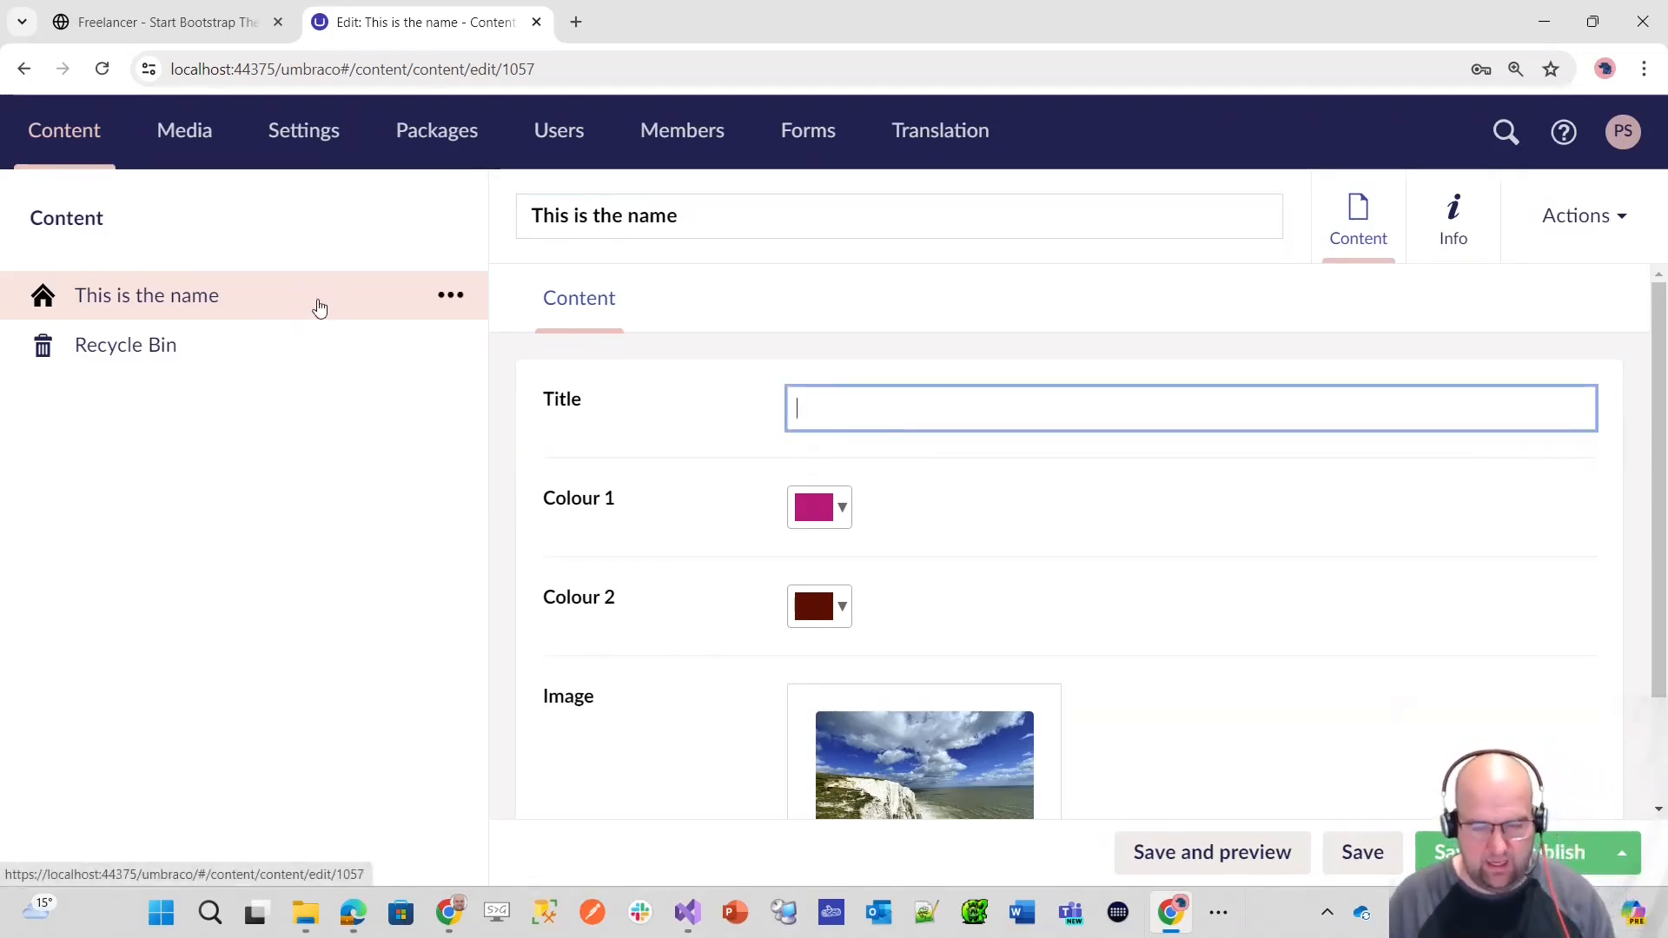
Step: Clear the Colour 1 and Colour 2 values of the node so neither has a colour
left_click(845, 519)
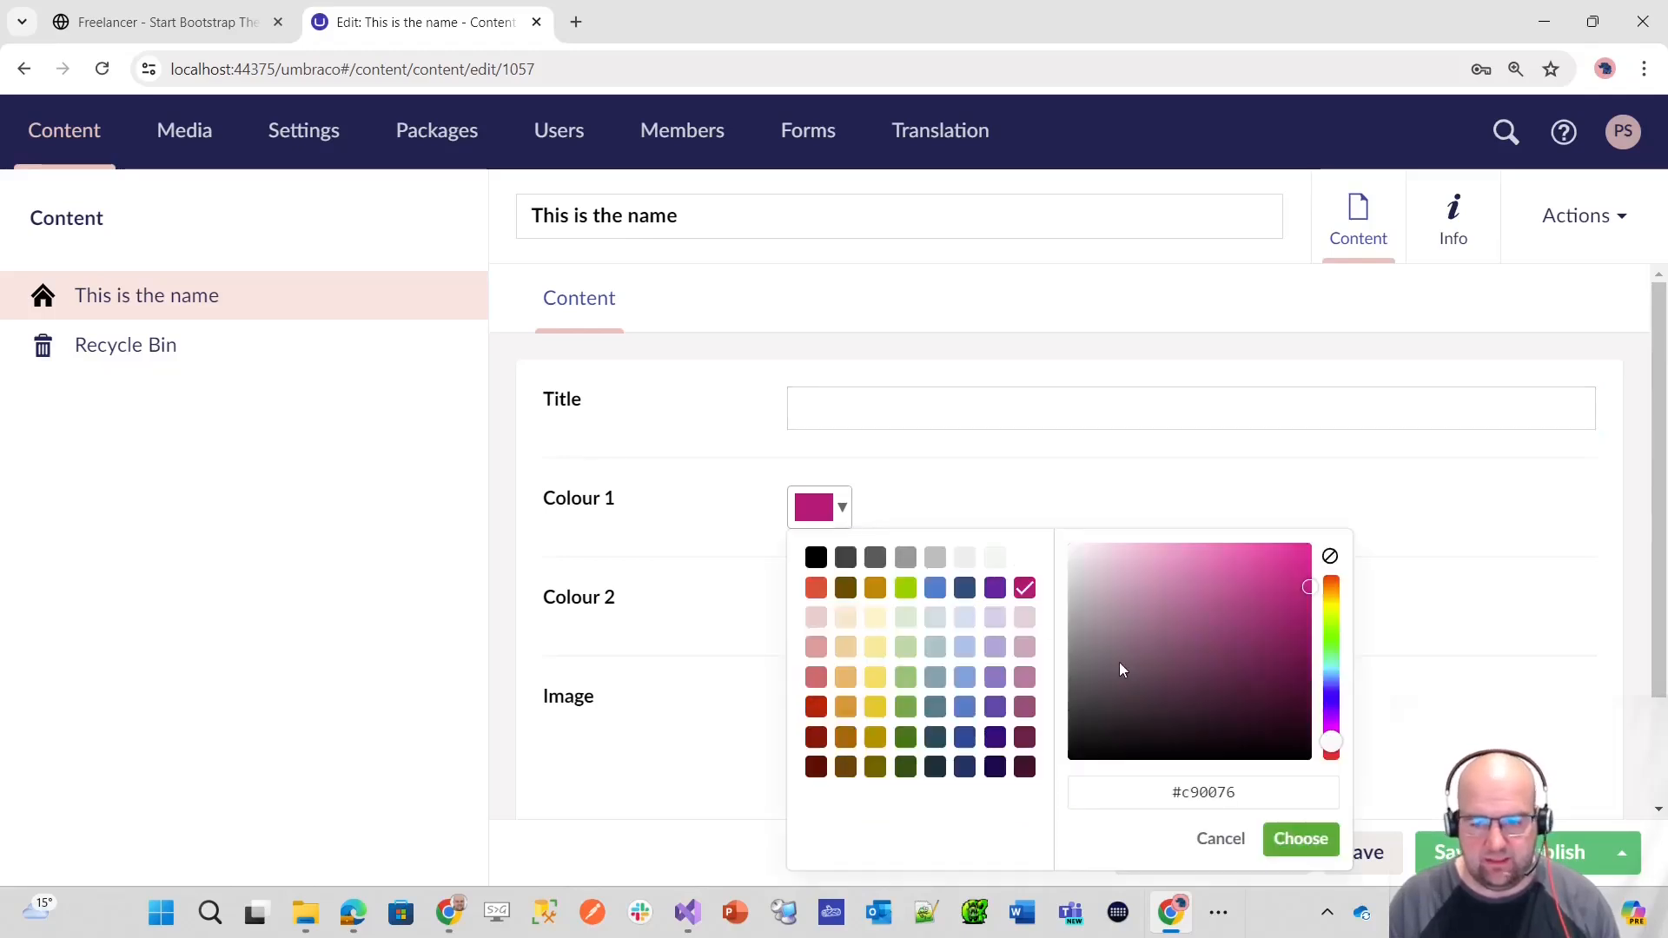
left_click_drag(1282, 808, 1054, 791)
key("BackSpace")
left_click(1300, 838)
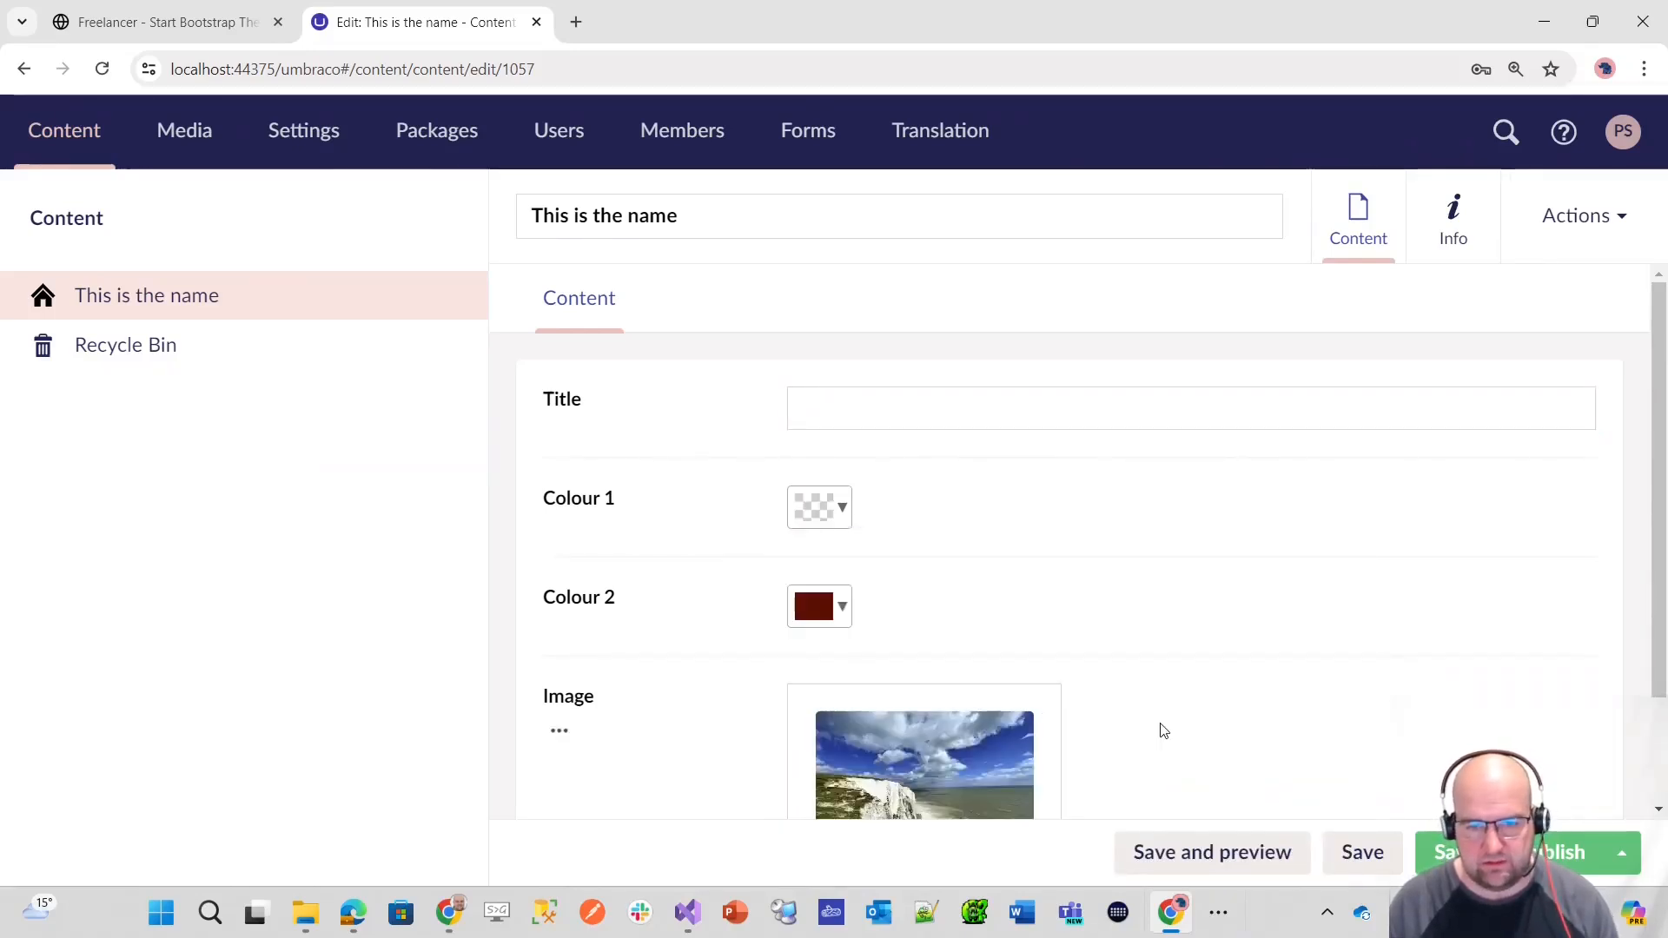
left_click(832, 612)
key("ctrl+a")
key("BackSpace")
left_click(1301, 552)
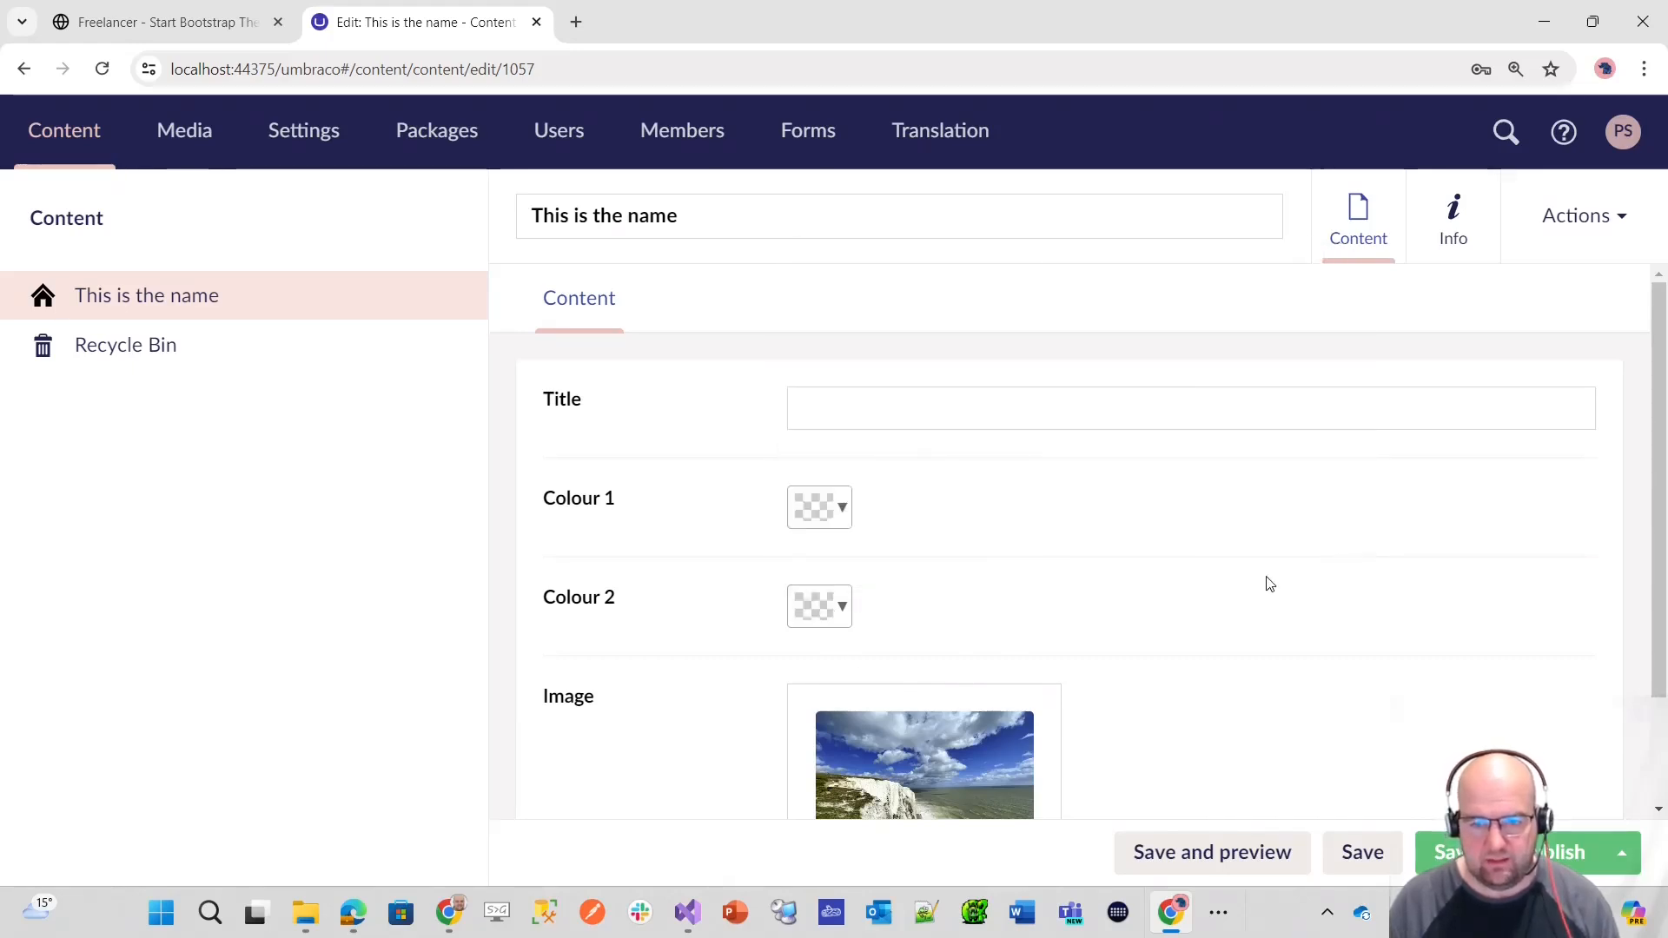
Step: Remove the picture from the node's Image field, and save and publish the node
scroll(1054, 596, "down", 2)
left_click(996, 608)
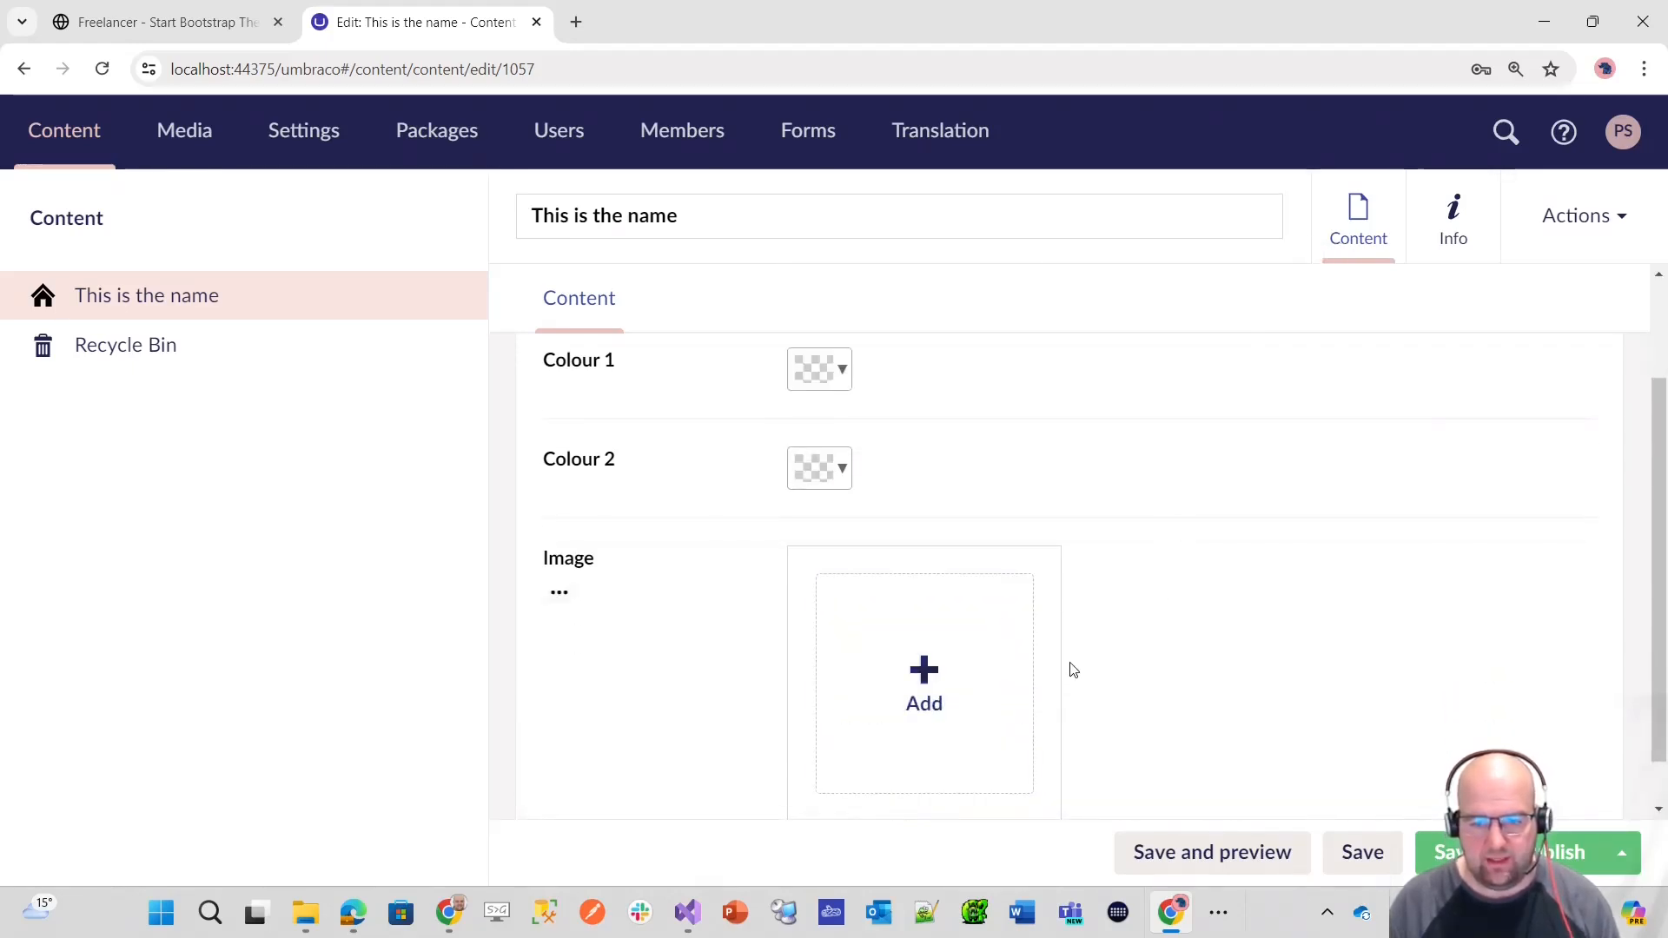
scroll(1091, 626, "up", 2)
left_click(1509, 853)
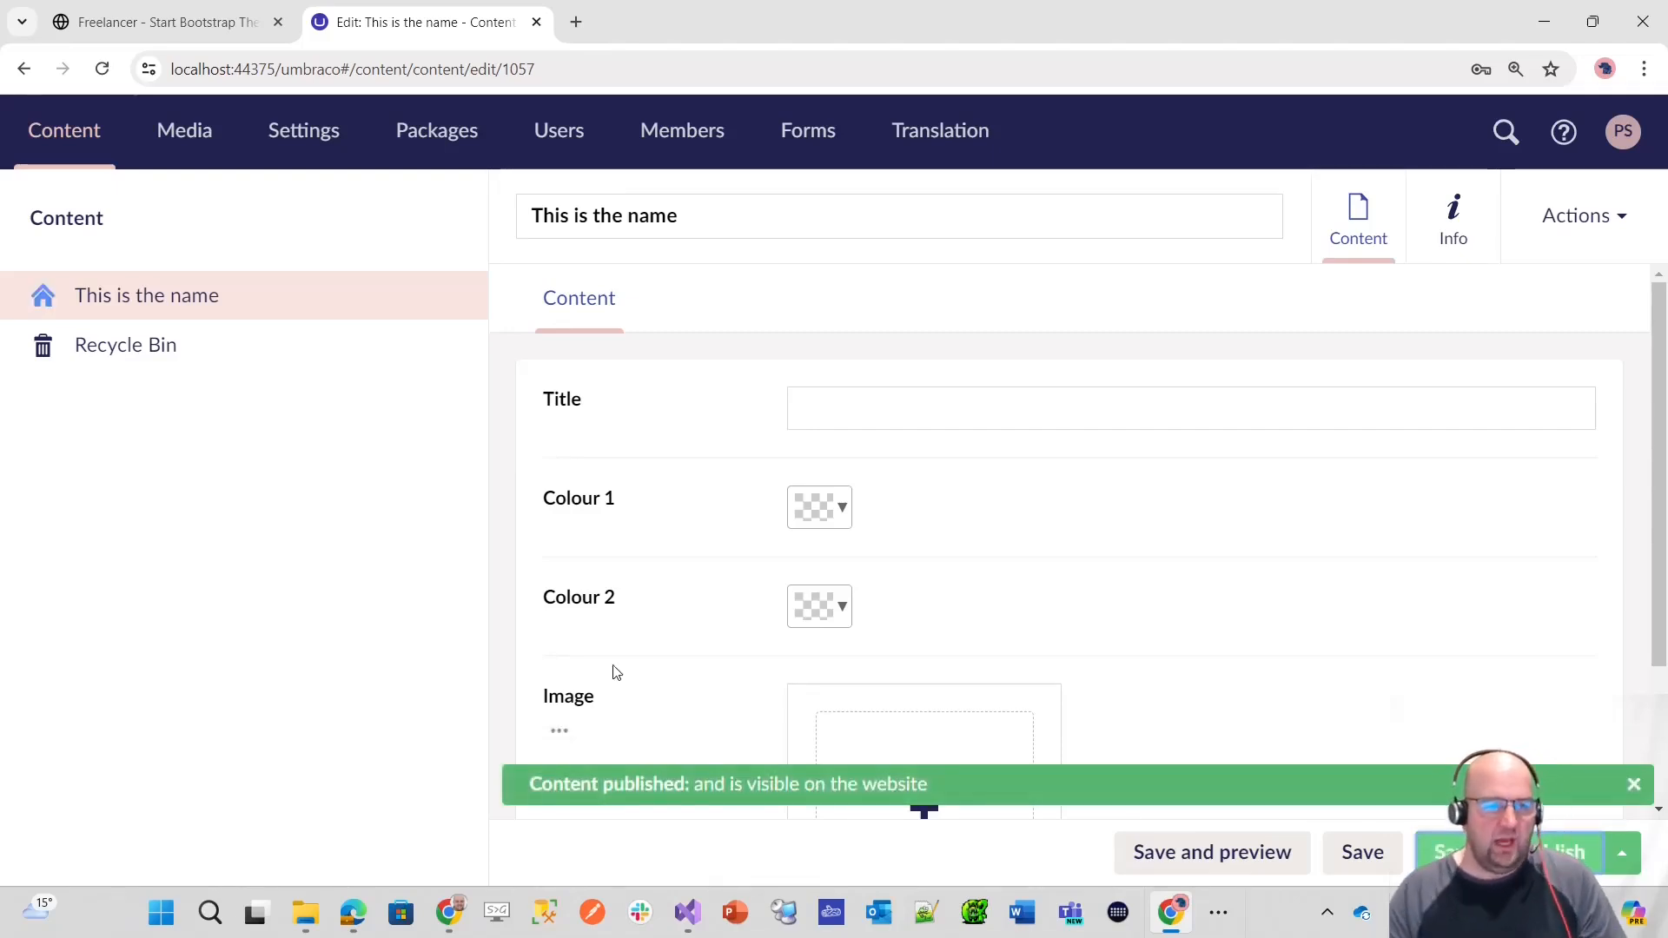
Step: Delete the "This is the name" node from the Content tree and confirm the deletion
left_click(451, 297)
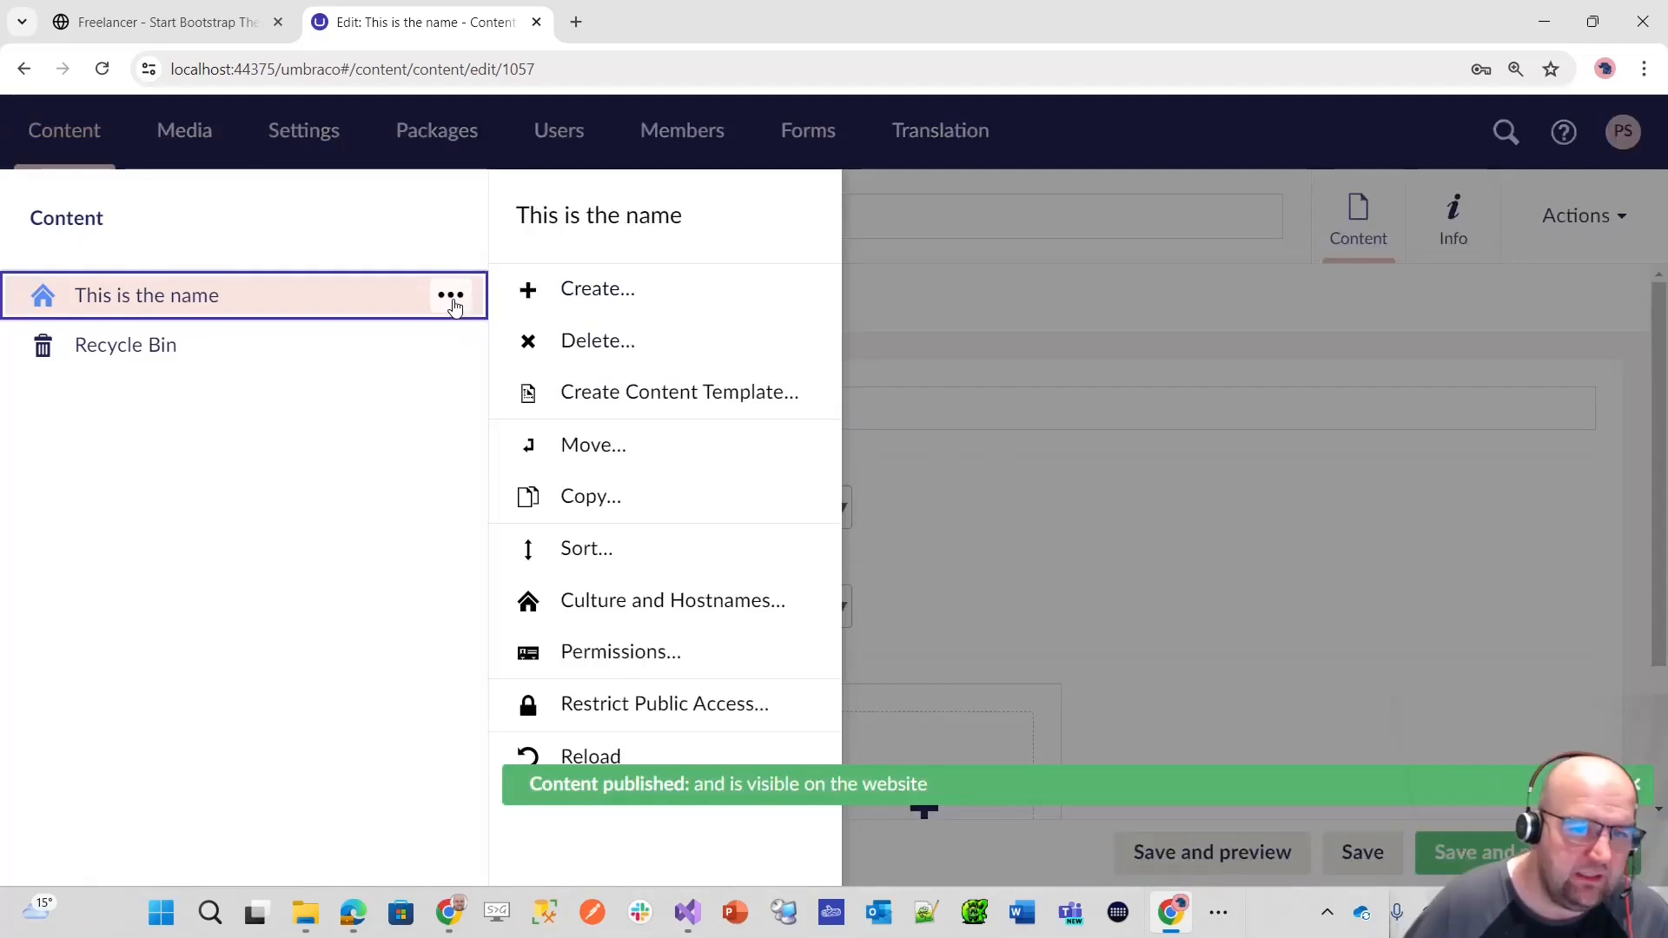
left_click(617, 339)
left_click(674, 376)
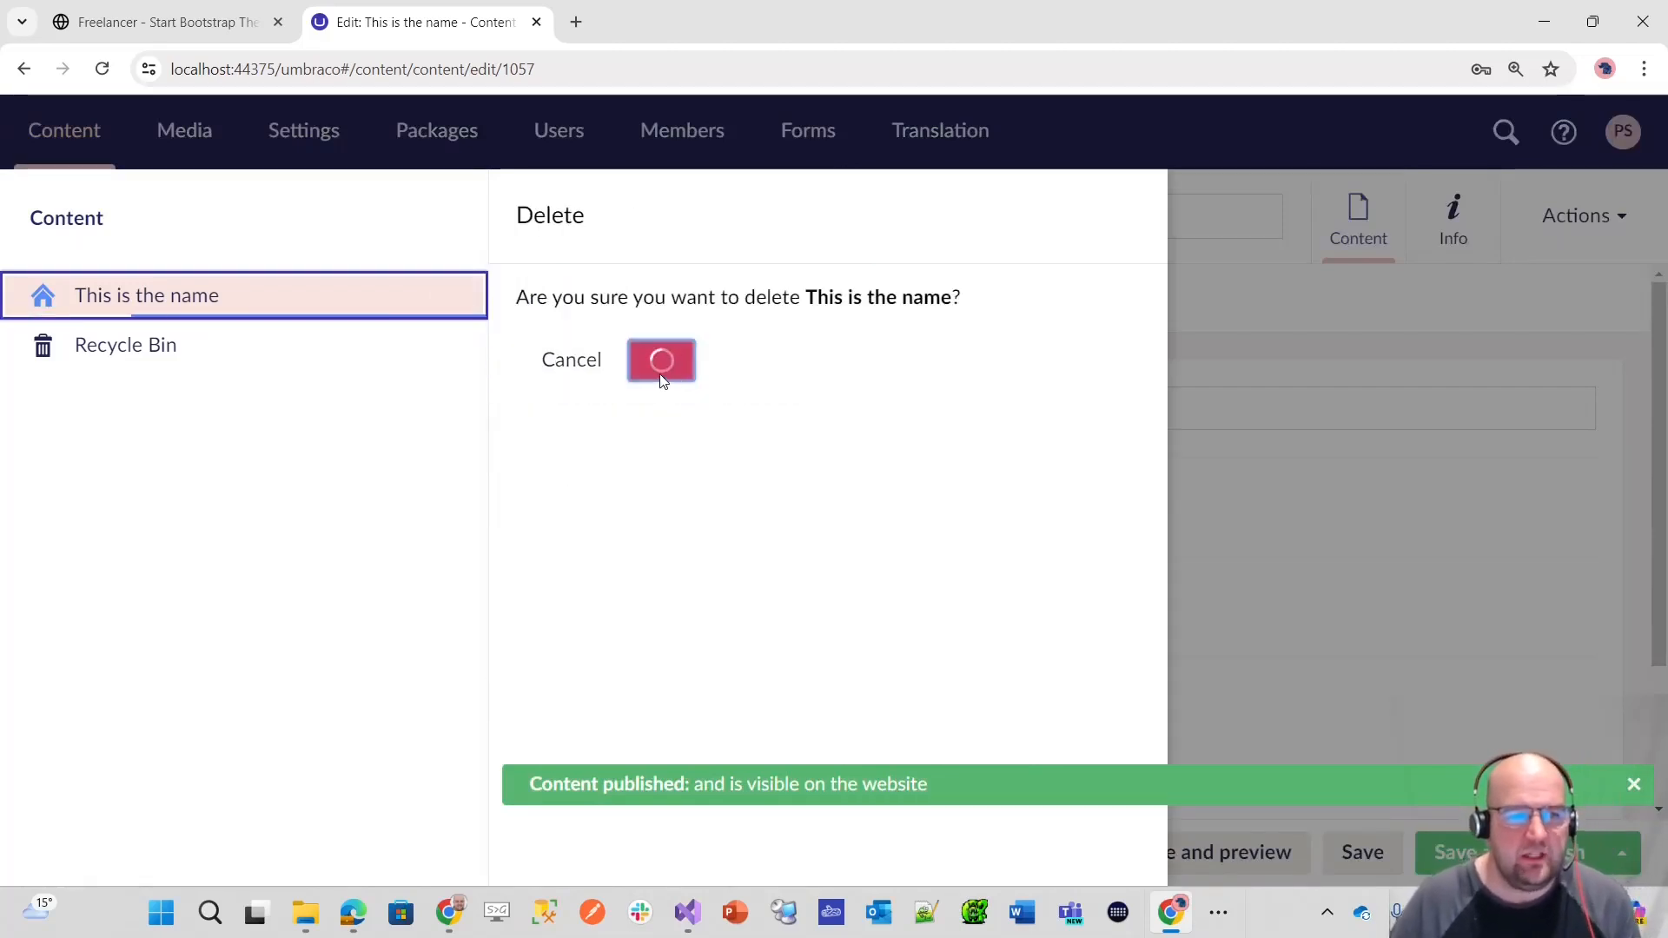
left_click(554, 384)
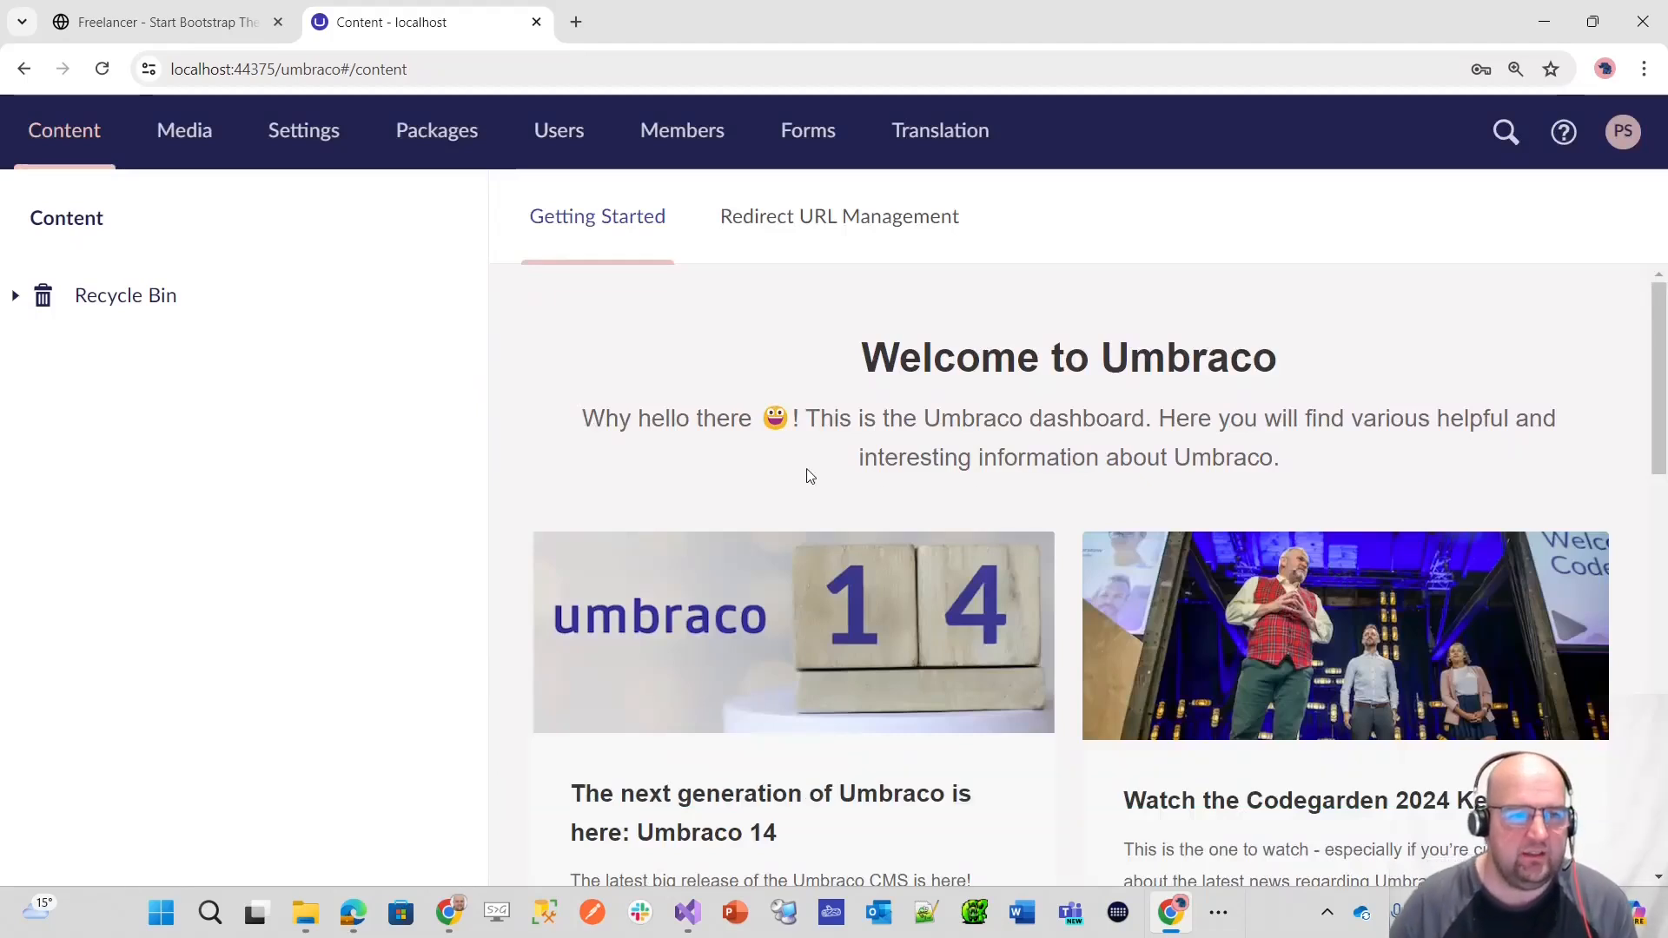
Step: Open the Home Page document type in Settings to view its property list
left_click(304, 132)
left_click(186, 449)
scroll(1310, 582, "down", 3)
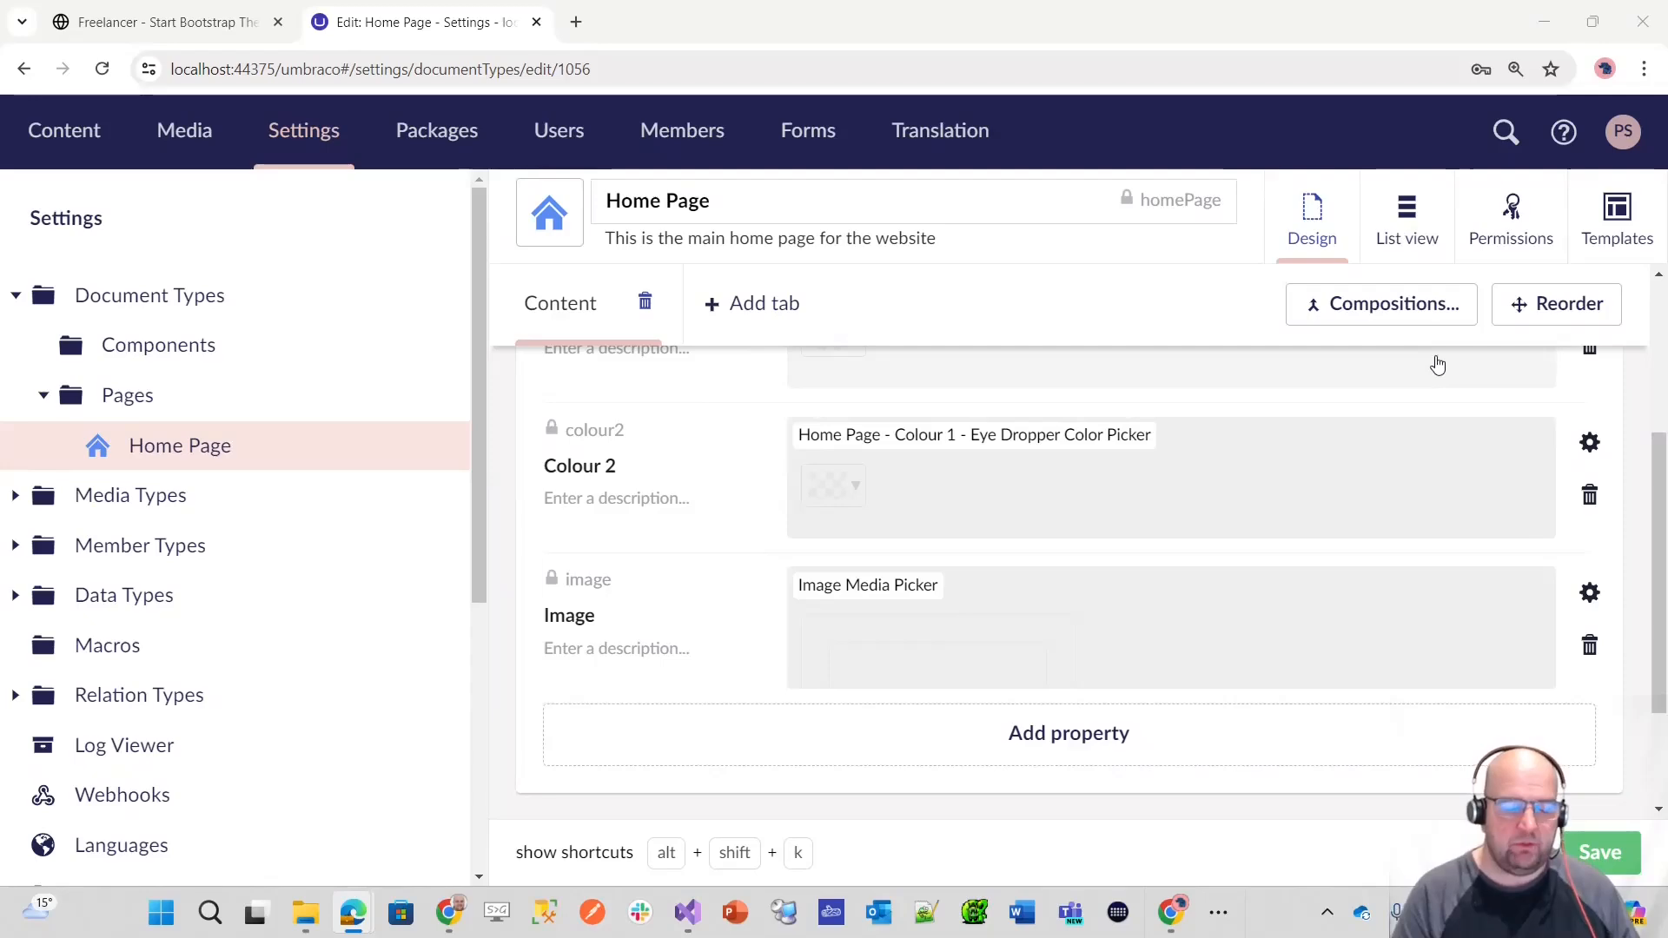
Step: Switch to the Freelancer project in Visual Studio, look at the HomePage.cshtml view's code, and return to the browser
mouse_move(688, 912)
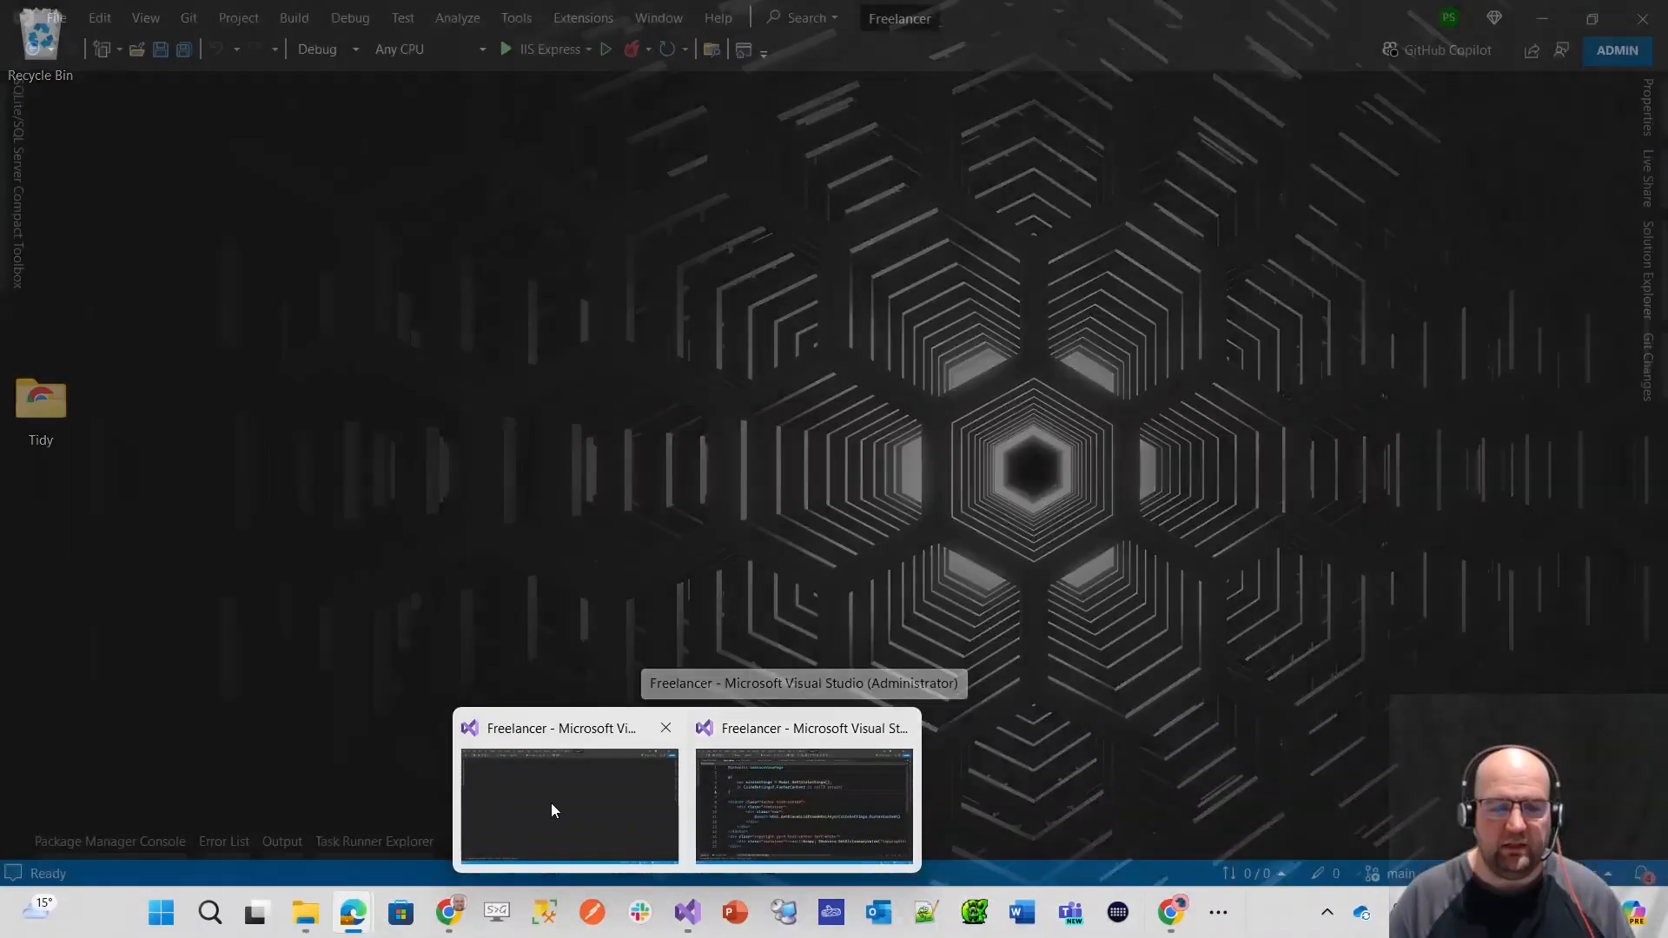
left_click(551, 803)
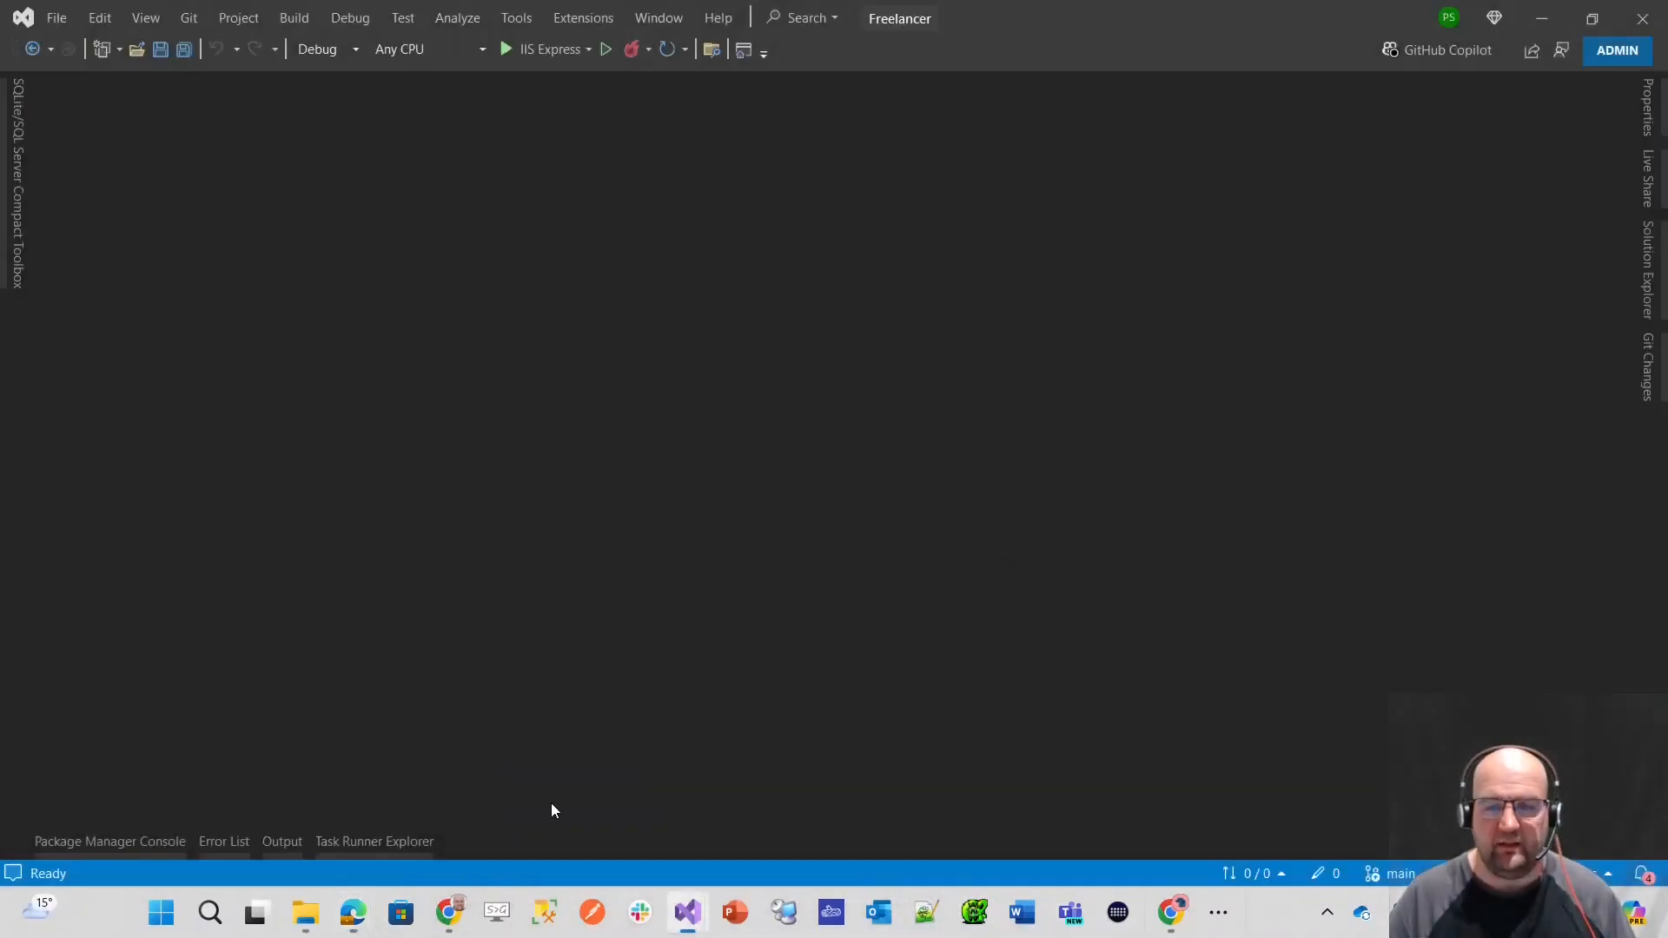
mouse_move(1655, 270)
scroll(1423, 691, "up", 2)
scroll(1419, 704, "down", 2)
double_click(1416, 709)
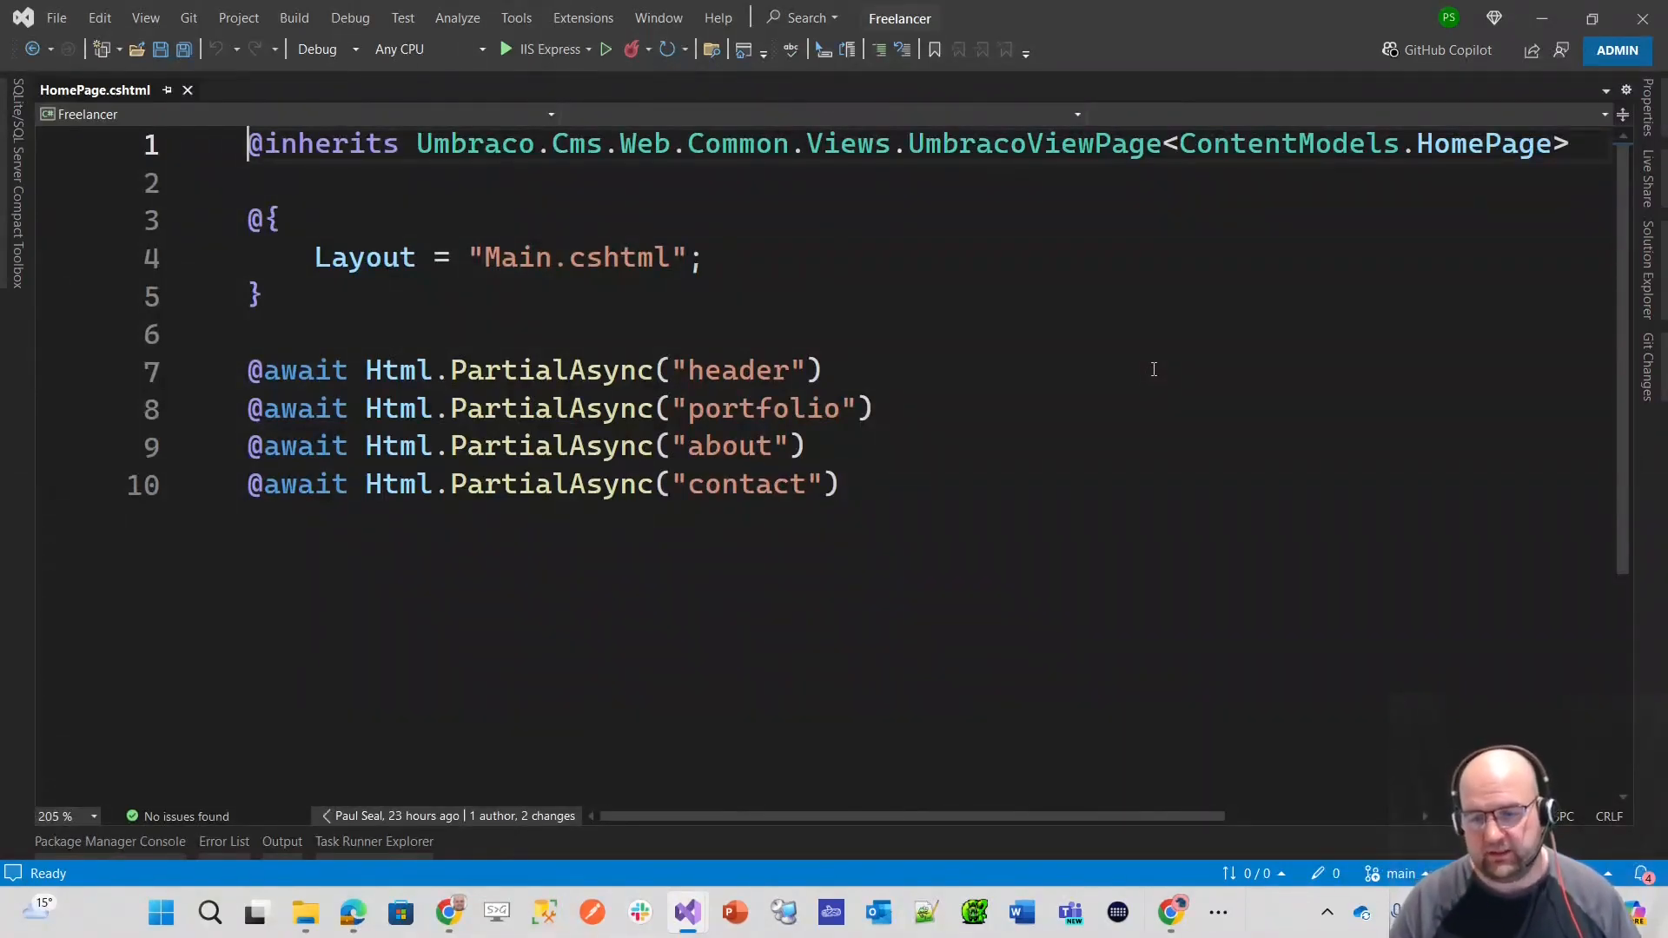
left_click(1542, 18)
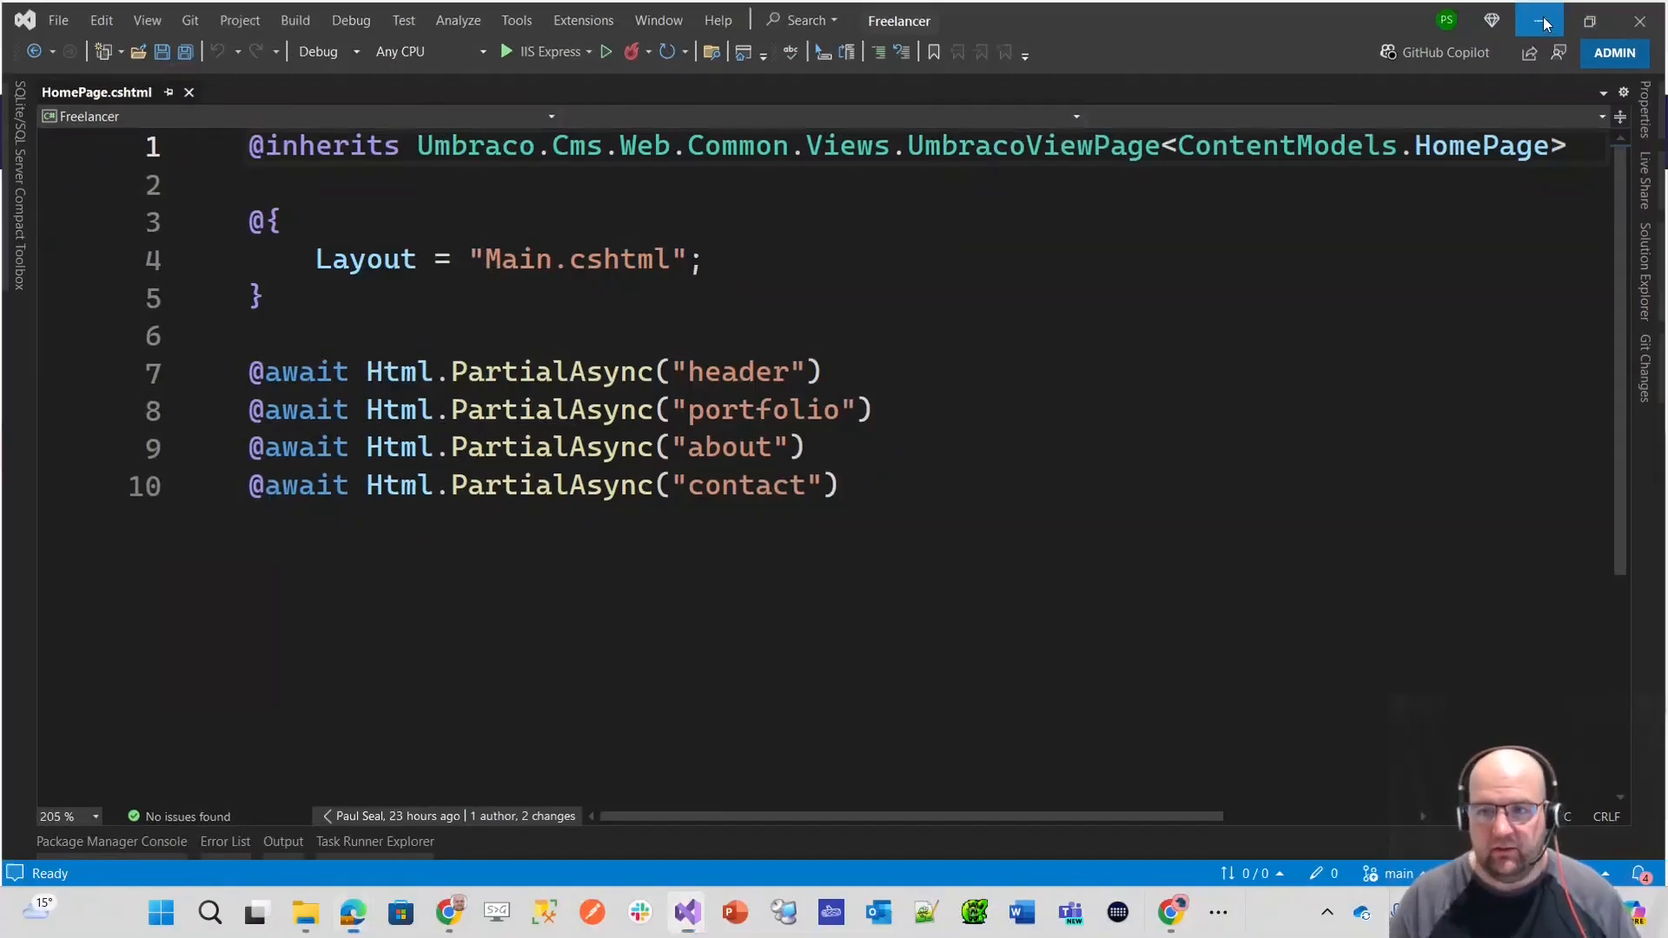
Step: Delete the Title, Colour 1, Colour 2 and Image properties from the Home Page document type's Content tab
scroll(1190, 470, "up", 3)
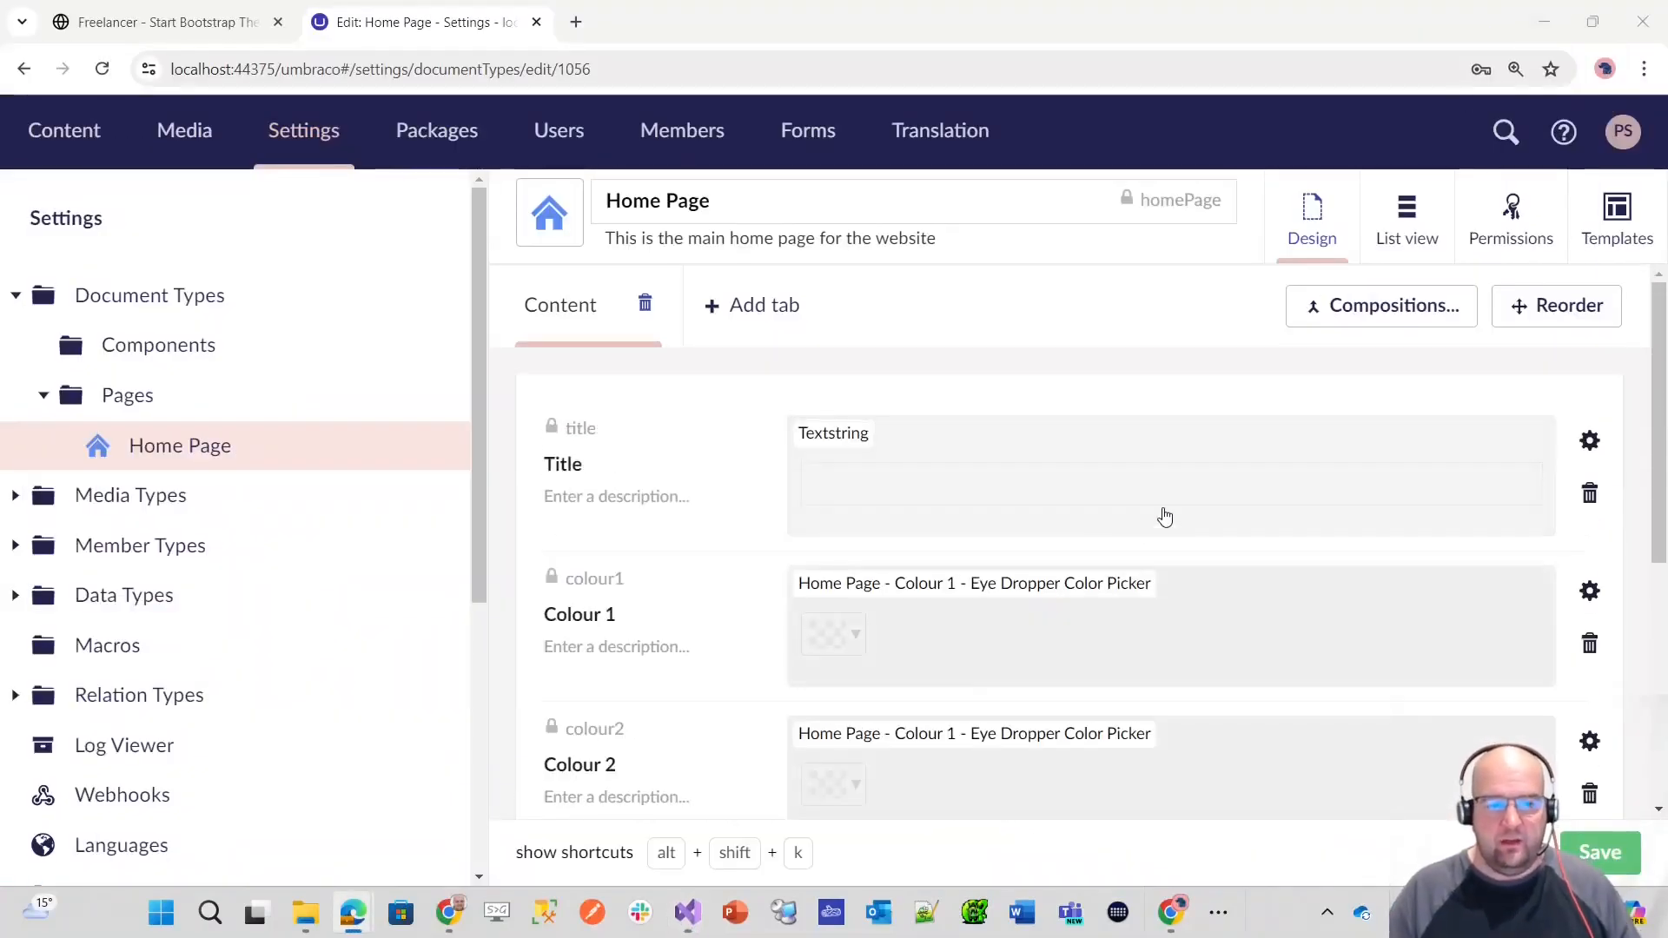
left_click(1590, 495)
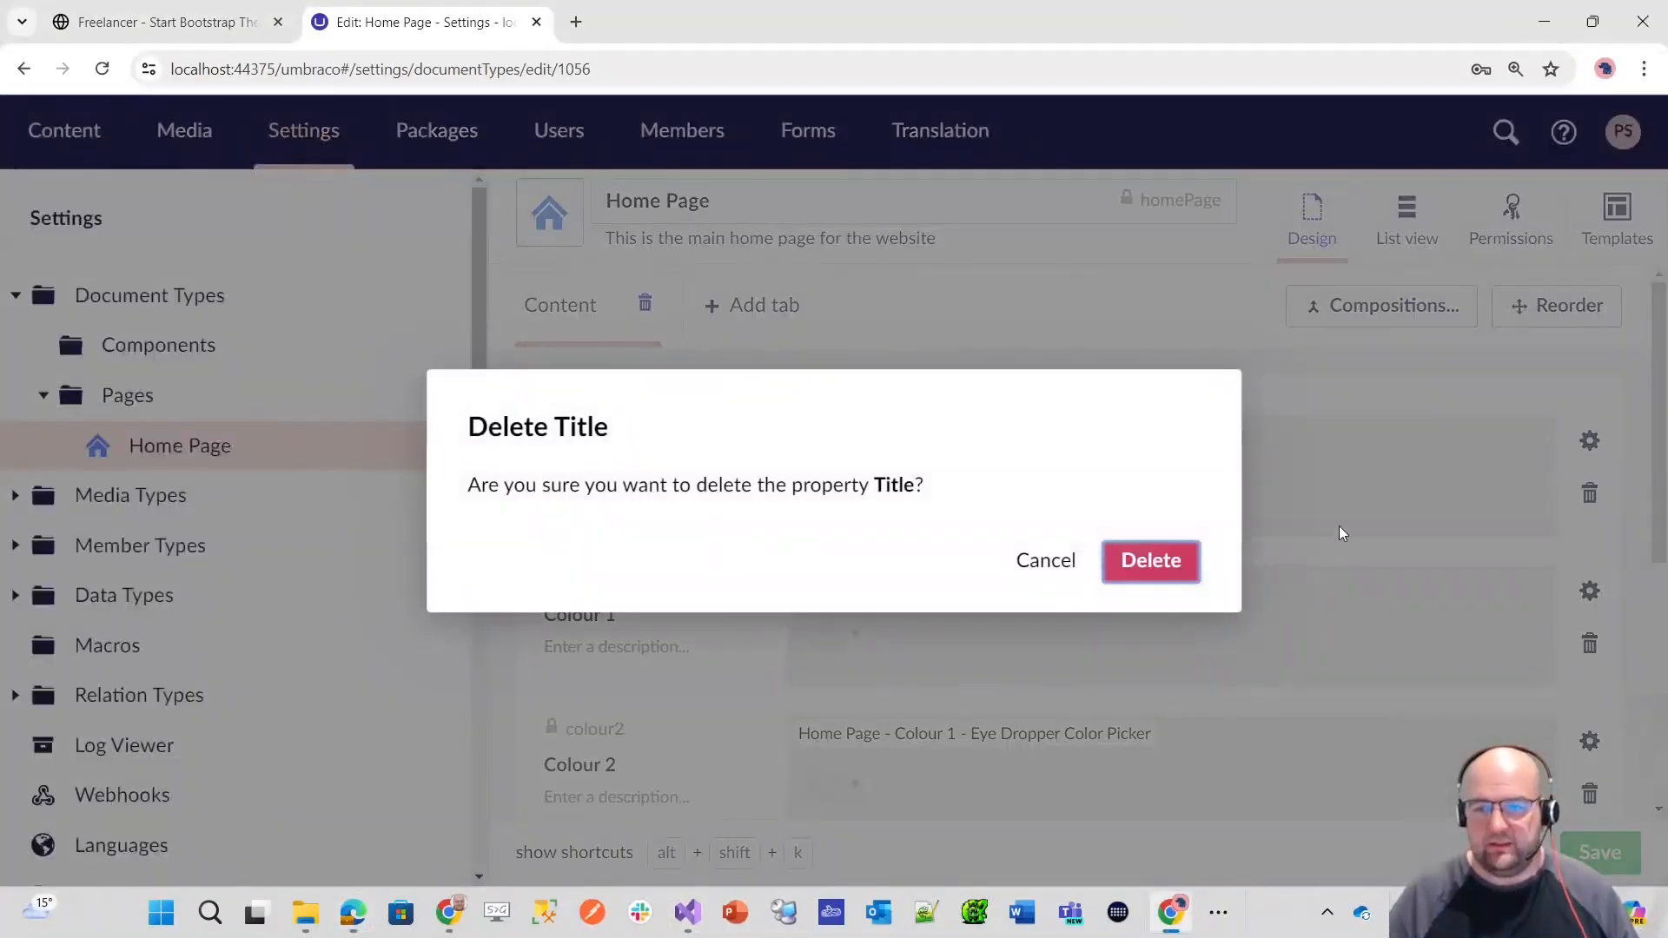
left_click(1140, 565)
left_click(1590, 494)
left_click(1151, 560)
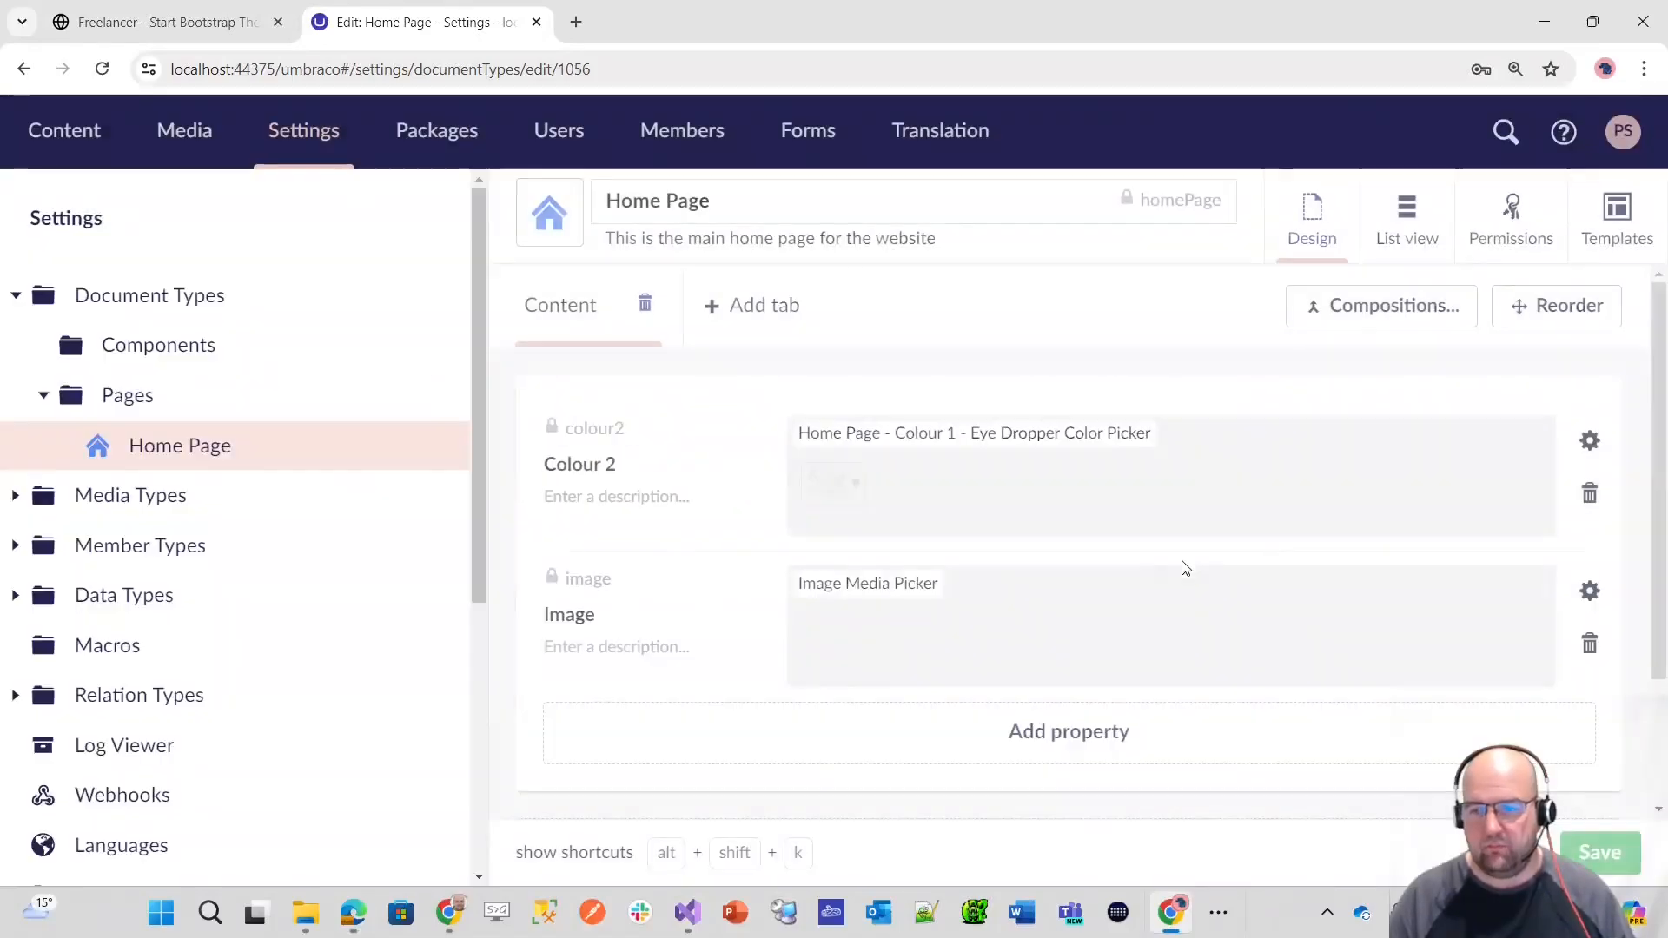
left_click(1590, 493)
left_click(1160, 563)
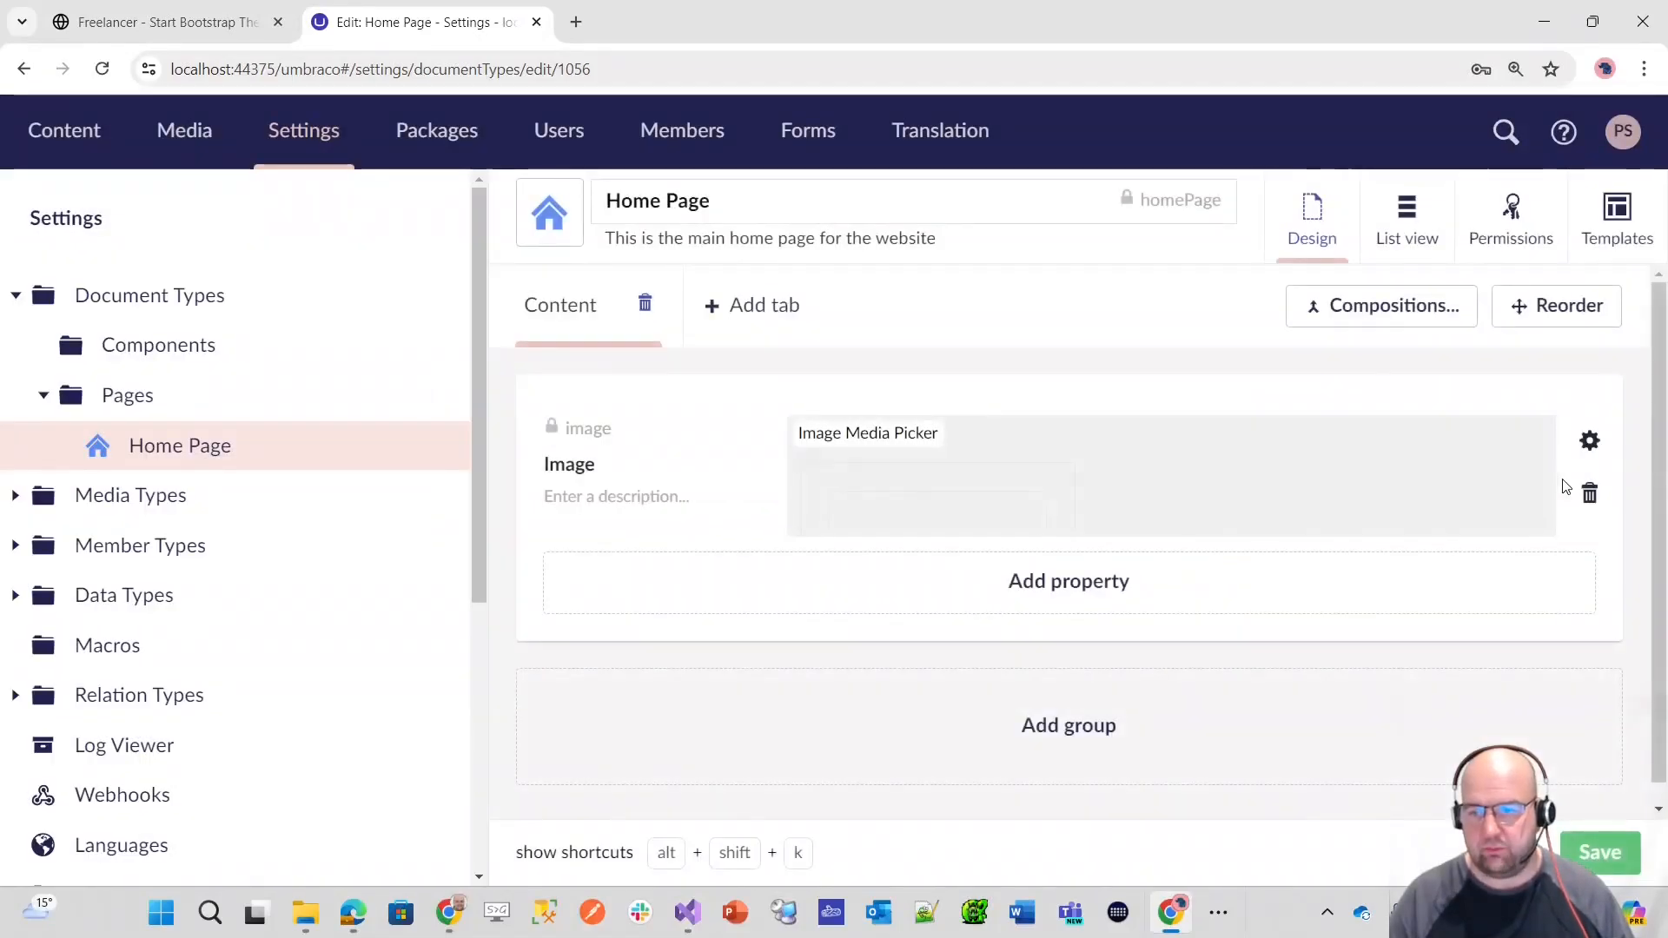
left_click(1589, 493)
left_click(1120, 574)
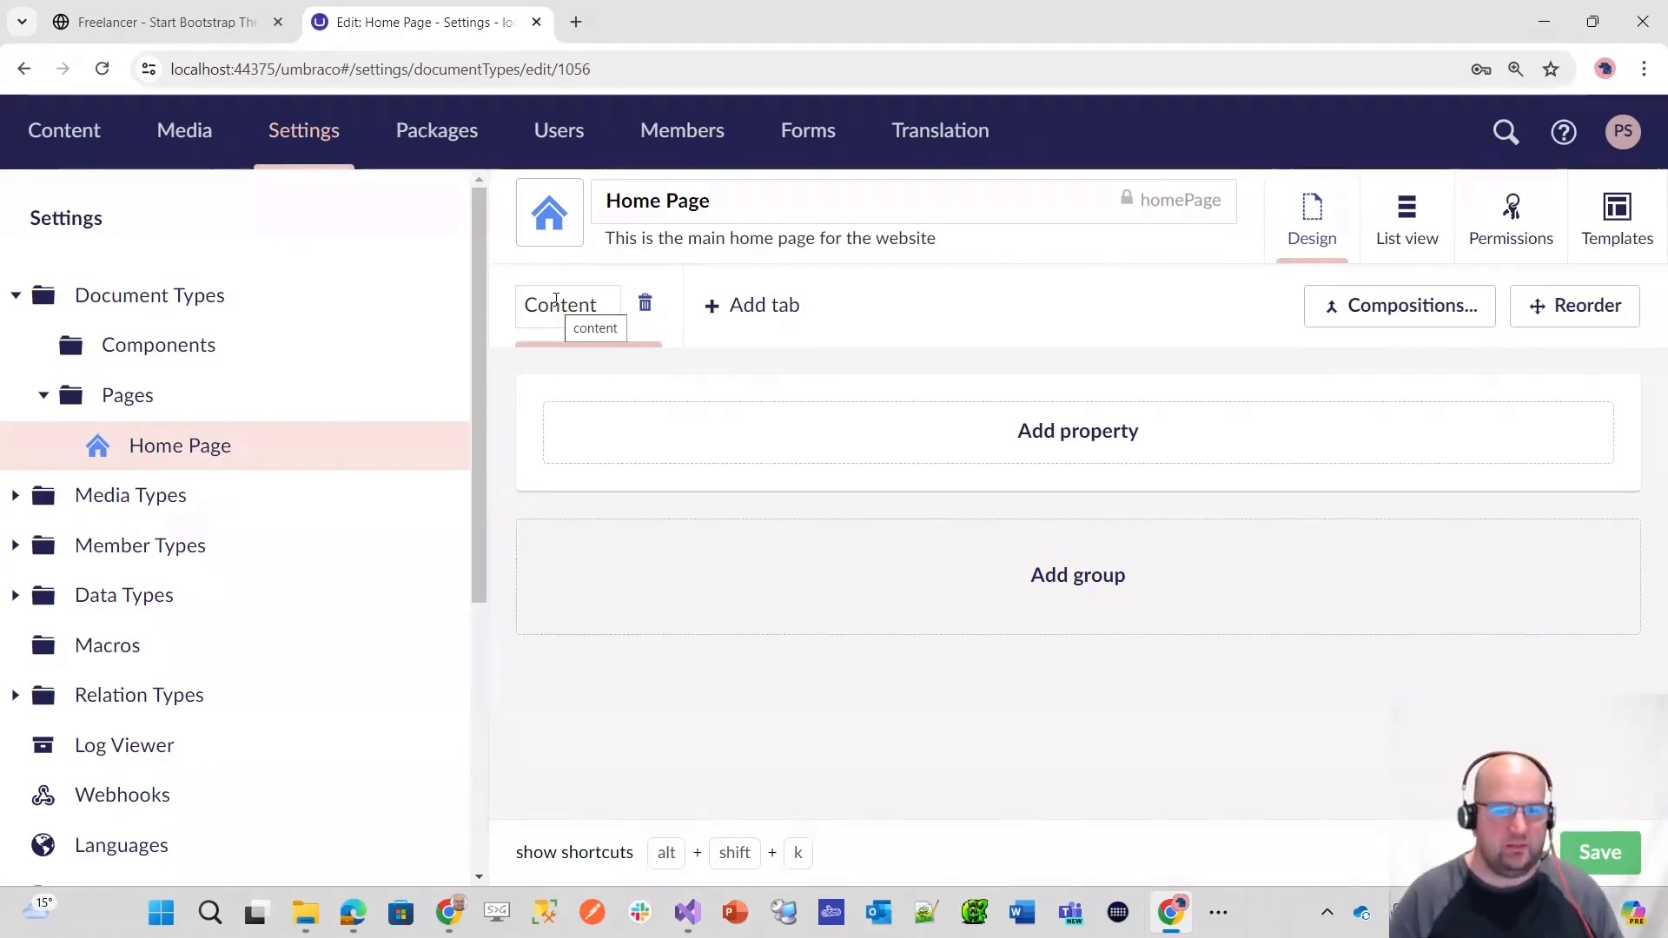
Step: Add a property named "Header Content" with the description "Enter the content to display in the header" to the Content tab
left_click(1119, 432)
type("Header Content")
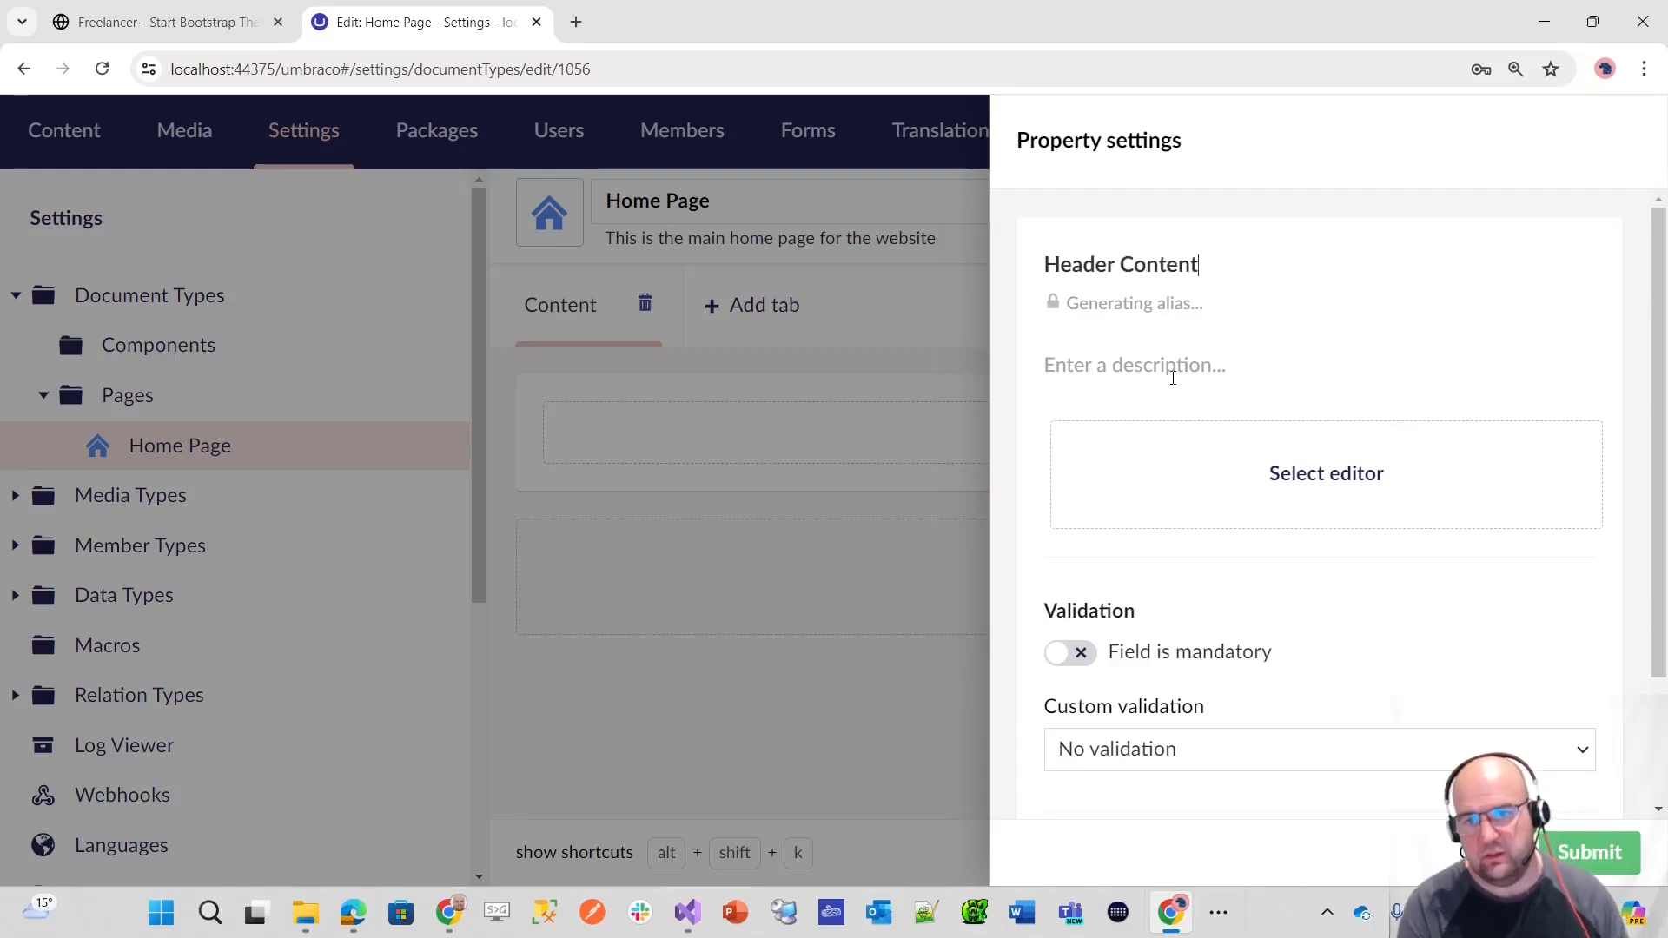
left_click(1173, 378)
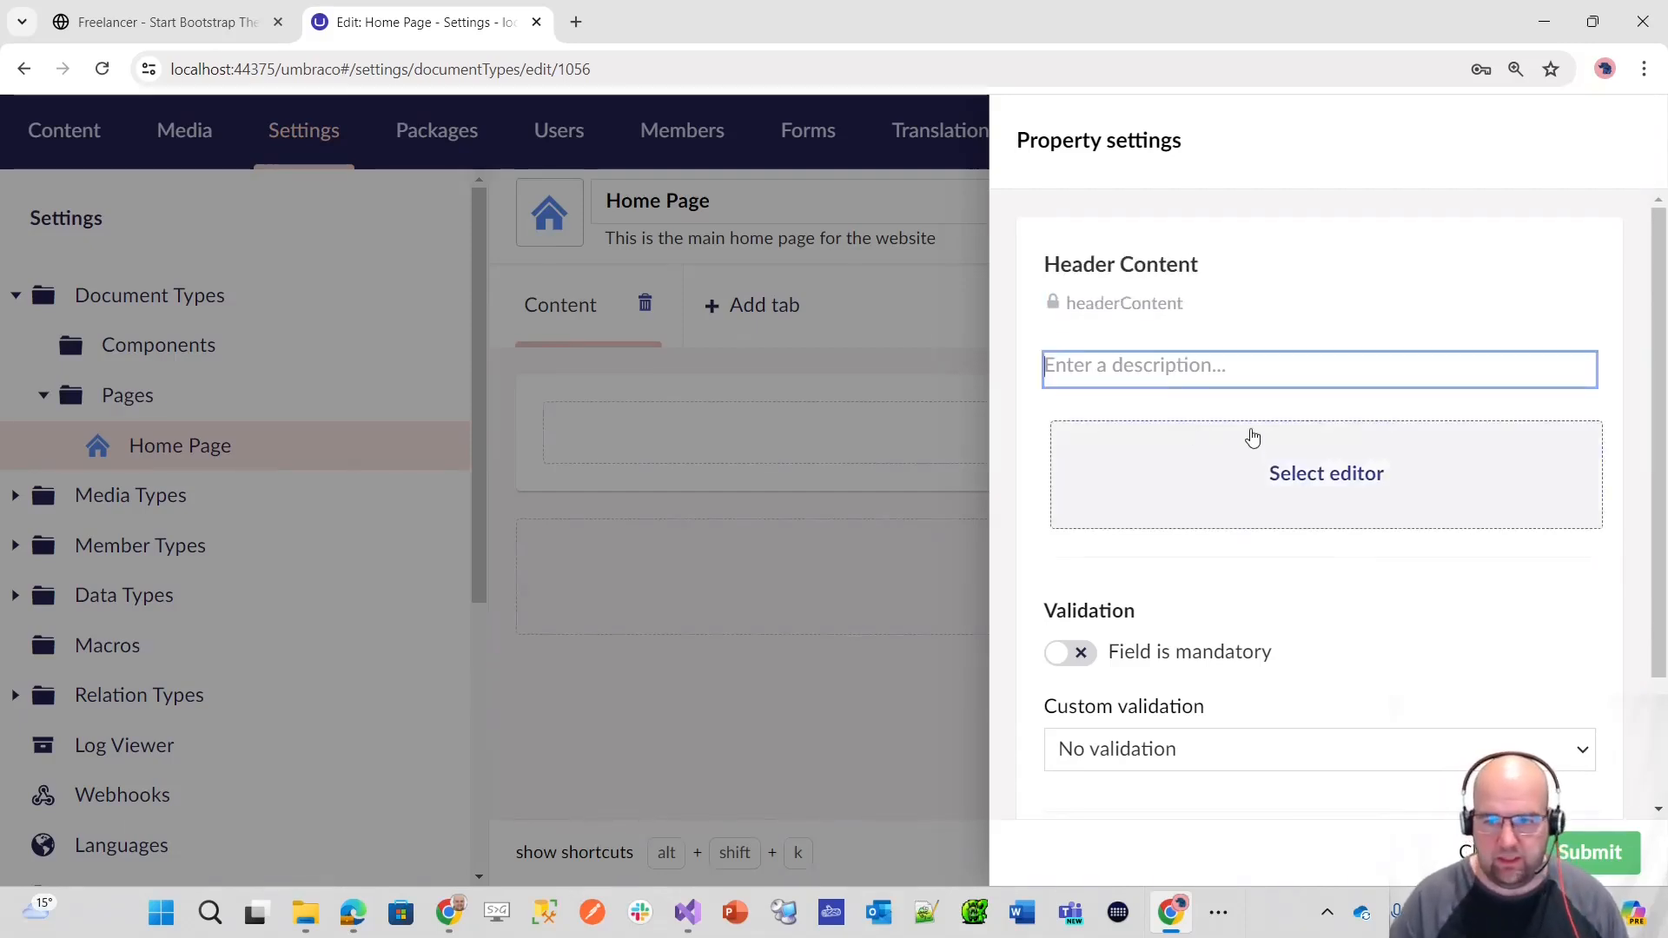
type("Enter the content t")
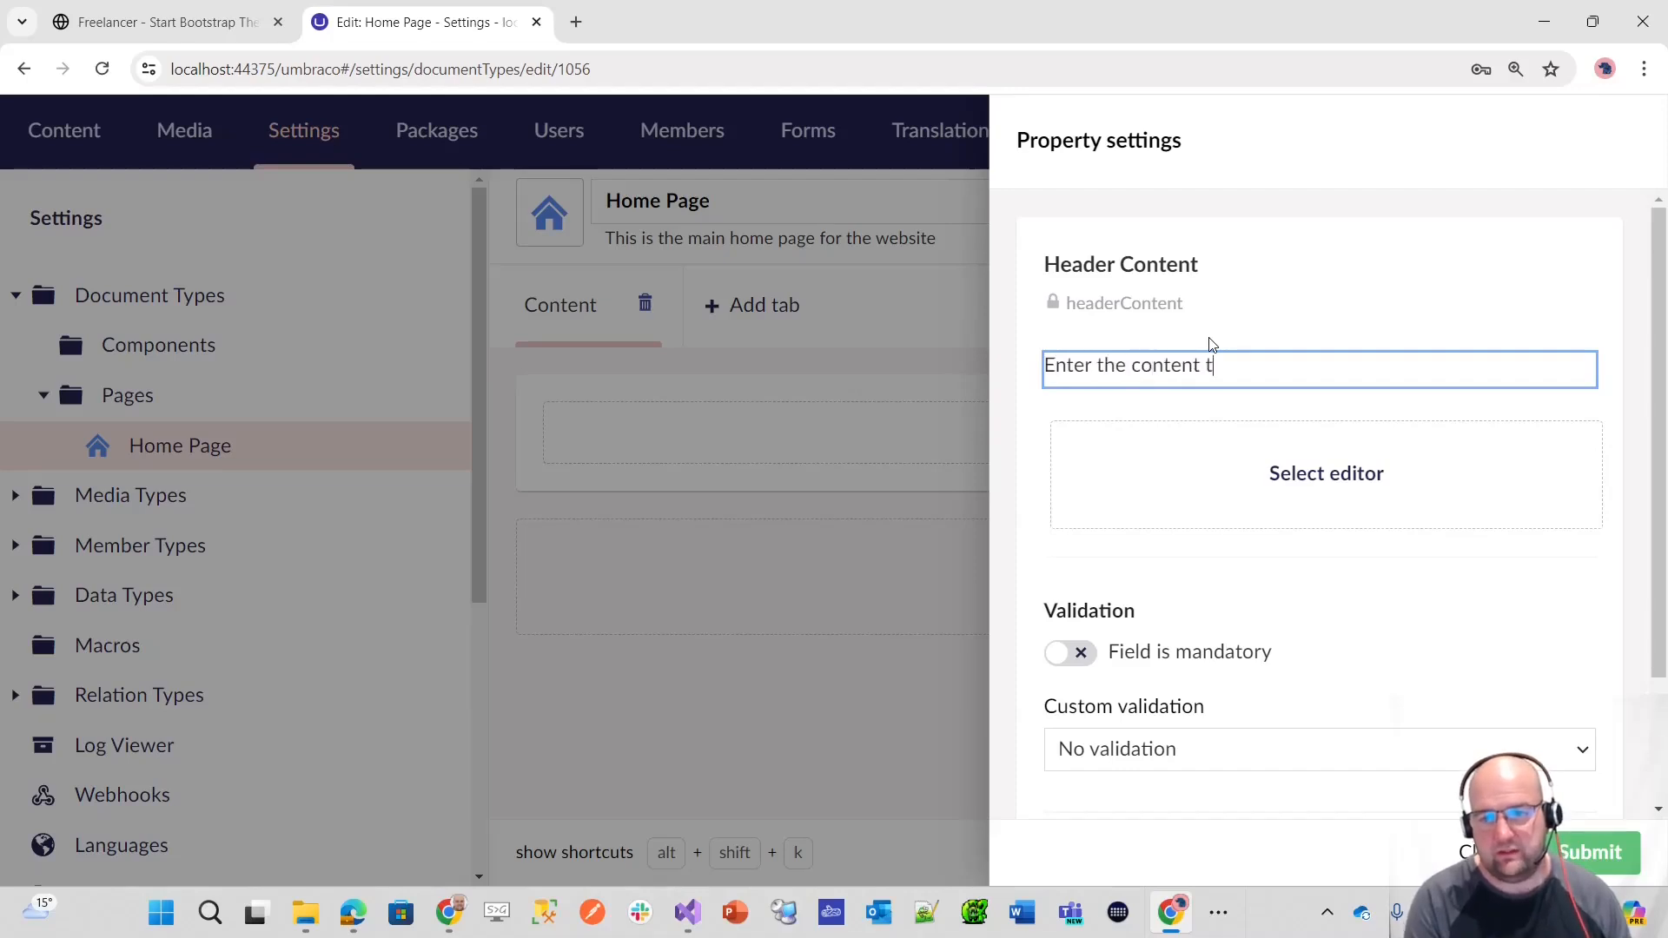
type("o display in the header")
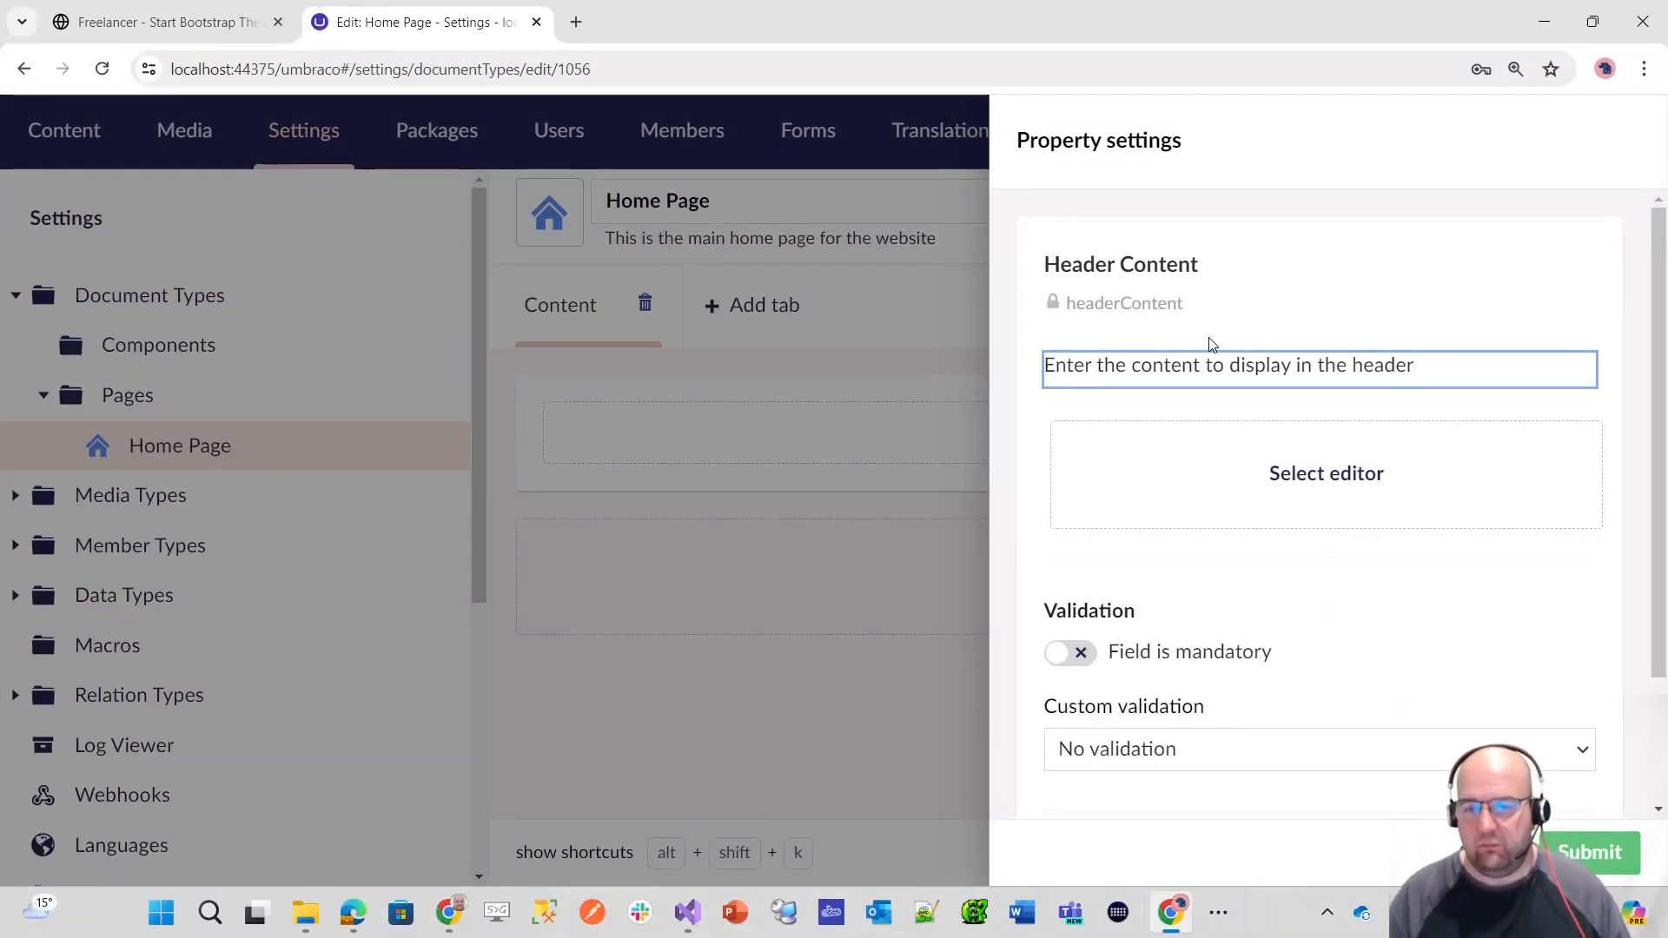
Step: Assign the Label (string) editor to the Header Content property, submit it and save the document type
left_click(1311, 483)
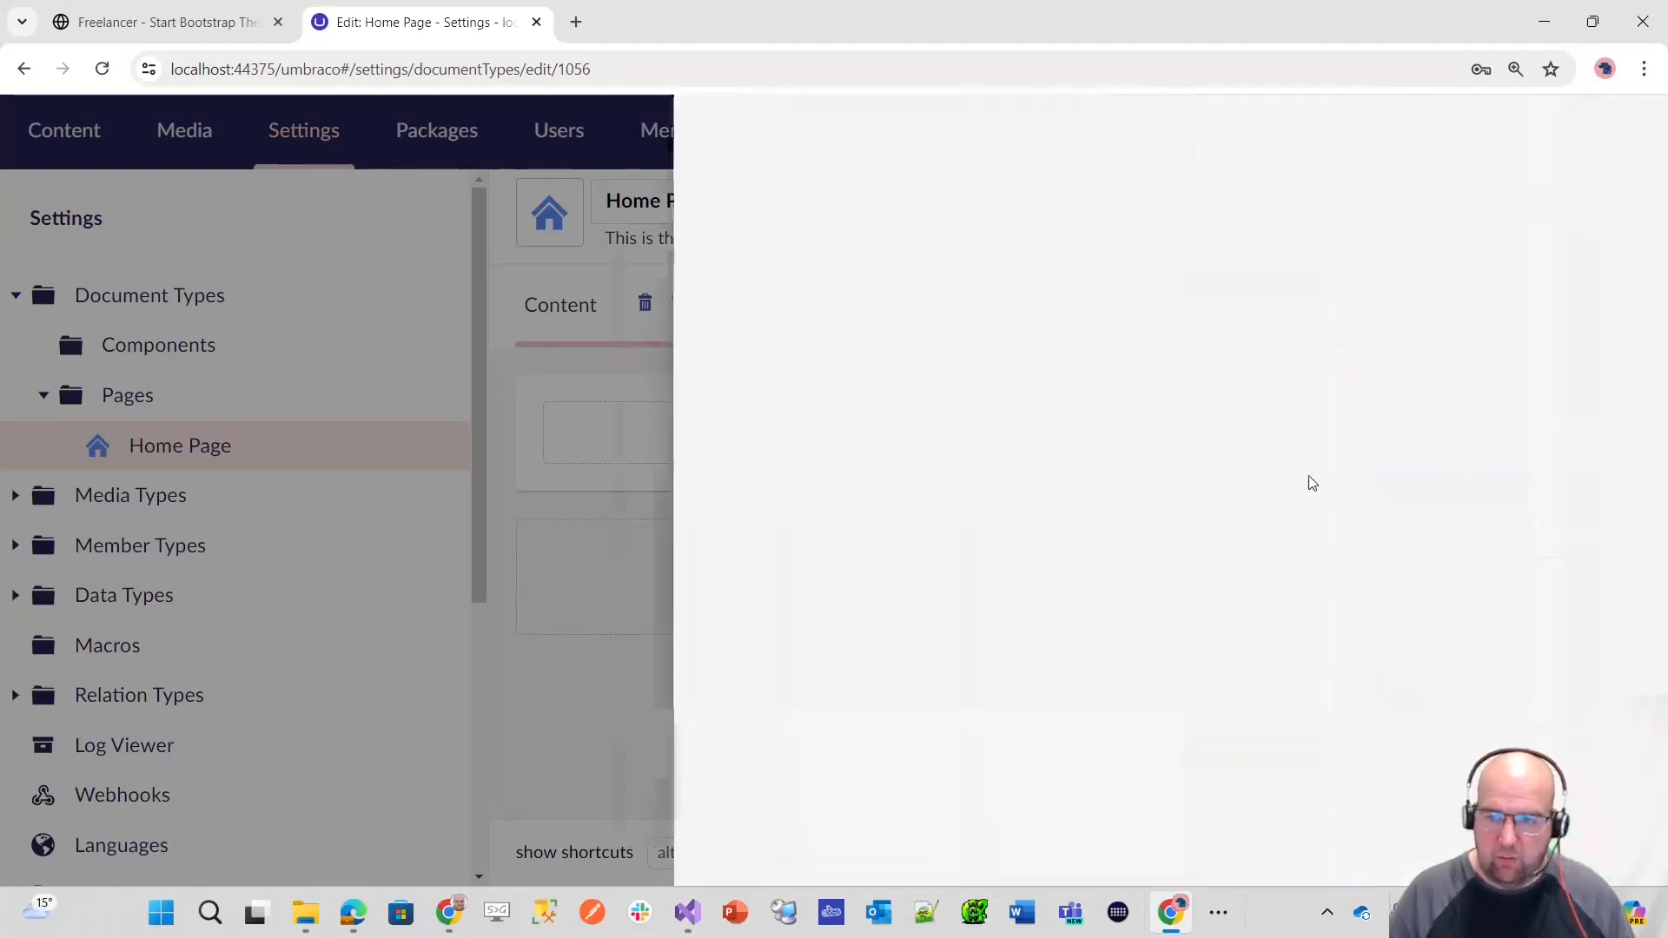
type("label")
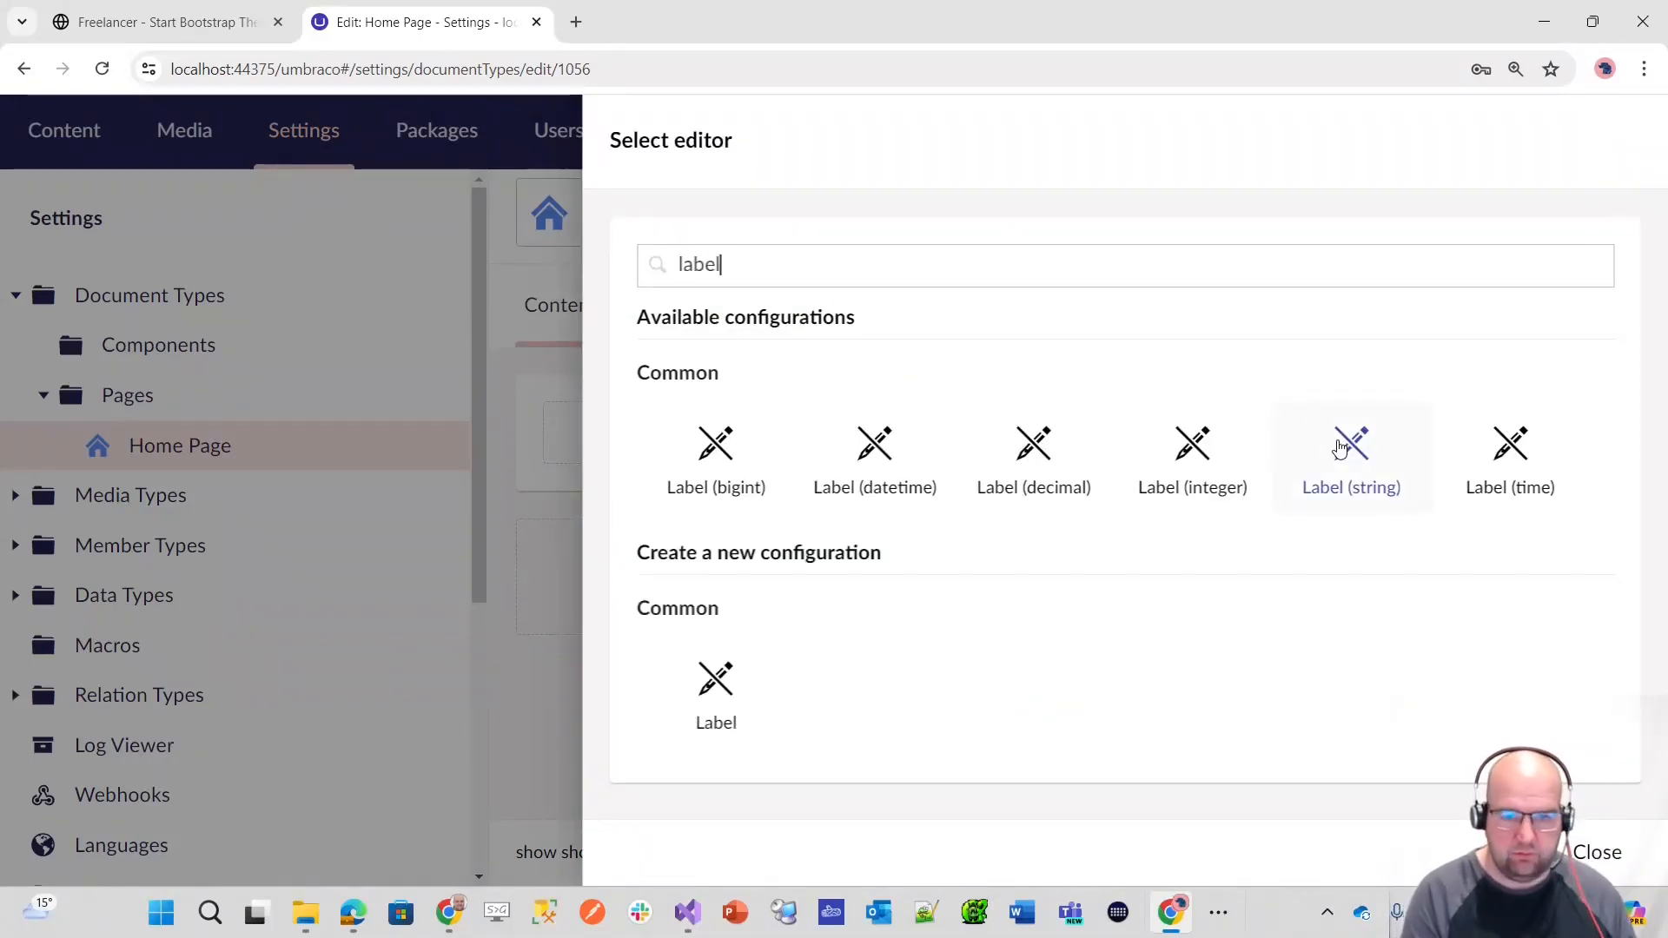
left_click(1399, 469)
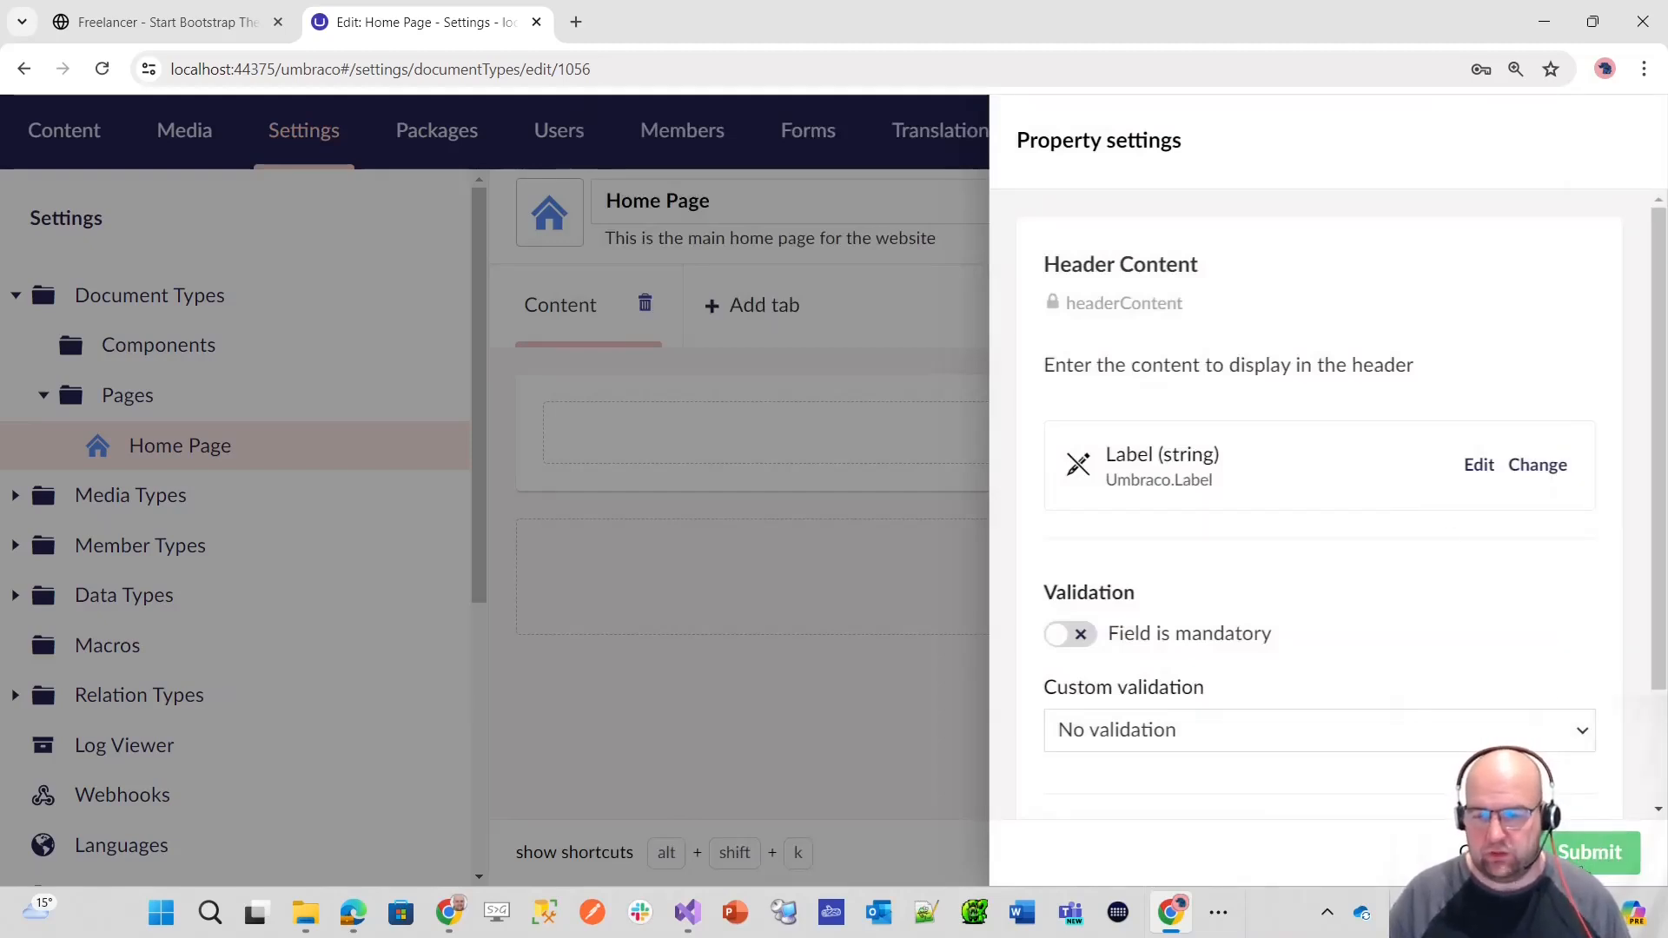
left_click(1594, 852)
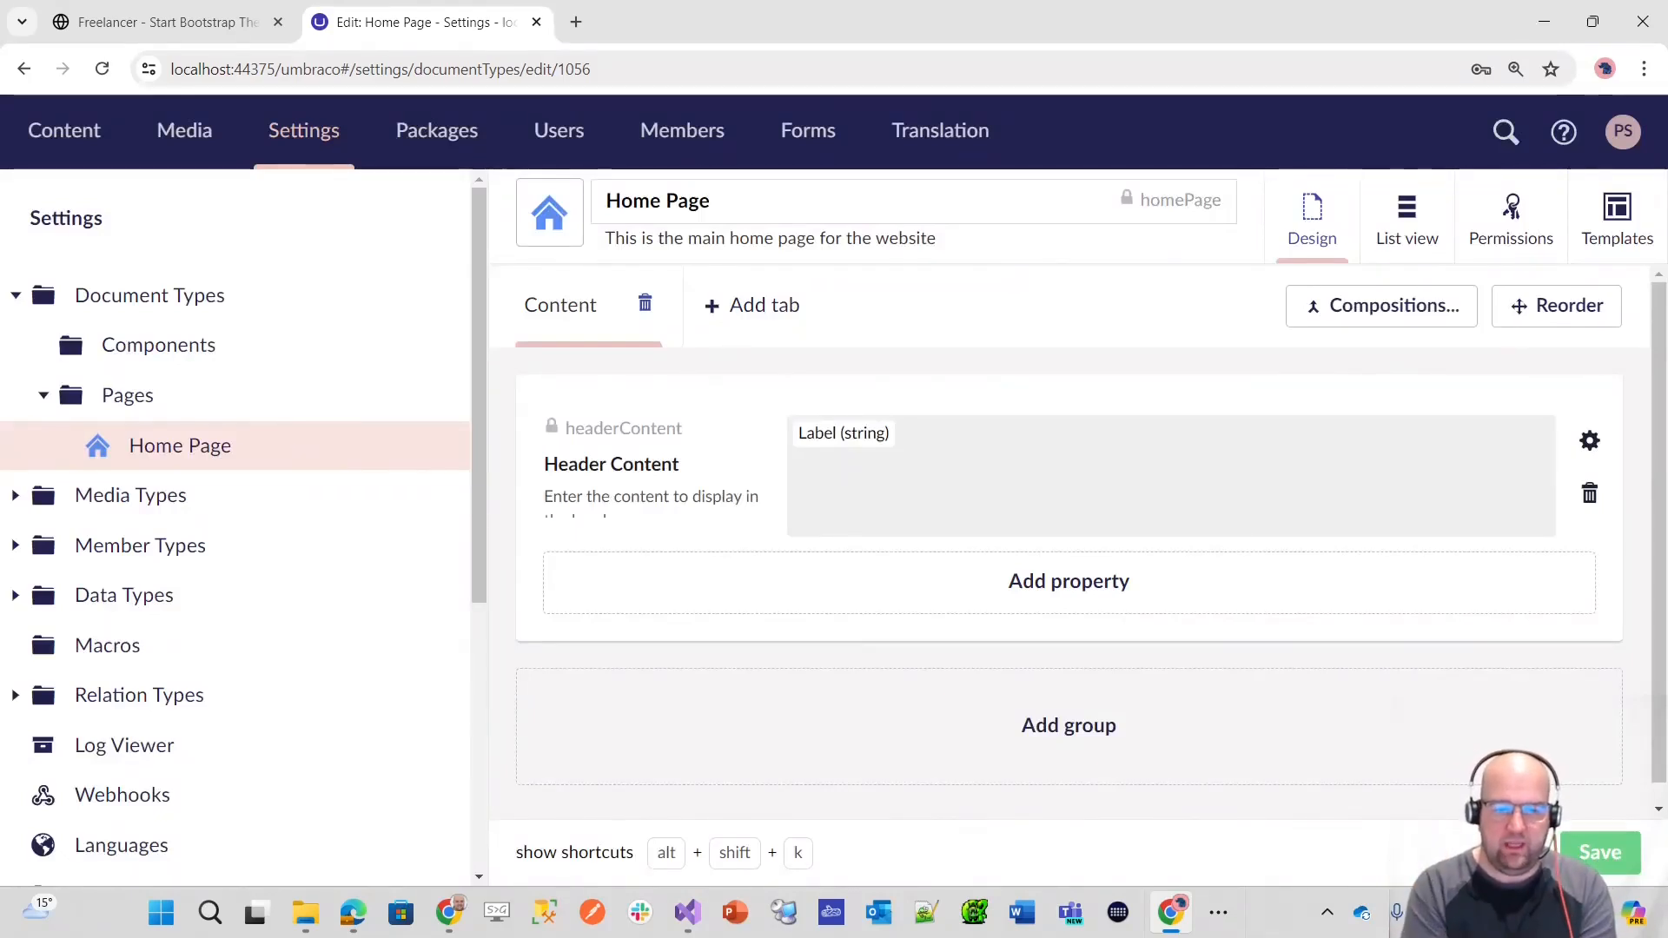
key("ctrl+s")
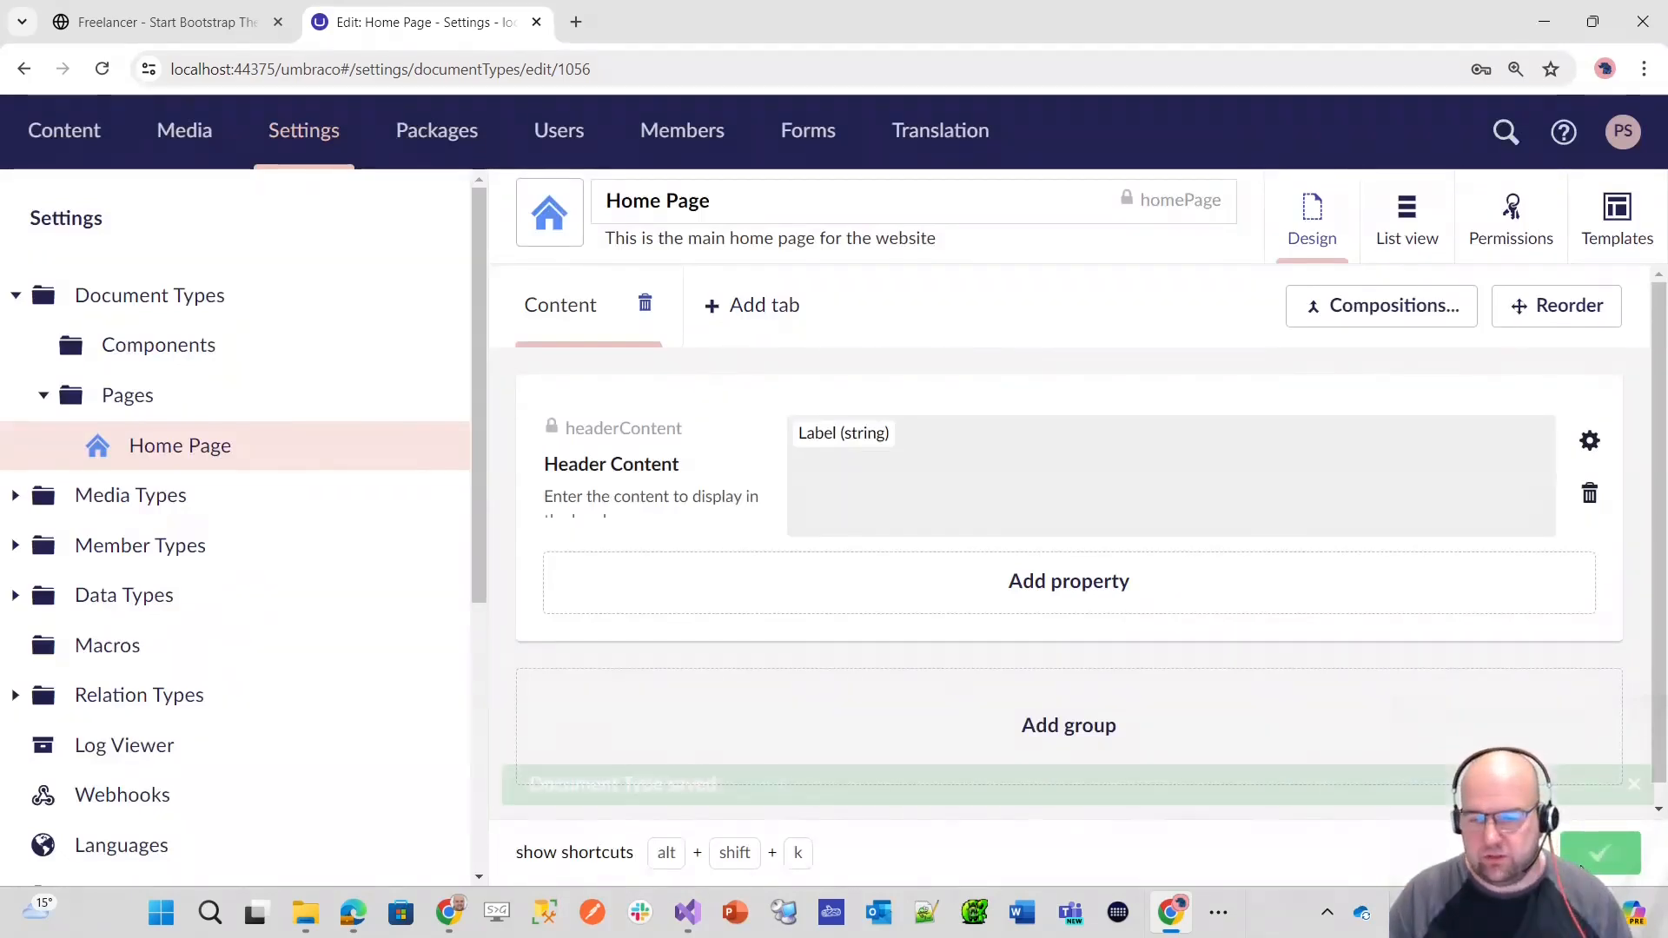
Step: Add a property named "Main Content" described as "Enter the content to display on the page, between the header and the footer"
left_click(1077, 582)
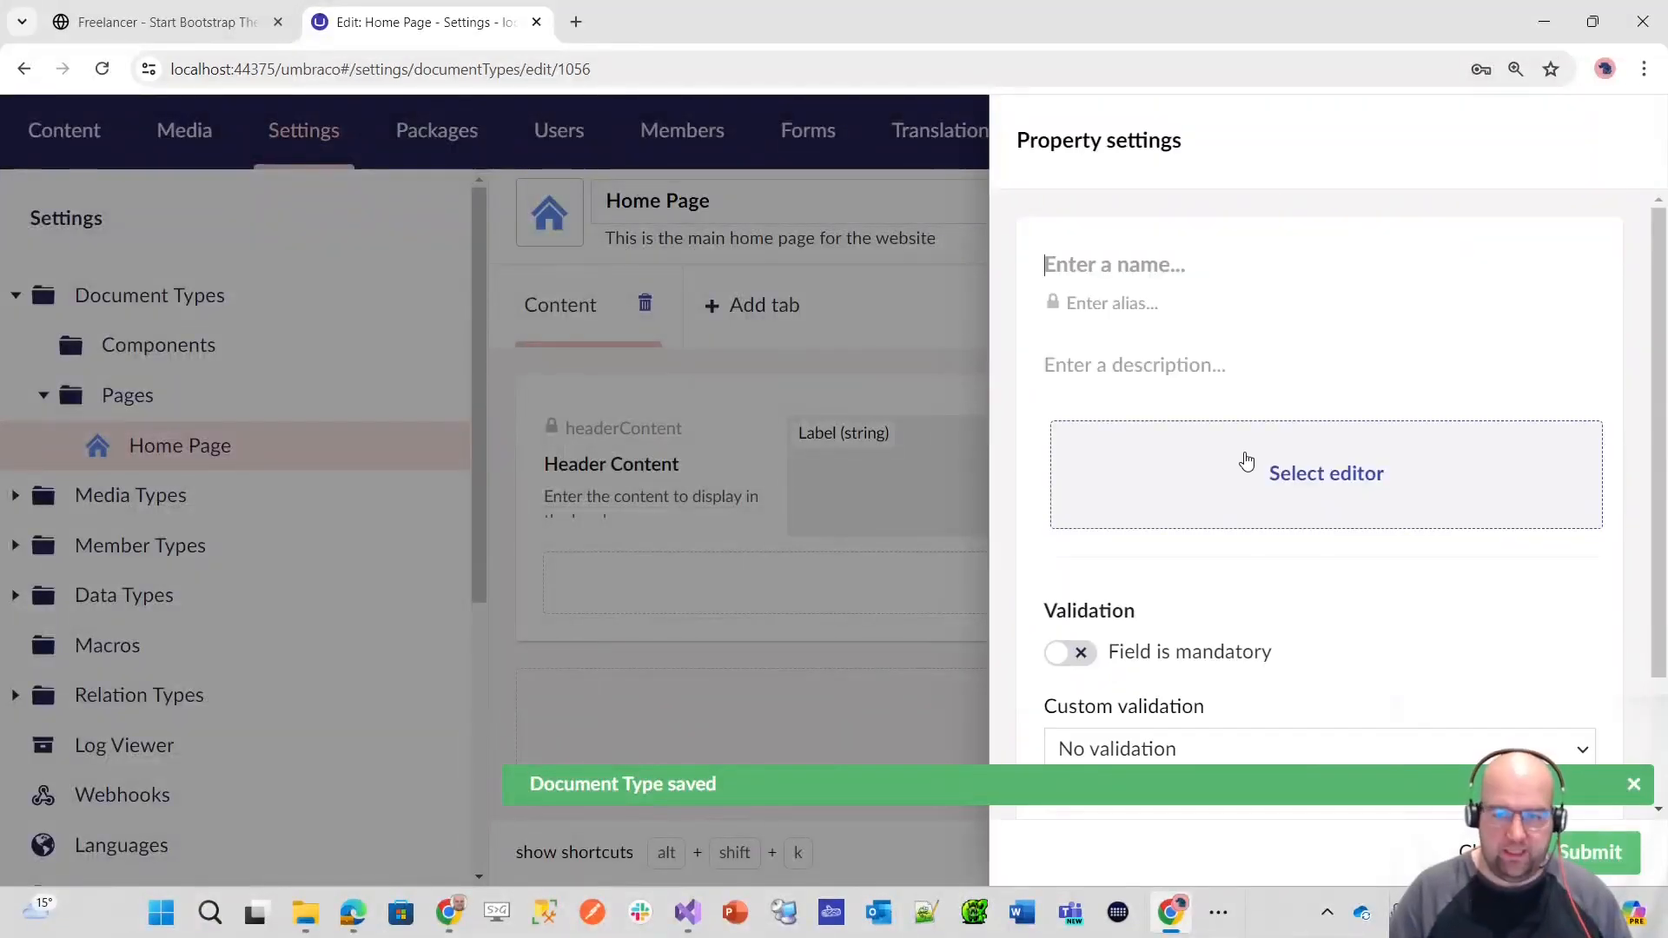
type("Main Content")
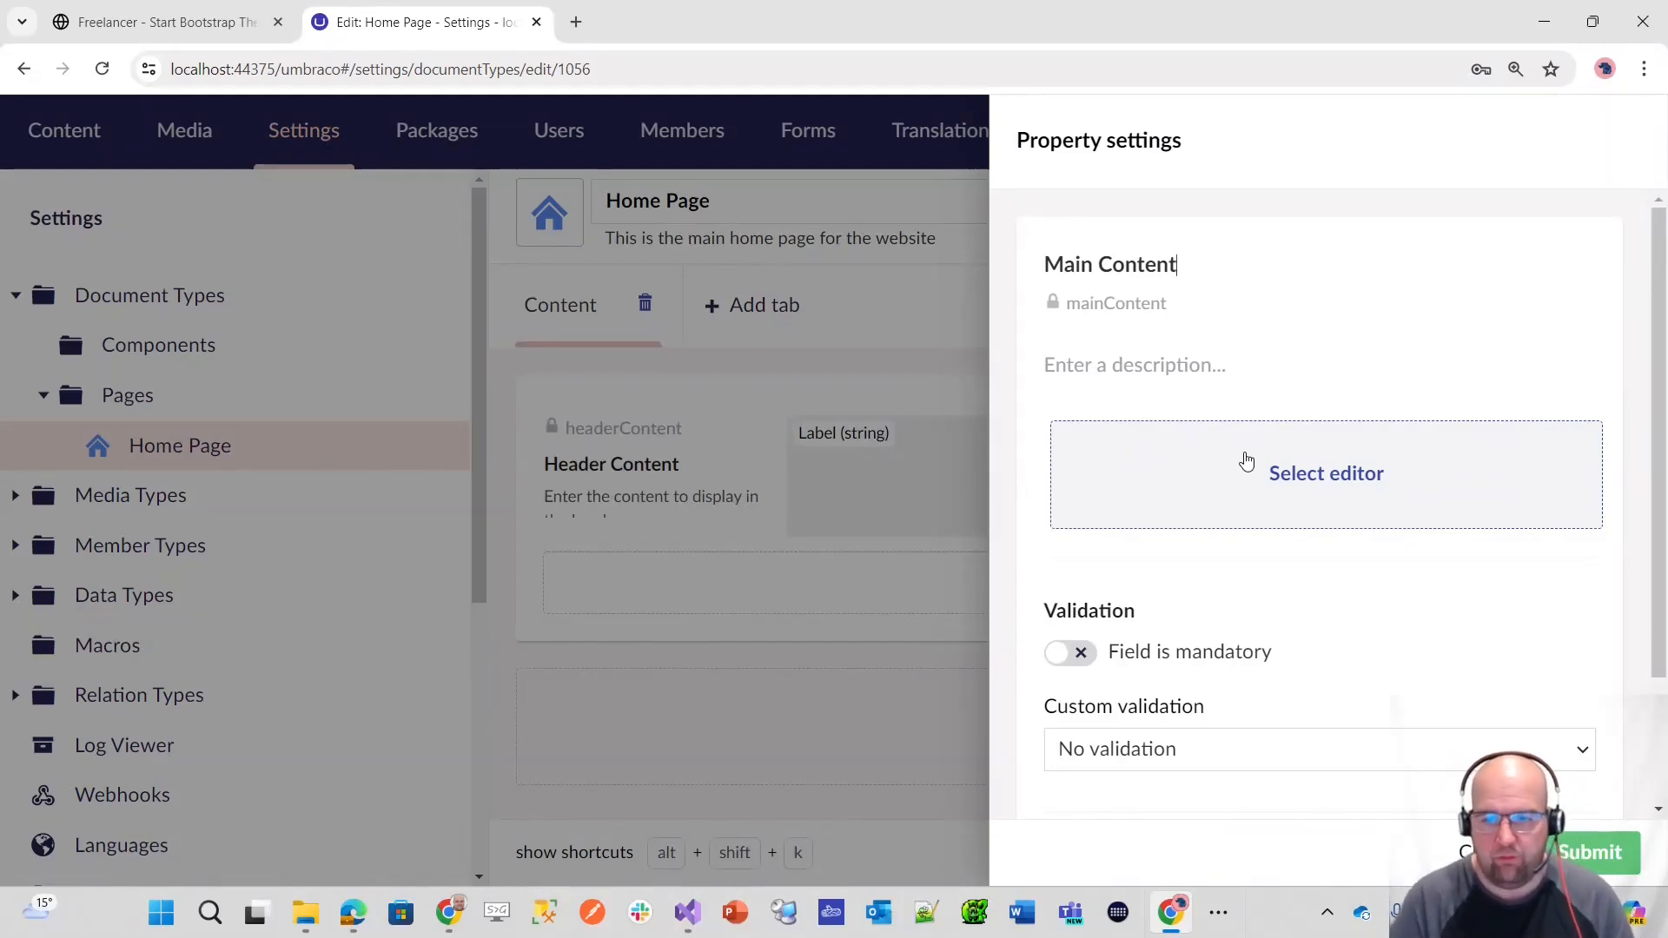
left_click(1184, 369)
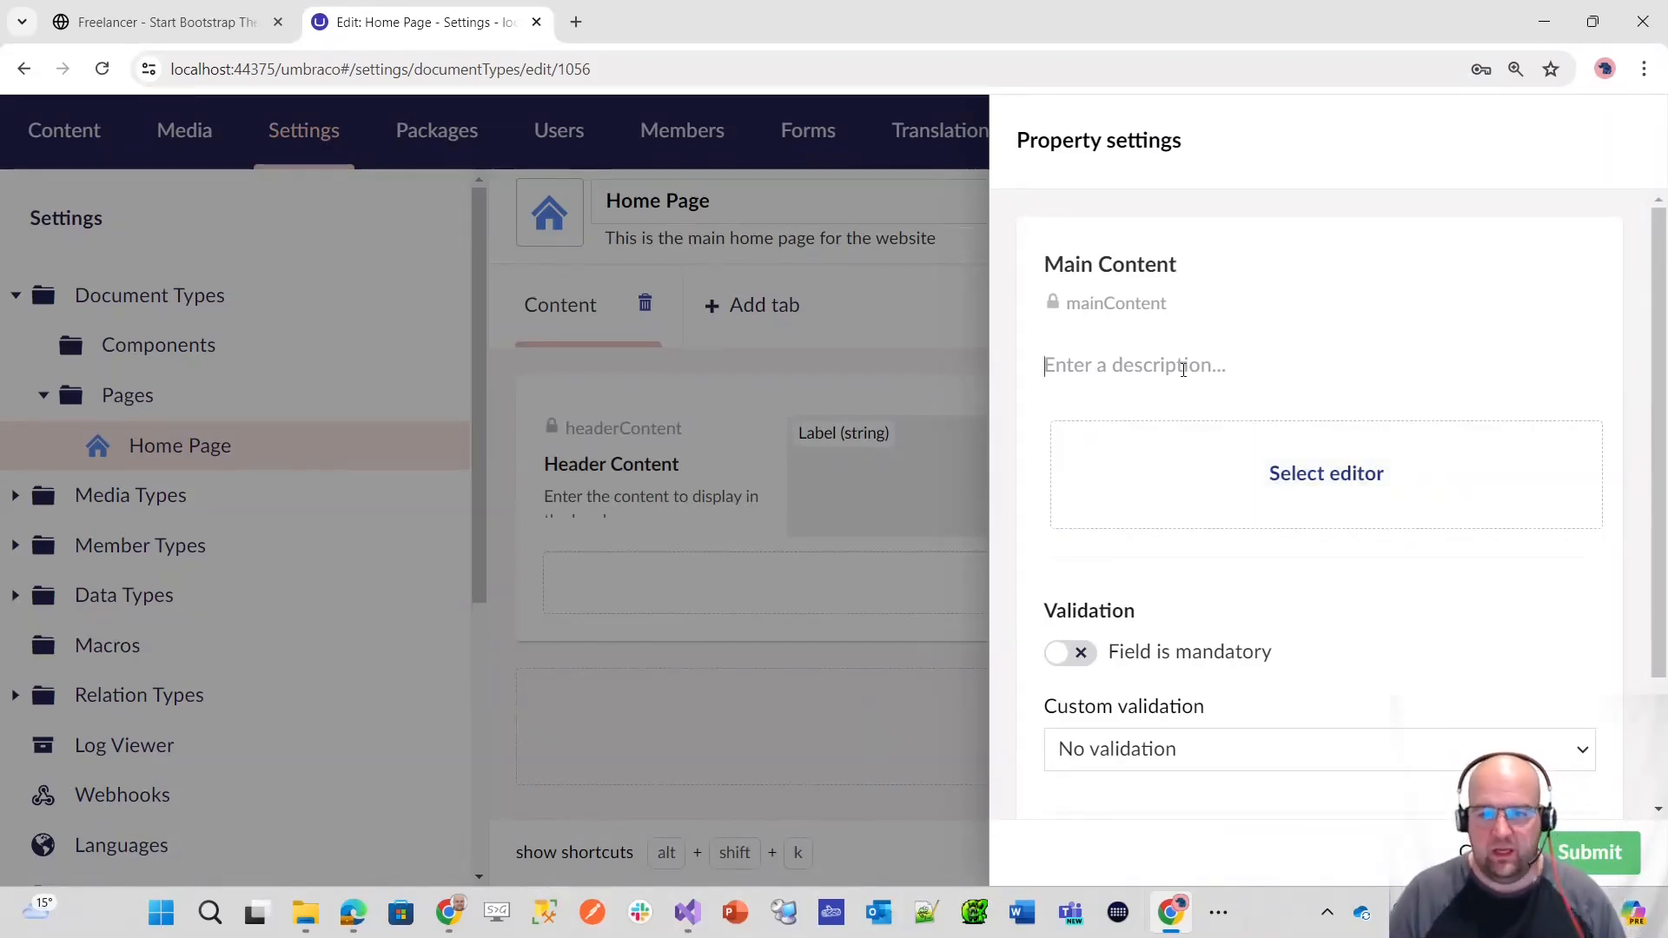
type("Enter")
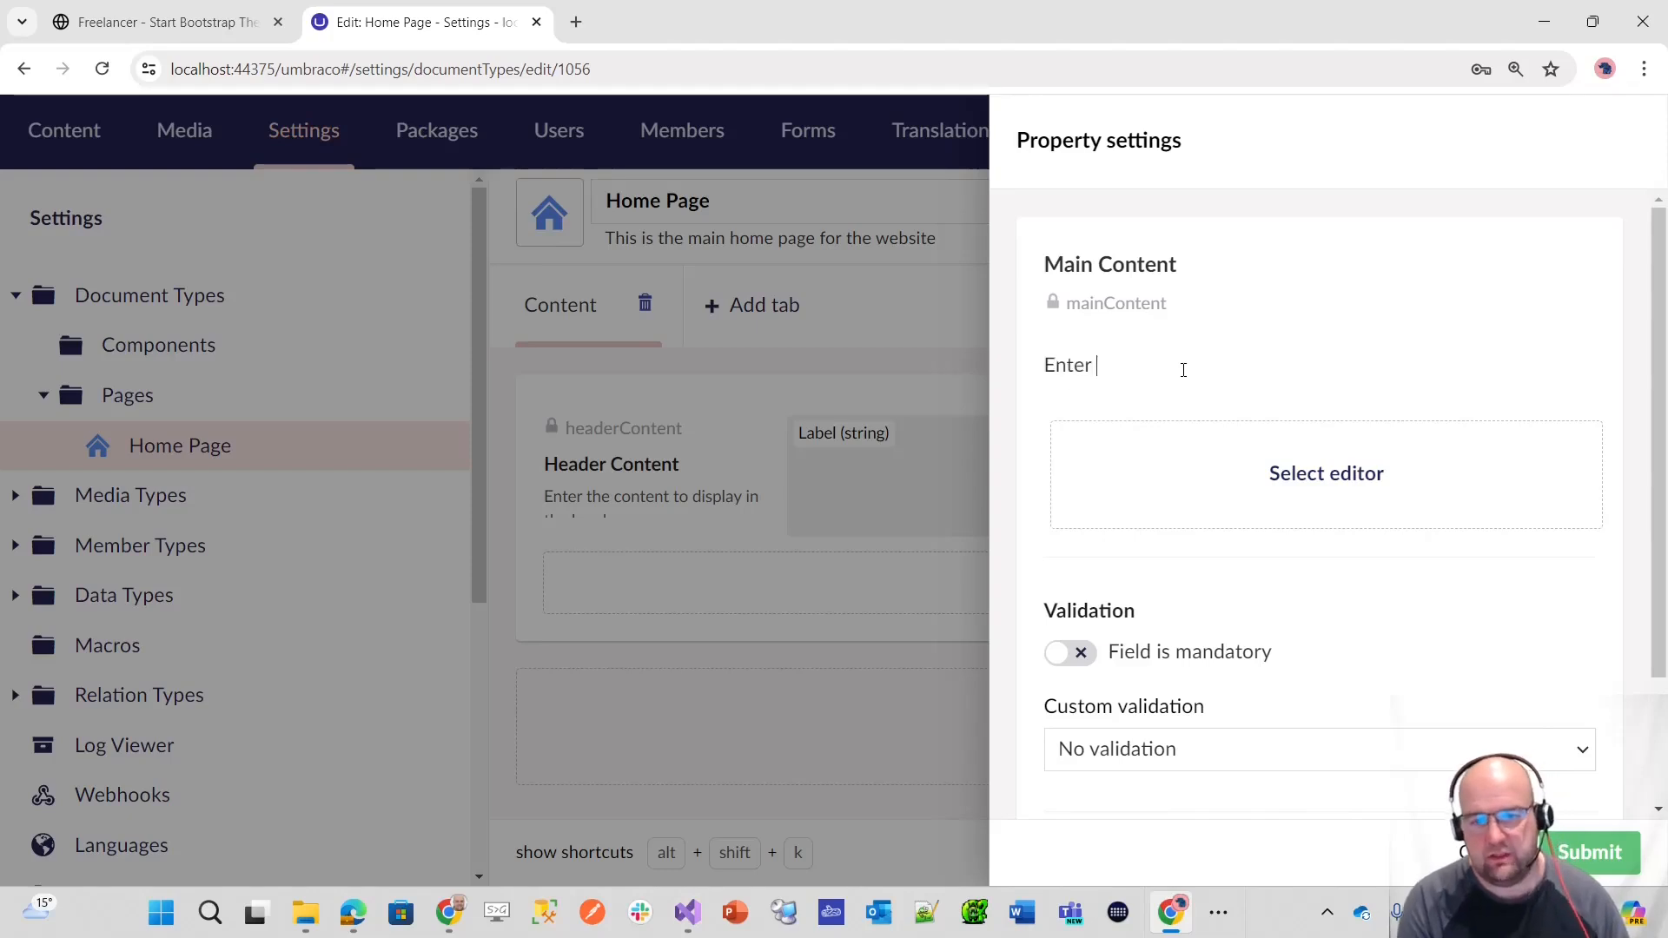
type(" the content to display o")
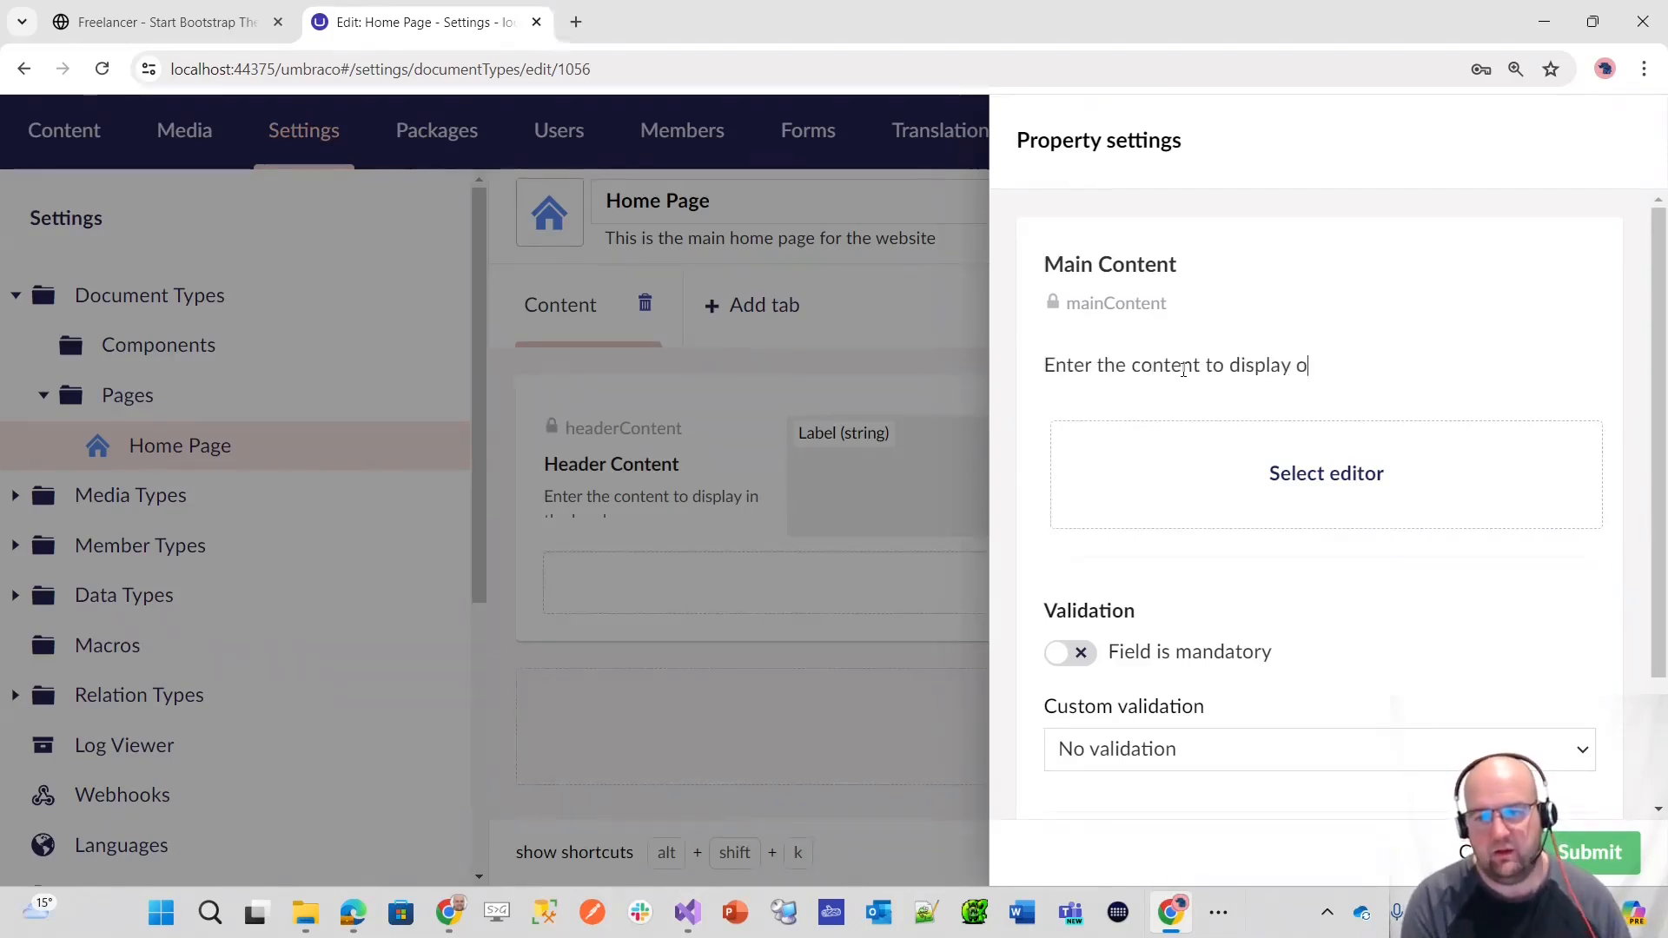
type("n the page, between the header and t")
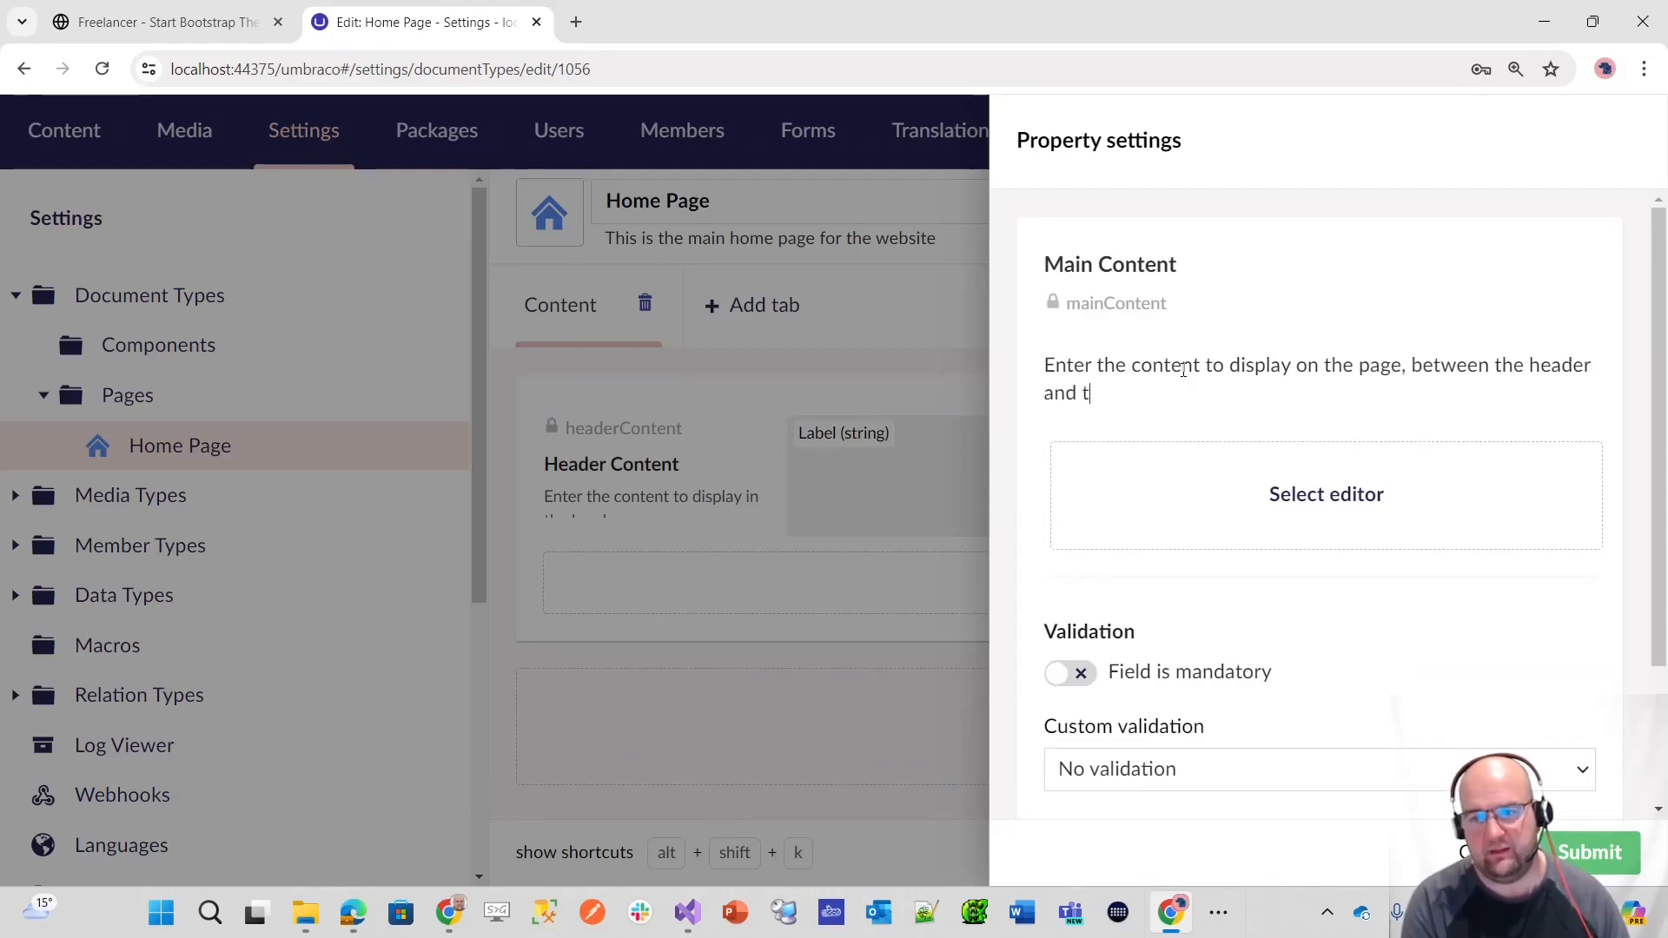
type("he footer")
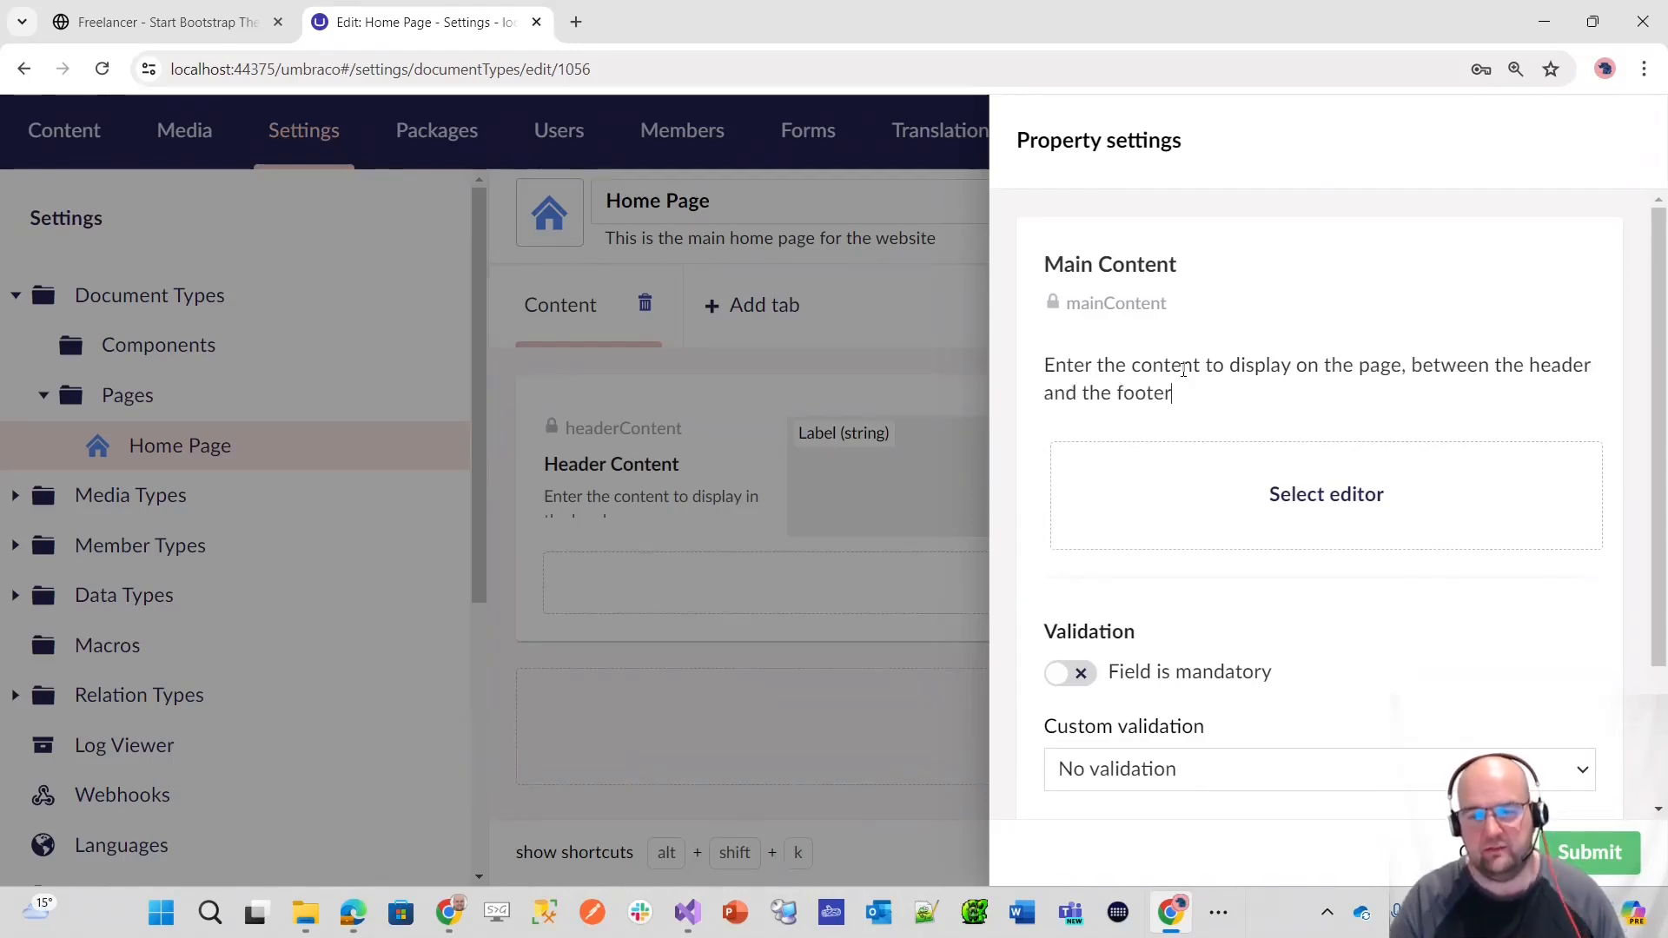
Step: Assign the Label (string) editor to the Main Content property, submit it and save the document type
left_click(1386, 508)
type("l")
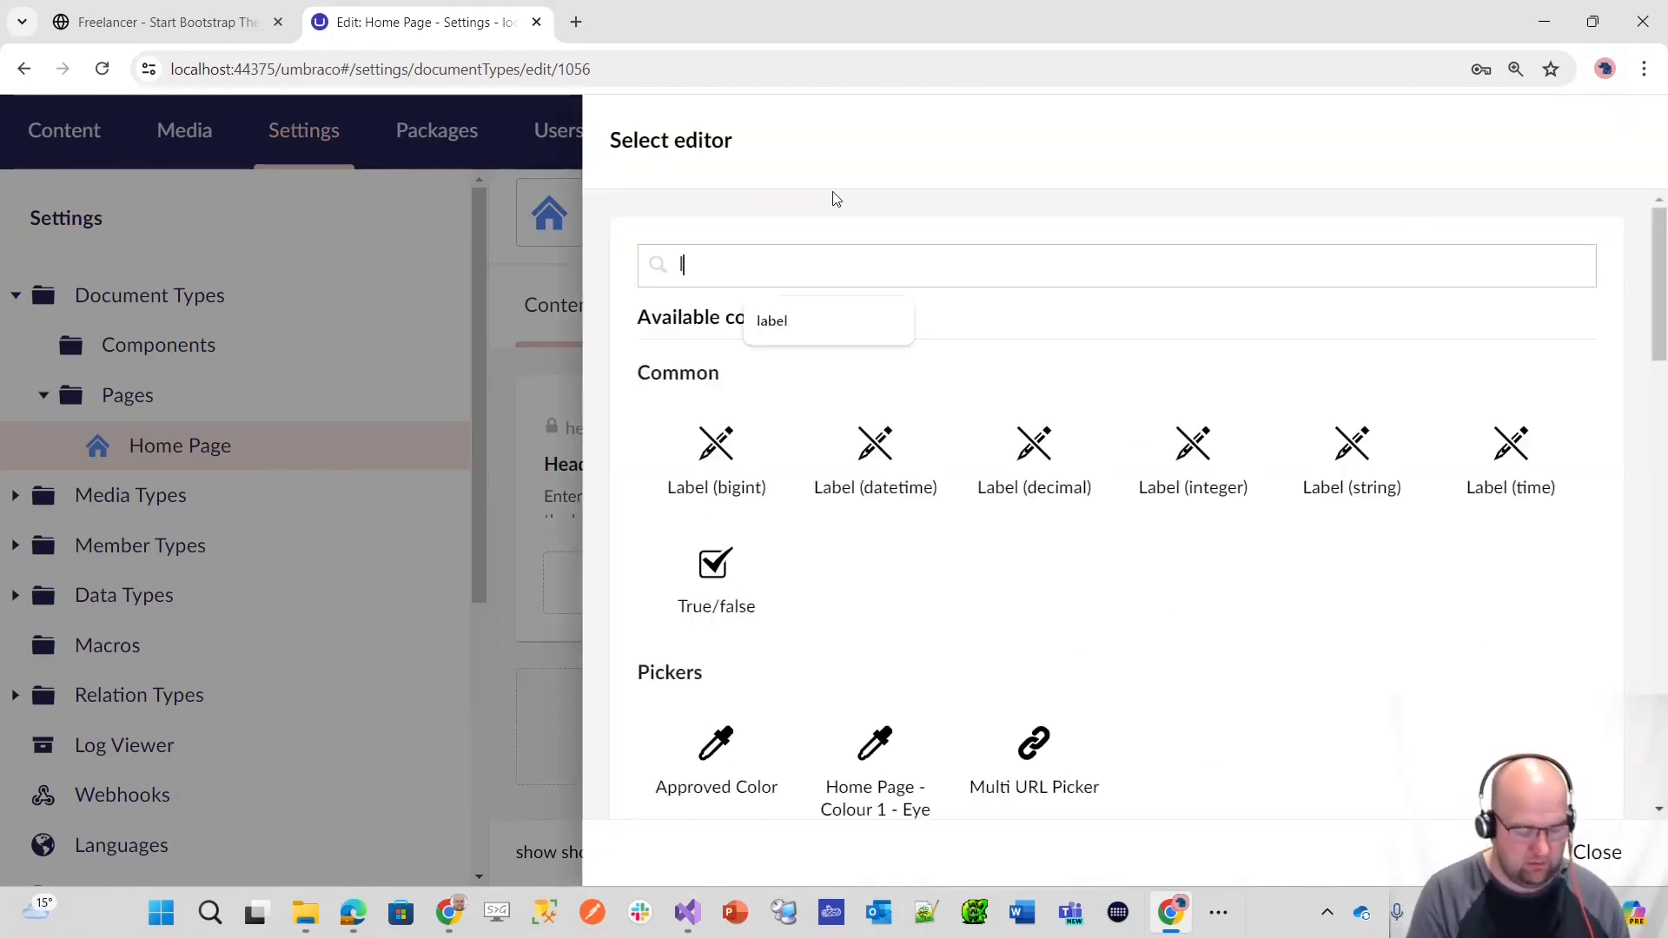
type("abel str")
key("BackSpace")
key("BackSpace")
key("BackSpace")
left_click(1349, 476)
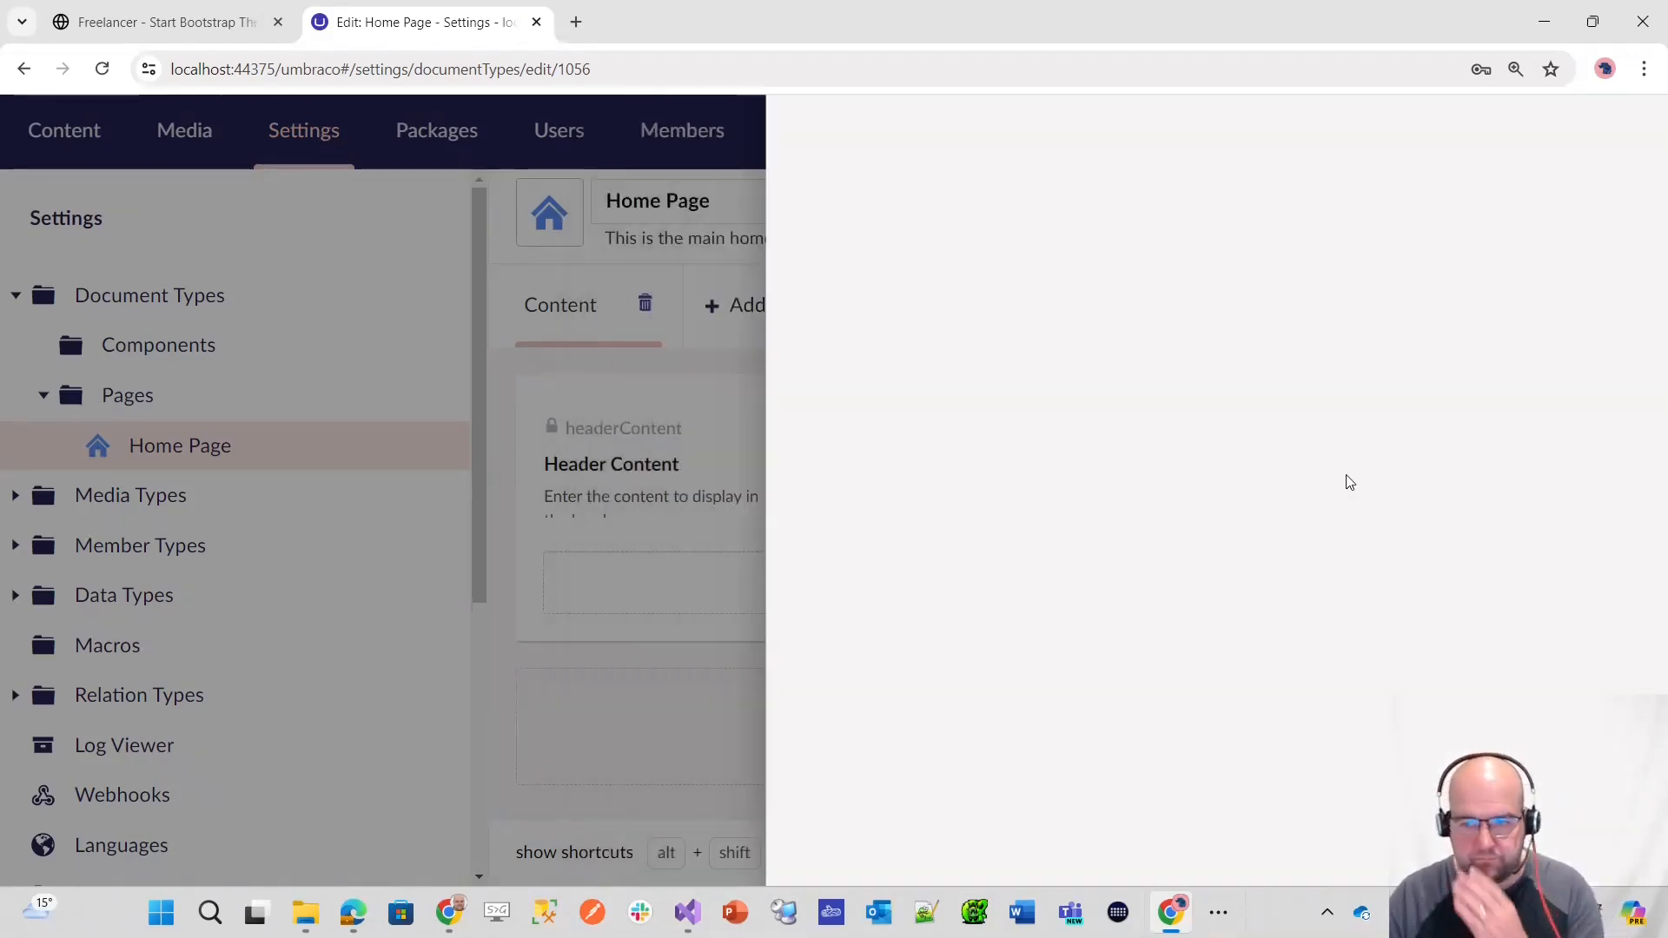
left_click(1612, 860)
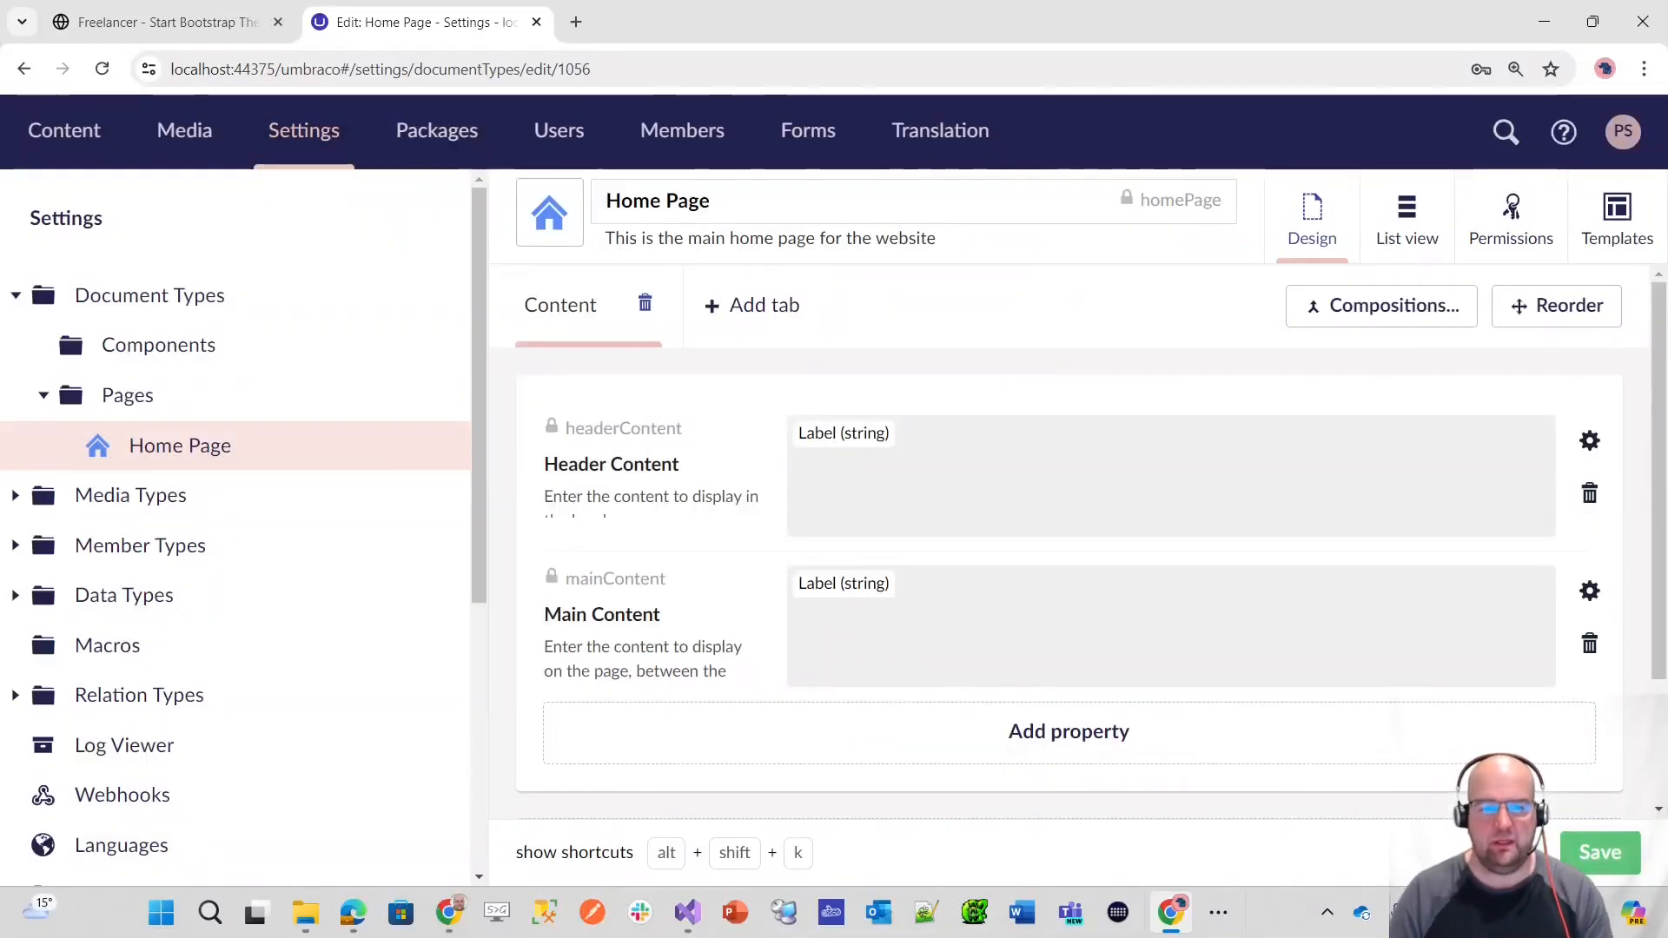
left_click(1616, 856)
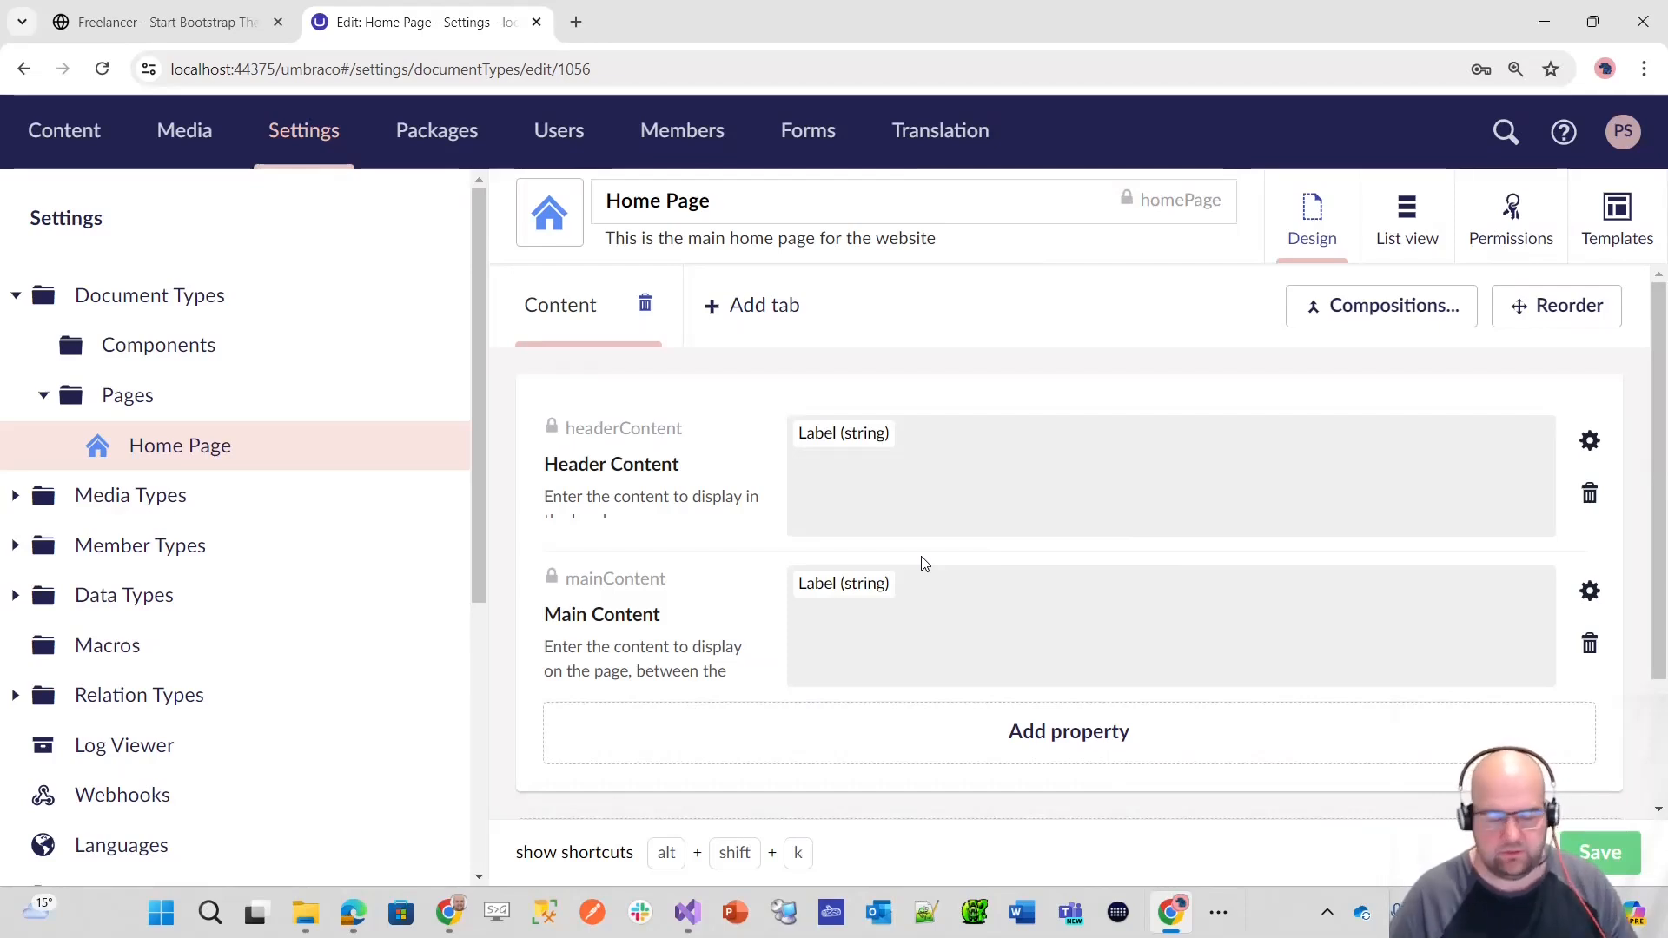
Step: Create a document type with template named "Content Page" in the Pages folder
left_click(430, 398)
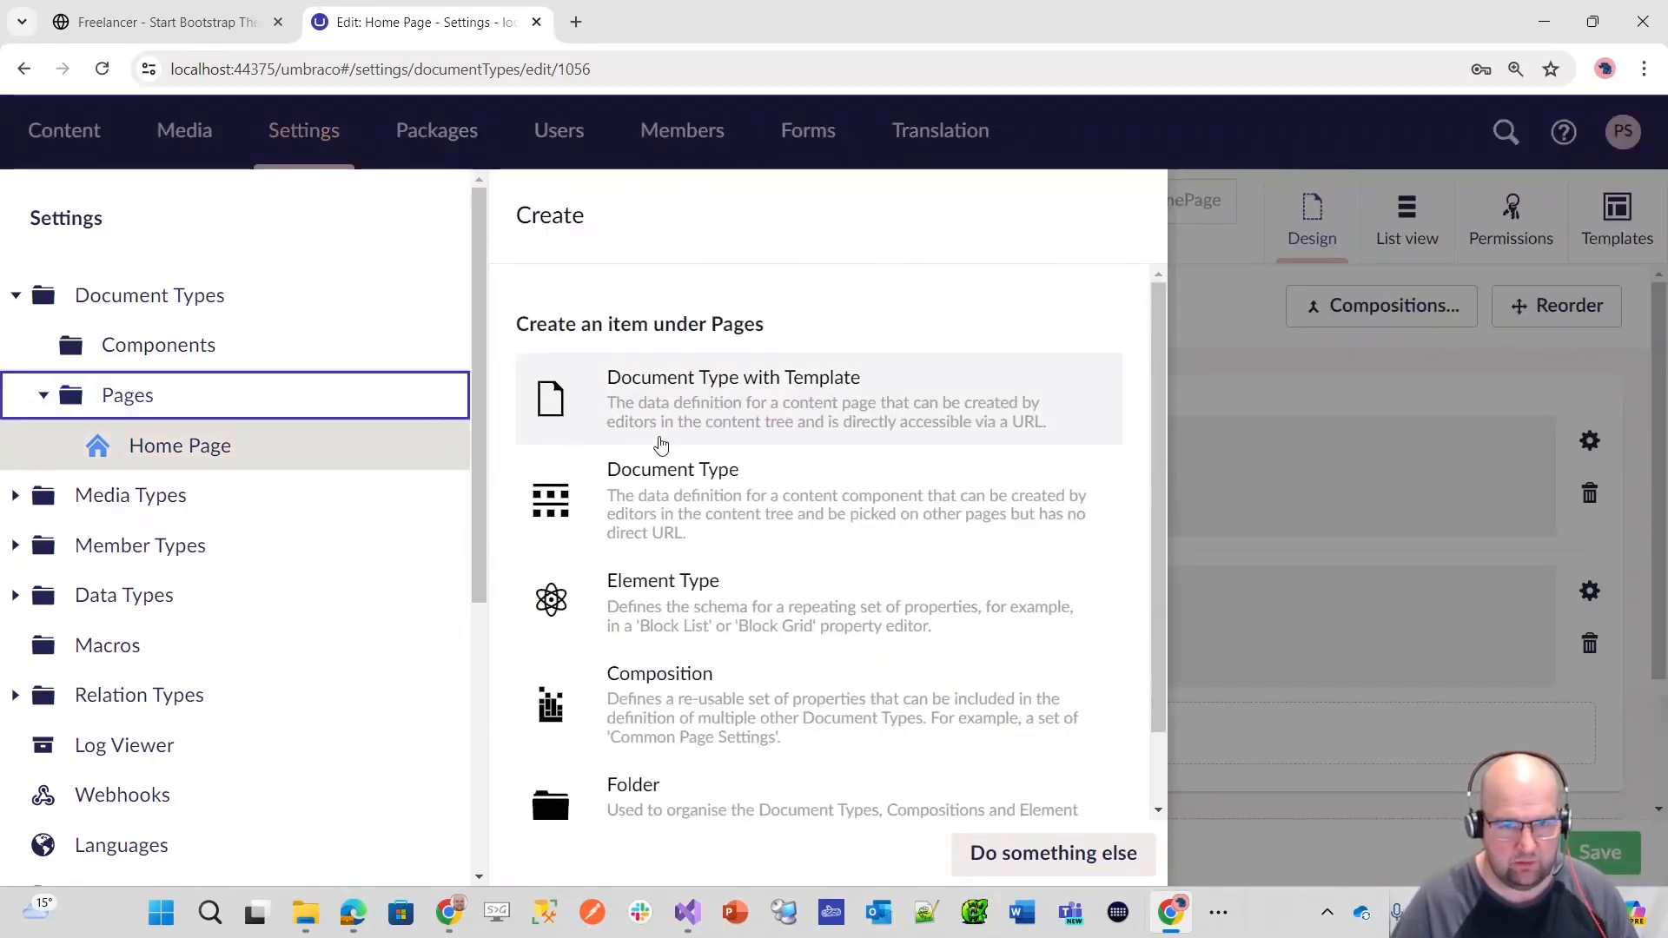
left_click(720, 431)
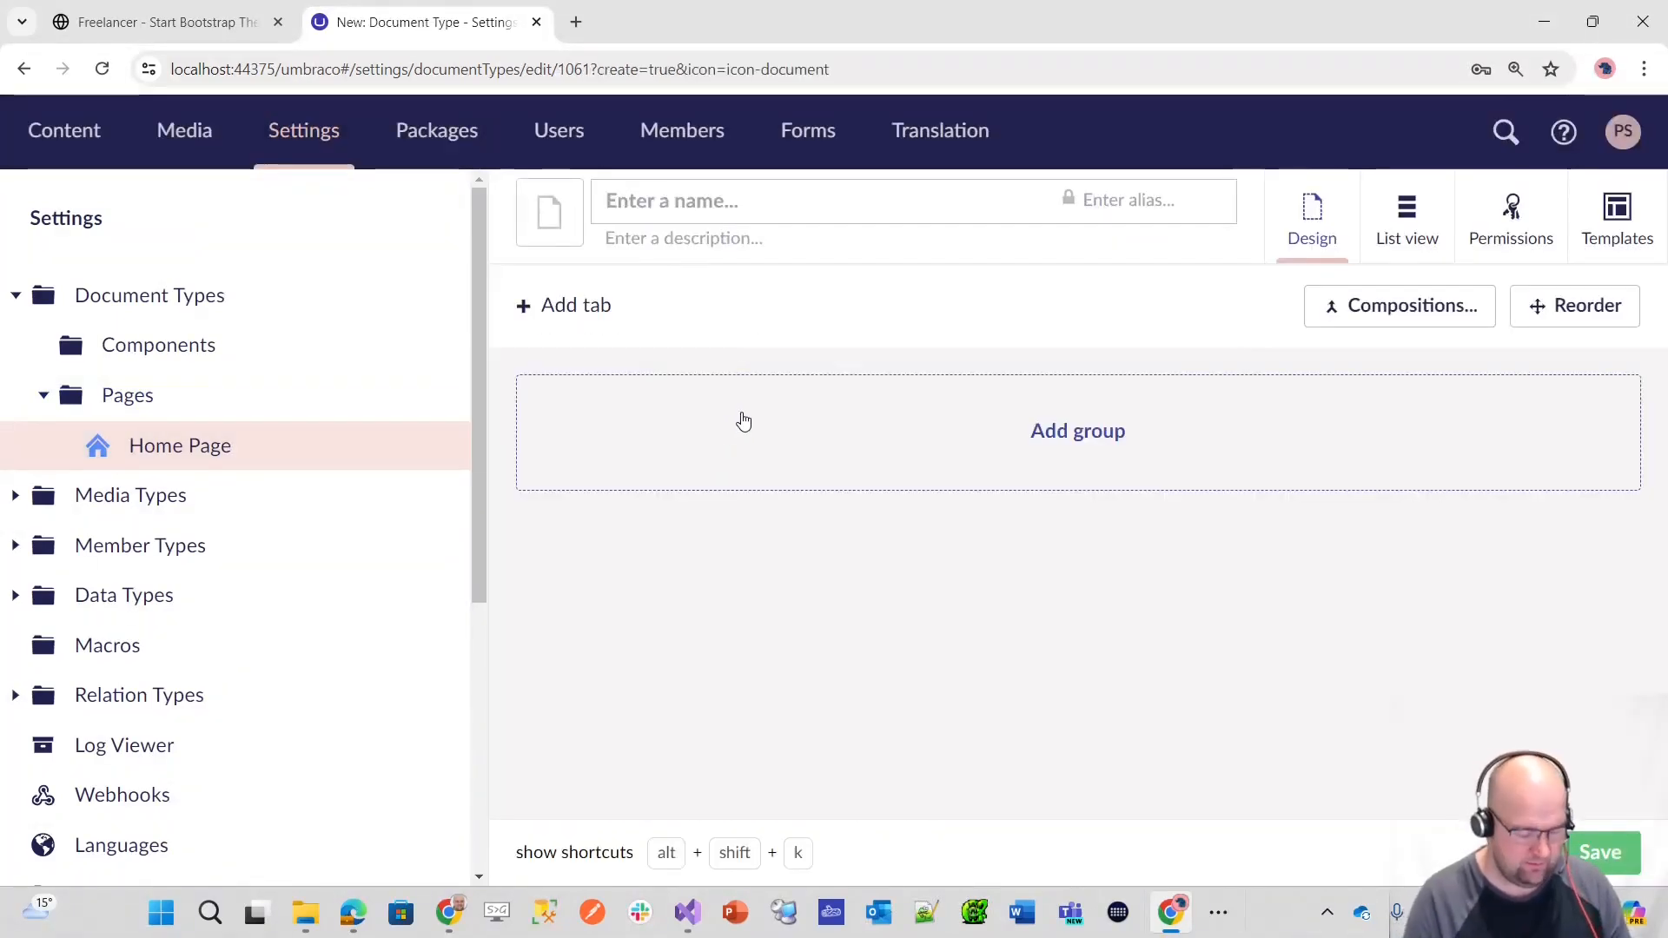
type("Contente")
key("BackSpace")
key("BackSpace")
type("Page")
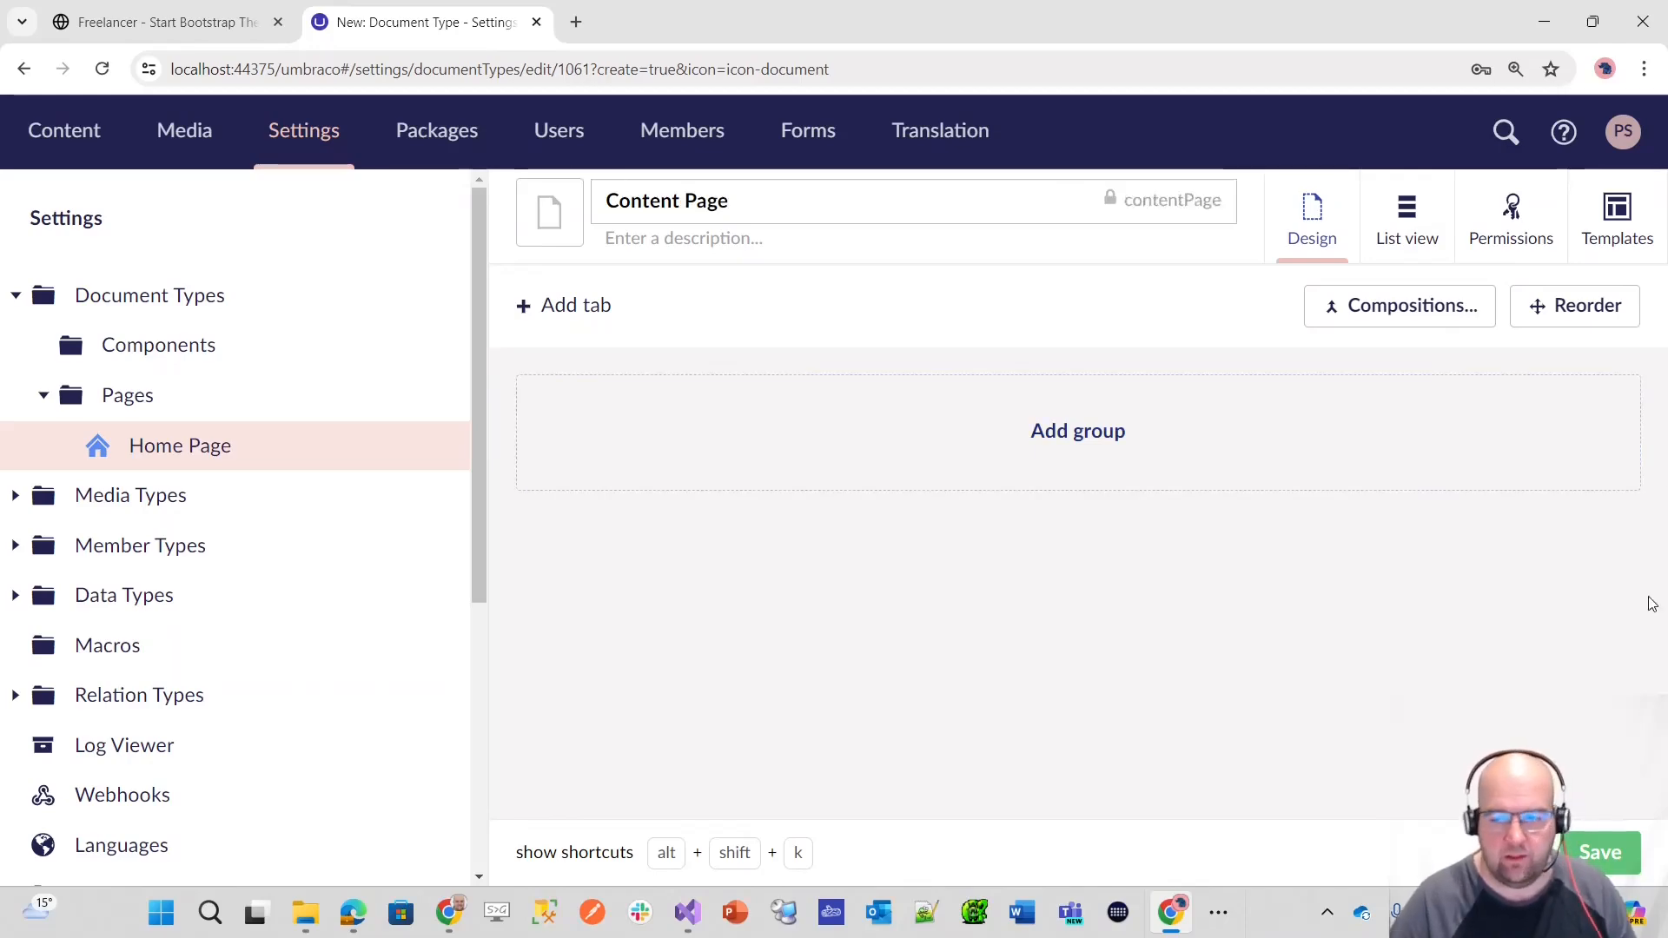
Step: Give the Content Page document type a blue document icon and save it
left_click(550, 212)
left_click(863, 359)
left_click(1596, 852)
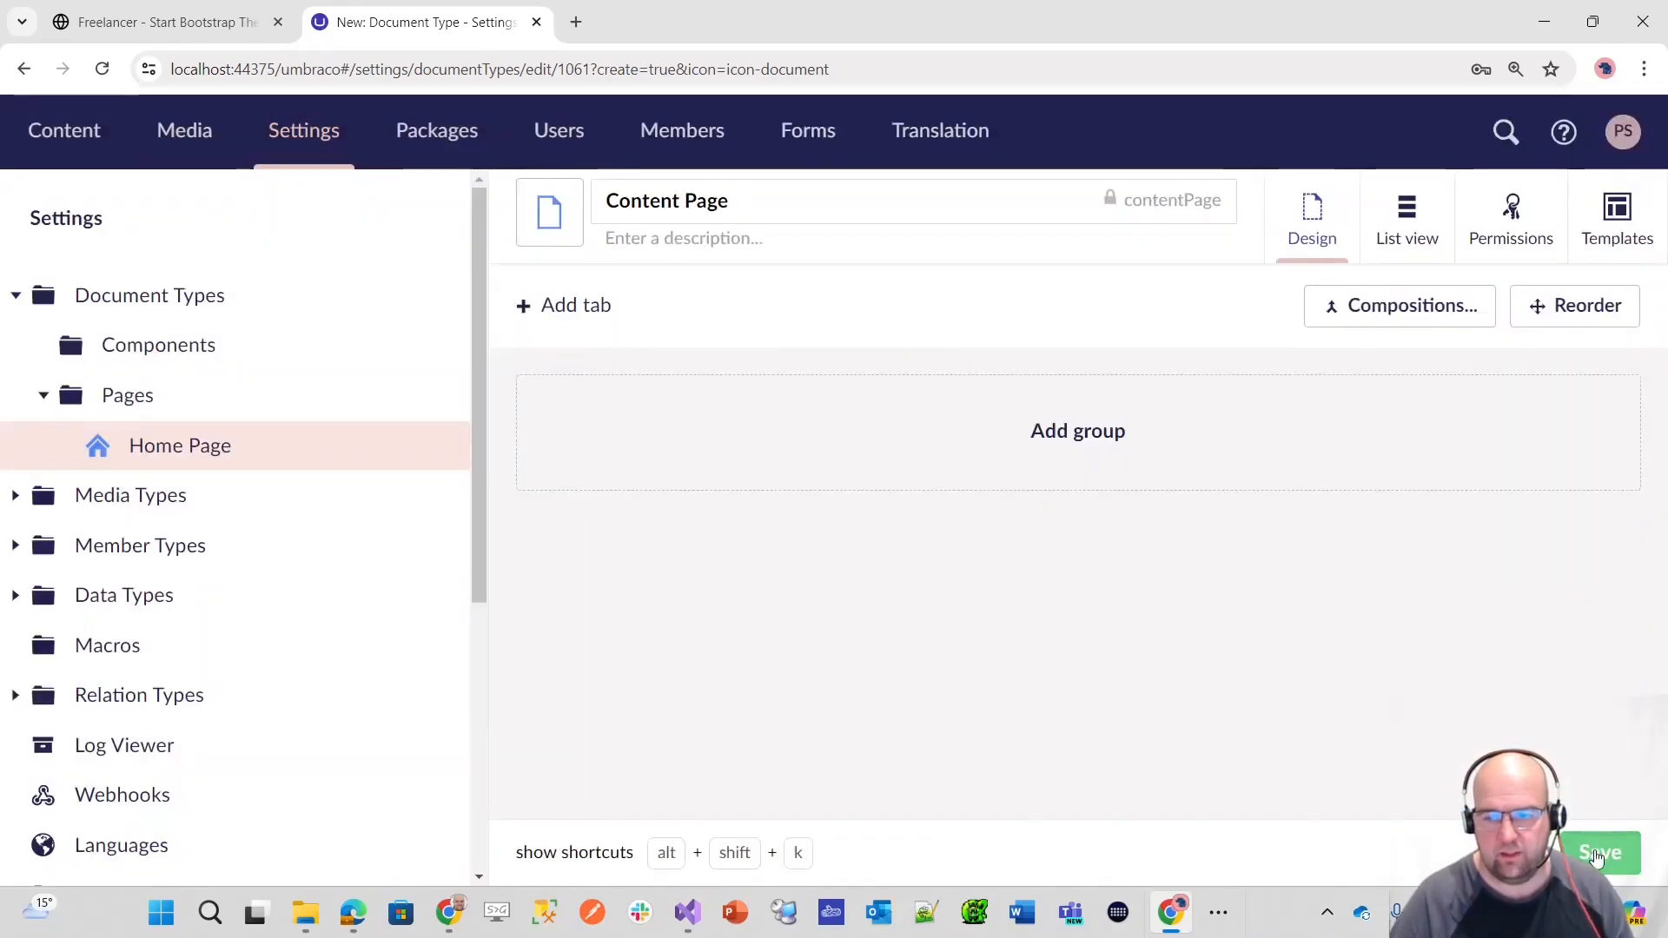
left_click(1597, 854)
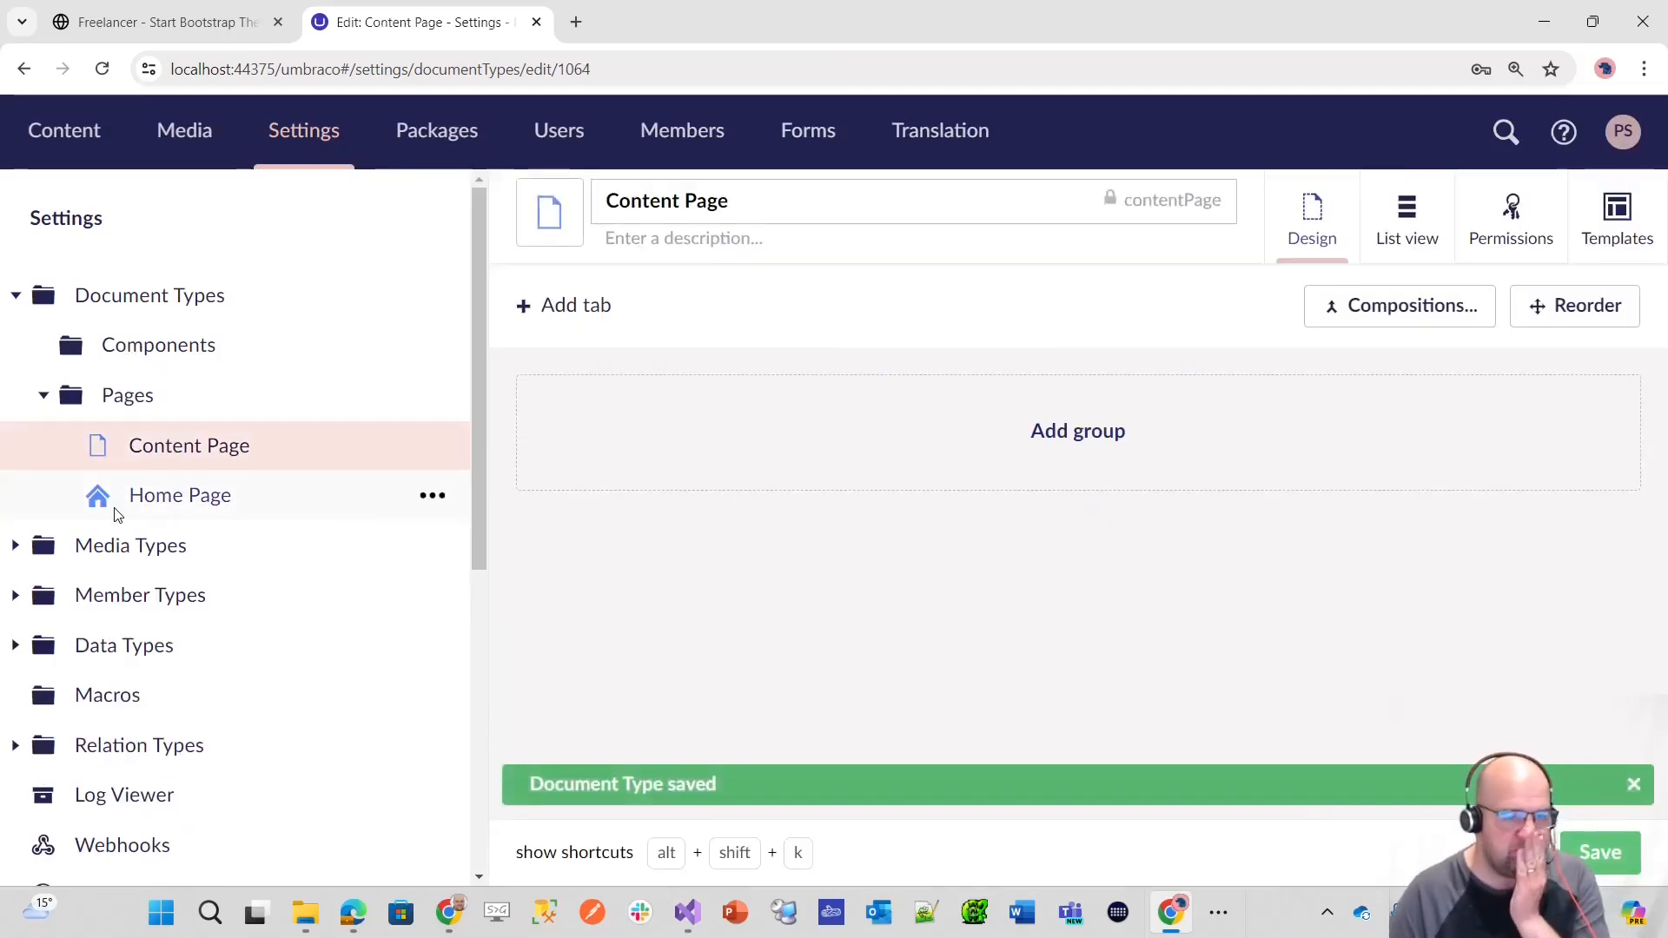
Step: Create a folder named "Compositions" directly under Document Types
left_click(148, 504)
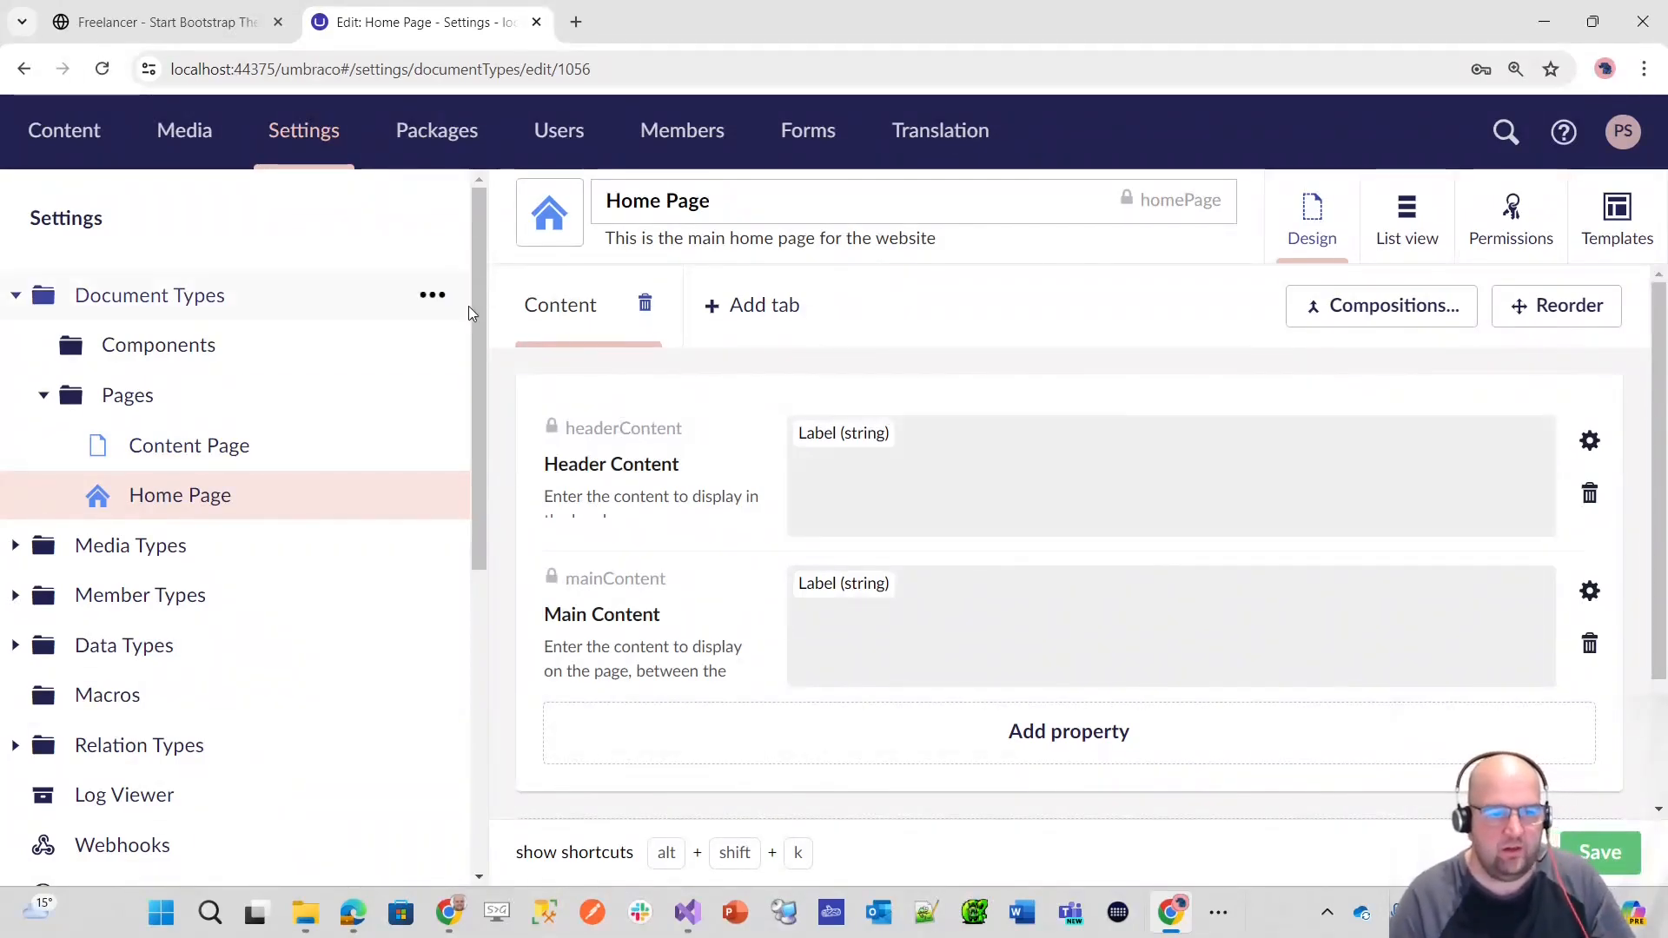
left_click(434, 296)
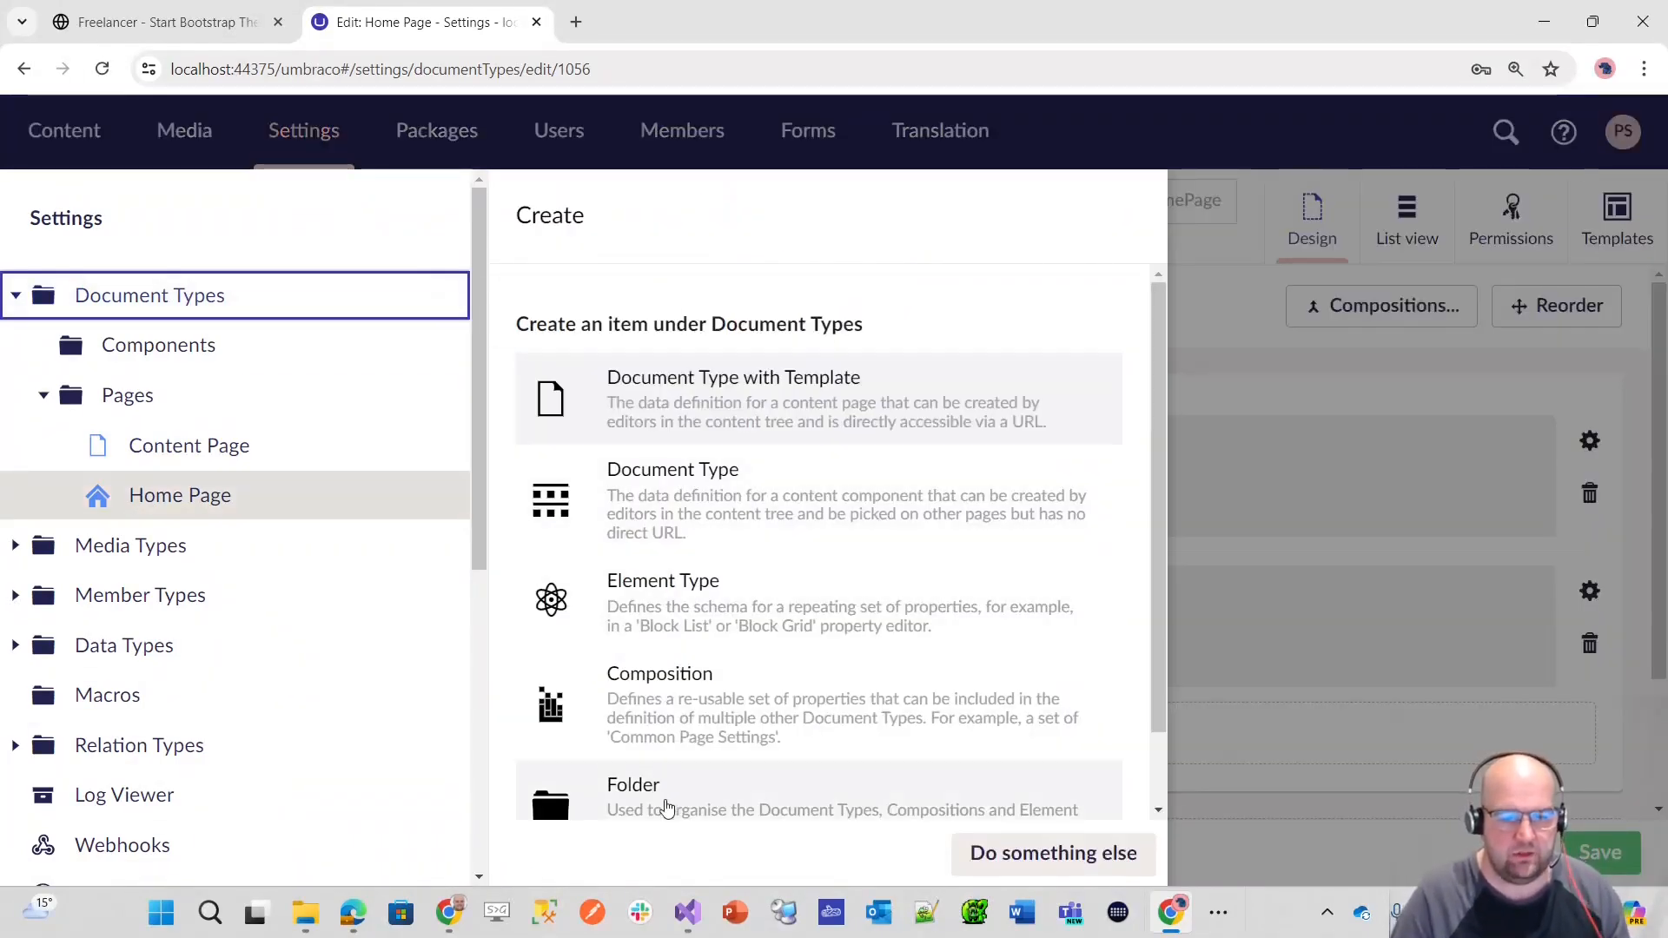
left_click(667, 809)
type("Com")
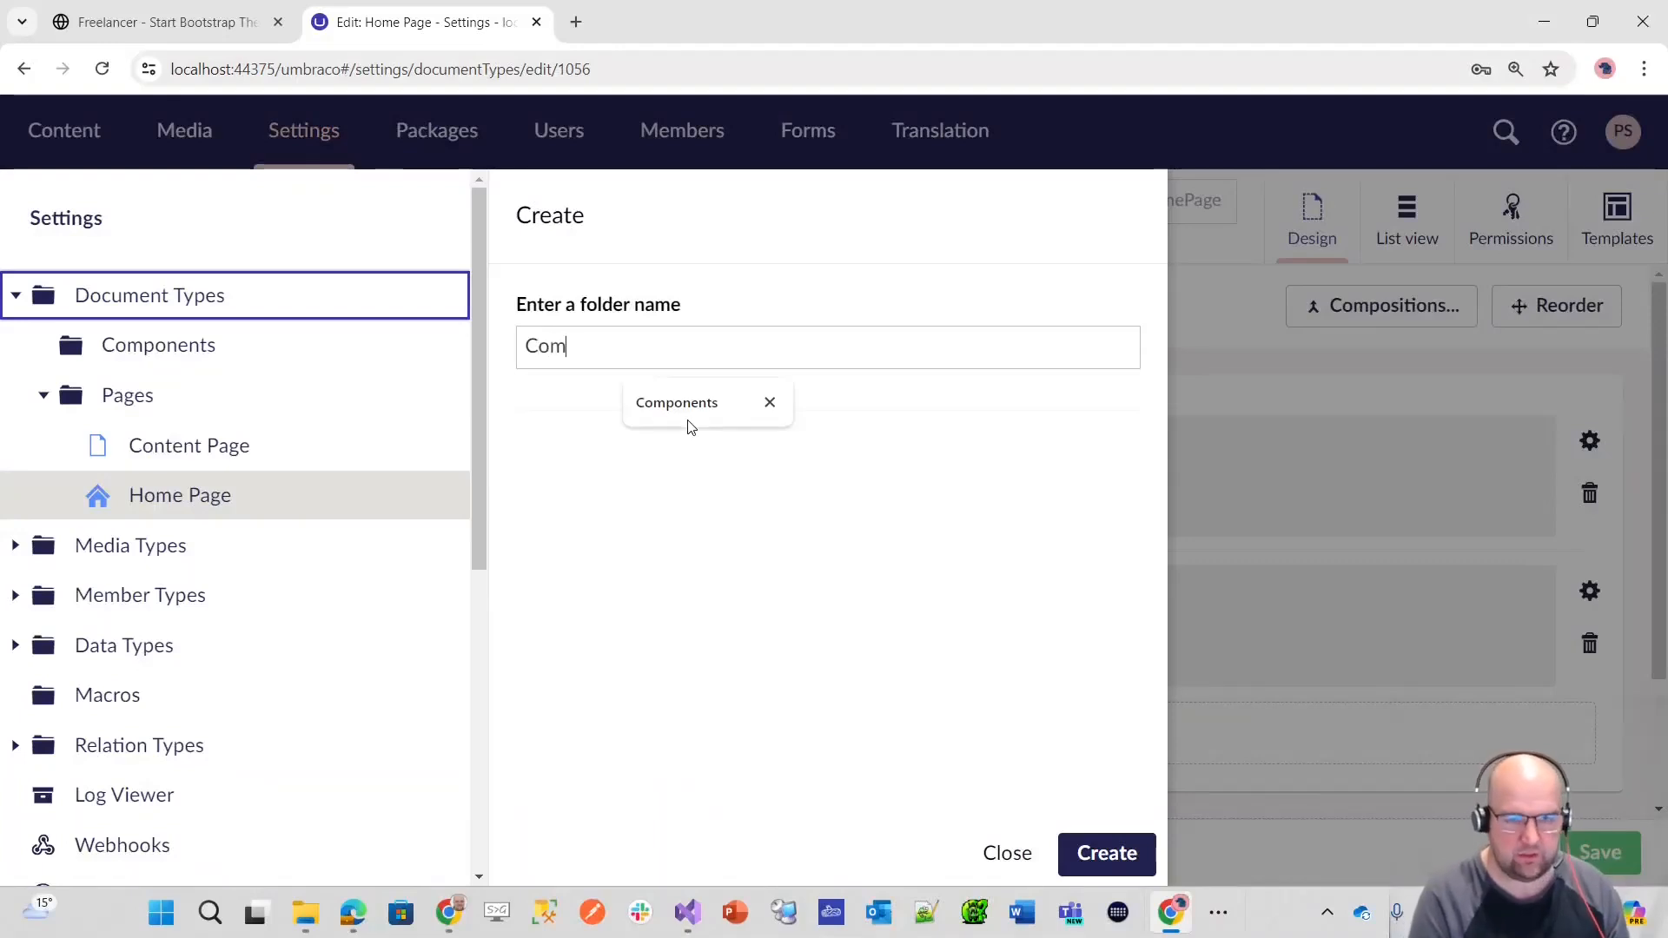
type("positions")
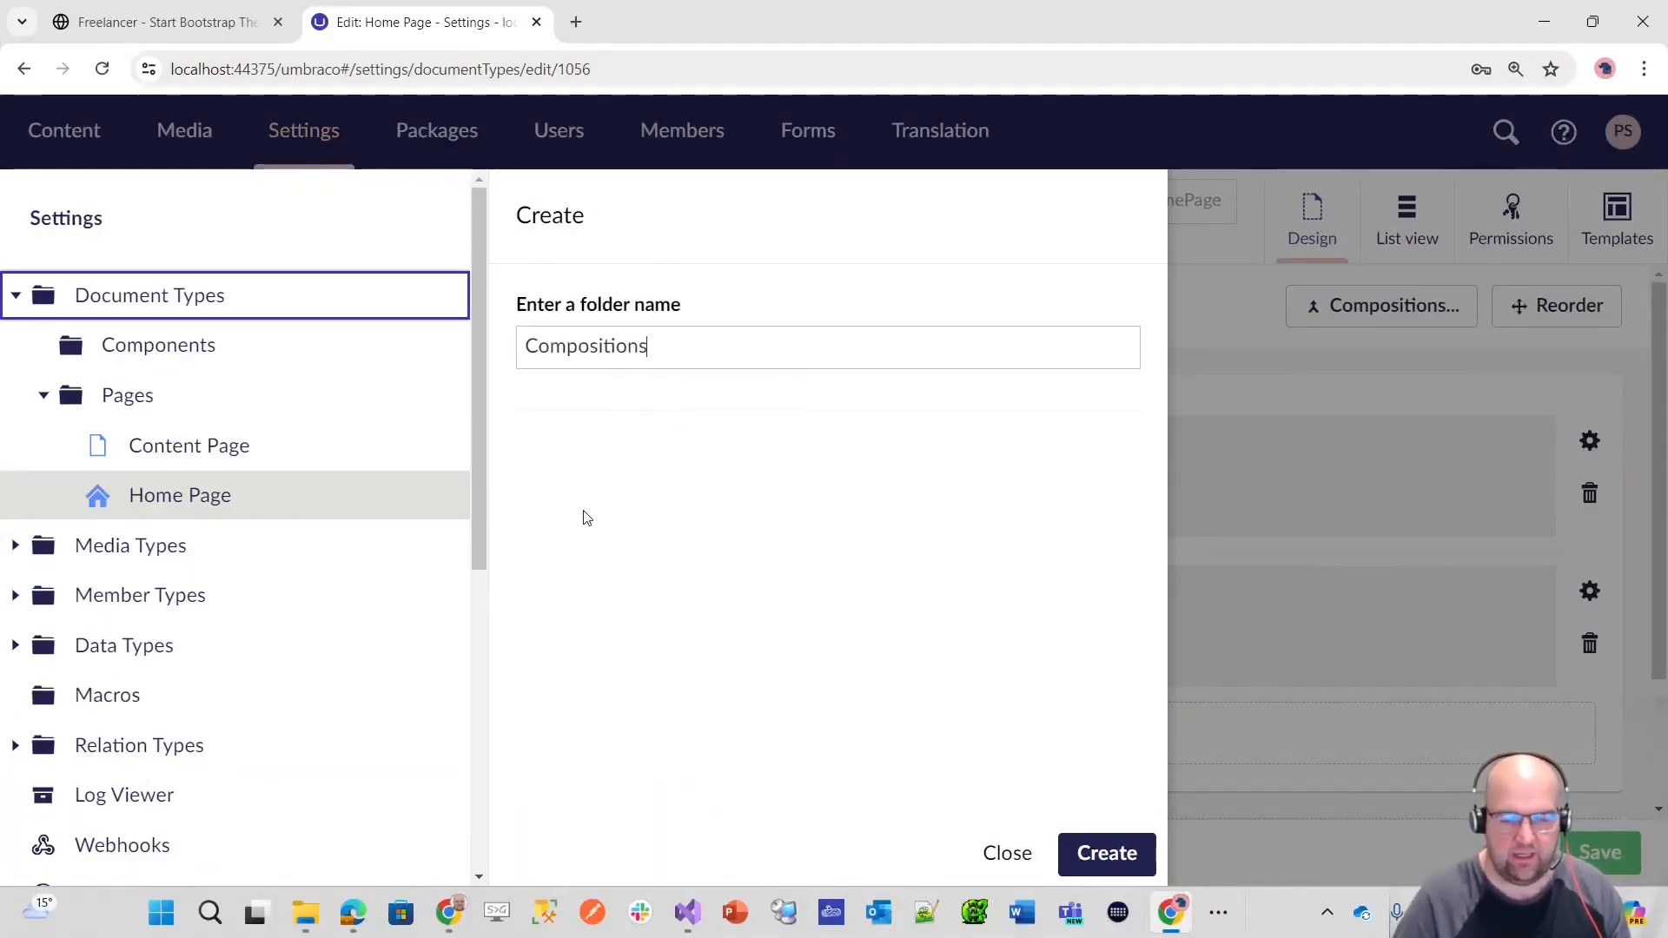
left_click(1121, 863)
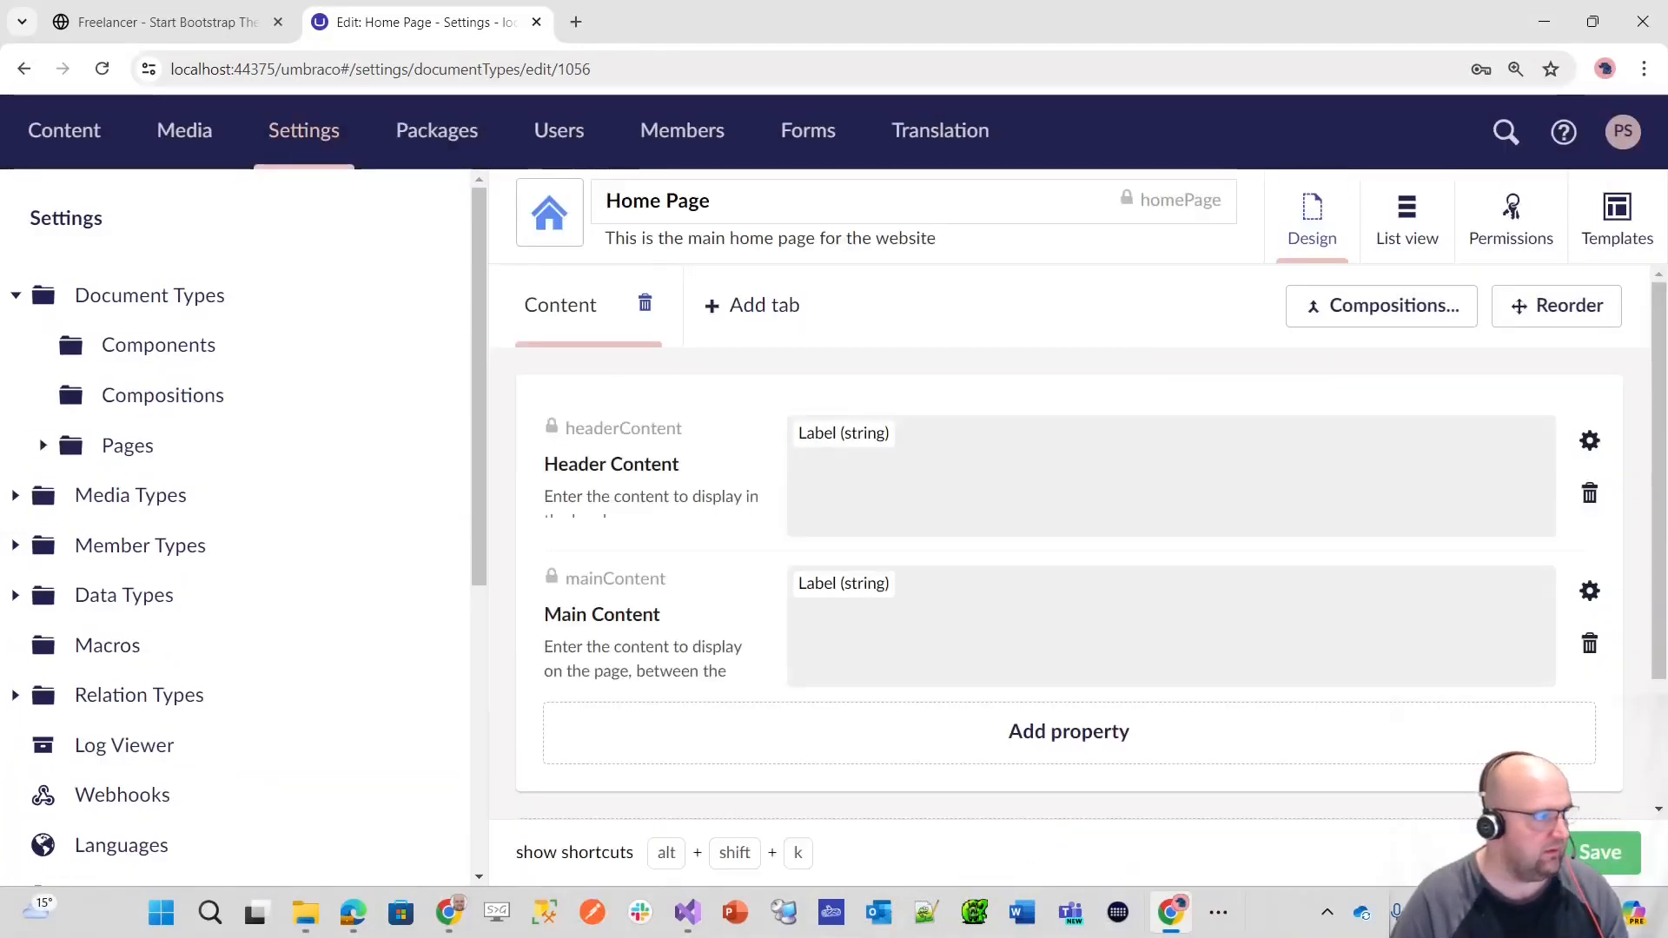
Step: Delete the Content tab with its properties from the Home Page document type and save it
key("alt+Tab")
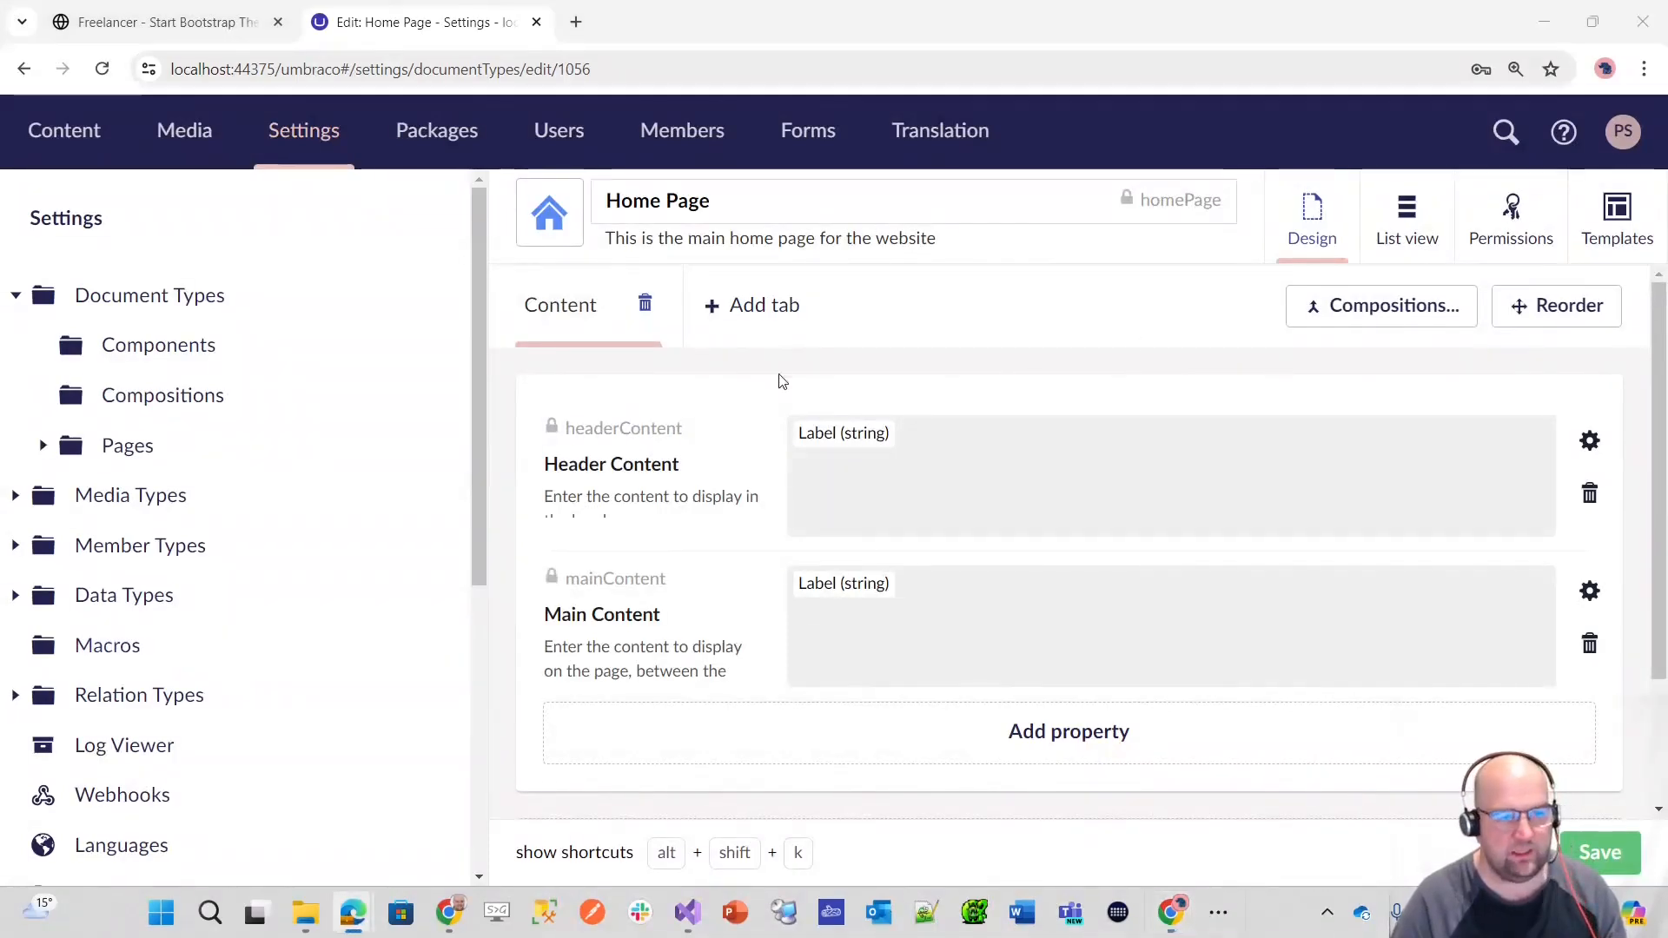
left_click(42, 446)
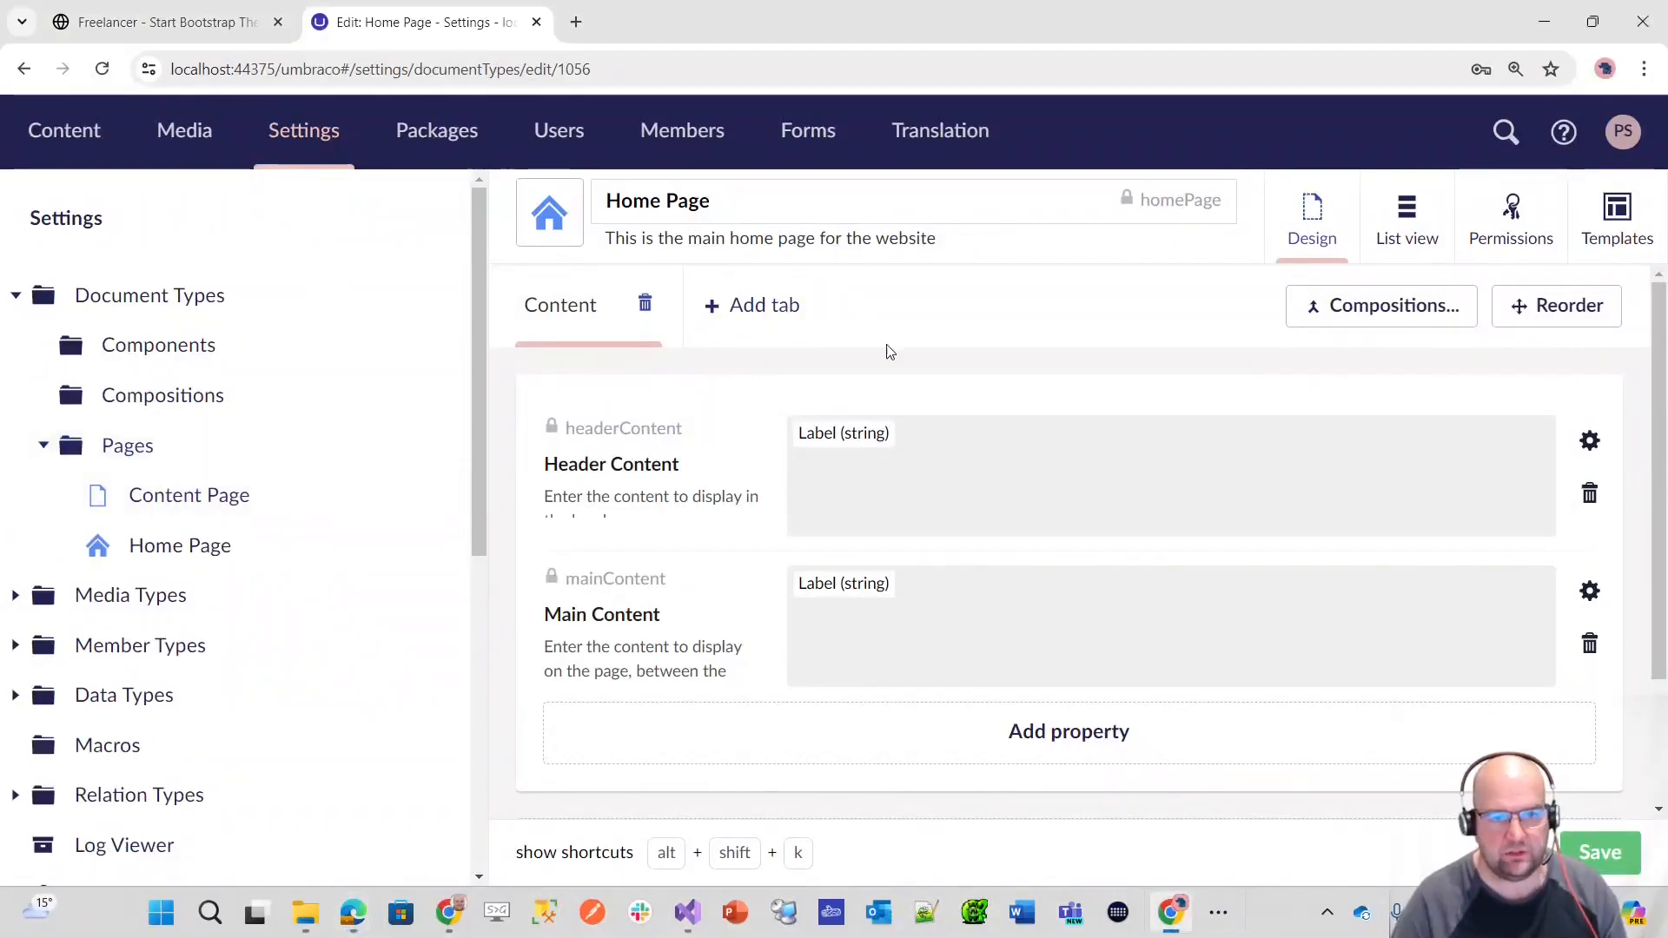
left_click(644, 303)
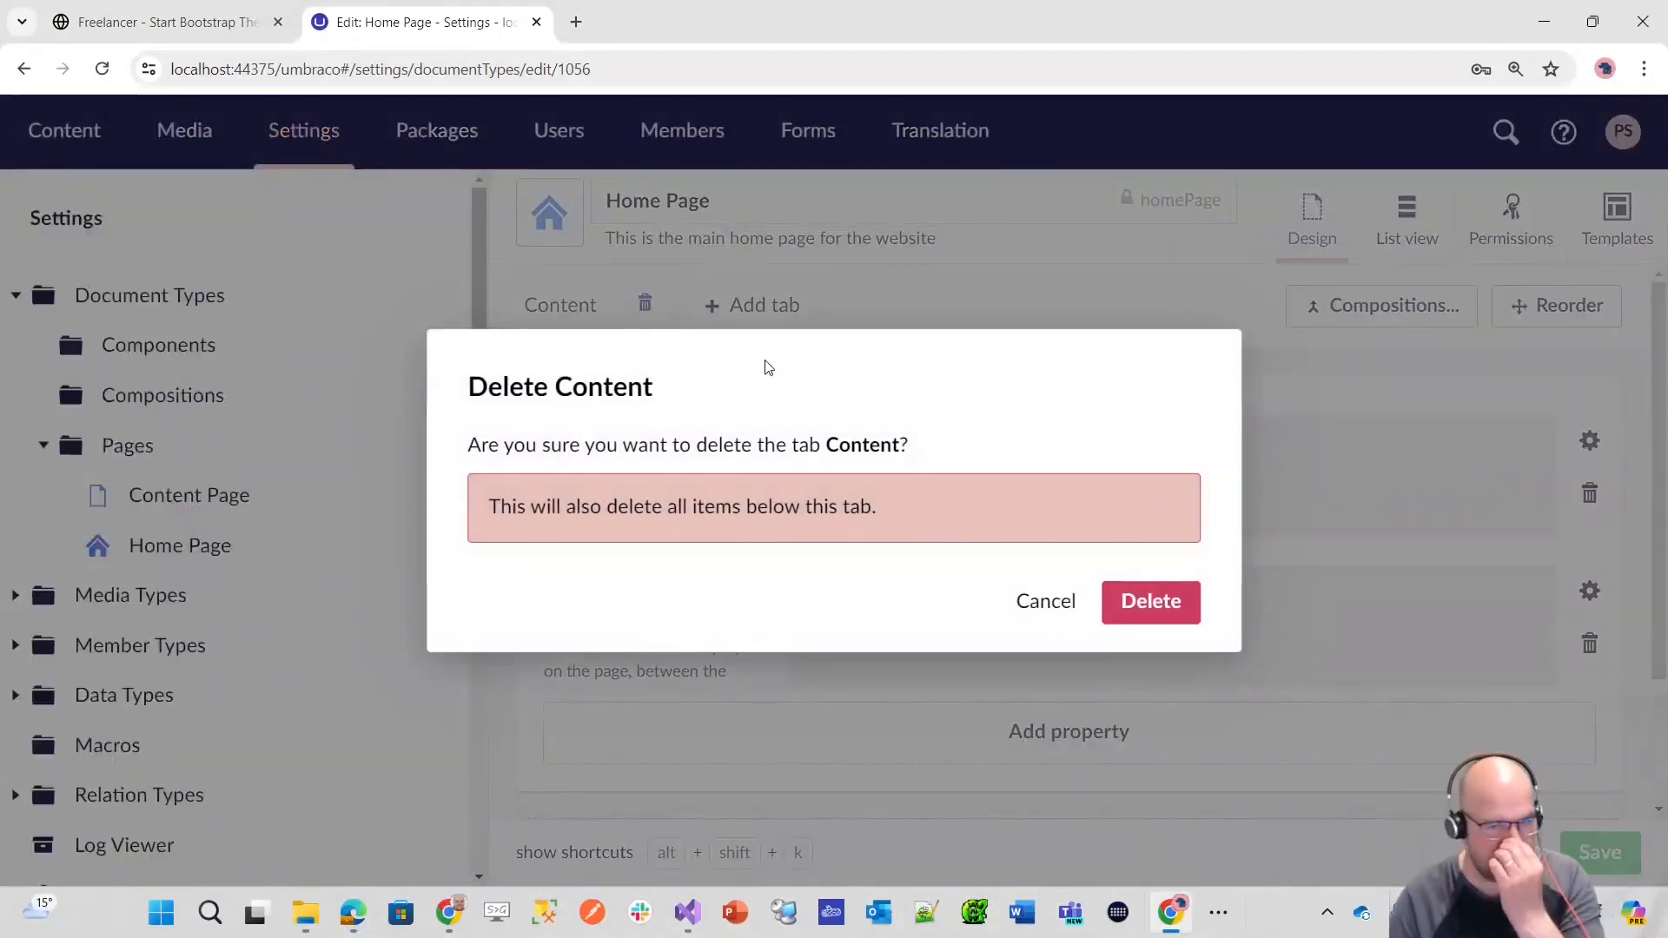
left_click(1153, 602)
left_click(1616, 868)
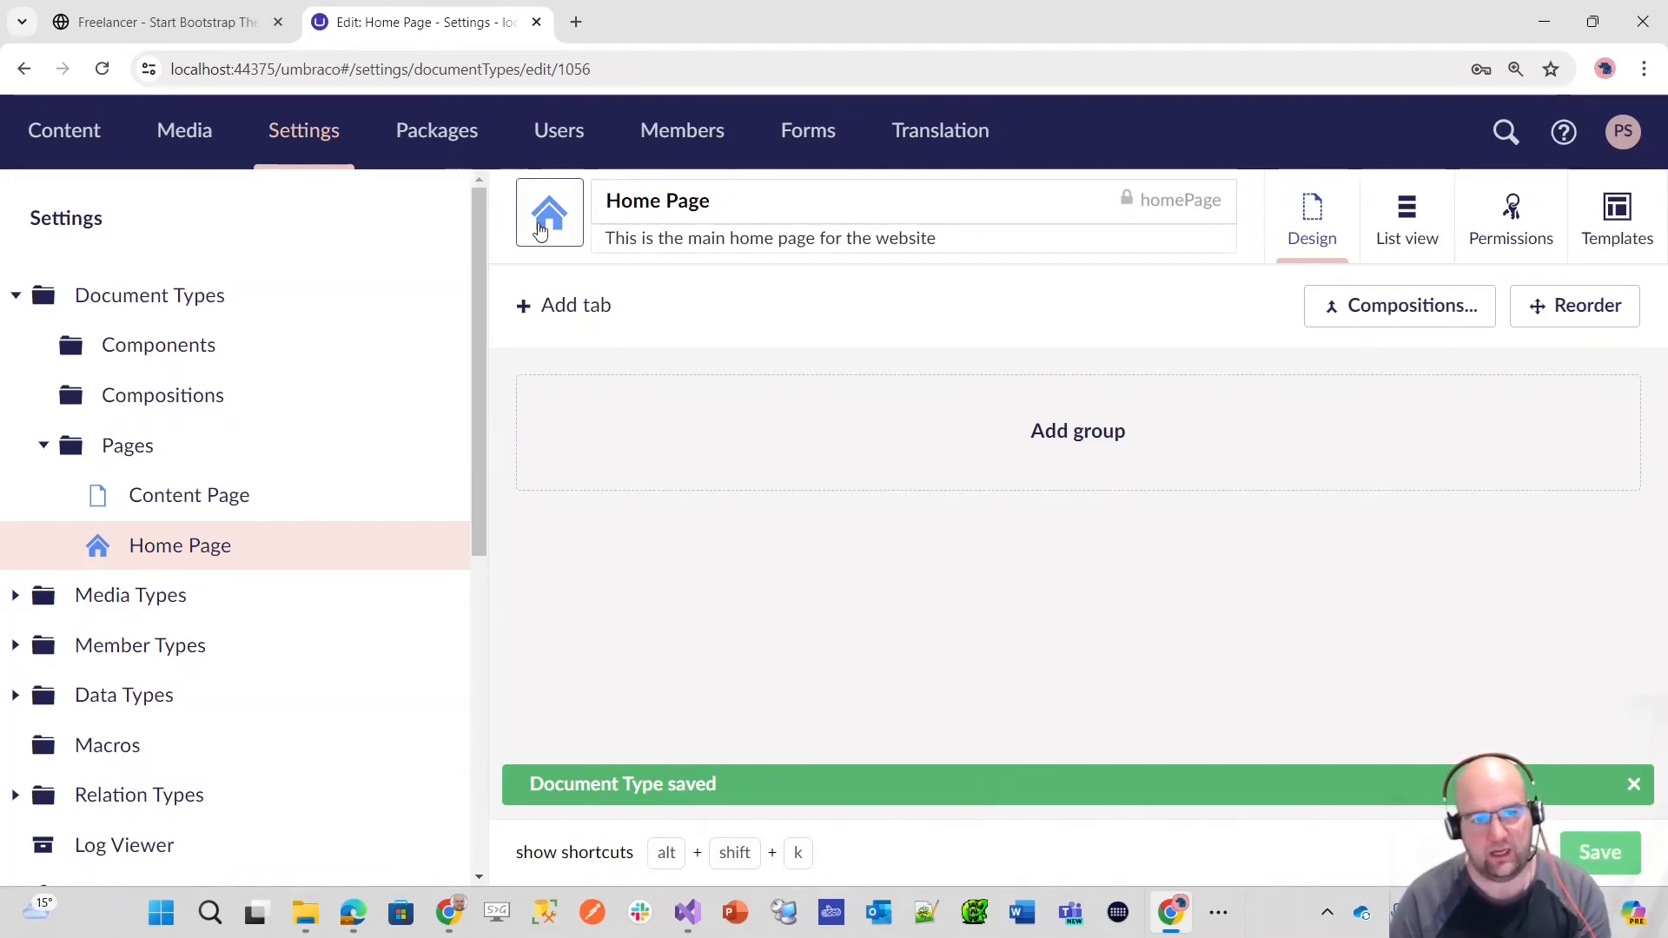
Step: Describe the Content Page type as "This is the main page type for this website. You will build your content using the block grid" and save it
left_click(226, 497)
left_click(696, 238)
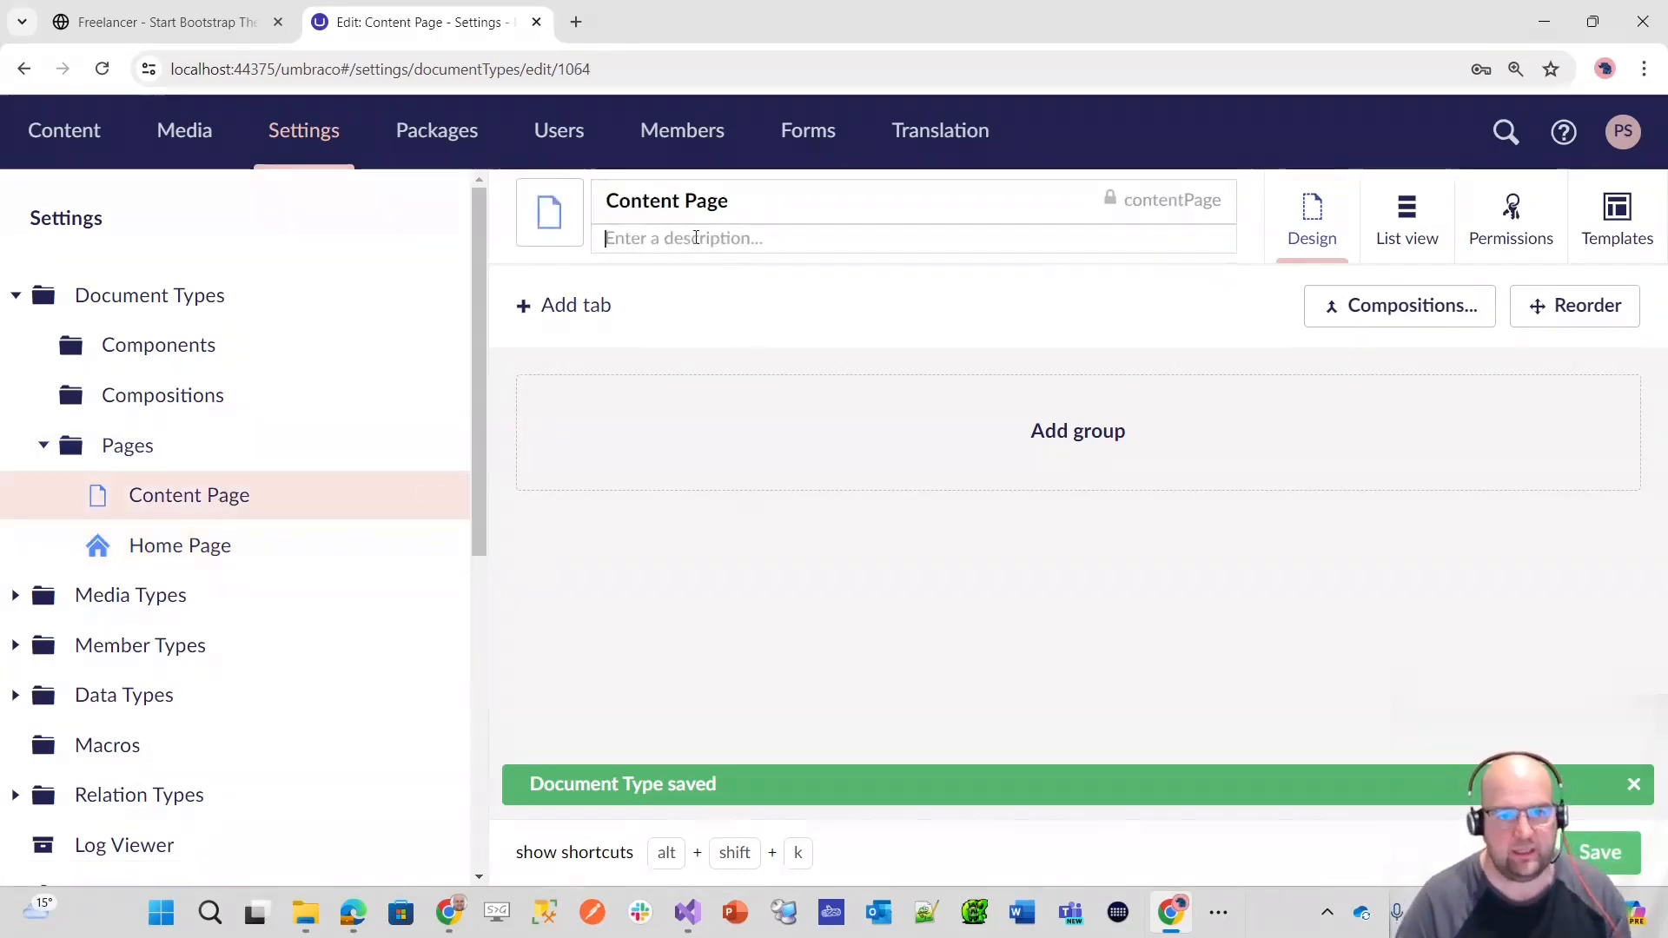
type("T")
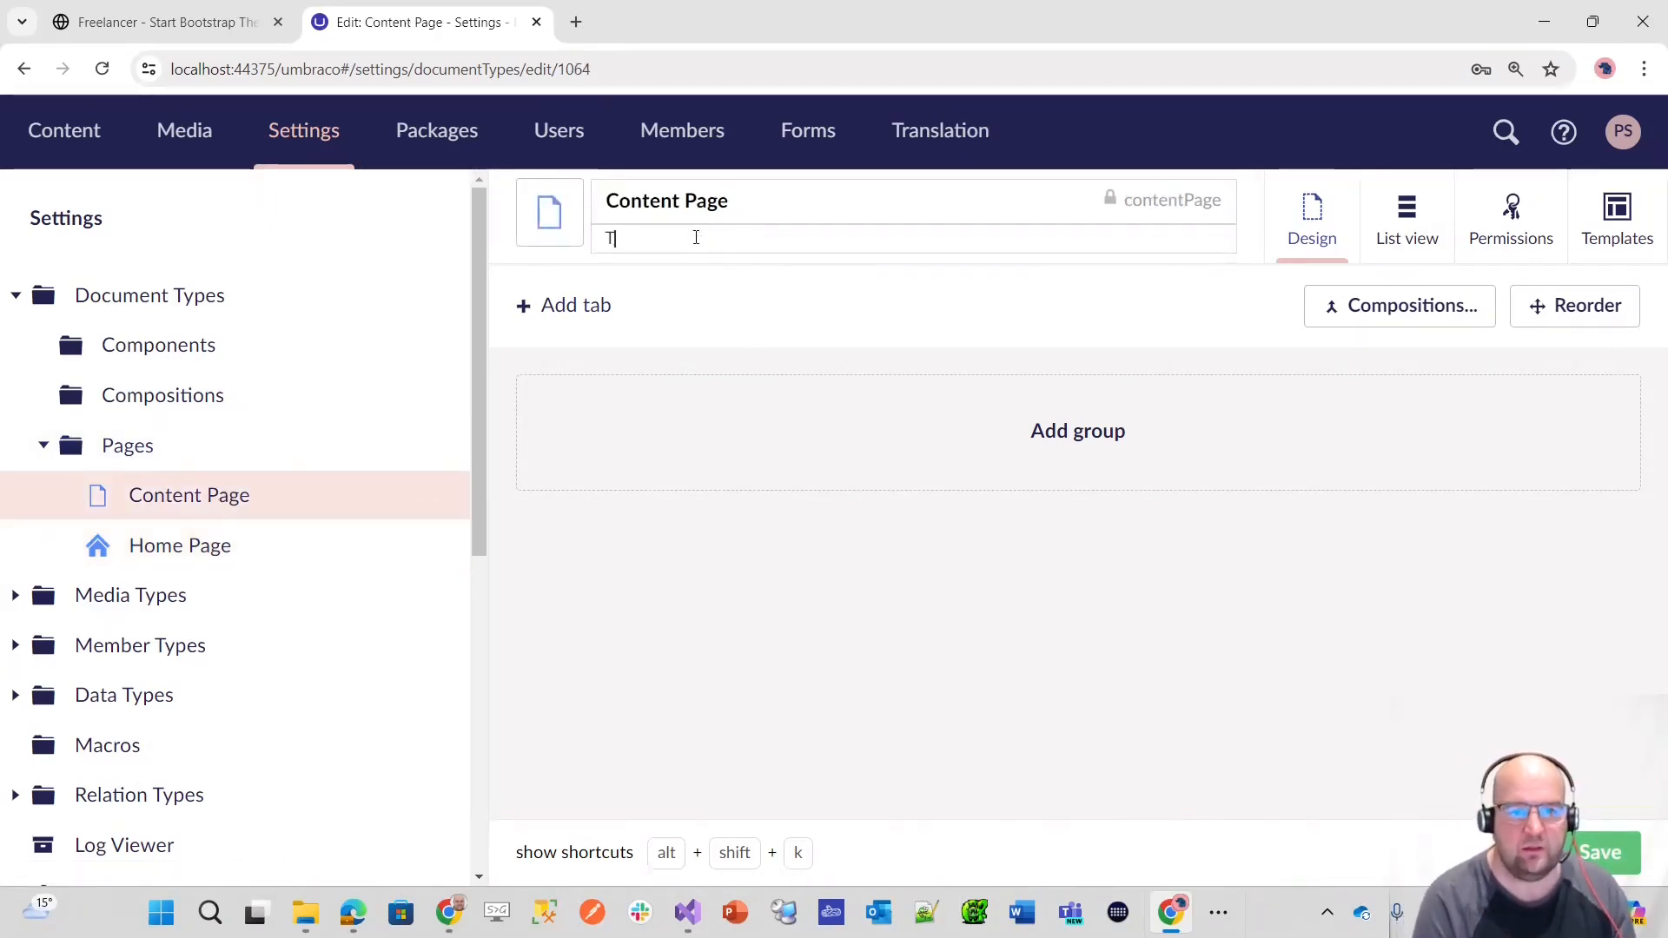
type("his is the m")
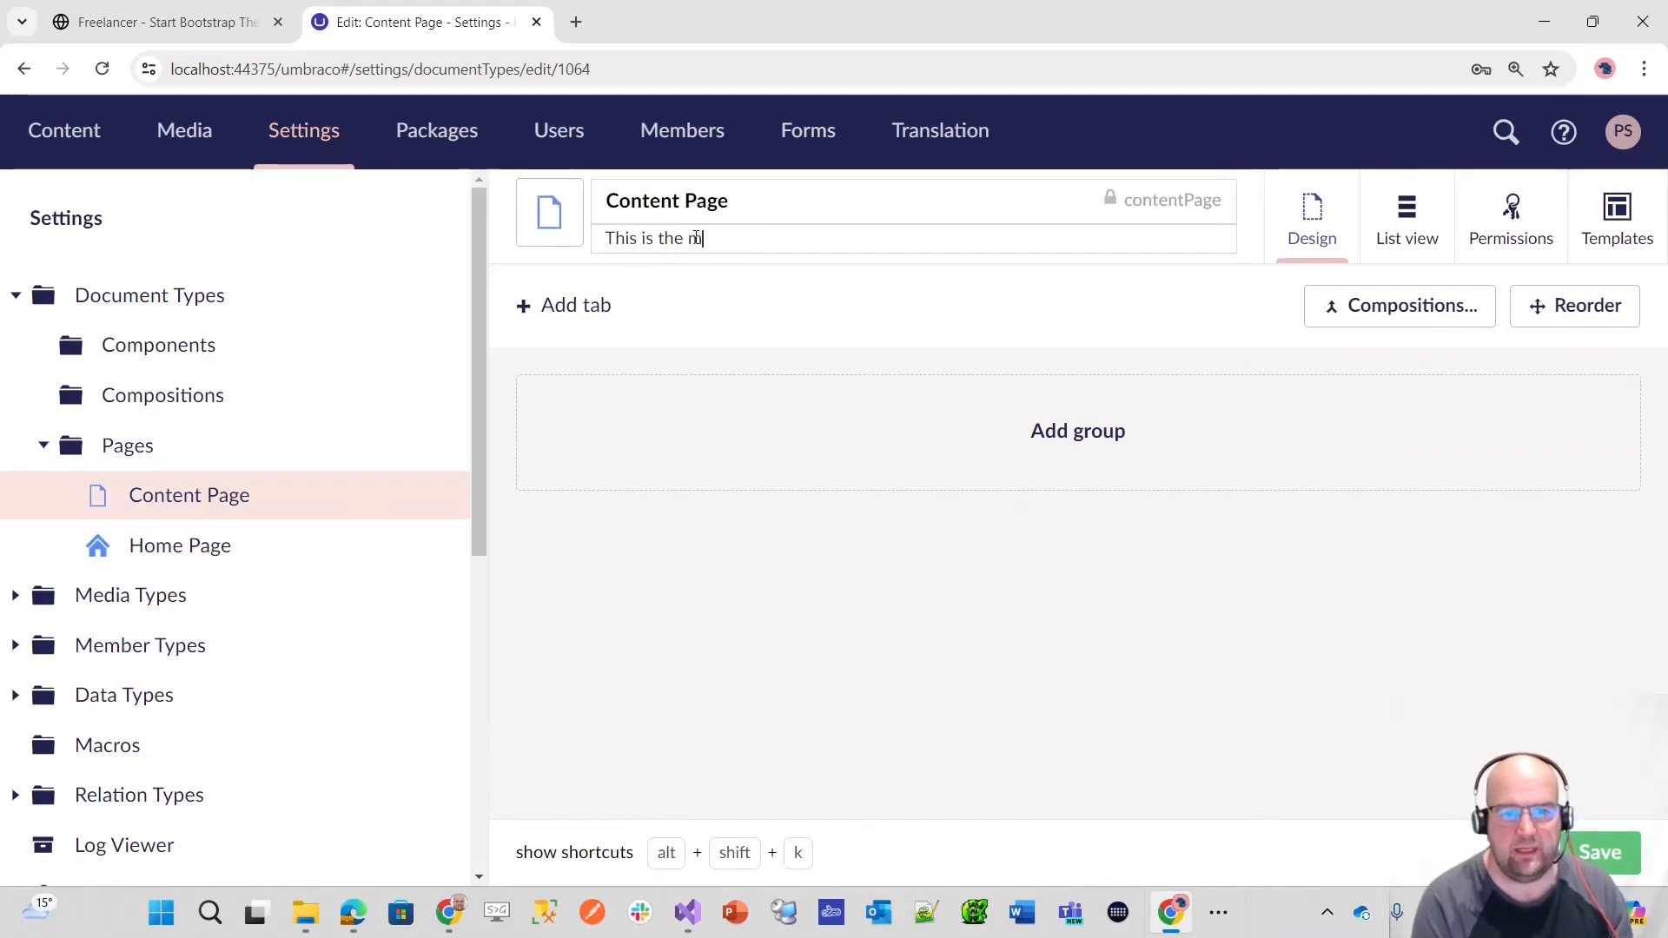
type("ain page type for this wb")
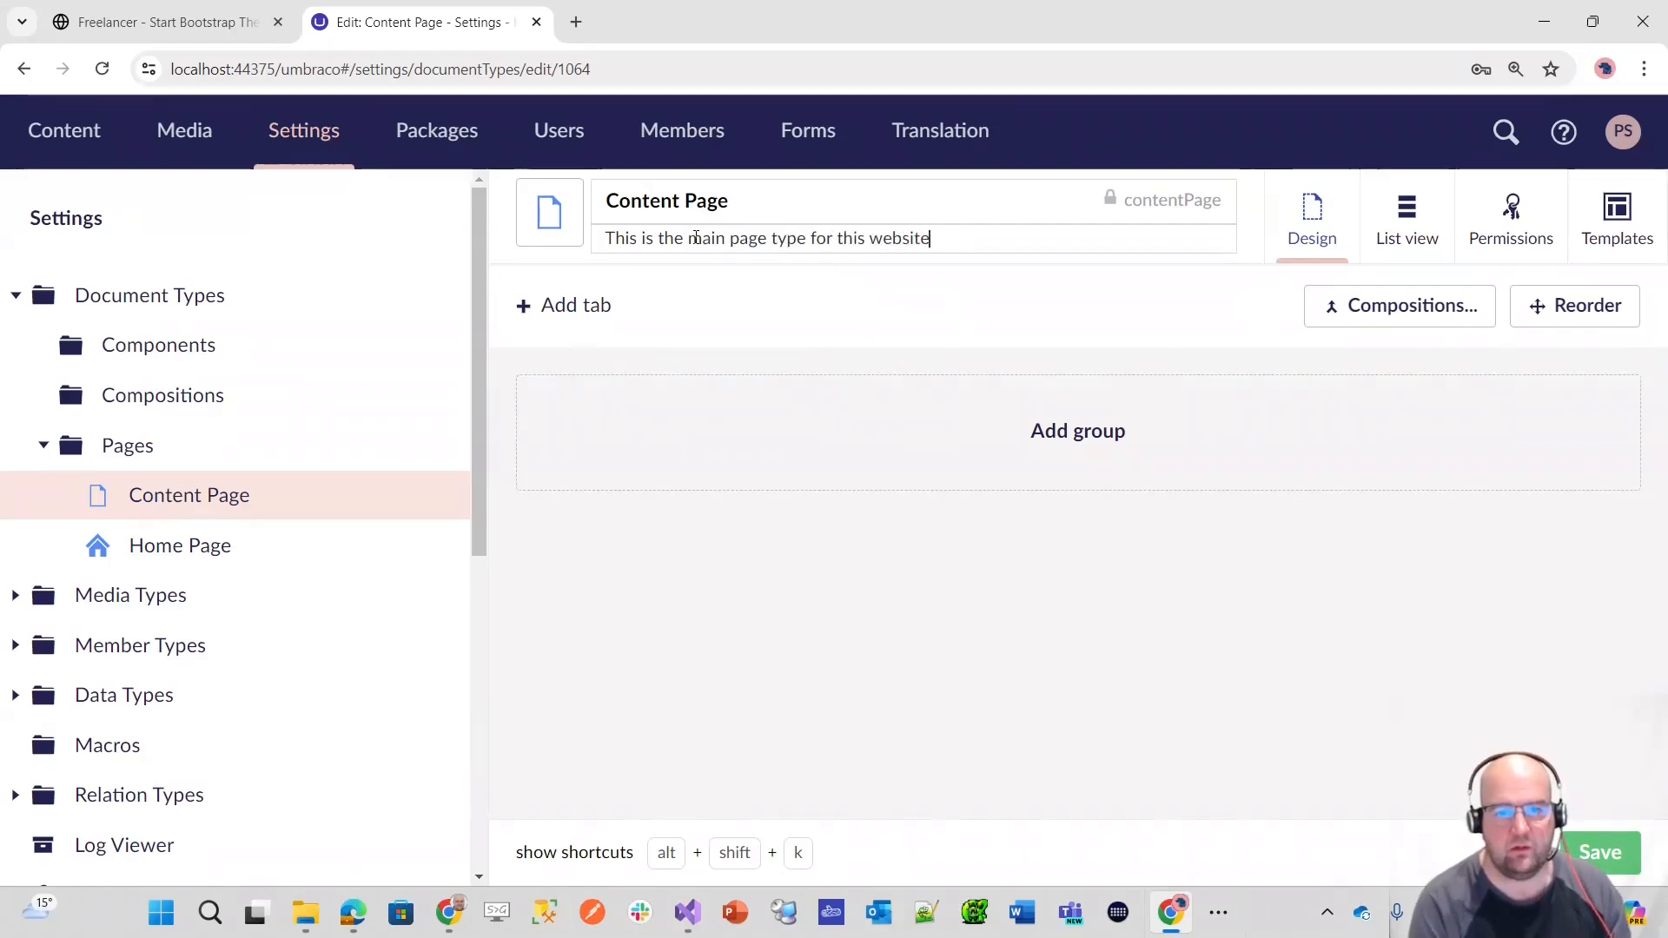
type(".")
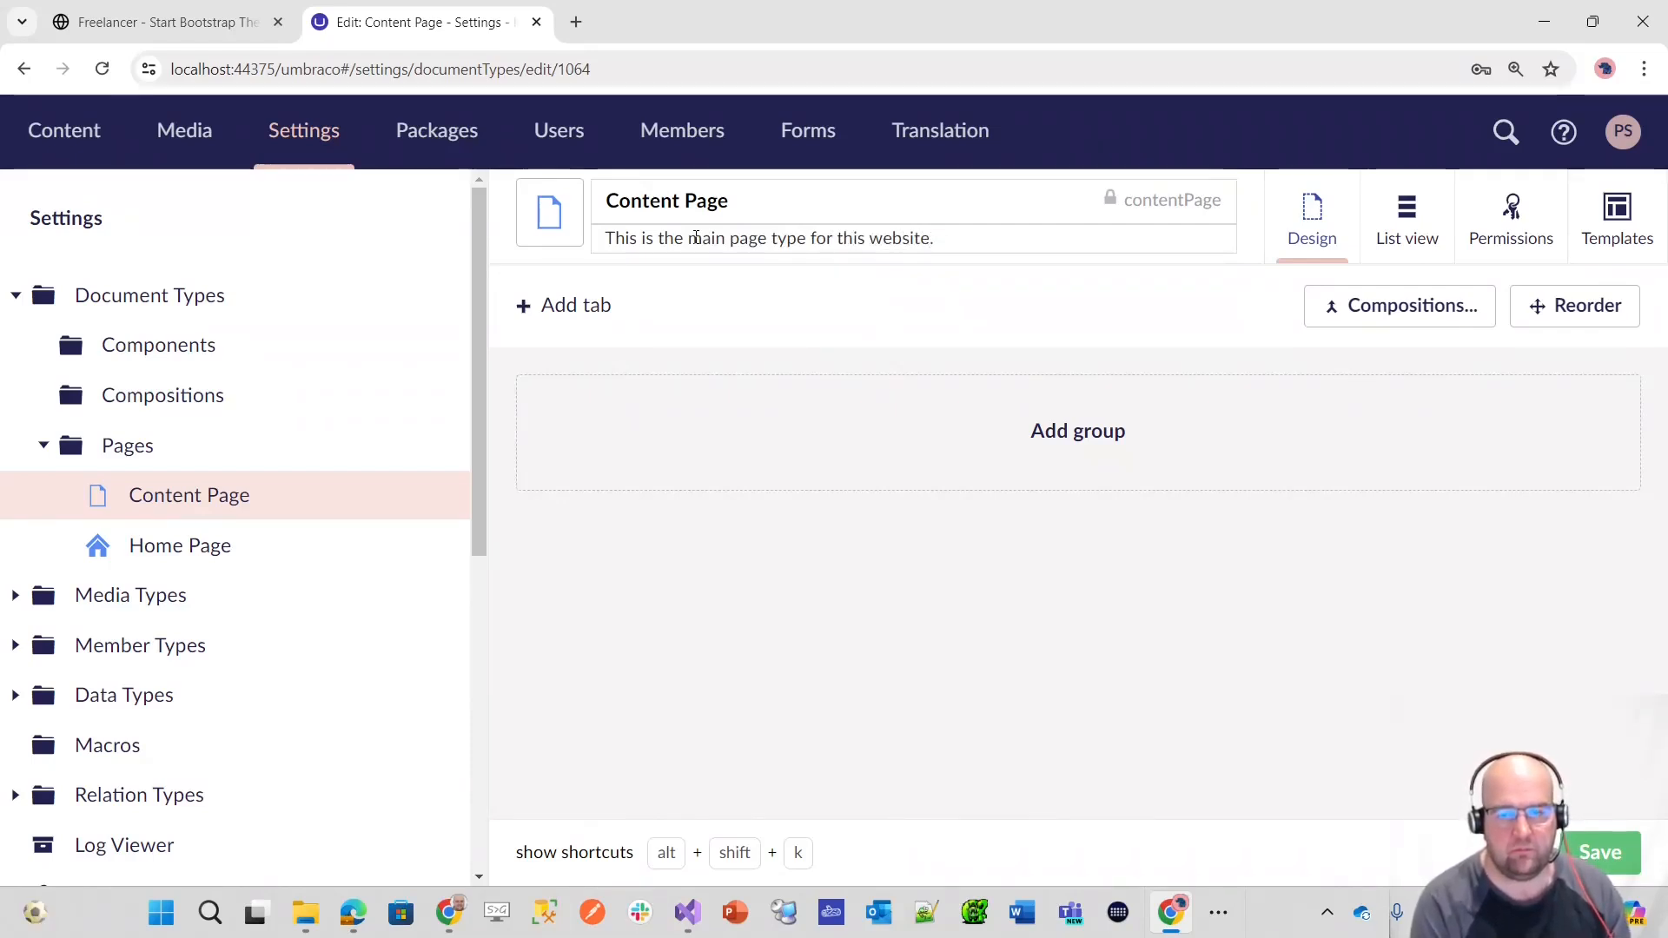
type(" You will build your co")
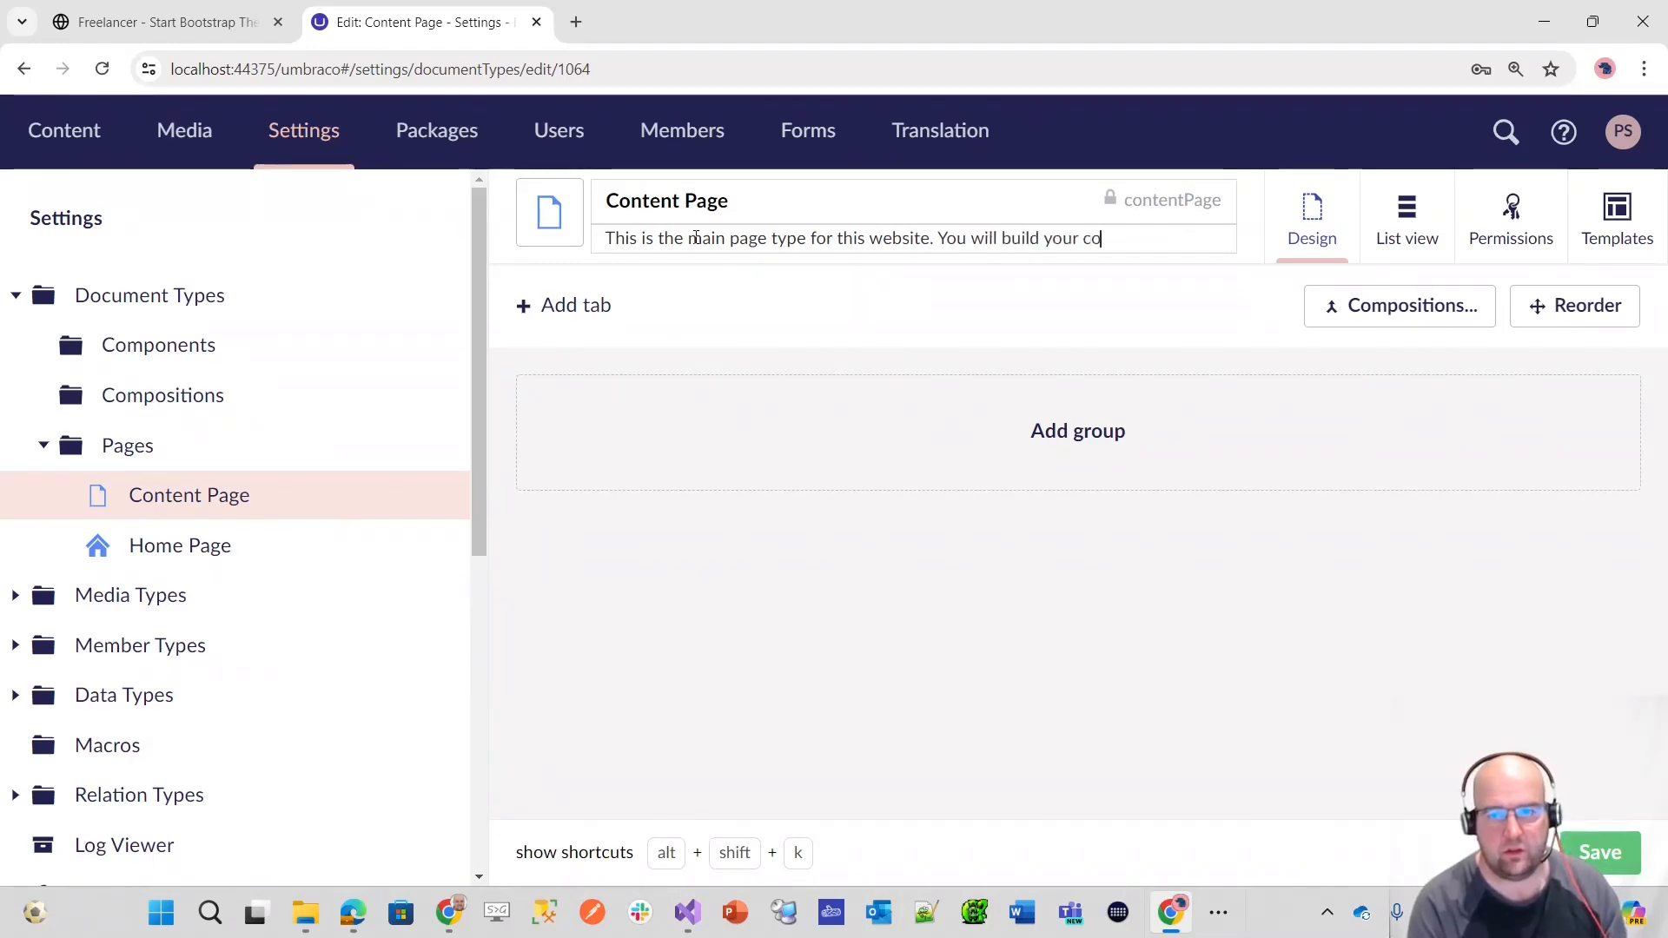
type("ntent using the")
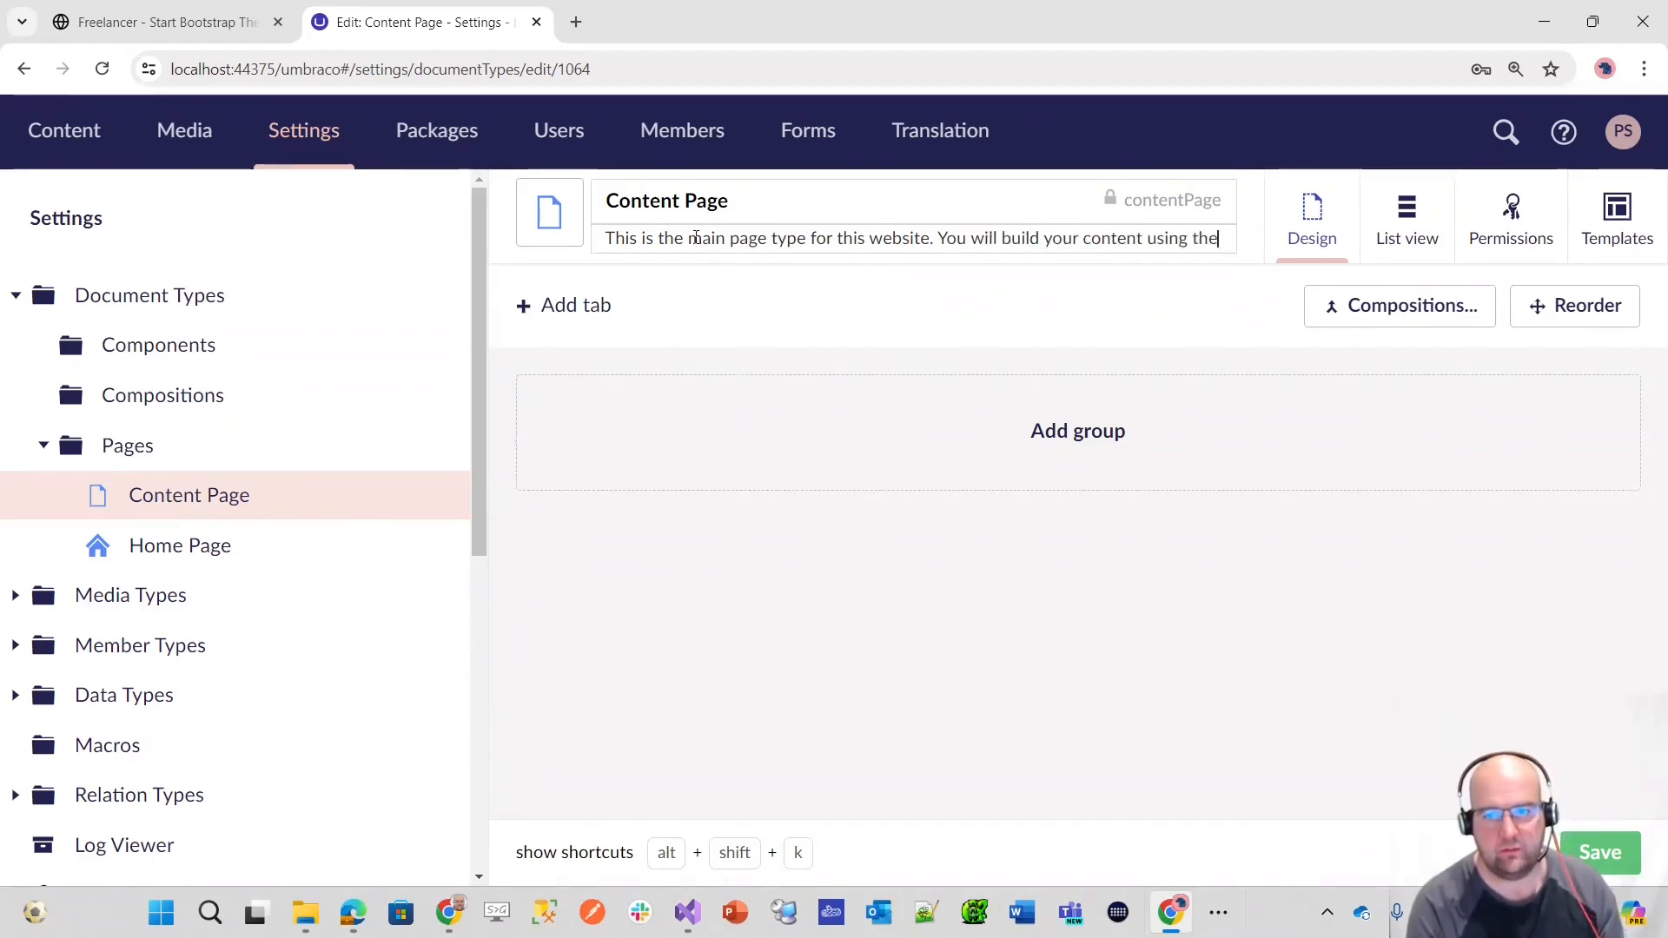
type(" block grid")
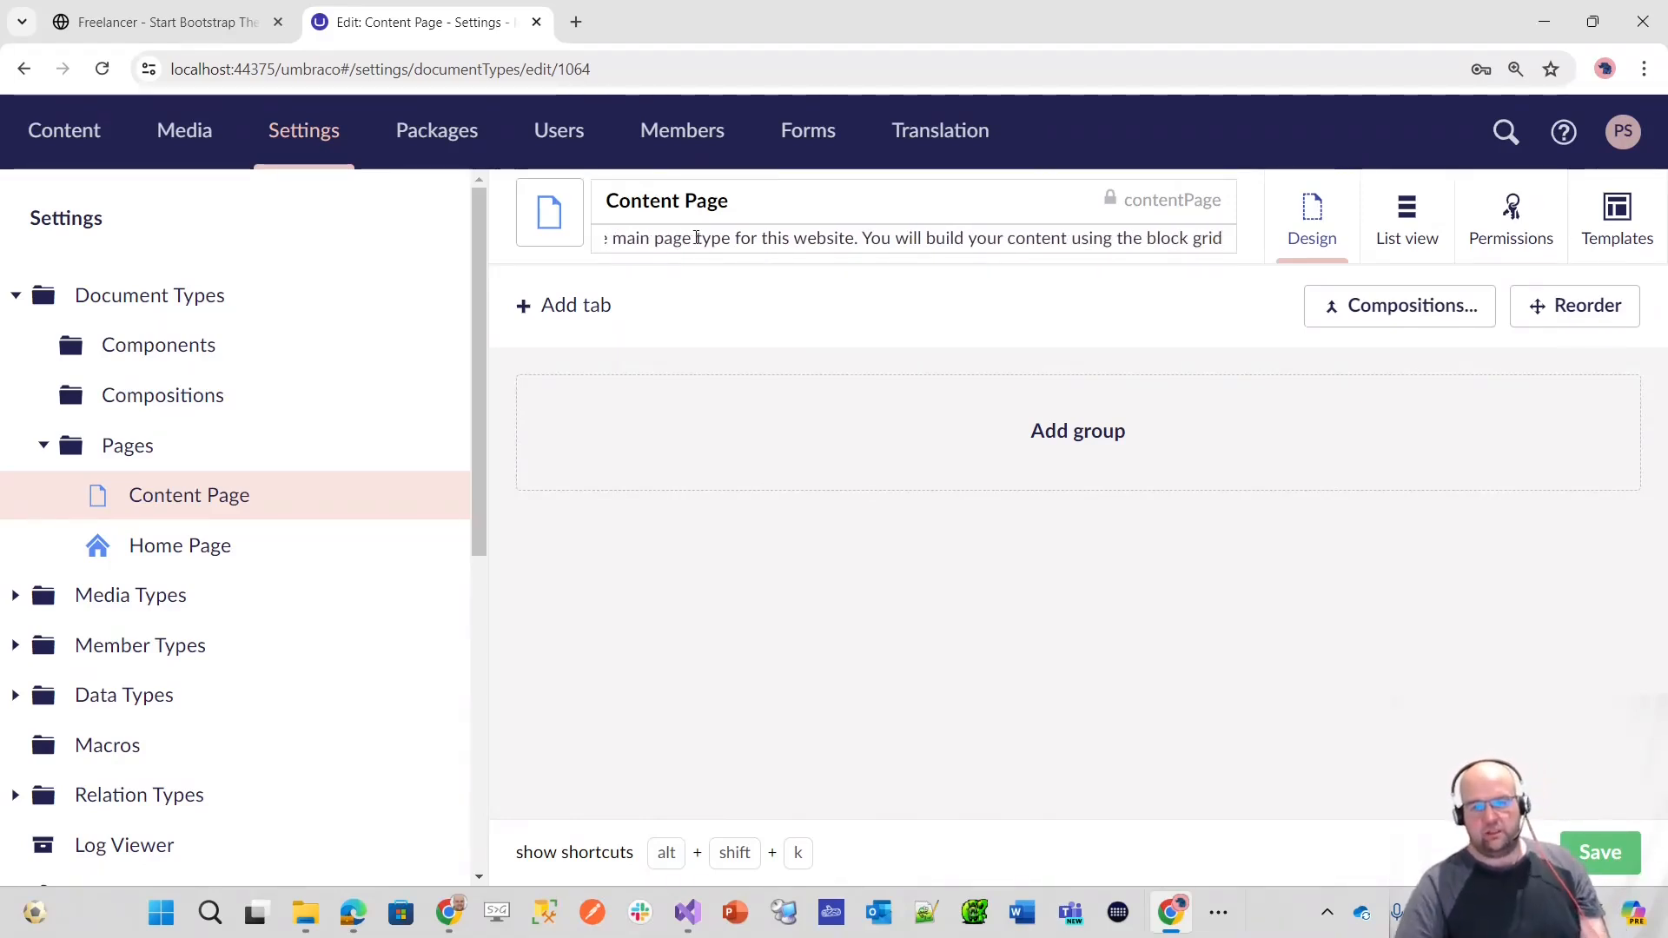
left_click(1611, 864)
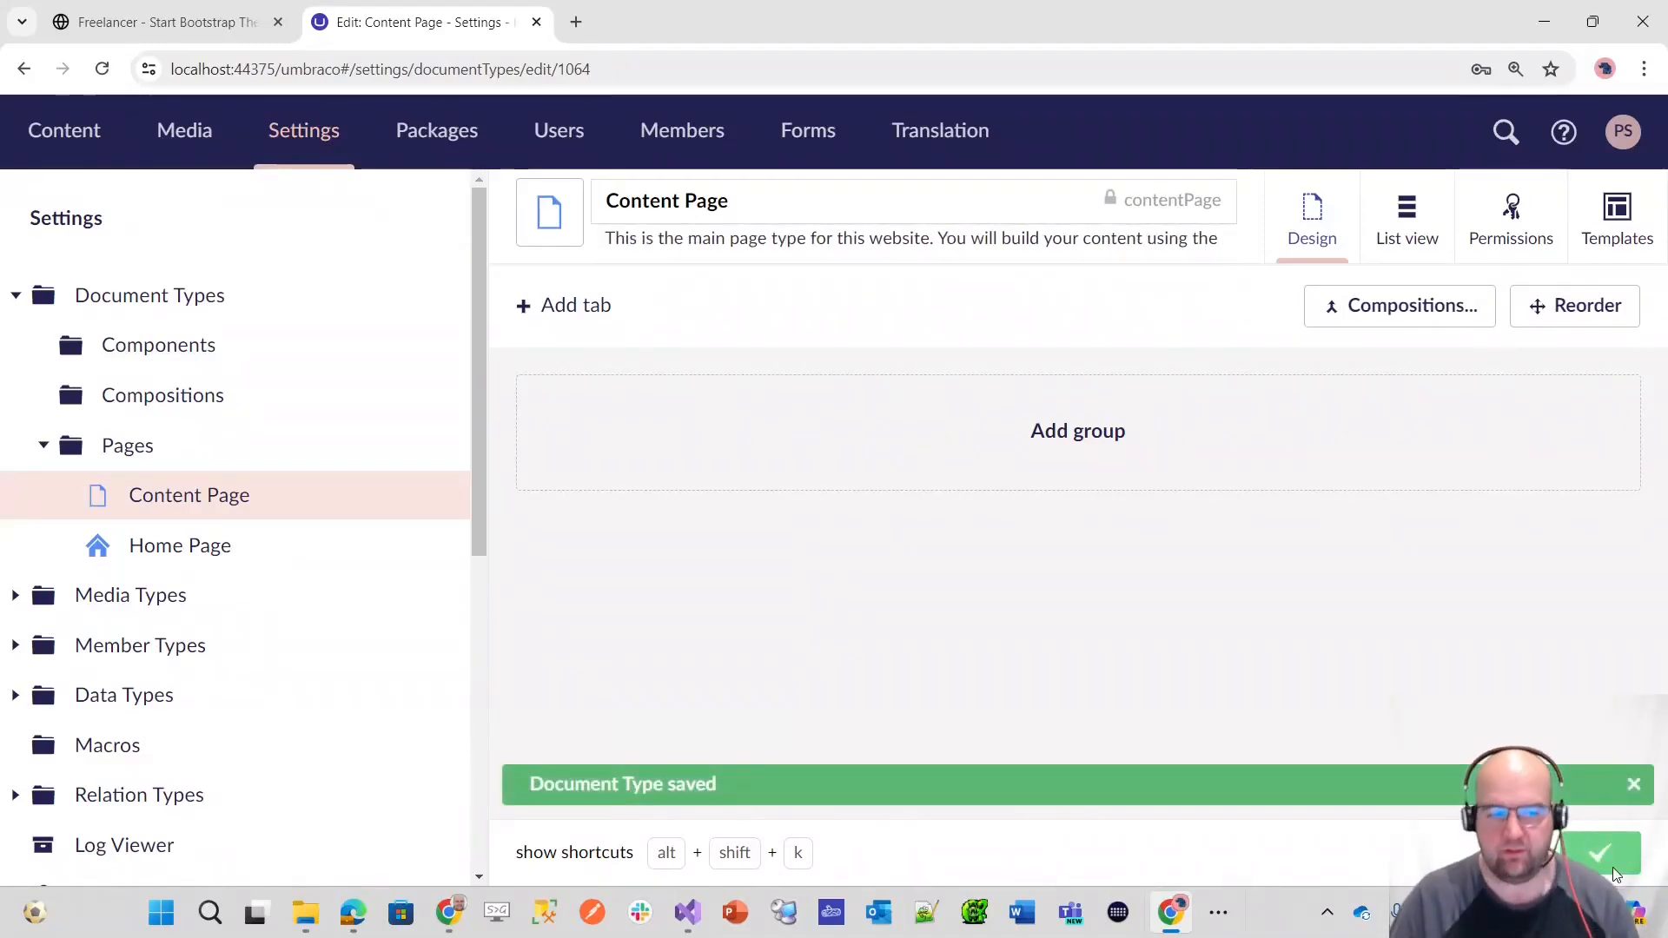
Step: Create a document type with template named "Search Page" in the Pages folder
mouse_move(431, 288)
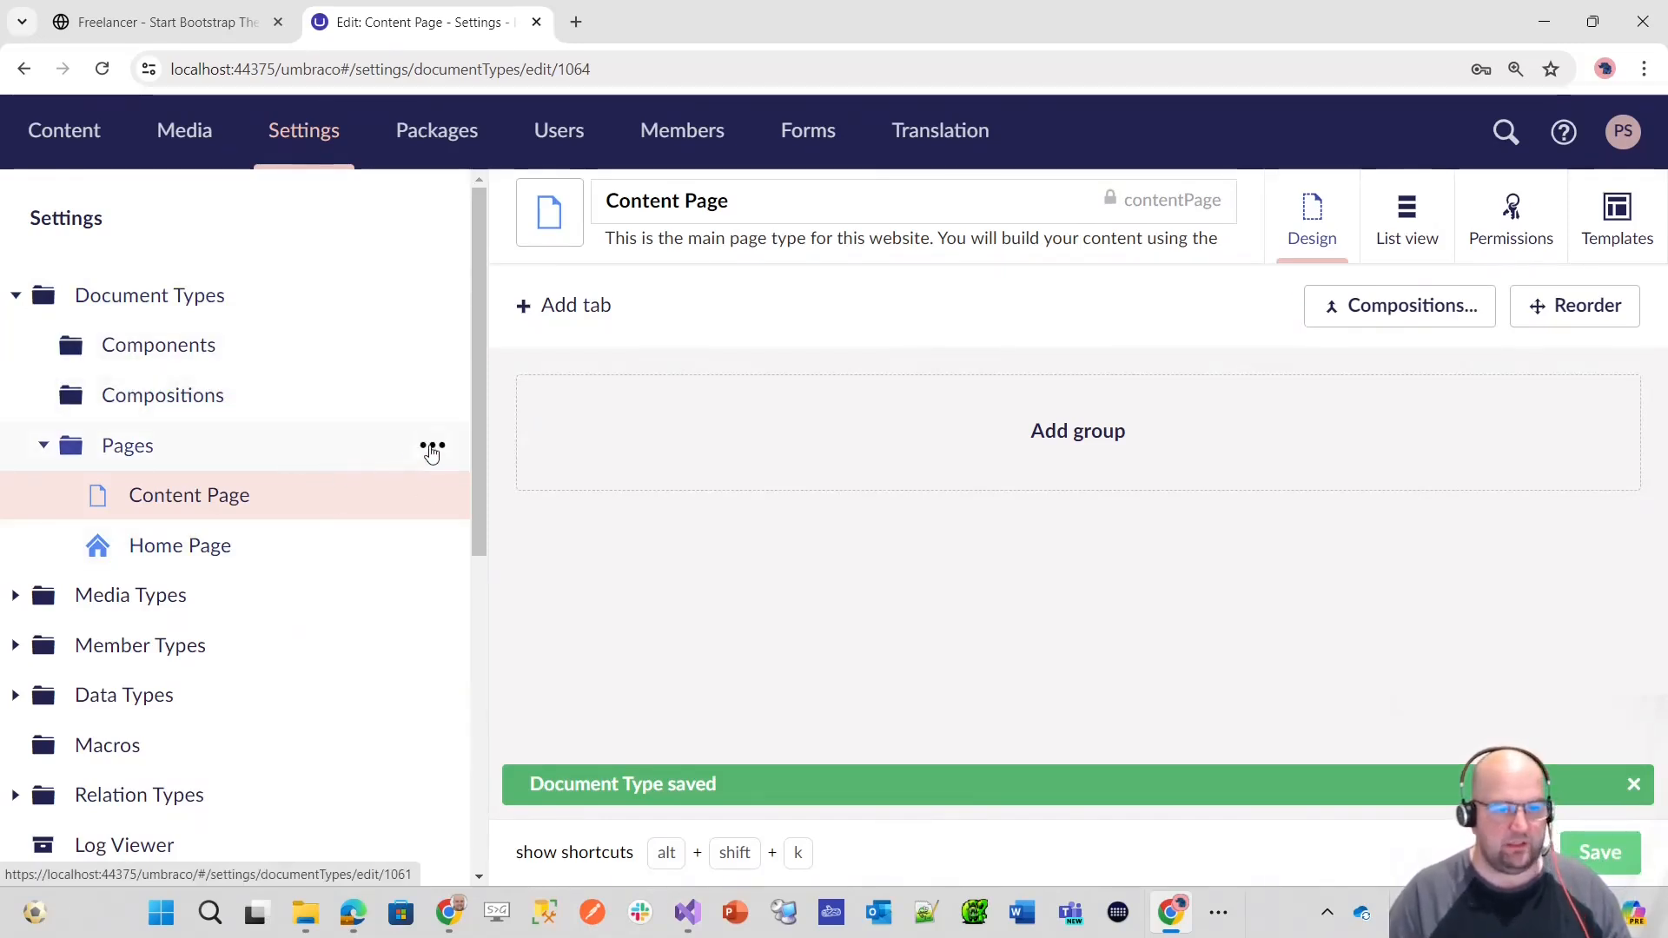
left_click(432, 449)
scroll(869, 556, "down", 1)
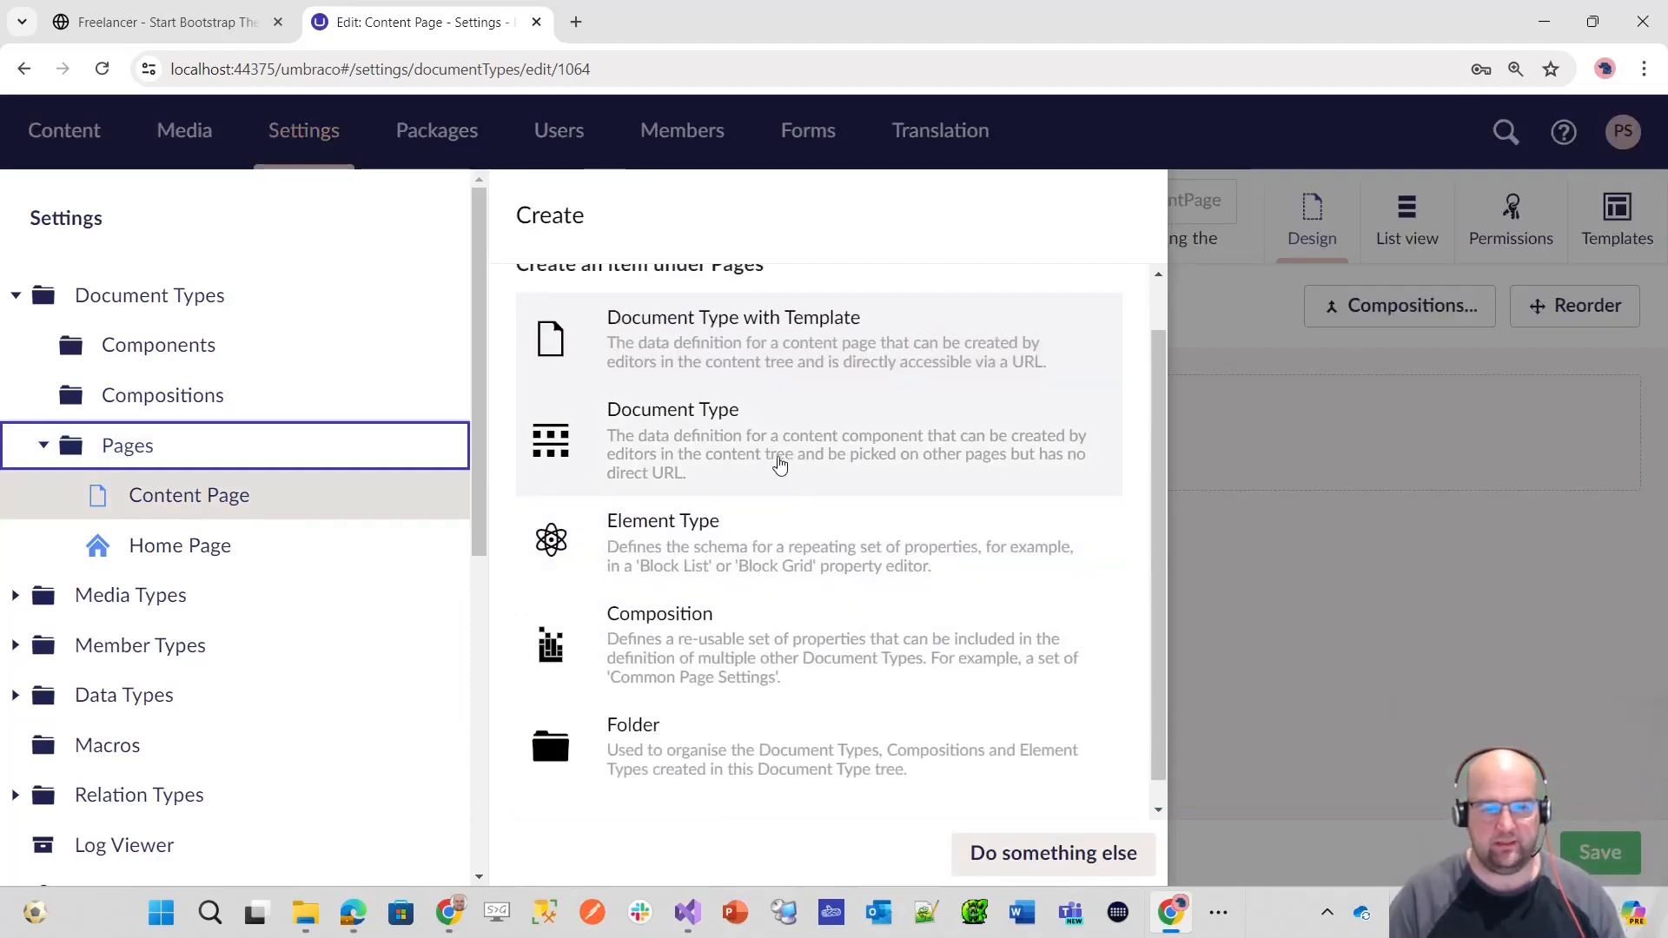
left_click(779, 339)
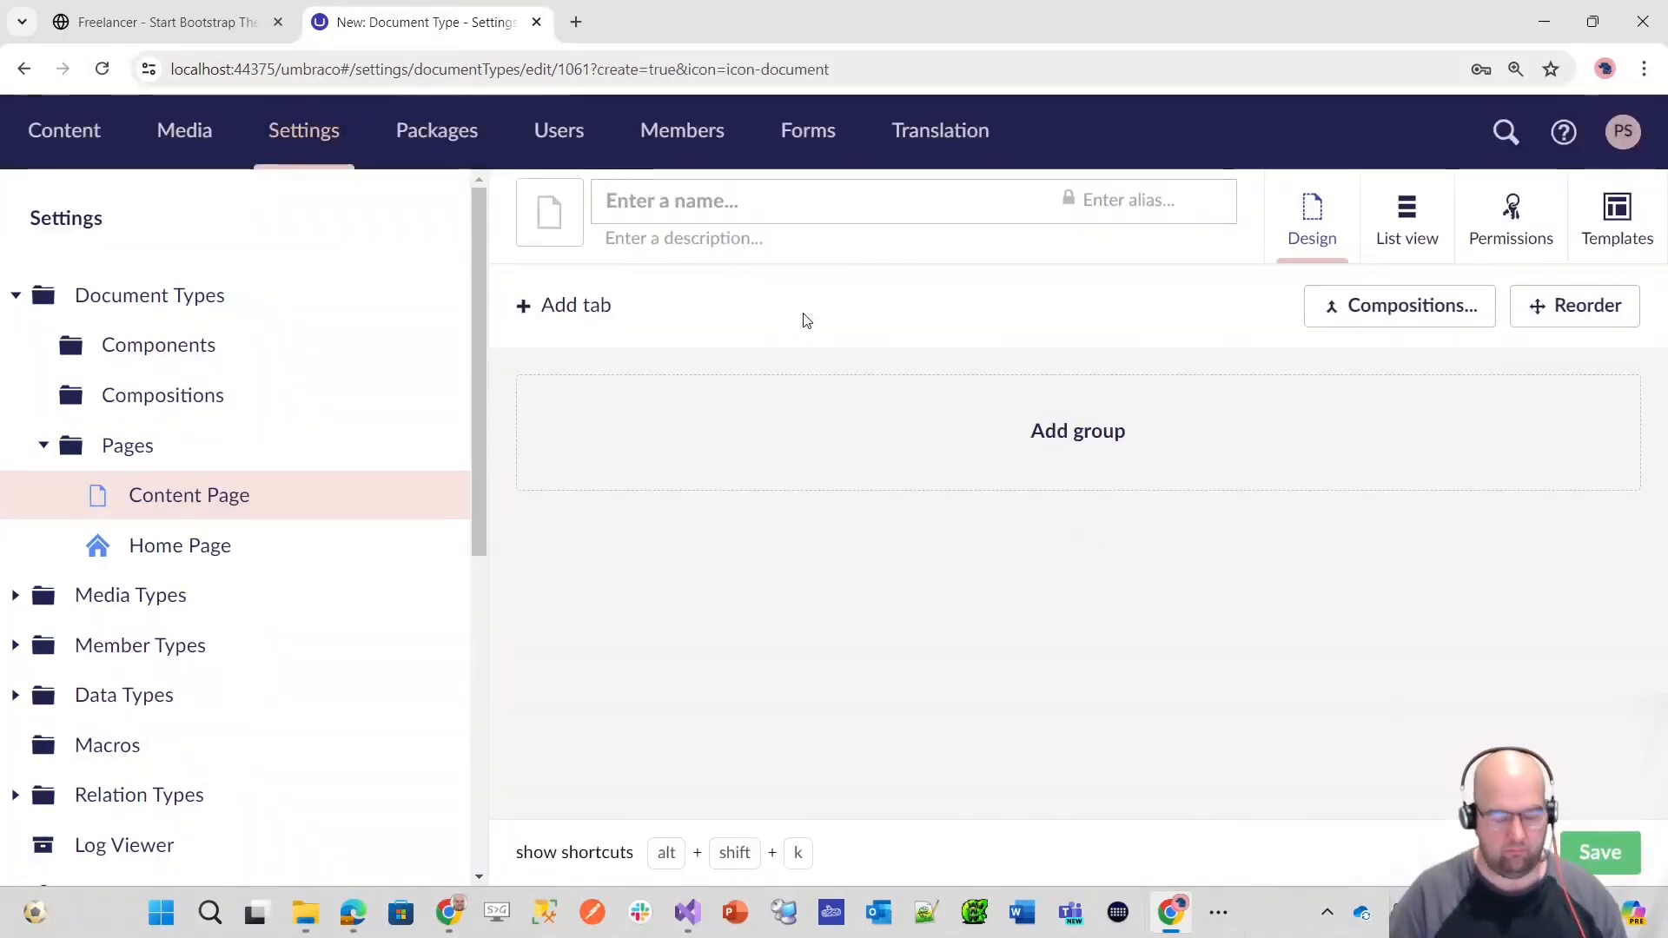
type("Search")
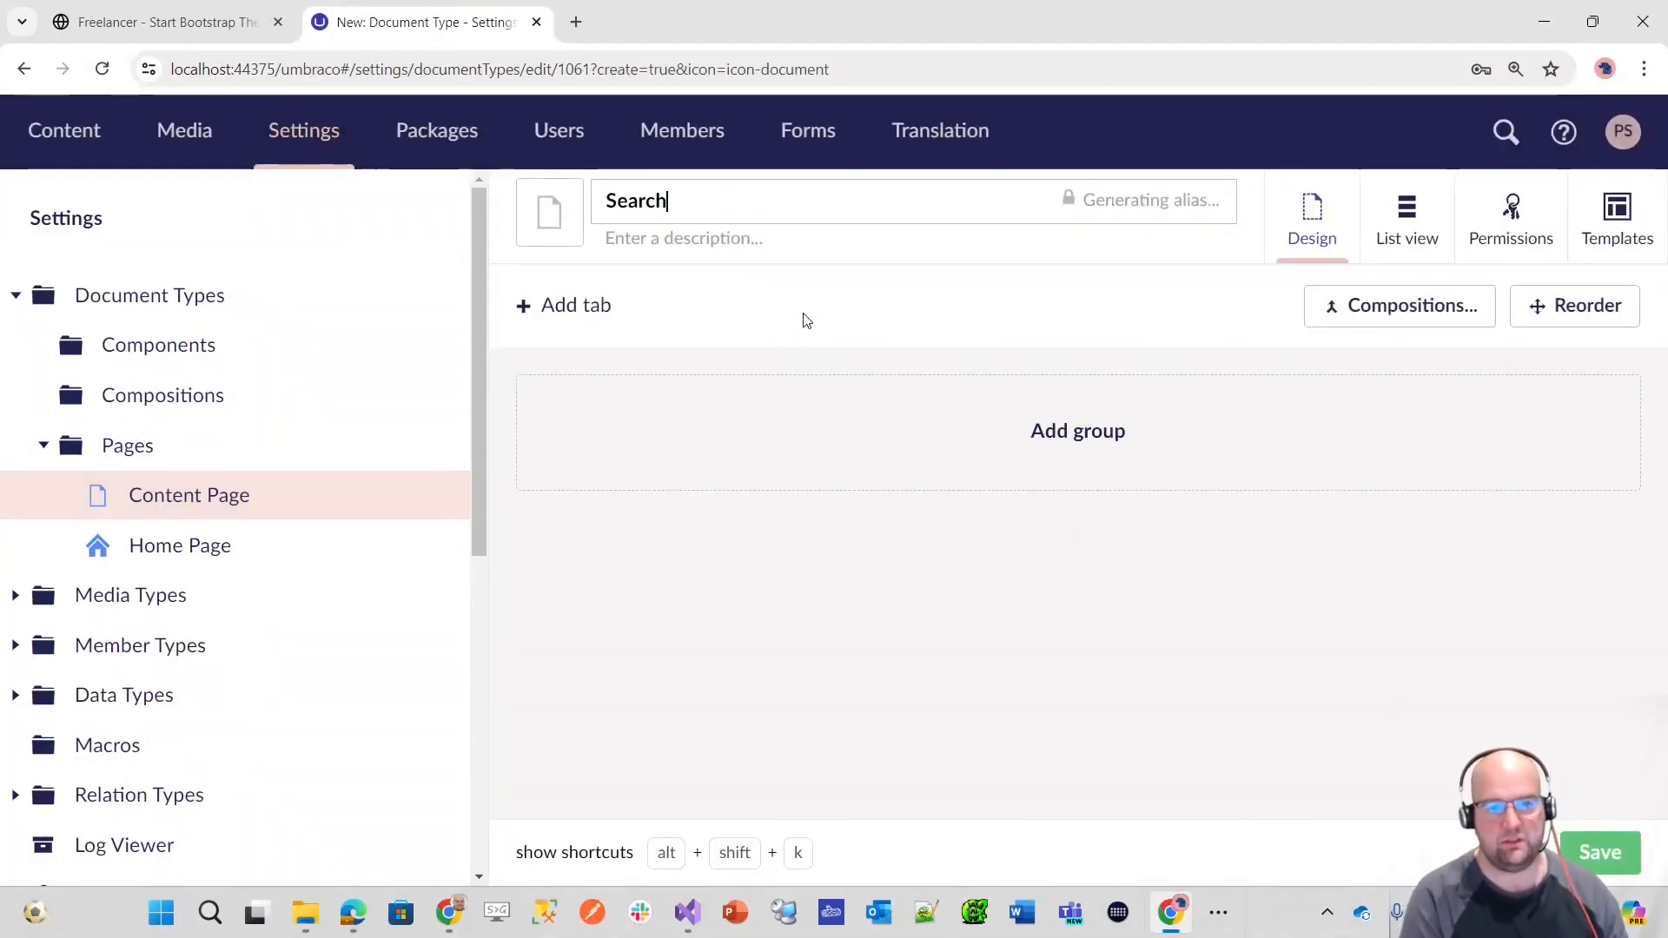
type(" Page")
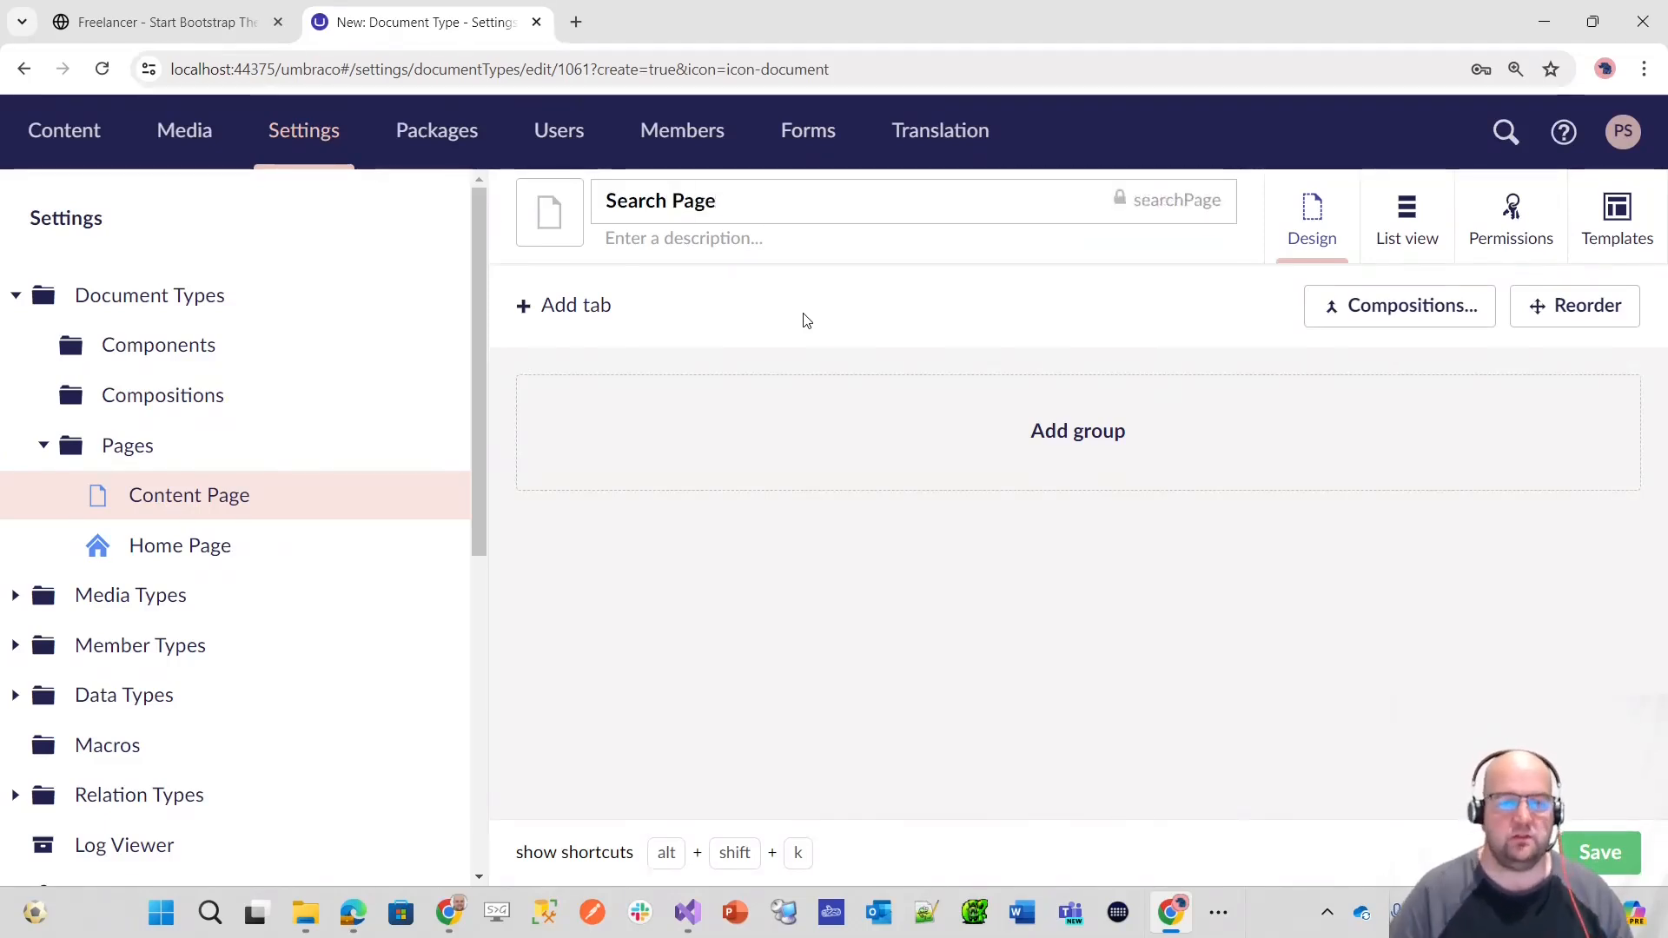
Step: Find the search icon and assign it in blue to the Search Page document type
left_click(549, 212)
type("sear")
left_click(862, 376)
left_click(660, 468)
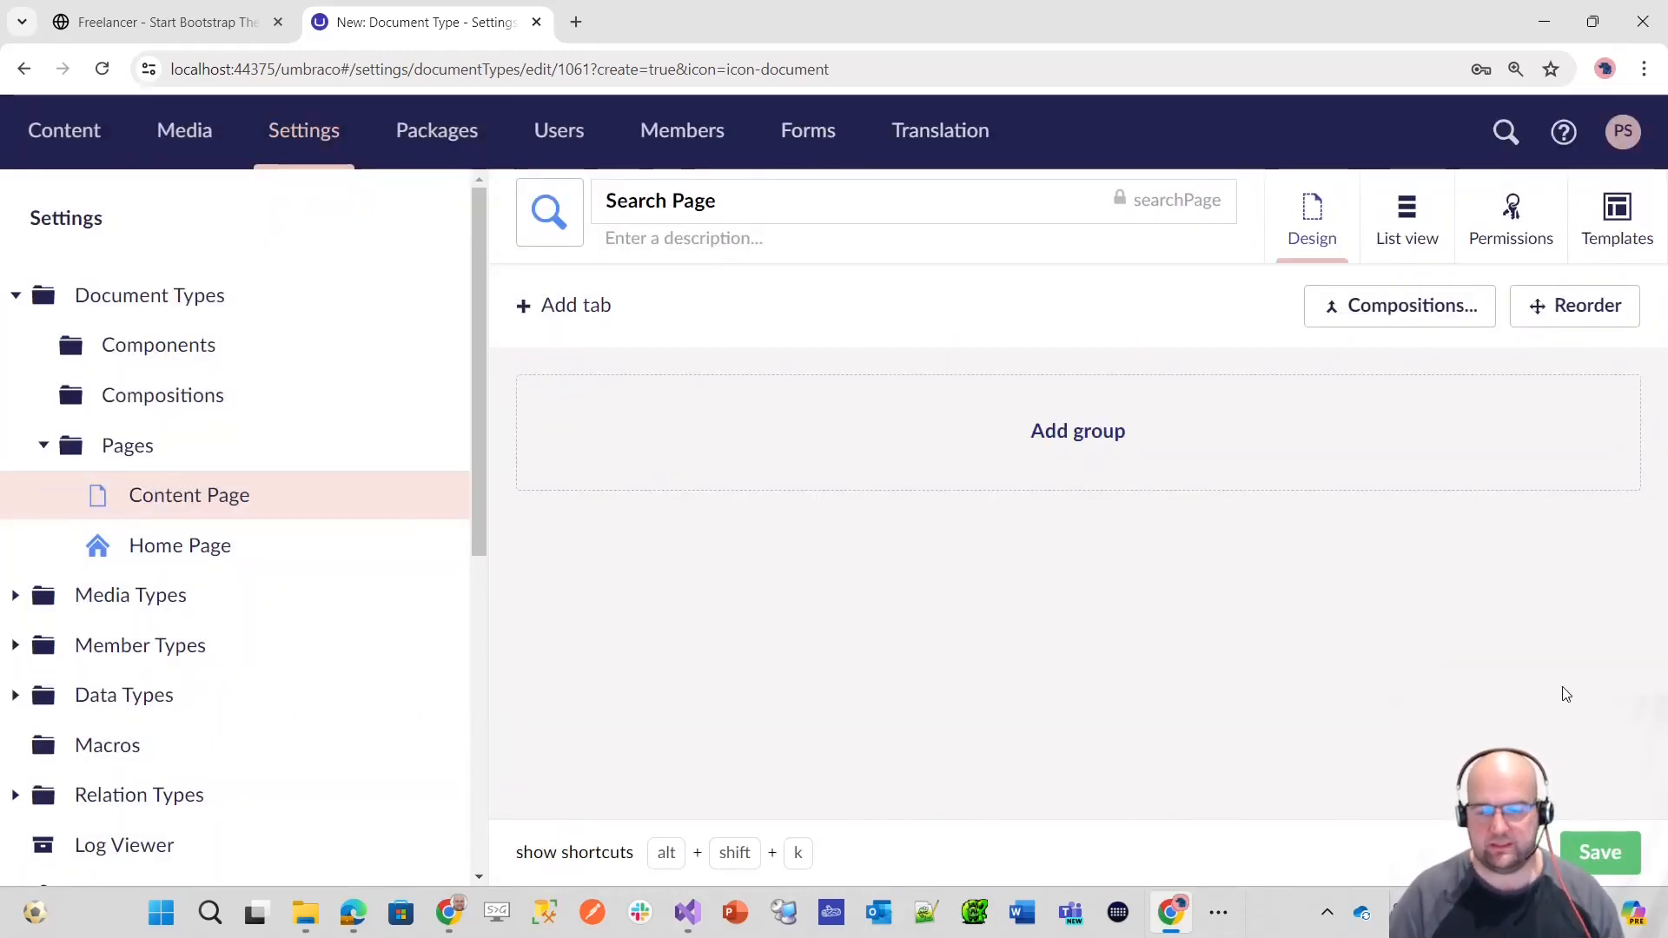
left_click(552, 222)
scroll(1145, 579, "down", 1)
left_click(1482, 852)
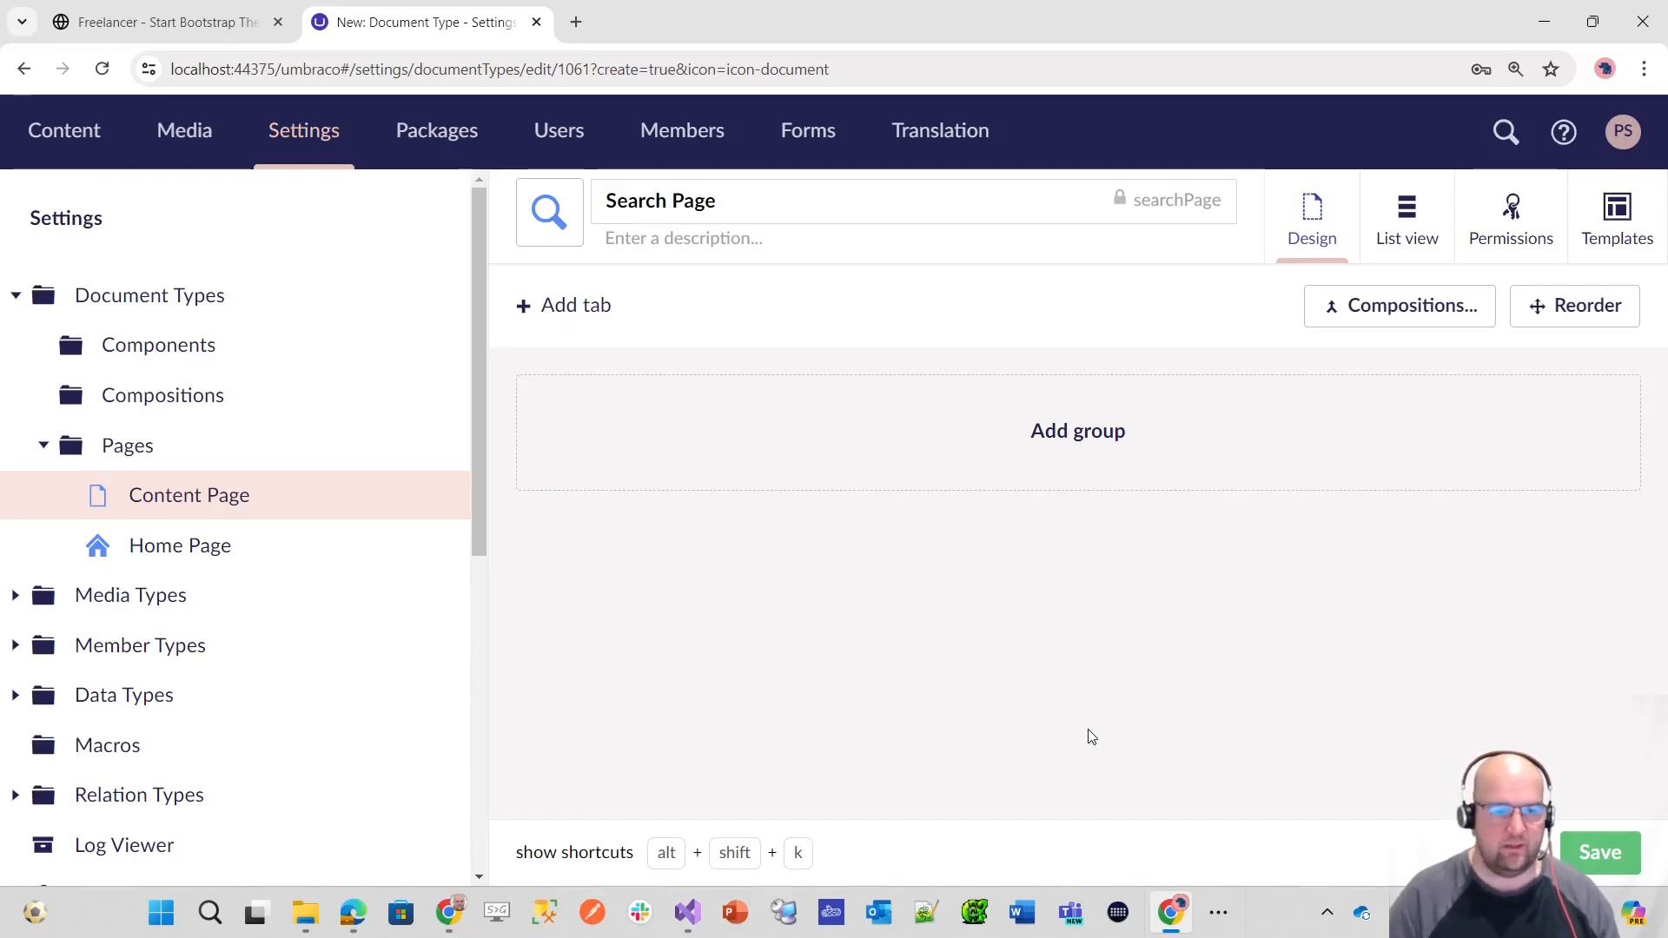
Step: Add the description "This is the search page for the site" to the Search Page document type and save it
left_click(633, 236)
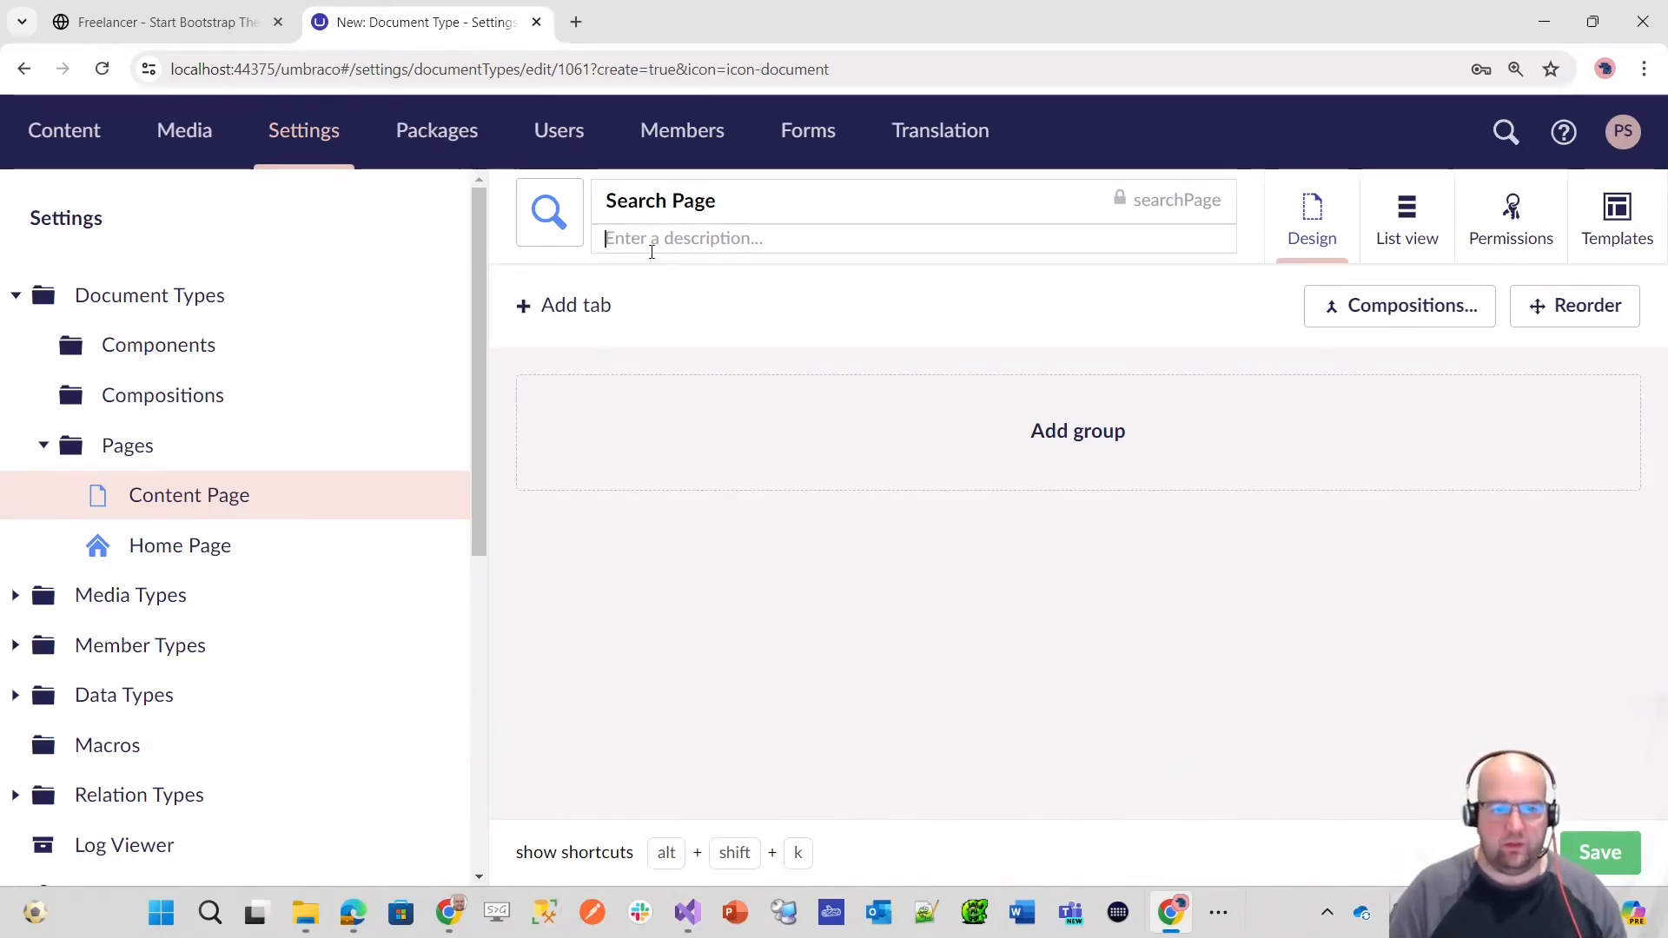
type("This is")
key("BackSpace")
type("is ")
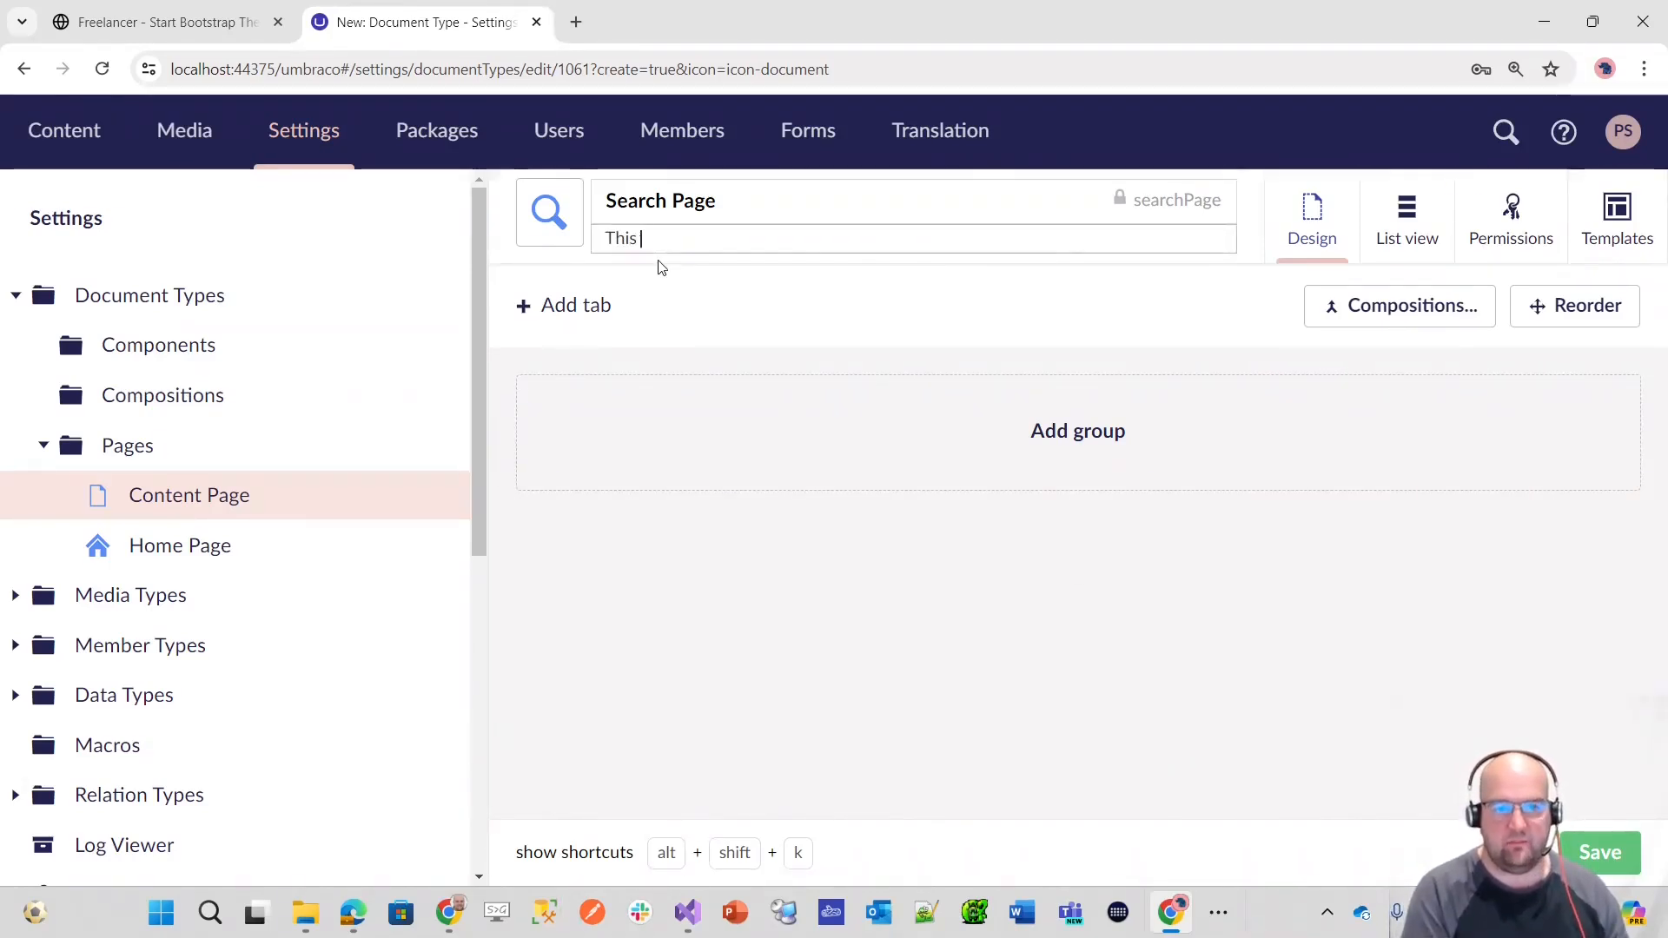
type("the search page for the site")
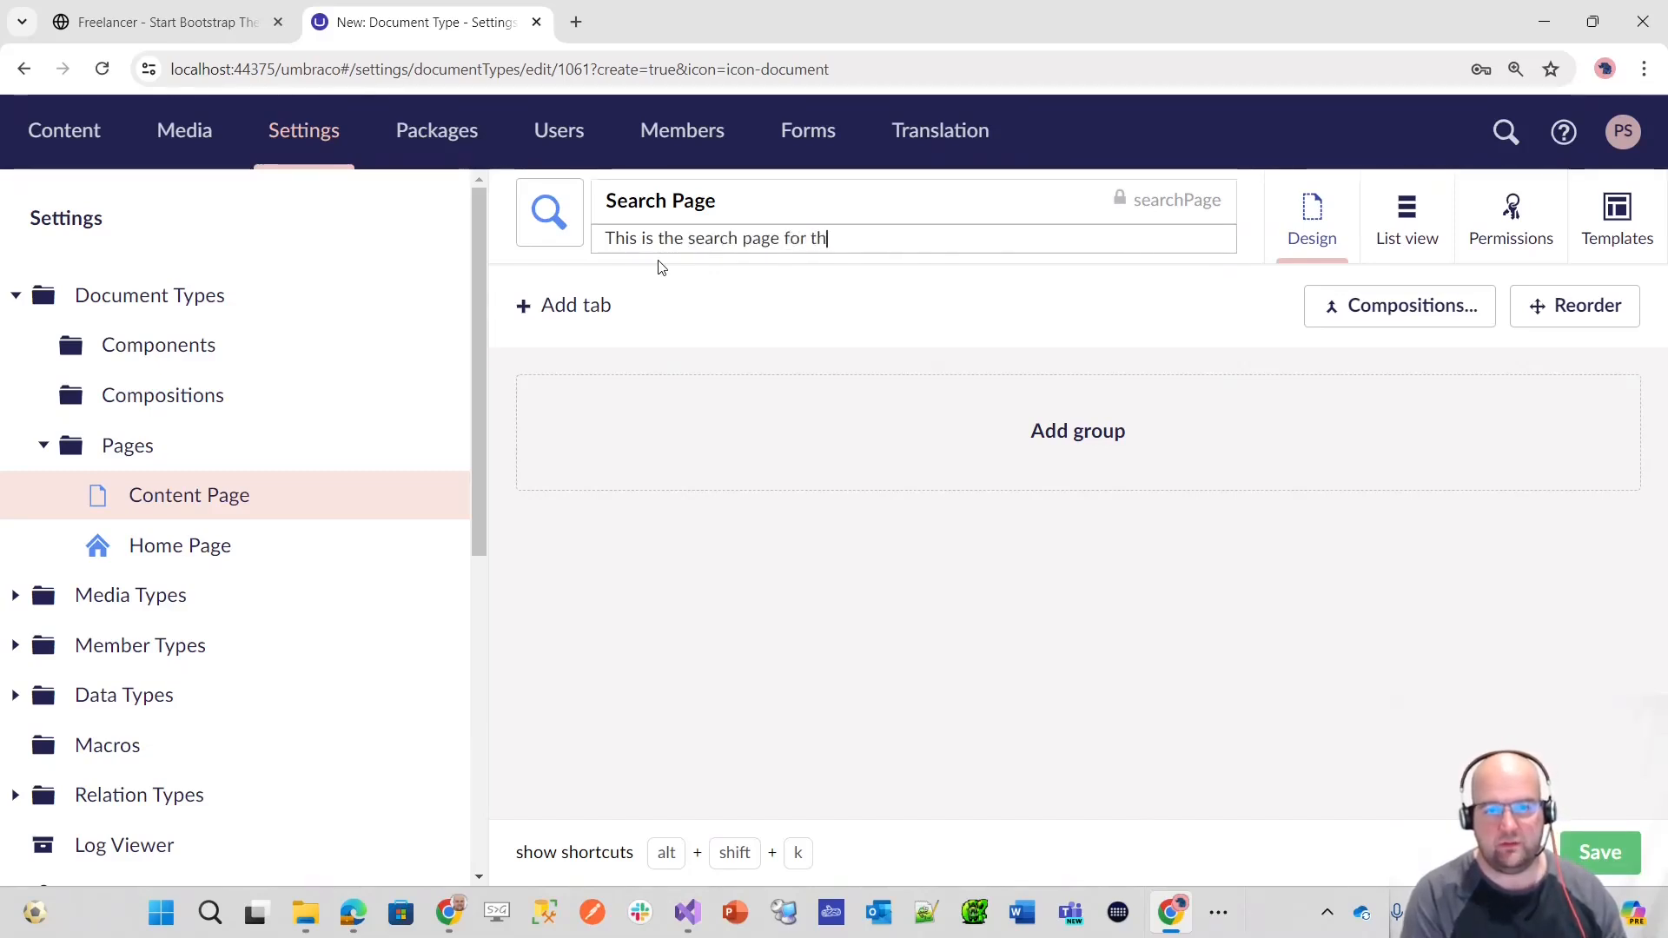
left_click(1630, 864)
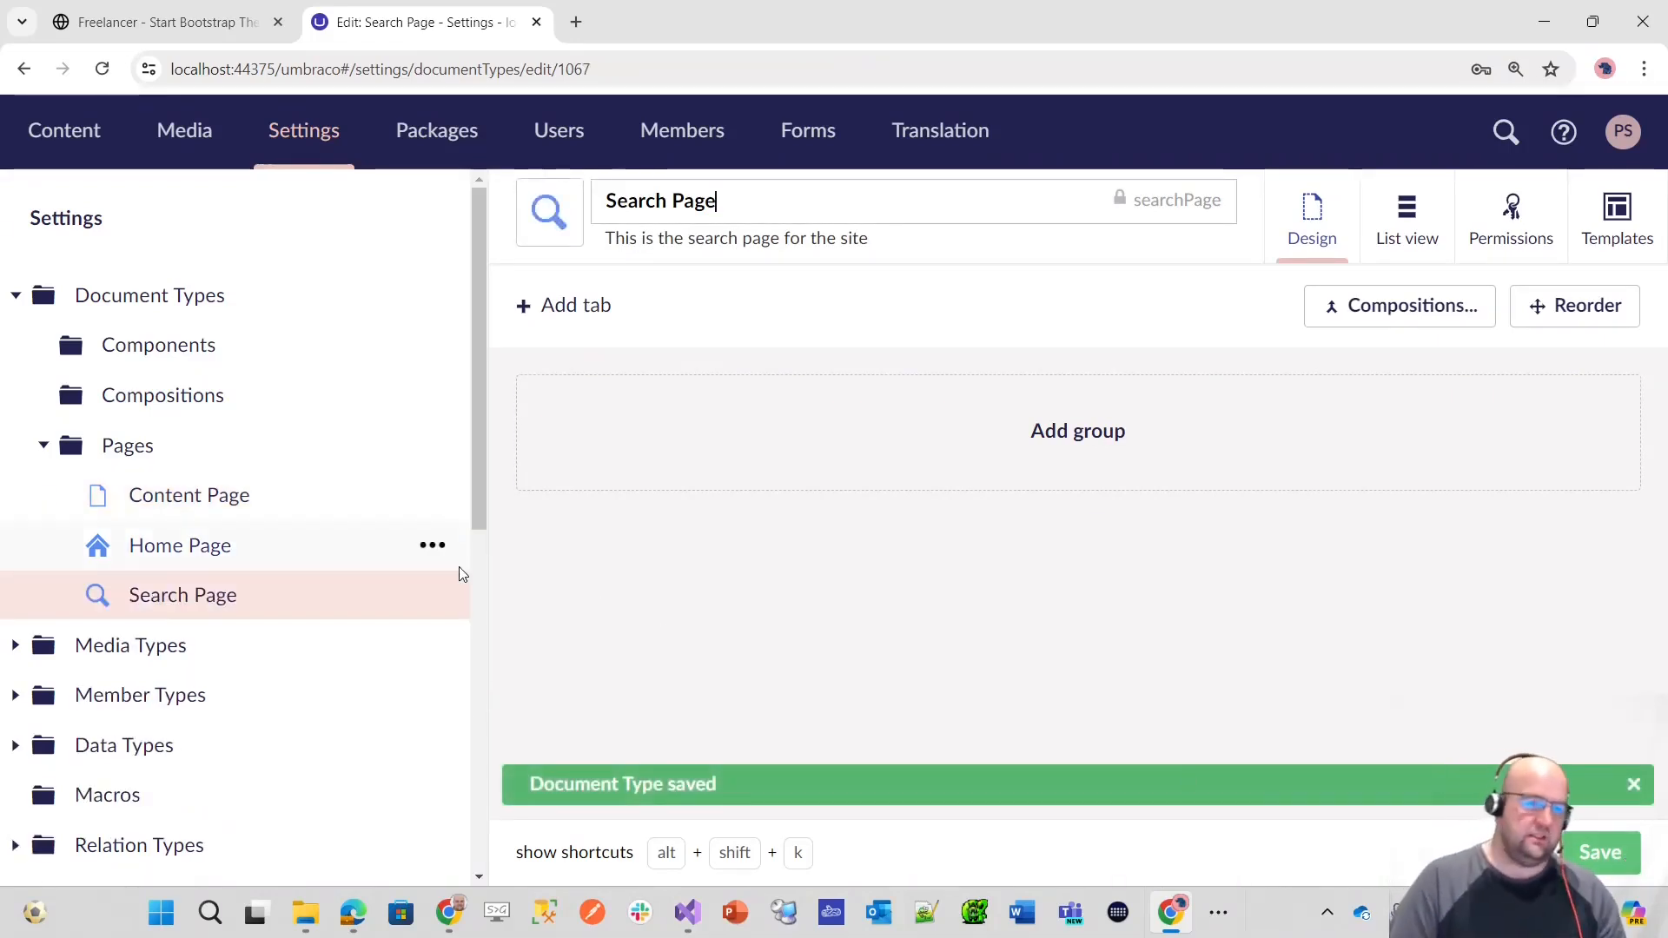
Step: Empty the recycle bin in the Content section to permanently remove the deleted "This is the name" page
left_click(66, 132)
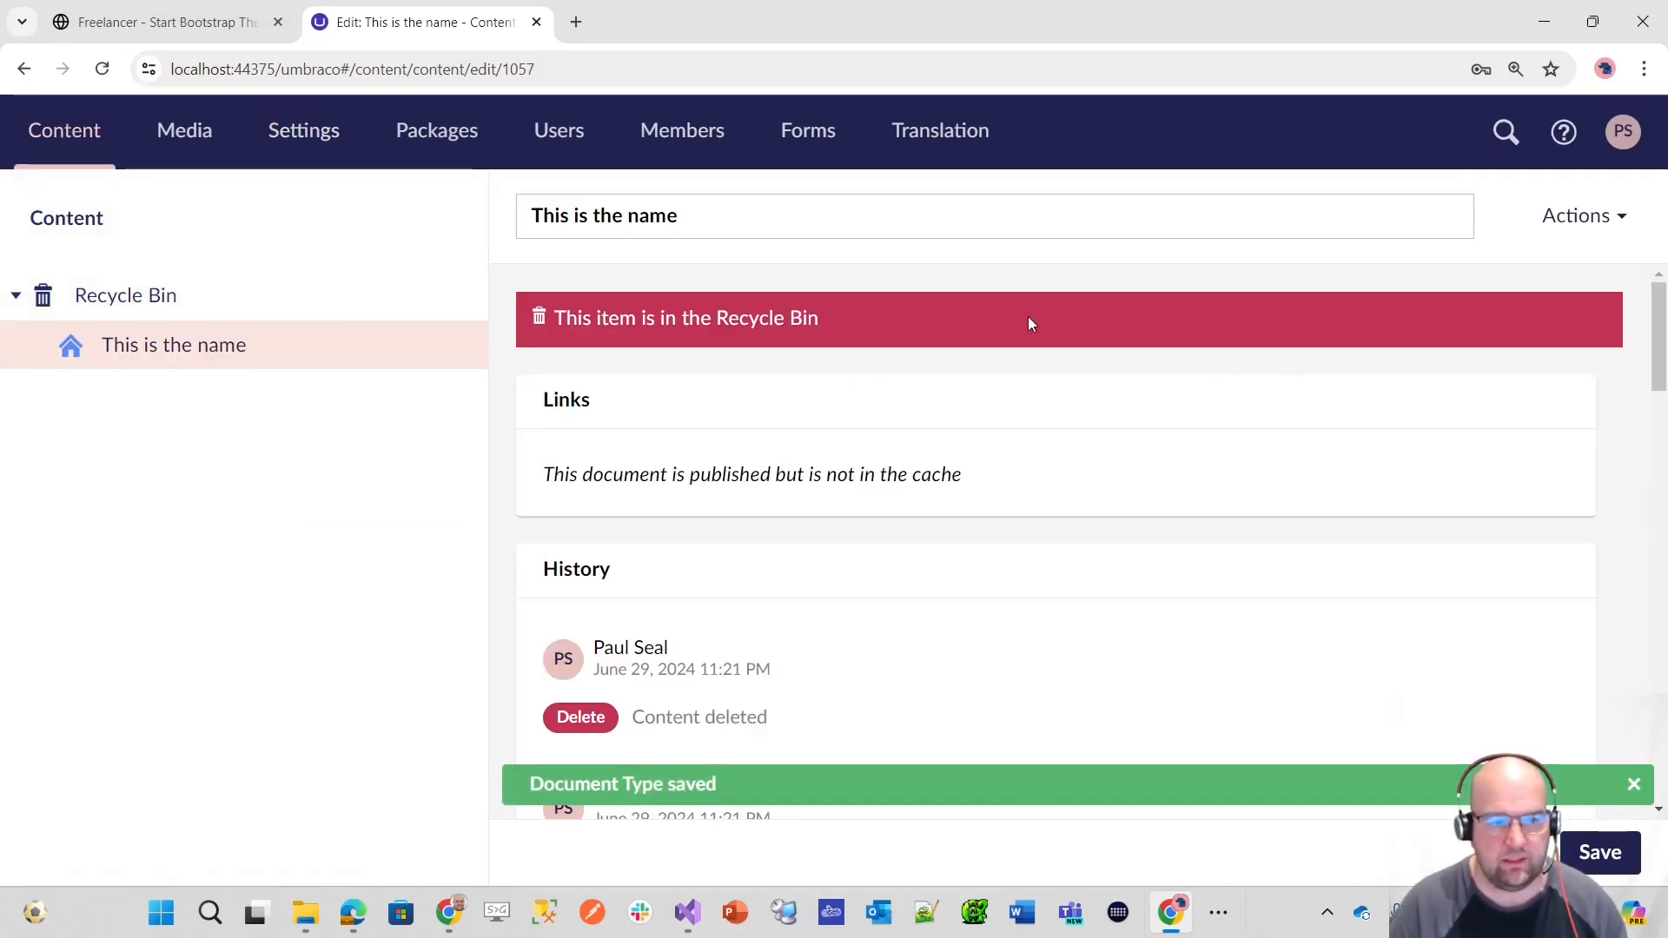
right_click(209, 350)
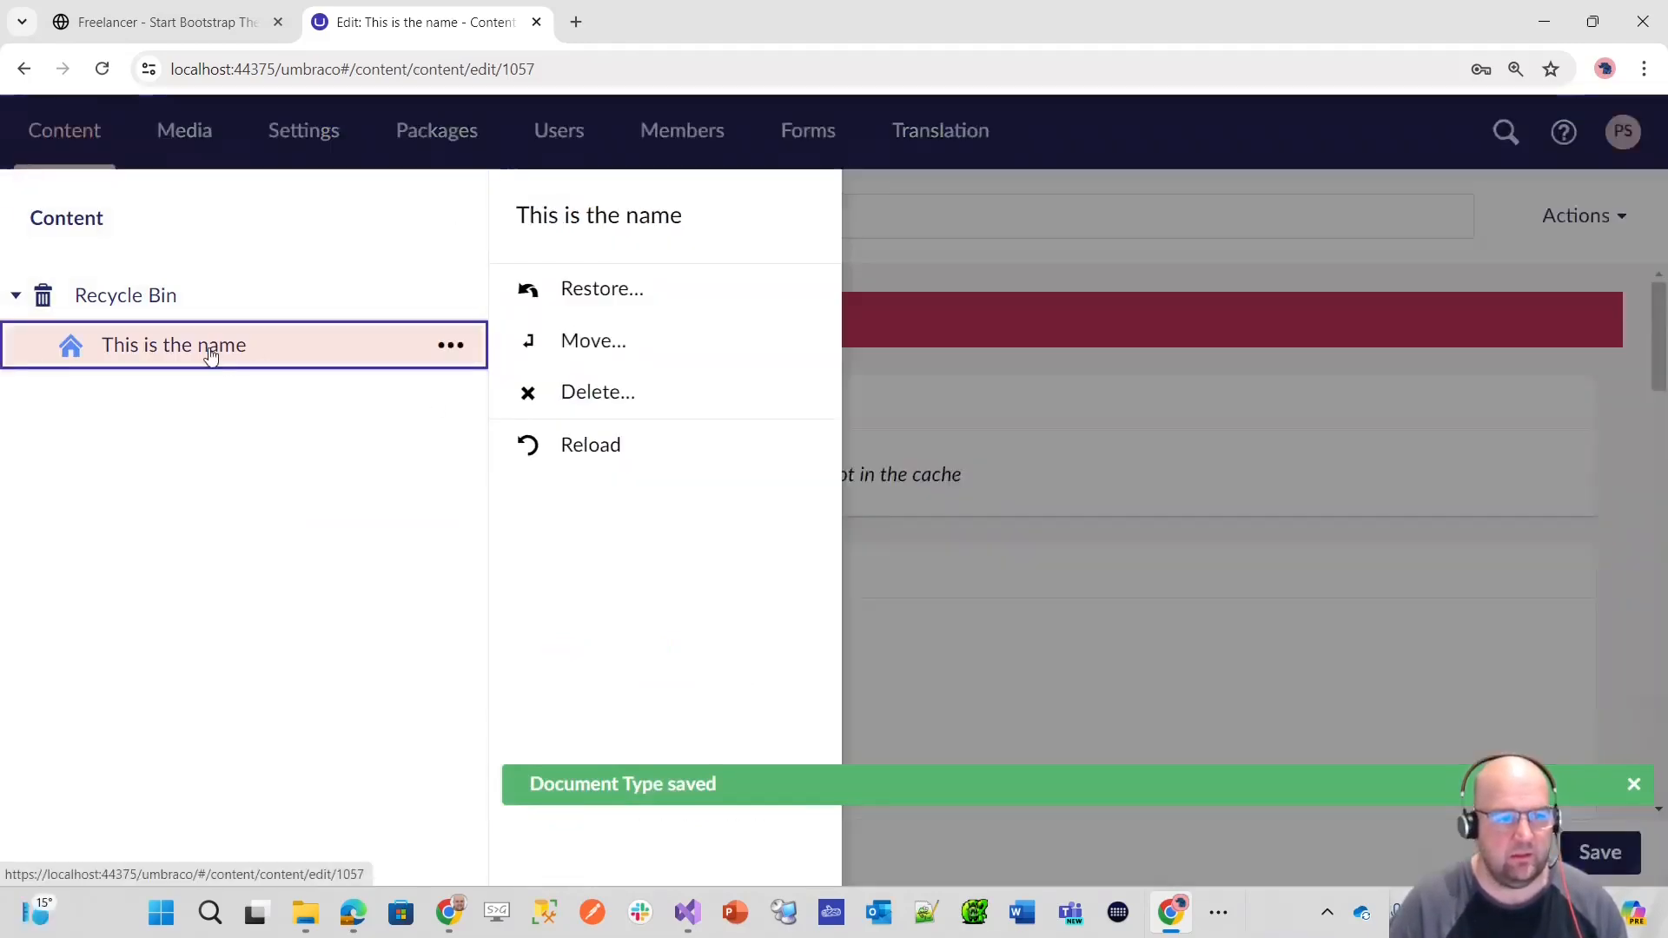
left_click(17, 299)
left_click(166, 240)
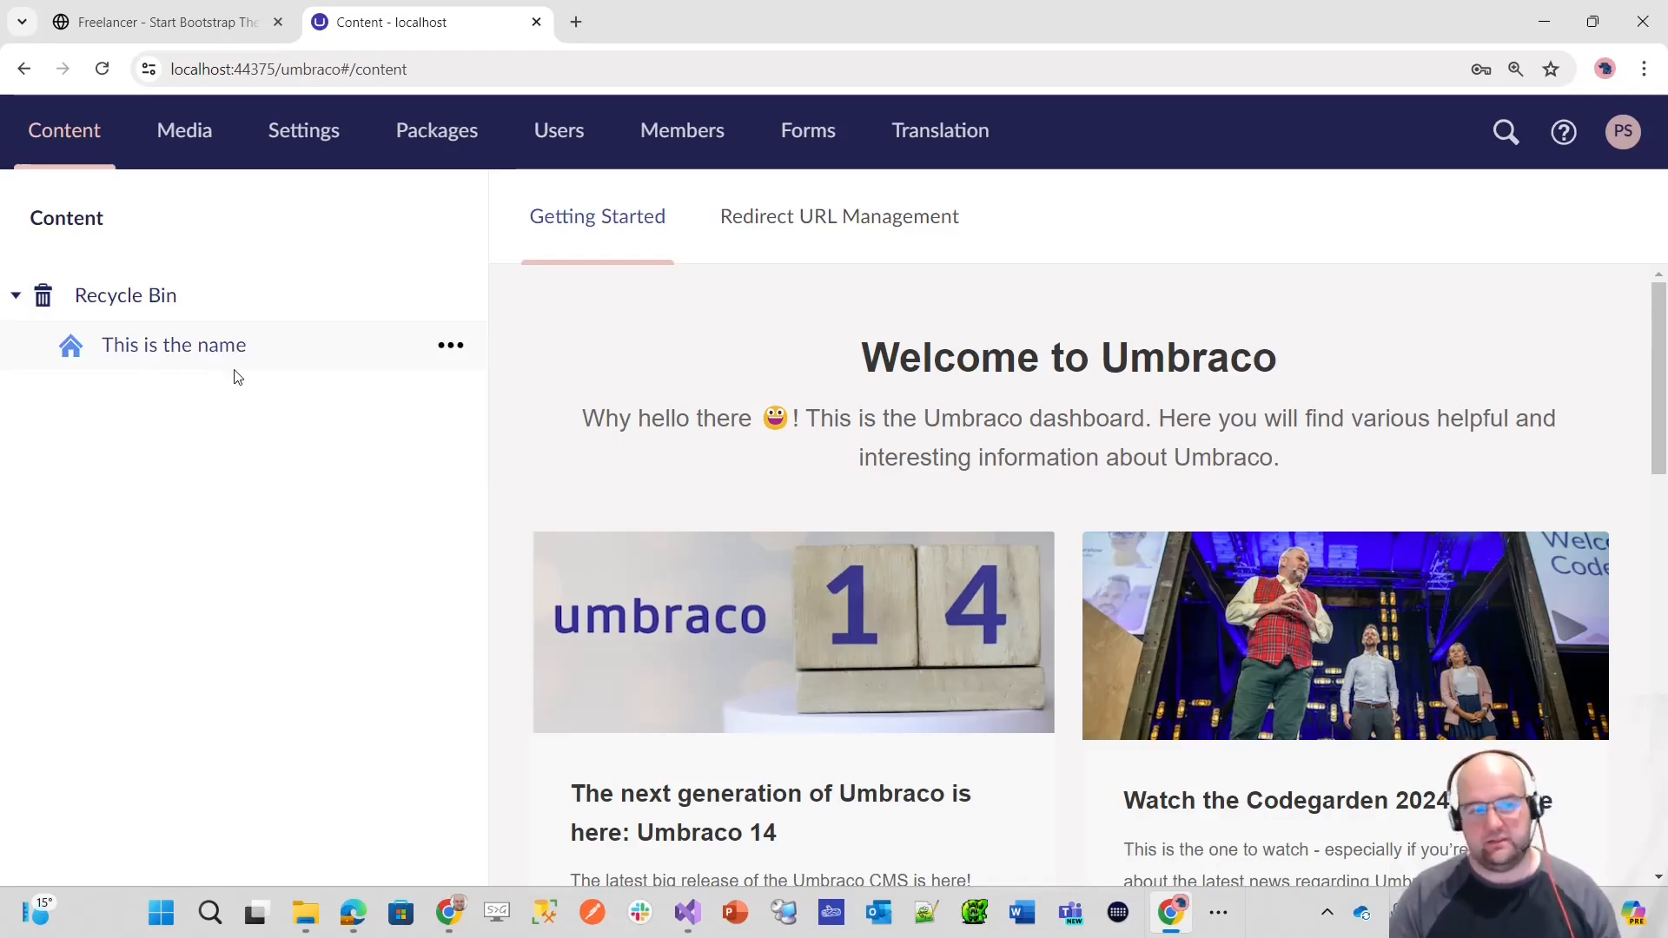
left_click(464, 348)
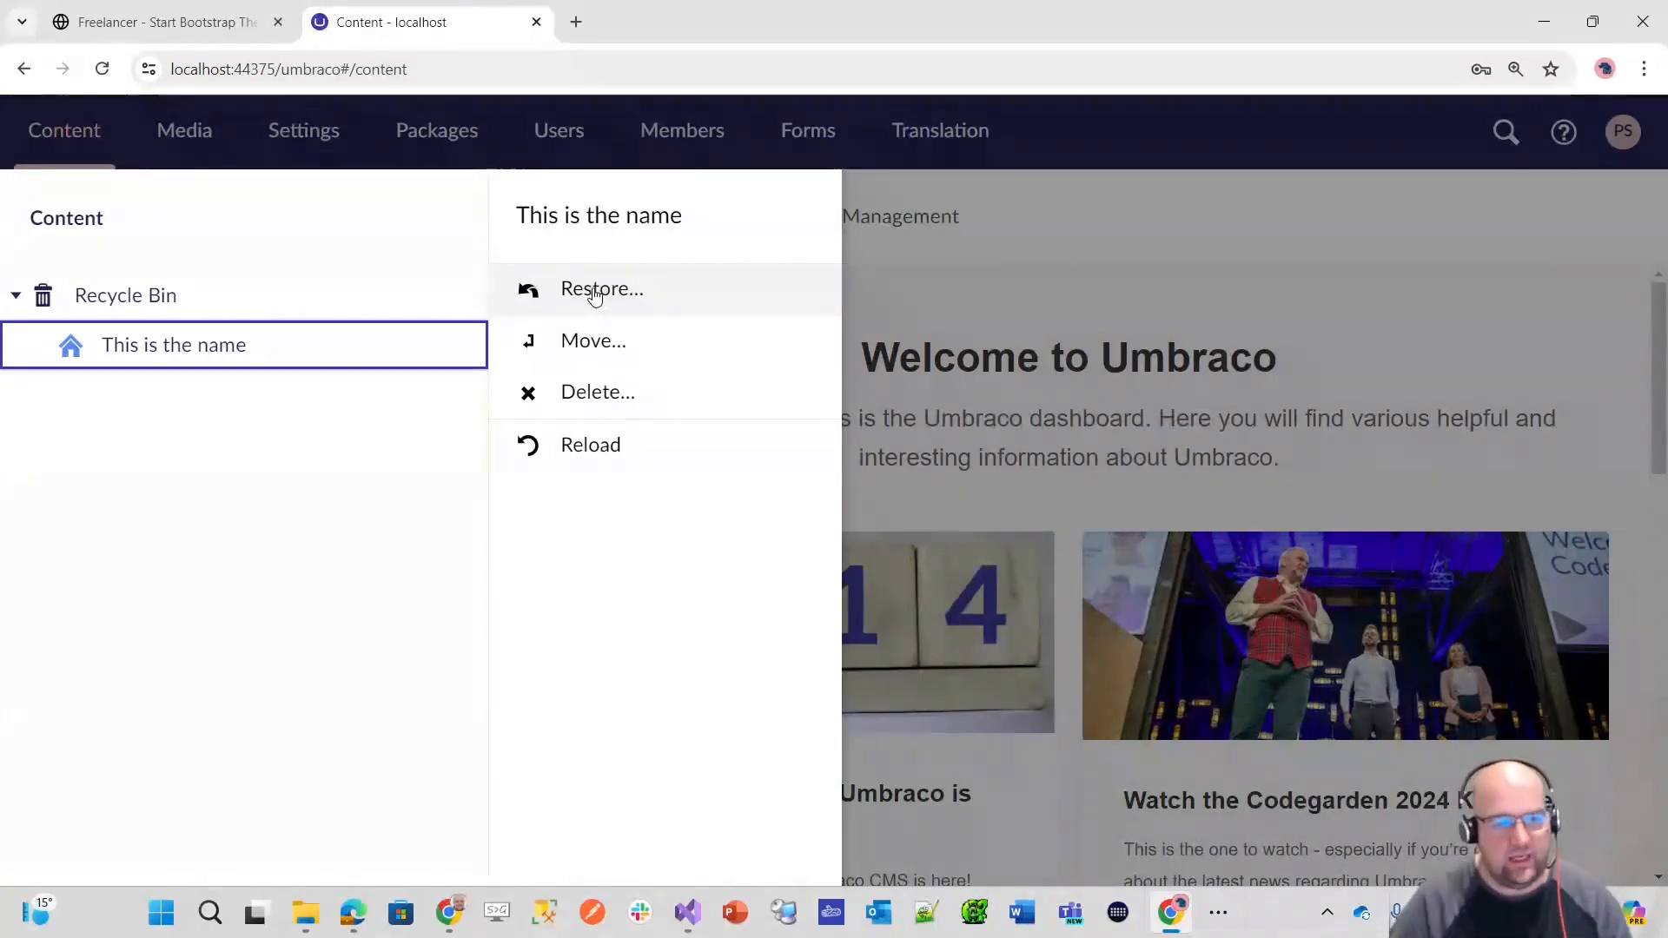
left_click(200, 300)
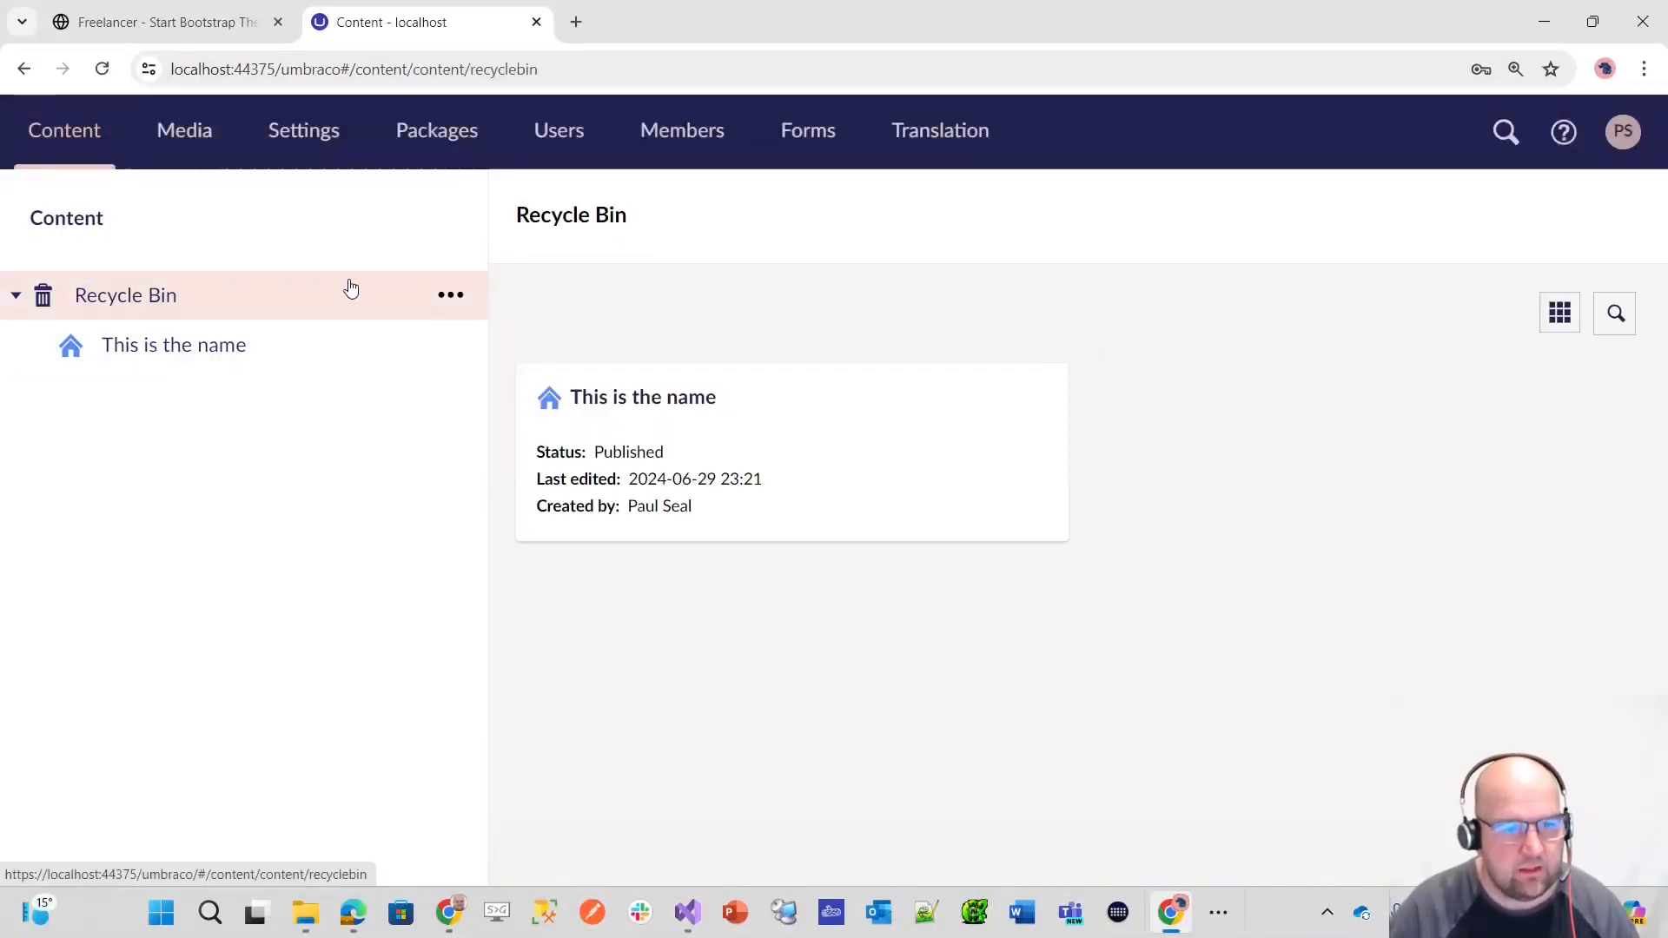
left_click(451, 295)
left_click(608, 288)
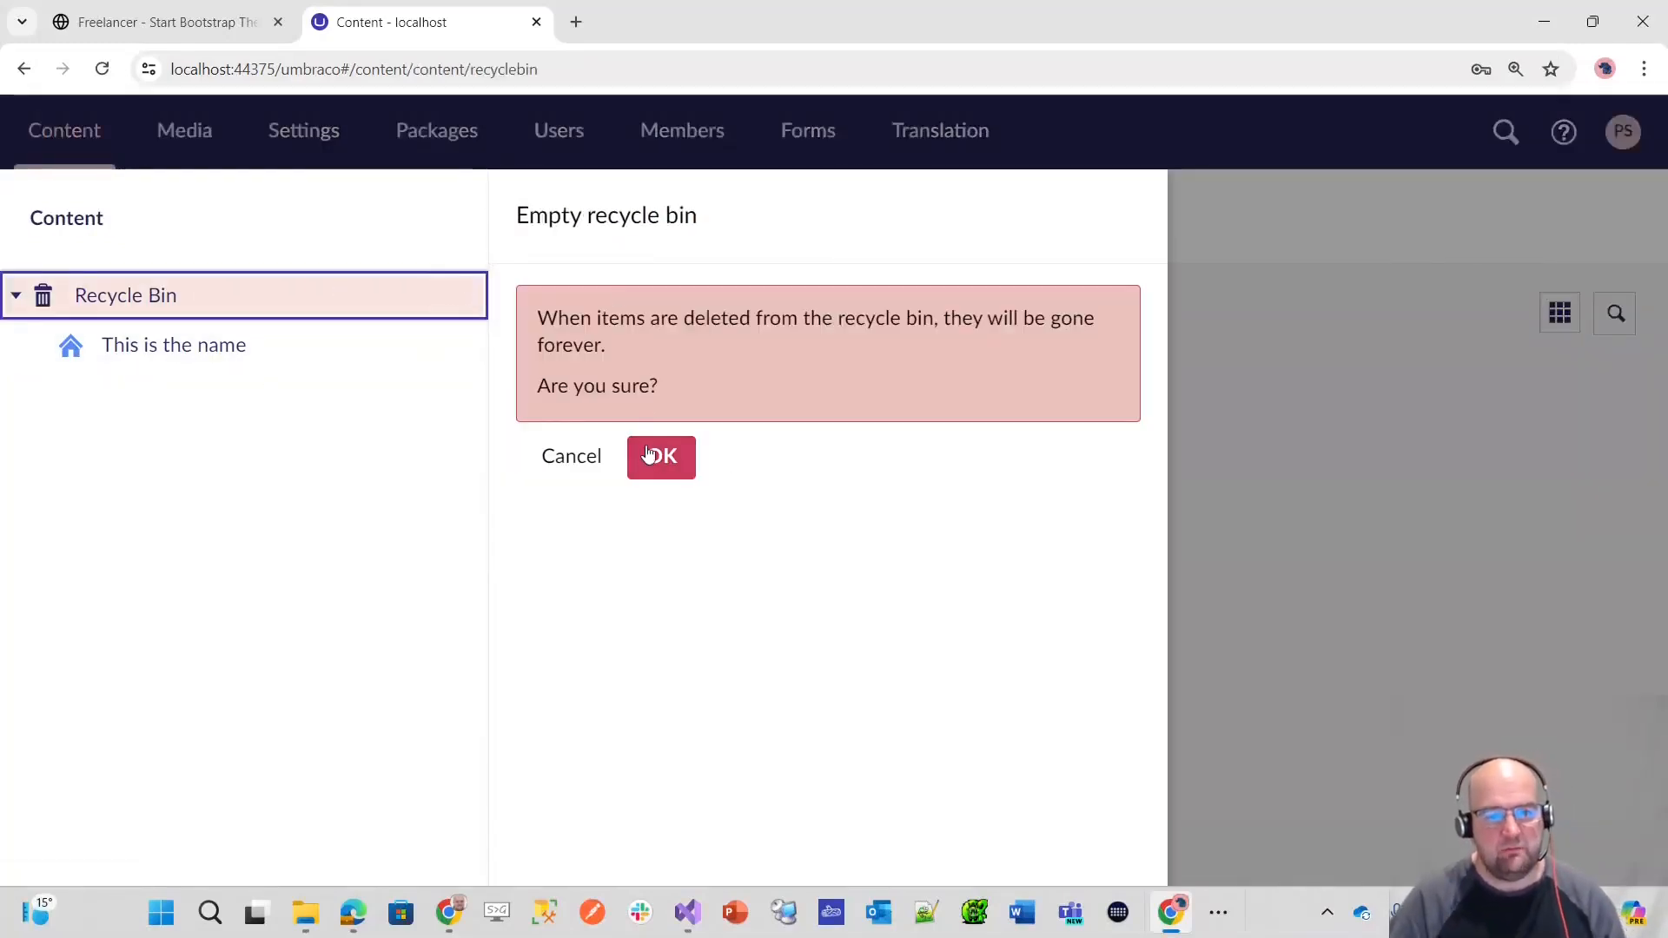
left_click(663, 463)
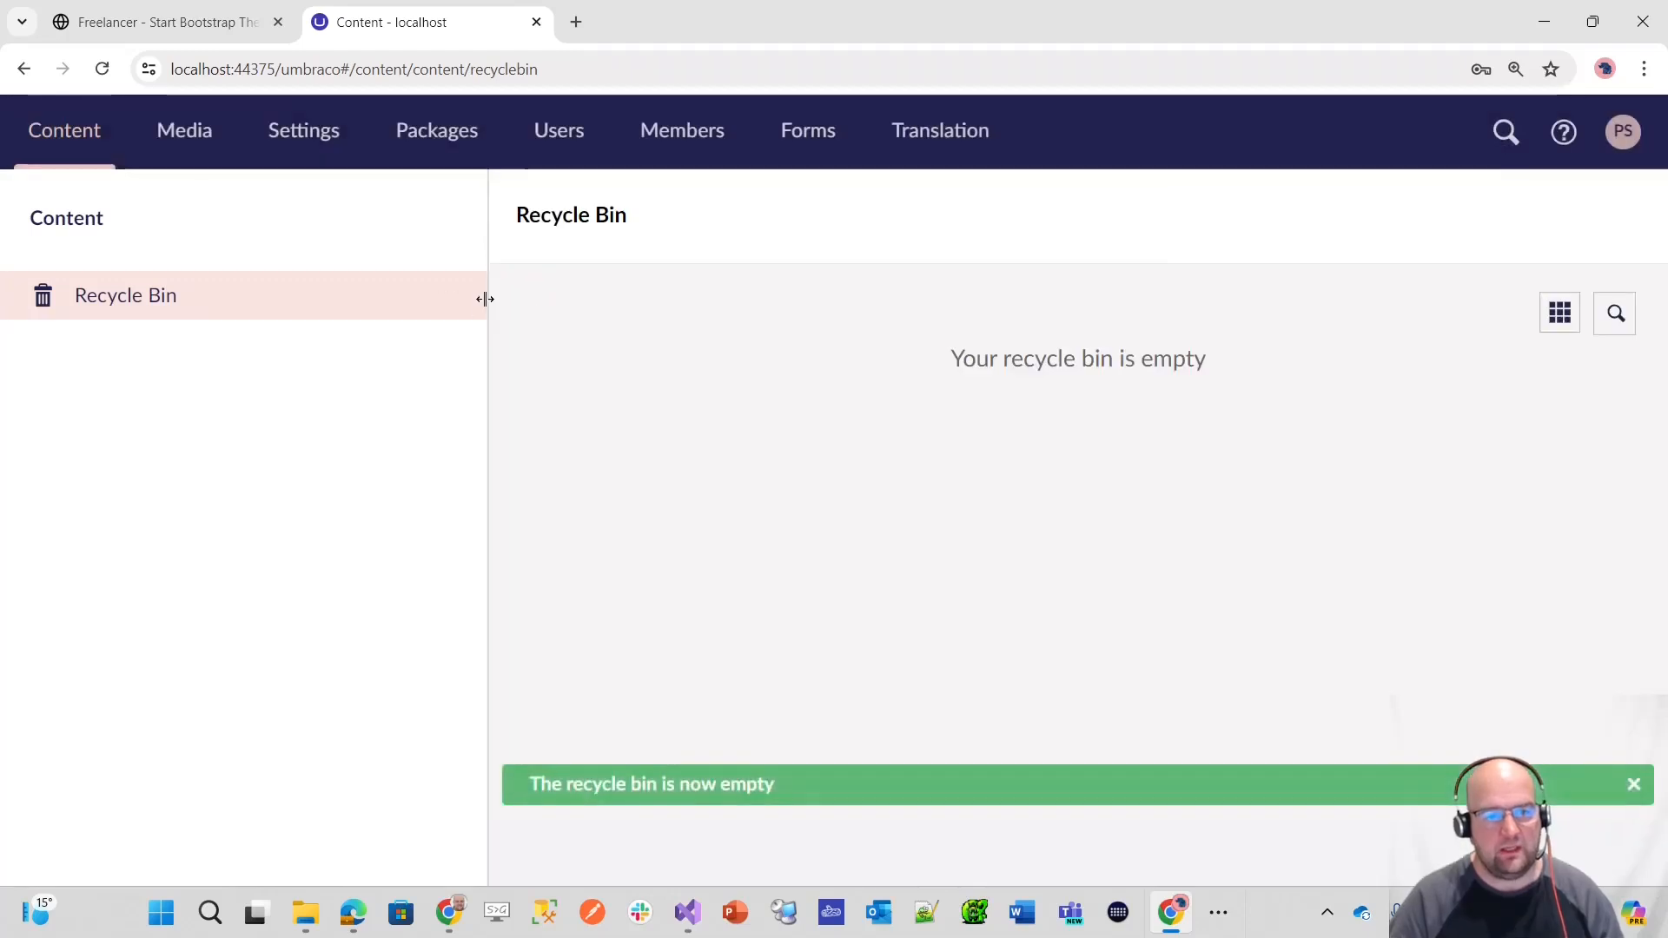
left_click(137, 235)
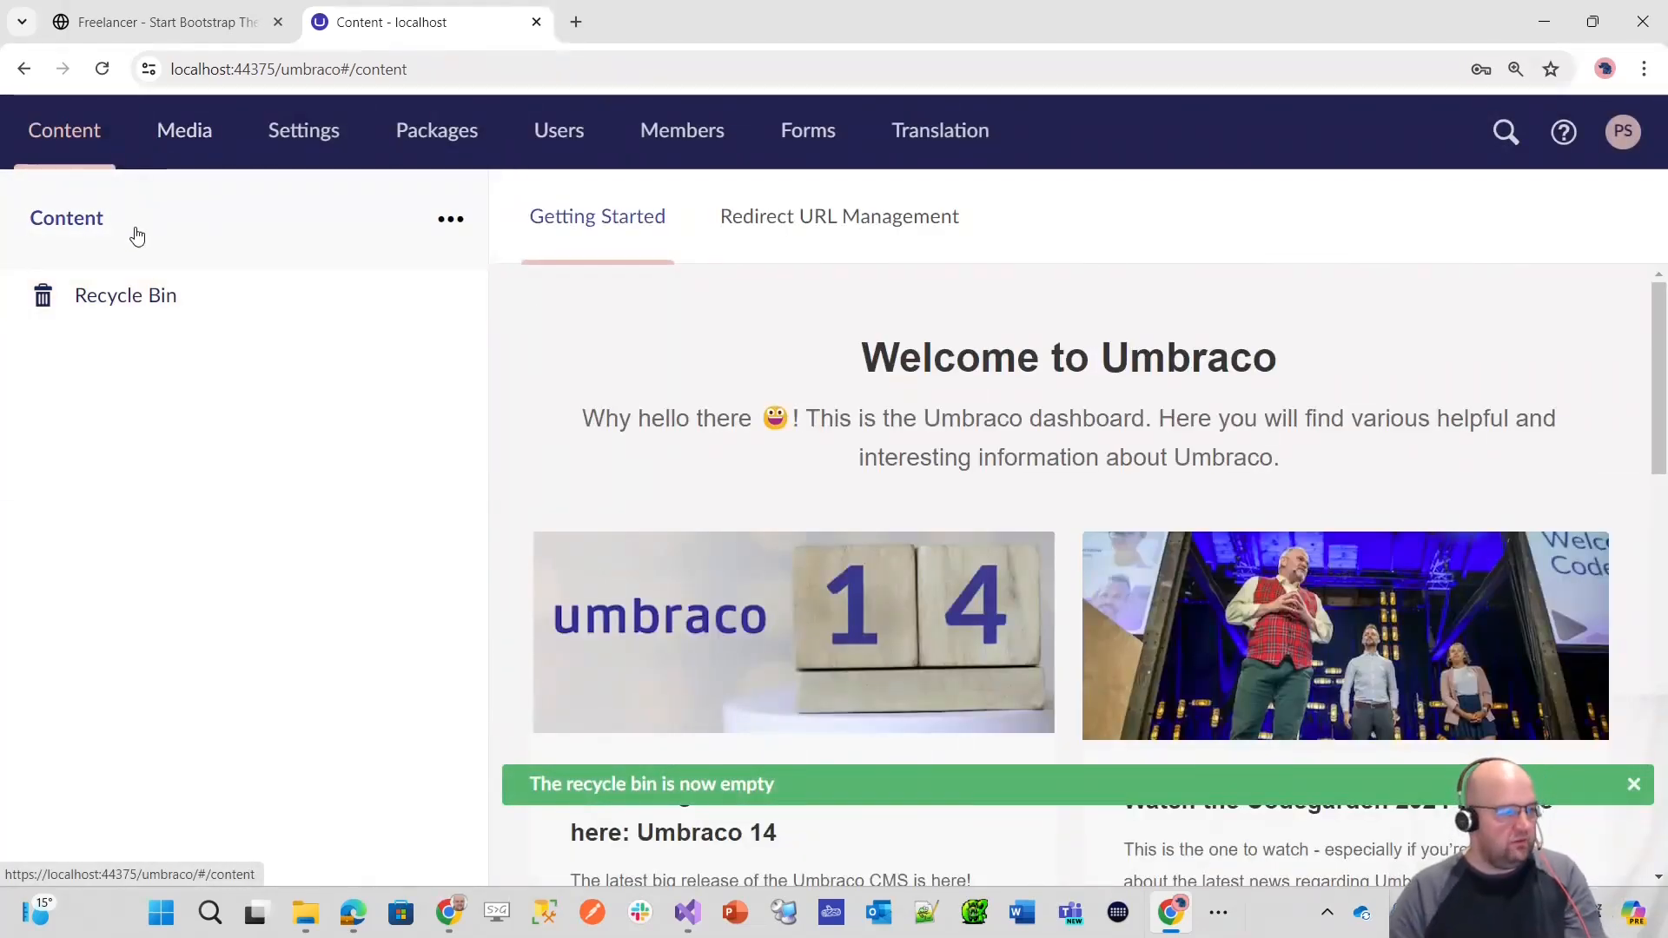
Step: Examine the item types that can be created in the Compositions document type folder and their descriptions
left_click(282, 135)
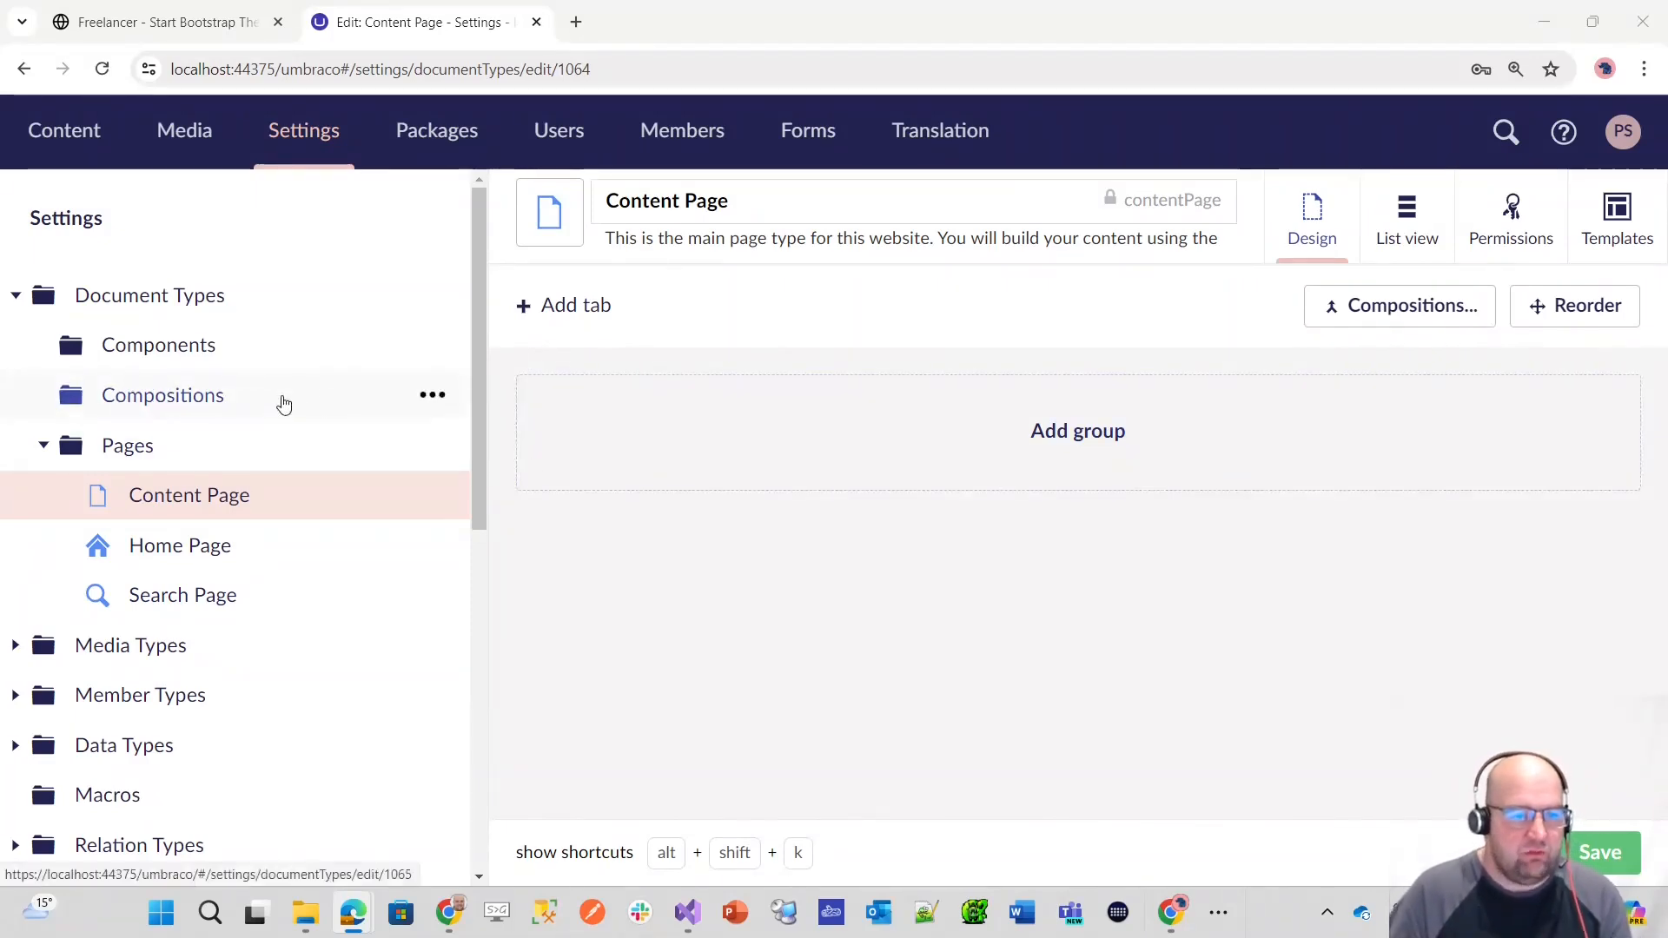
left_click(431, 395)
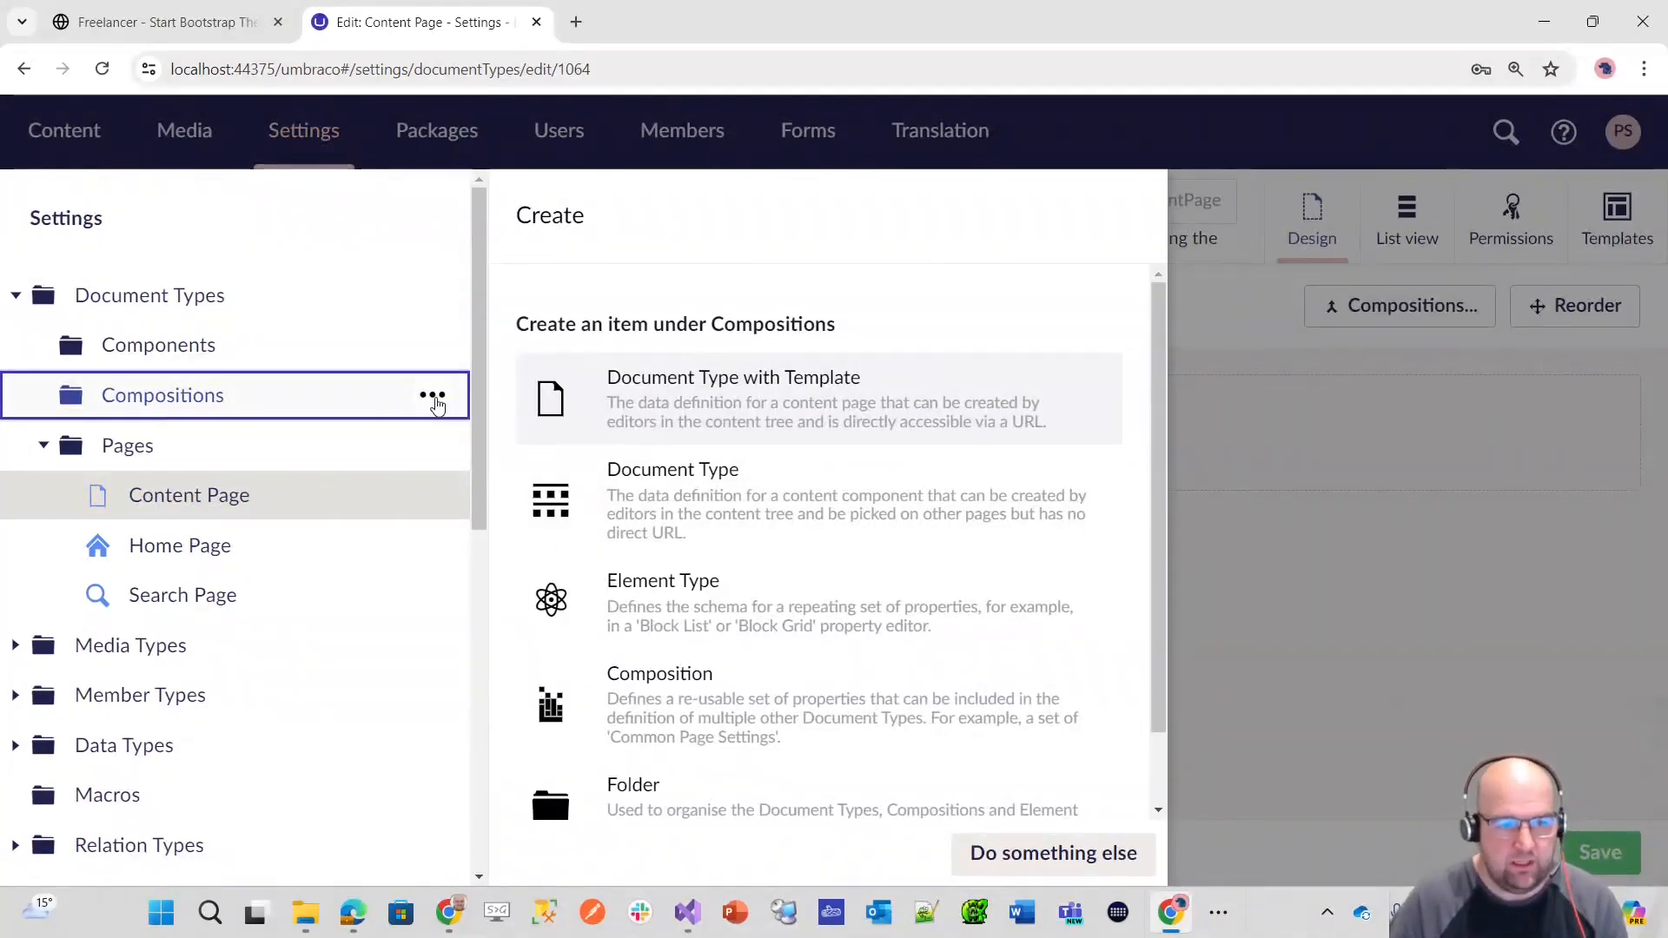
left_click(433, 397)
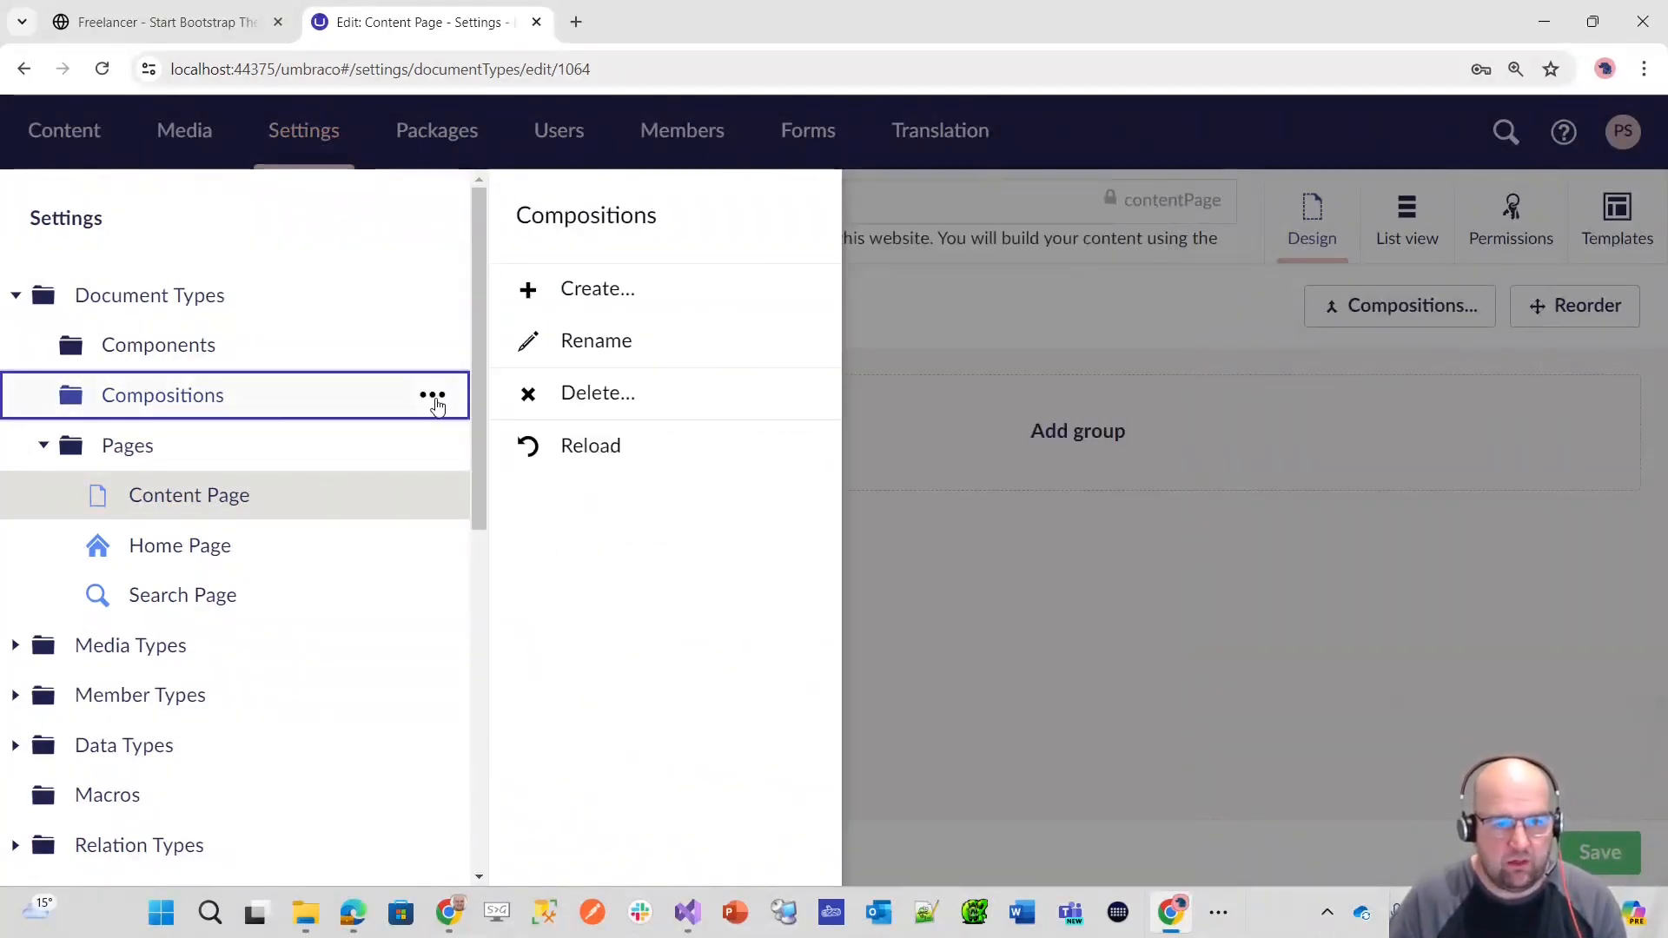
left_click(598, 290)
scroll(768, 400, "down", 1)
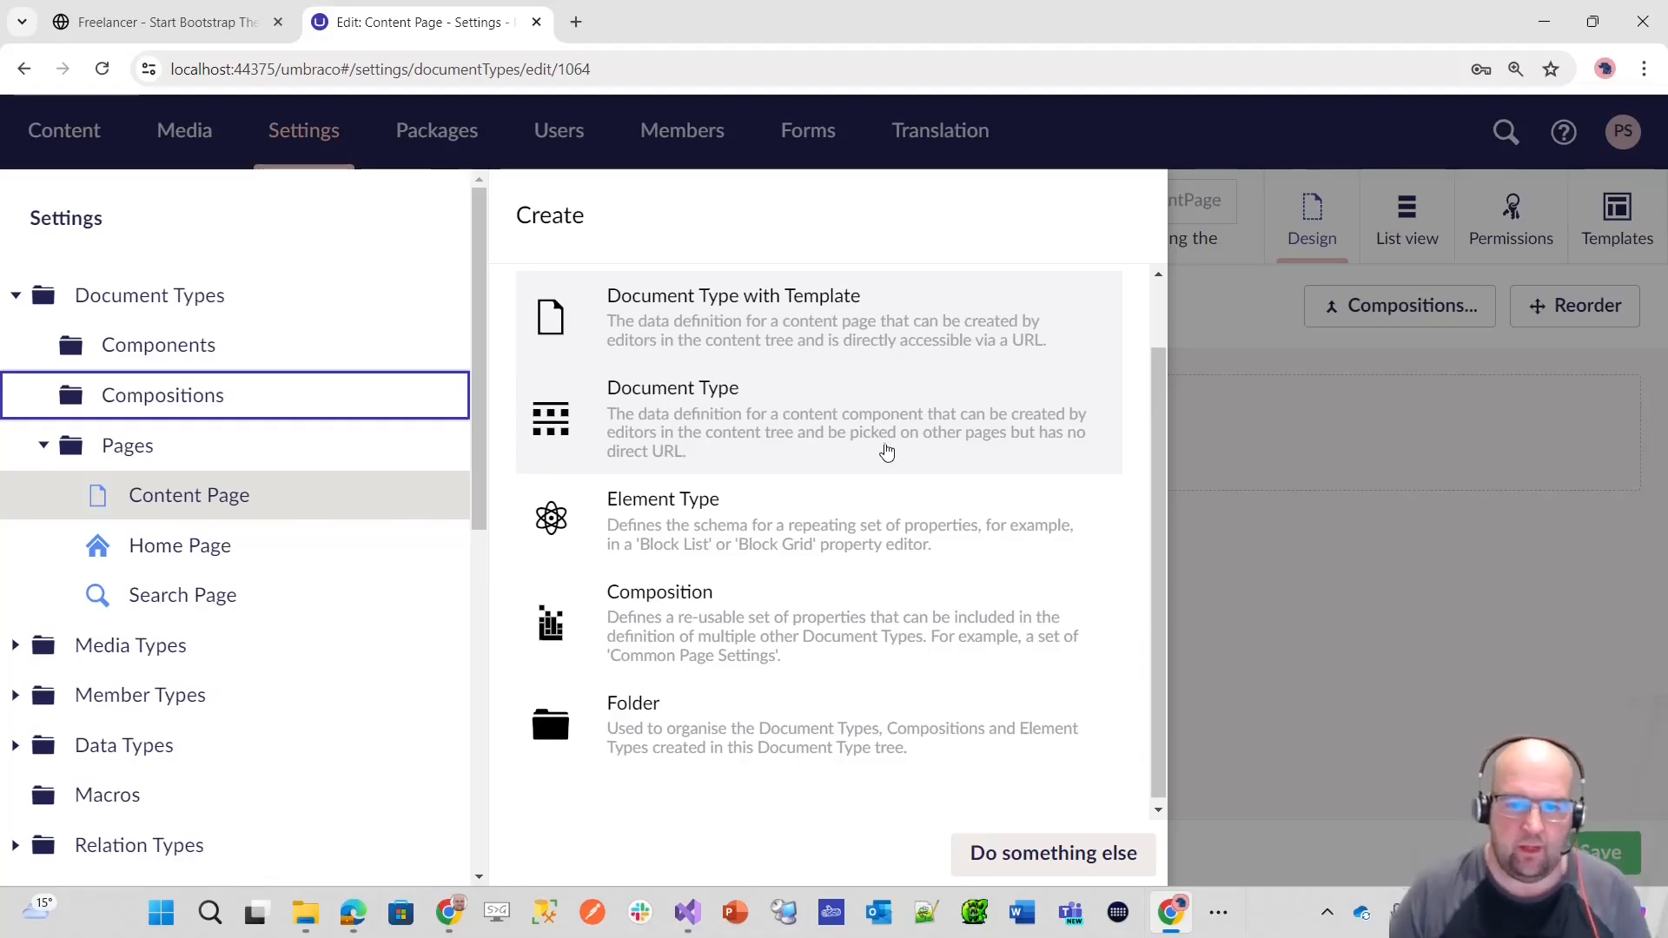
scroll(891, 448, "down", 1)
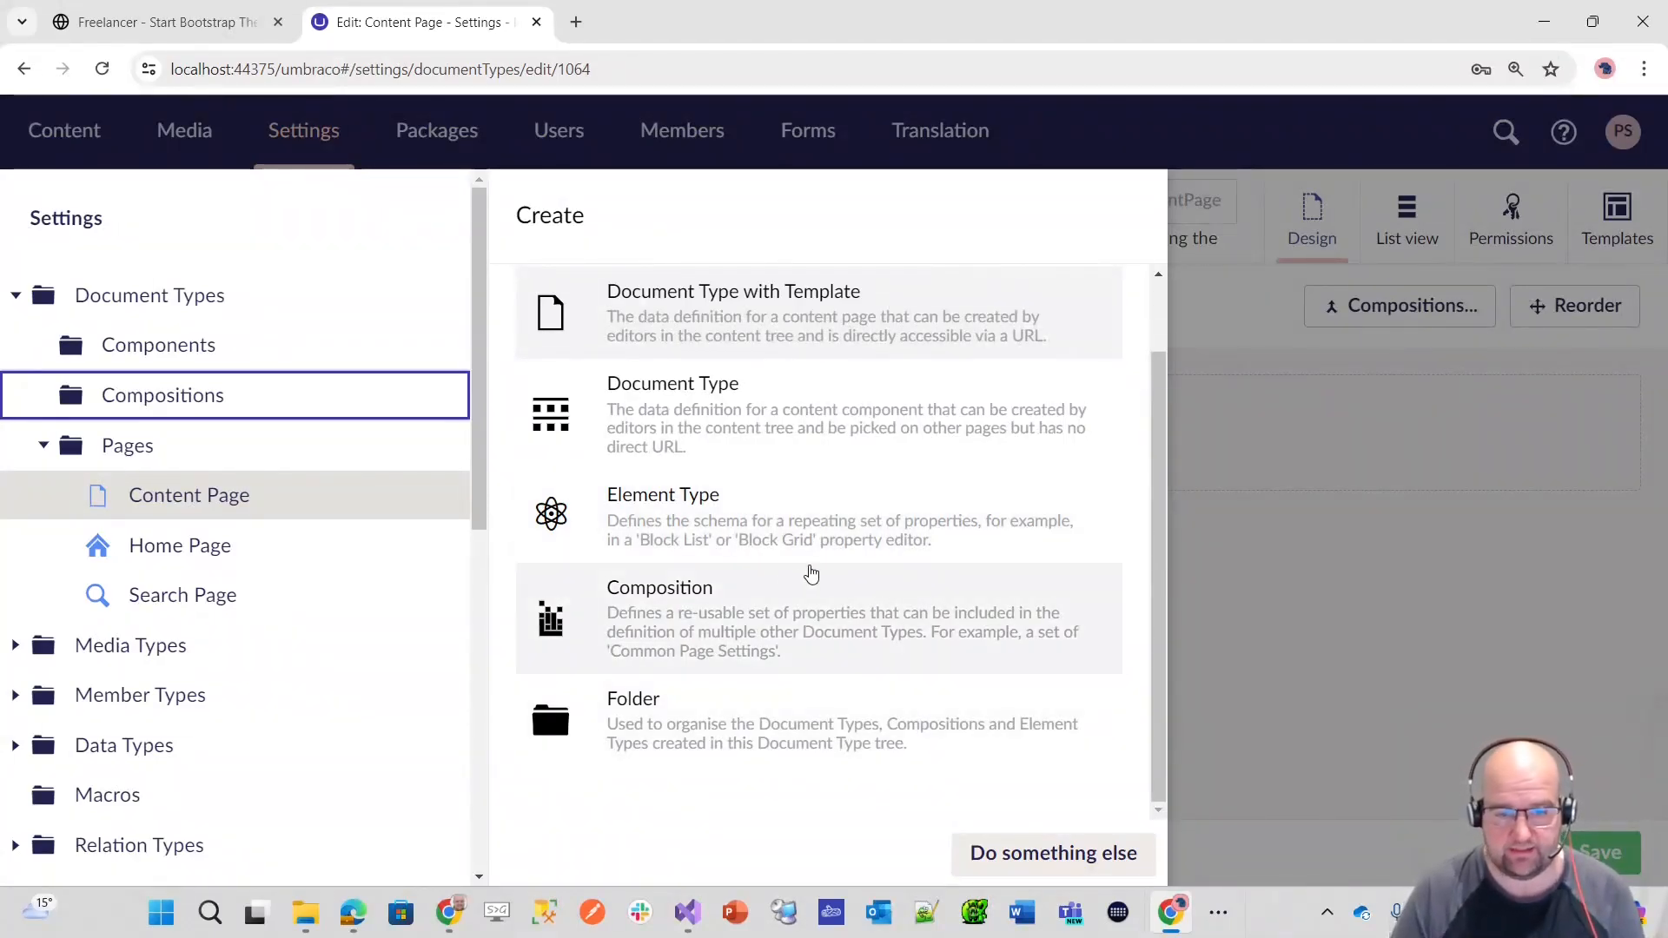
scroll(777, 596, "up", 1)
scroll(738, 588, "down", 1)
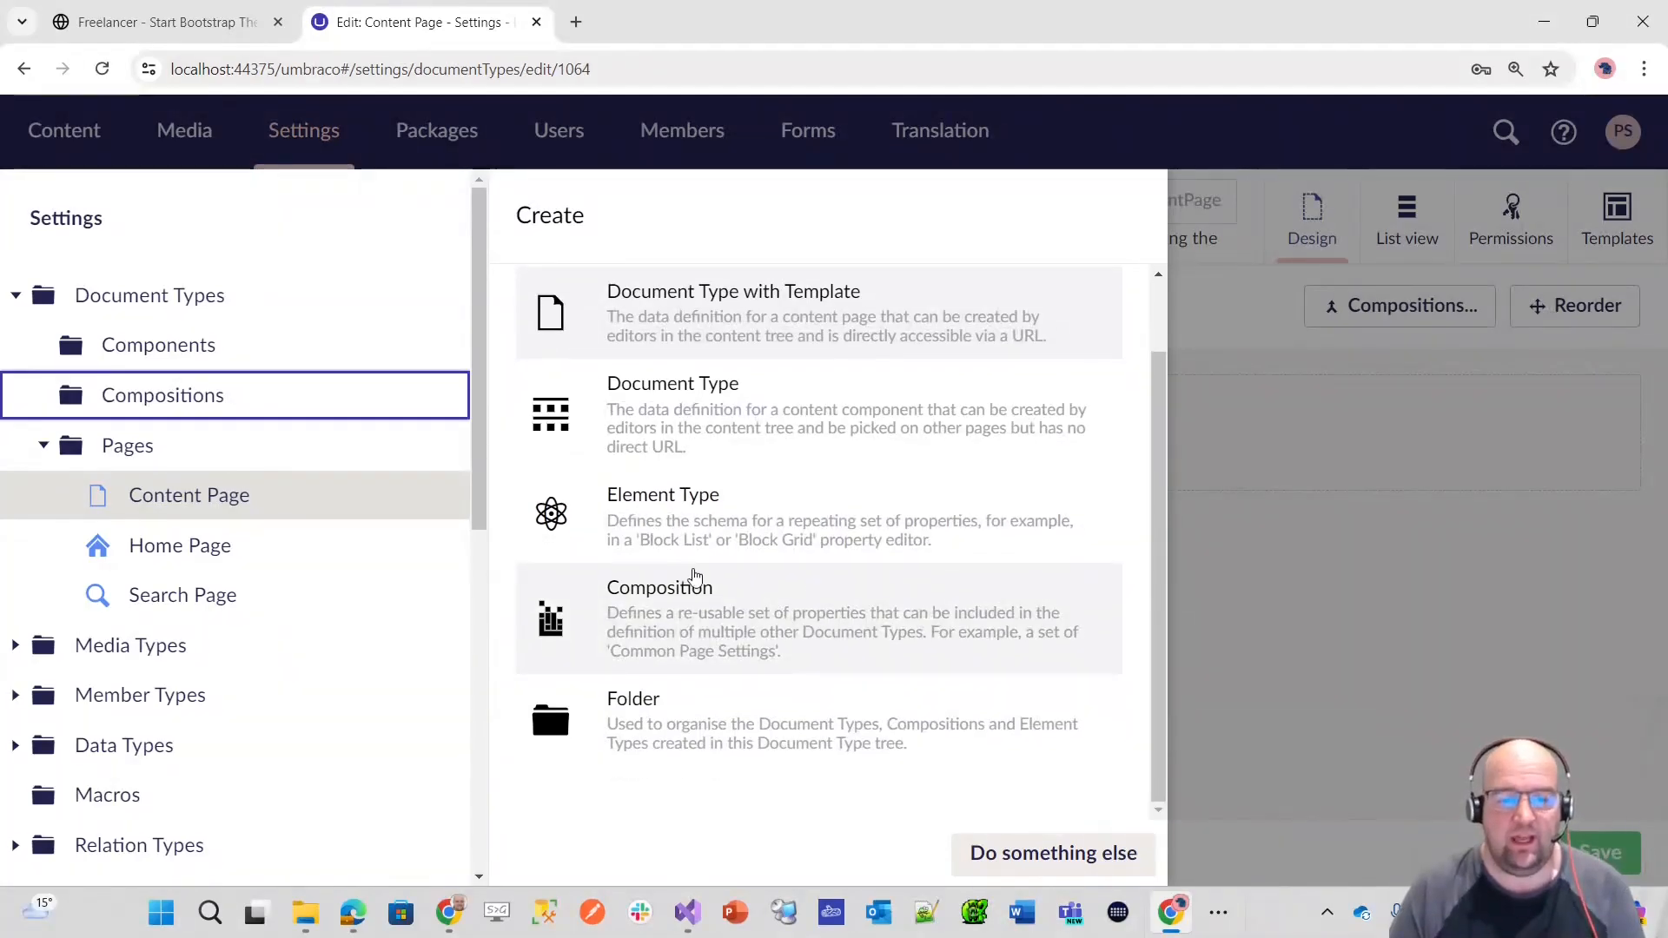
scroll(726, 641, "up", 1)
scroll(782, 647, "down", 1)
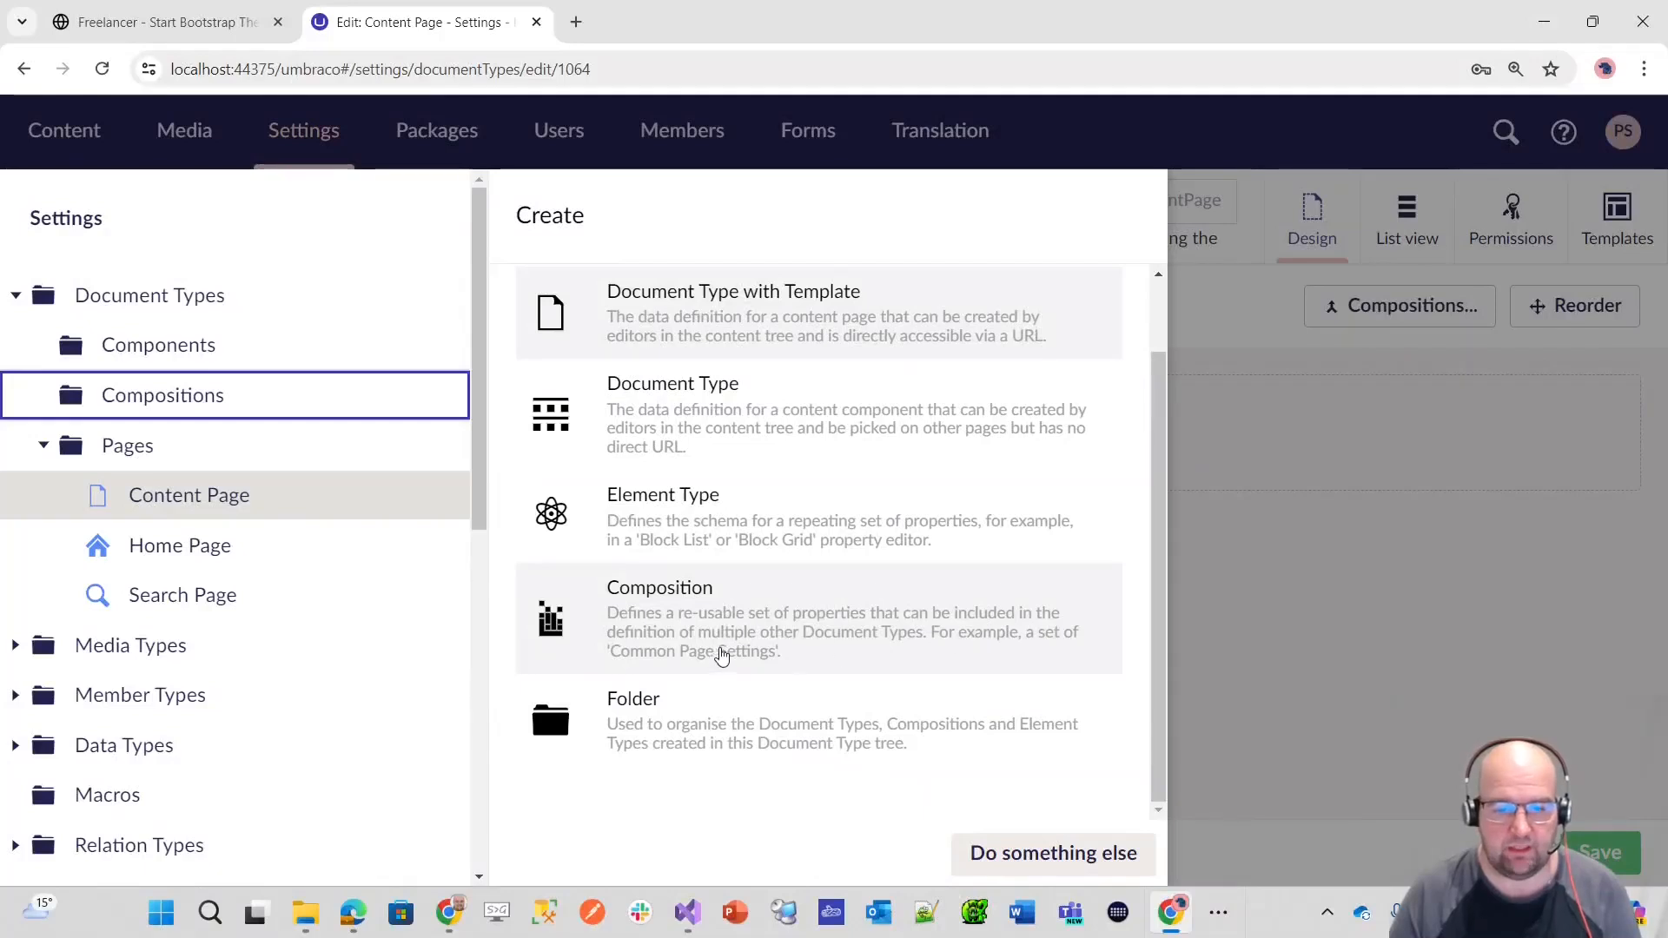
scroll(916, 640, "up", 1)
scroll(999, 647, "down", 1)
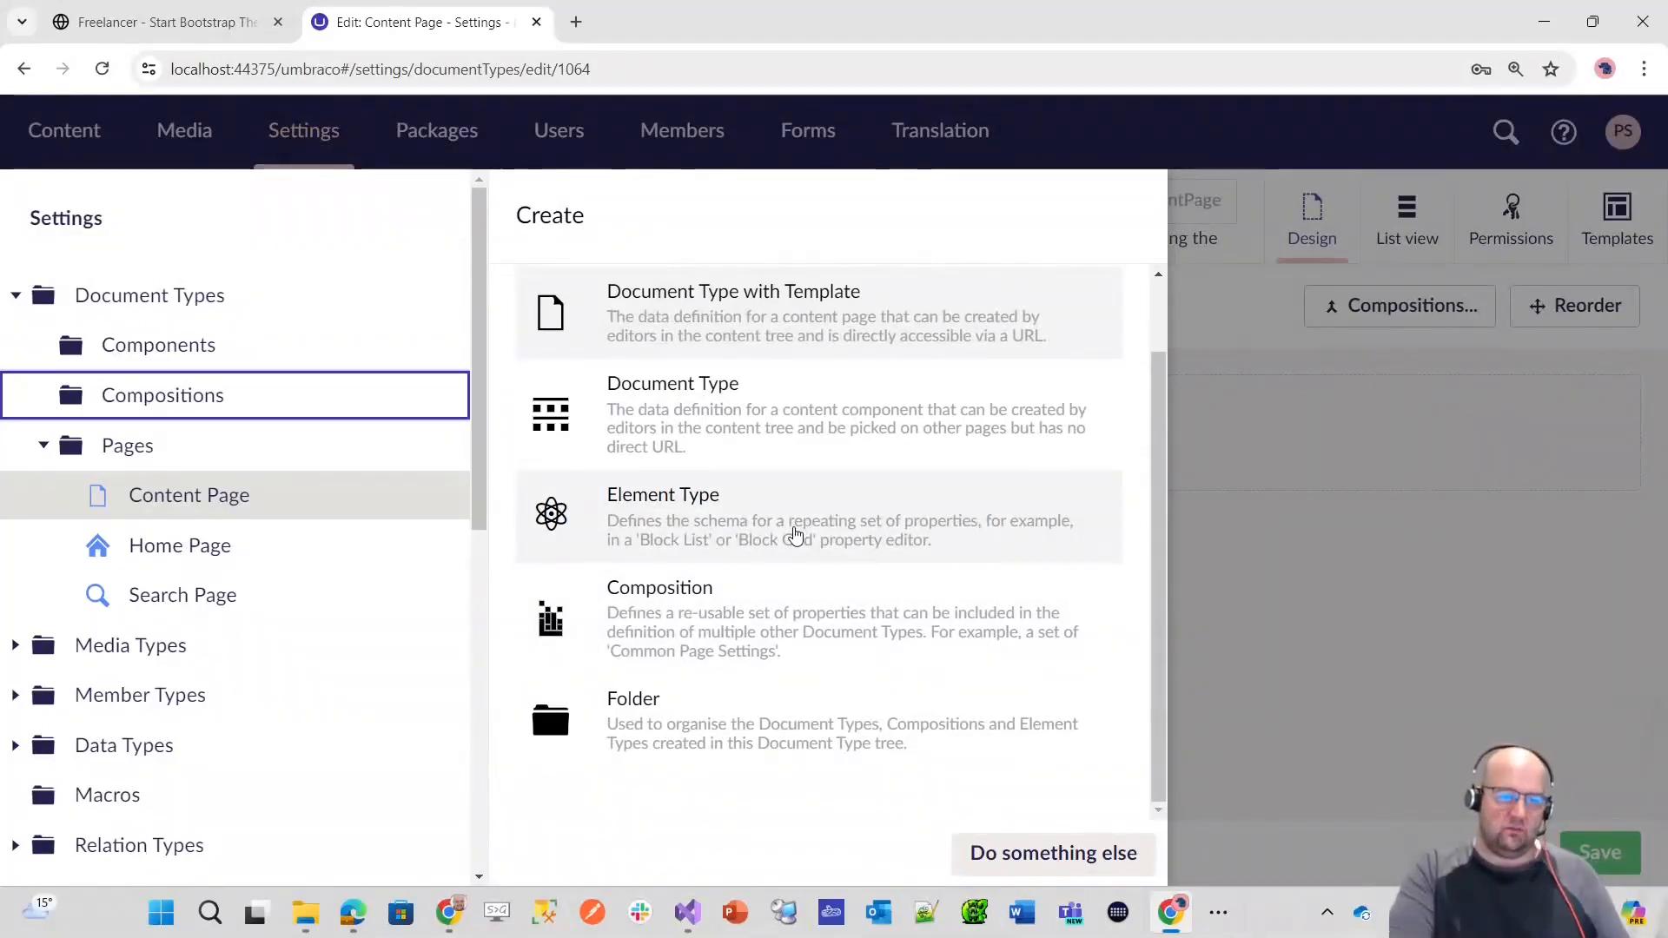
Step: Compare the permission settings of a new element type and a new composition started in the Compositions folder
left_click(796, 534)
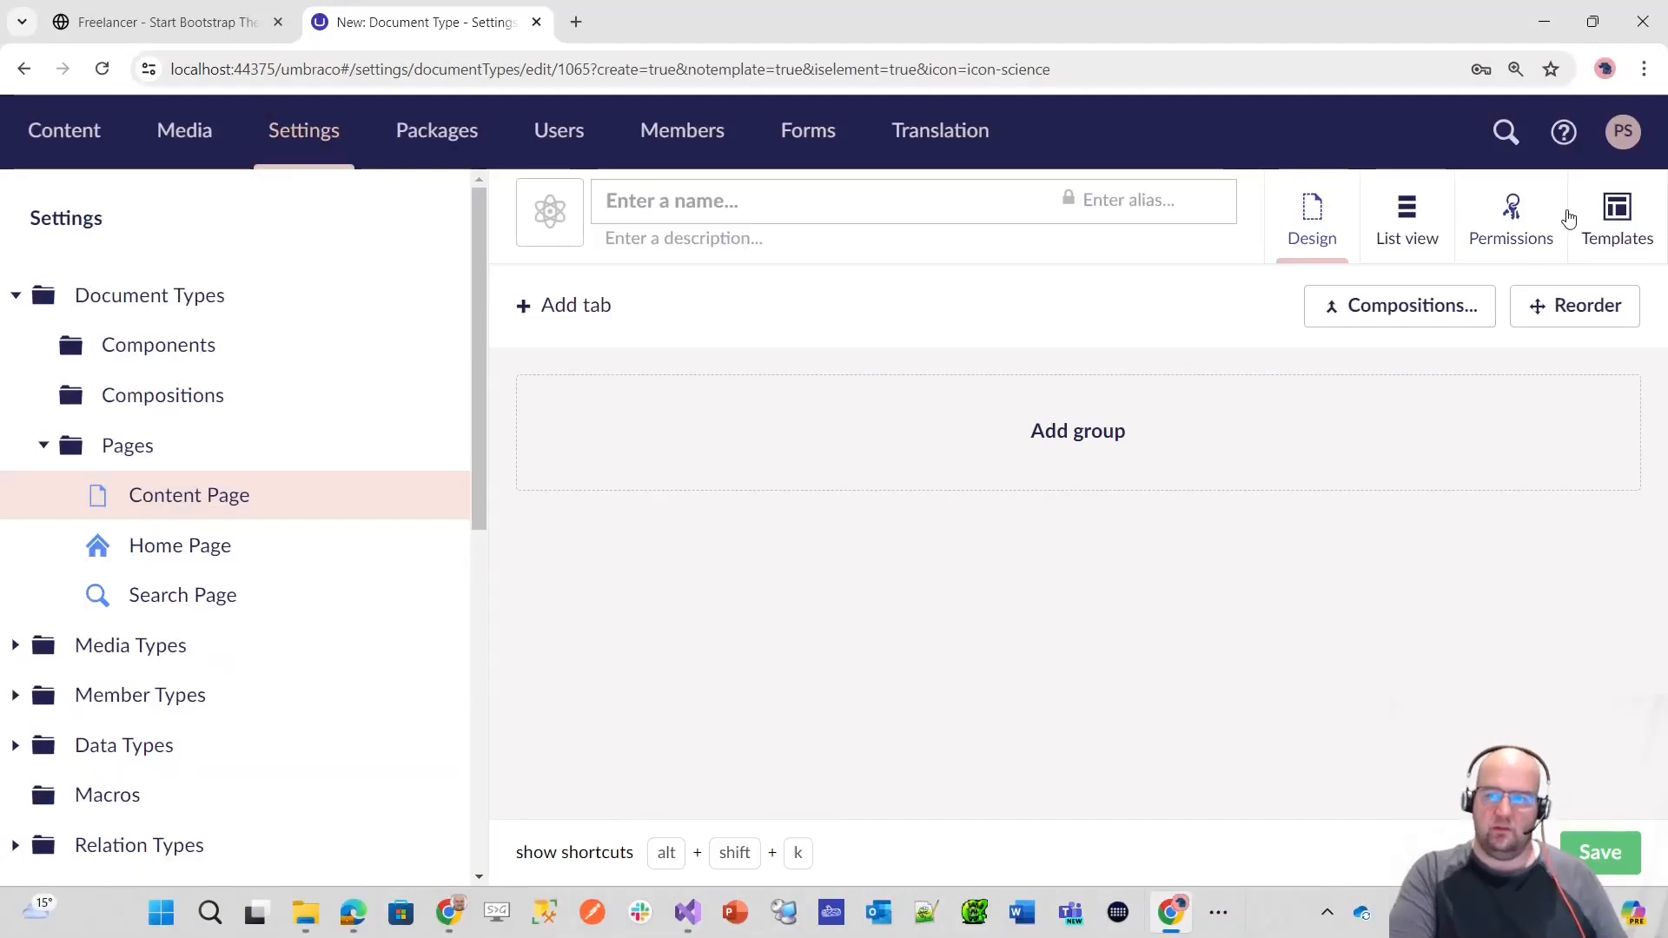
left_click(1528, 230)
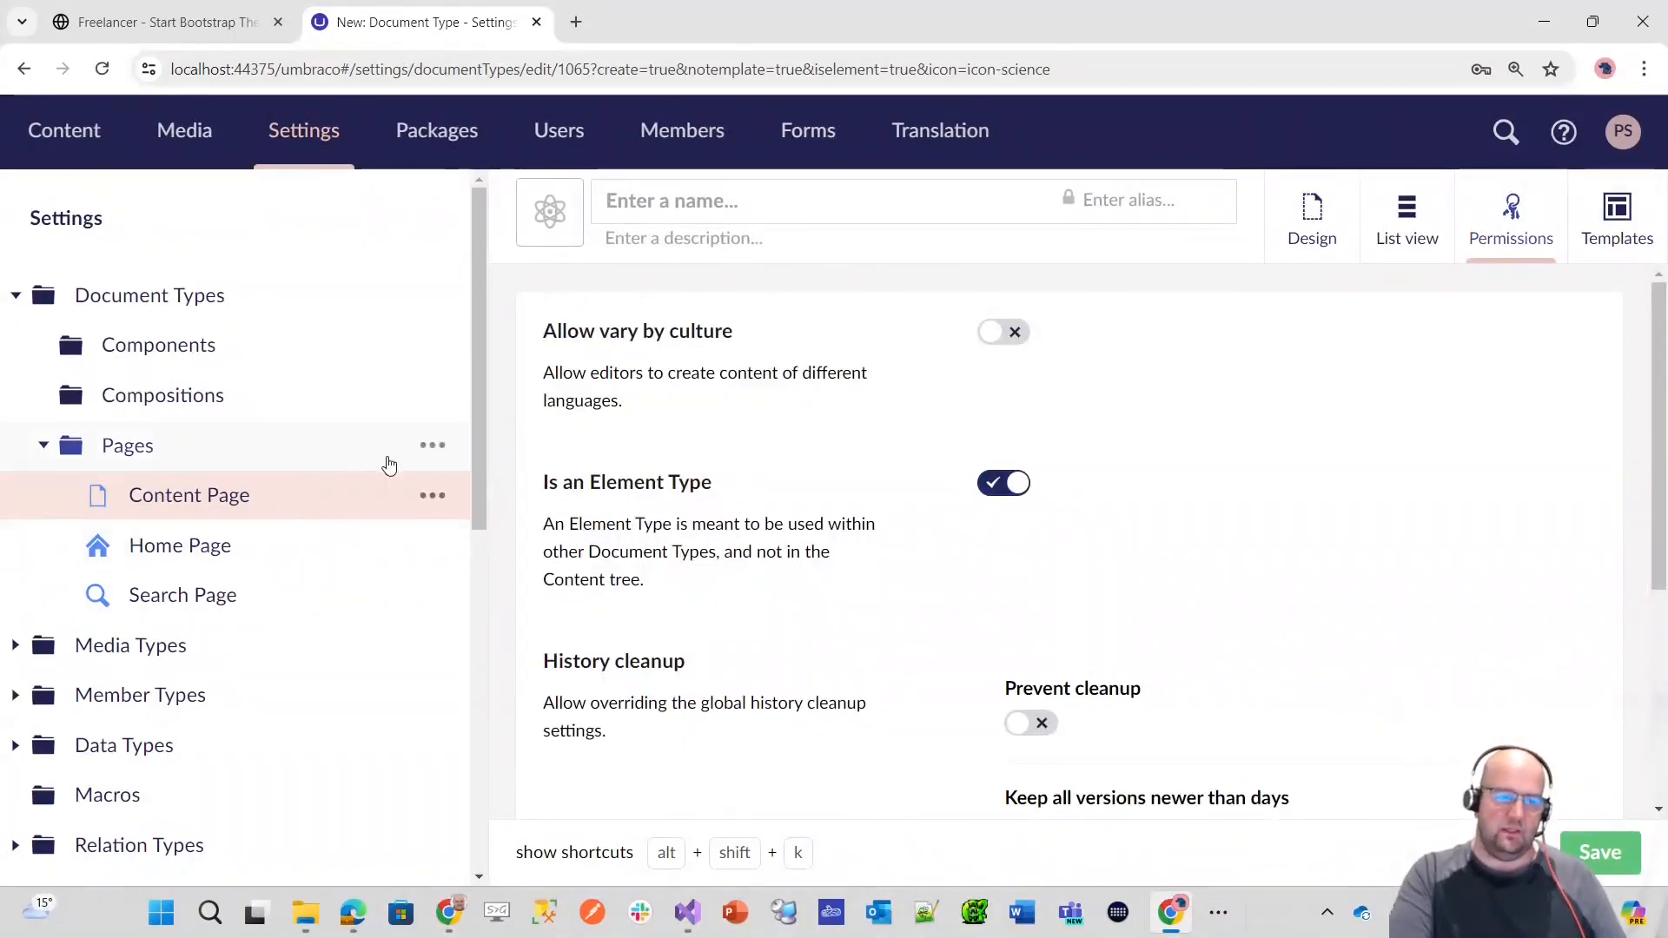
left_click(432, 395)
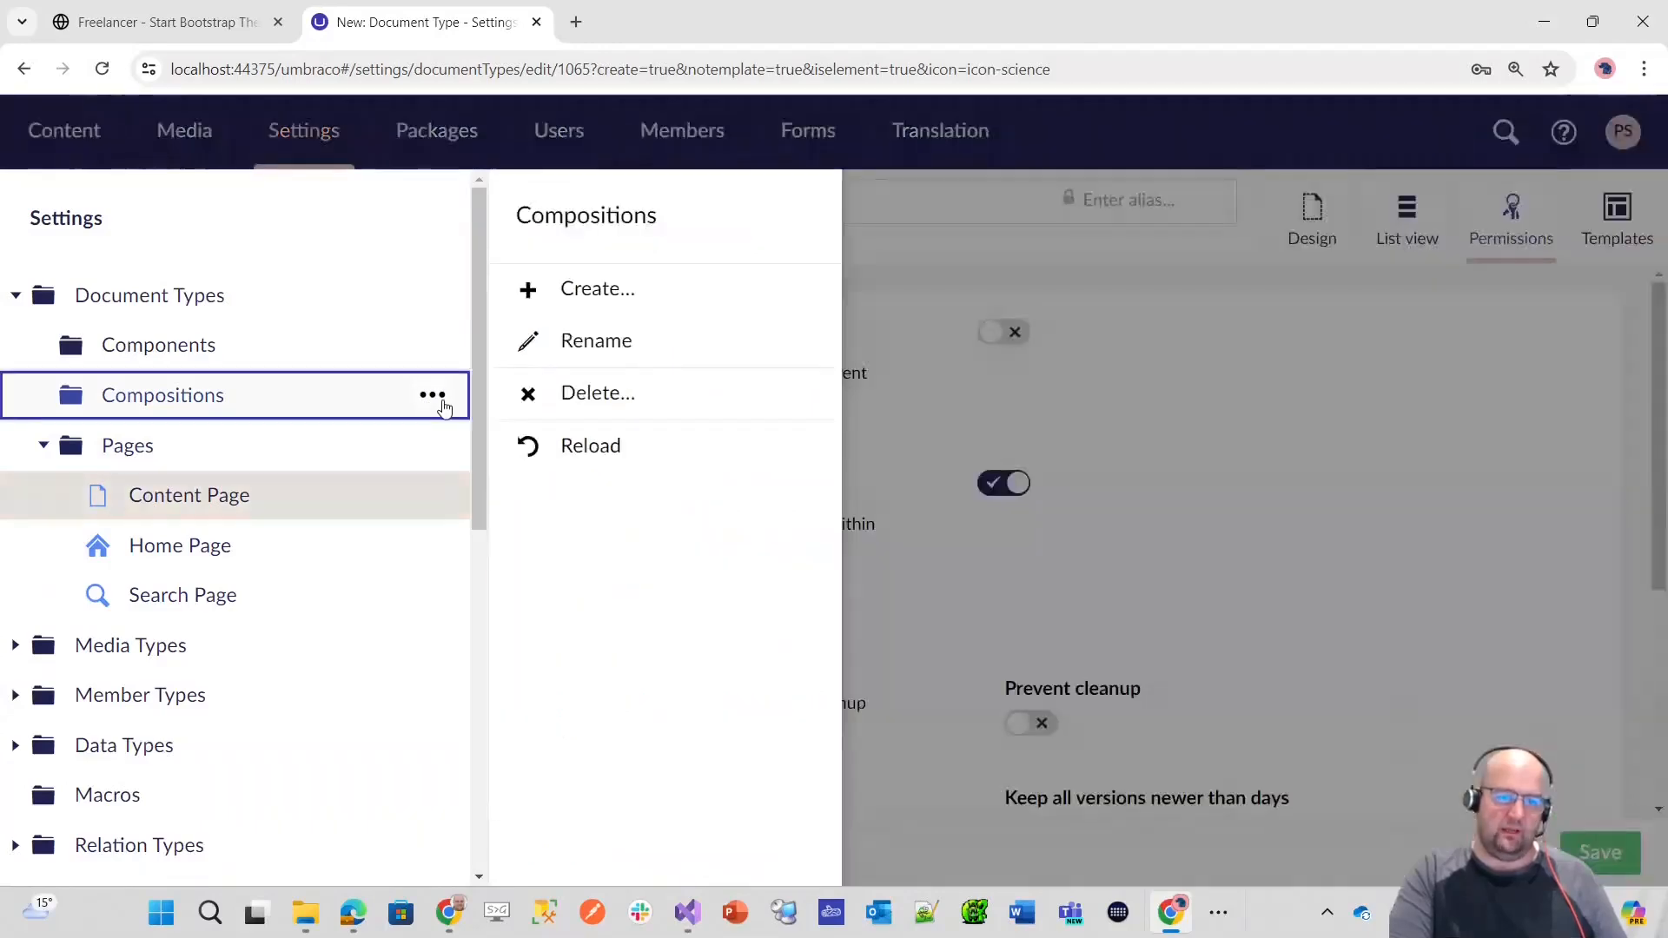
left_click(598, 285)
left_click(768, 720)
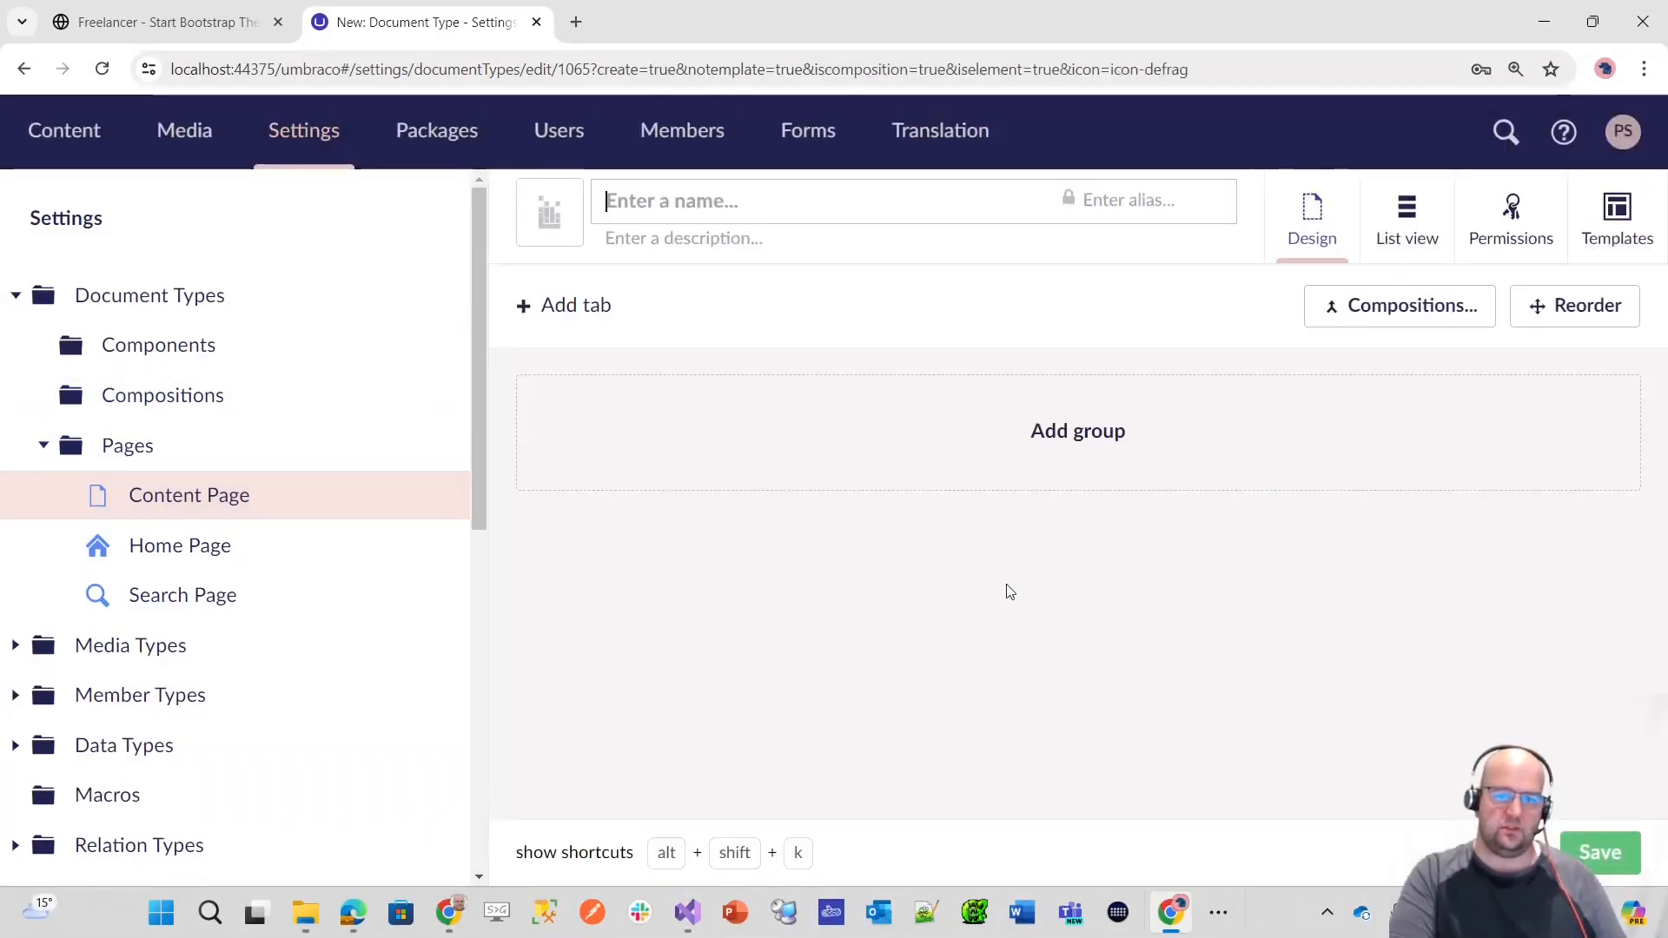
left_click(1510, 212)
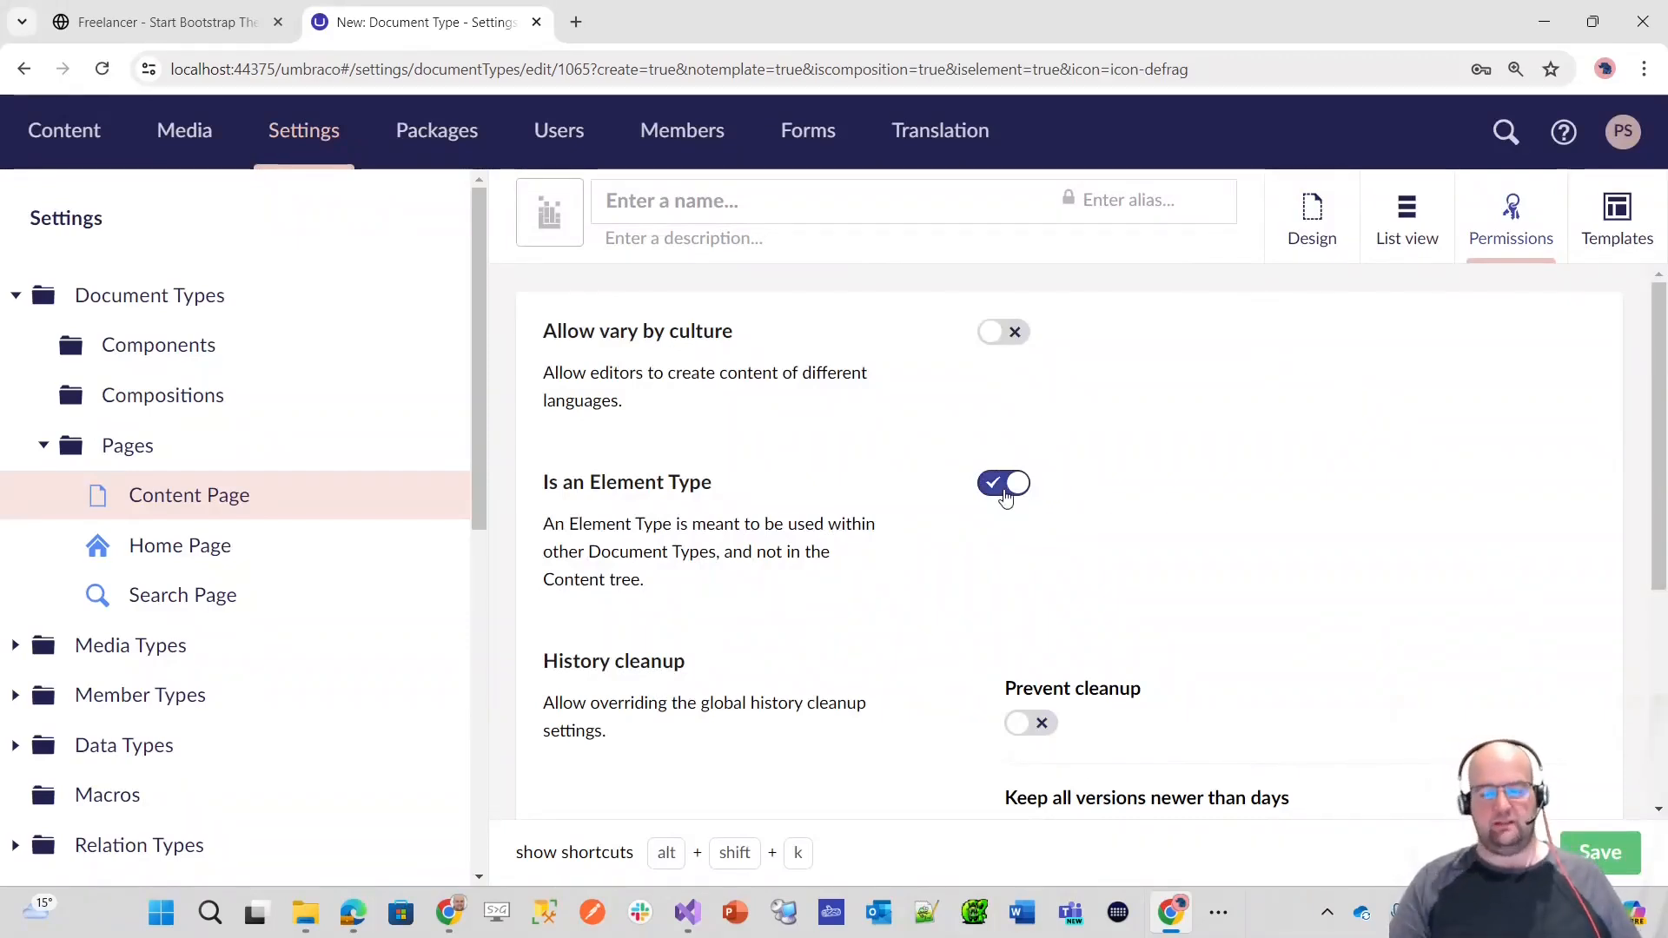
left_click(1308, 217)
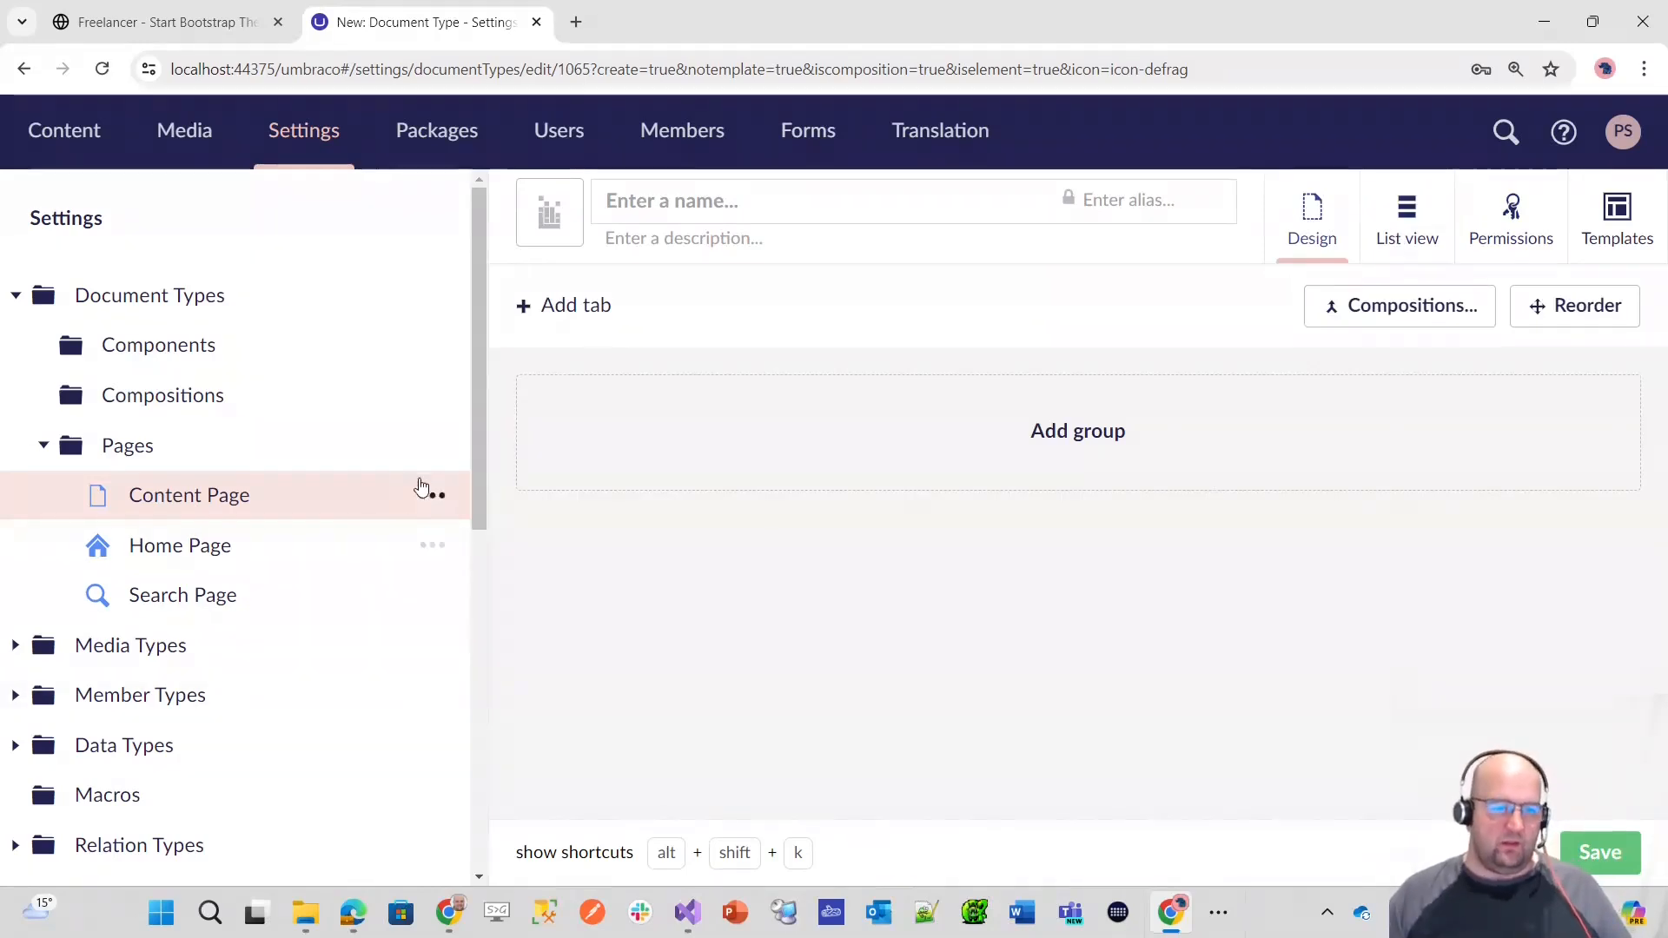
Step: Start a new composition in the Compositions folder, search icons for "frag" and assign the defrag icon in pink-red
left_click(431, 396)
left_click(650, 310)
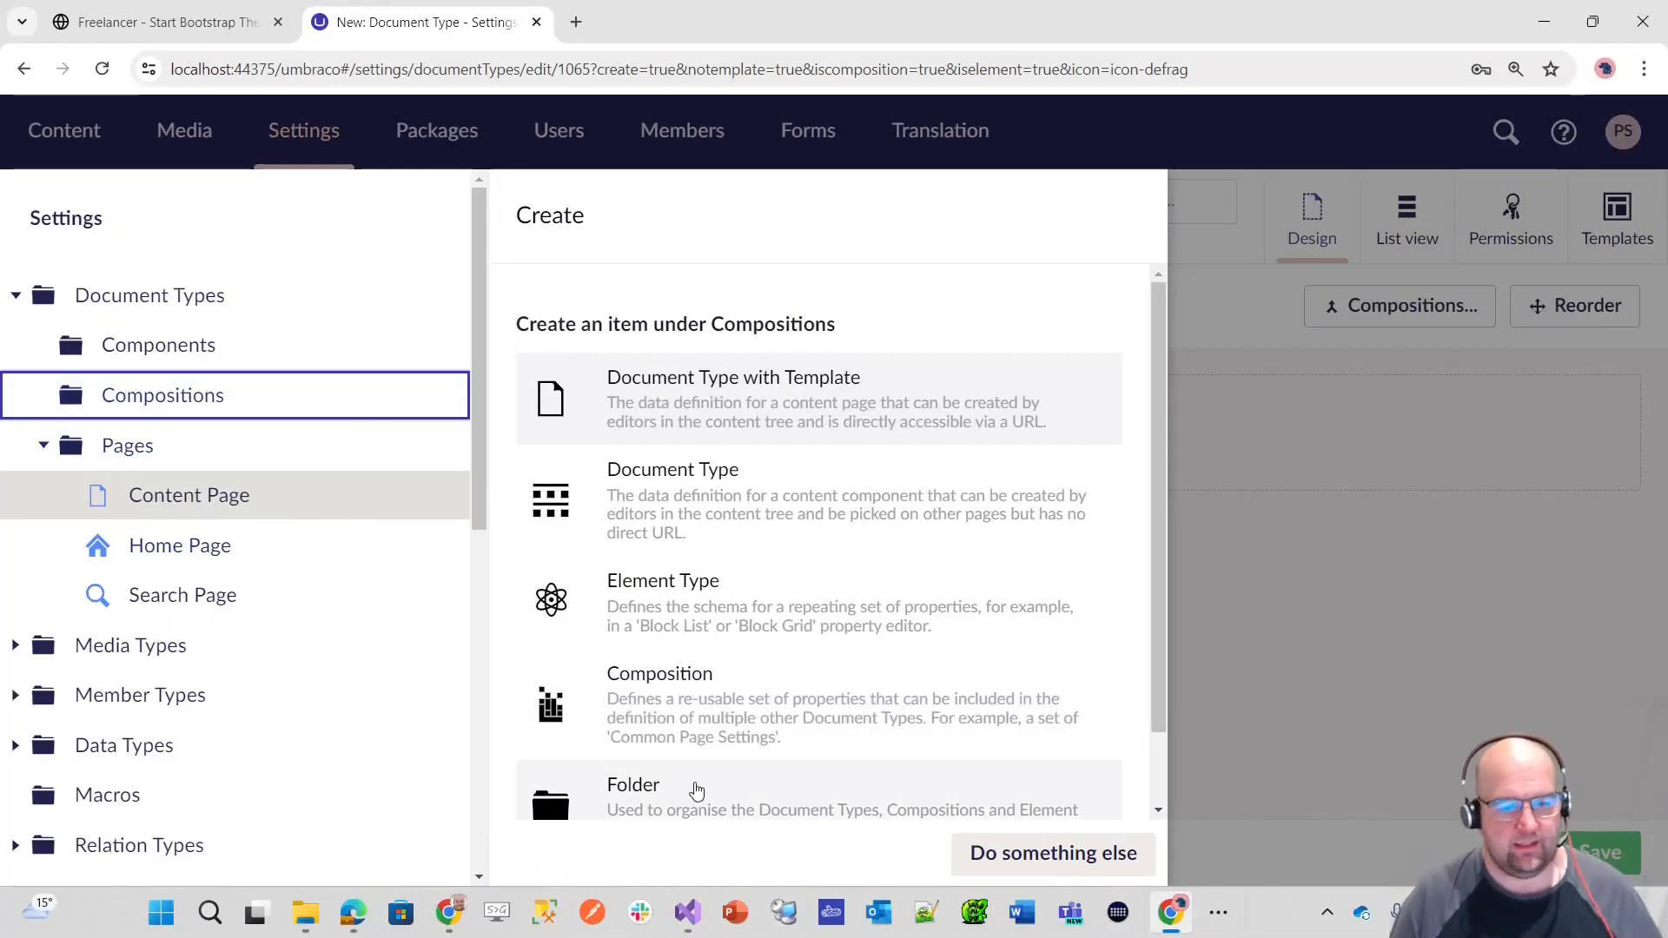
left_click(704, 695)
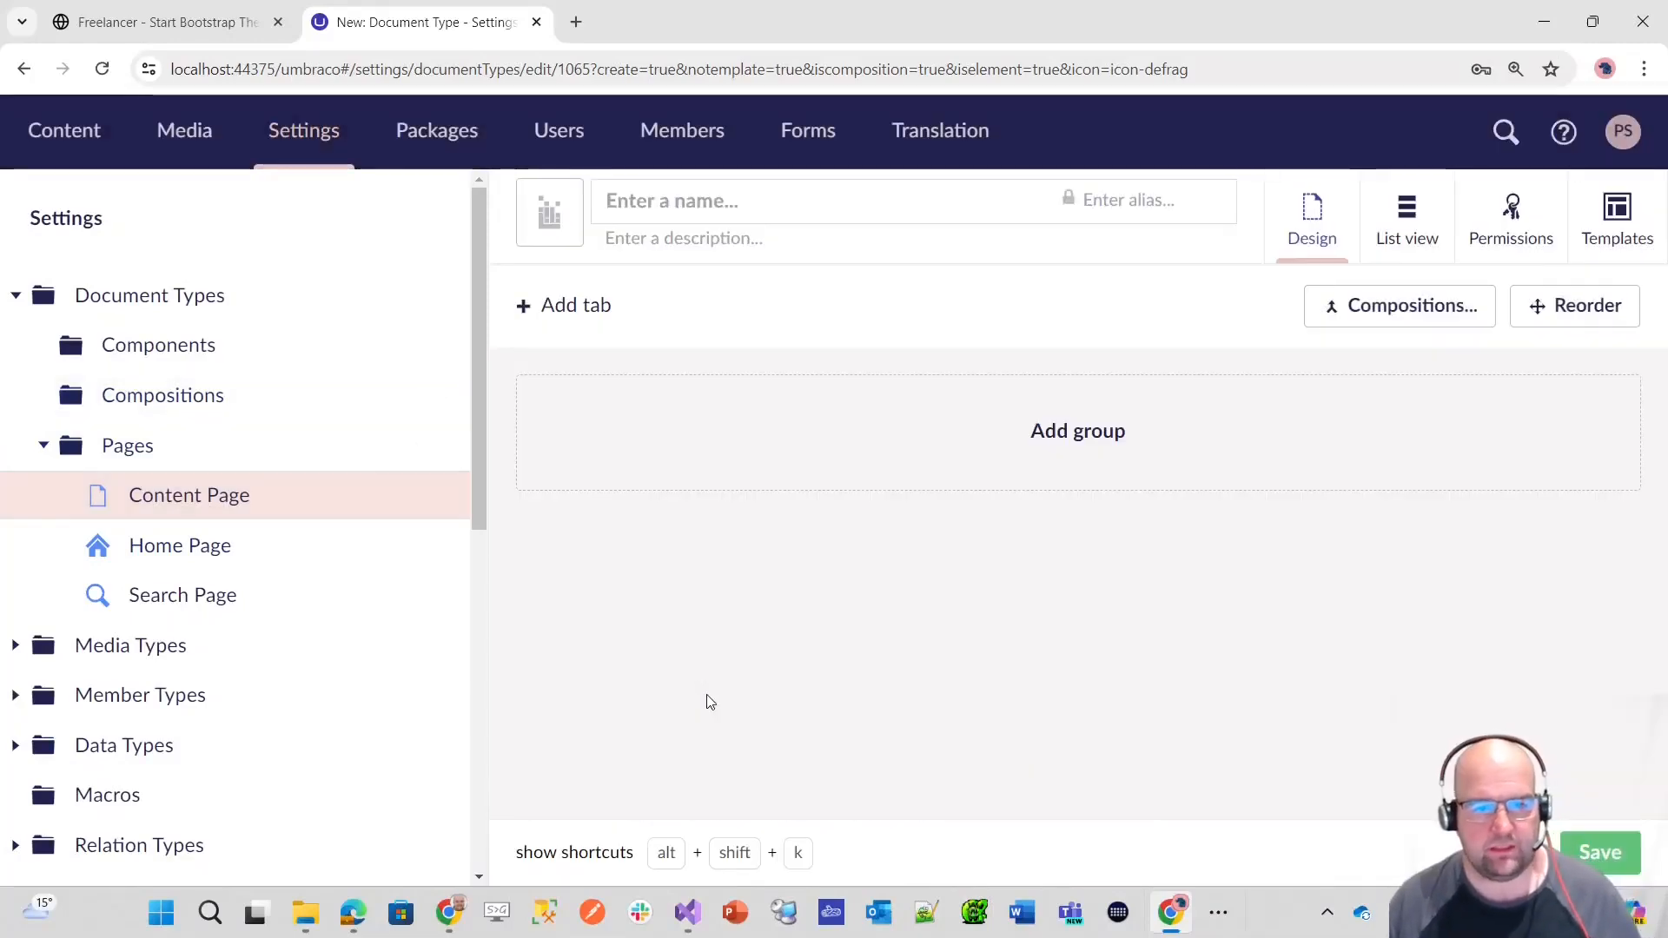
left_click(559, 212)
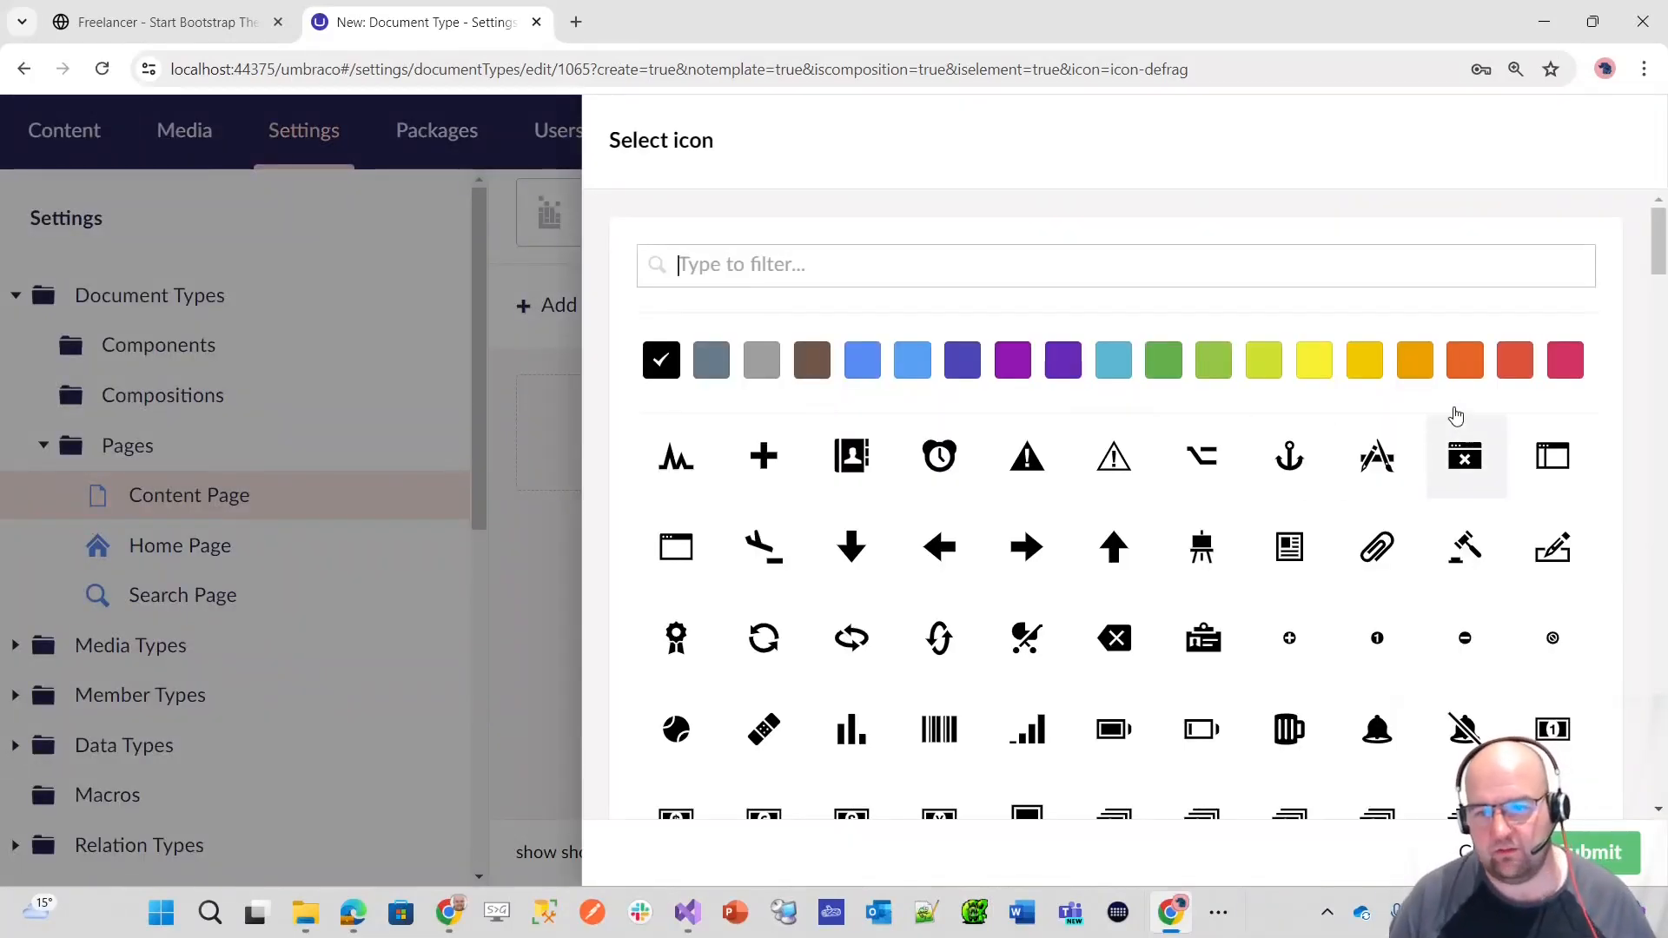
type("frag")
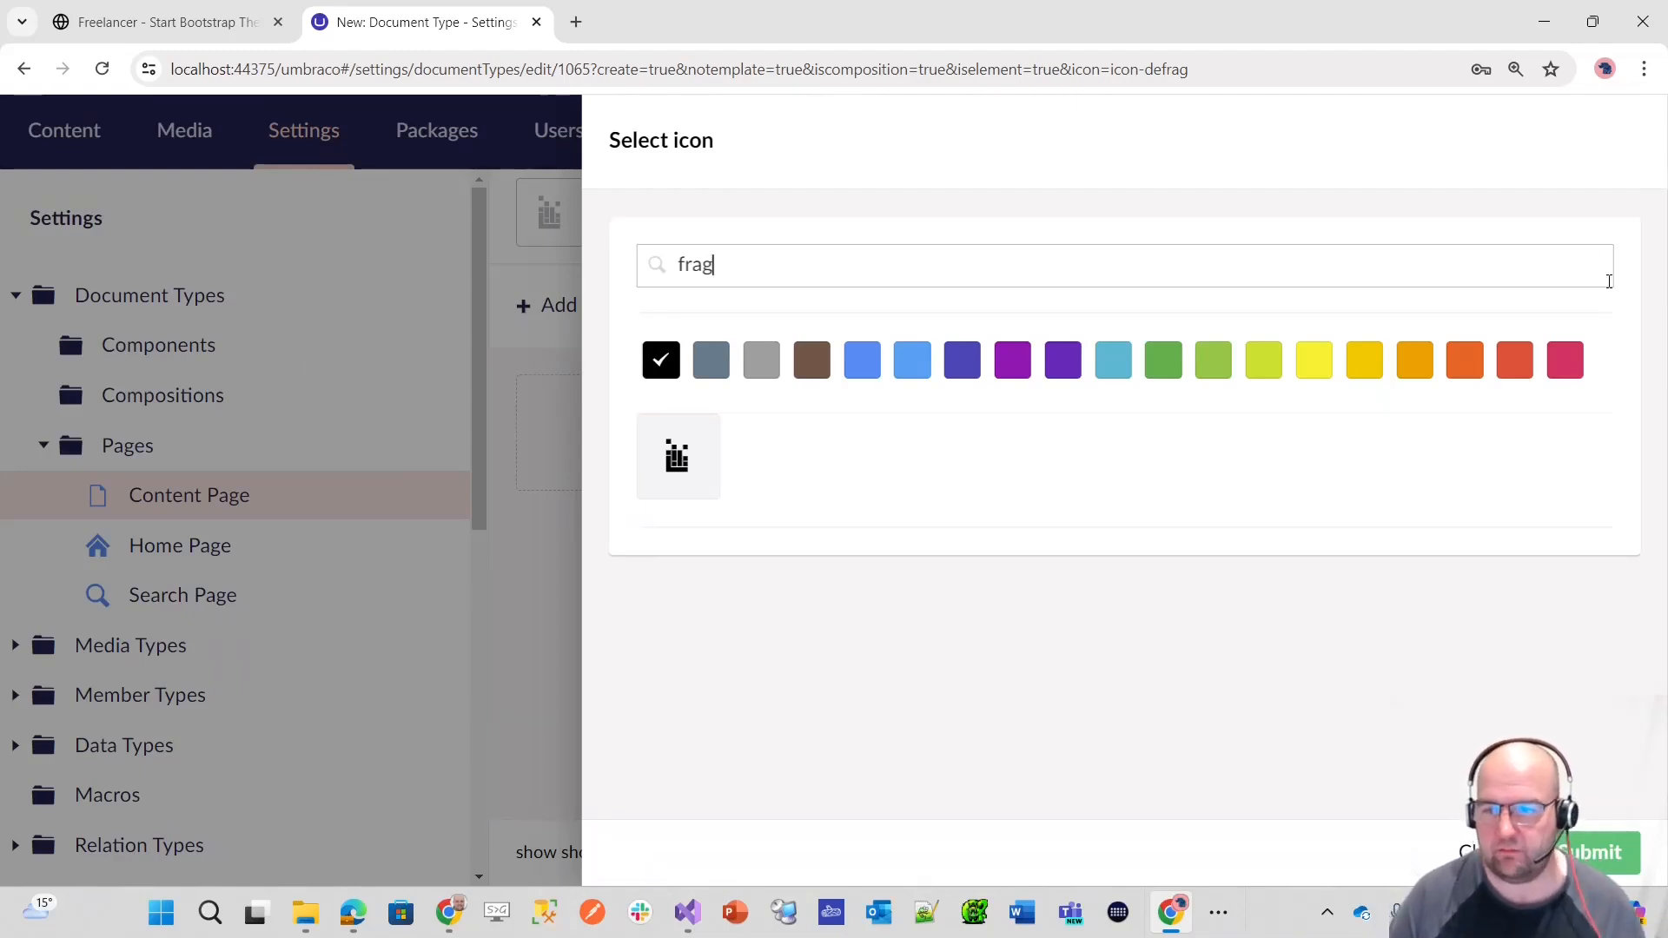
left_click(1571, 365)
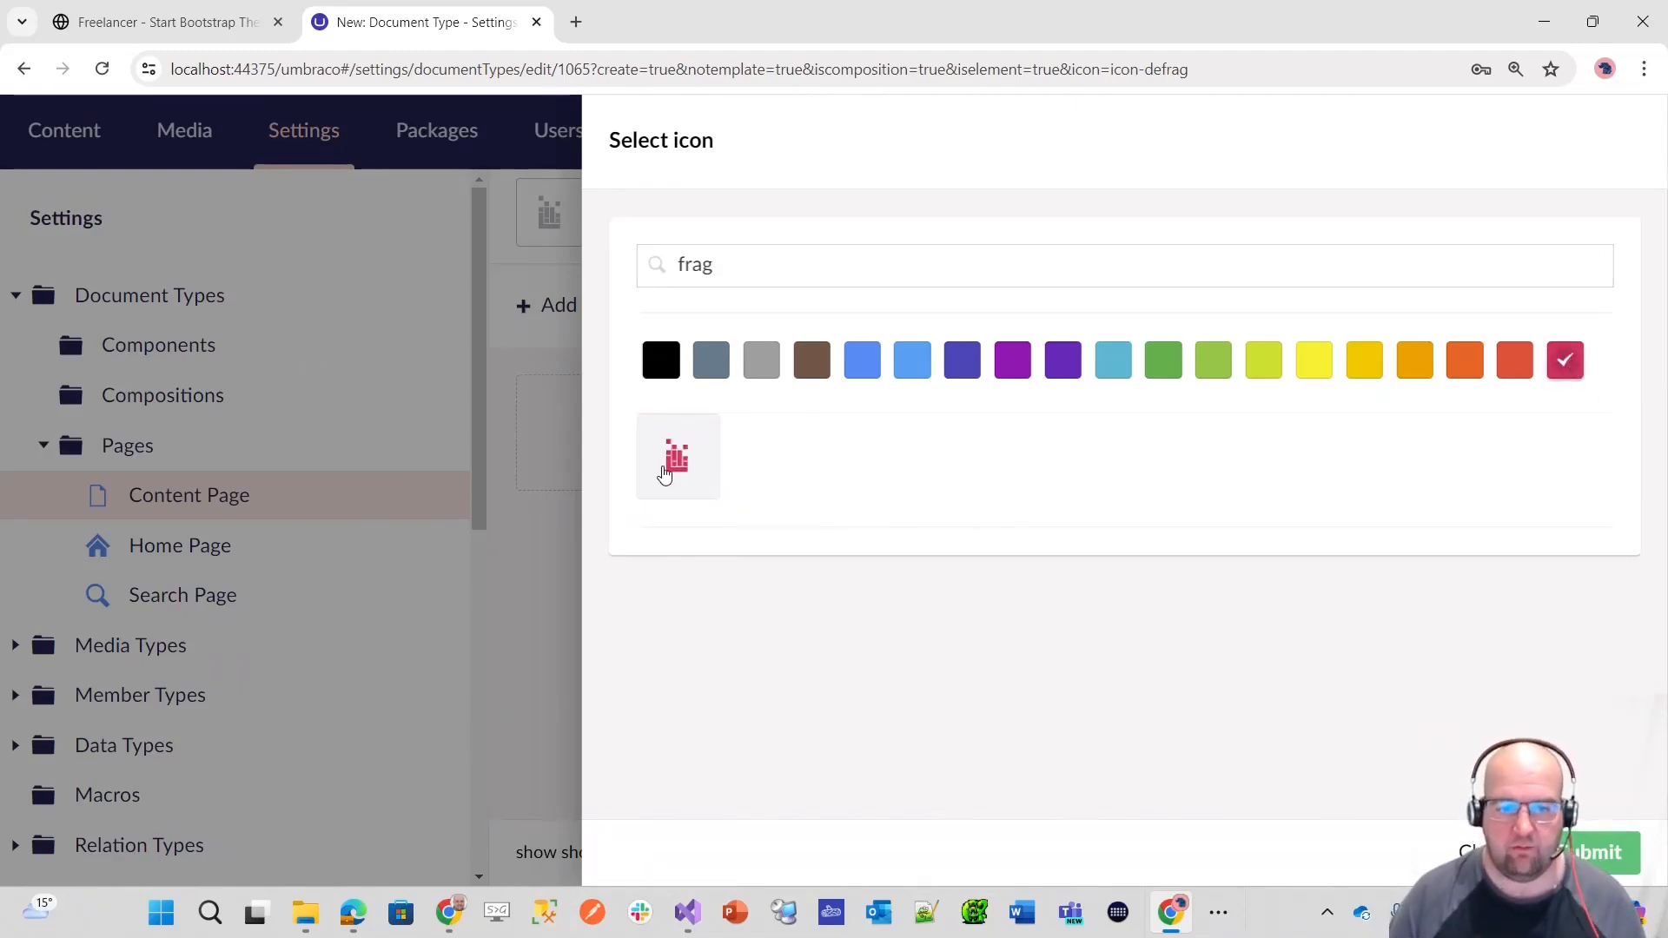
left_click(1603, 859)
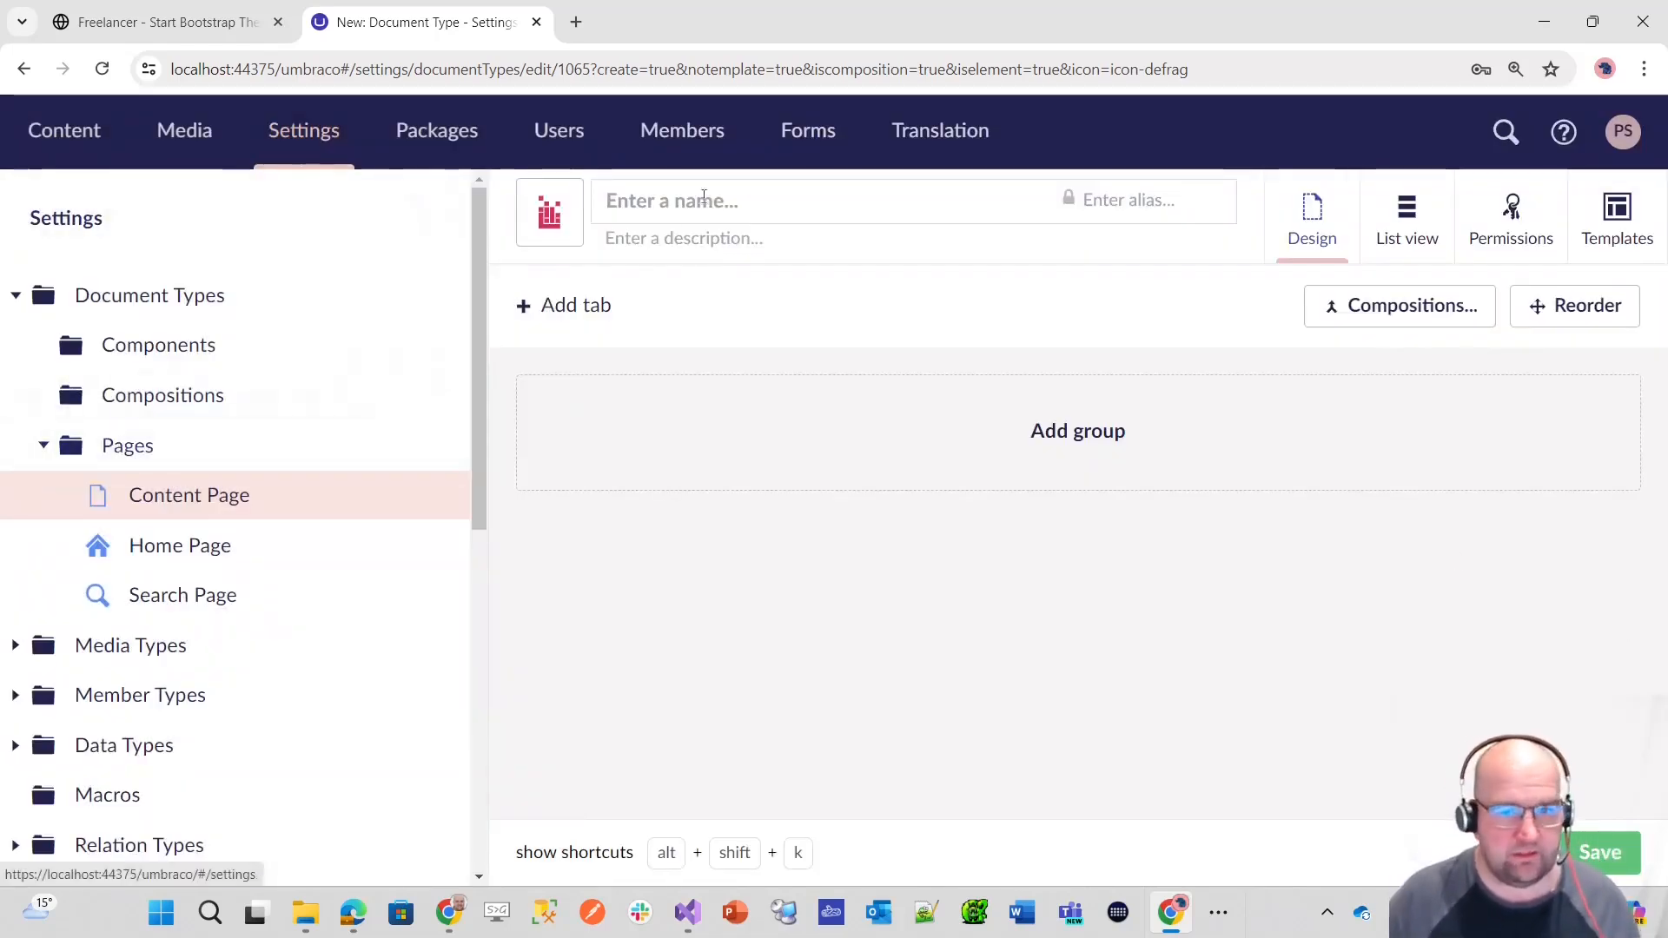
Step: Name the composition "Content Properties" and add a tab called "Content" to it
left_click(669, 215)
type("Content ")
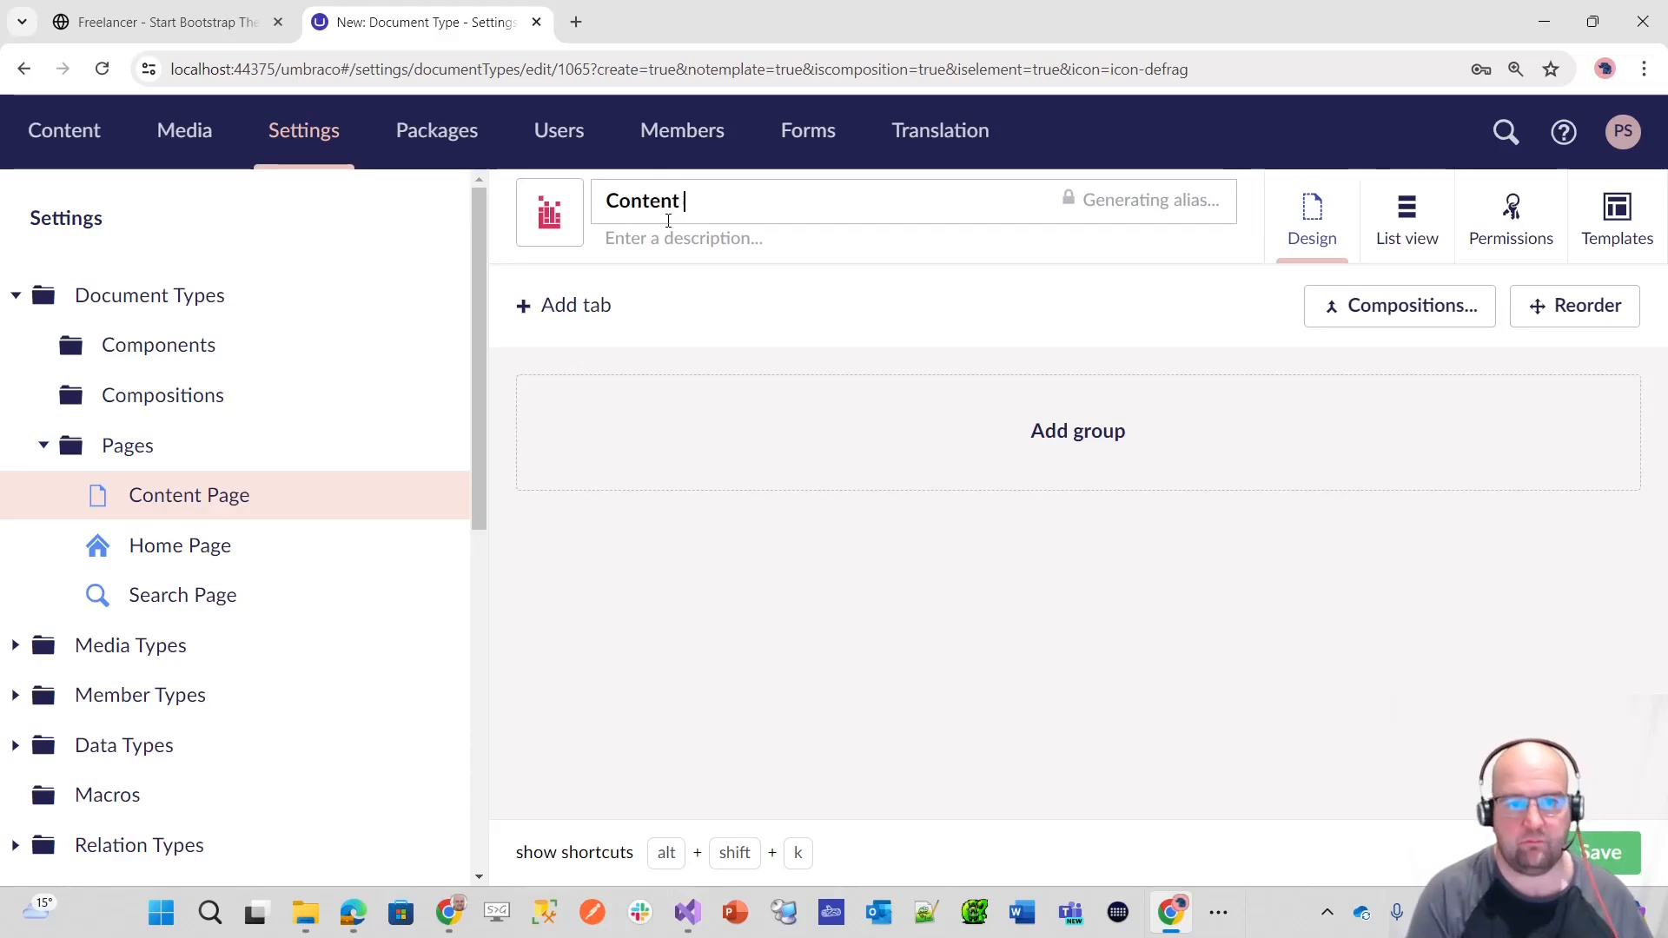
type("Properties")
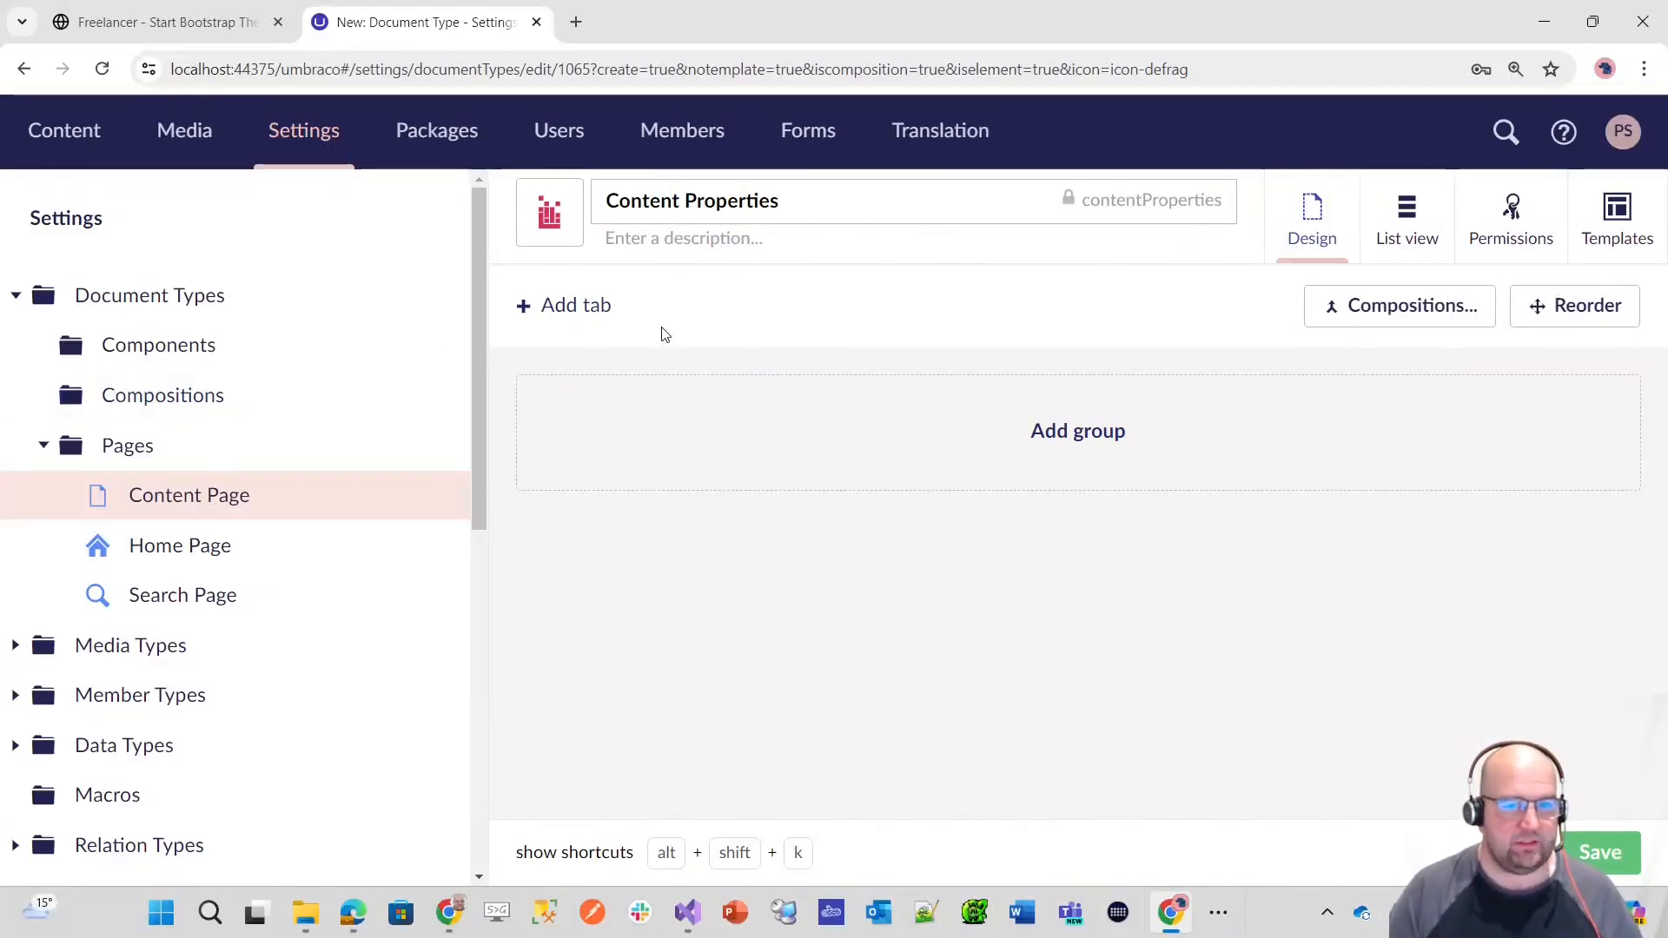
left_click(591, 311)
type("Content")
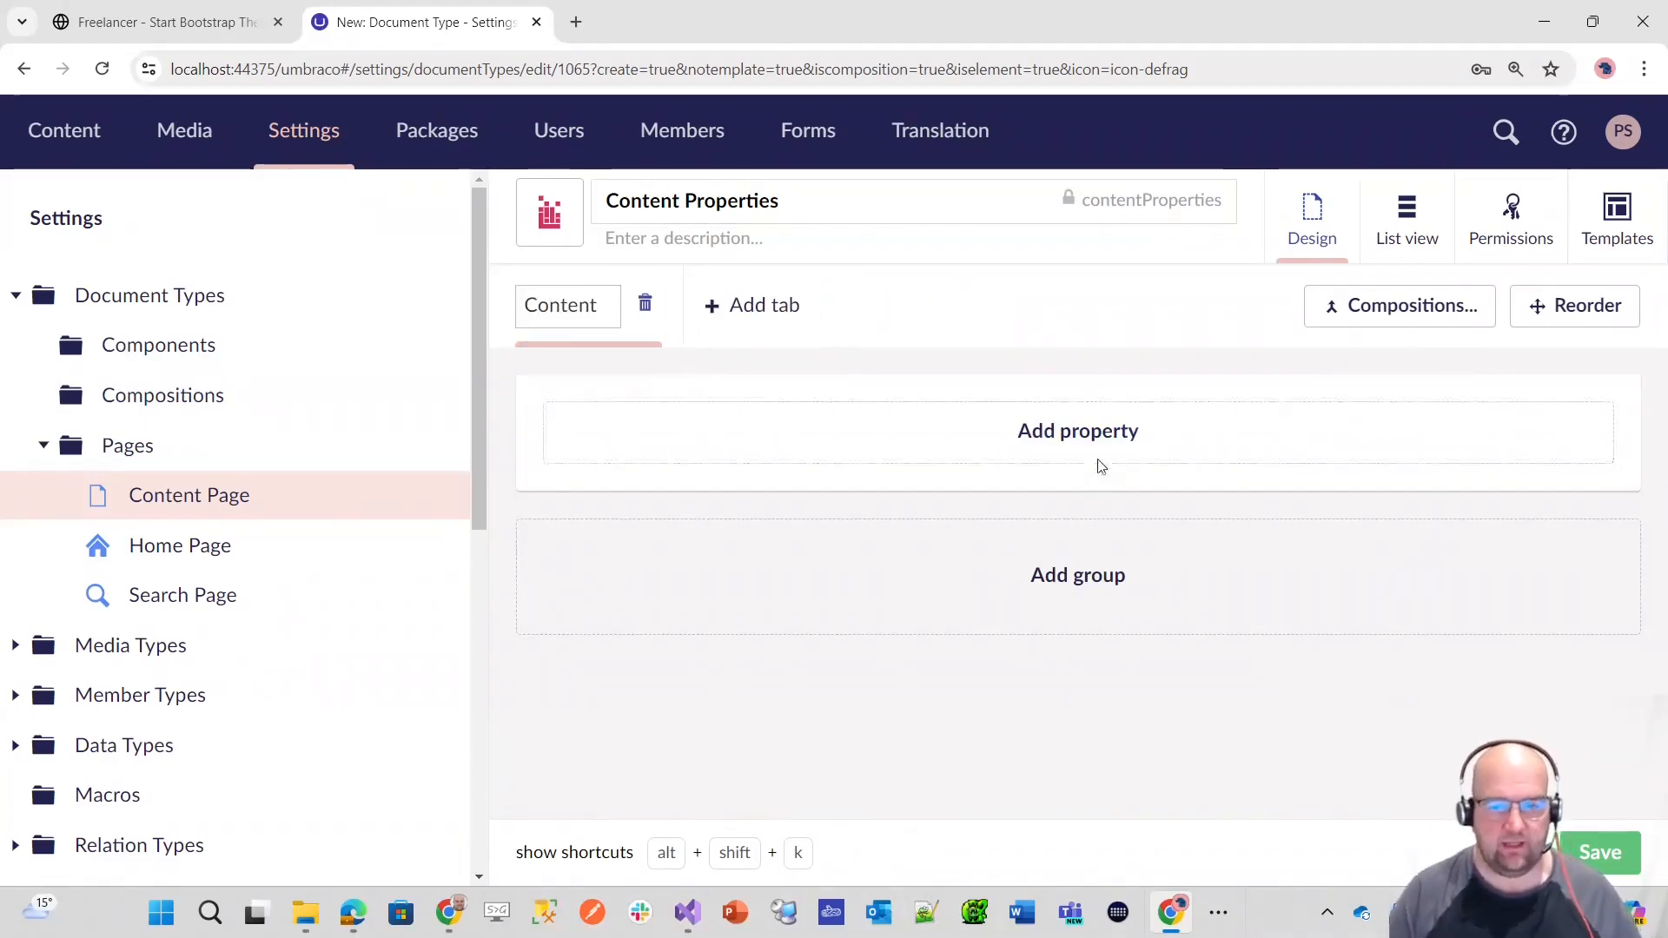
Step: Begin a property on the Content tab named "Main Content" with the description "This is the main content for the page."
left_click(1093, 435)
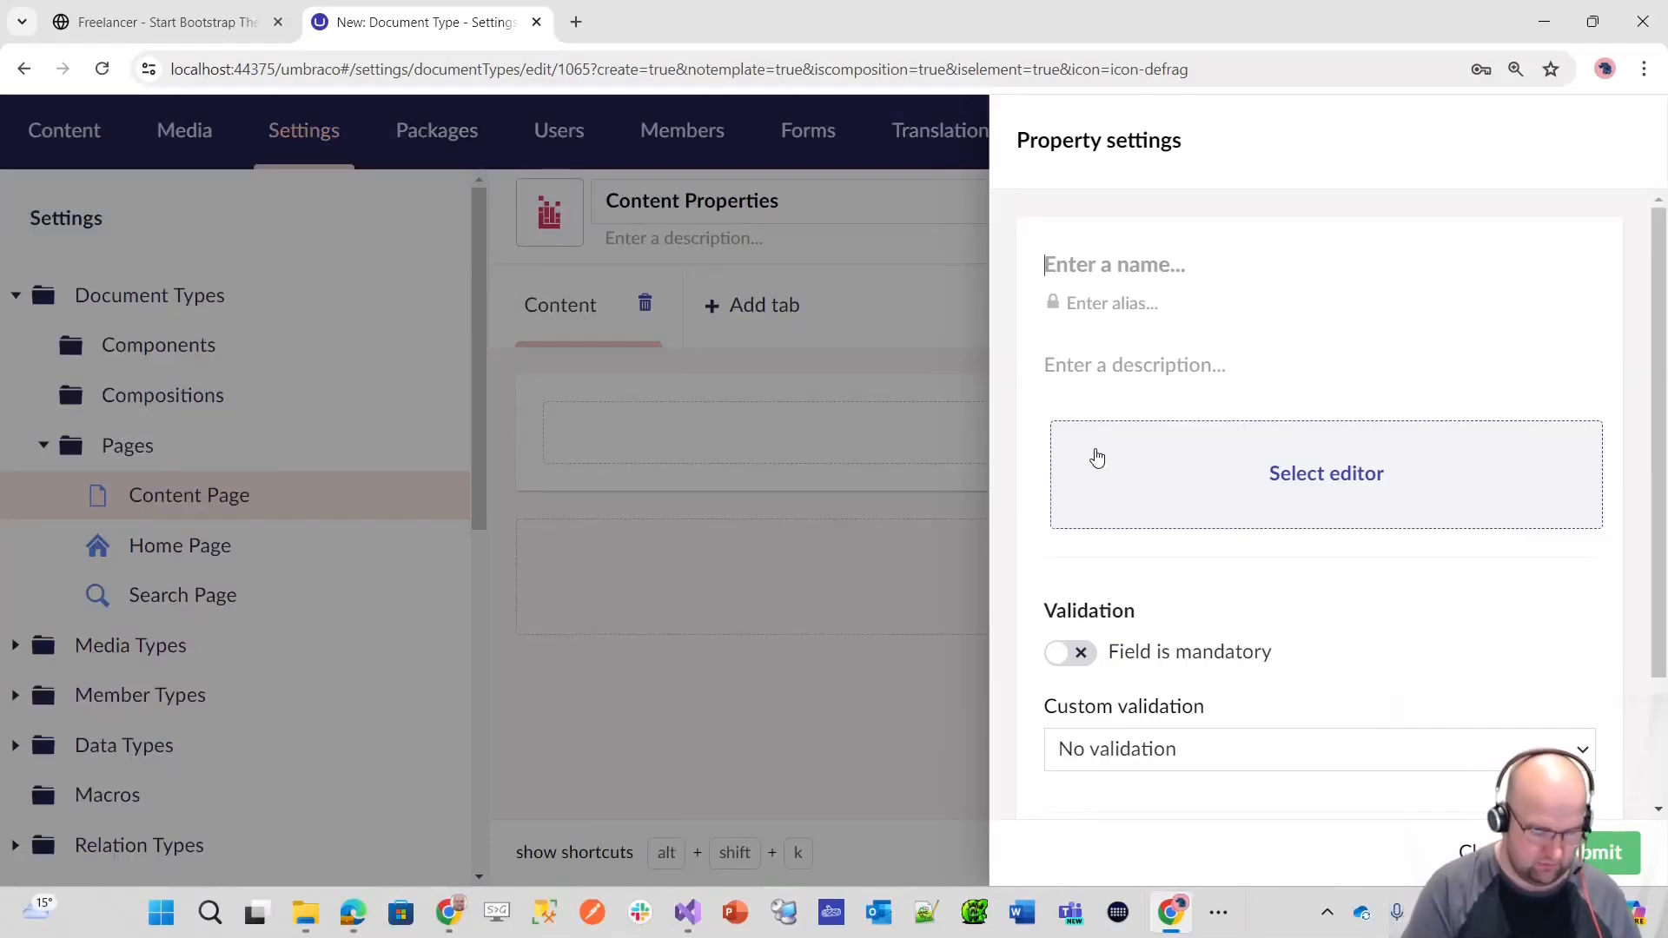
type("Main Content")
left_click(1113, 364)
type("Thi")
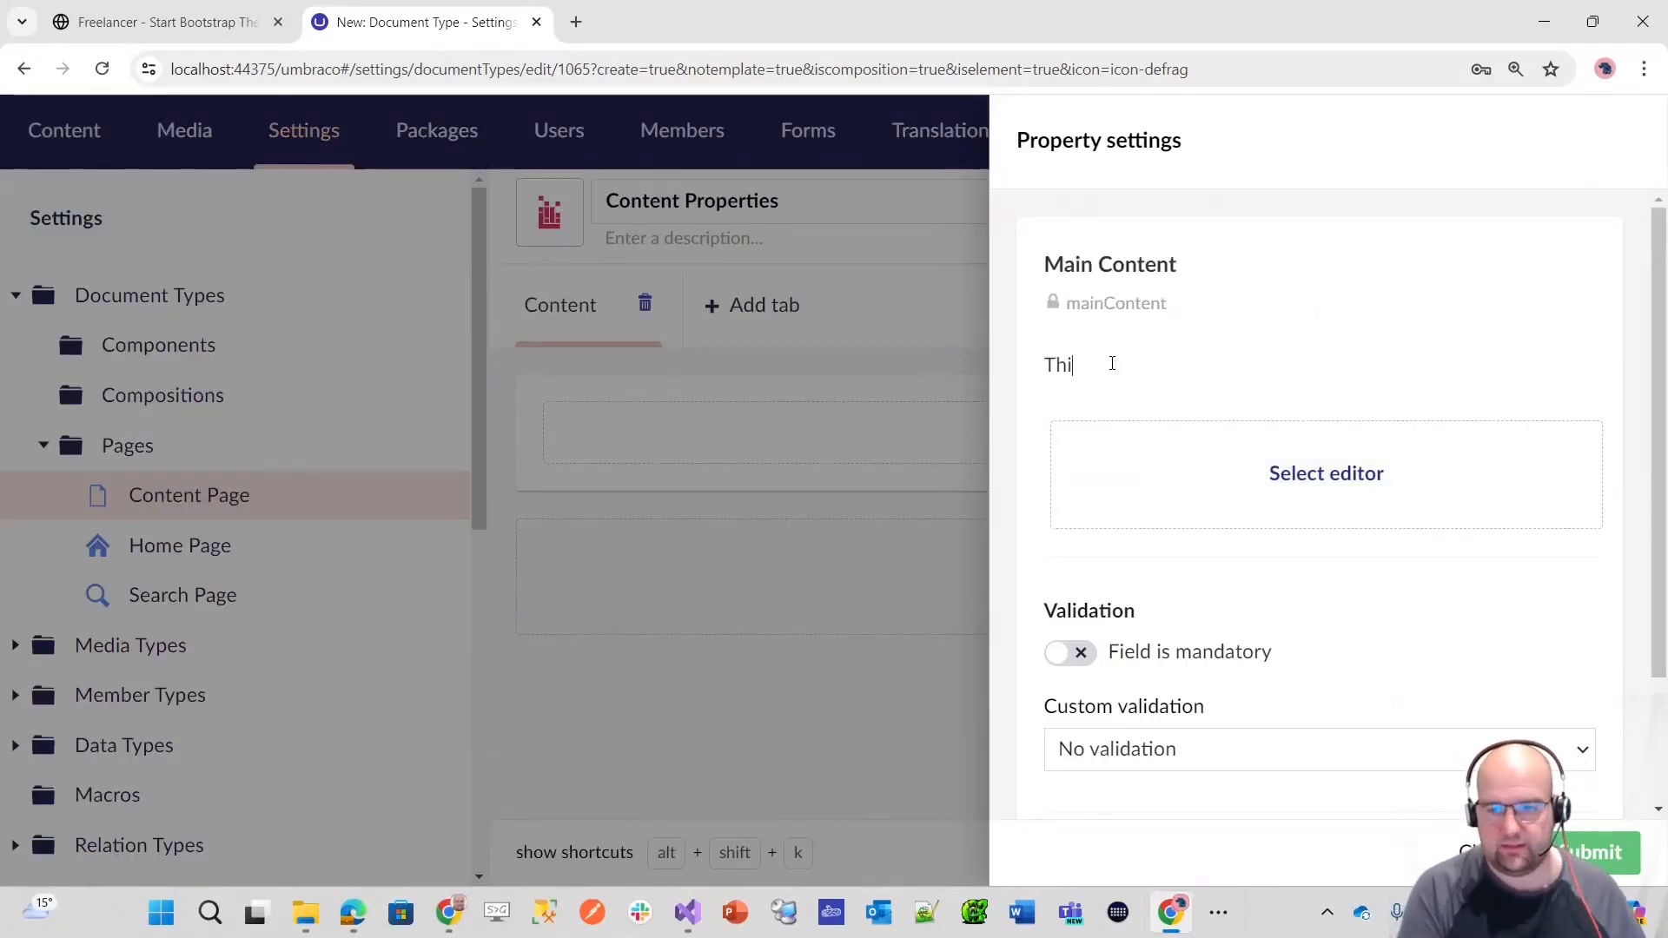
type("s is the main co")
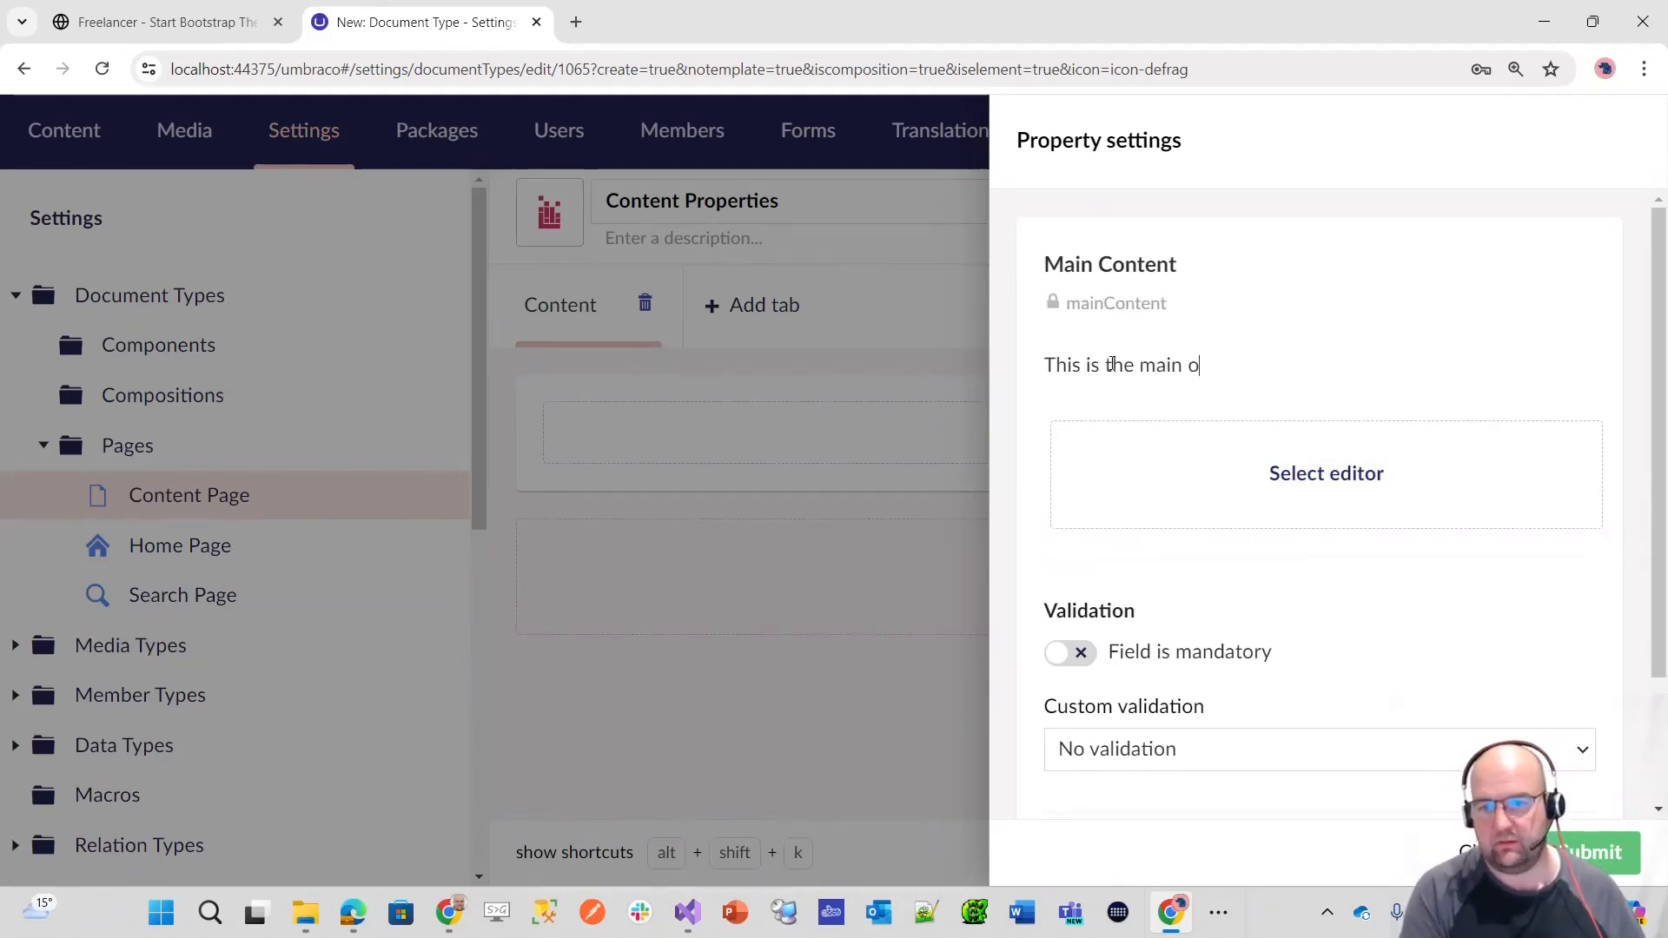
type("ntent for the page.")
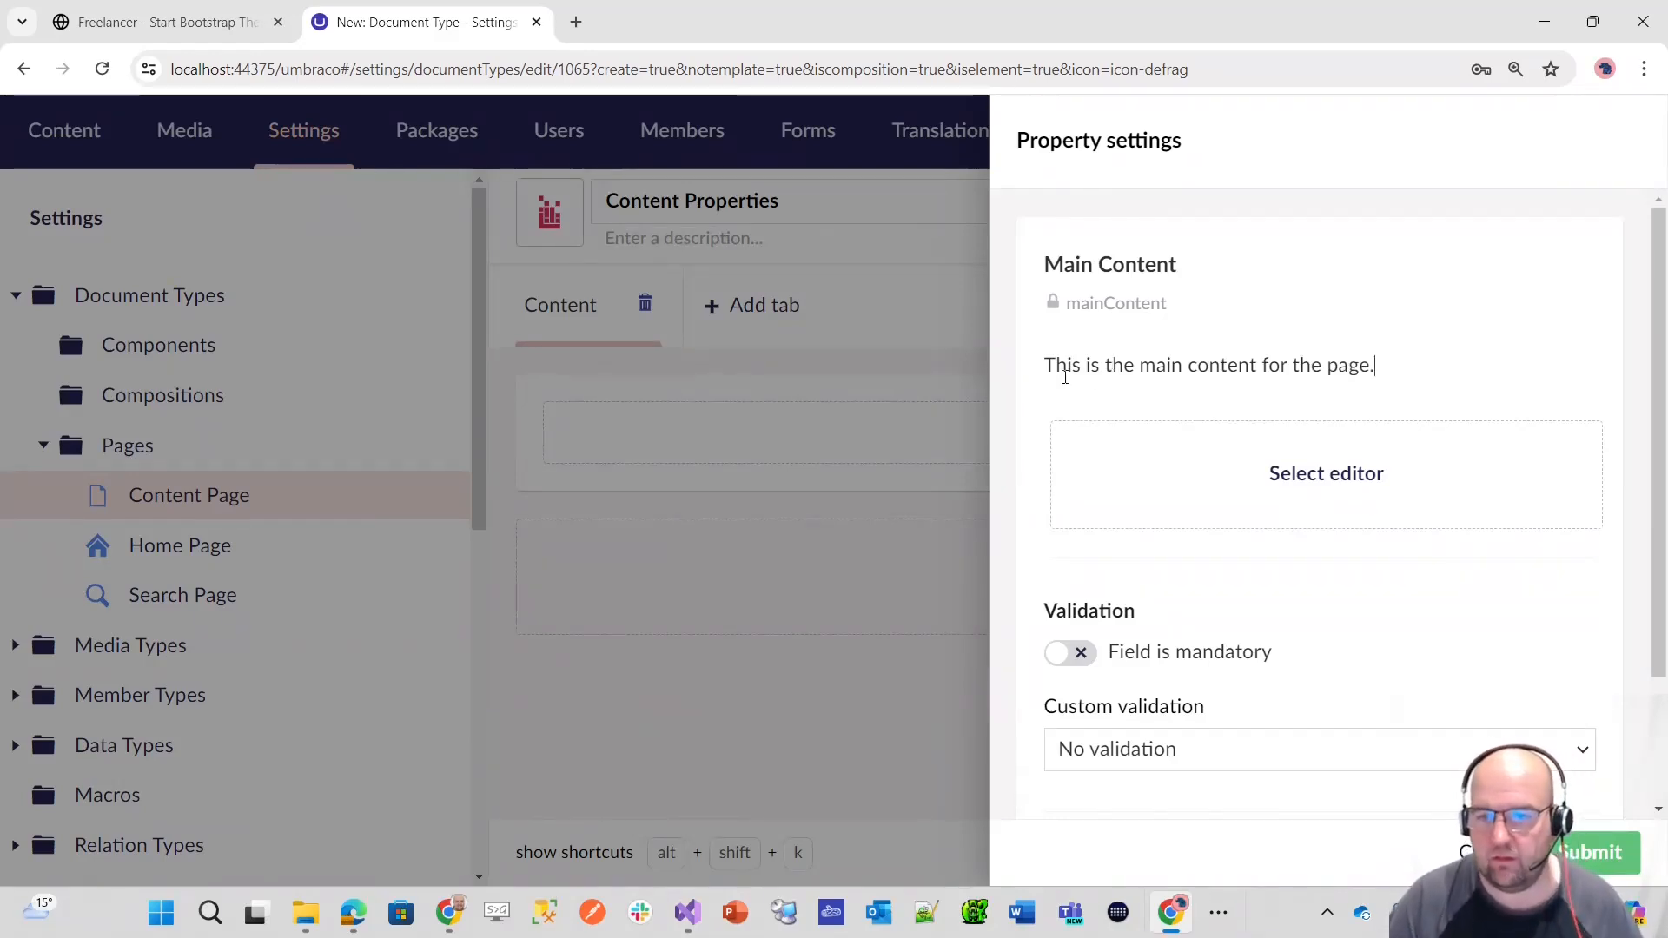
Step: Replace the Main Content property's description with "Use this property to build up the content for the page"
left_click_drag(1376, 366, 1016, 359)
type("Use this property")
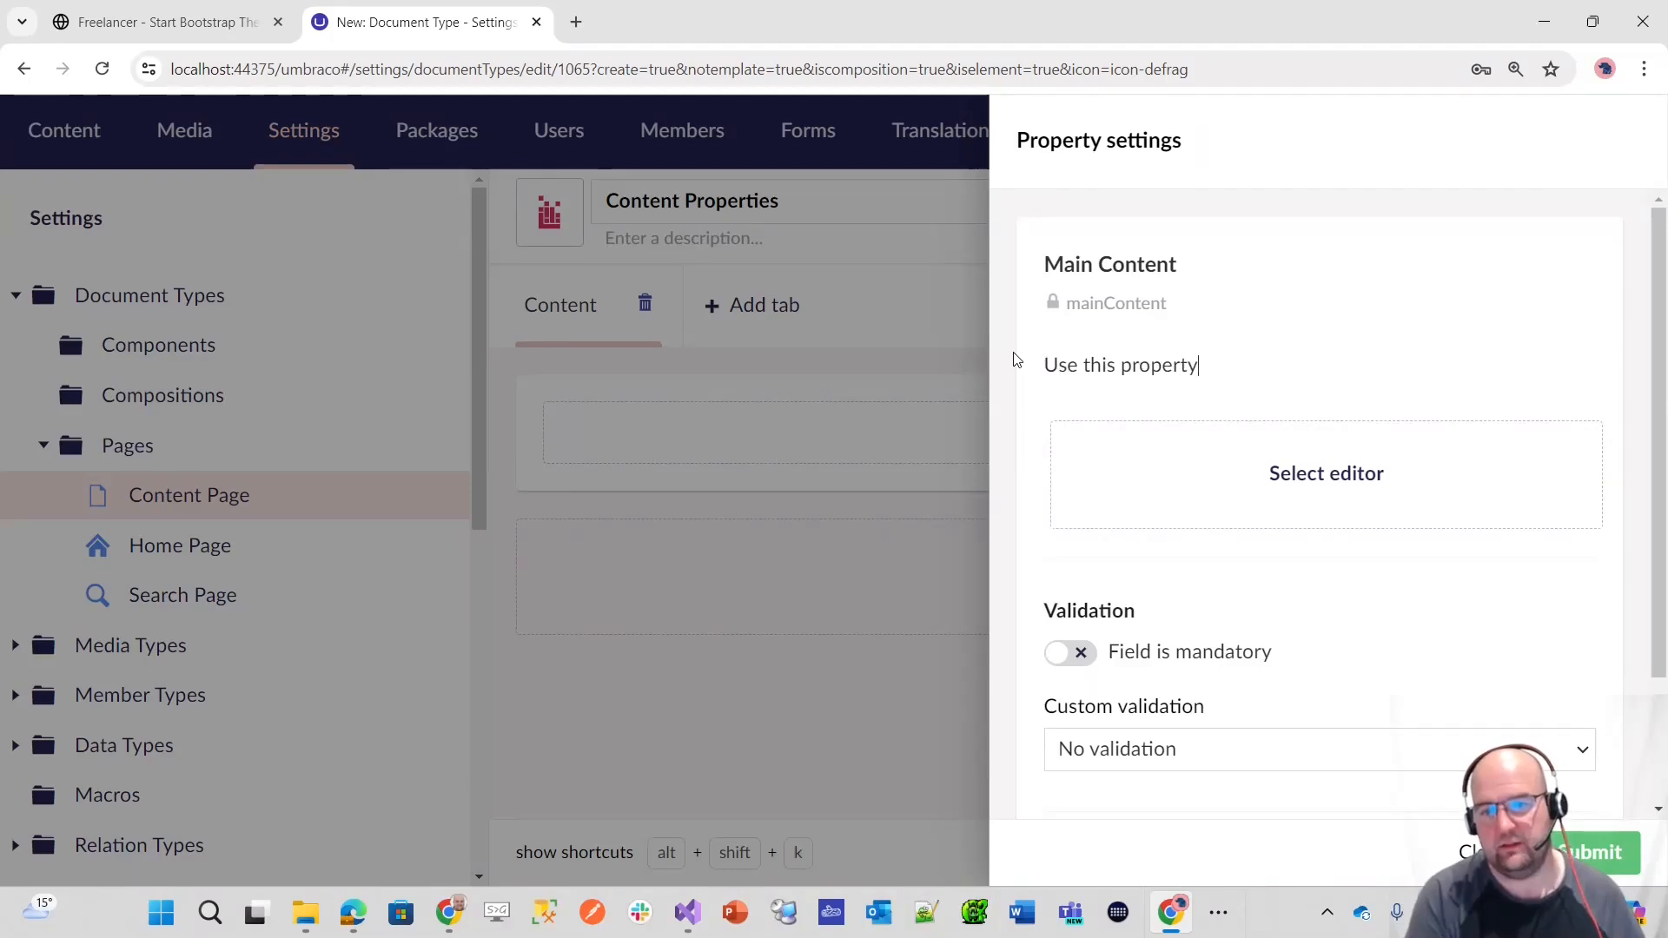
type(" to build up the content for the page")
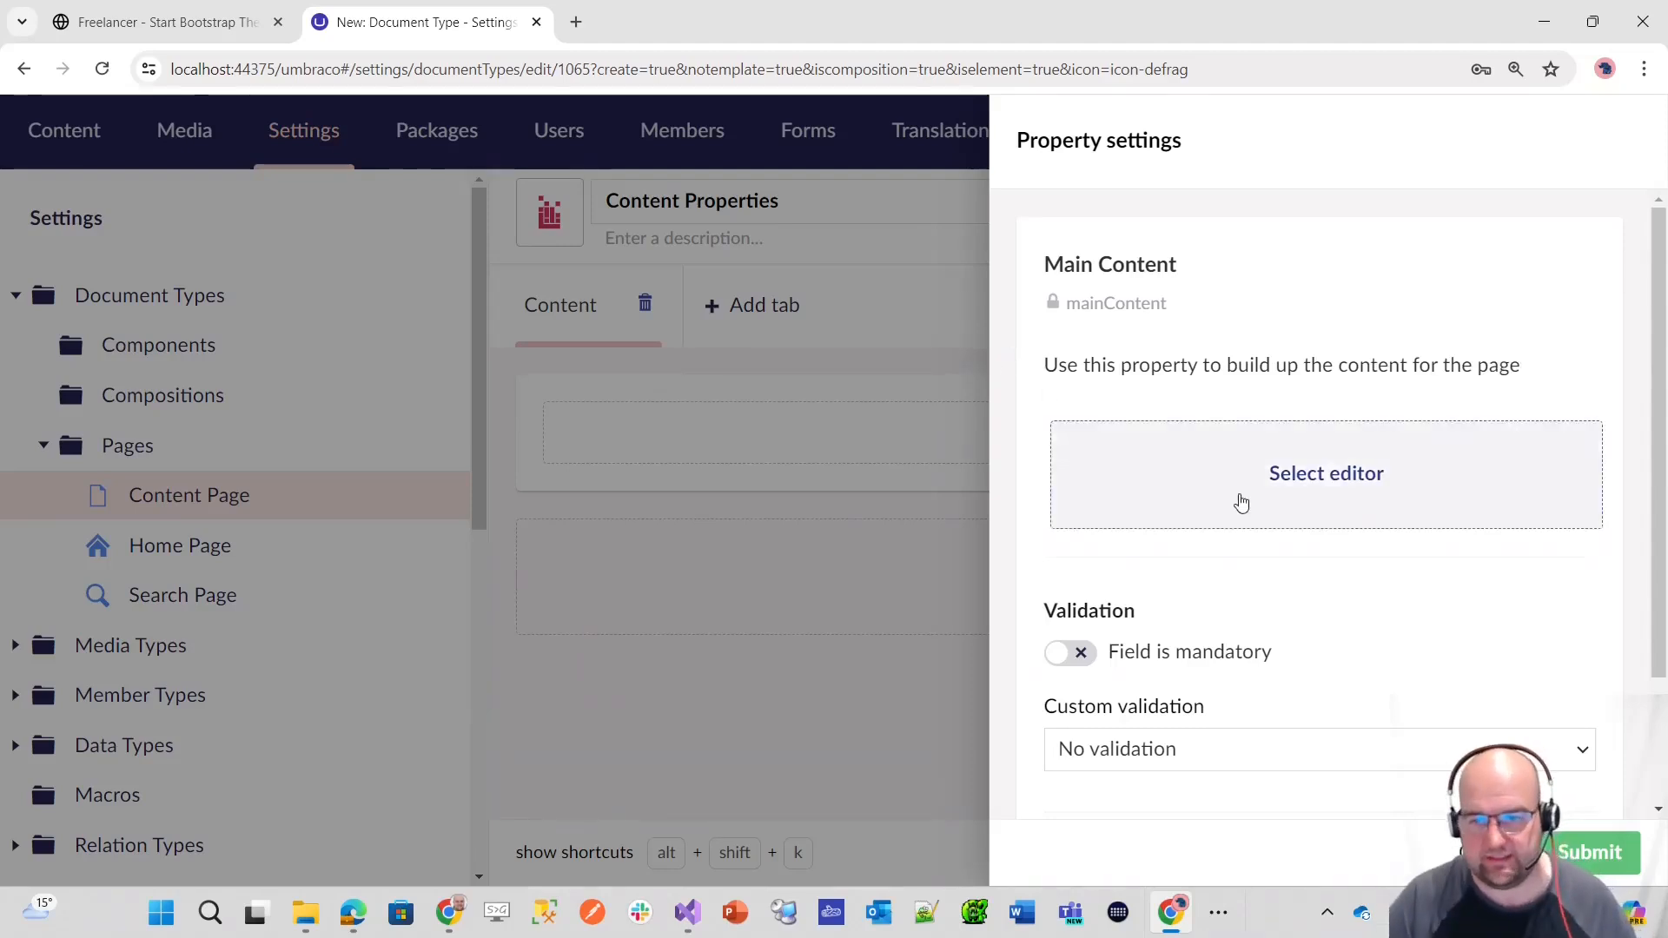
Step: Search the property editors for "label", assign Label (string) to Main Content and submit the property
left_click(1323, 497)
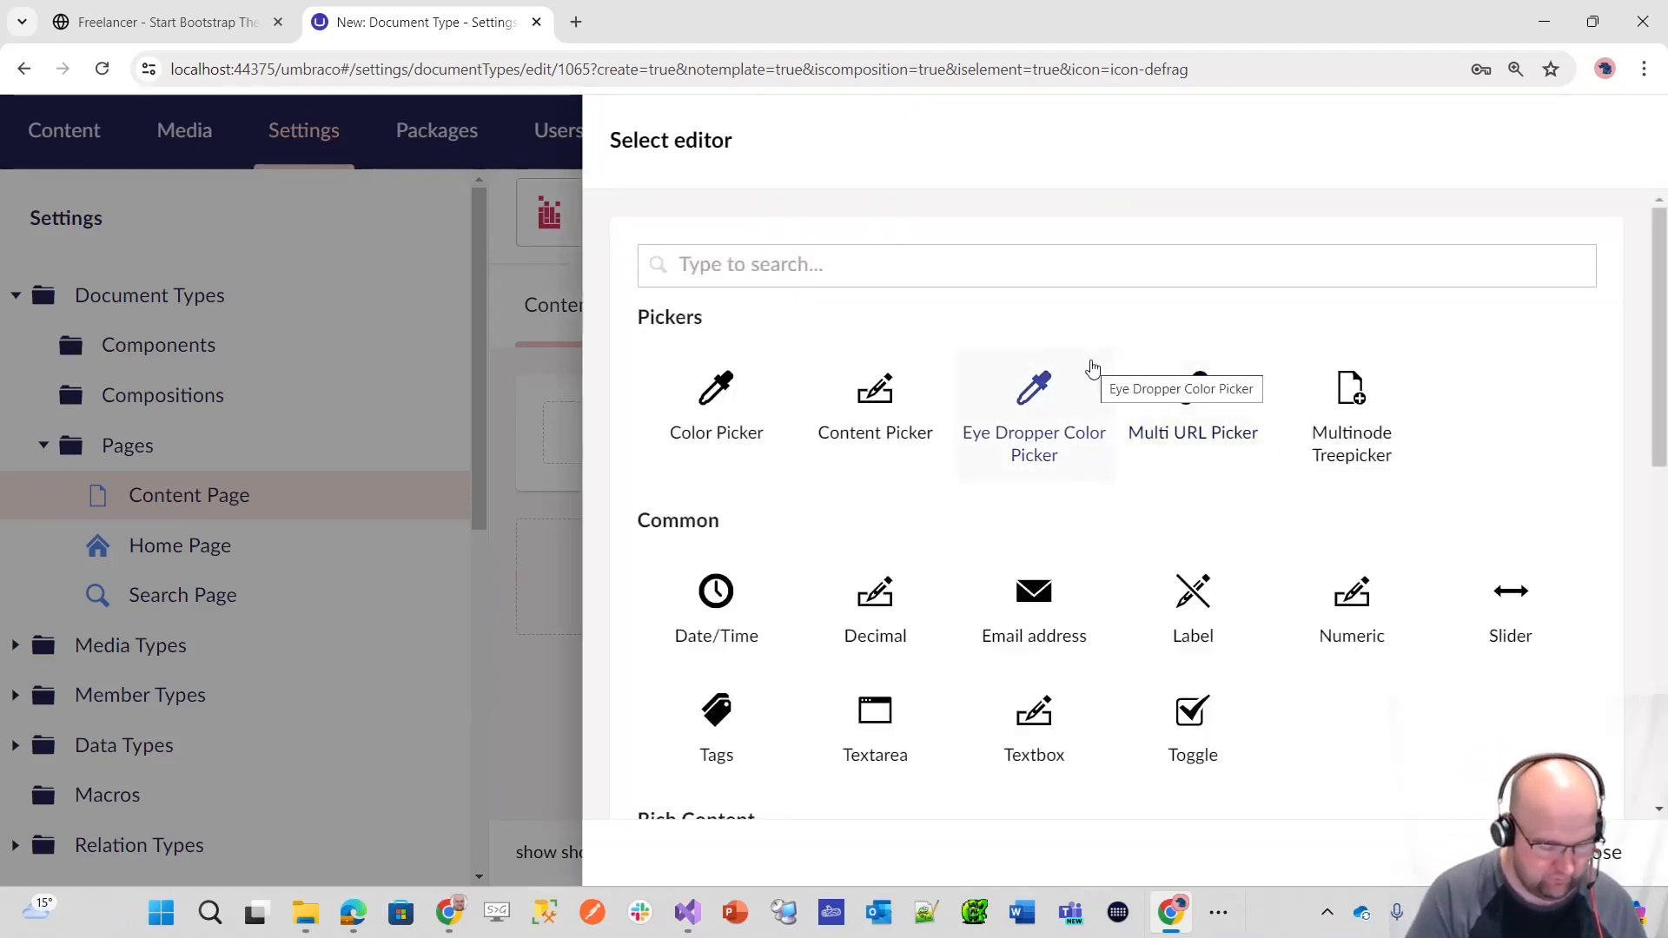
type("lable")
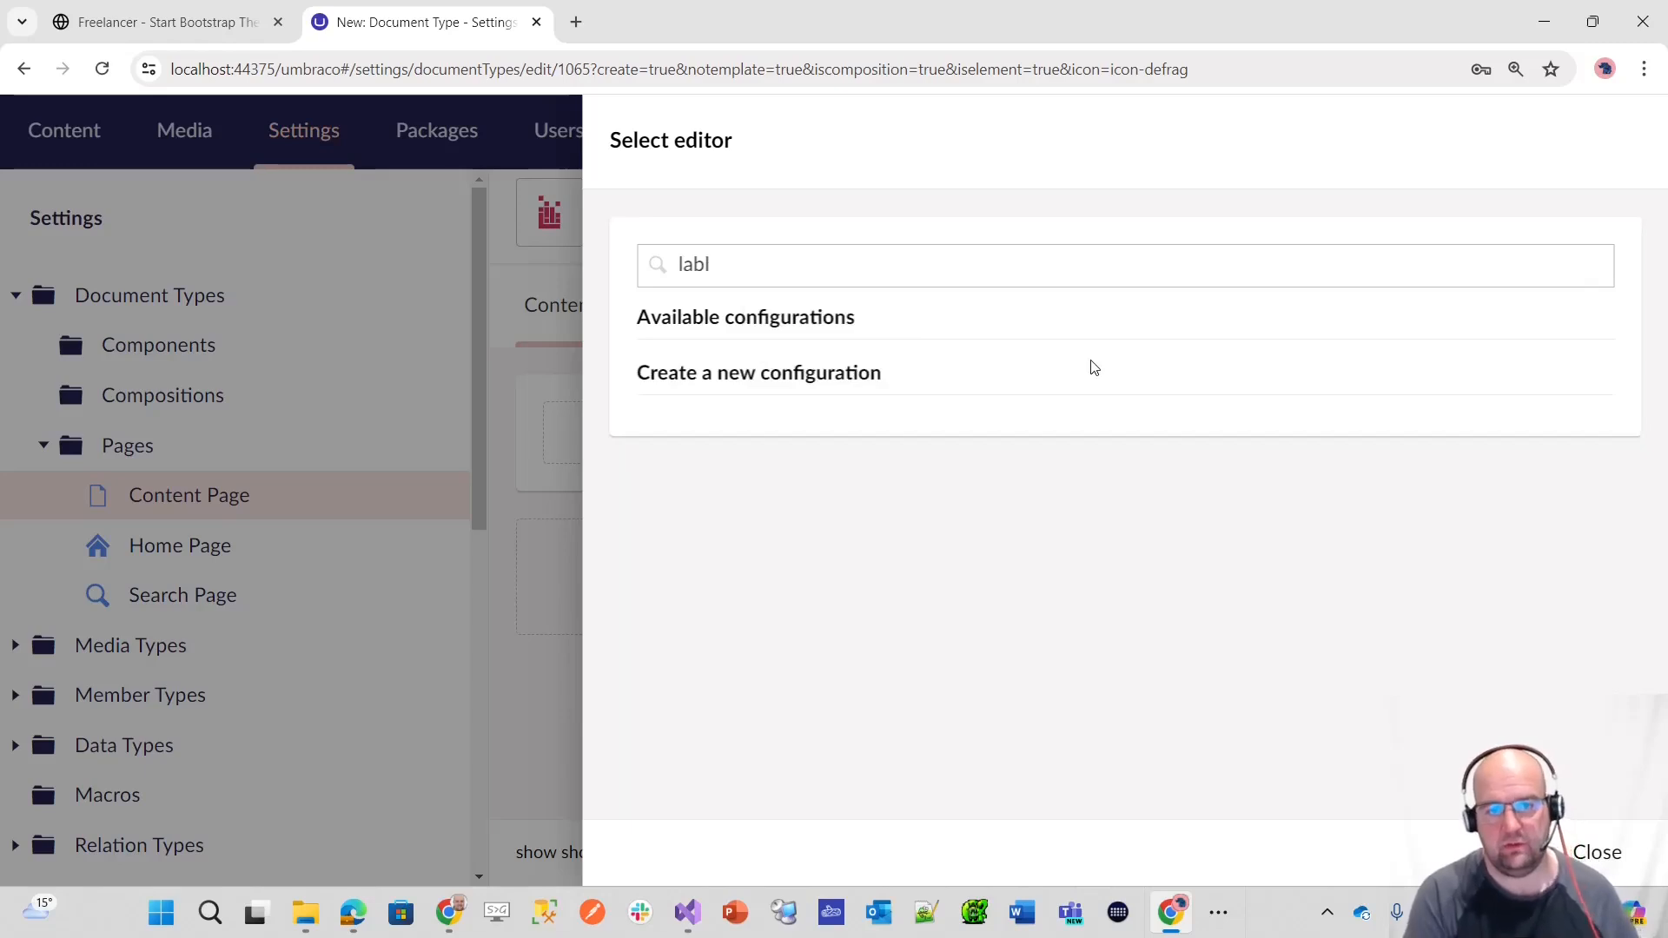
key("BackSpace")
type("el")
left_click(1355, 443)
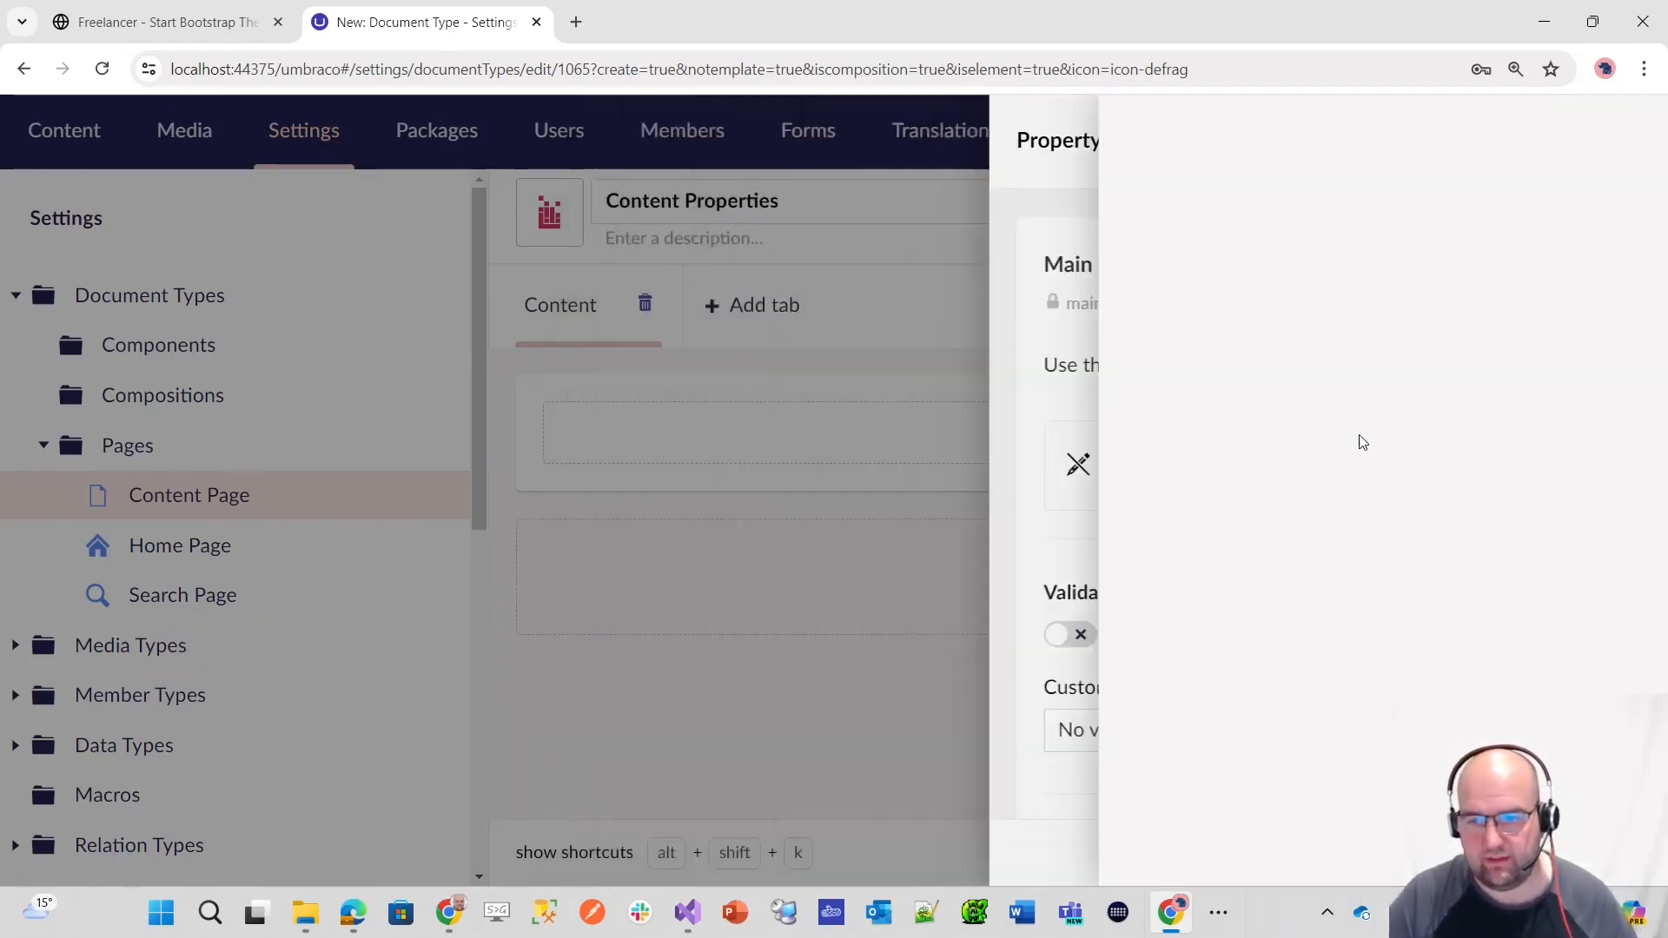
left_click(1593, 845)
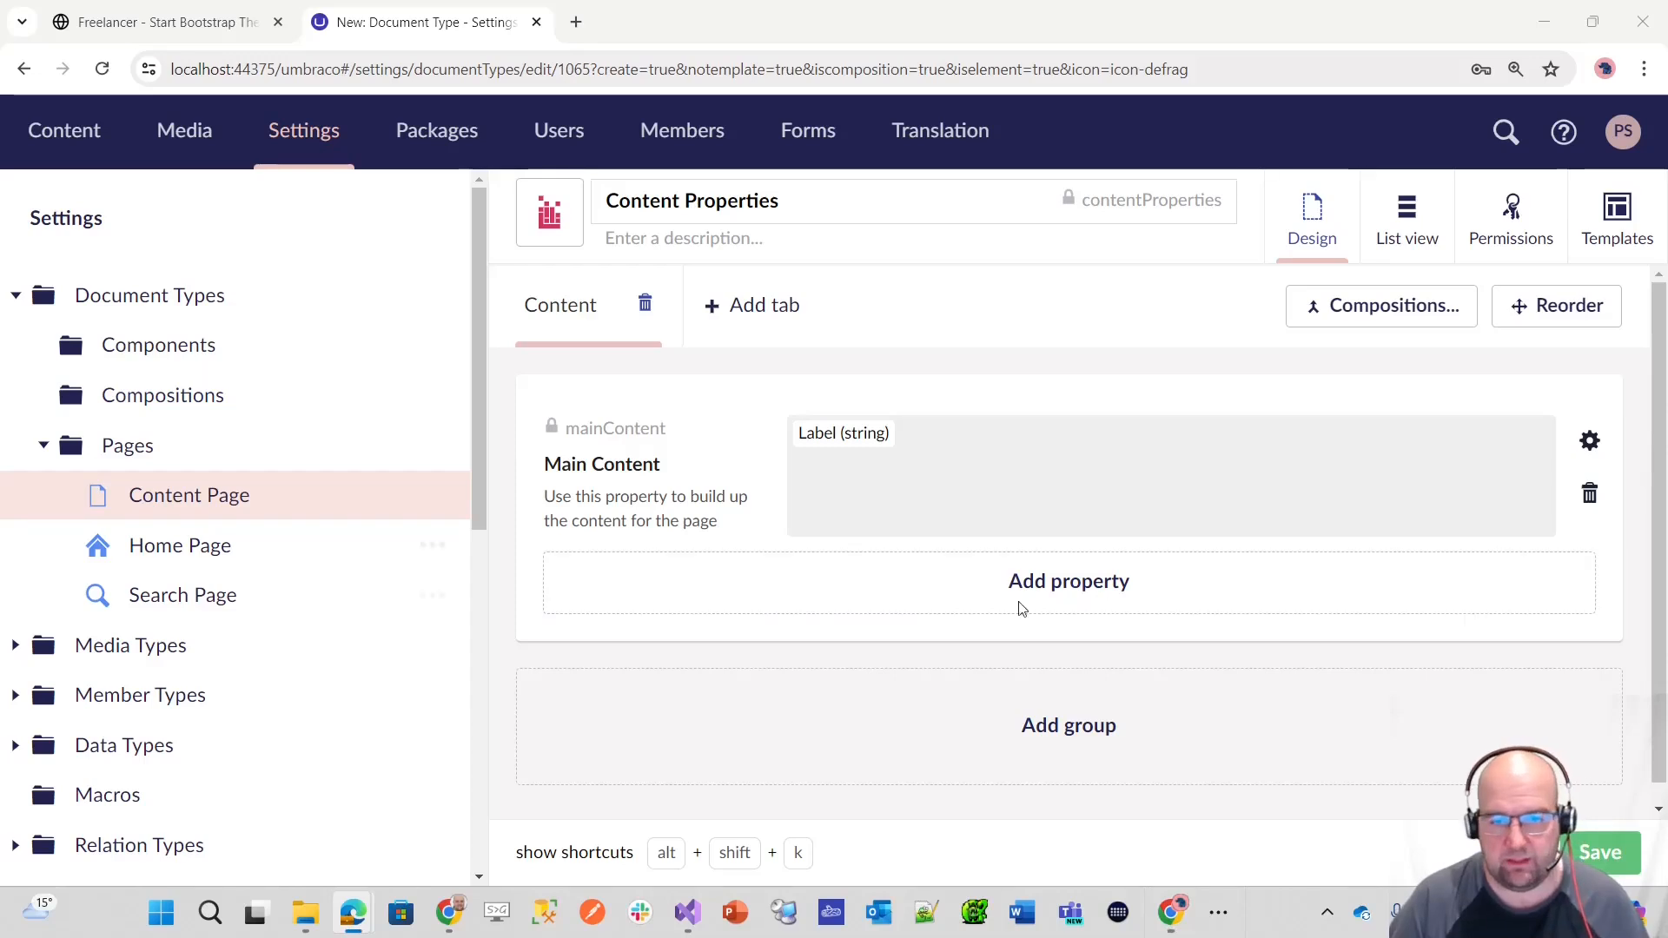
Step: Set the sort order of the Content tab to 10 and of Main Content to 20, finish reordering and save the composition
left_click(1529, 304)
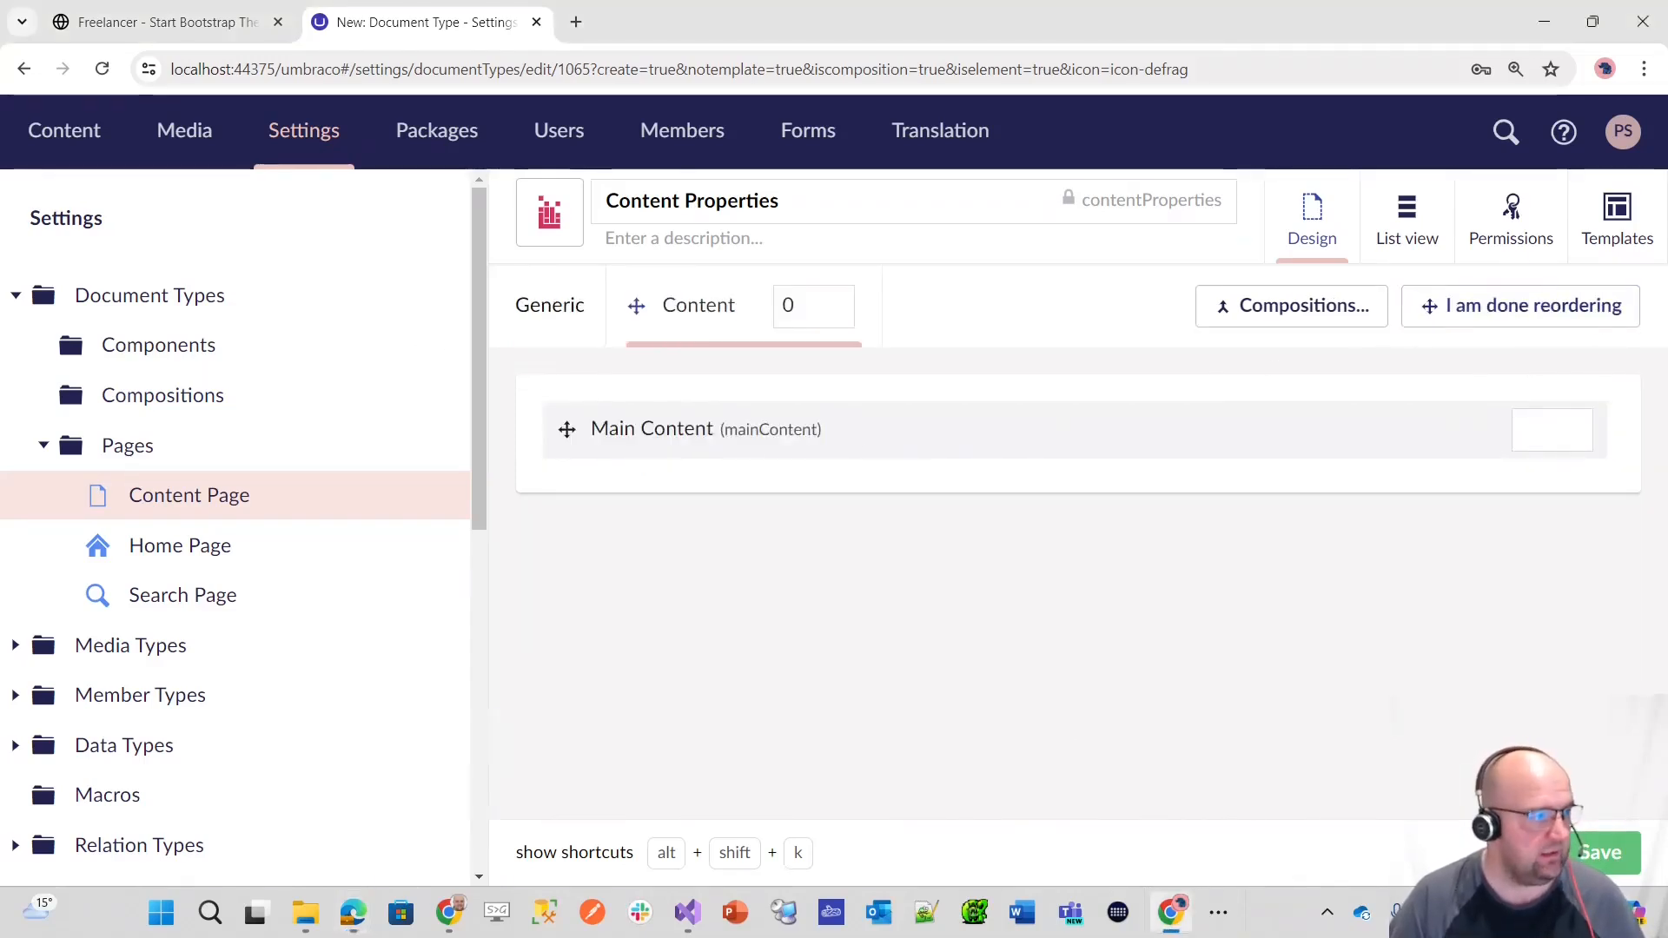
double_click(787, 315)
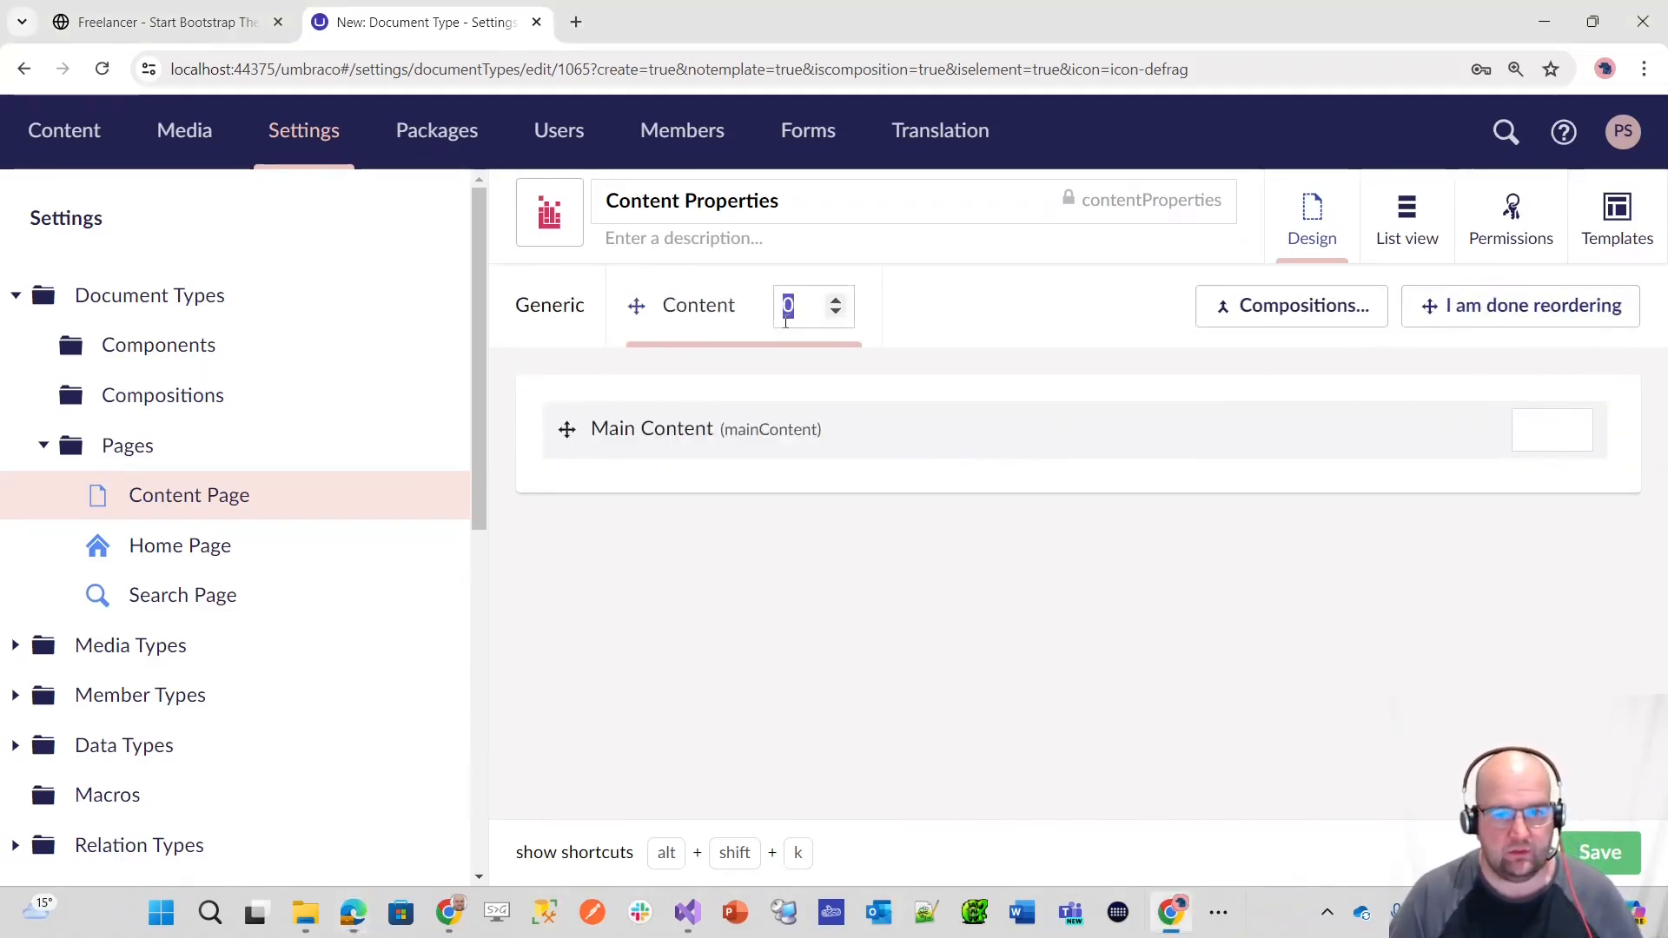
type("10")
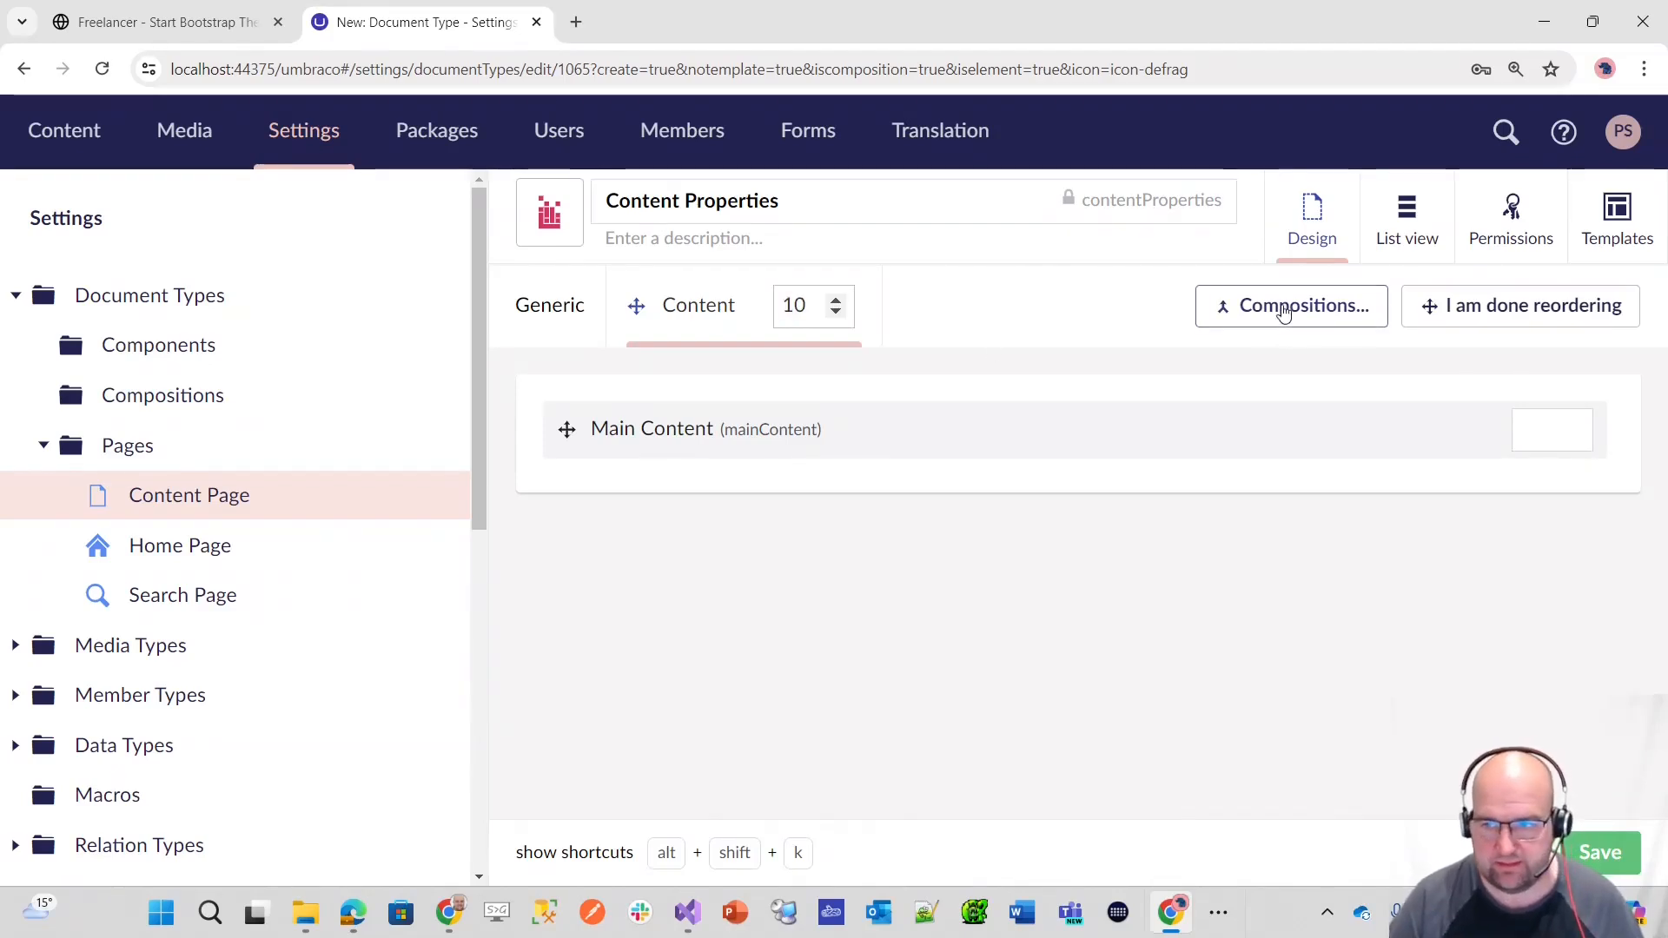
type("20")
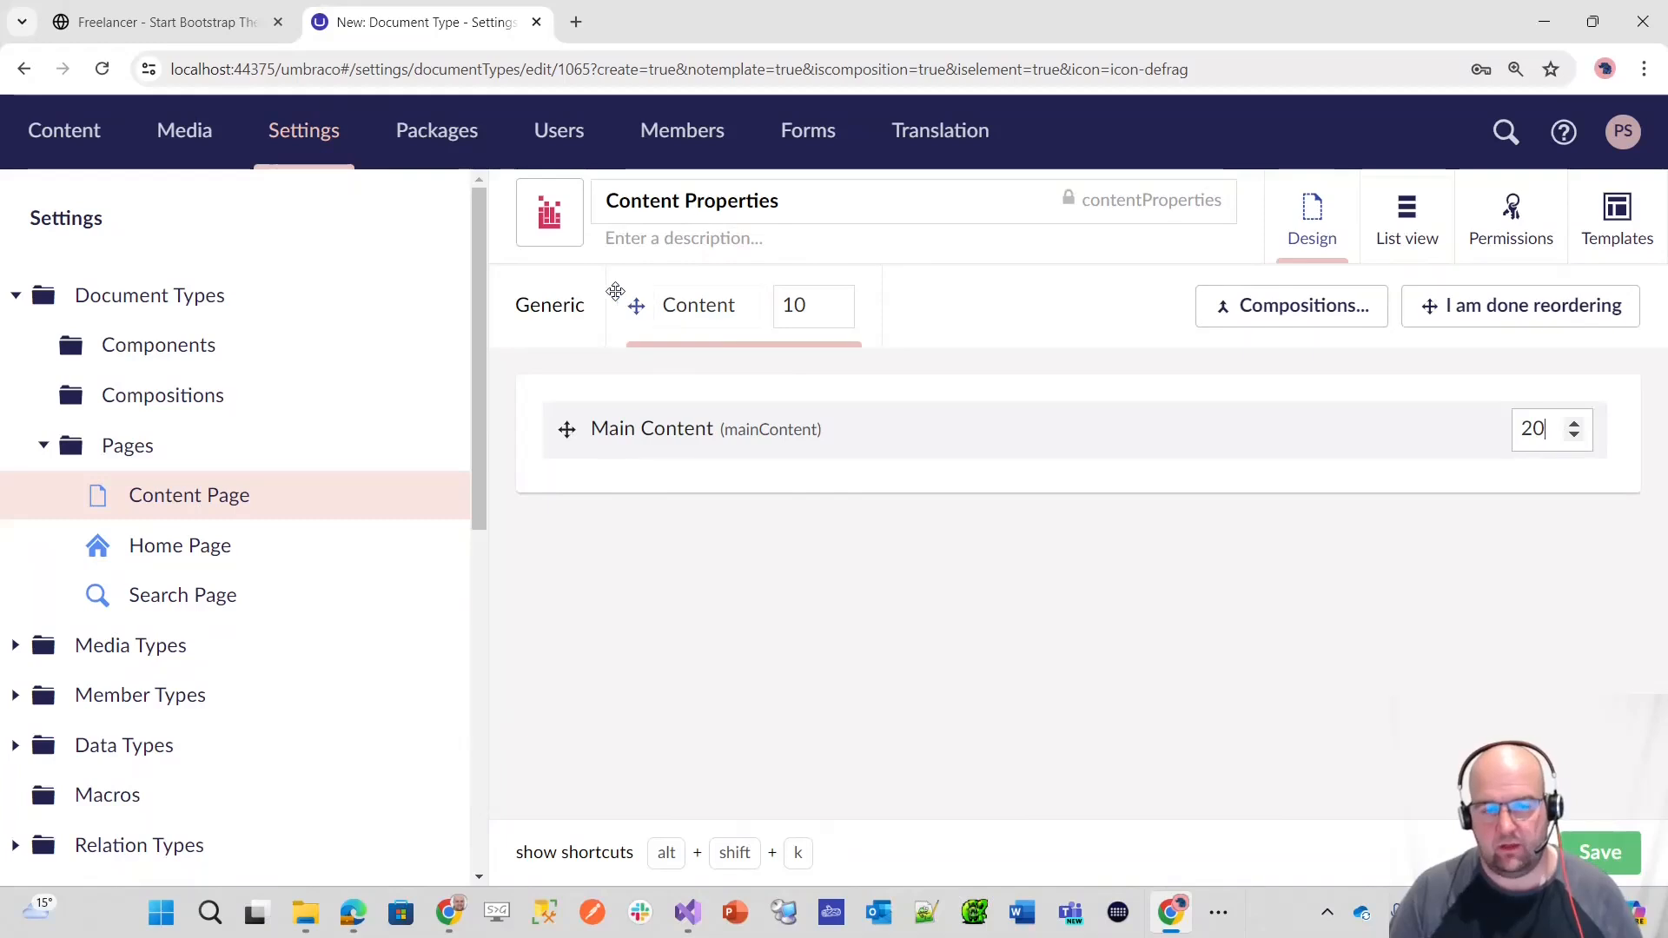
left_click(811, 306)
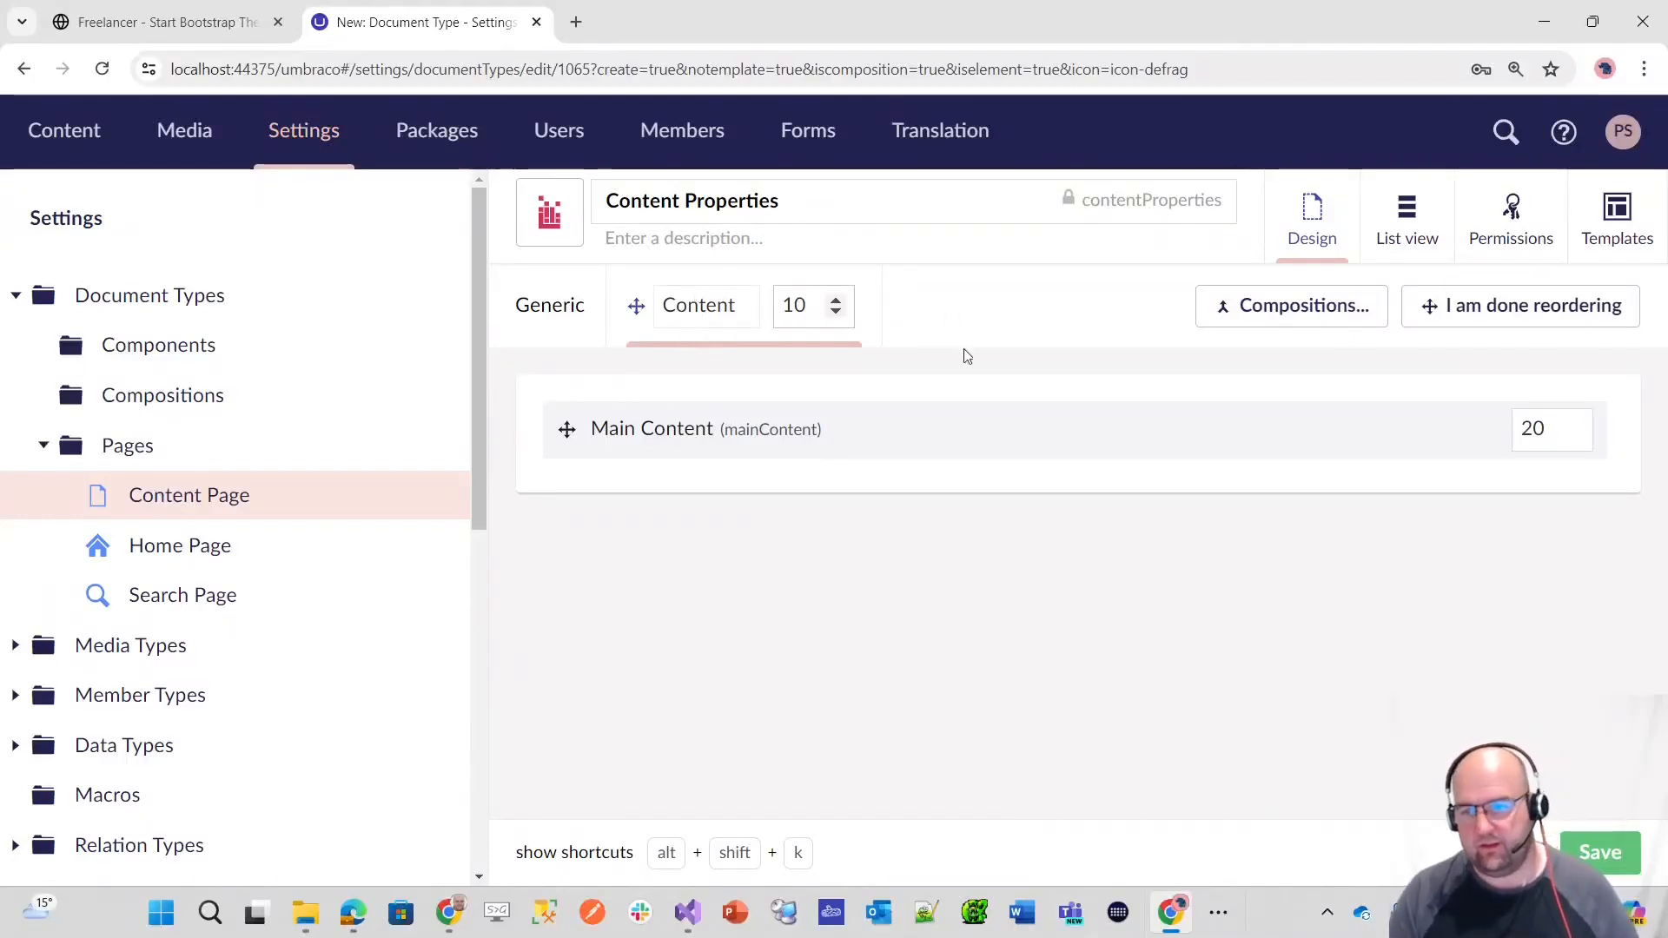
left_click(1477, 311)
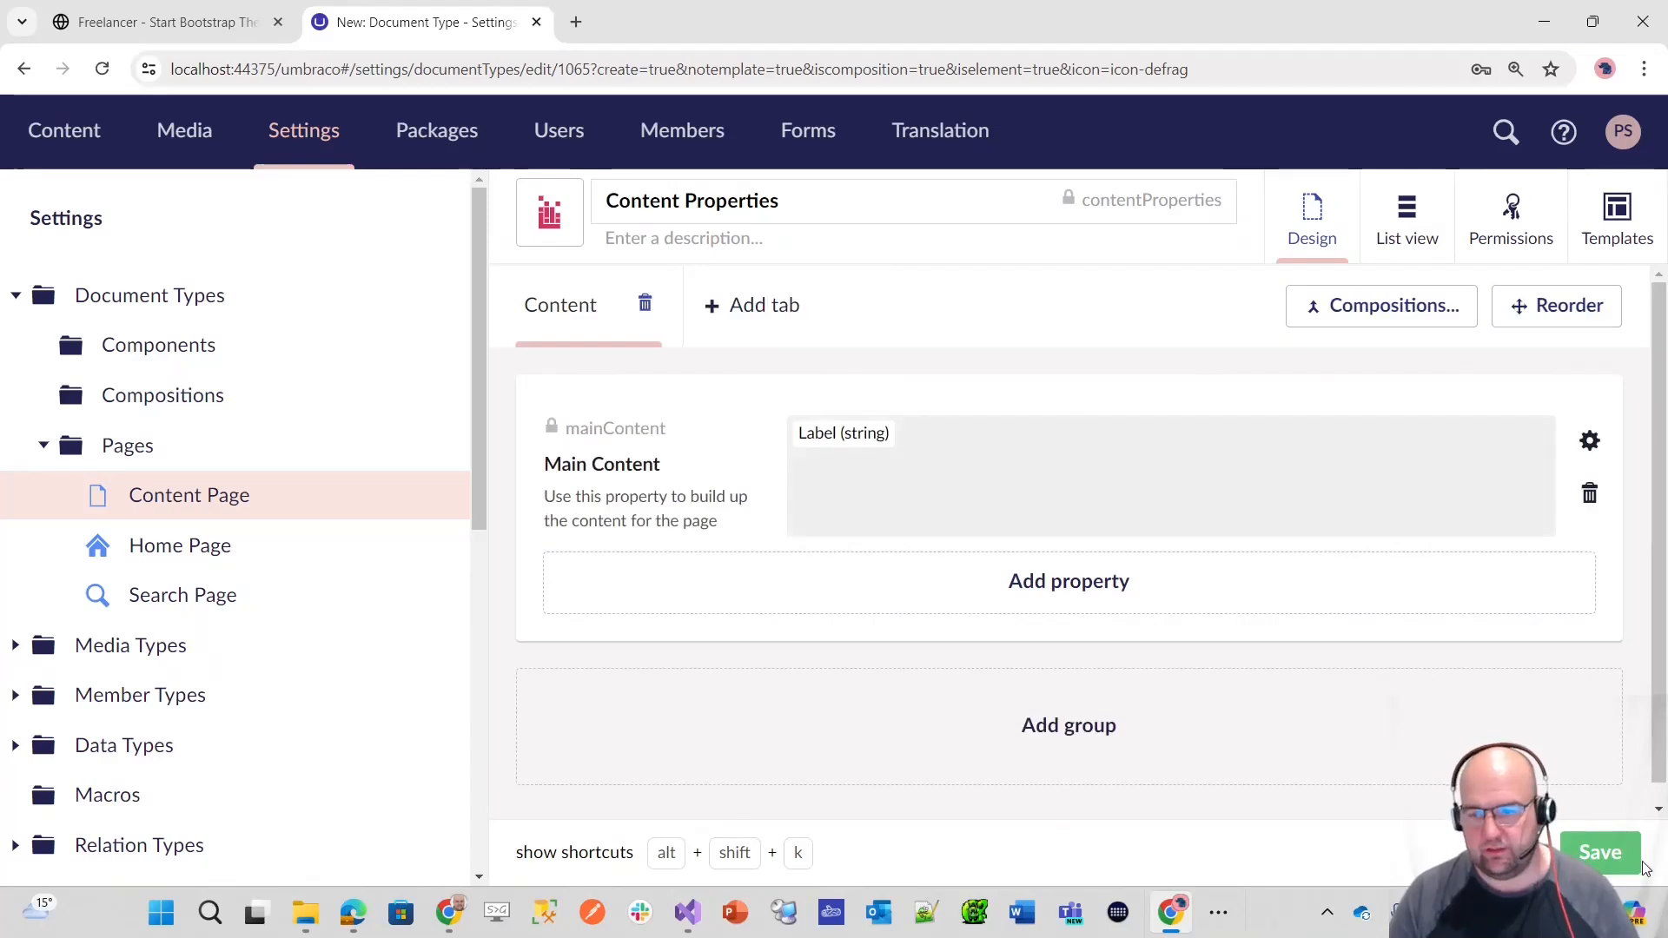
left_click(1603, 854)
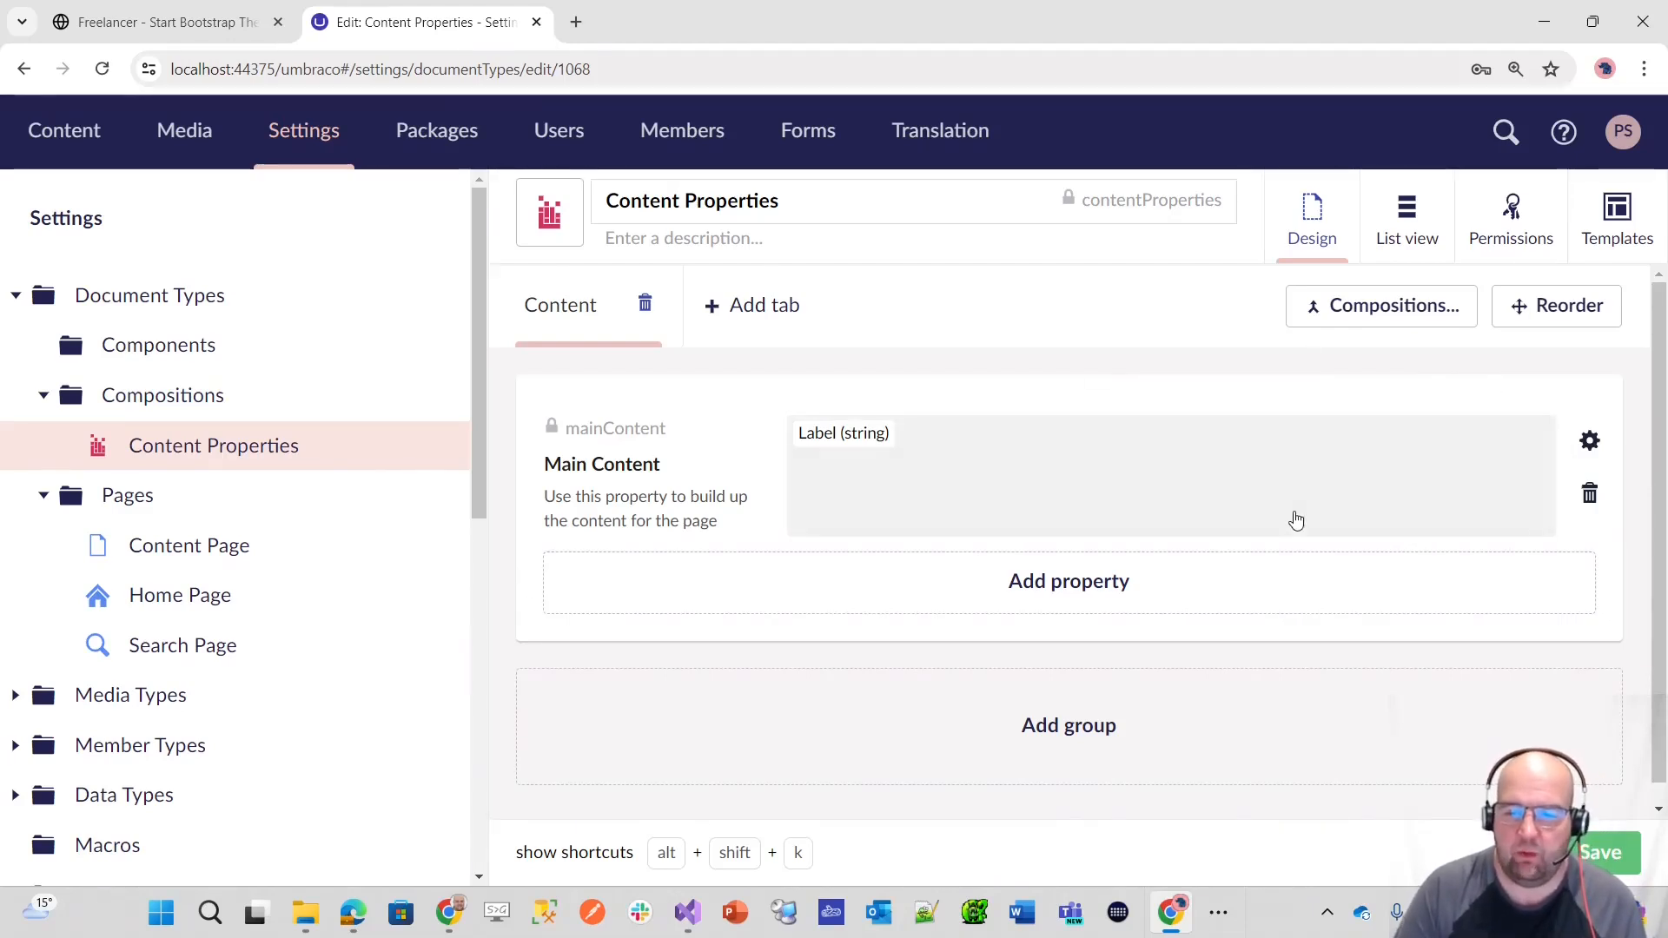
Step: Reopen the Main Content property settings and look through the property editors available as replacements for its label editor
left_click(1230, 462)
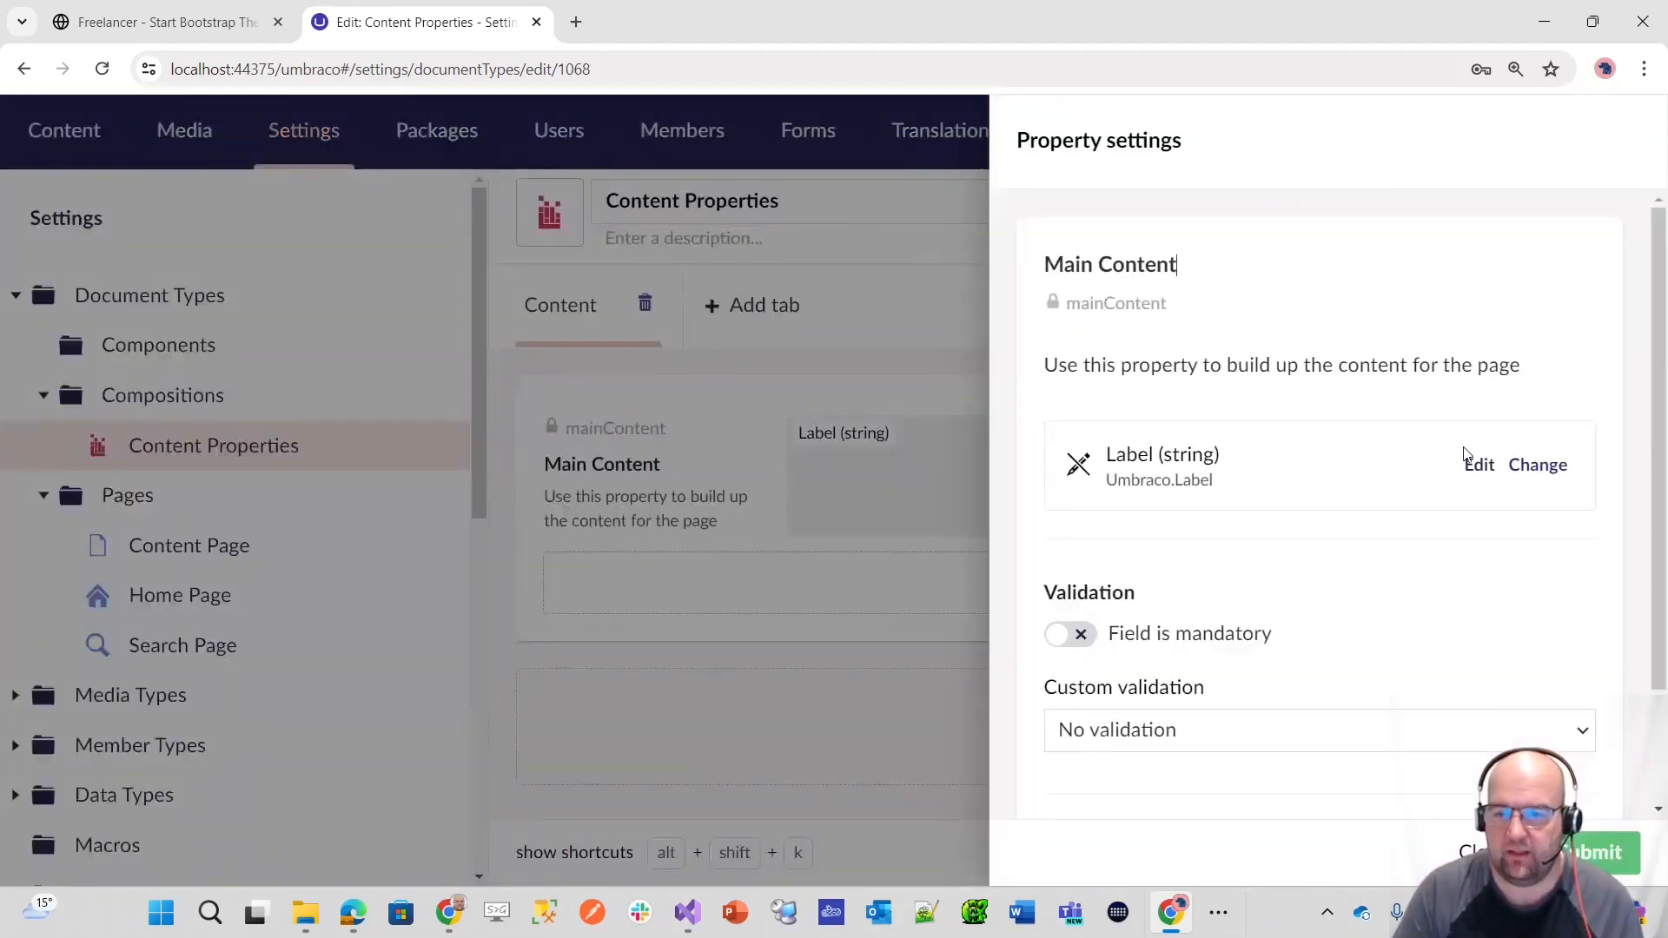
left_click(1523, 472)
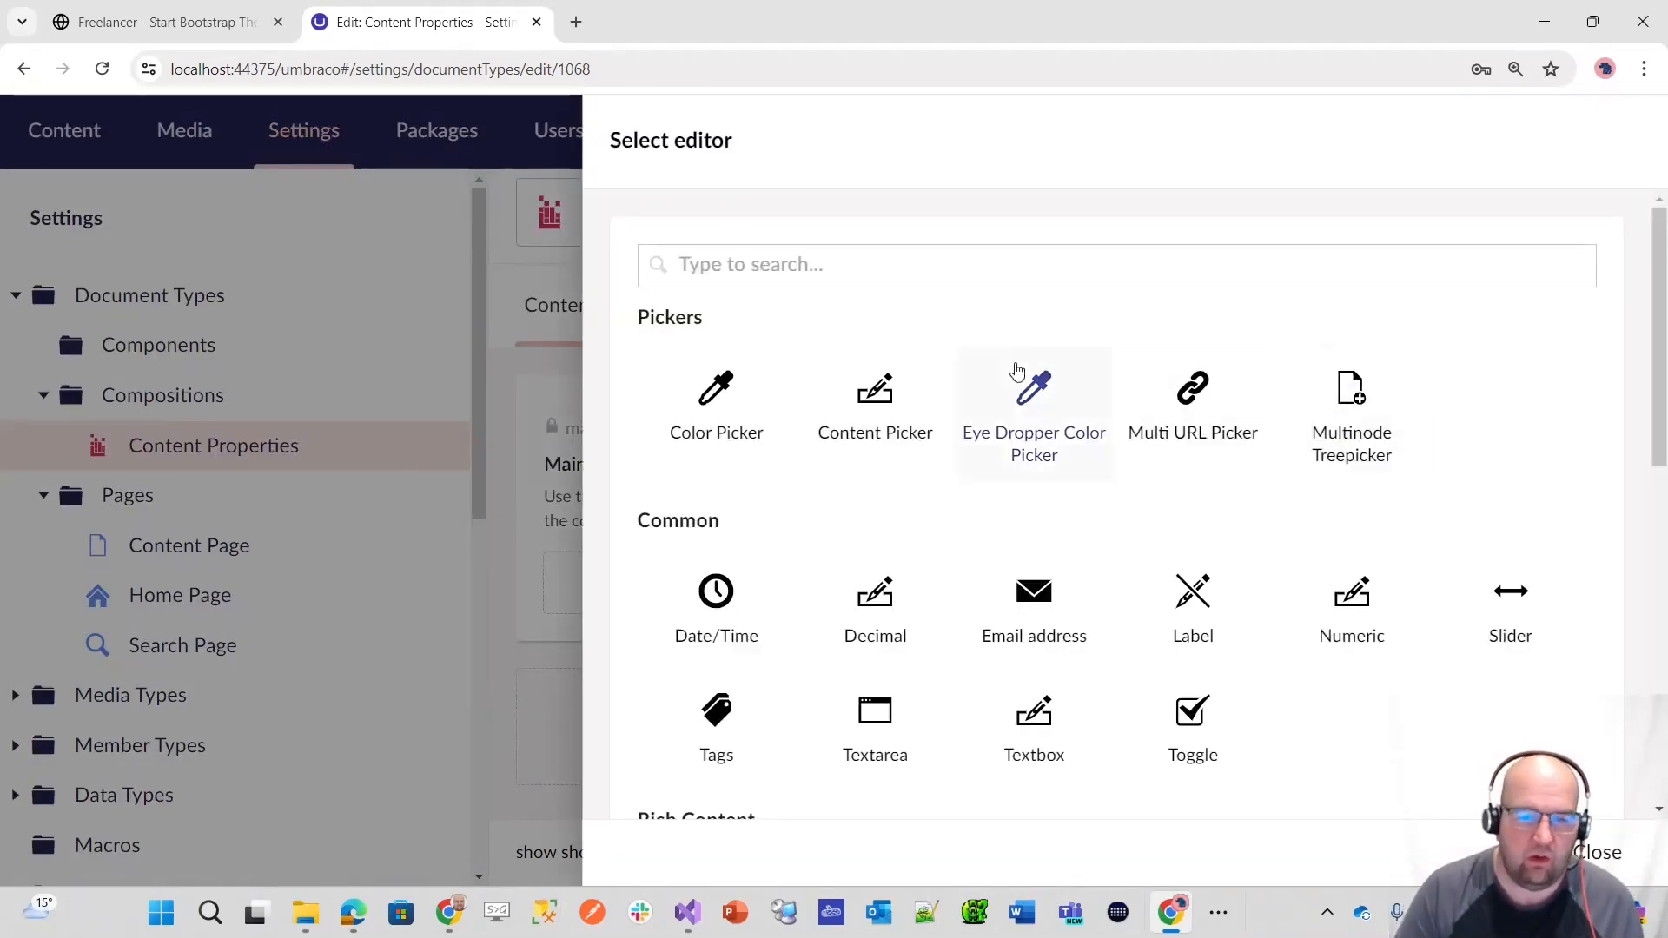
scroll(782, 387, "down", 1)
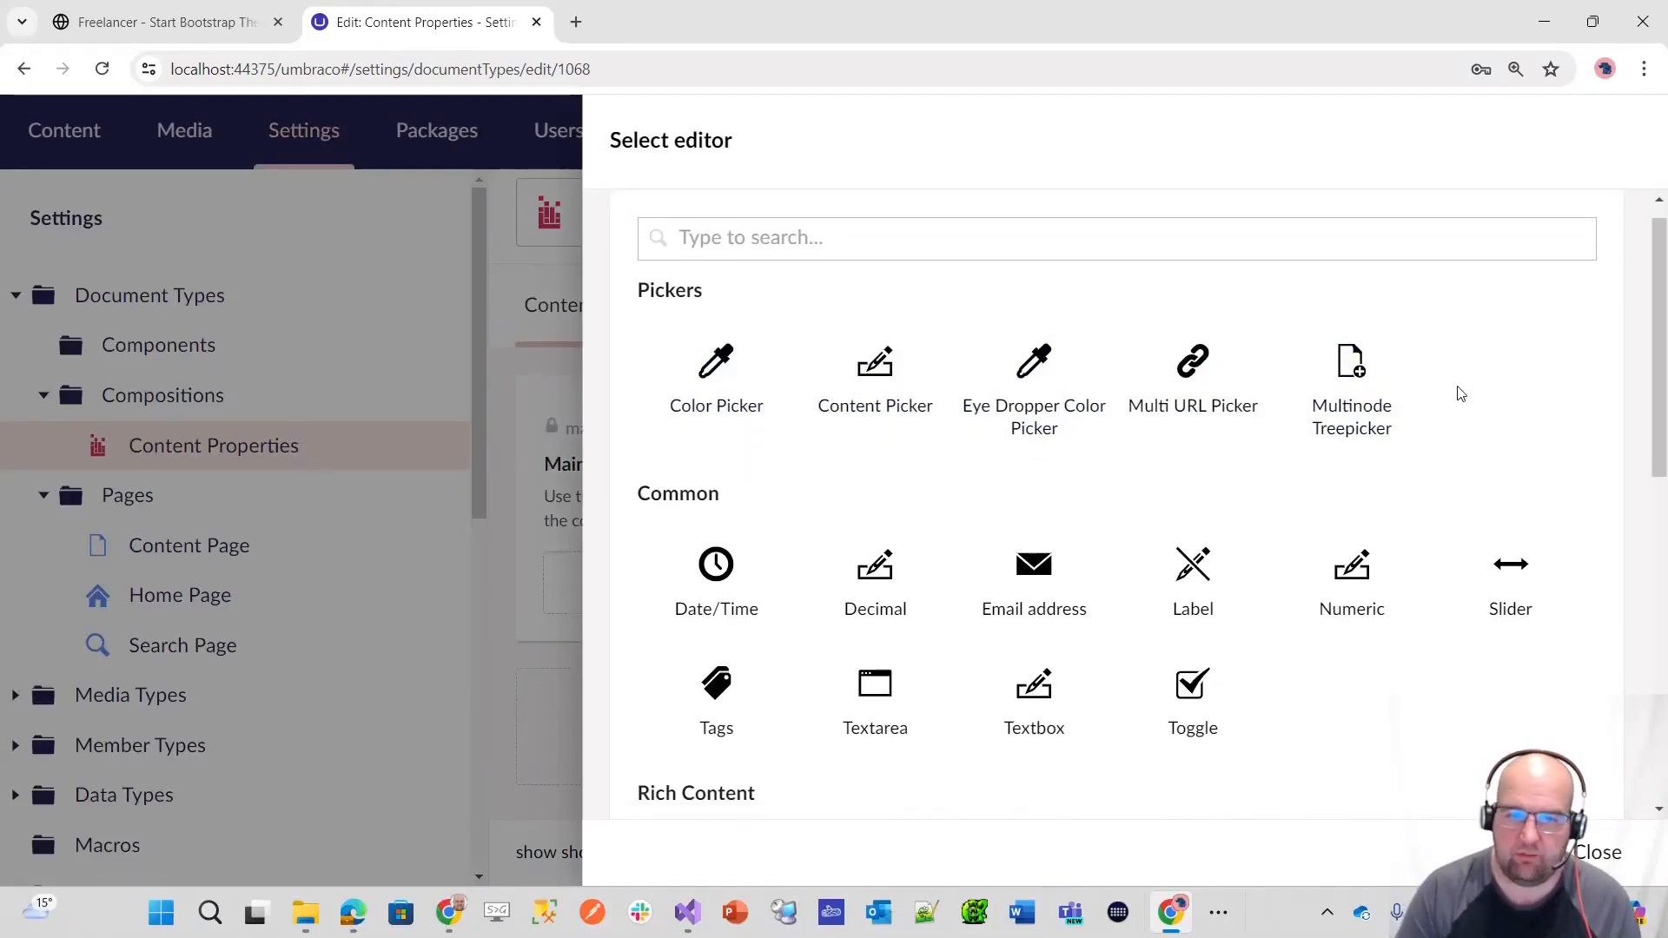
scroll(1477, 426, "down", 10)
scroll(1487, 443, "up", 10)
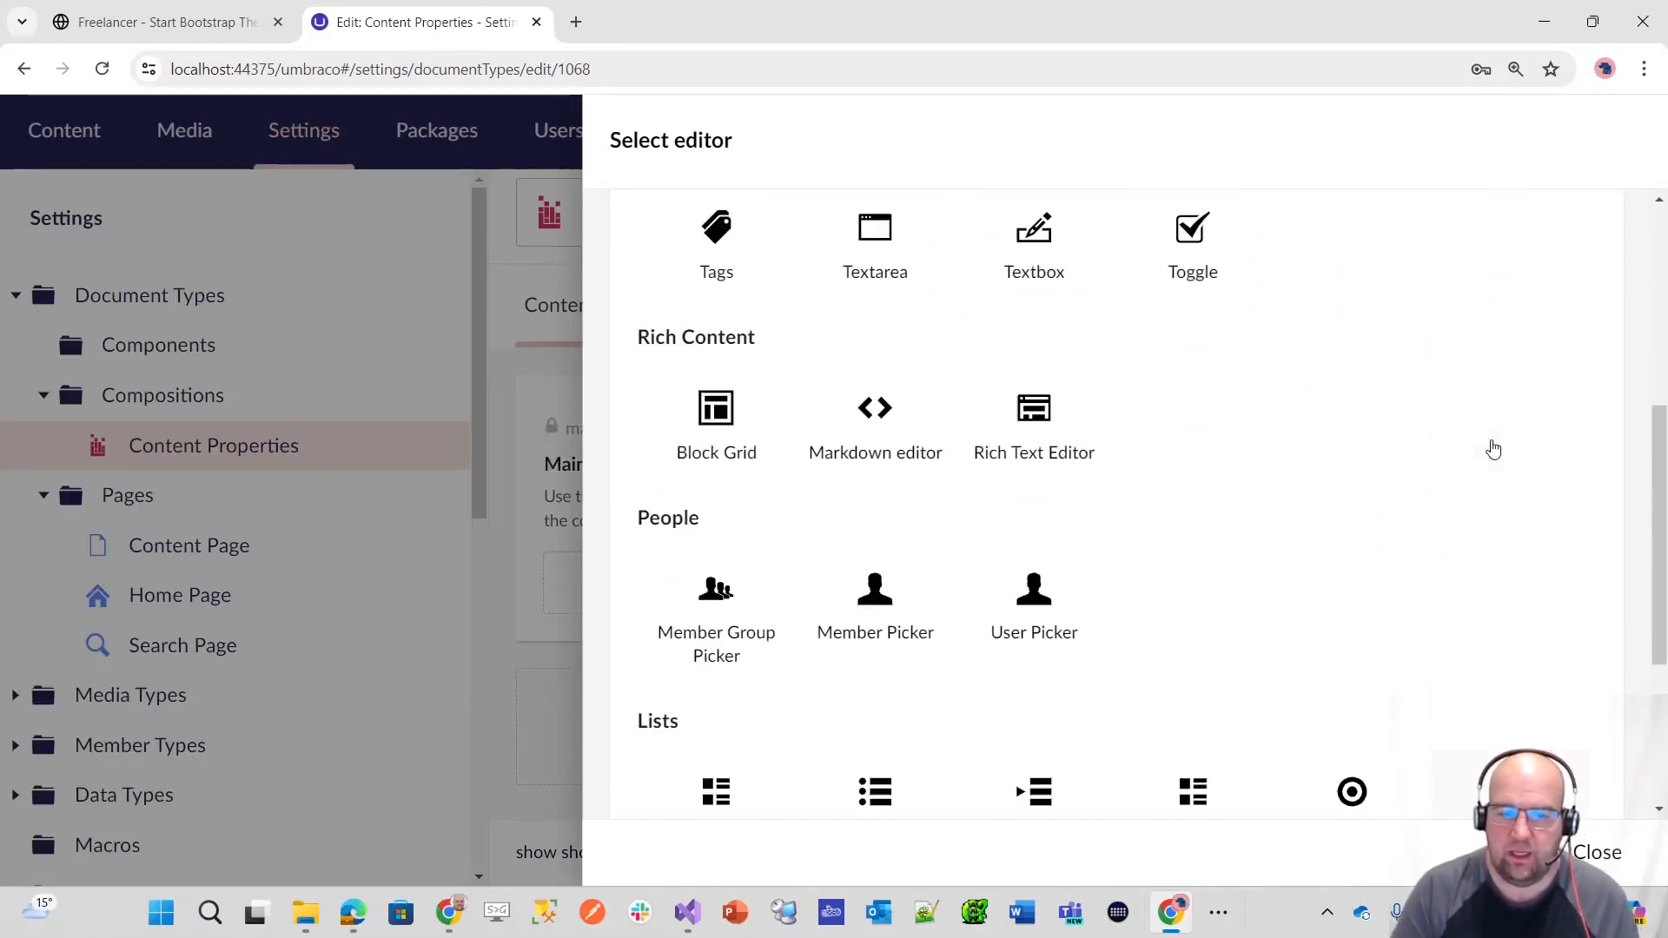
scroll(727, 272, "up", 1)
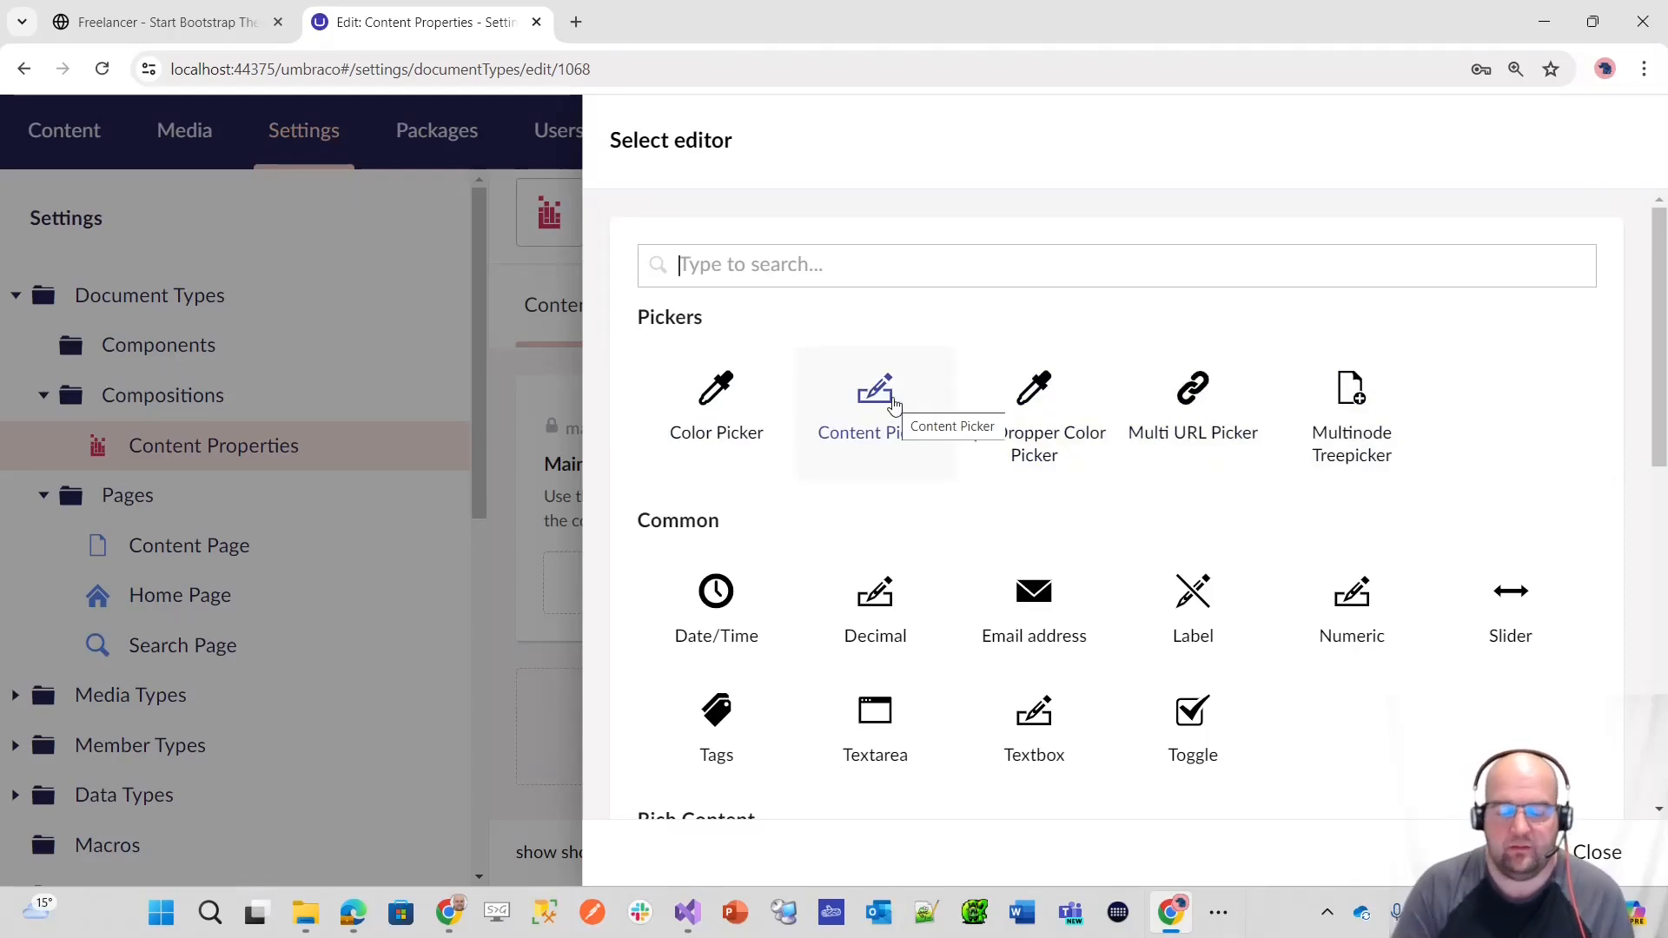
Step: Examine the settings and start node selection of a new Content Picker configuration, and close it without creating it
left_click(895, 405)
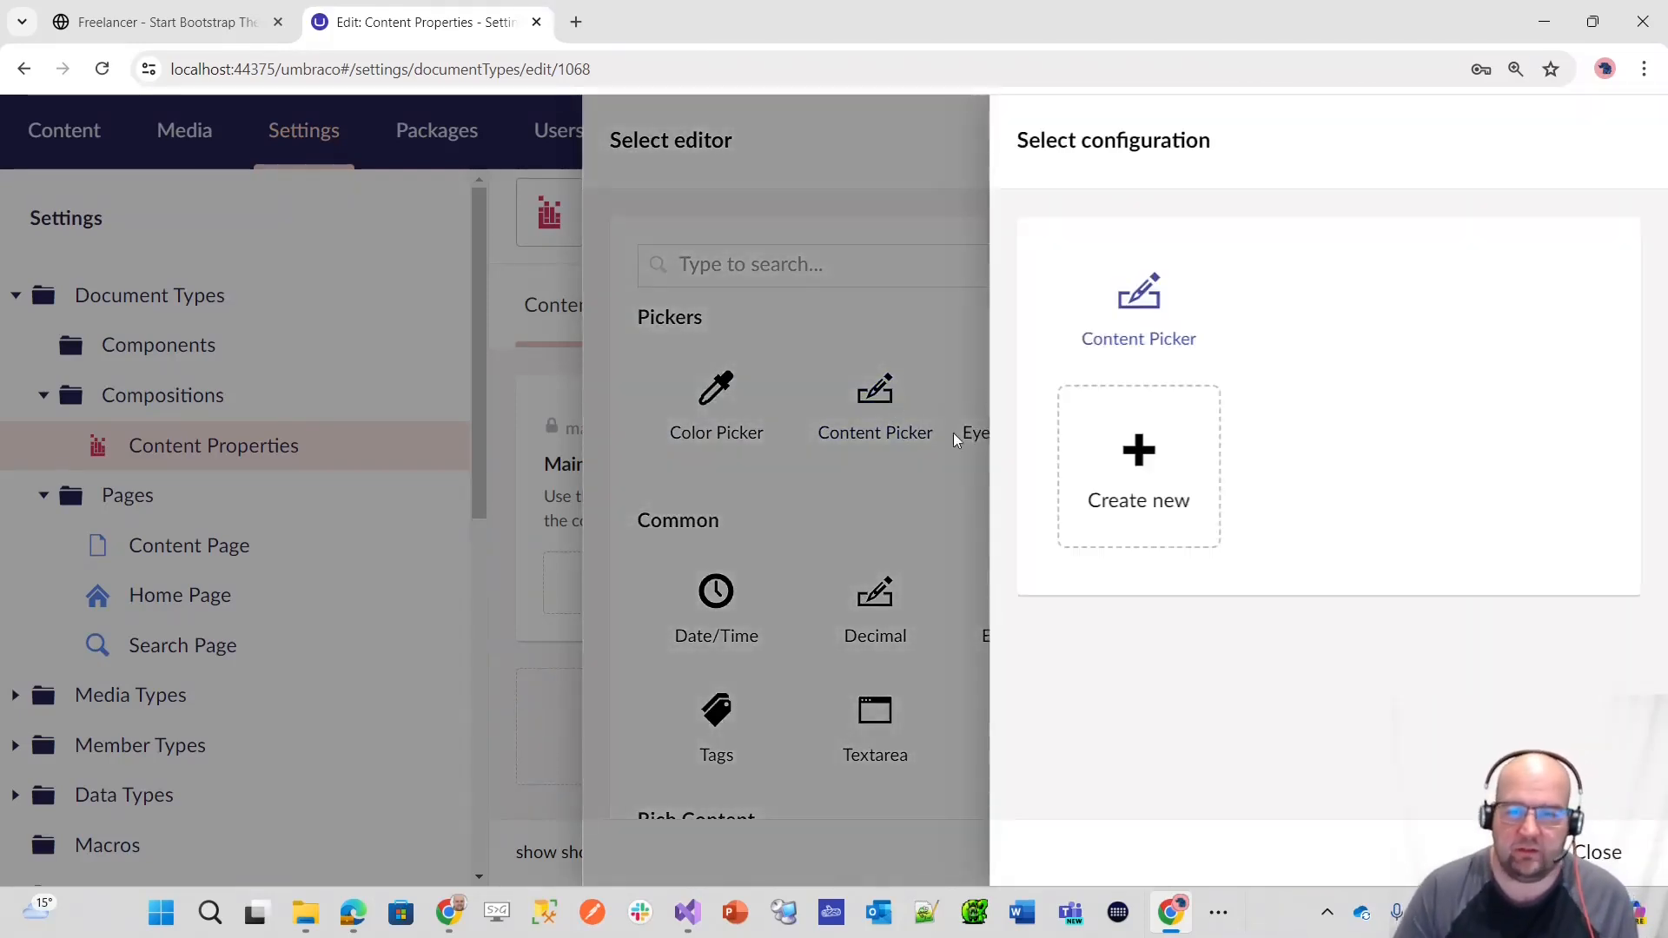
left_click(1152, 478)
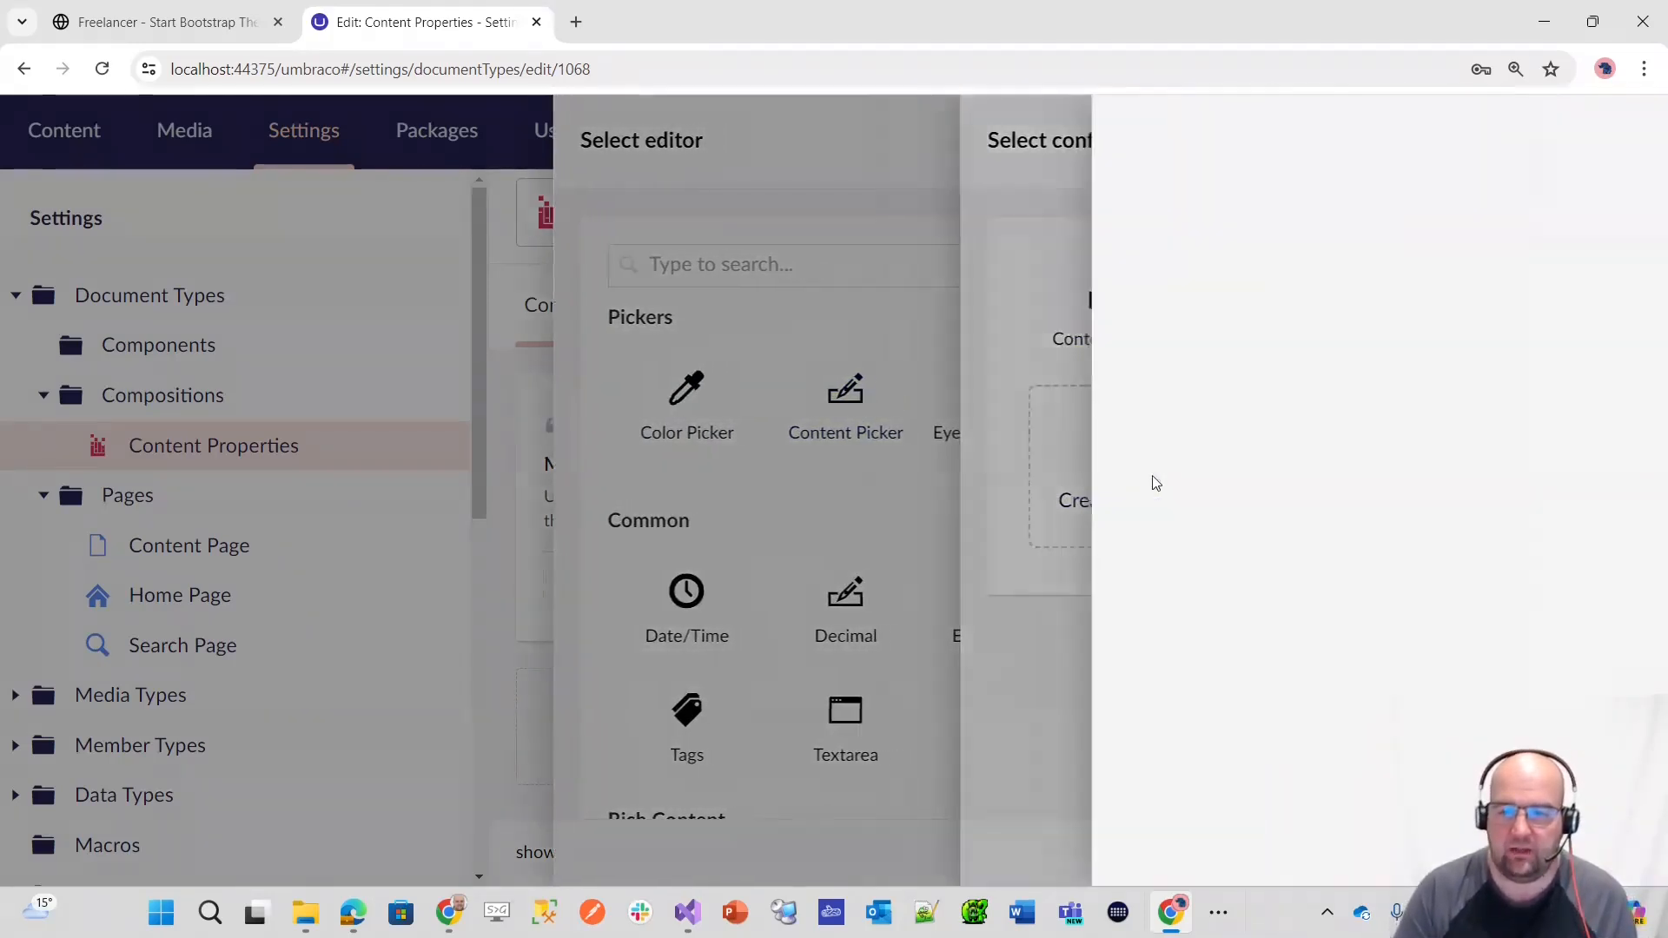
left_click(1052, 542)
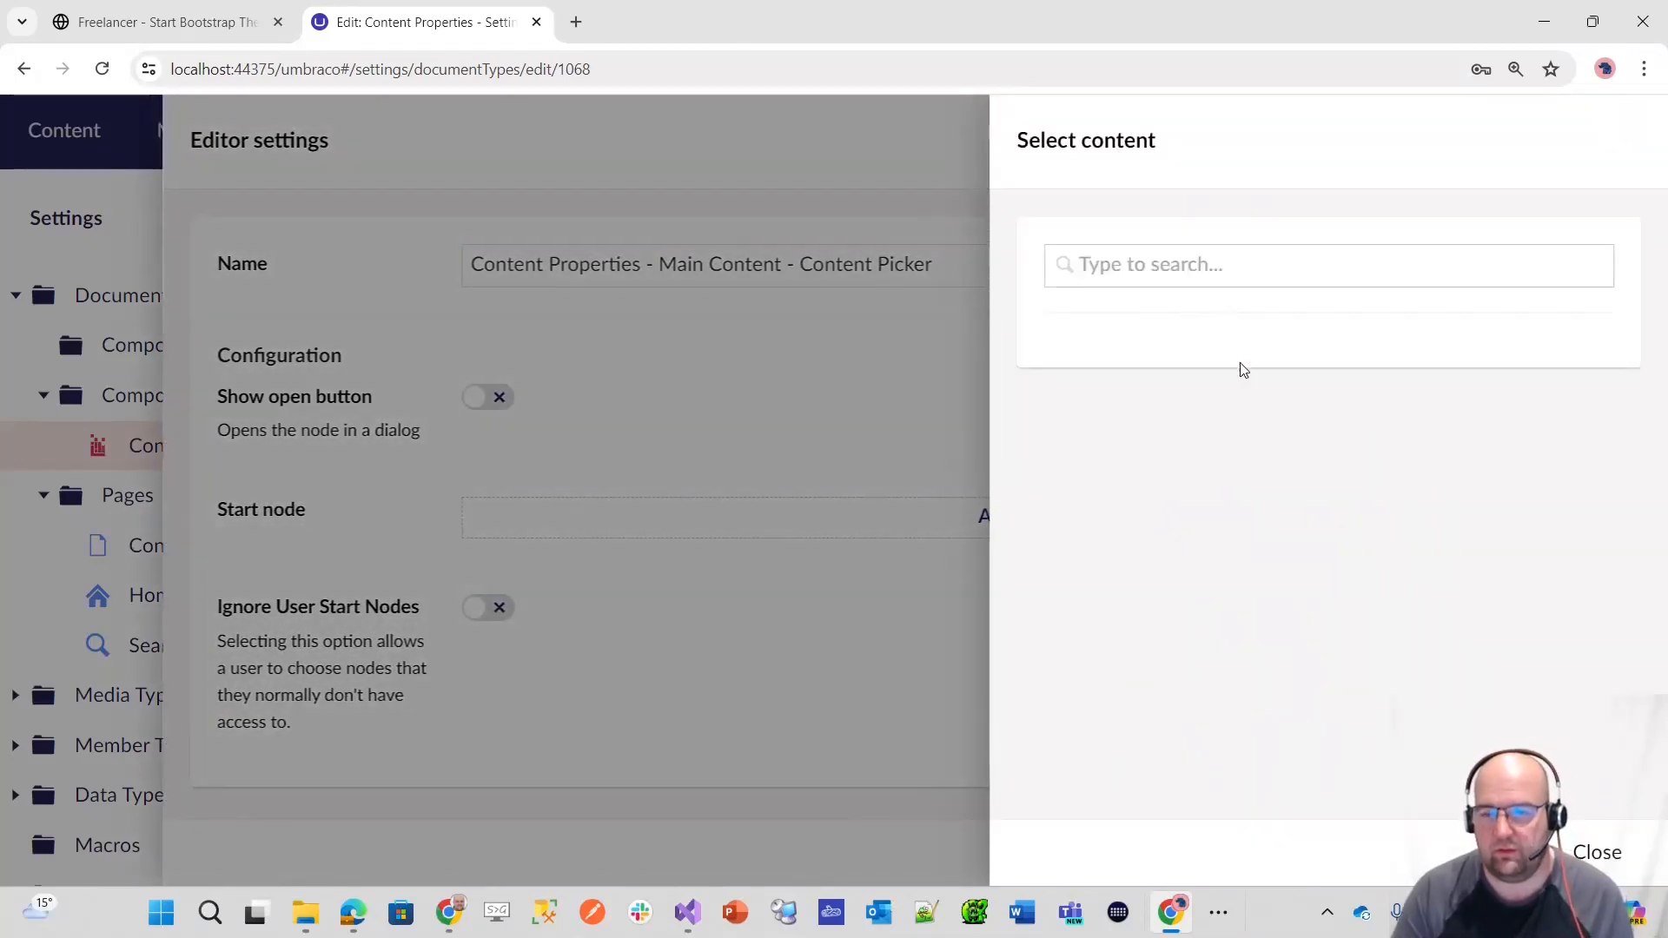
left_click(1596, 853)
left_click(1597, 864)
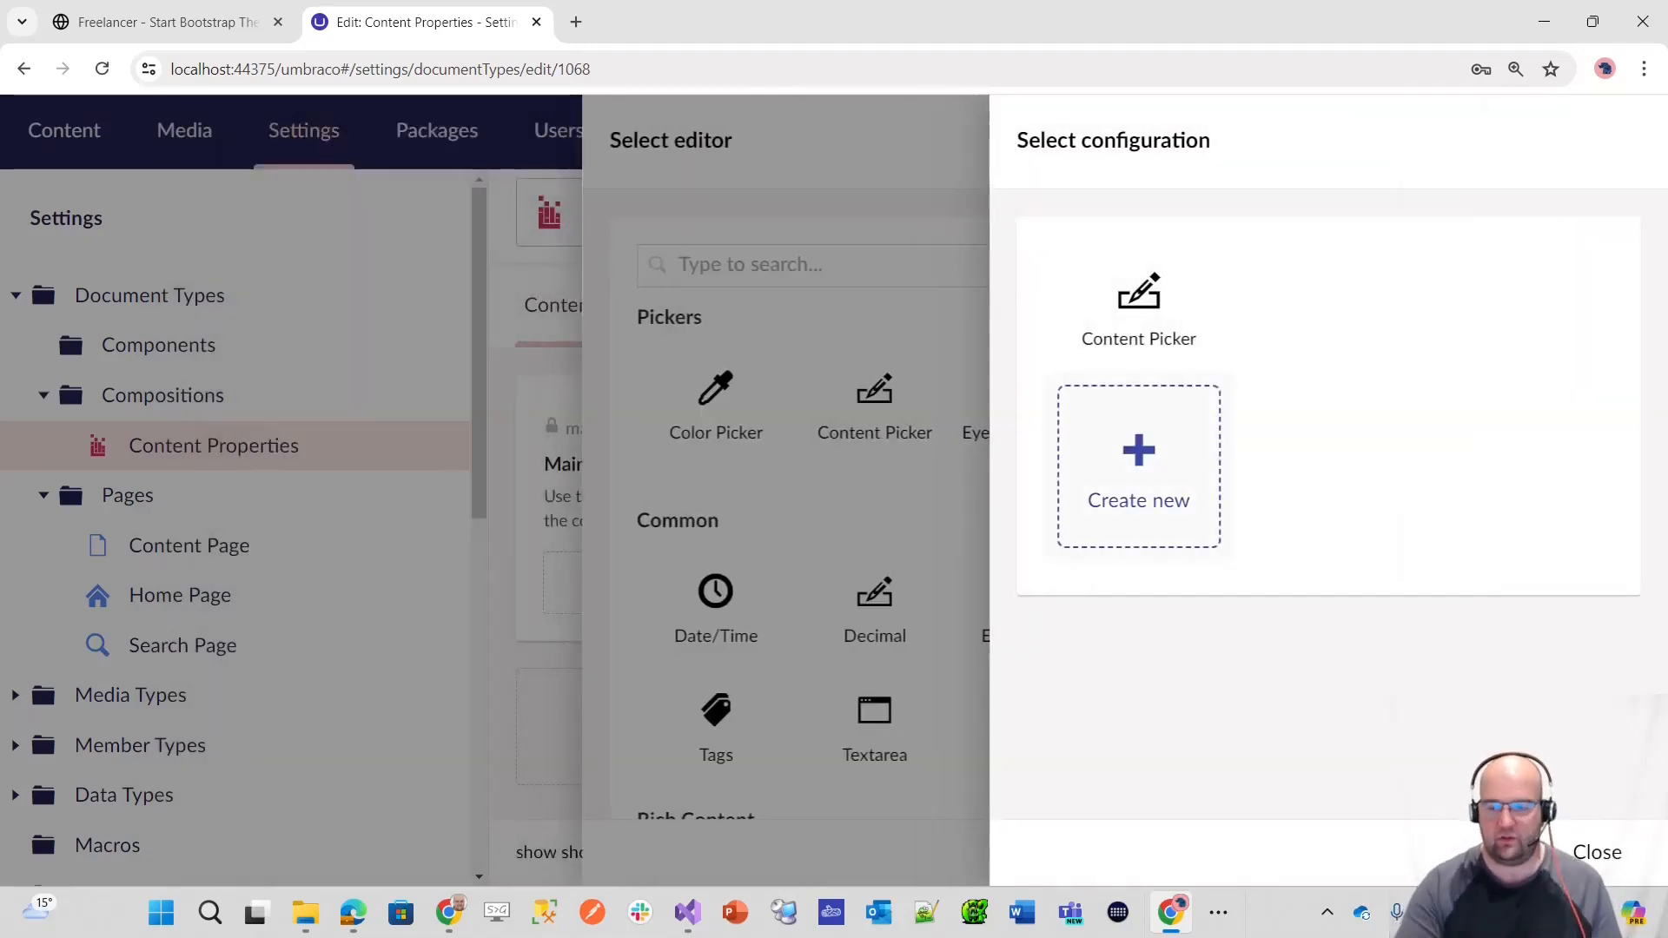
left_click(1597, 852)
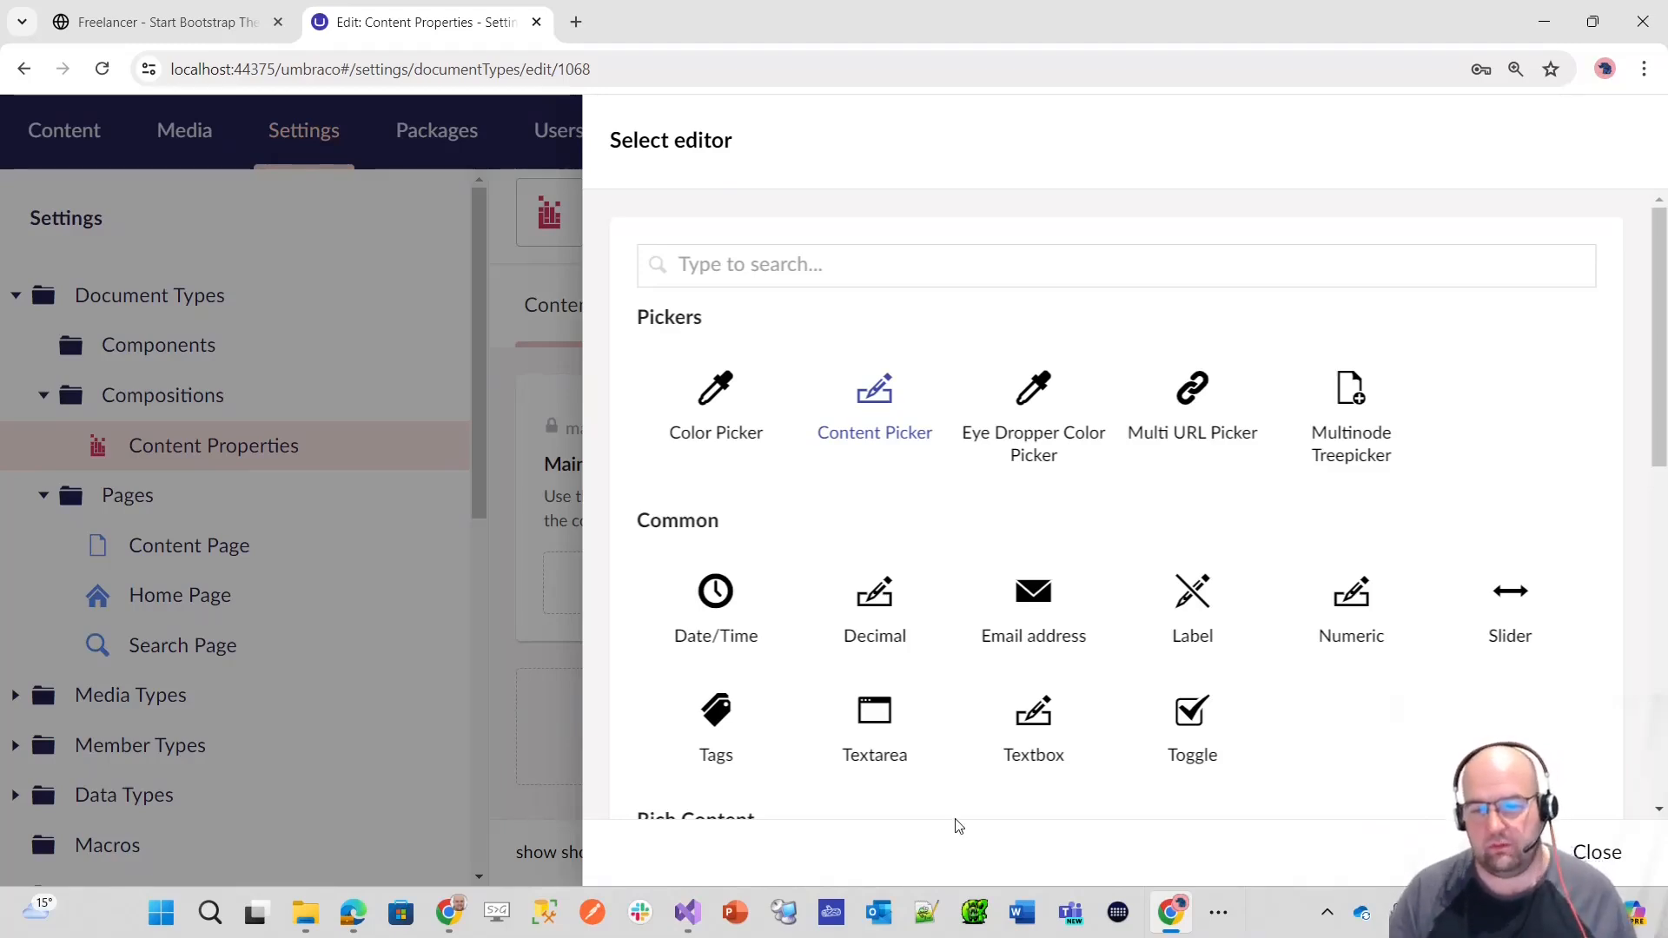
Step: Review the available editor groups from Pickers to Media and leave the editor selection without changing the editor
scroll(1023, 588, "down", 2)
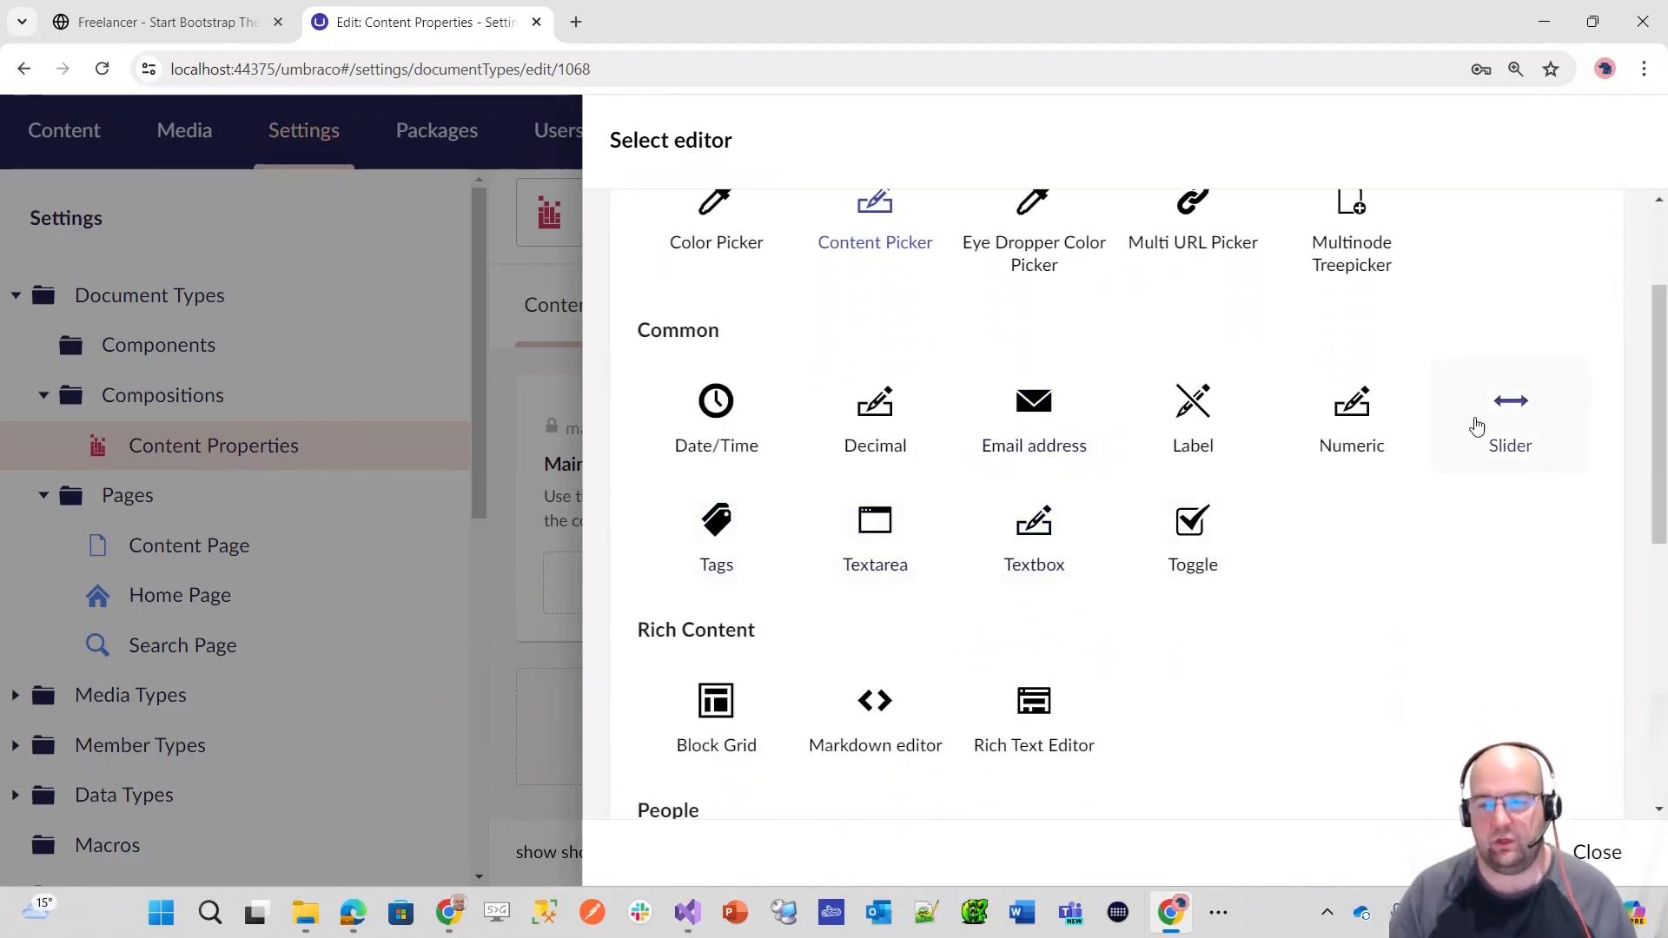
scroll(1489, 584, "down", 5)
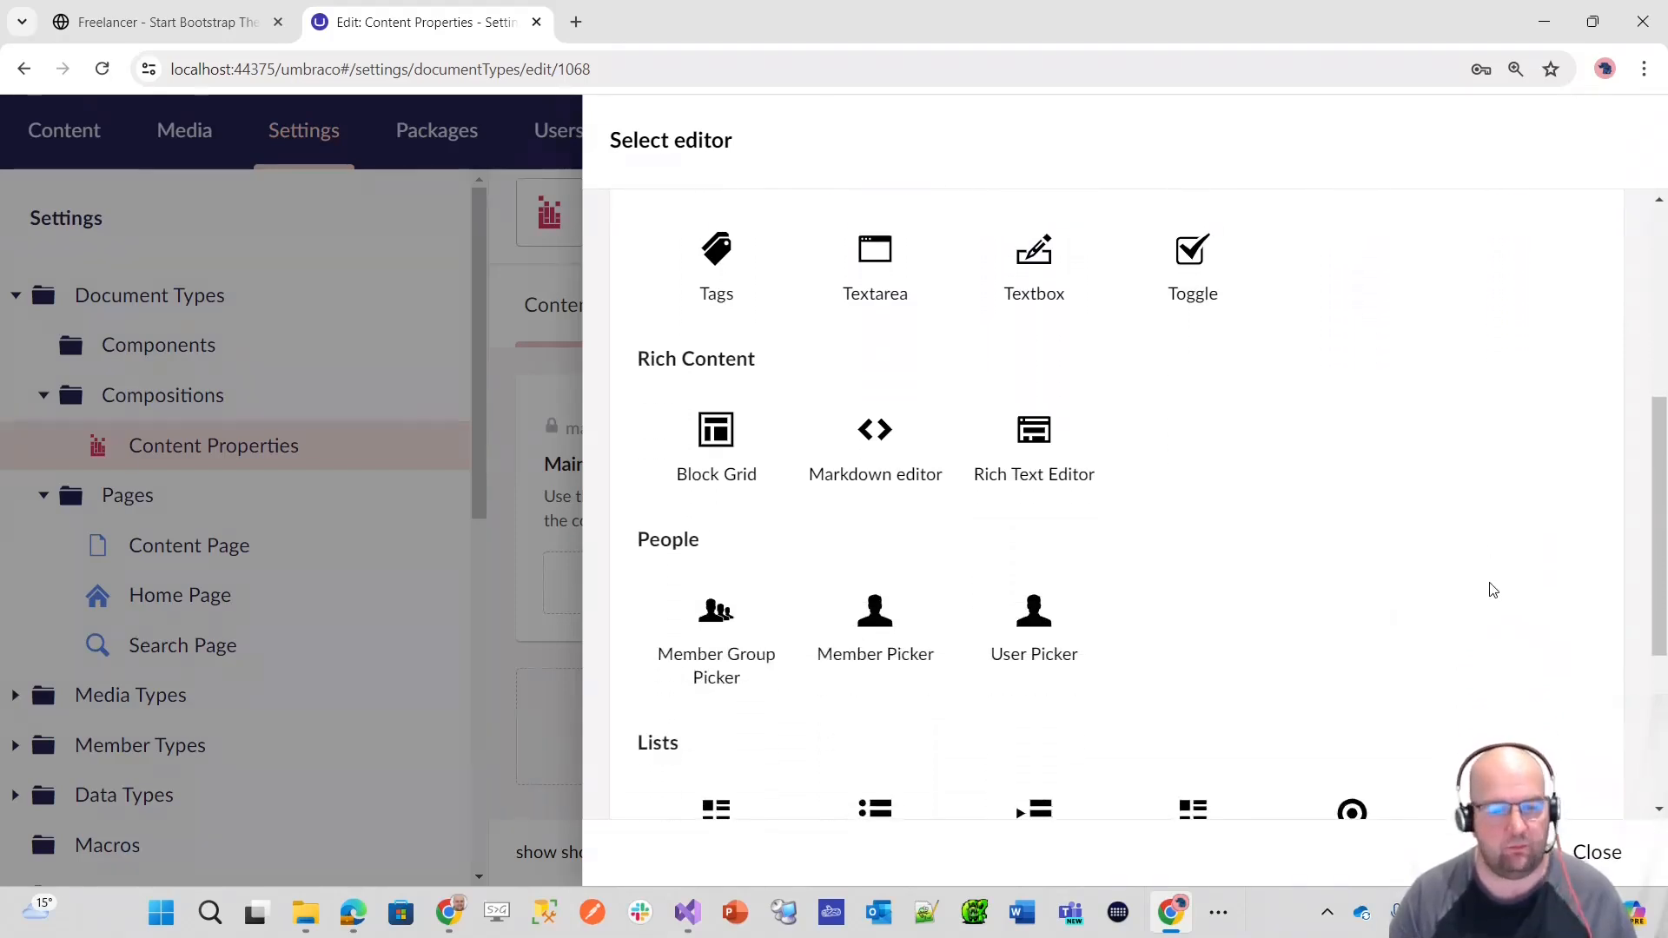
scroll(1492, 590, "down", 2)
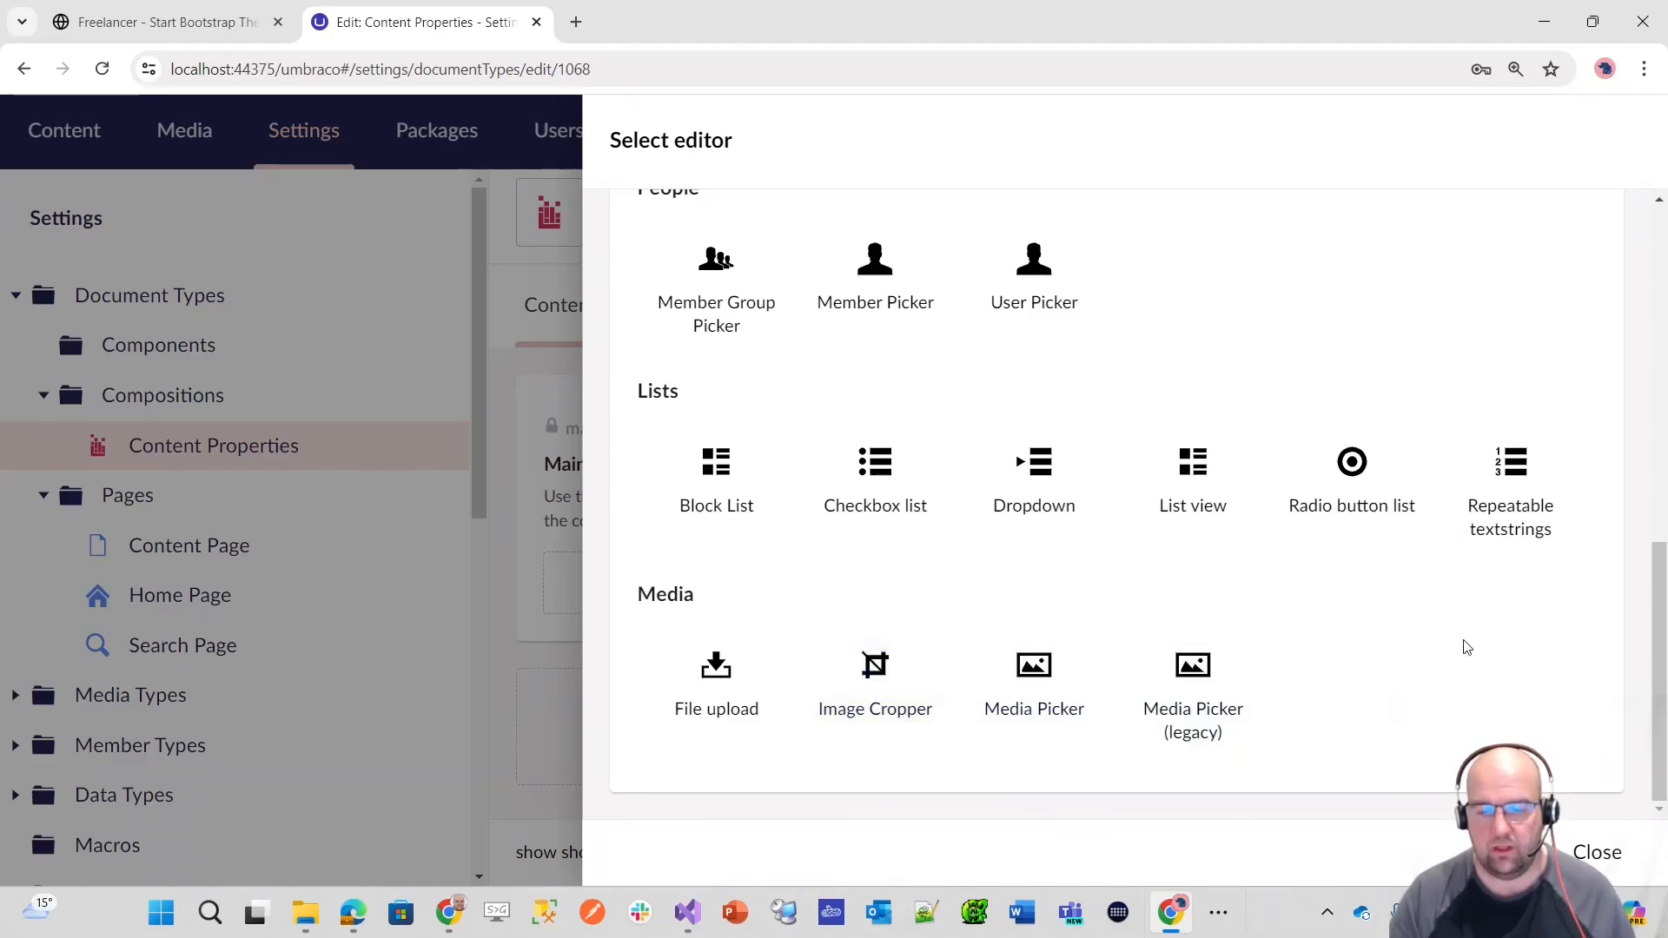
scroll(1493, 643, "up", 8)
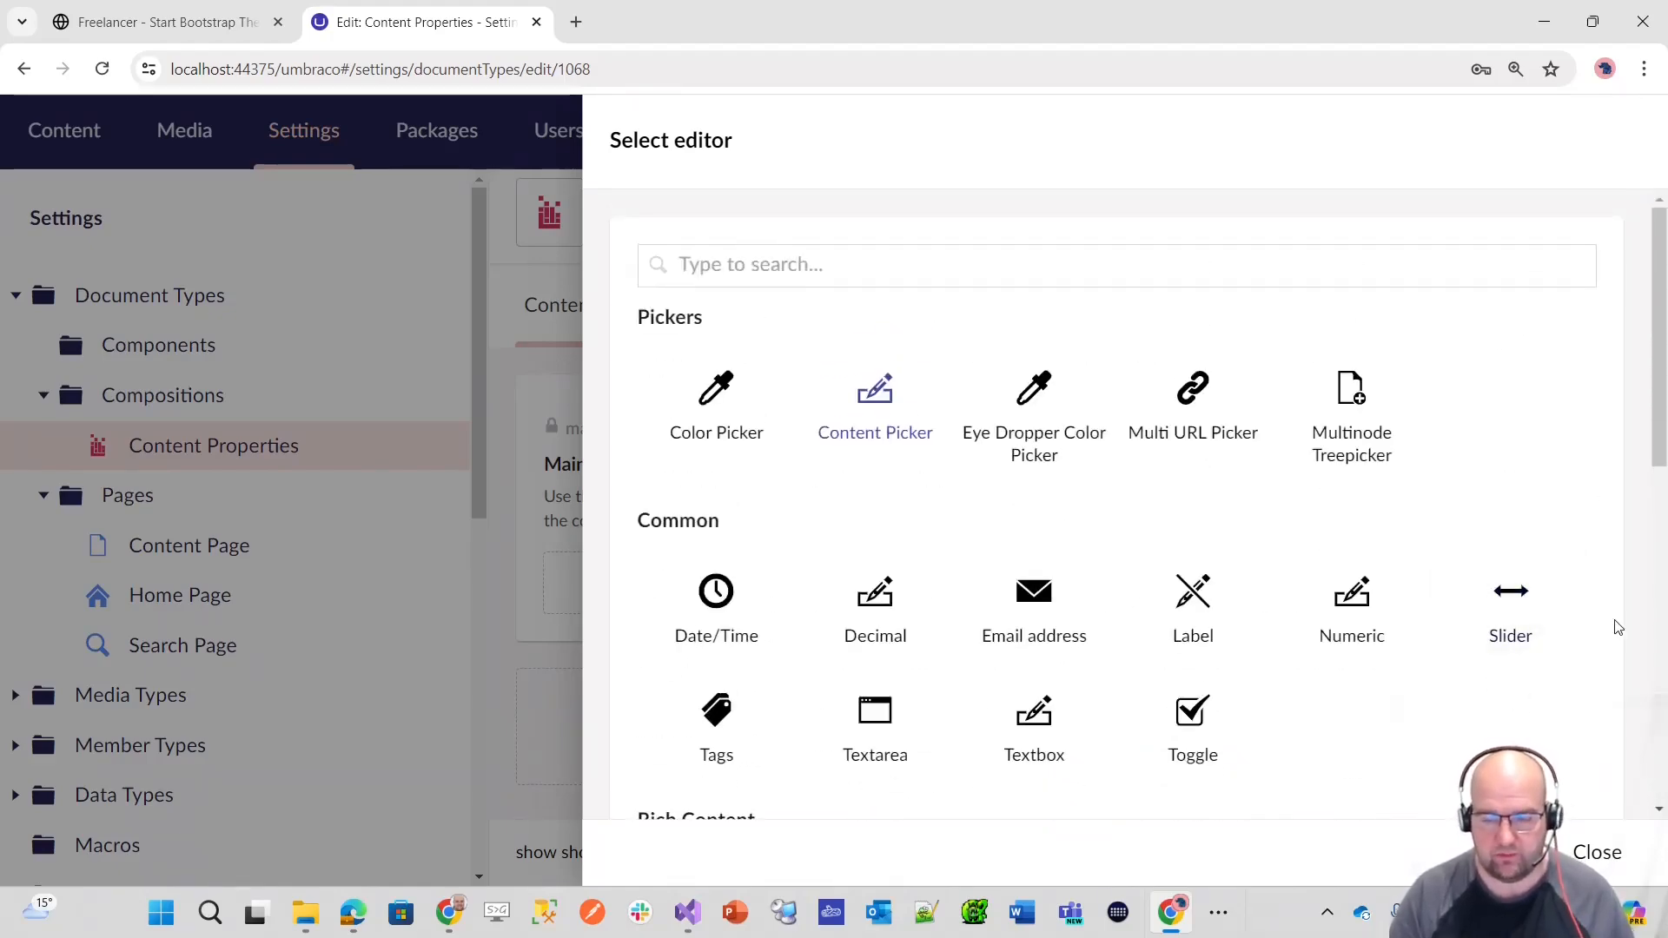
left_click(1607, 856)
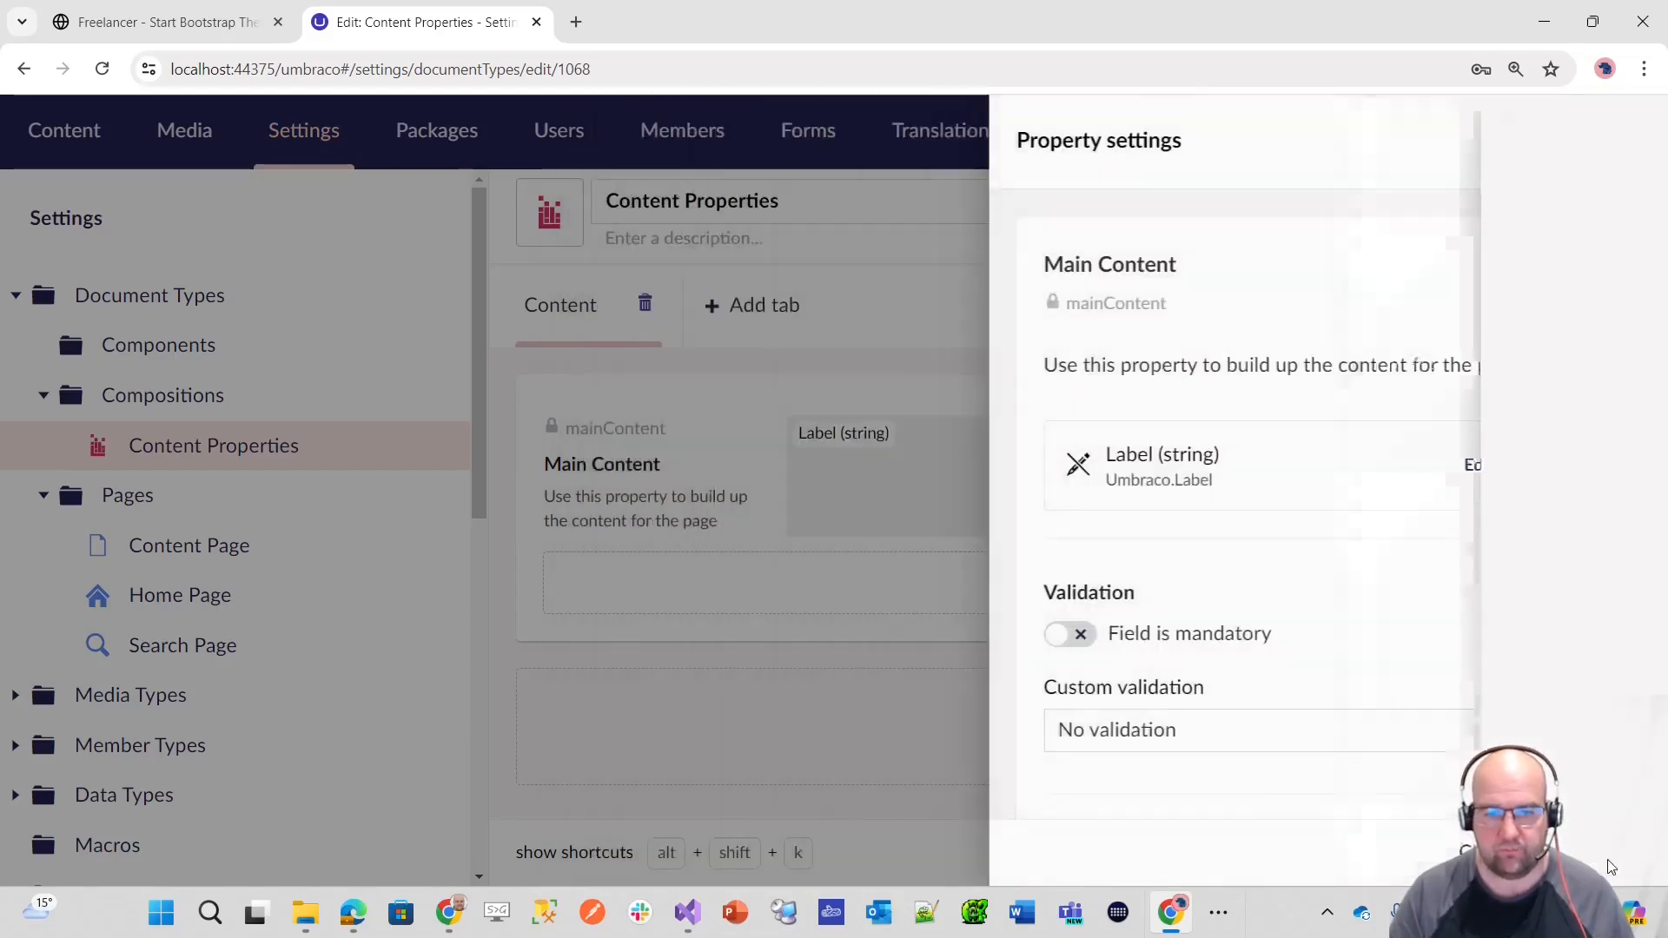
Step: Submit the Main Content property settings and save the Content Properties composition
left_click(1590, 852)
left_click(1590, 852)
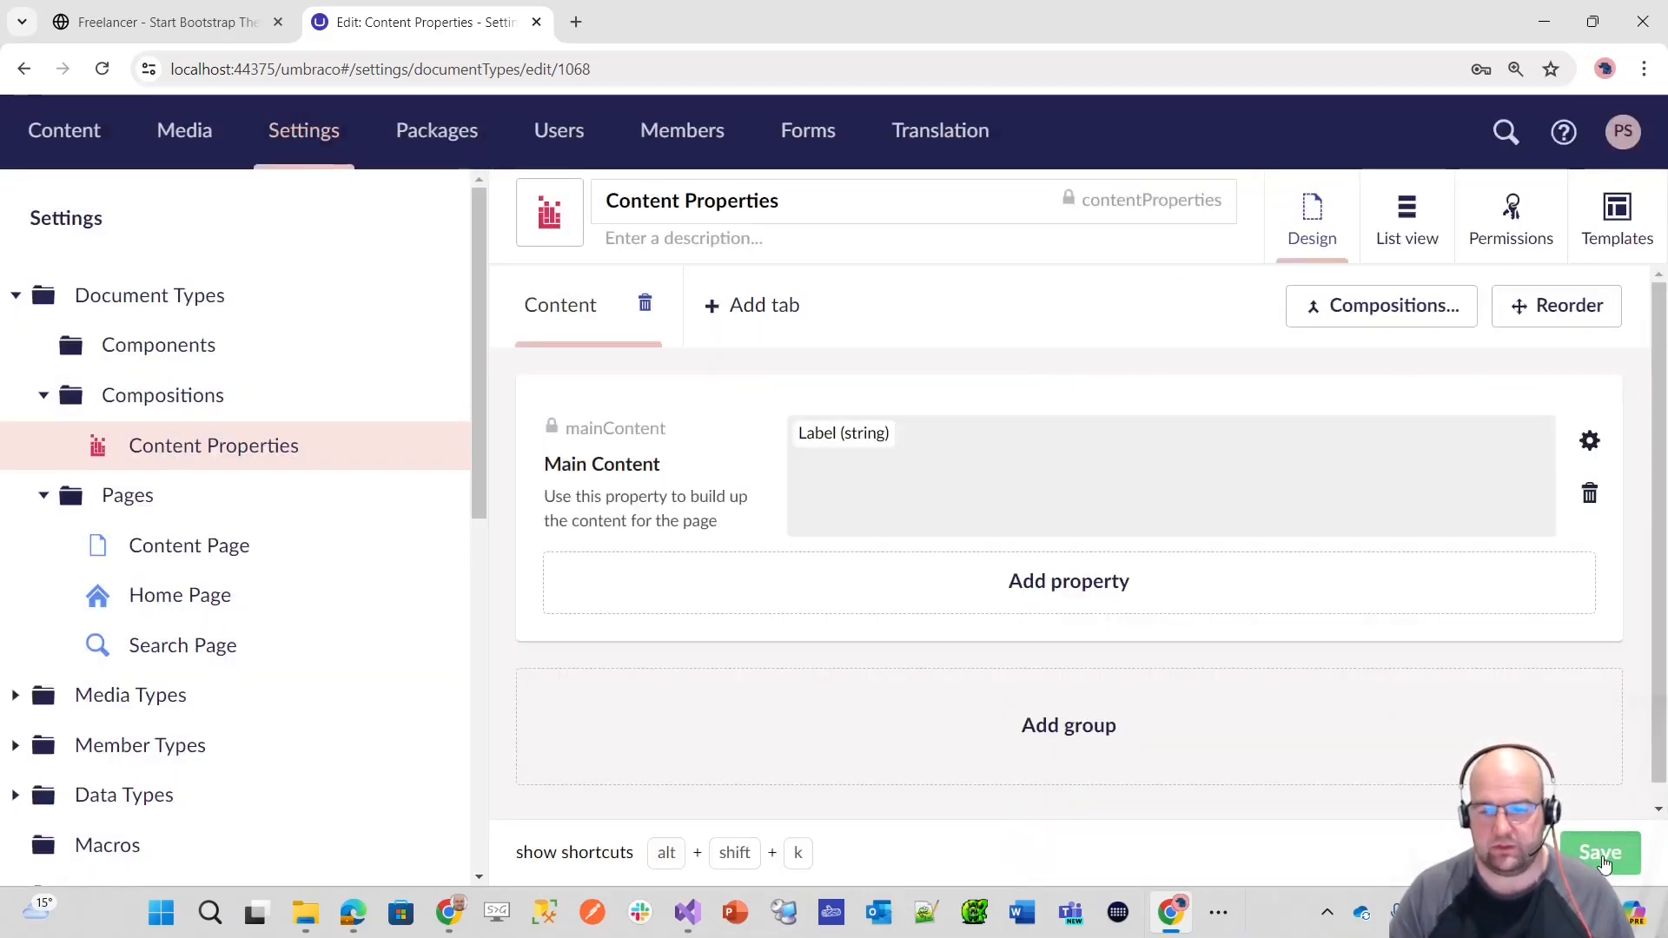
key("alt+Tab")
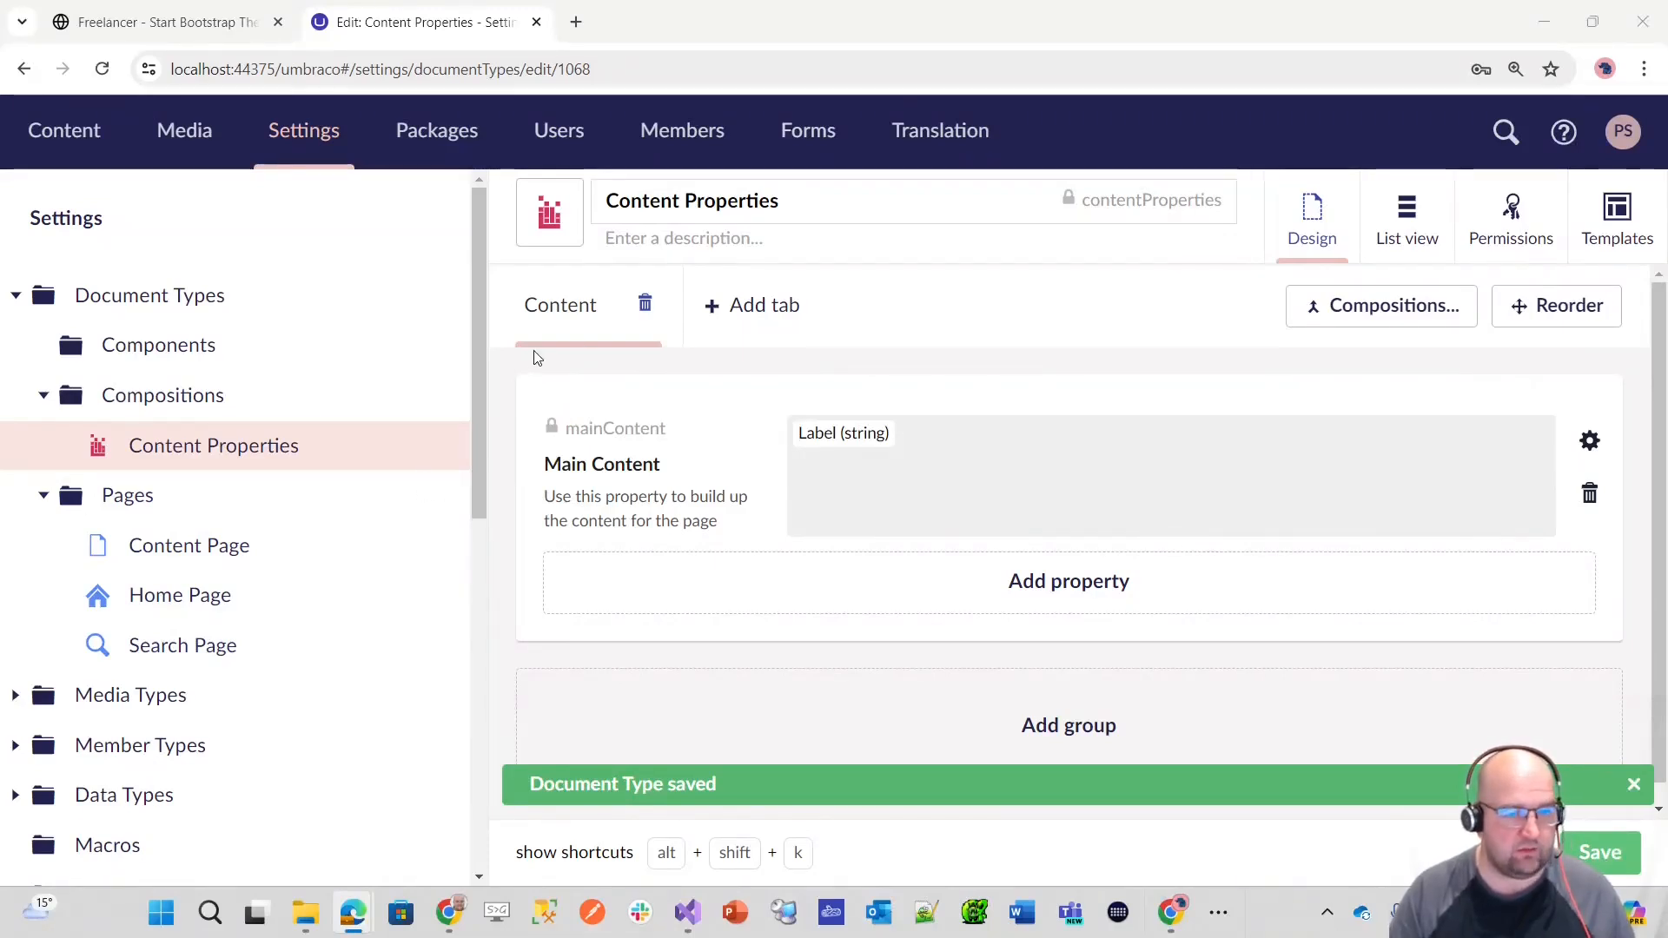
left_click(431, 397)
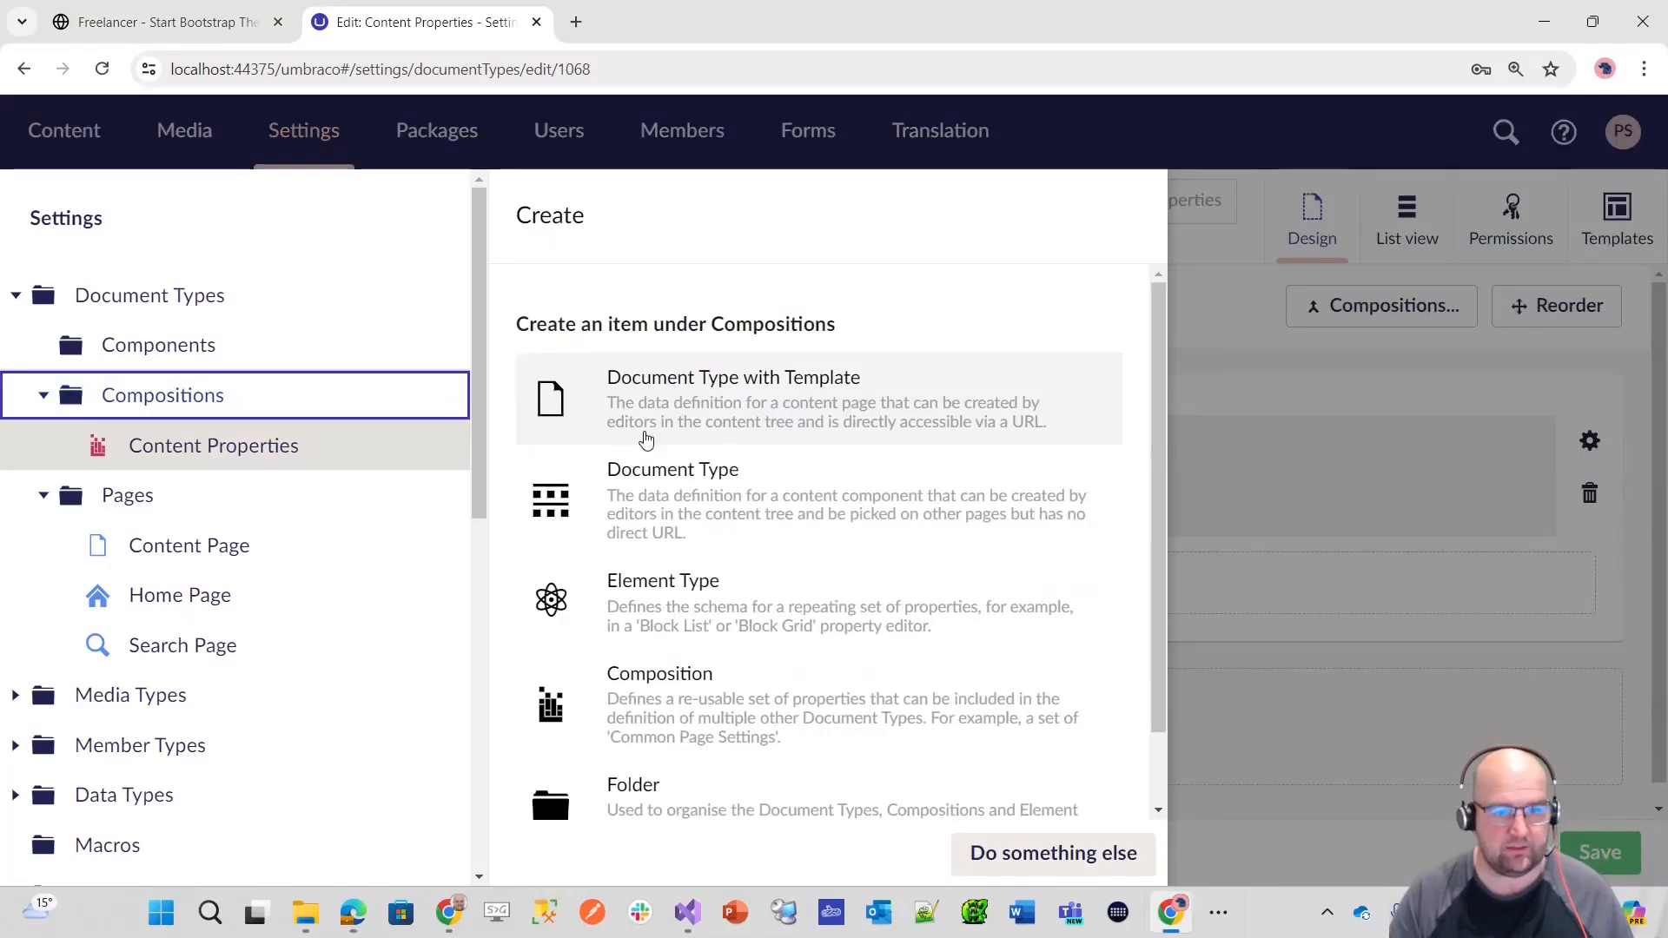
left_click(1592, 836)
left_click(1593, 839)
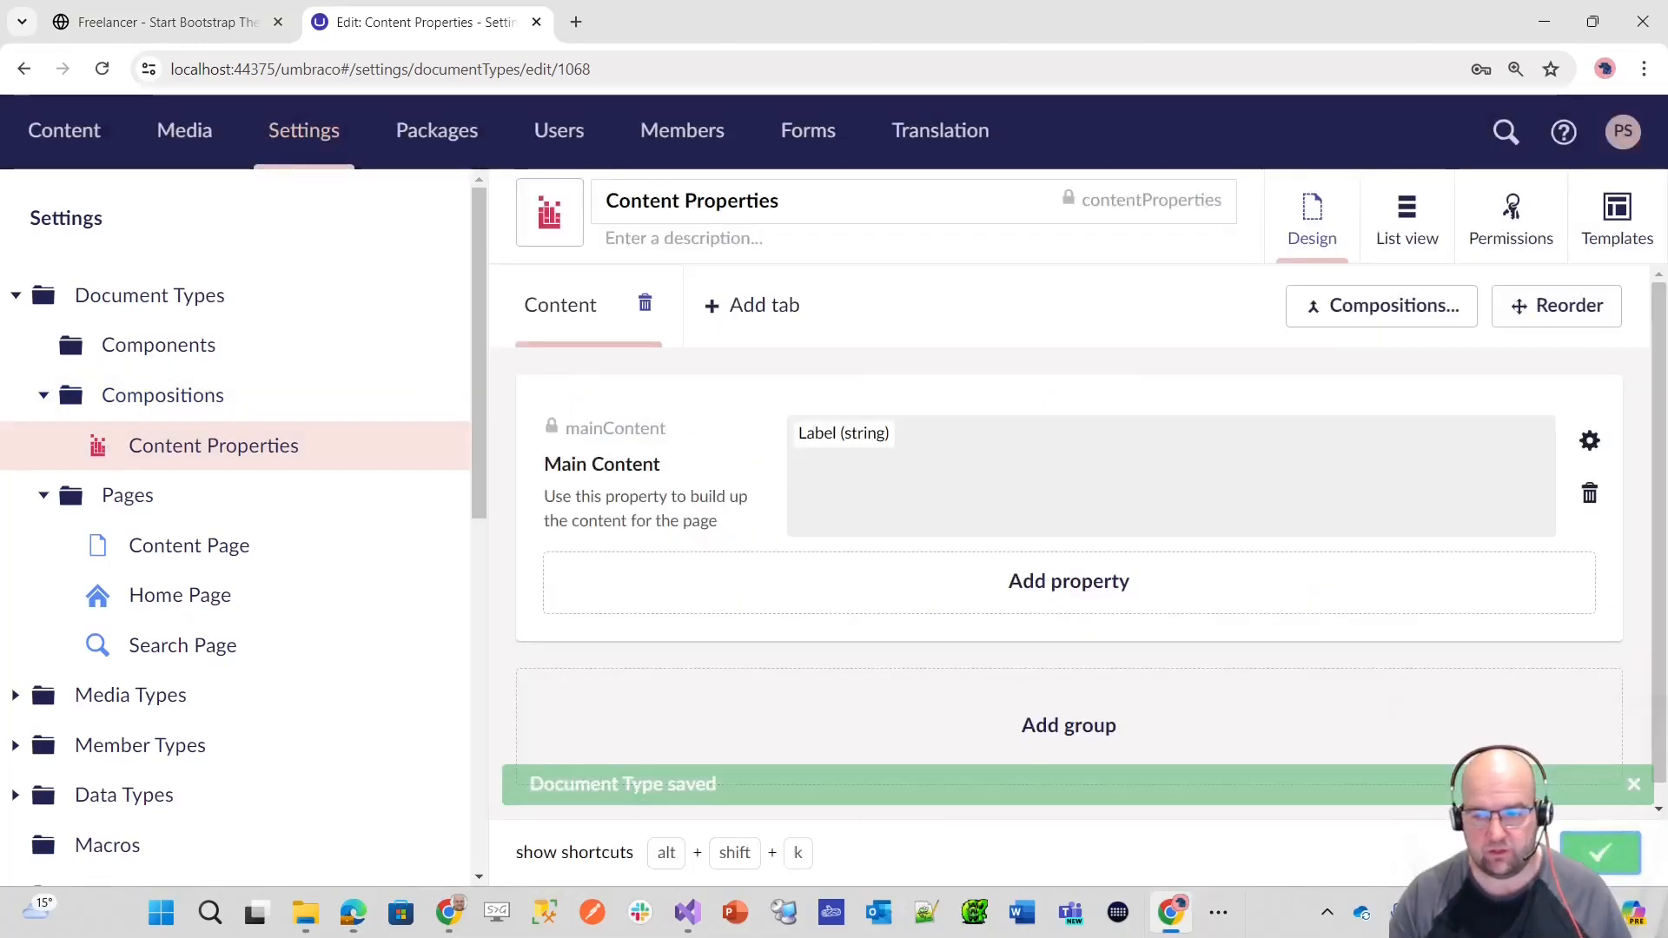
Step: Create a composition named Footer Properties in the Compositions folder and give its icon the same pink colour as Content Properties
left_click(431, 398)
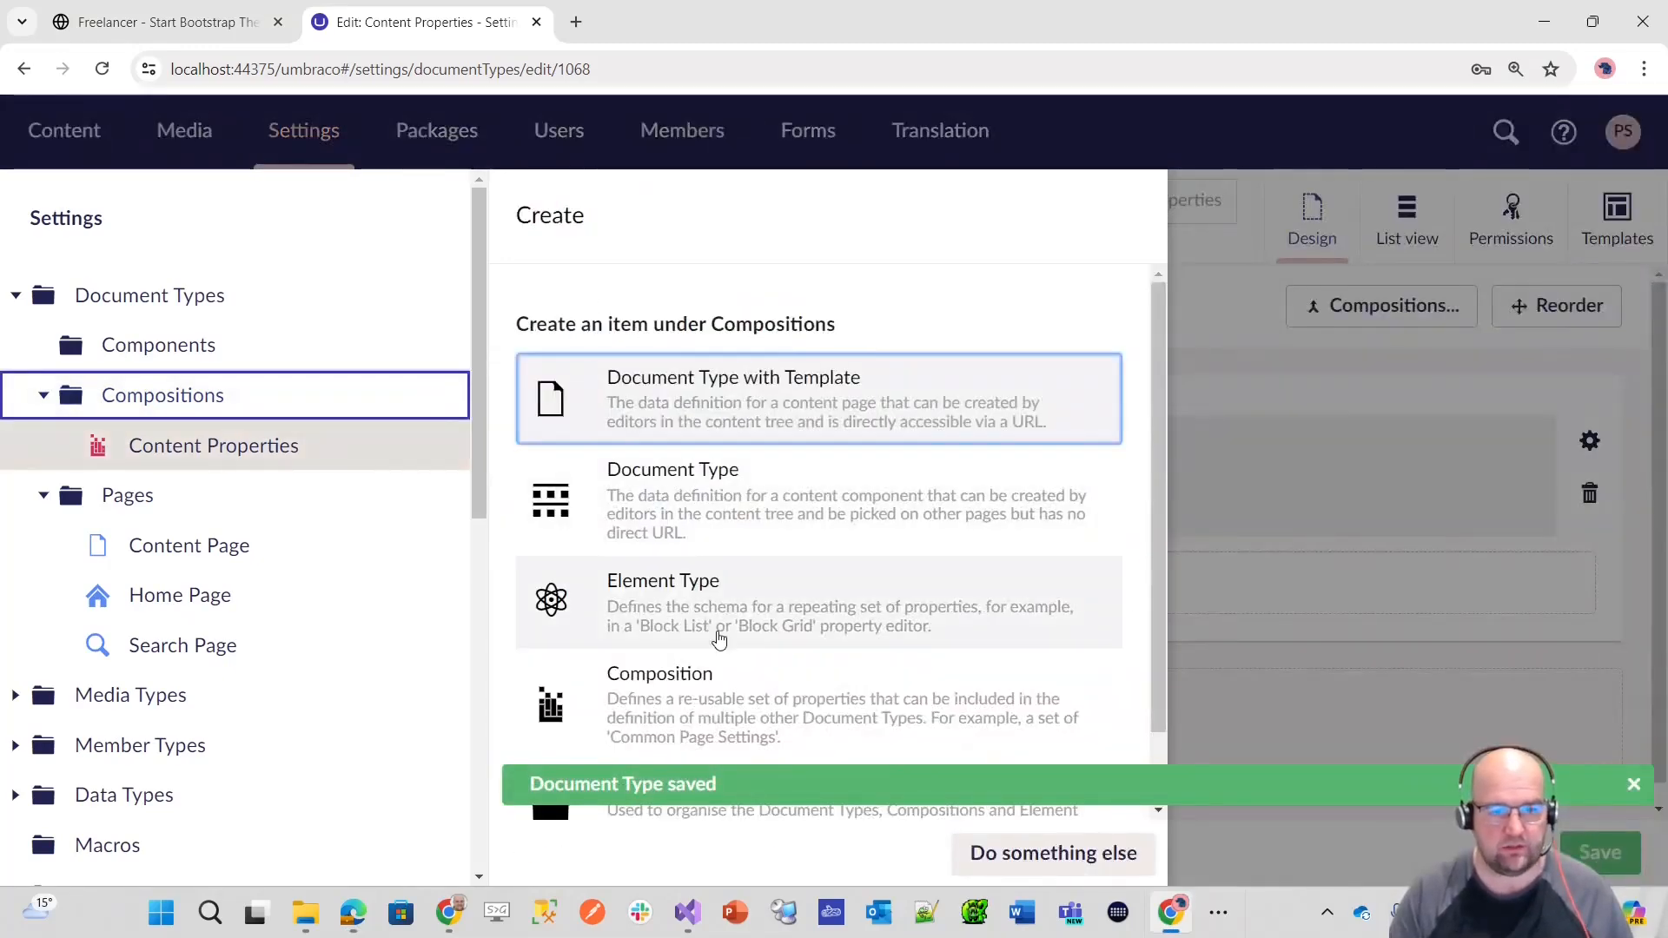
left_click(718, 686)
type("F")
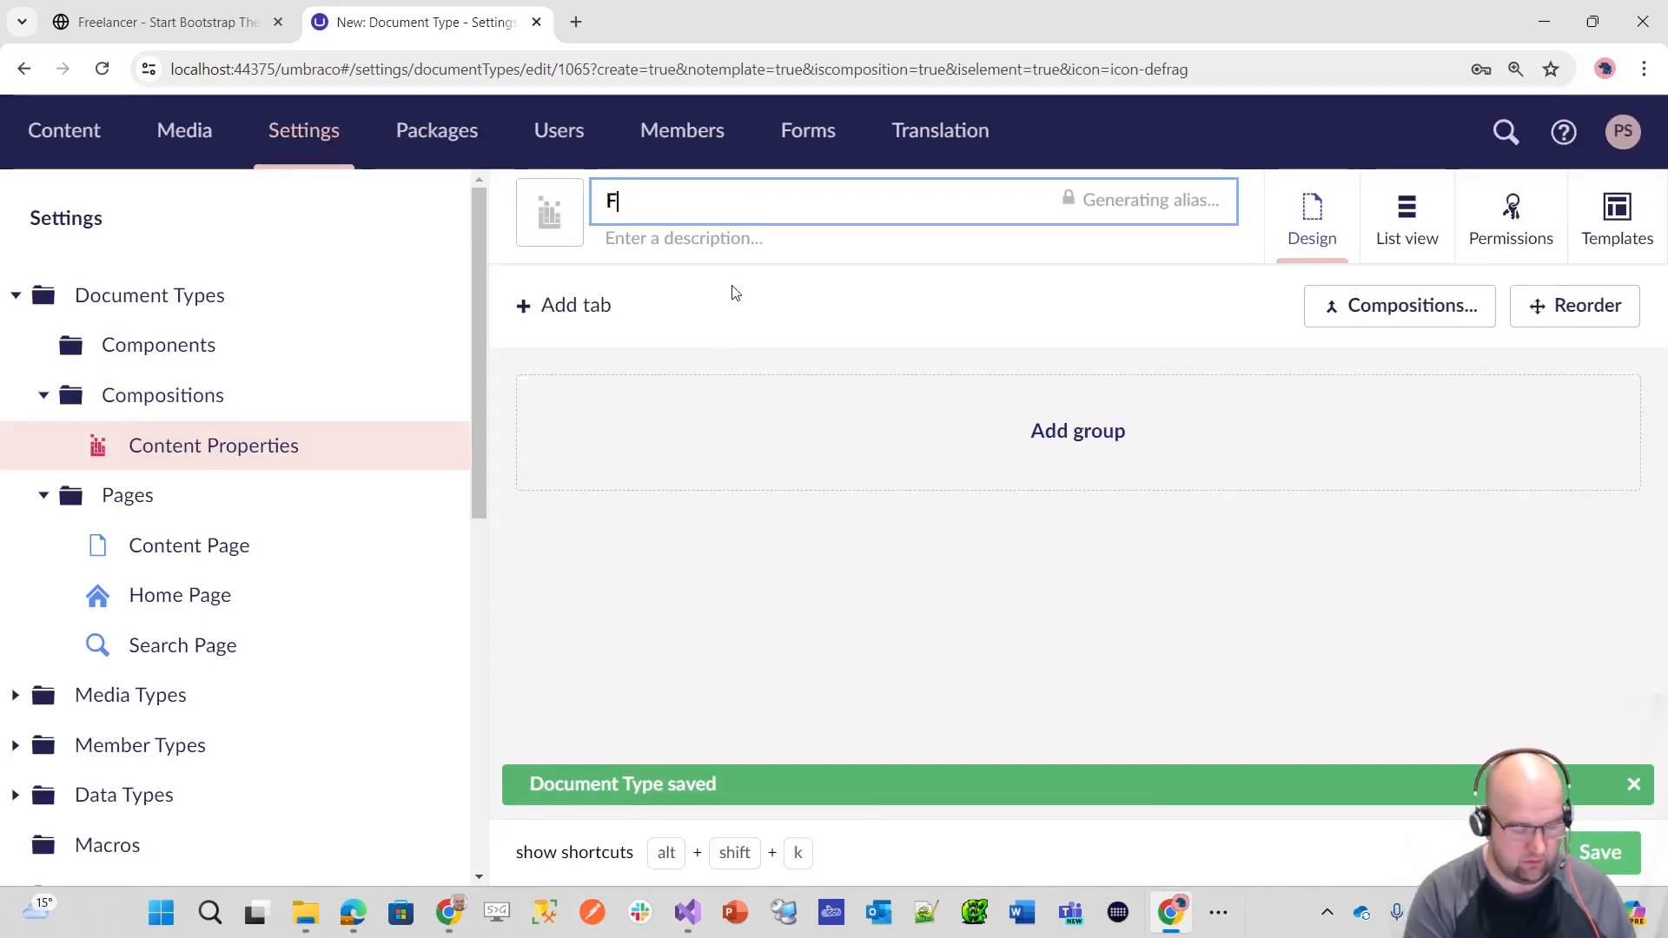
type("ooter Propertie")
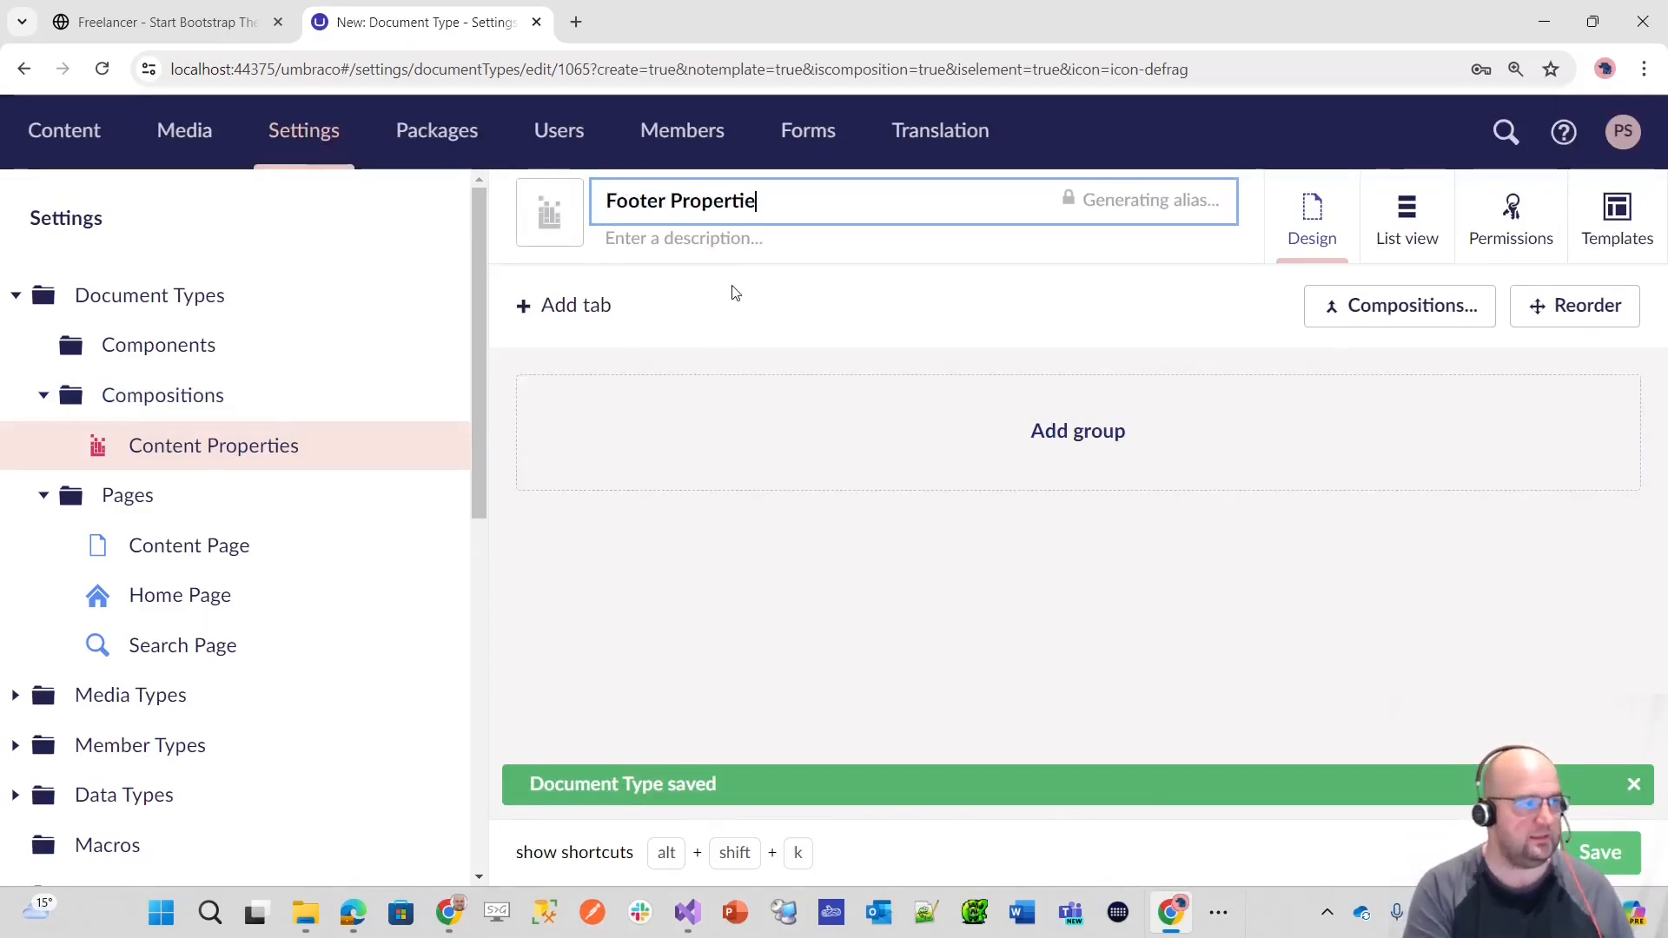
type("s")
left_click(532, 200)
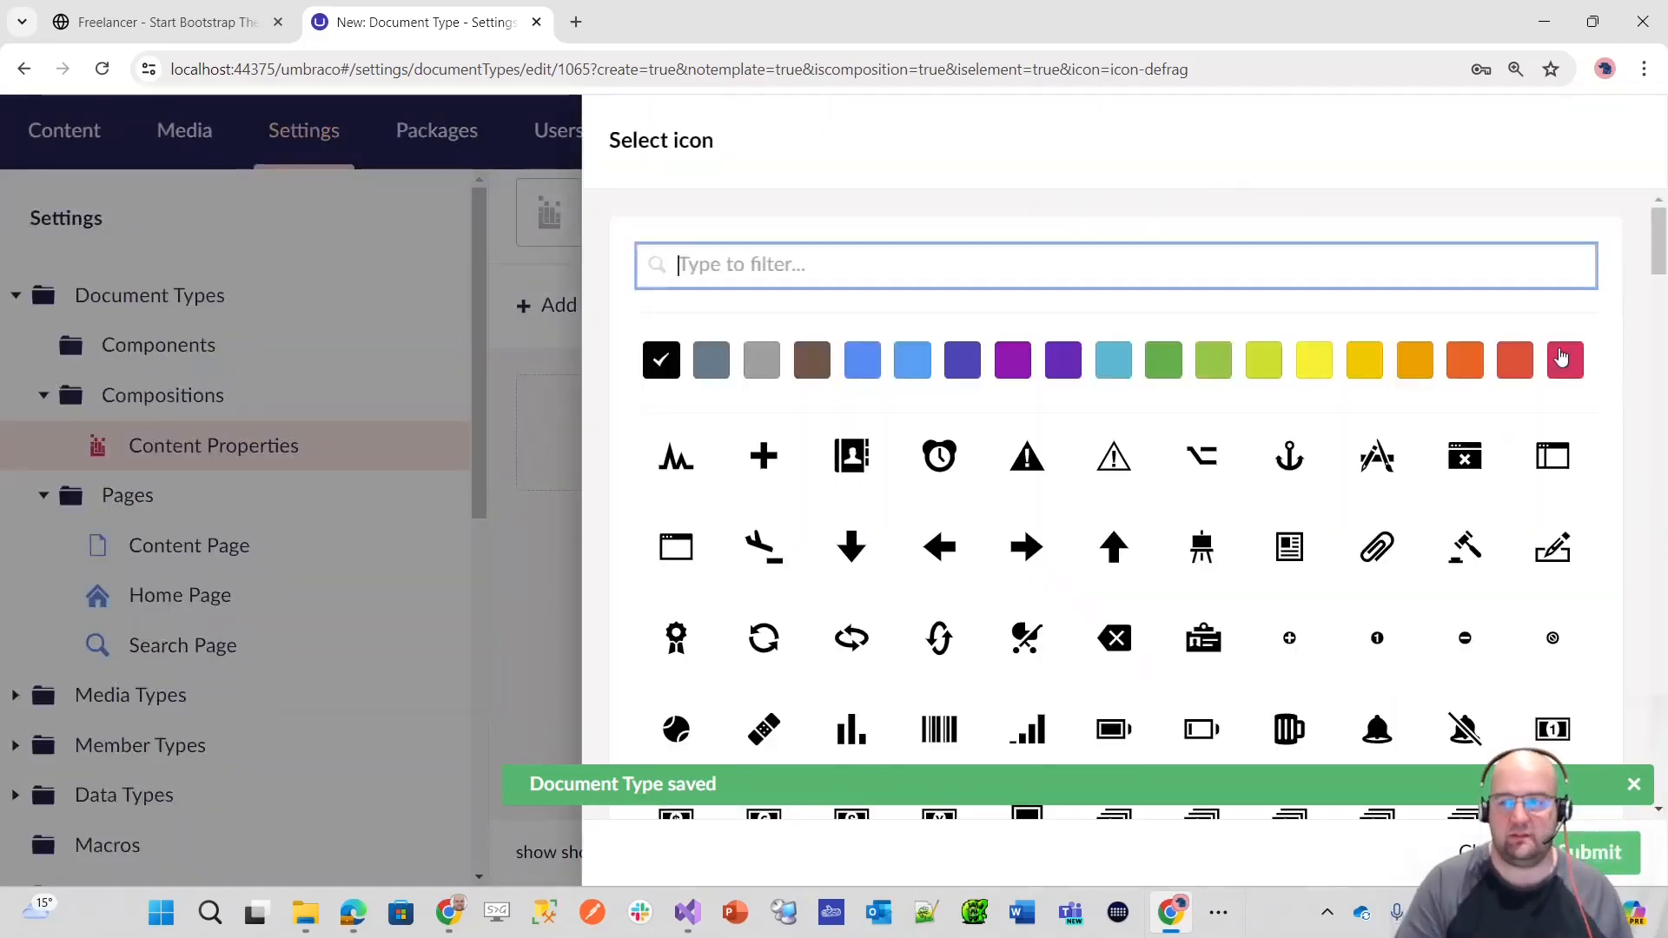
left_click(1565, 362)
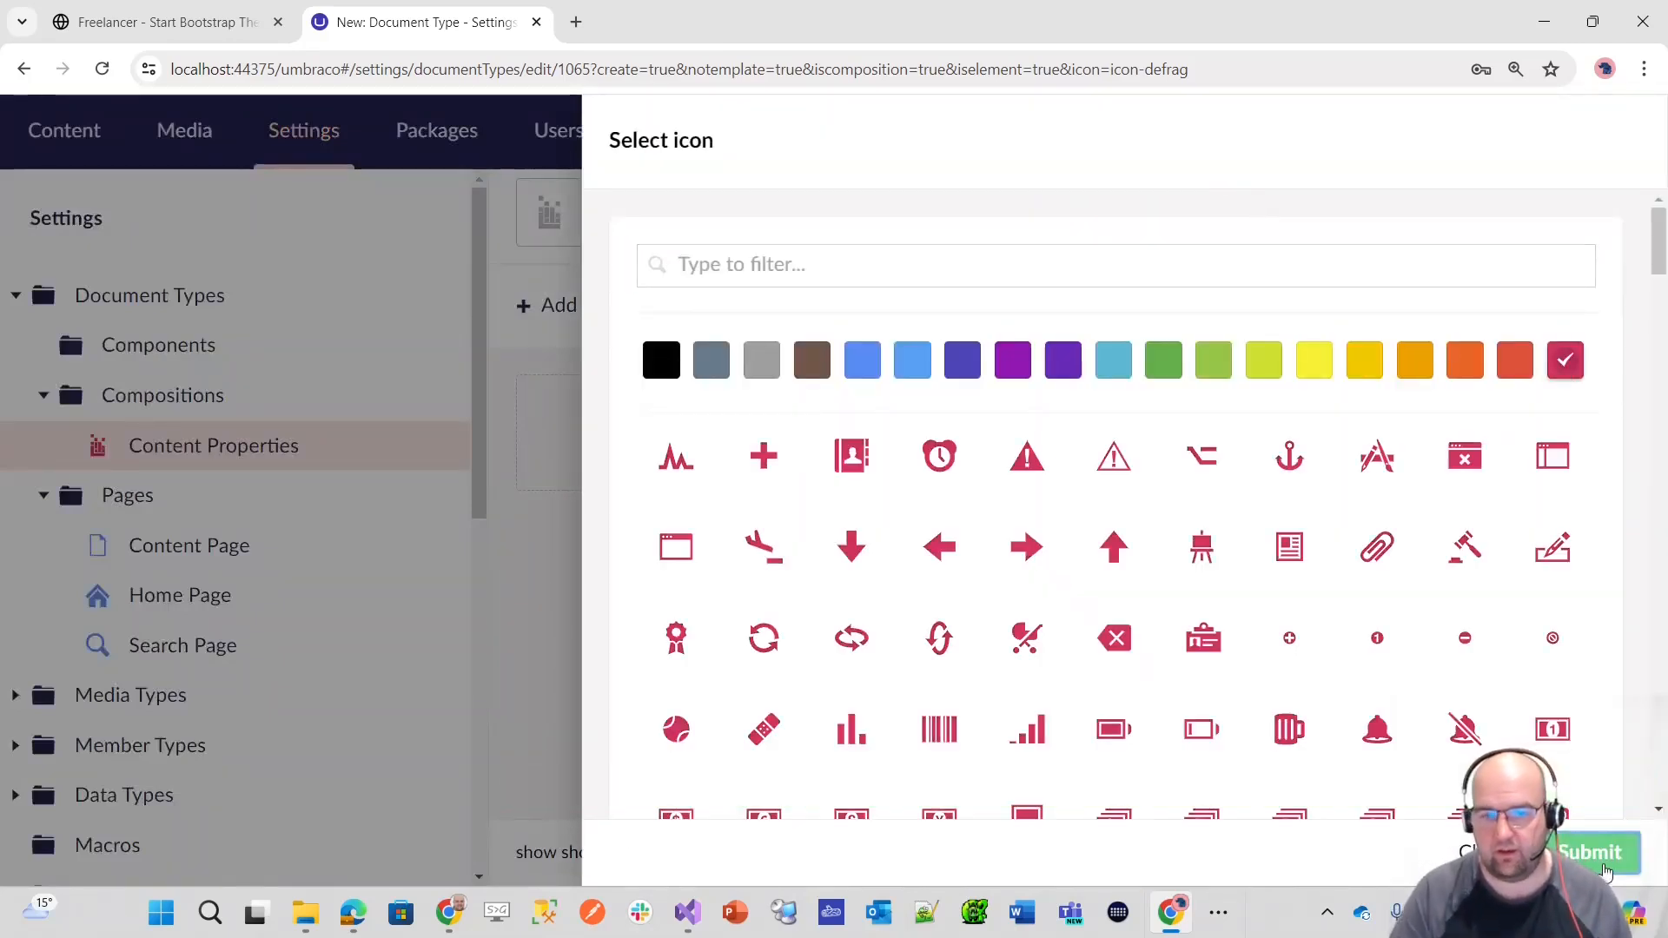
left_click(1598, 854)
Step: Add a Footer tab to the Footer Properties composition and set the tab's sort order to 50
left_click(745, 422)
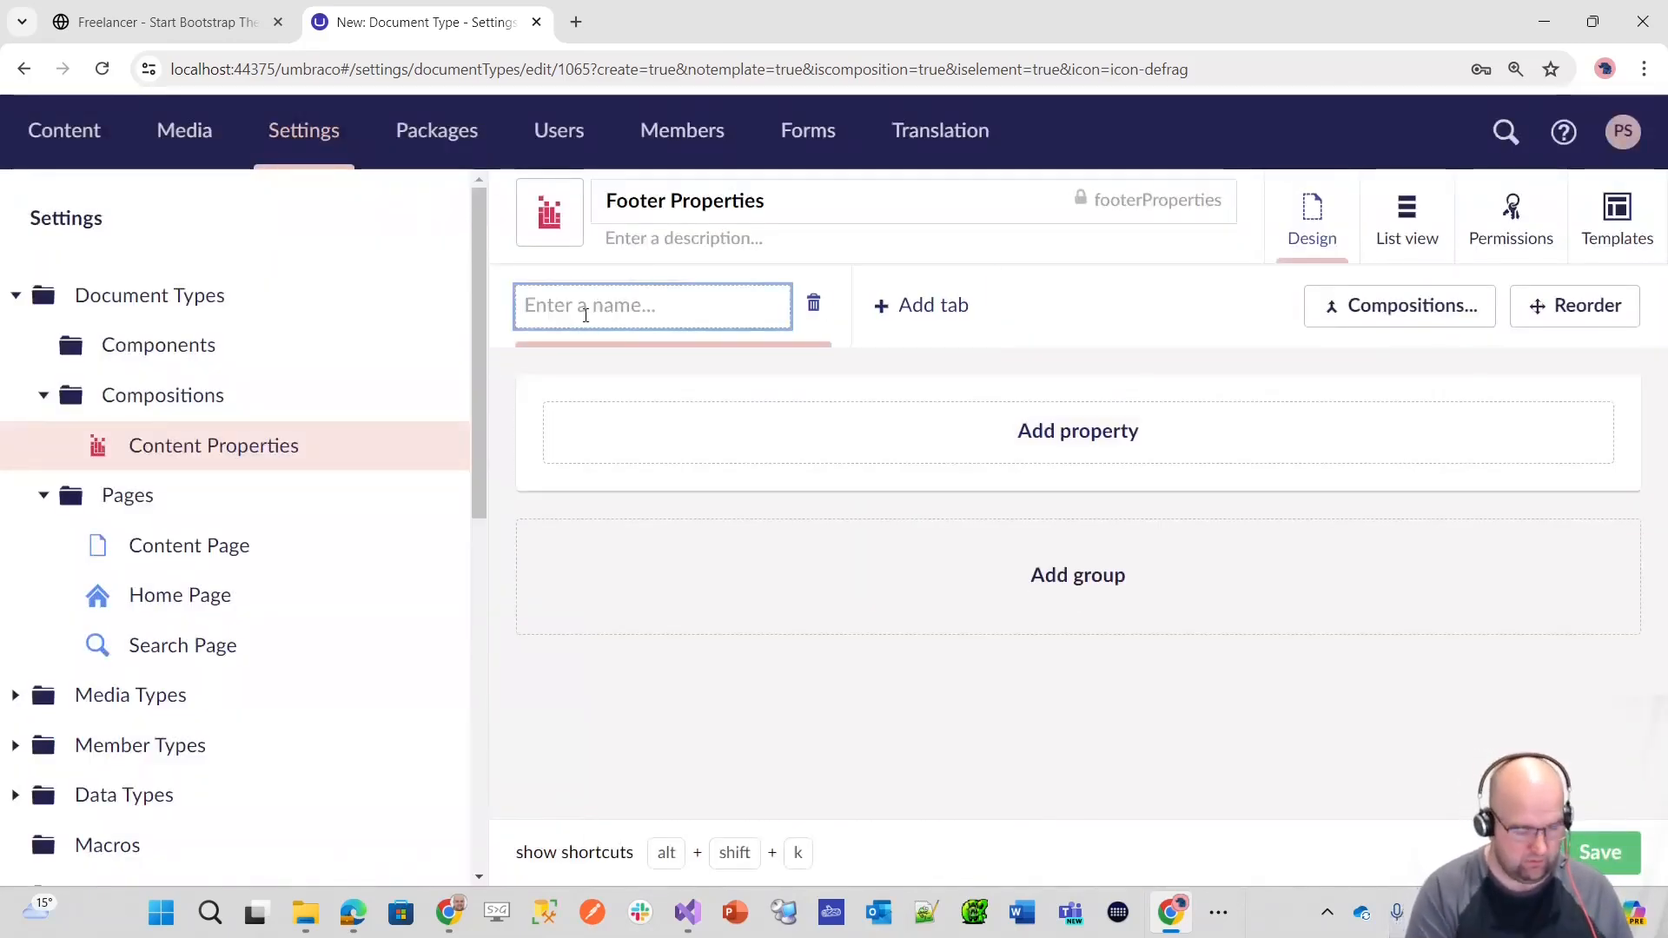
type("Footer")
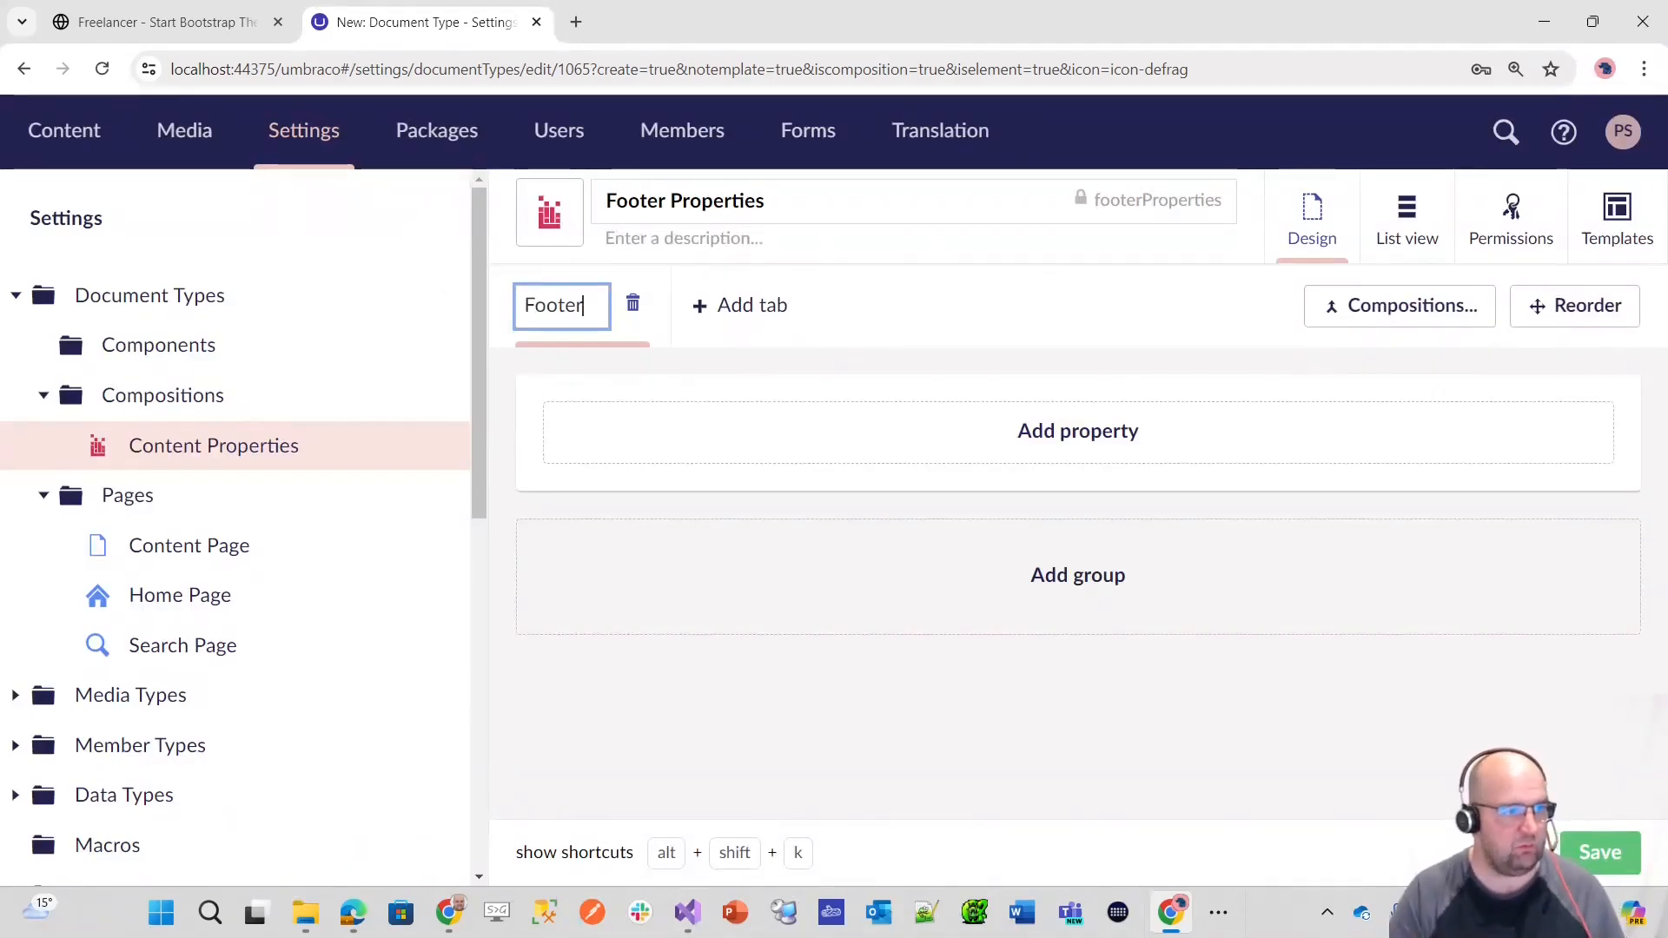
key("alt+Tab")
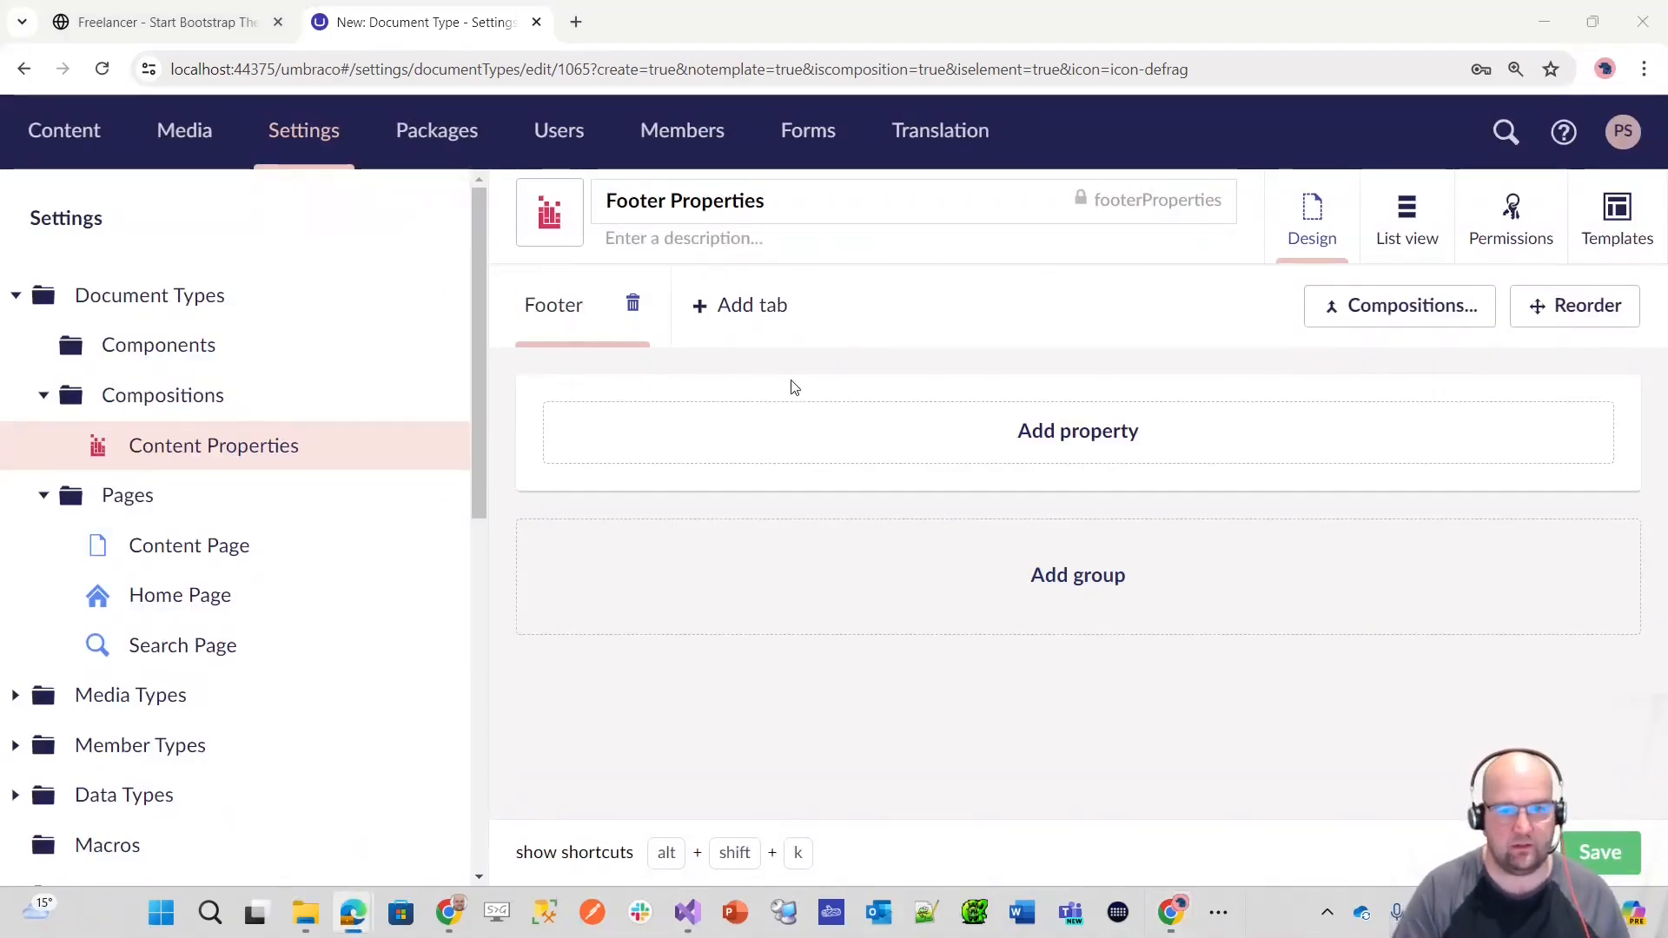
left_click(1574, 307)
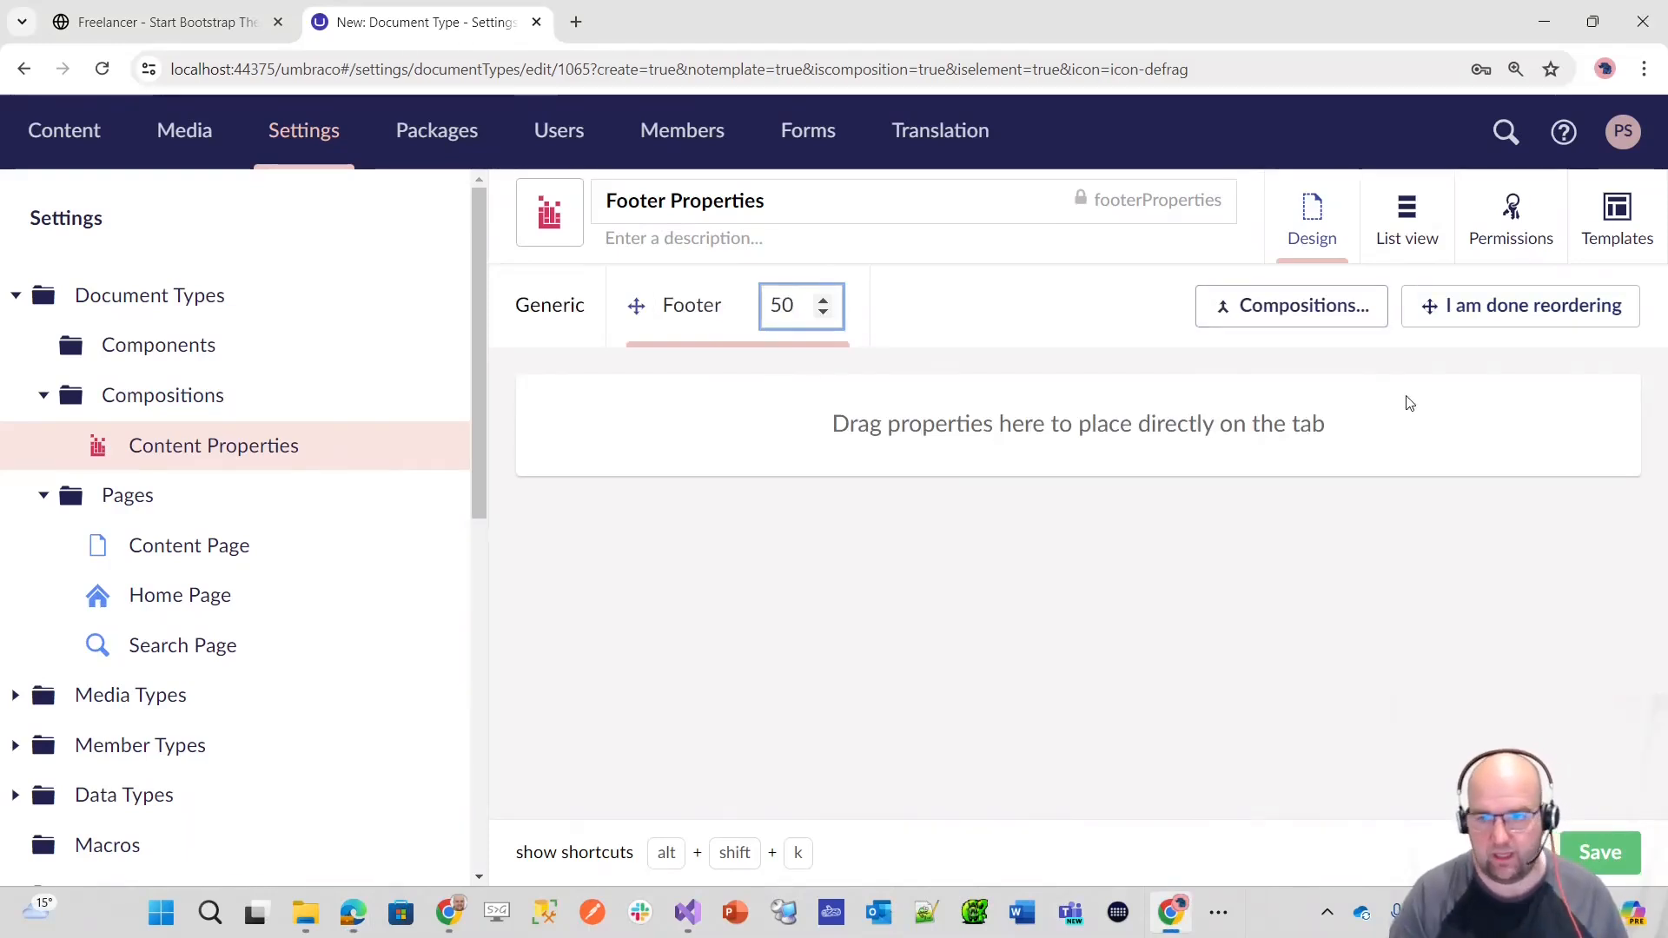
left_click(1491, 306)
Step: Add a Footer Content property described as "Create the footer content using the block grid editor" with the Label (string) editor, and save the composition
left_click(1036, 433)
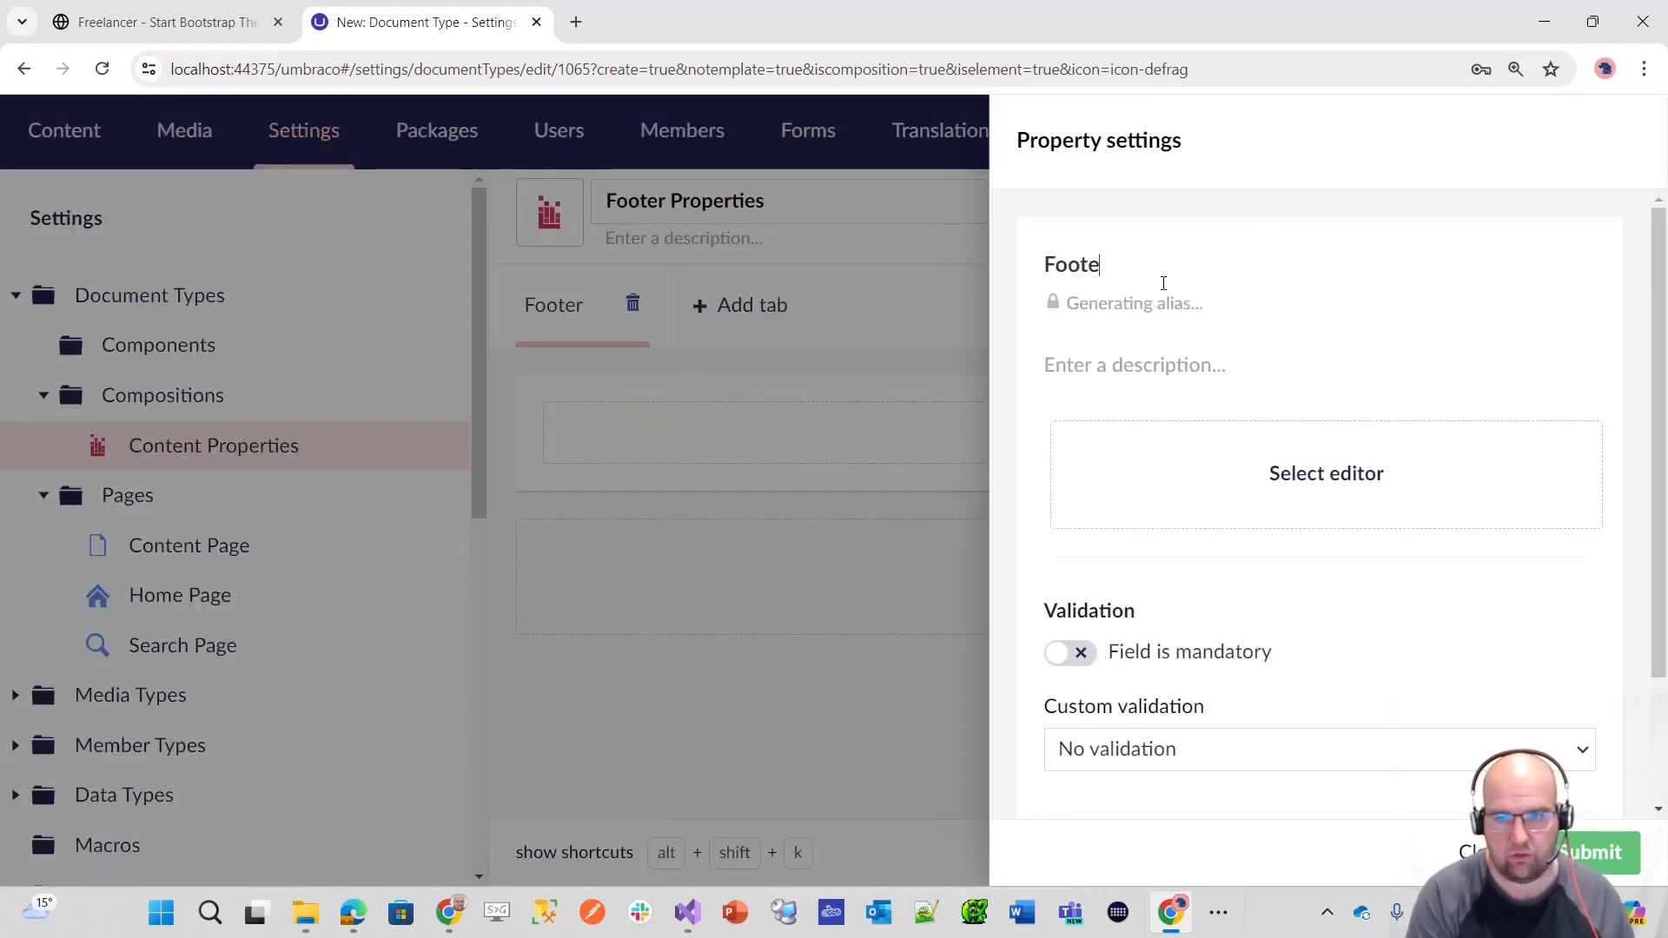
left_click(1154, 373)
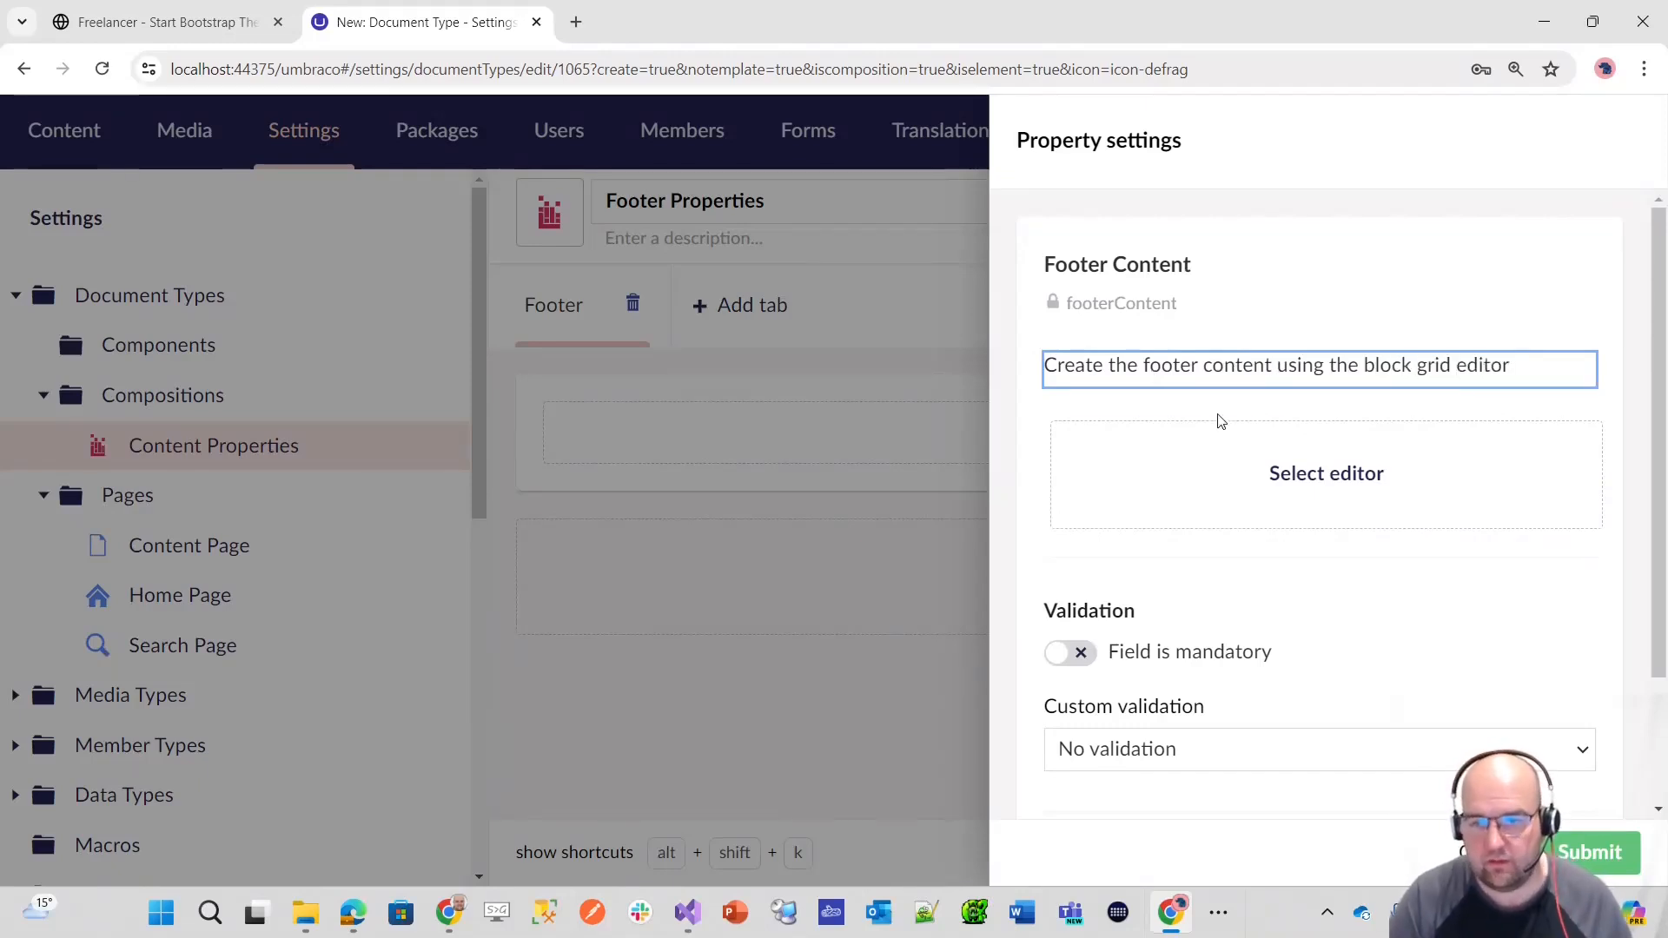
left_click(1318, 478)
type("label")
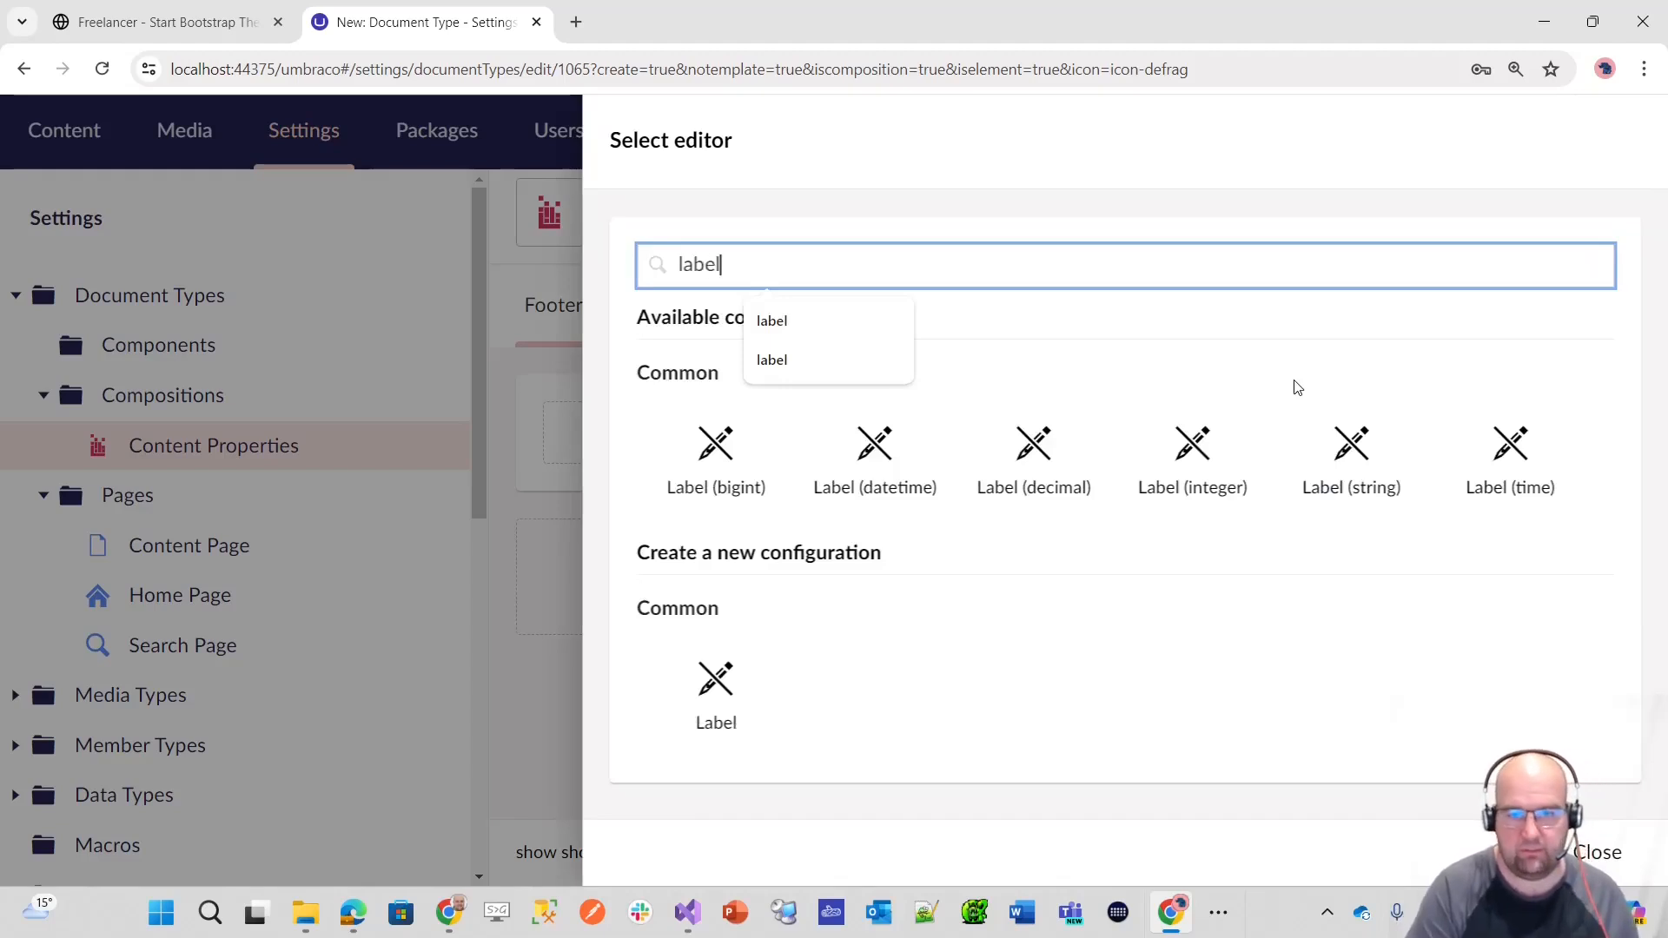
left_click(1349, 450)
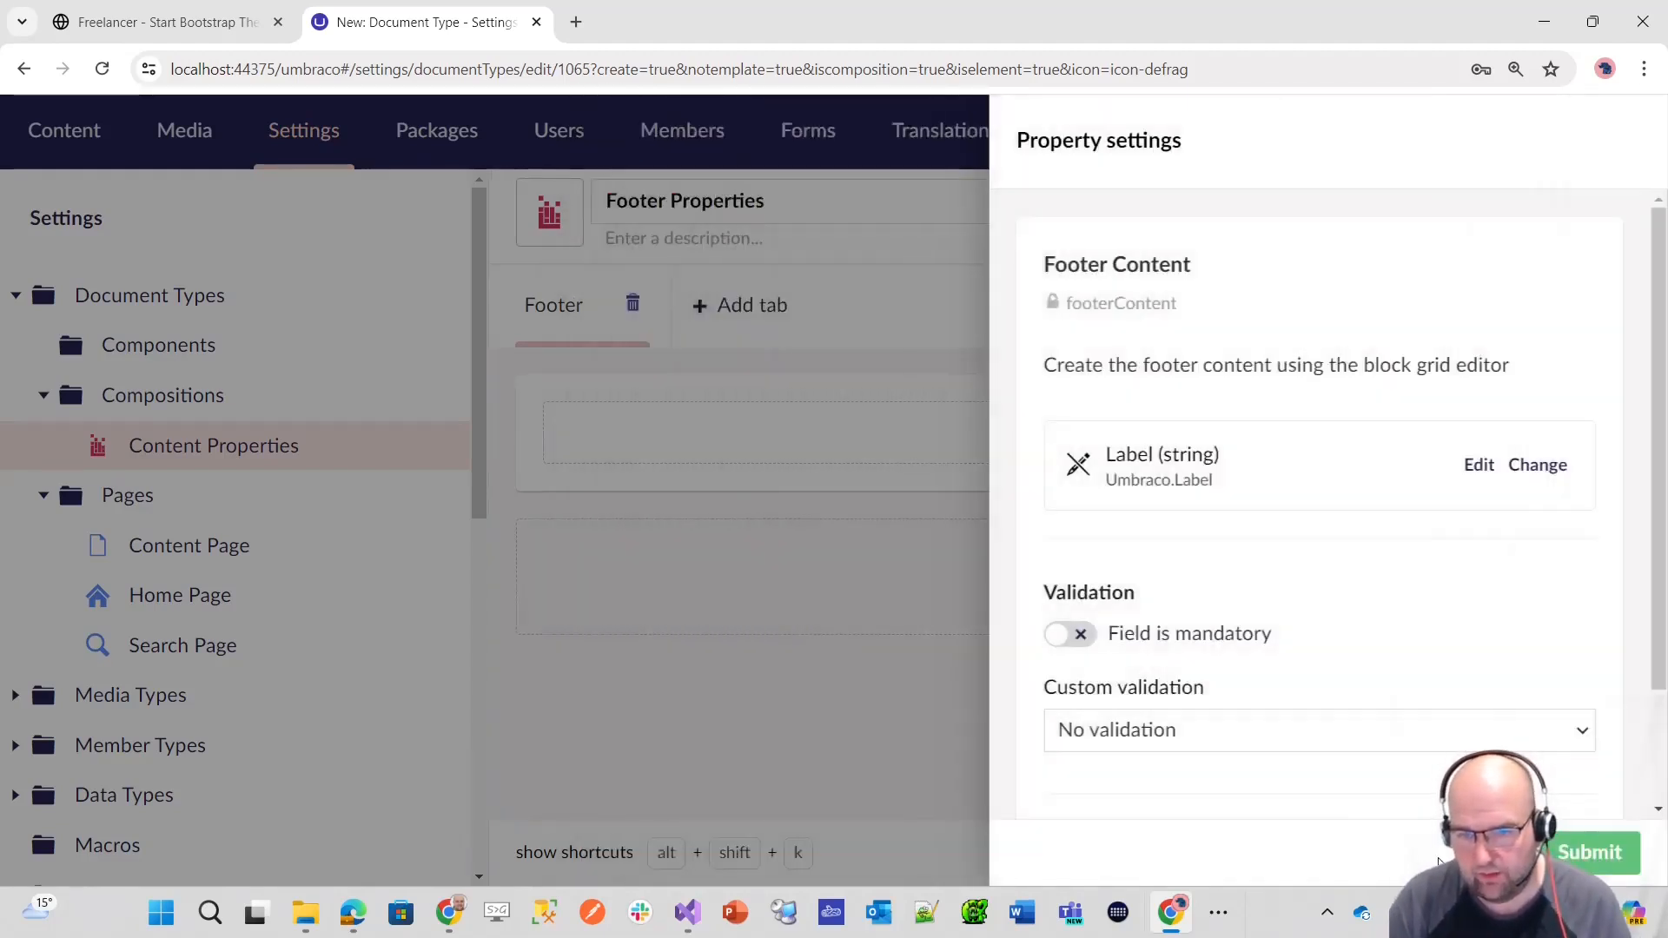
left_click(1599, 852)
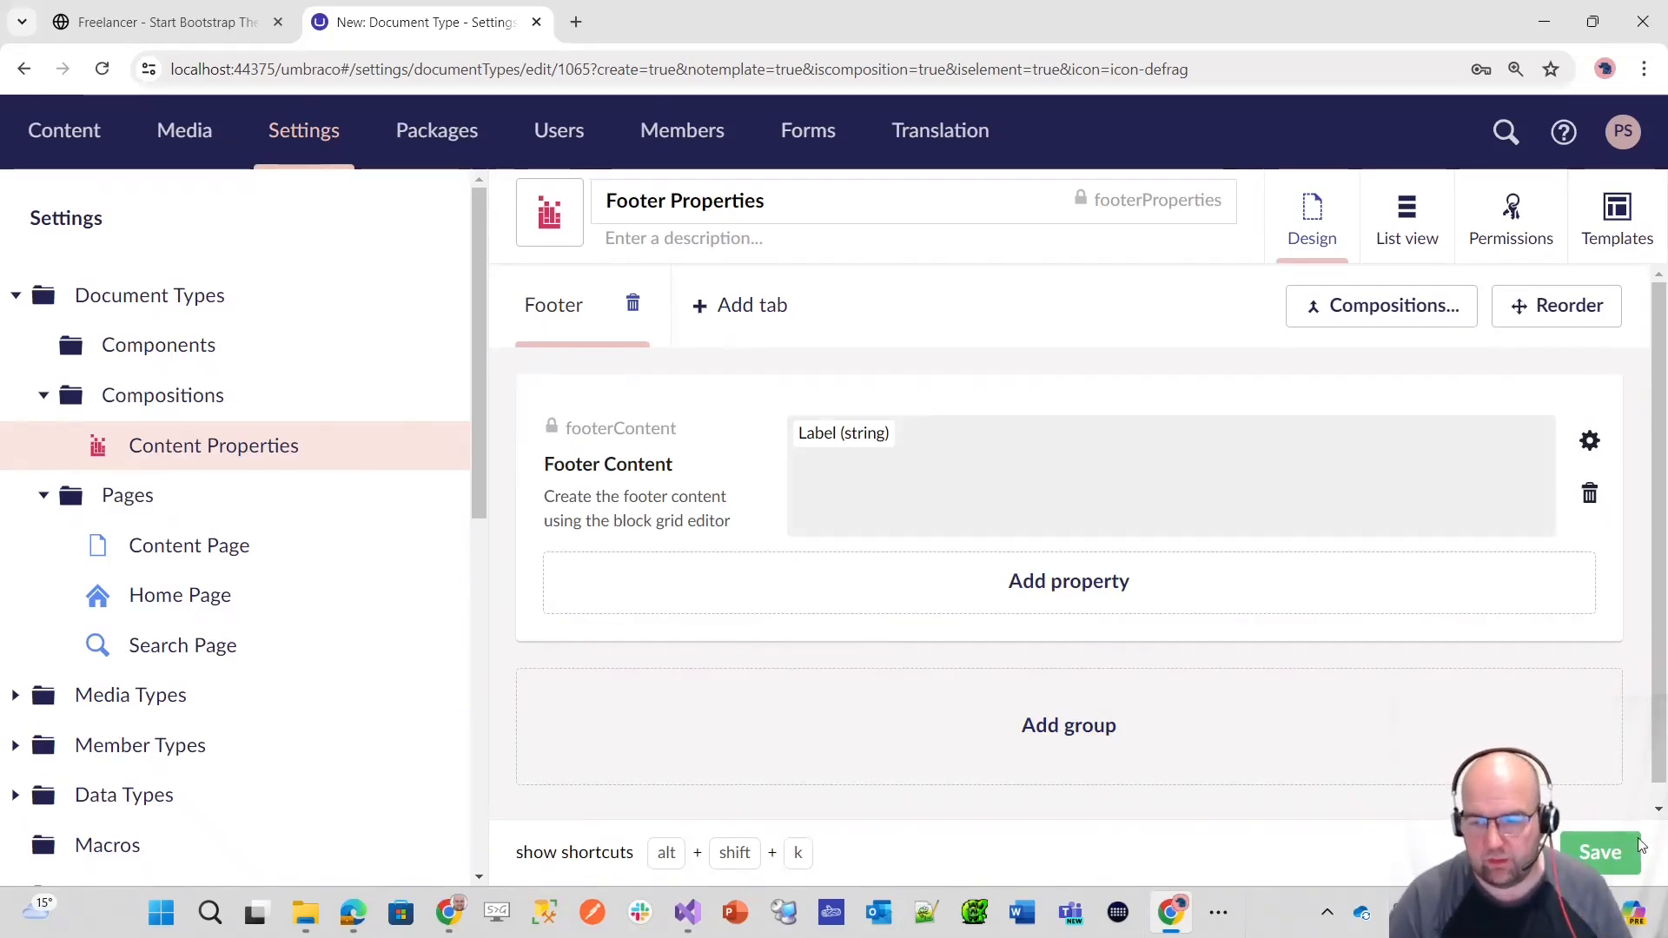
left_click(1589, 856)
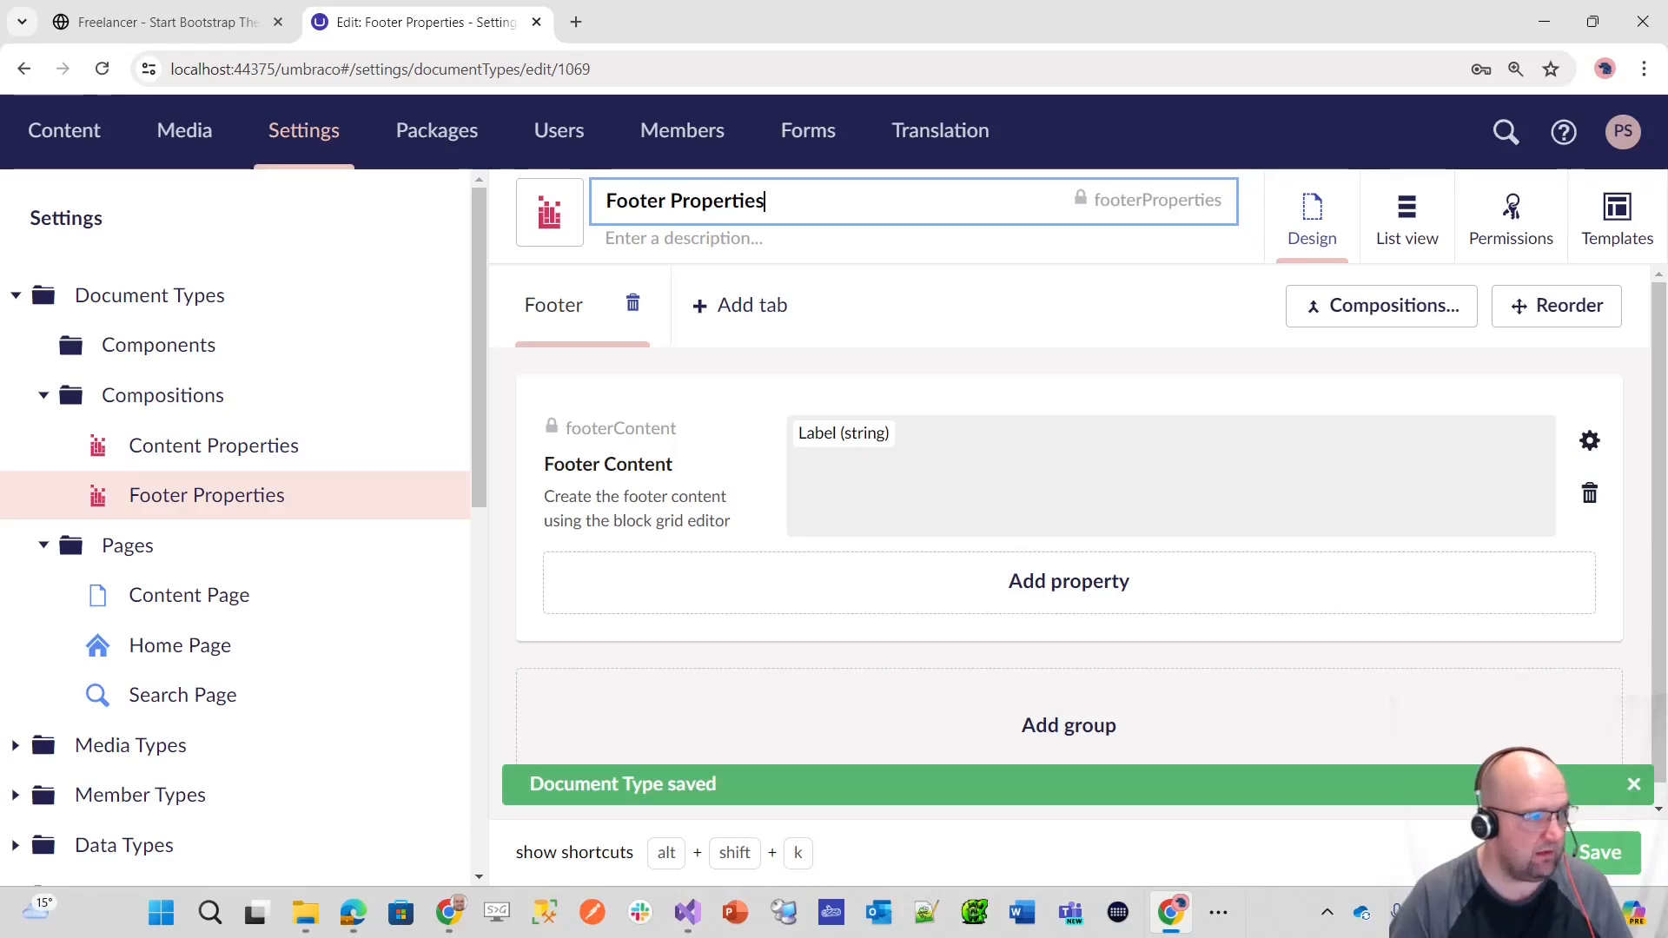
Step: Set the sort order of the Footer Content property to 30 and save the Footer Properties composition
left_click(1552, 305)
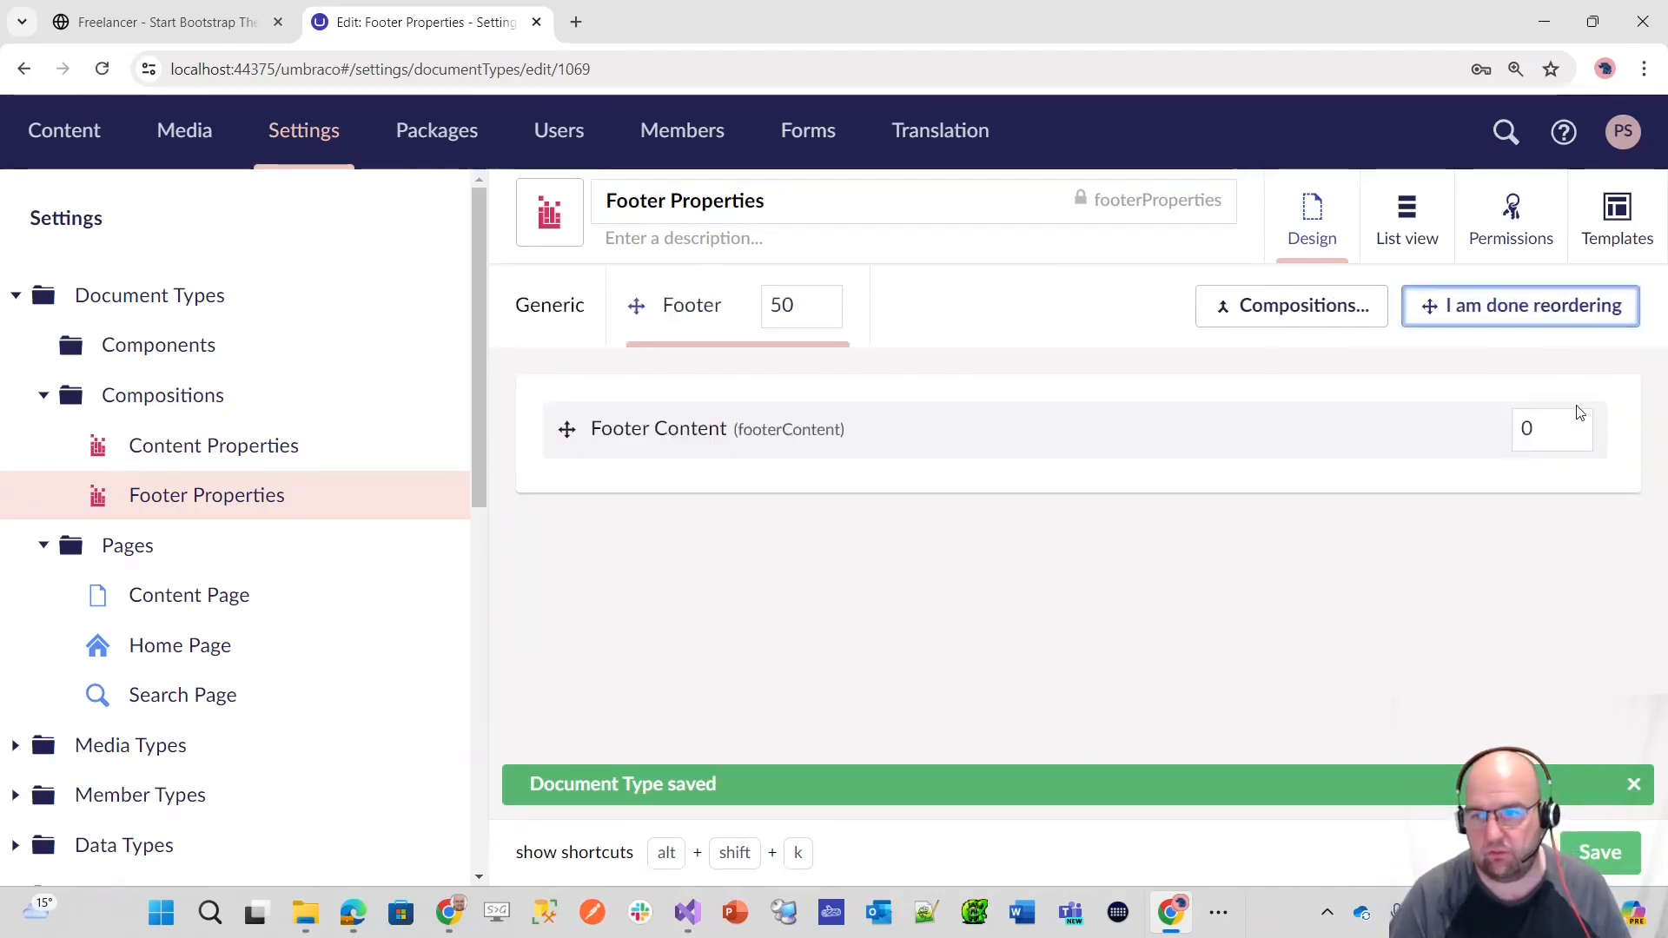
double_click(1544, 425)
type("30")
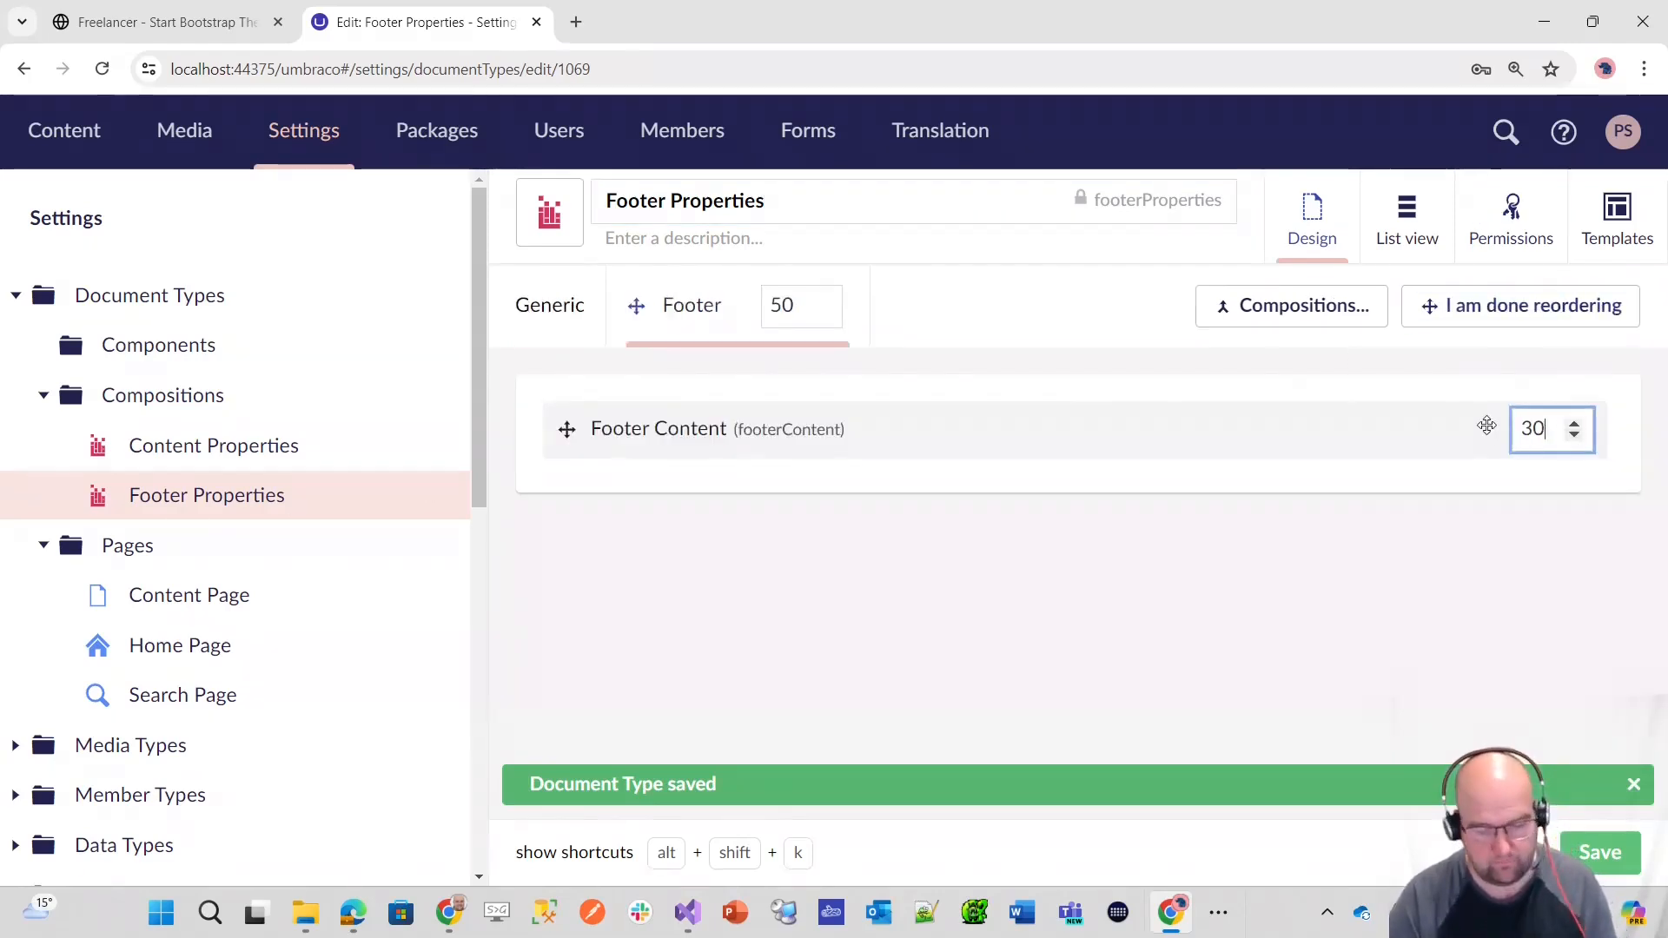
left_click(1549, 303)
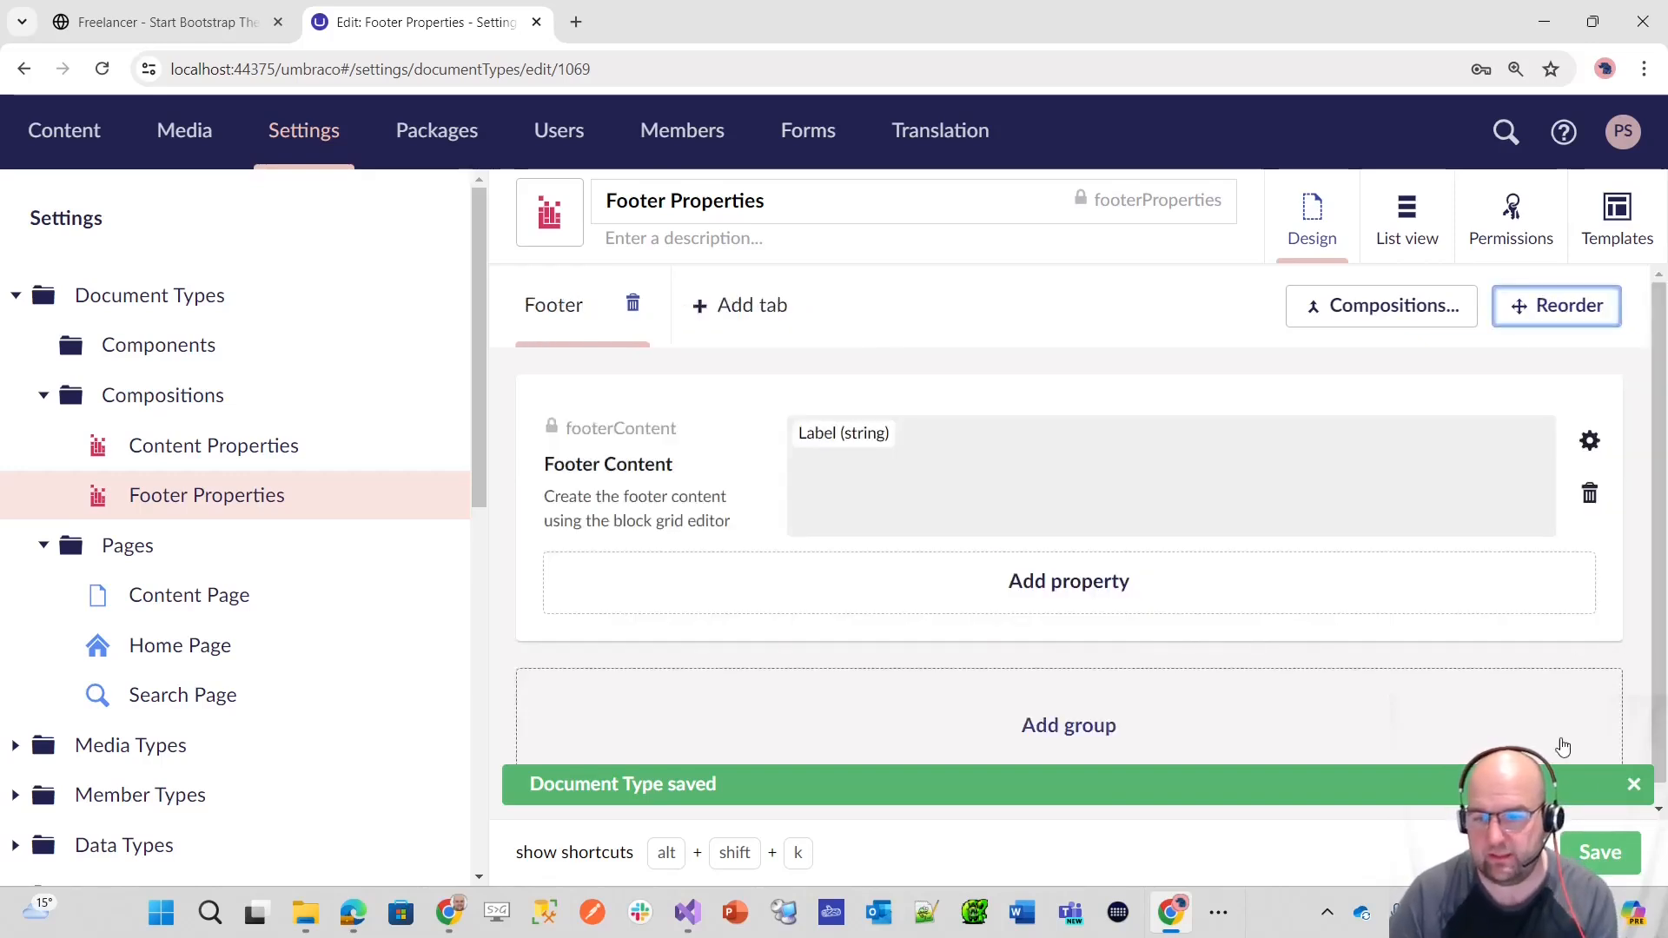
left_click(1601, 856)
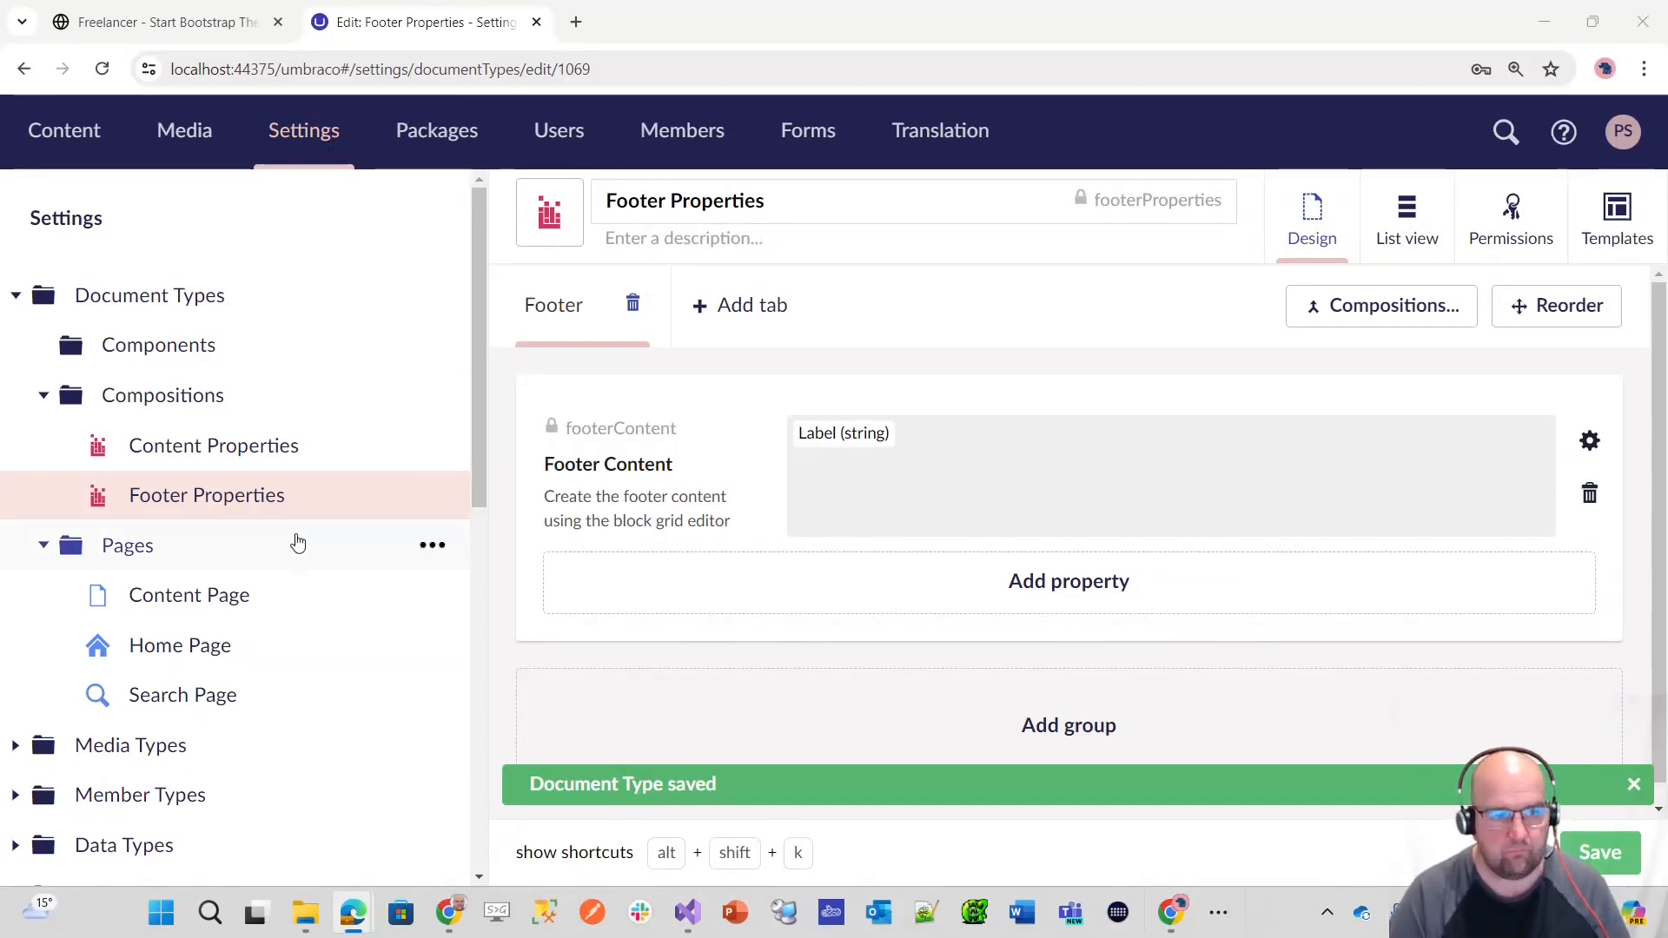
Step: Create a composition named Header Properties in the Compositions folder and add a tab named Content to it
left_click(432, 396)
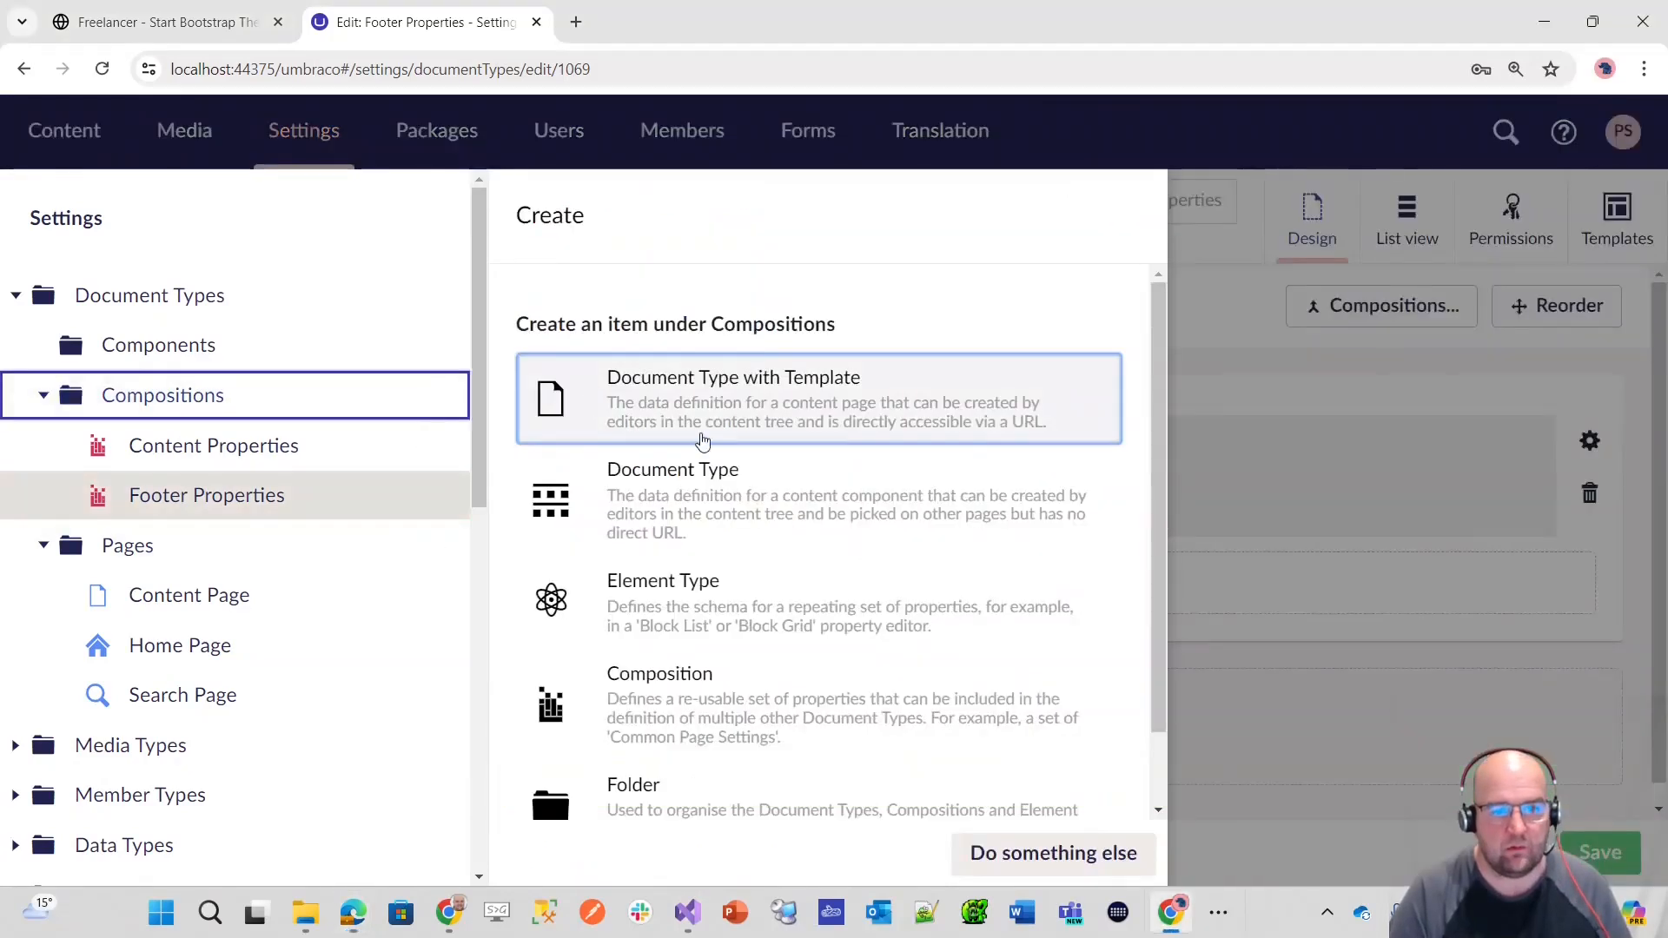
left_click(713, 718)
type("Header Properties")
left_click(665, 239)
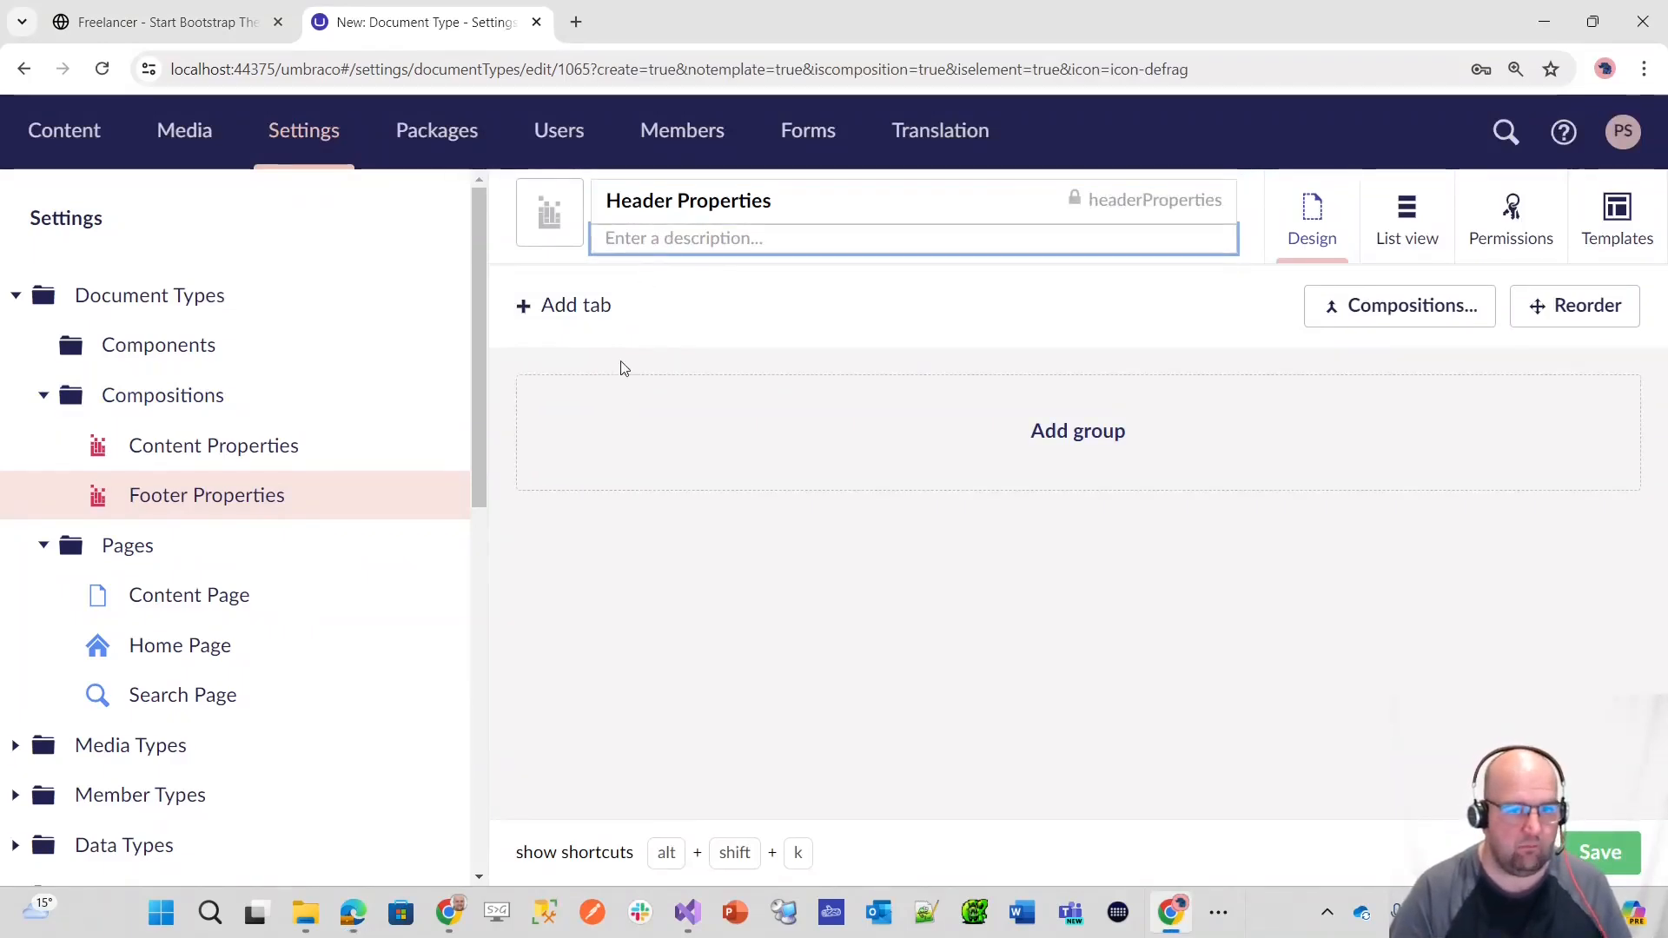
left_click(596, 317)
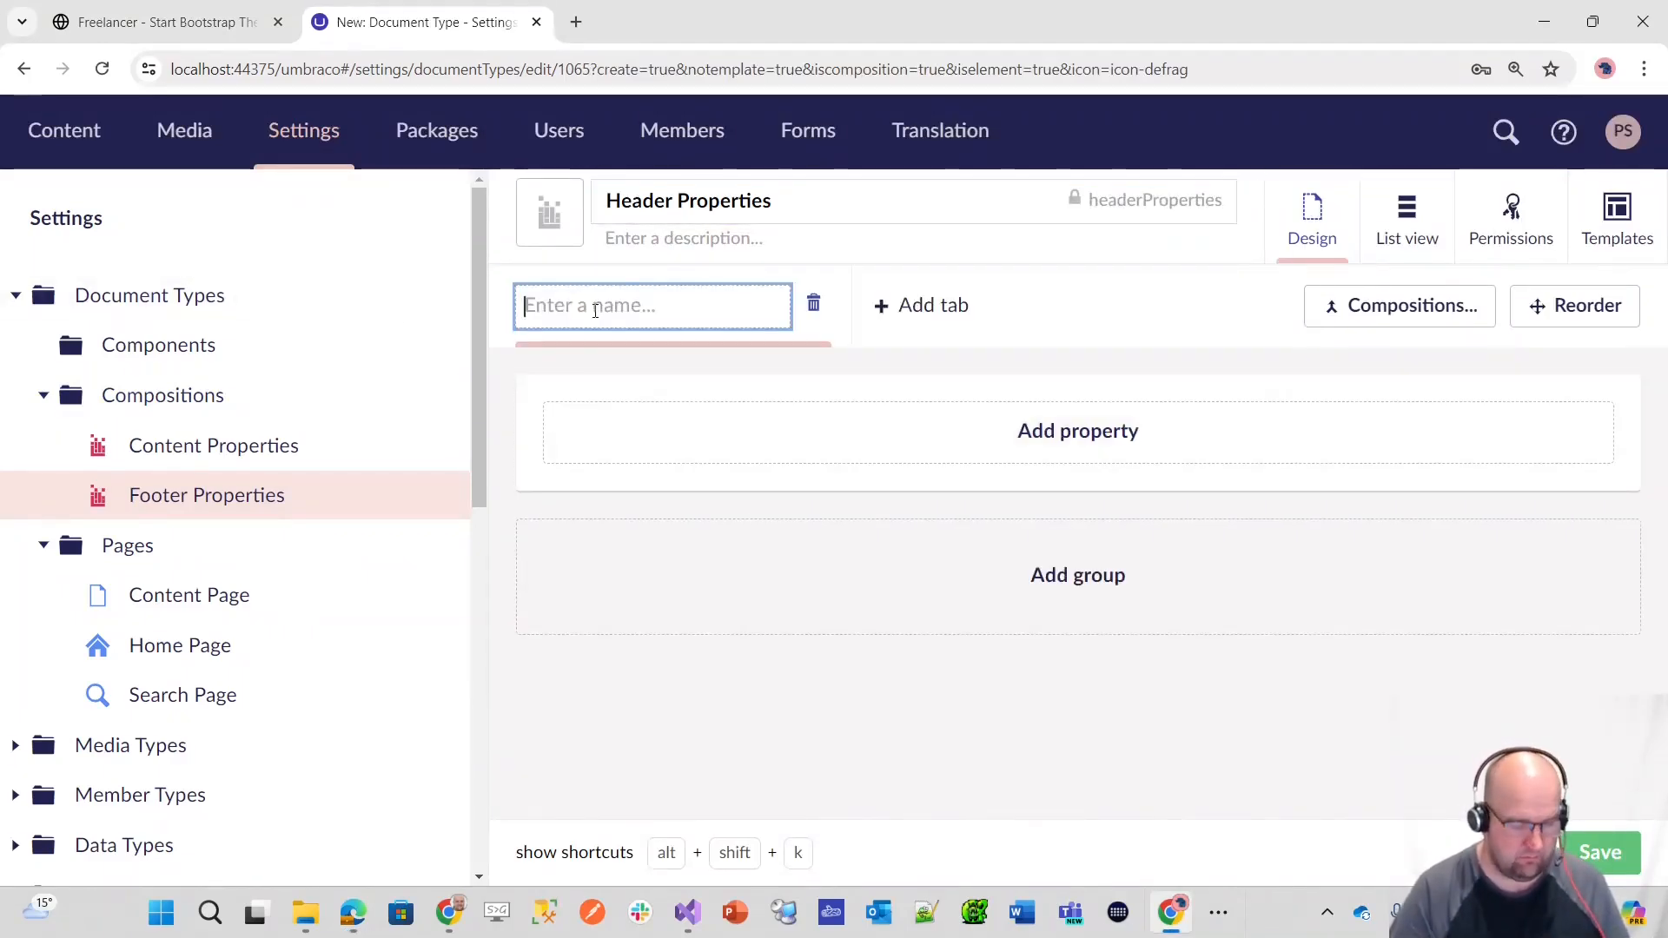
type("Content")
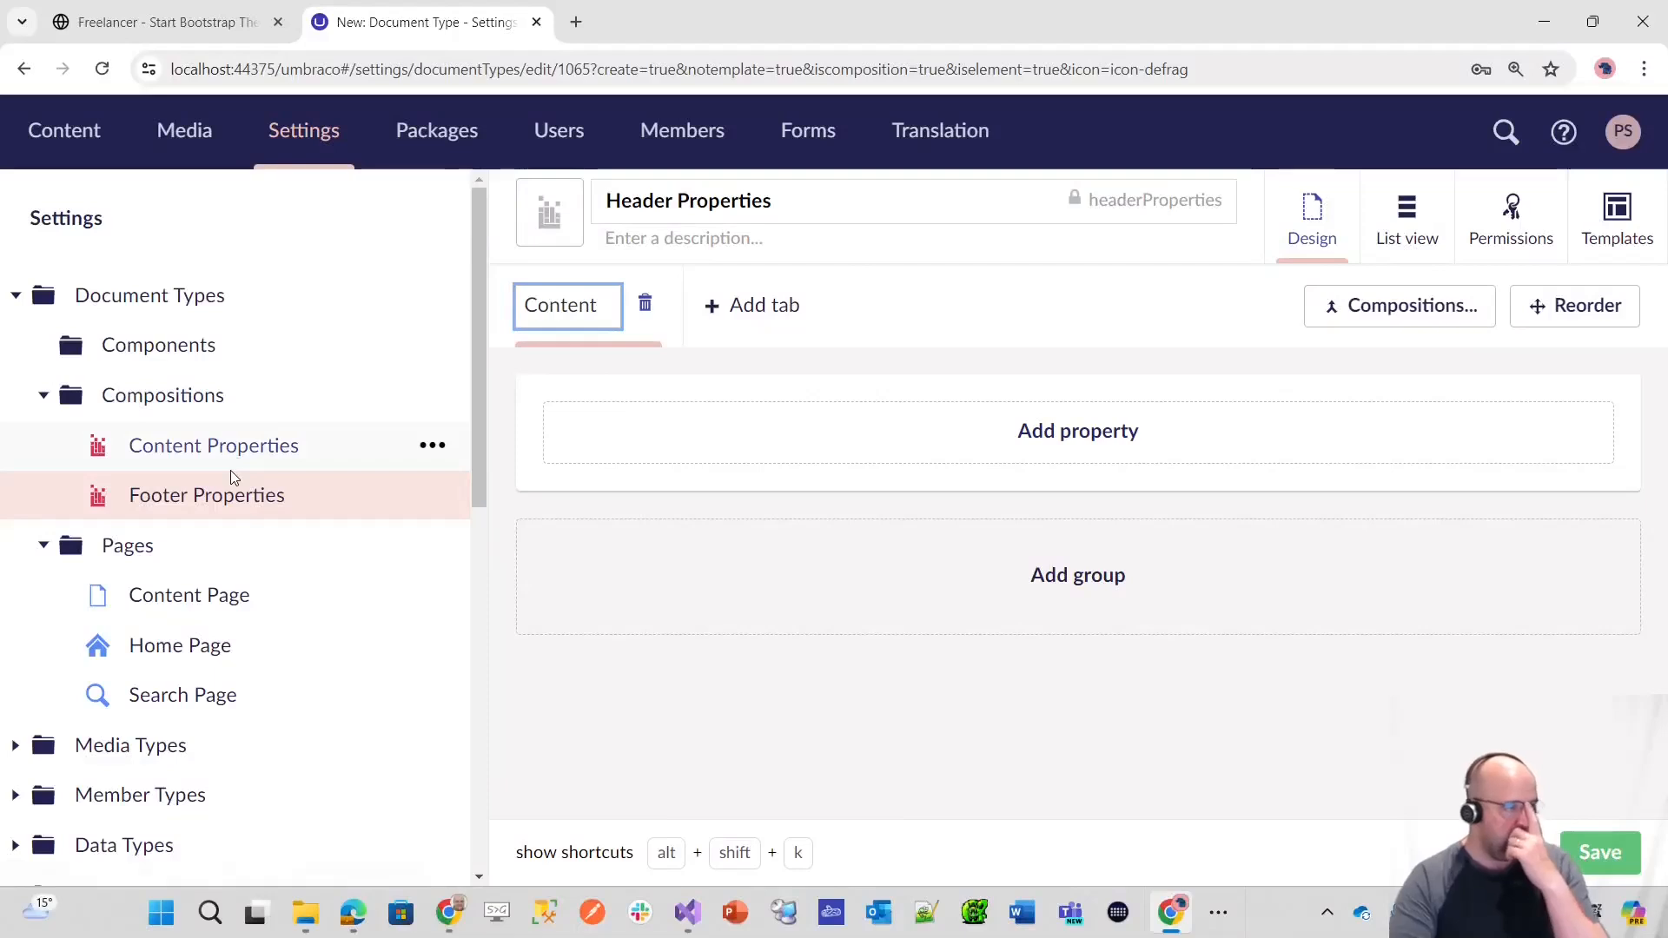
Step: Add a Header Content property described as "Enter the content for the header" with the Label (string) editor
left_click(1124, 431)
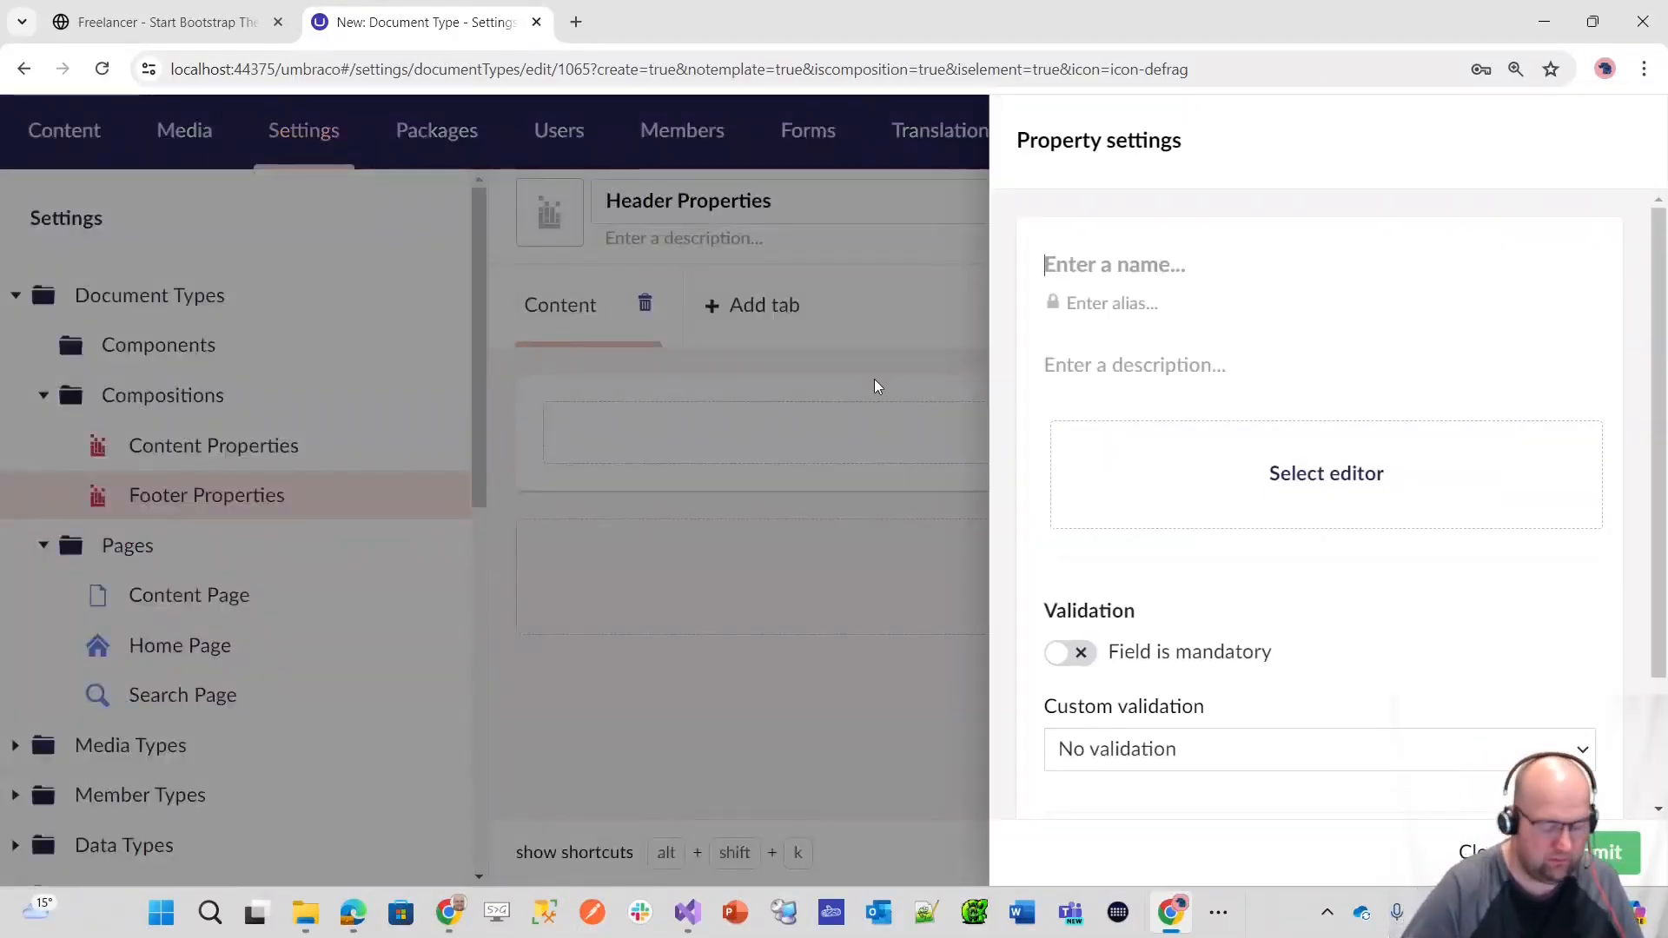
type("He")
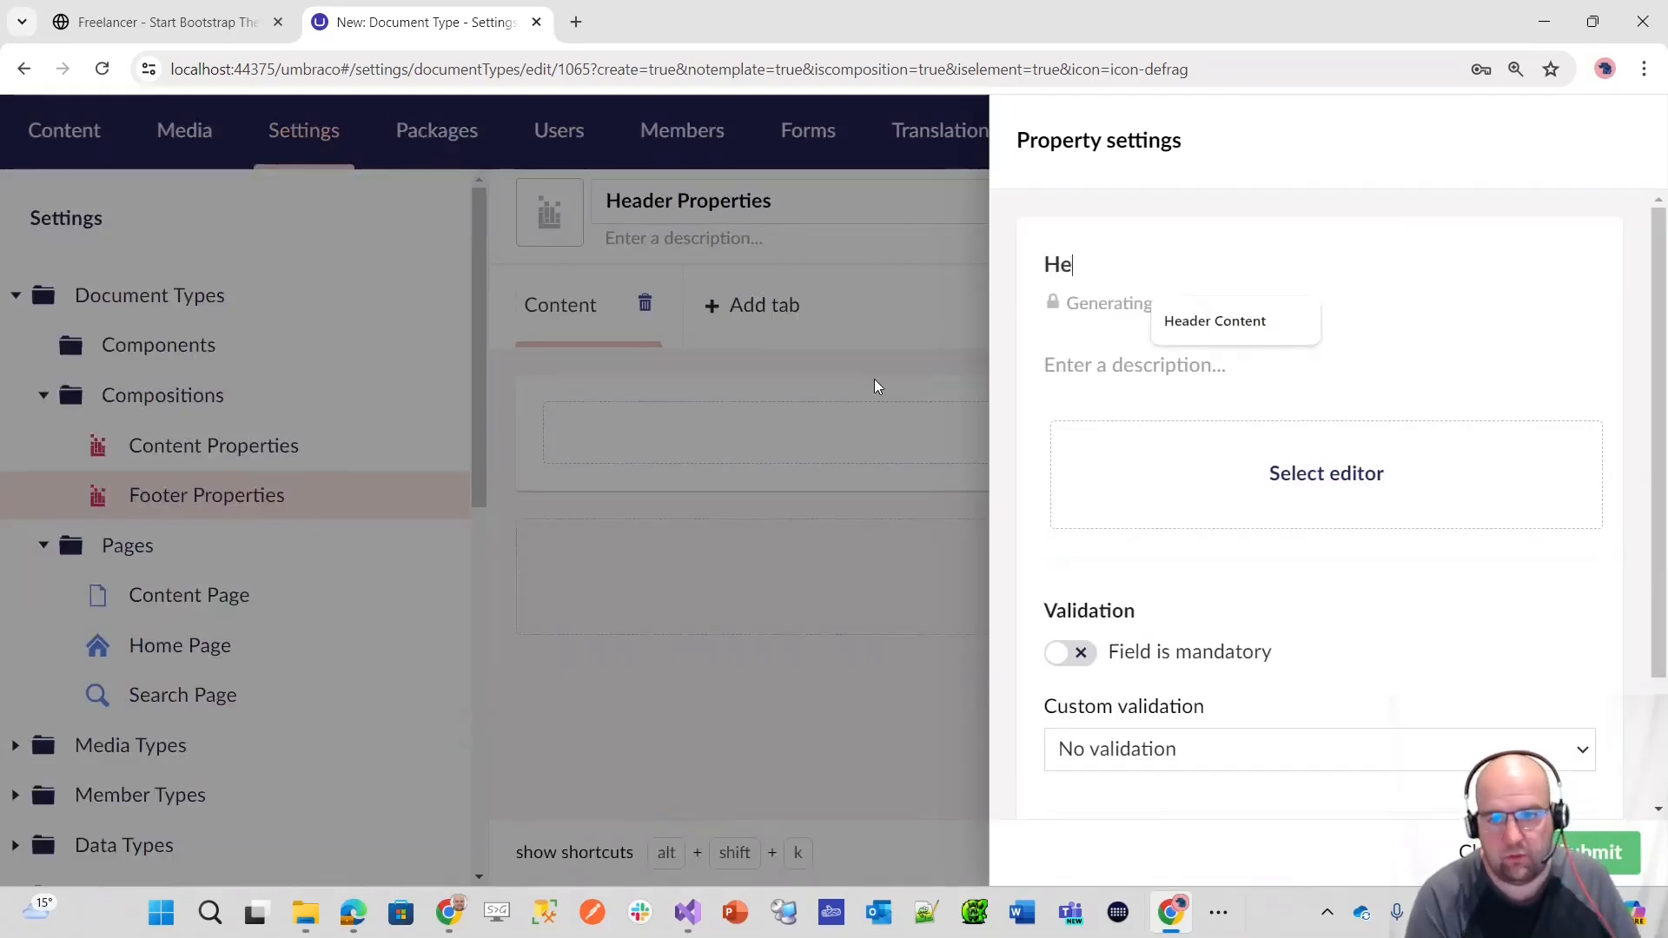
type("ader Content")
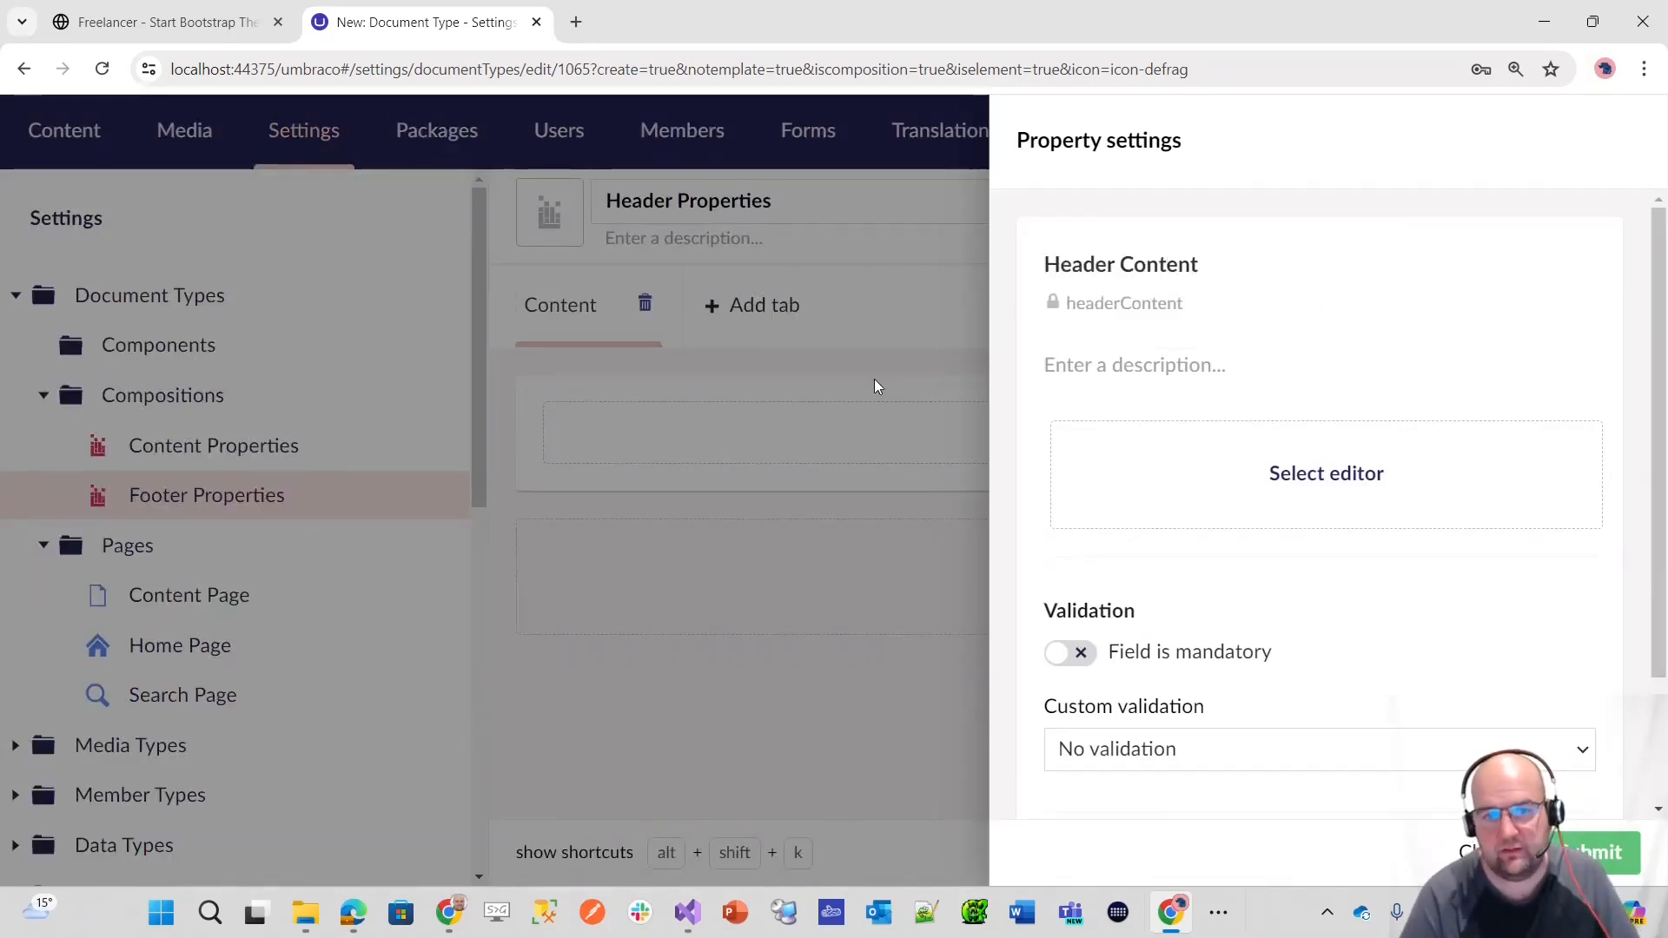
left_click(1157, 365)
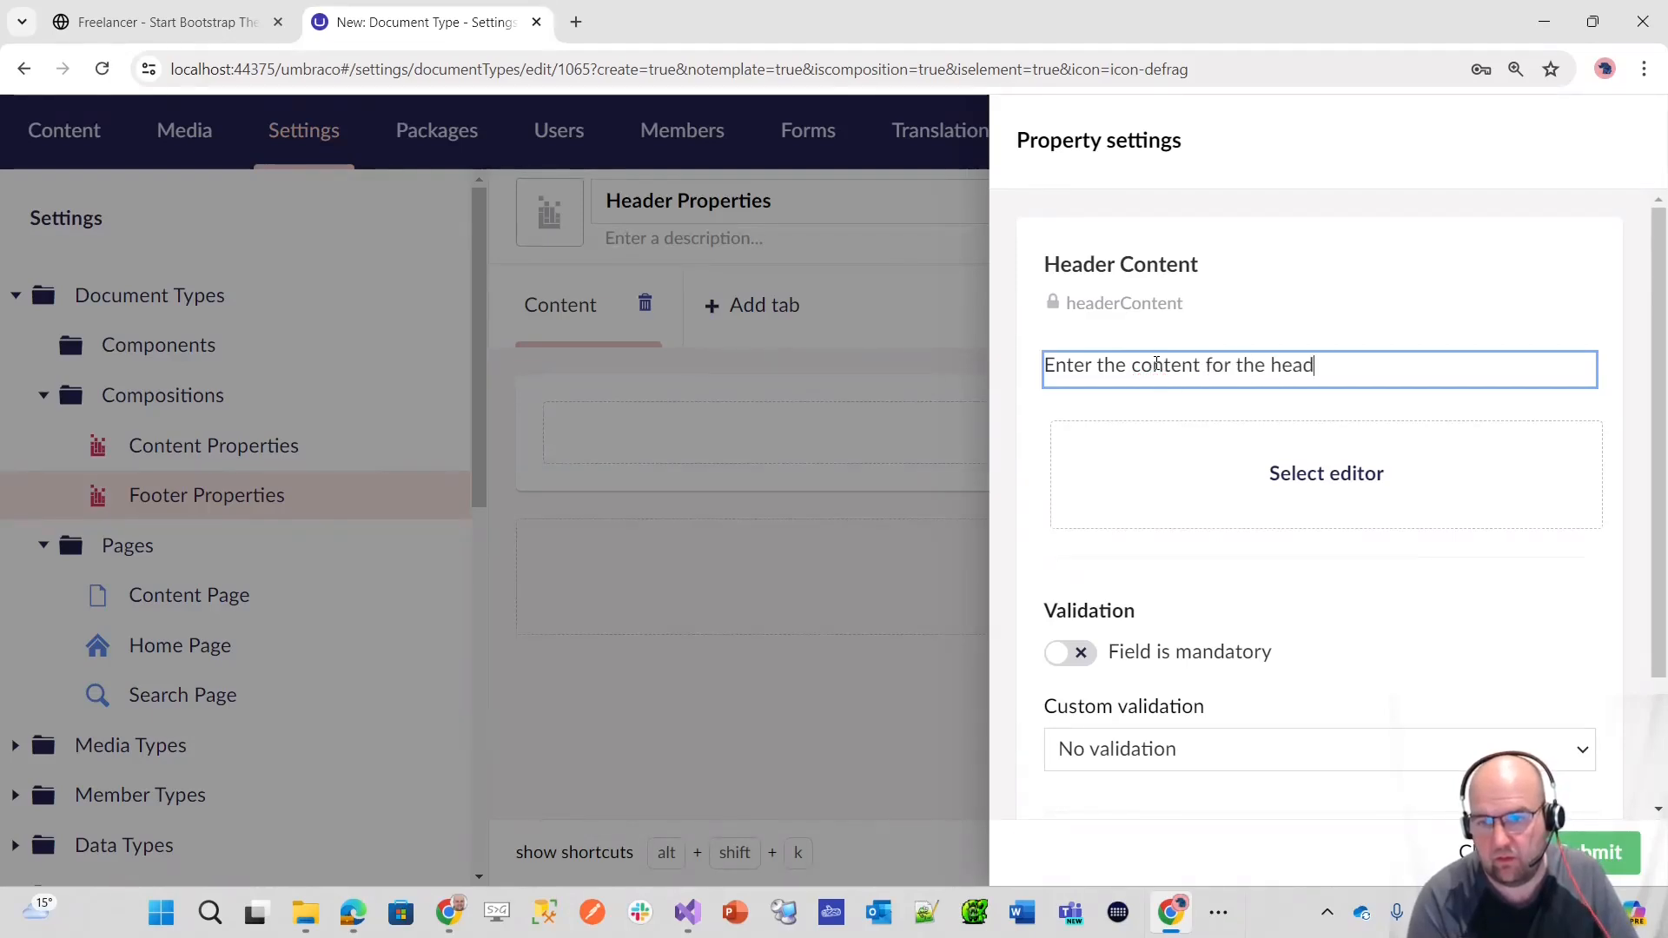
left_click(1341, 473)
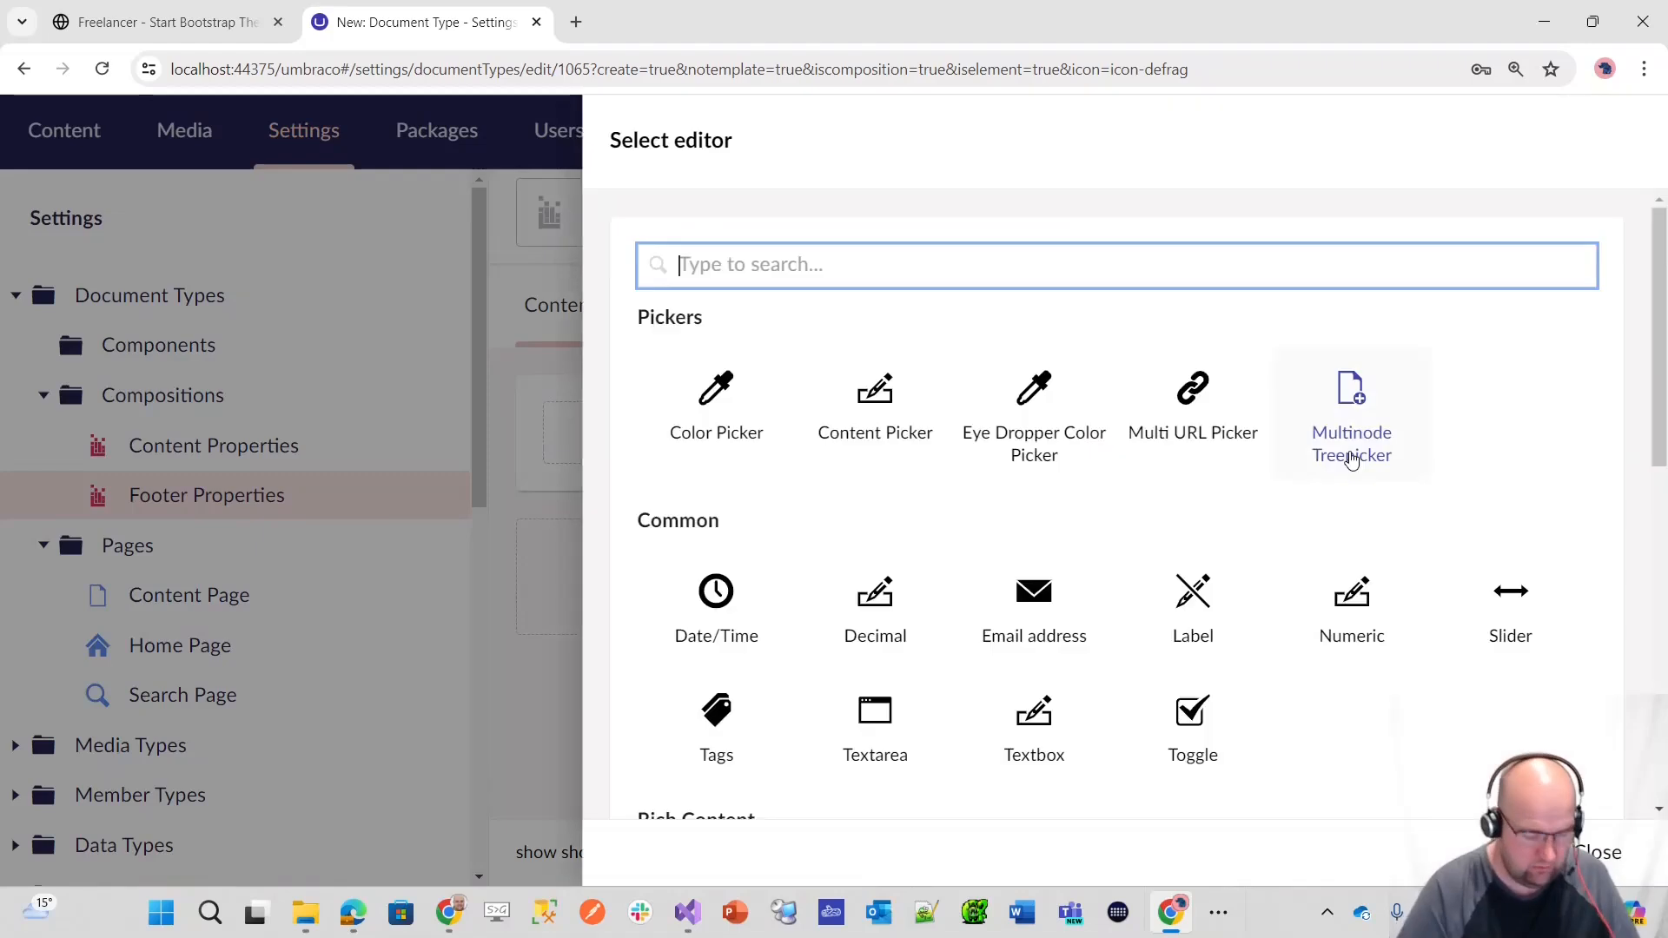
type("label")
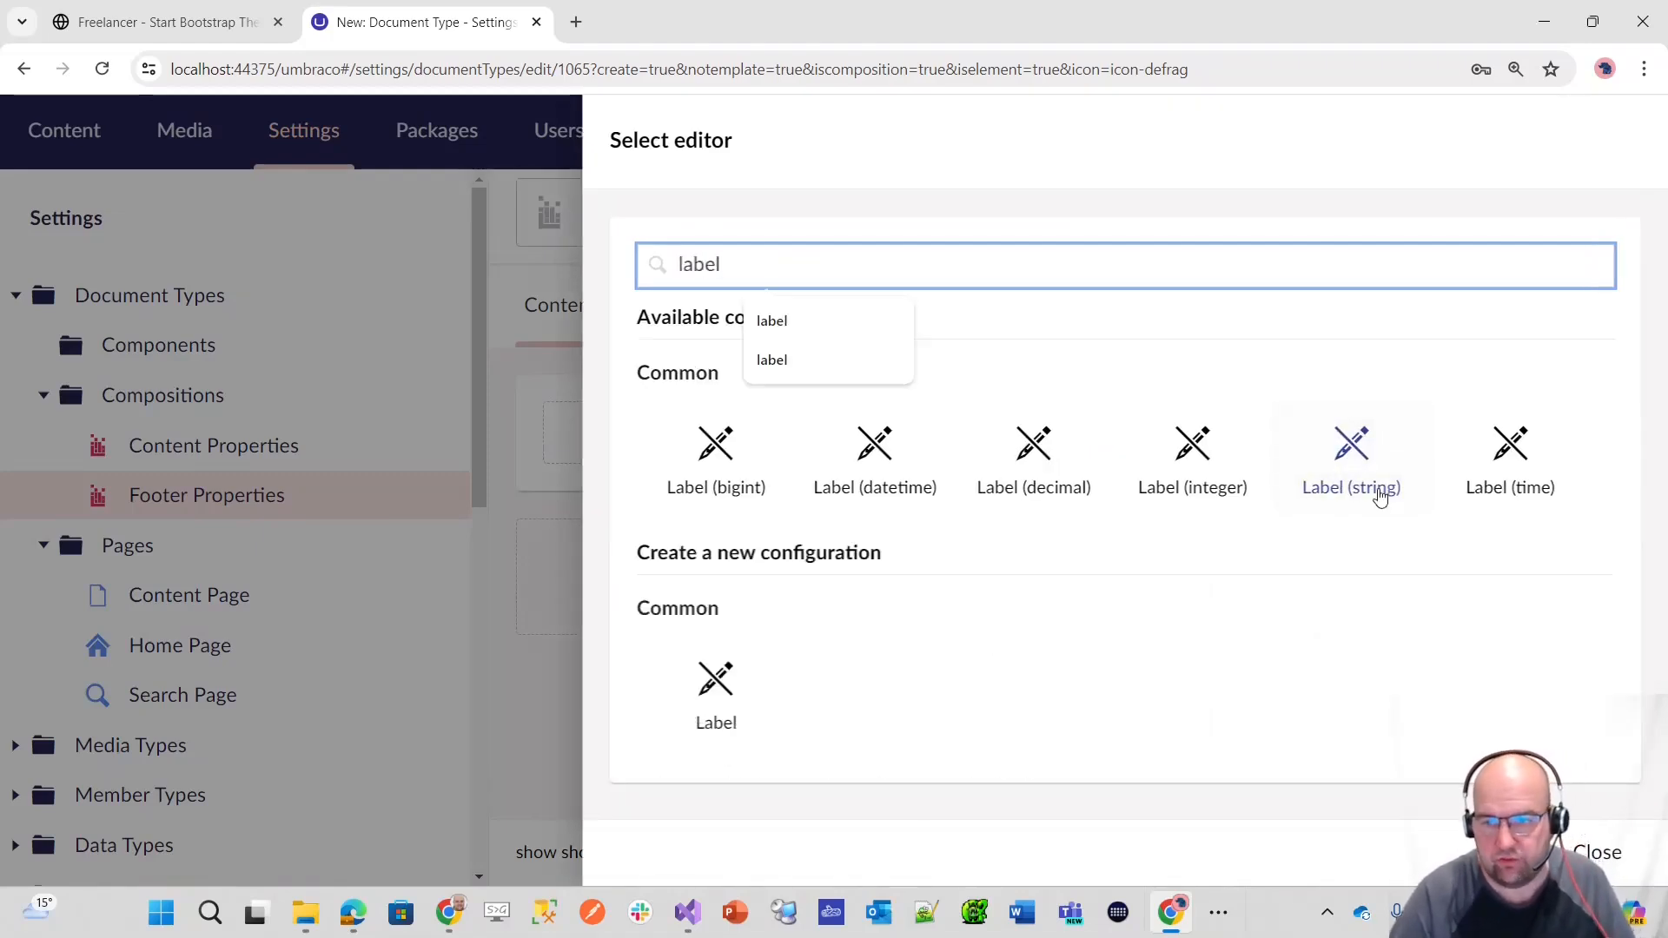
left_click(1380, 493)
left_click(1586, 847)
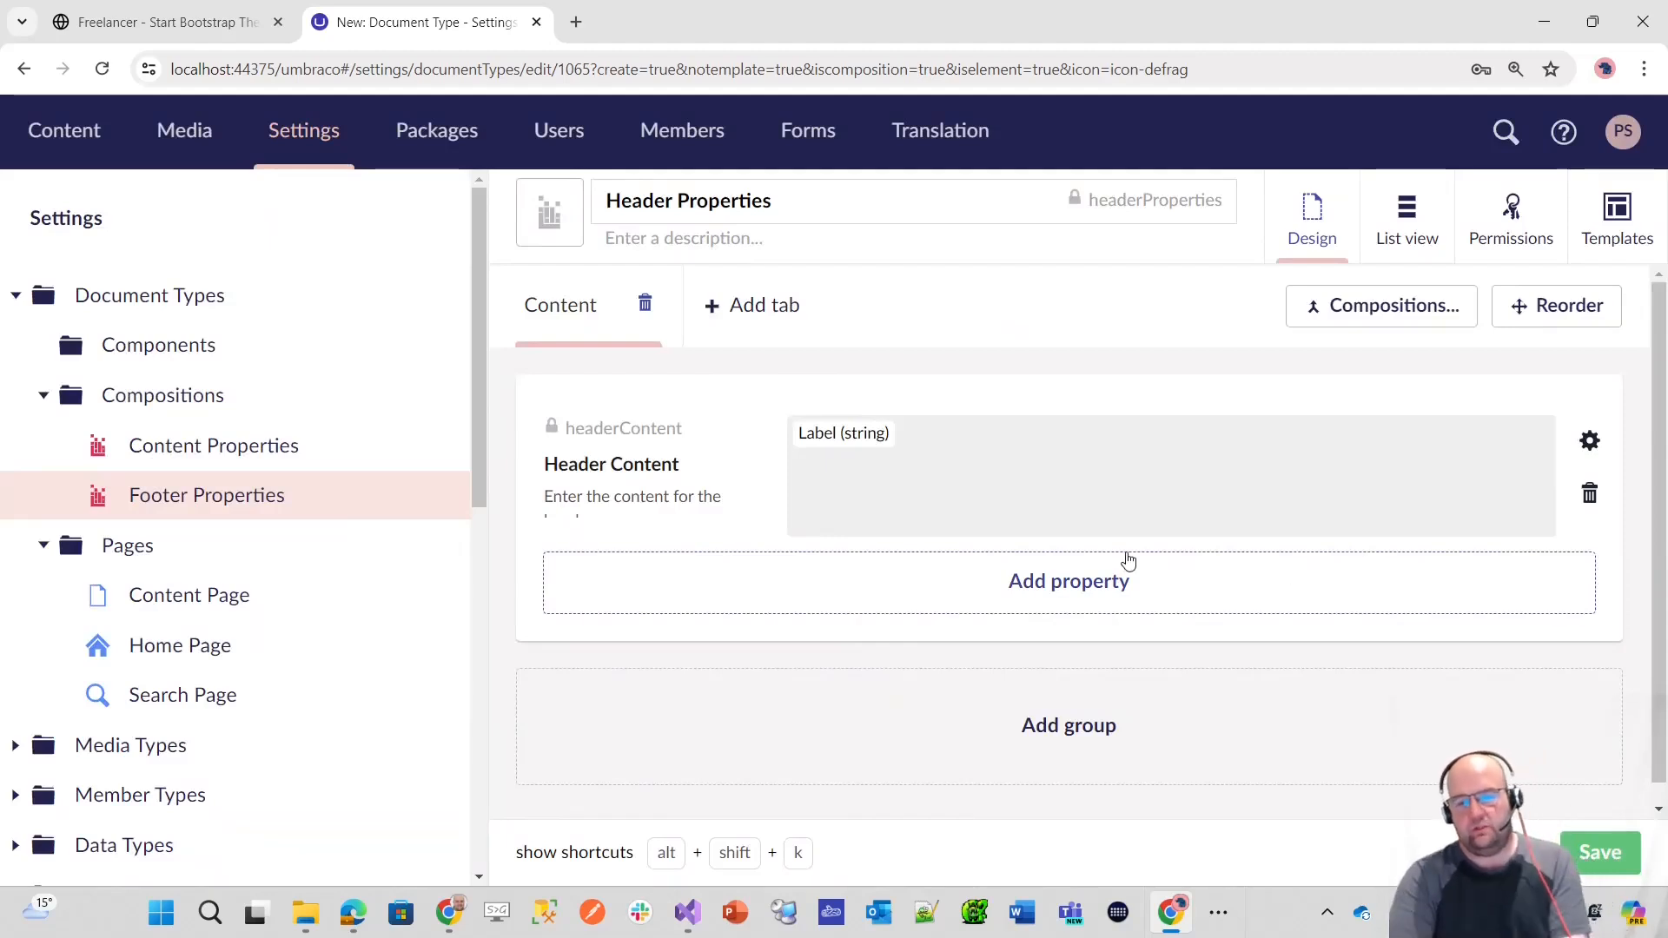
Step: Review the validation settings of the Header Content property, trying the custom validation option and restoring No validation
left_click(1109, 450)
scroll(1255, 500, "down", 2)
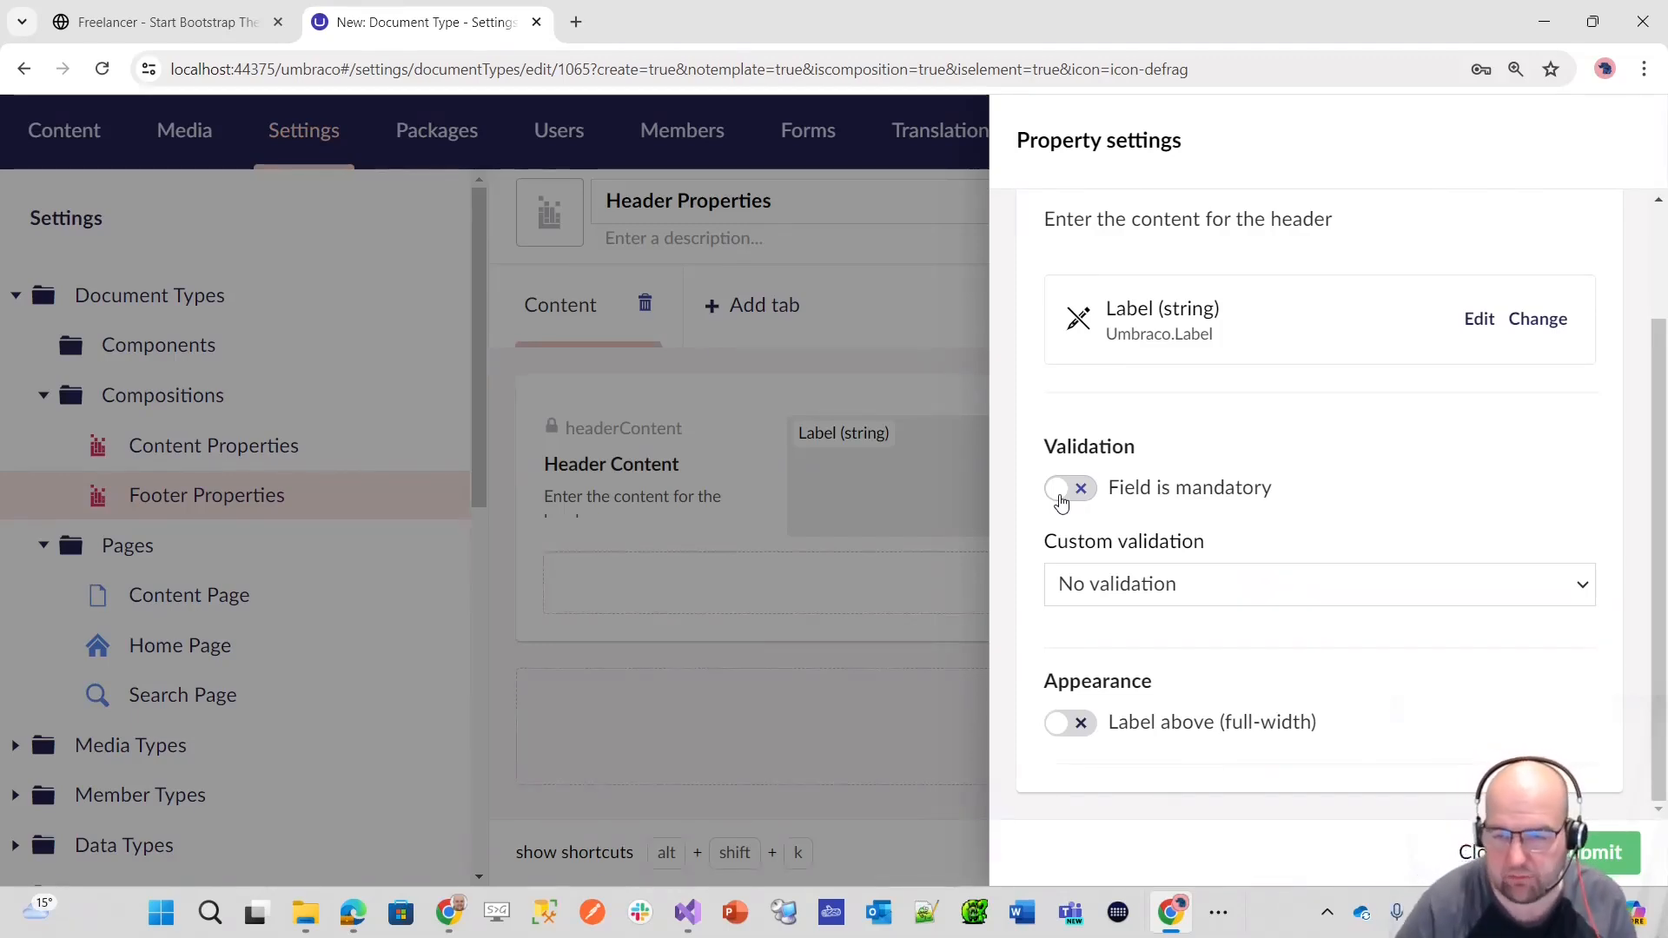
scroll(1504, 623, "up", 1)
scroll(1553, 626, "down", 1)
left_click(1582, 585)
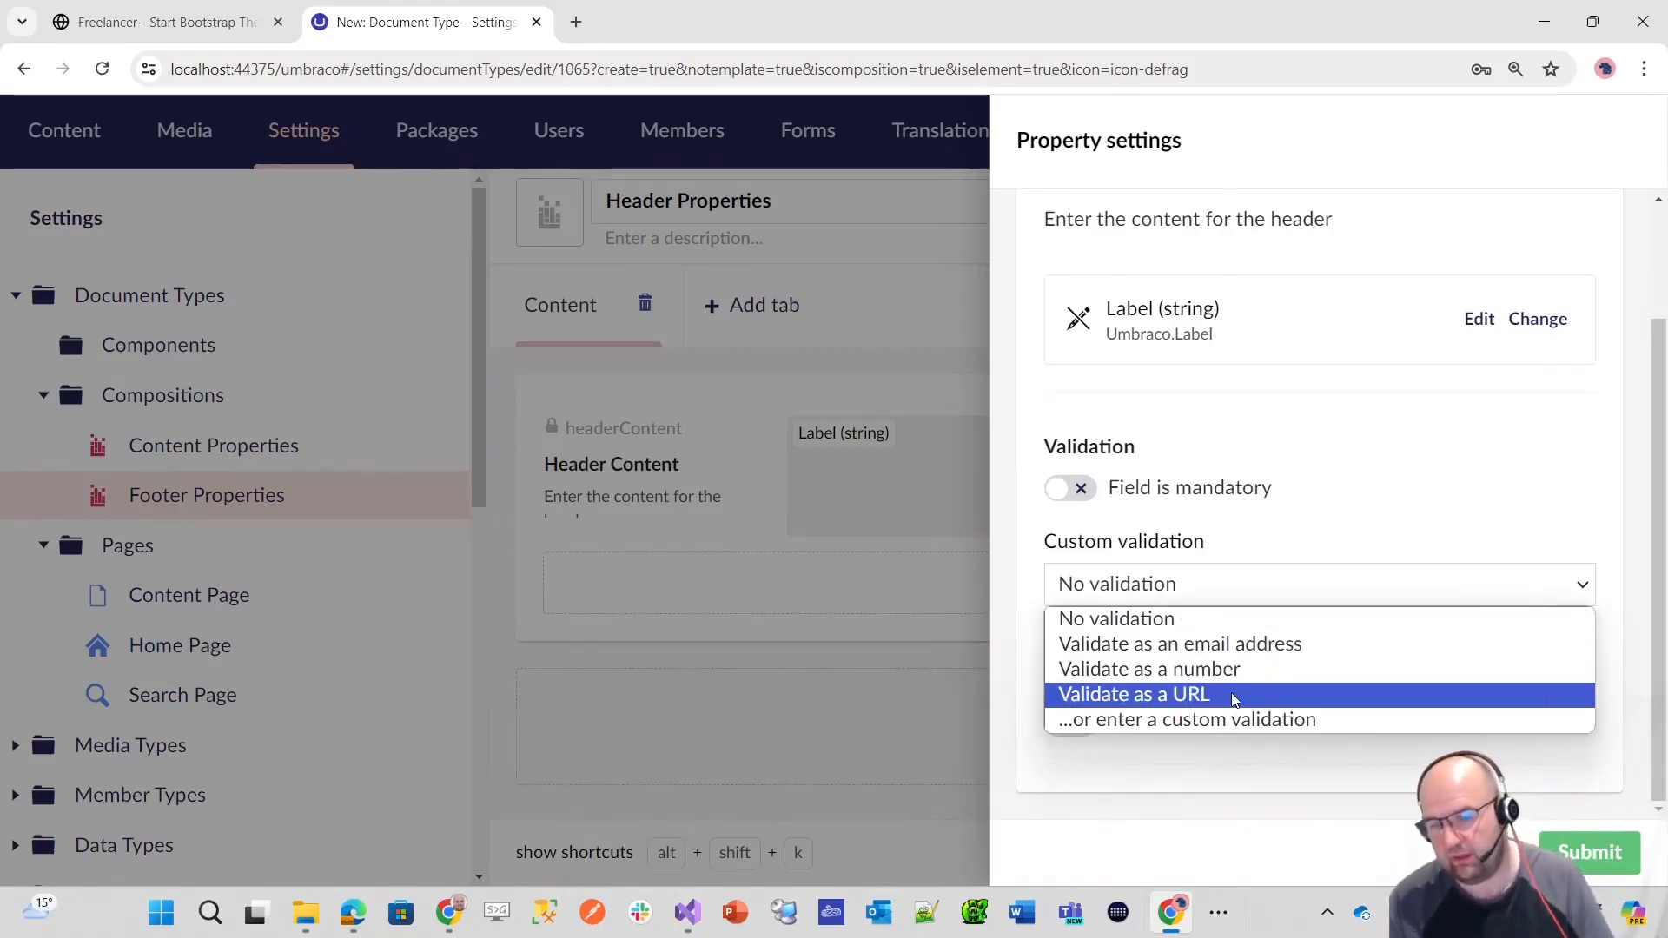
left_click(1195, 719)
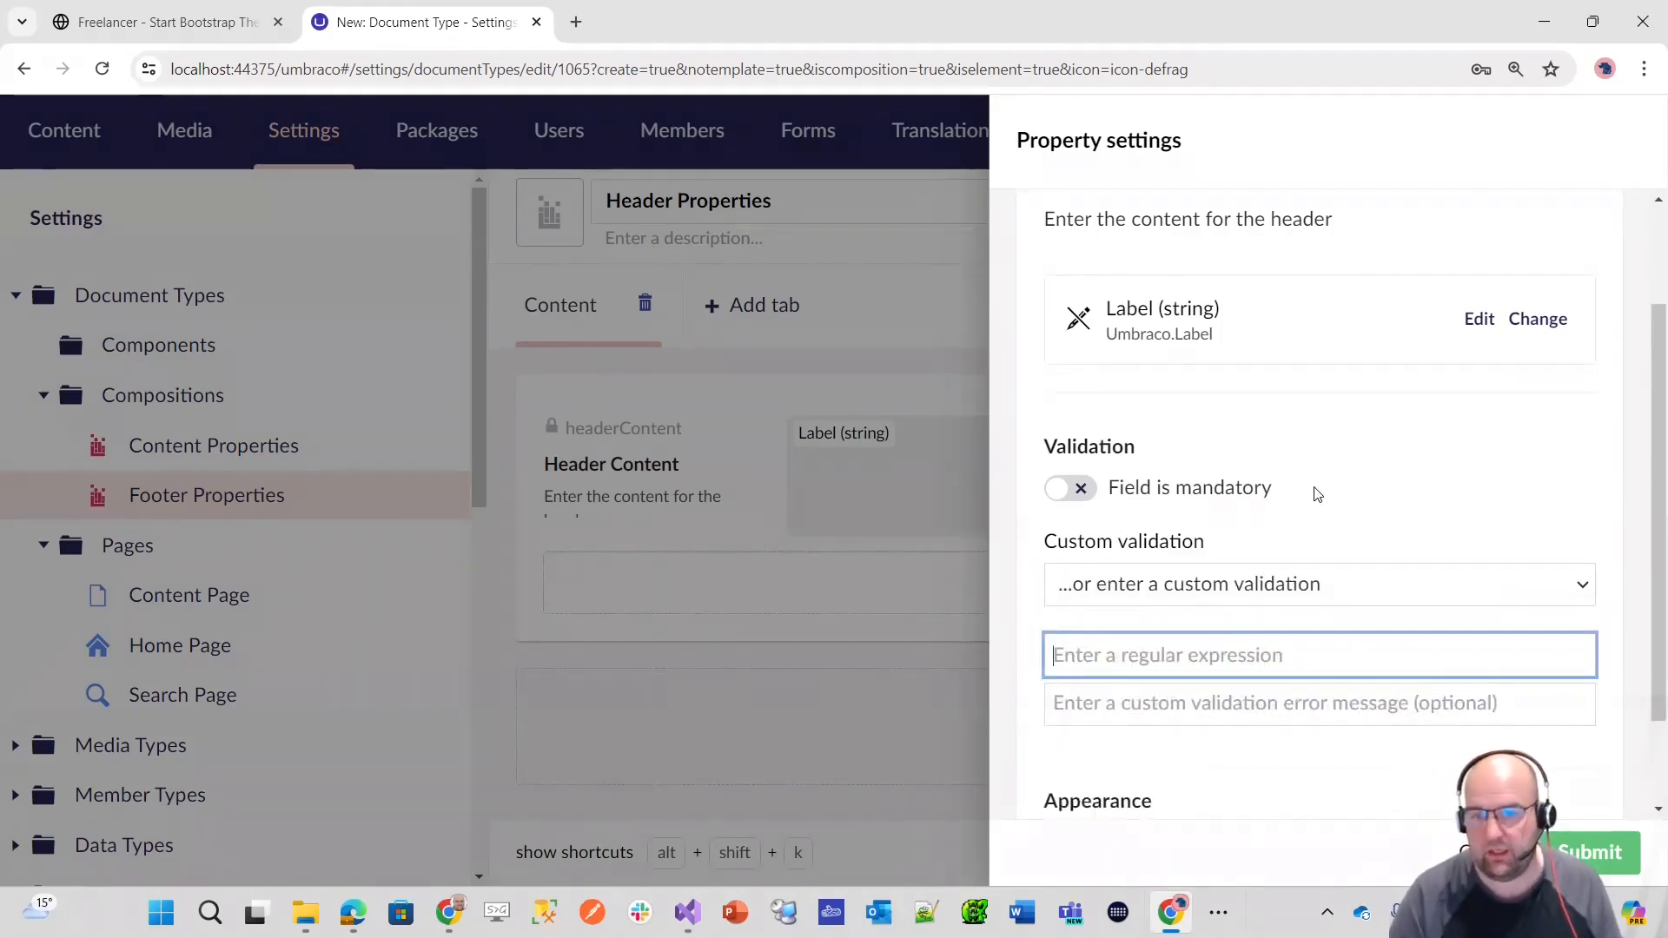
left_click(1437, 587)
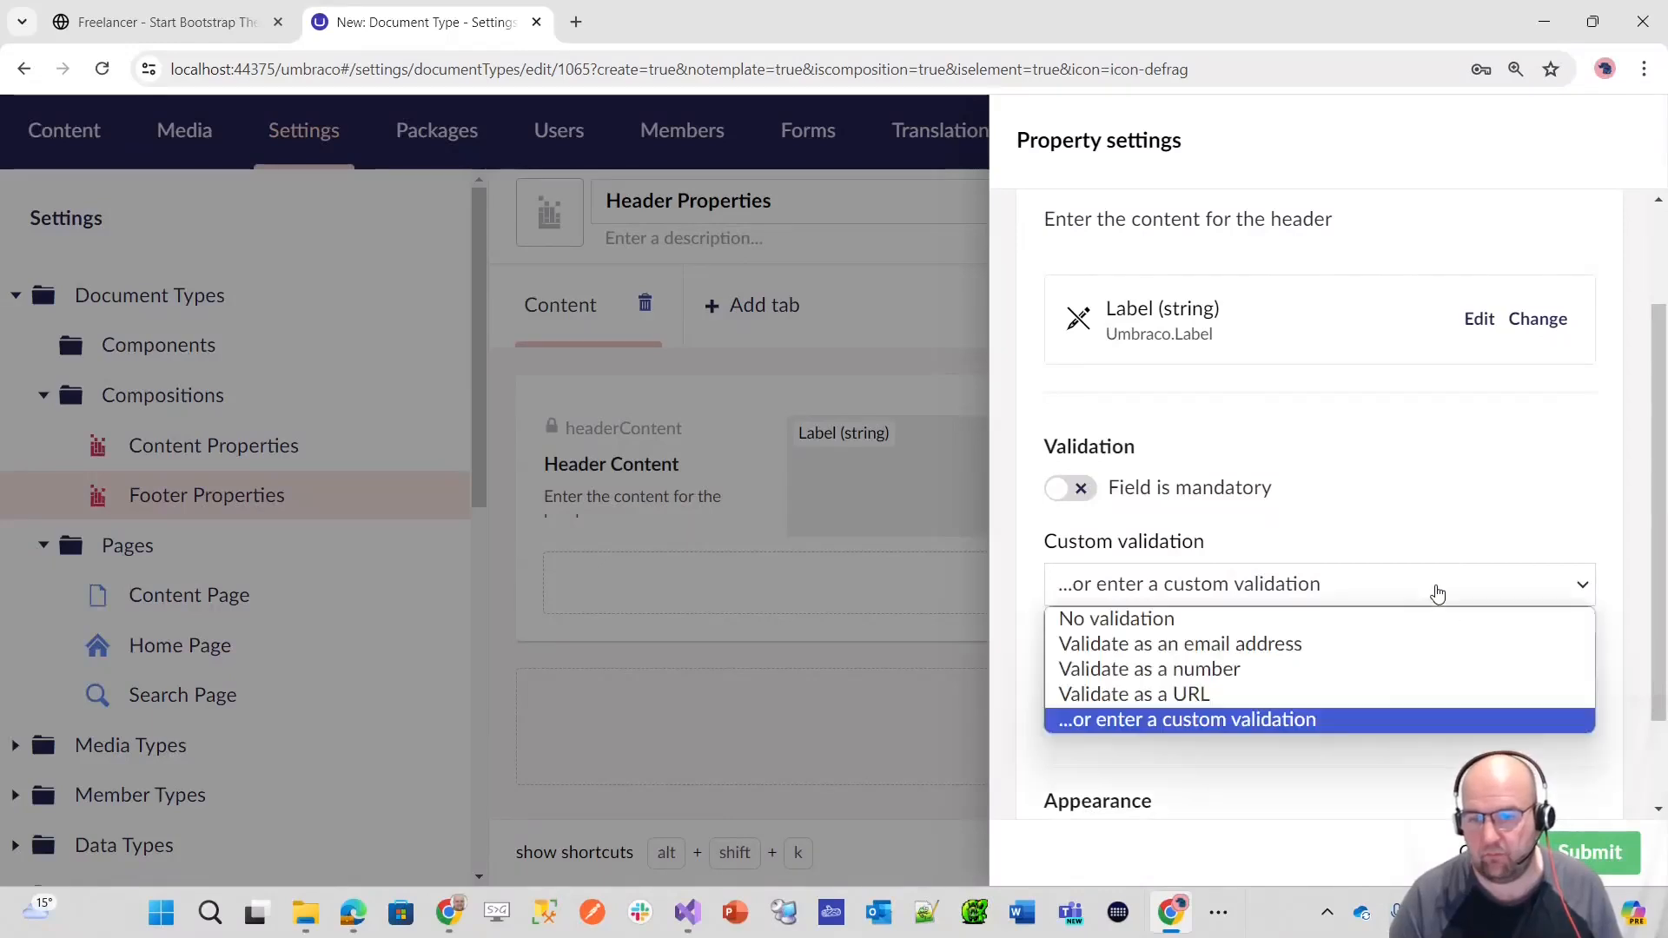
left_click(1256, 619)
scroll(1307, 653, "up", 2)
scroll(1306, 648, "down", 2)
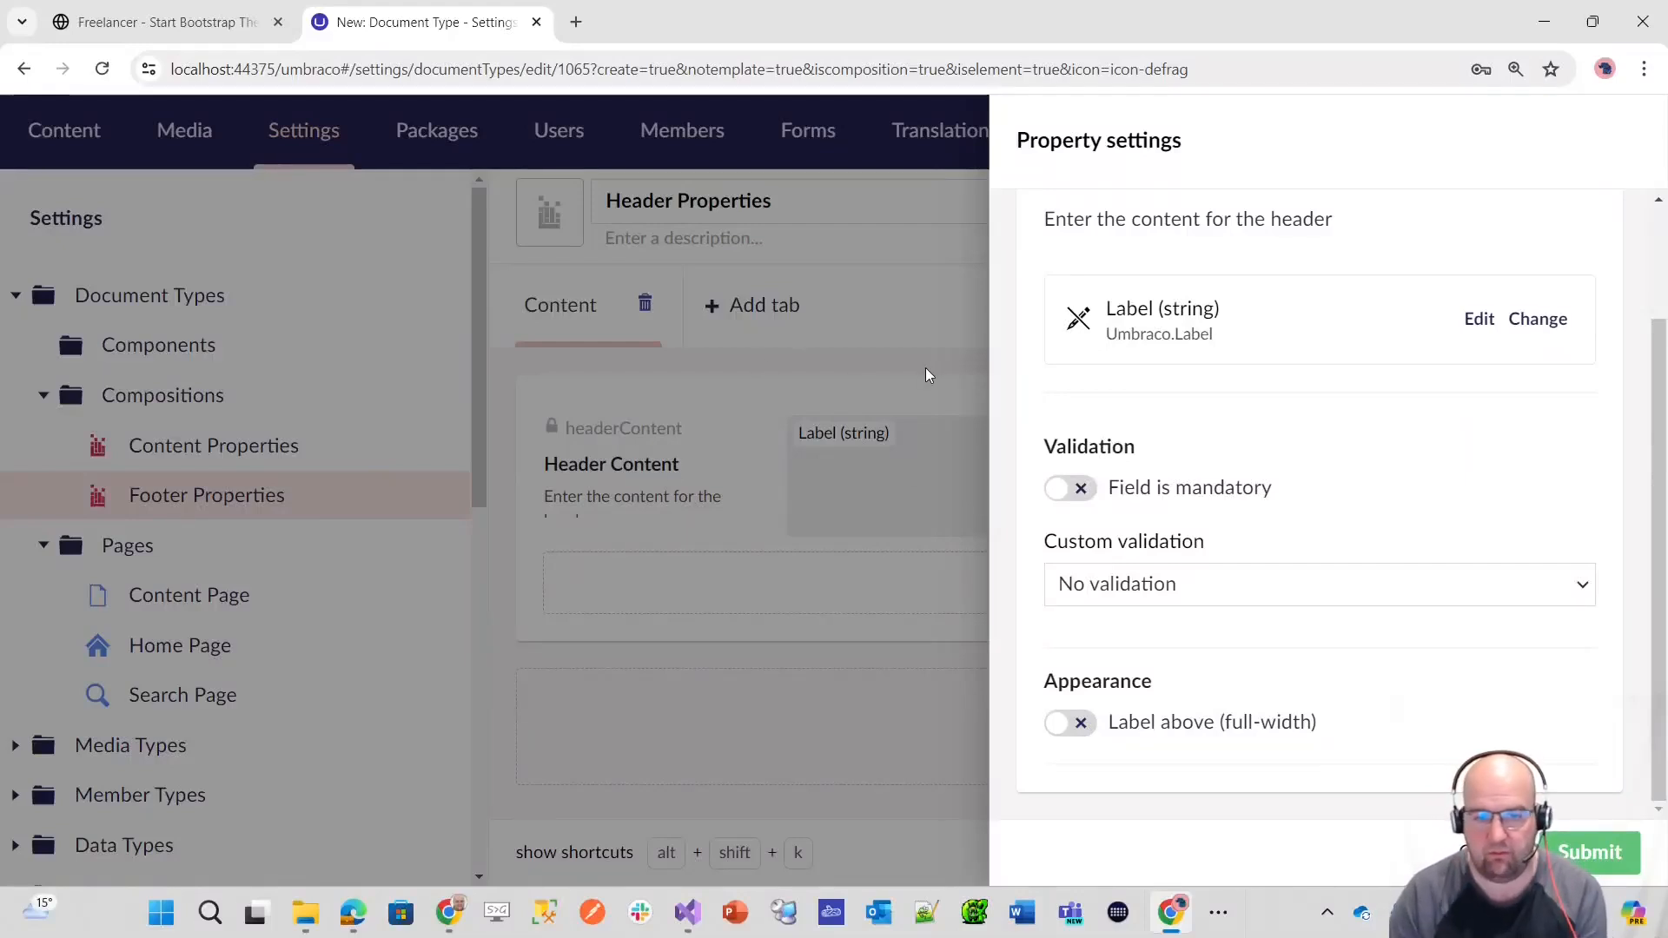
Step: Confirm the Header Content property's settings with the Label (string) editor and No validation
scroll(1457, 753, "up", 1)
scroll(1457, 753, "up", 3)
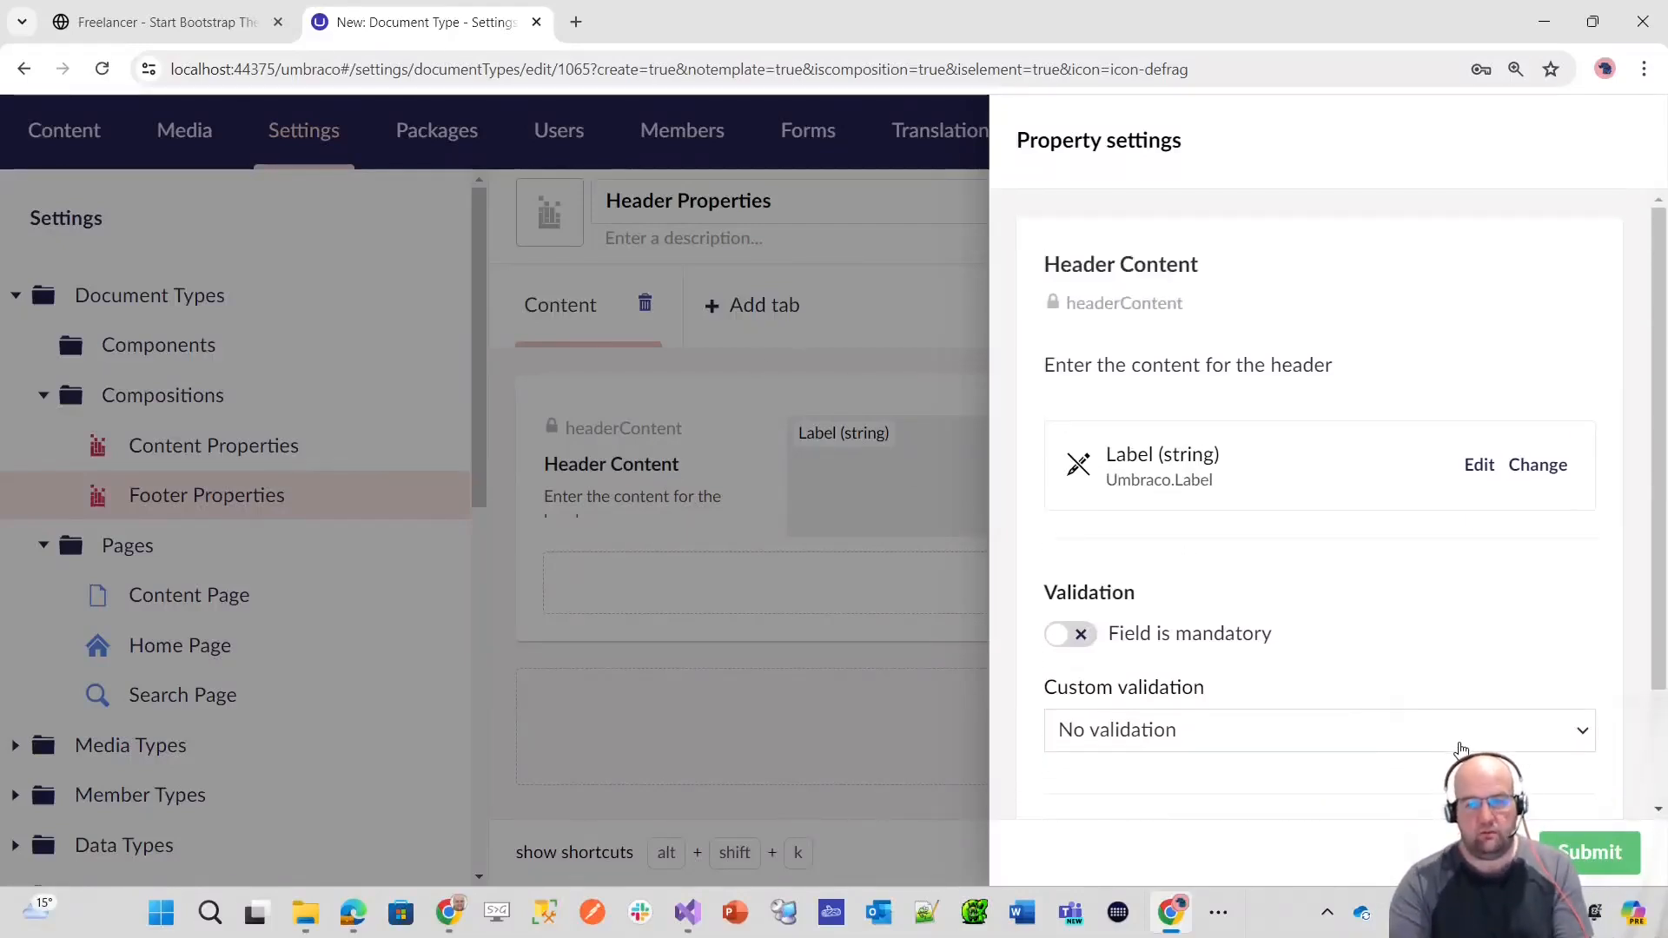
left_click(1579, 847)
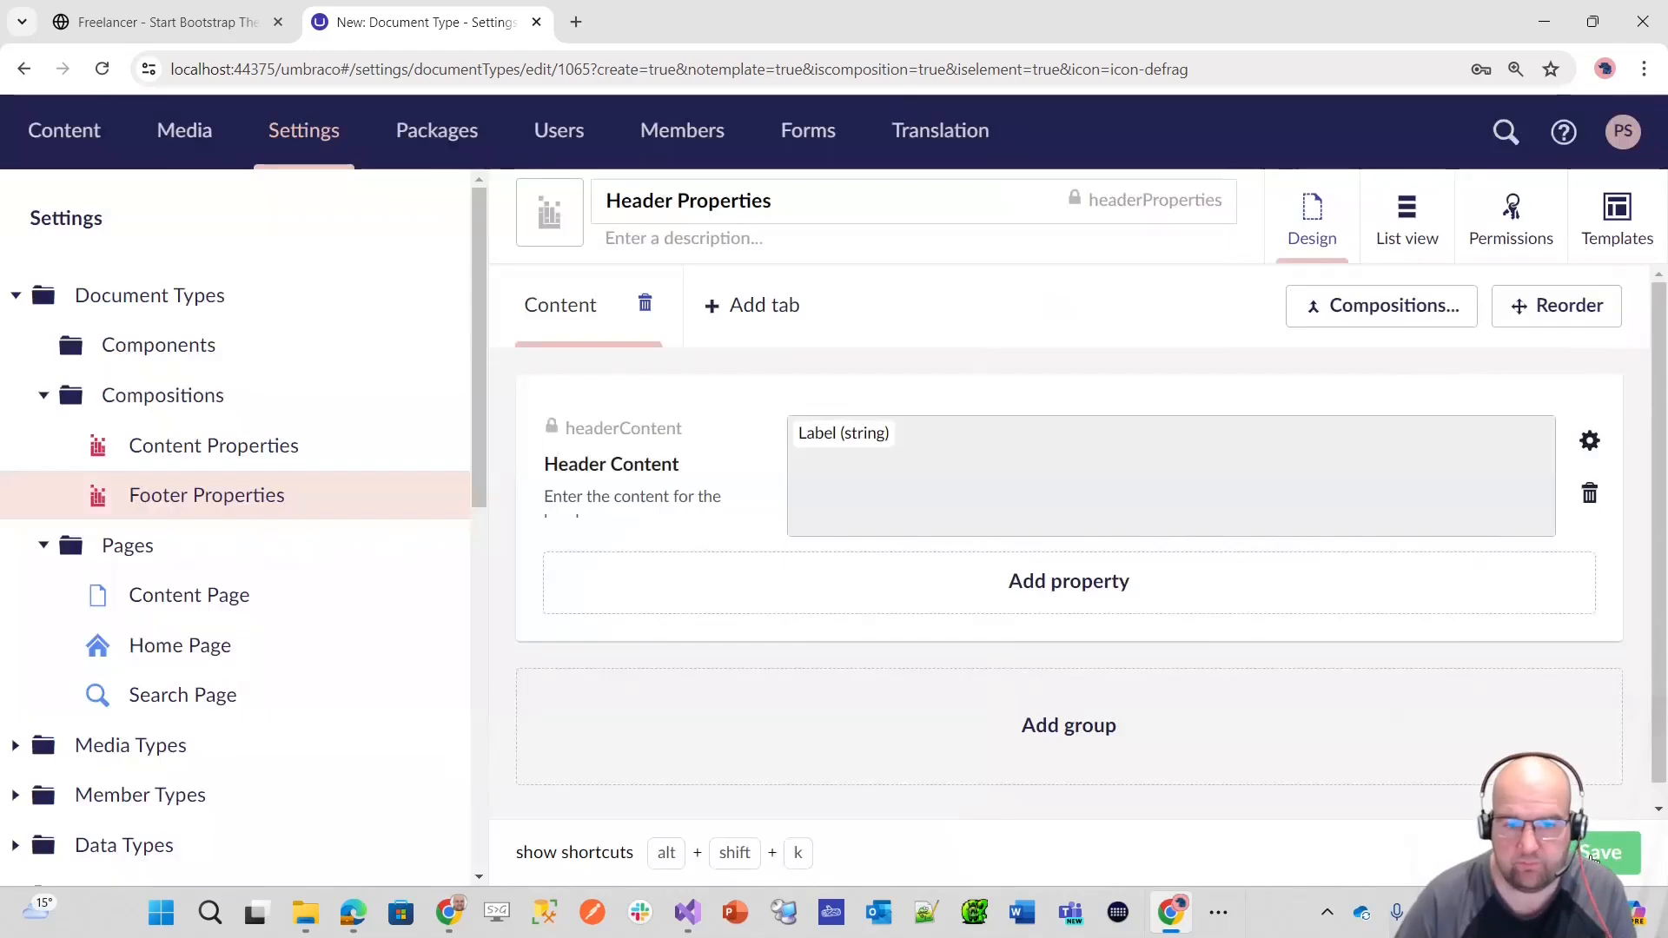
Step: Set the sort order of both the Content tab and the Header Content property to 10 and save the composition
left_click(1551, 306)
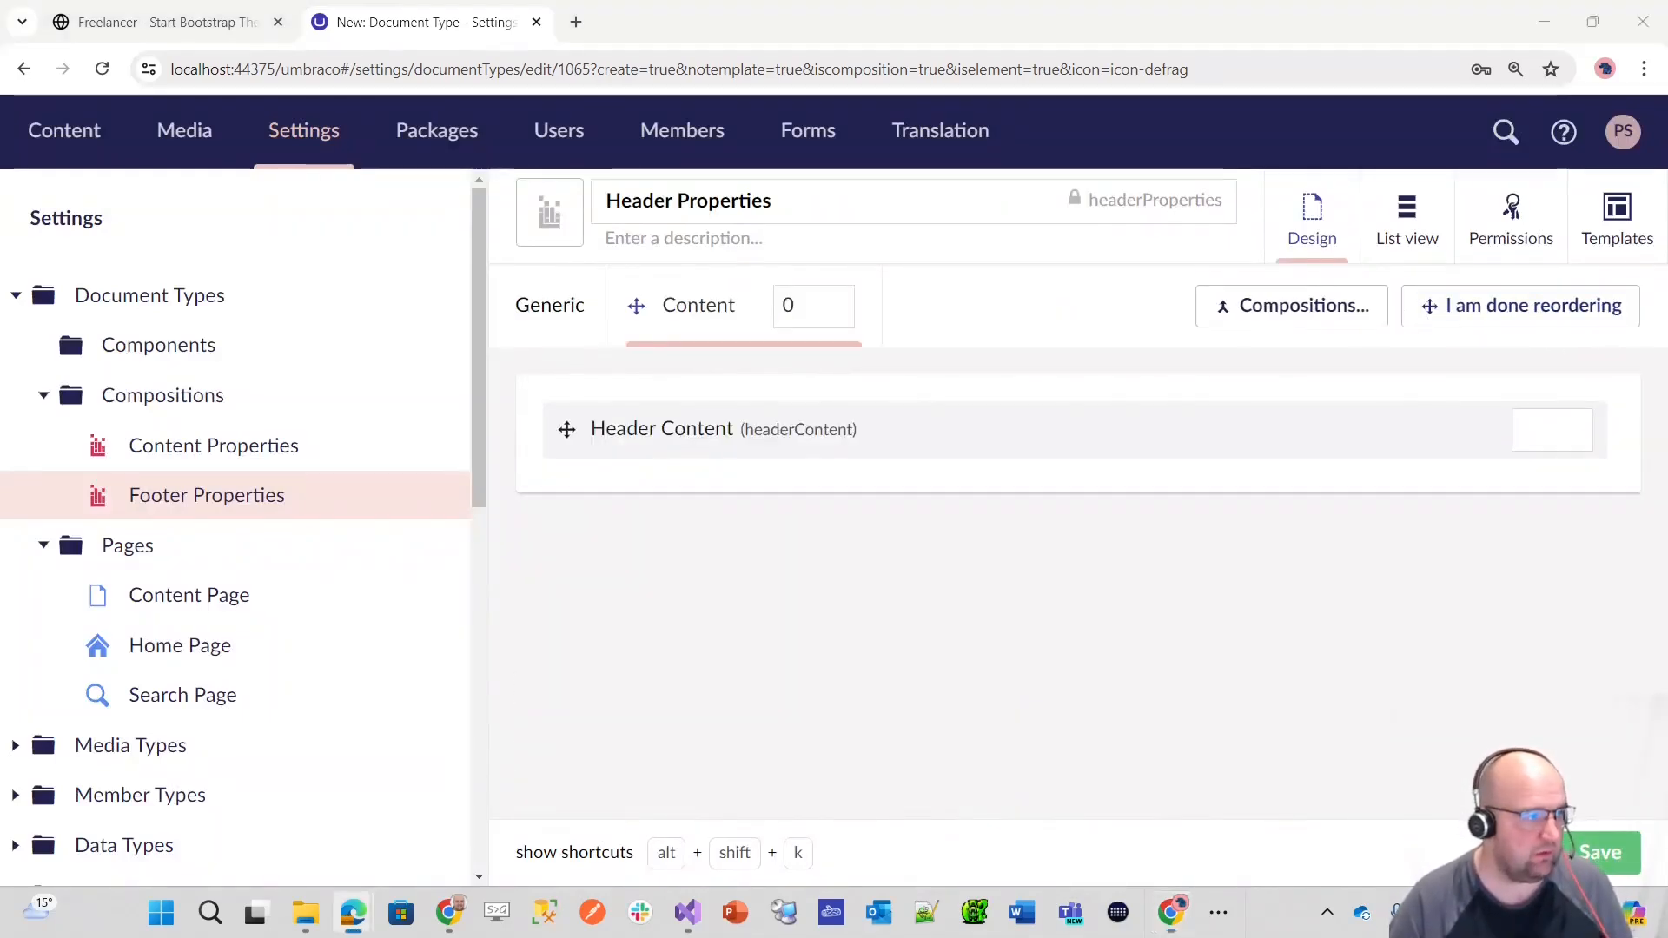
left_click(787, 306)
type("1")
left_click(1531, 431)
type("10")
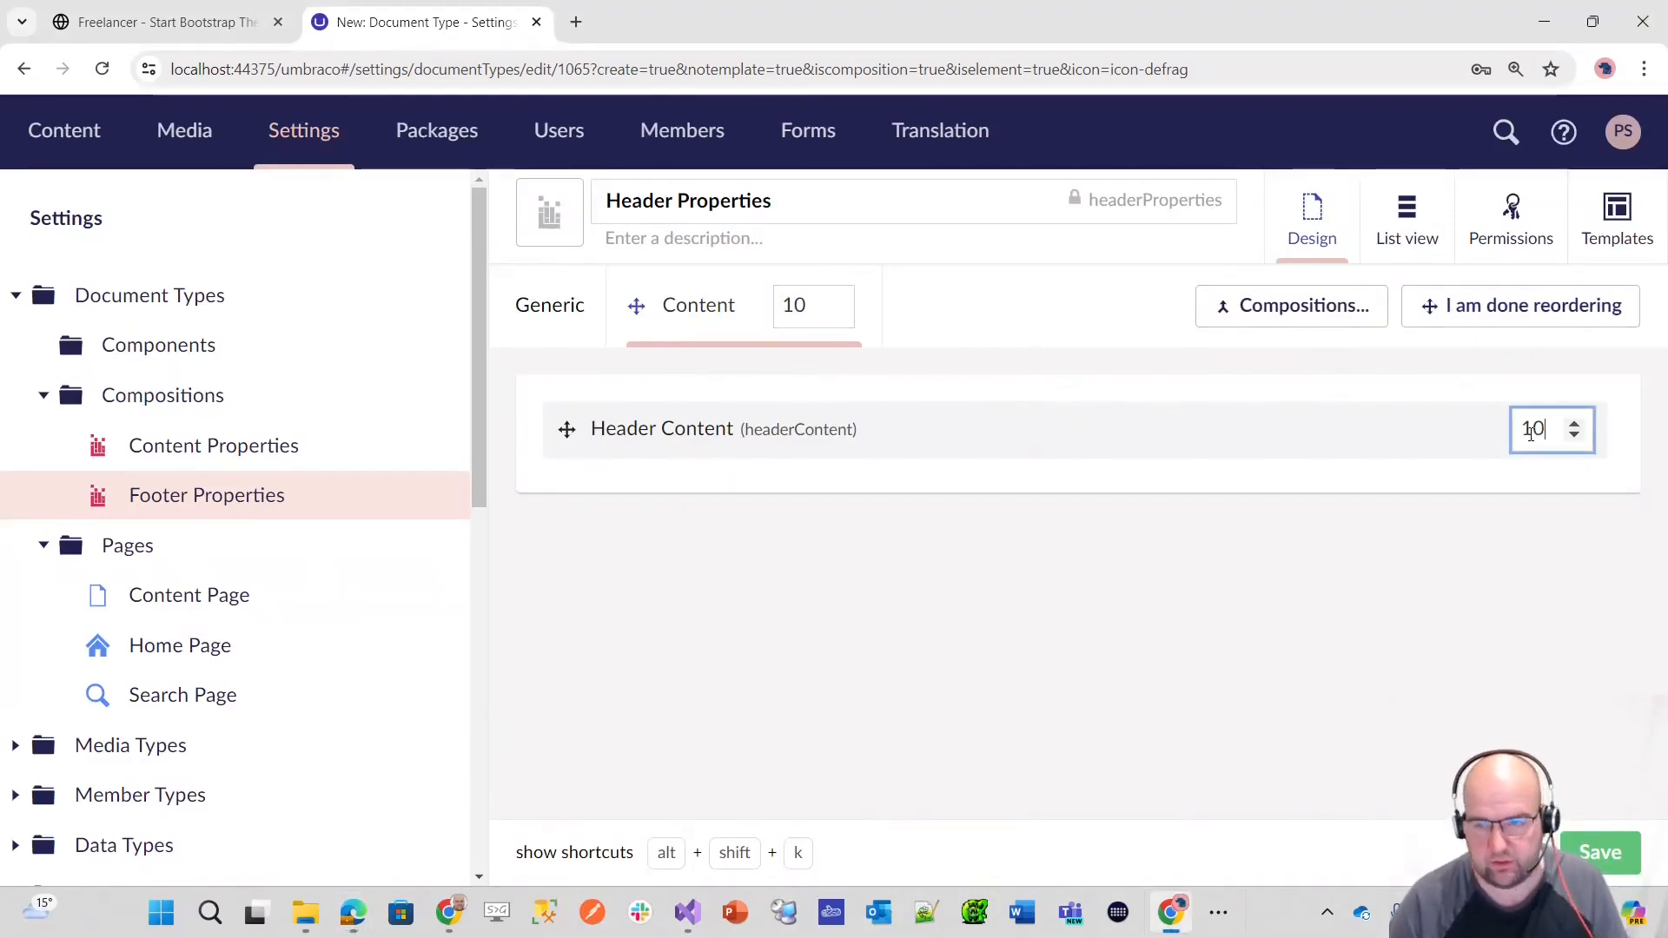
left_click(1601, 858)
left_click(1599, 858)
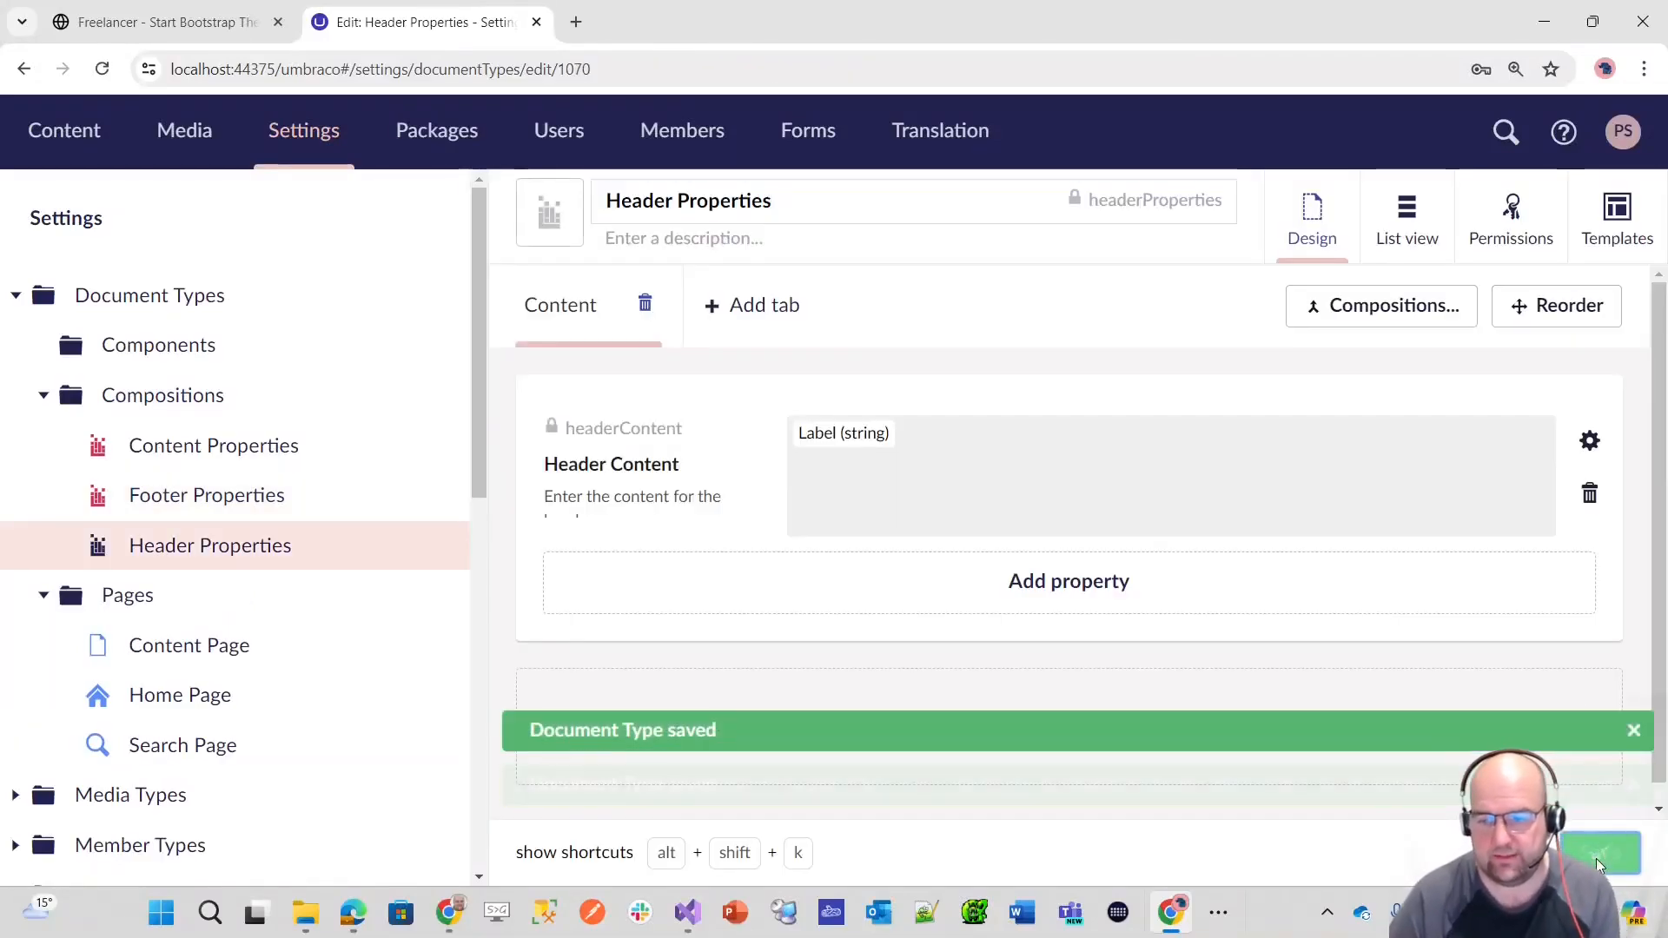
Step: Colour the Header Properties icon pinkish red like the other compositions and save the composition
left_click(537, 204)
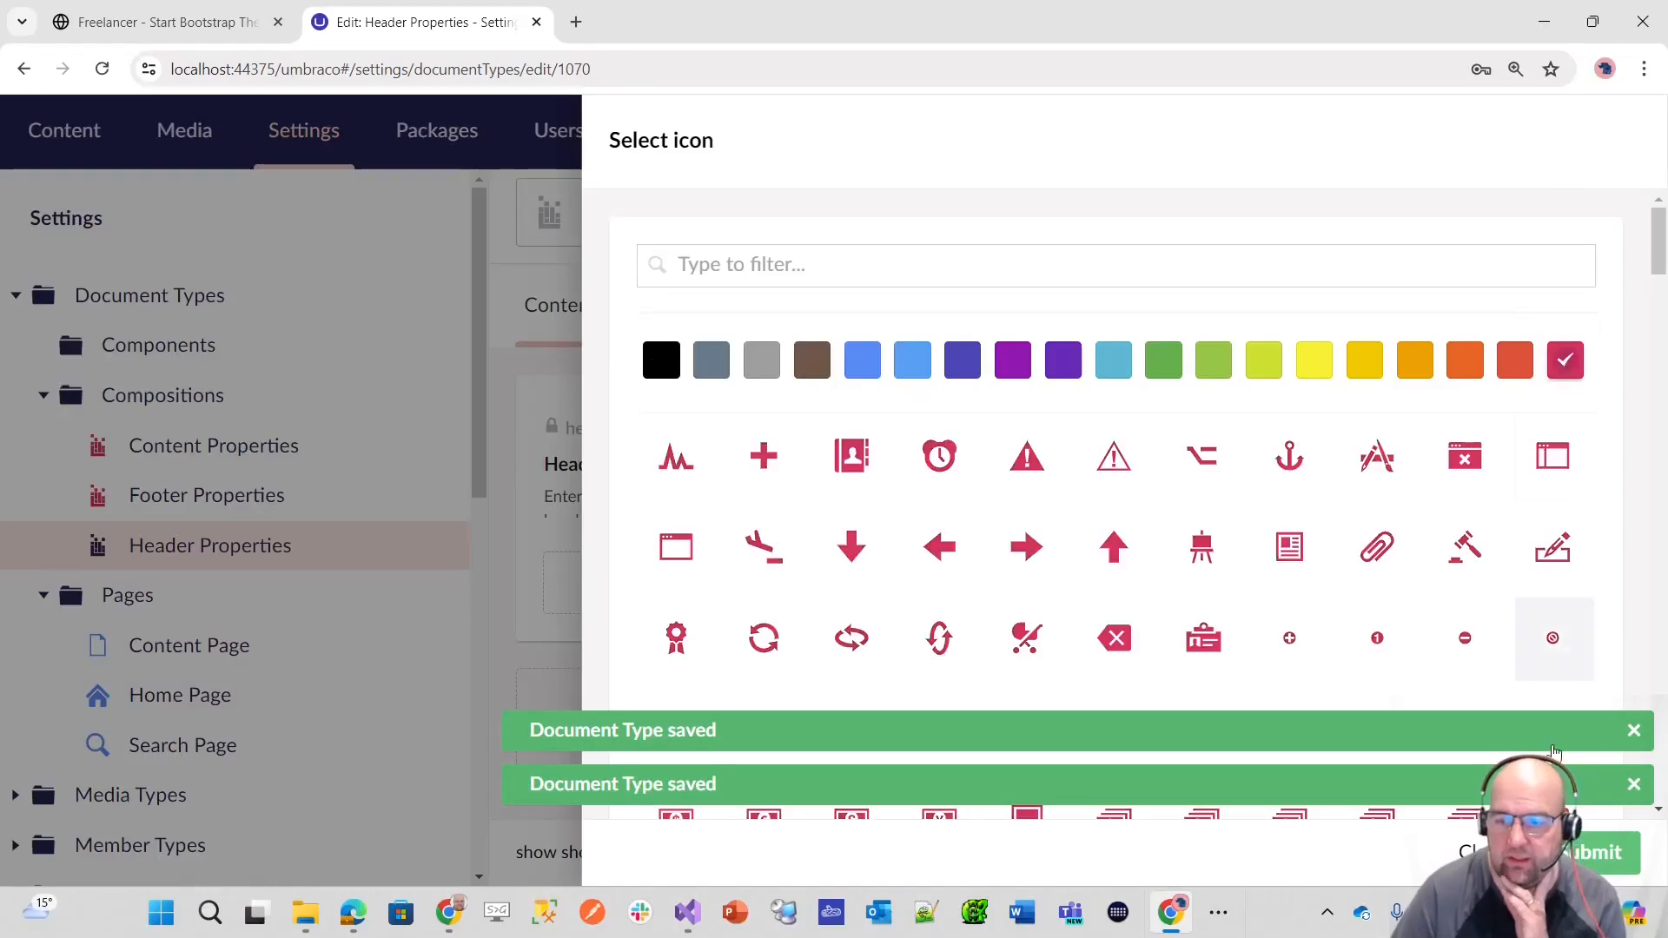
left_click(1600, 855)
left_click(1600, 855)
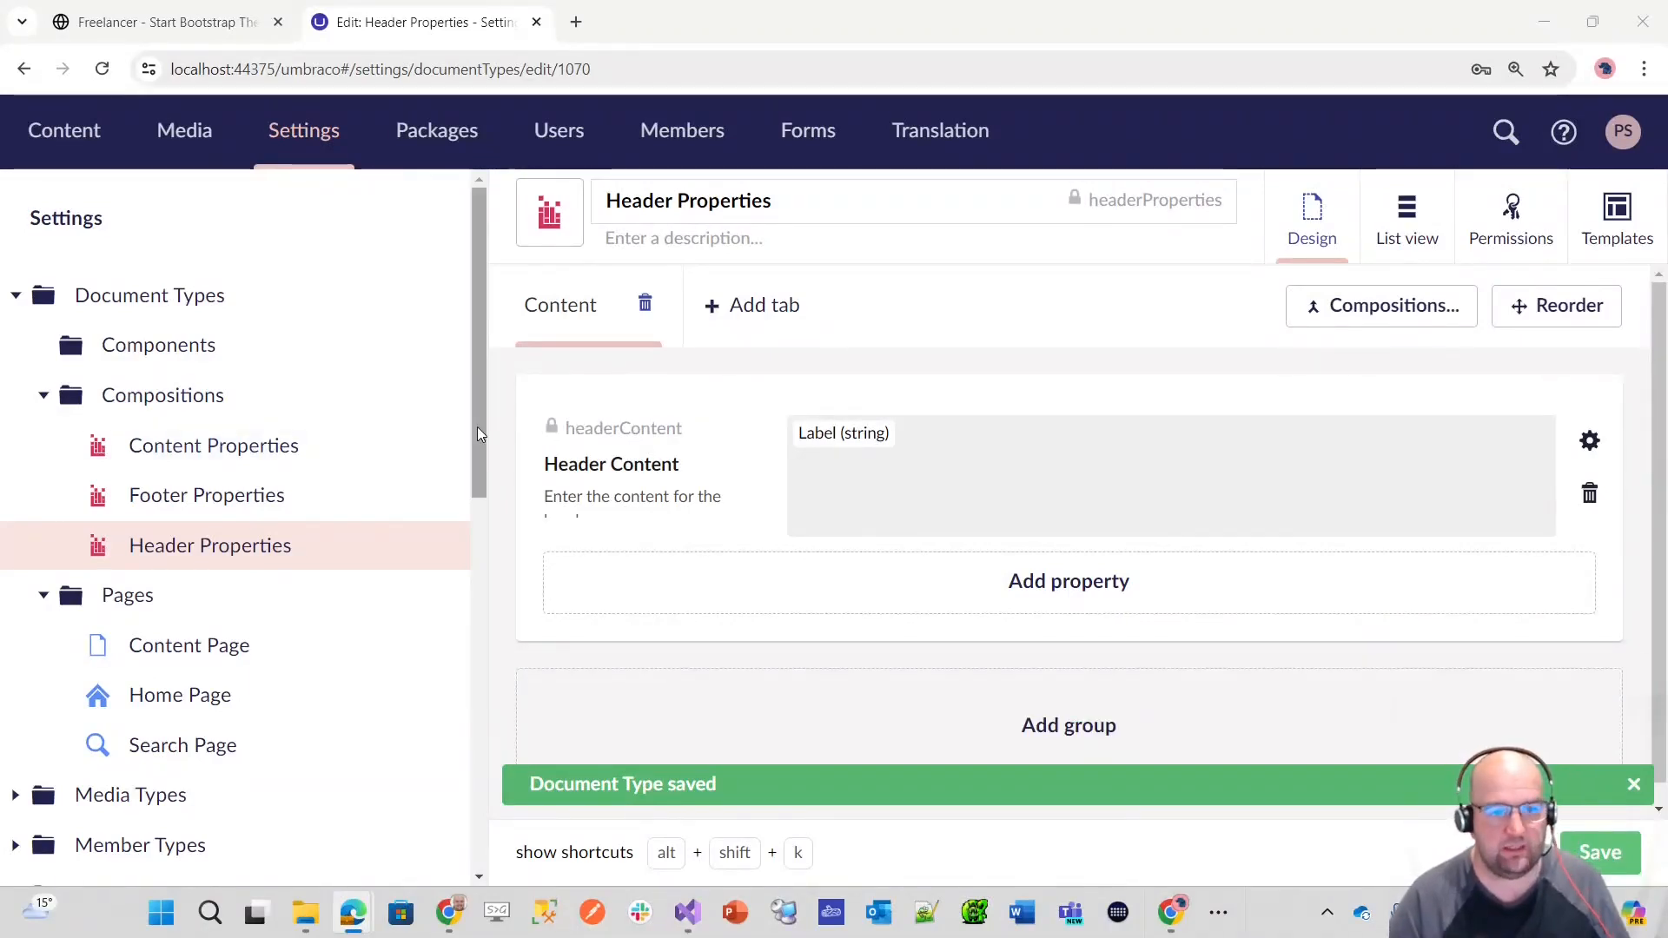
Step: Create a composition named Main Navigation Properties in the Compositions folder and add a tab named Navigation to it
left_click(438, 395)
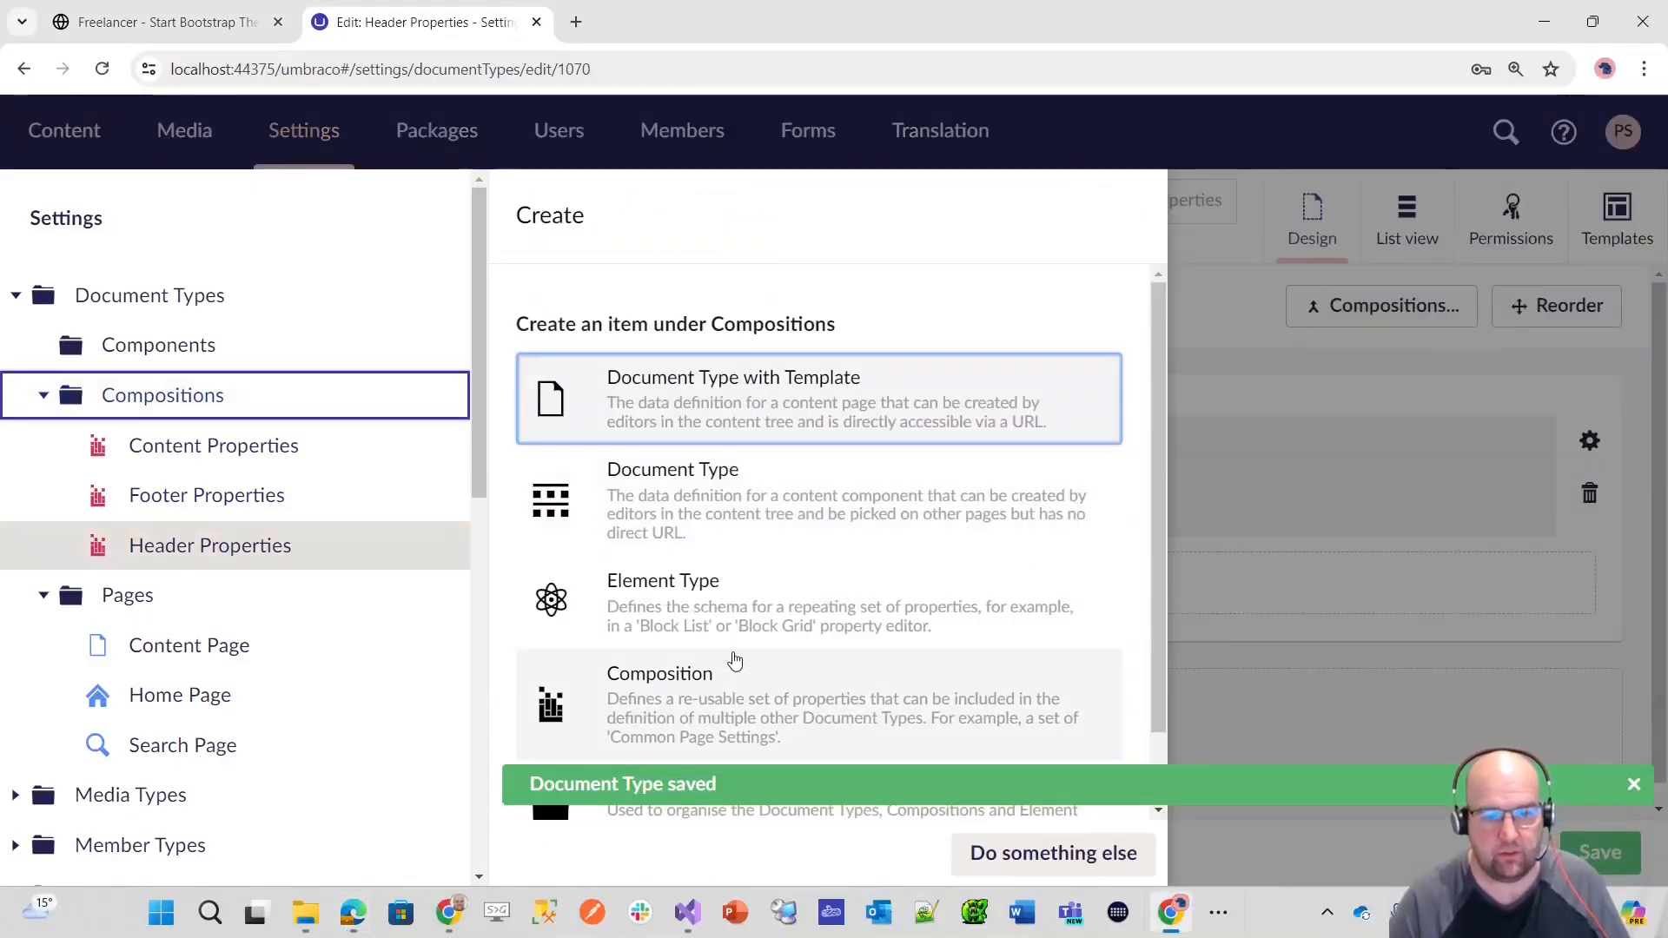
left_click(730, 702)
type("Main Navigation Properties")
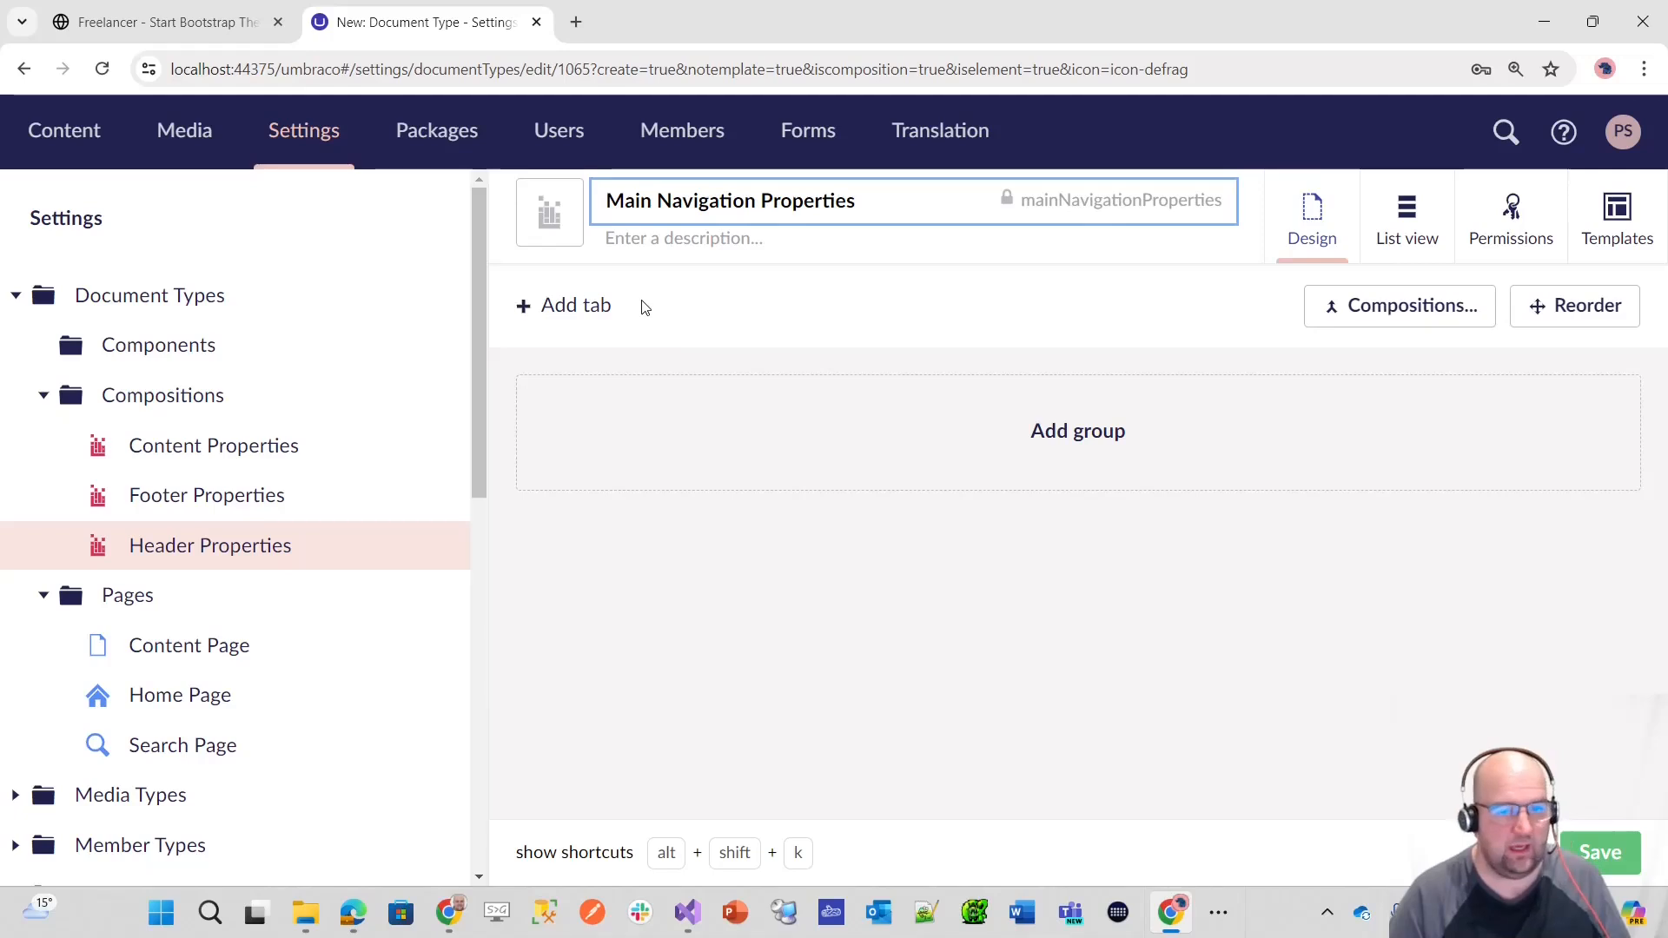
left_click(576, 305)
type("Navigation")
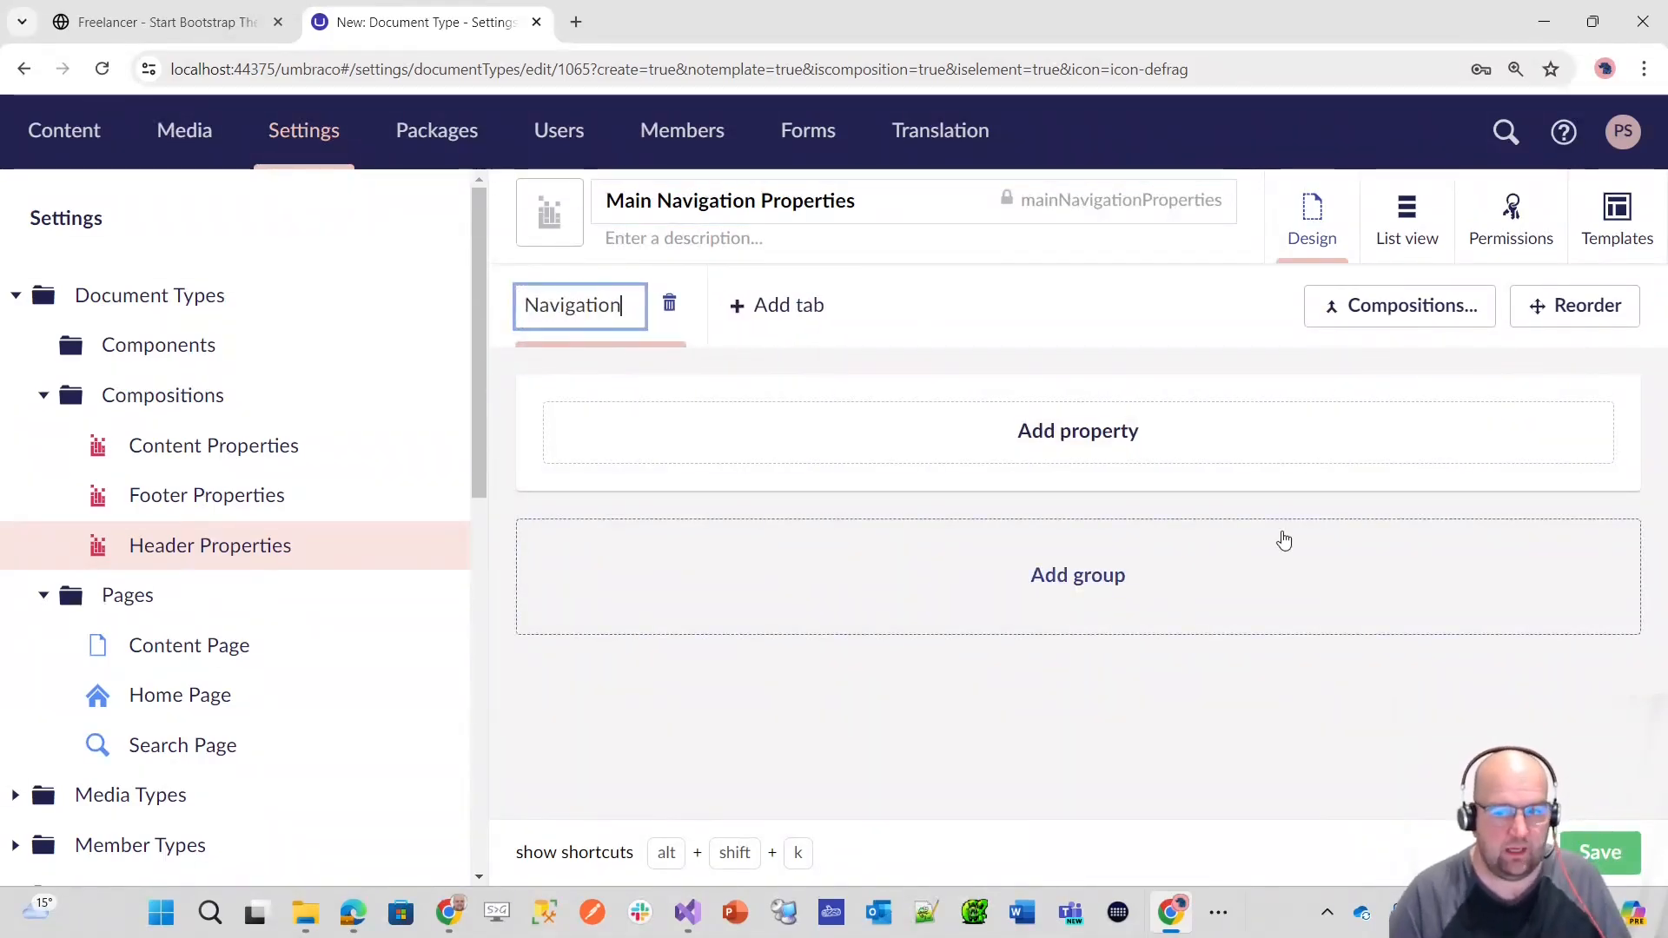
Step: Start a property named Main Navigation in the Navigation tab, described as "Enter the main navigation items for this website"
left_click(1102, 434)
type("Main Navigation")
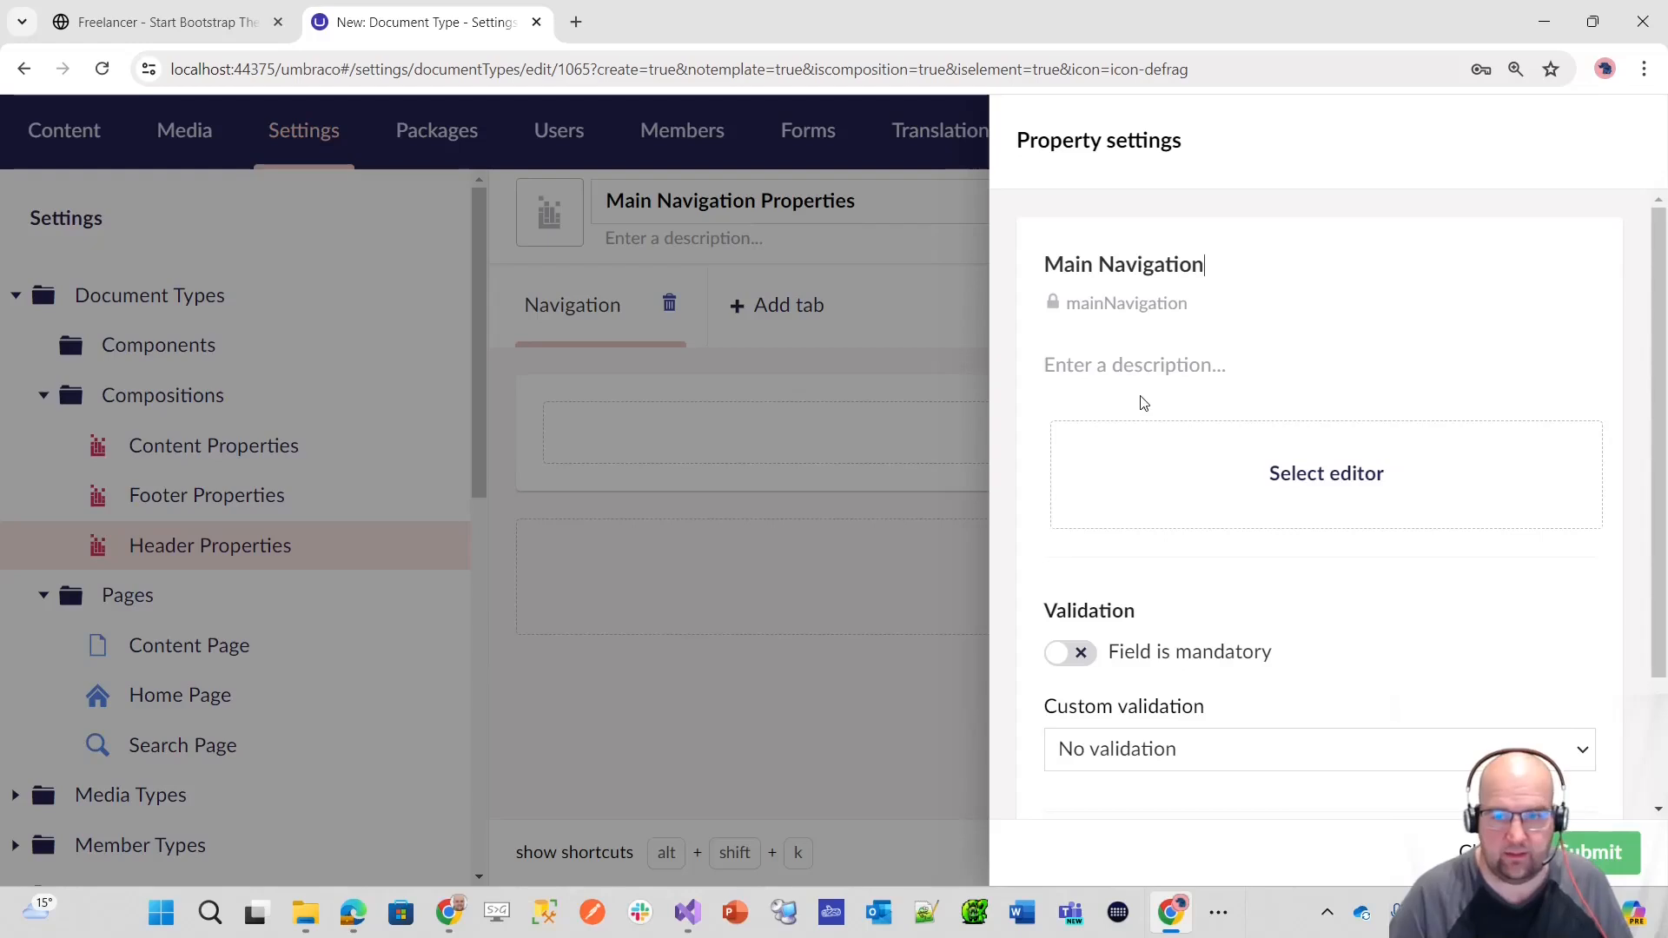
left_click(1130, 369)
type("En")
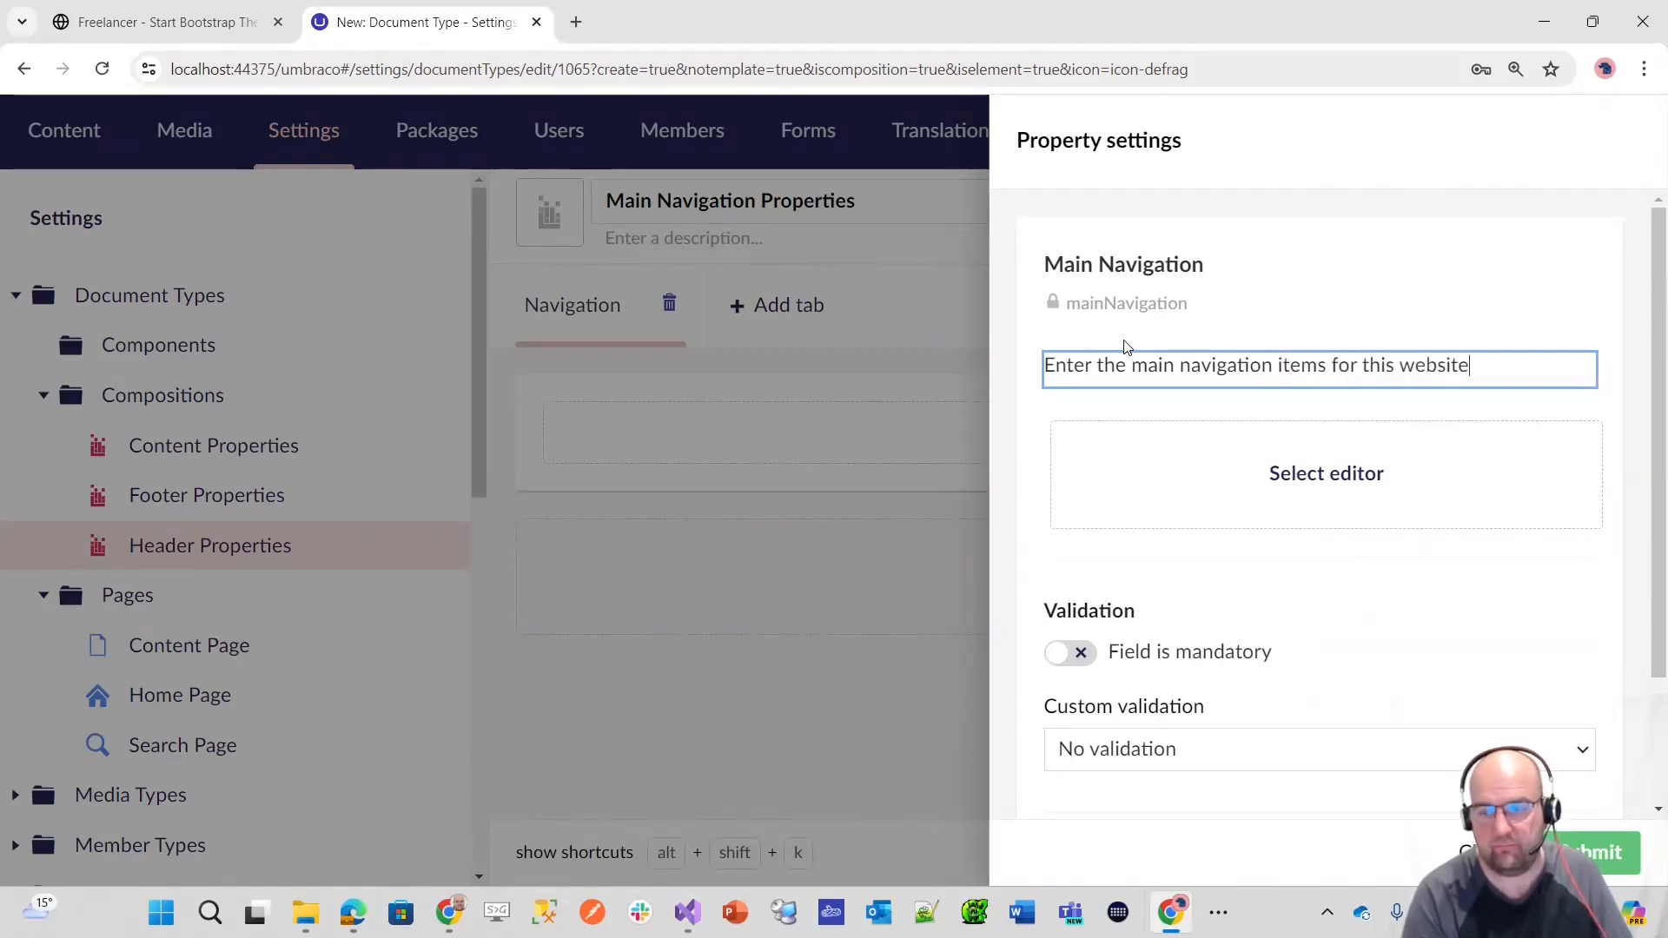
Step: Assign the Label (string) editor to the Main Navigation property and confirm its settings
left_click(1293, 455)
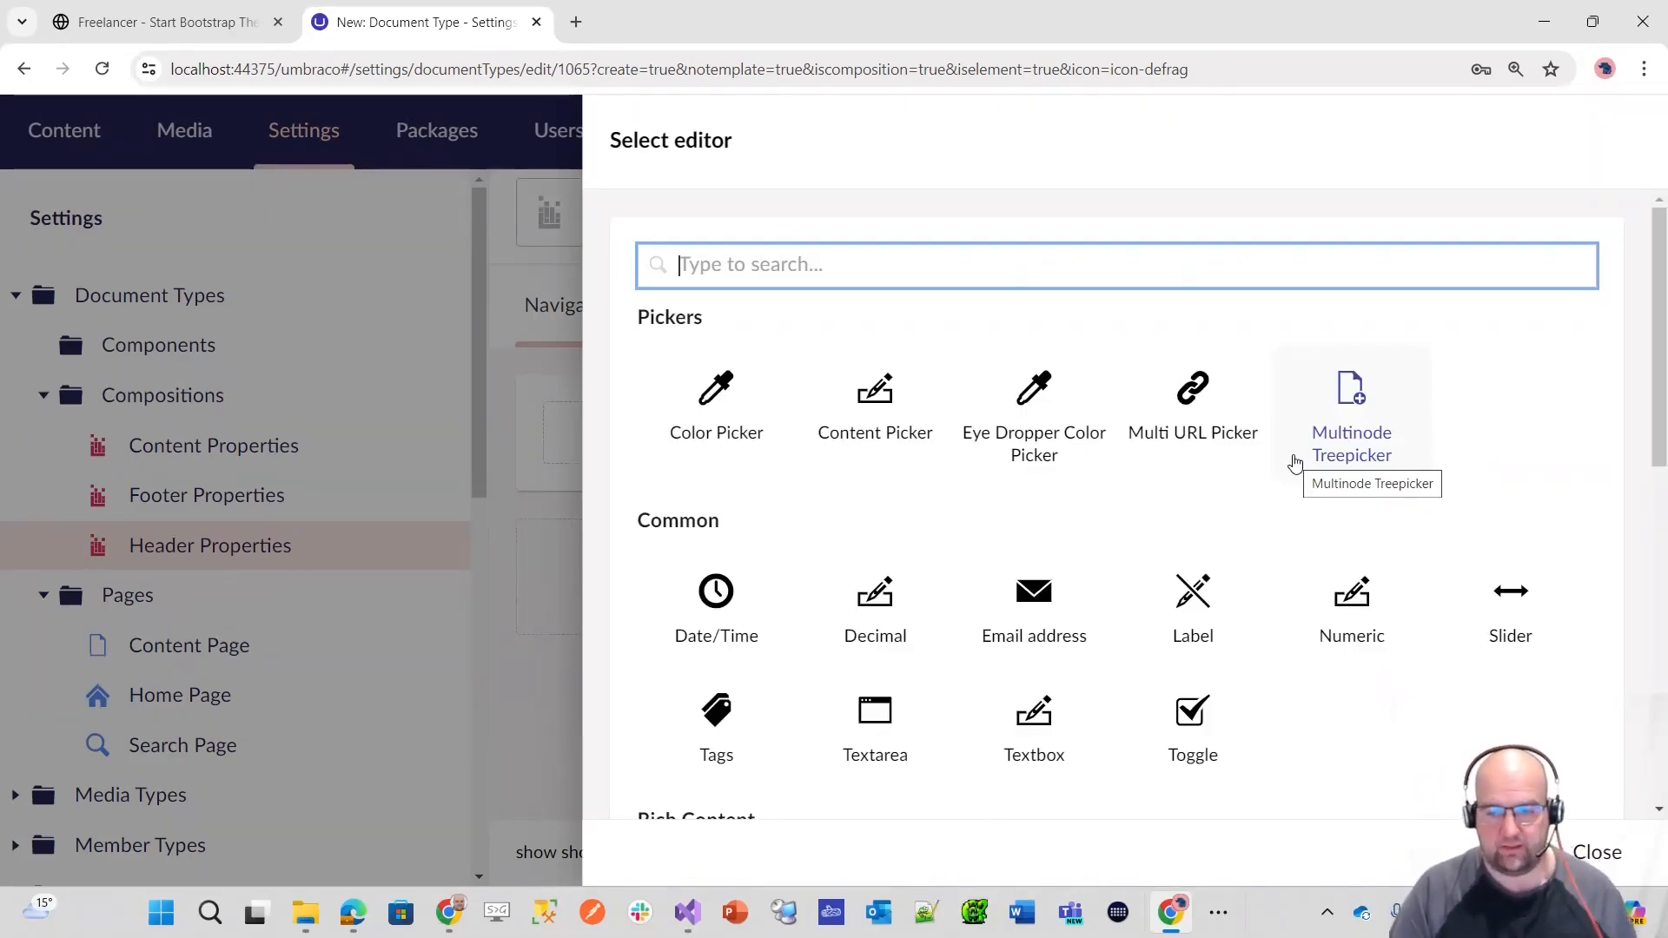
scroll(1294, 463, "down", 5)
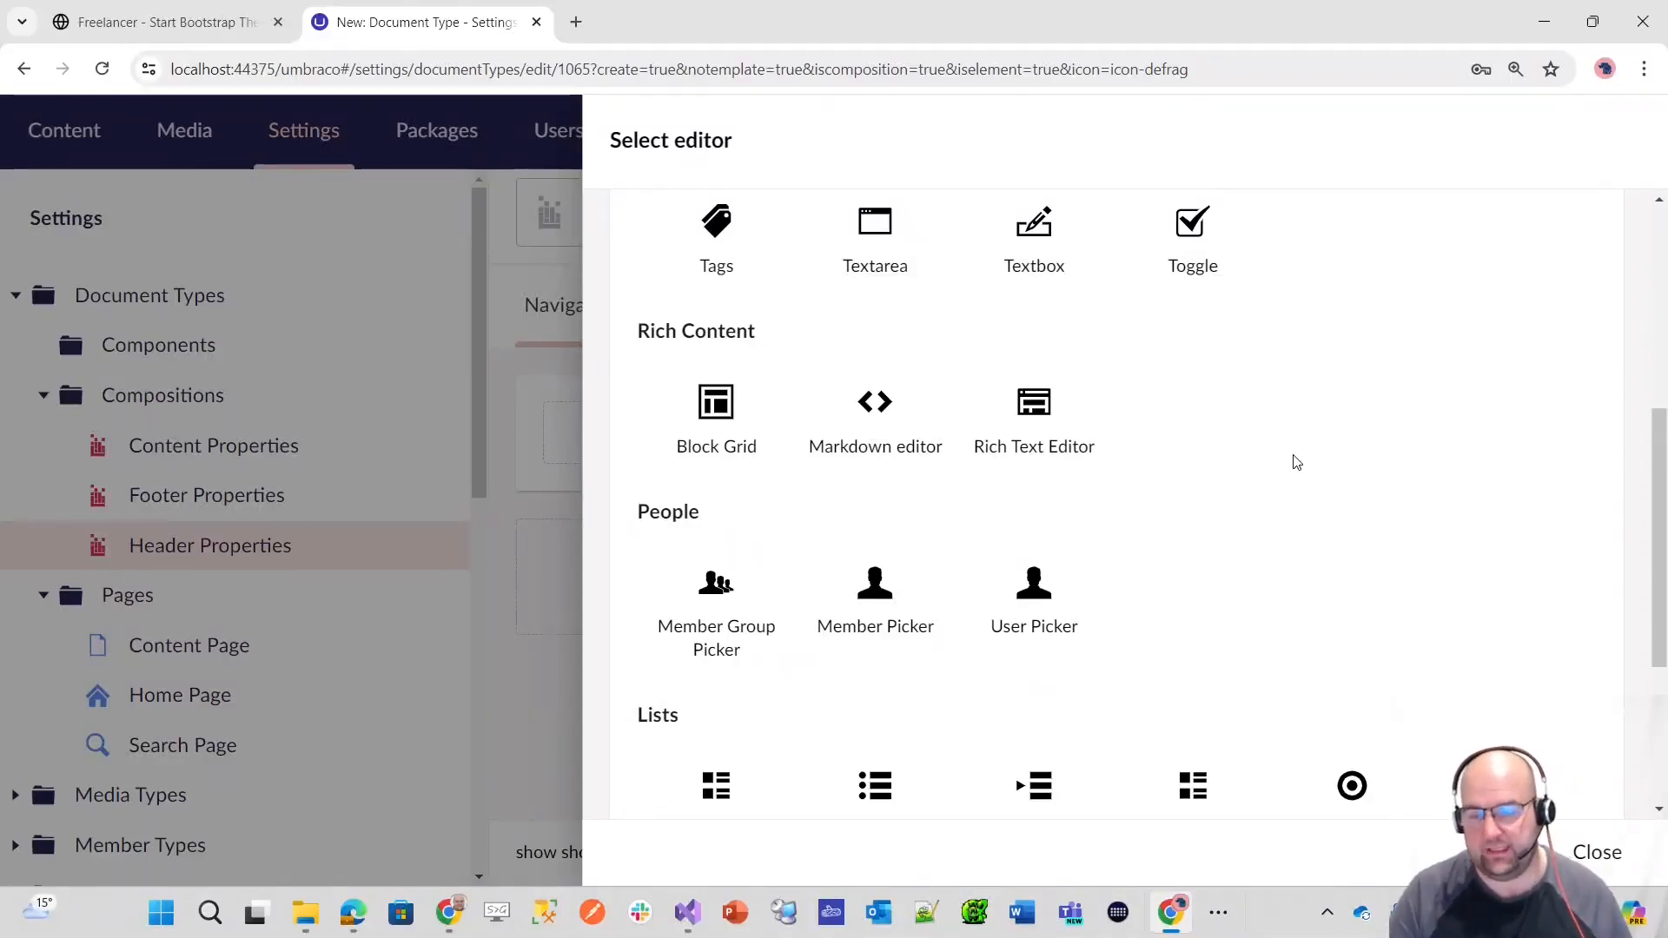
scroll(1294, 464, "up", 3)
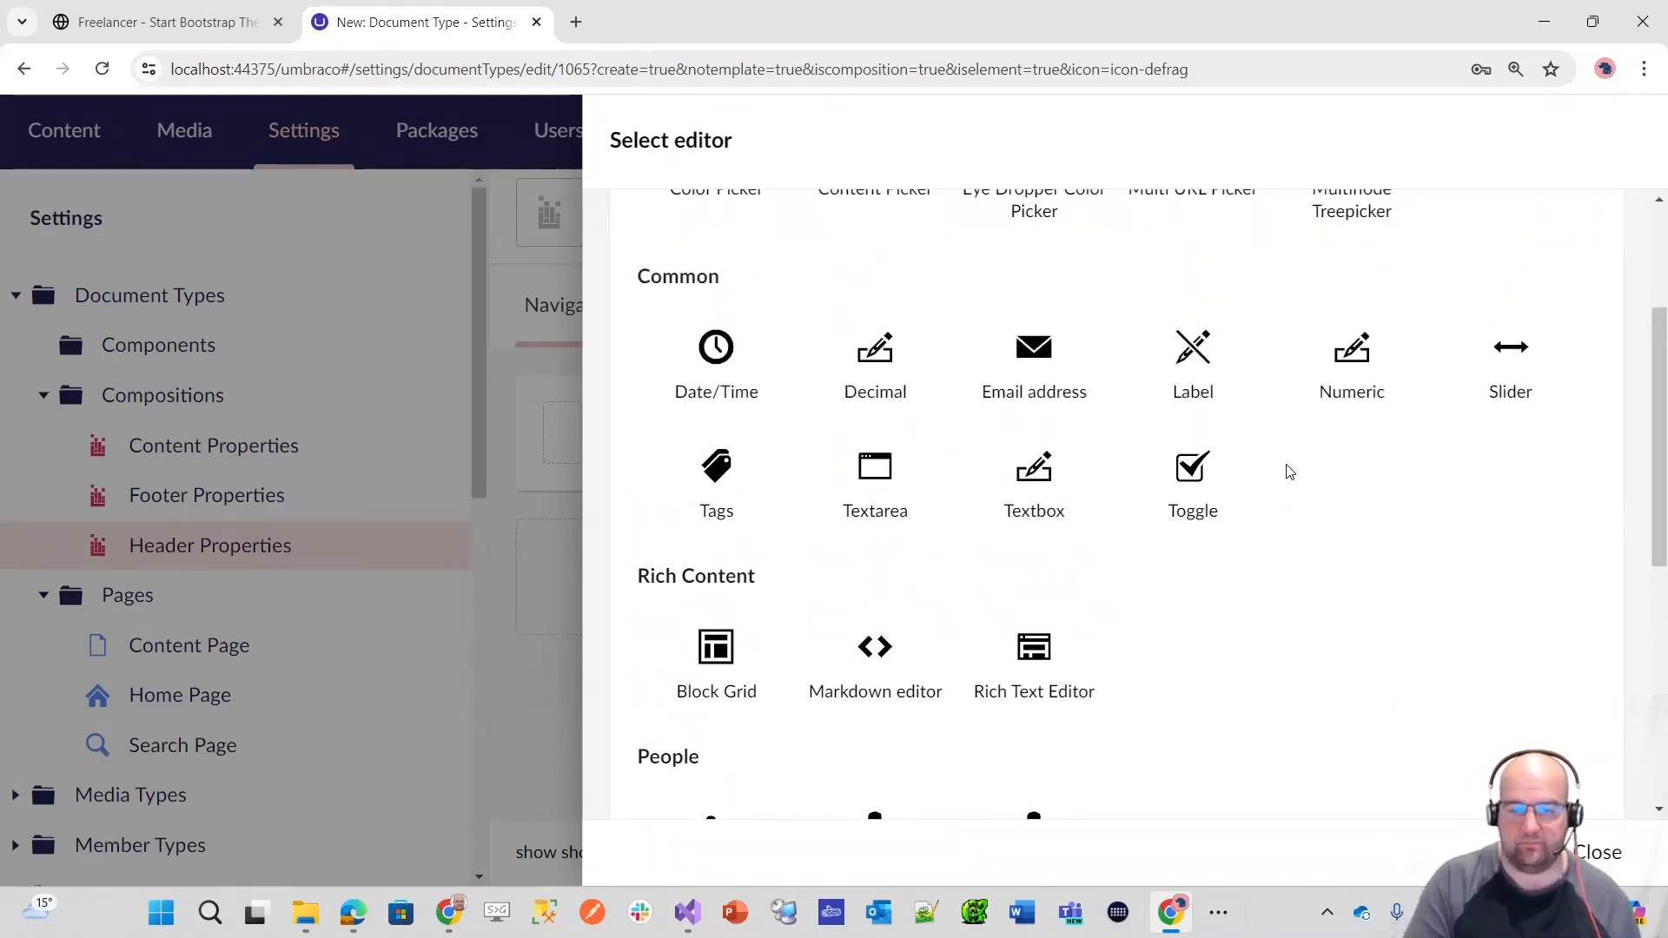
scroll(1289, 472, "up", 3)
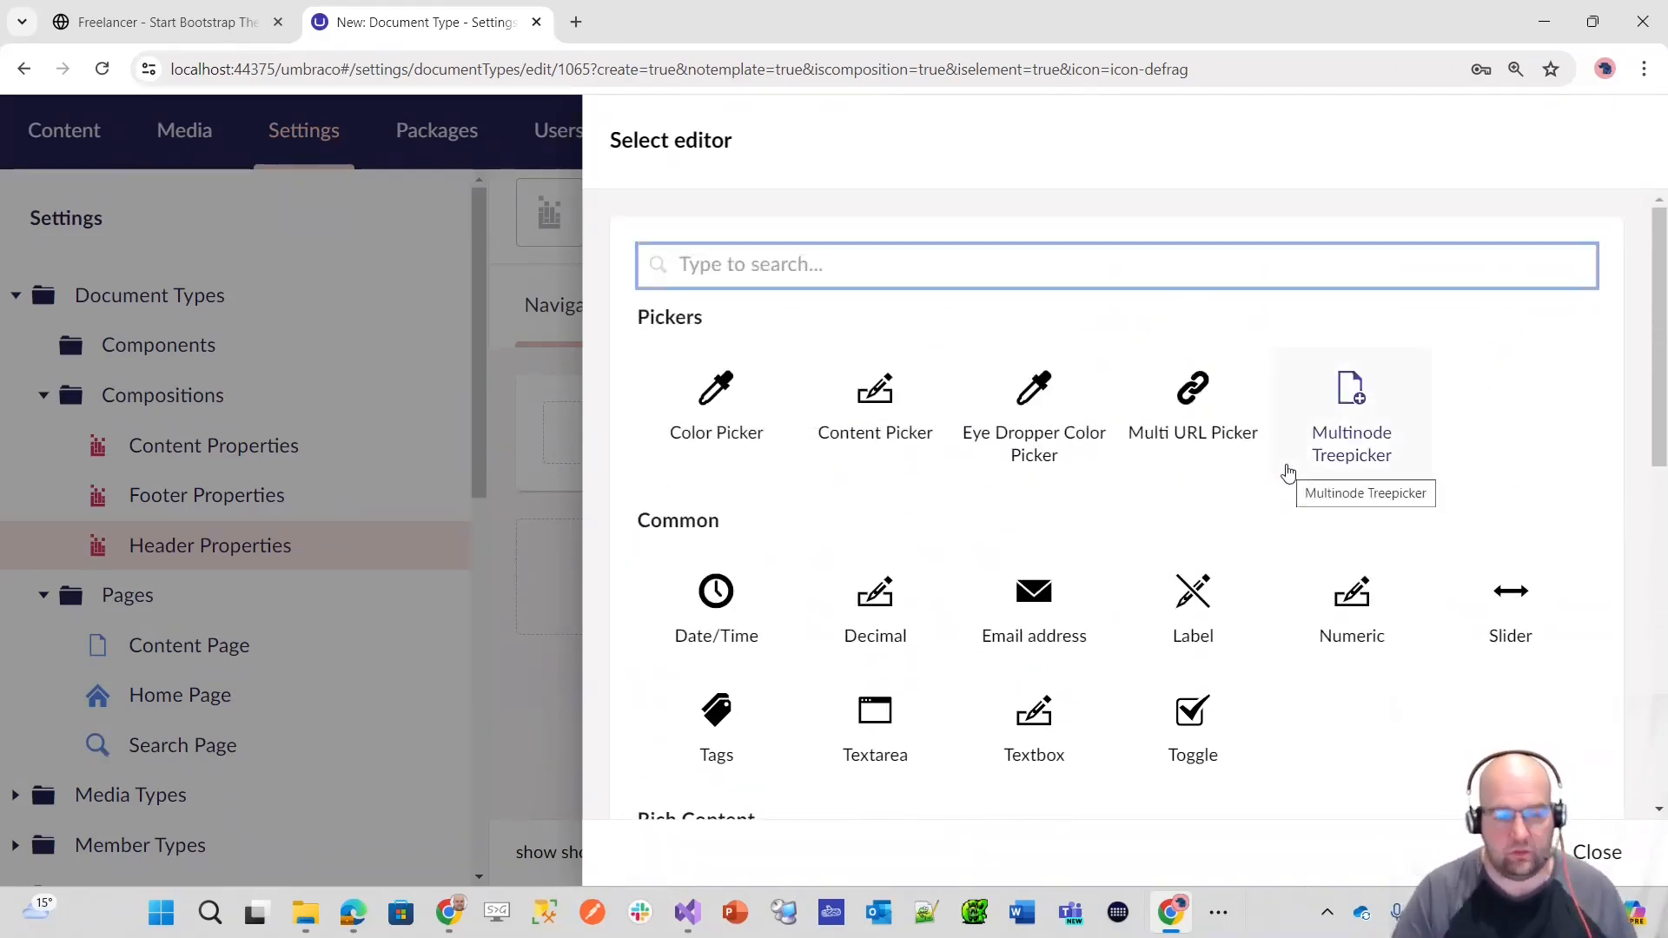
type("label")
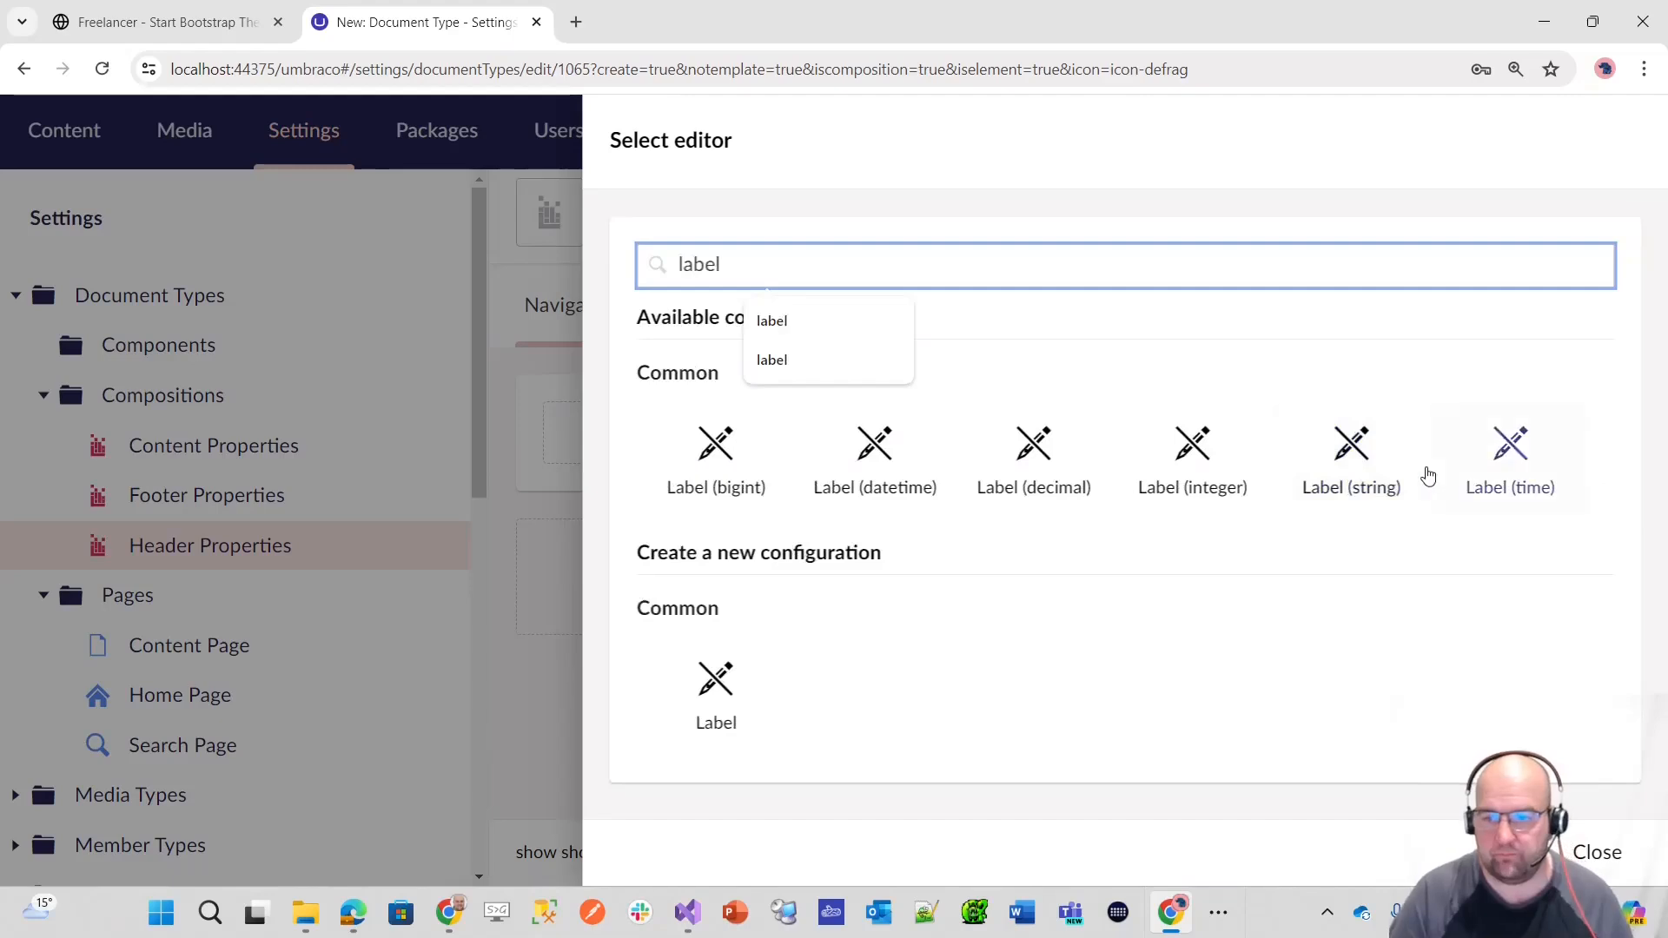
left_click(1356, 460)
left_click(1604, 845)
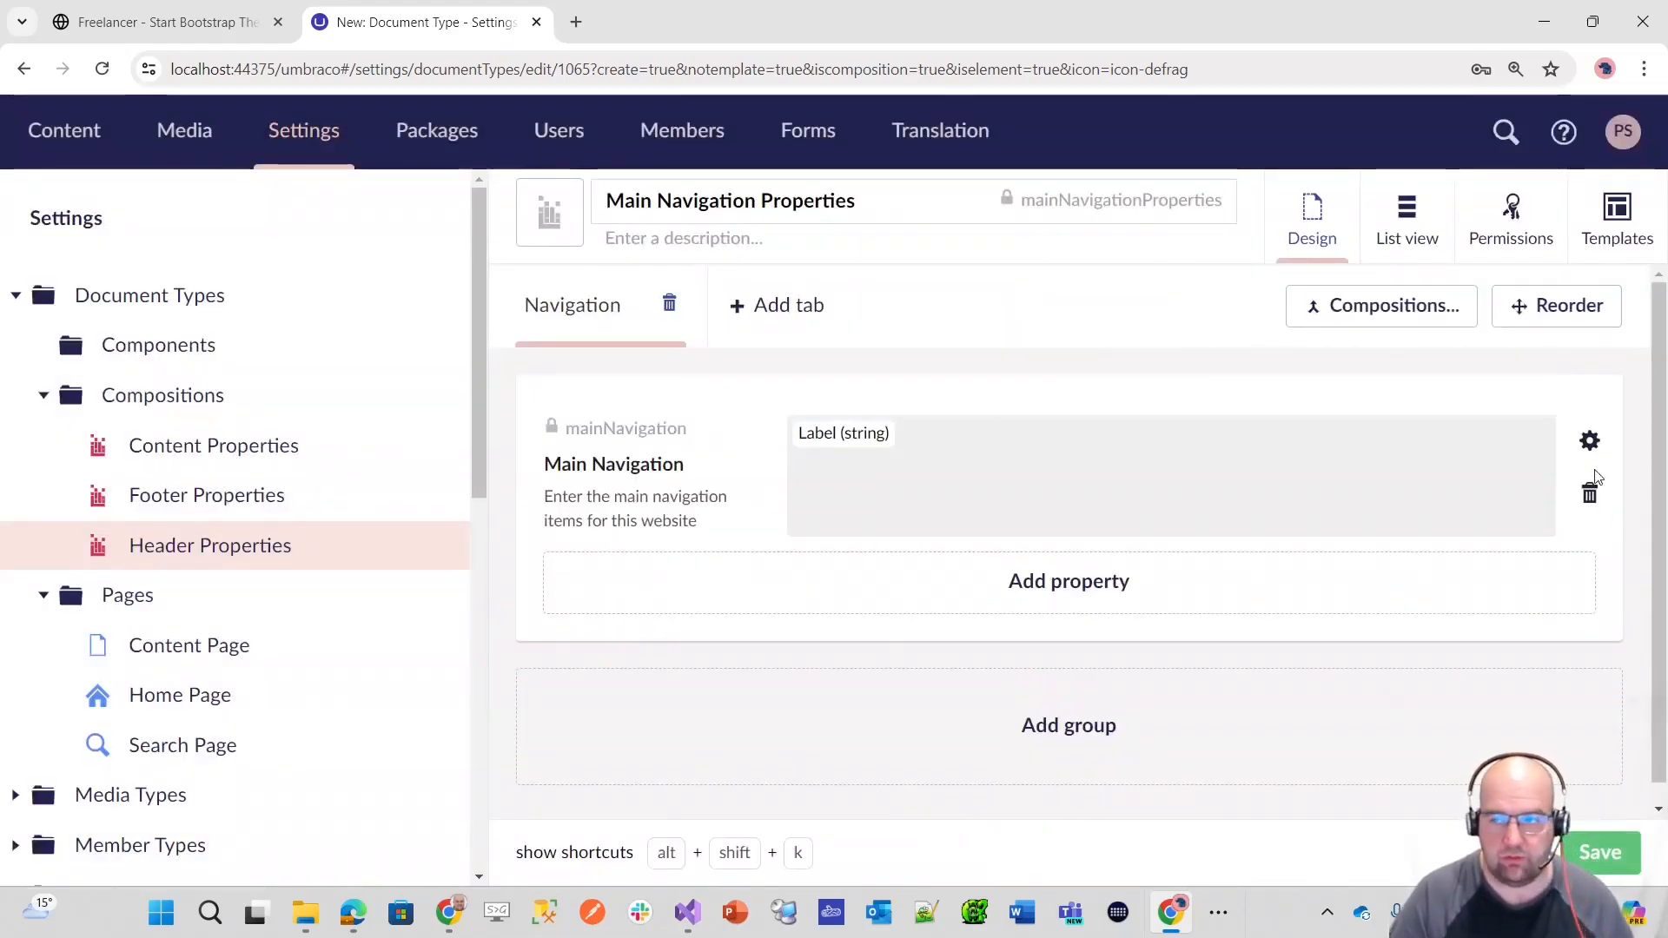
Step: Set the sort order of the Navigation tab to 30 and the Main Navigation property to 5, and save the composition
left_click(1556, 305)
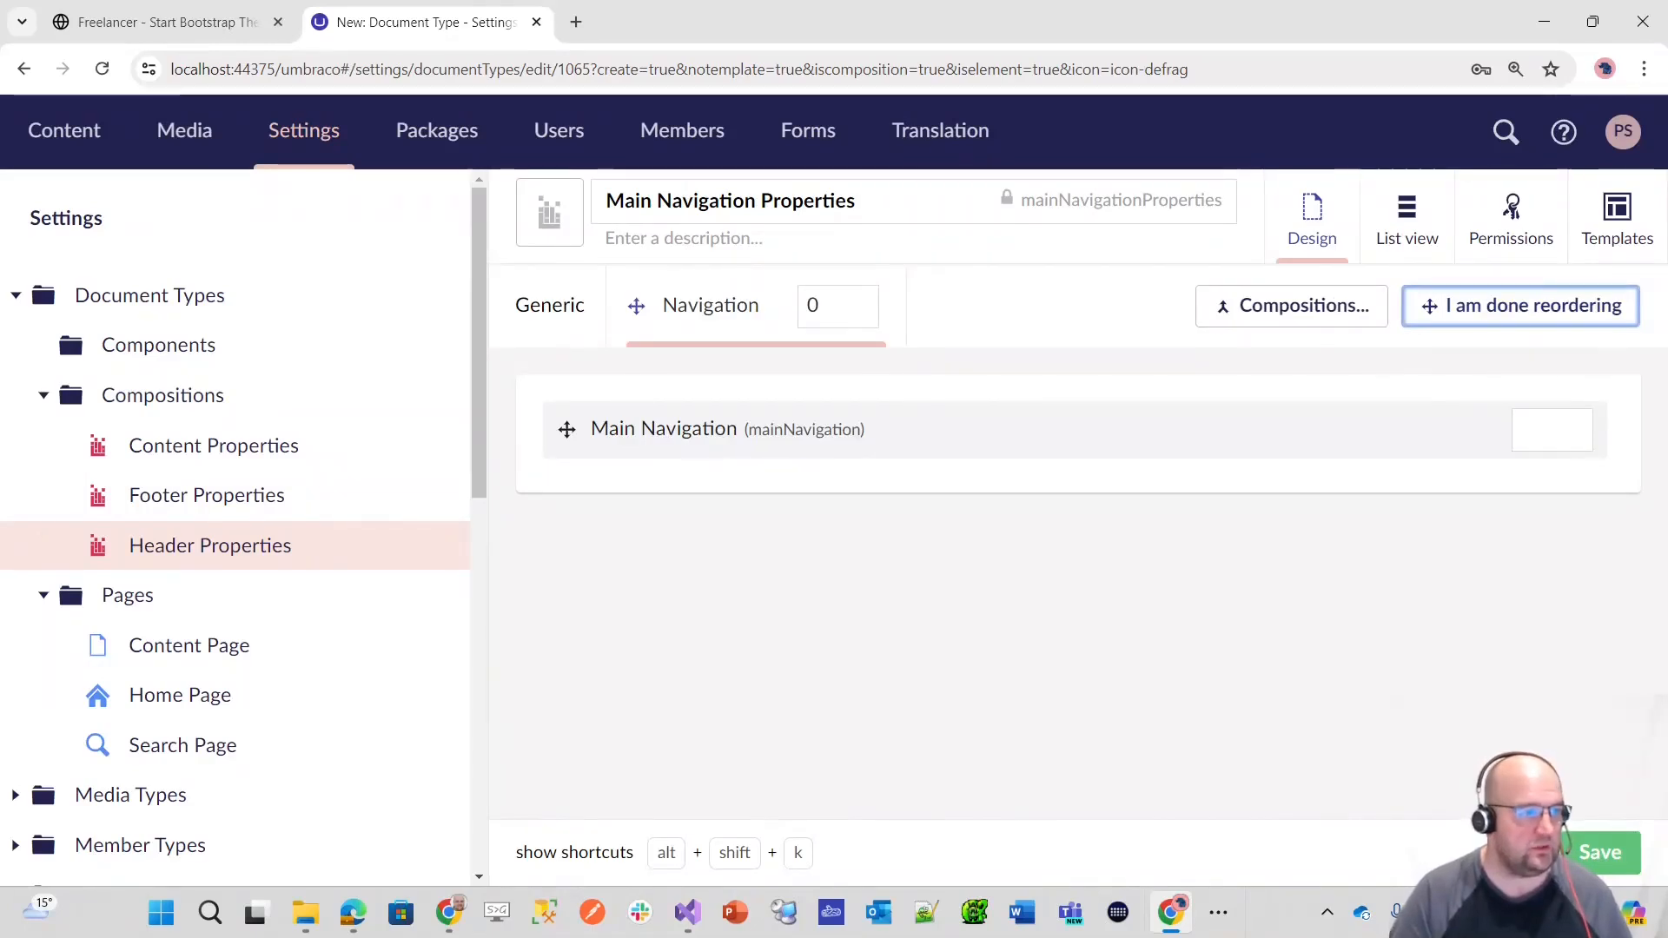
left_click(807, 309)
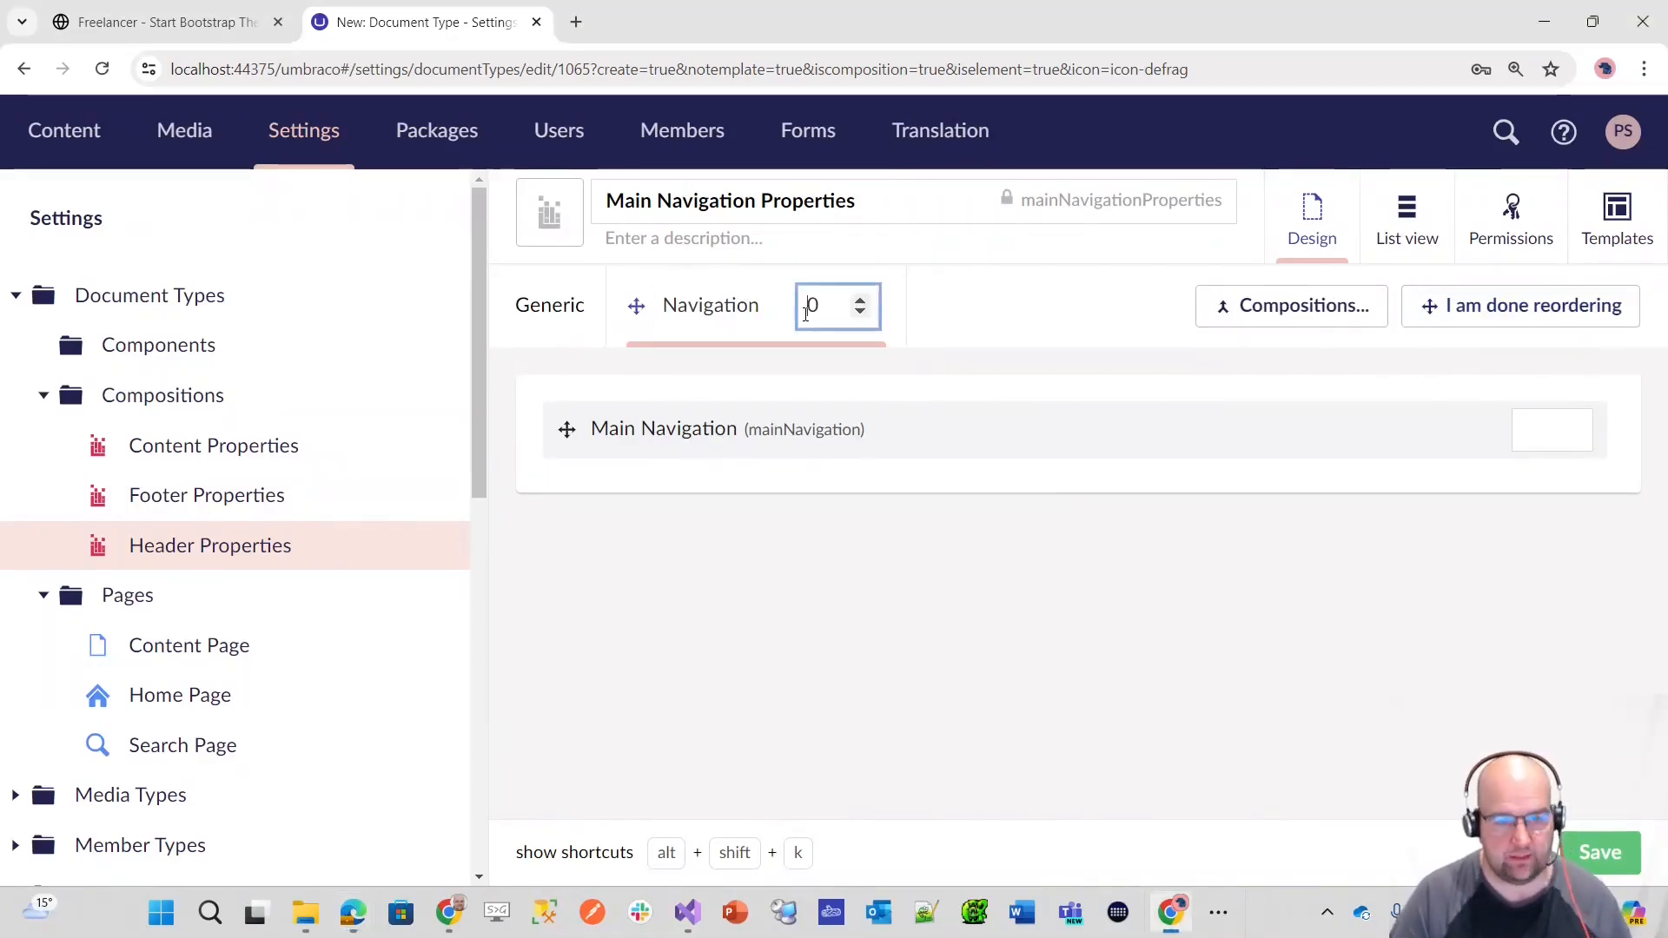
type("3")
left_click(1538, 429)
type("5")
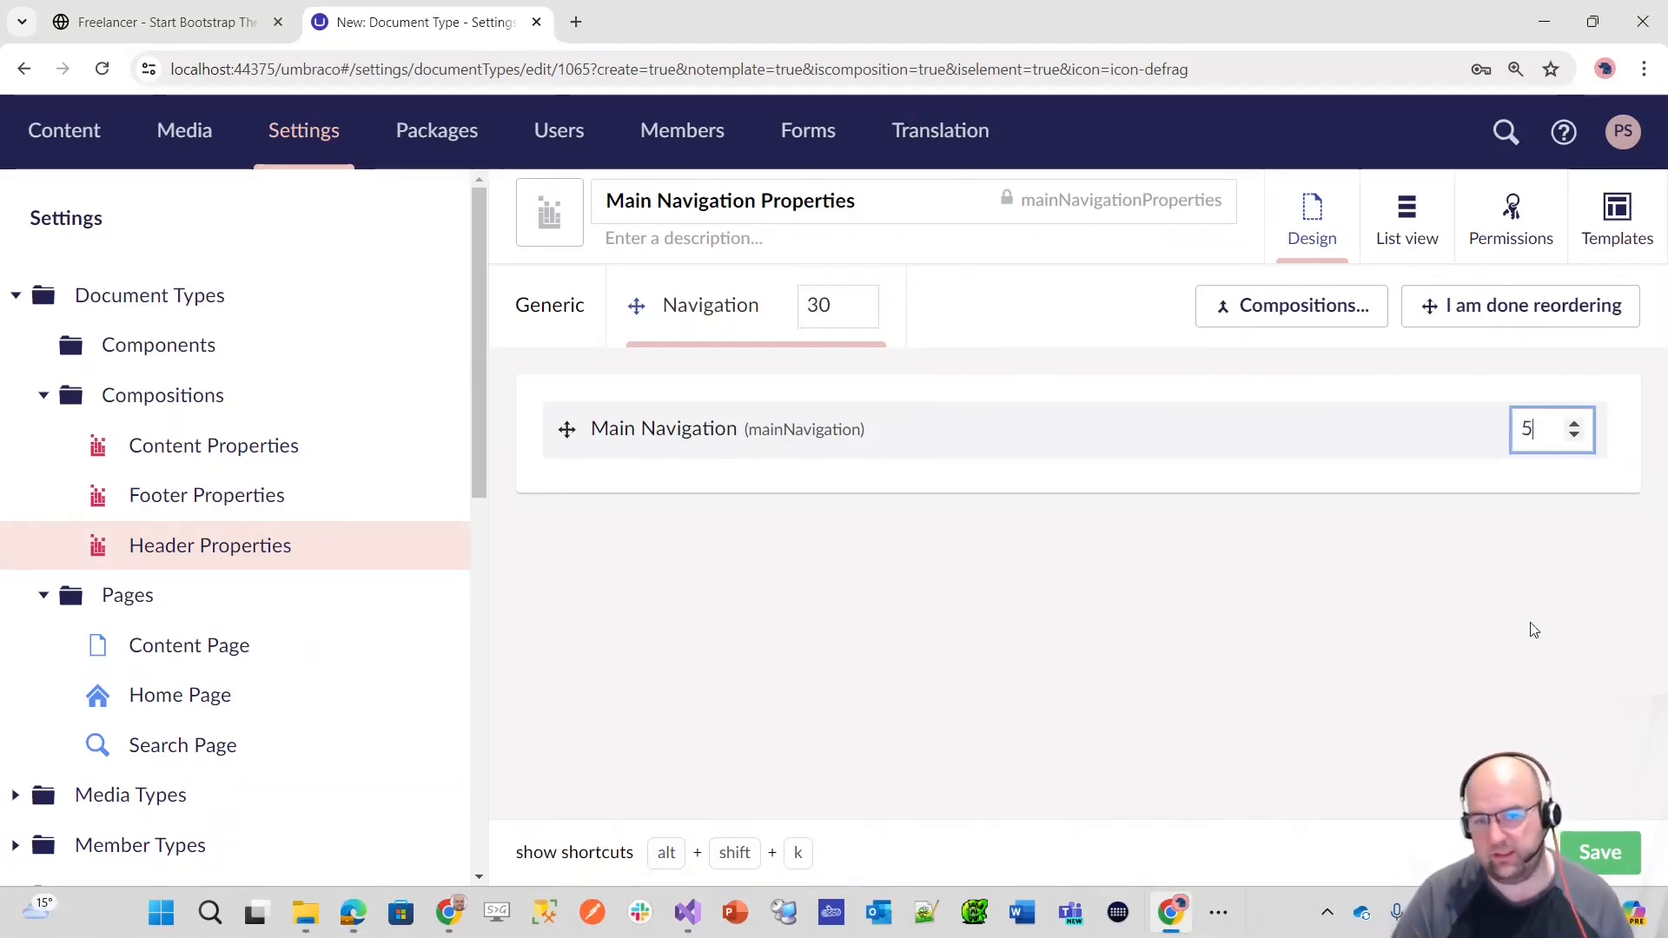
left_click(1590, 853)
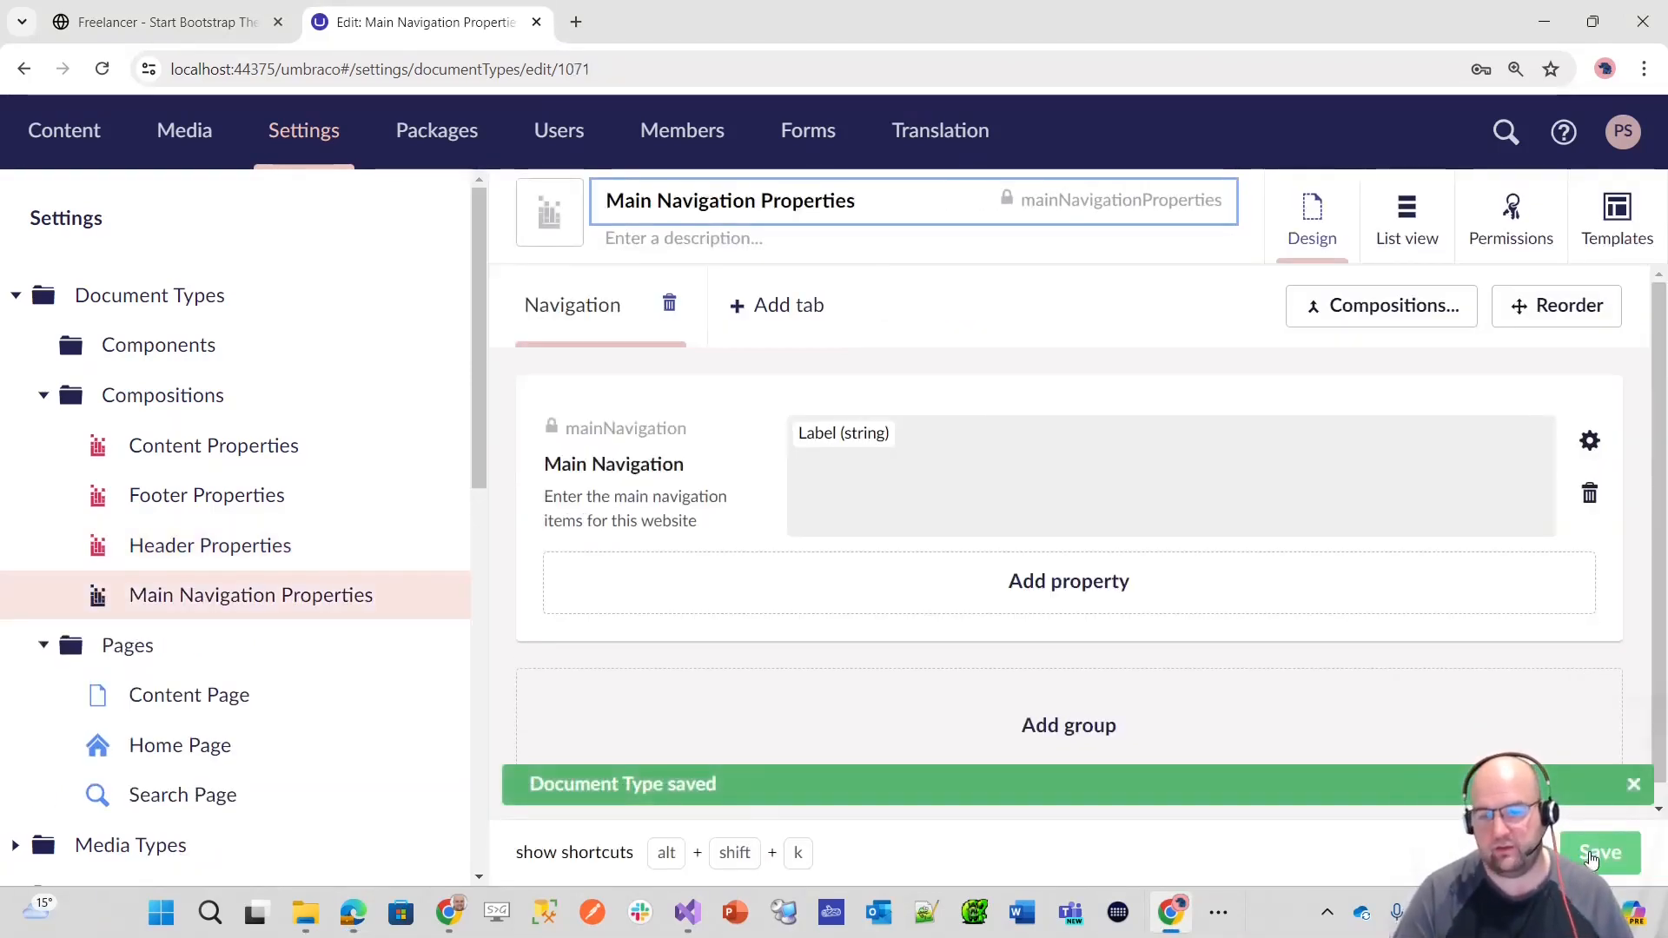
left_click(1590, 855)
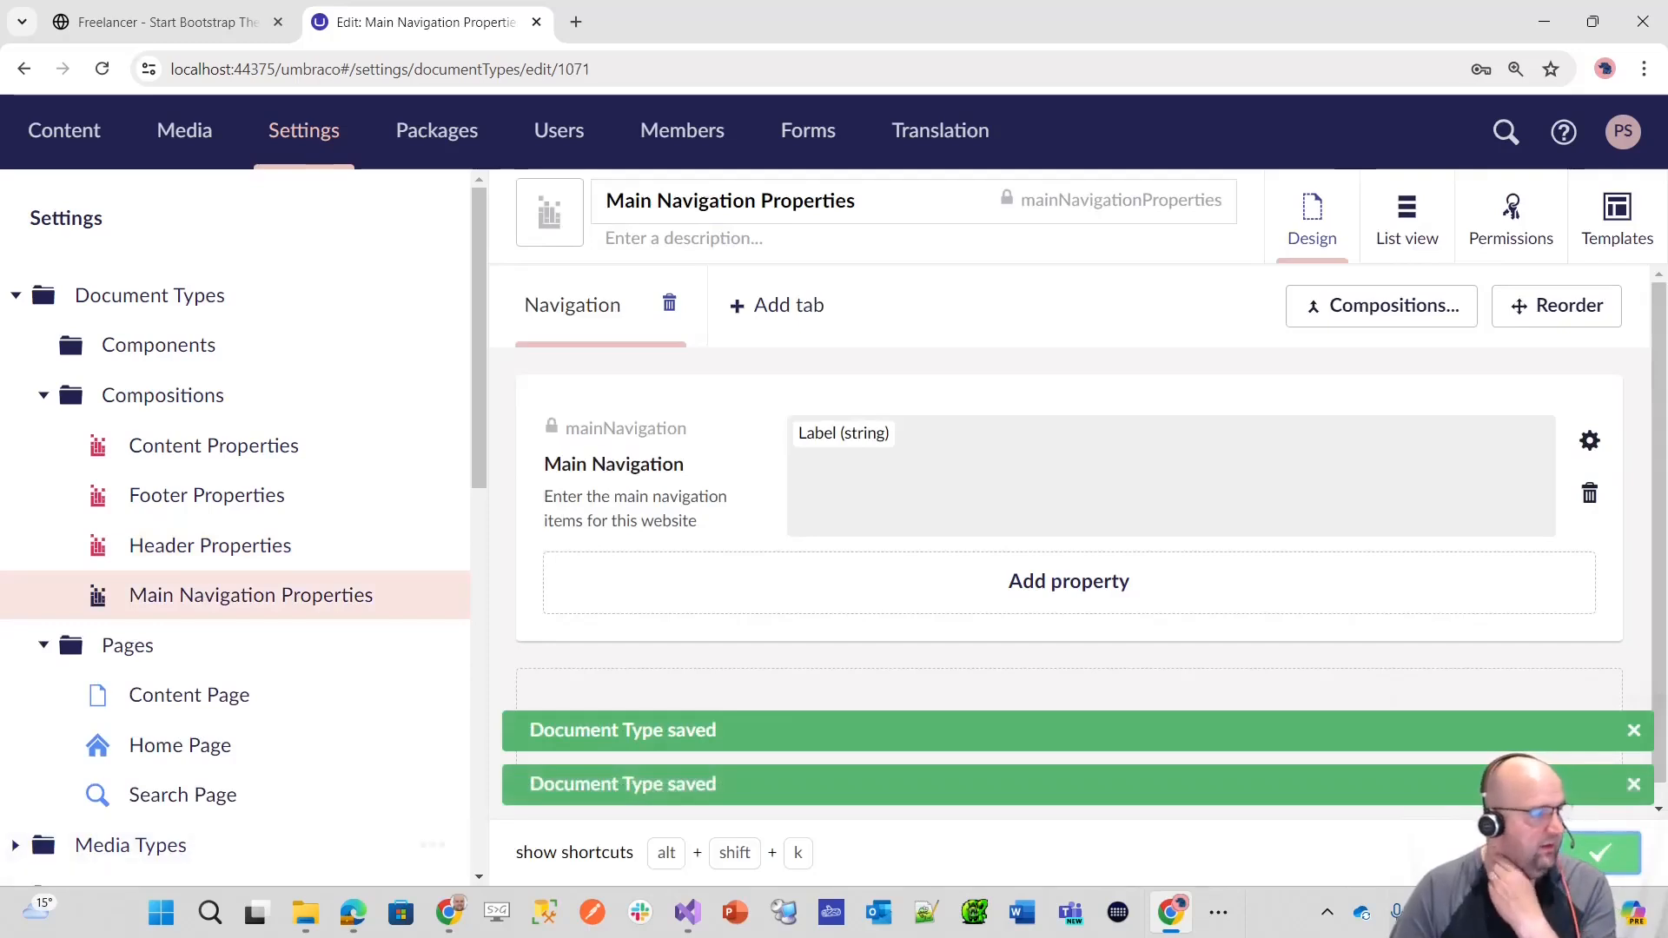
Step: Colour the Main Navigation Properties icon pinkish red to match the other compositions and save the composition
key("alt+Tab")
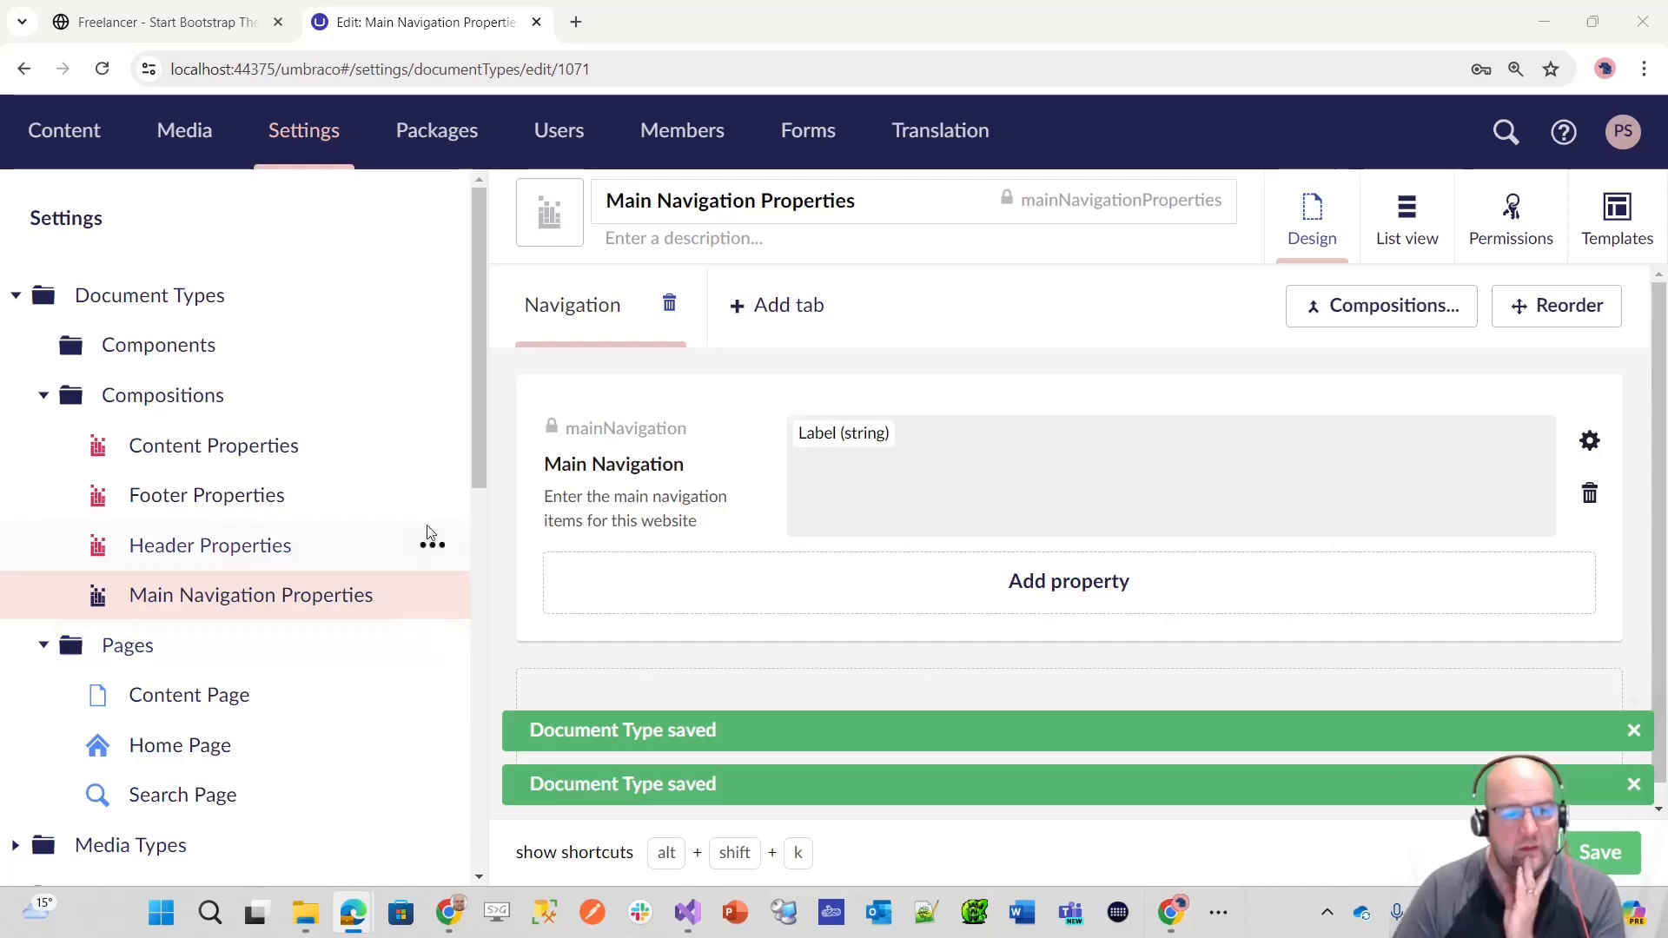
left_click(552, 224)
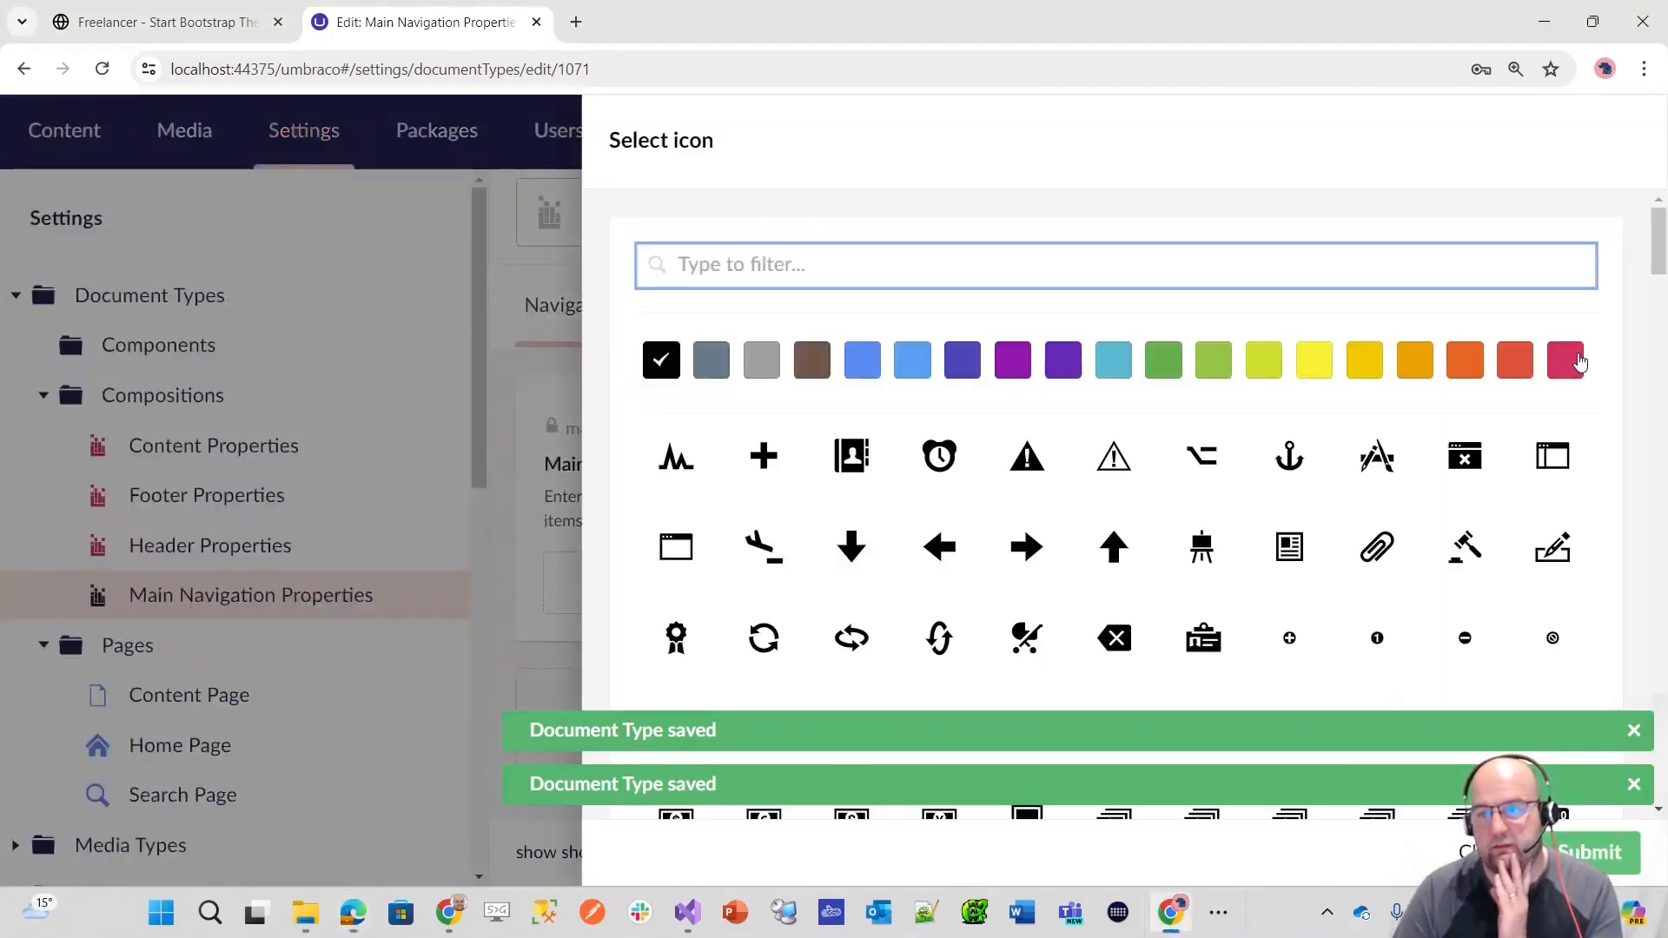
left_click(1566, 360)
left_click(1592, 852)
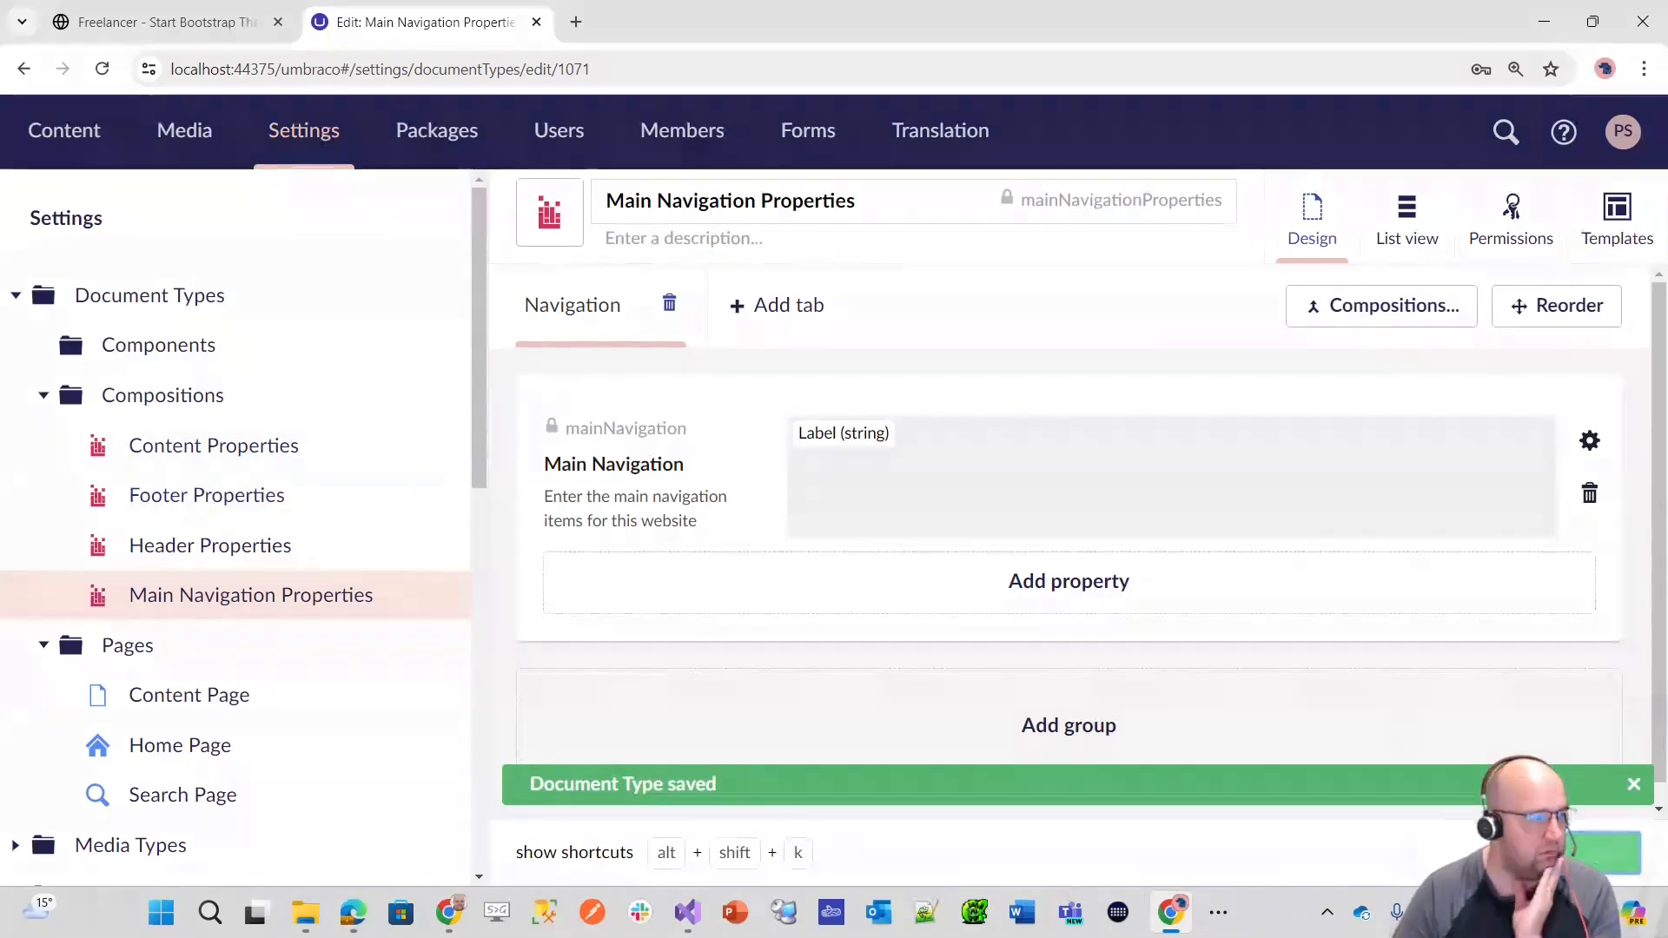
Step: Create a composition named SEO Properties in the Compositions folder and add a tab named SEO to it
left_click(433, 397)
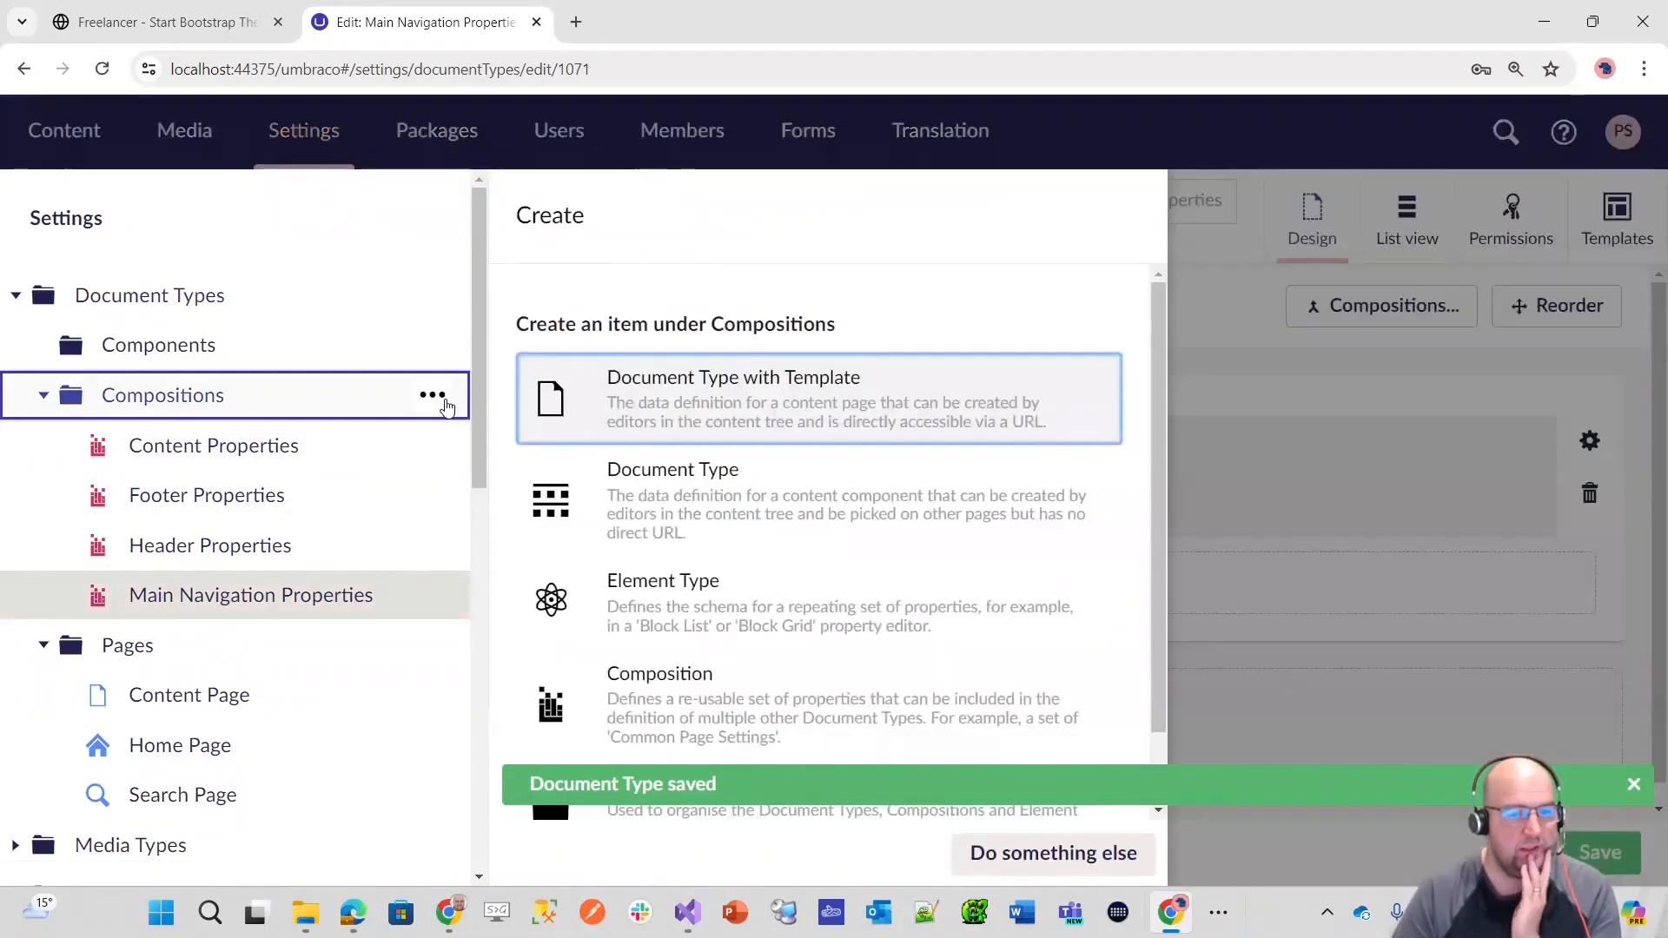
left_click(765, 695)
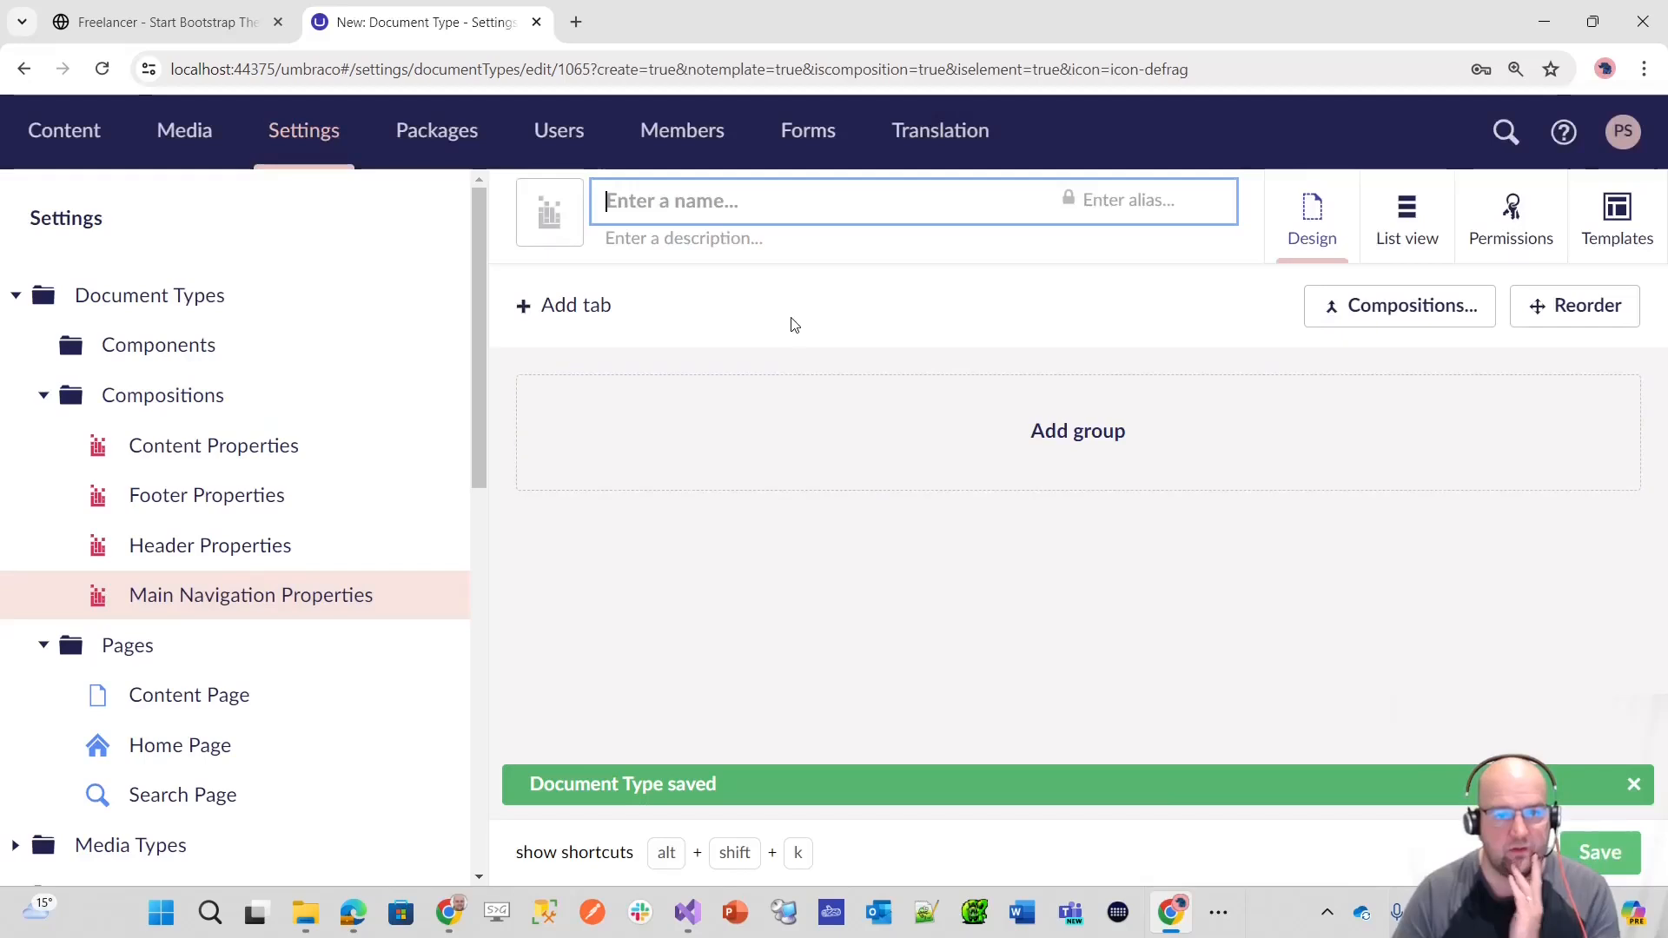
type("SEO P")
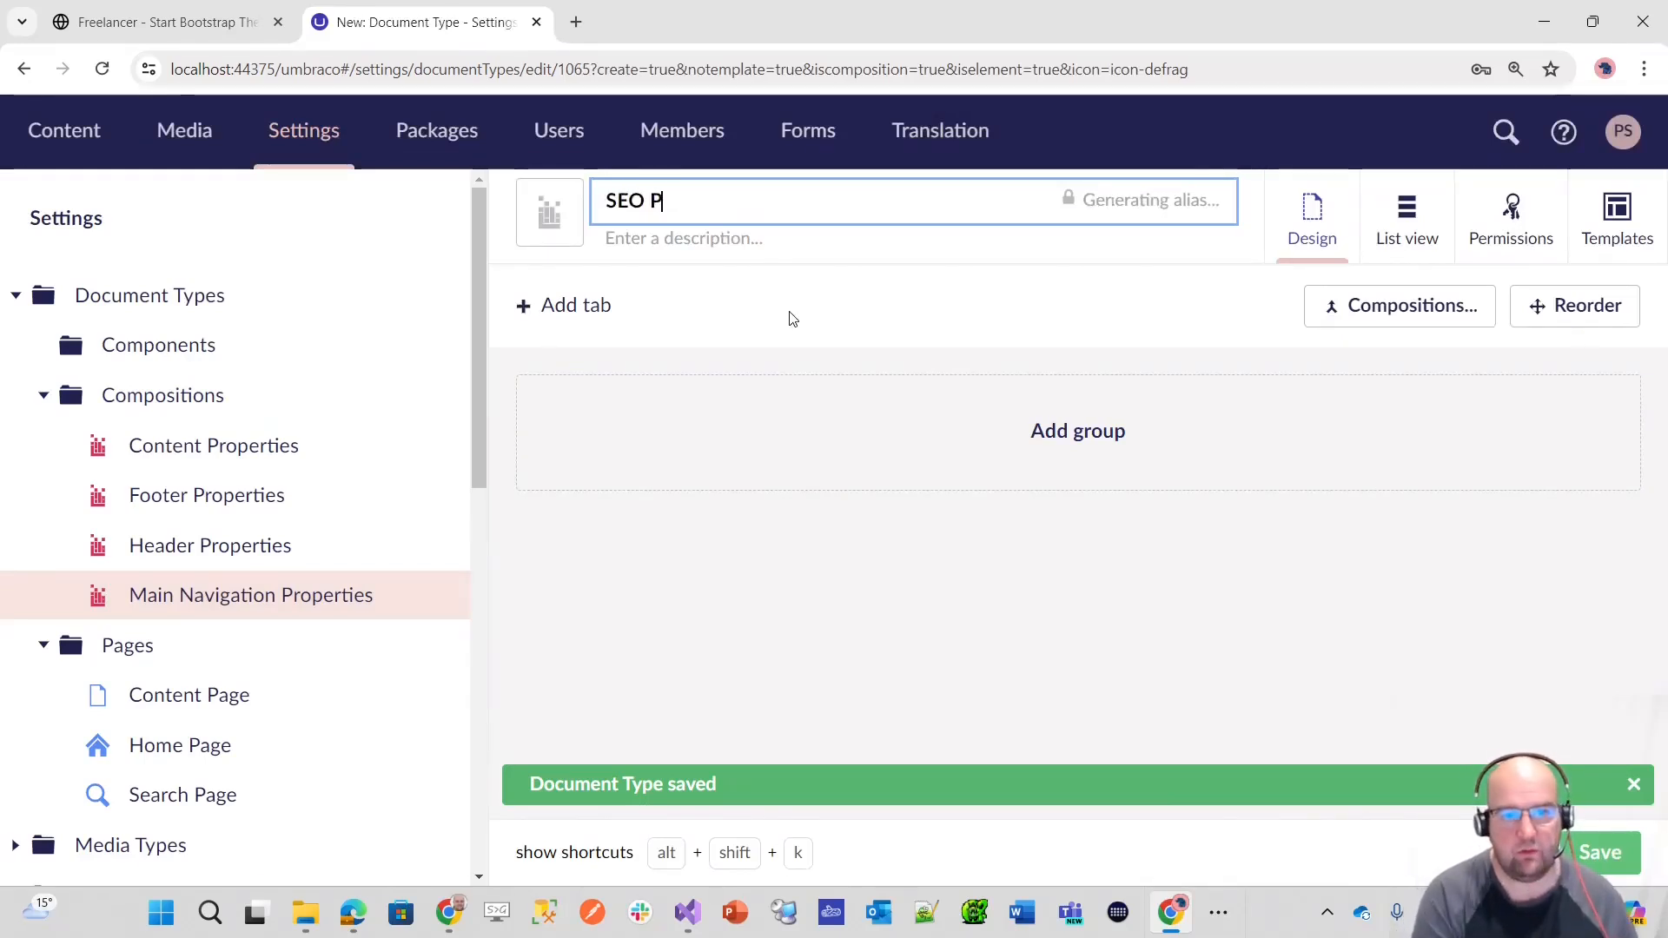
type("roperties")
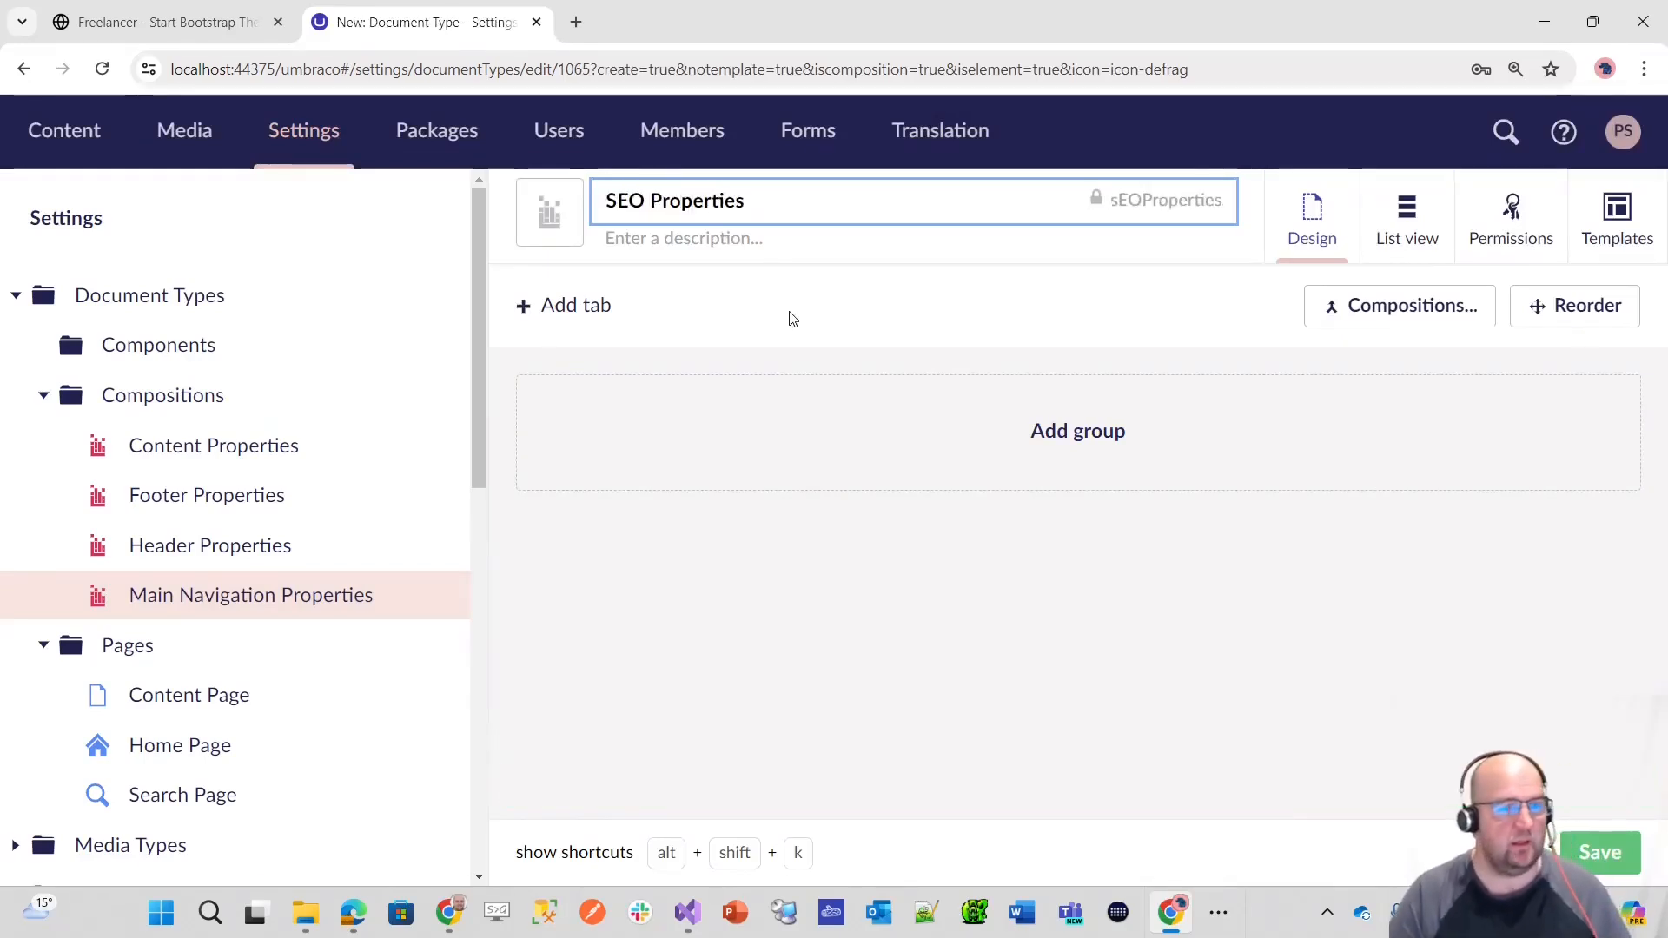
left_click(592, 318)
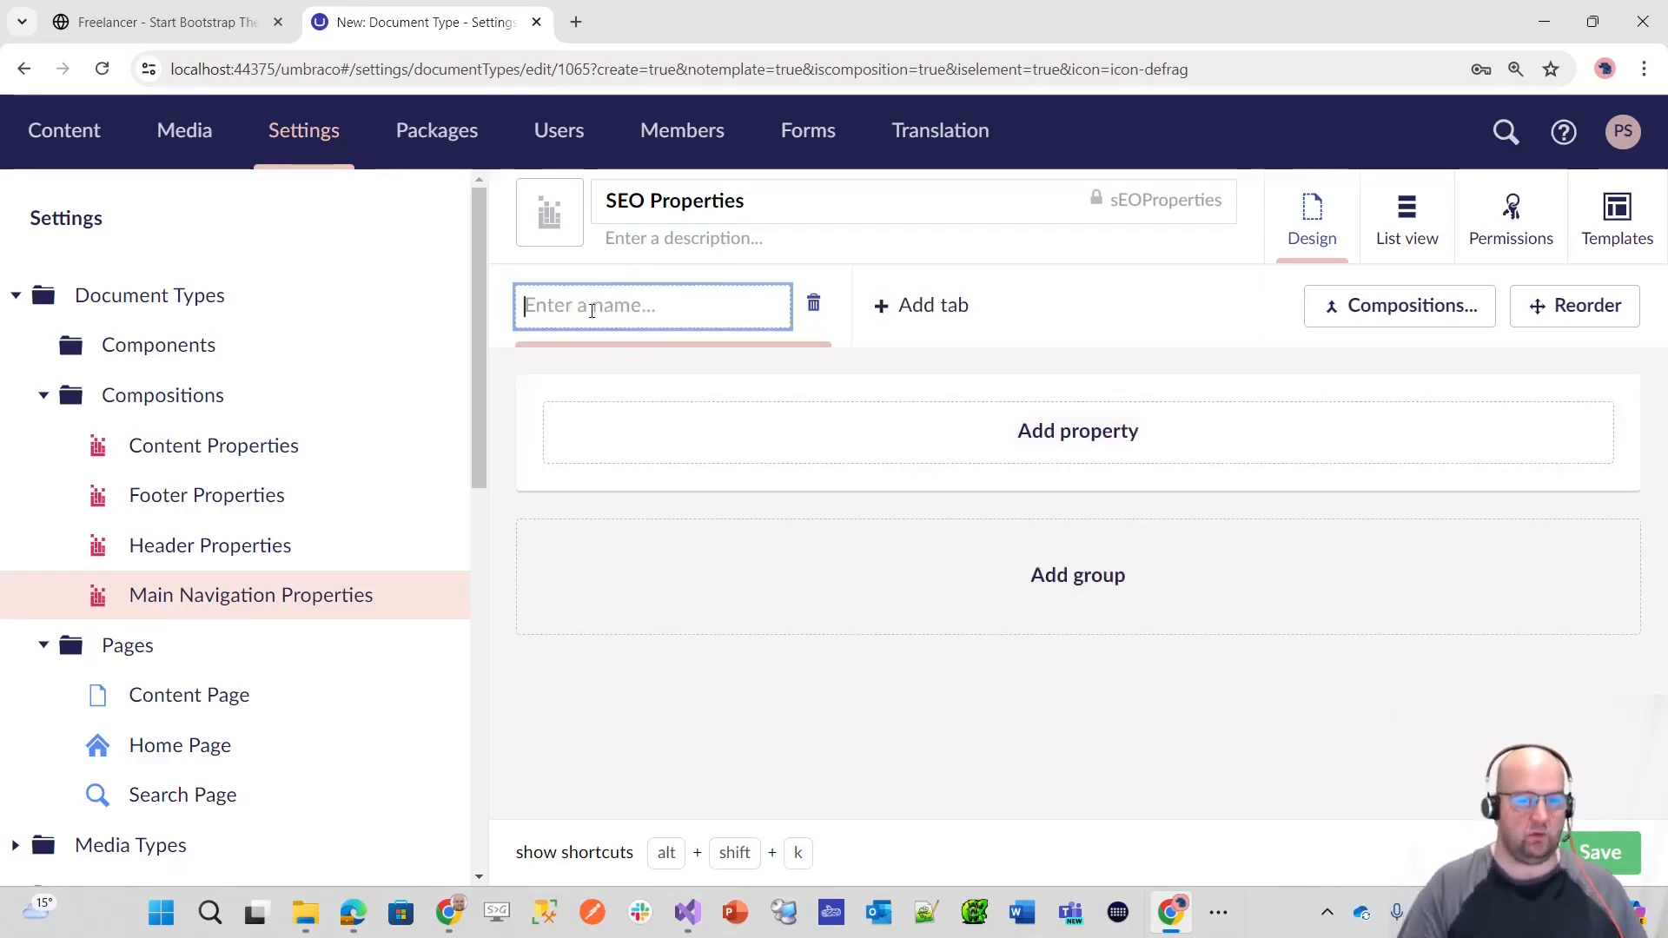
type("SEO")
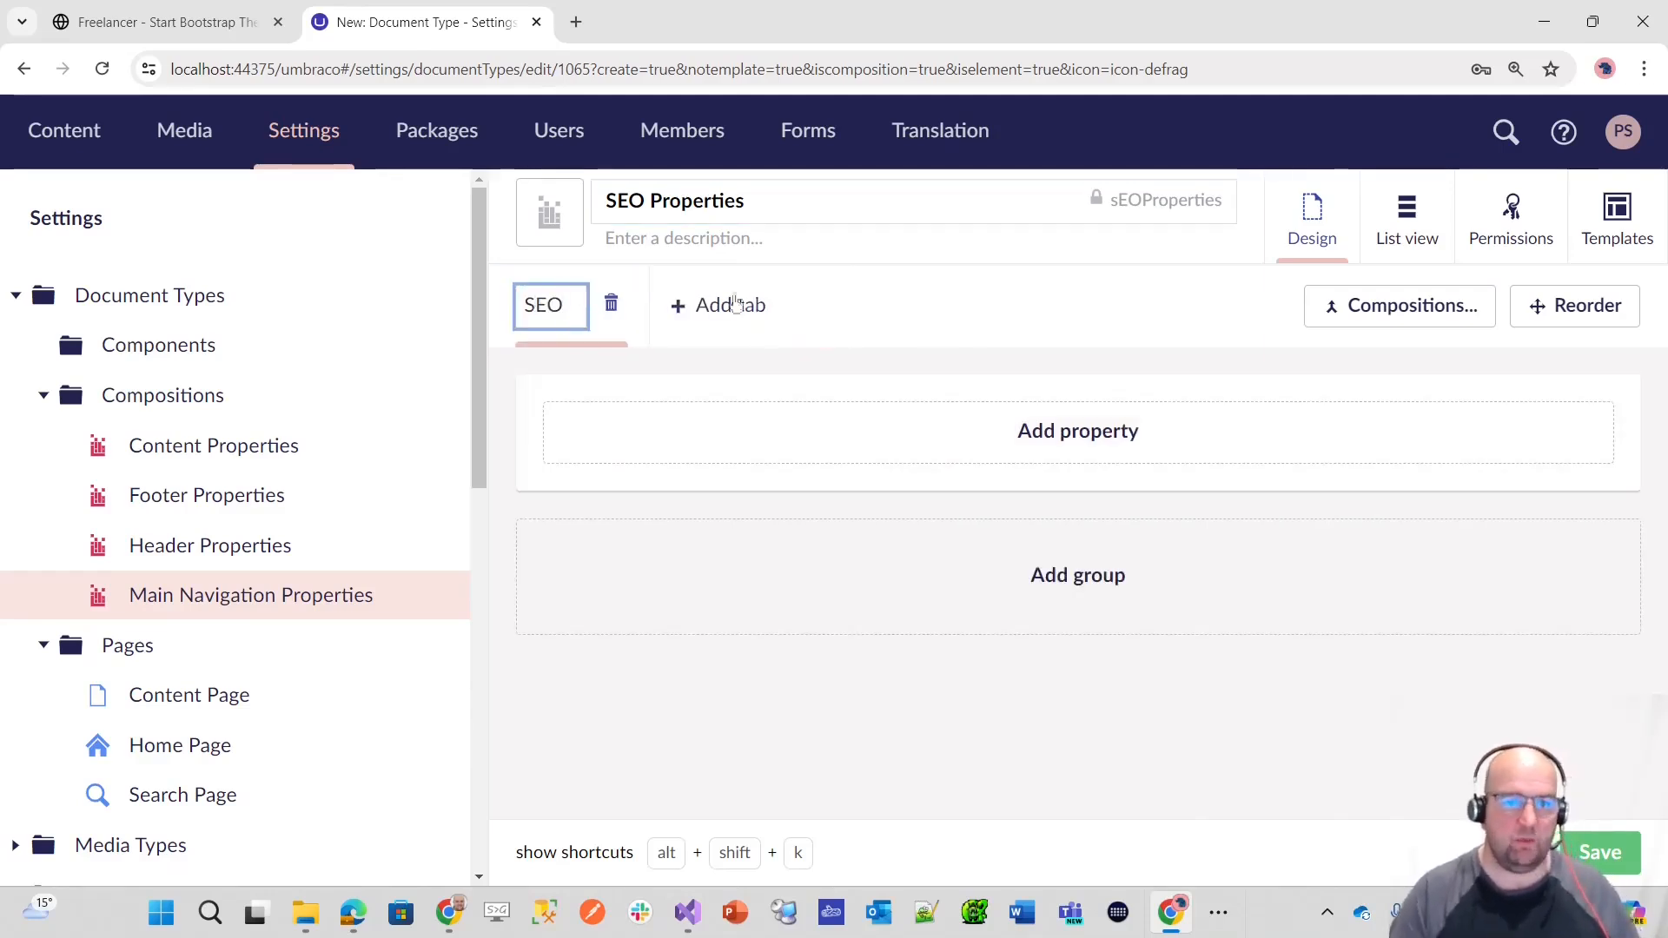
Step: Colour the SEO Properties icon pinkish red and add a property named Meta Title to the SEO tab
left_click(549, 213)
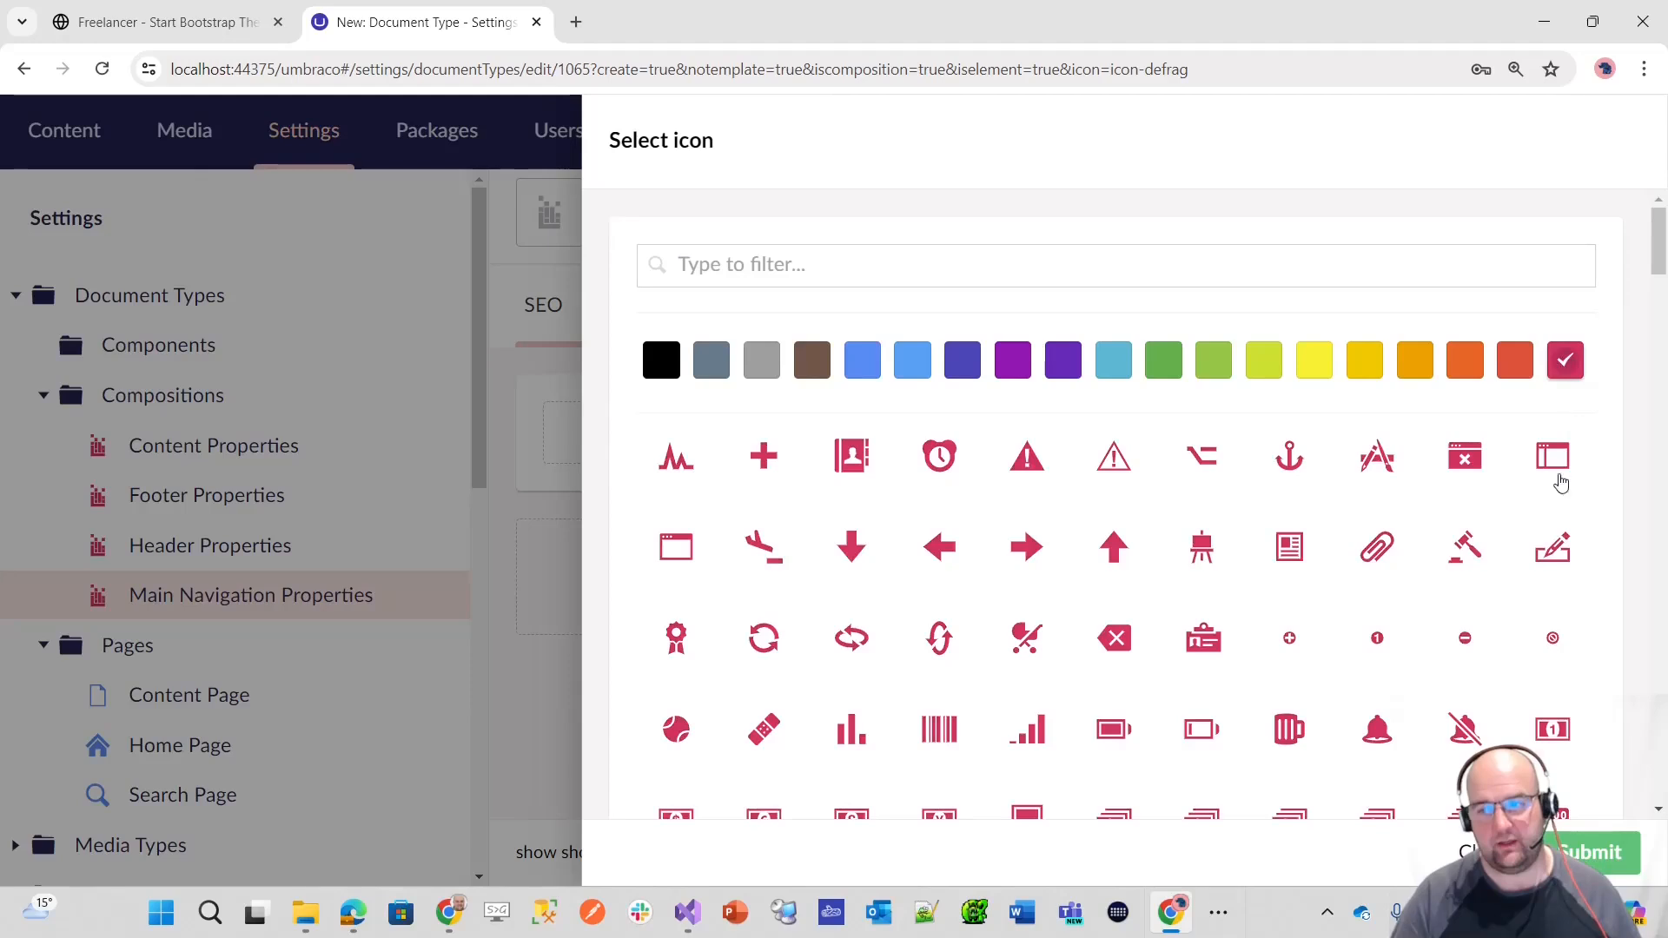
left_click(1628, 870)
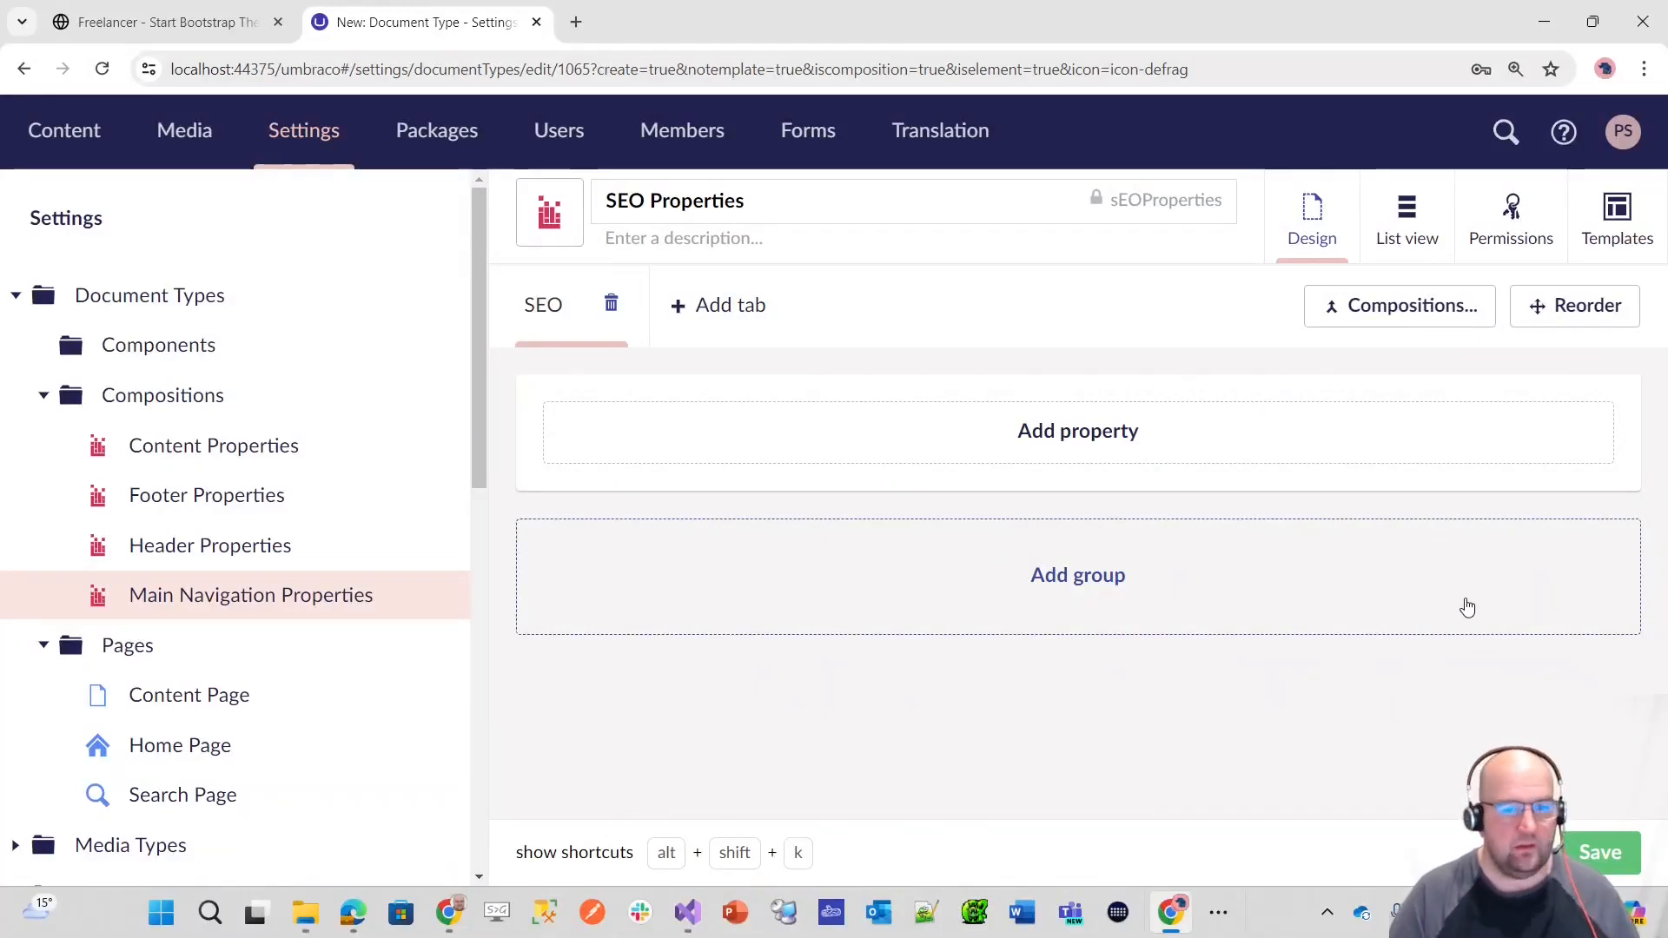
left_click(1109, 445)
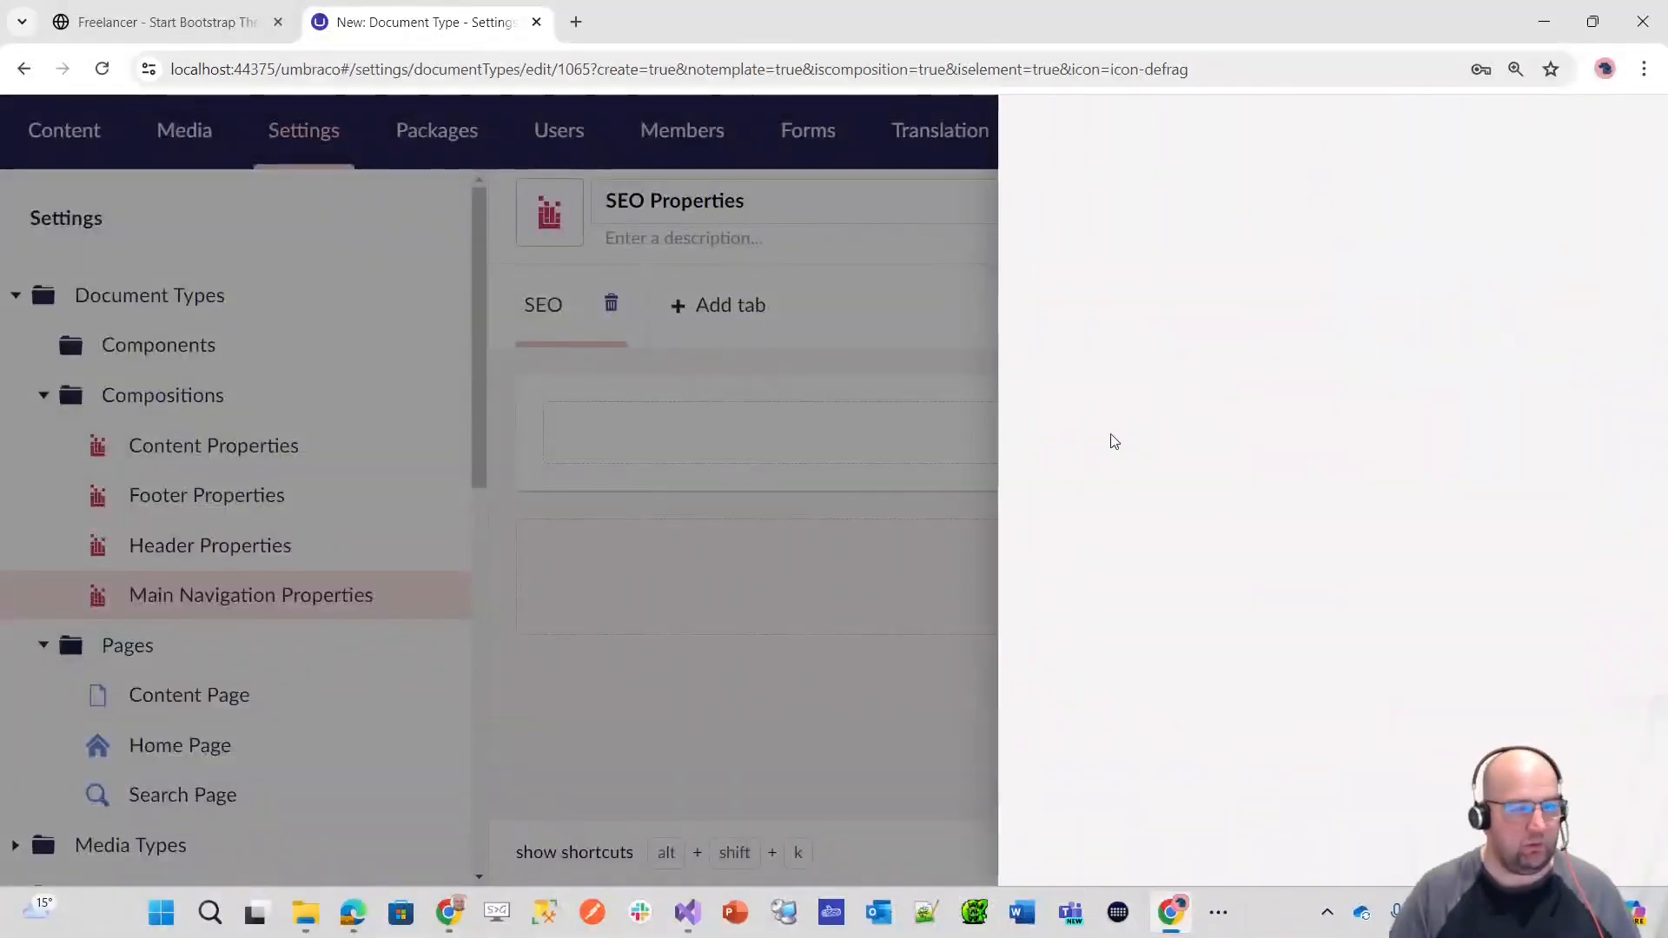
type("Meta Title")
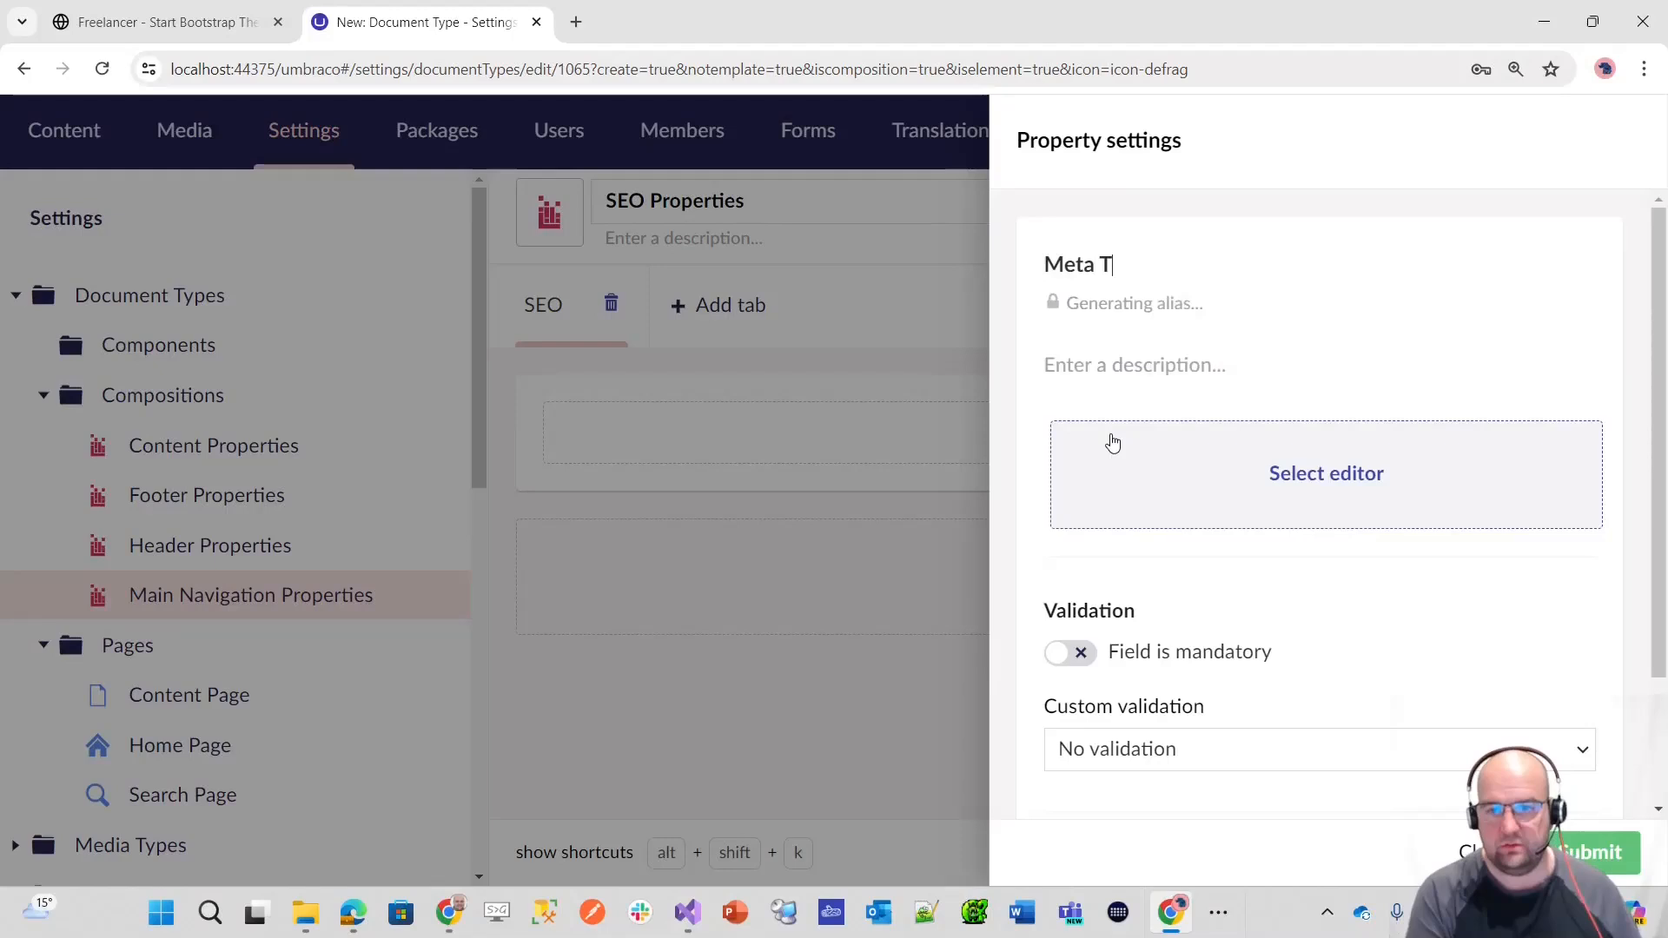
Step: Describe the Meta Title property as "Enter the meta title for this page. If this is blank, the name will be used."
key("Tab")
key("Tab")
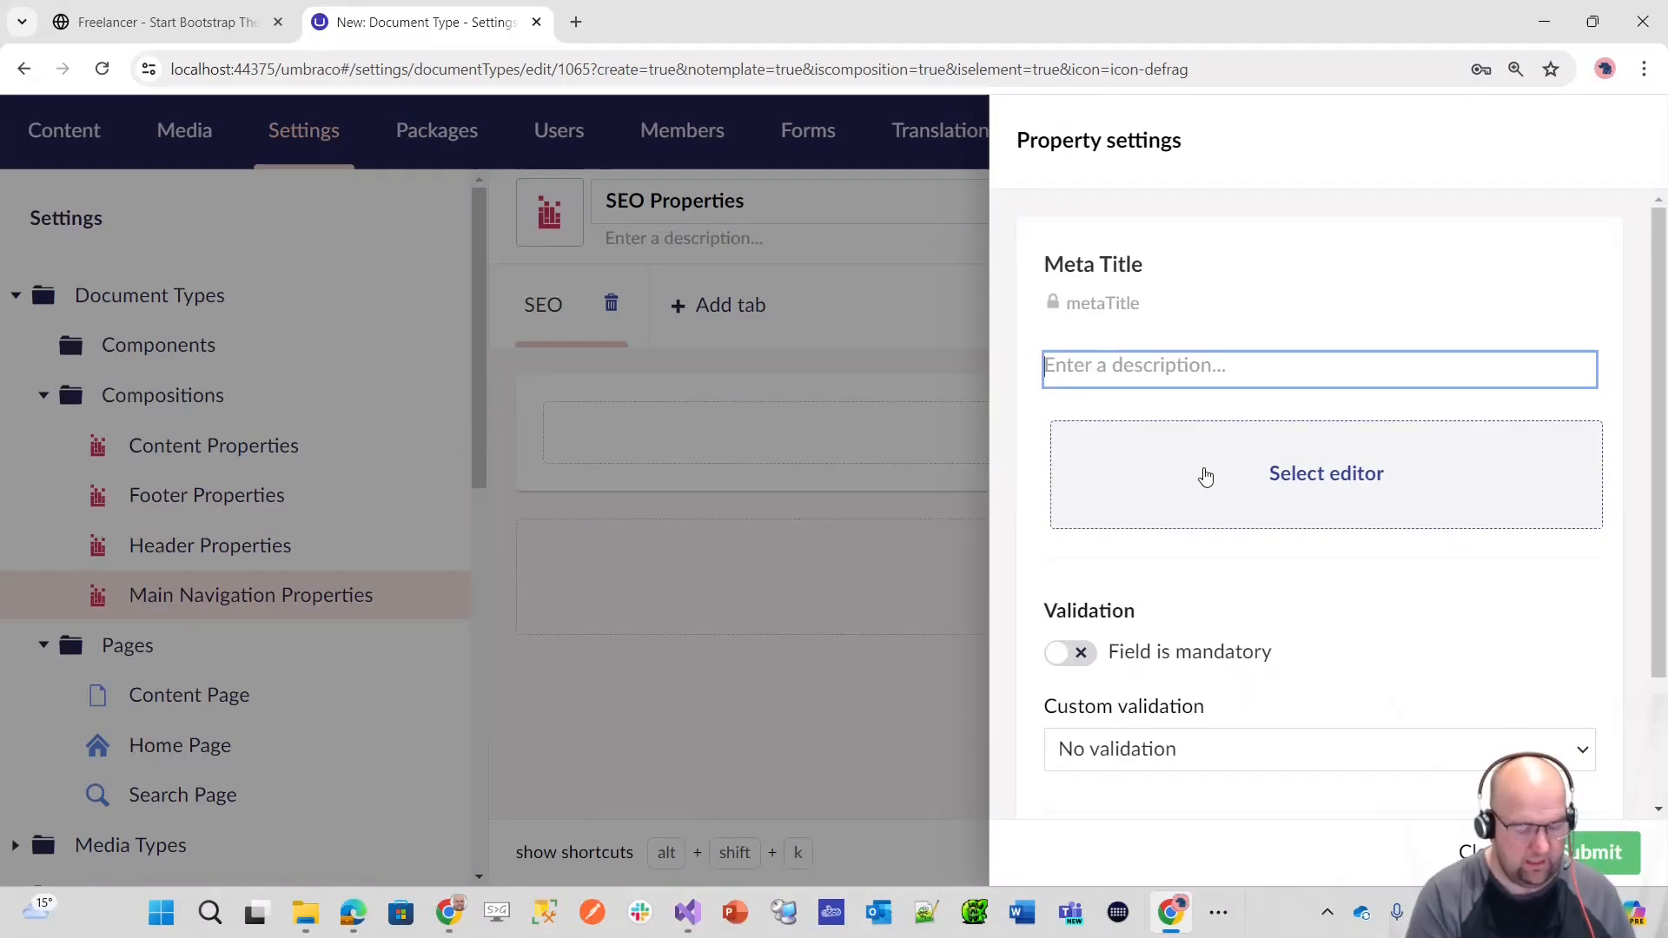
type("Enter the na")
key("BackSpace")
key("BackSpace")
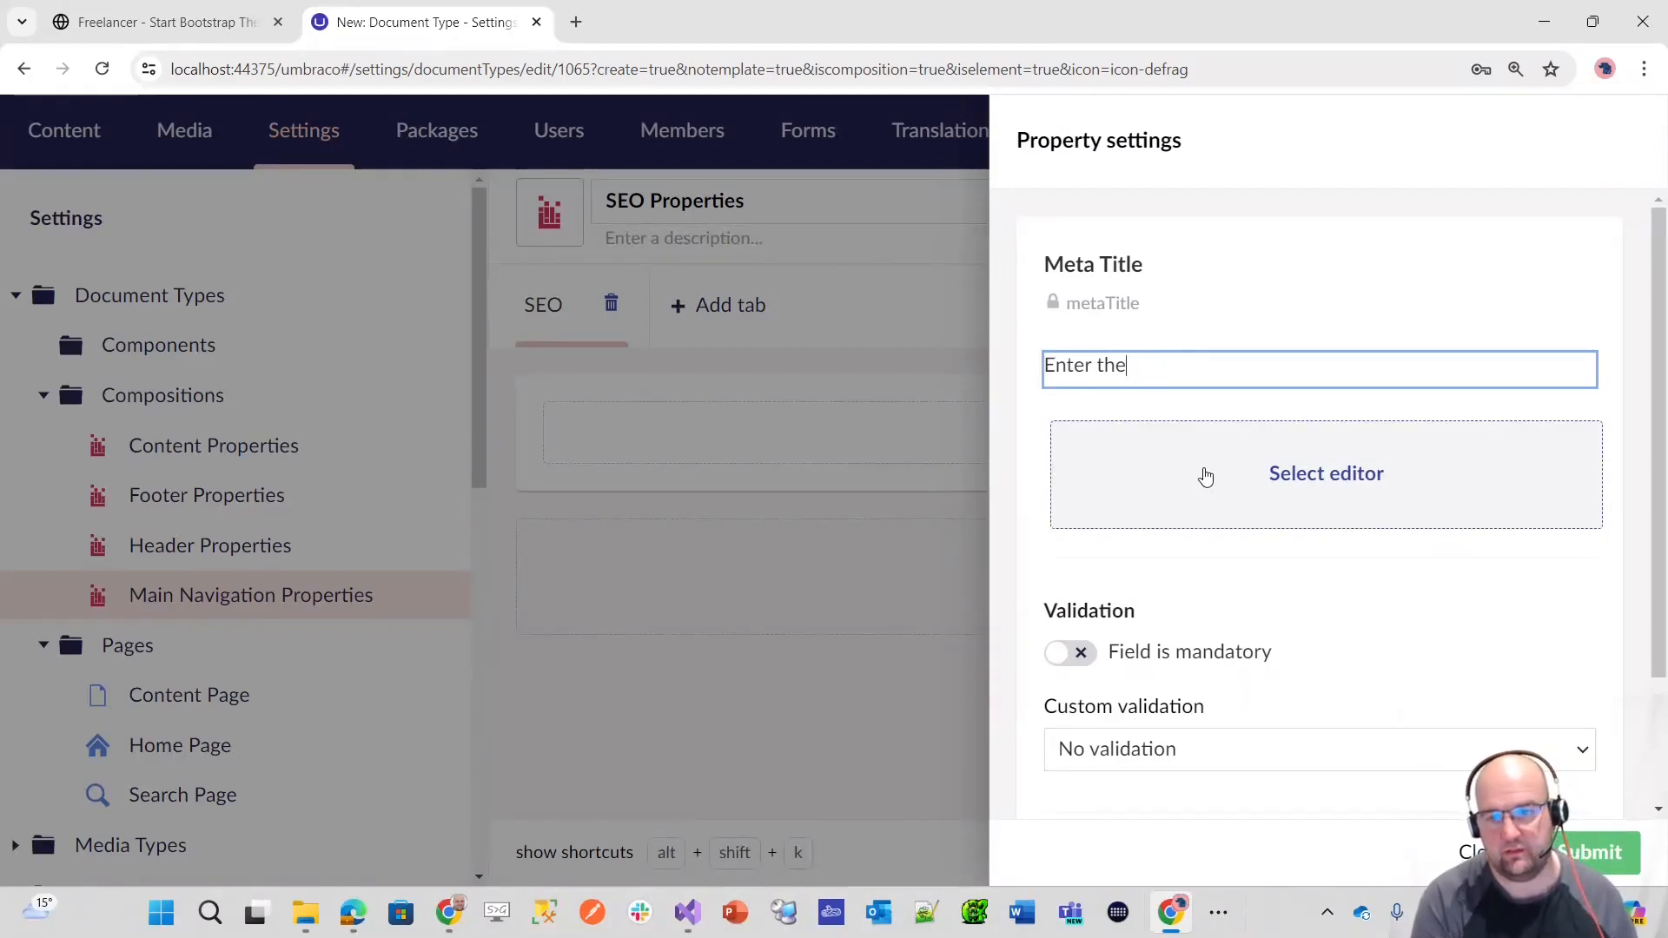
type("meta title for this pag")
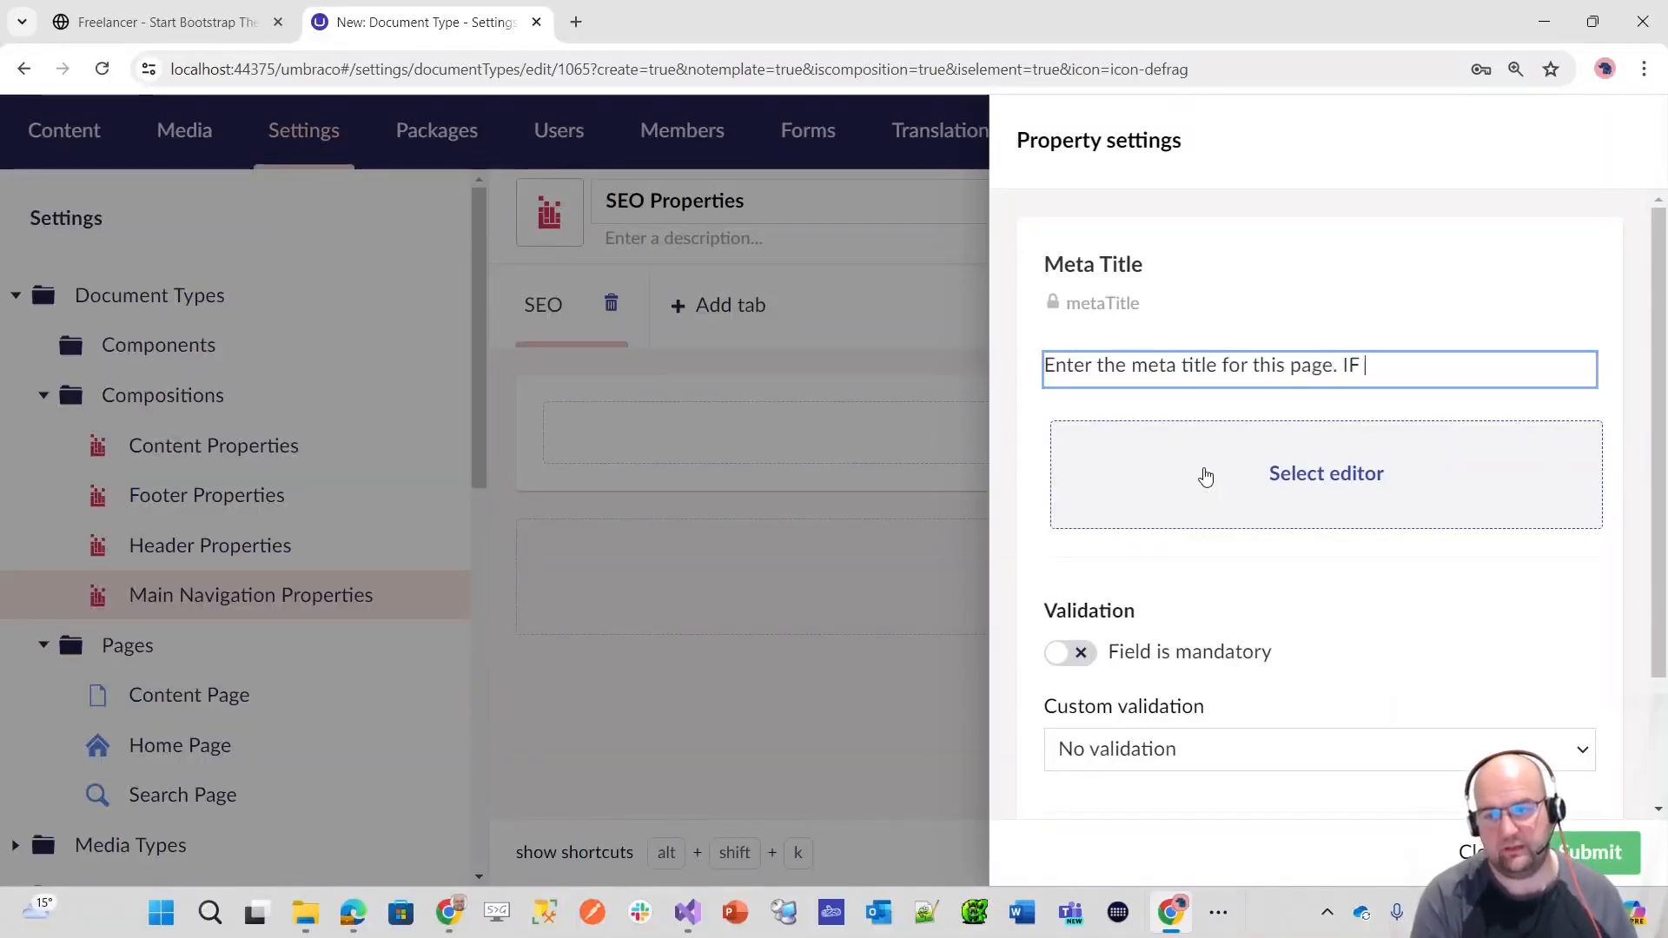
type("e. IF")
key("BackSpace")
type("f this")
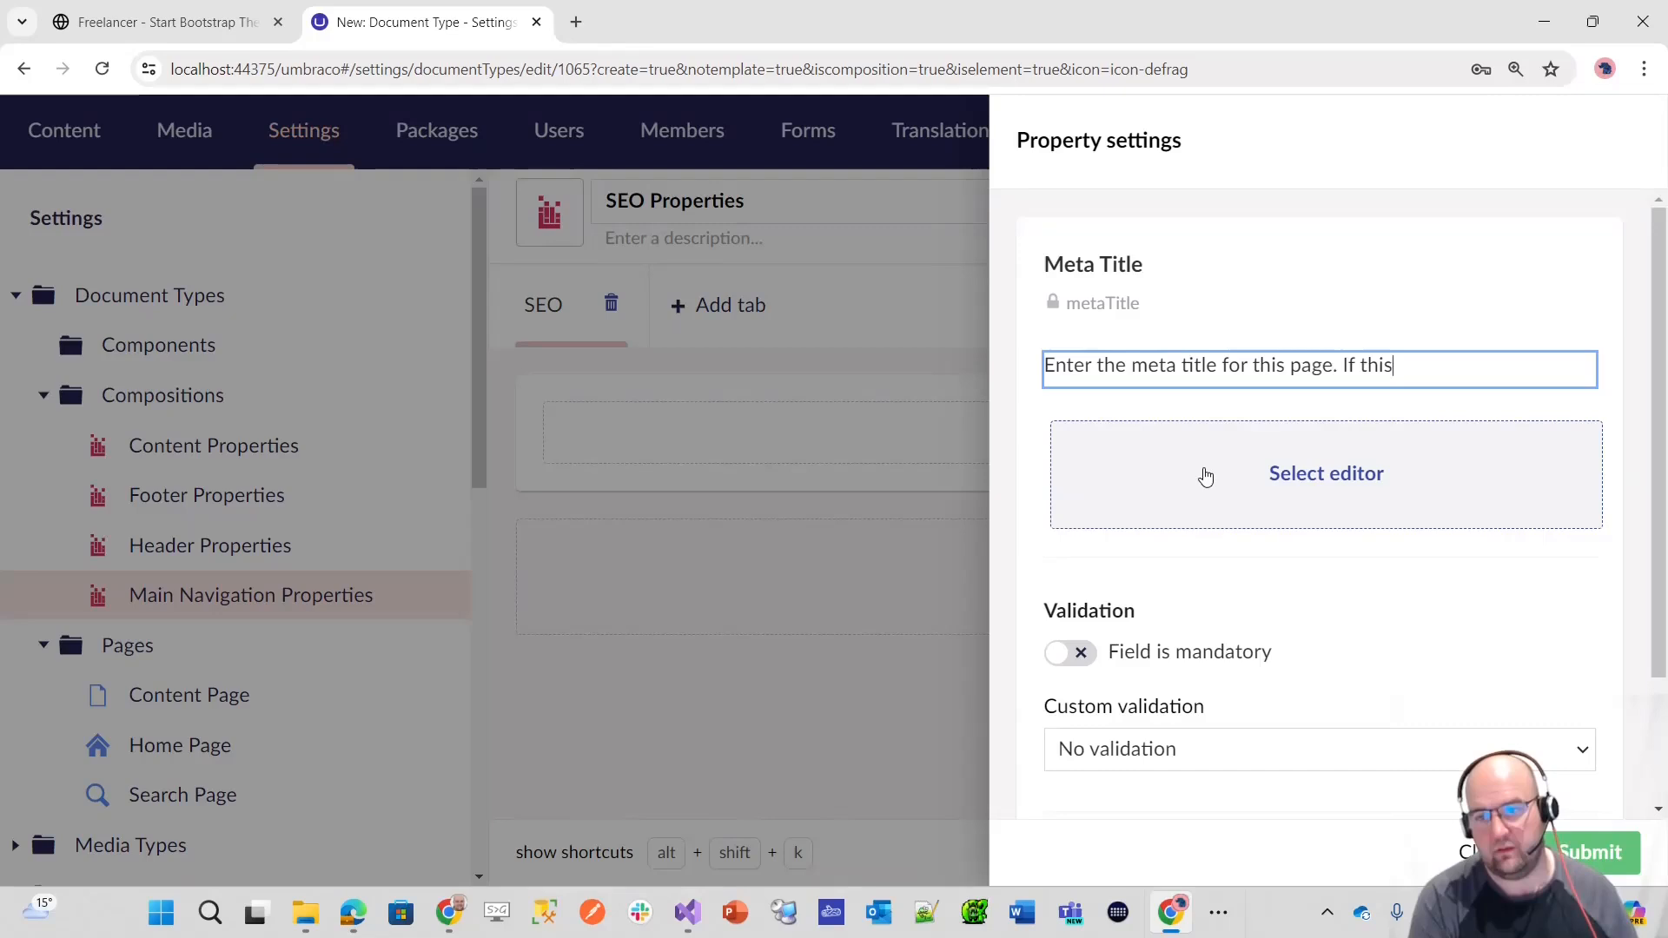
type(" is blank")
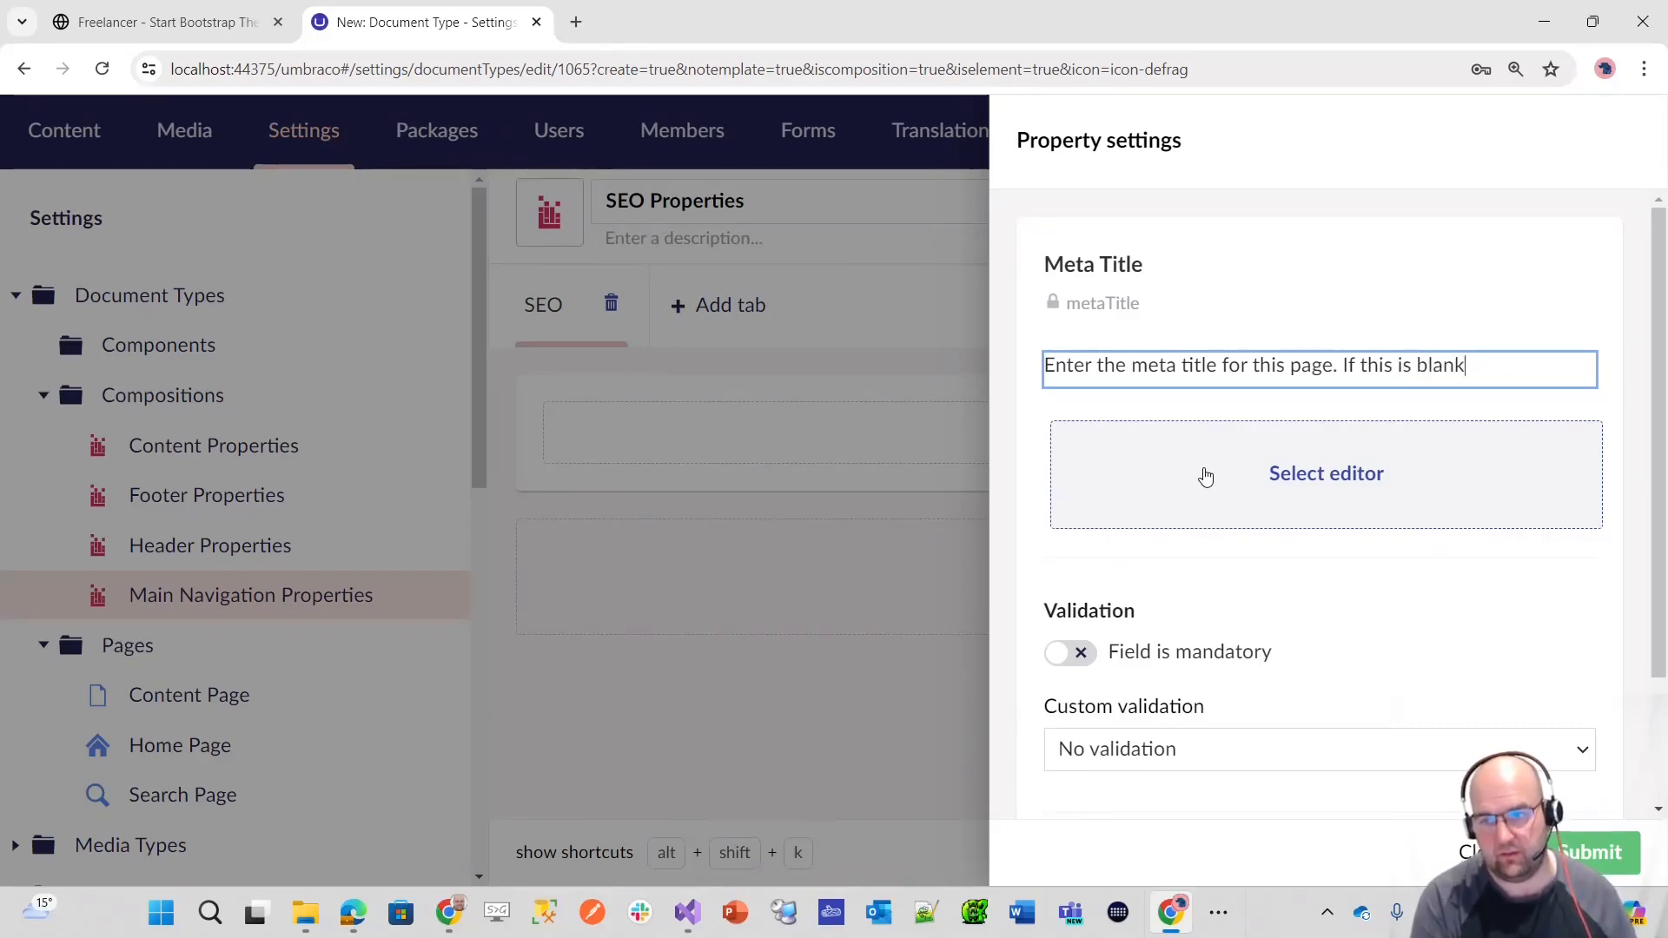
key("BackSpace")
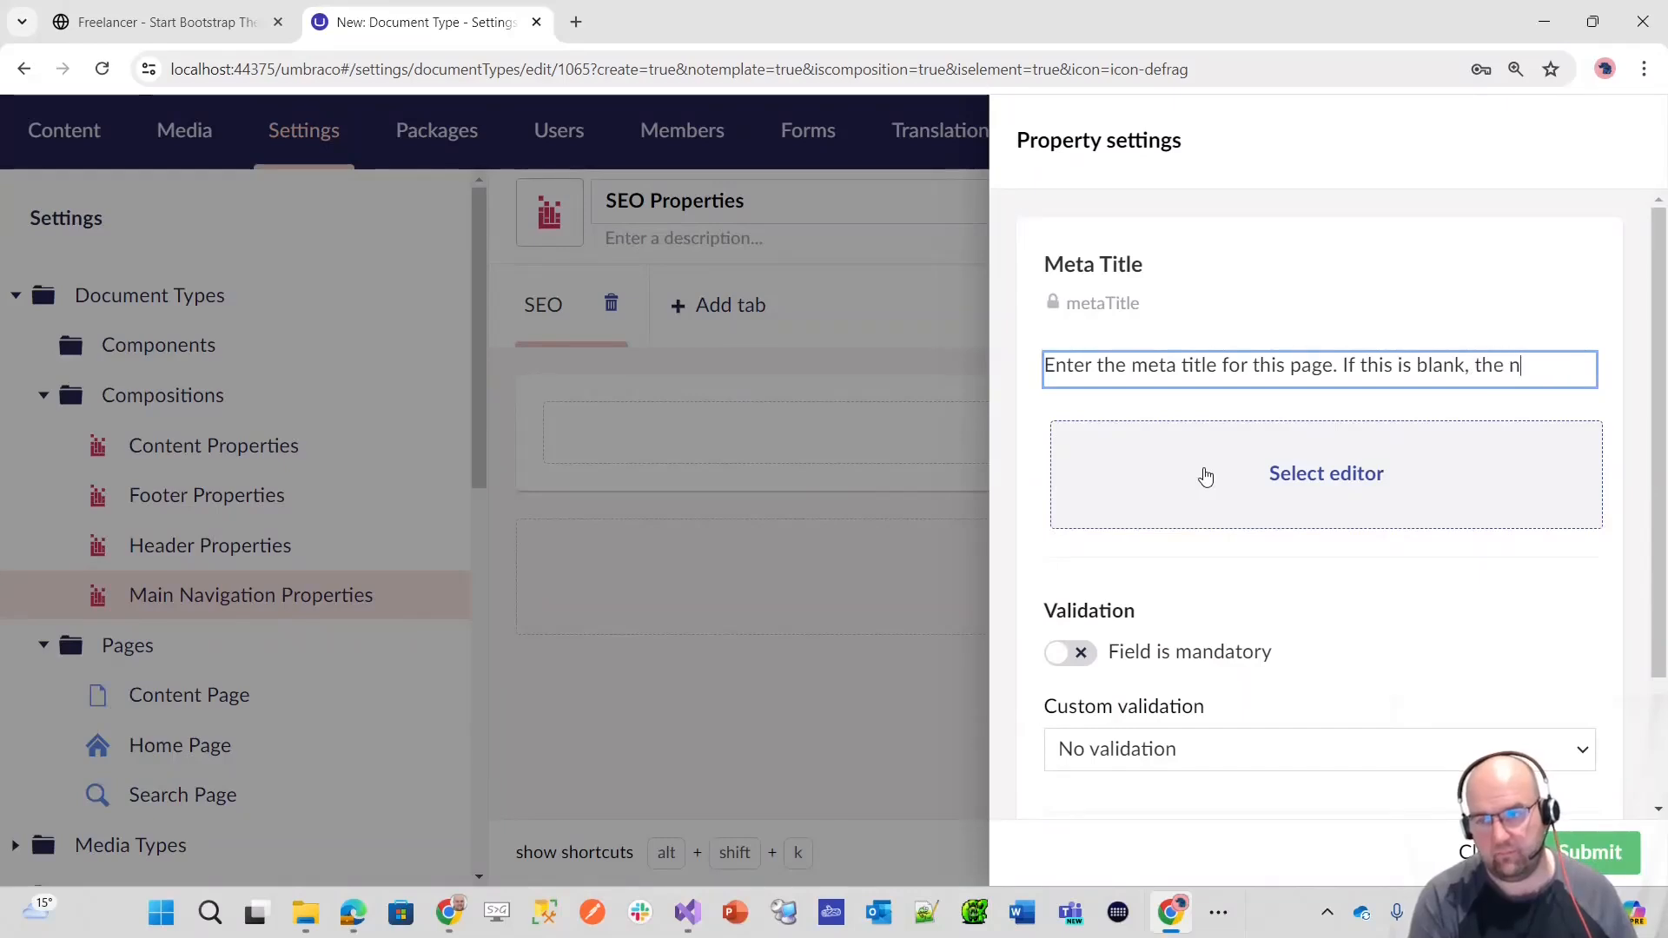
type("l be used.")
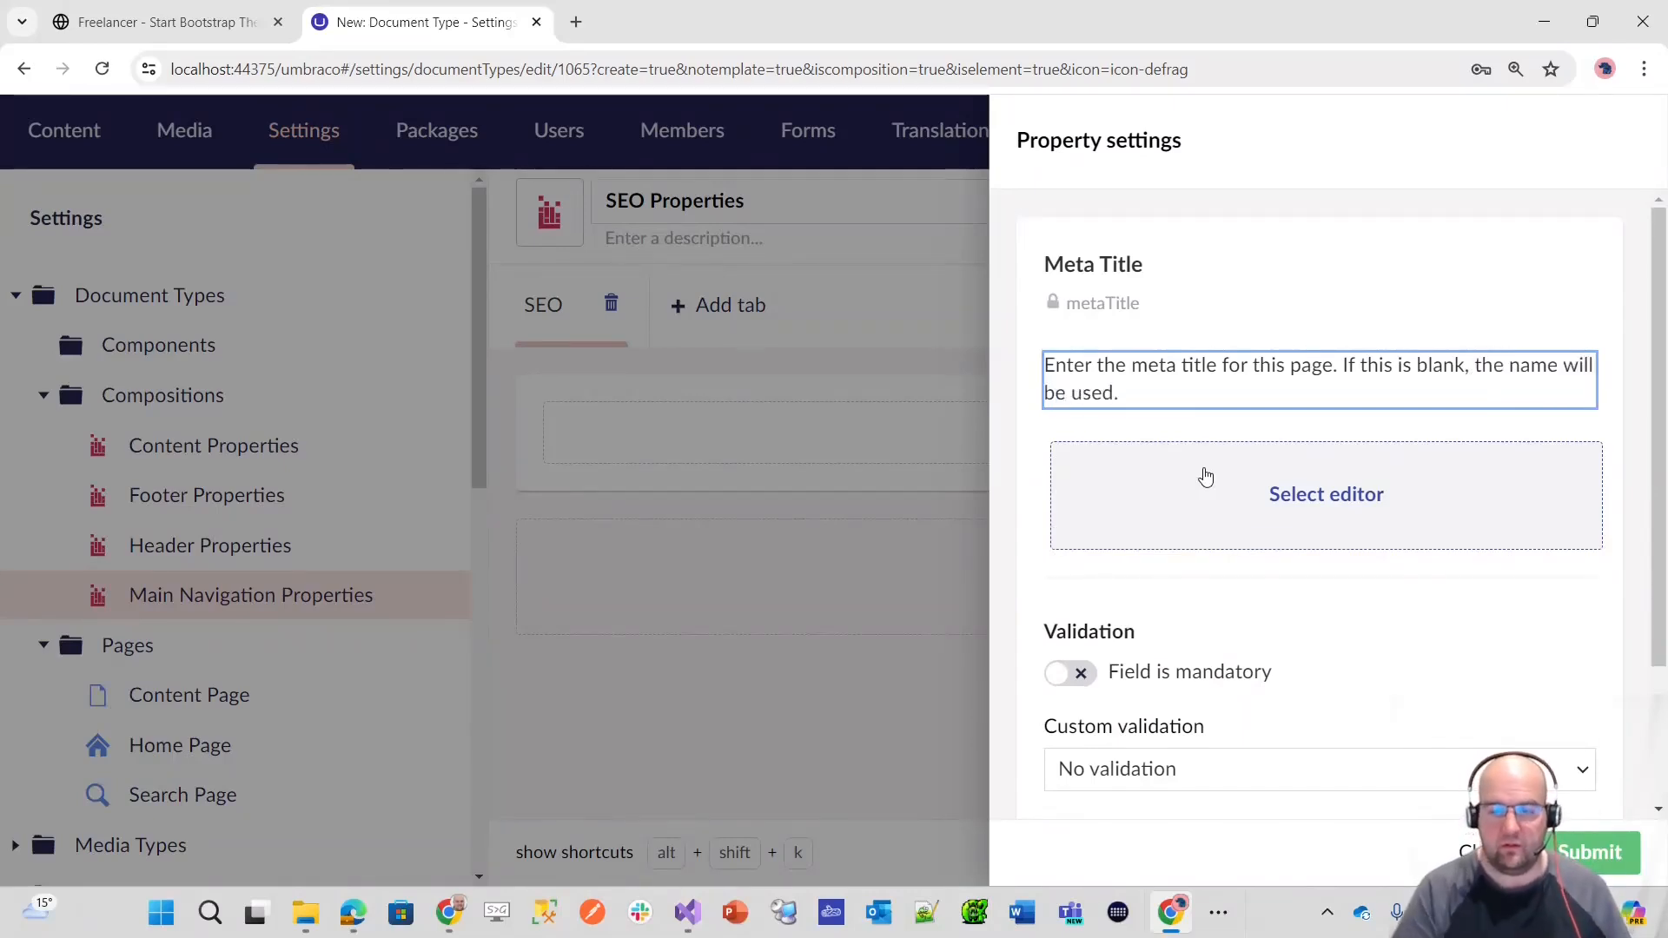
Step: Assign the Textstring editor to the Meta Title property and confirm its settings
left_click(1206, 477)
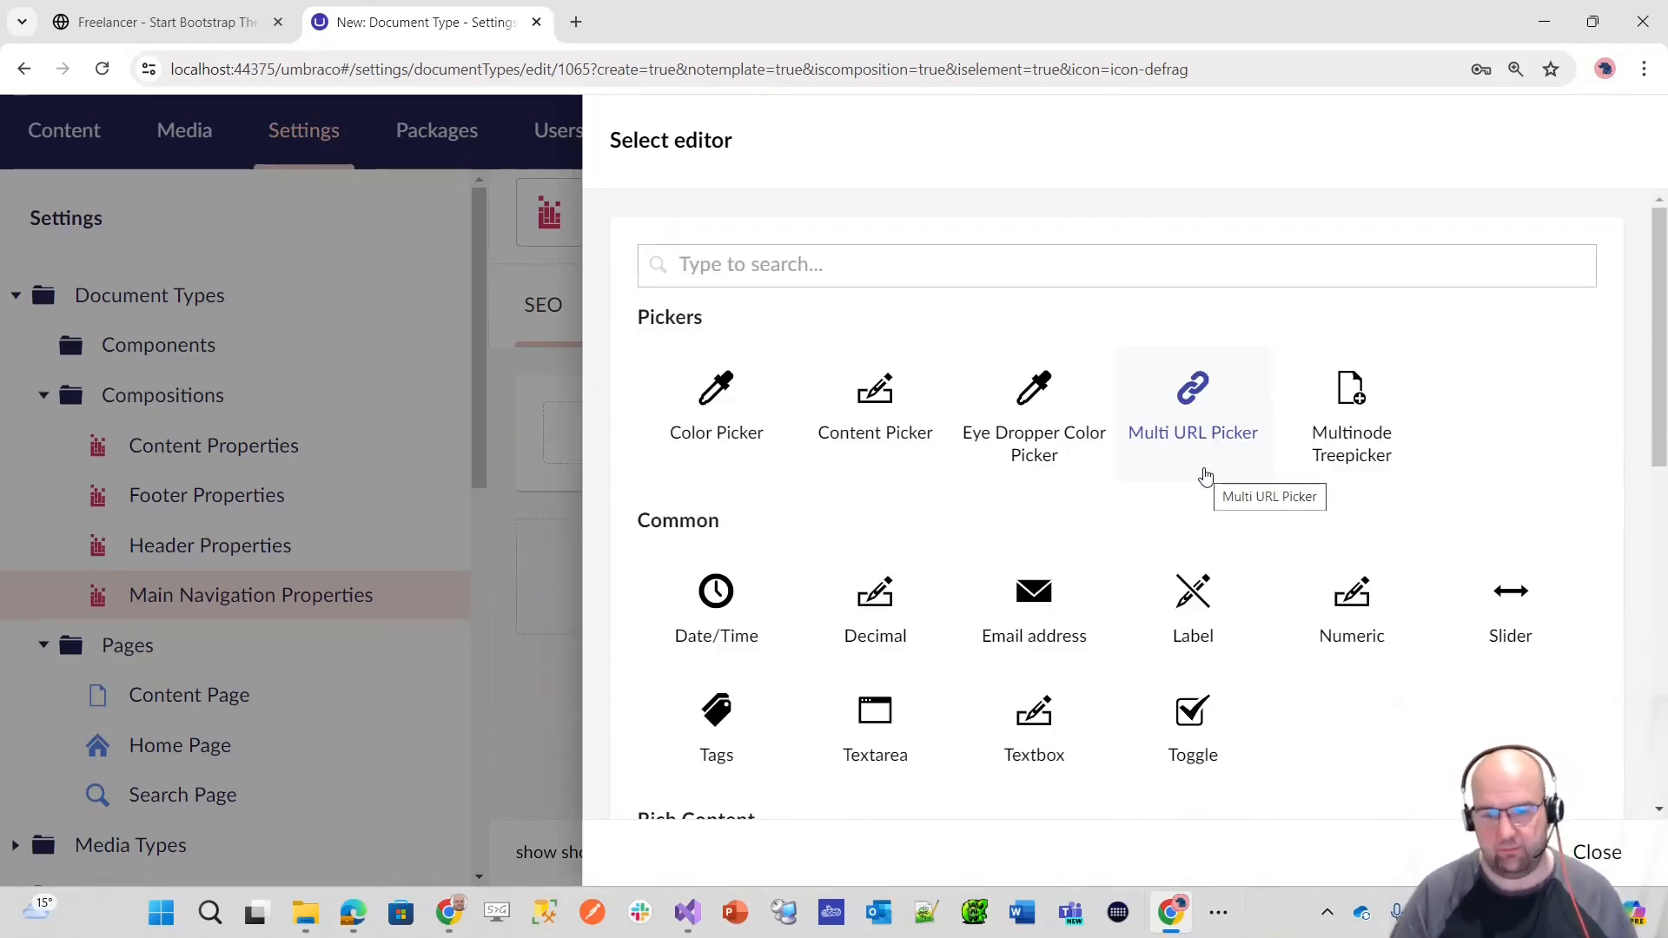
type("string")
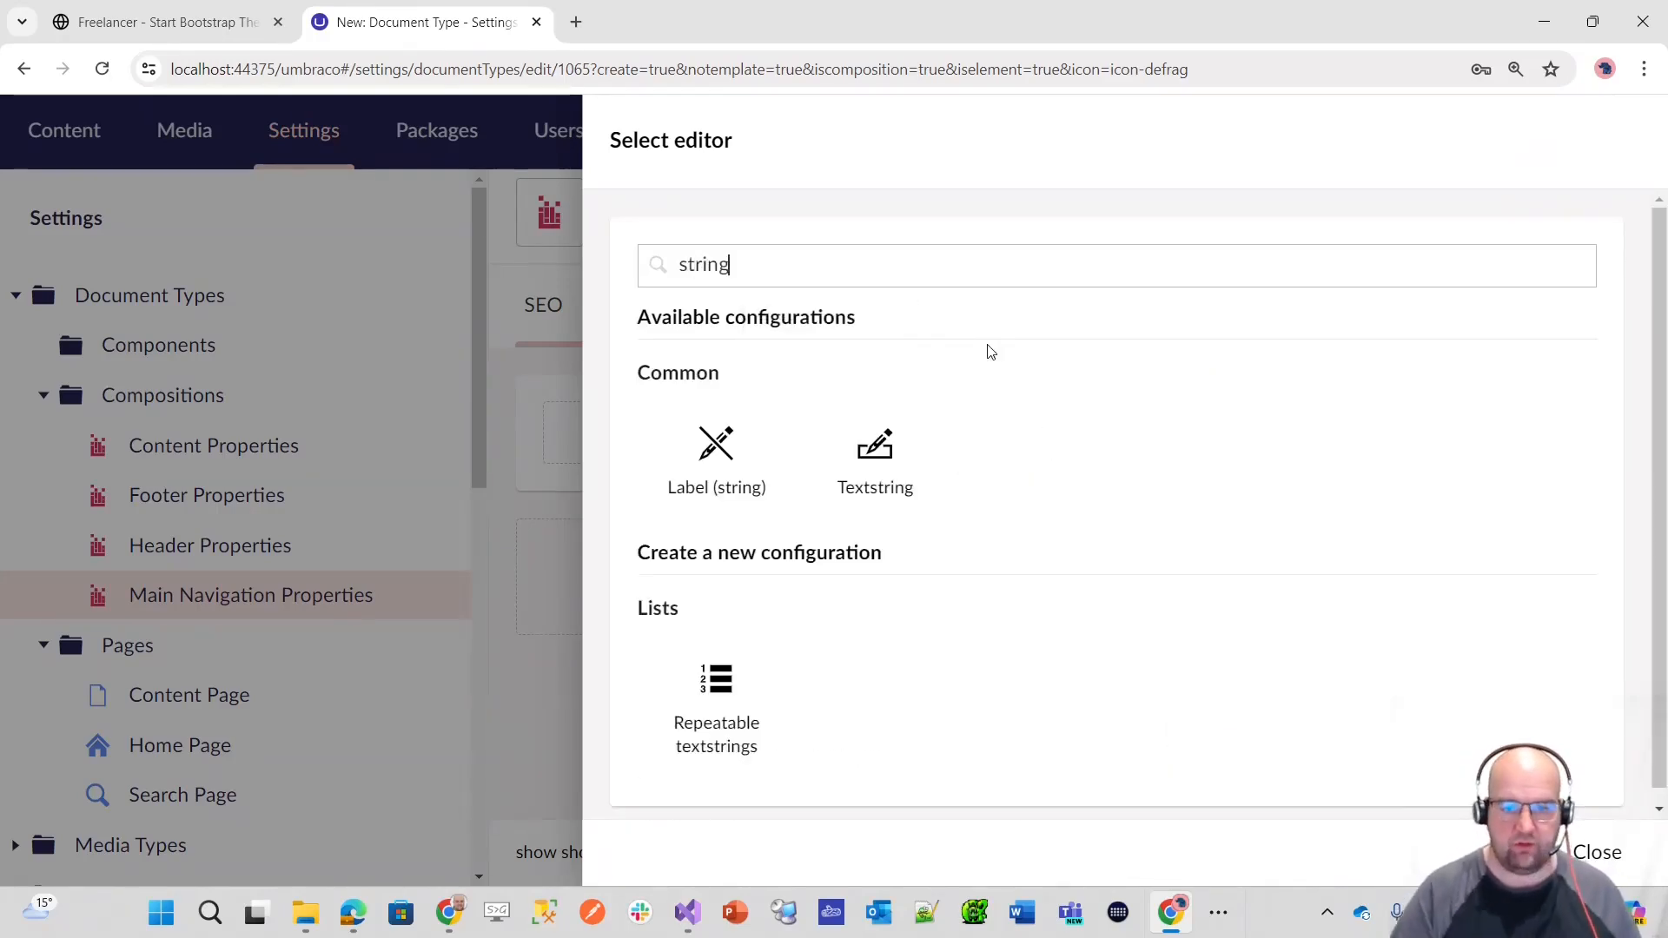
left_click(874, 454)
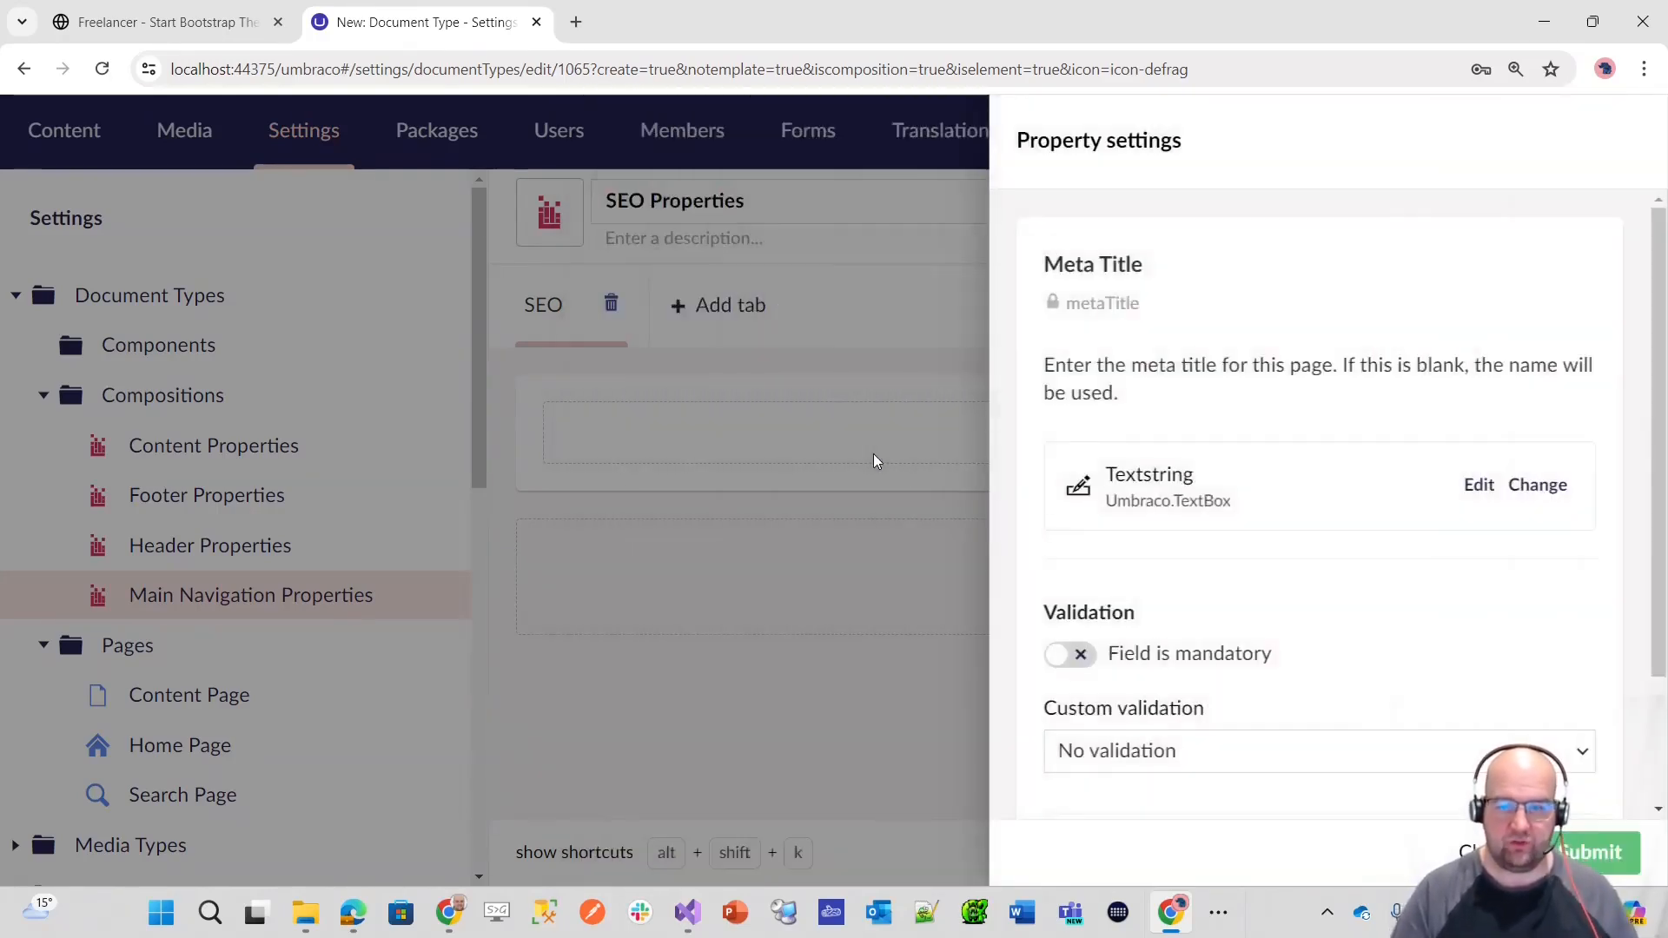
scroll(1390, 573, "down", 2)
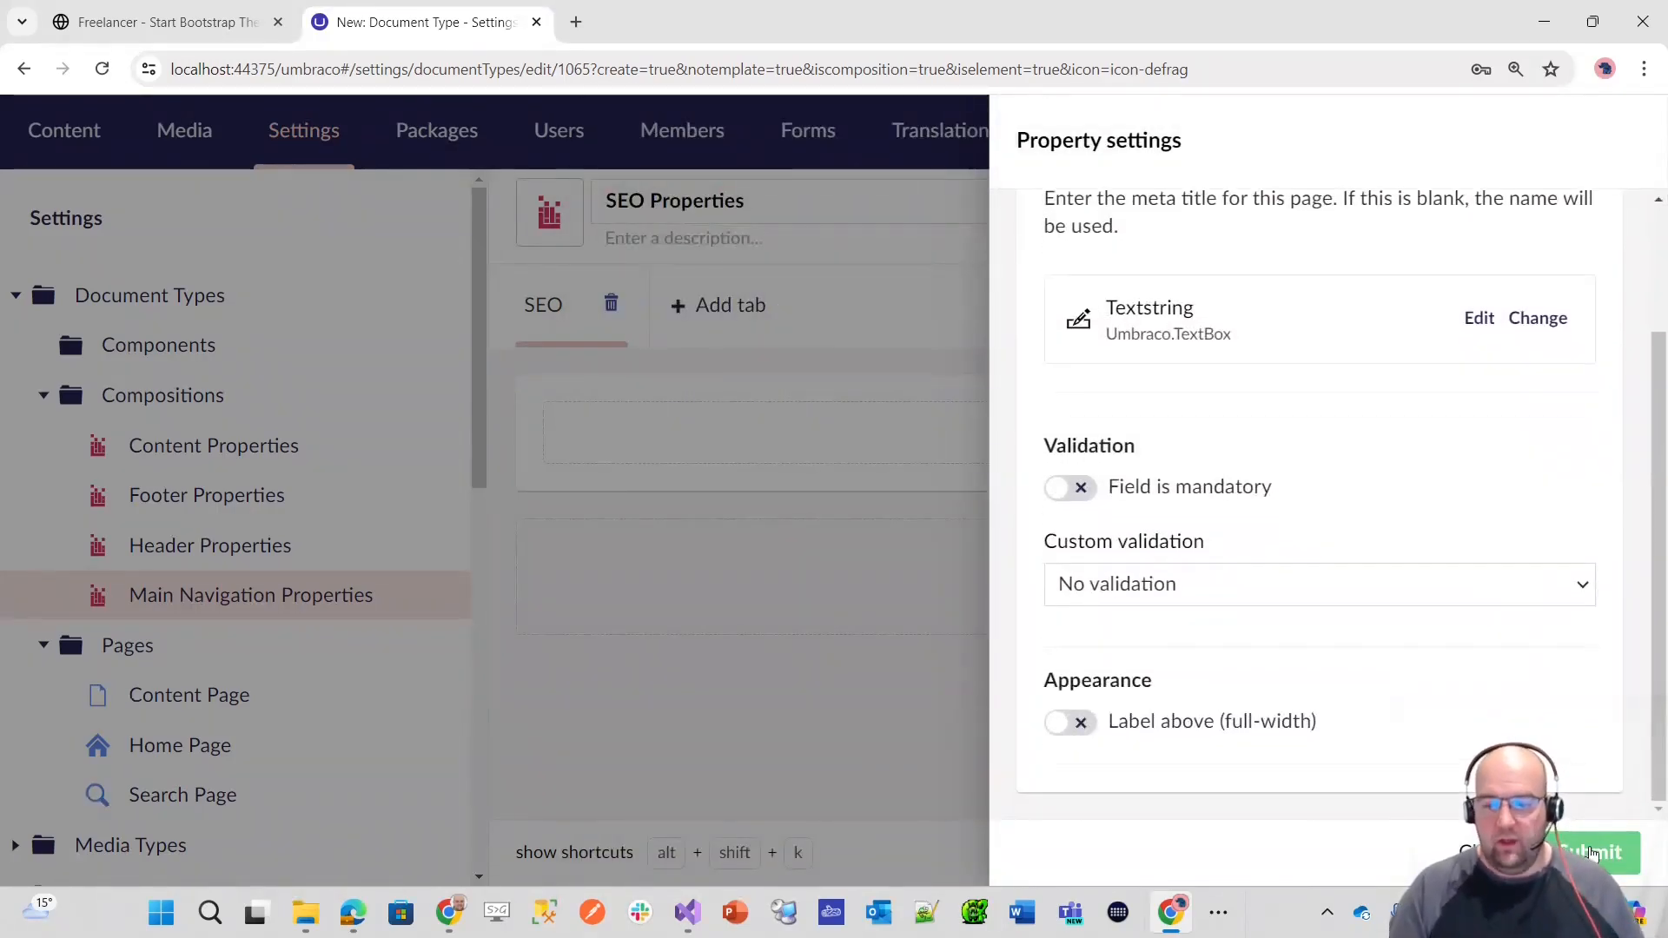
left_click(1591, 853)
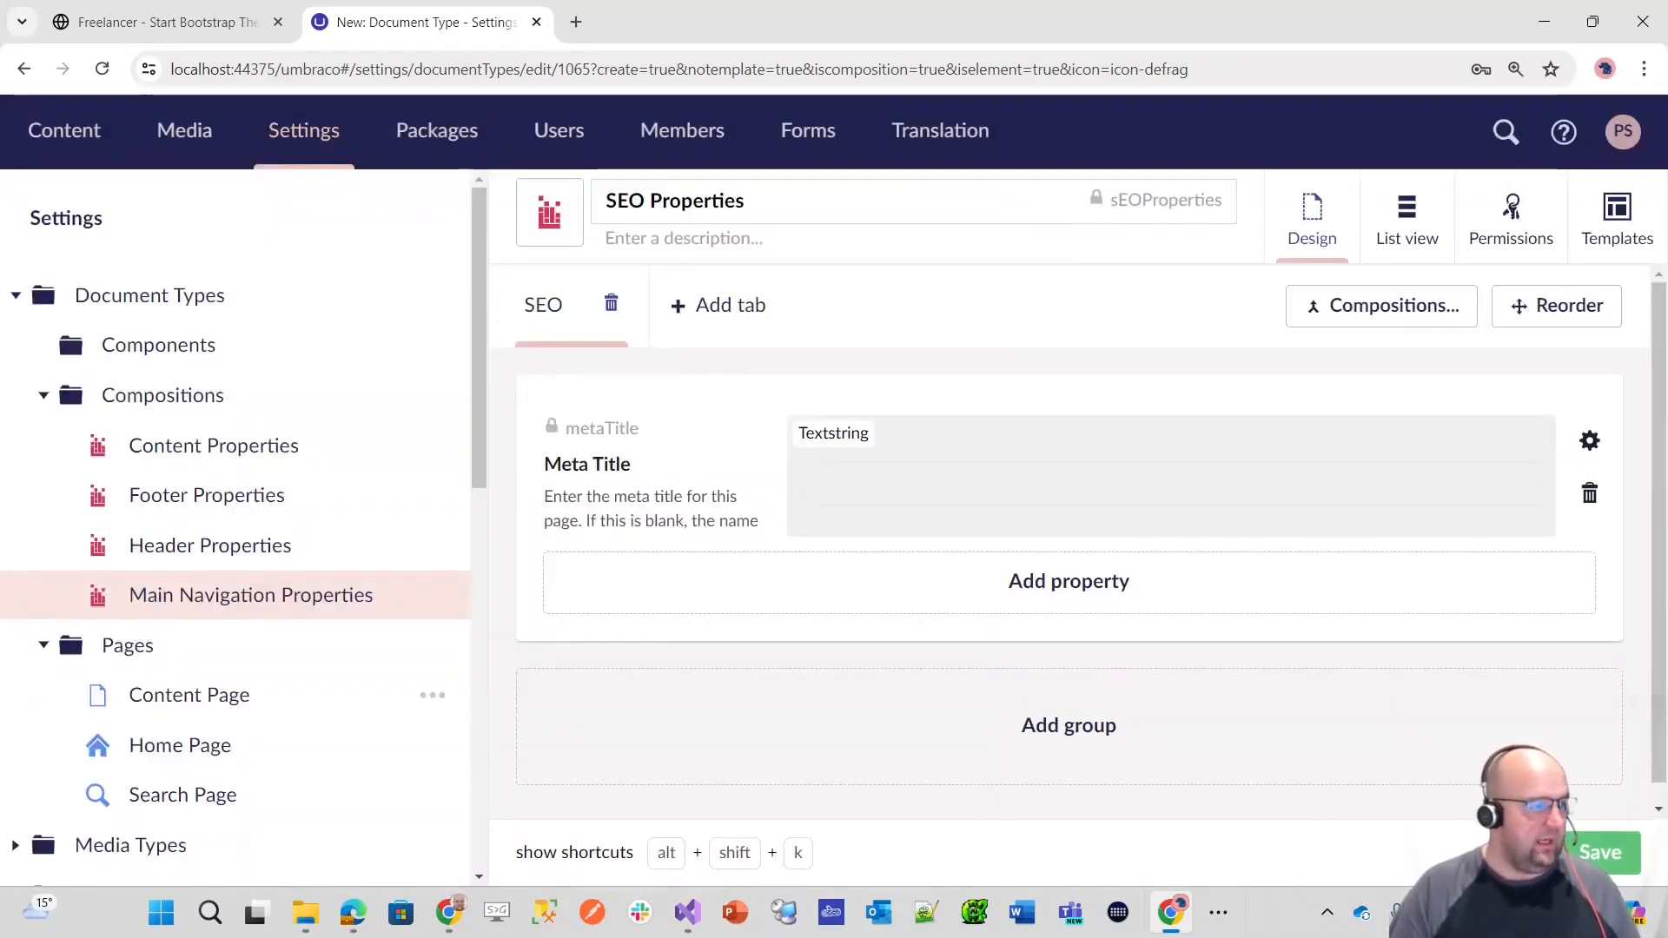
Step: Add a second property named Meta Description to the SEO tab, below Meta Title
left_click(994, 604)
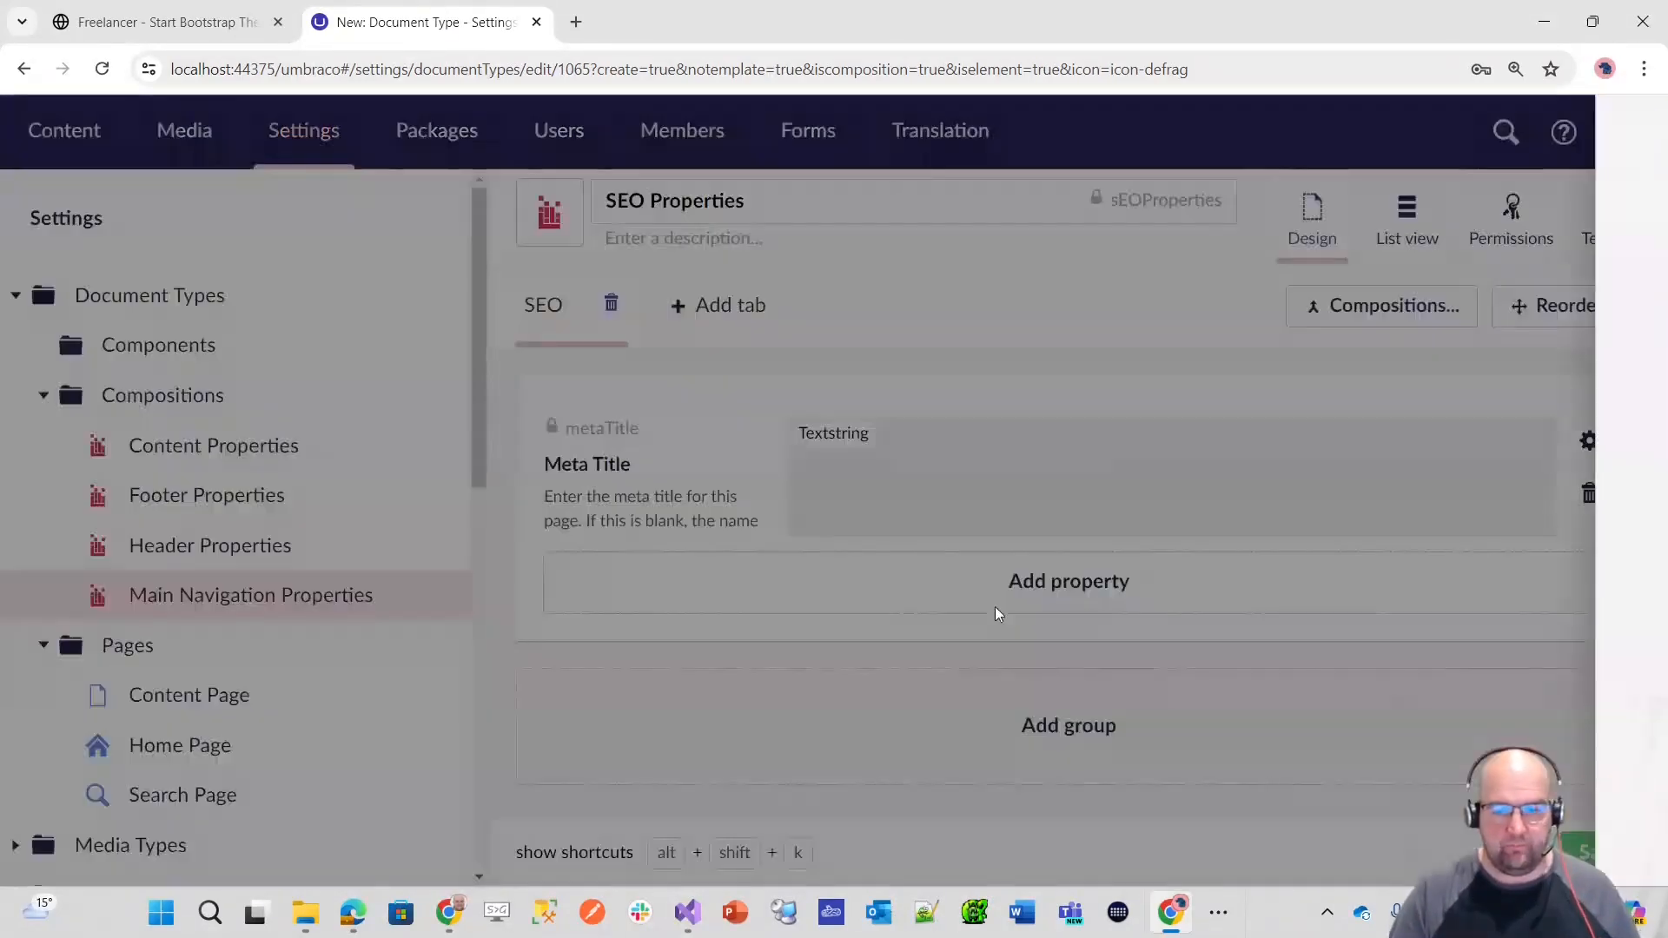
type("Meta De")
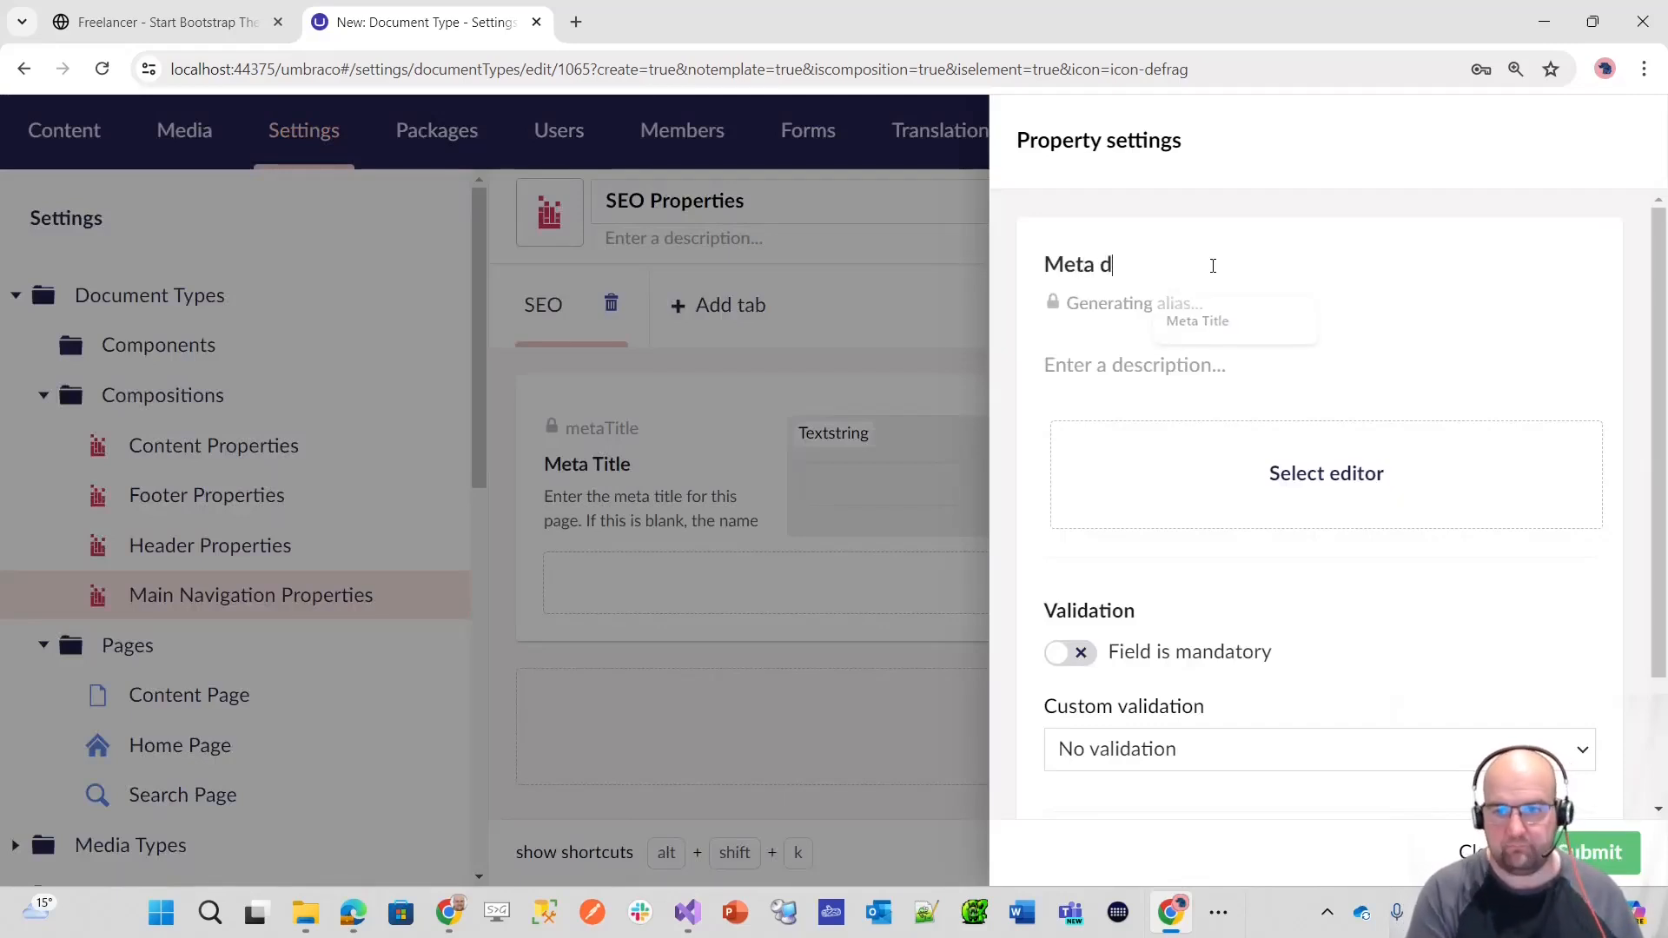
type("scription")
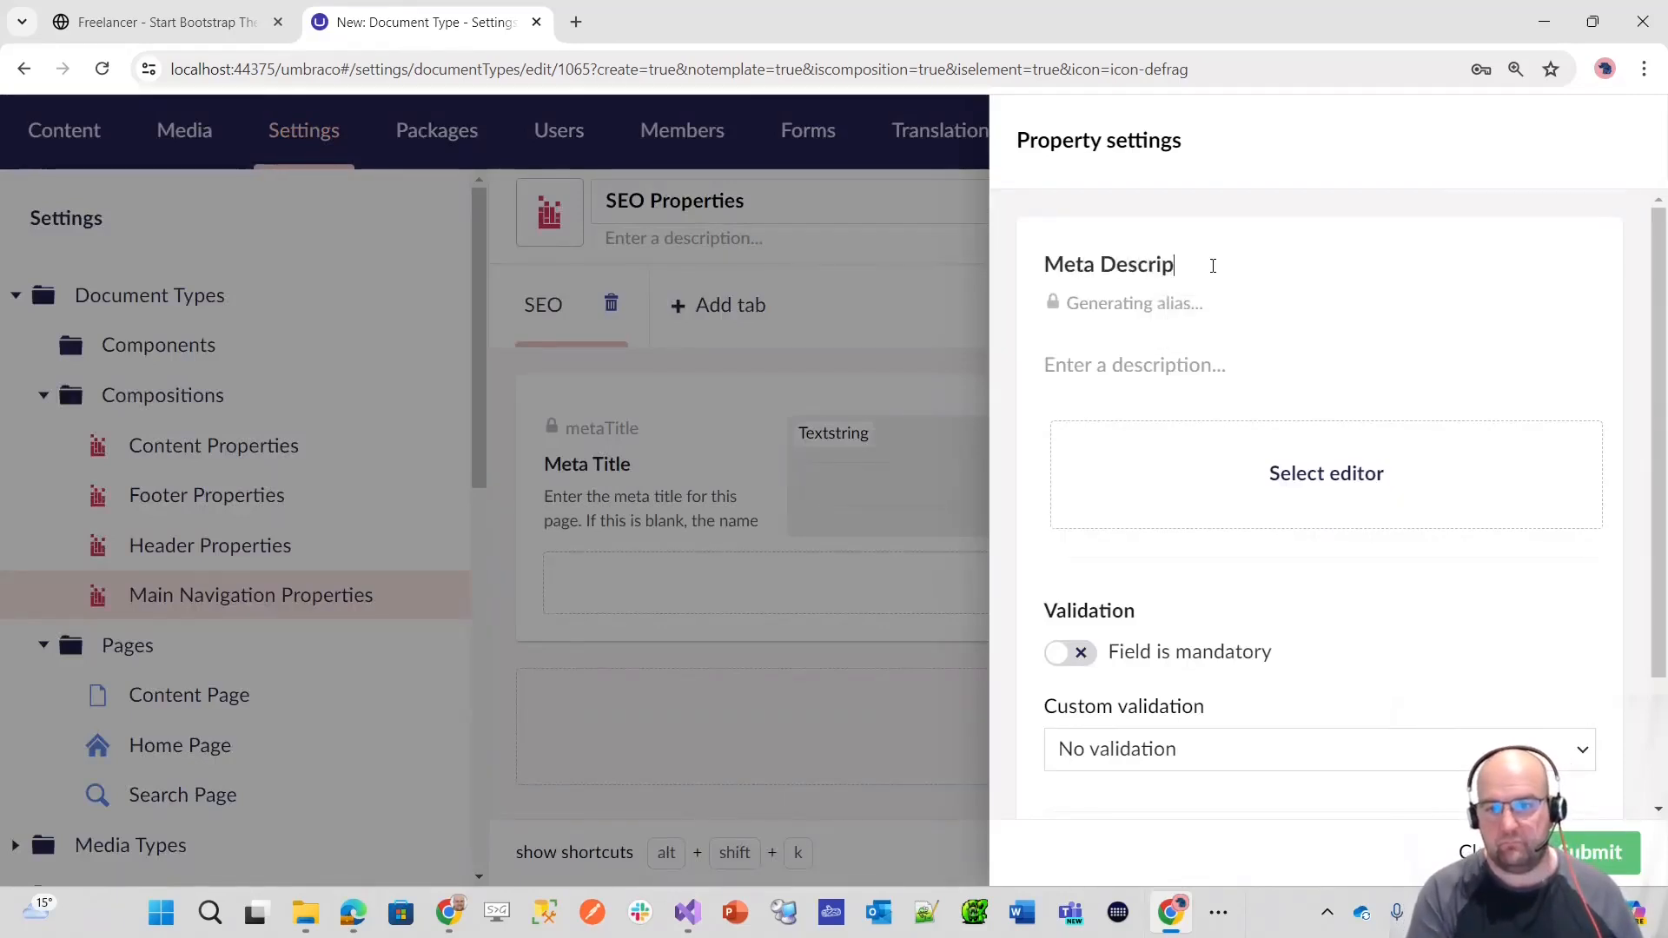
Step: Describe the Meta Description property as "Enter the meta description for this page", without a closing full stop
key("Tab")
type("E")
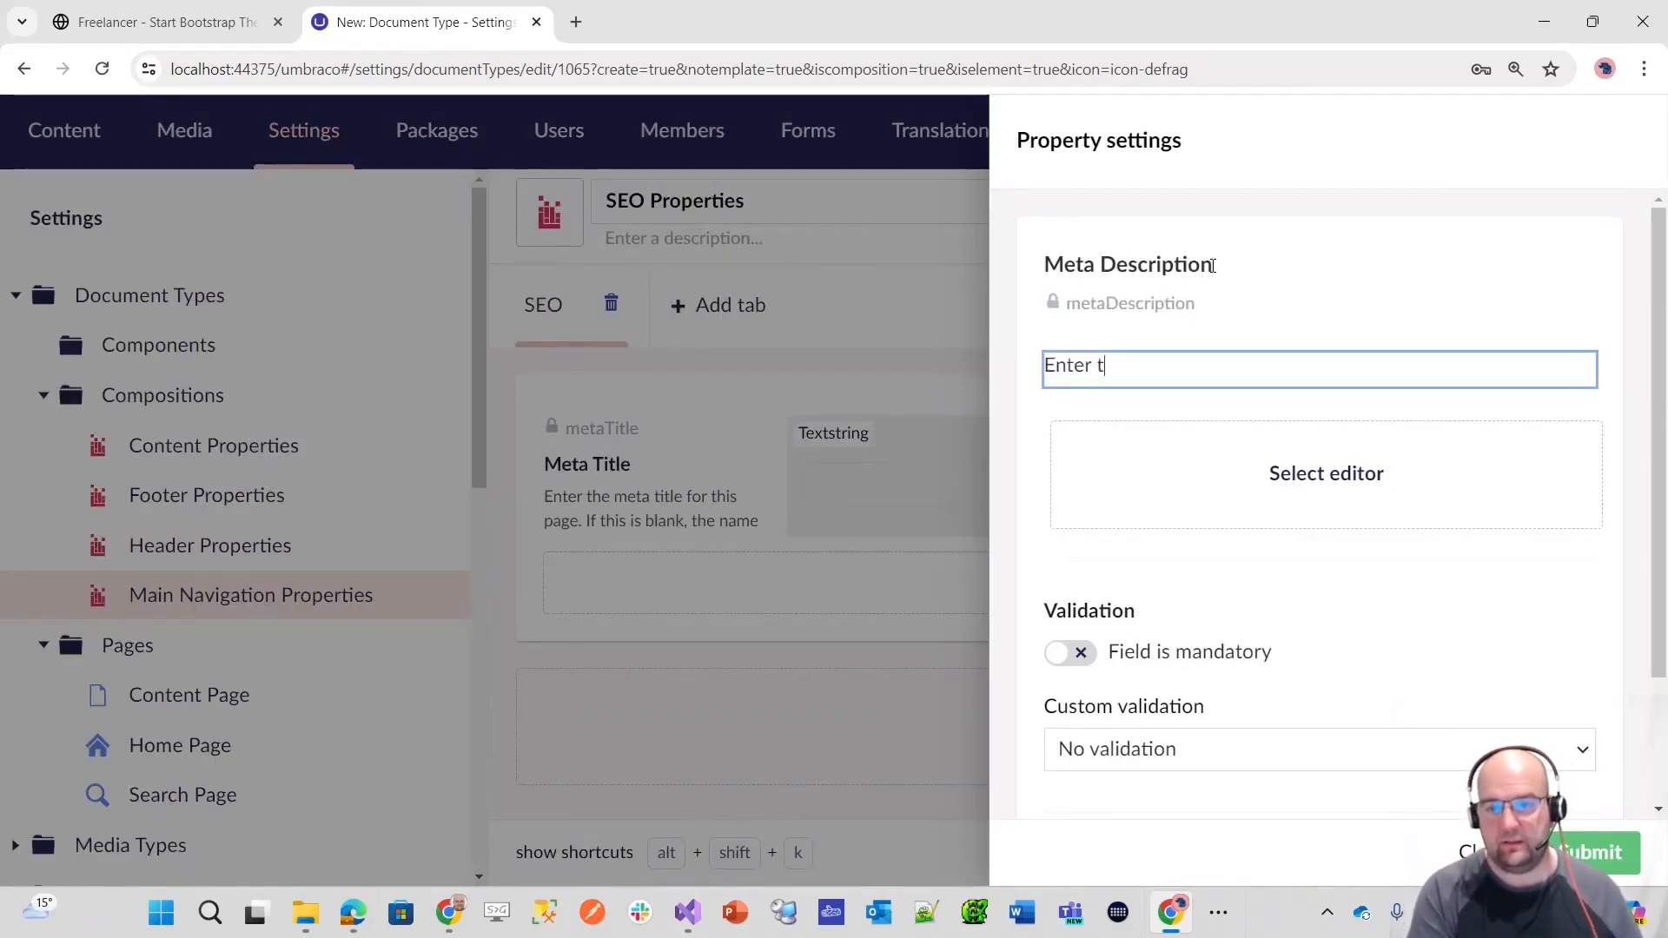
key("BackSpace")
key("BackSpace")
key("BackSpace")
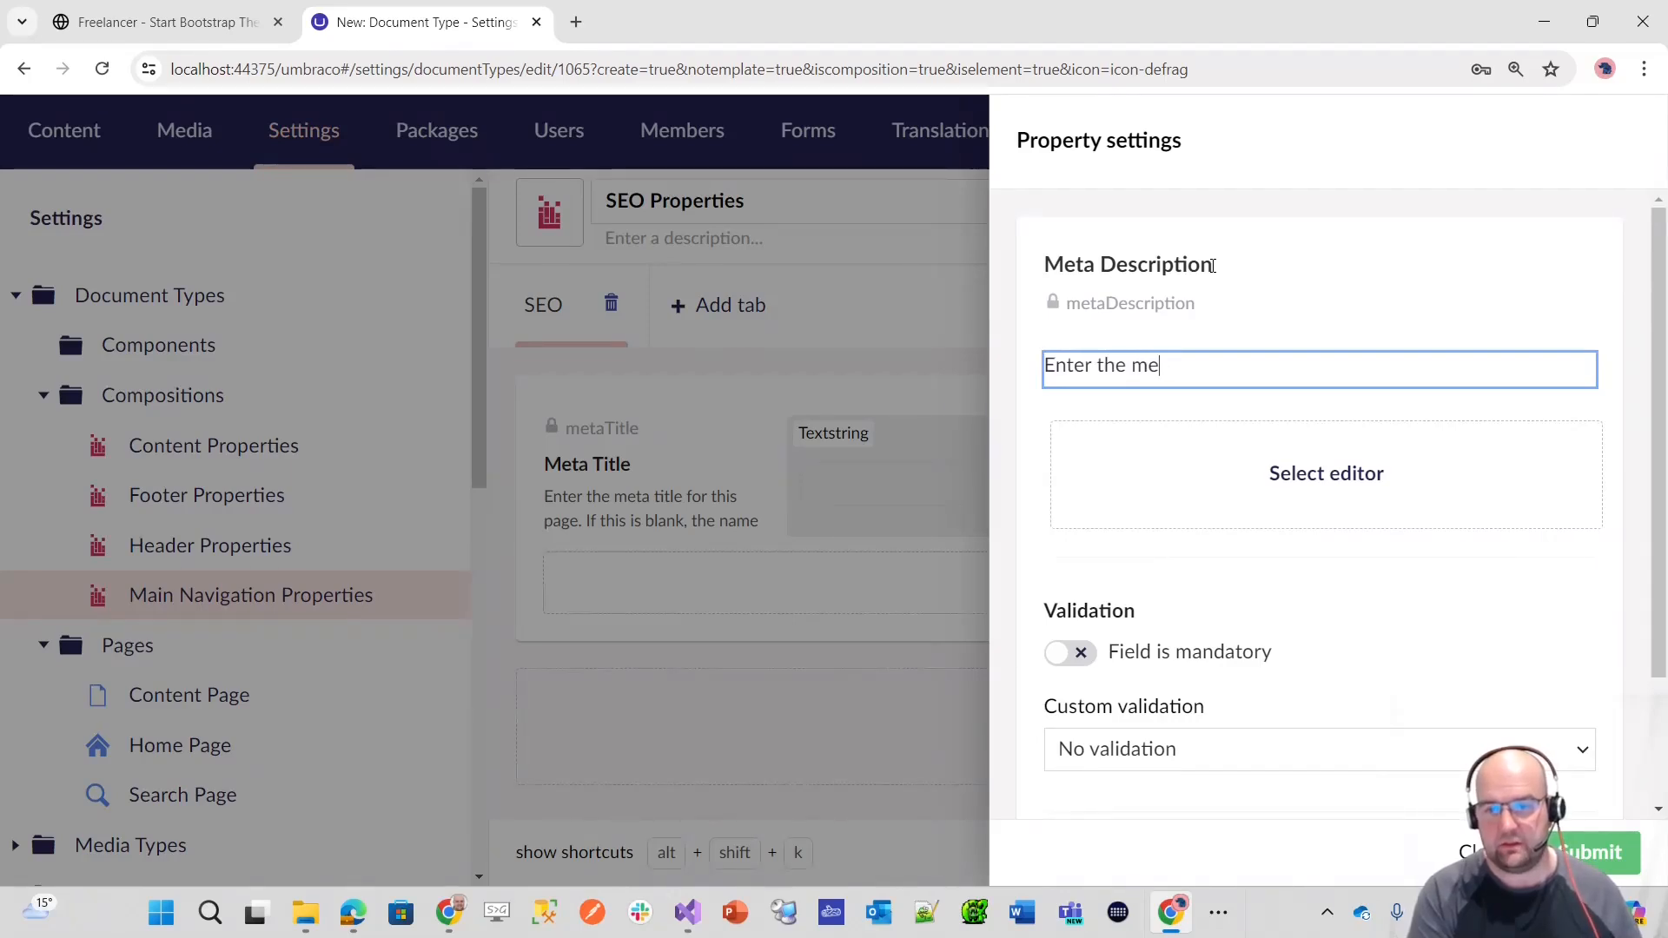
key("BackSpace")
type("description for this page.")
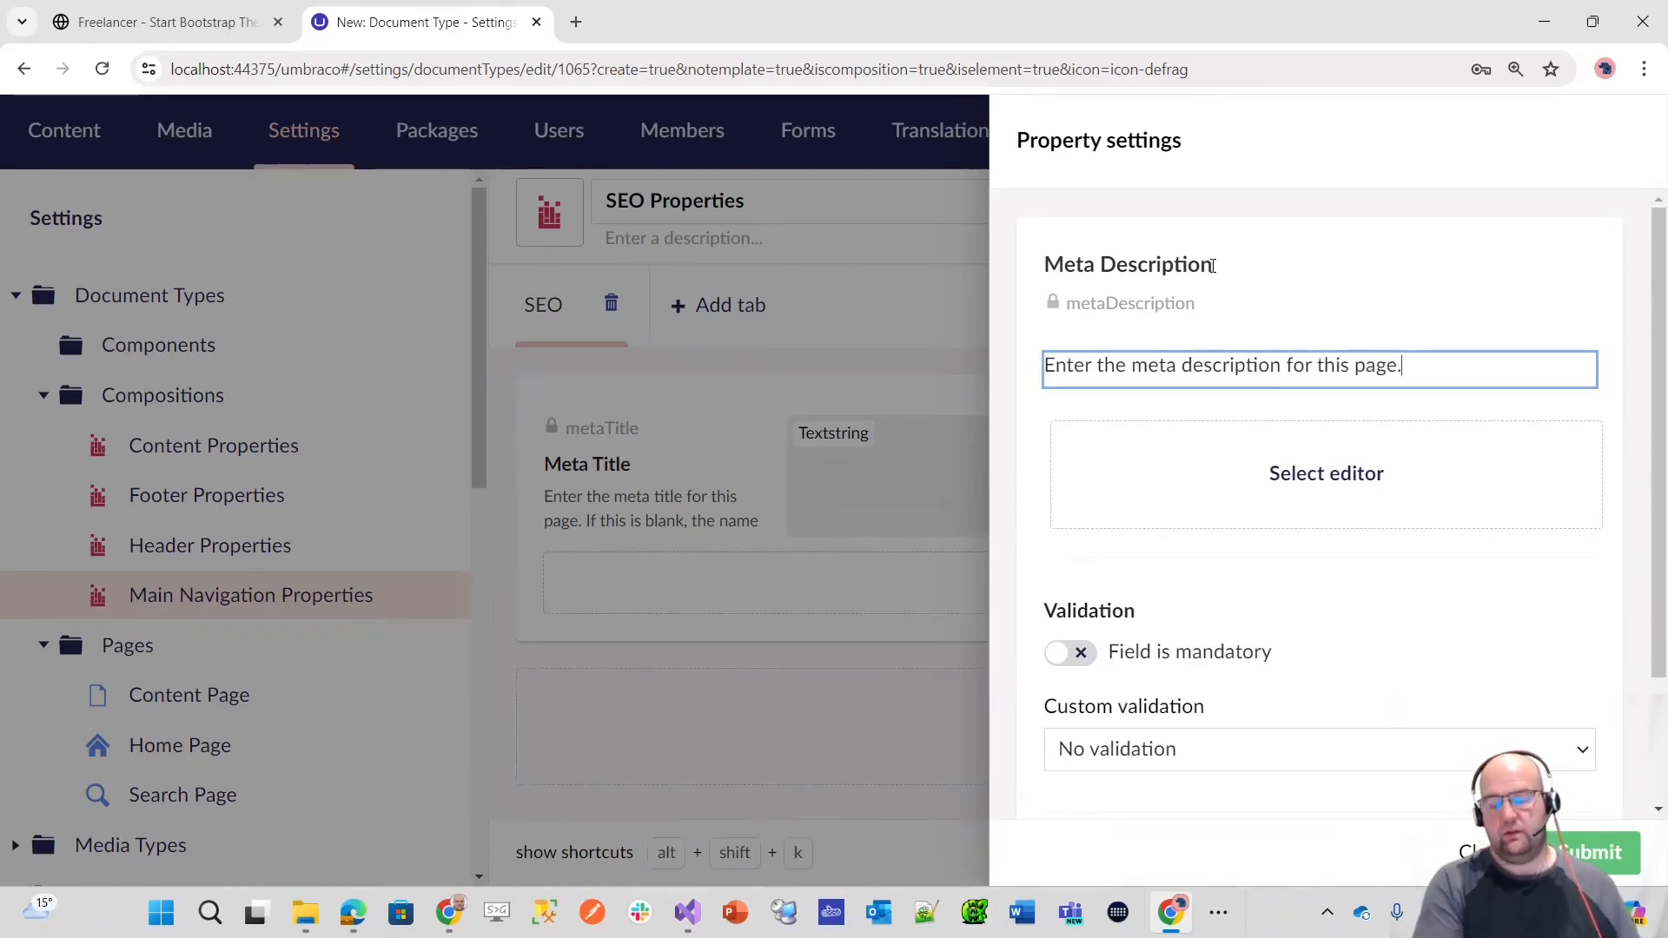
key("BackSpace")
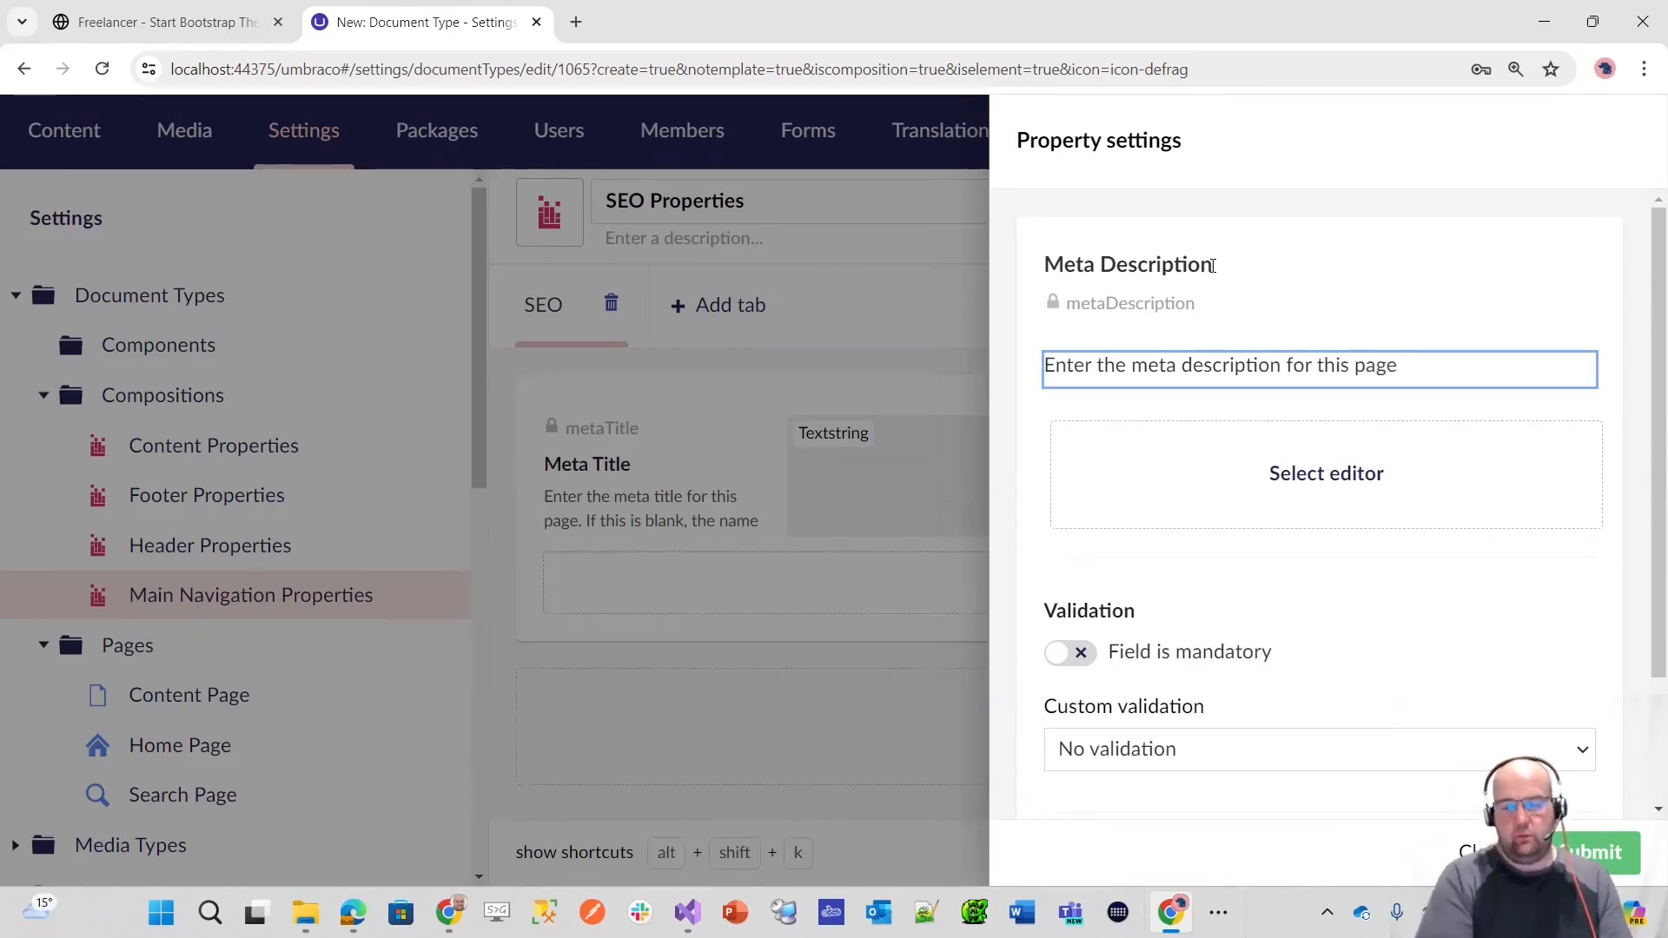
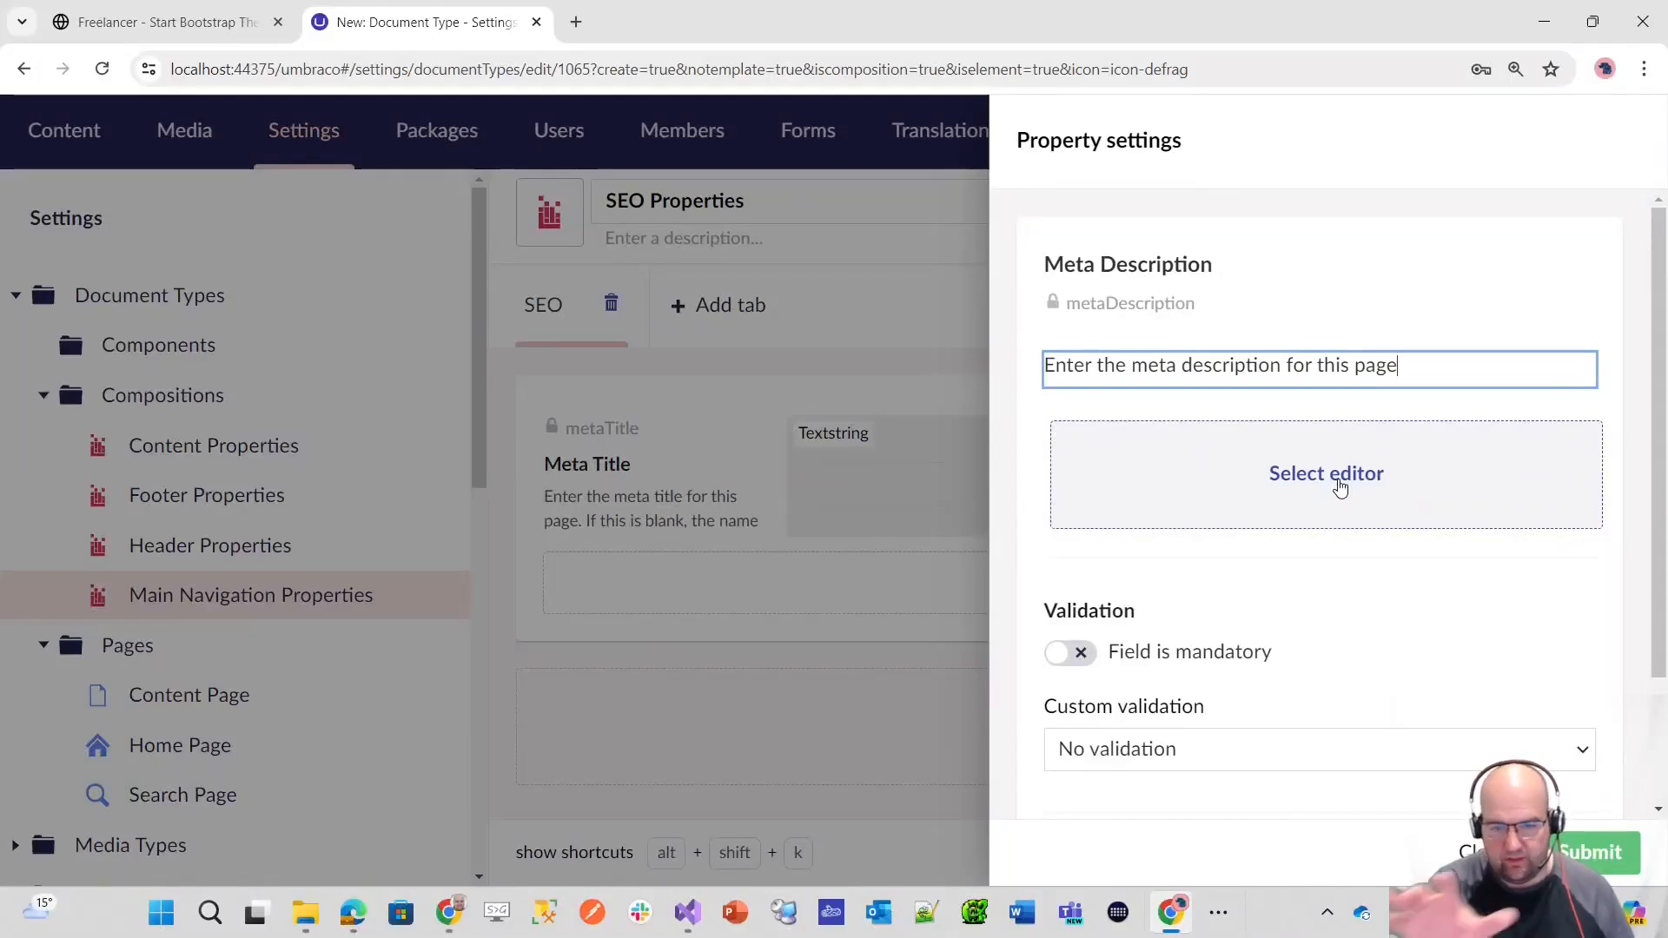
Step: Assign the existing Textarea editor to the Meta Description property and confirm its settings
left_click(1335, 484)
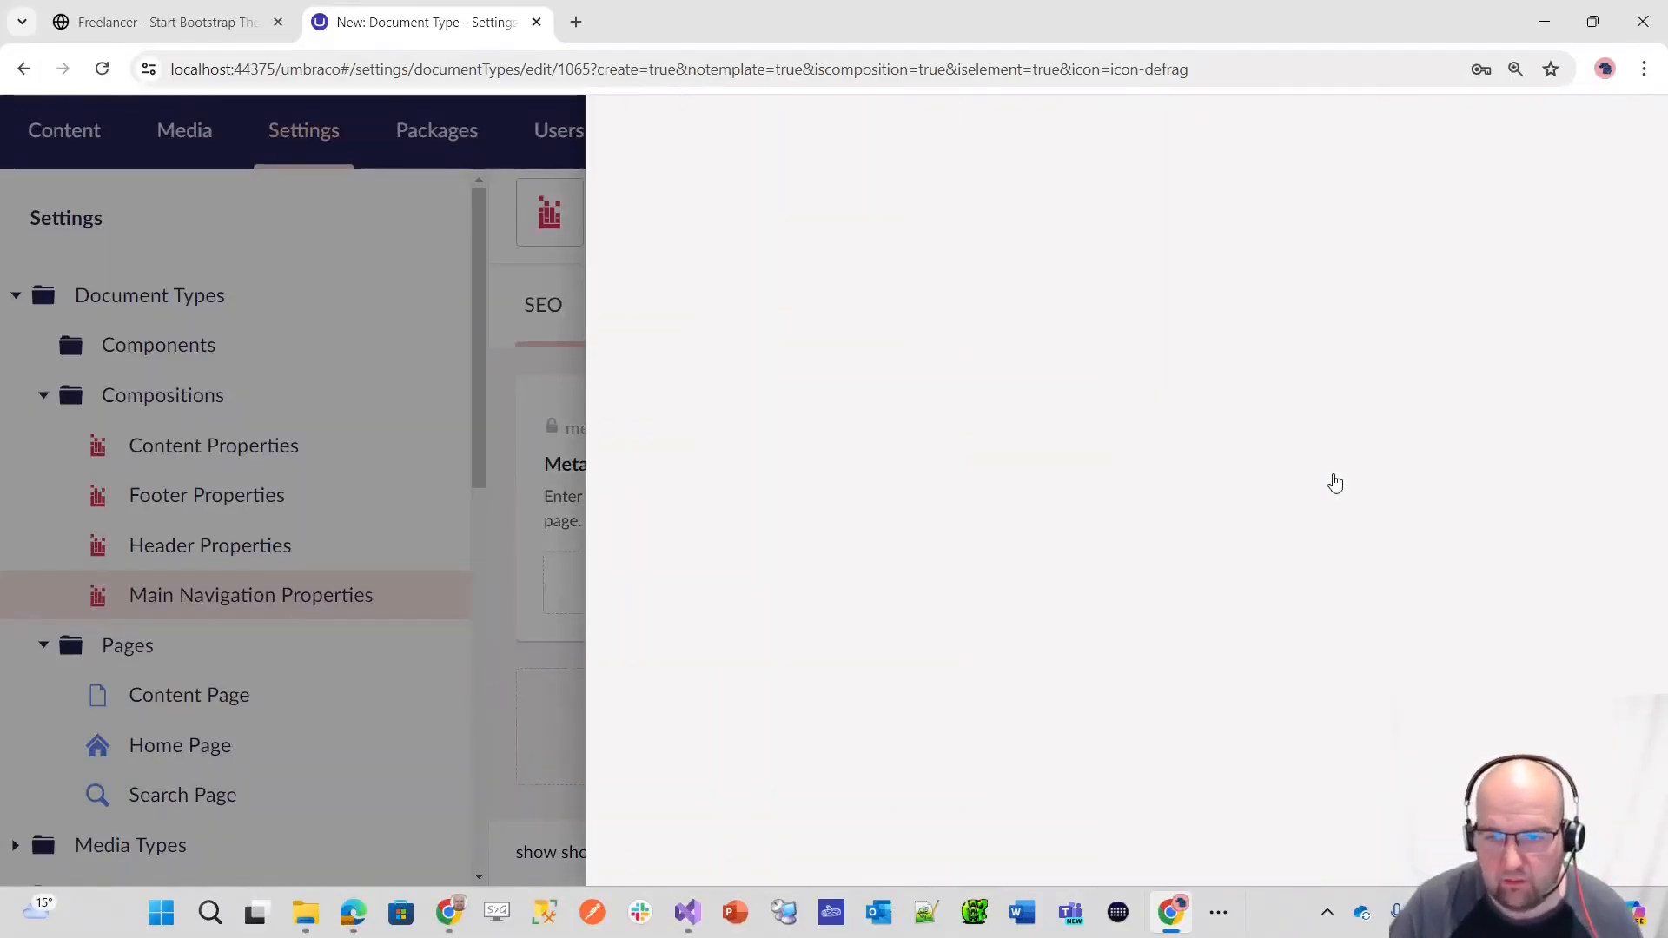
type("textar")
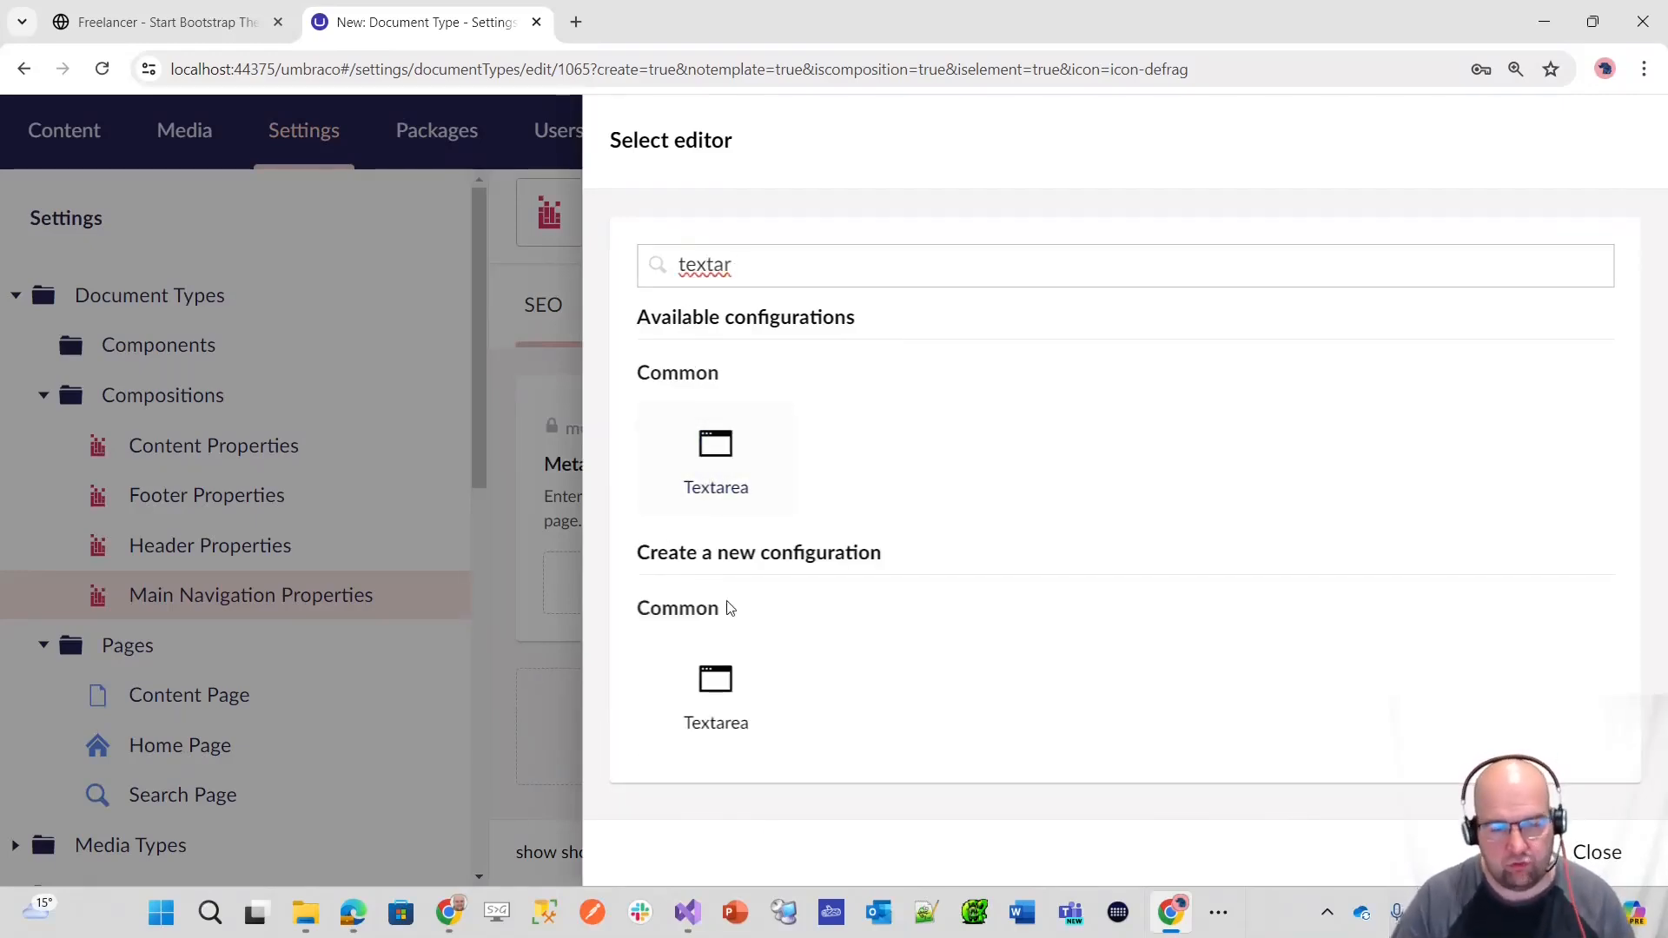
left_click(727, 699)
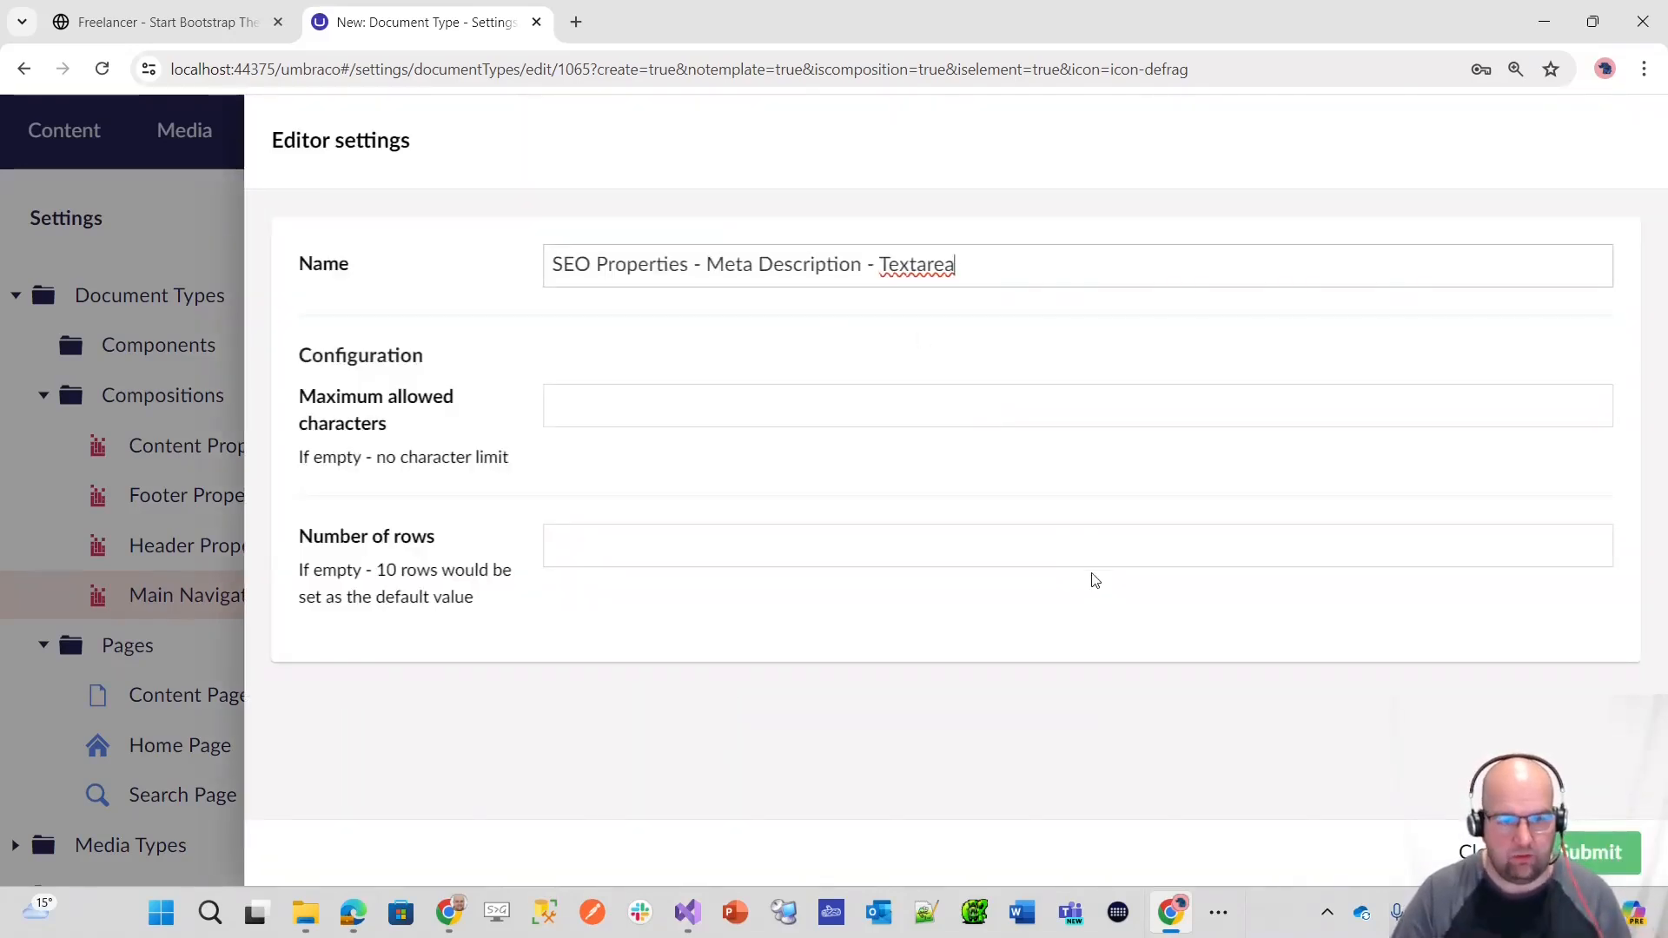
left_click(1468, 851)
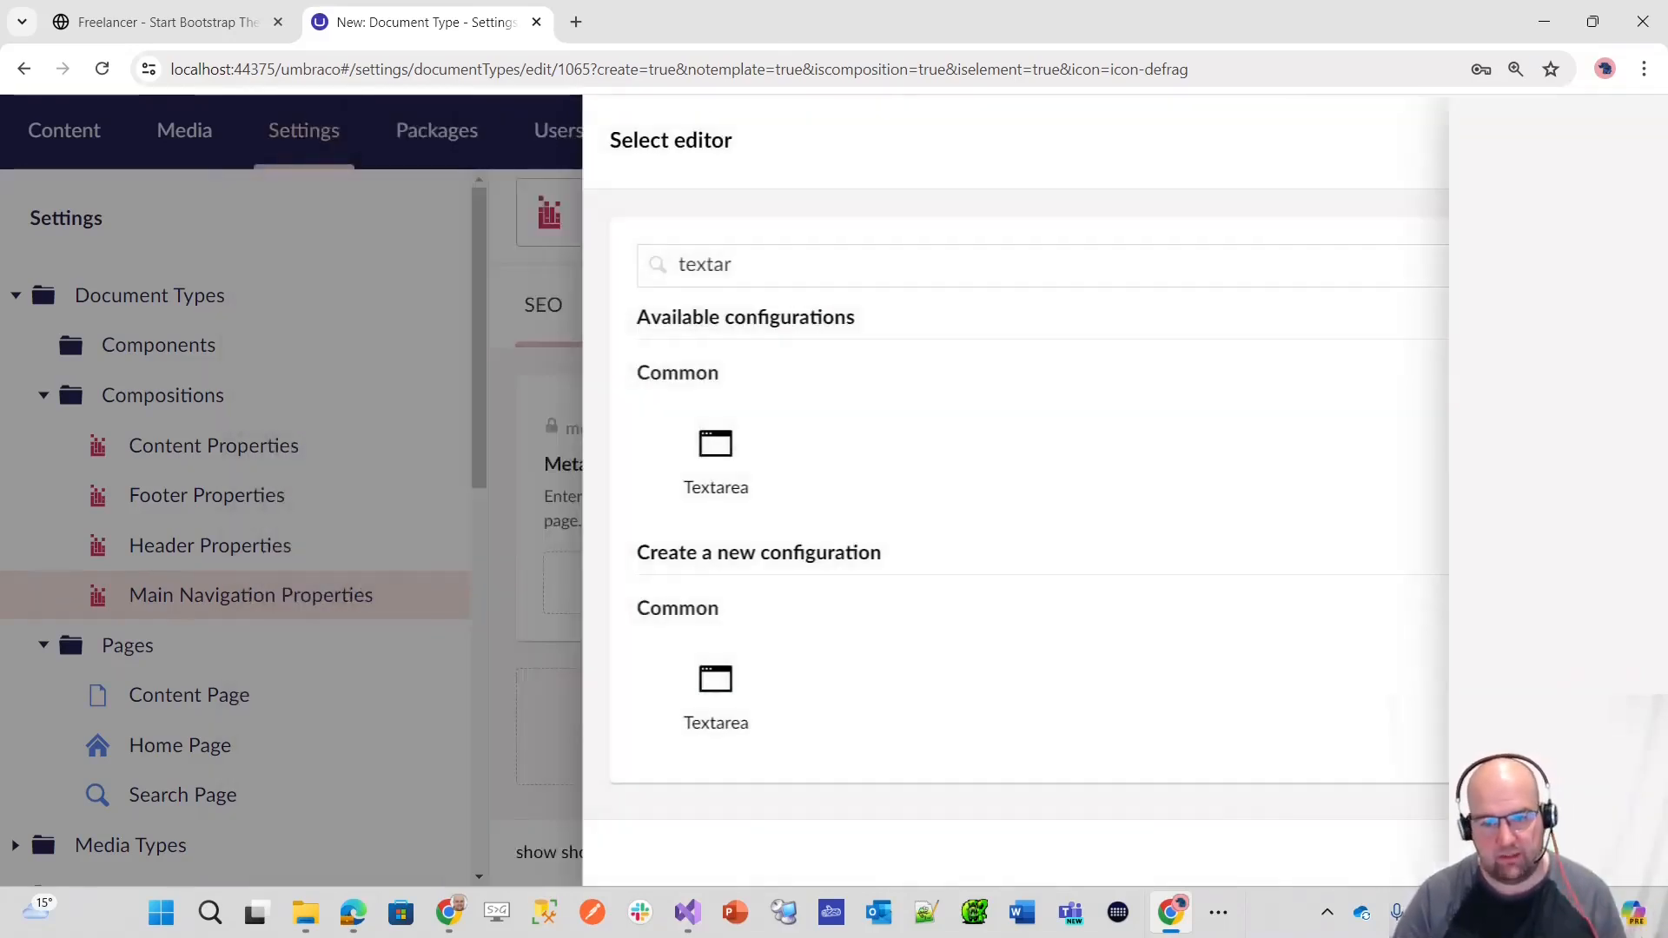
left_click(728, 460)
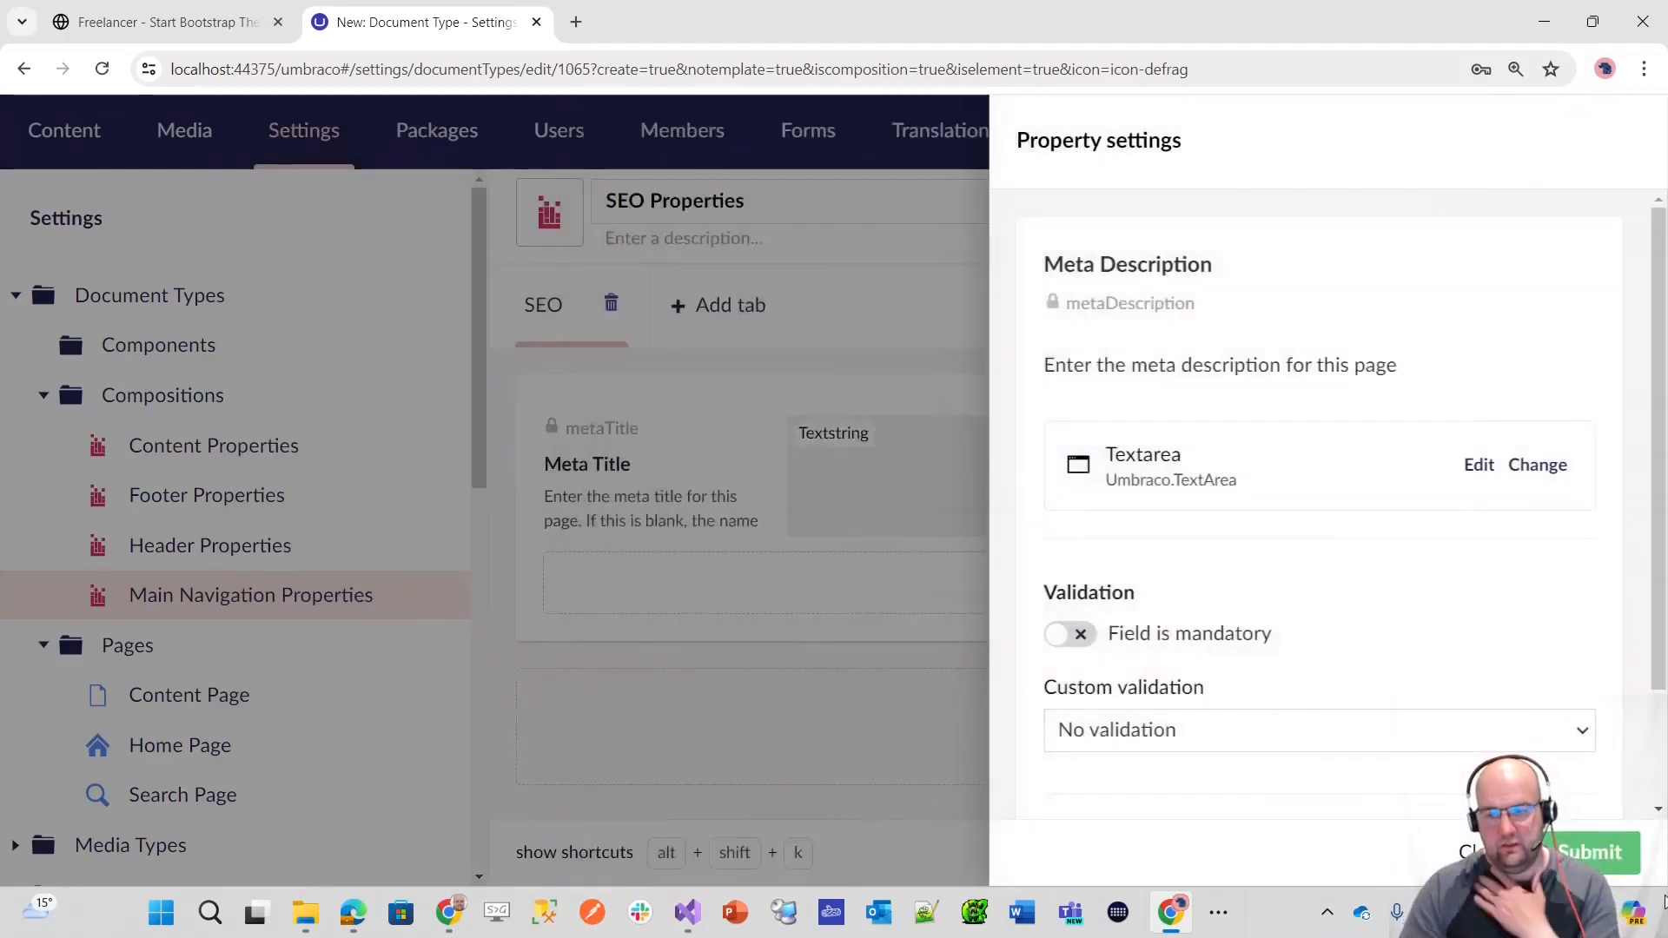
scroll(1575, 756, "down", 2)
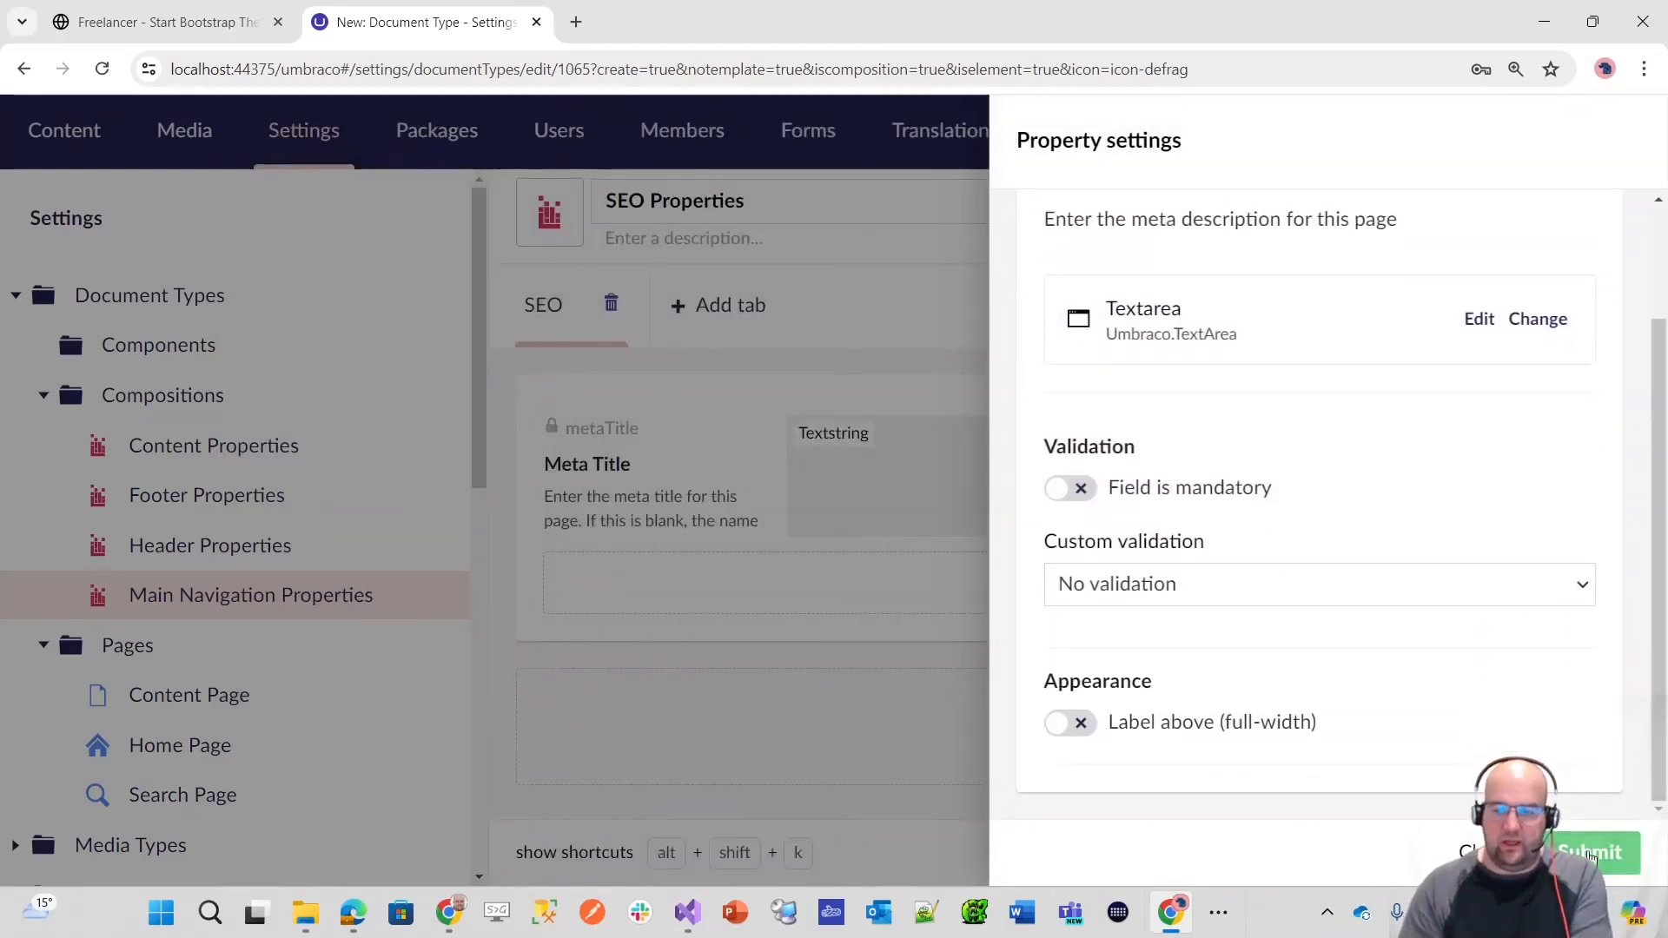
left_click(1589, 855)
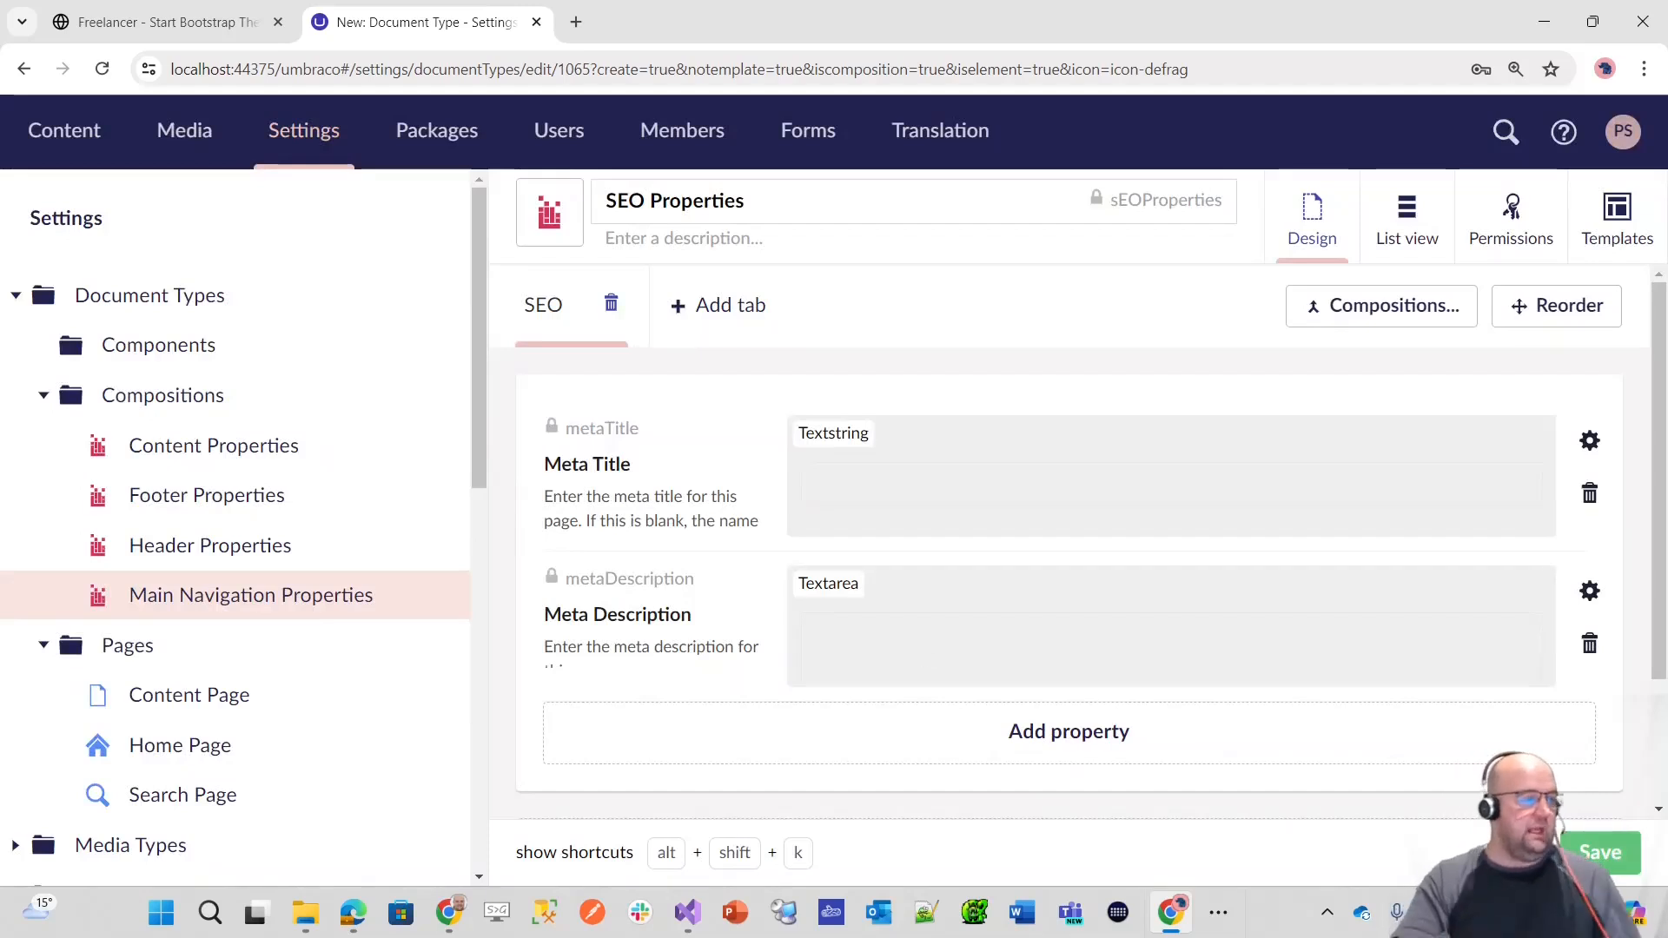
Step: Add a third property named Is Indexable to the SEO tab, below Meta Description
left_click(1113, 750)
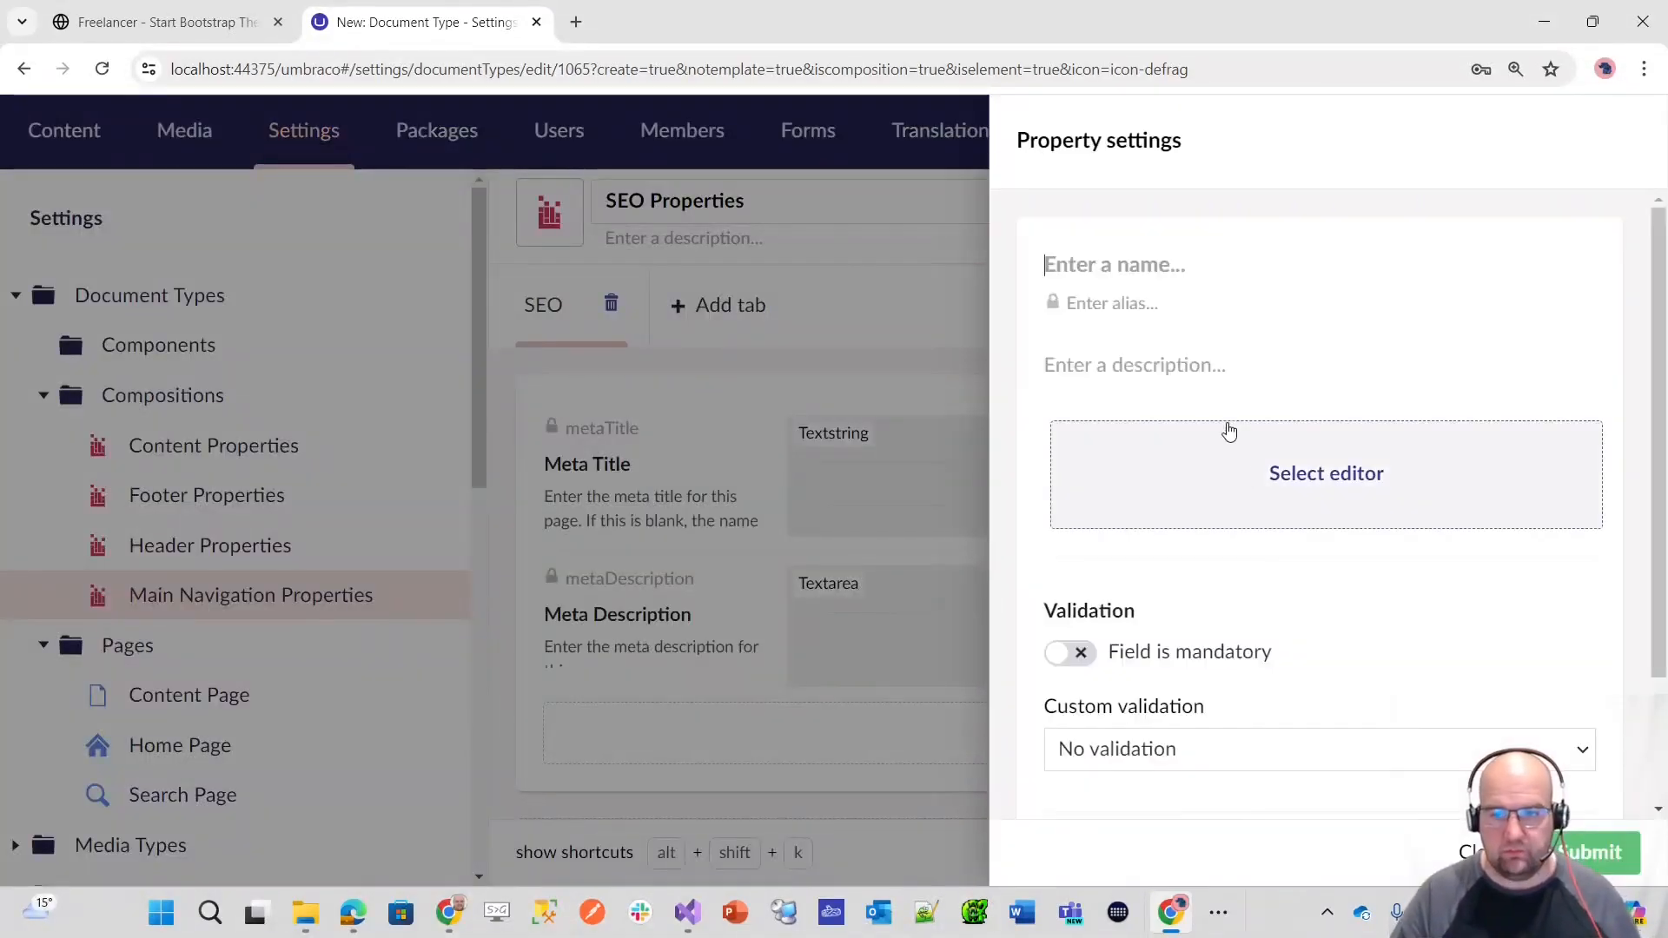
type("Is Indexable")
key("Tab")
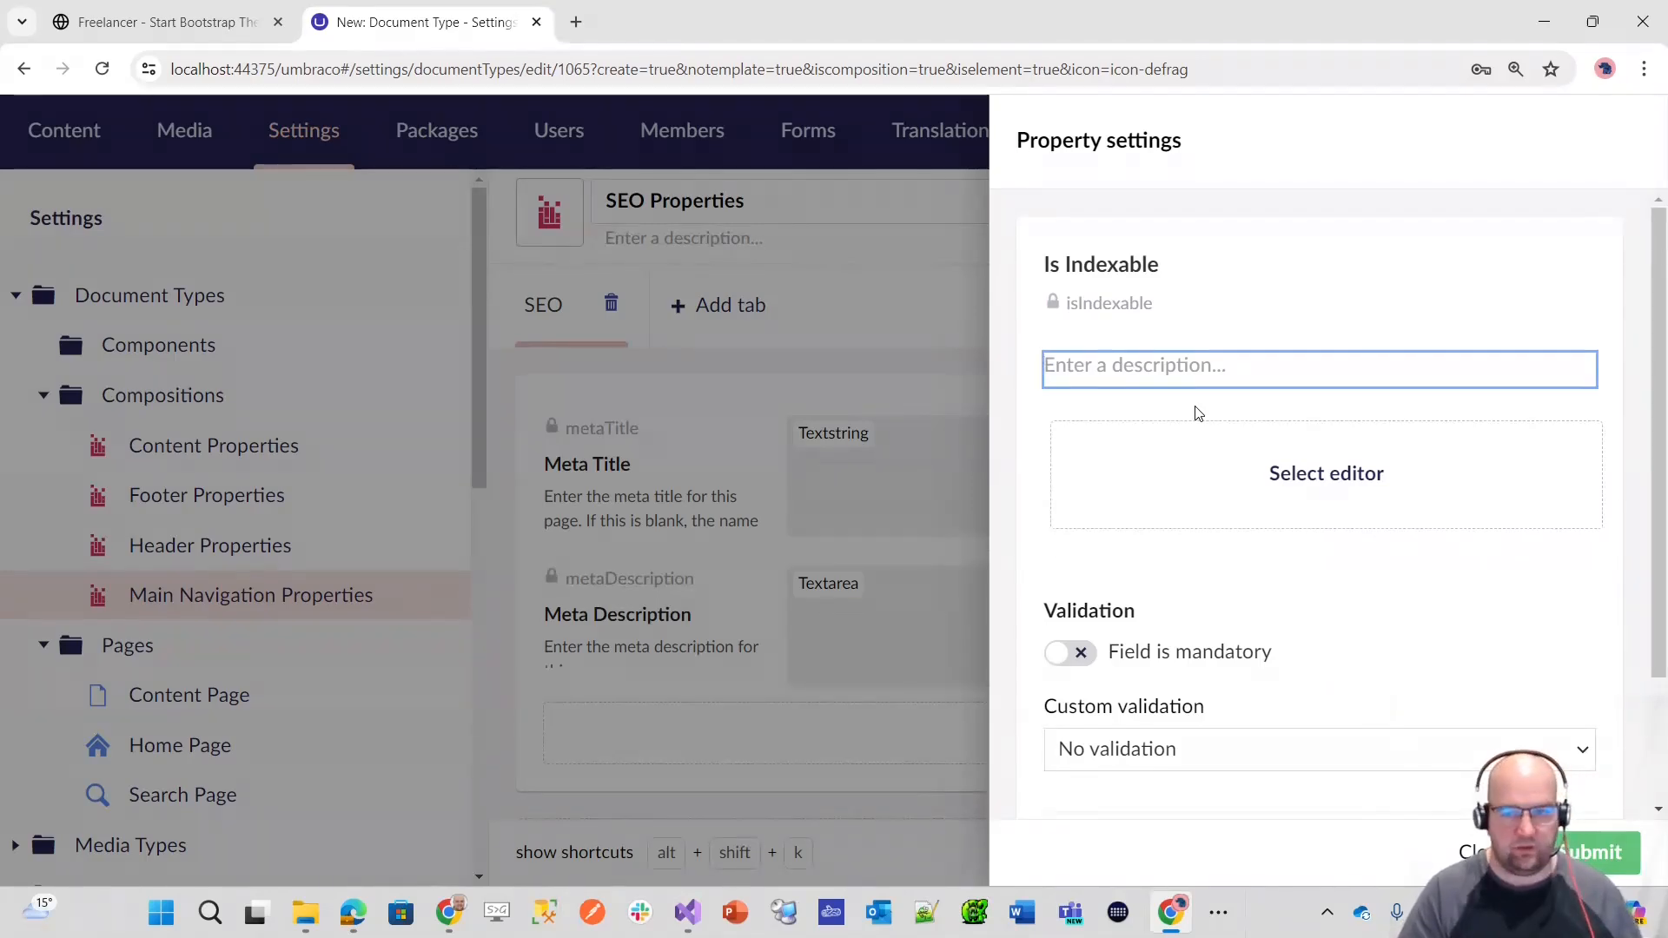
Step: Describe the Is Indexable property as "Set this to true if you want robots to be able to index this page" and copy that text
type("Set th")
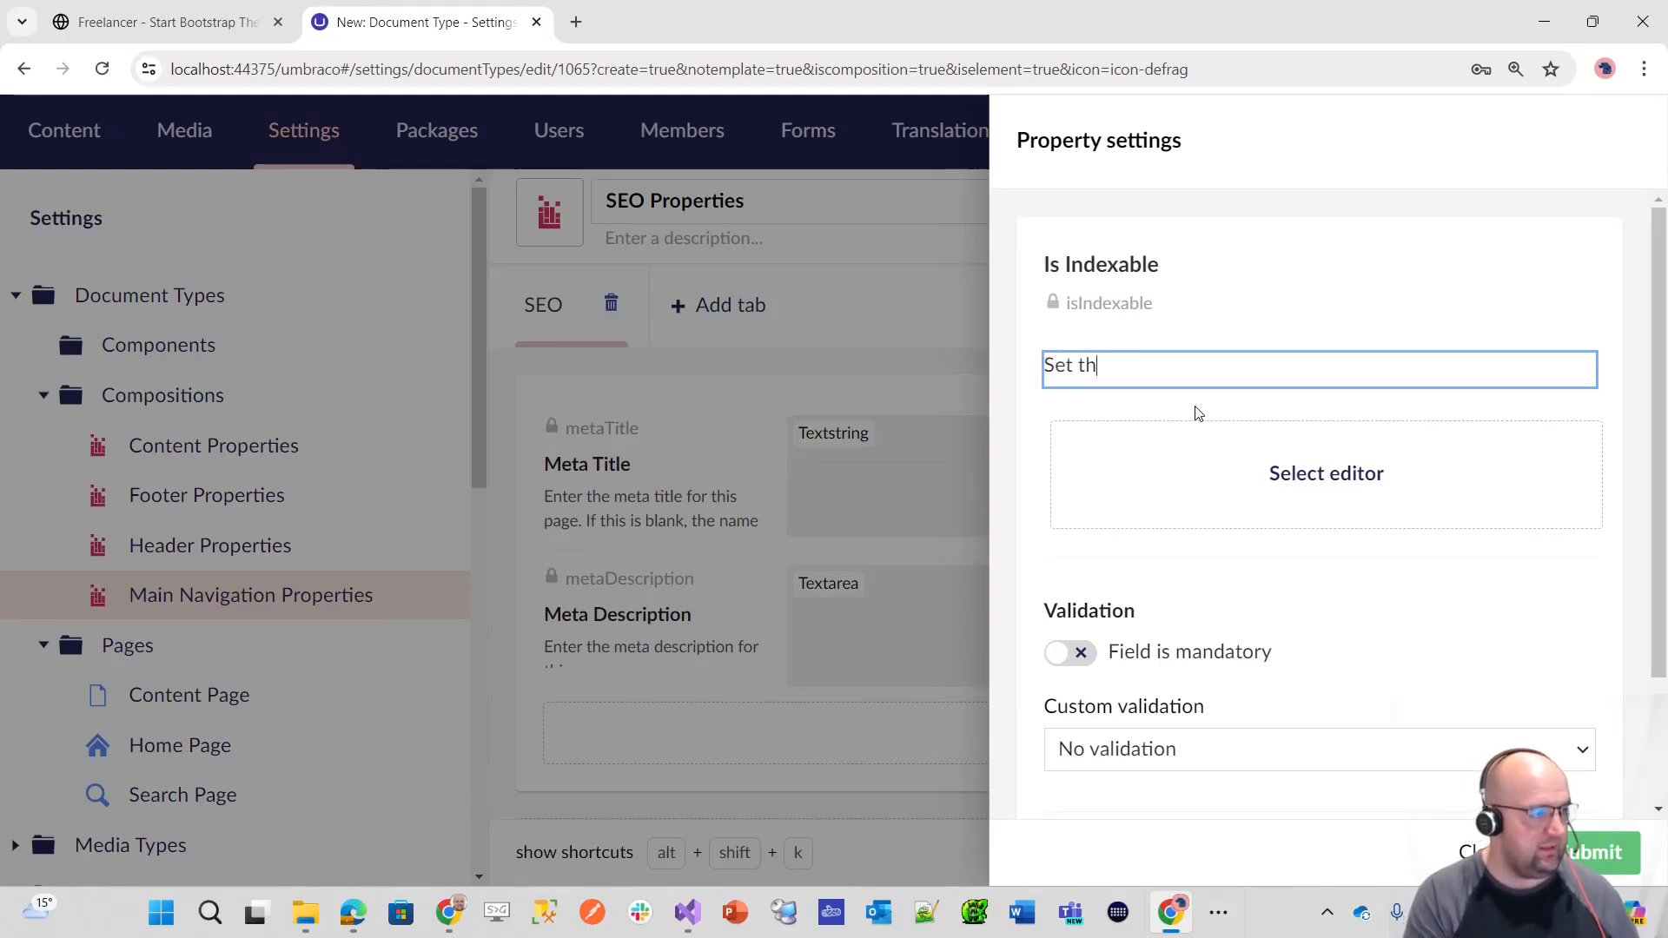
type("is to true if you want robots to b")
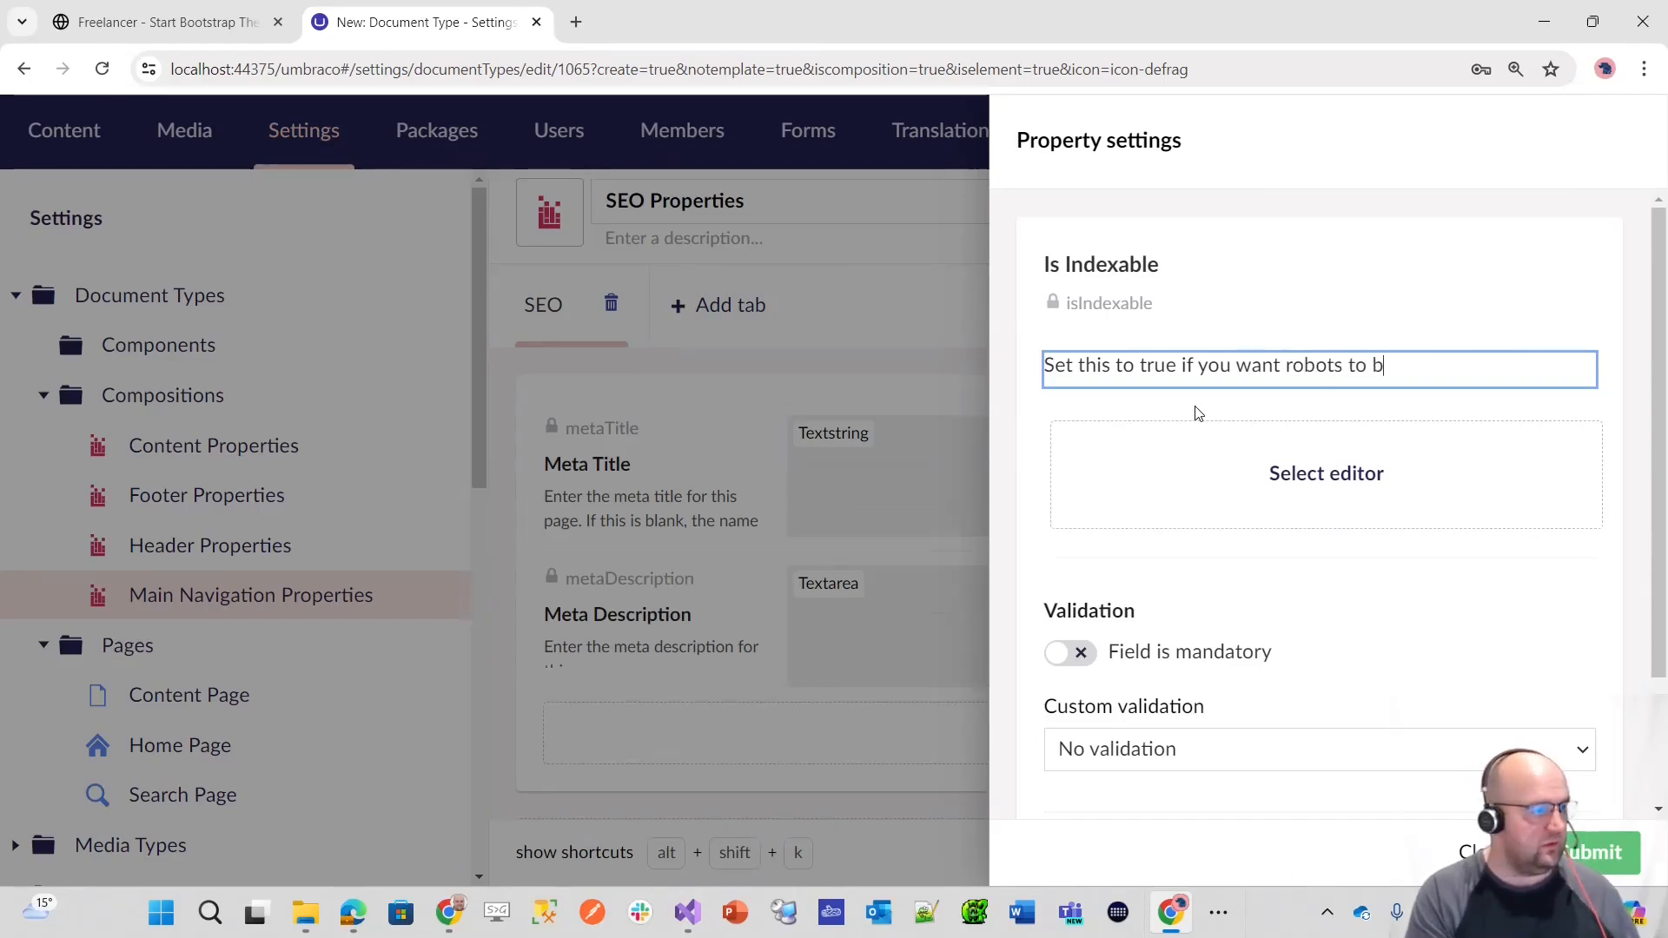
type("dex this page")
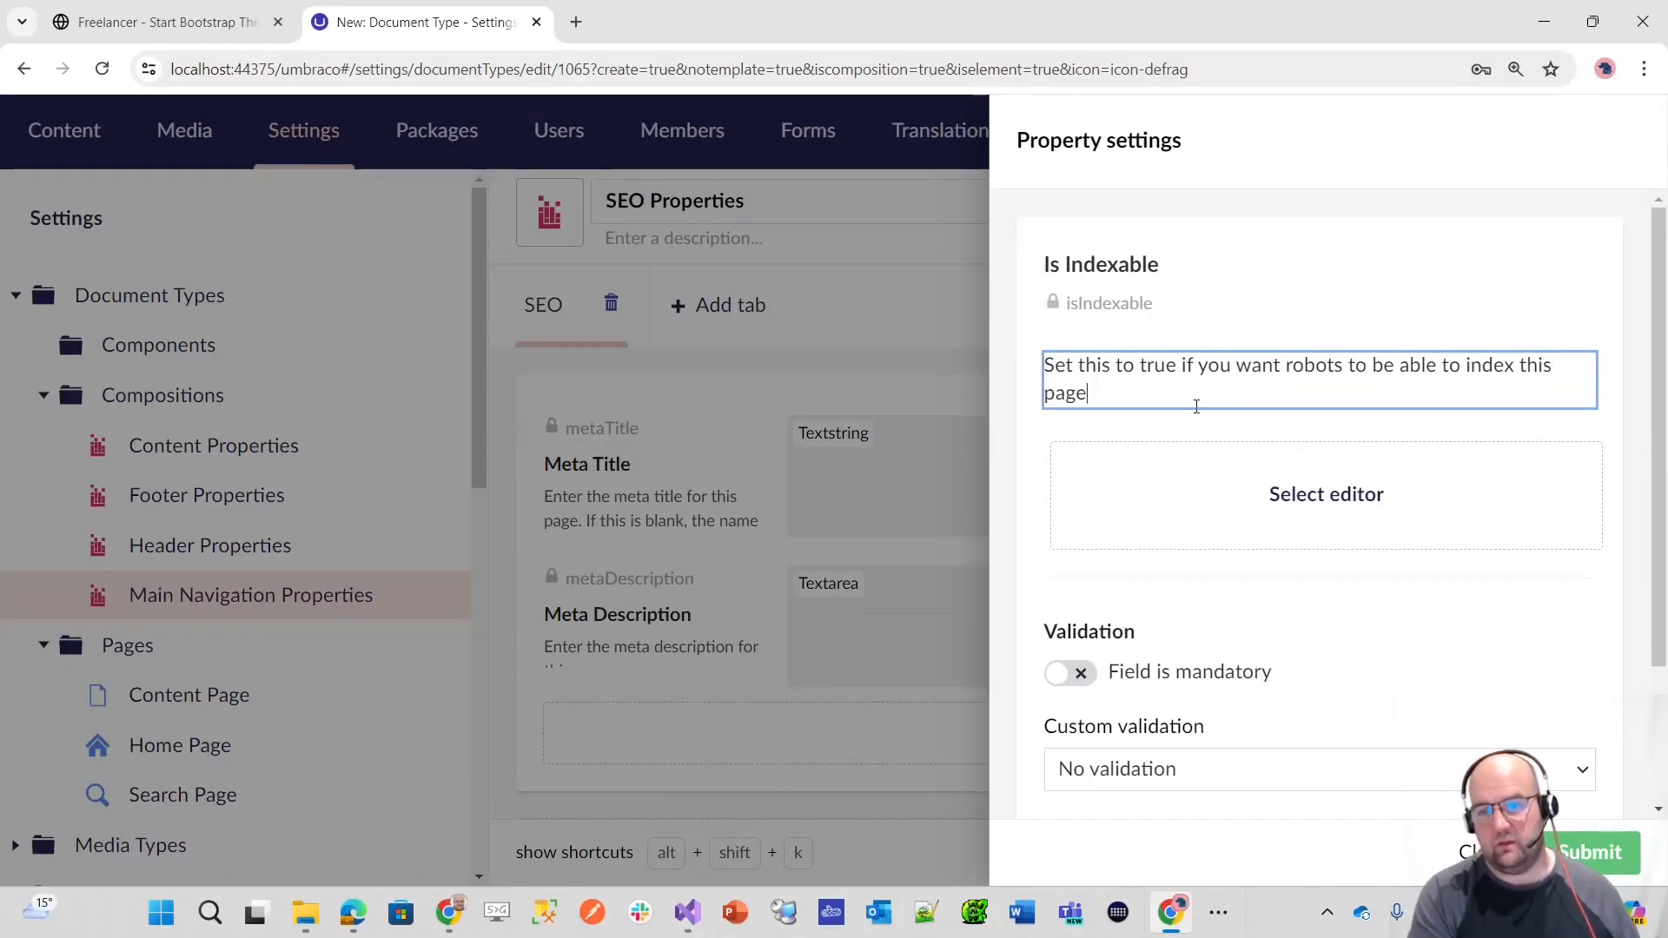
key("ctrl+a")
key("ctrl+c")
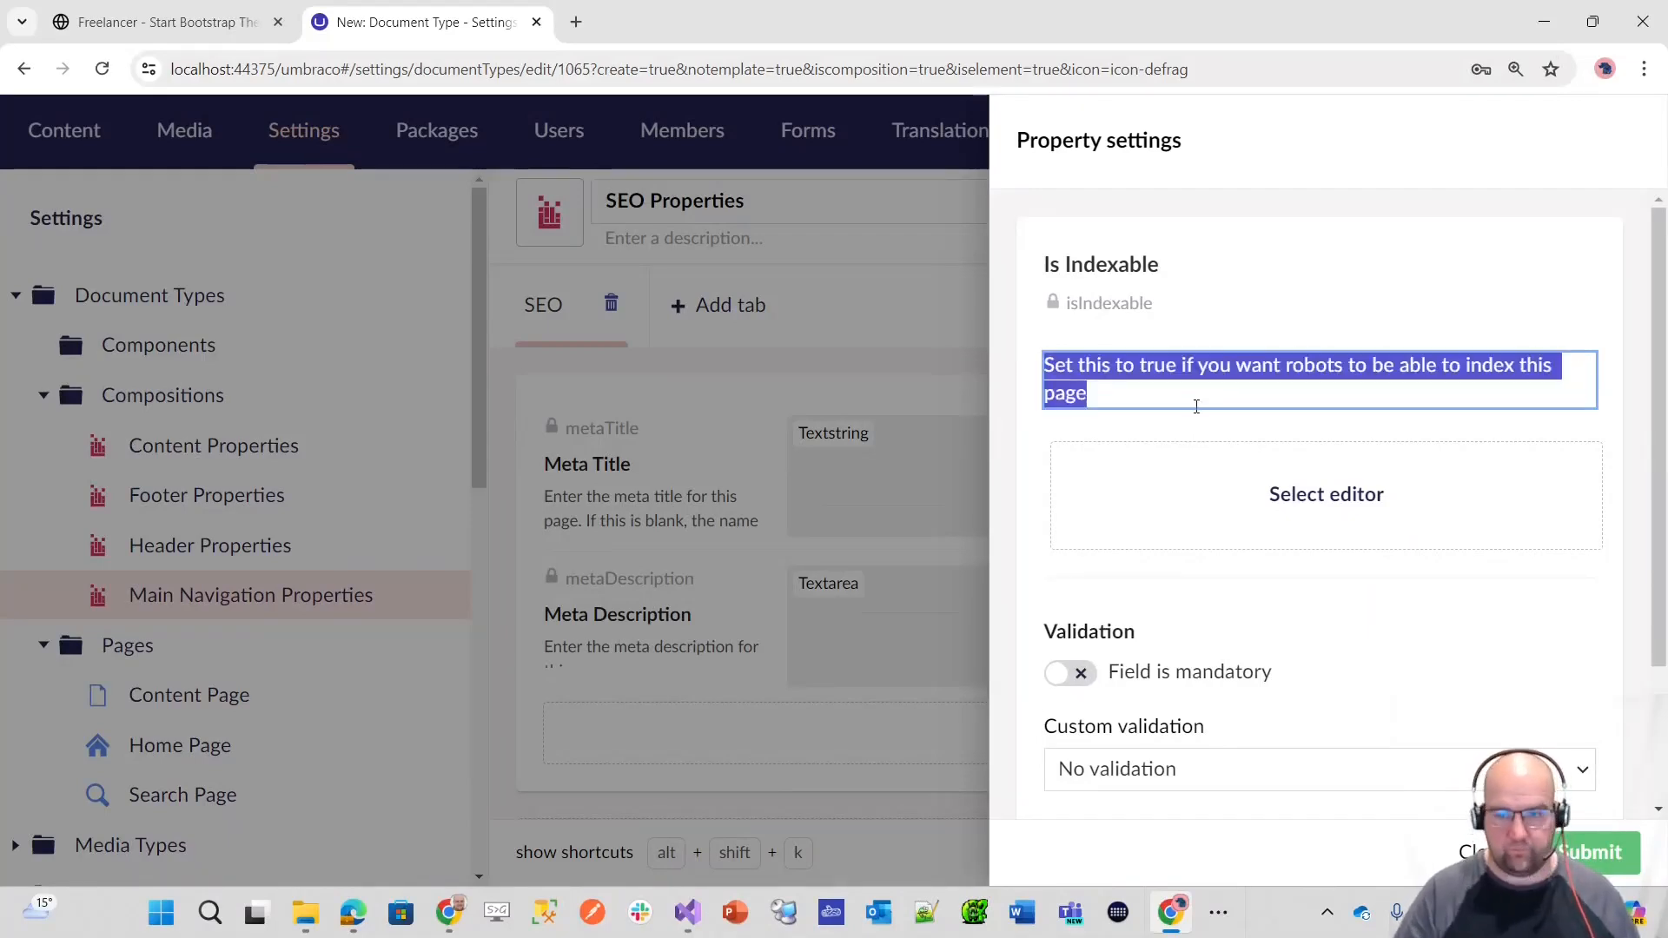
Step: Create a new Toggle editor configuration for the Is Indexable property with its Initial State turned on
left_click(1242, 497)
type("true")
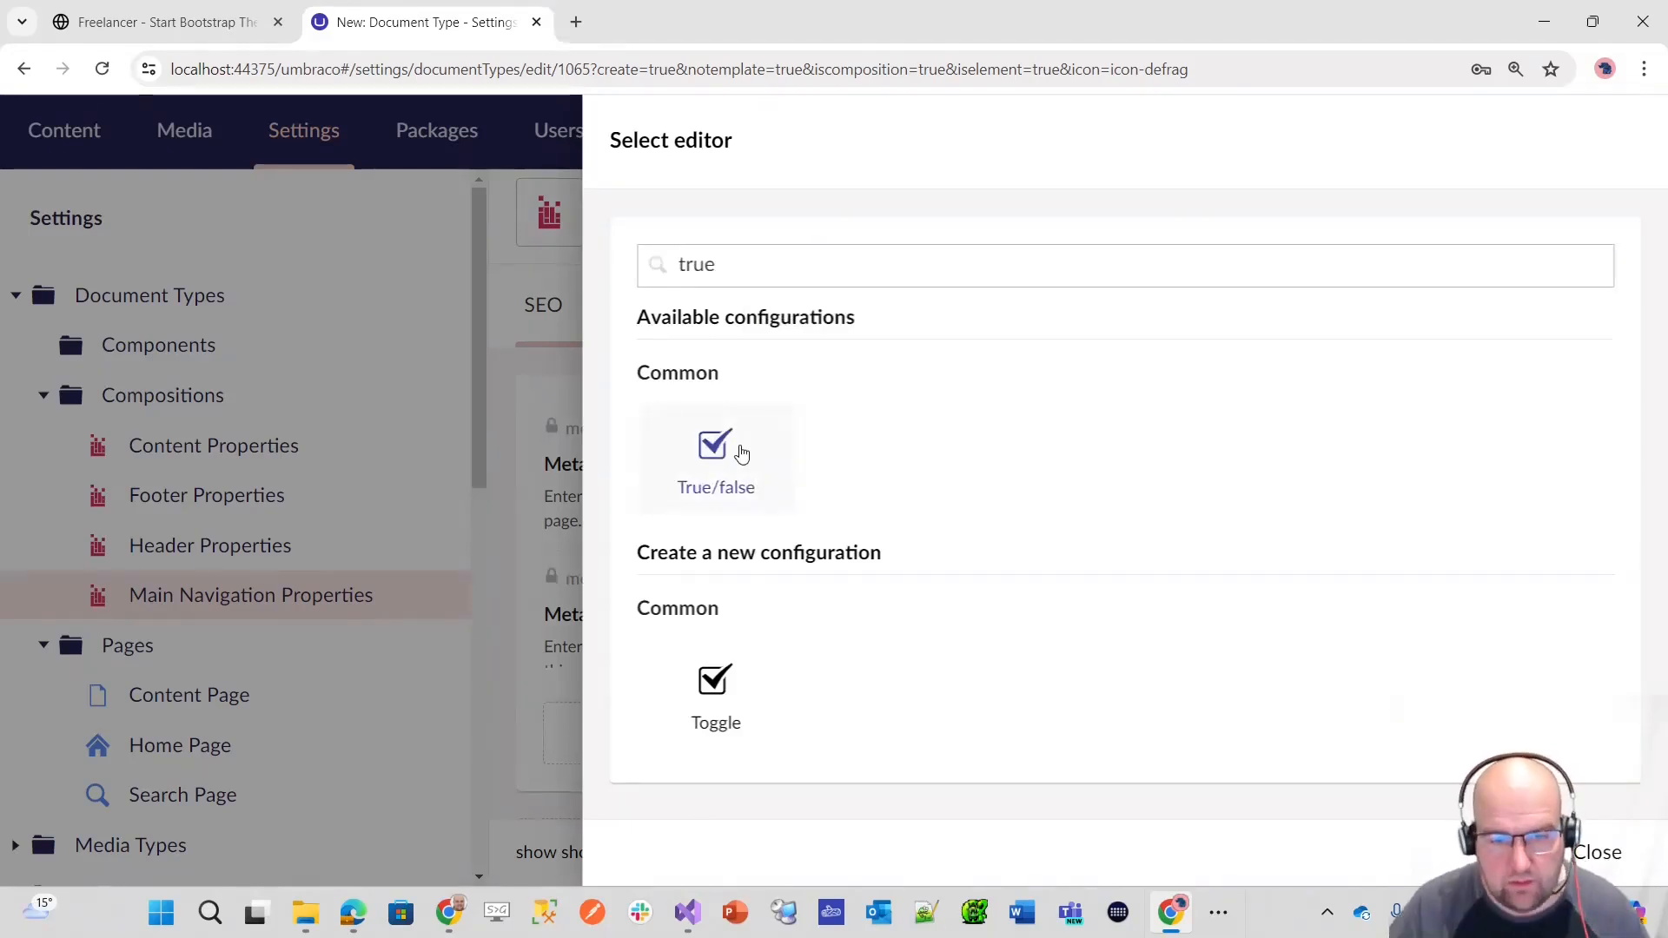
left_click(722, 709)
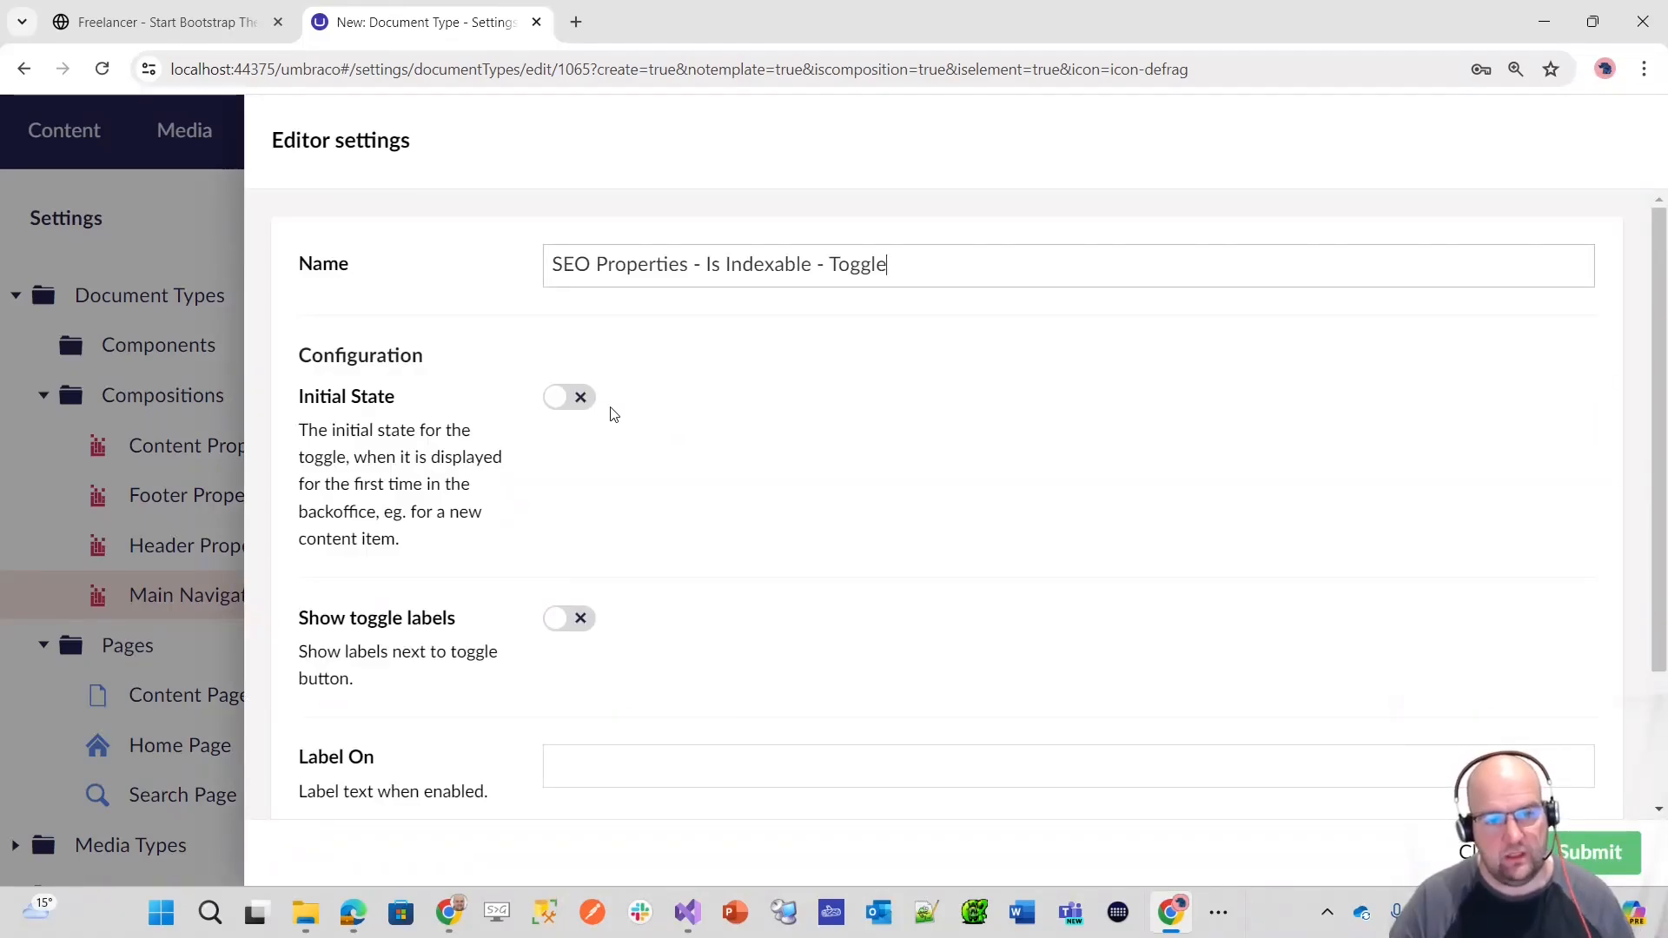
left_click(582, 405)
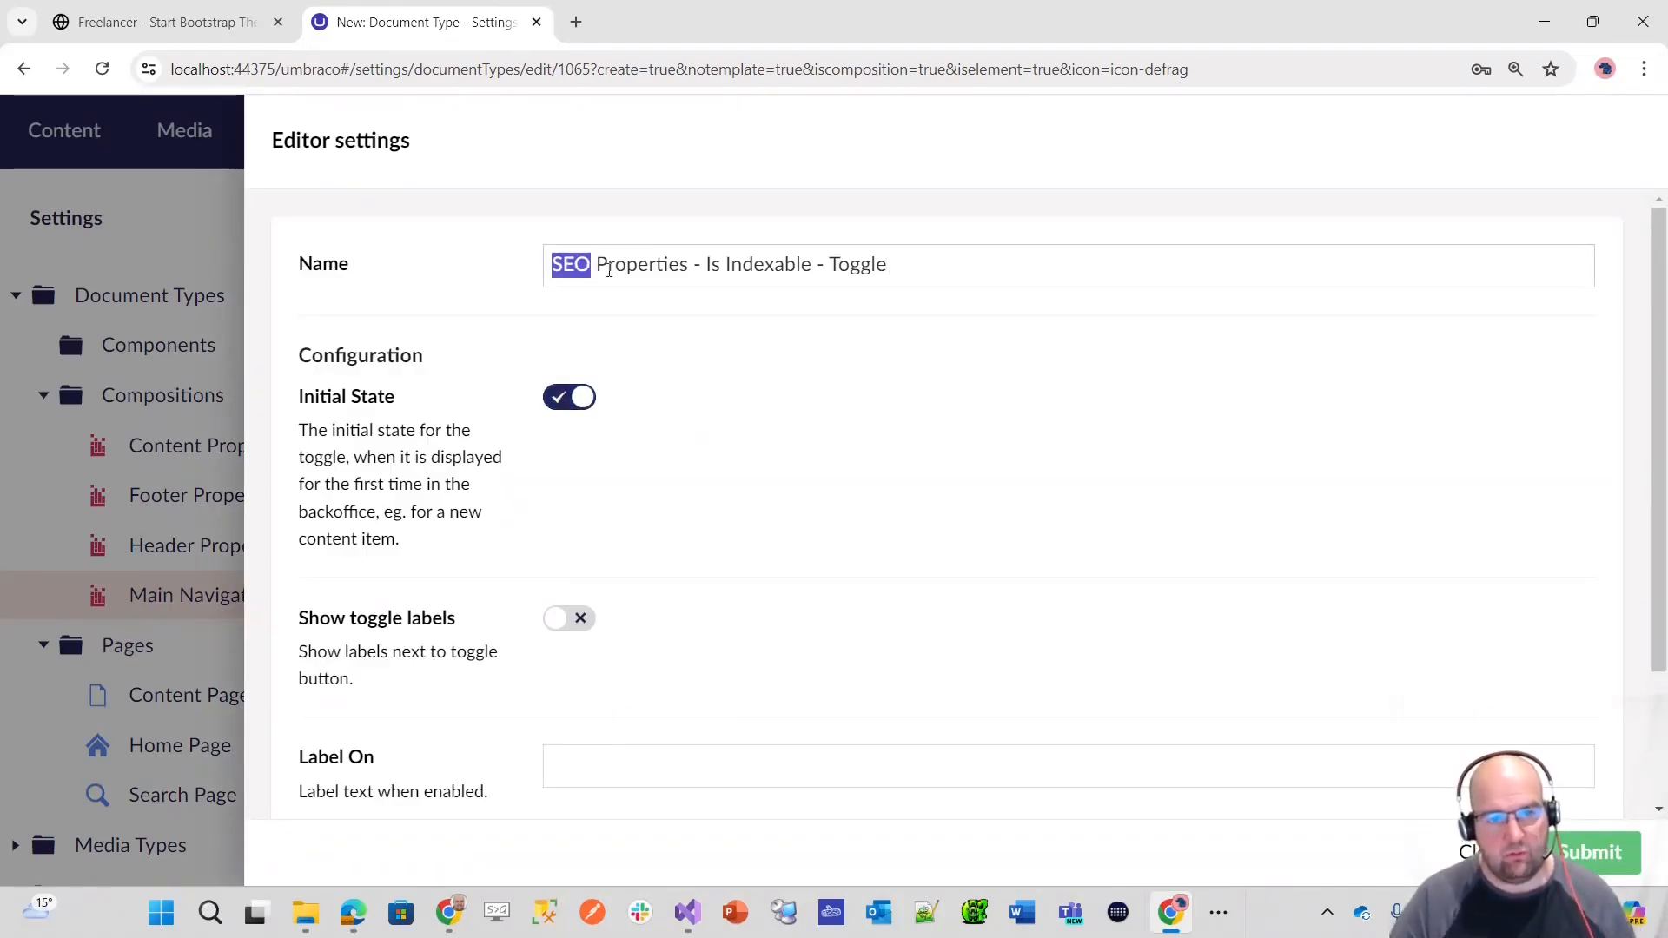
Step: Name the toggle configuration "[Toggle] Default True", leaving its labels empty, and submit it together with the Is Indexable property
left_click_drag(609, 270, 822, 296)
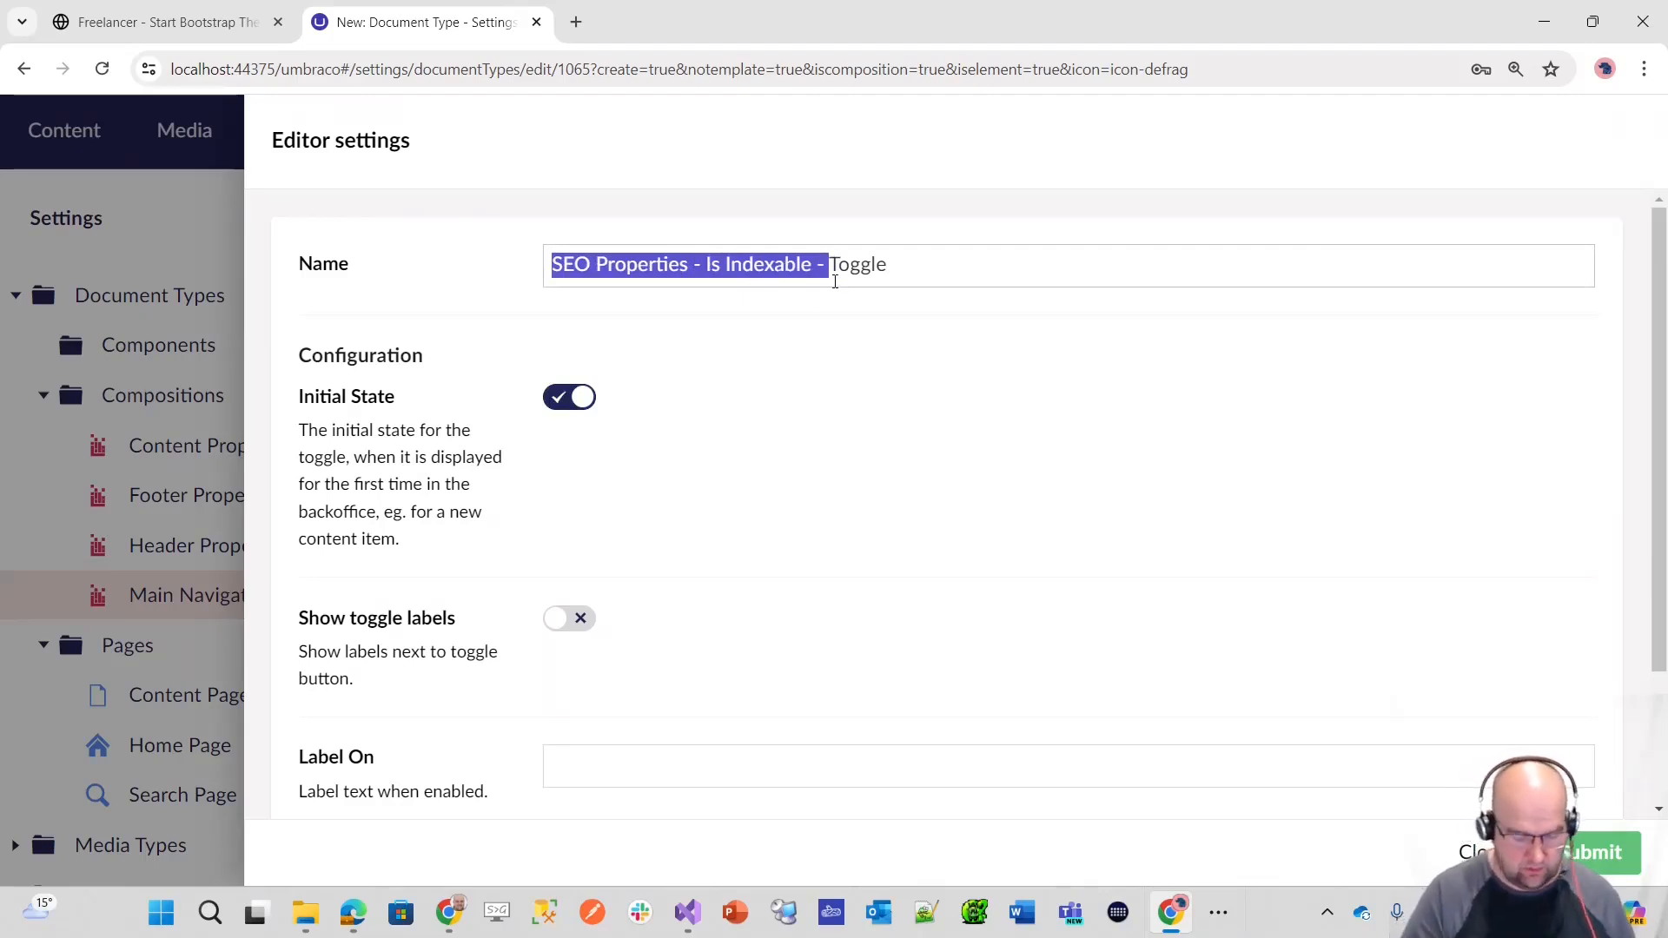
key("BackSpace")
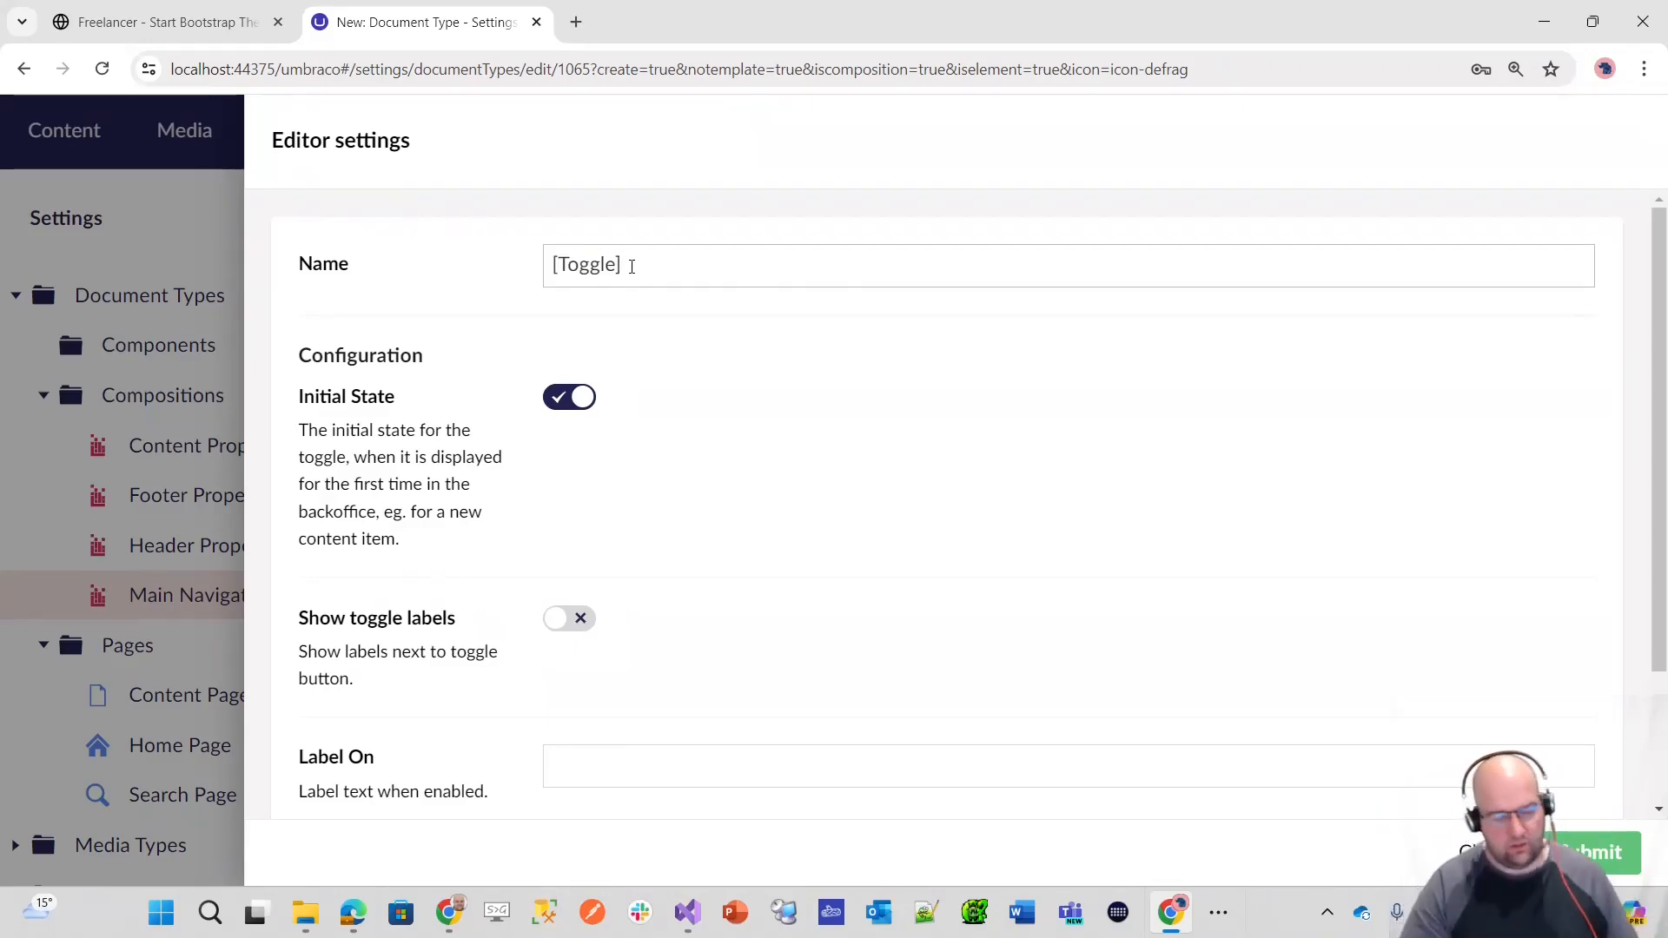
type("Default")
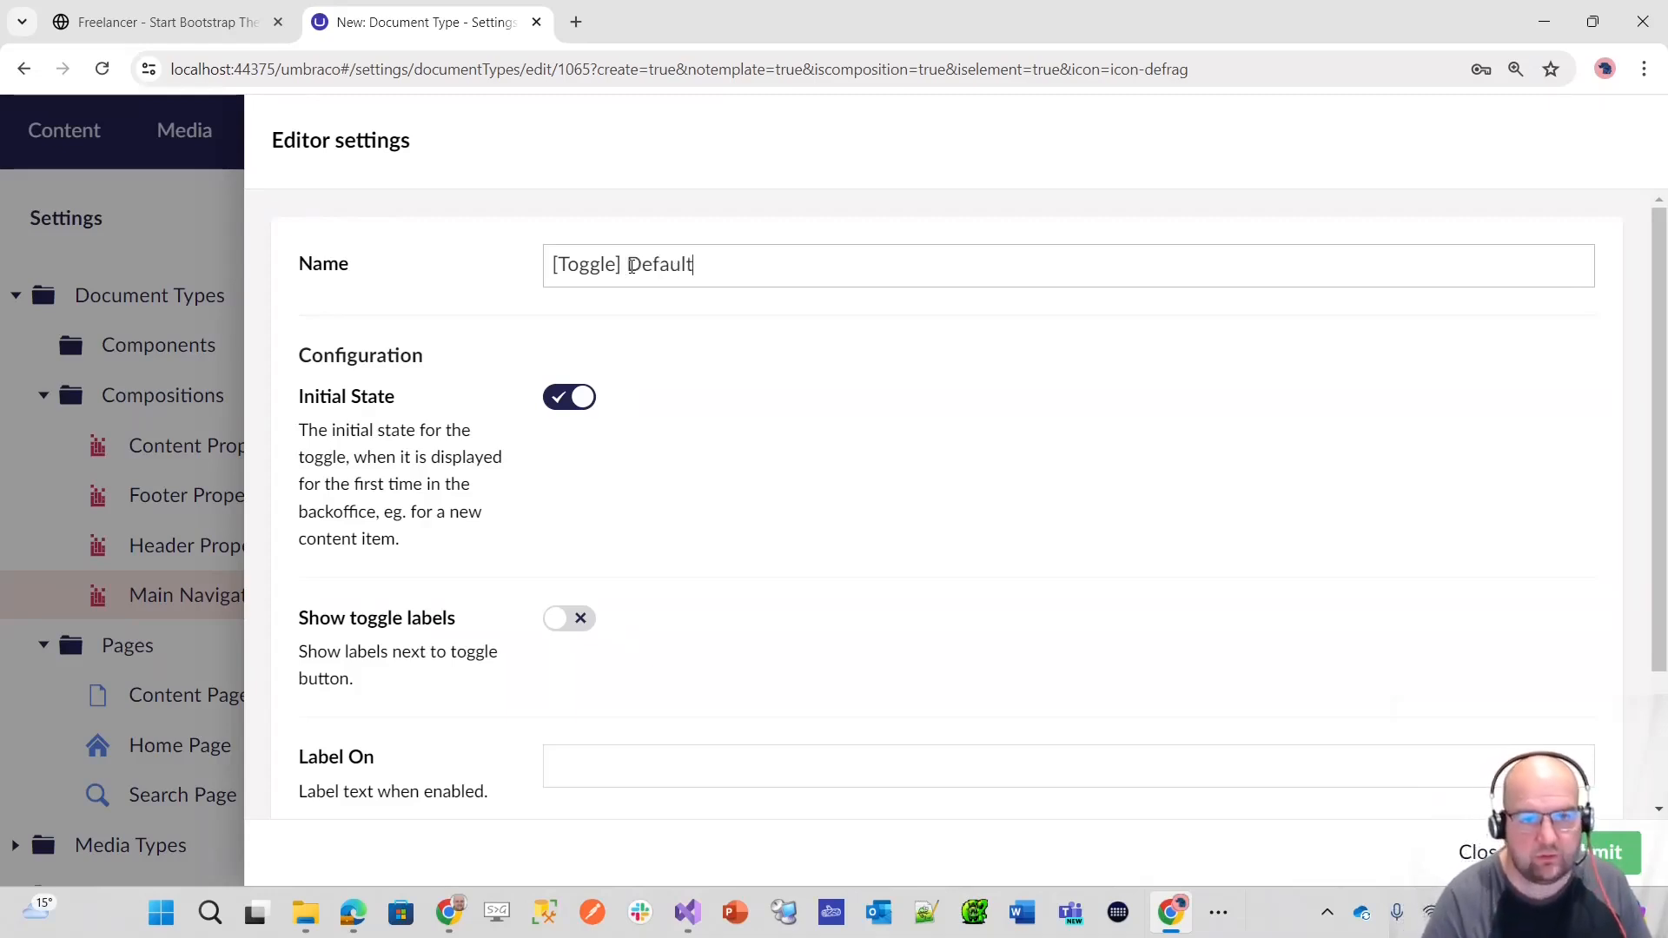
type(" True")
scroll(984, 497, "down", 2)
scroll(1086, 521, "up", 2)
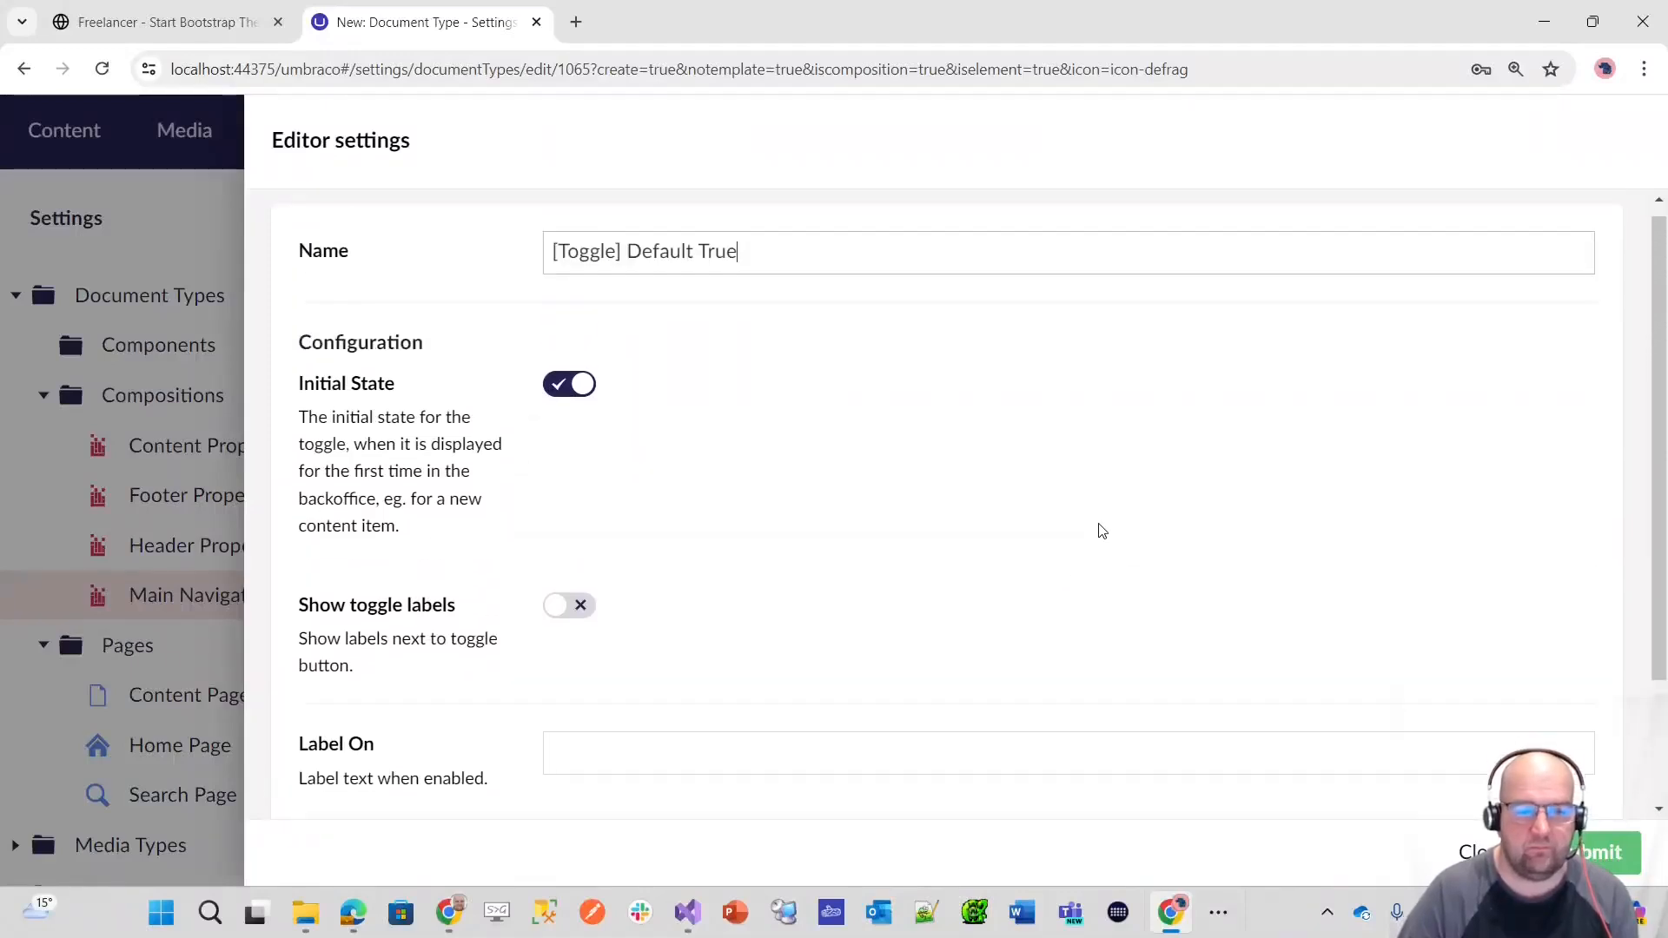
scroll(1232, 496, "down", 2)
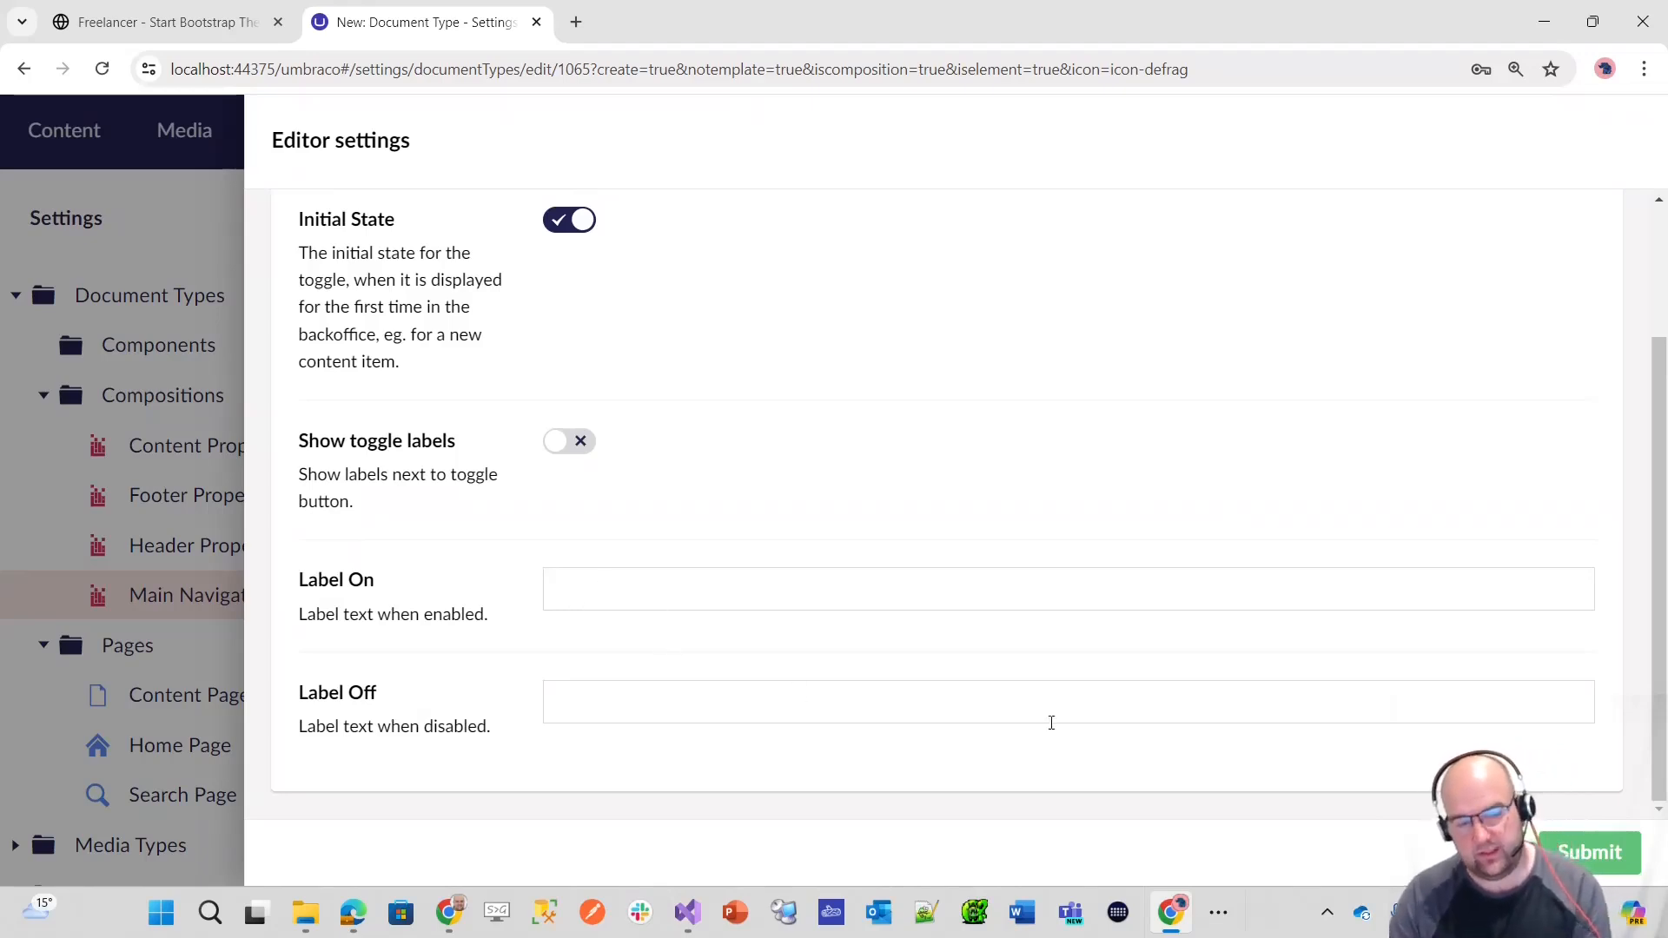
left_click(1604, 857)
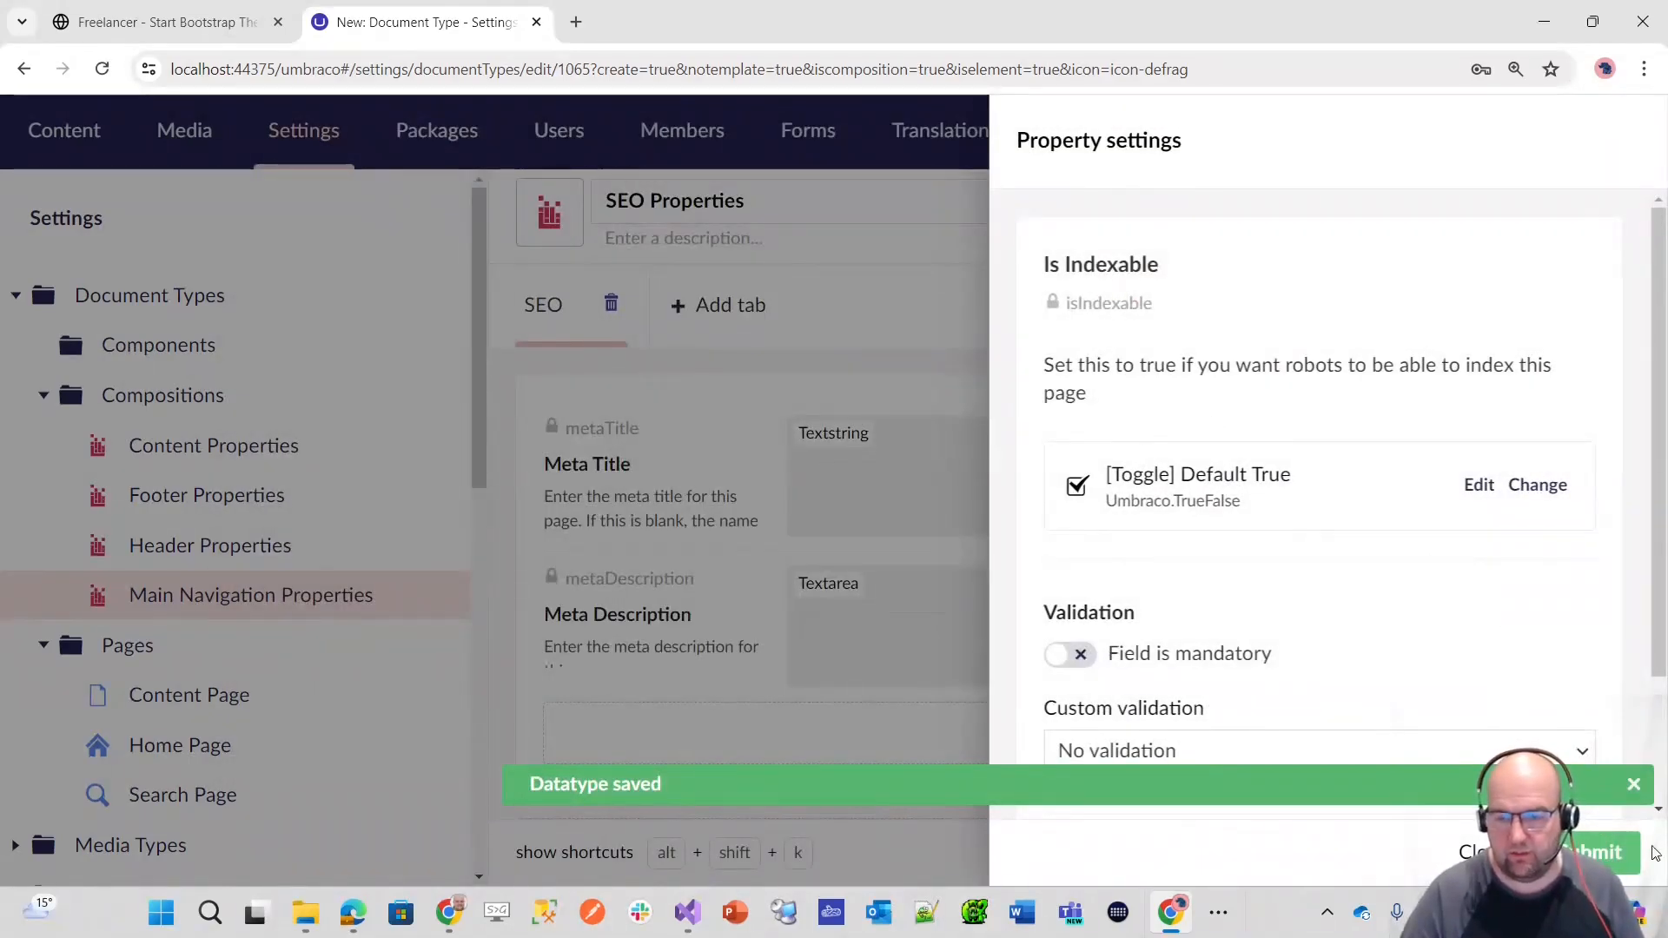
left_click(1633, 784)
left_click(1600, 852)
Step: Add a fourth property named Is Followable to the SEO tab, below Is Indexable
scroll(1160, 549, "up", 1)
scroll(1161, 549, "down", 2)
left_click(1066, 561)
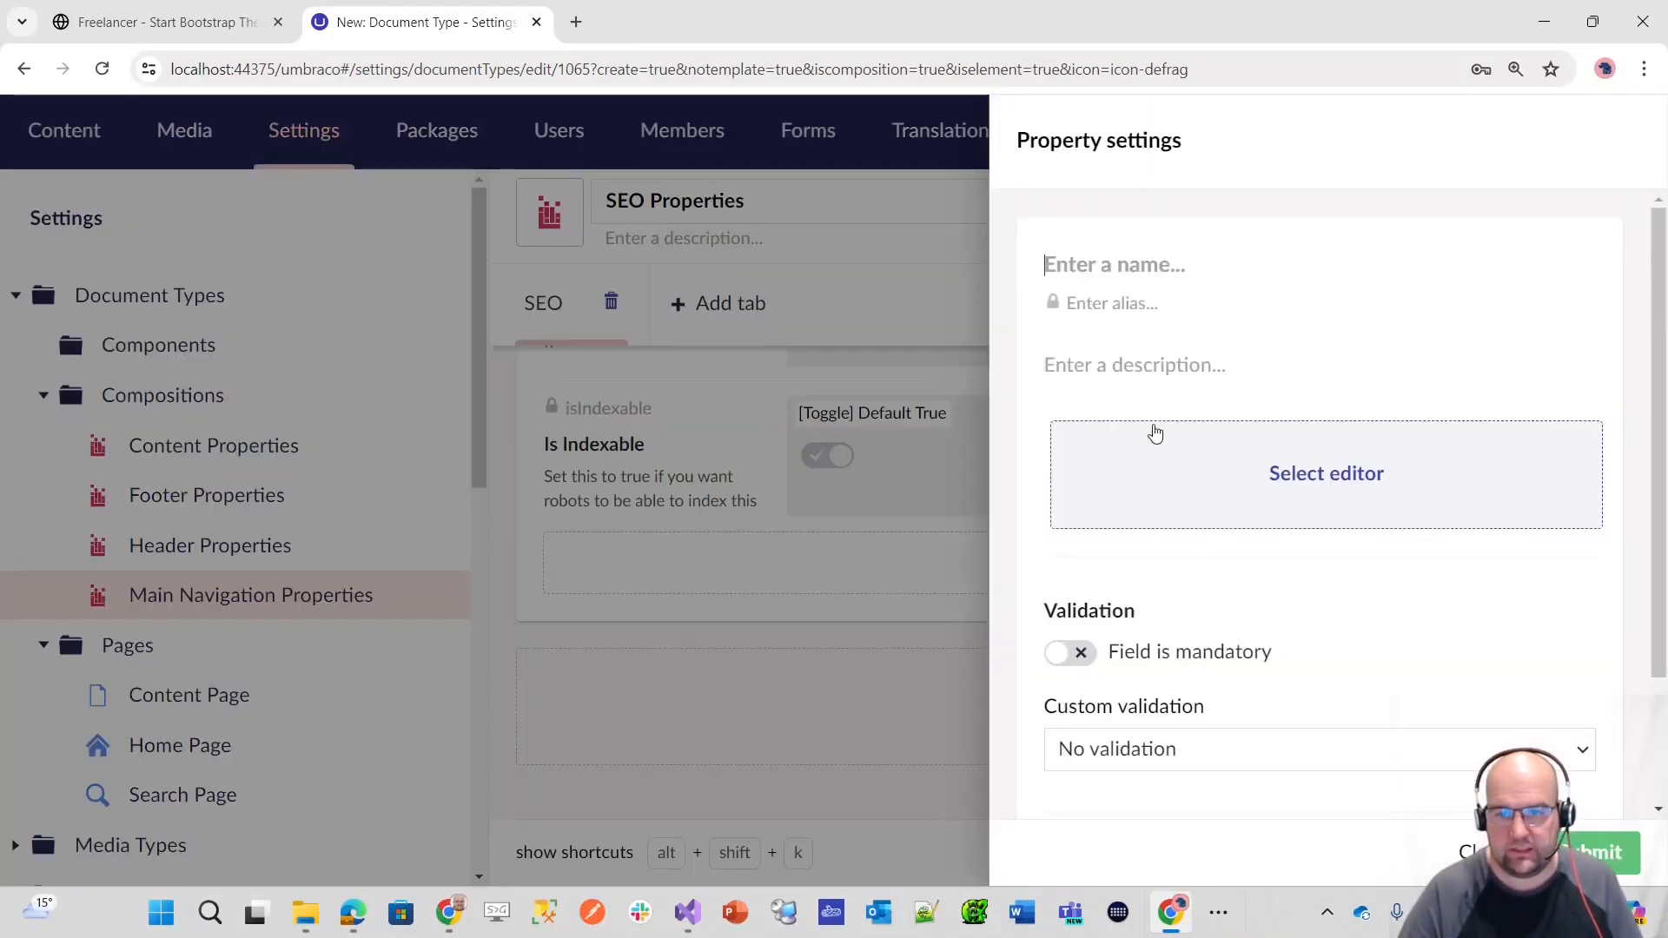
type("Is ")
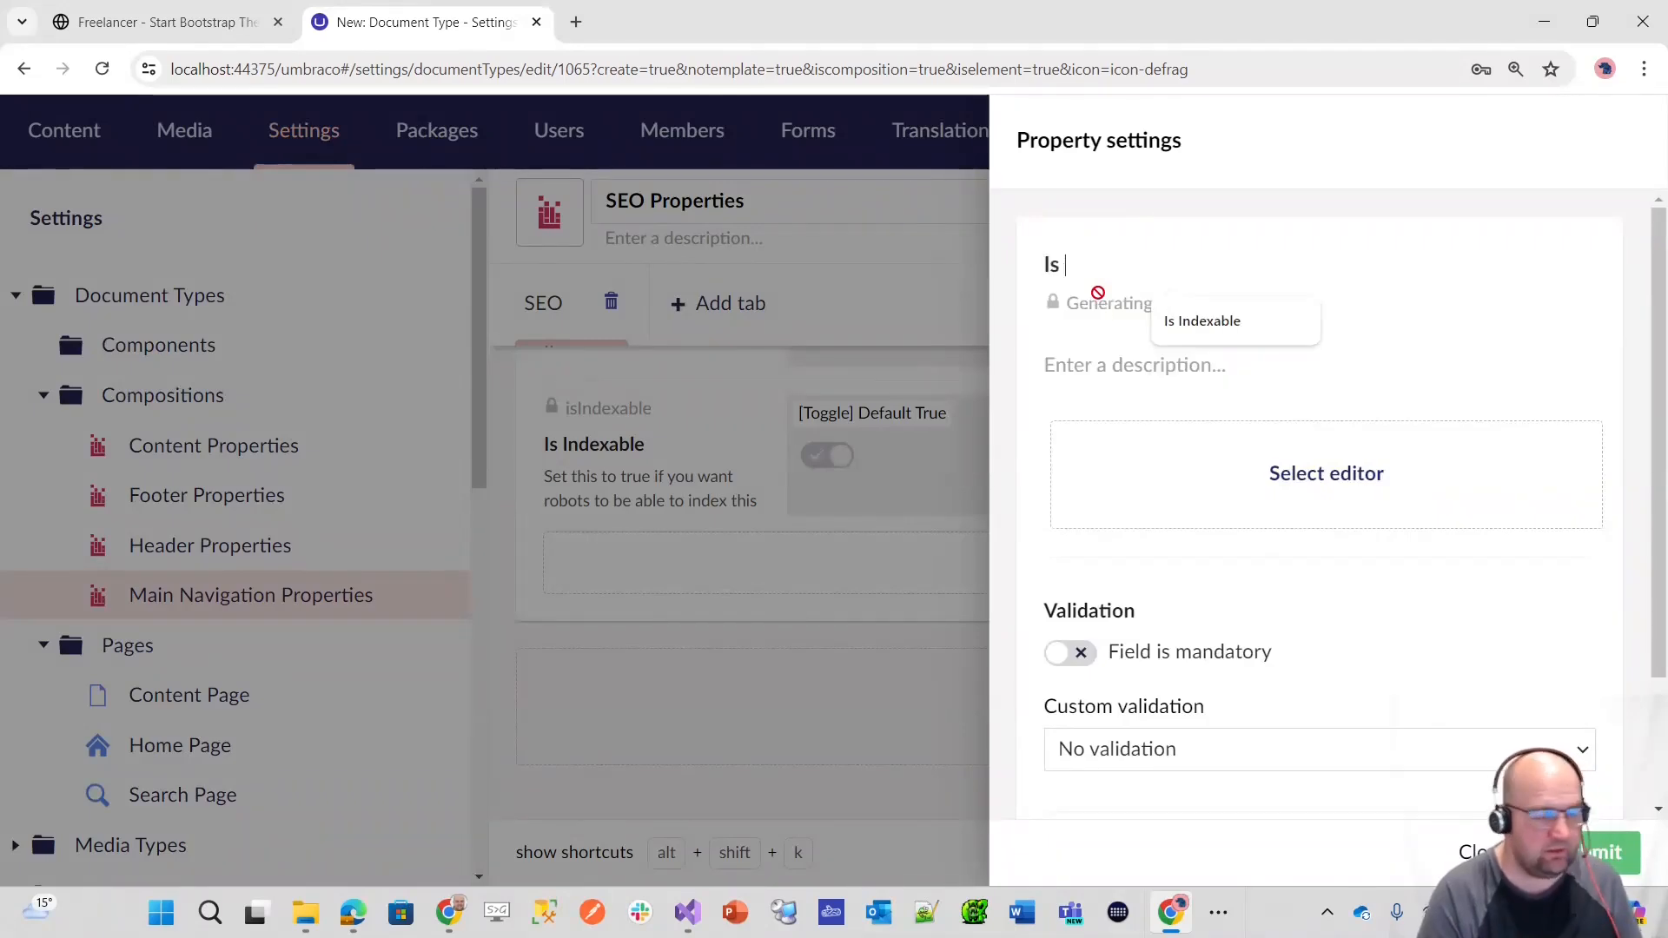
type("Followabe")
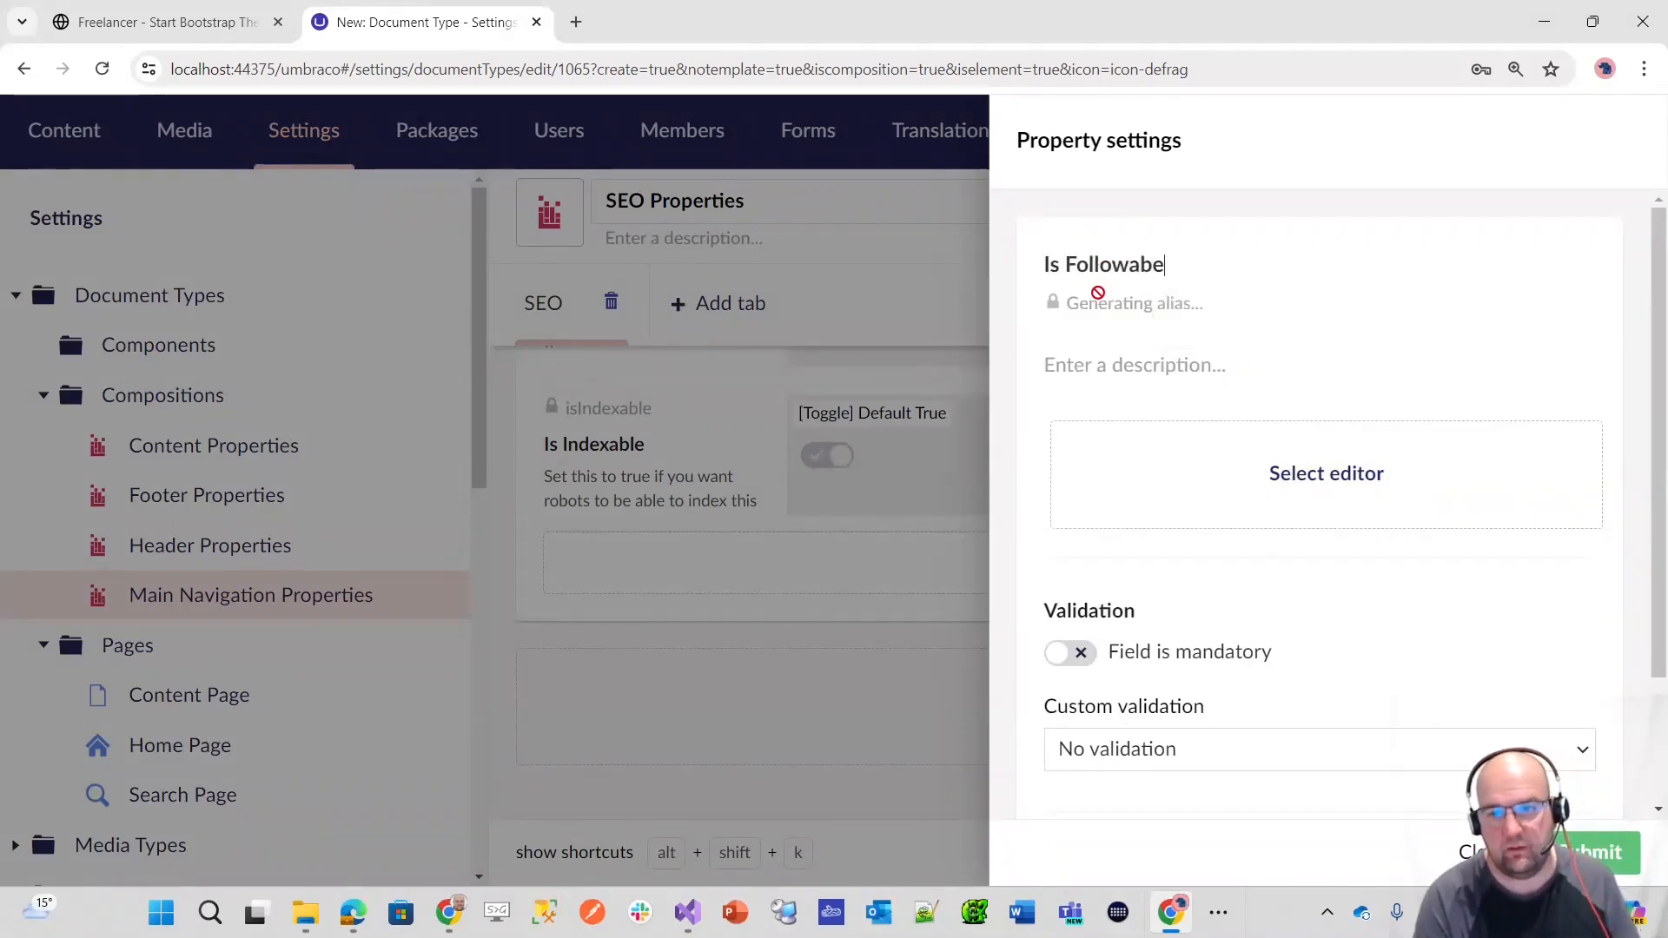
key("BackSpace")
type("le")
key("Tab")
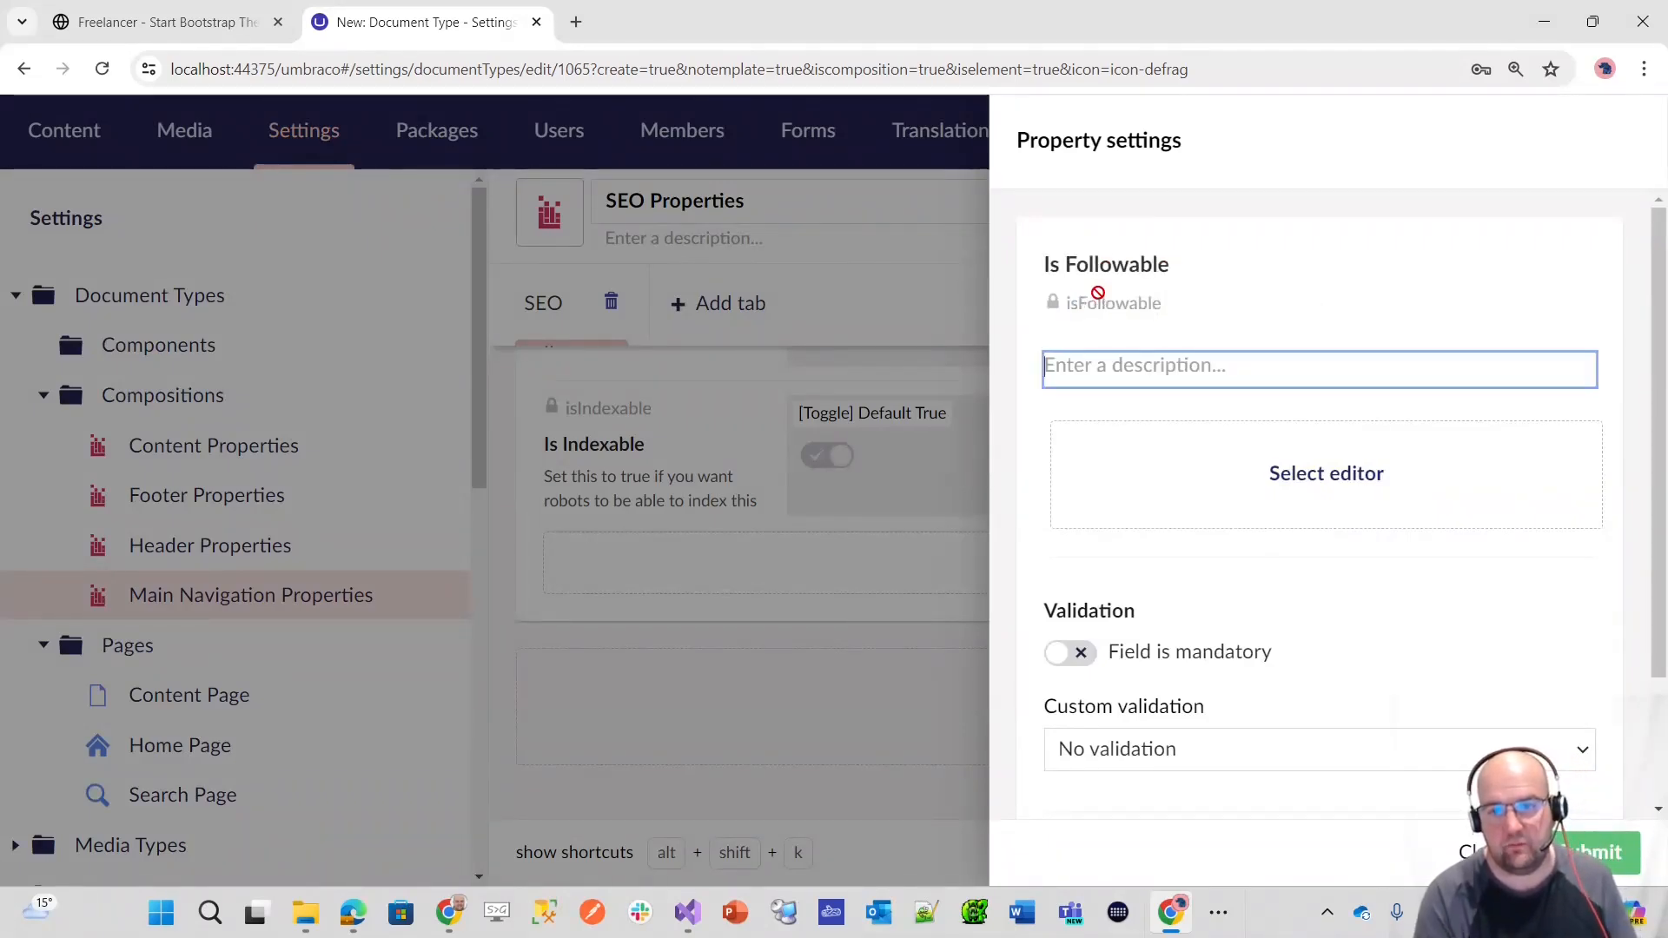
Step: Reuse the copied description for Is Followable, changed to "Set this to true if you want robots to be able to follow this page"
key("ctrl+v")
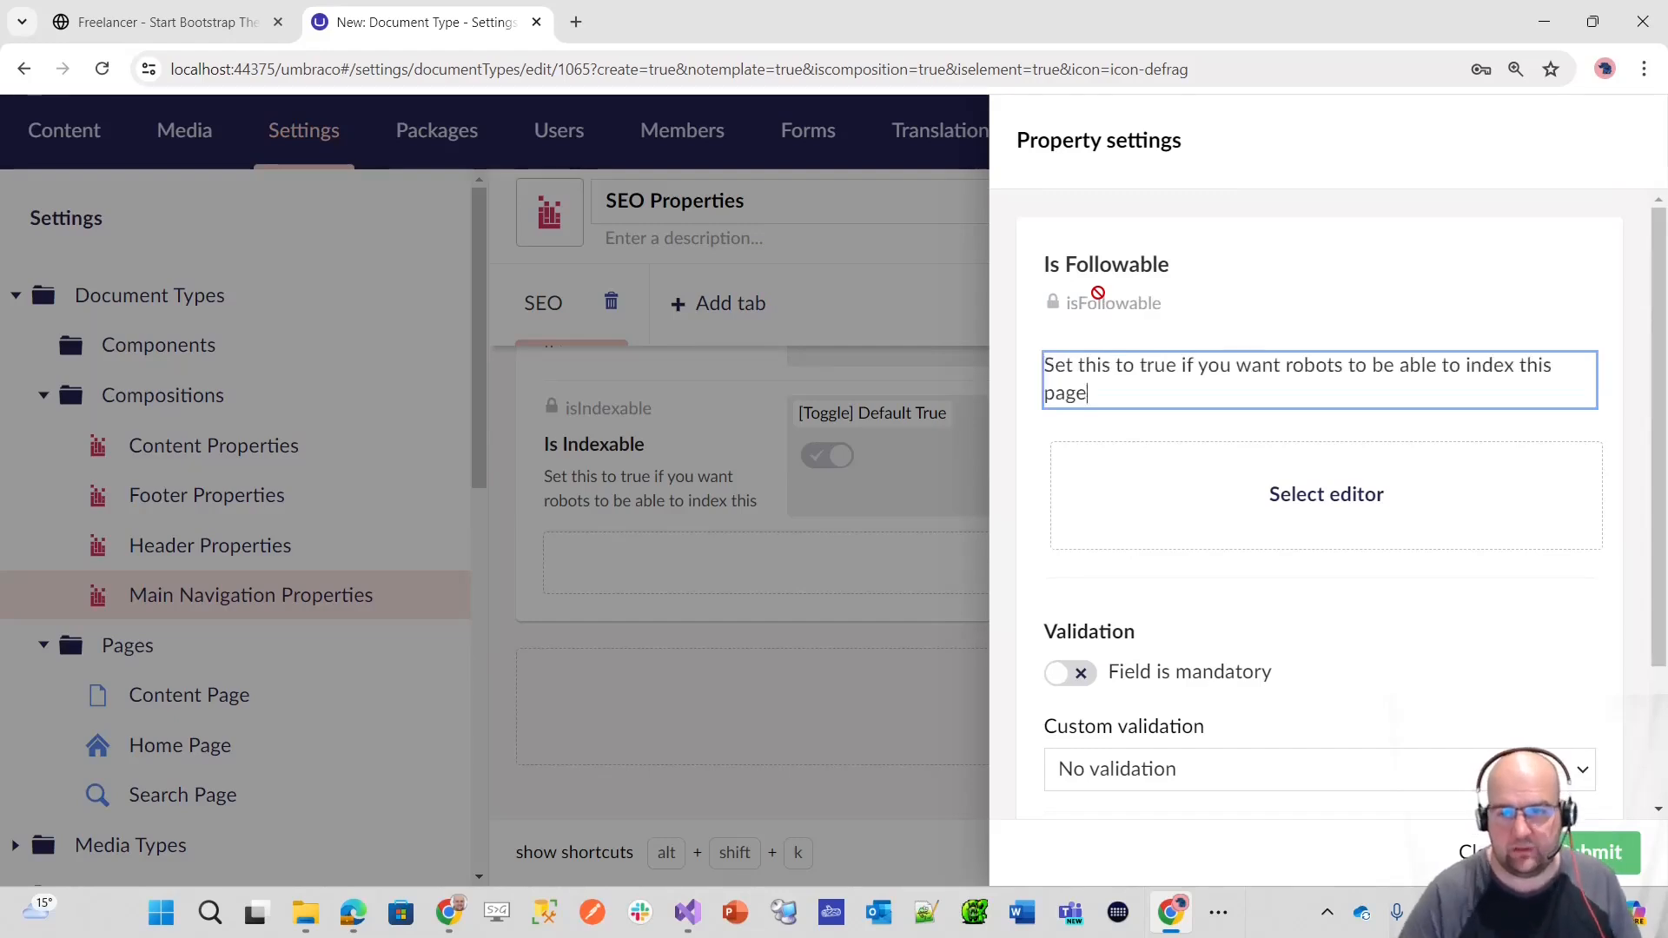
double_click(1419, 365)
double_click(1495, 366)
type("follow")
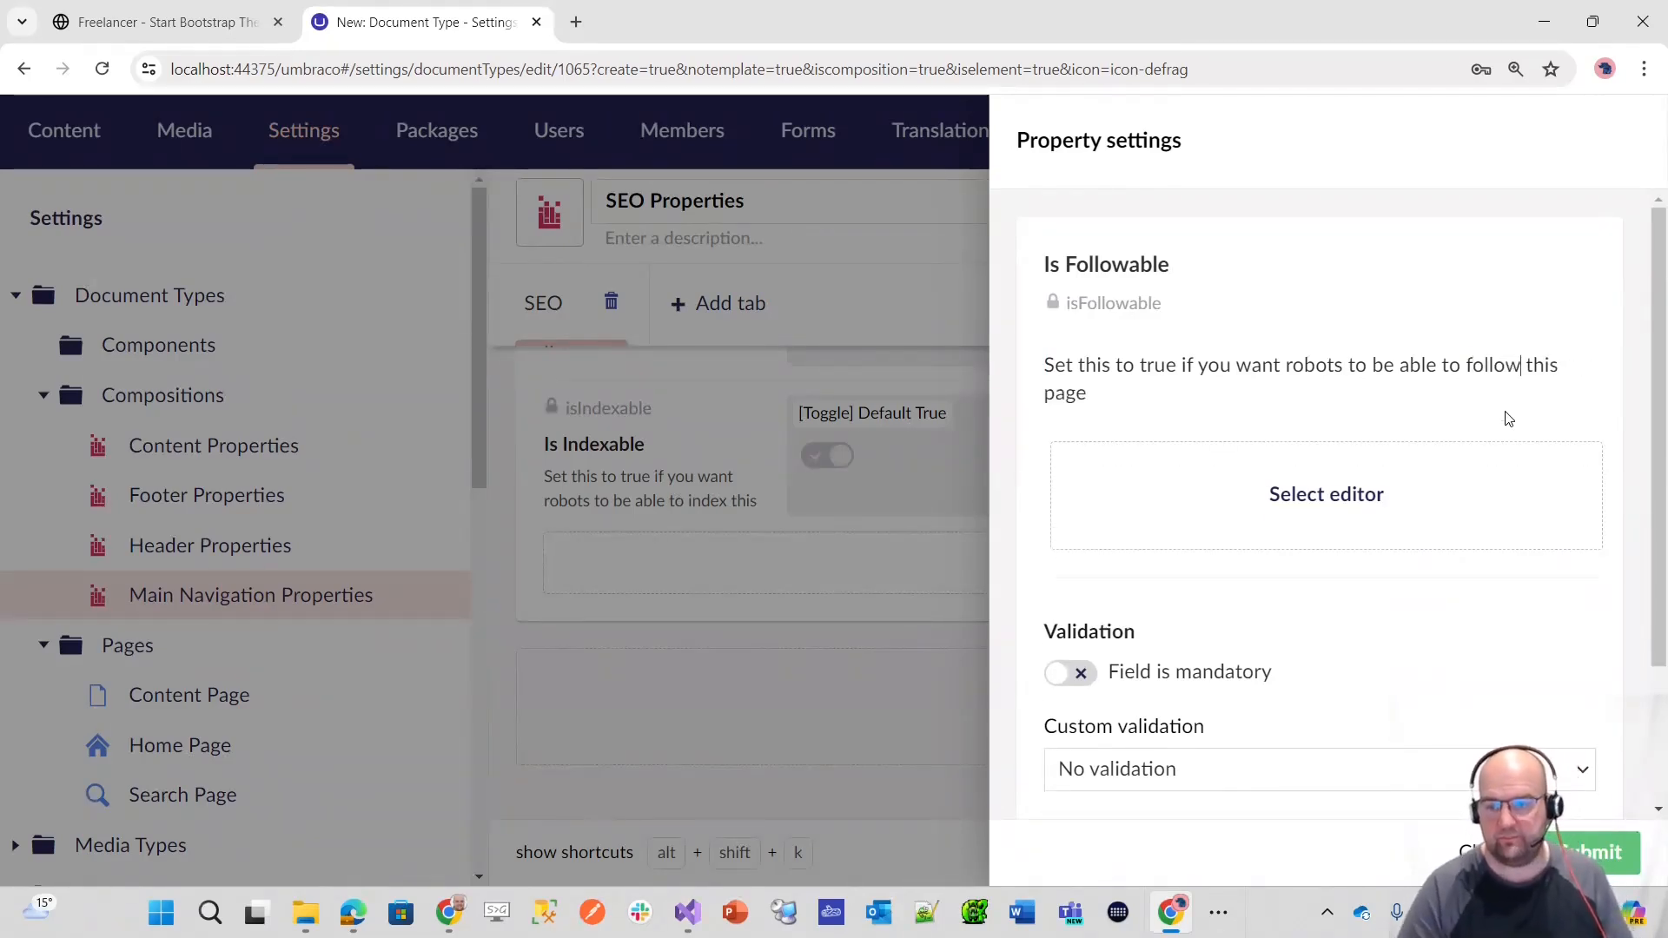
Step: Assign the existing [Toggle] Default True editor to the Is Followable property and save the SEO Properties document type
left_click(1375, 515)
type("tru")
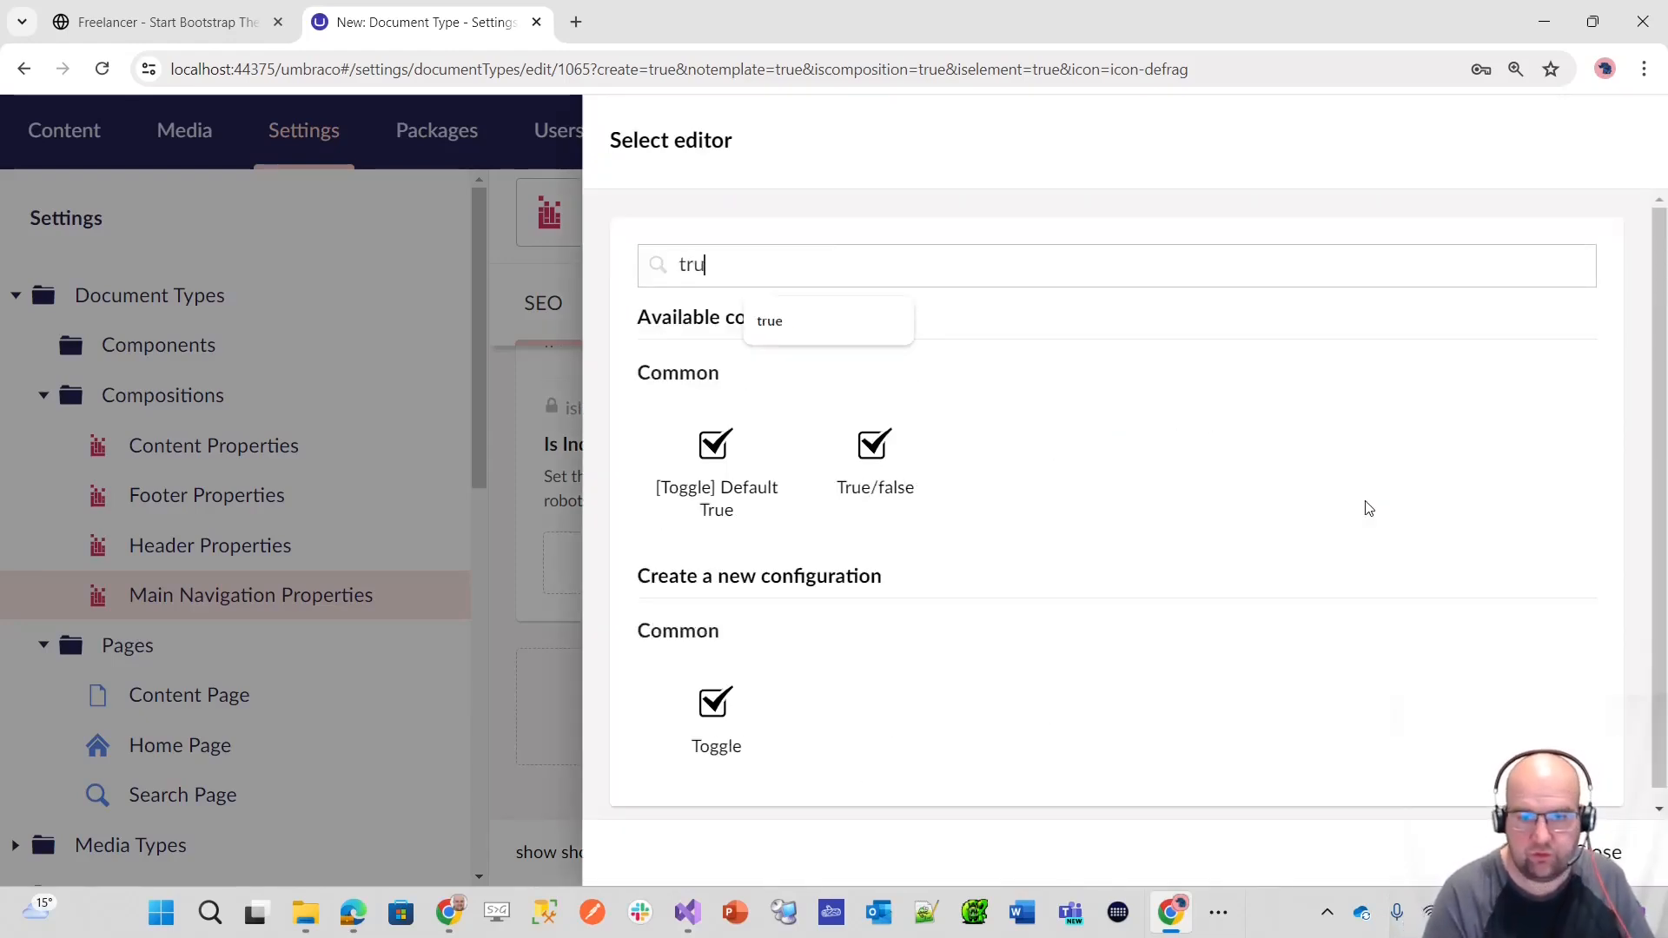
left_click(723, 476)
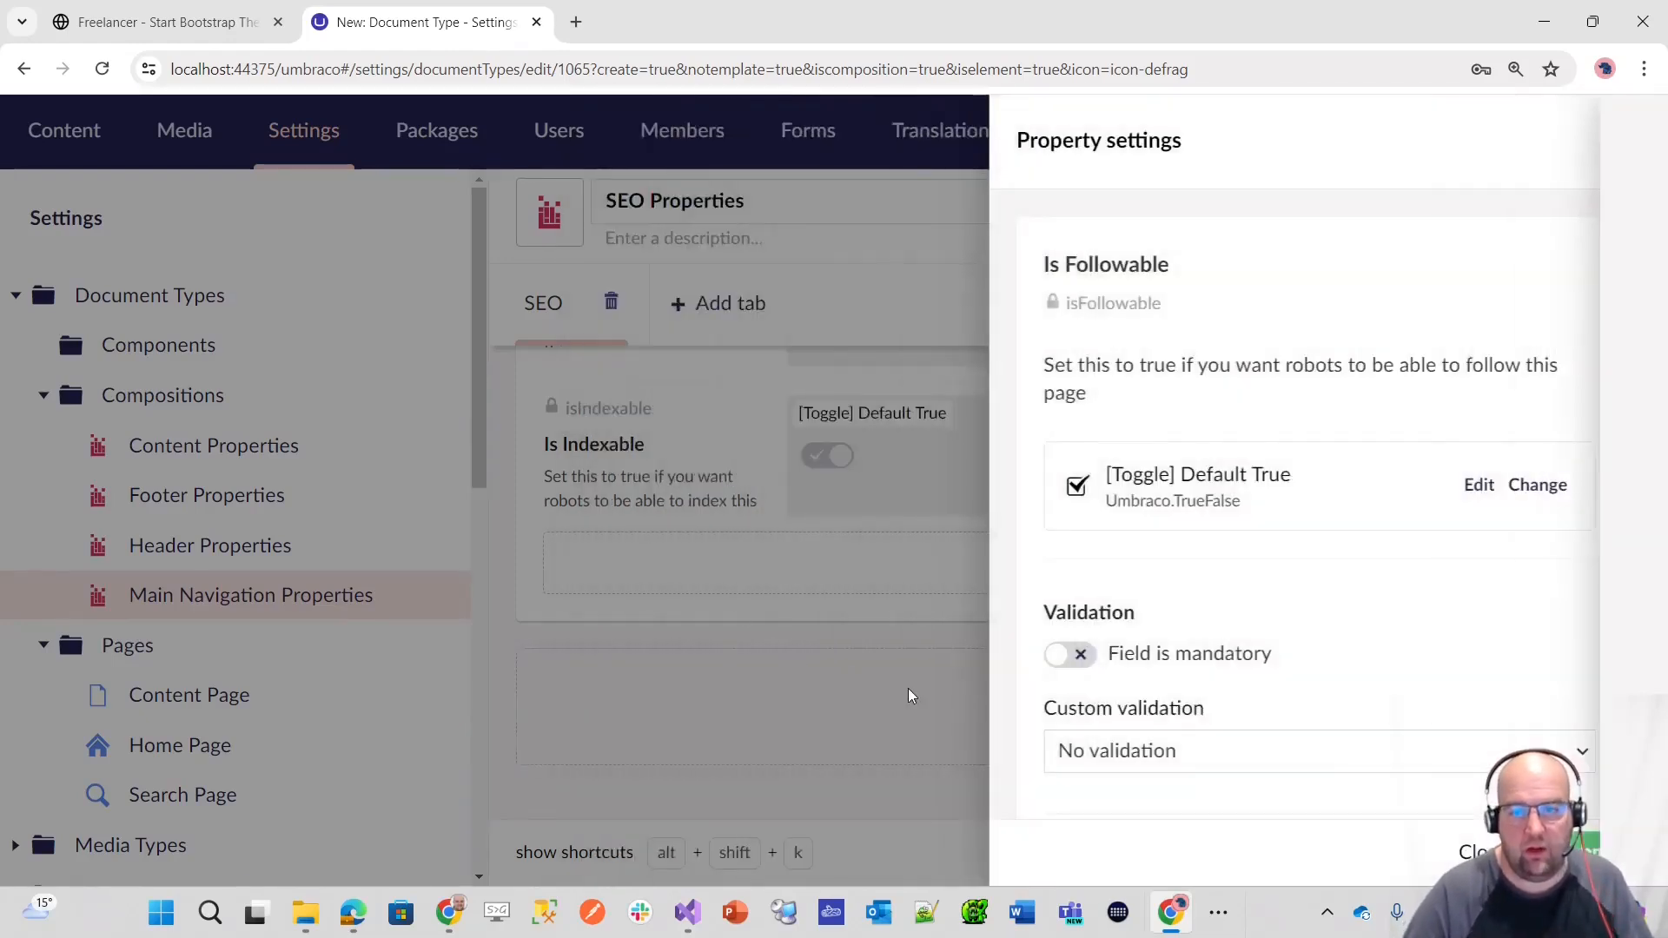
left_click(1590, 853)
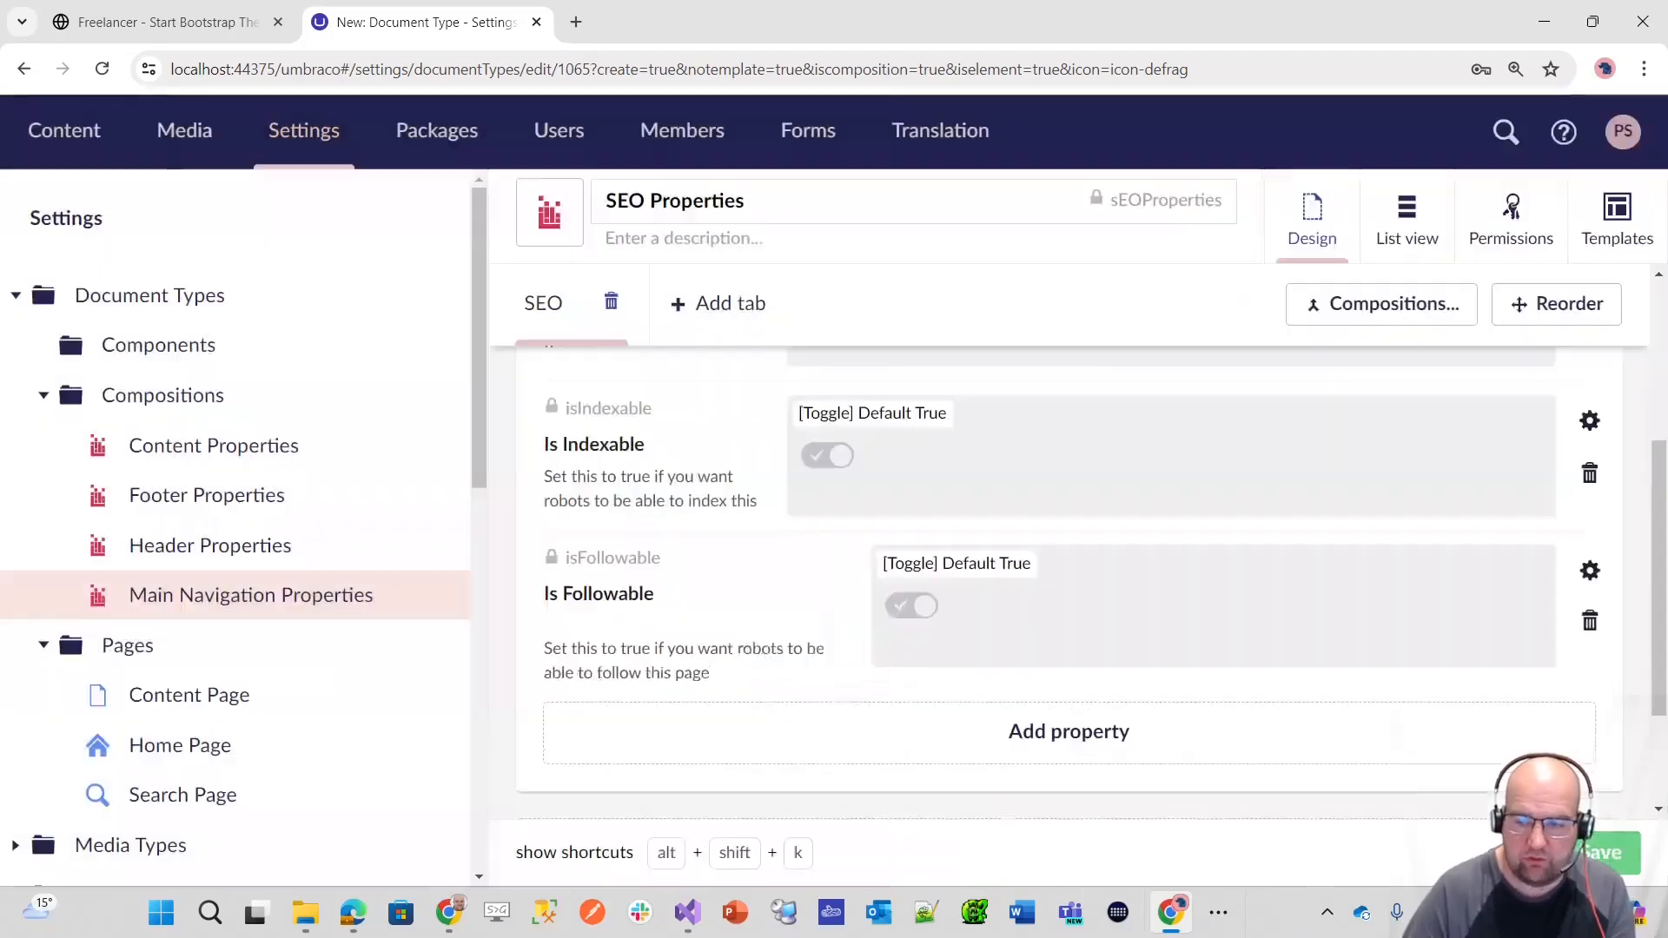
left_click(1603, 853)
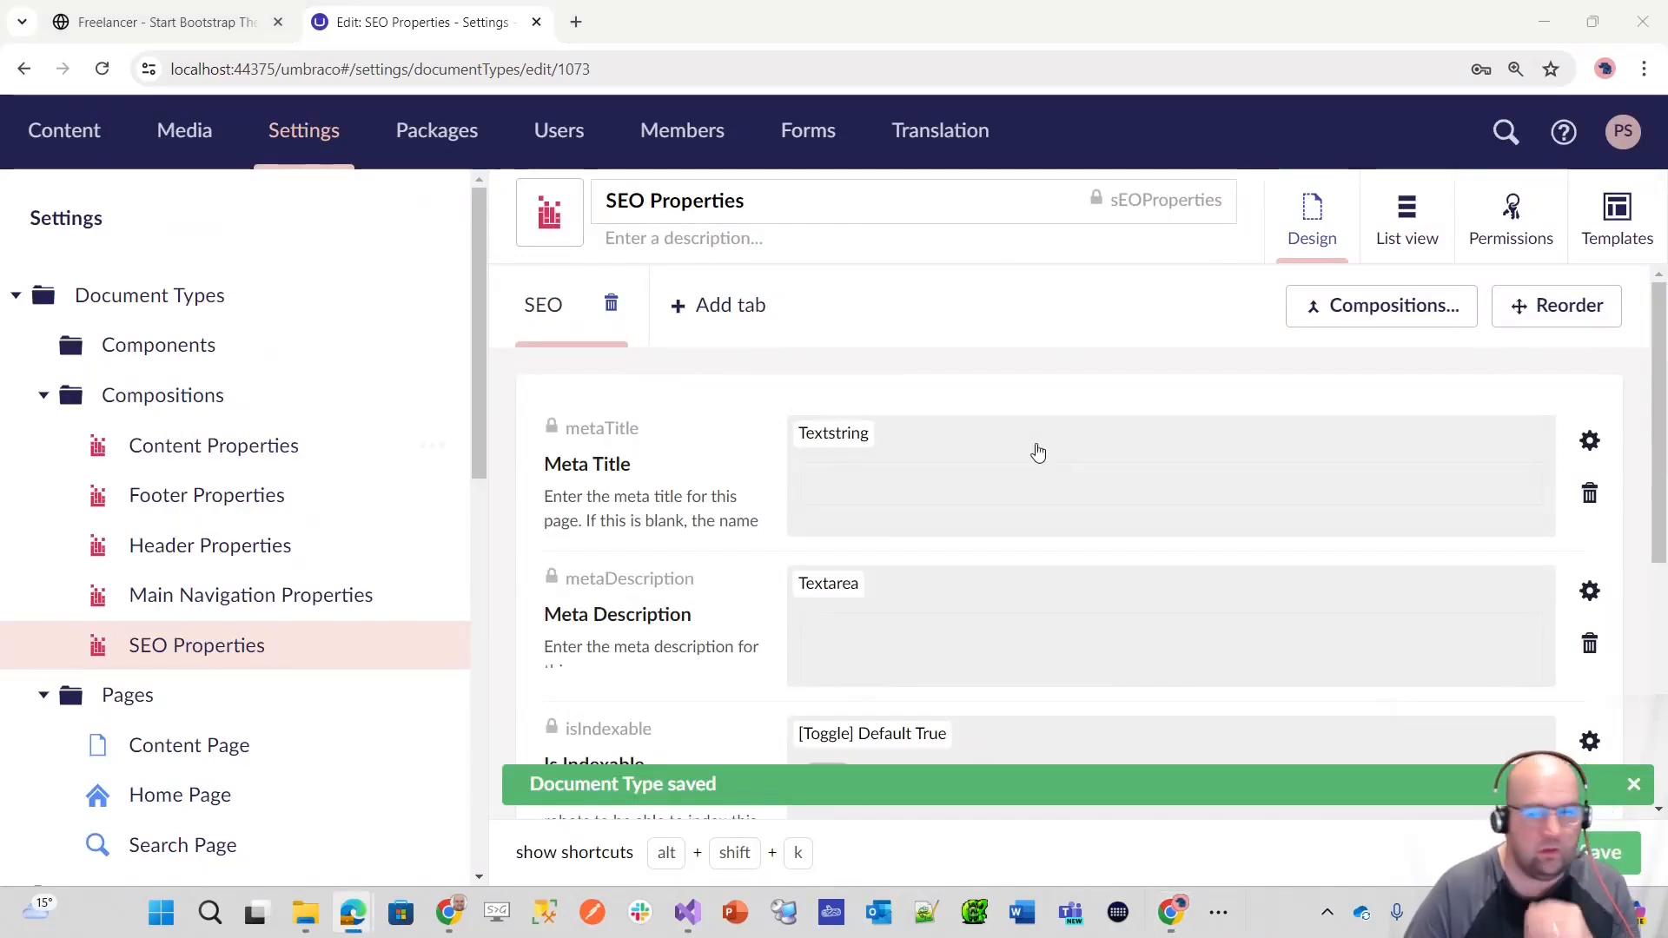
Step: Set the sort orders to 40 for the SEO tab, 5 for Meta Title and 10 for Meta Description
left_click(1563, 313)
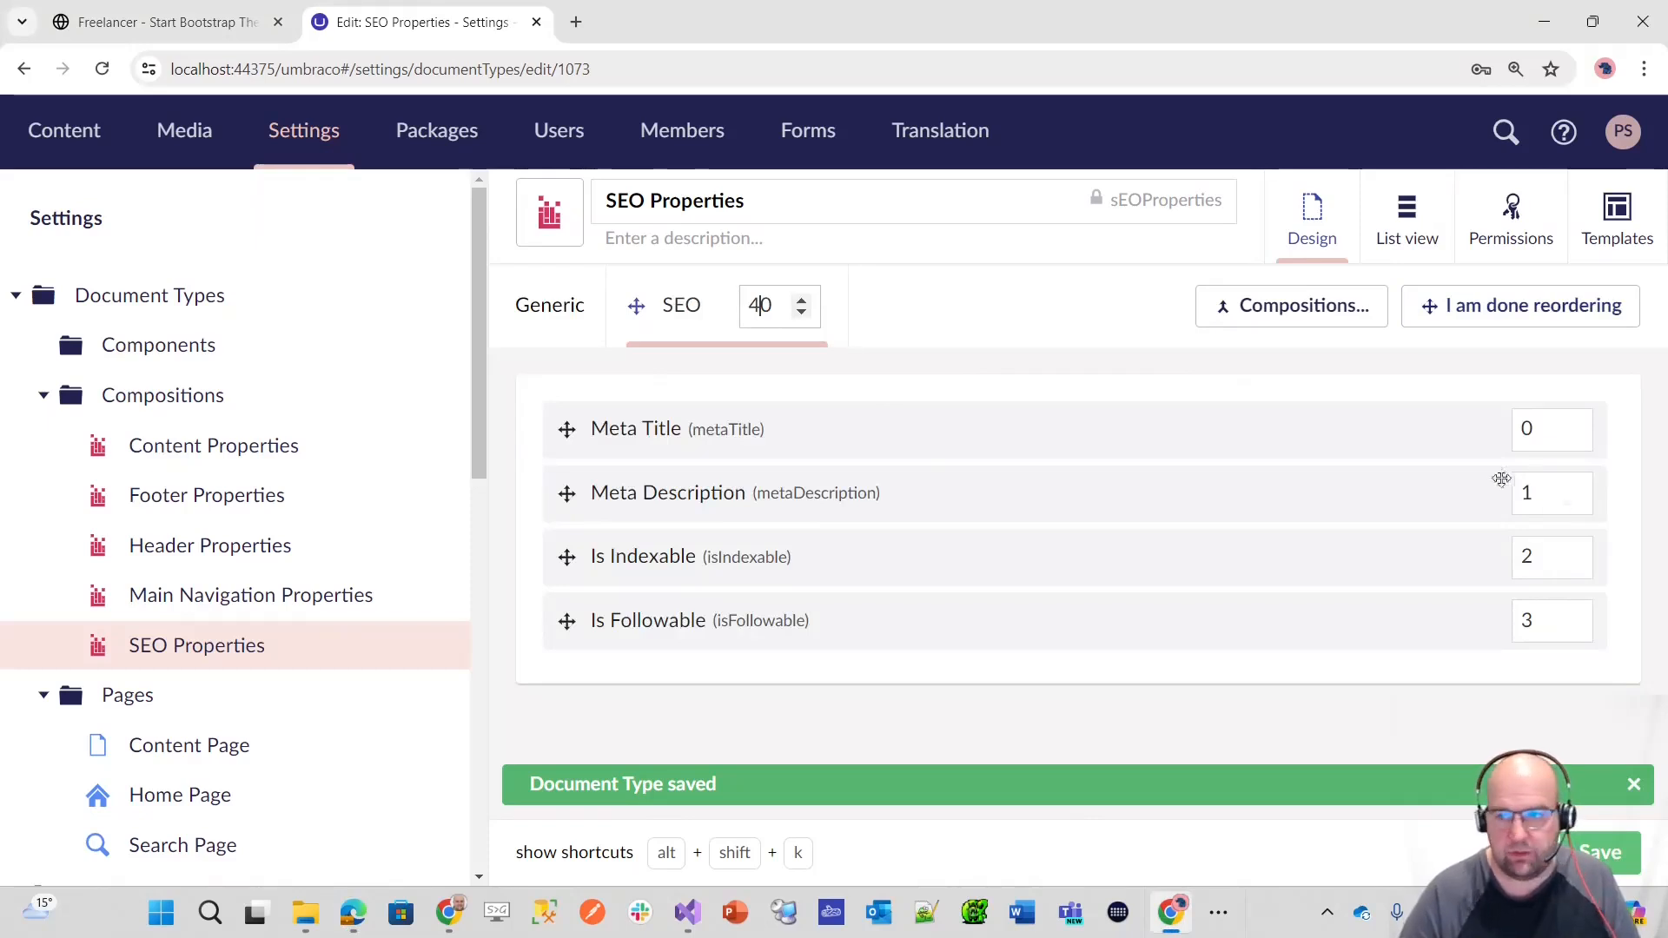
double_click(1526, 429)
type("5")
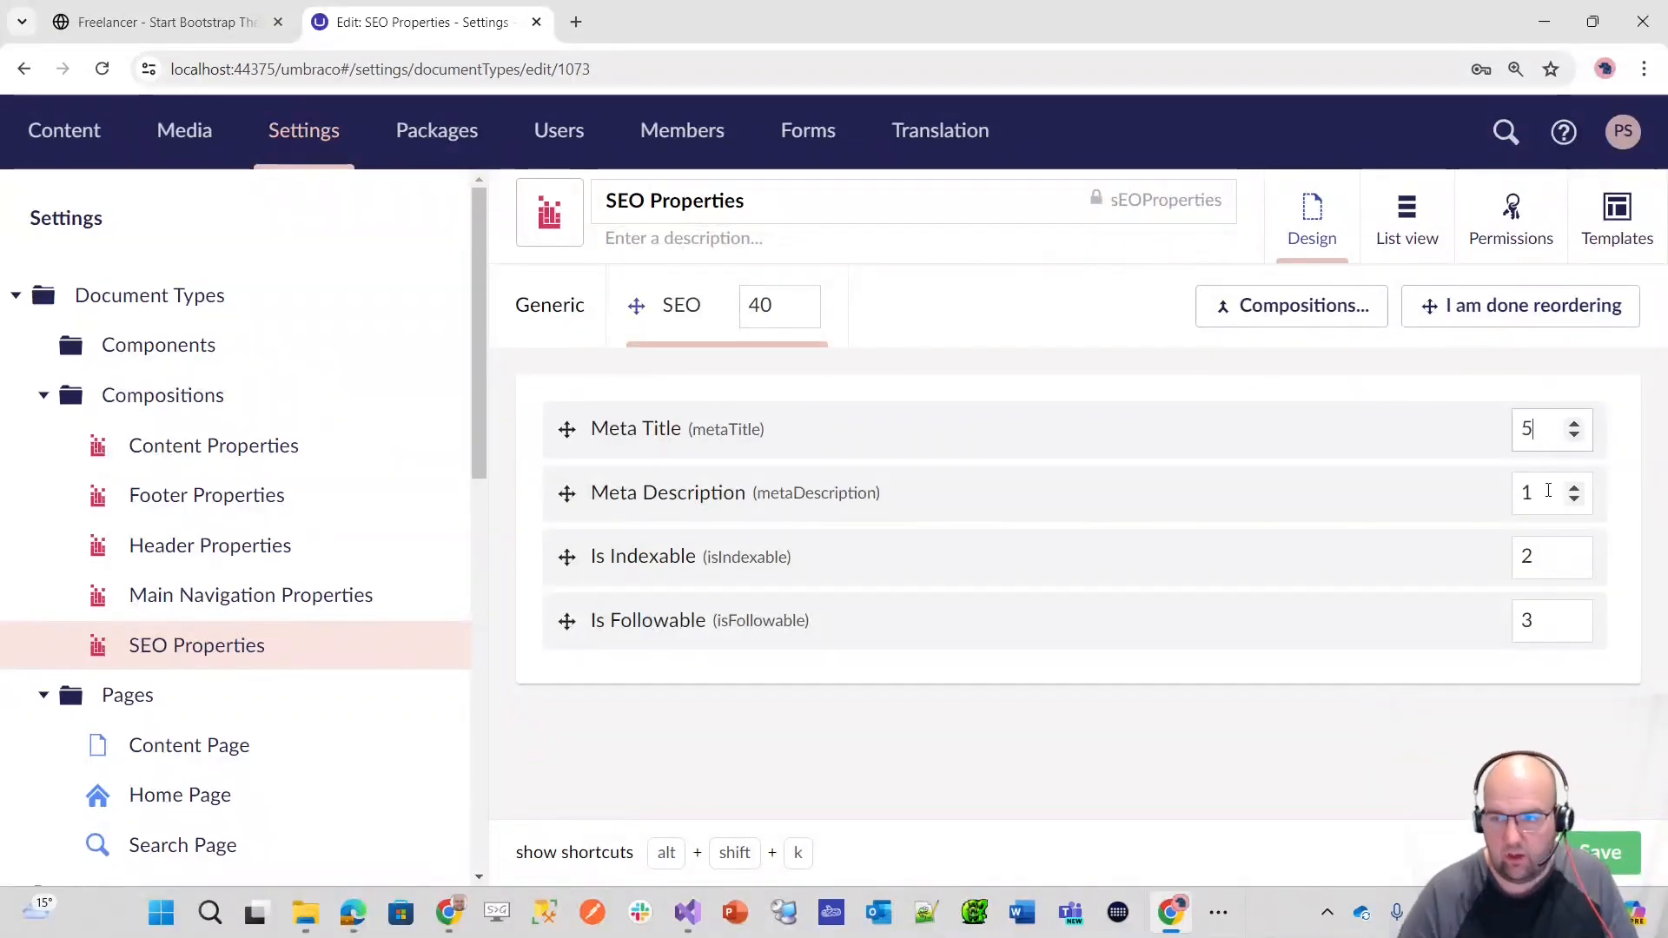
left_click(1547, 492)
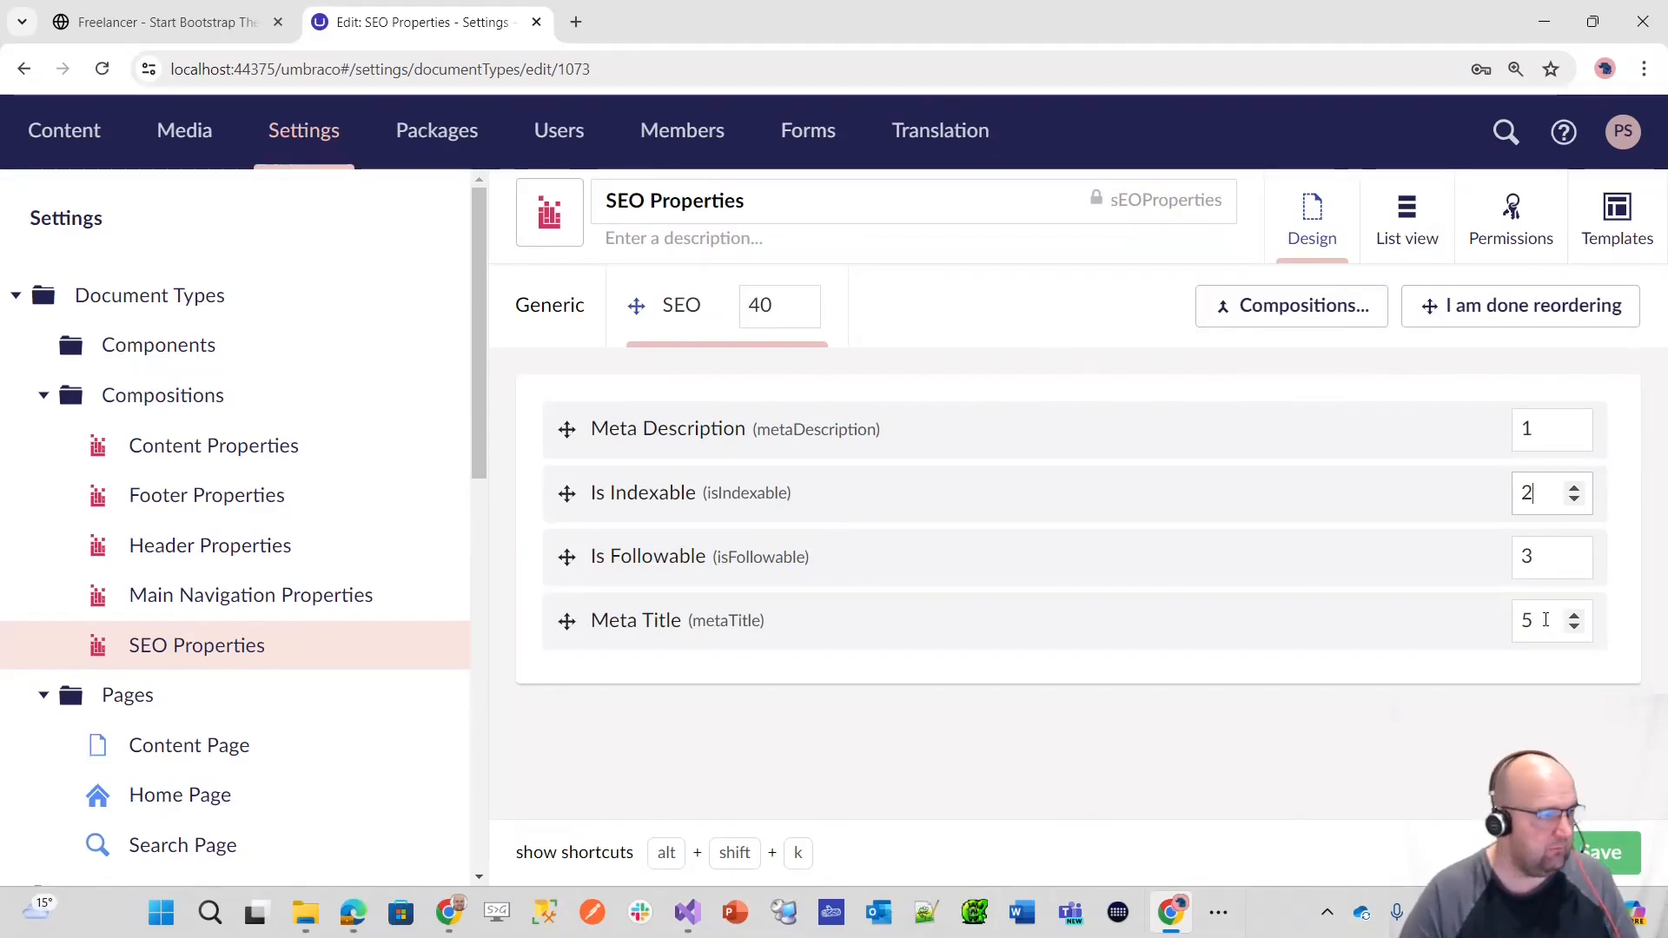
left_click(1545, 429)
type("0")
key("Tab")
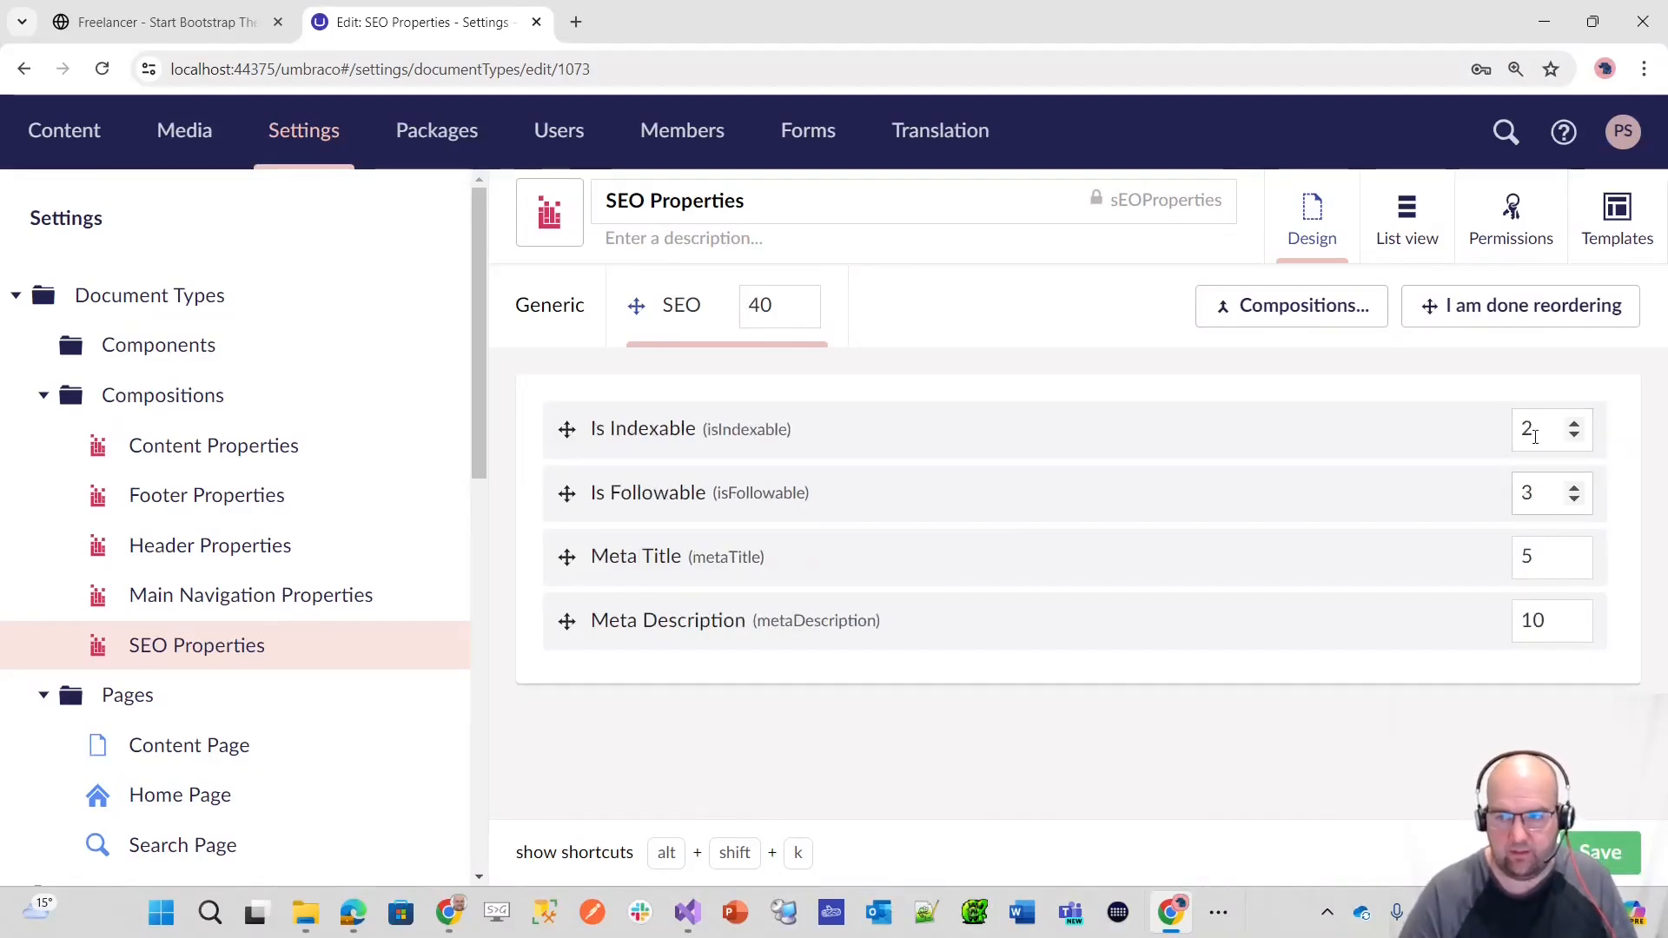
Step: Set the sort orders of Is Indexable to 15 and Is Followable to 20, and save SEO Properties
type("15")
left_click(1540, 496)
double_click(1527, 429)
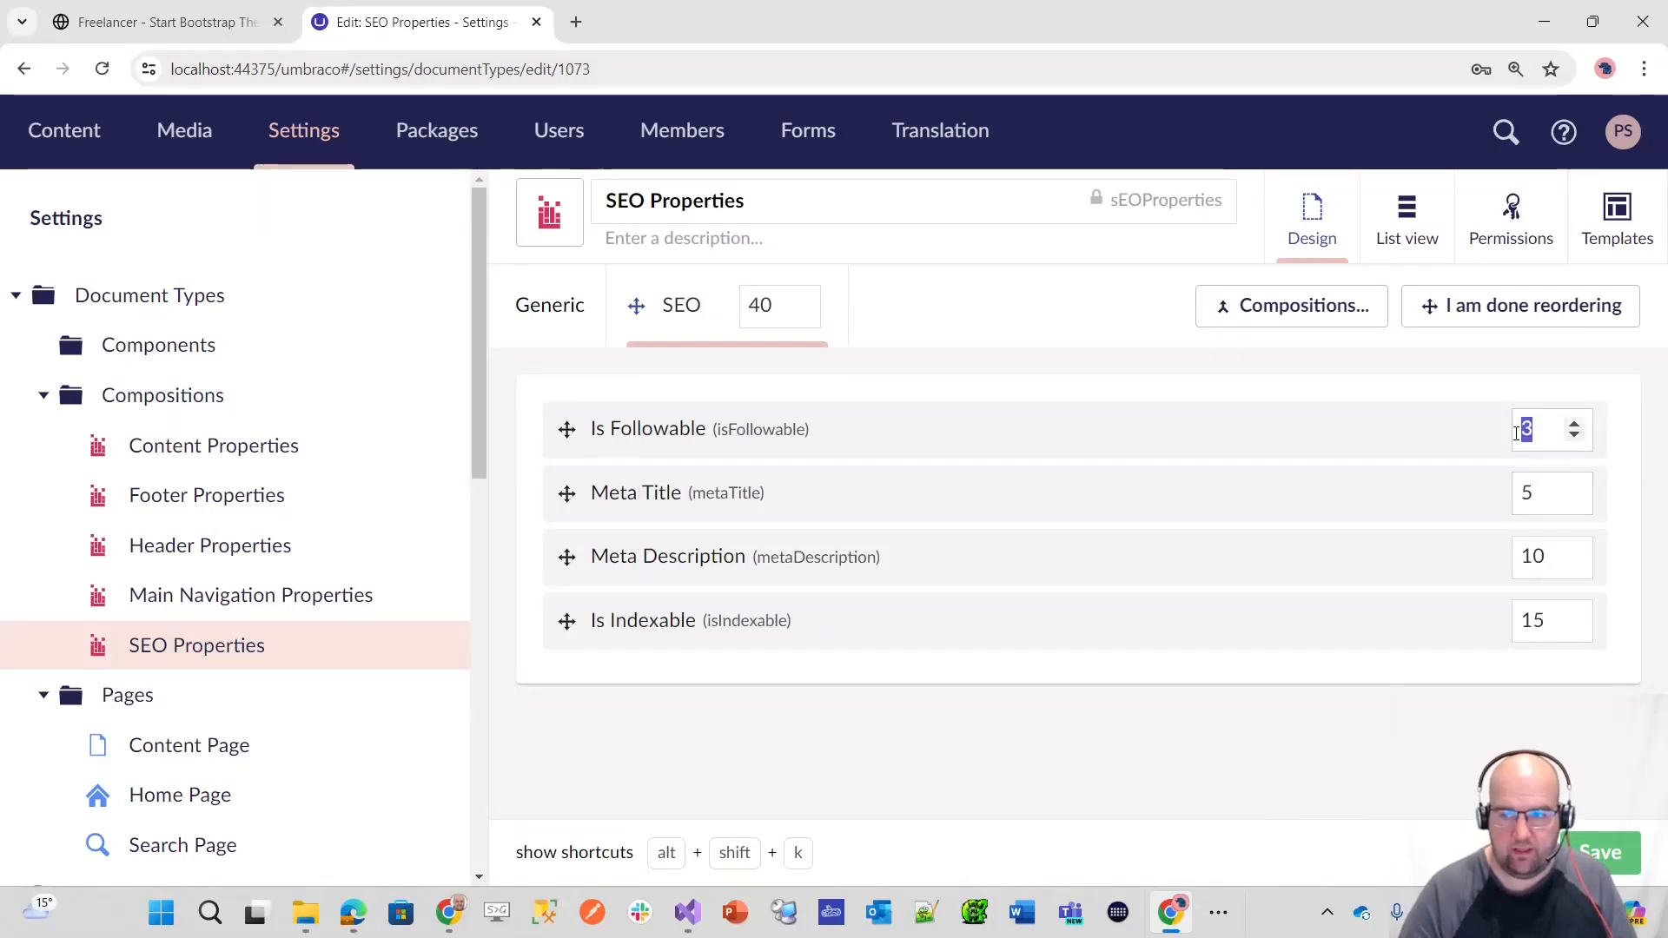
type("20")
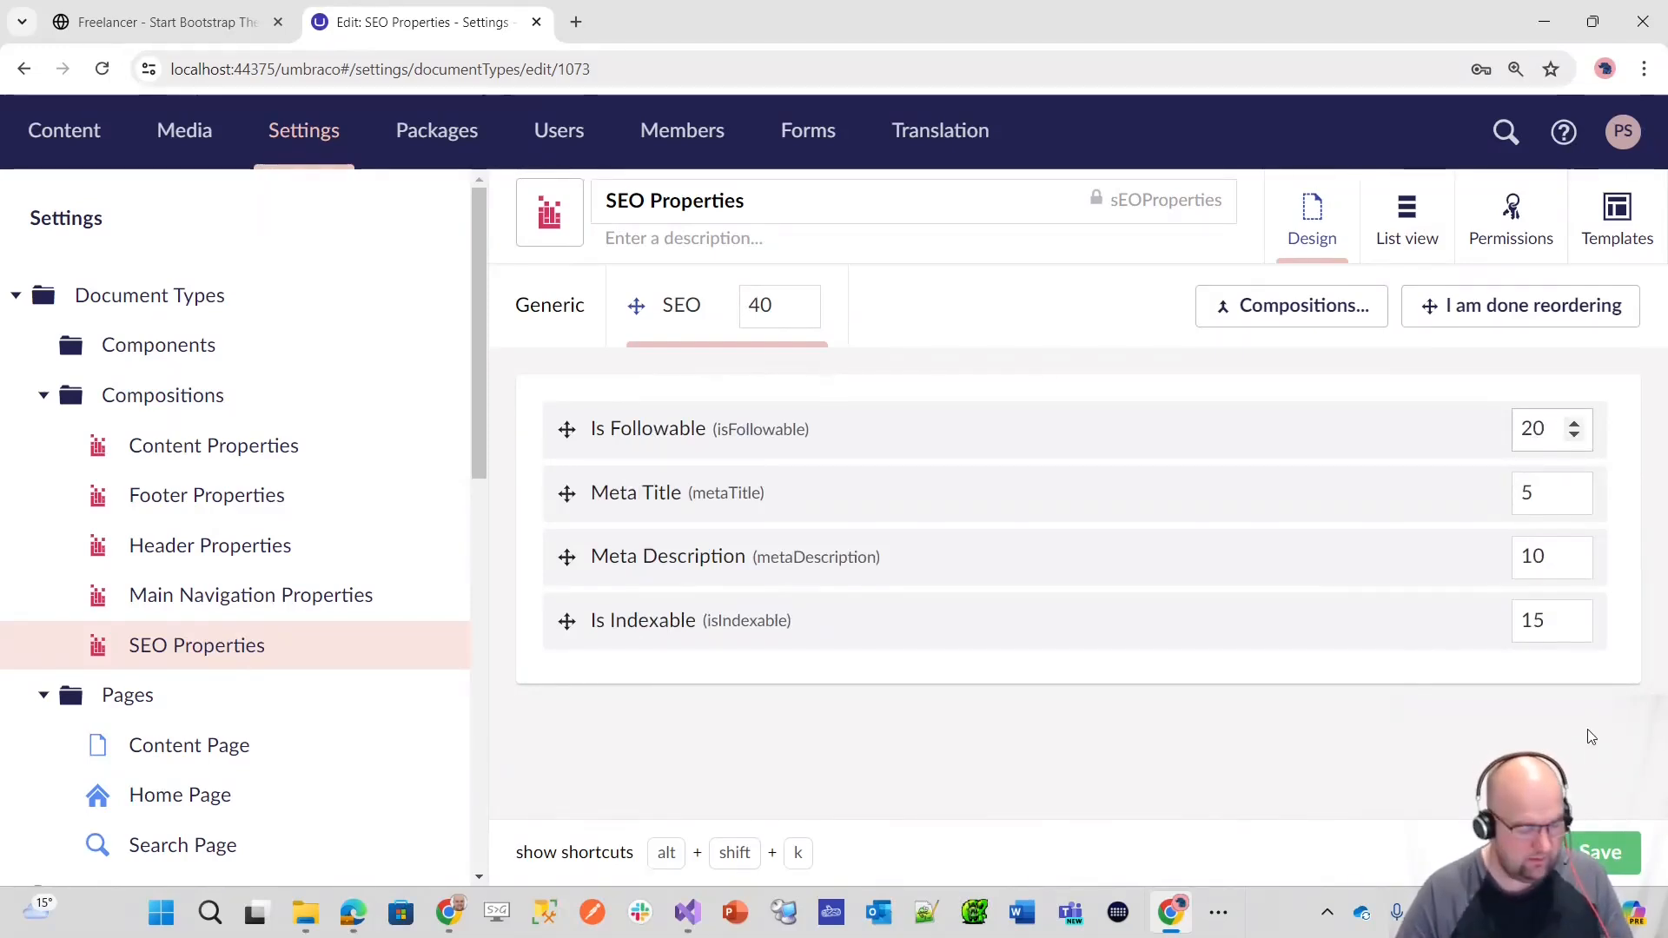
key("Tab")
left_click(1602, 848)
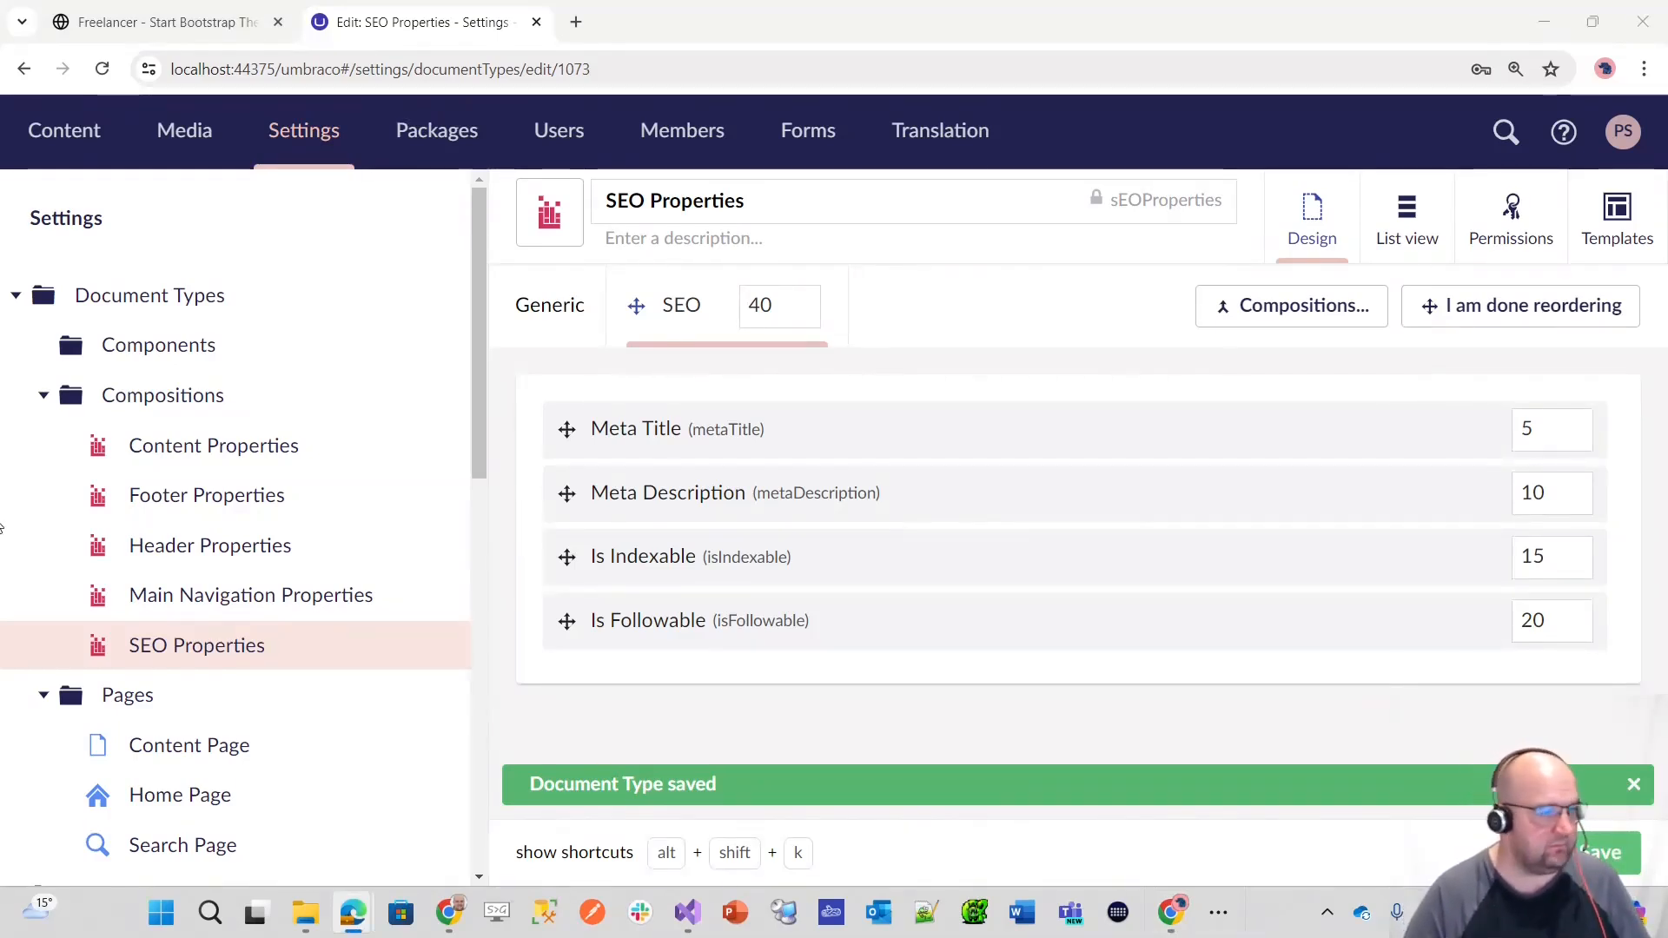
Step: Create a new composition named Site Settings Properties in the Compositions folder
left_click(436, 396)
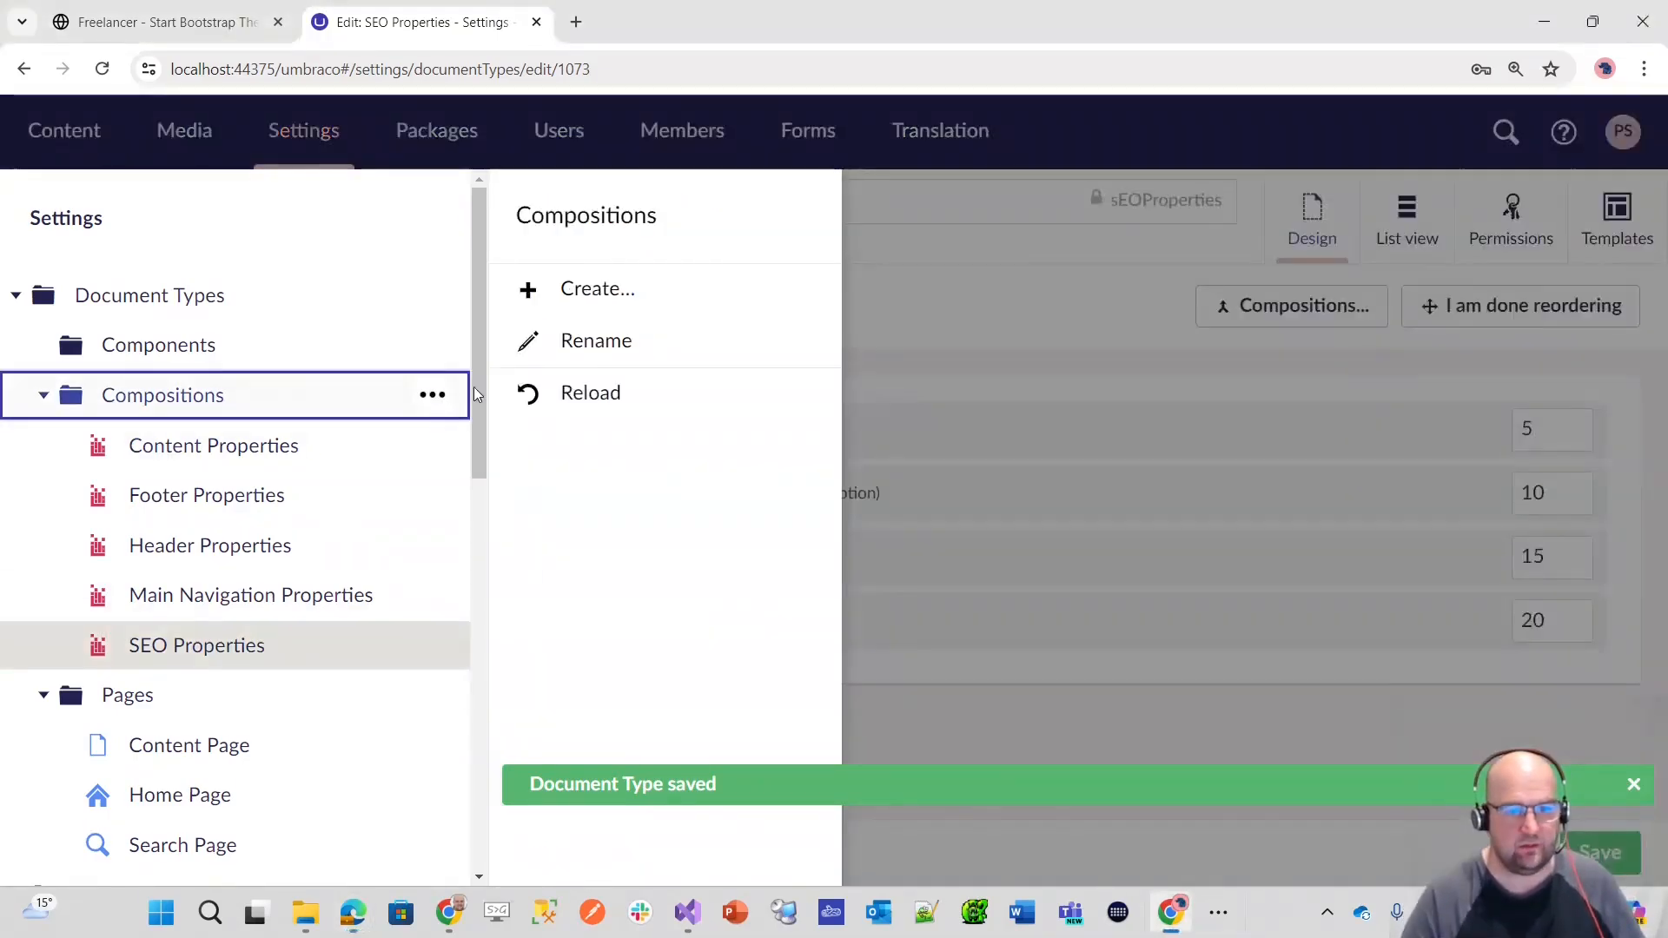
left_click(559, 295)
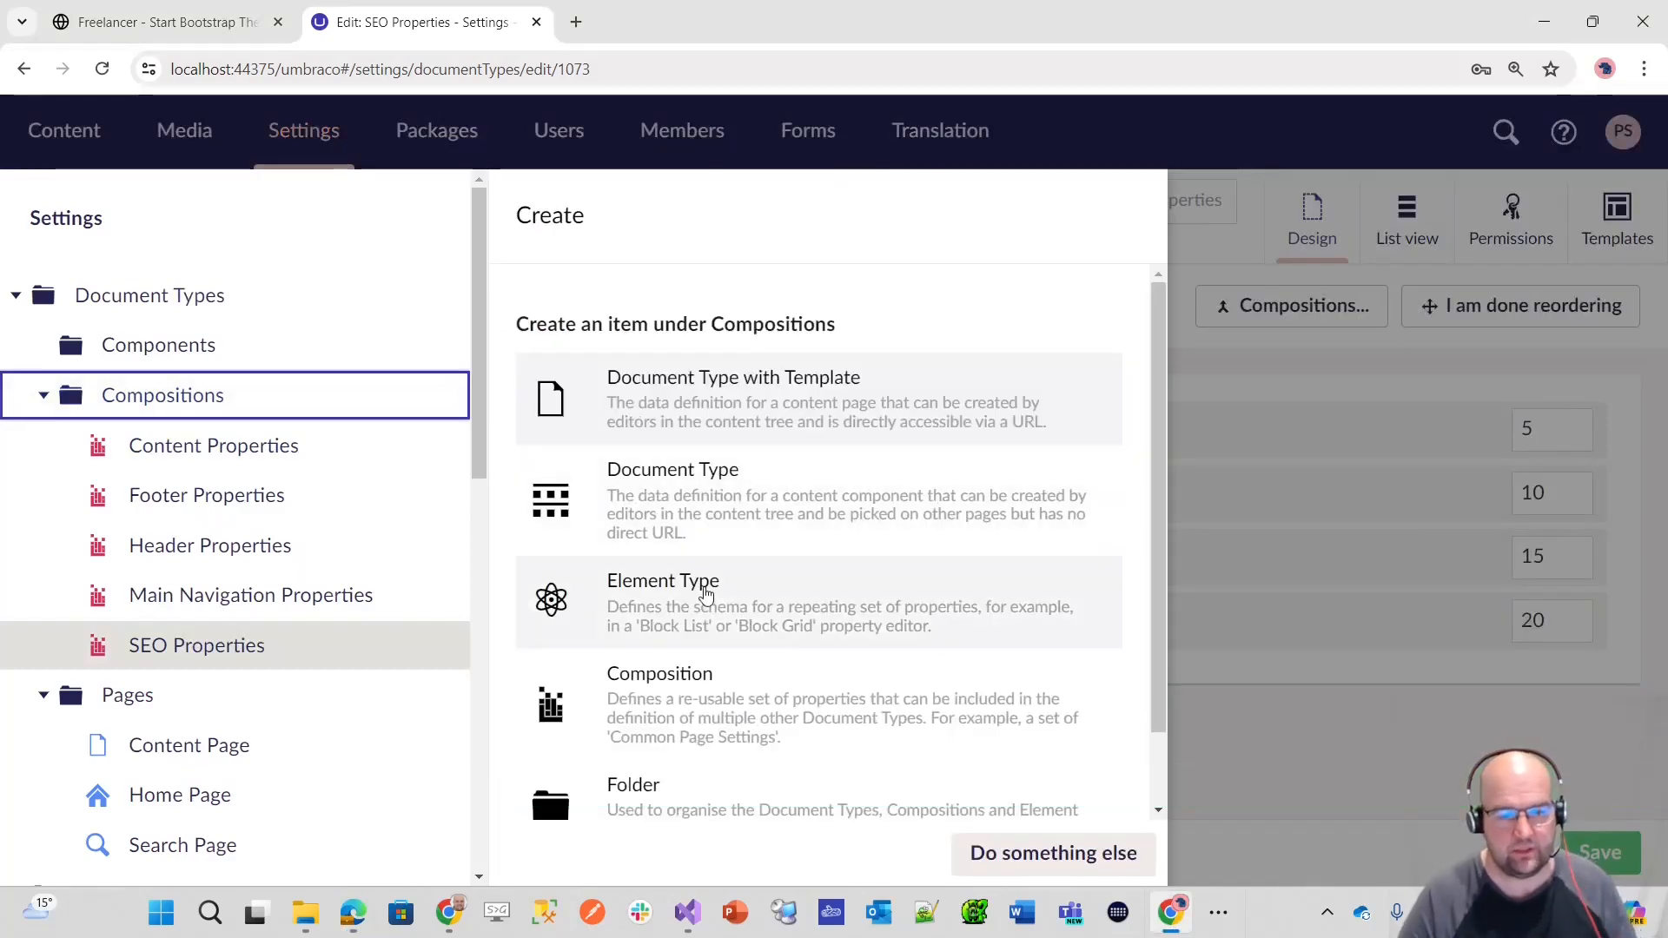
left_click(787, 712)
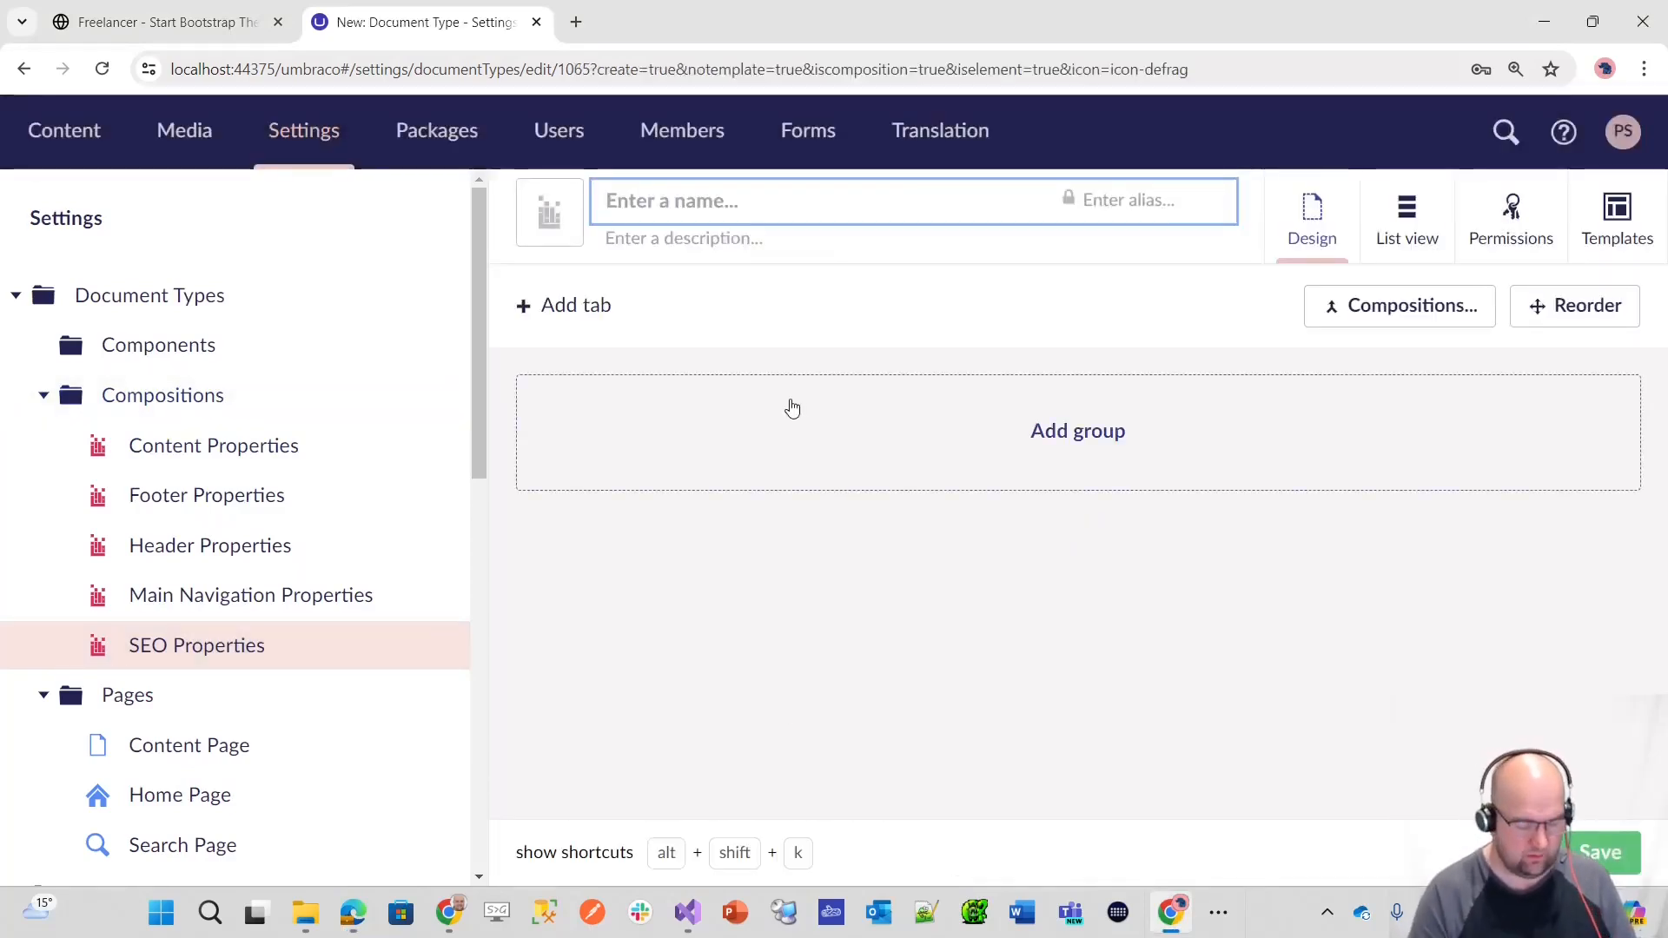
type("Sitew")
key("BackSpace")
type("Sett")
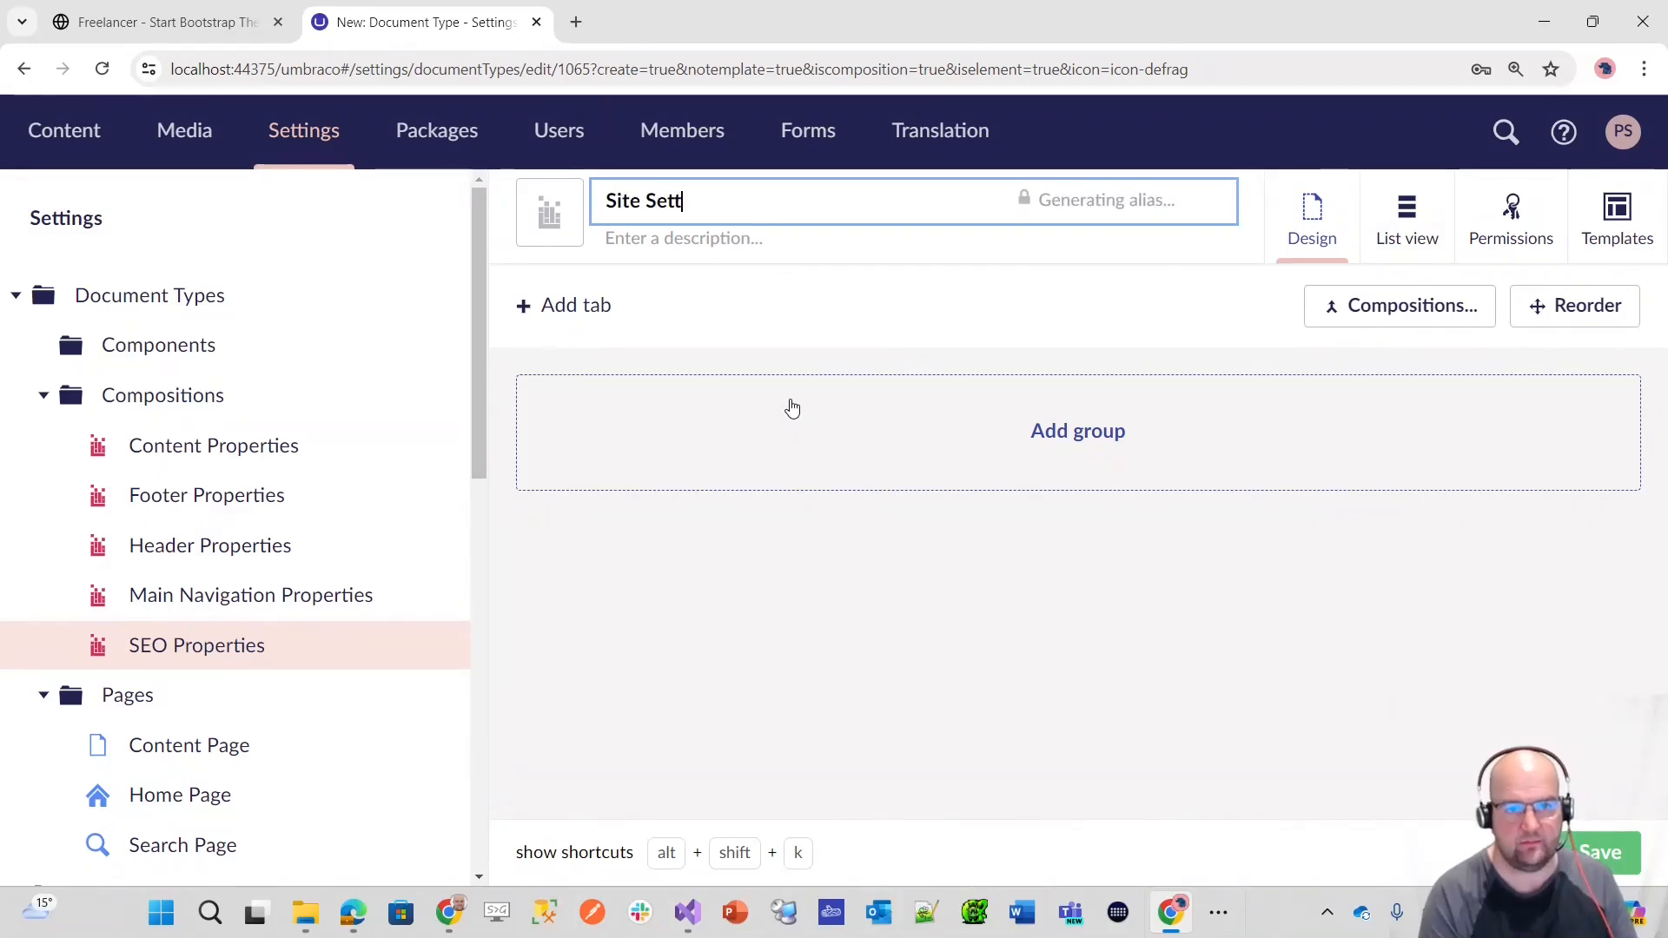
type("ings ")
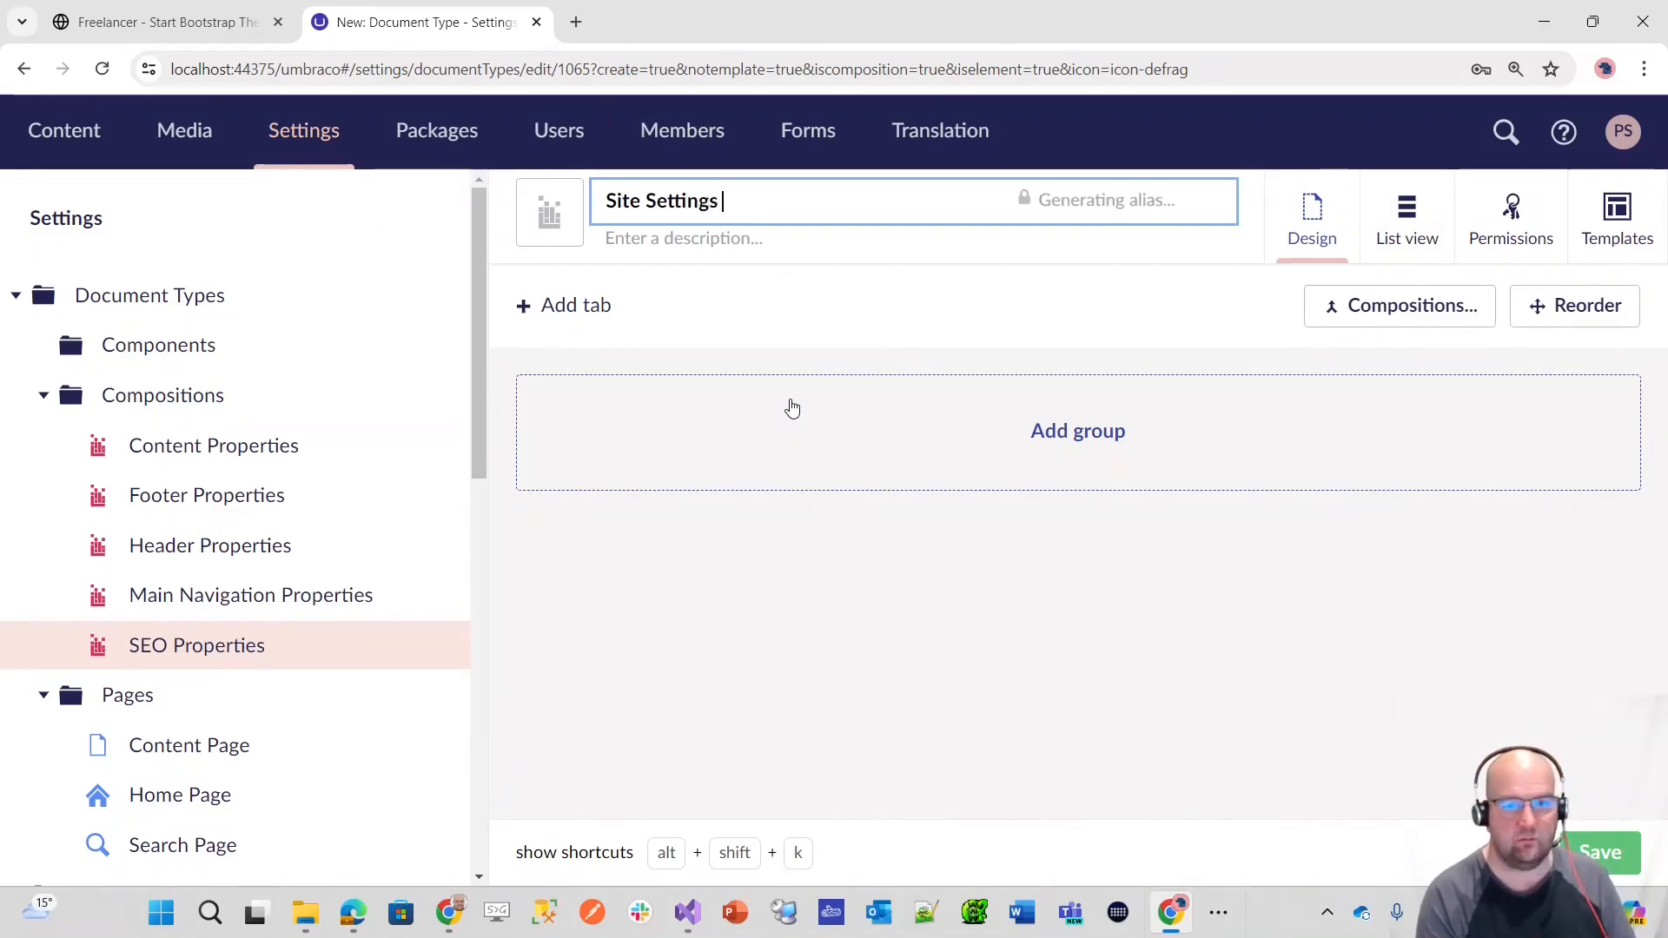
type("Properties")
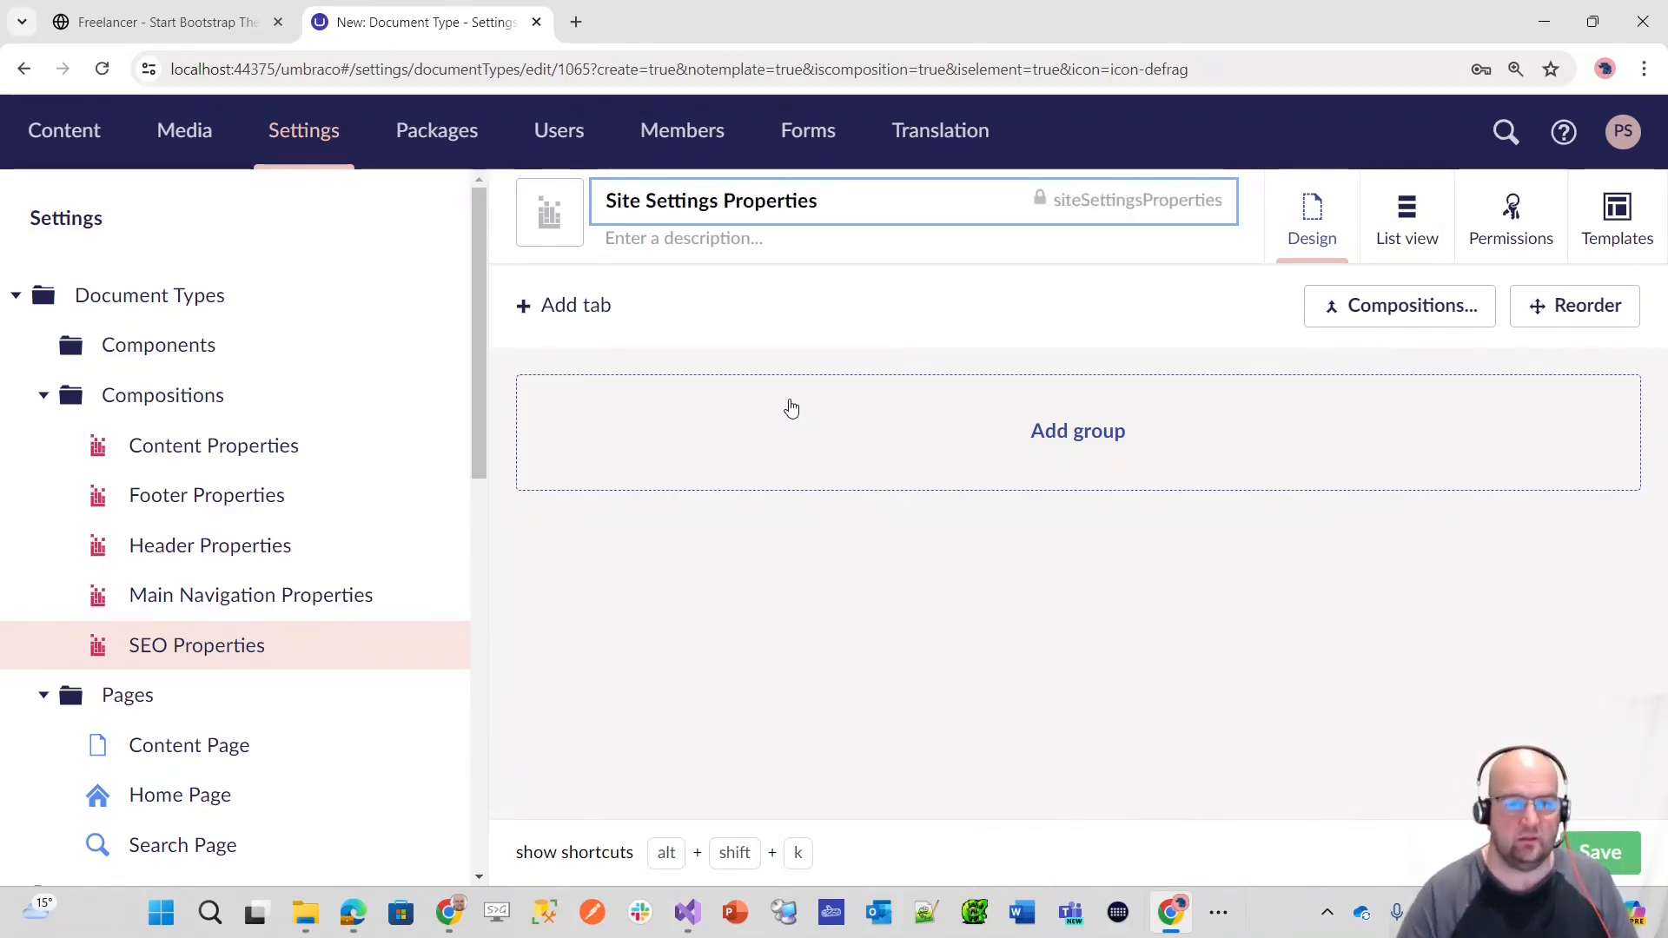
Step: Change the Site Settings Properties icon colour to the same pinkish red as the other compositions
left_click(549, 213)
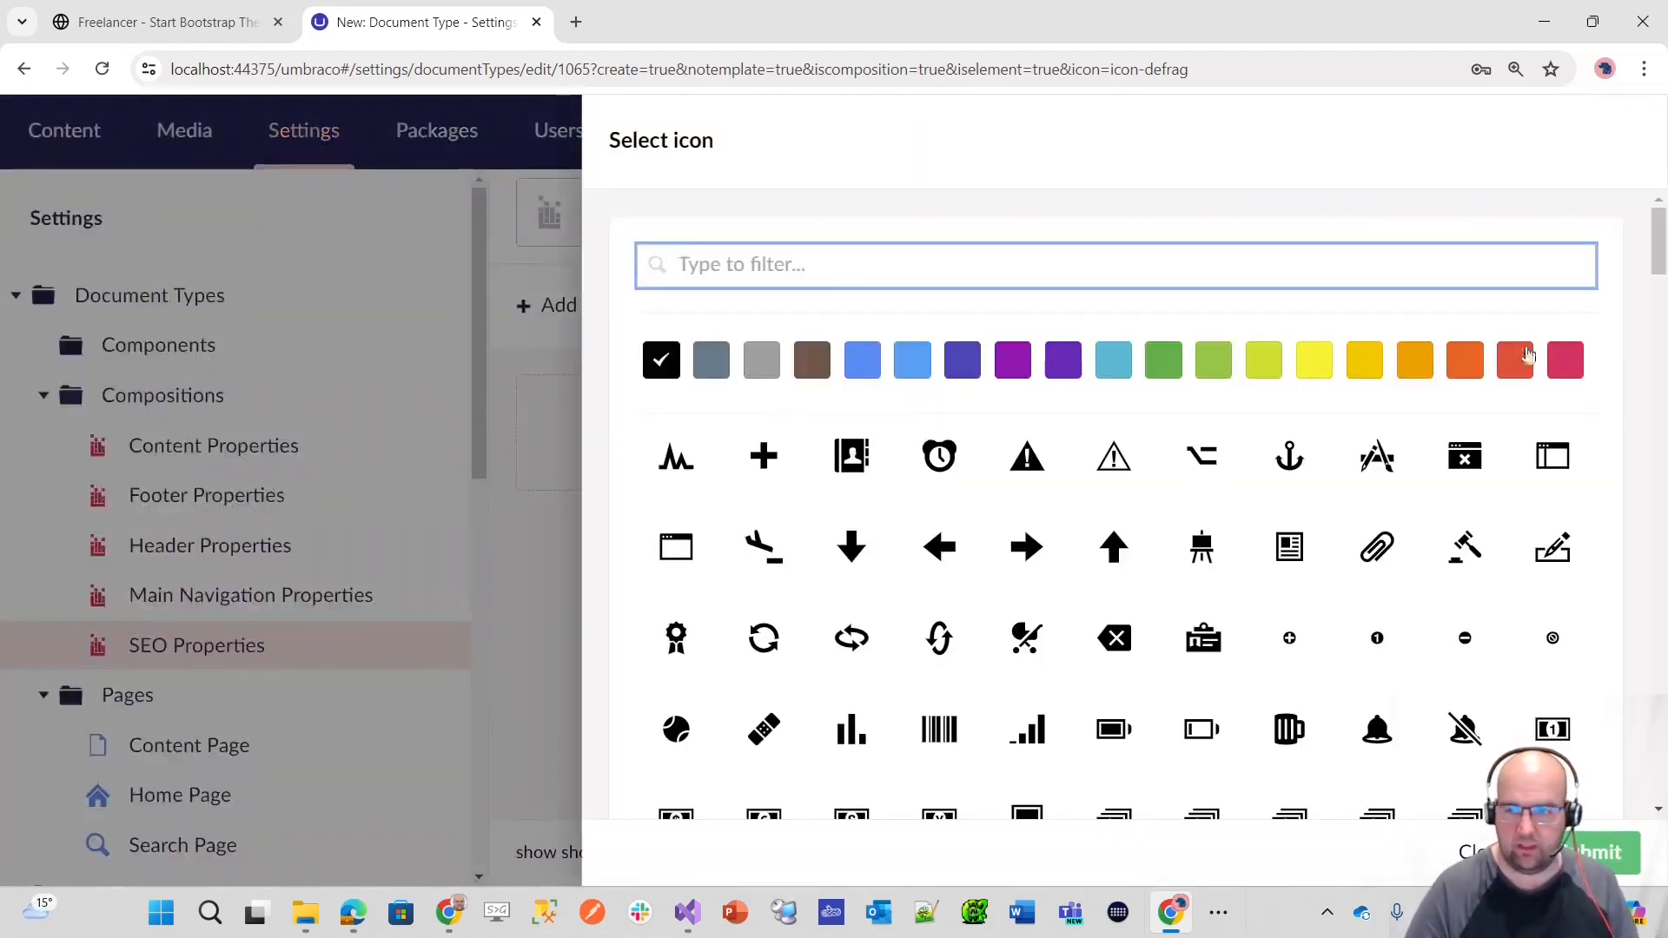
left_click(1566, 360)
left_click(1611, 872)
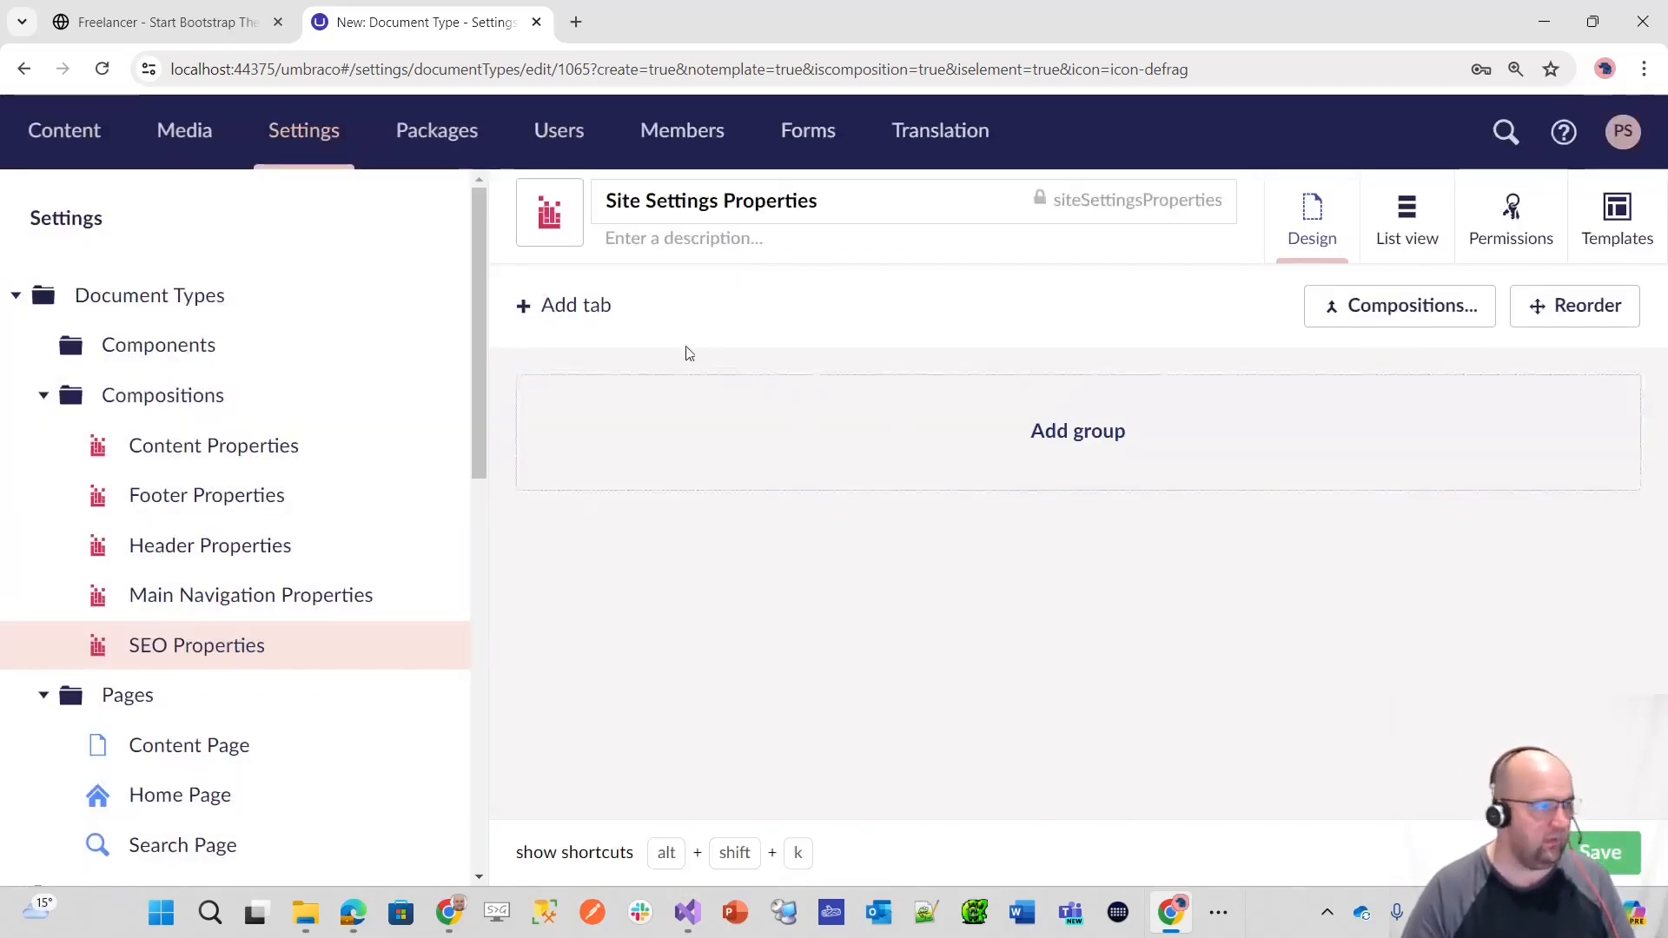
Step: Add a tab named Site Settings and start a property on it named Site Name
left_click(606, 309)
type("Site ")
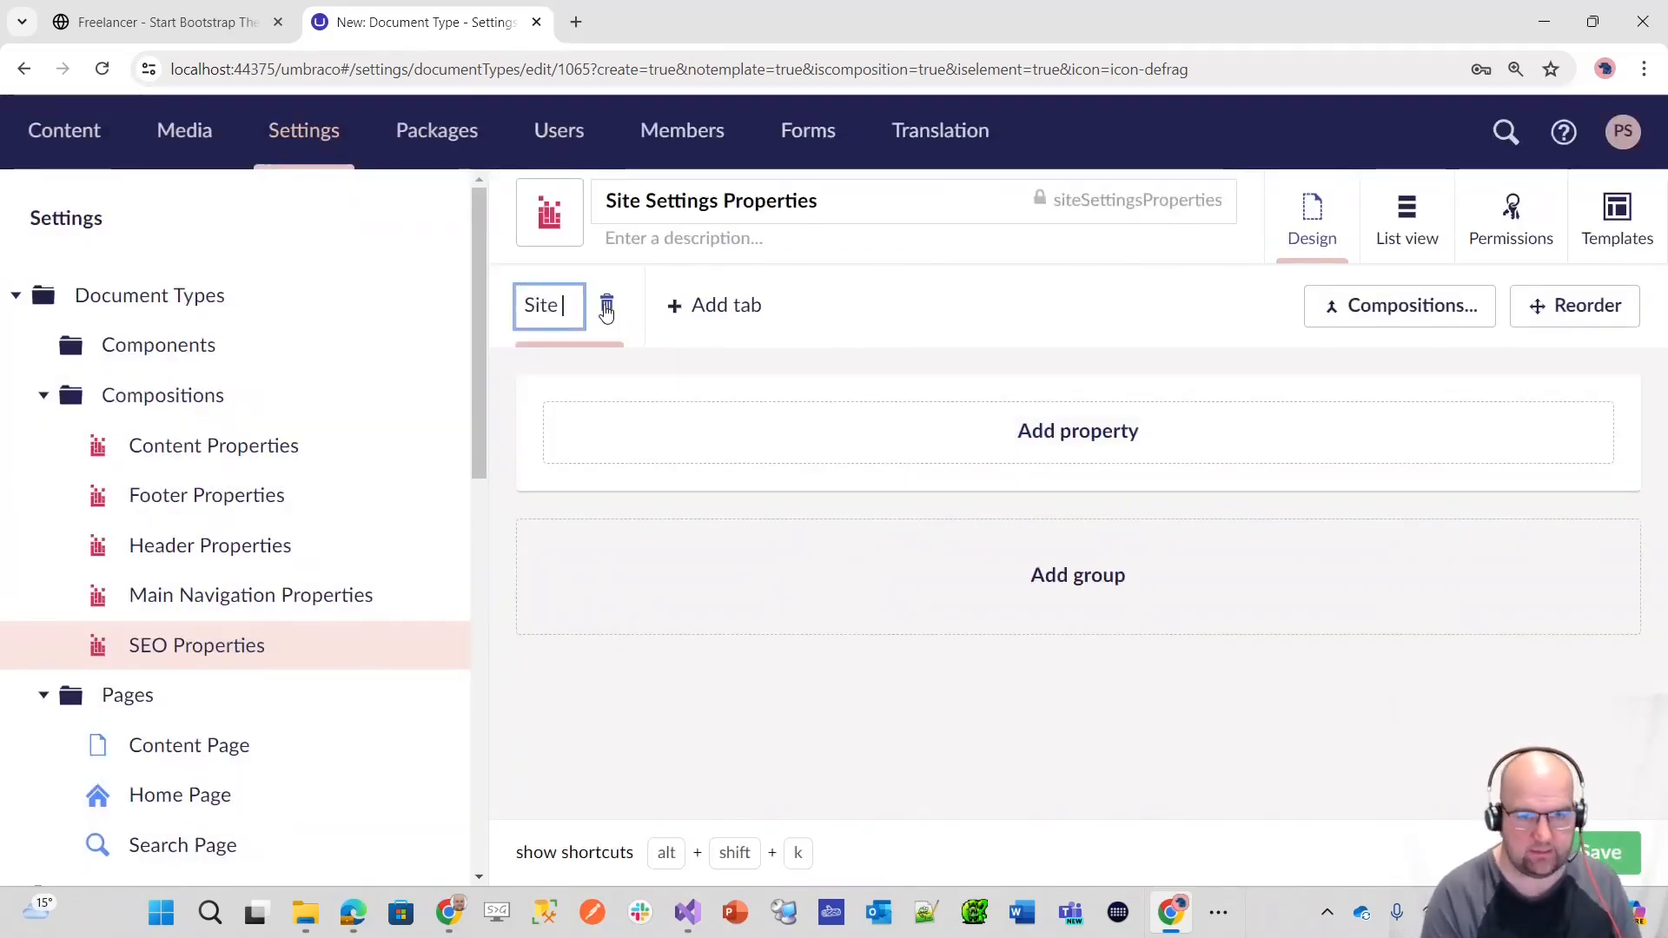
type("Settings")
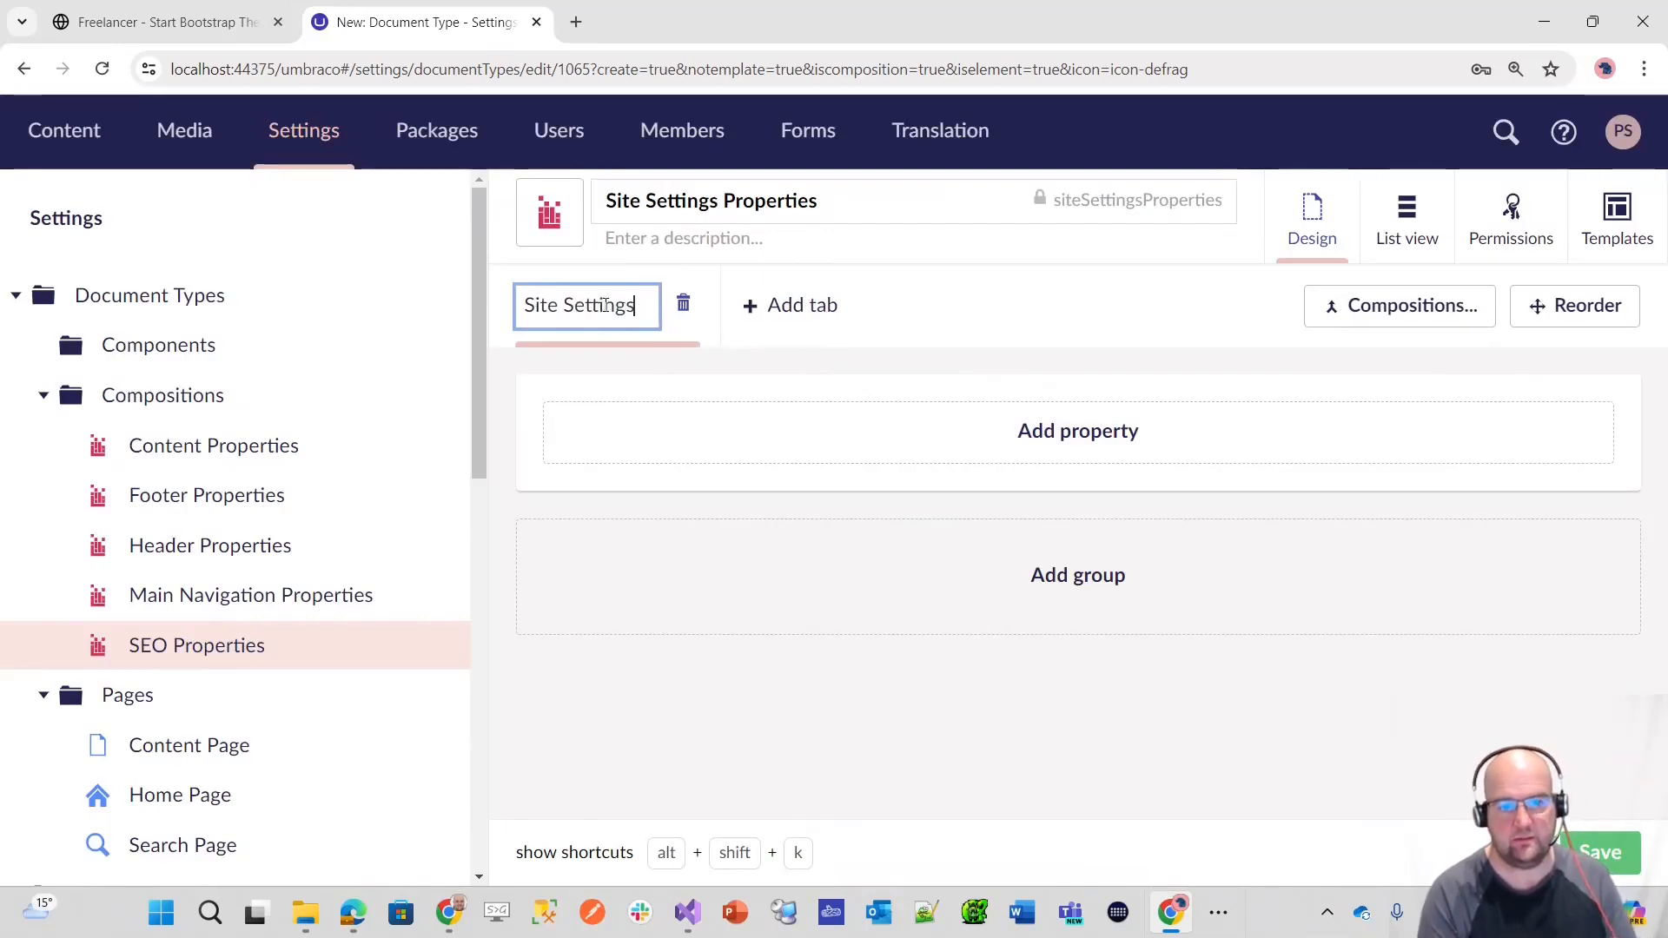
left_click(1141, 445)
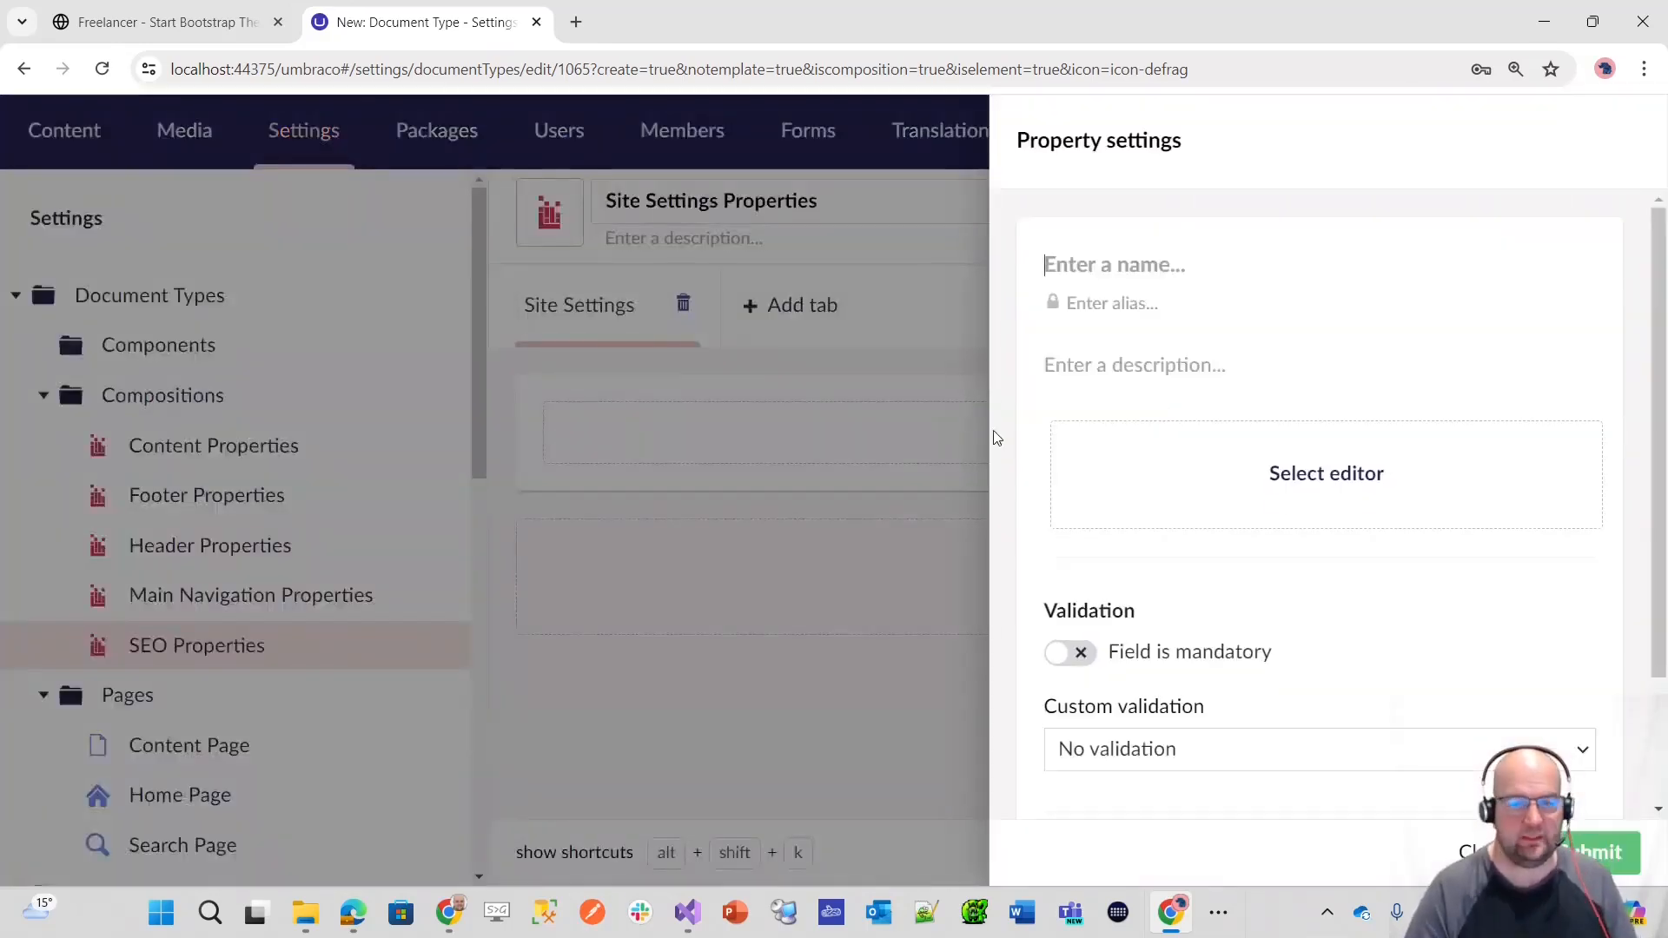
type("Site Name")
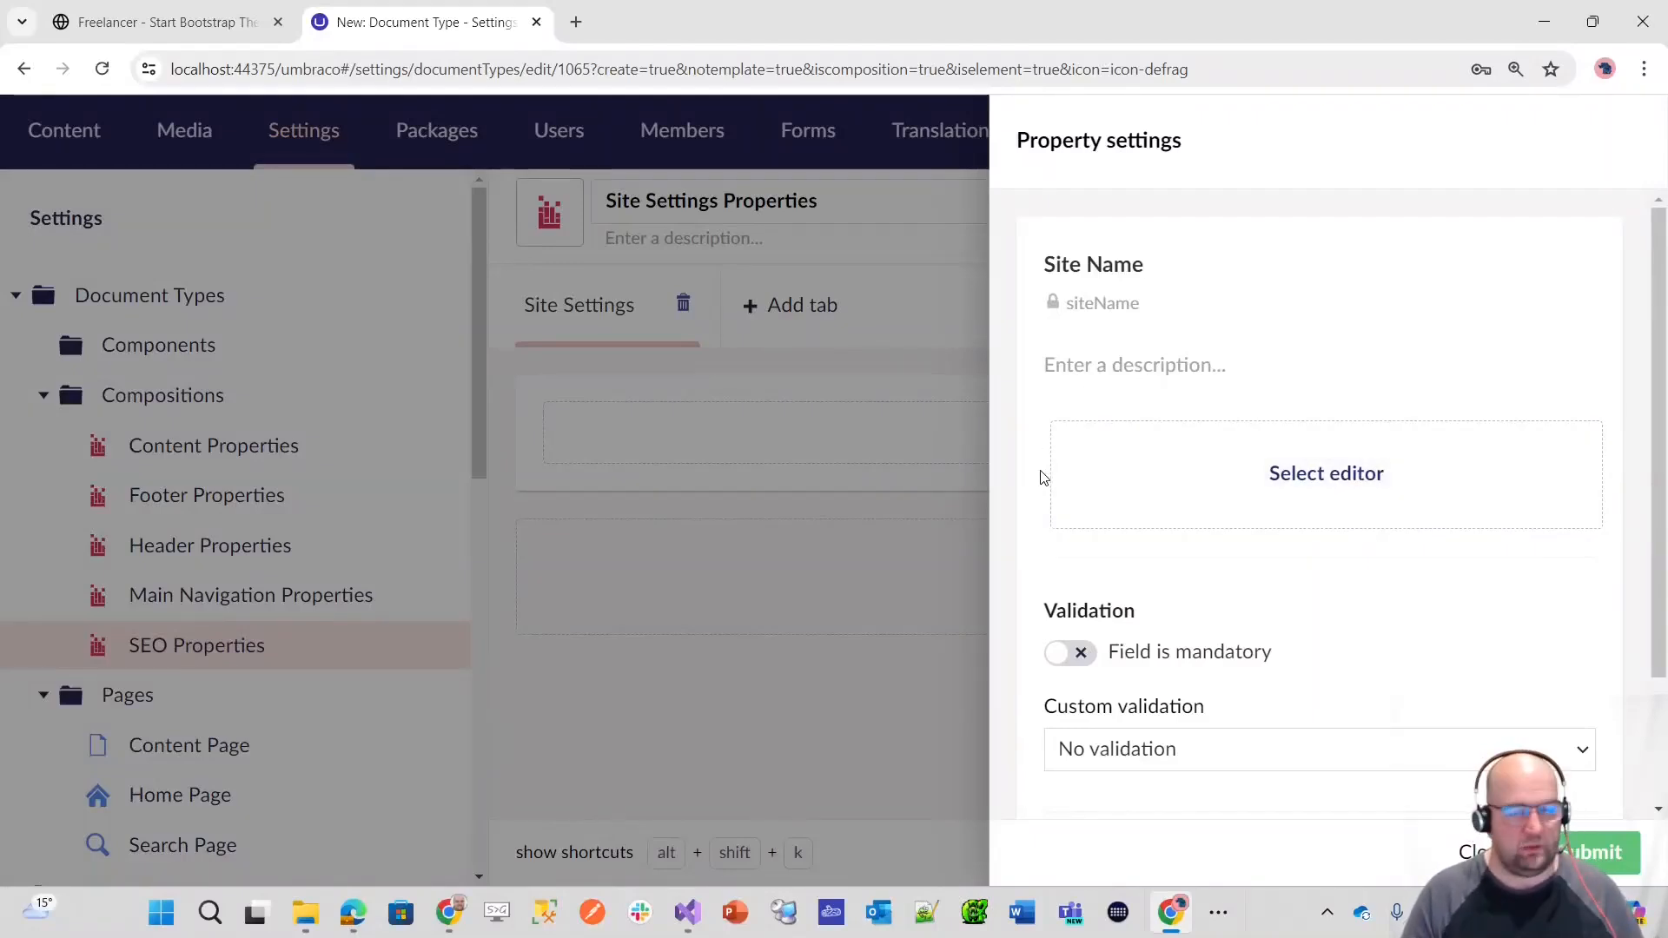
Step: Describe Site Name as "Enter the name of the site. This will appear in the browser title and in the main top left logo for the site."
left_click(1102, 358)
type("En")
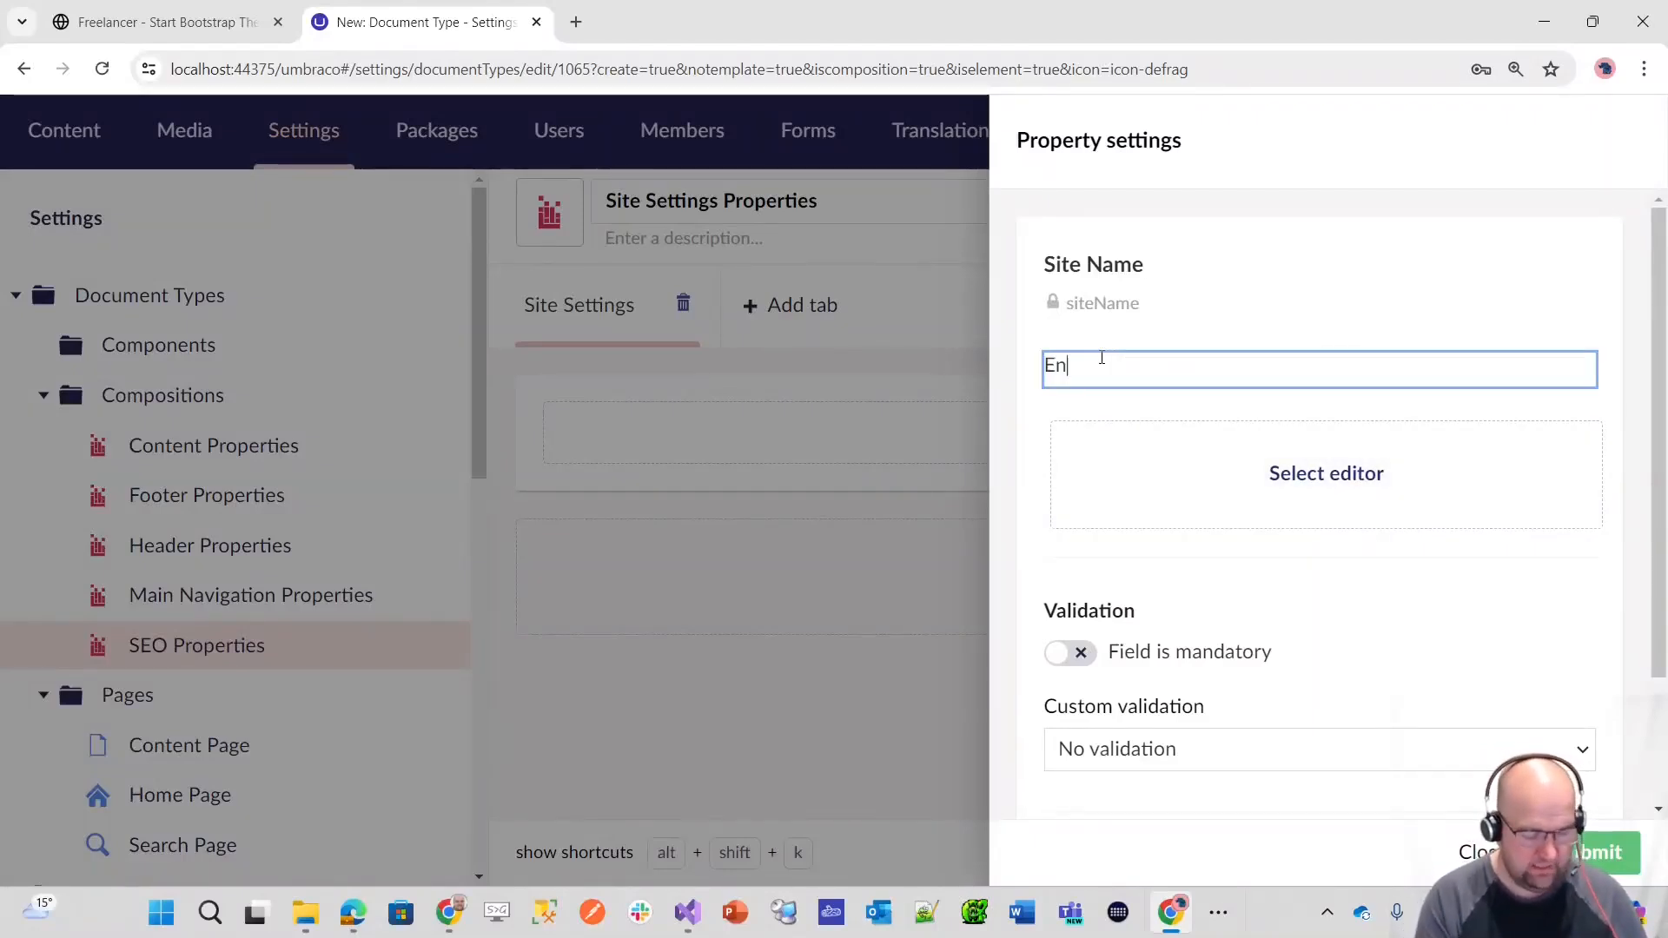
type("ter the name ")
type("of this")
type(" site. This will appear in")
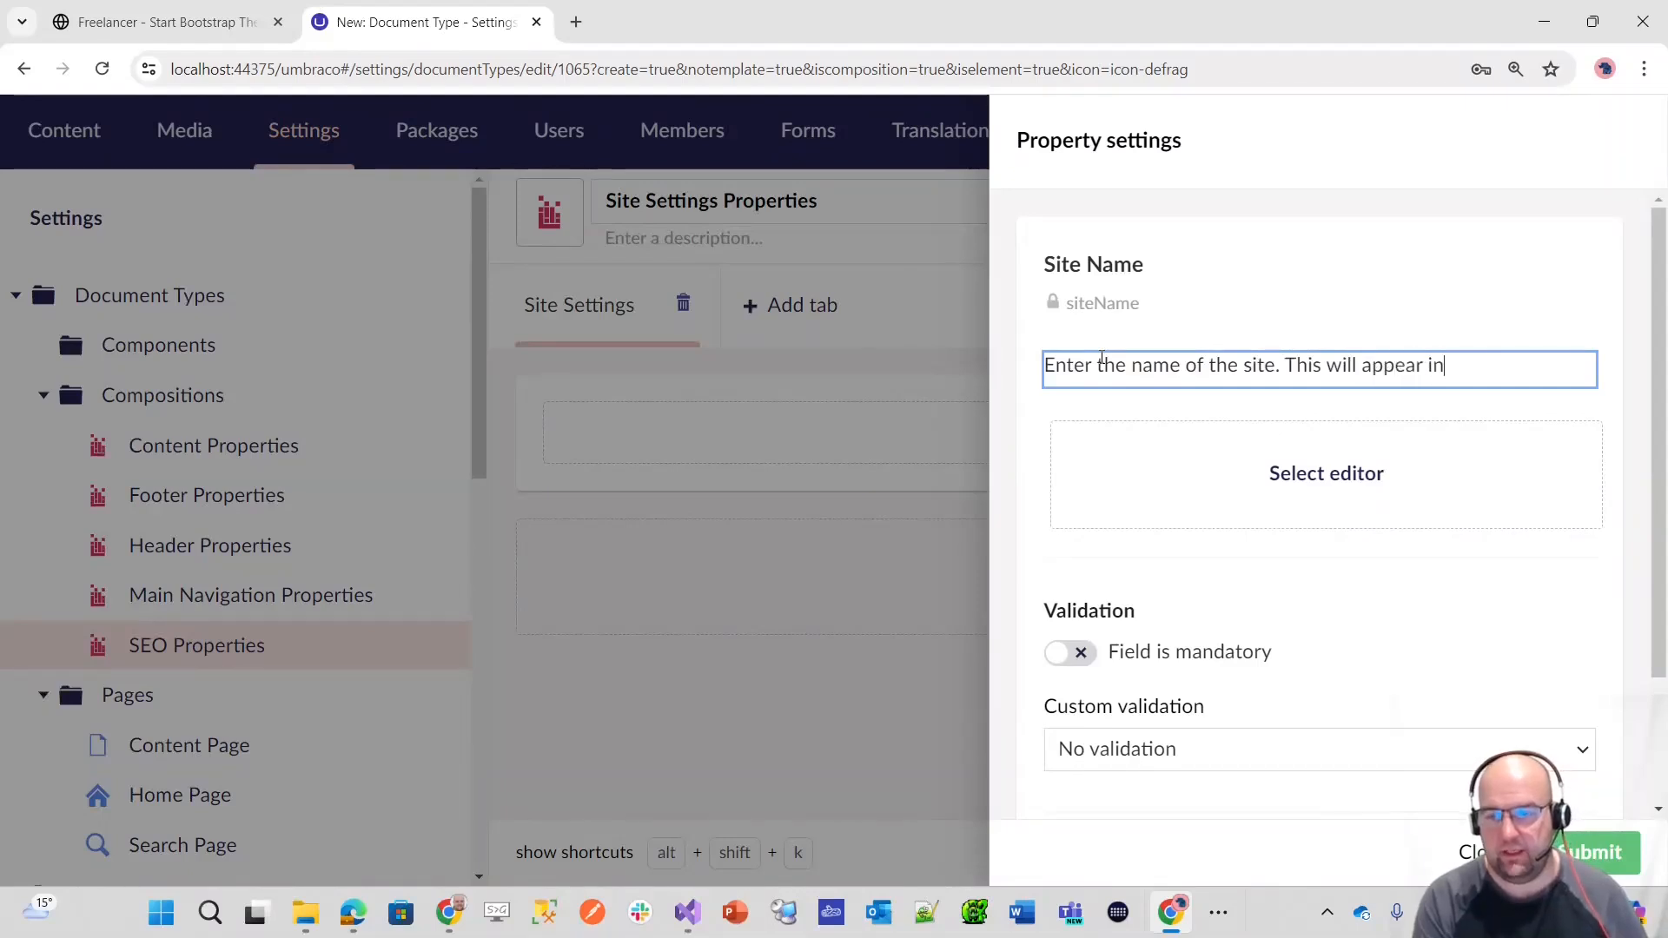
type(" the browser title and in the main")
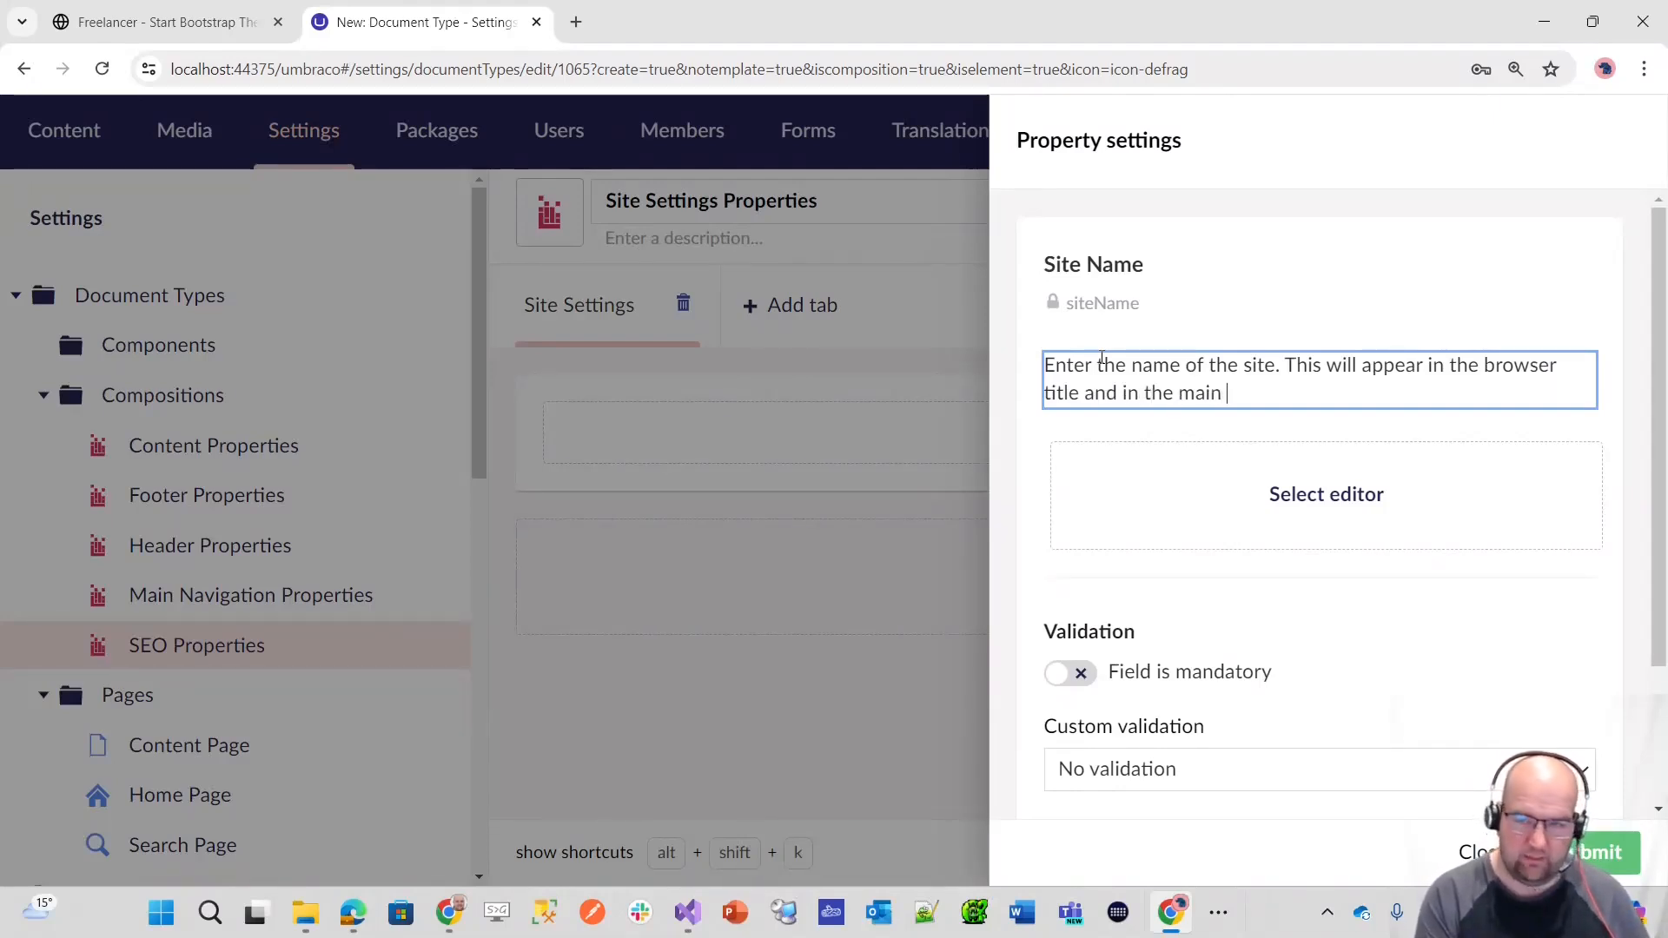
type(" top lefg")
key("BackSpace")
type("t log")
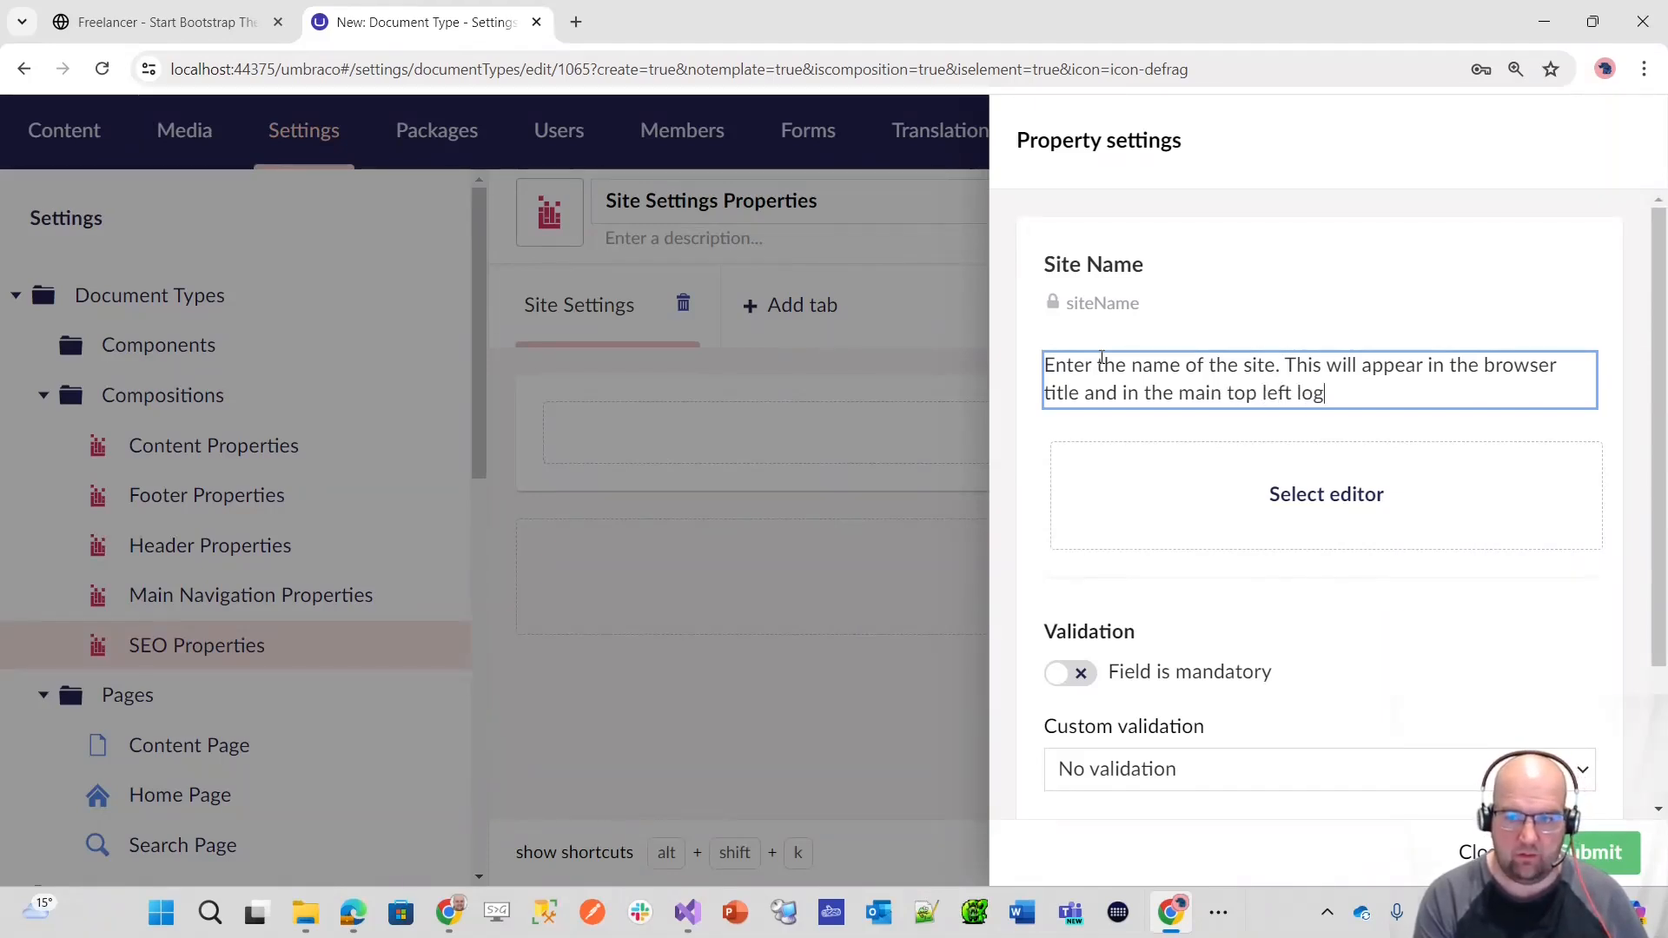
type("o for the site.")
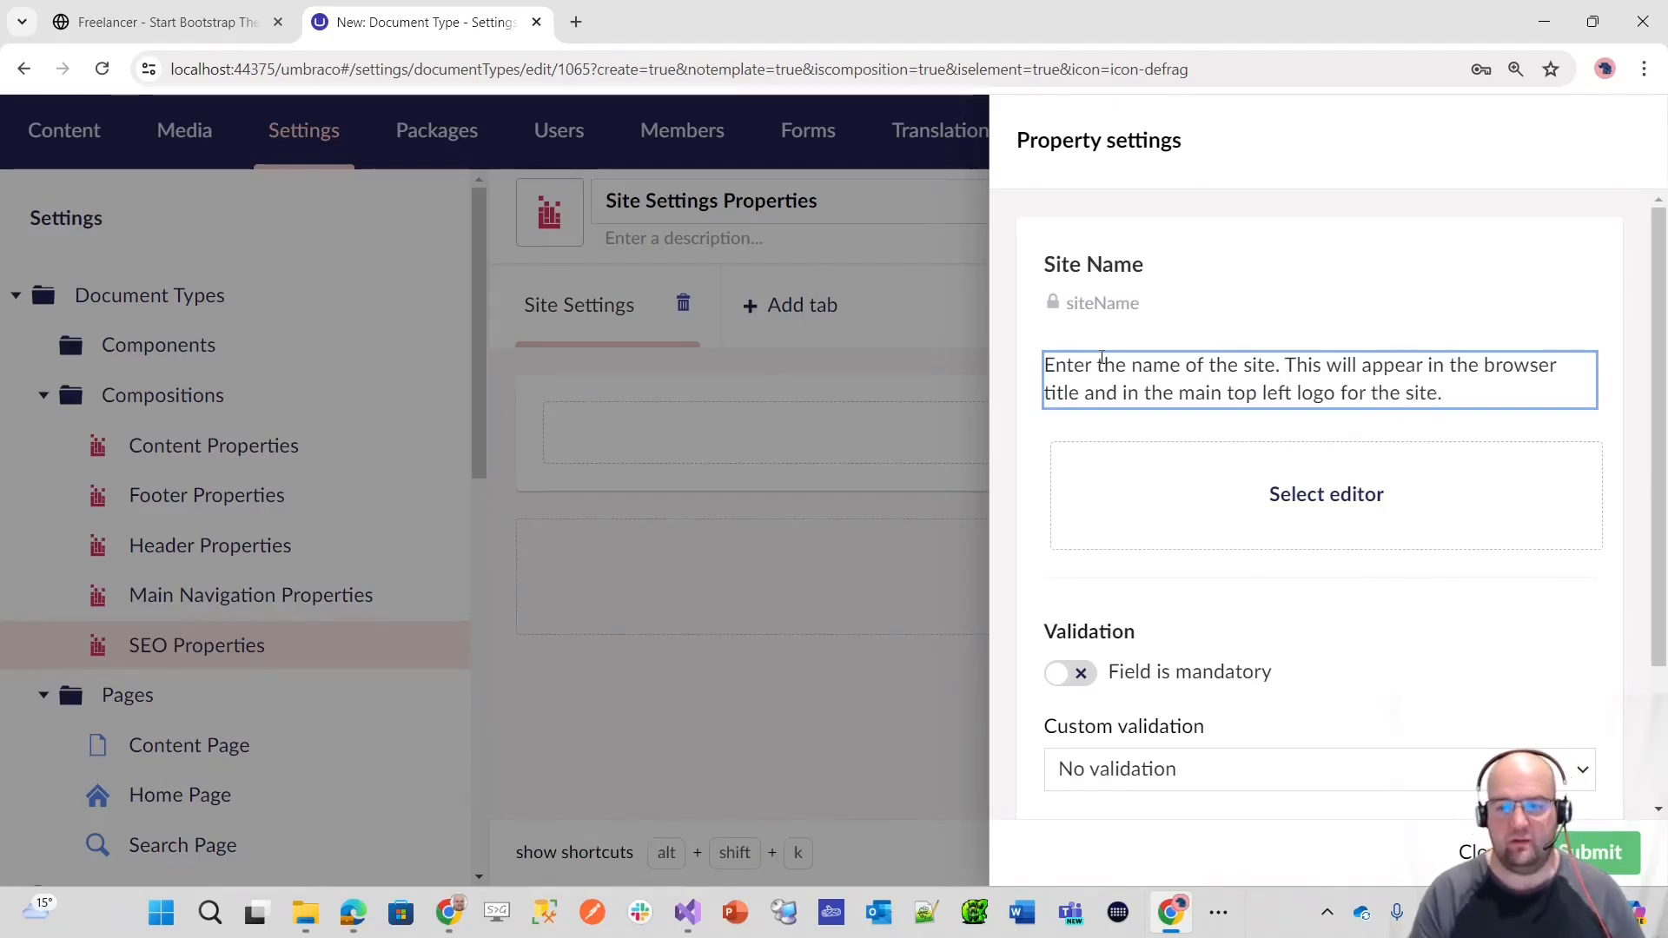
Step: Assign the existing Textstring editor to Site Name, make it mandatory, and save the Site Settings Properties composition
left_click(165, 21)
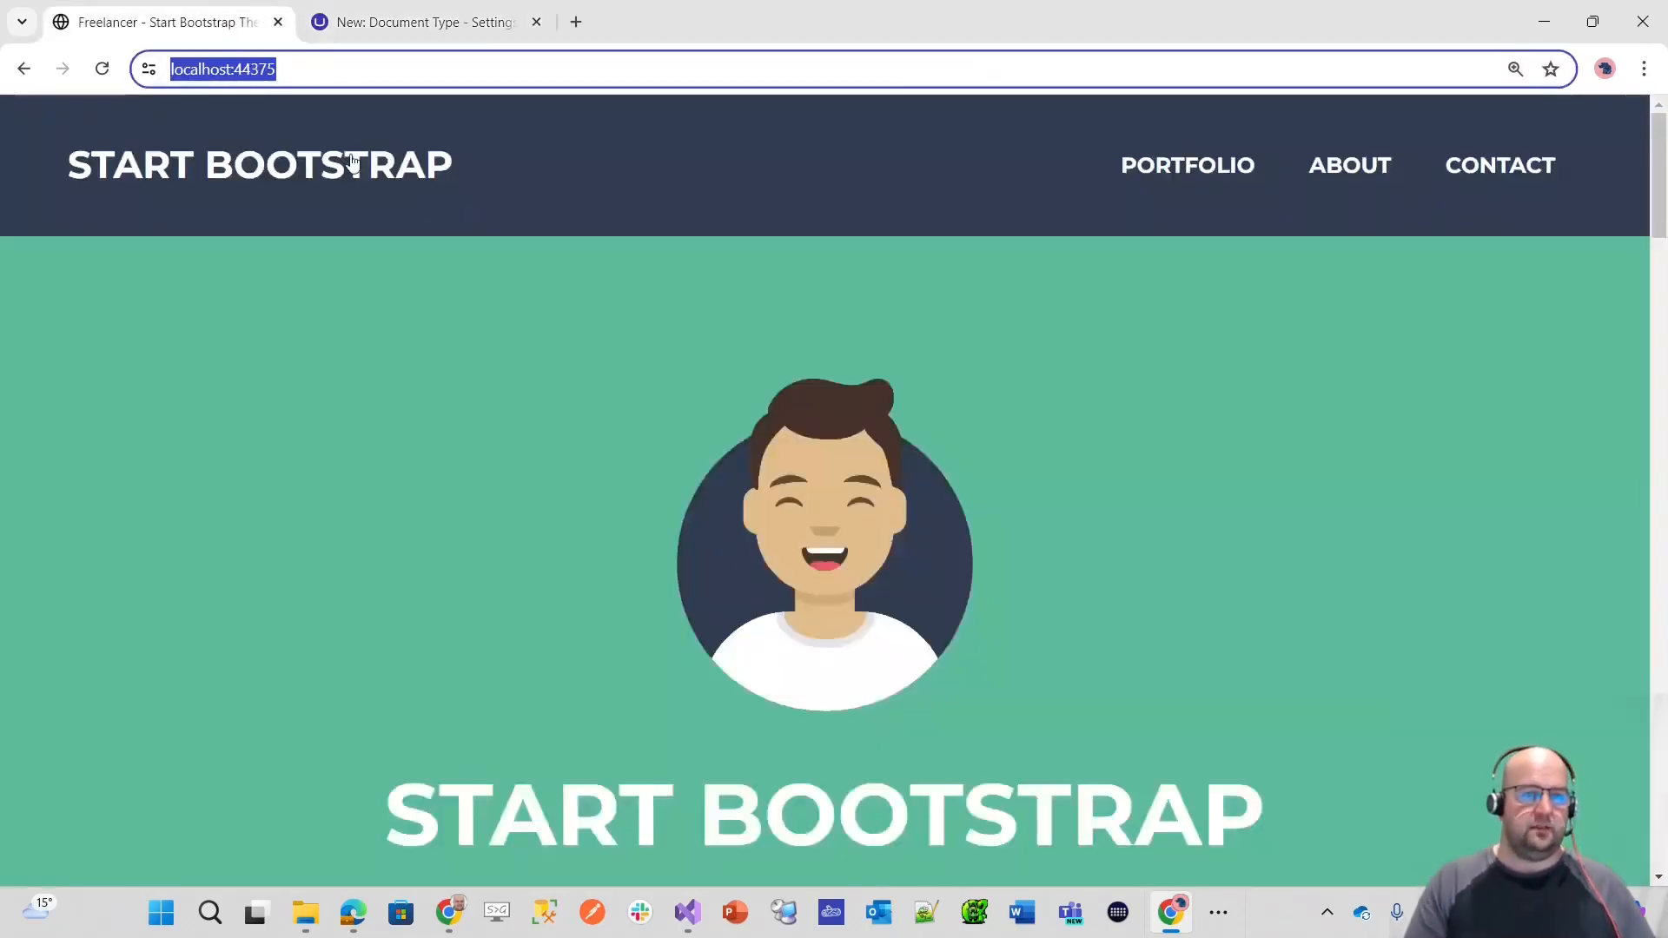
left_click(417, 21)
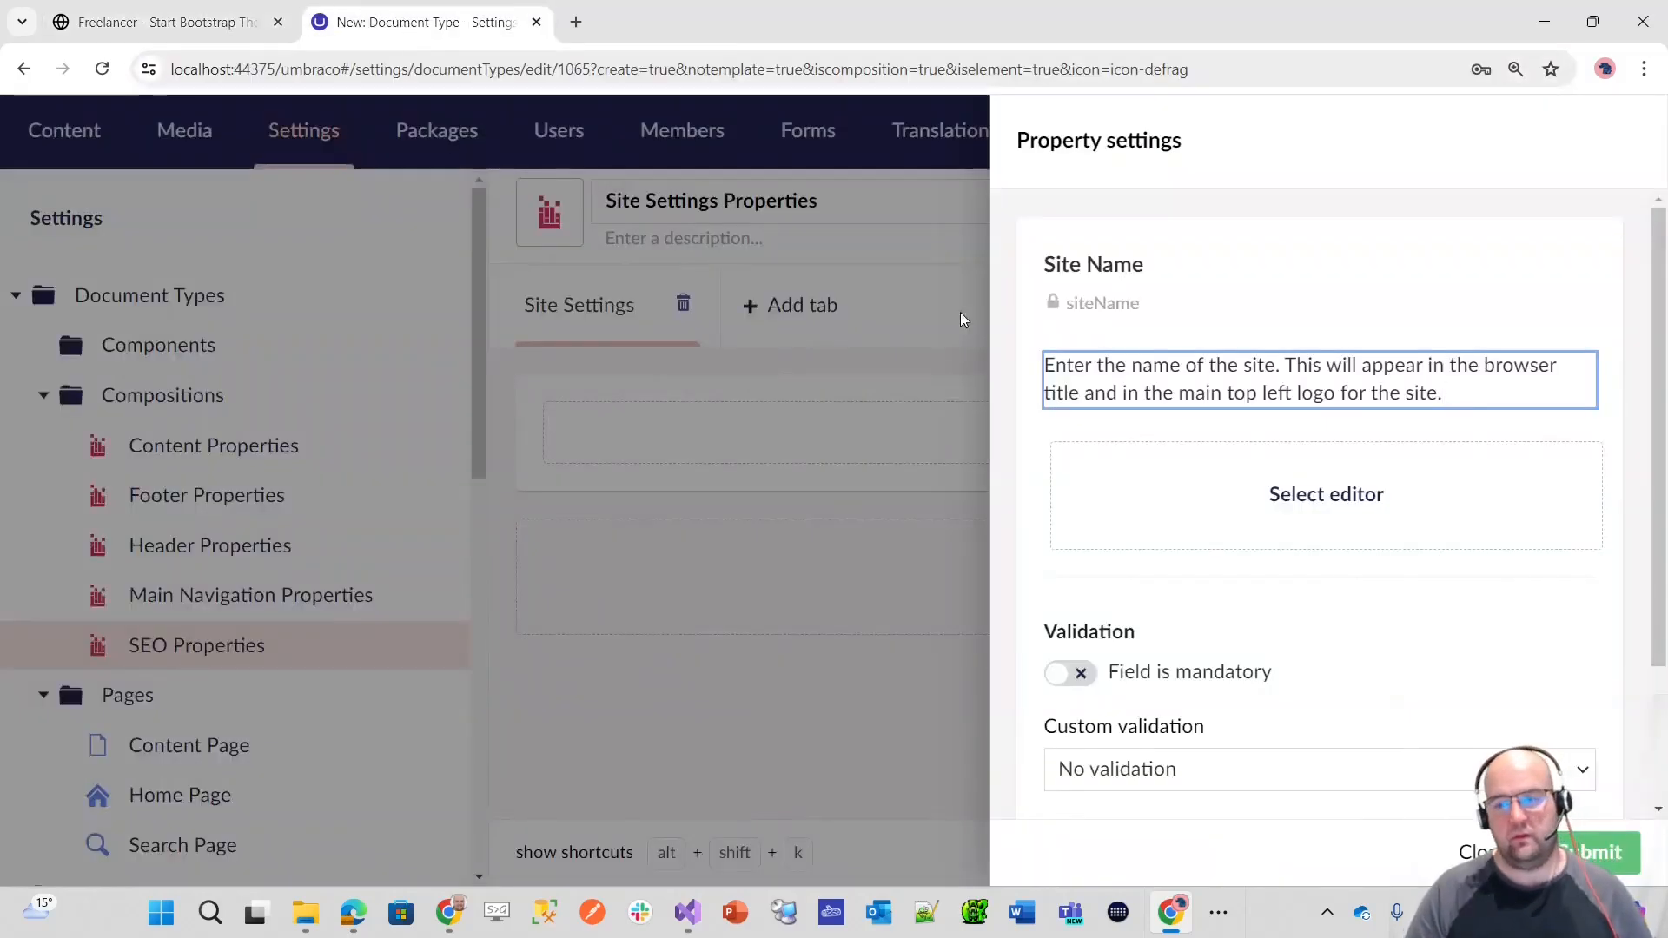
left_click(208, 24)
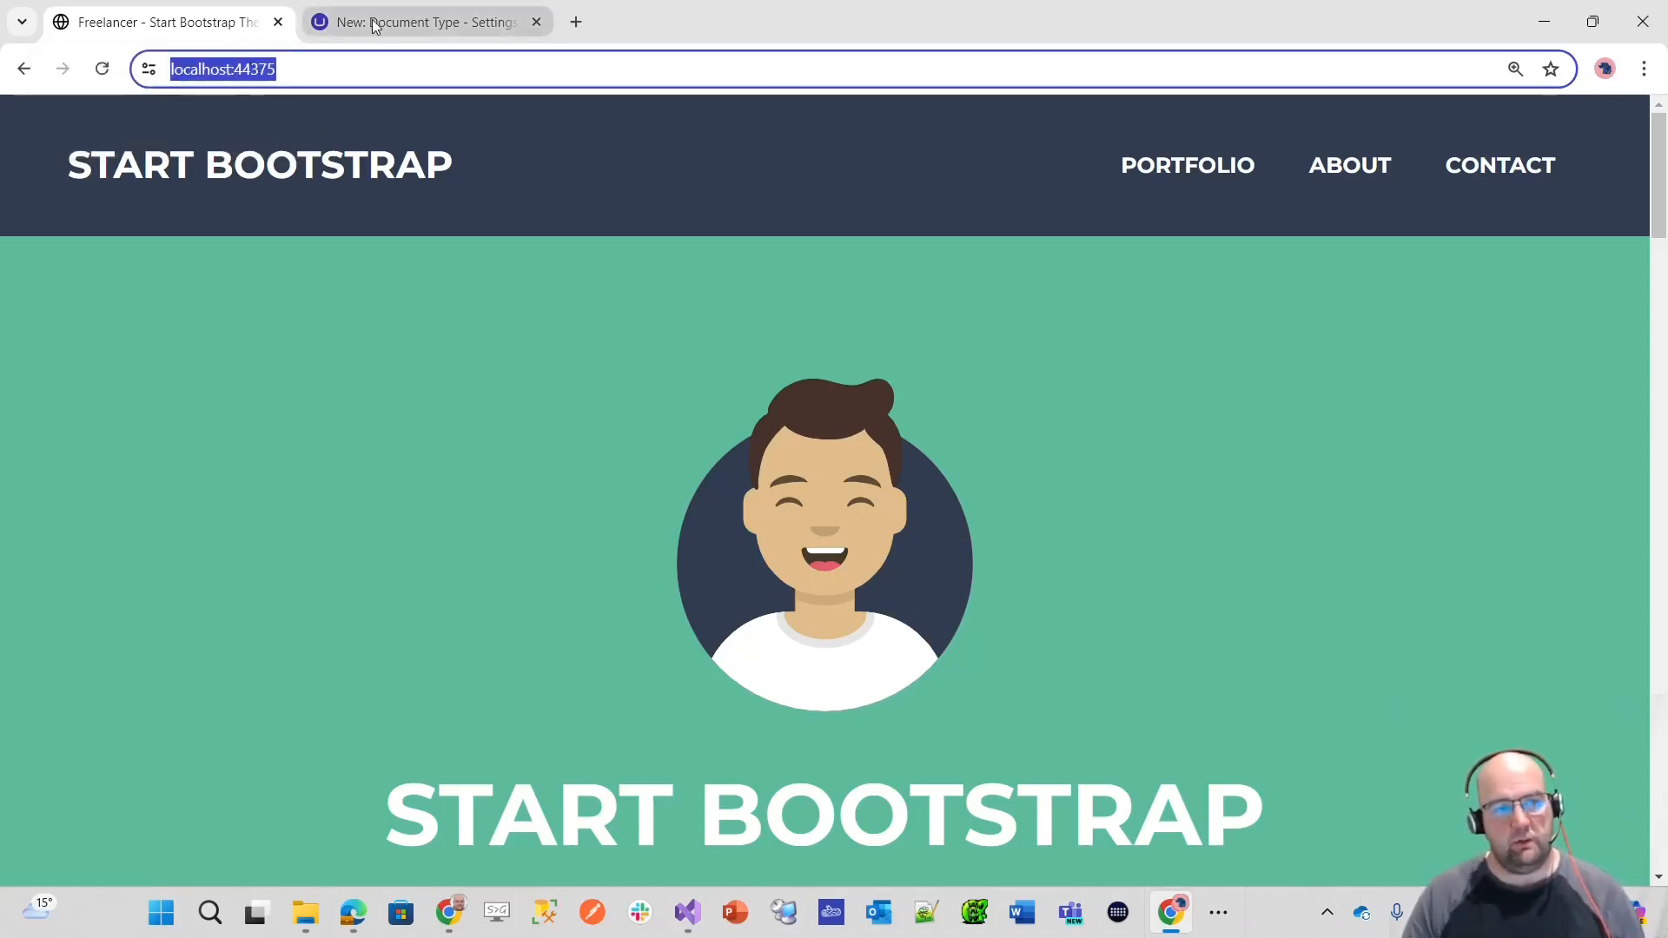
left_click(443, 22)
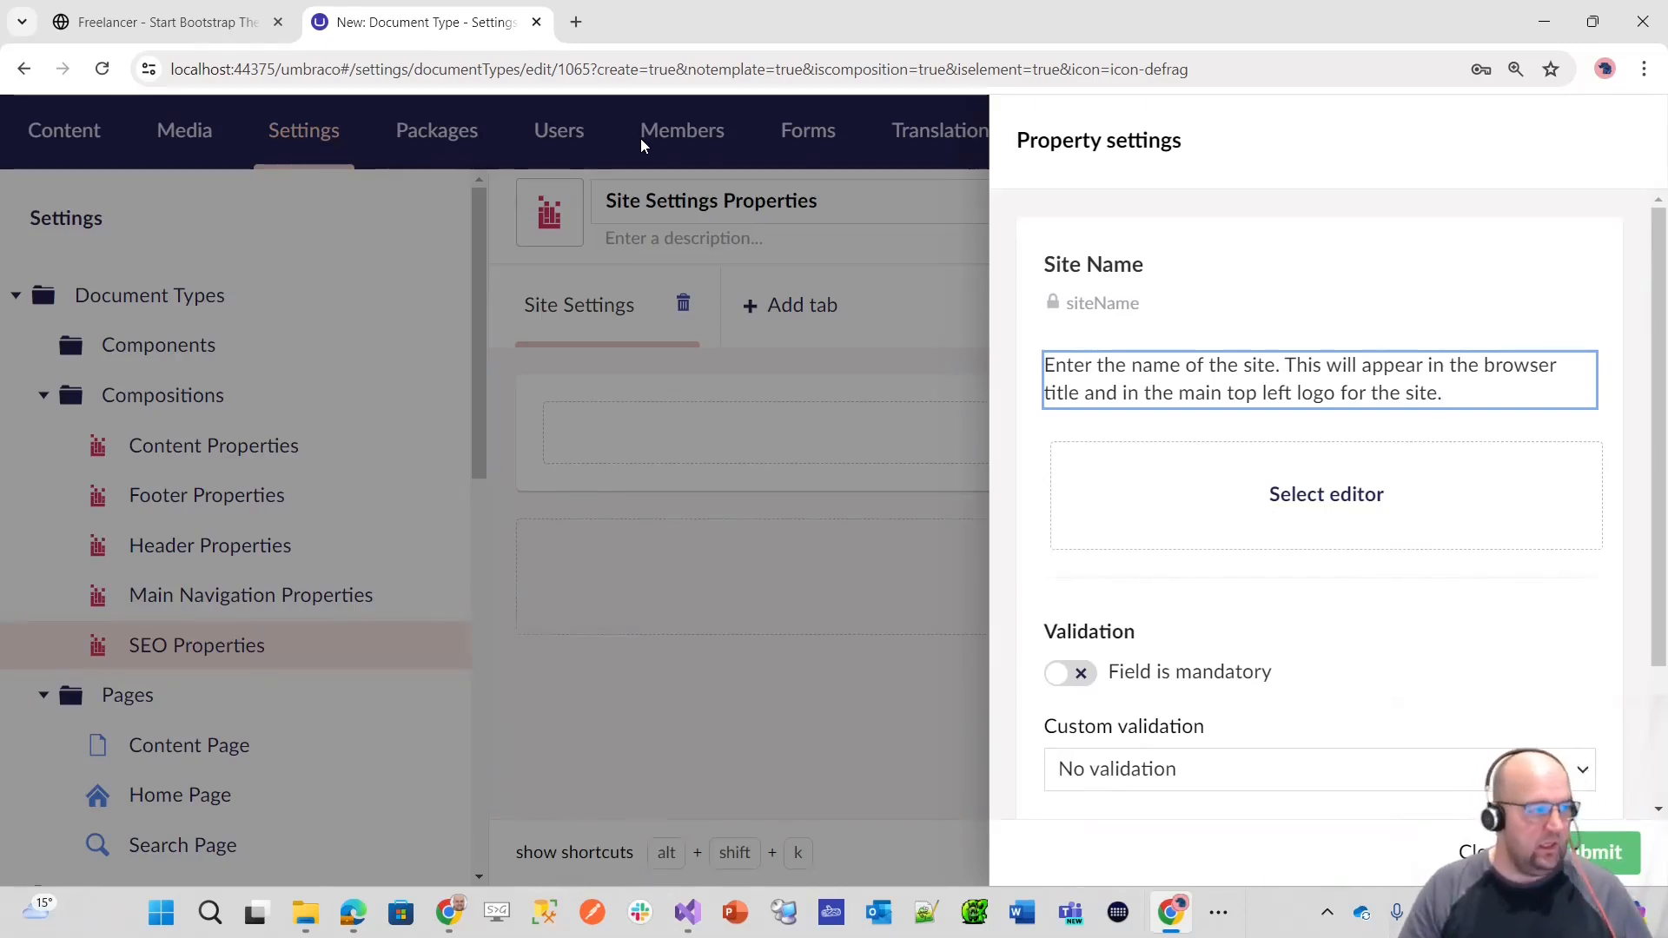
left_click(1401, 532)
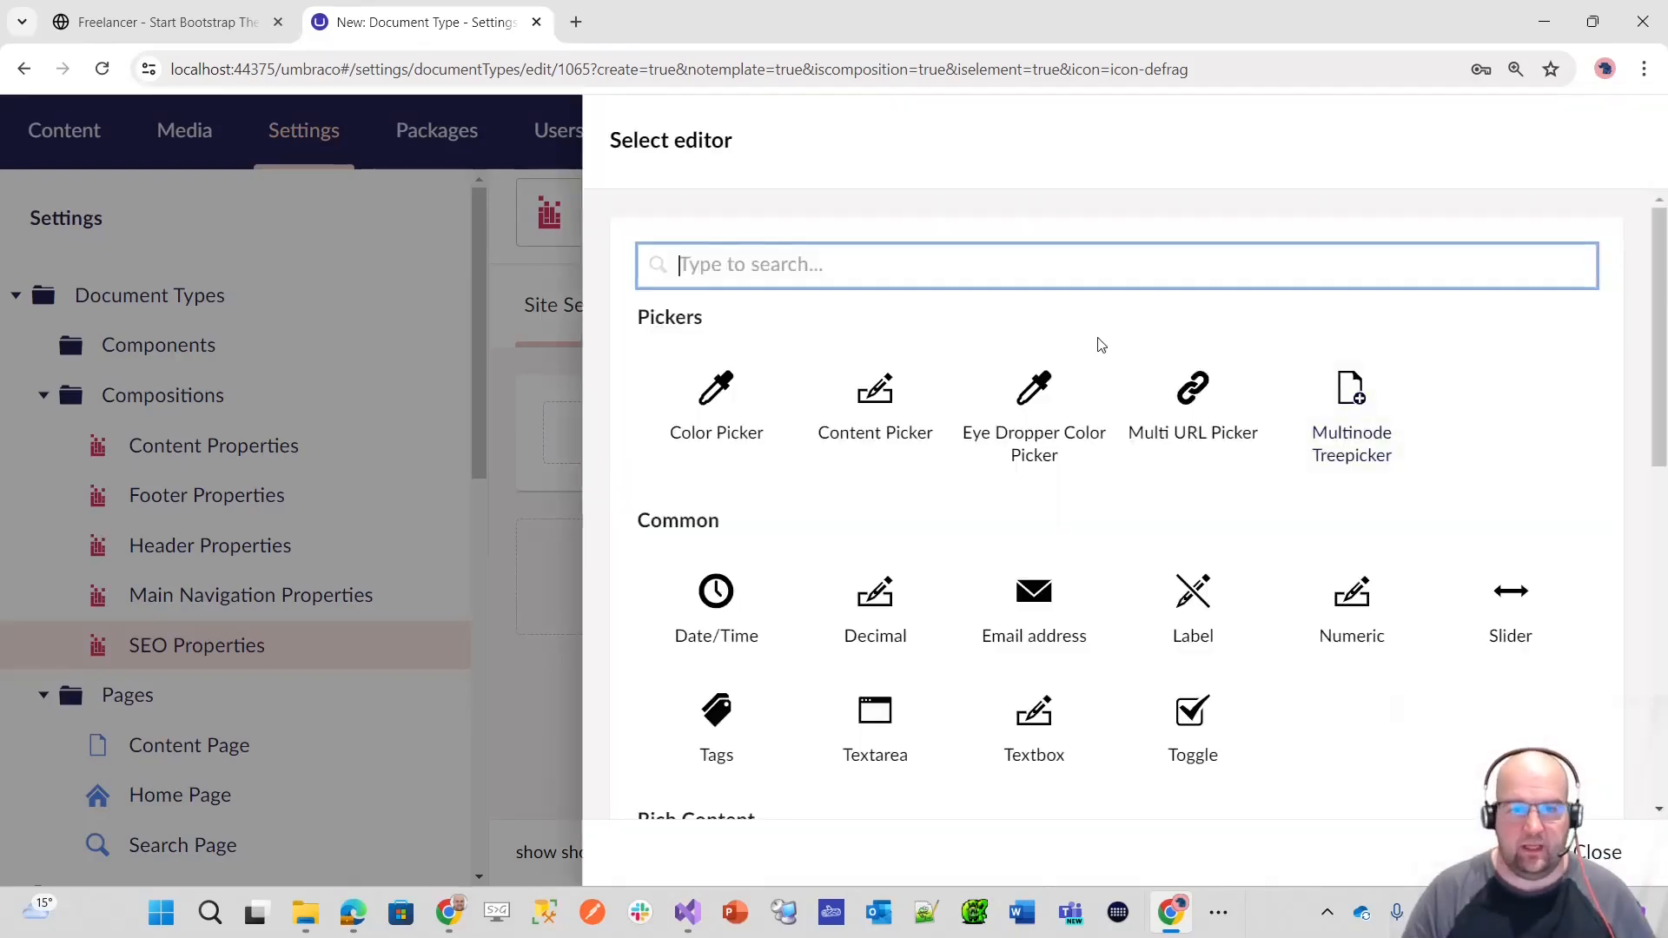
type("text")
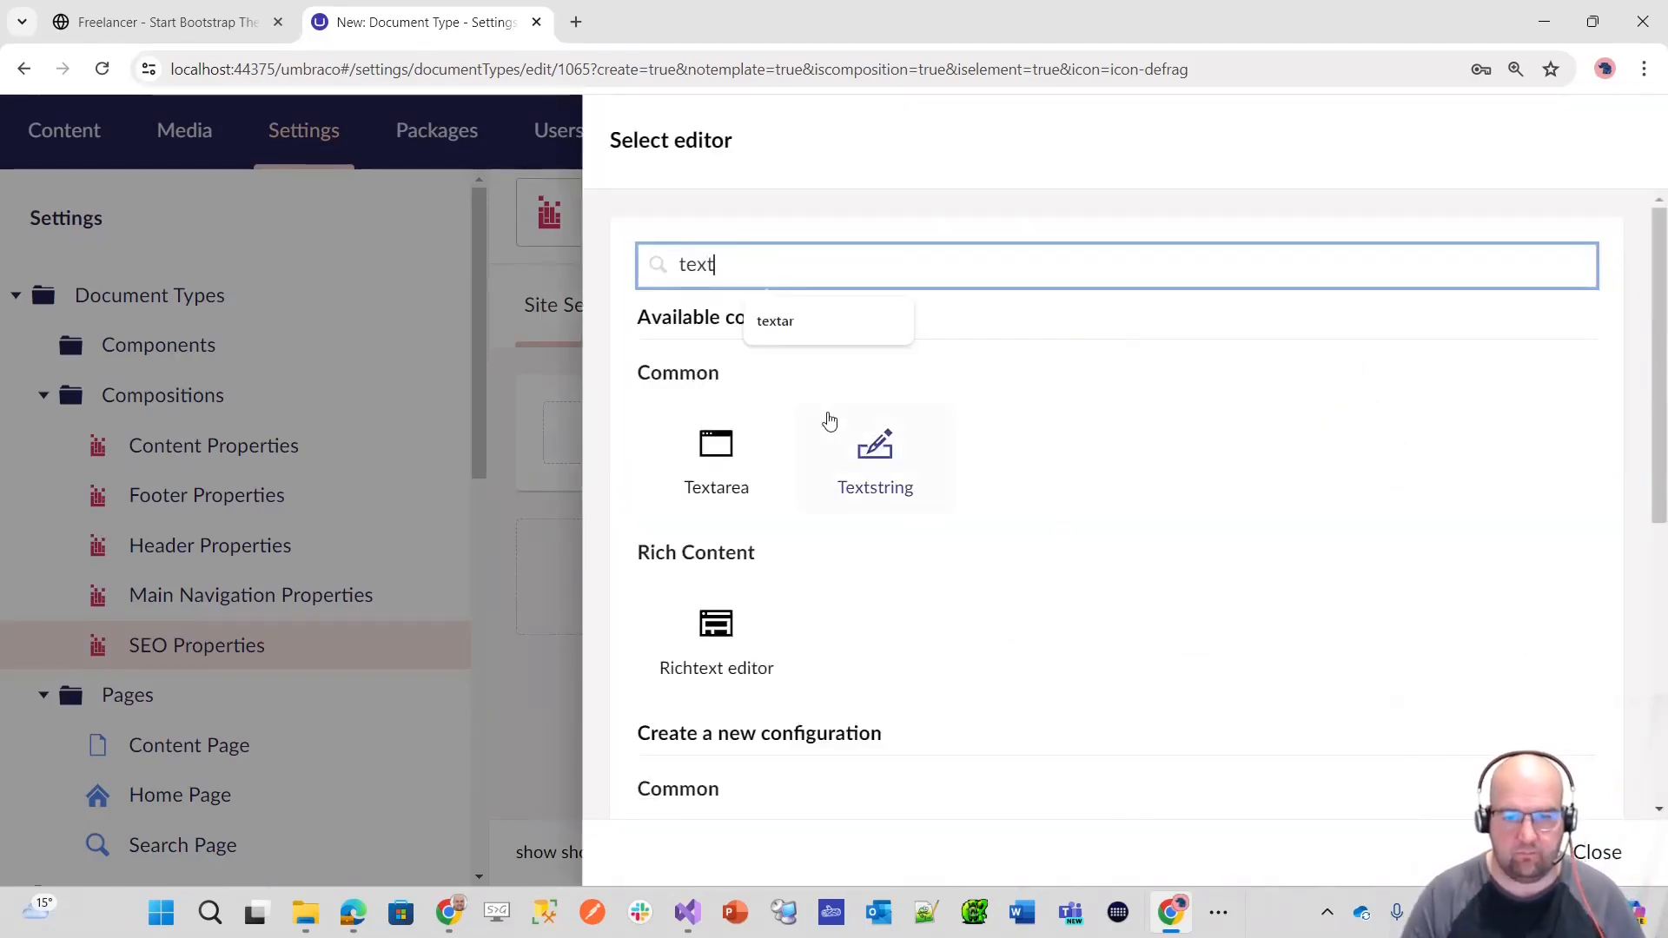
left_click(872, 471)
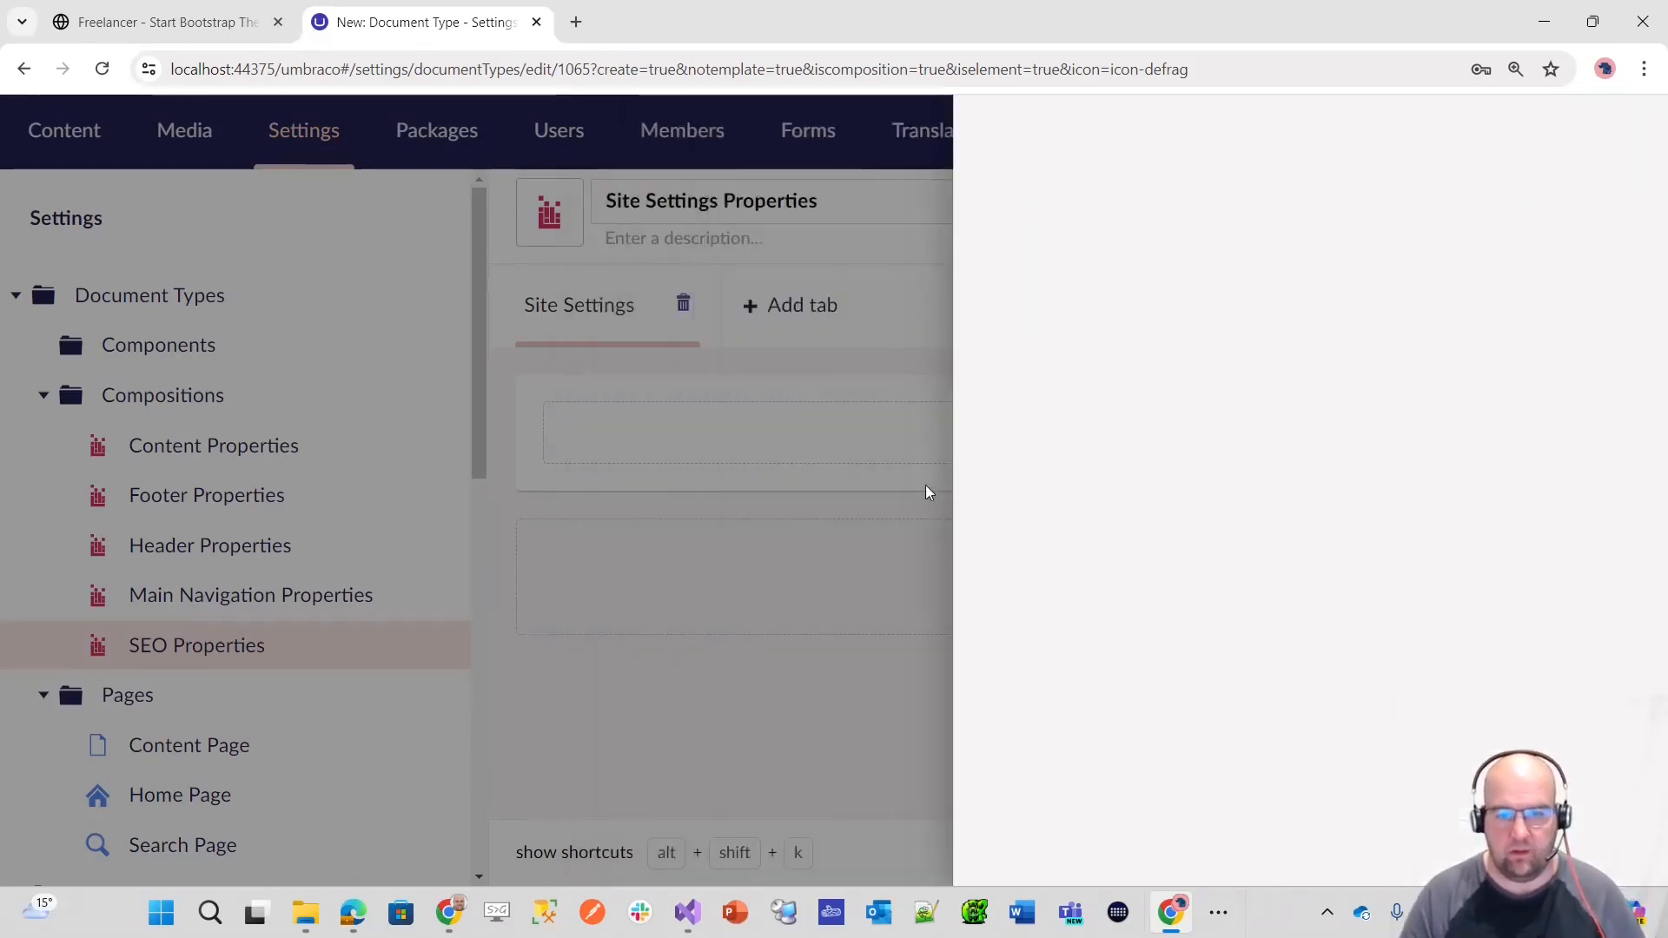
scroll(1166, 652, "down", 2)
left_click(1127, 483)
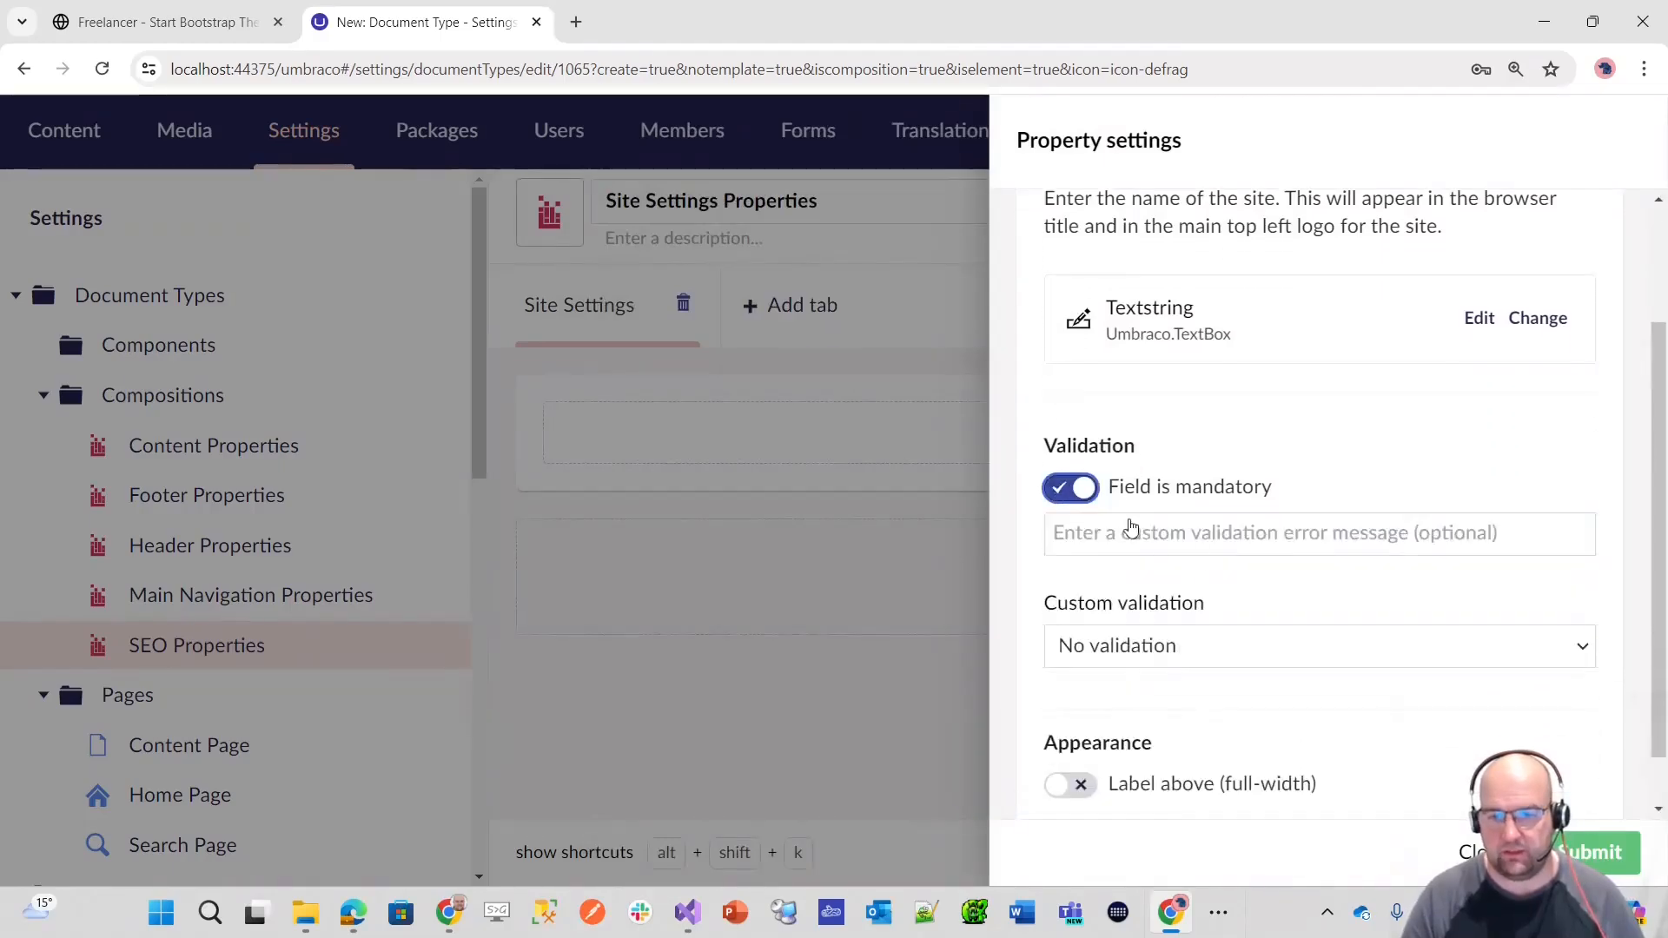
left_click(1586, 854)
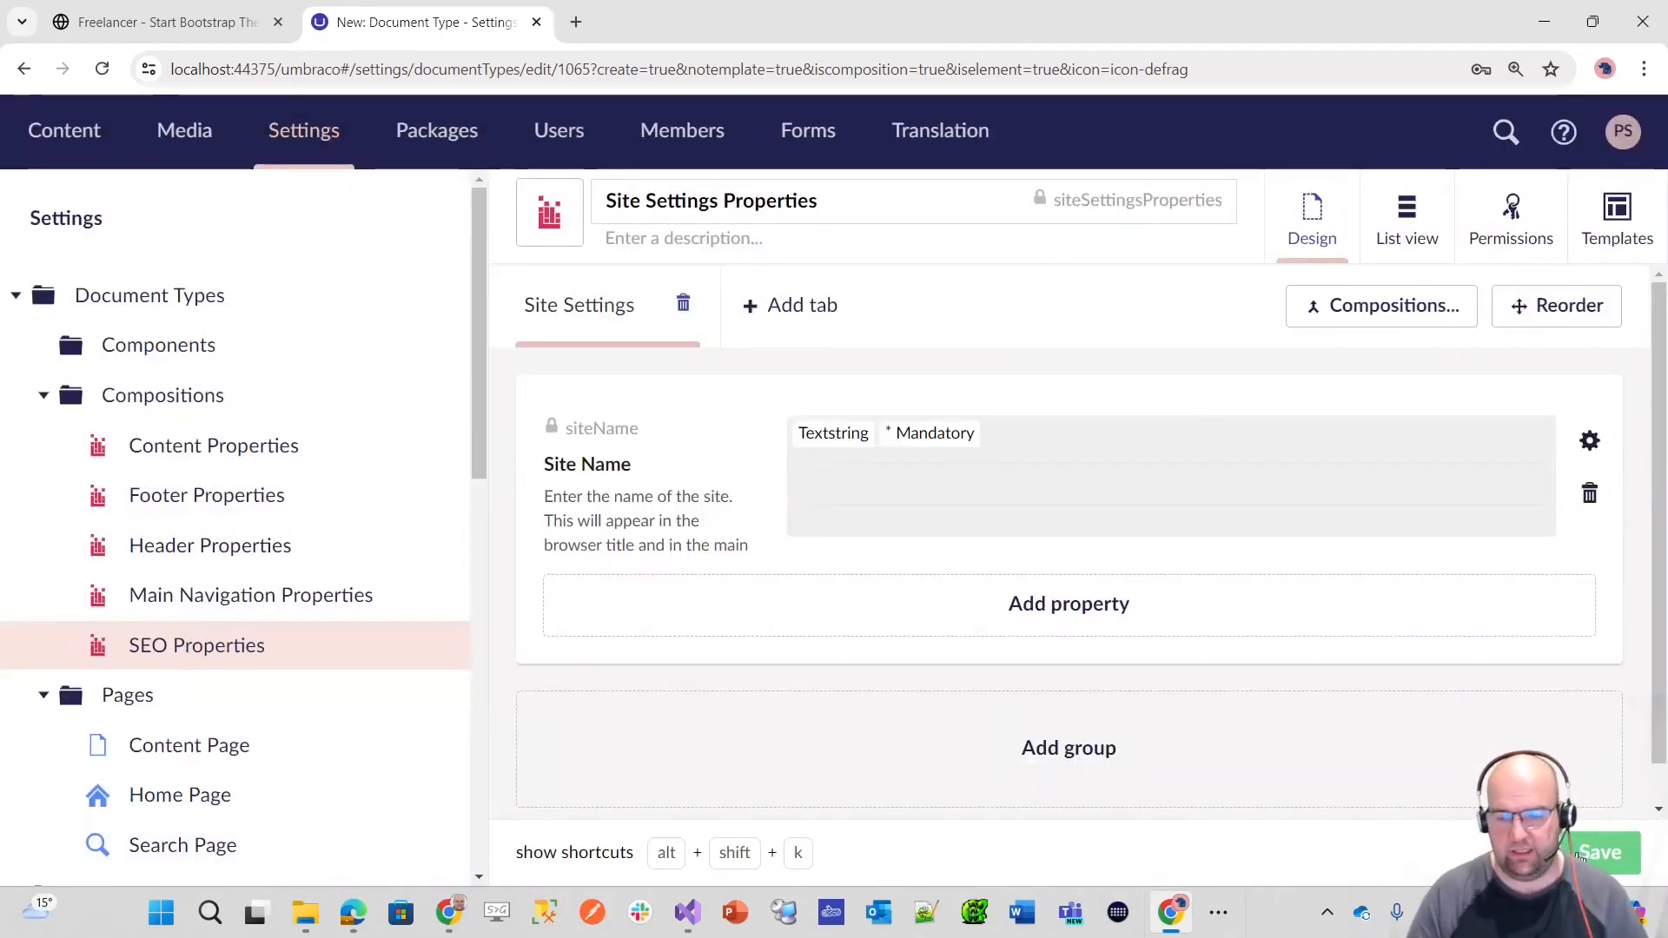
left_click(1586, 856)
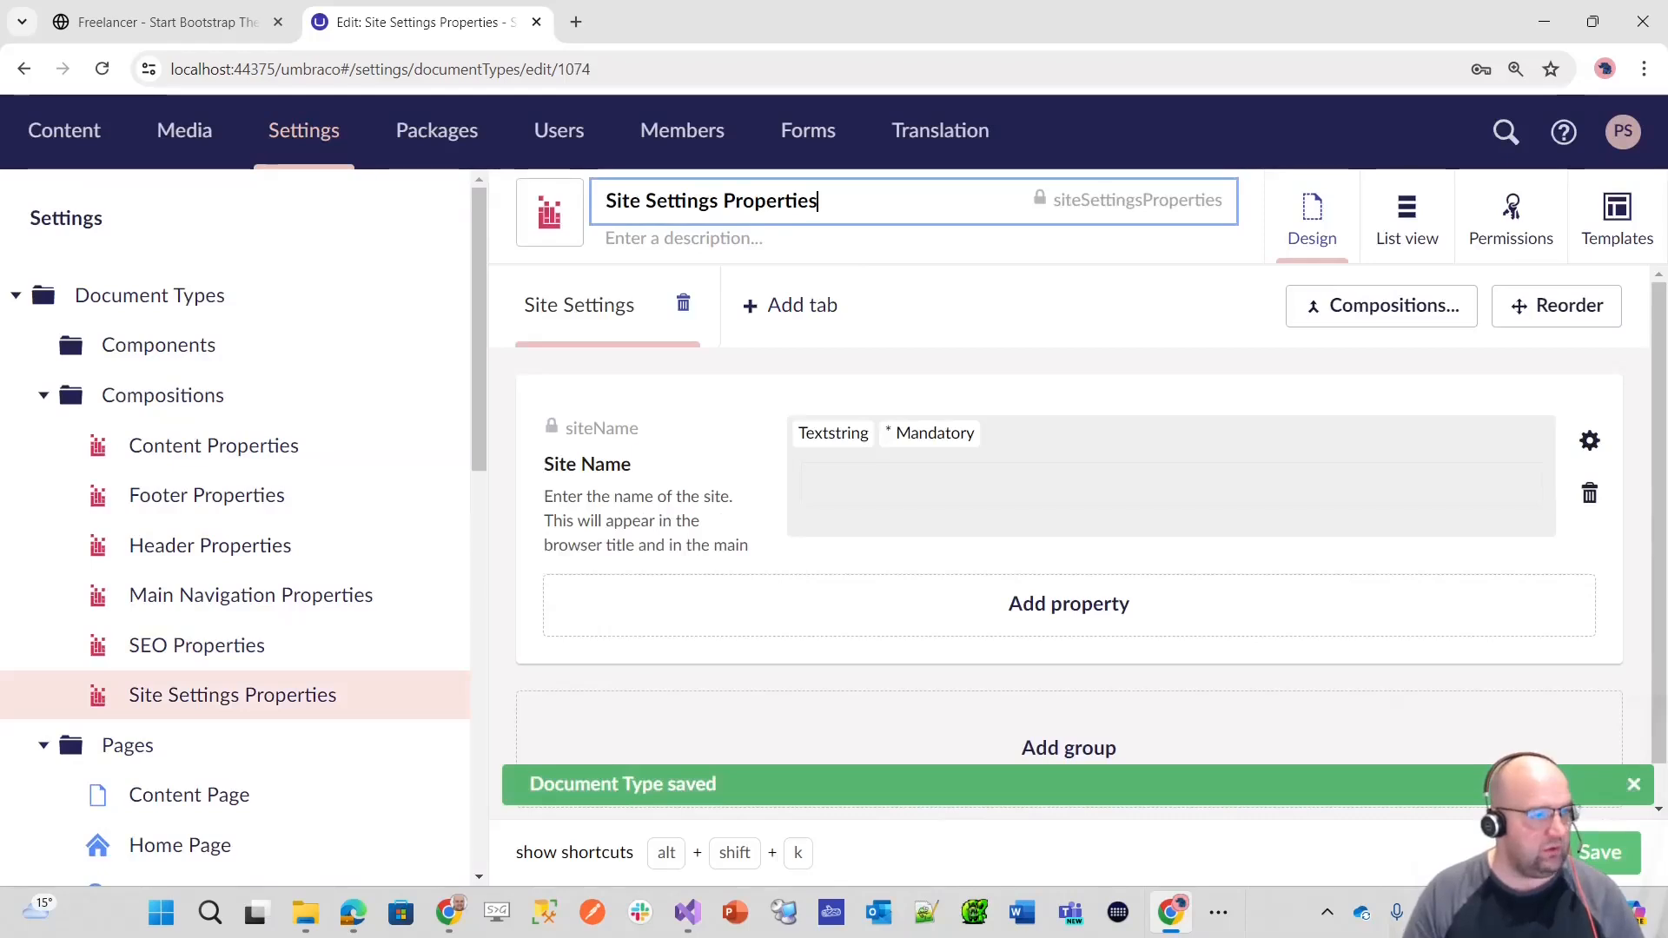
Step: Set the sort order of the Site Settings tab to 90 and of Site Name to 5, and save the composition
left_click(1508, 315)
left_click(832, 306)
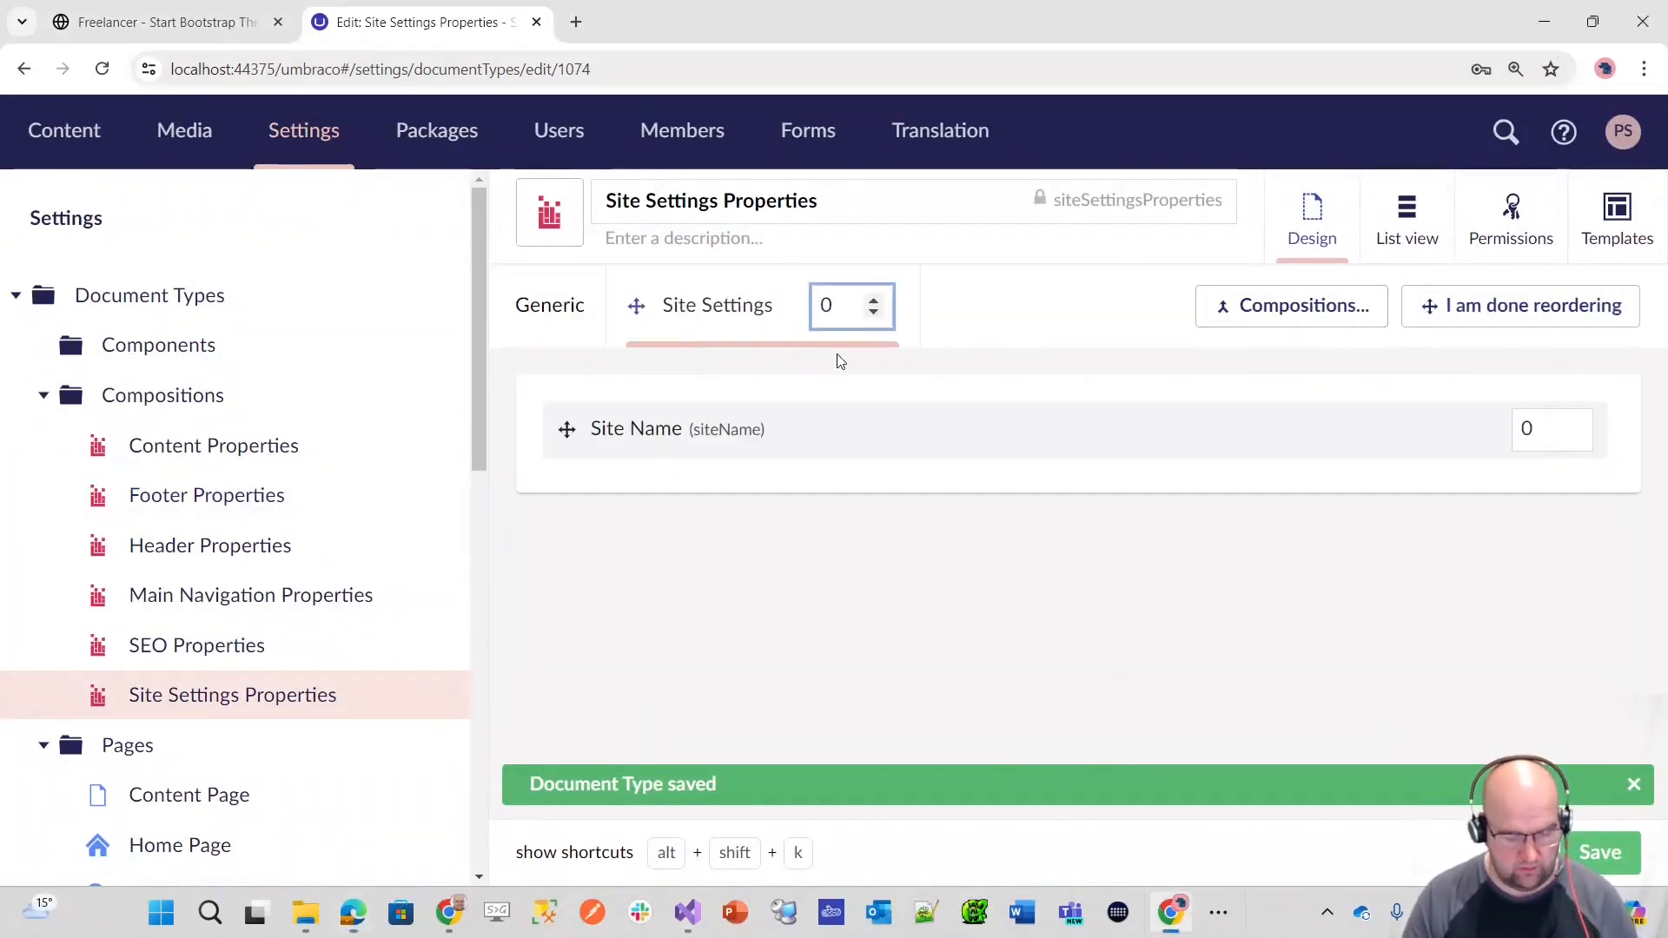
type("9")
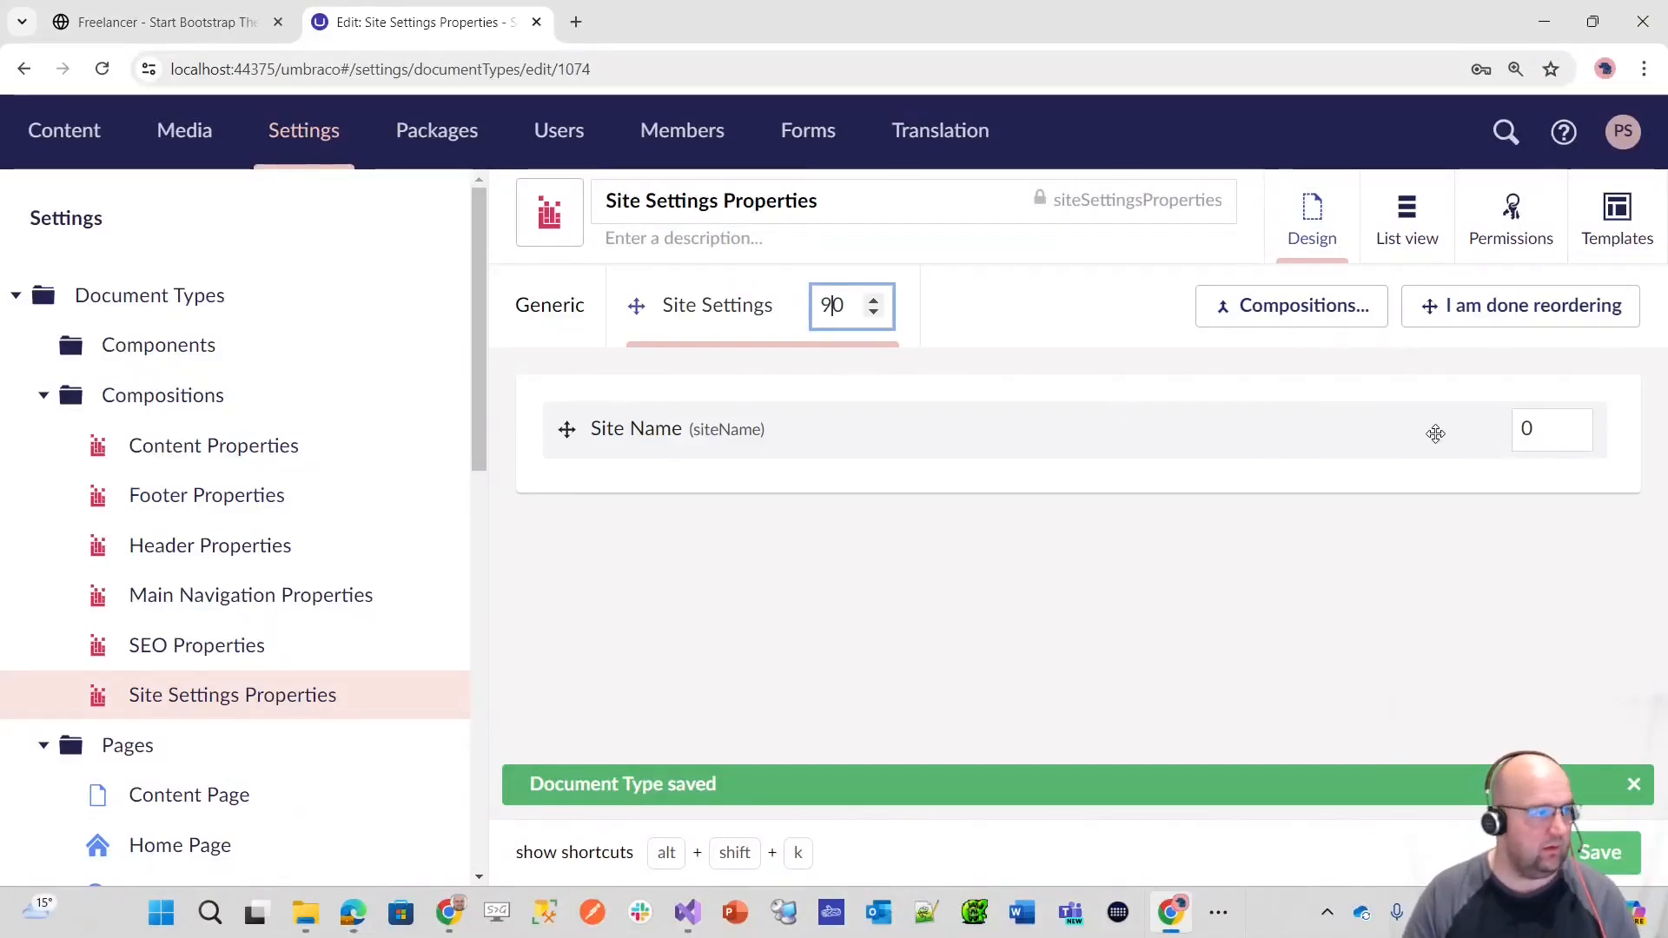
left_click(1526, 437)
double_click(1527, 430)
type("5")
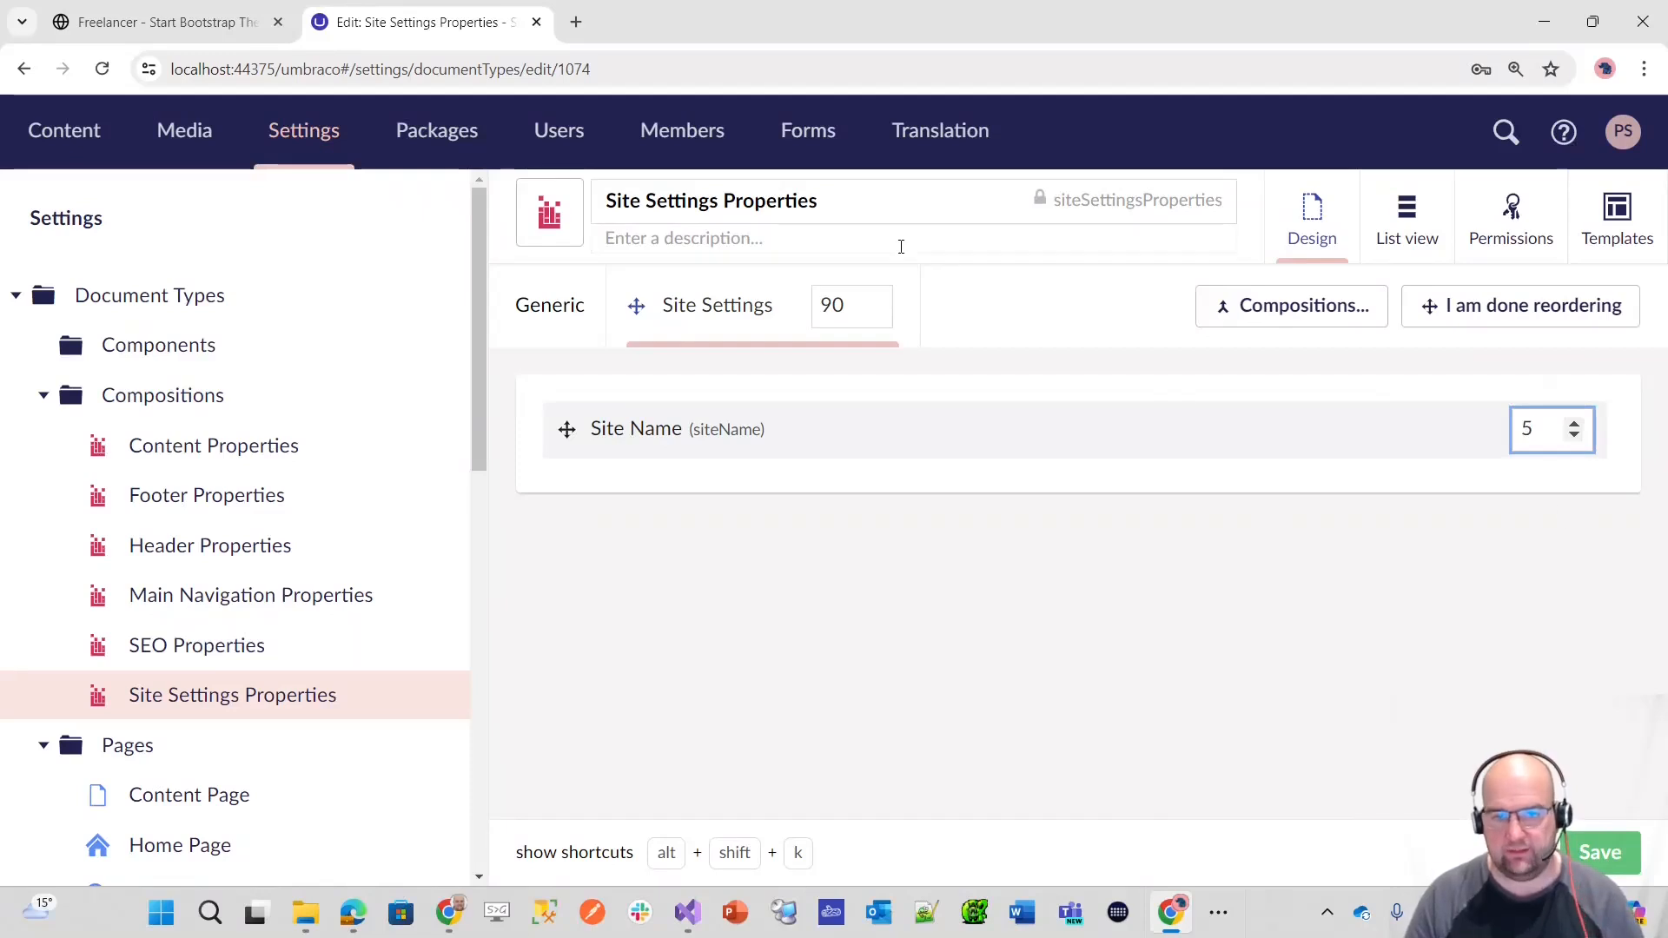
left_click(1619, 853)
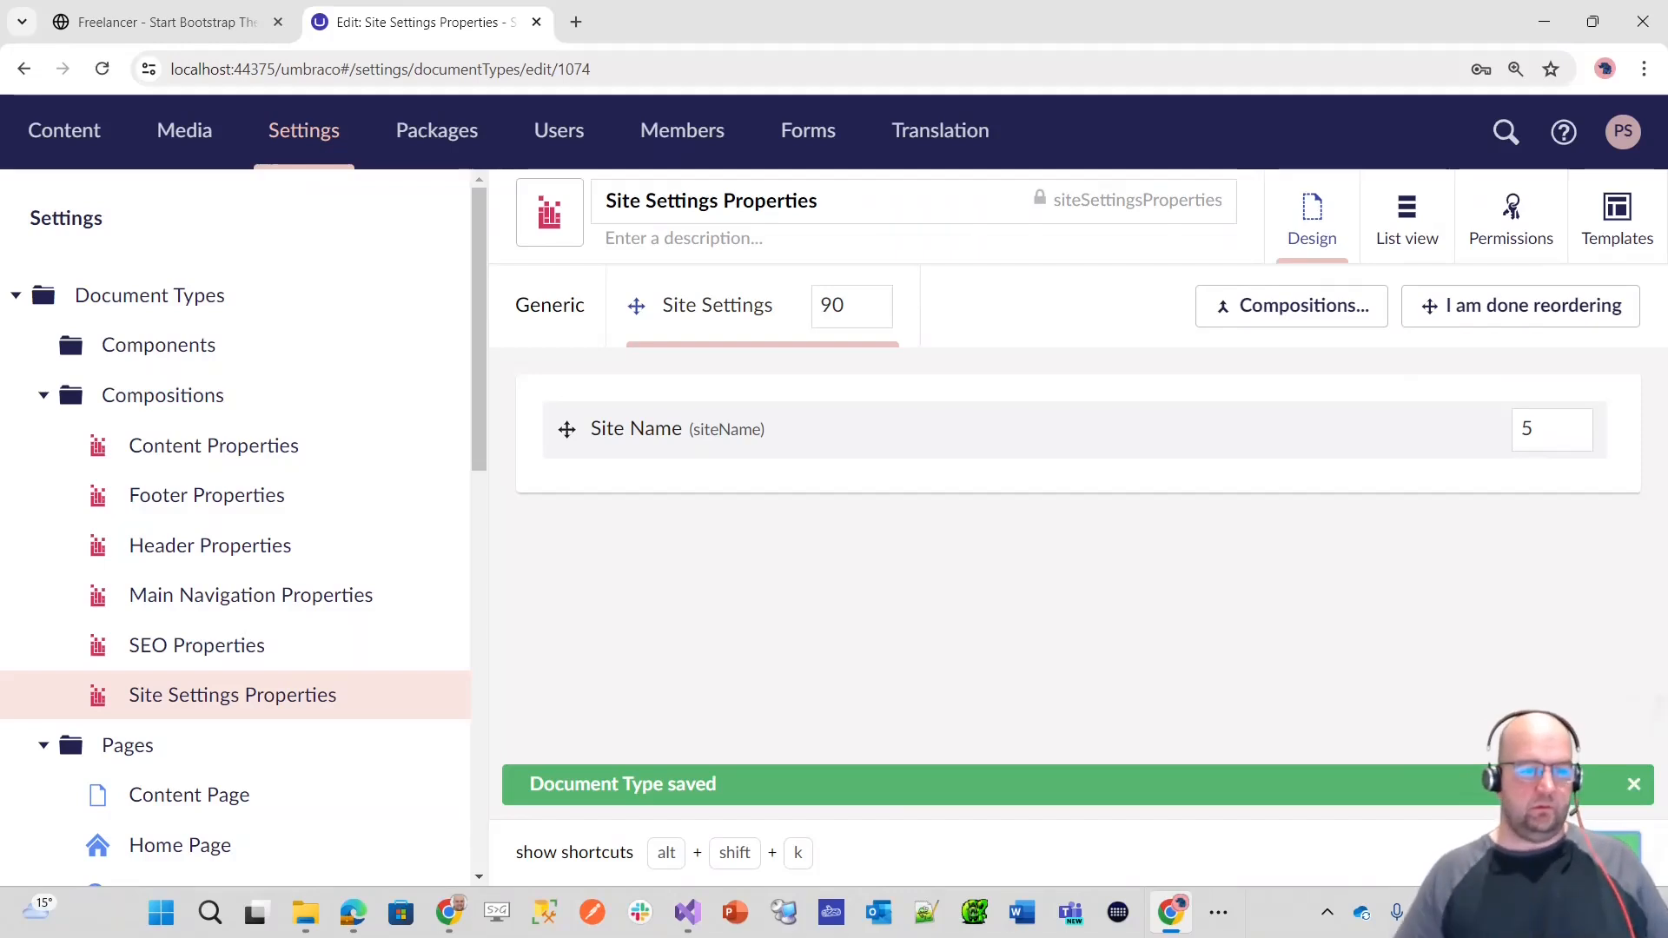
Step: Create a new composition in the Compositions folder and name it Tagging Properties
left_click(432, 395)
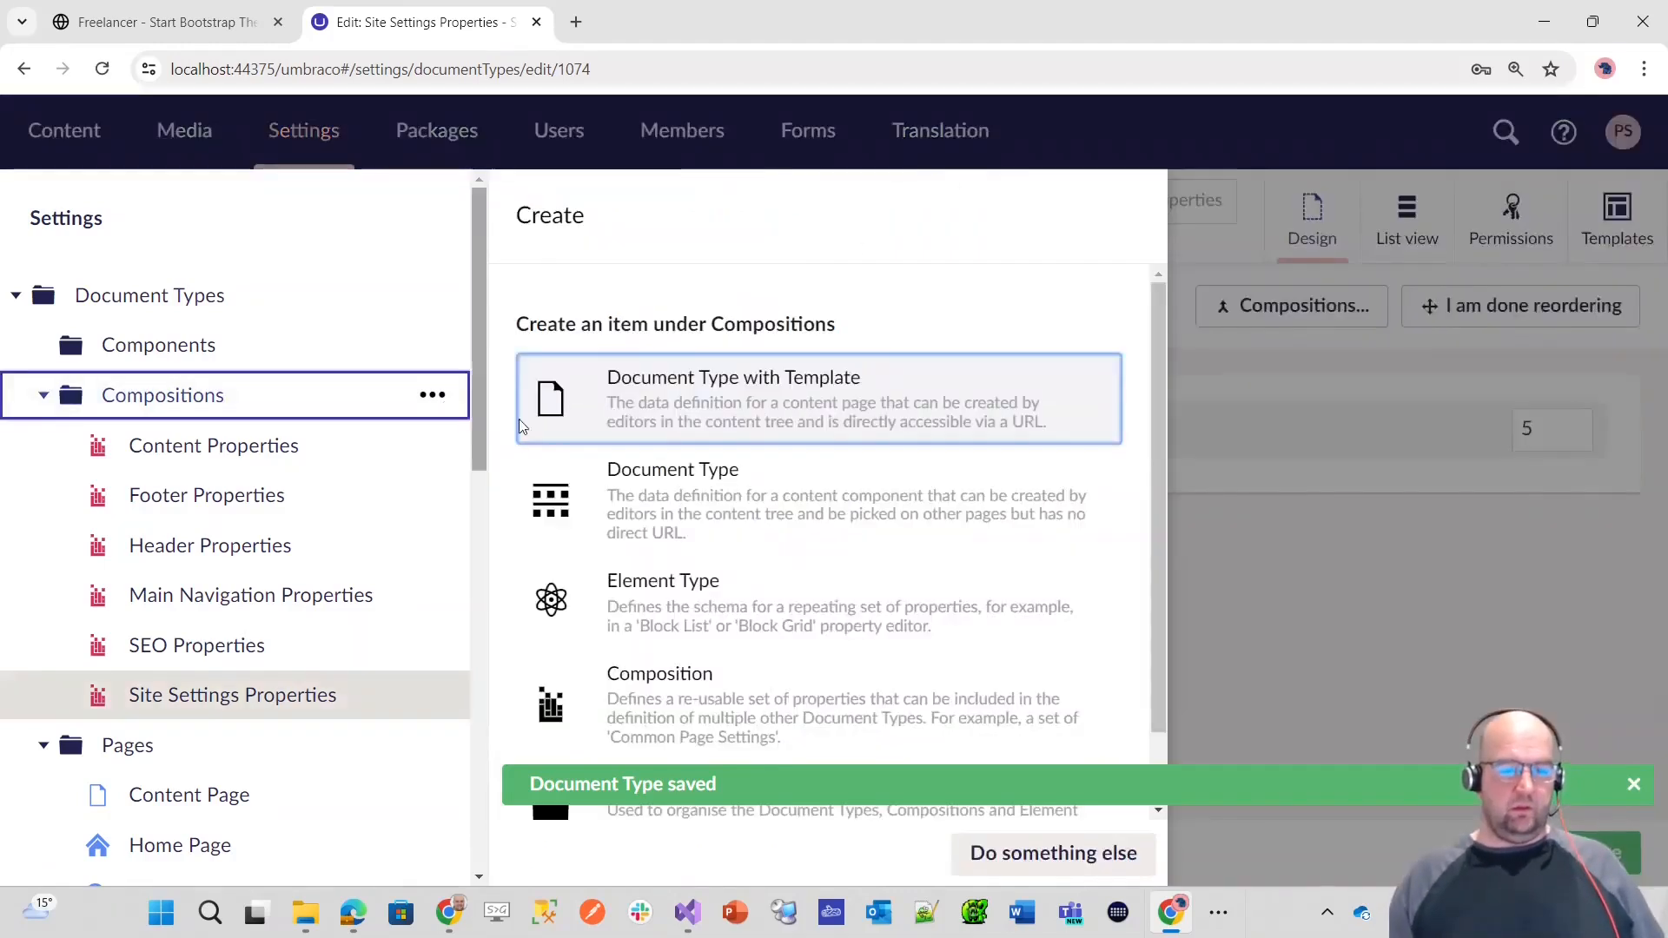
left_click(696, 700)
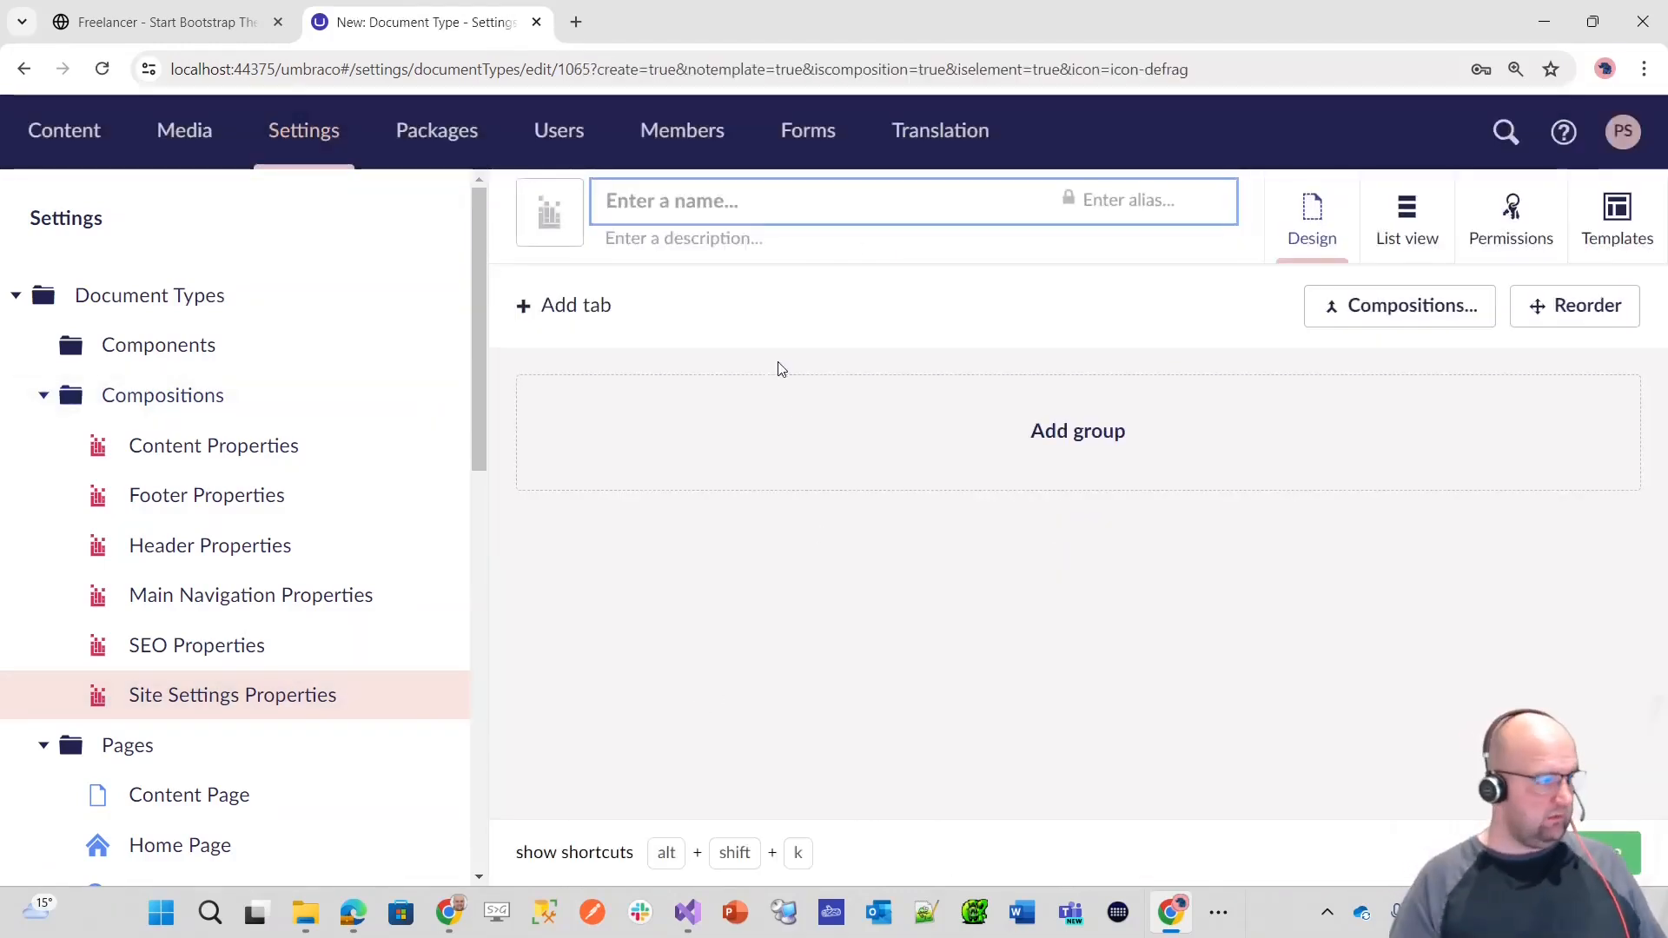
type("Taggom")
key("BackSpace")
key("BackSpace")
type("oinm")
key("BackSpace")
key("BackSpace")
key("BackSpace")
key("BackSpace")
key("BackSpace")
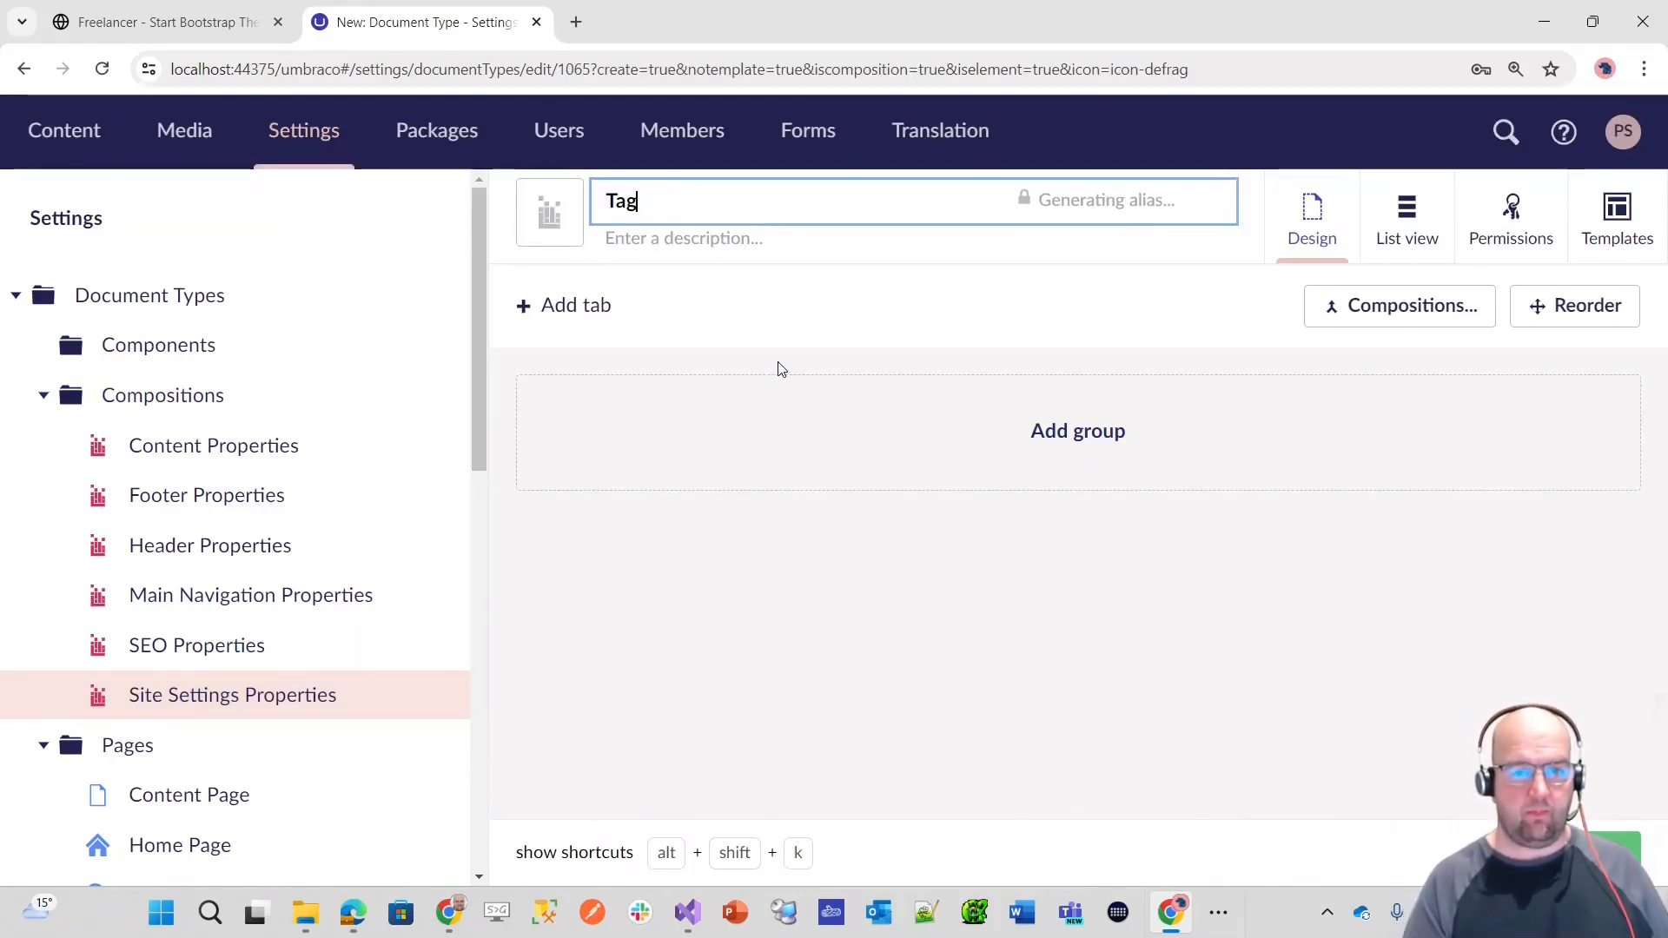
type("ging P")
type("top")
type("erties")
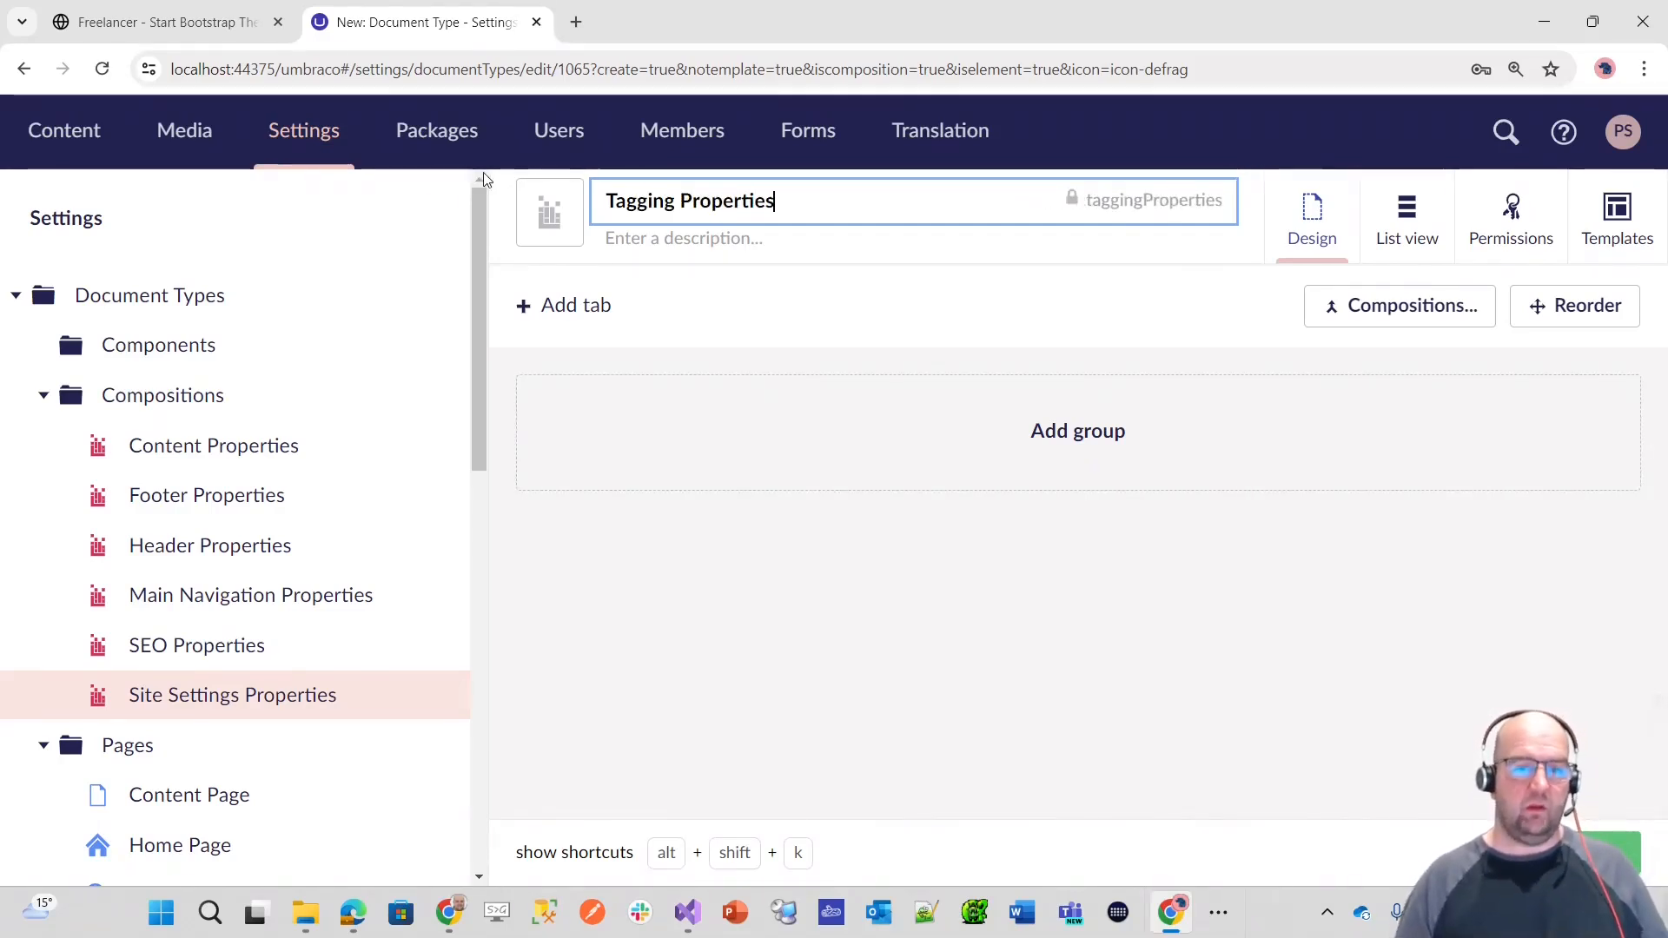
Step: Change the Tagging Properties icon colour to the same pinkish red as the other compositions
left_click(550, 212)
left_click(1560, 369)
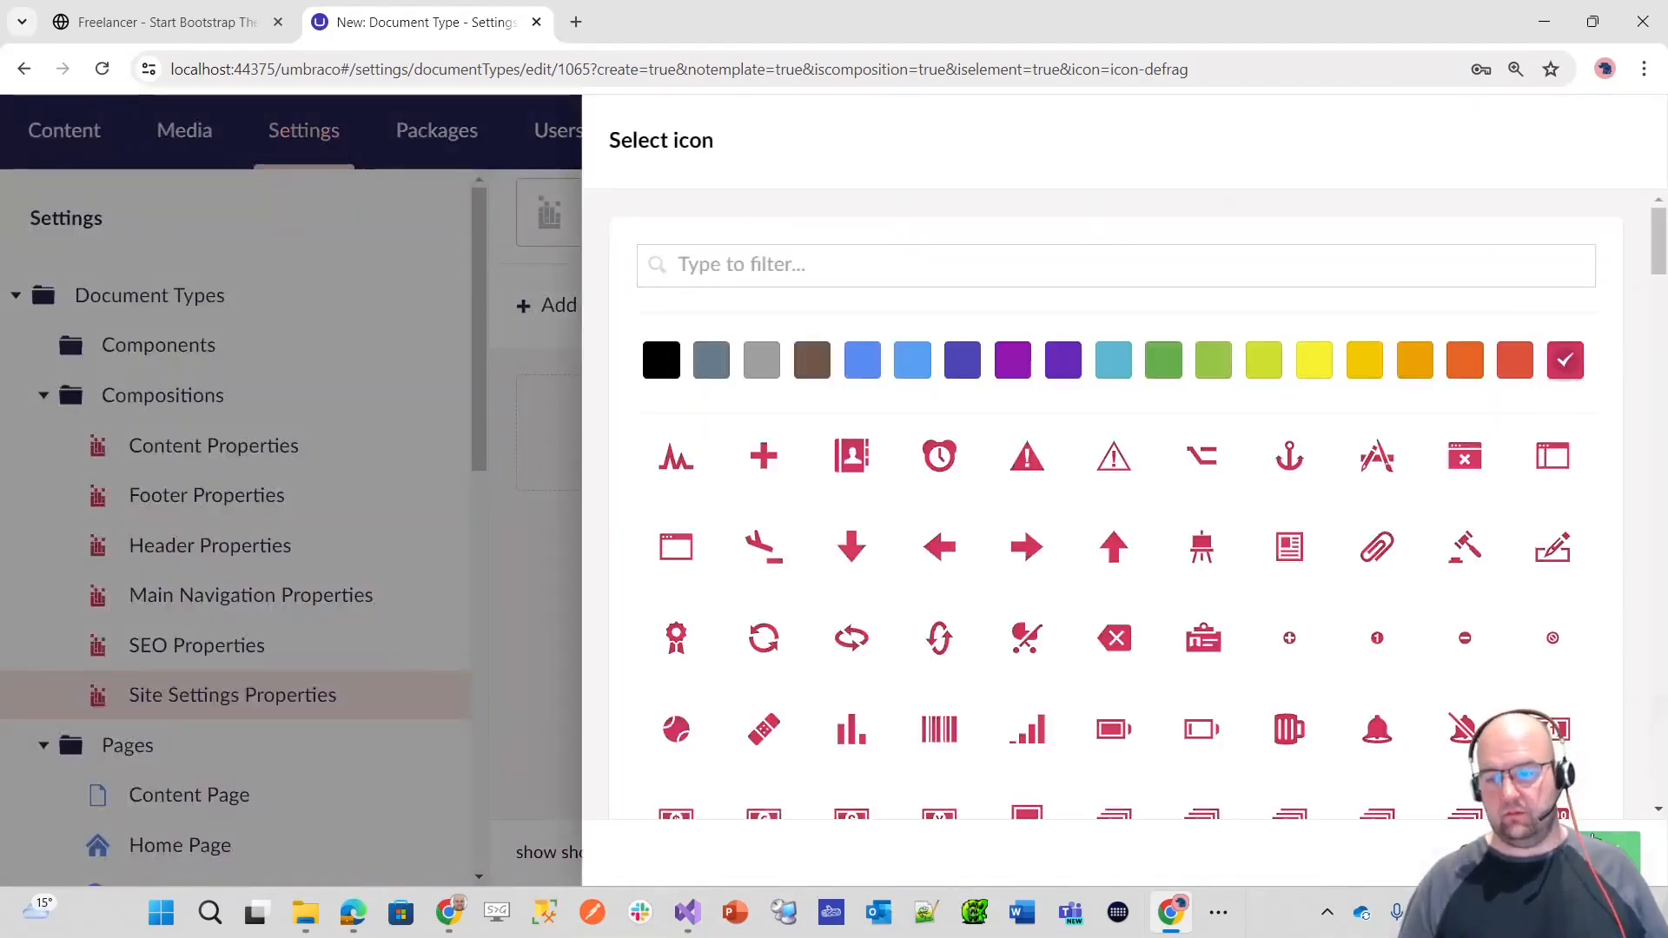
left_click(140, 614)
key("alt+Tab")
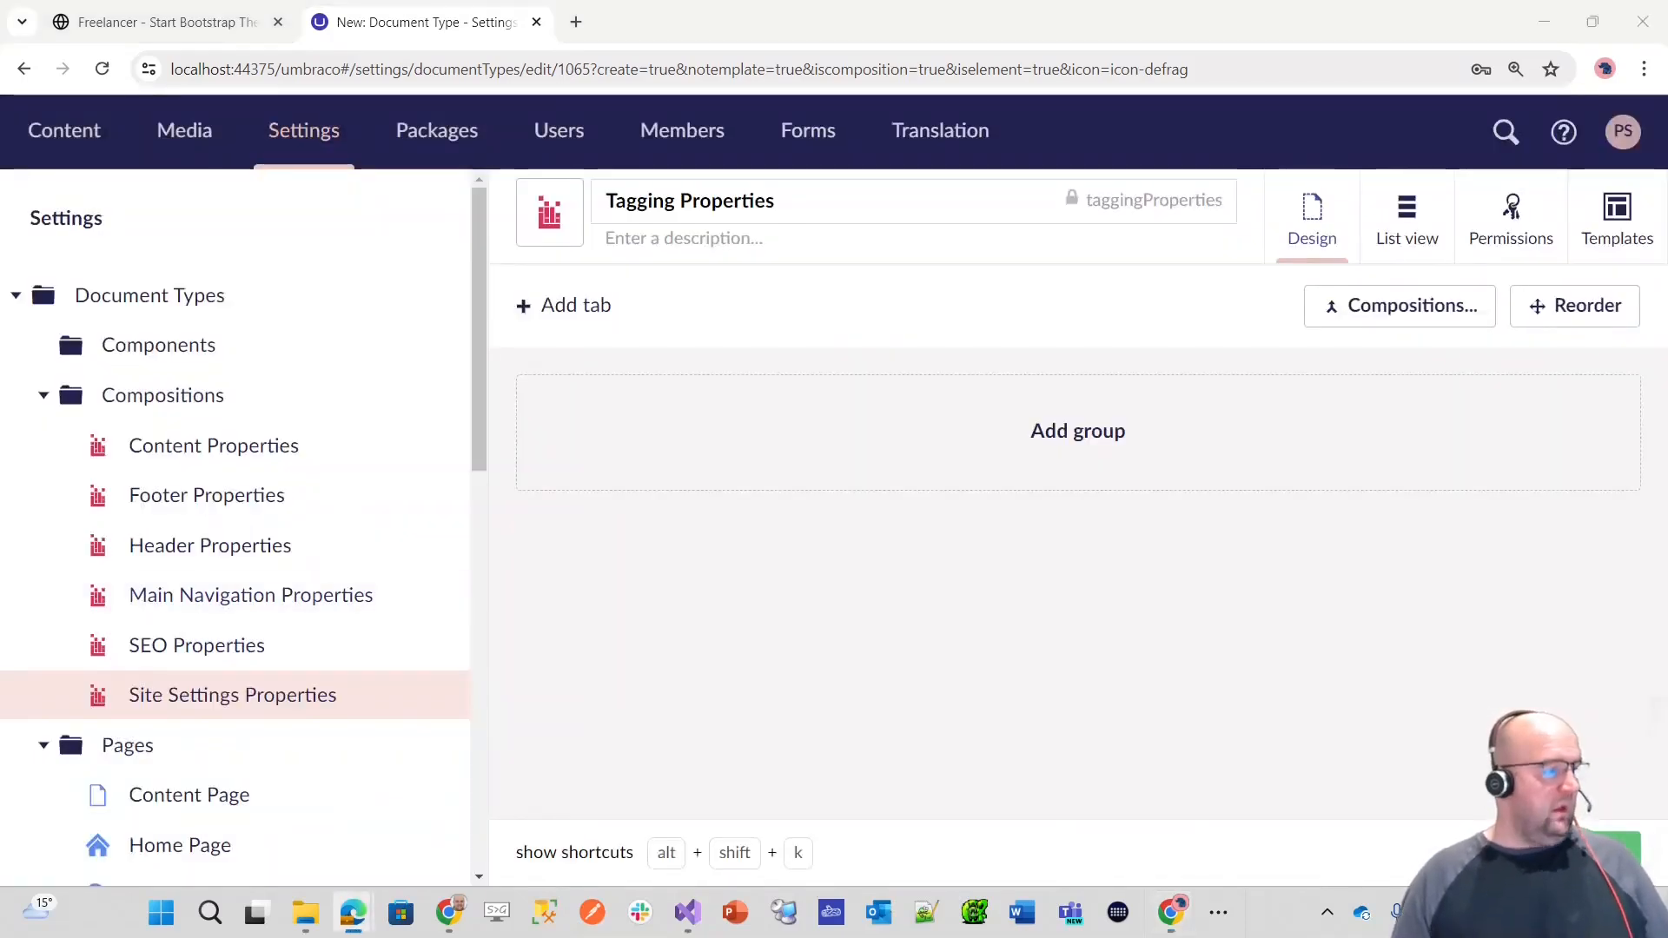
Step: Add a tab named Page Settings to Tagging Properties, containing a group named Tagging
left_click(631, 317)
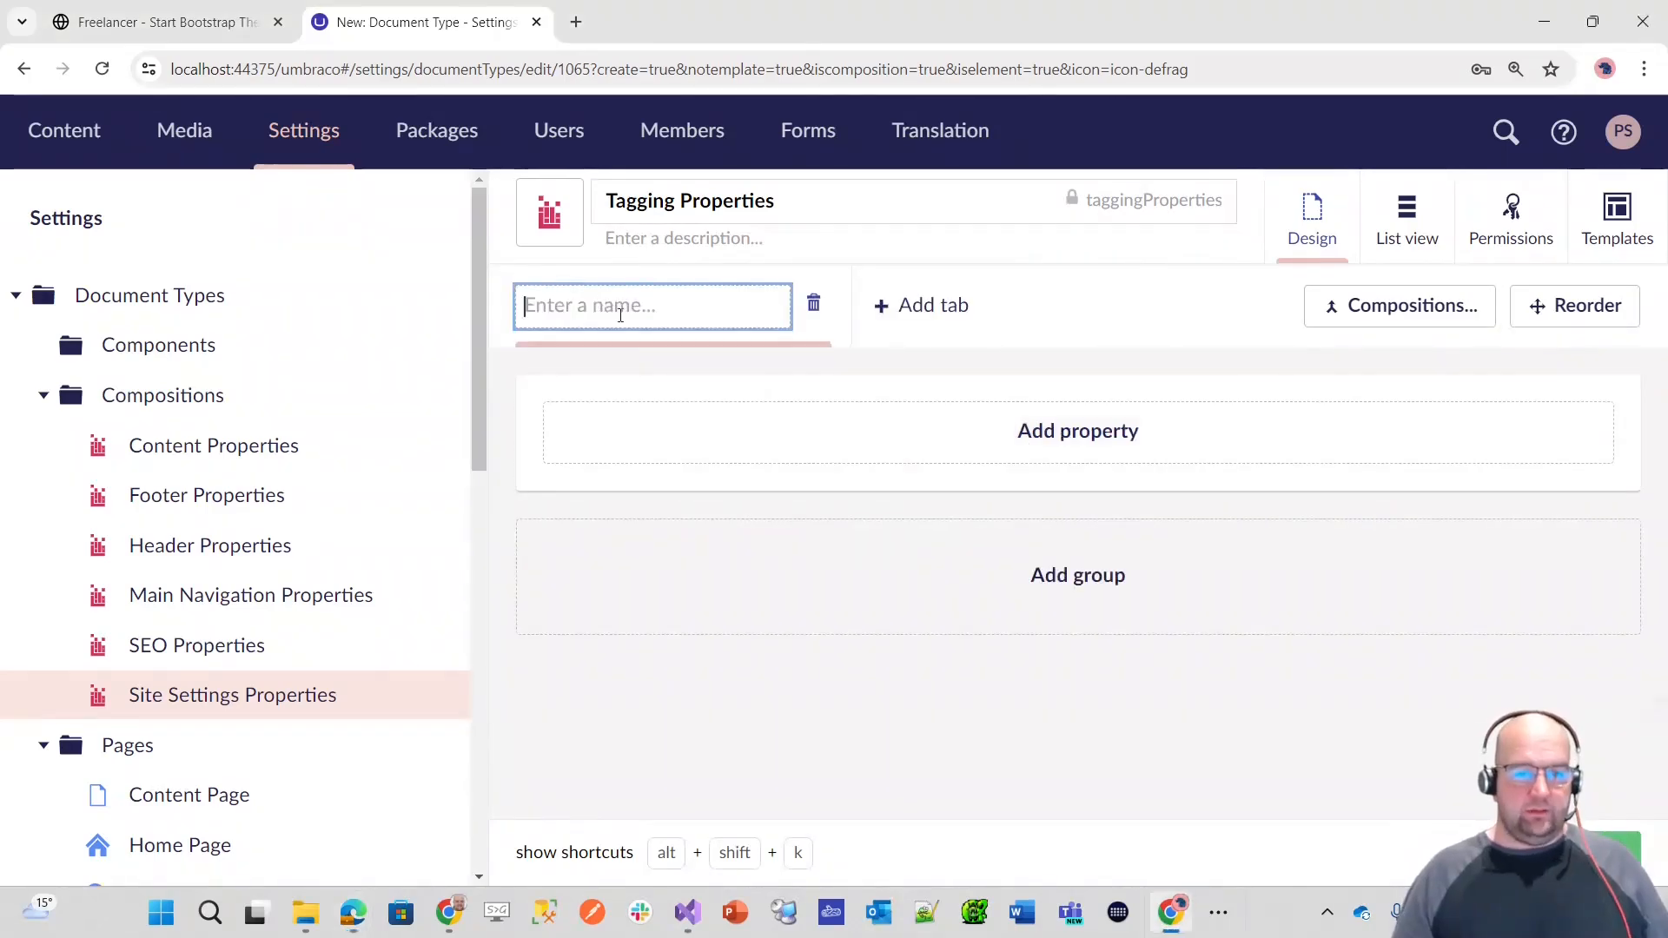
type("Tagging")
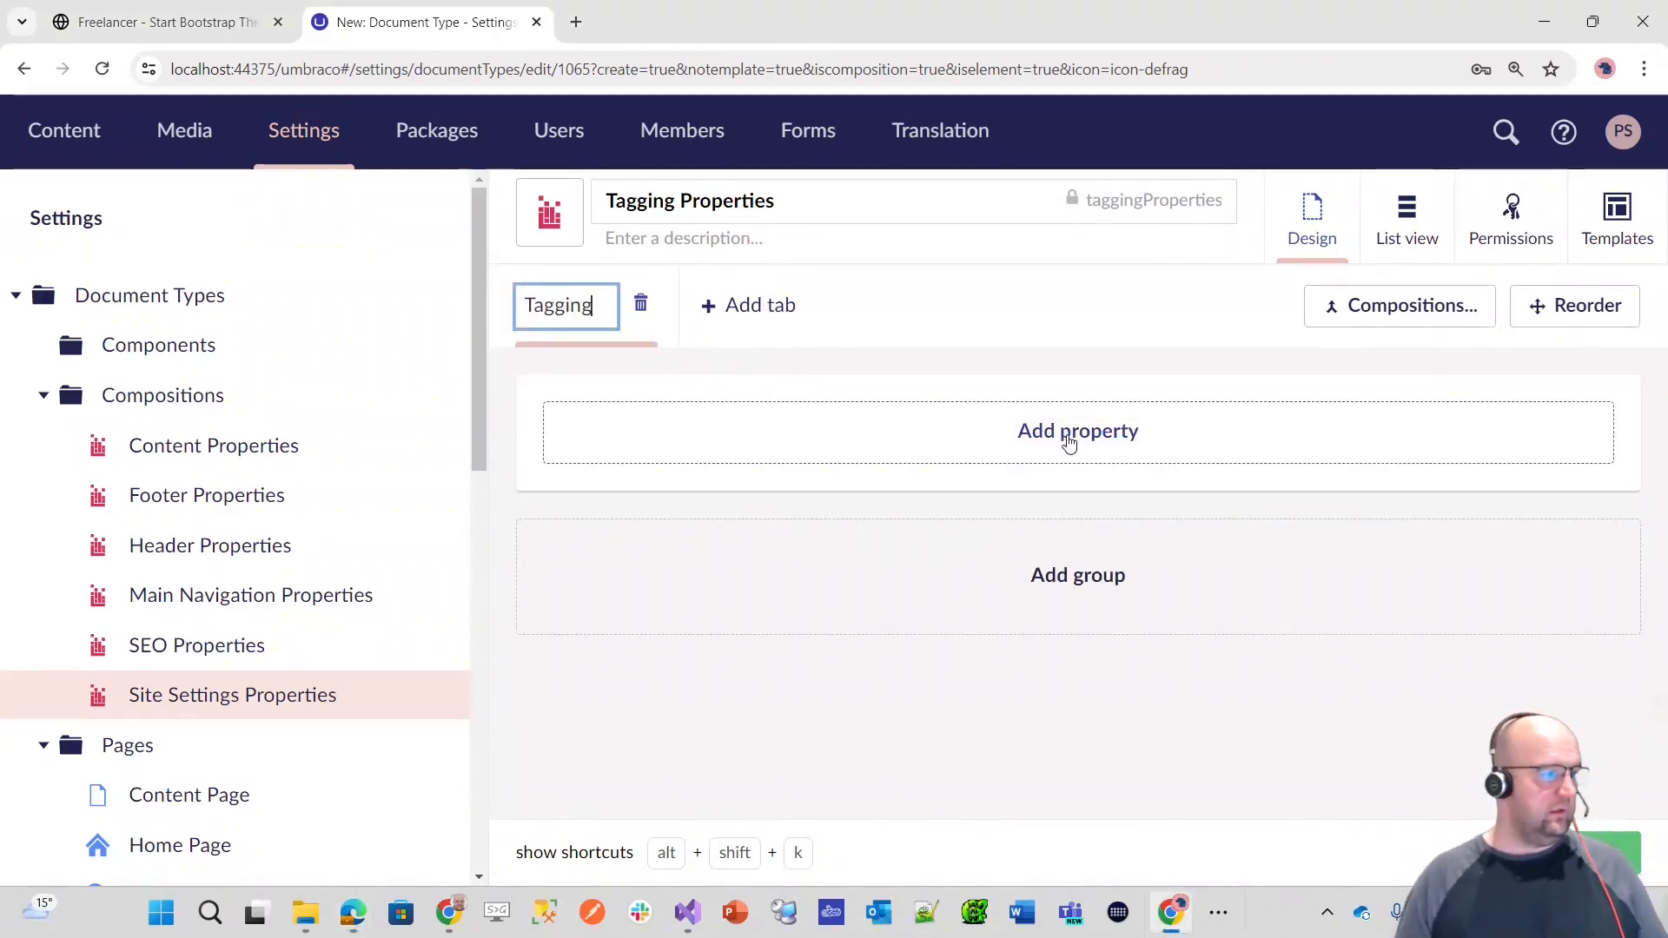
left_click(1078, 587)
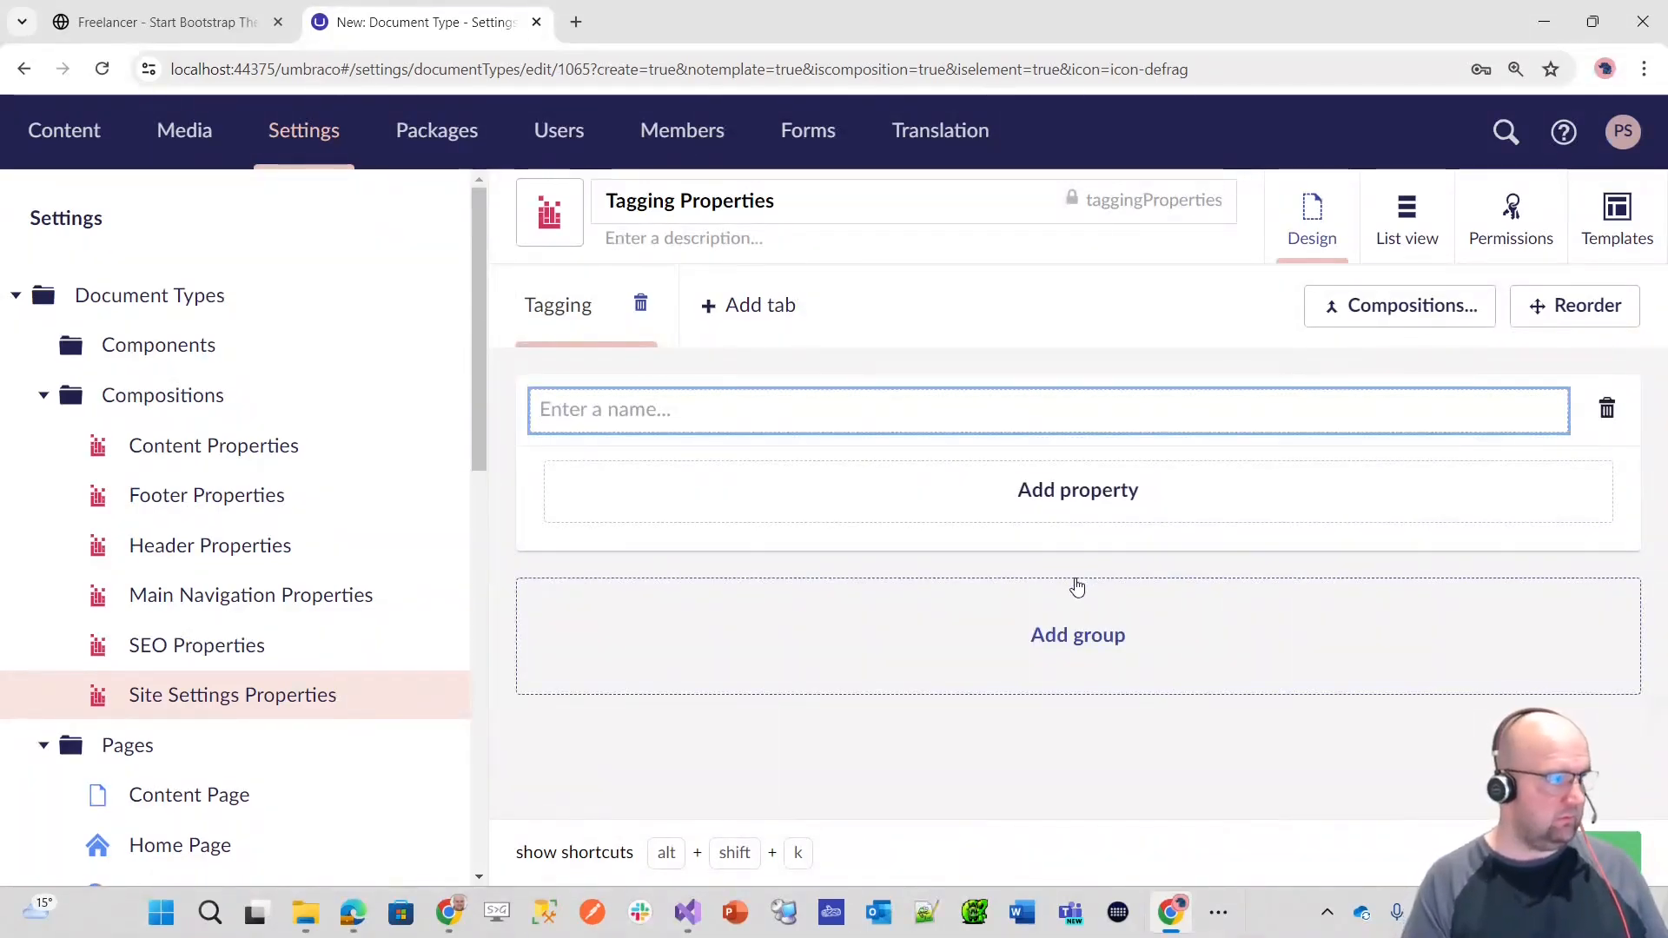
left_click(570, 306)
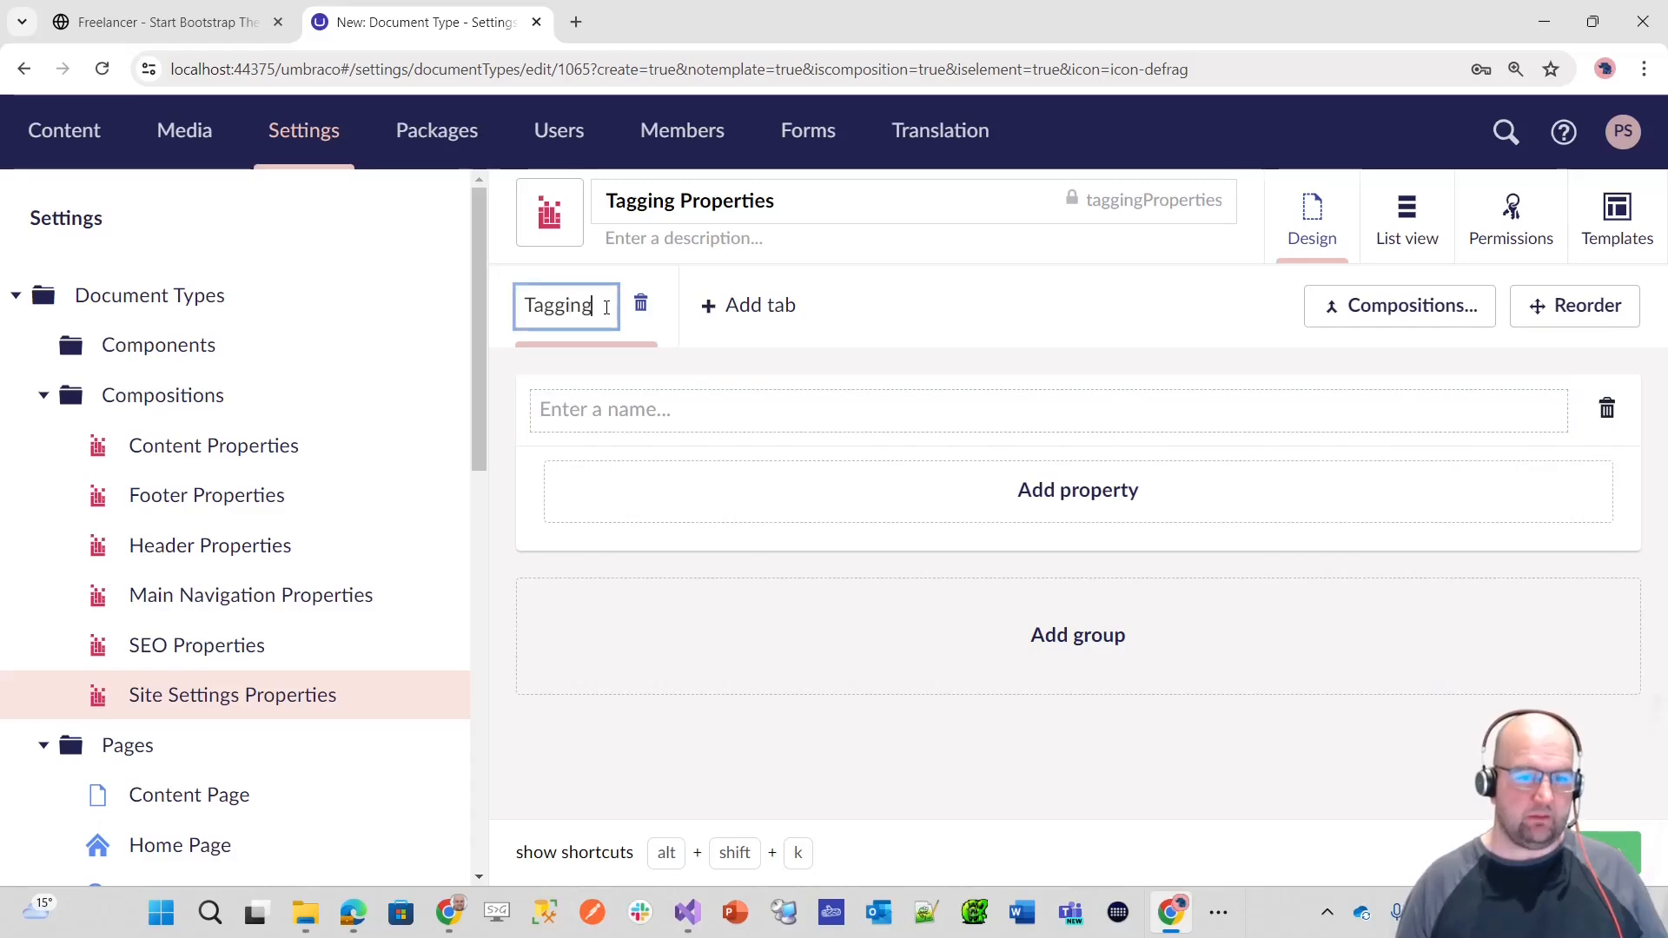
type("Page Sertting")
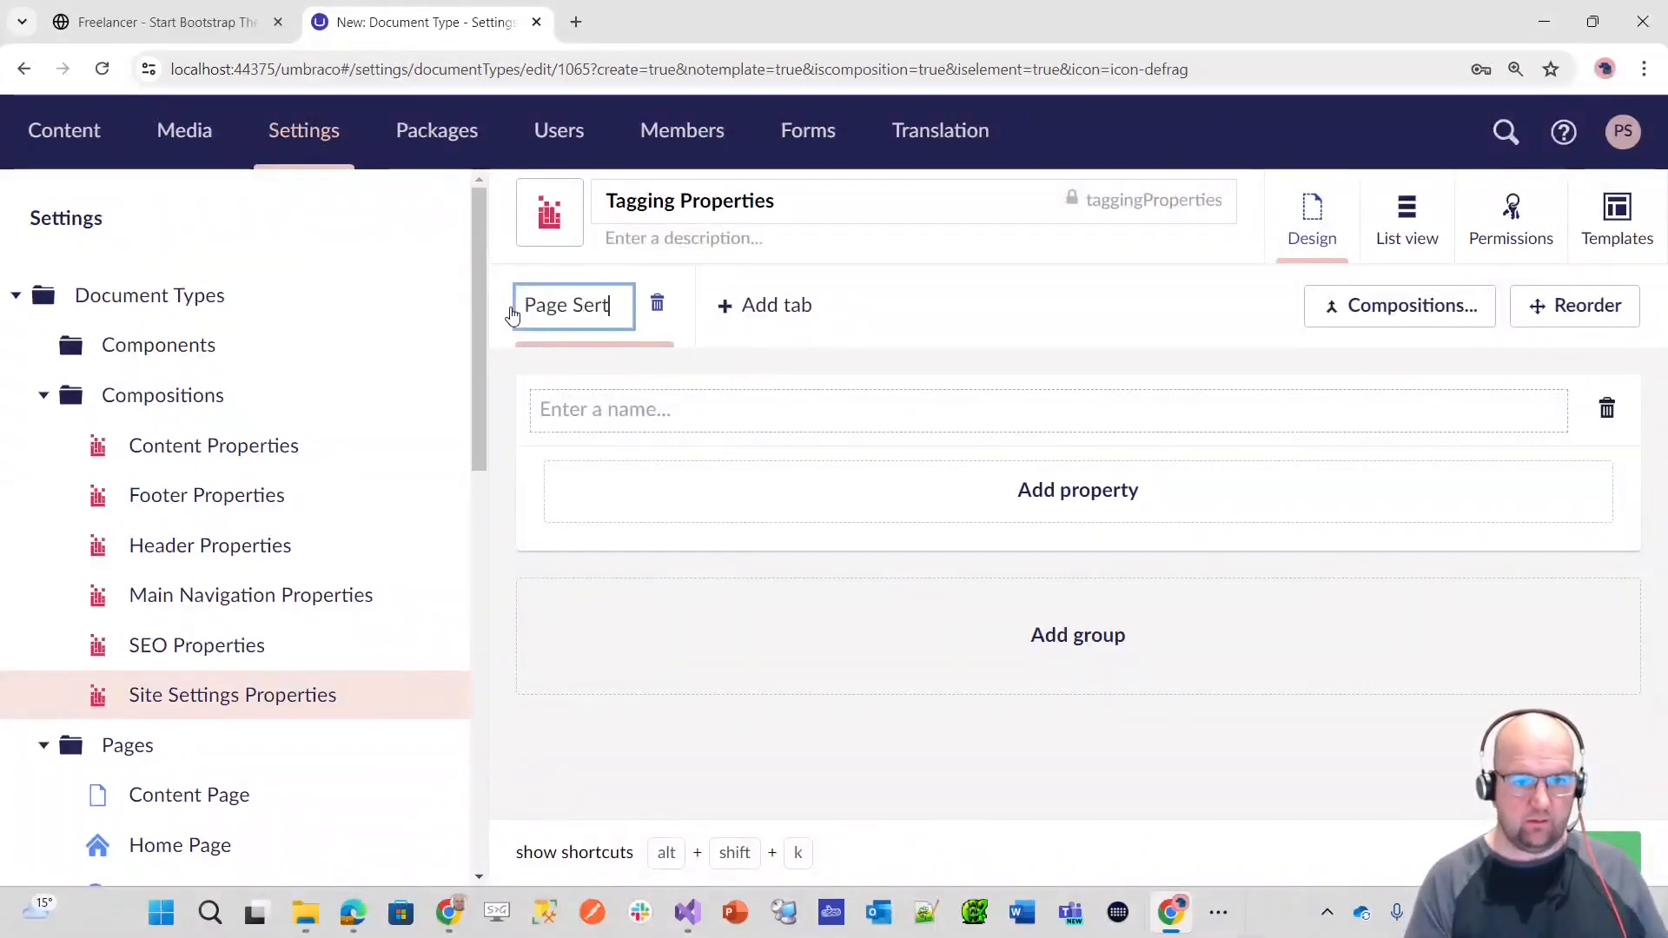
key("BackSpace")
key("BackSpace")
key("BackSpace")
key("BackSpace")
key("BackSpace")
key("BackSpace")
type("ttings")
left_click(808, 418)
type("Tagging")
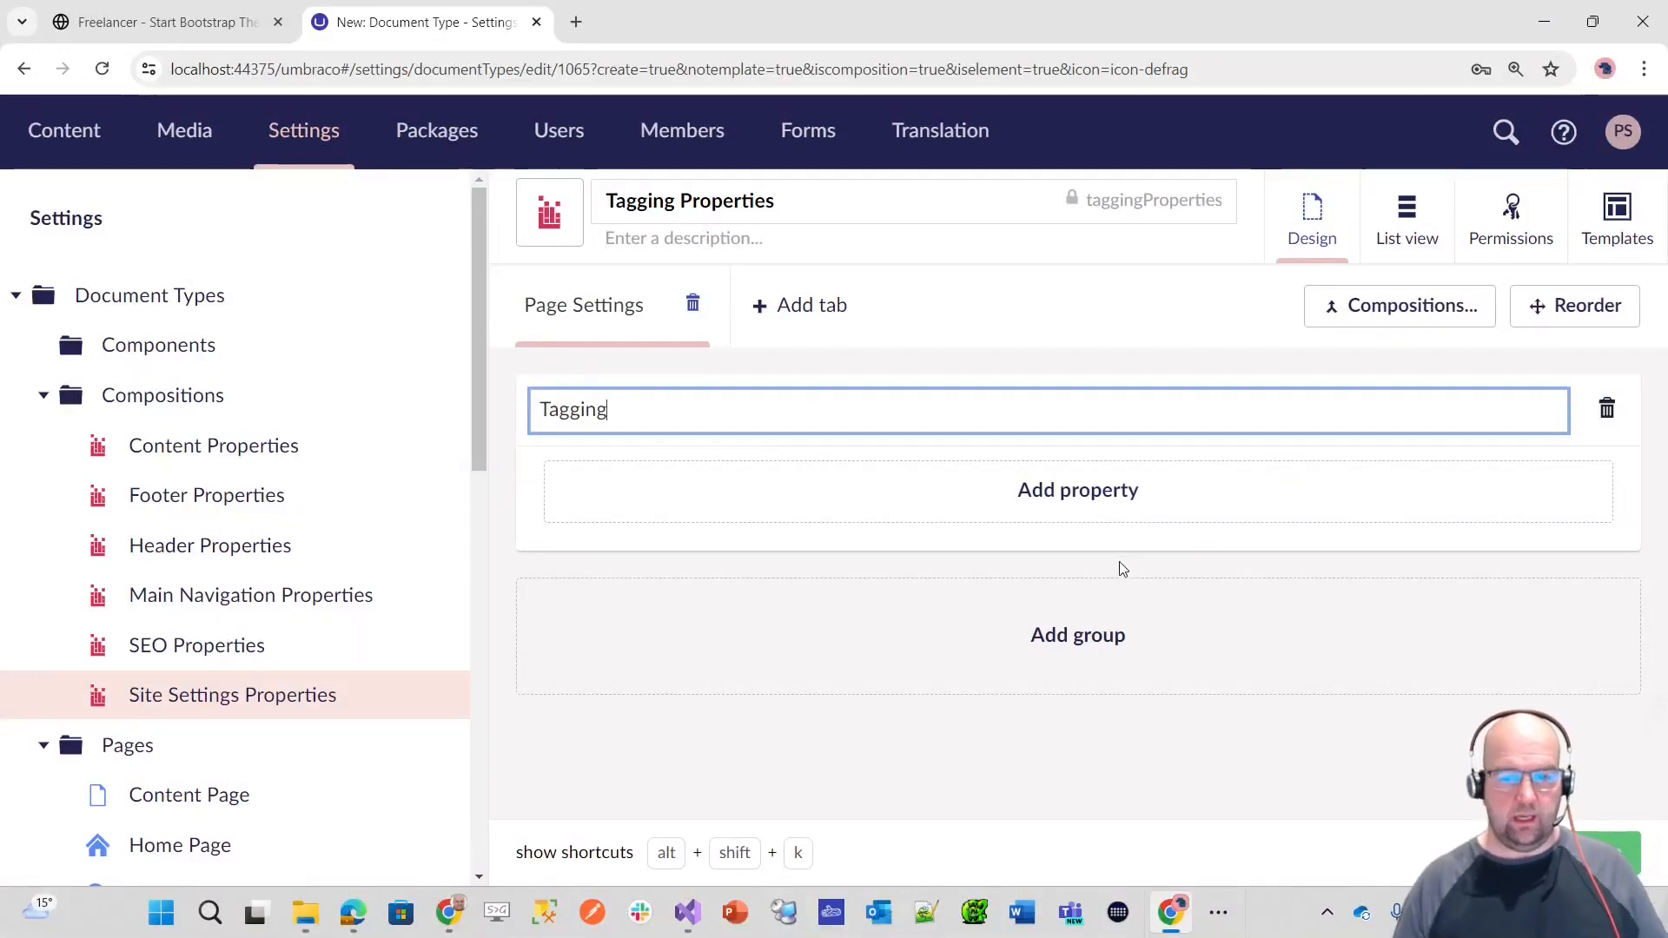
Step: Start a property in the Tagging group named Page Tags, with the description "Choose the tags for this page"
left_click(1088, 506)
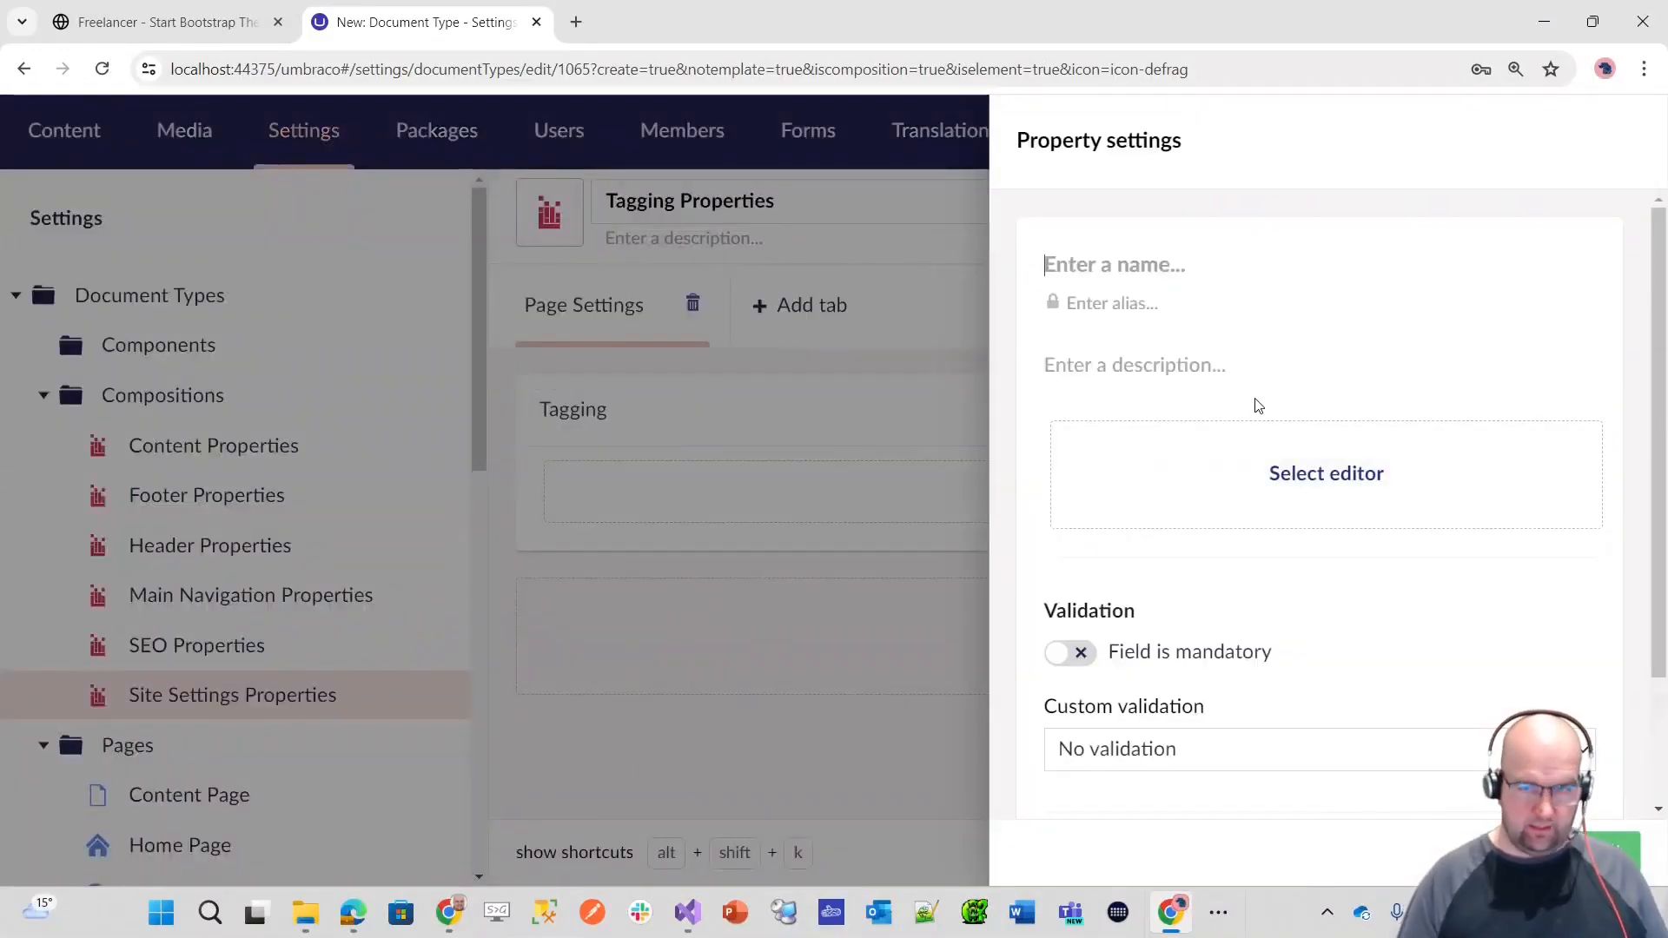
type("Page Tags")
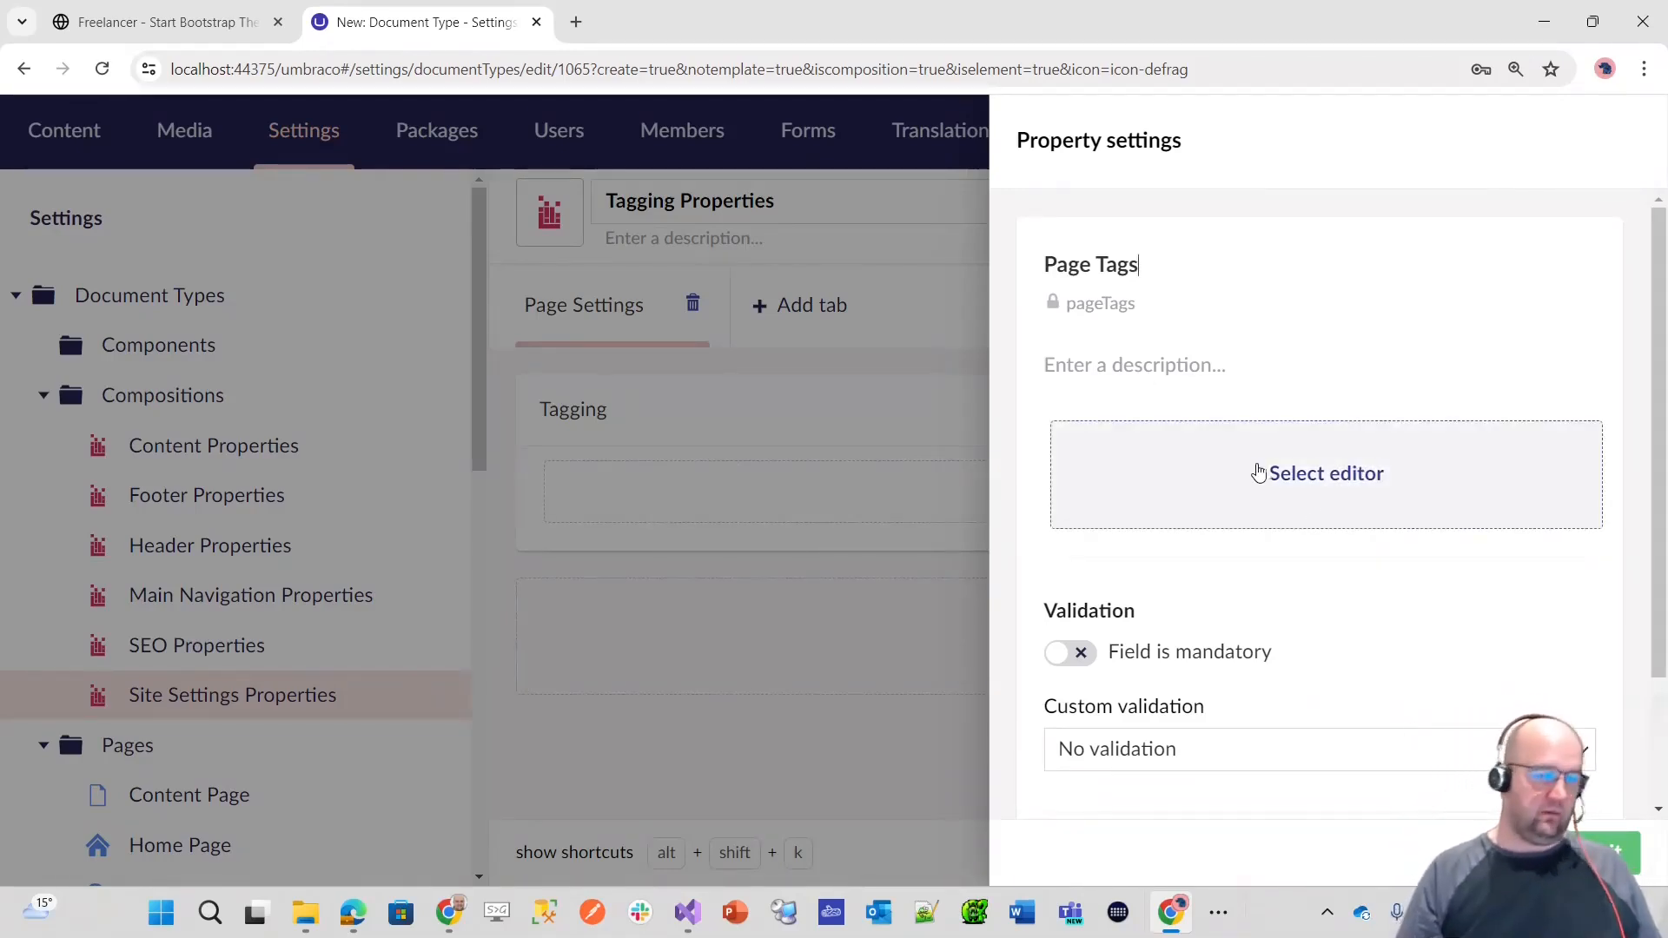
left_click(1158, 360)
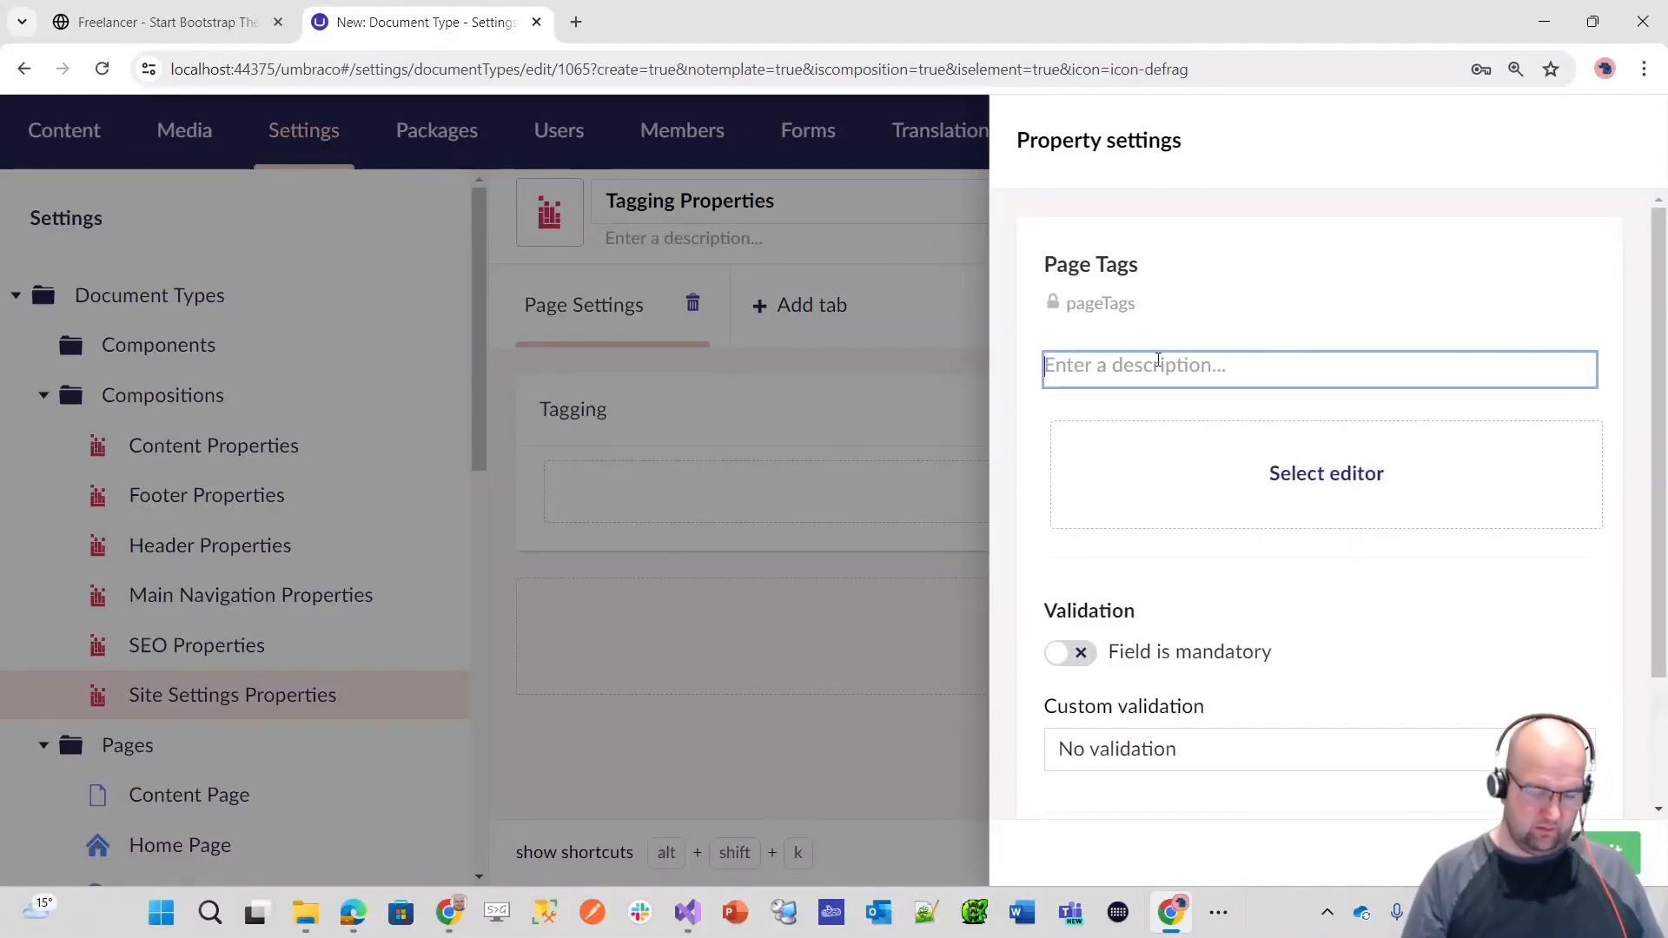
type("Choose the tags for this")
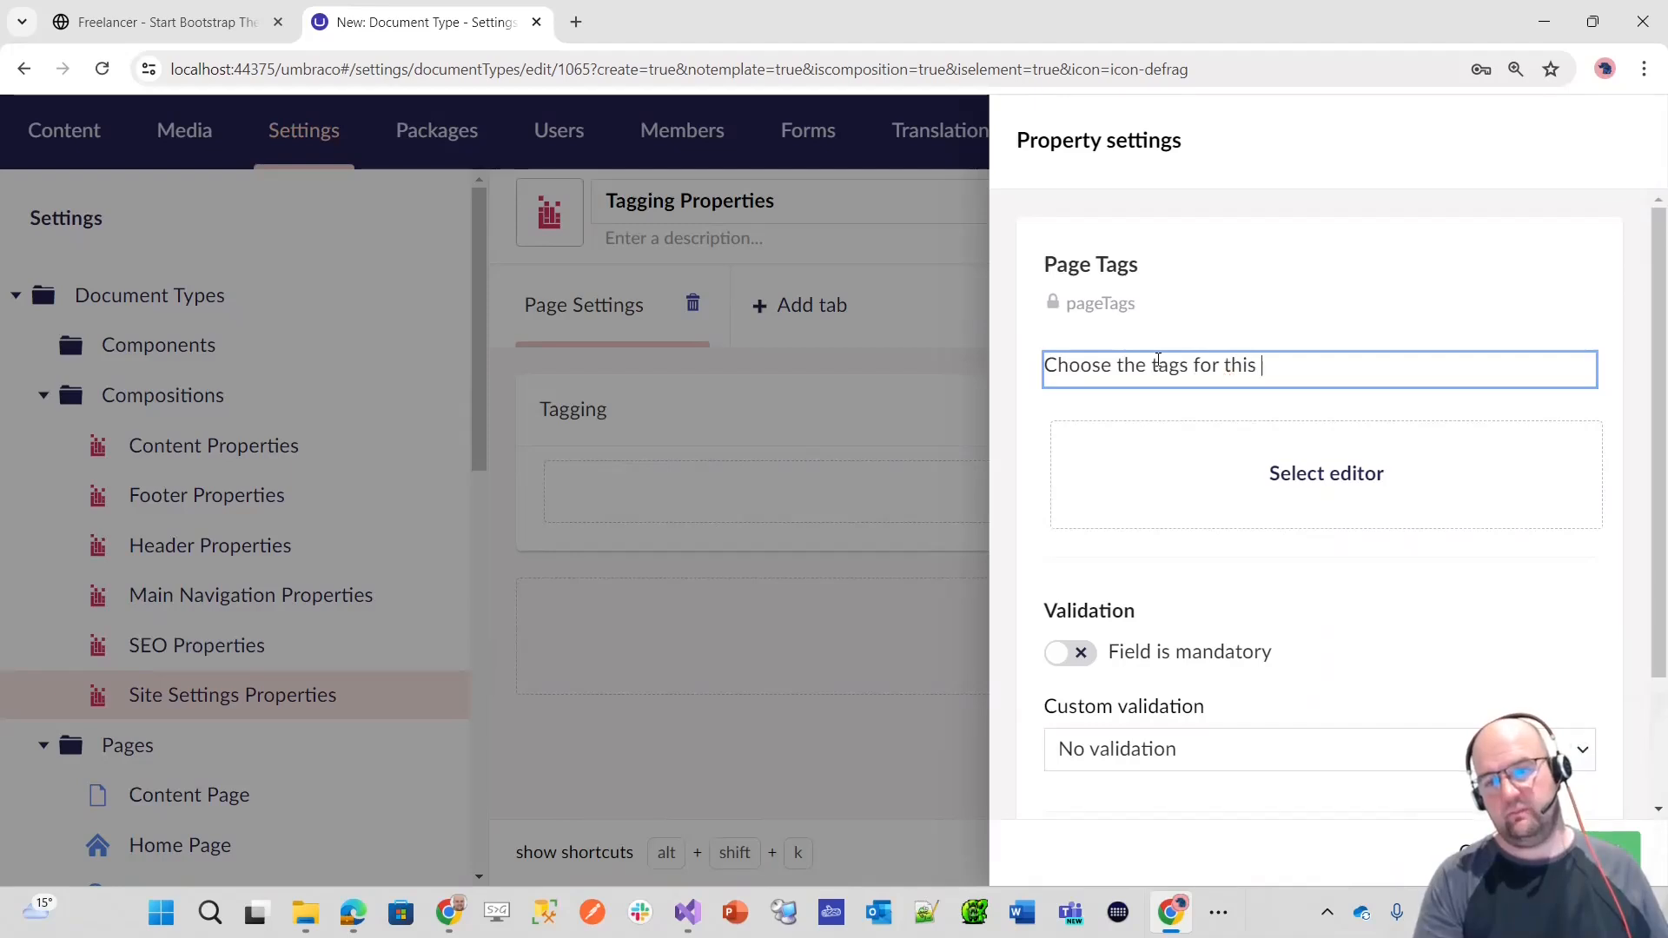
Step: Assign the existing Label (string) editor to Page Tags, submit the property, and save the Tagging Properties composition
left_click(1399, 499)
type("label")
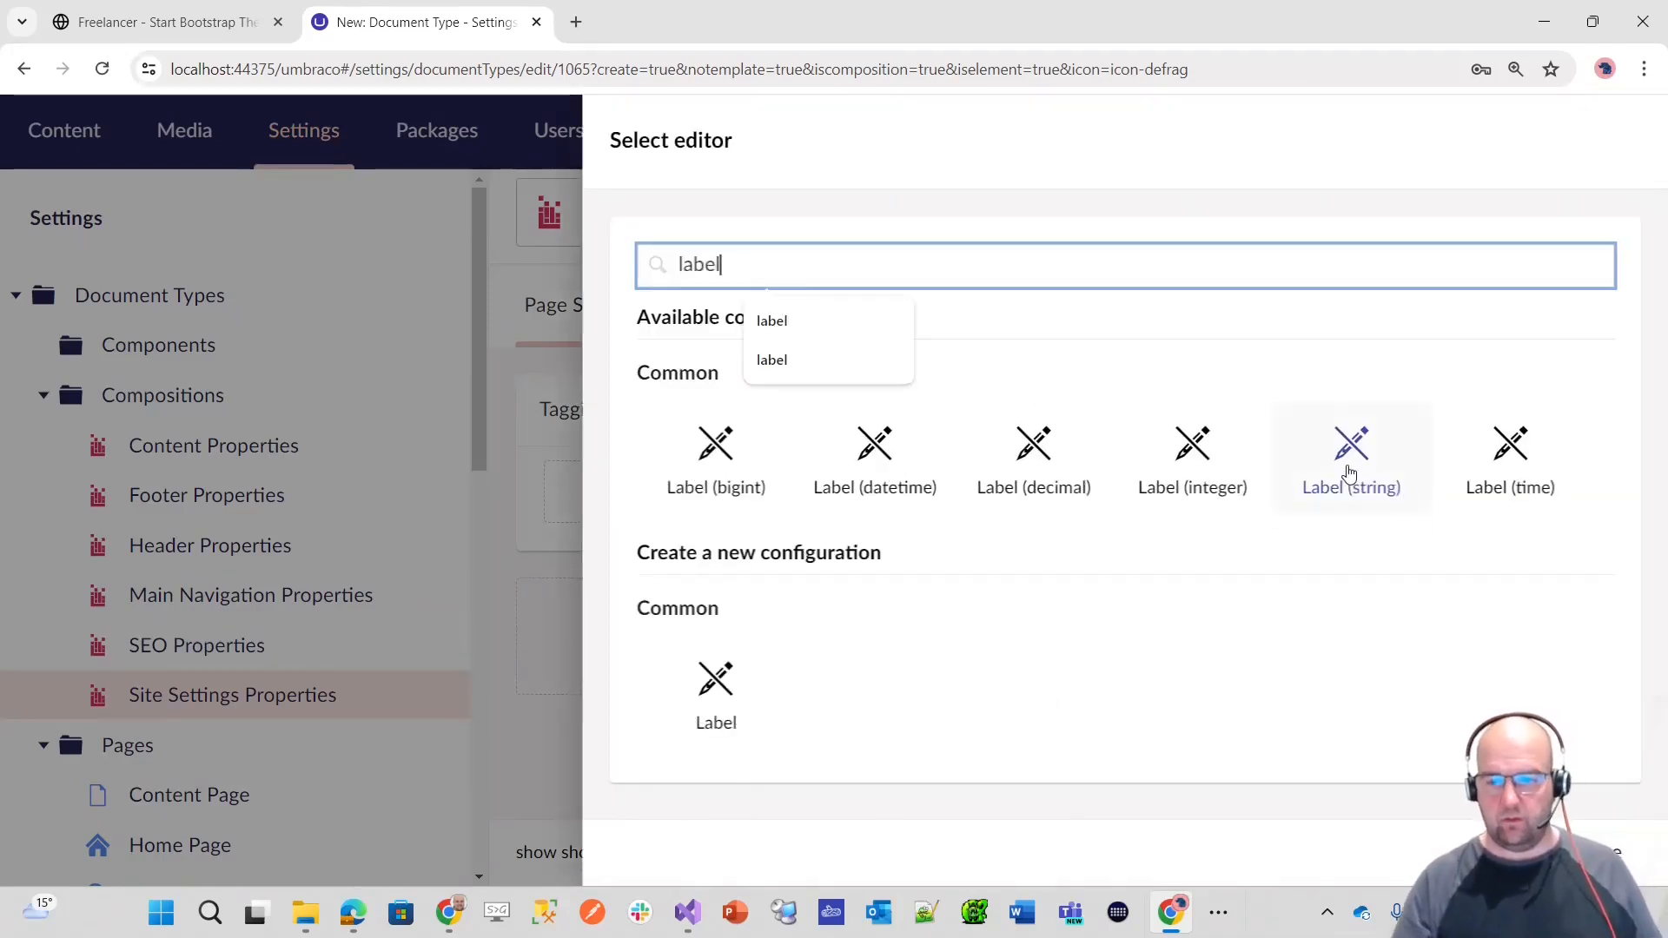
left_click(1349, 474)
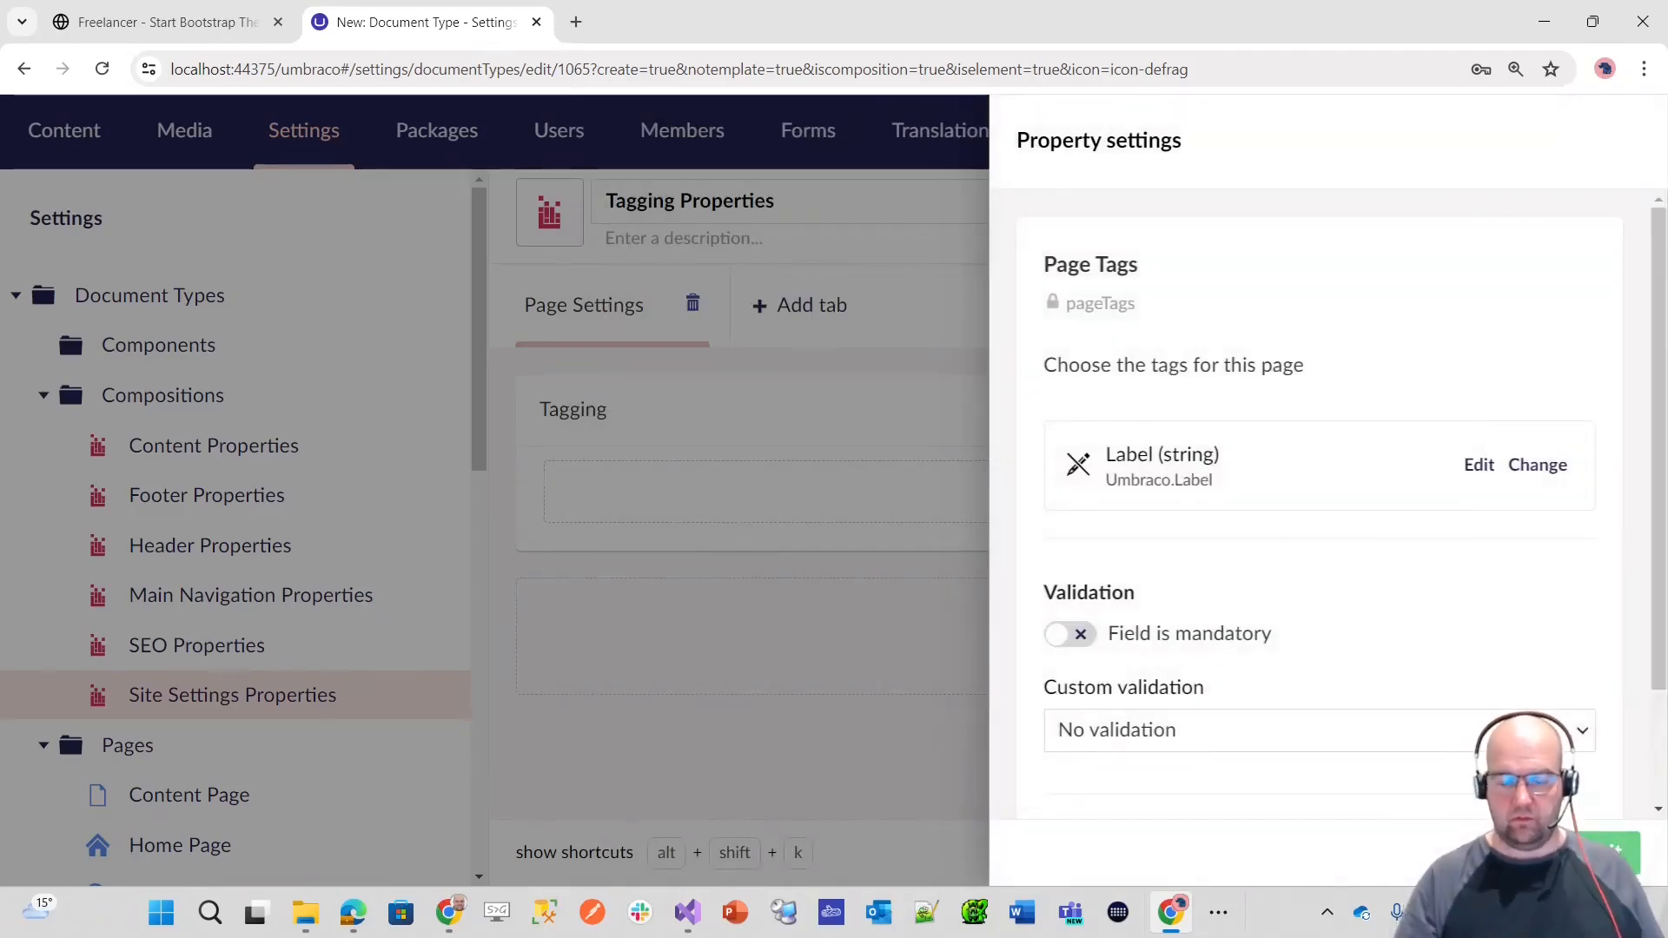
left_click(1601, 854)
left_click(1600, 853)
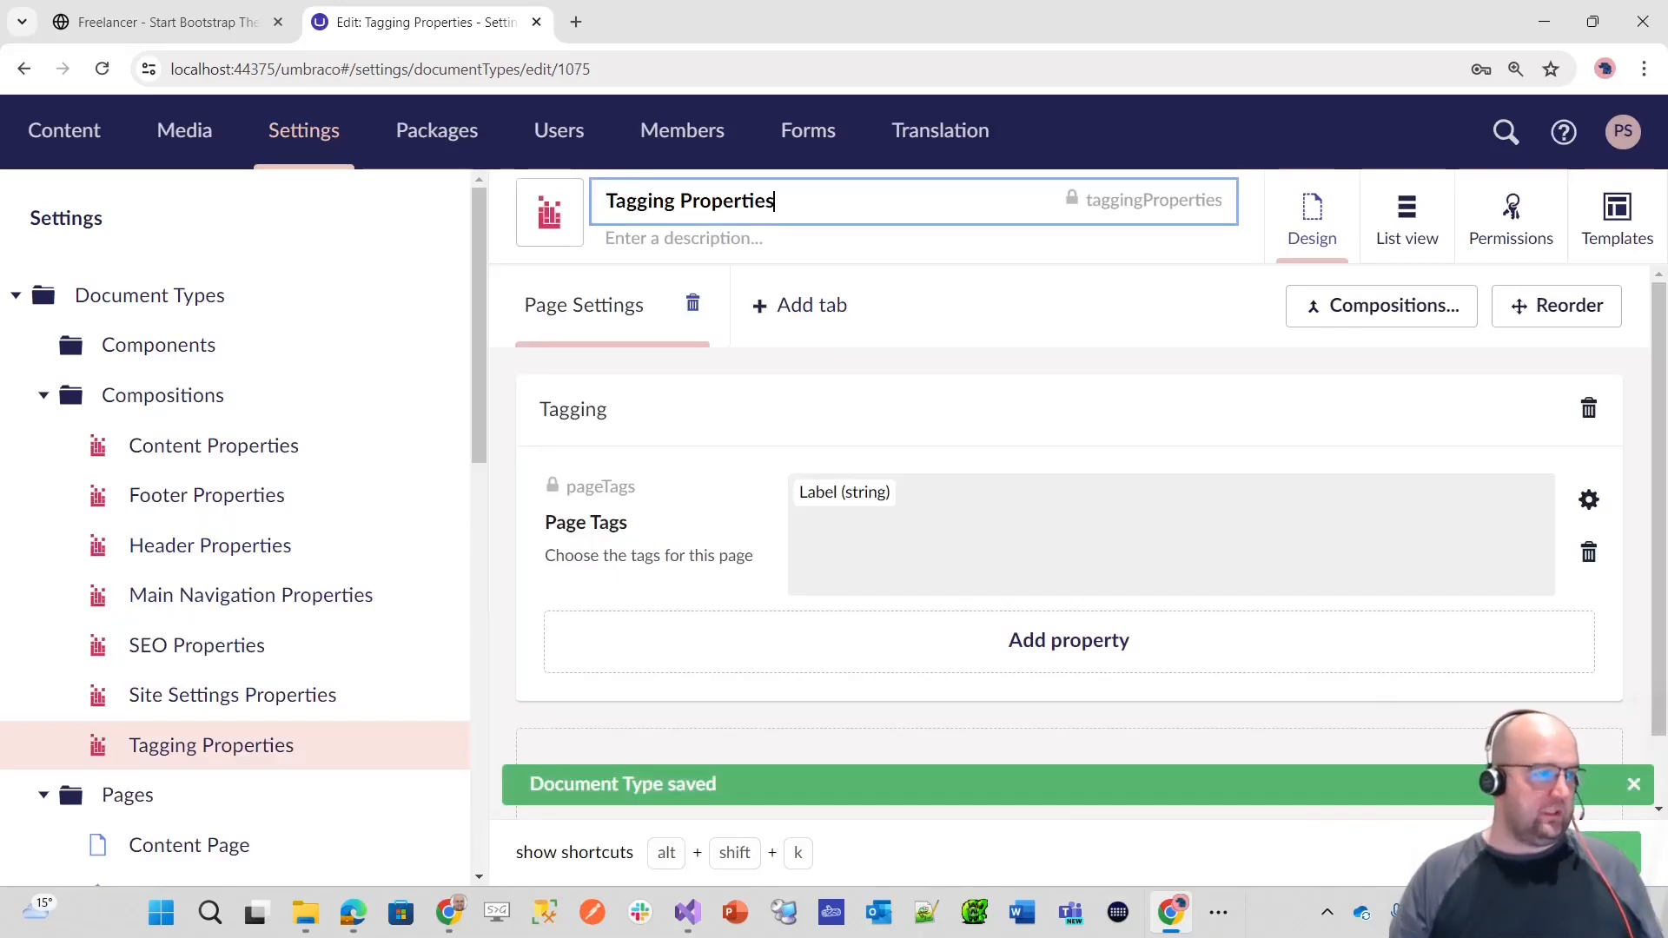
Step: Set the sort orders to 60 for the Page Settings tab, 10 for the Tagging group and 5 for Page Tags, and save
key("alt+Tab")
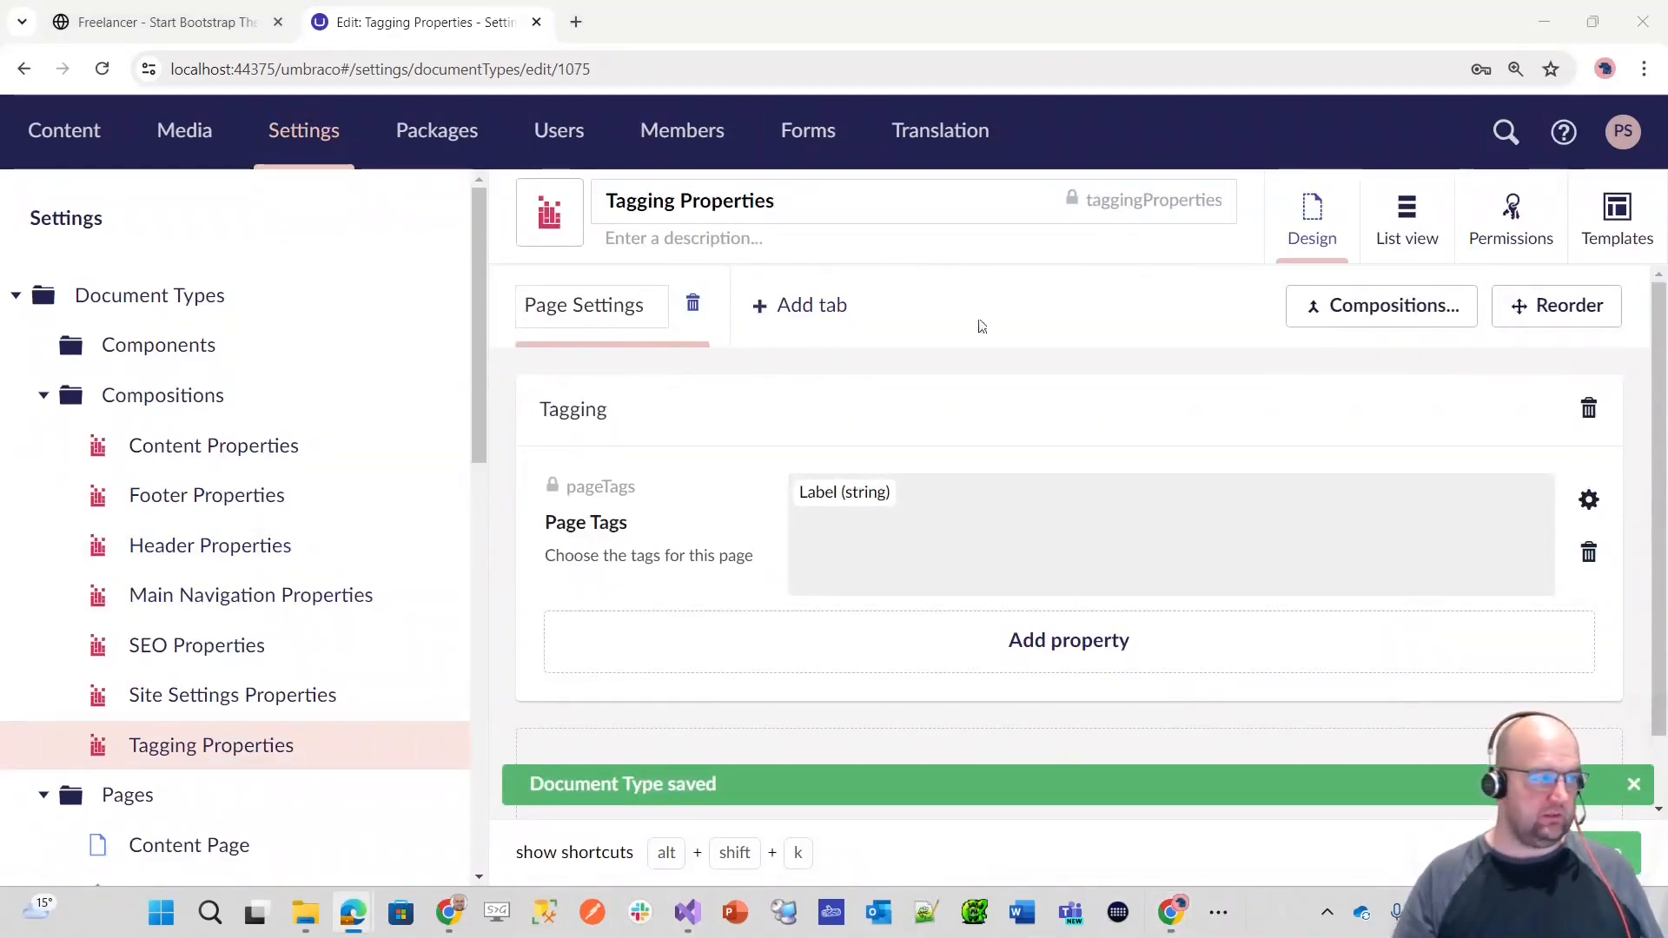
left_click(1551, 306)
left_click(835, 305)
type("60")
left_click(1522, 537)
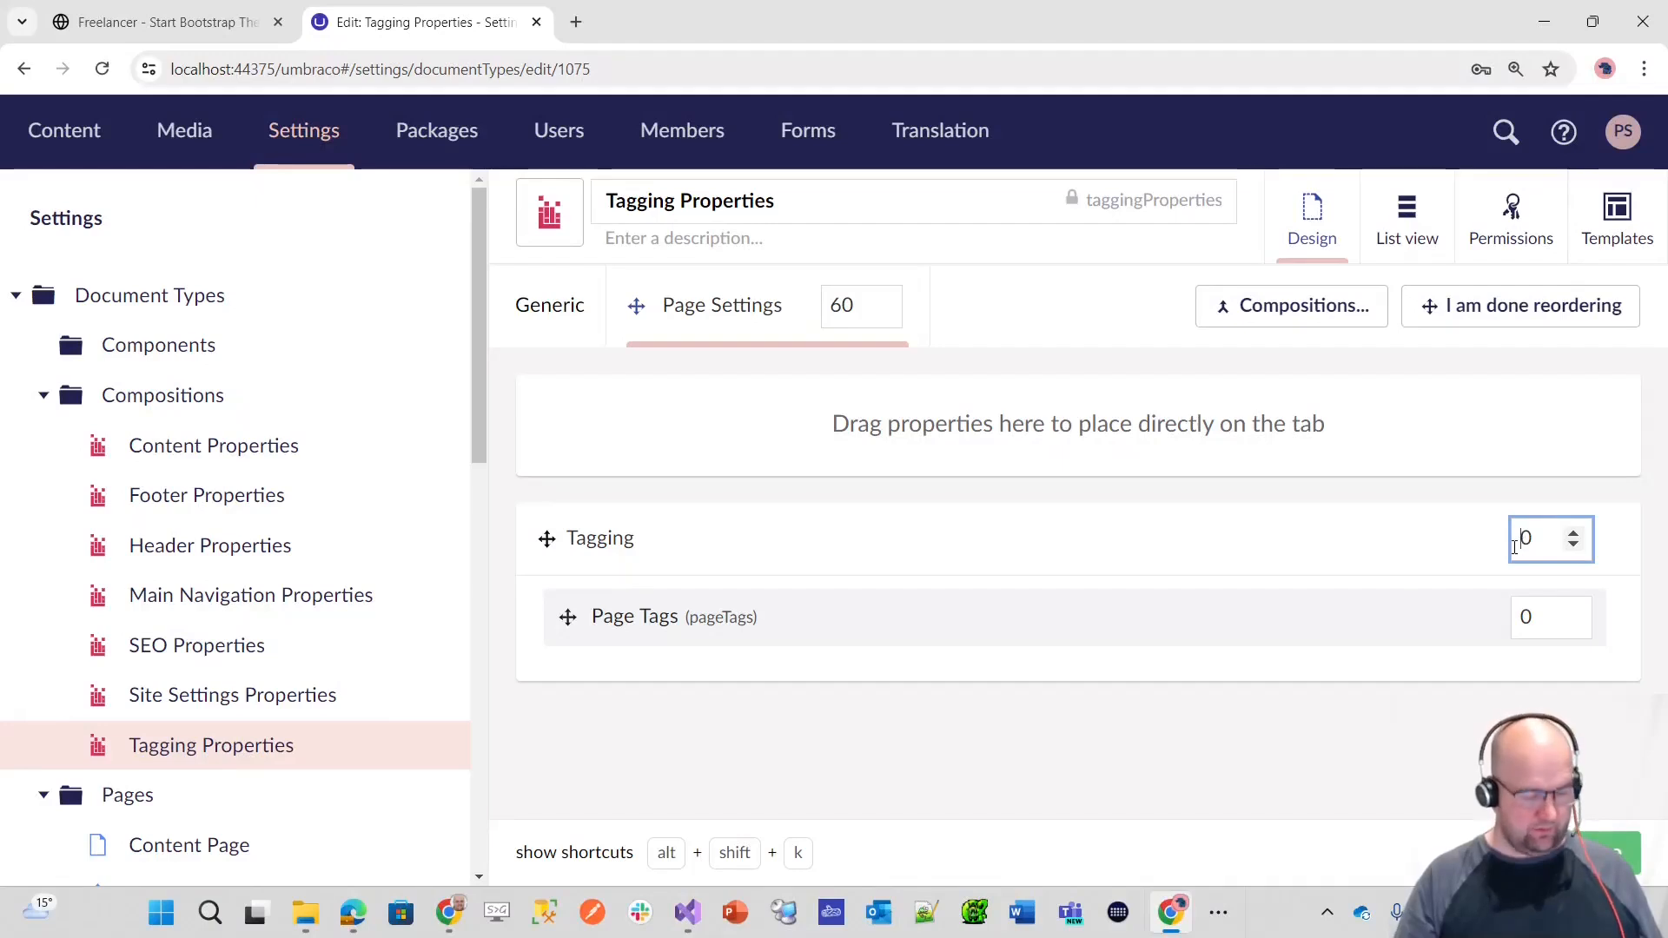
type("1")
left_click(1527, 616)
double_click(1528, 617)
type("5")
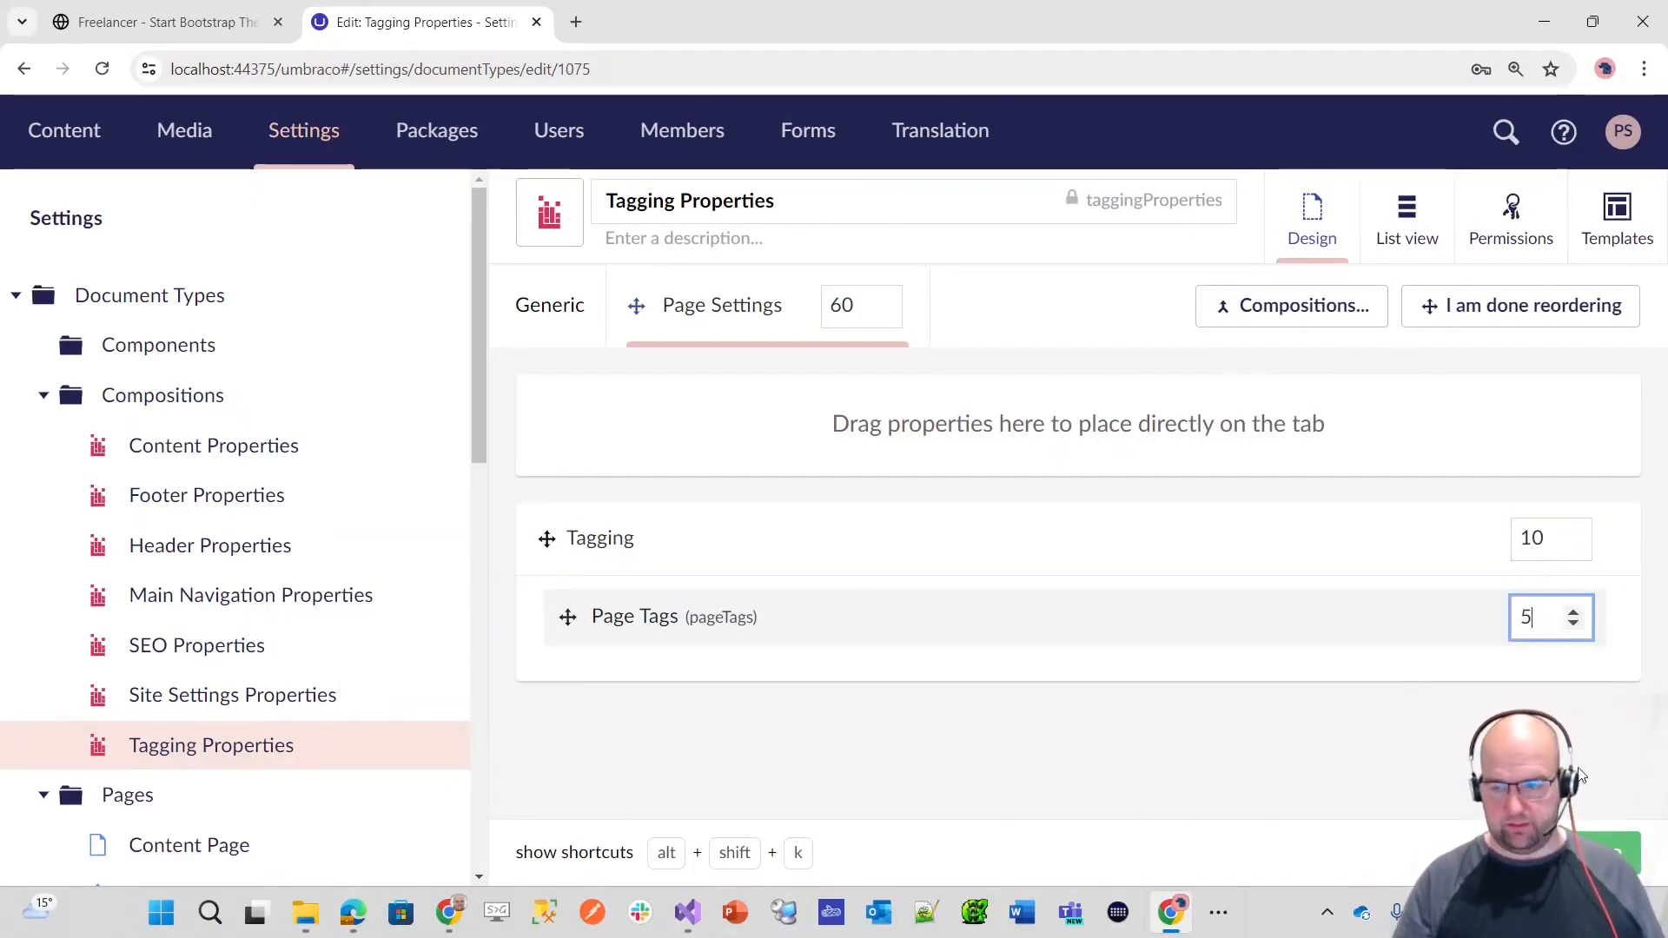
left_click(1616, 853)
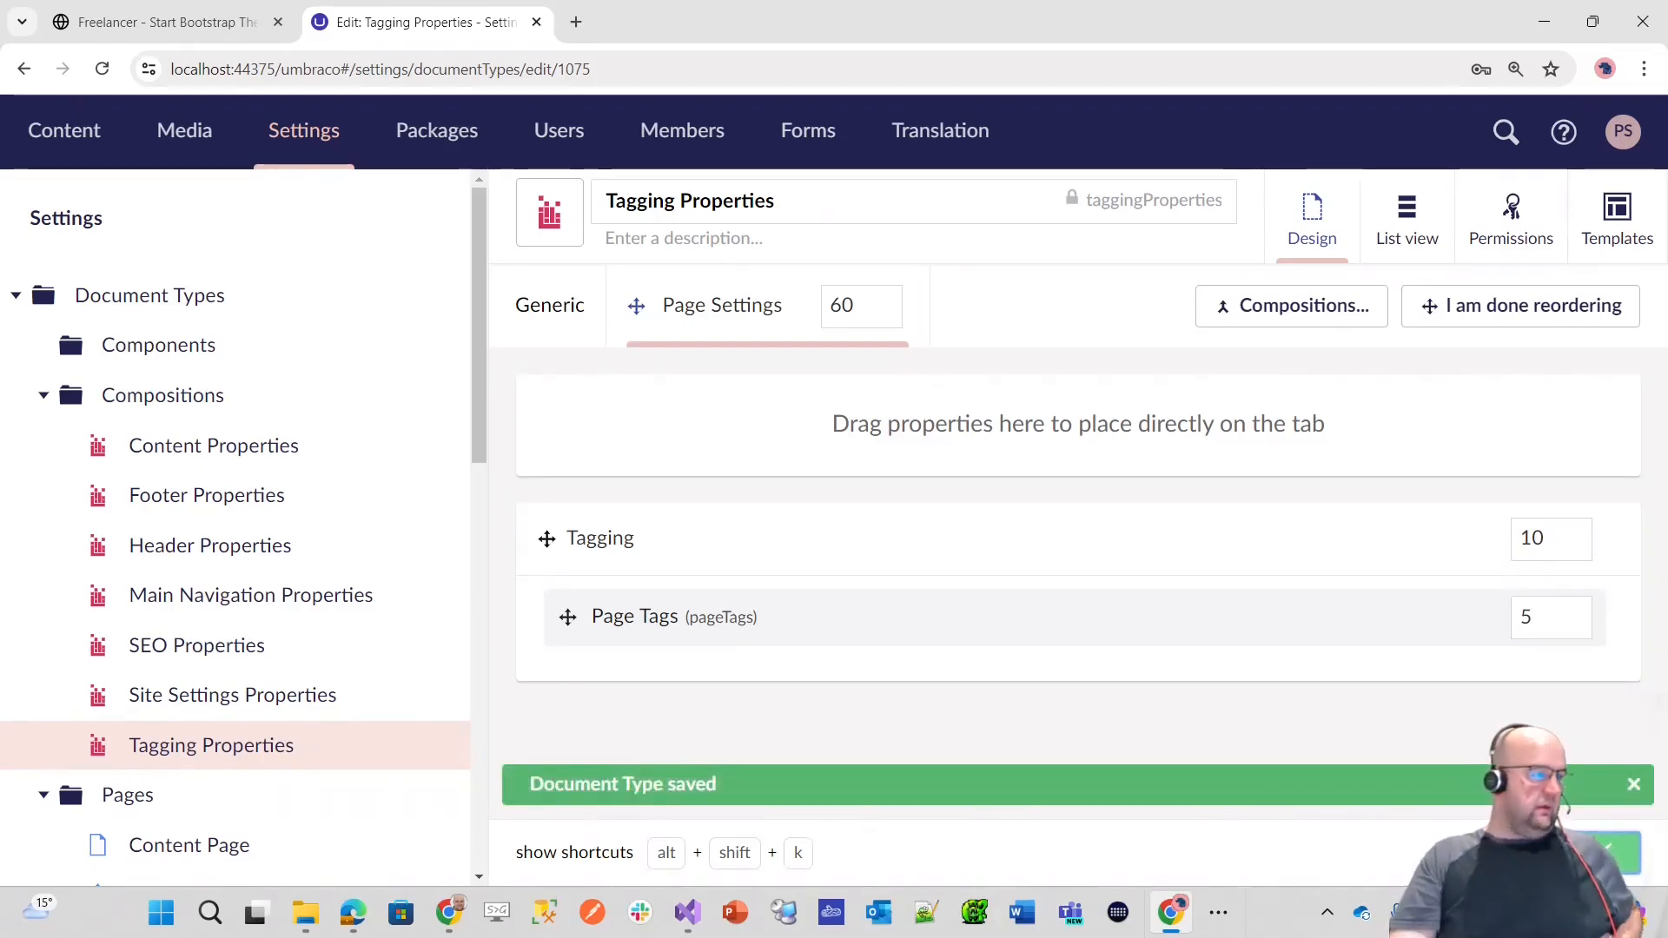
Step: Create another composition in the Compositions folder and name it Visibility Properties
key("alt+Tab")
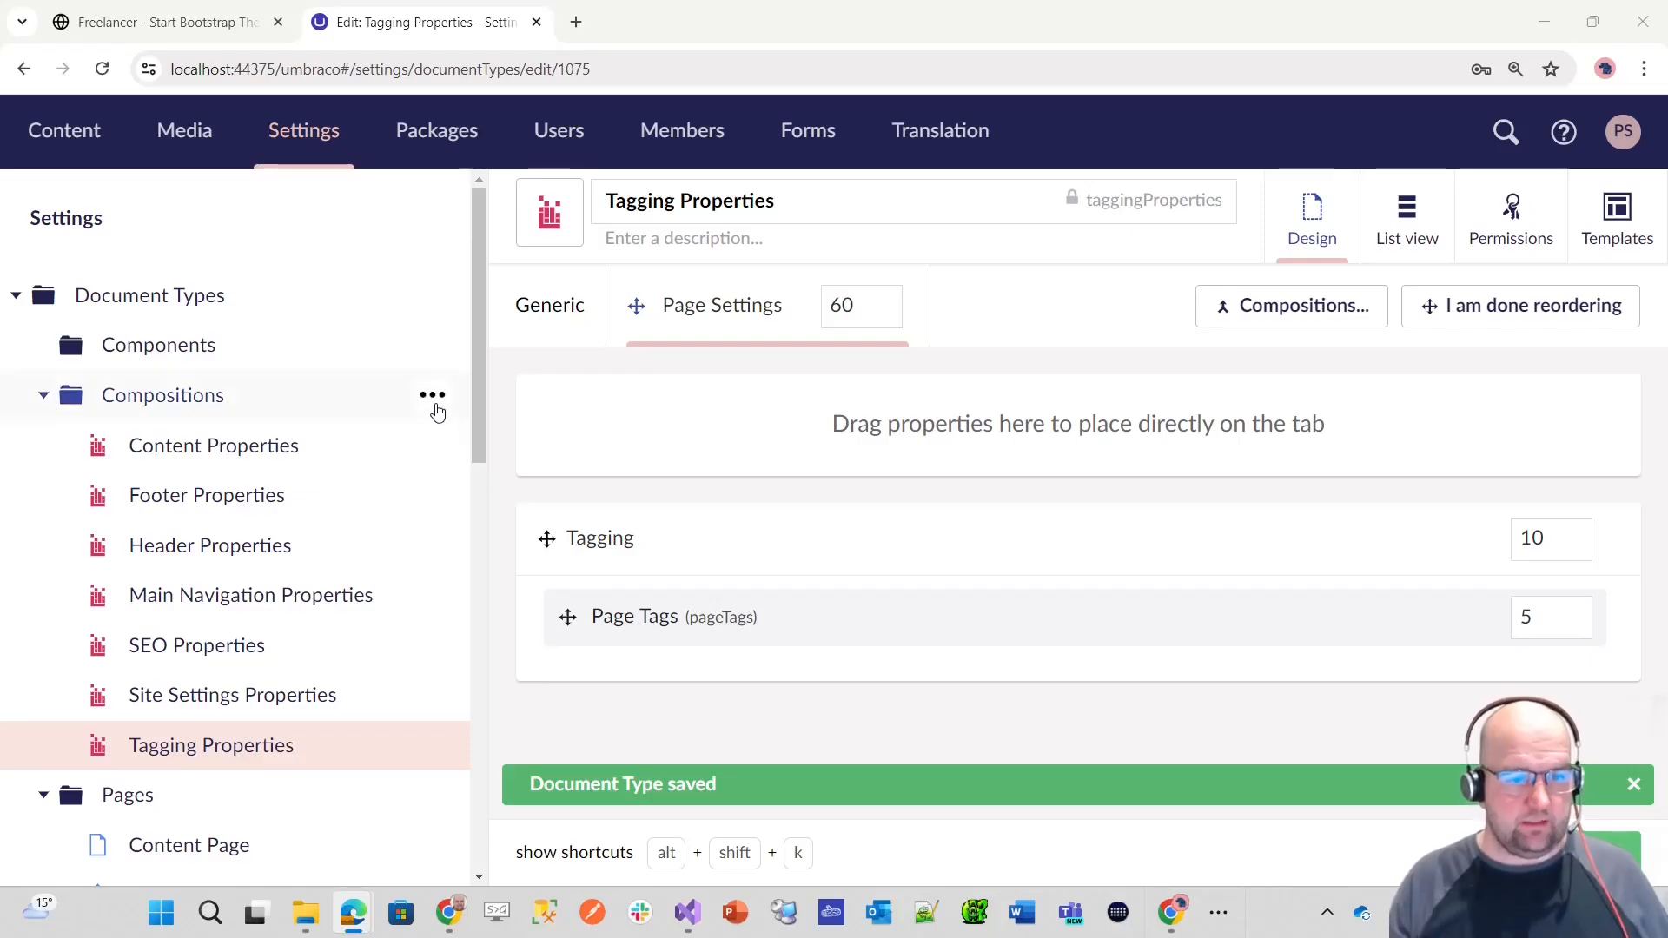
left_click(434, 405)
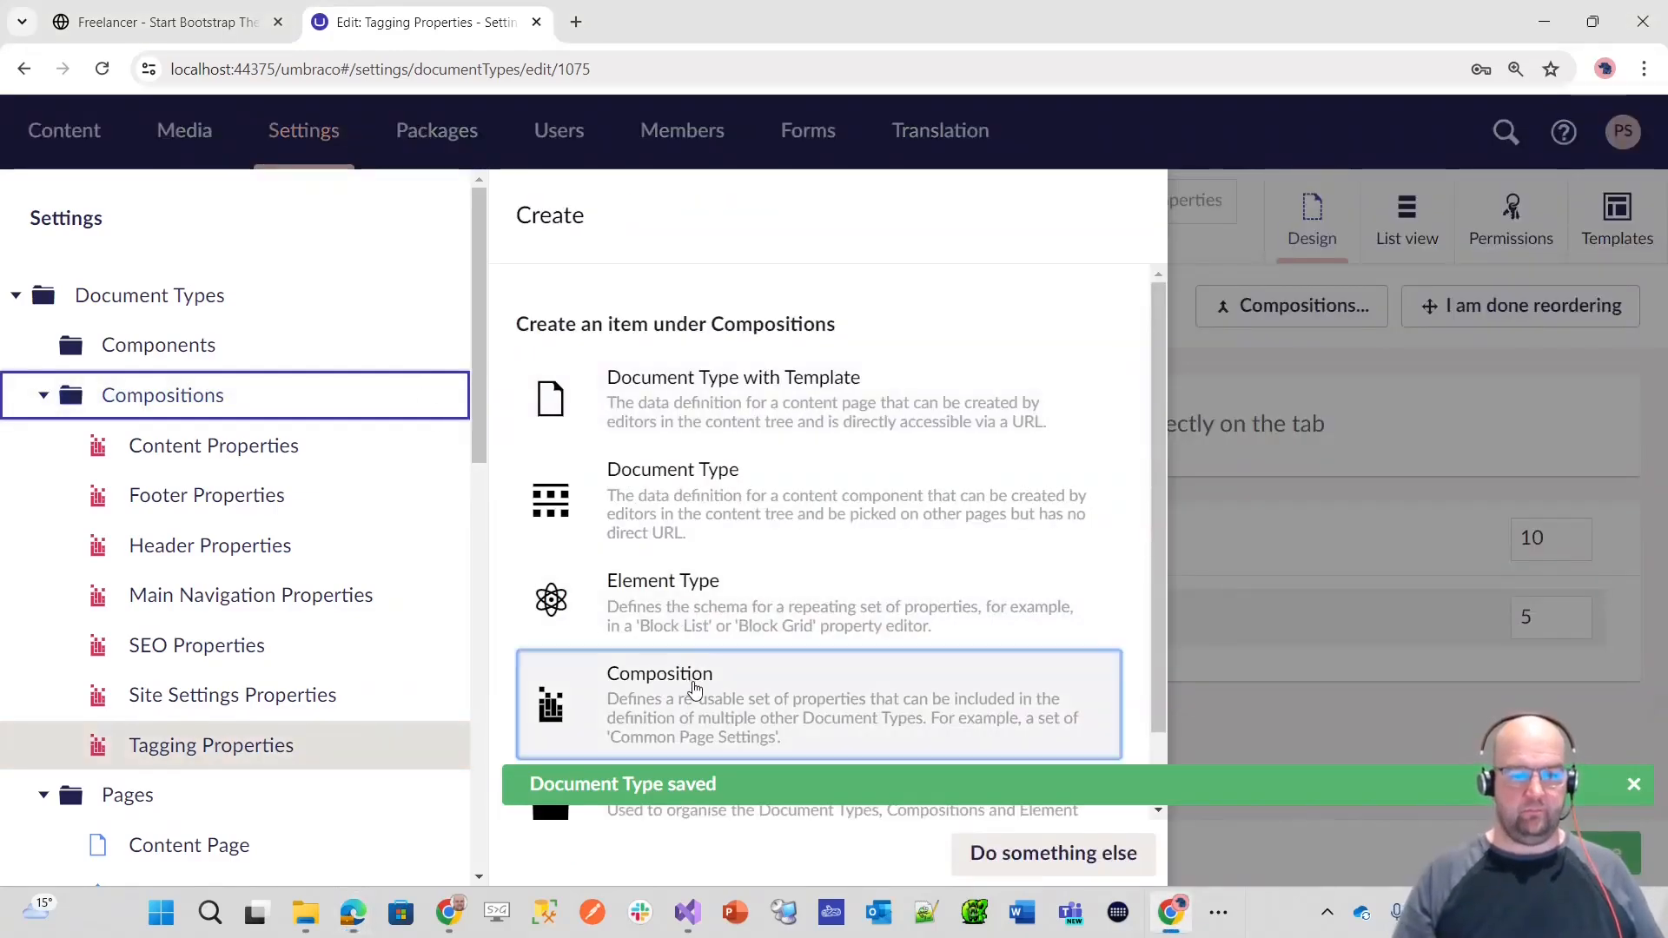
left_click(695, 689)
type("Visi")
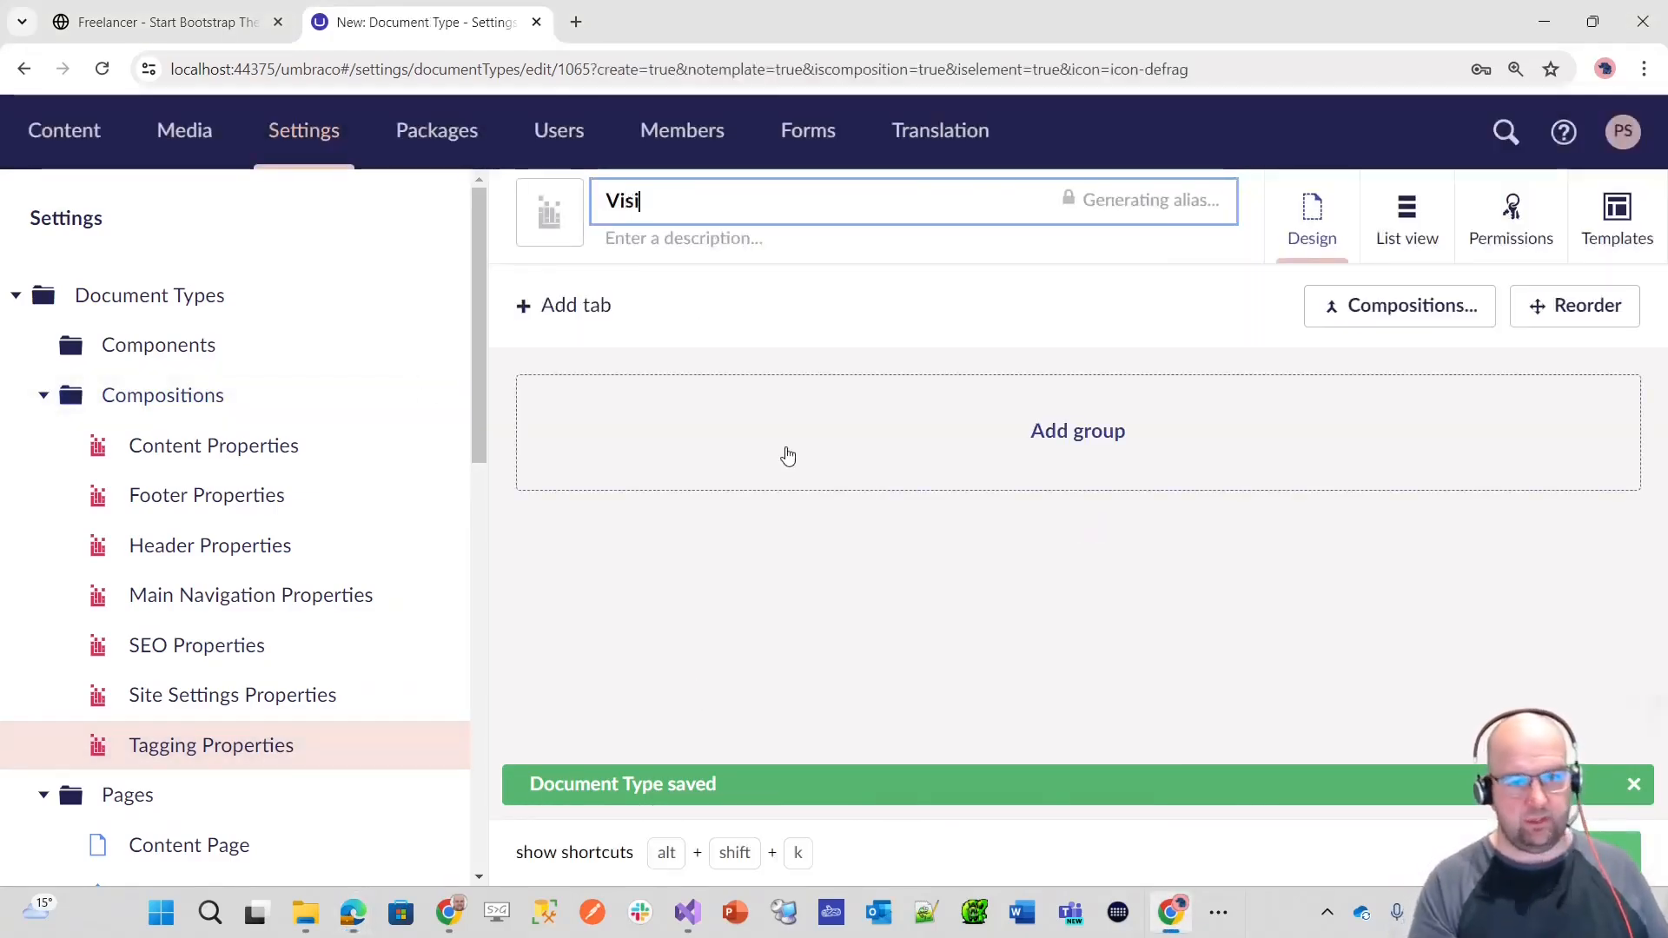
type("bility Properties")
key("Tab")
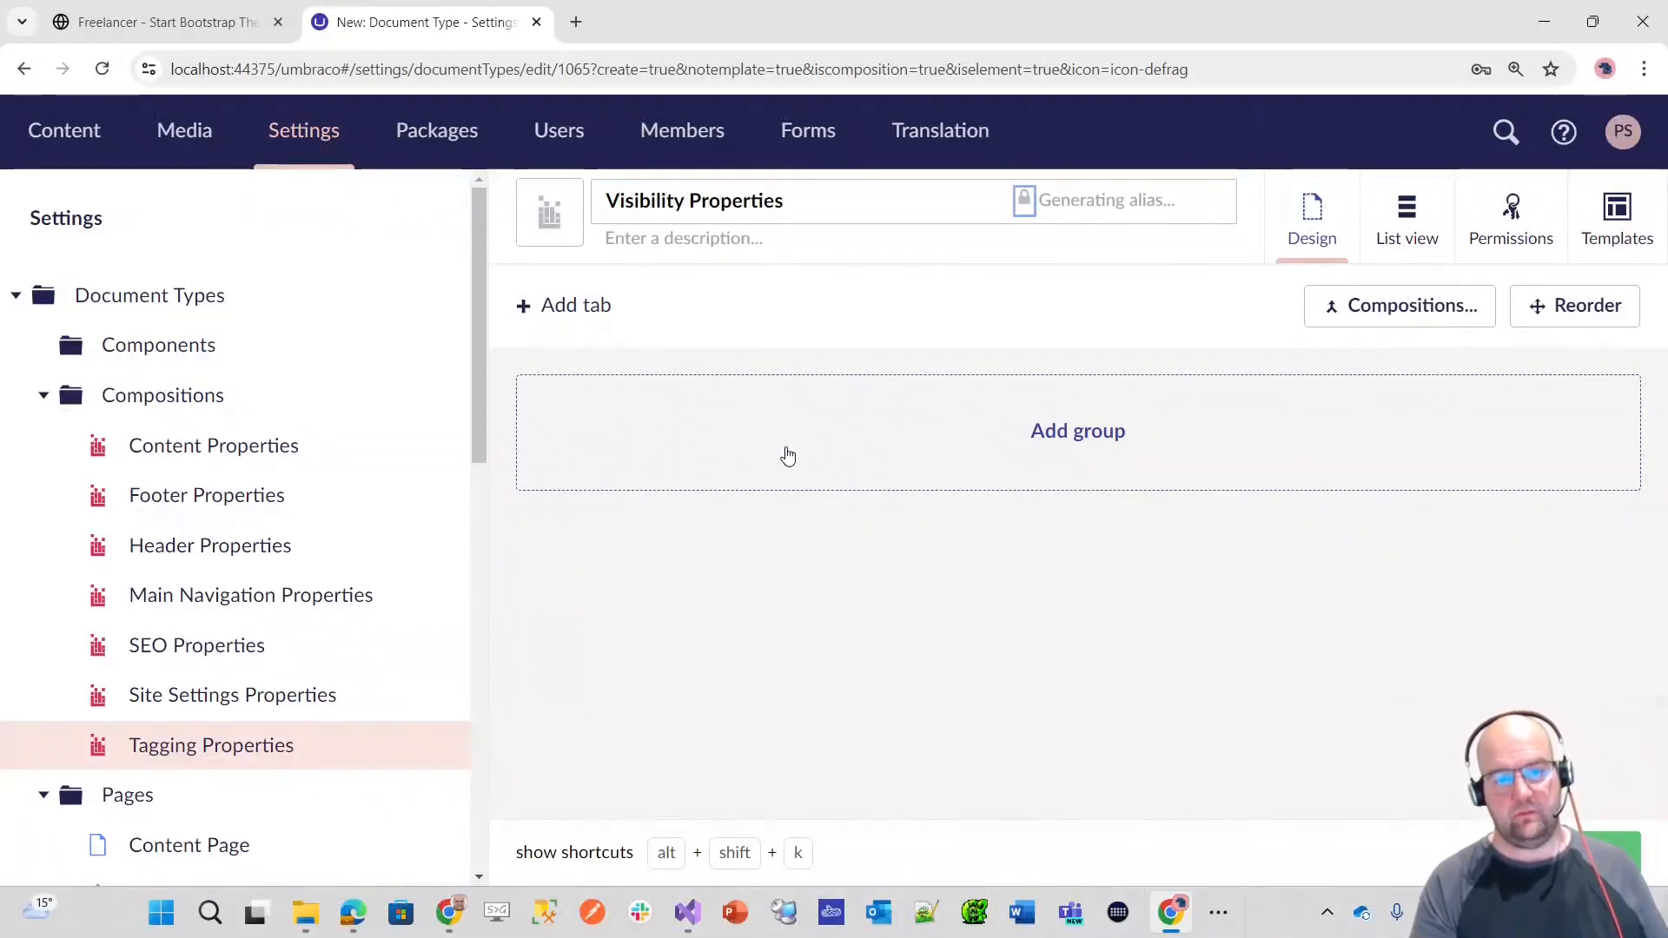
key("Tab")
key("Tab")
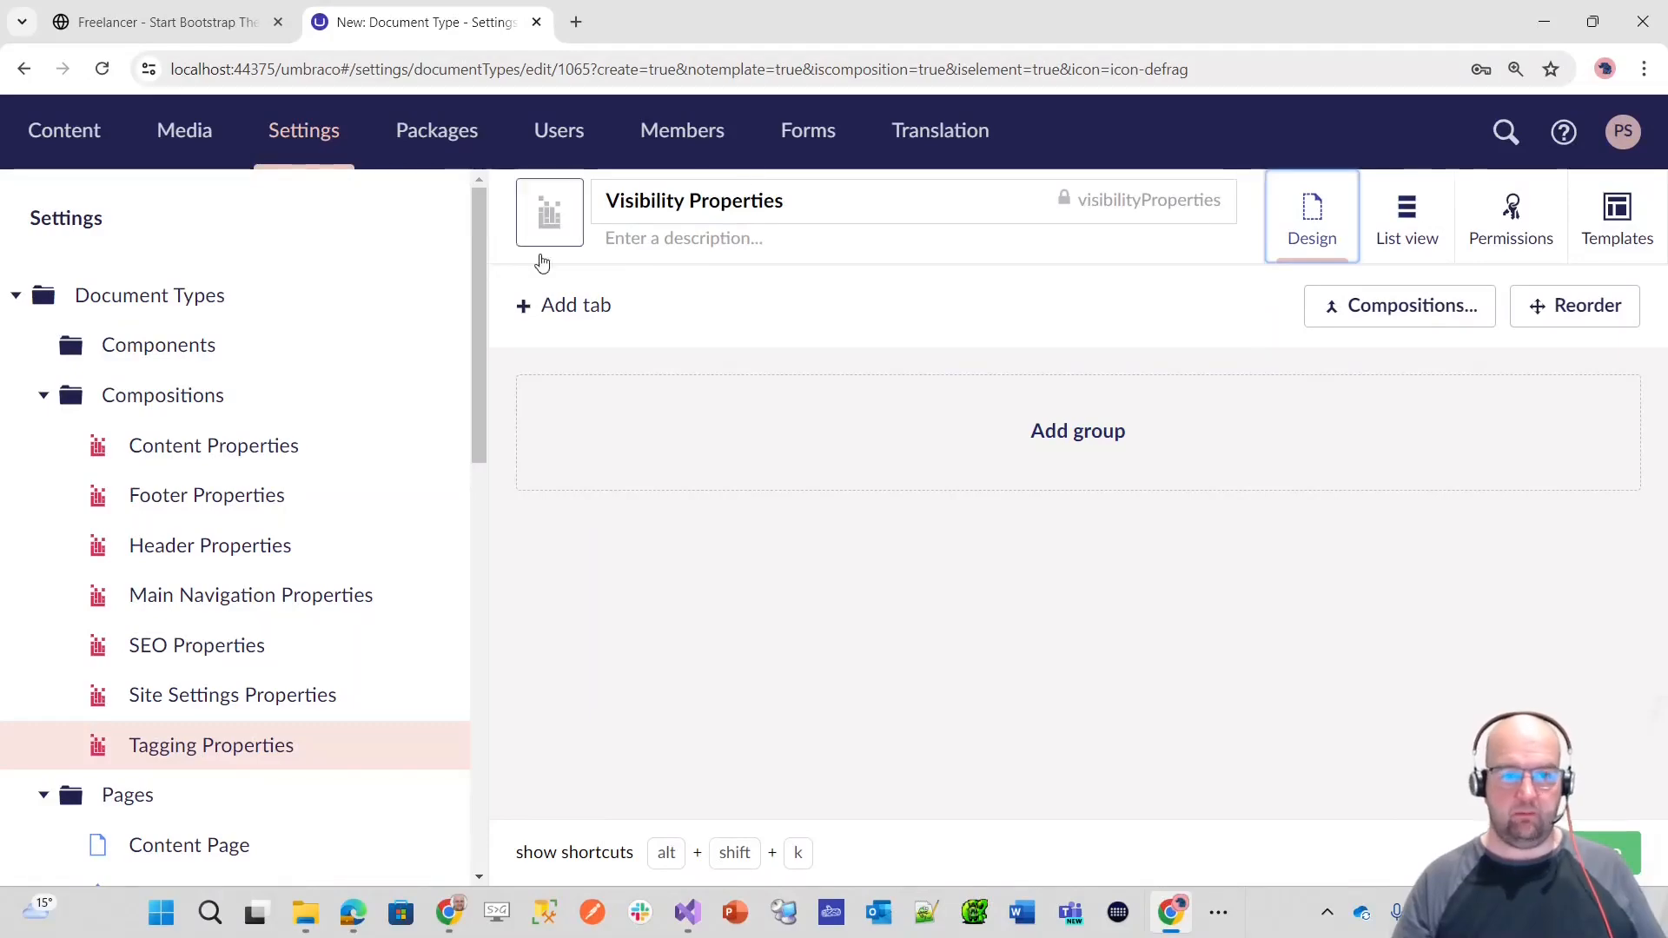
Step: Confirm the red icon for the Visibility Properties composition and add a tab named Page Settings
left_click(554, 216)
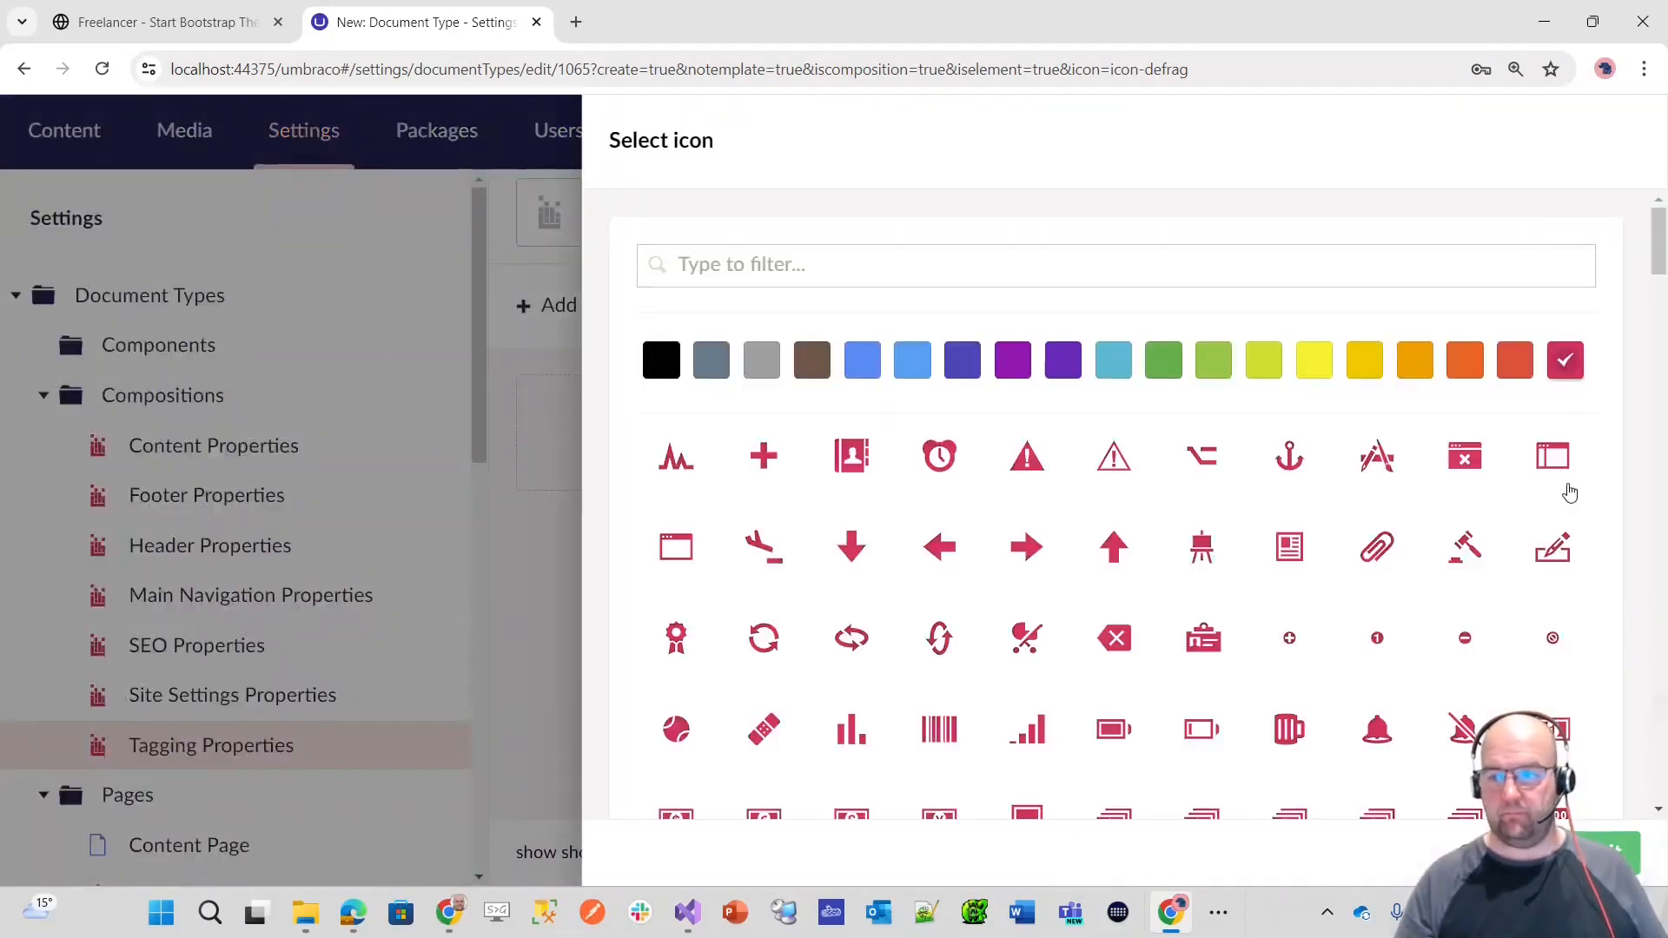
left_click(1588, 854)
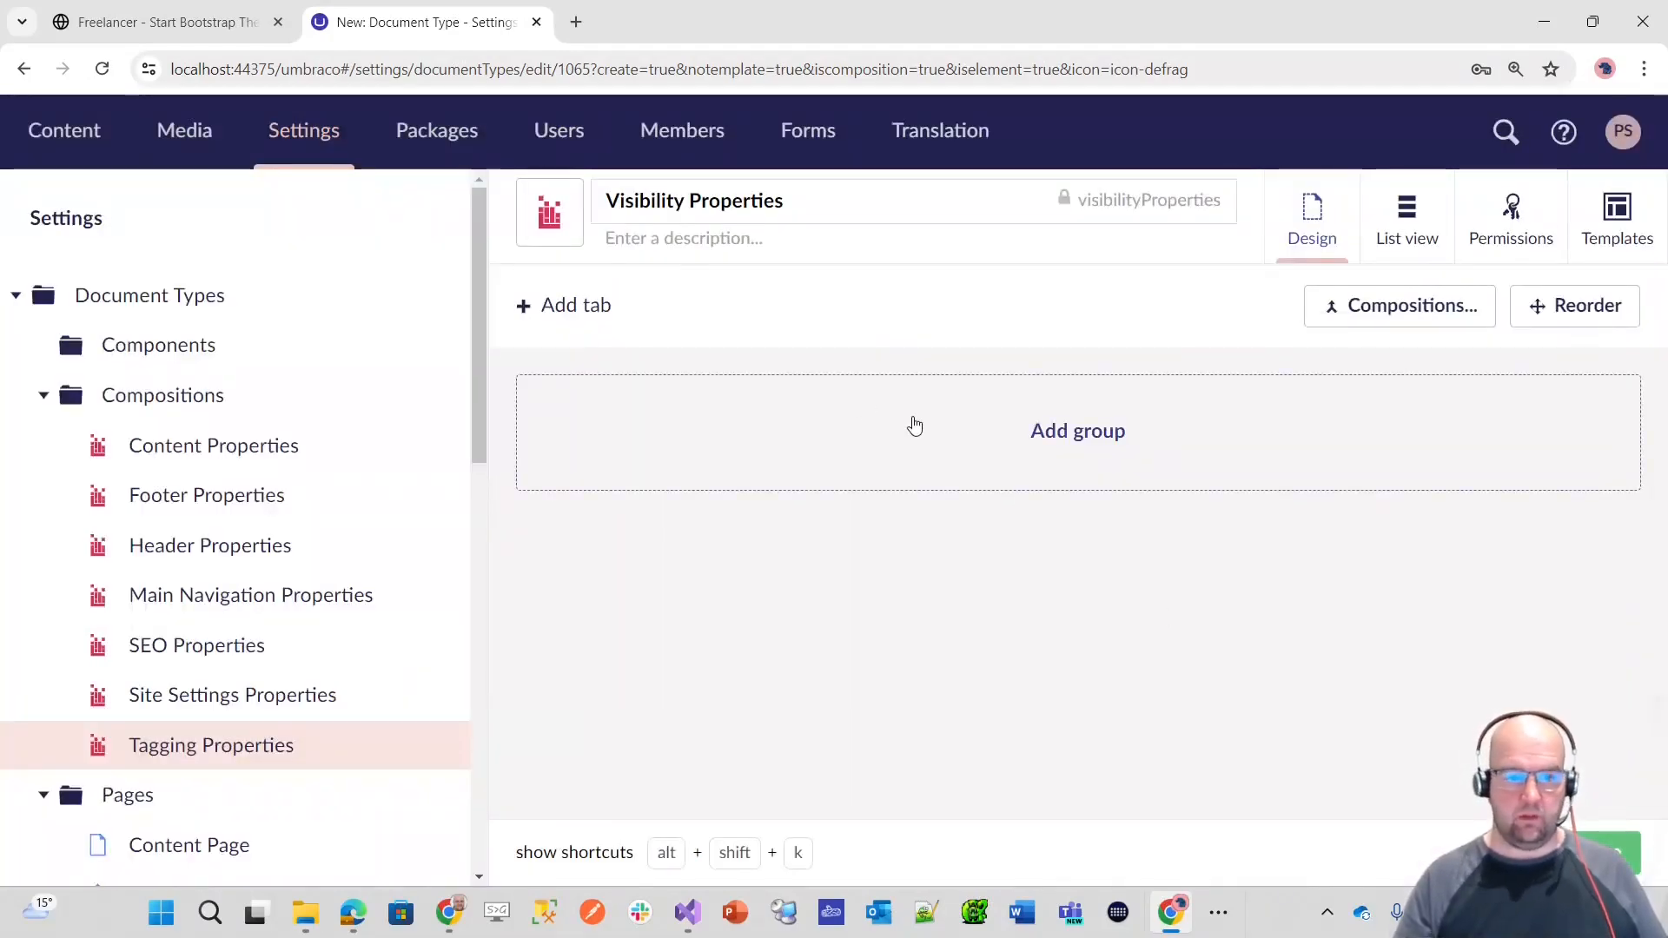
left_click(576, 312)
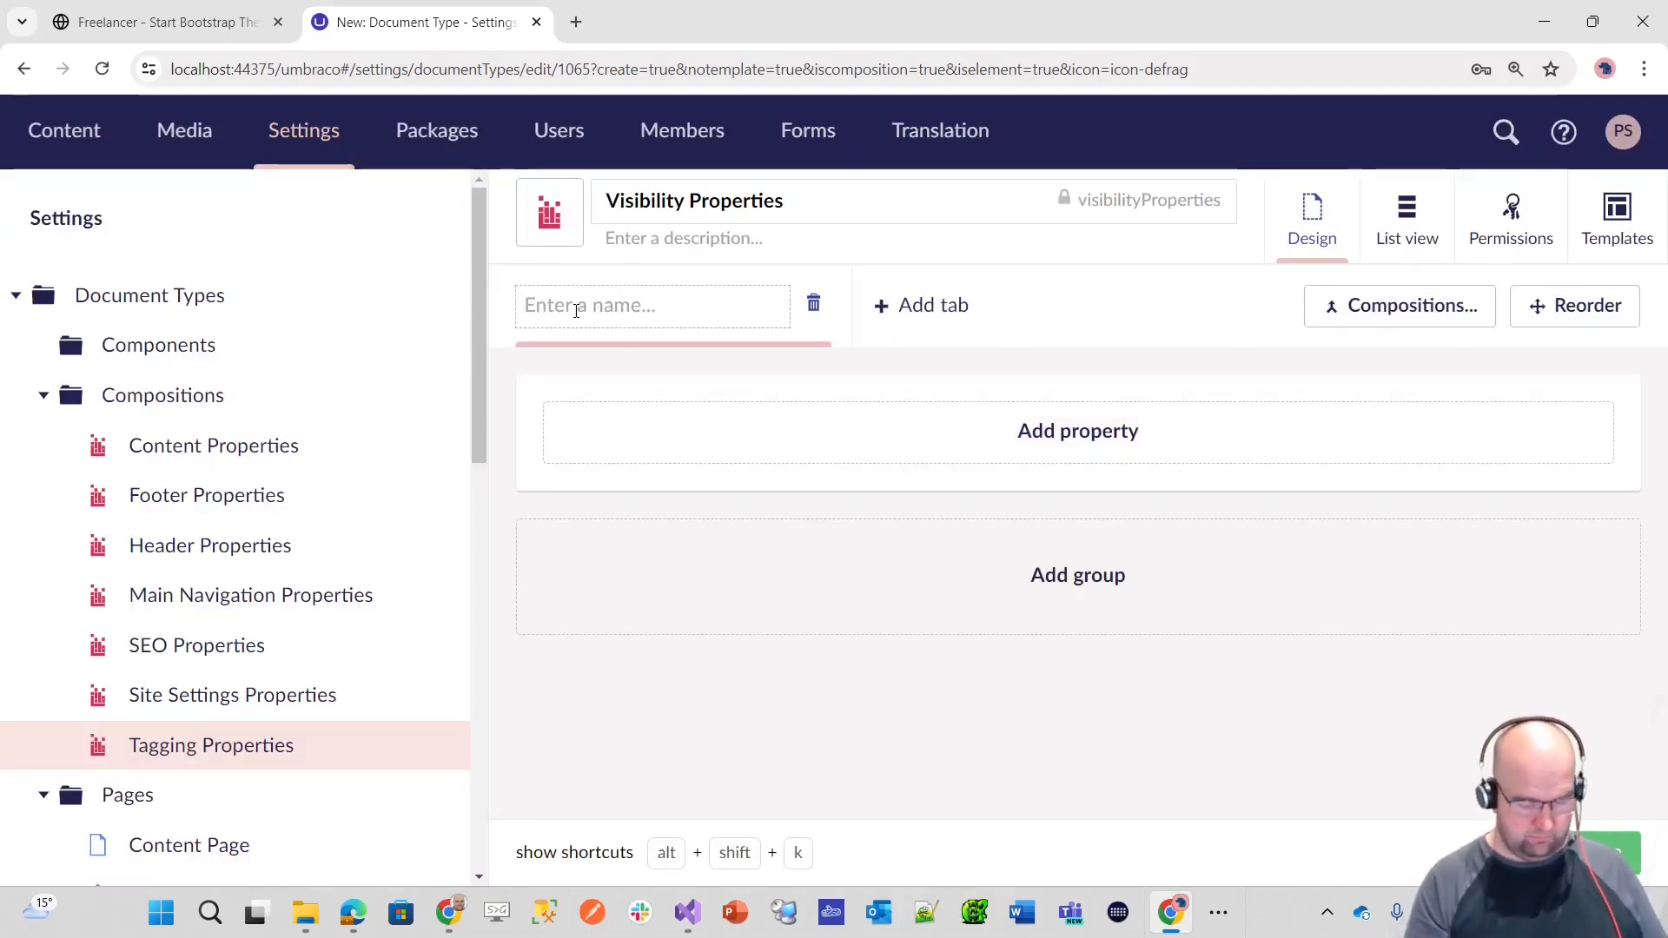
type("Page Settings")
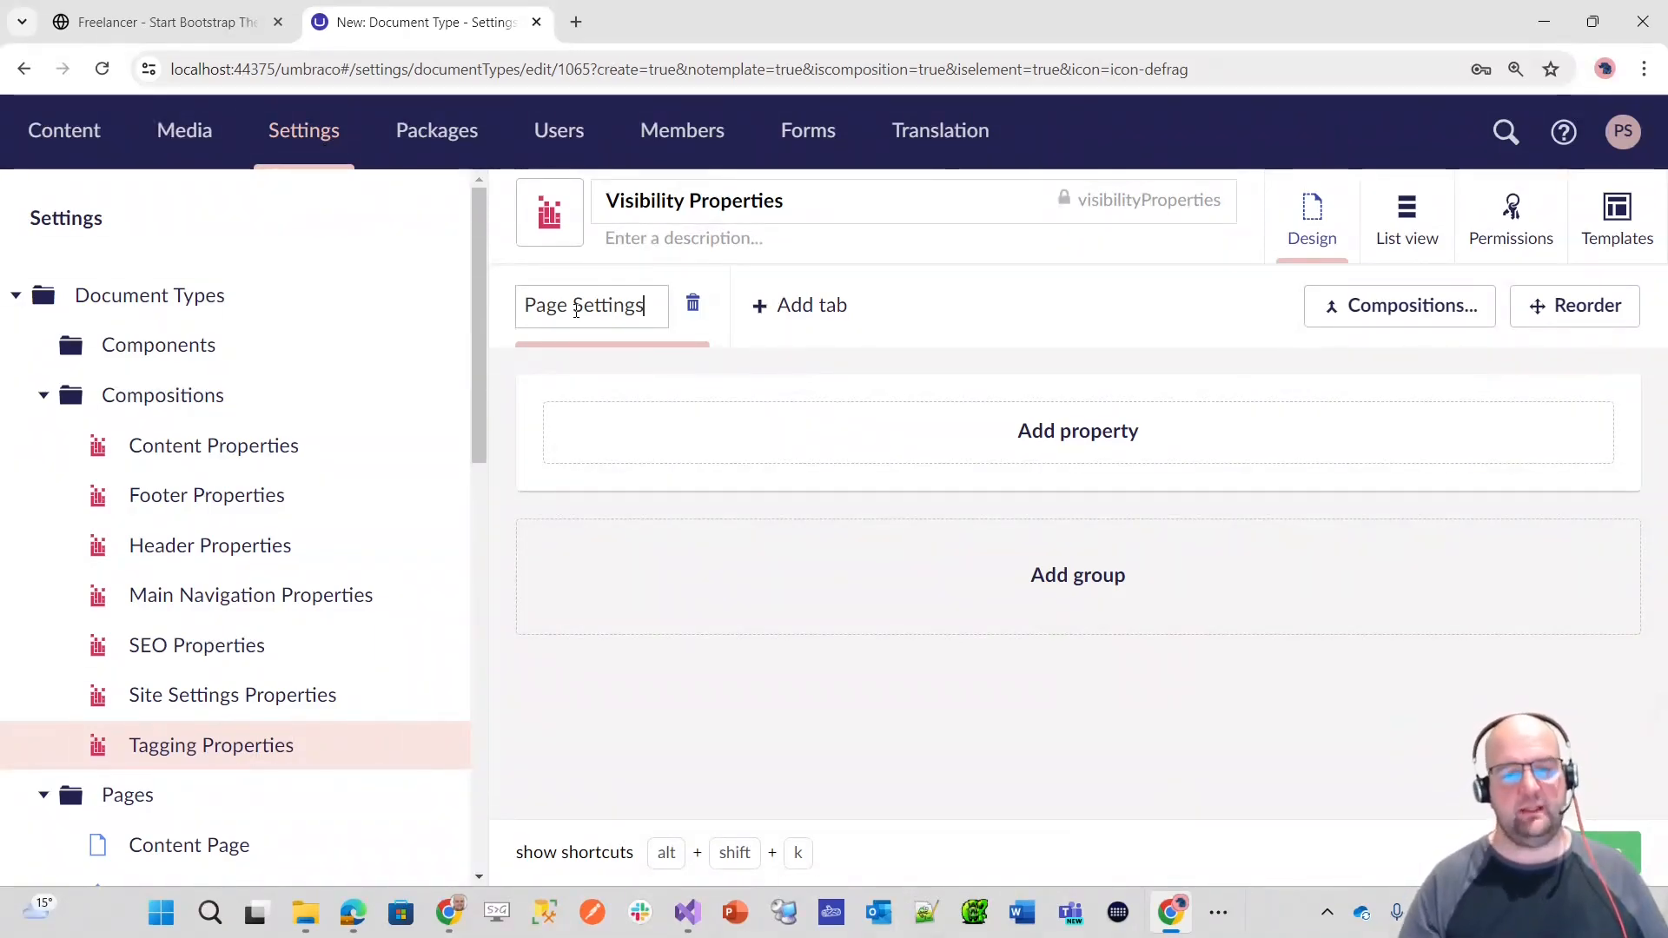
Step: Add a group named Page Visibility to the Page Settings tab
left_click(1060, 429)
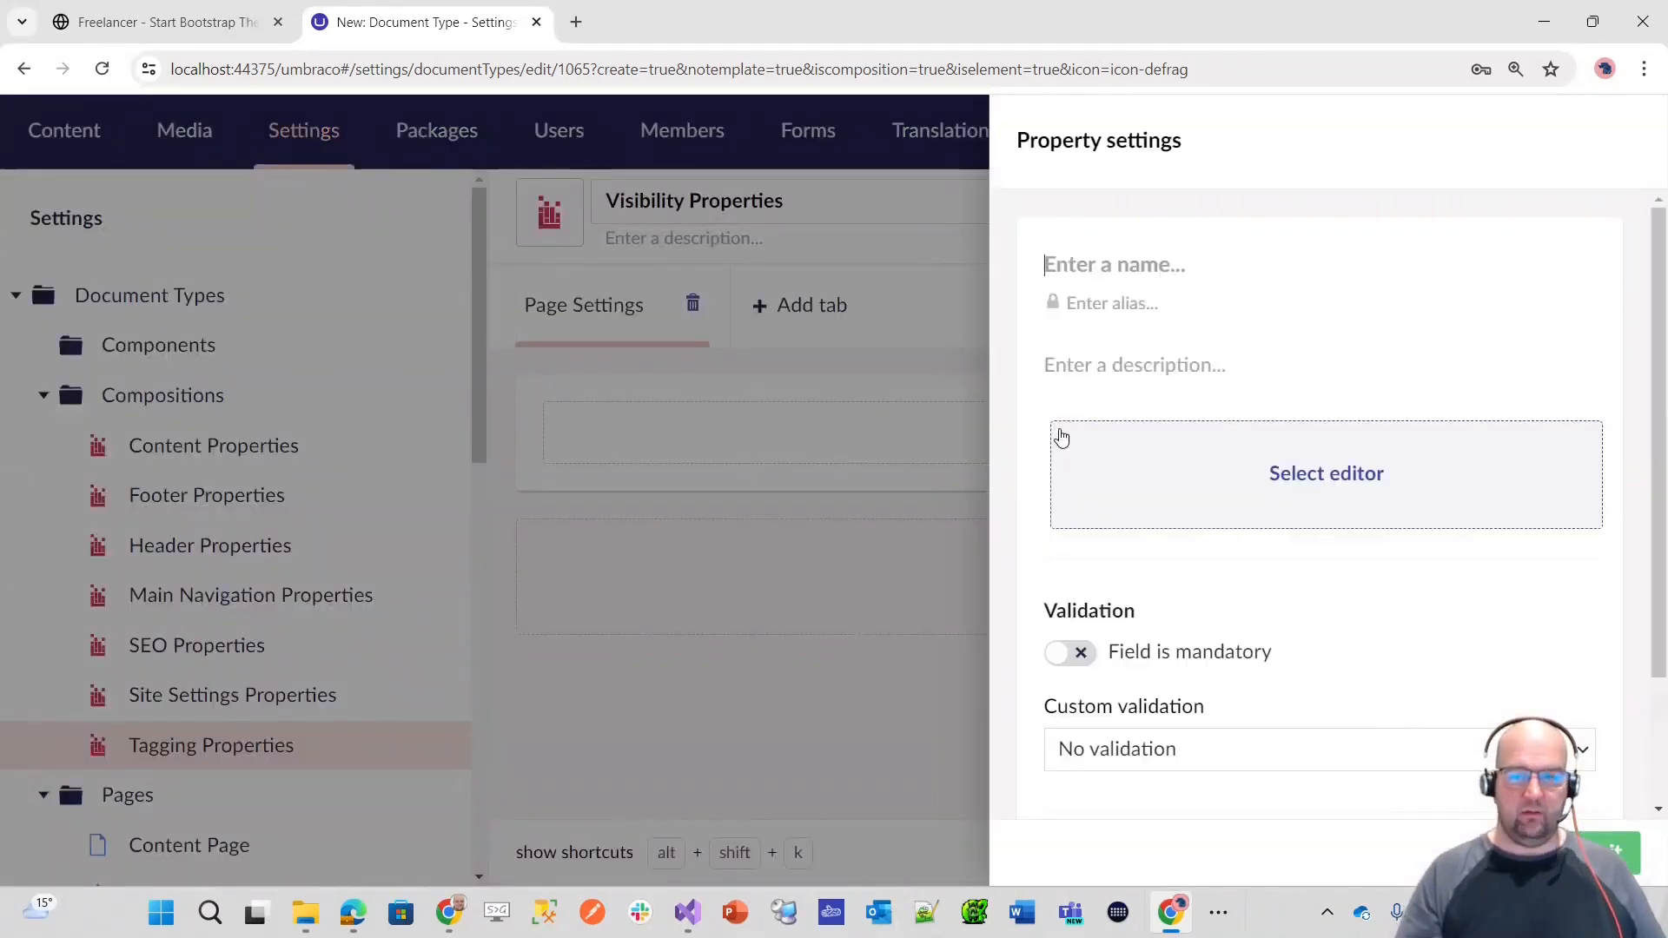
key("Escape")
left_click(1121, 565)
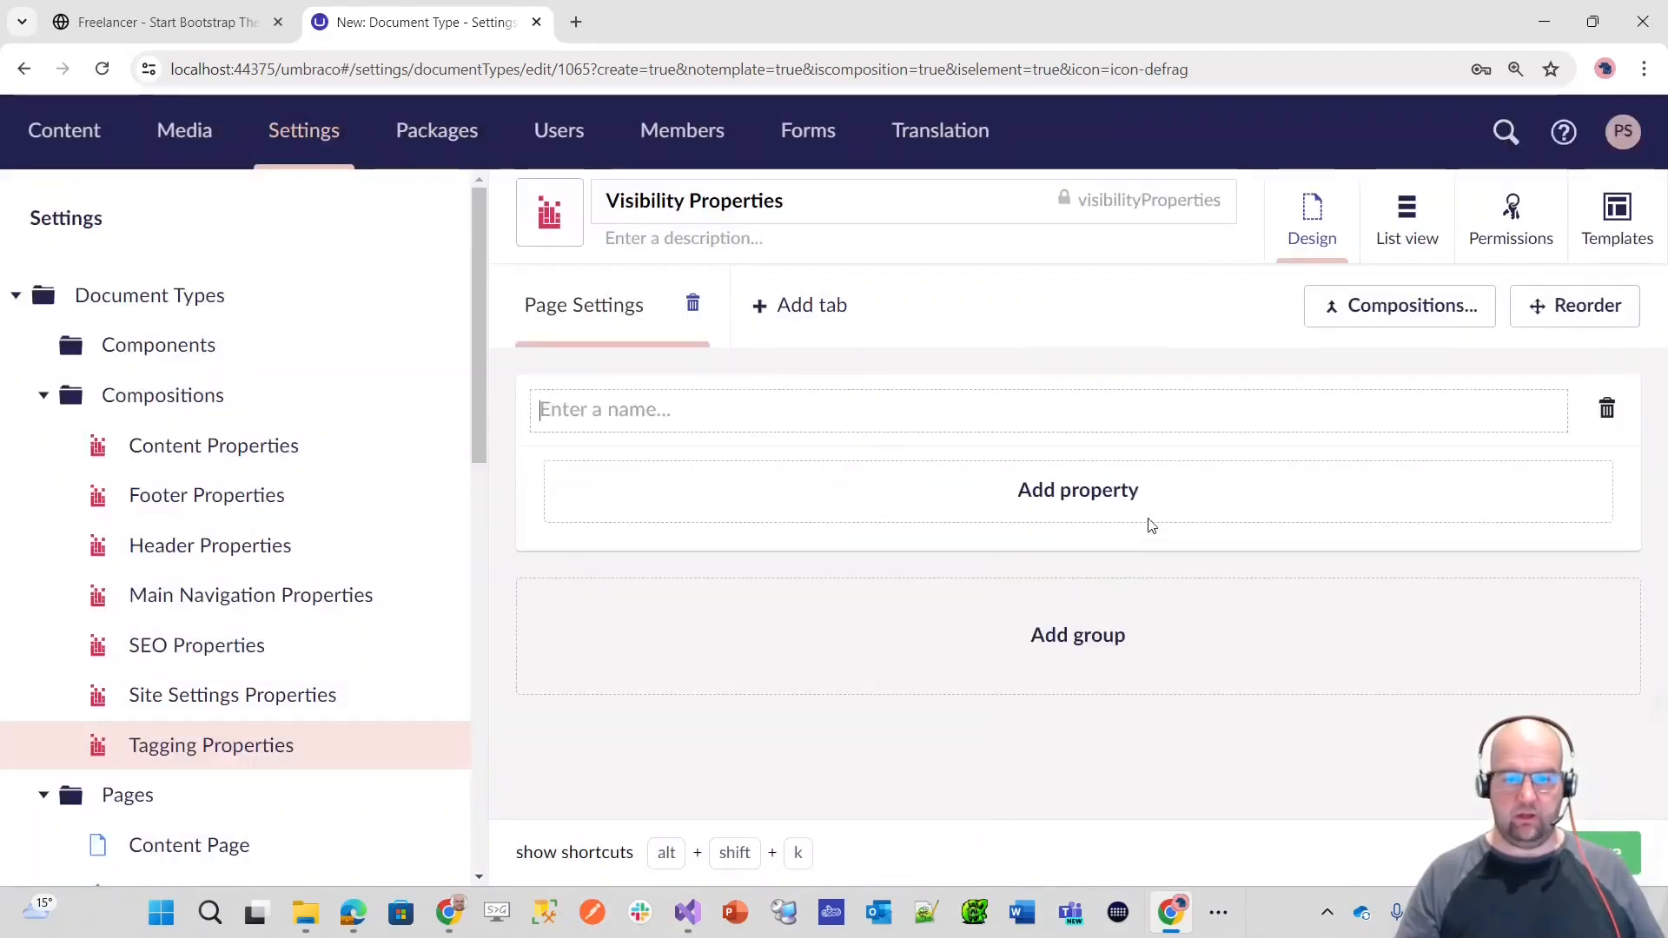
type("Page V")
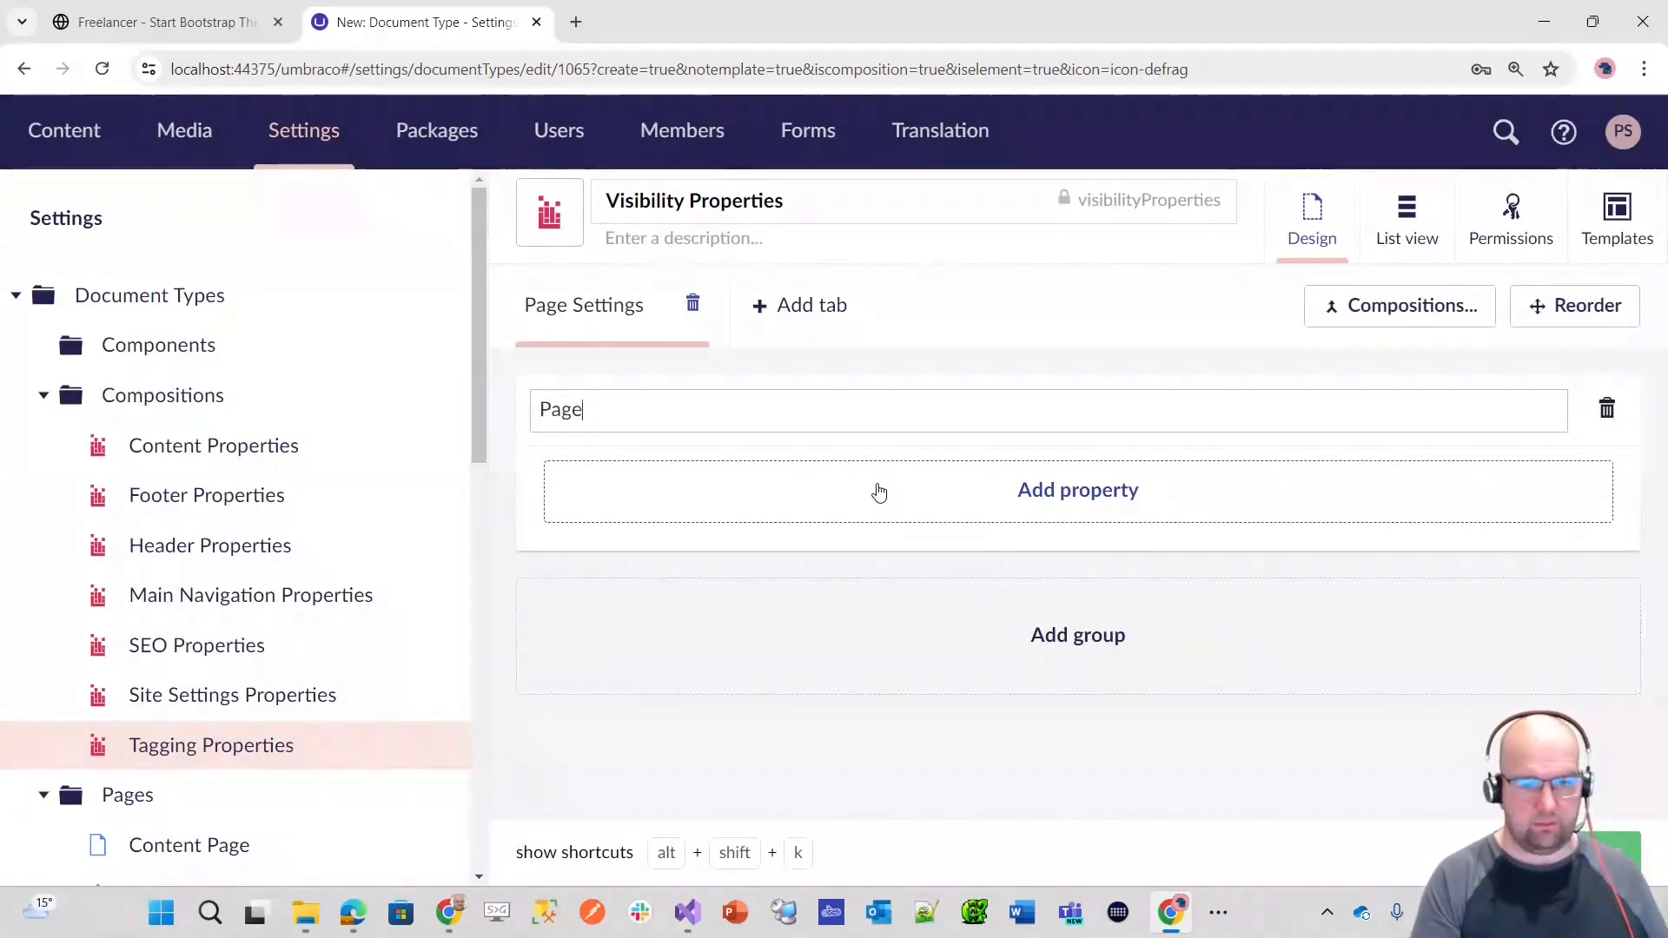
key("Tab")
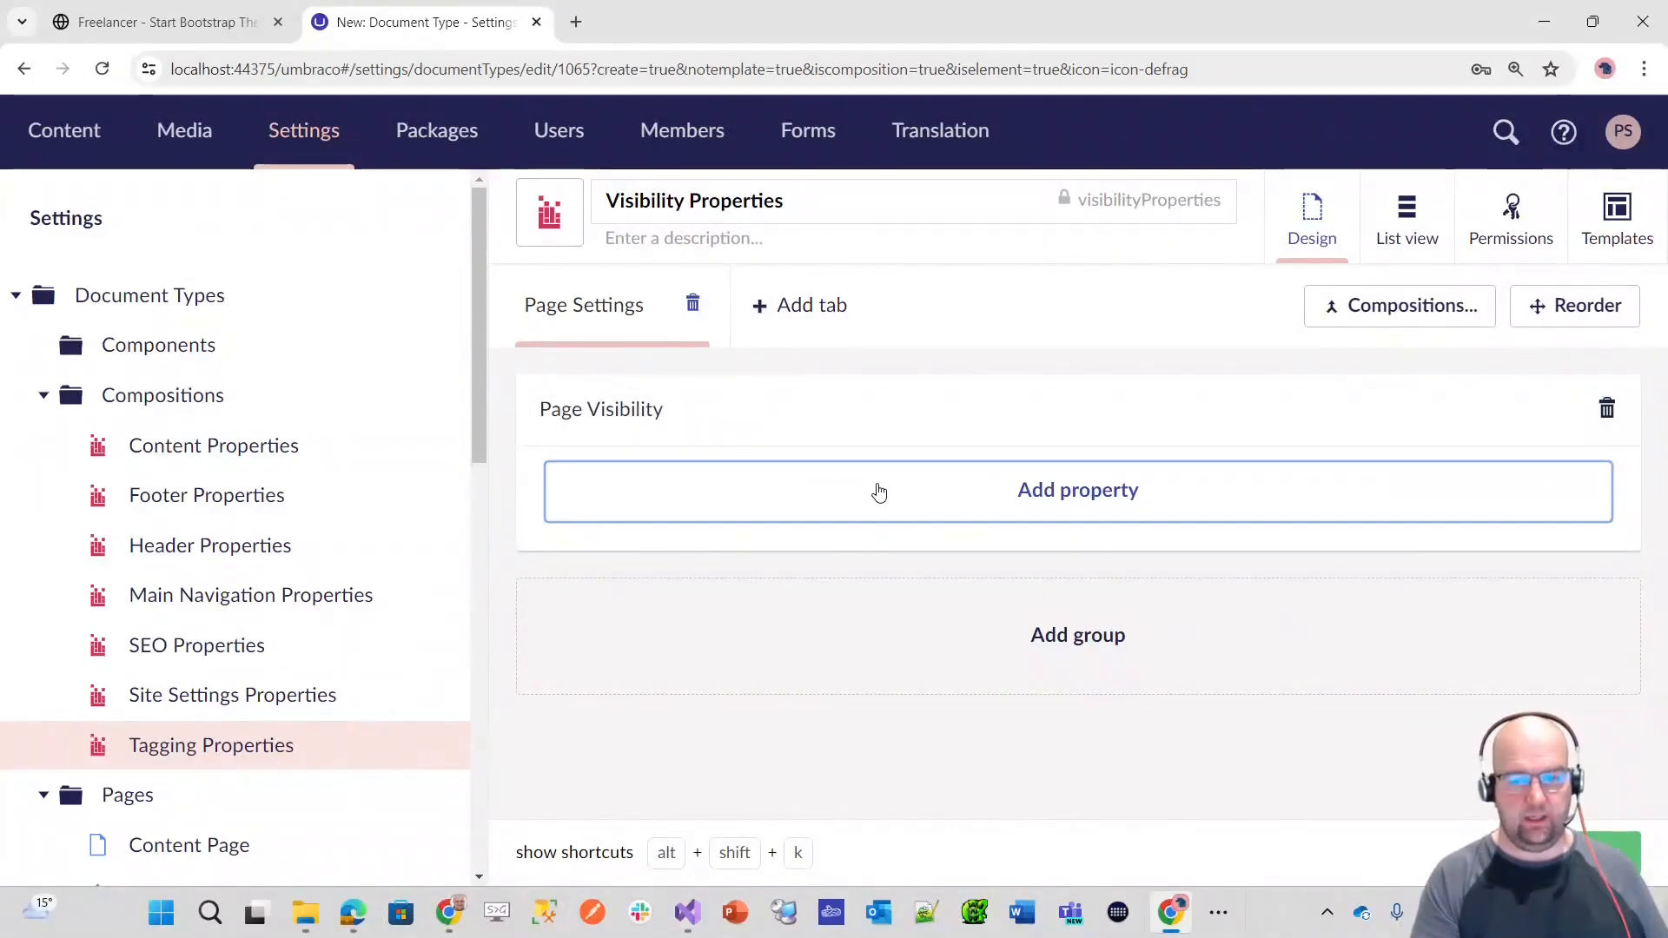
Step: Start a property in the Page Visibility group named Umbraco Navi Hide
left_click(879, 491)
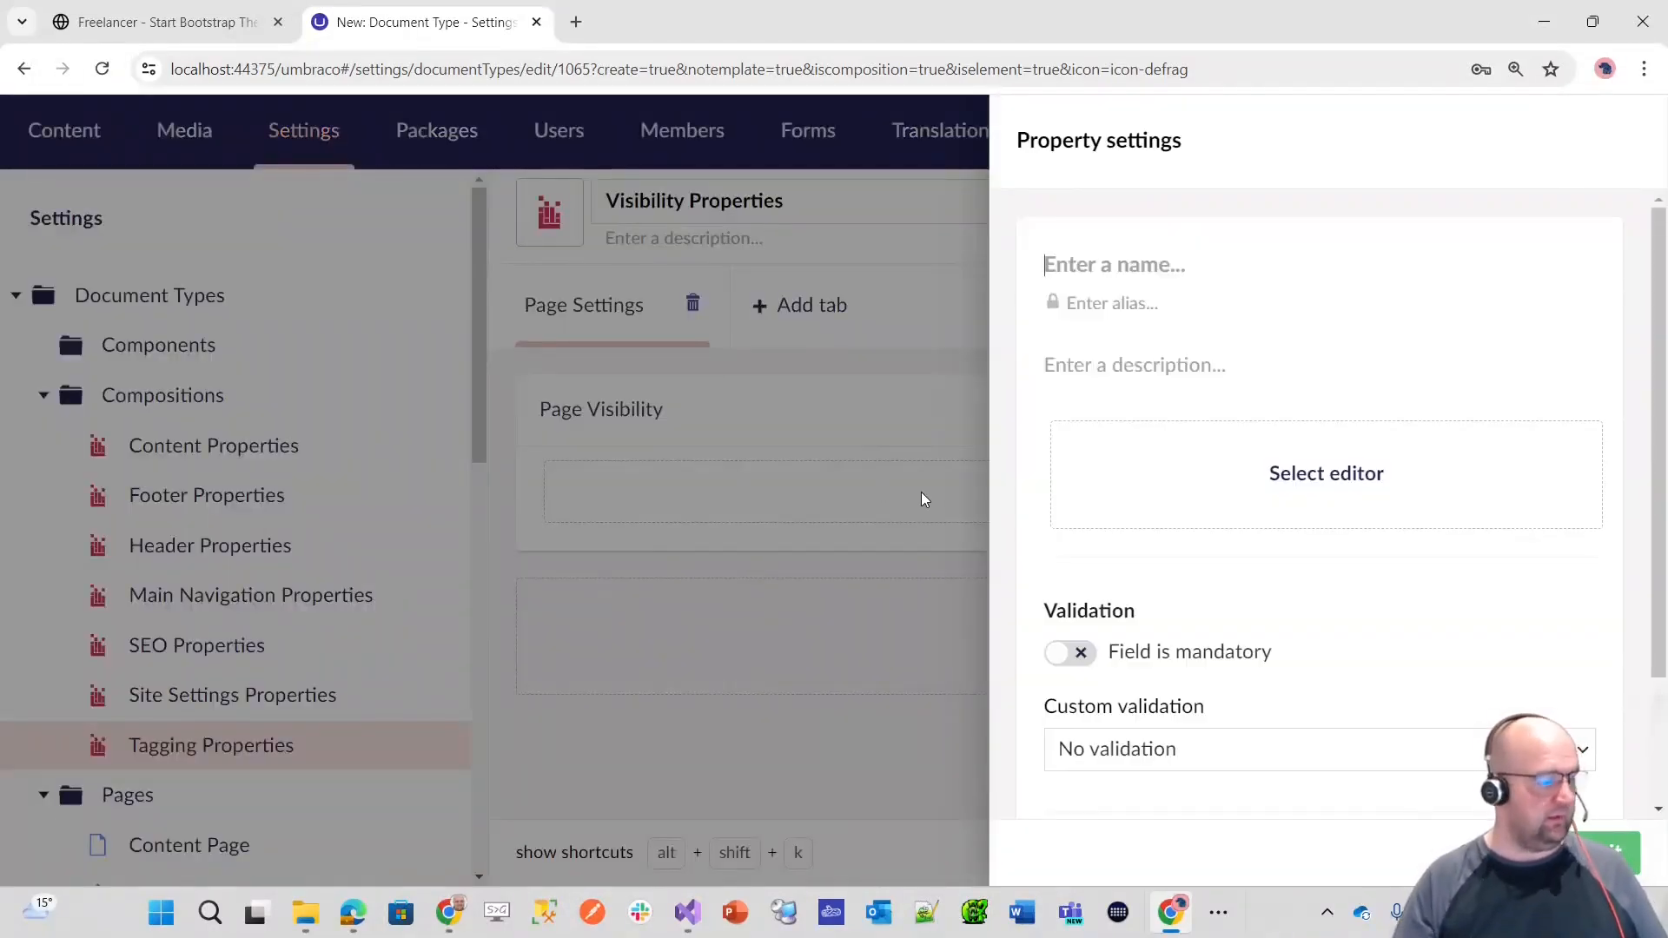
type("Umbraco")
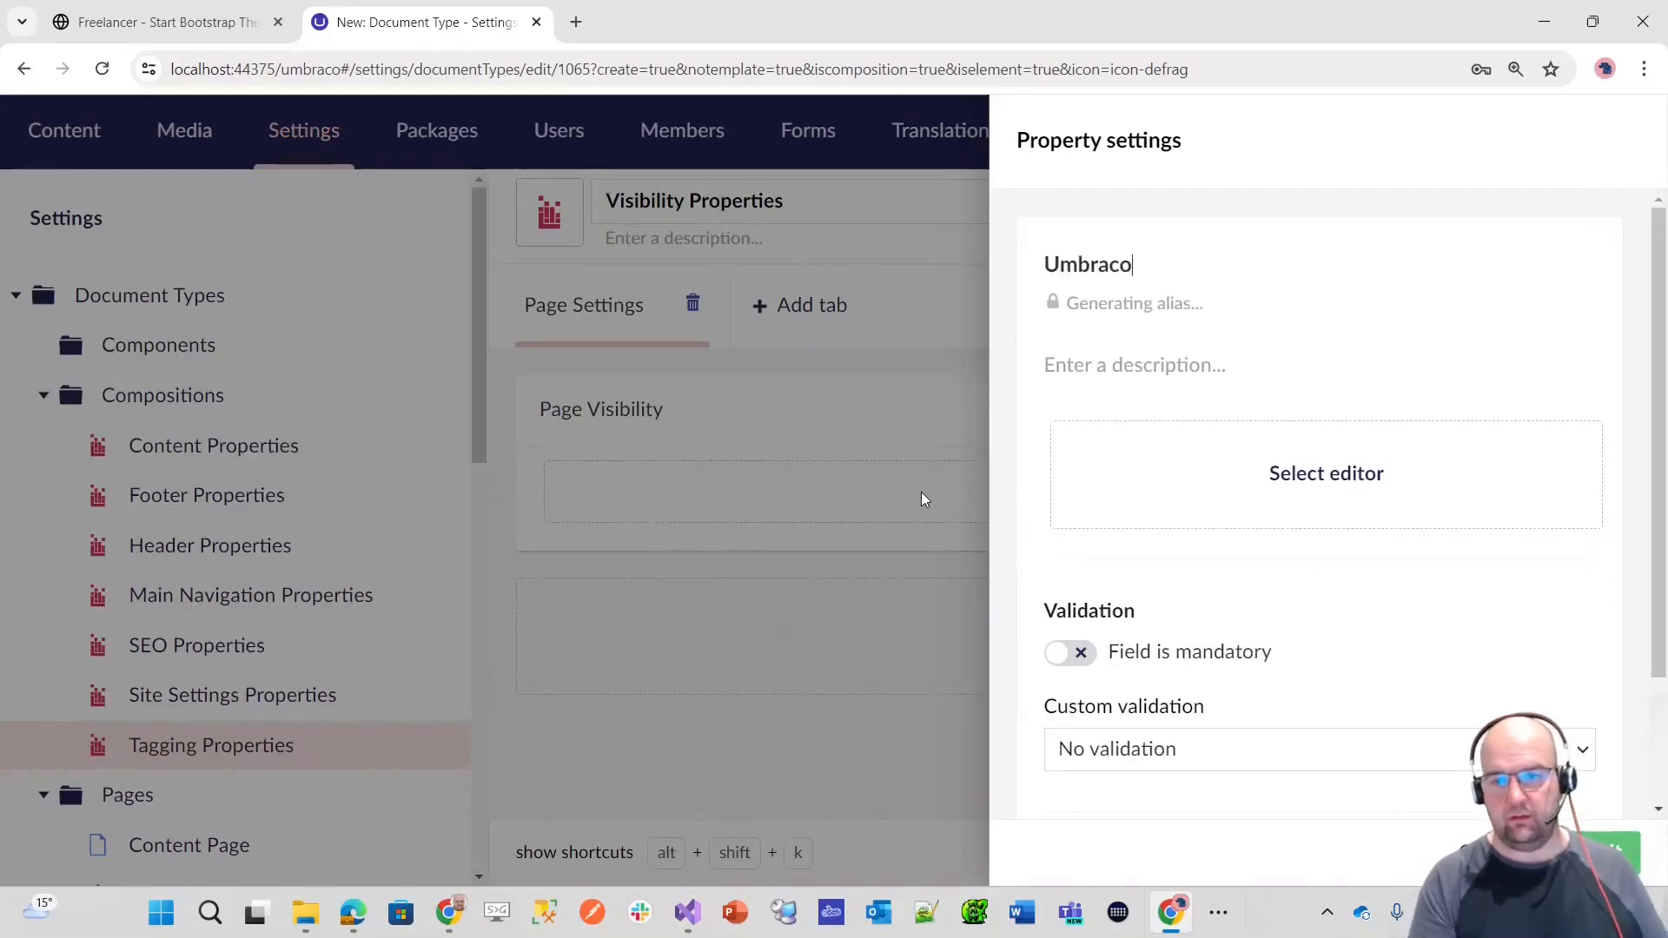
type(" Navi Hide")
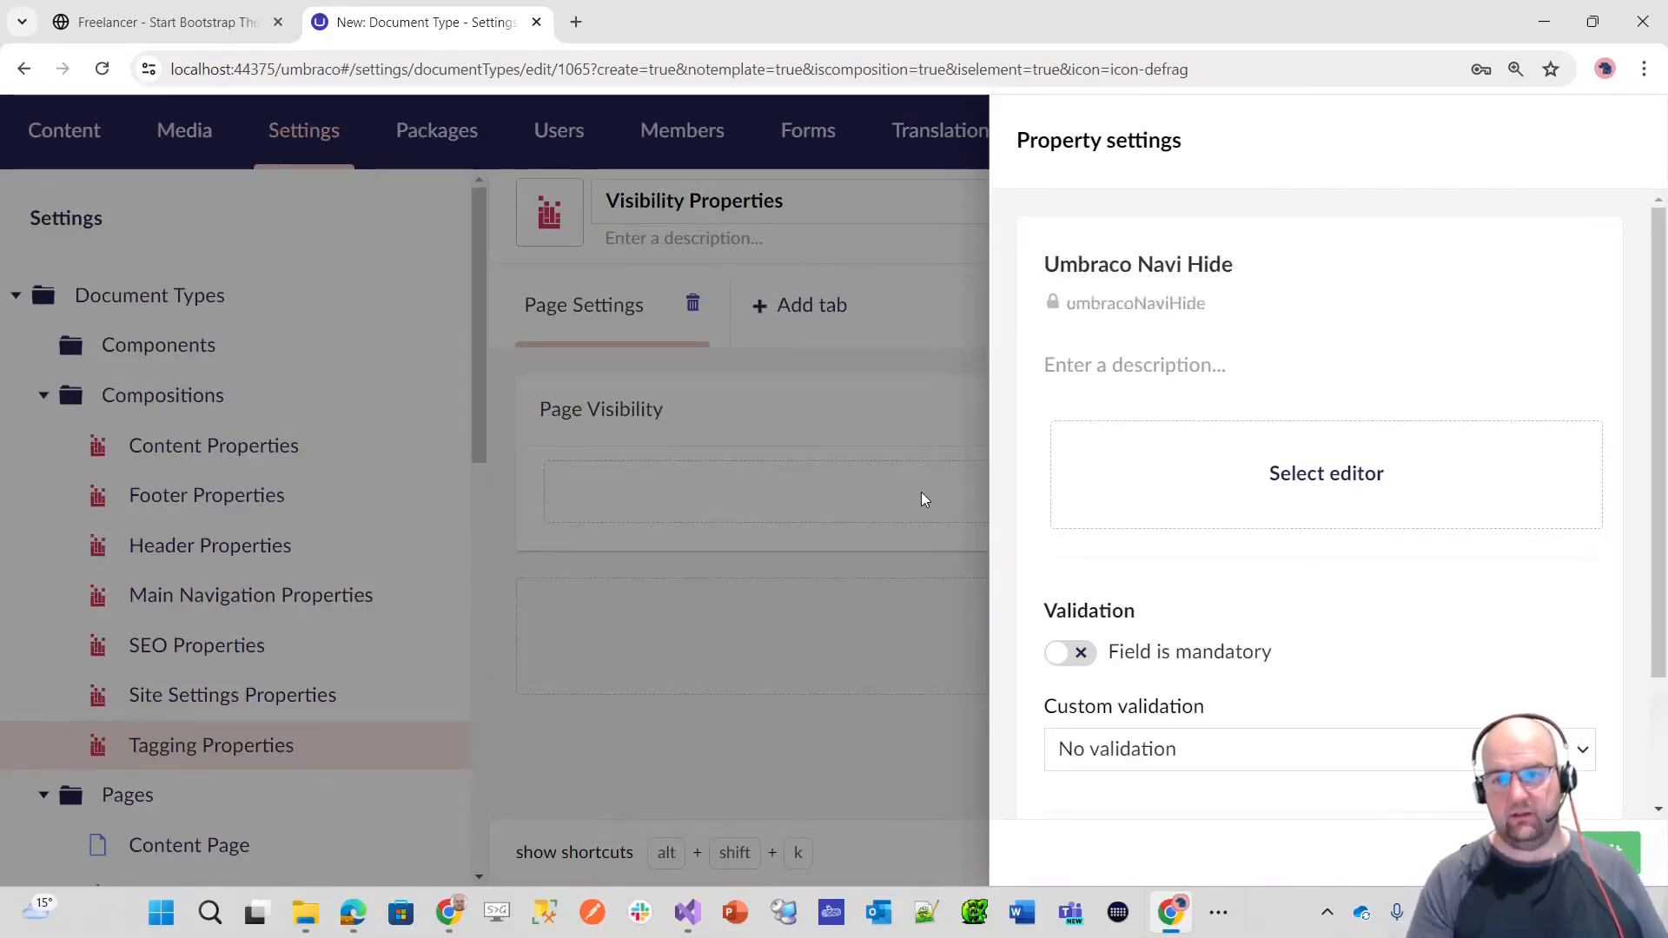
key("Tab")
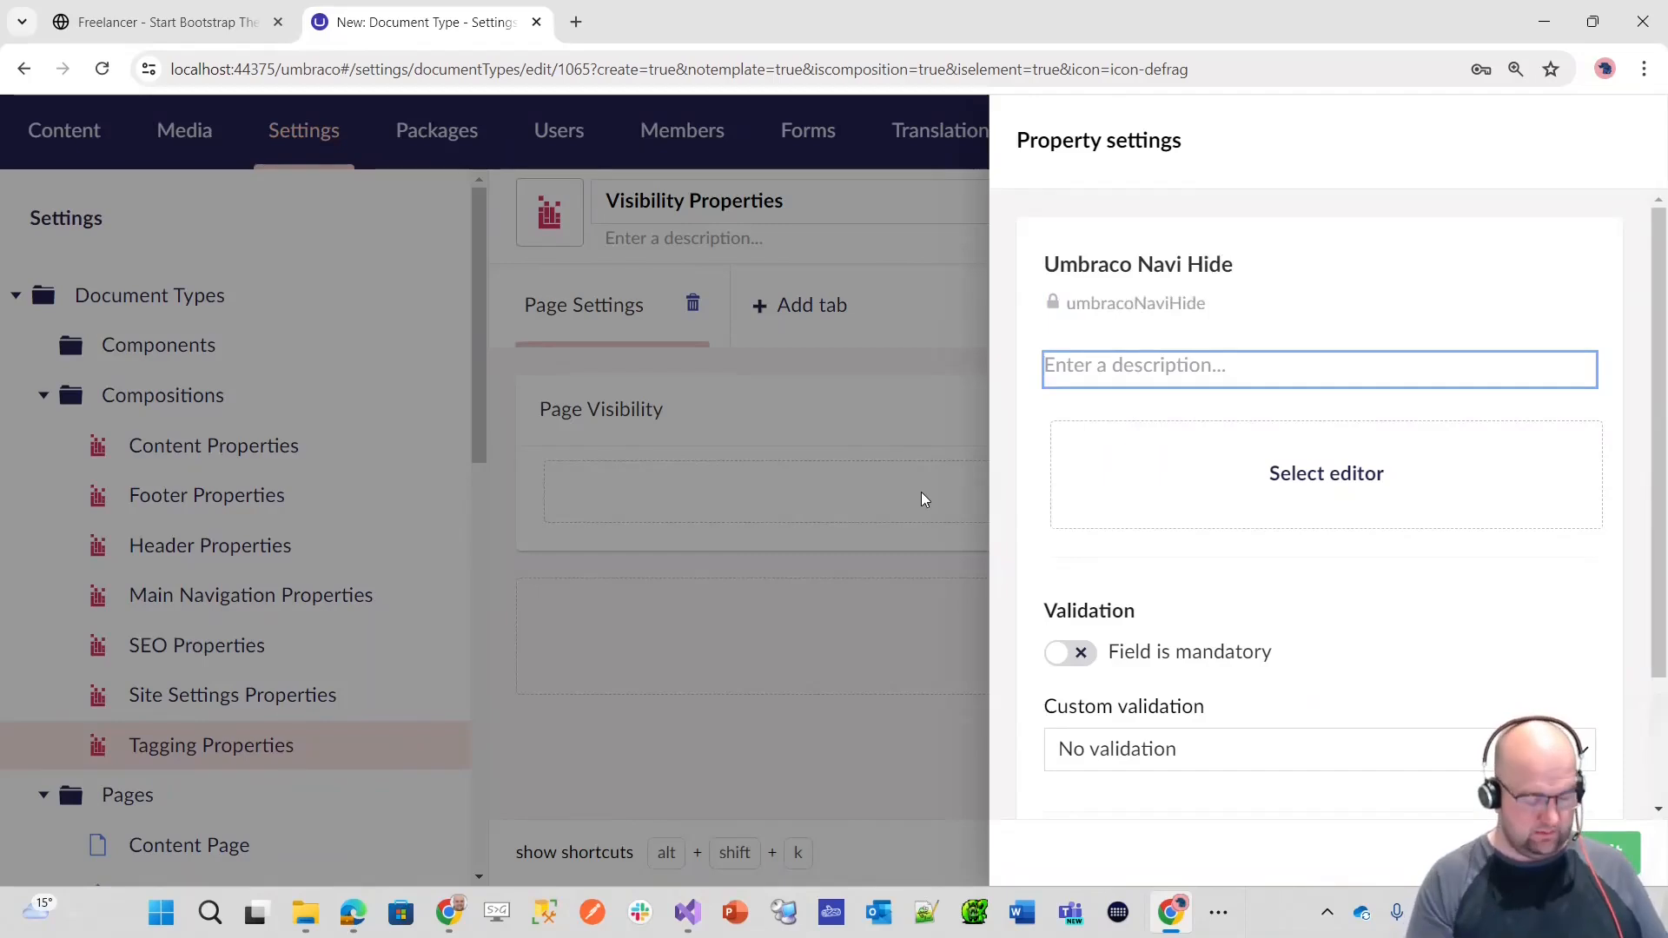
Step: Describe the property as "Set this to true if you want to hide this page from search results and list pages"
type("Ex")
key("BackSpace")
key("BackSpace")
type("Set")
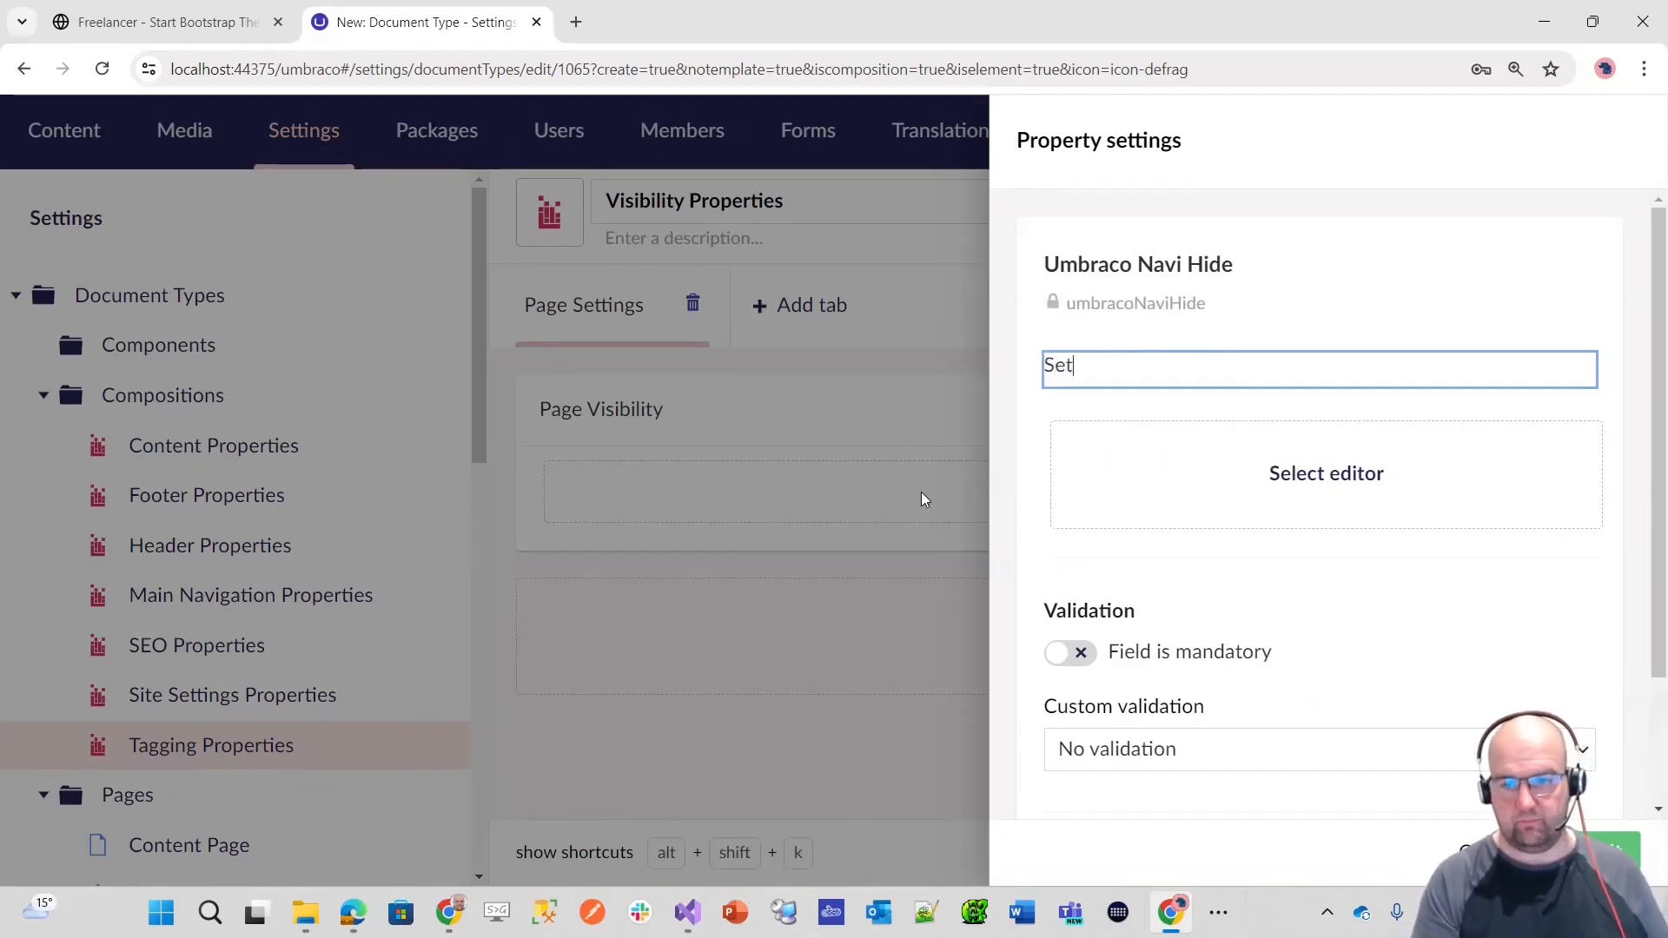
type(" this to true if you want to hide this page from search")
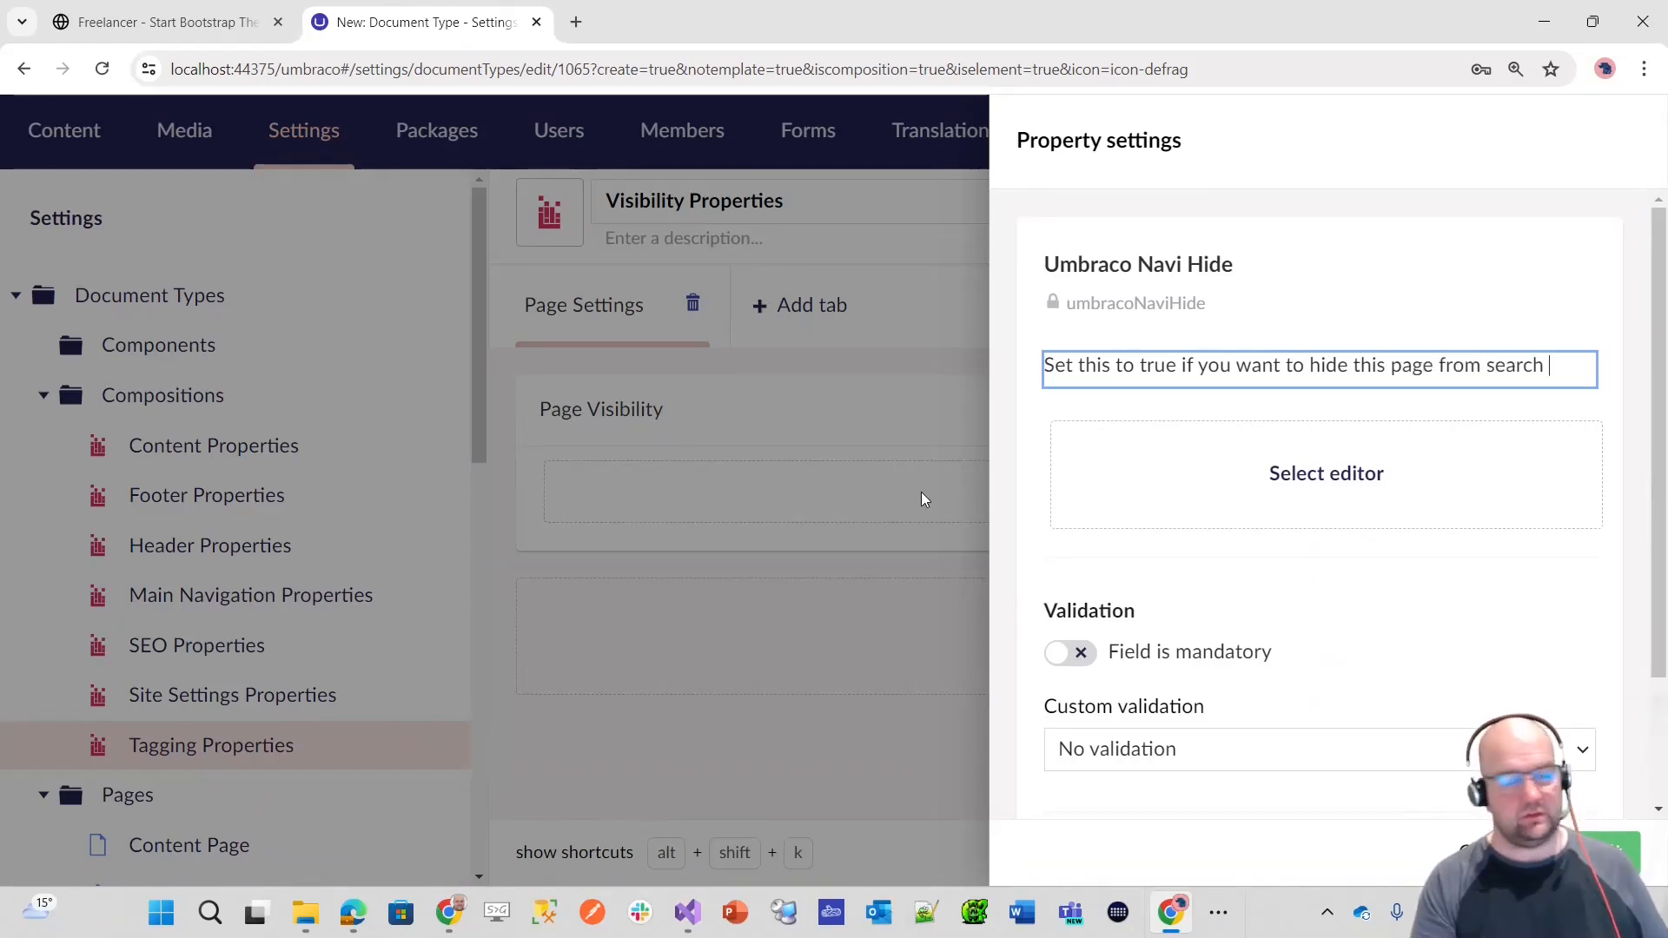
type("results")
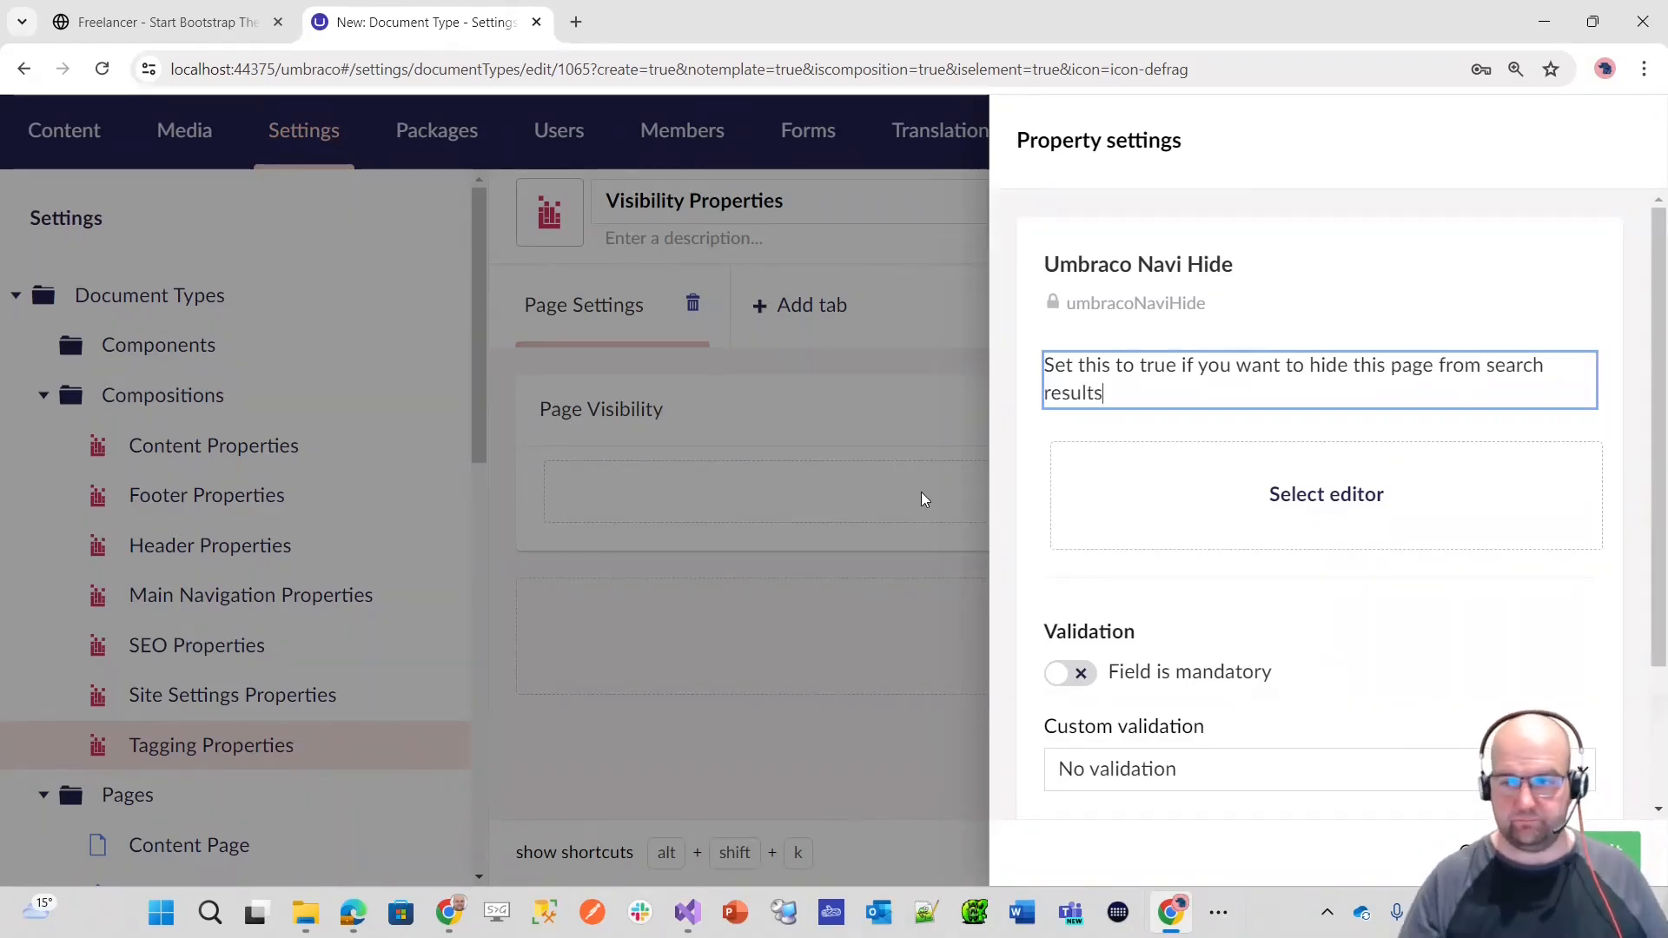
key("alt+Tab")
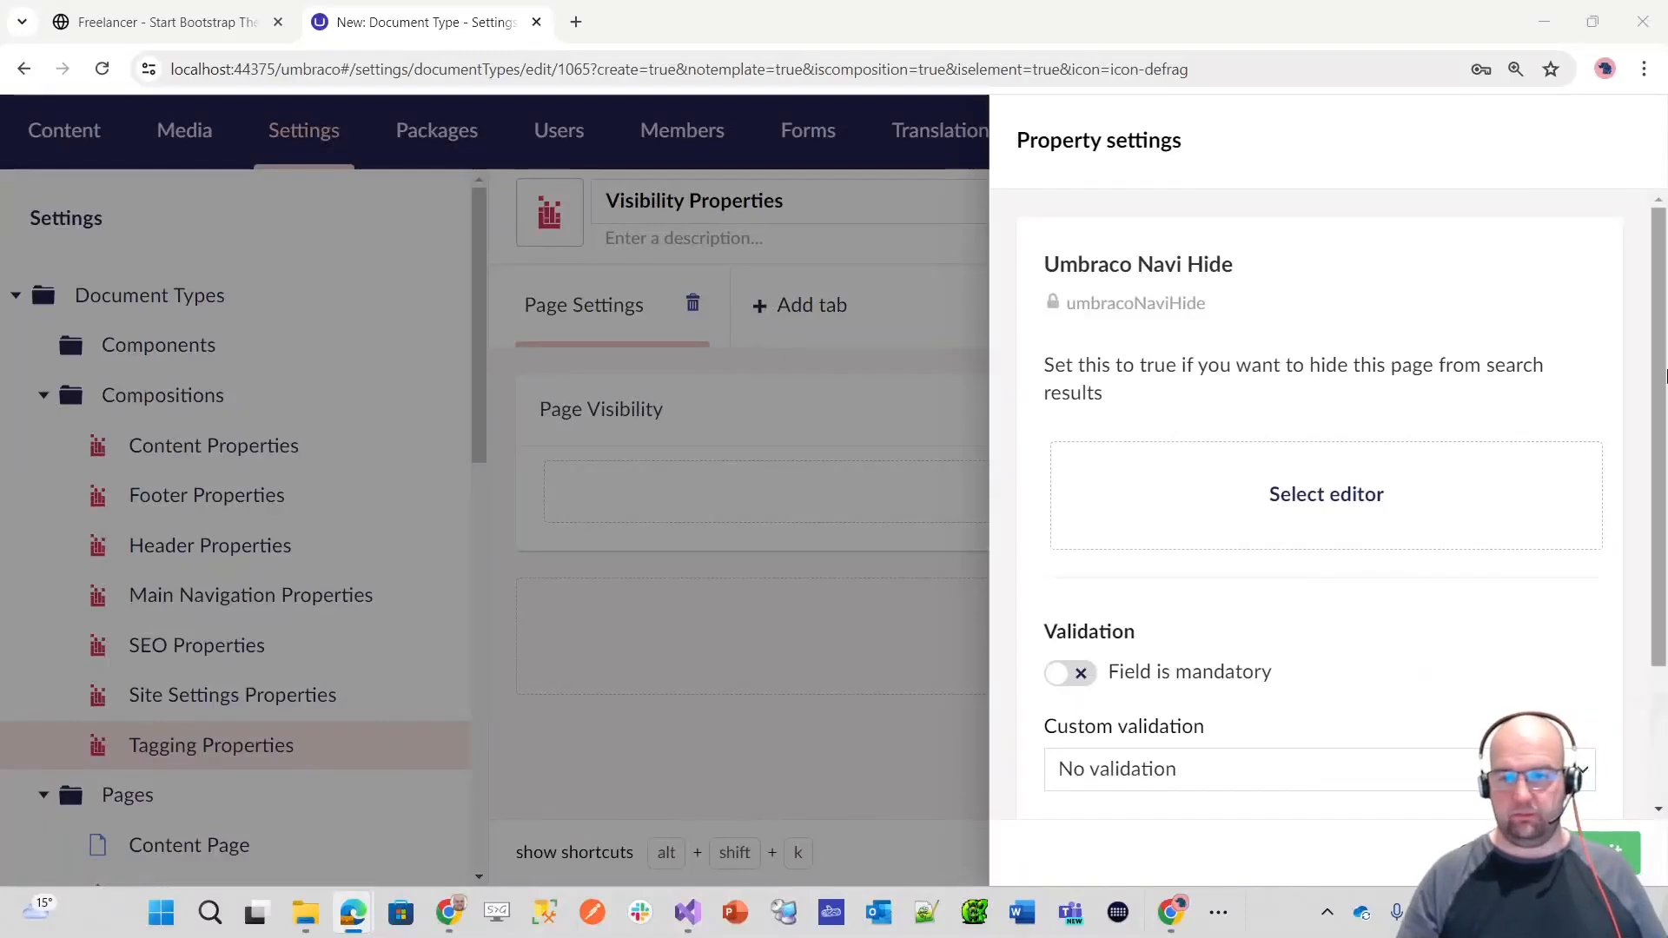
left_click(1125, 394)
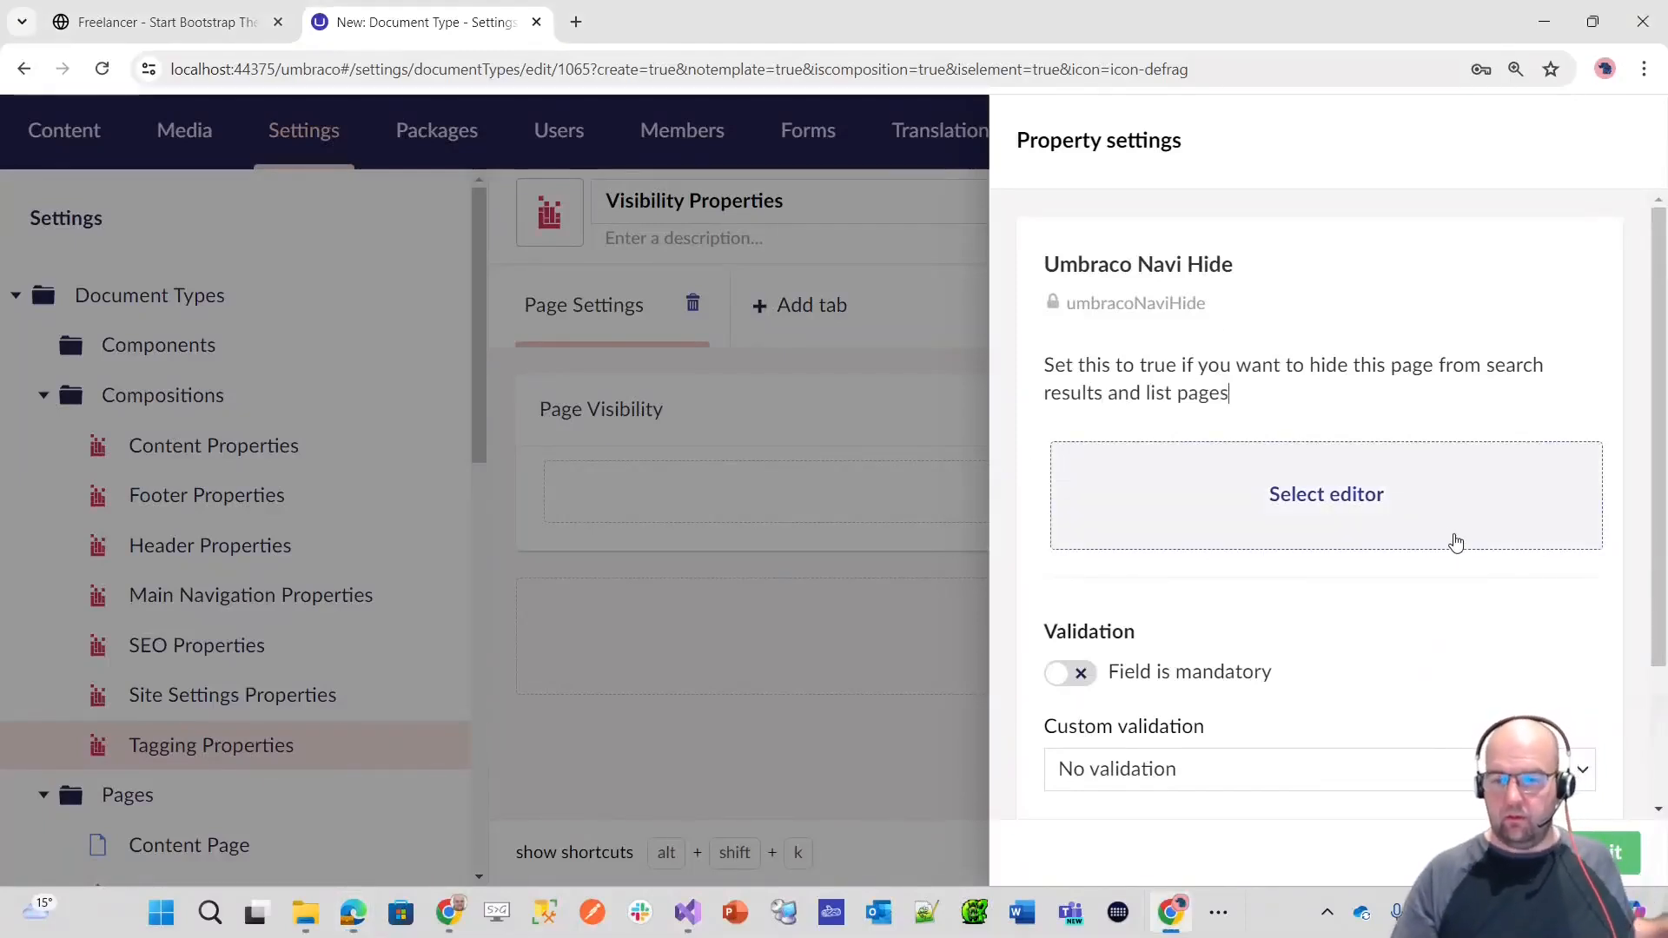
Step: Assign the existing True/false editor to Umbraco Navi Hide, submit the property, and save the Visibility Properties composition
left_click(1343, 512)
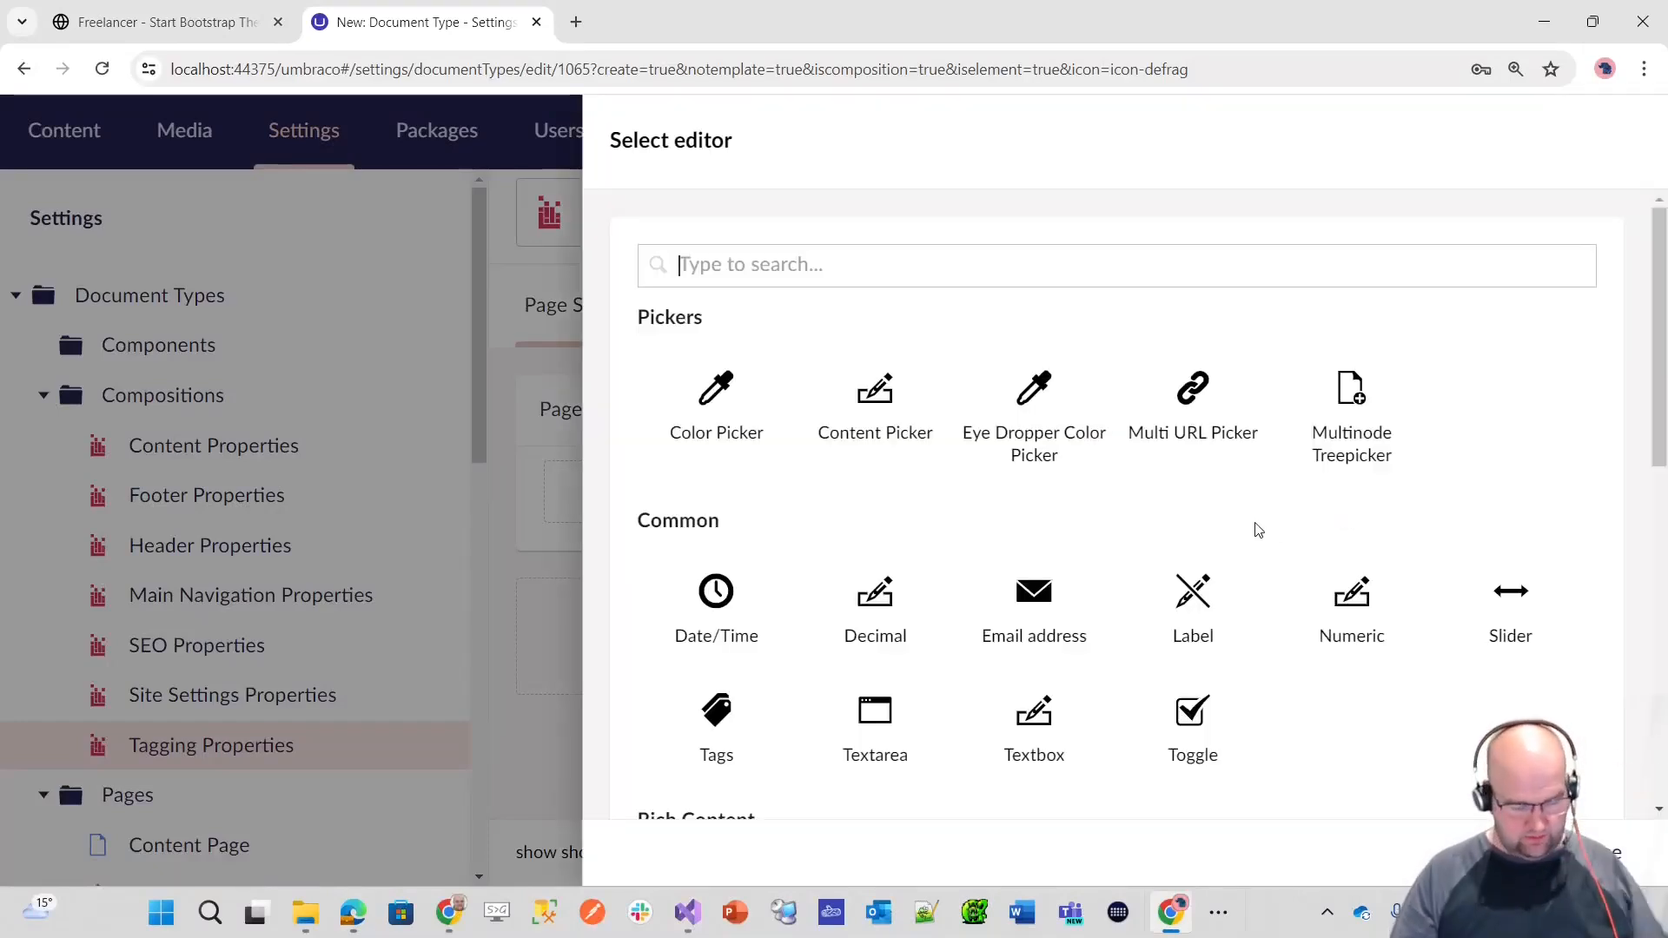
type("true")
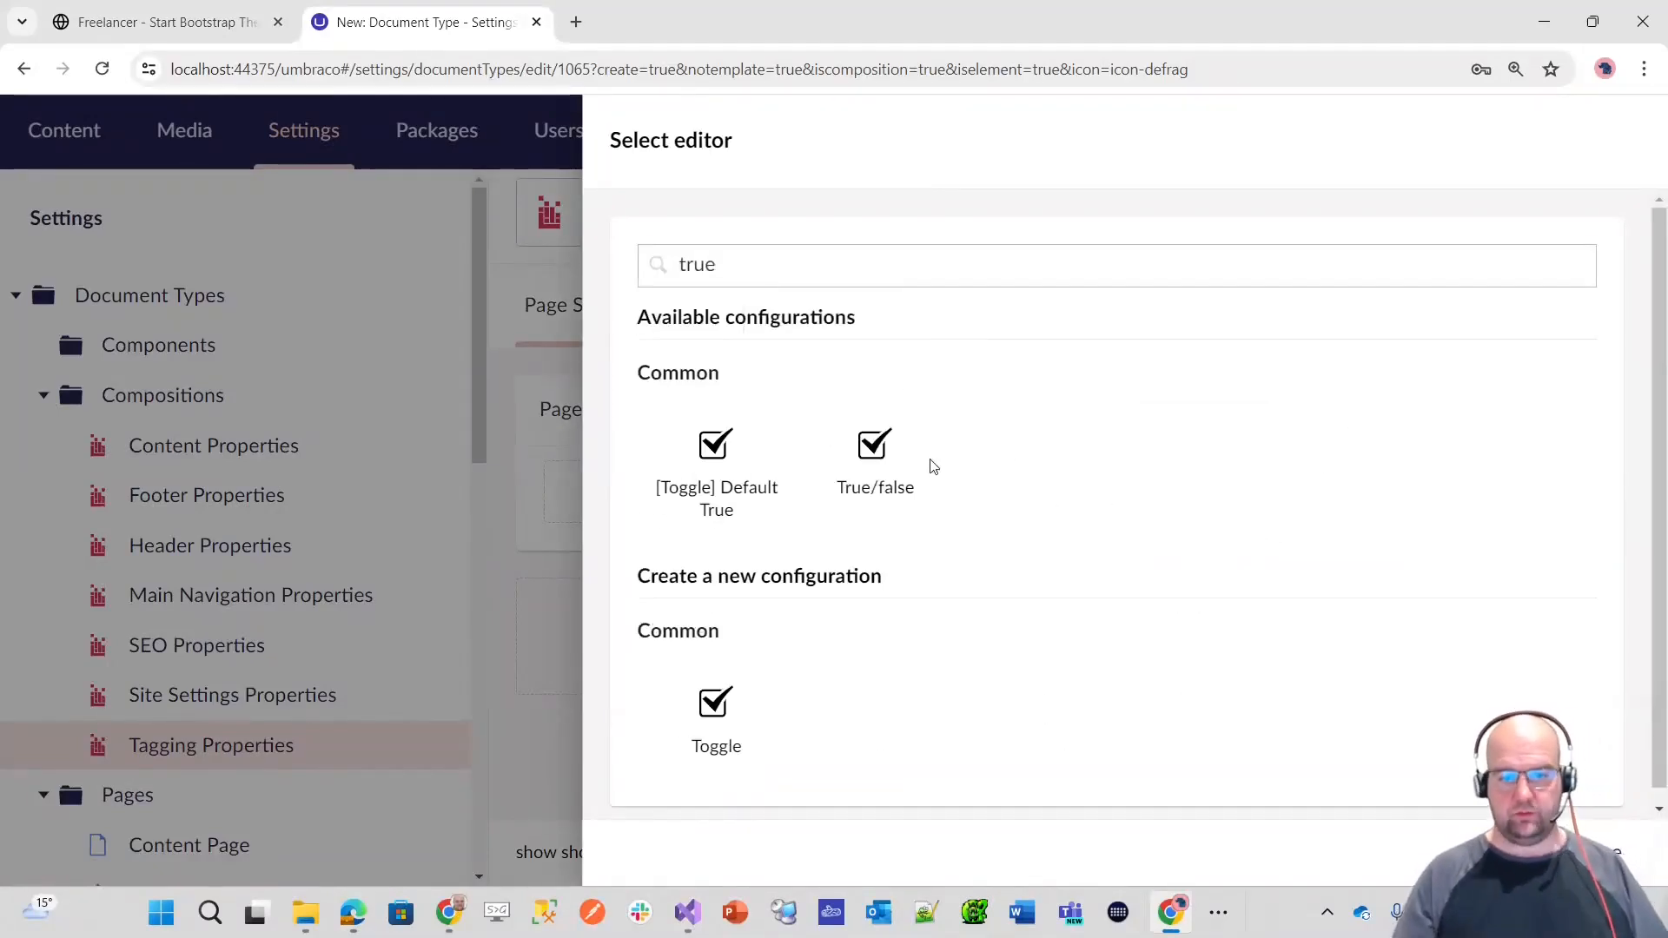
left_click(873, 460)
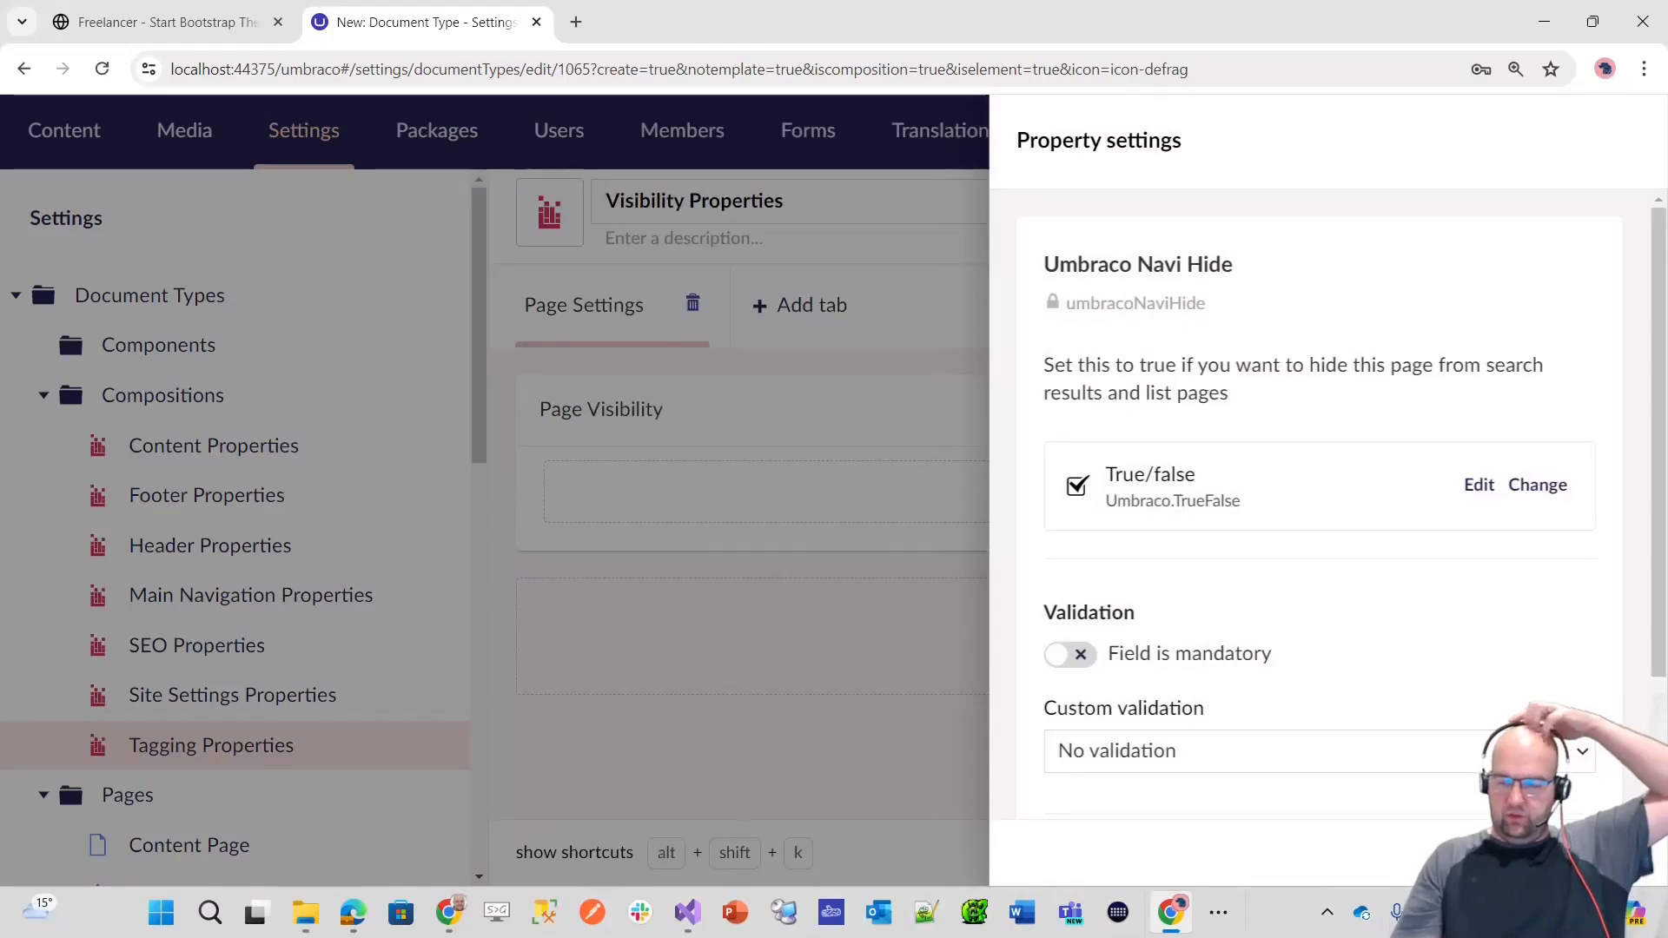
left_click(1592, 853)
left_click(1592, 852)
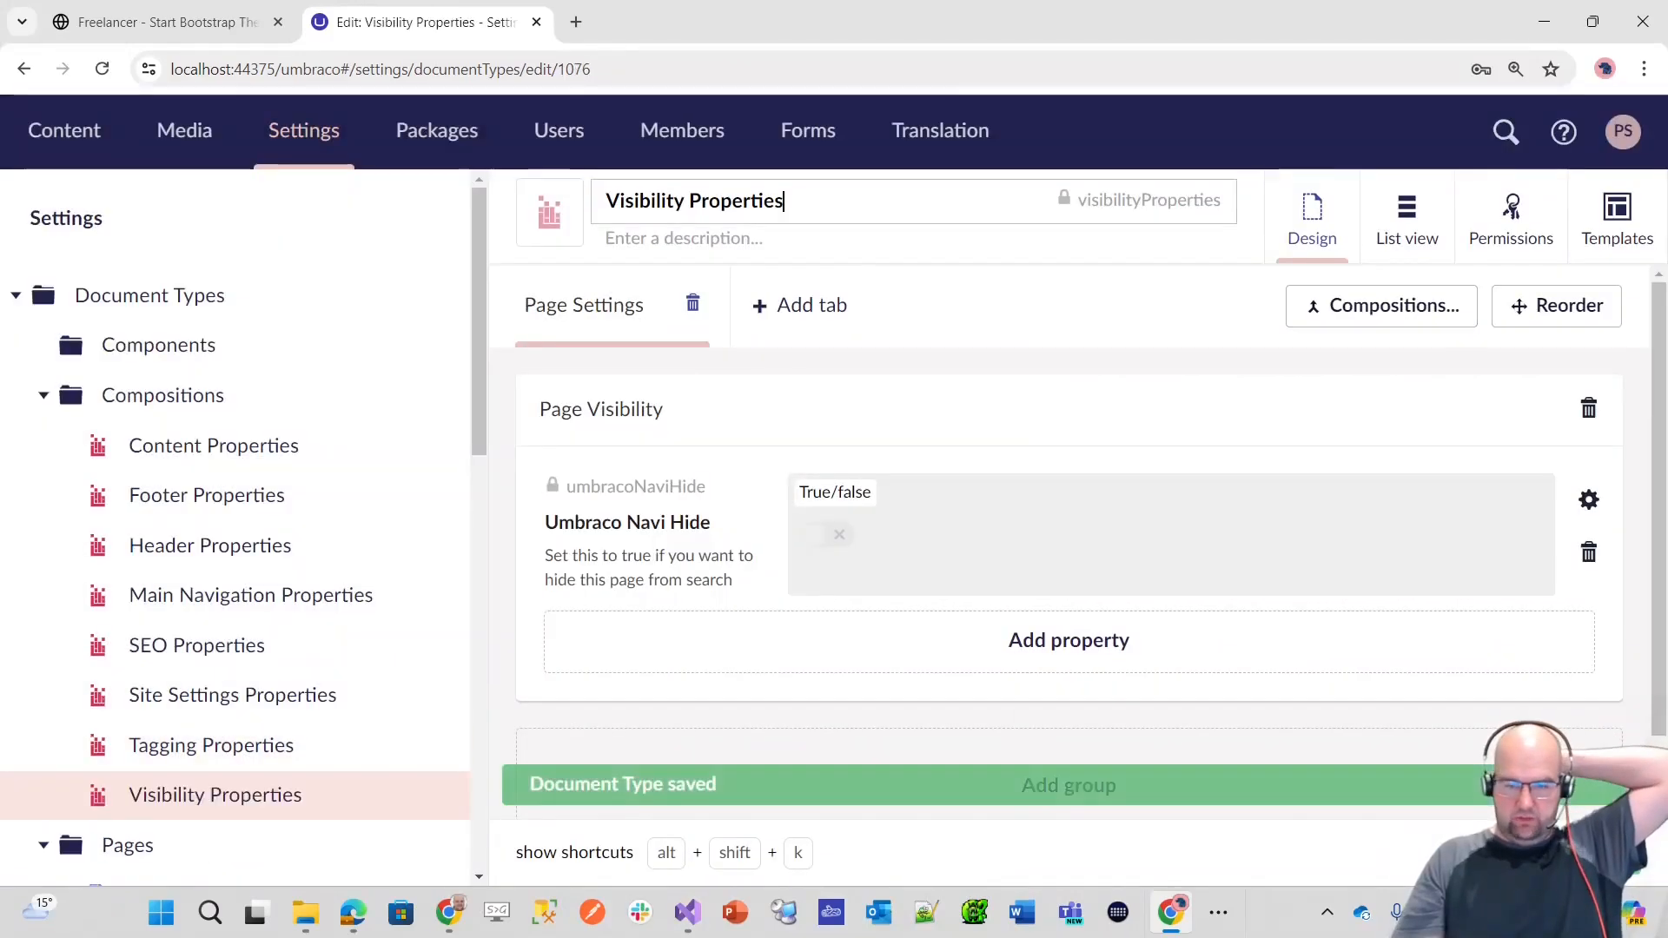
Step: Set the sort orders to 60 for the Page Settings tab, 20 for Page Visibility and 5 for Umbraco Navi Hide, save, and finish reordering
left_click(1543, 306)
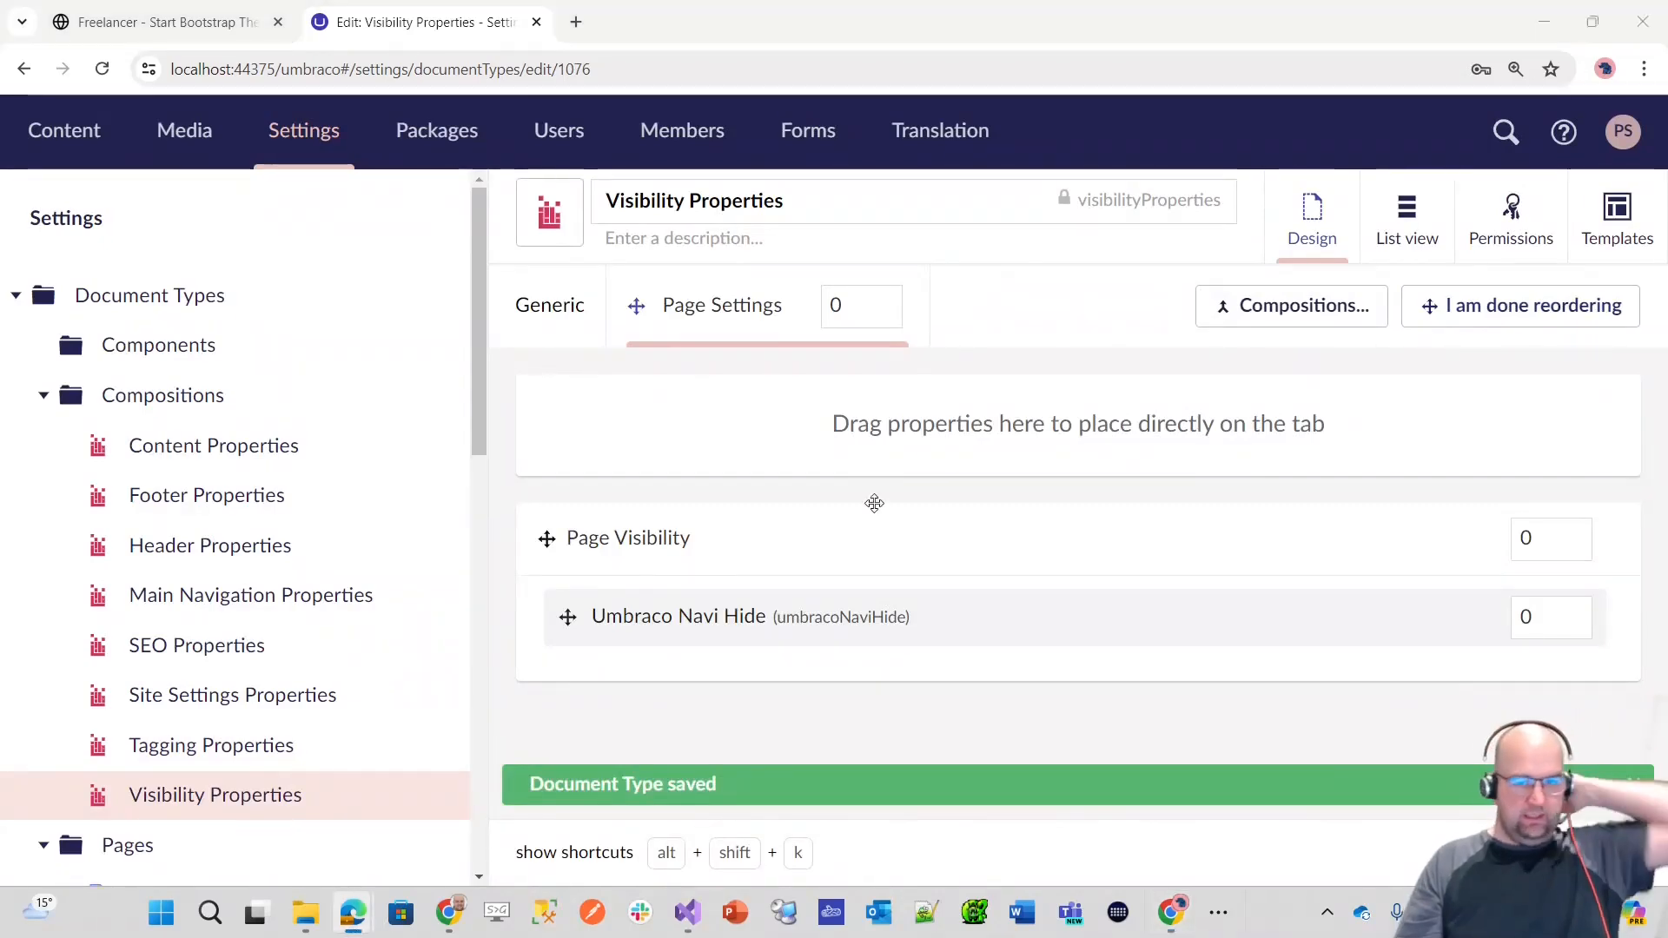
left_click(836, 306)
type("6")
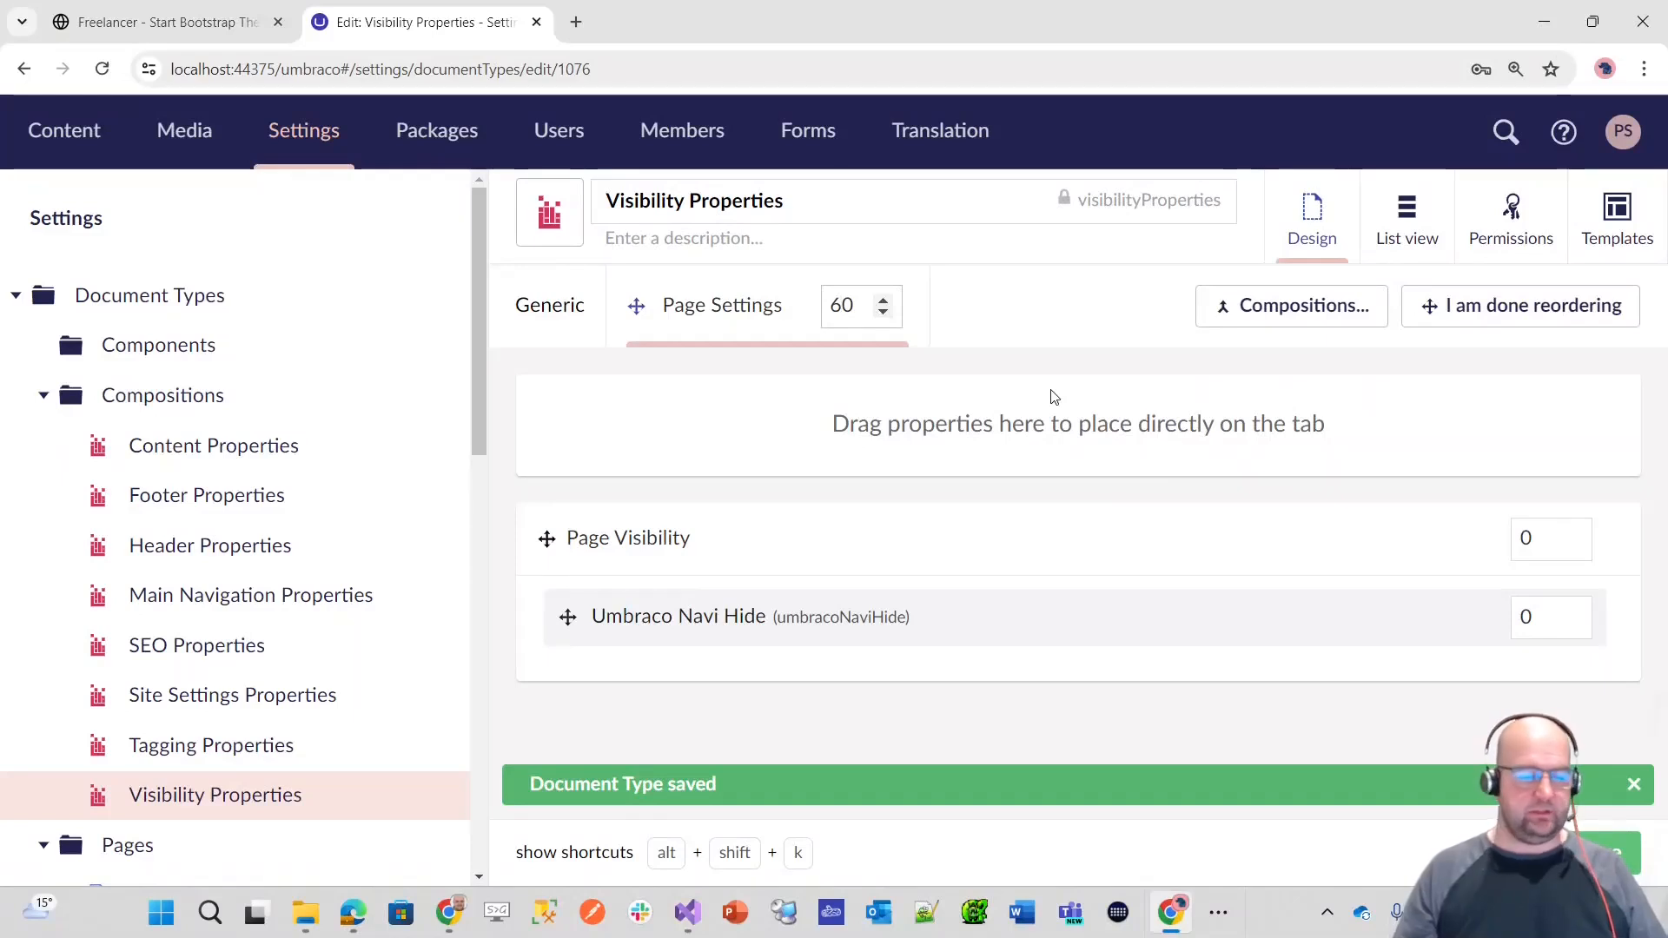
left_click(1523, 539)
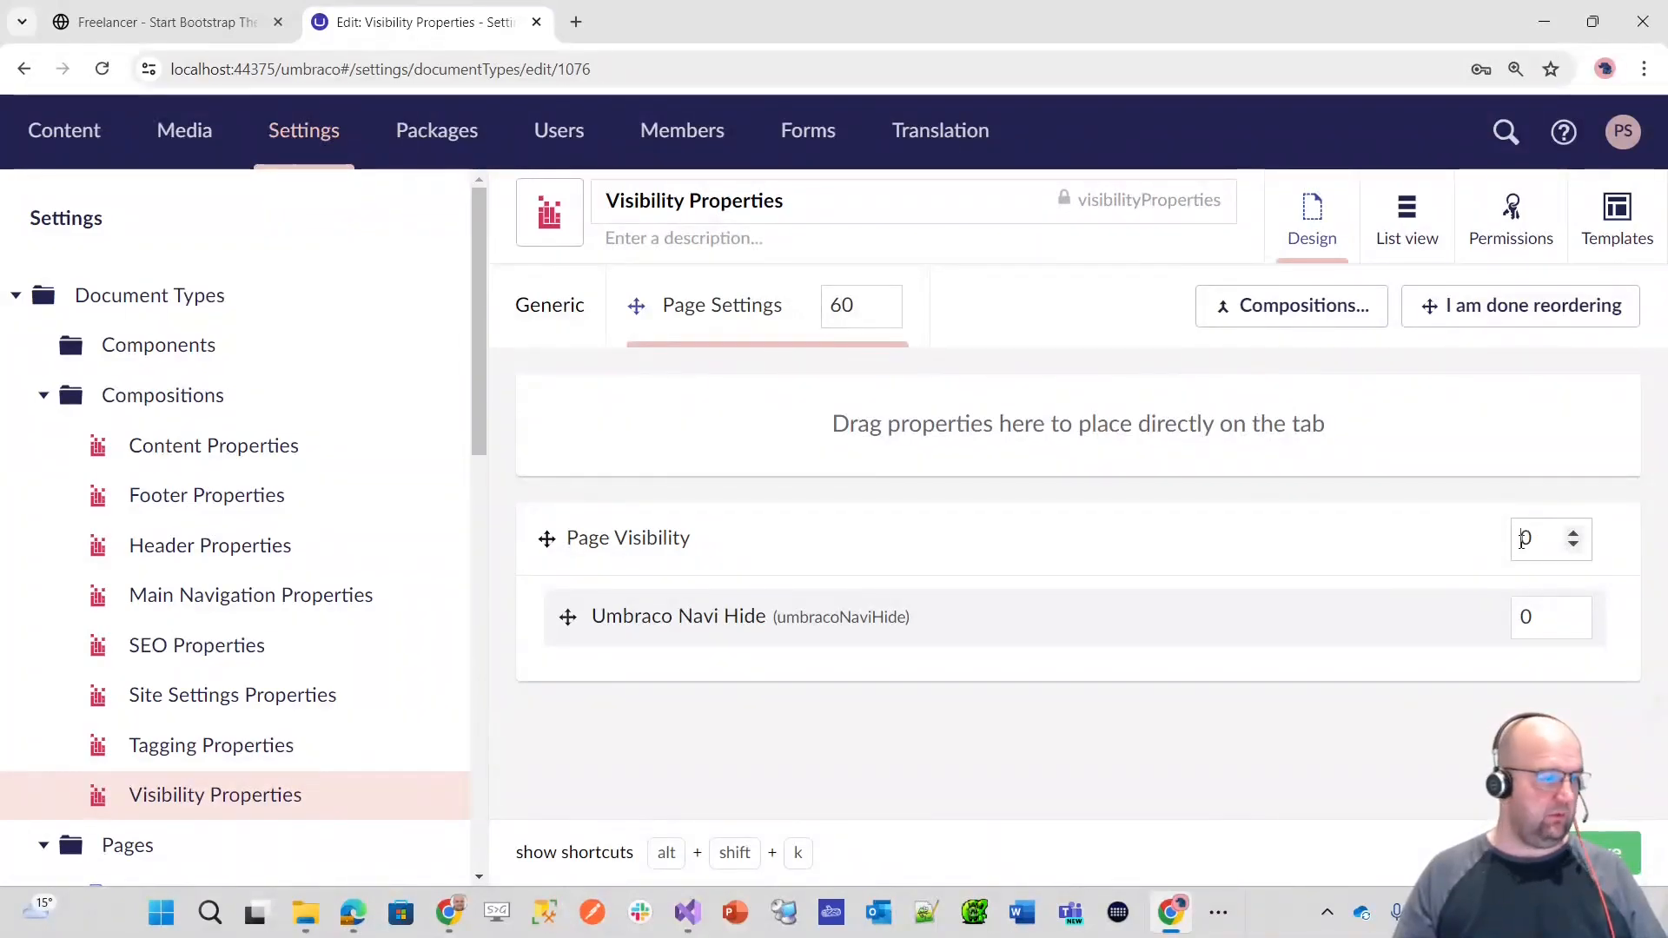
type("2")
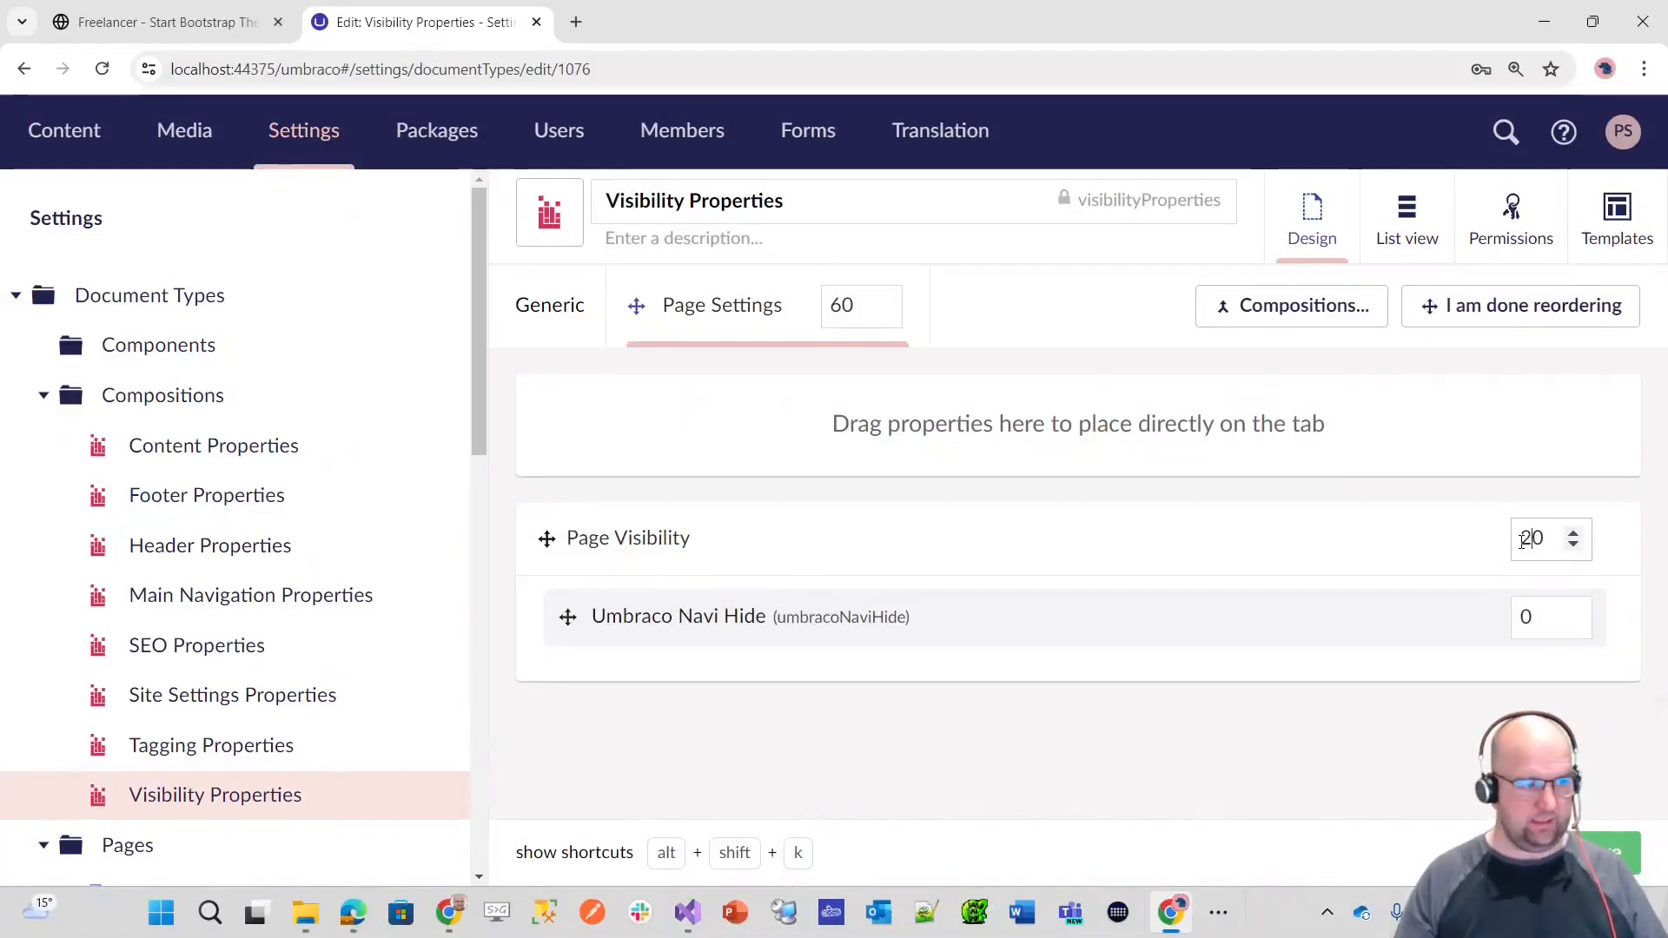
left_click(1523, 617)
type("5")
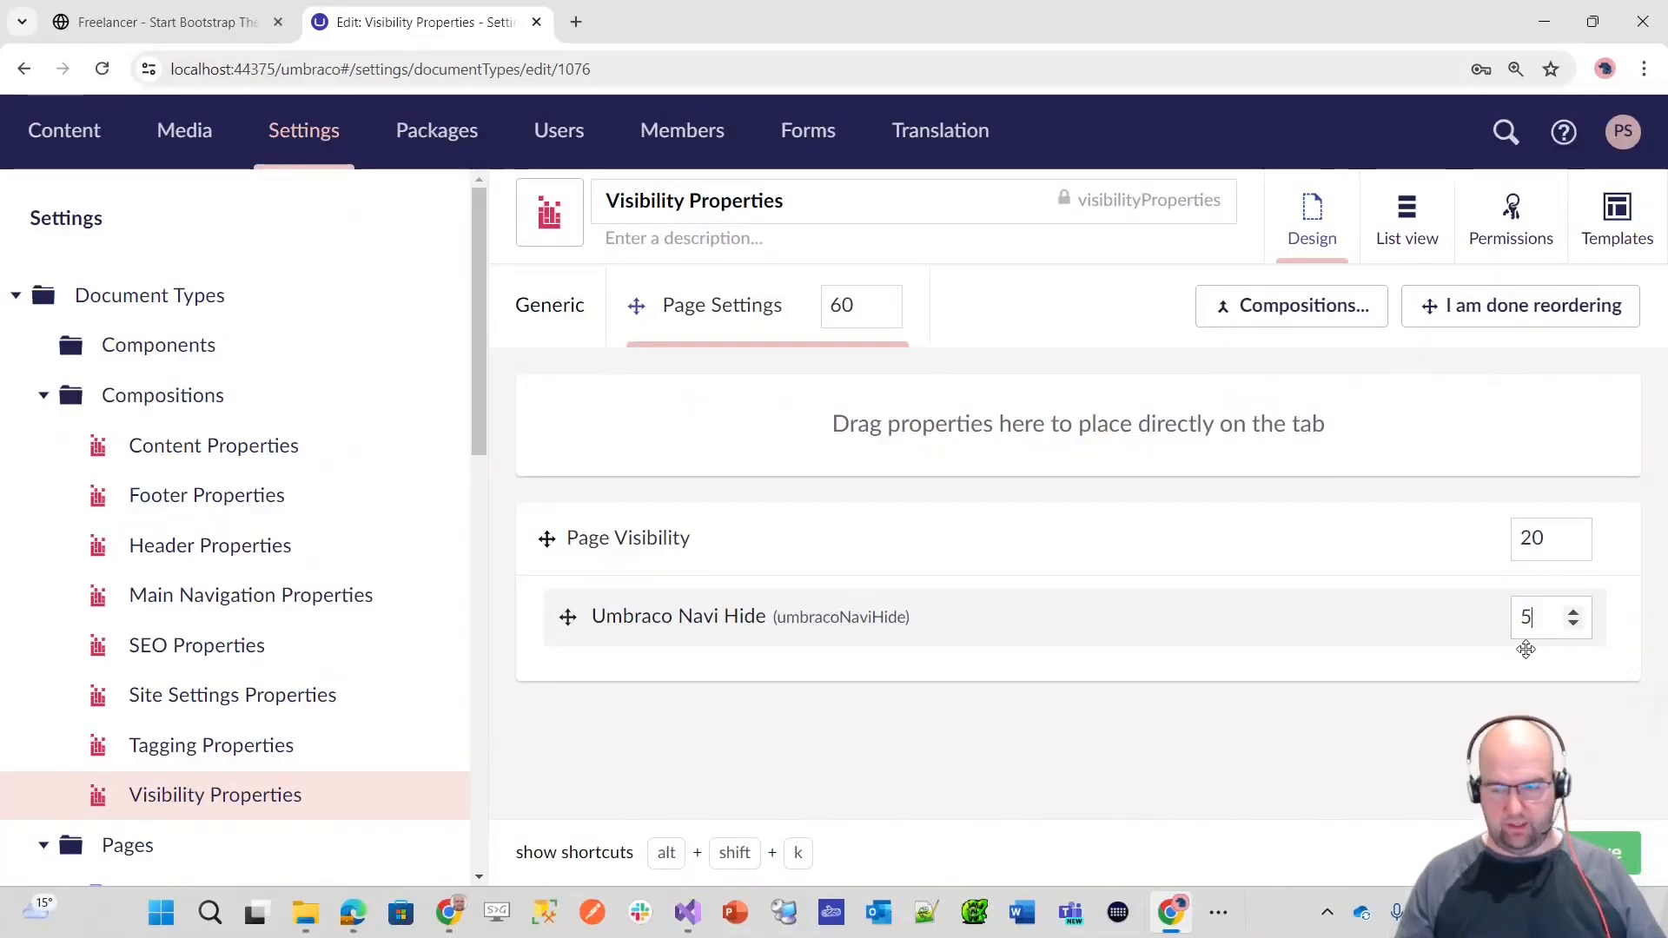
left_click(1629, 864)
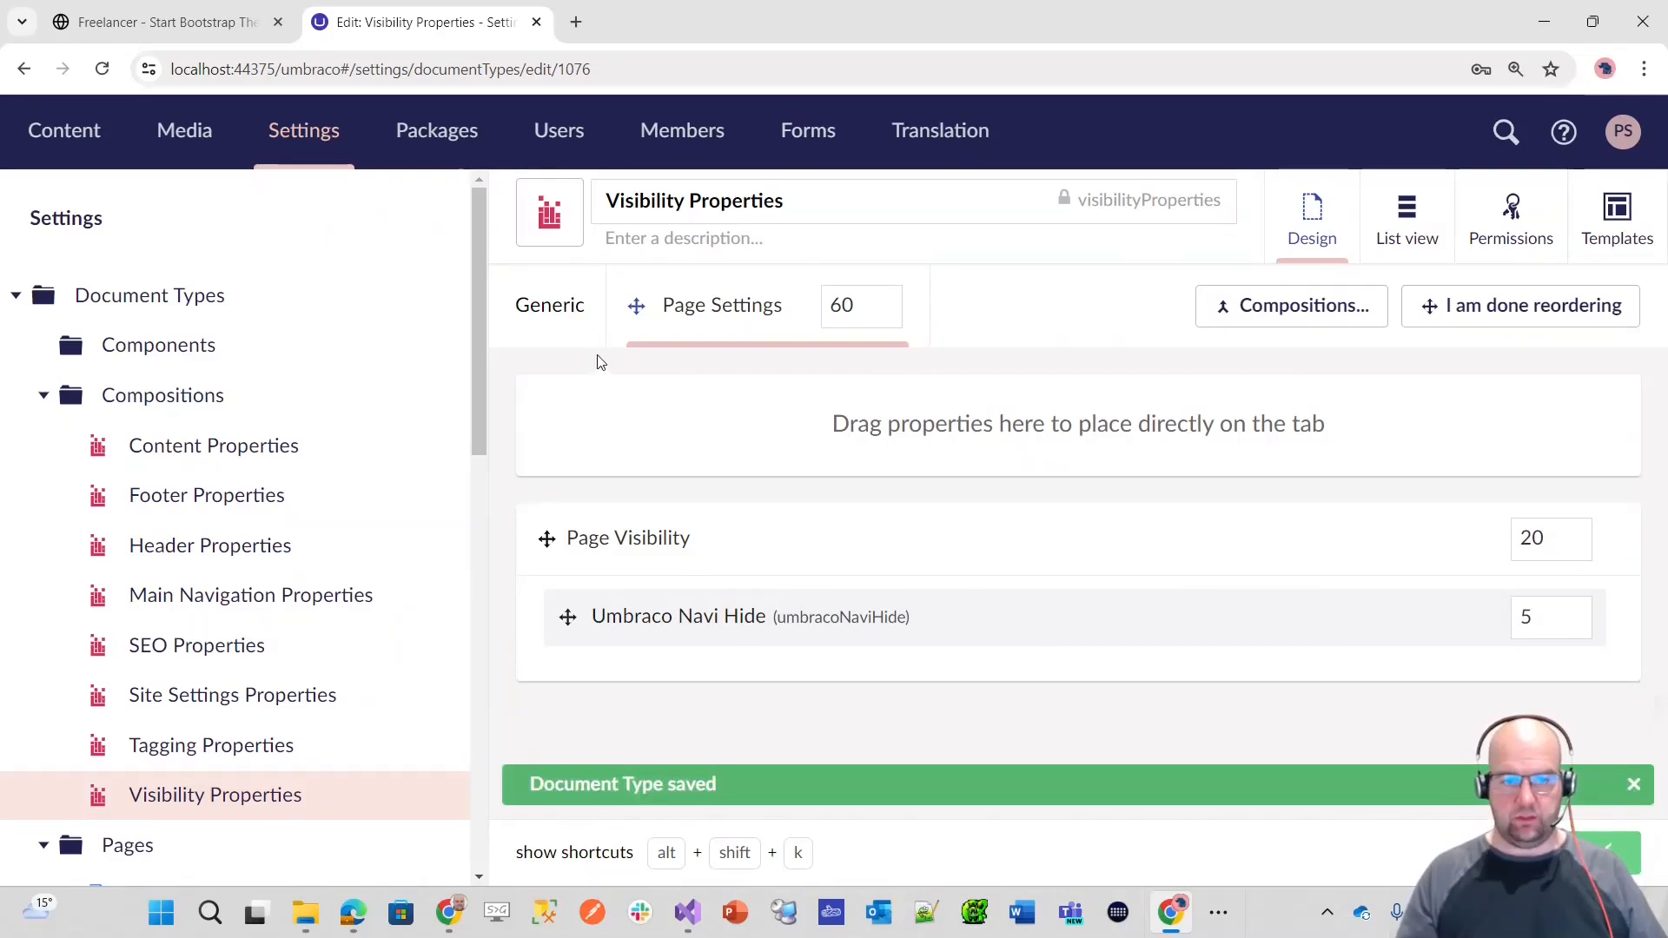
left_click(1520, 305)
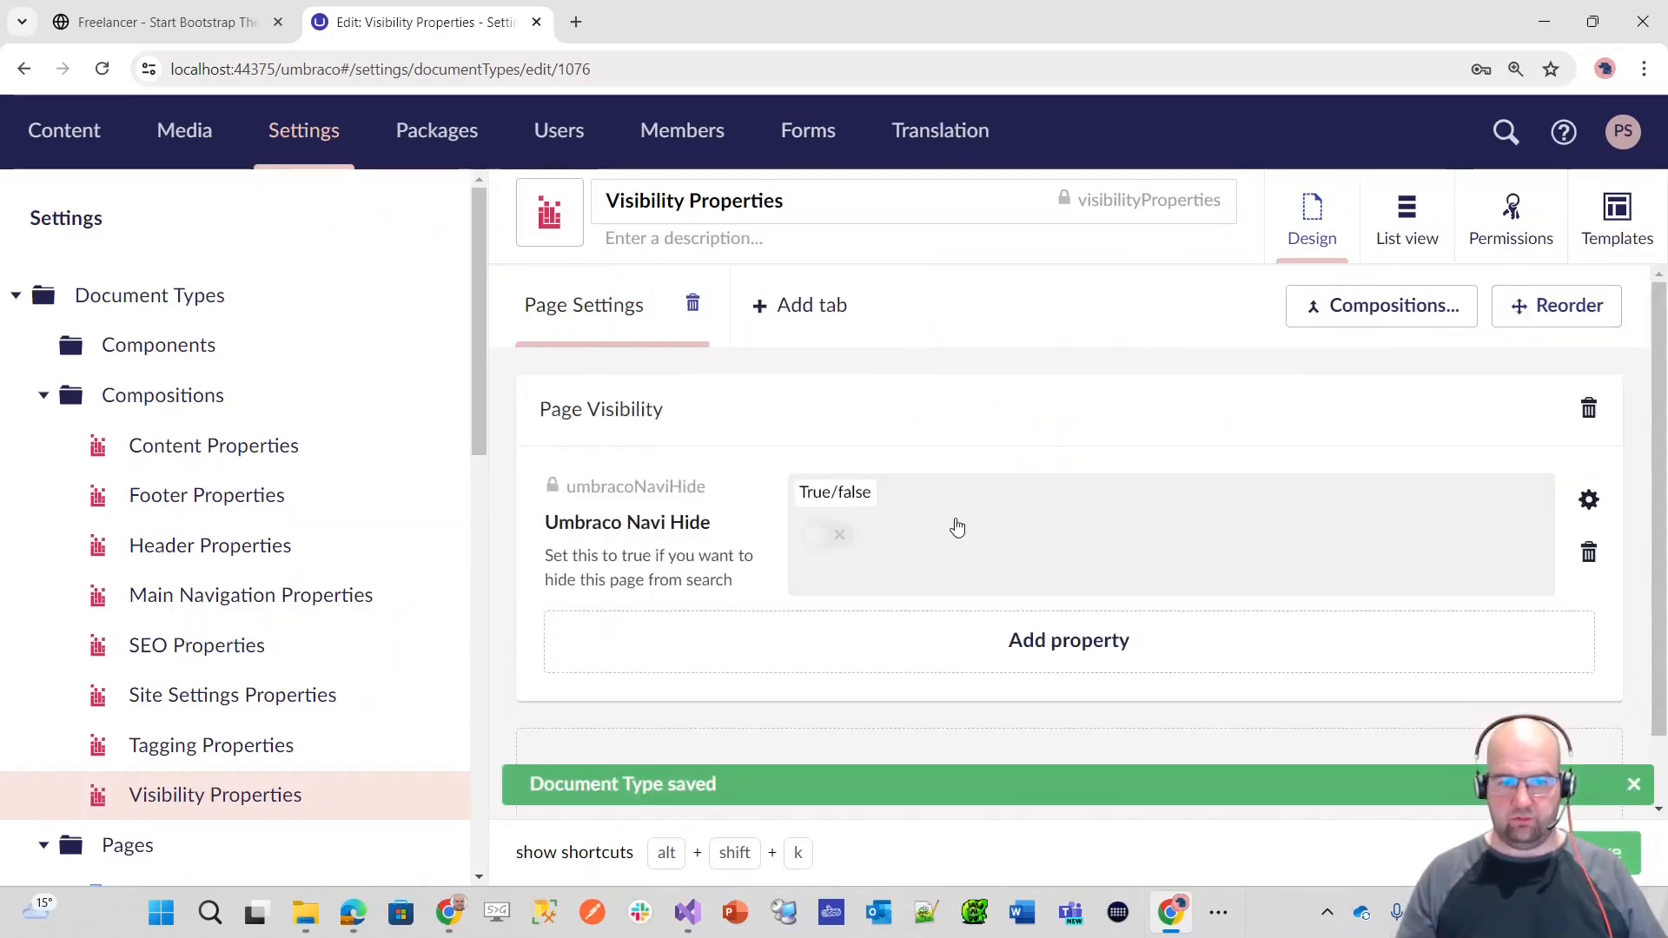
Step: Shorten the Umbraco Navi Hide property's name to Hide, keeping the alias umbracoNaviHide, and save the composition
left_click(637, 524)
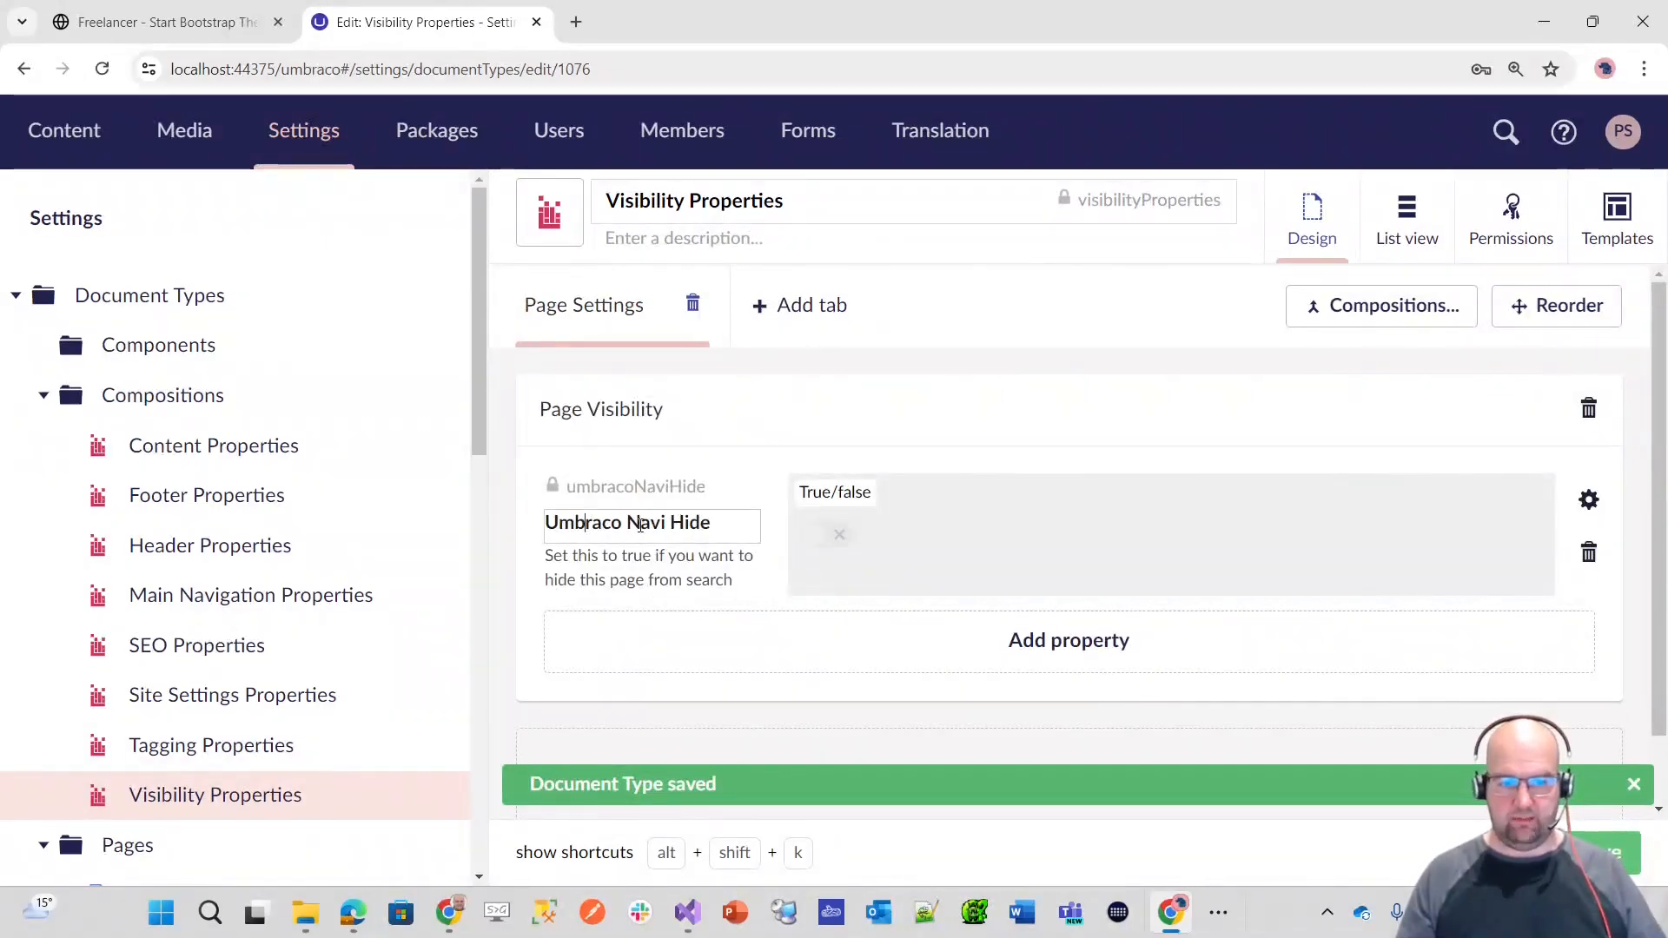
left_click_drag(674, 524, 549, 522)
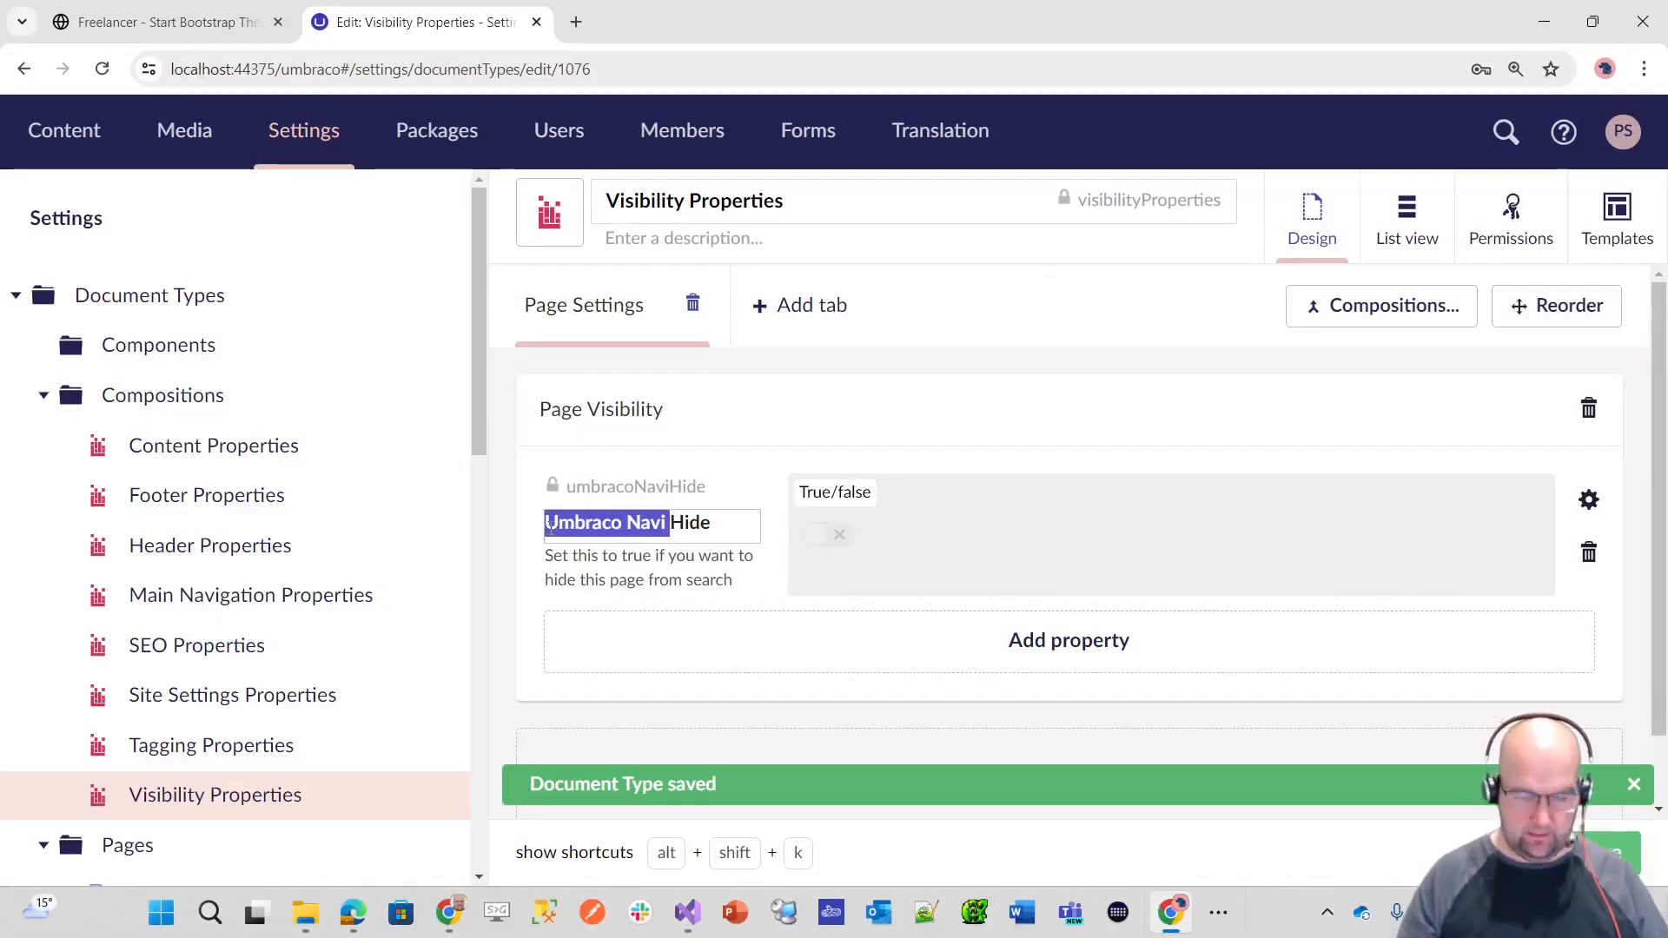
key("BackSpace")
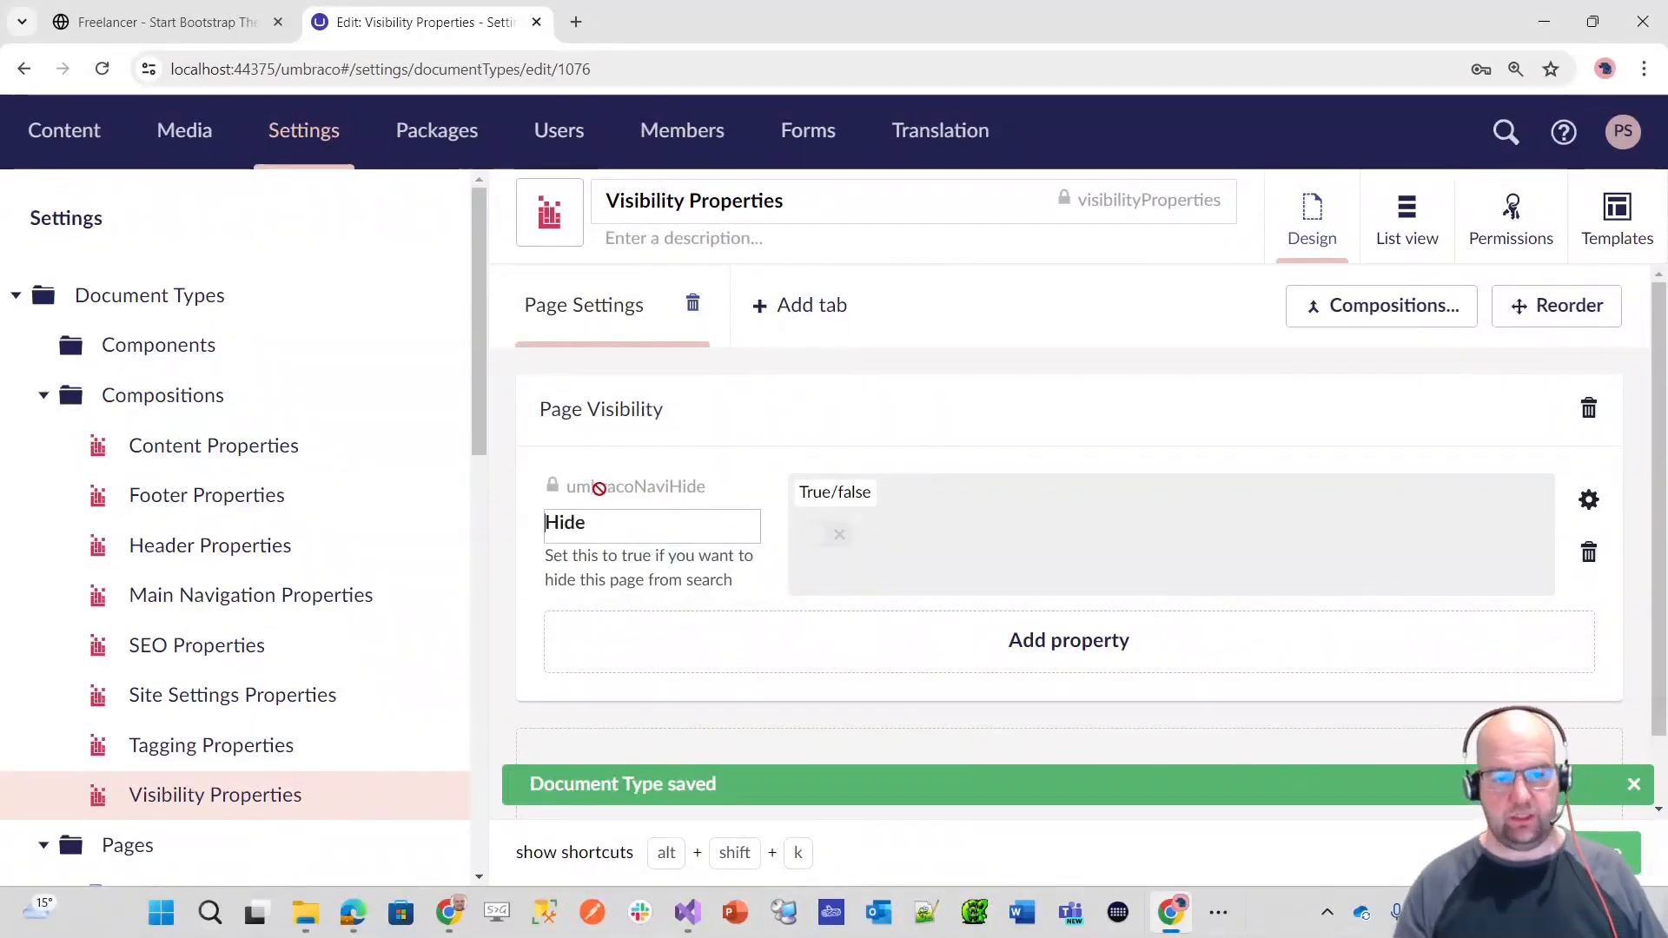
key("ctrl+s")
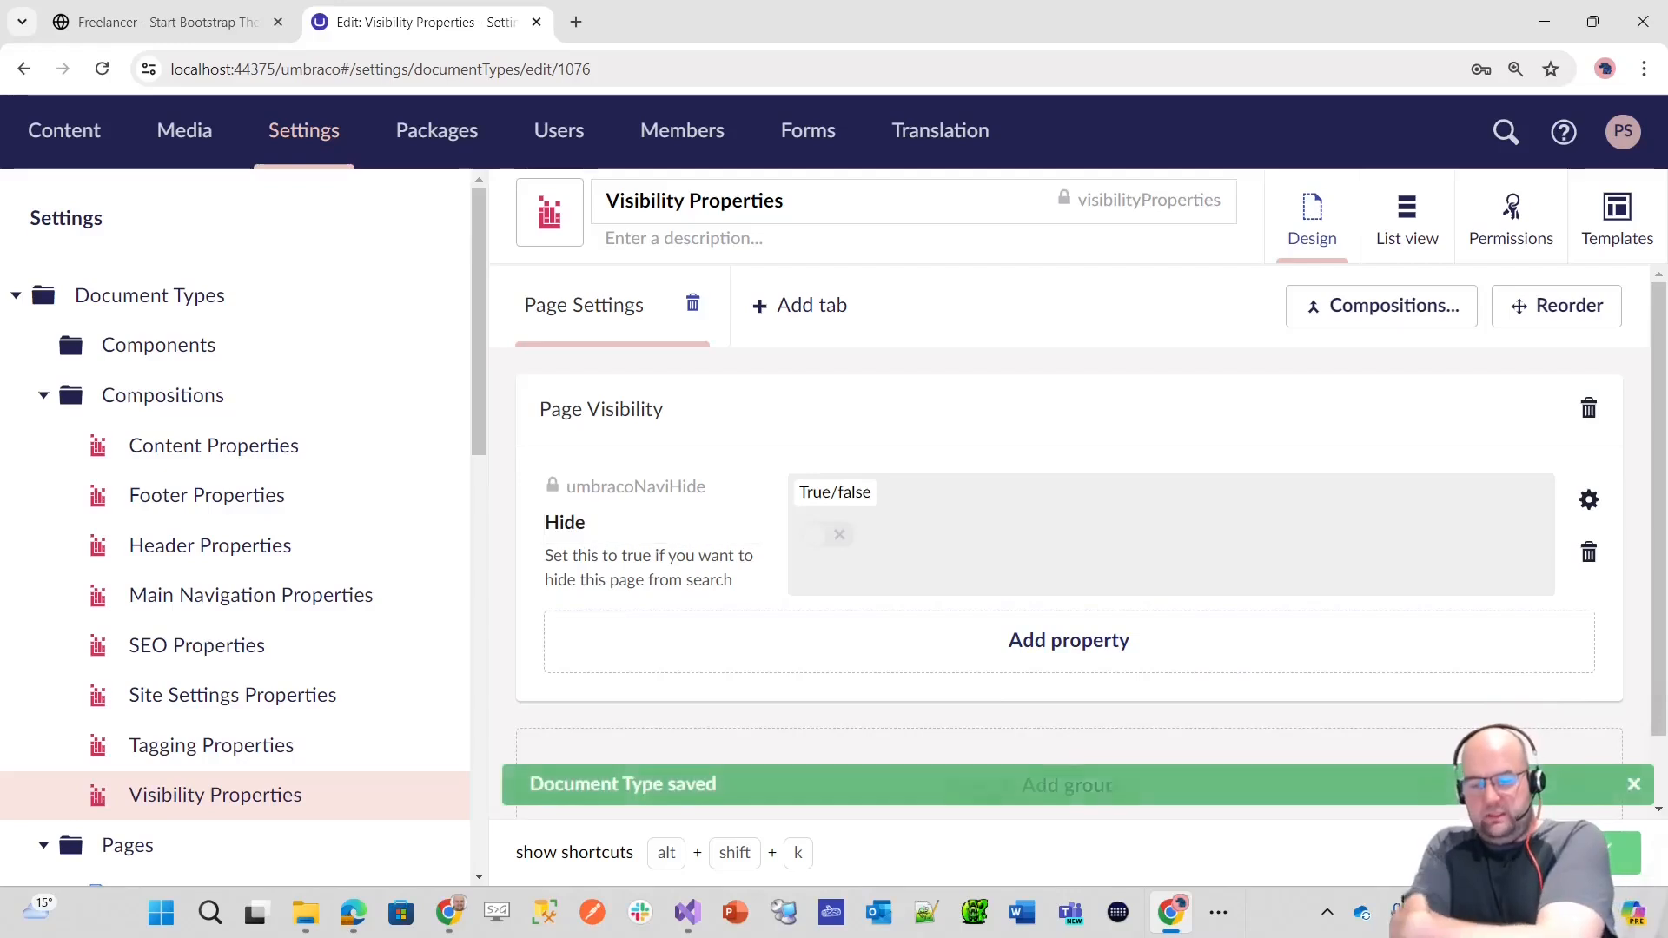
left_click(626, 527)
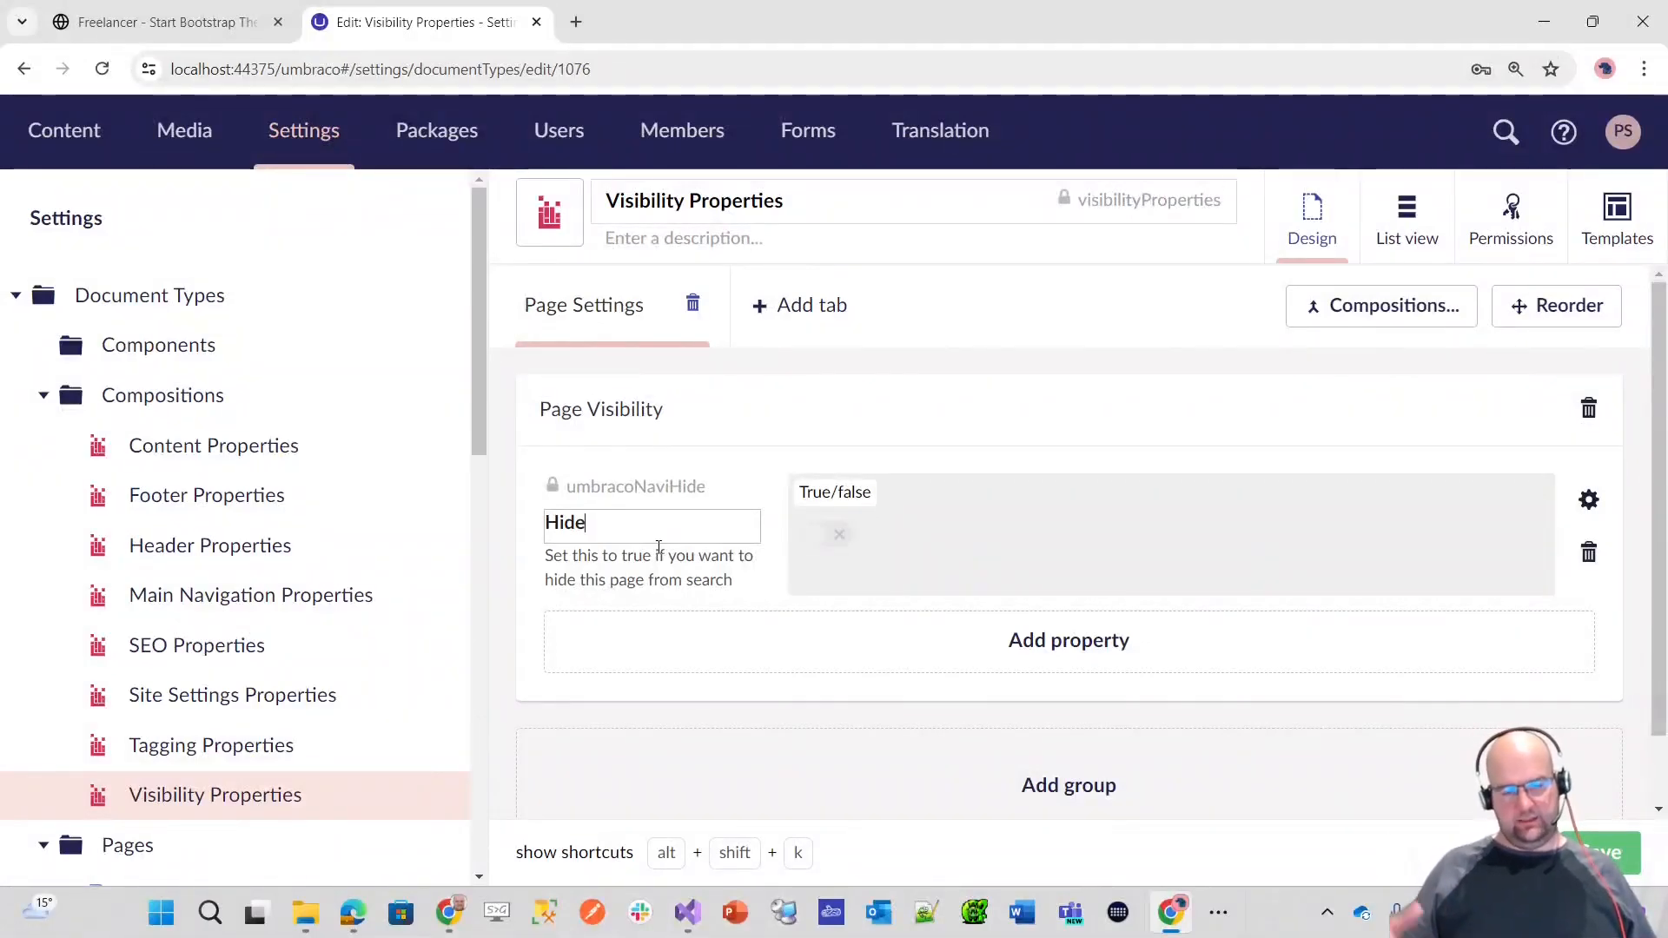
key("ctrl+s")
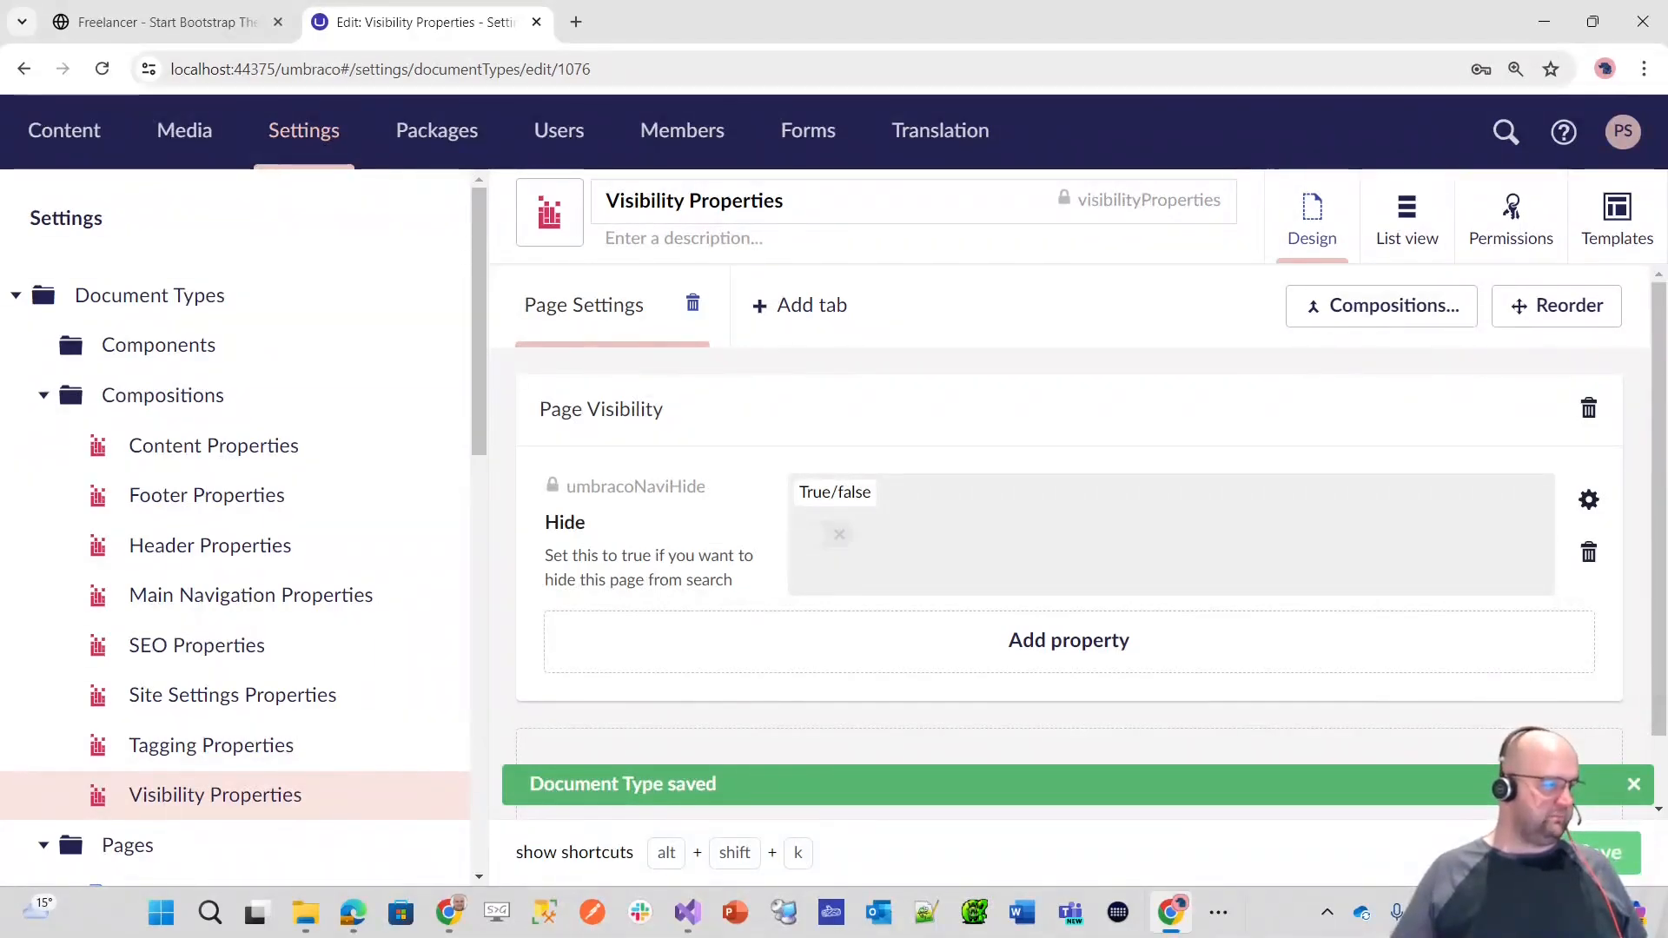
key("alt+Tab")
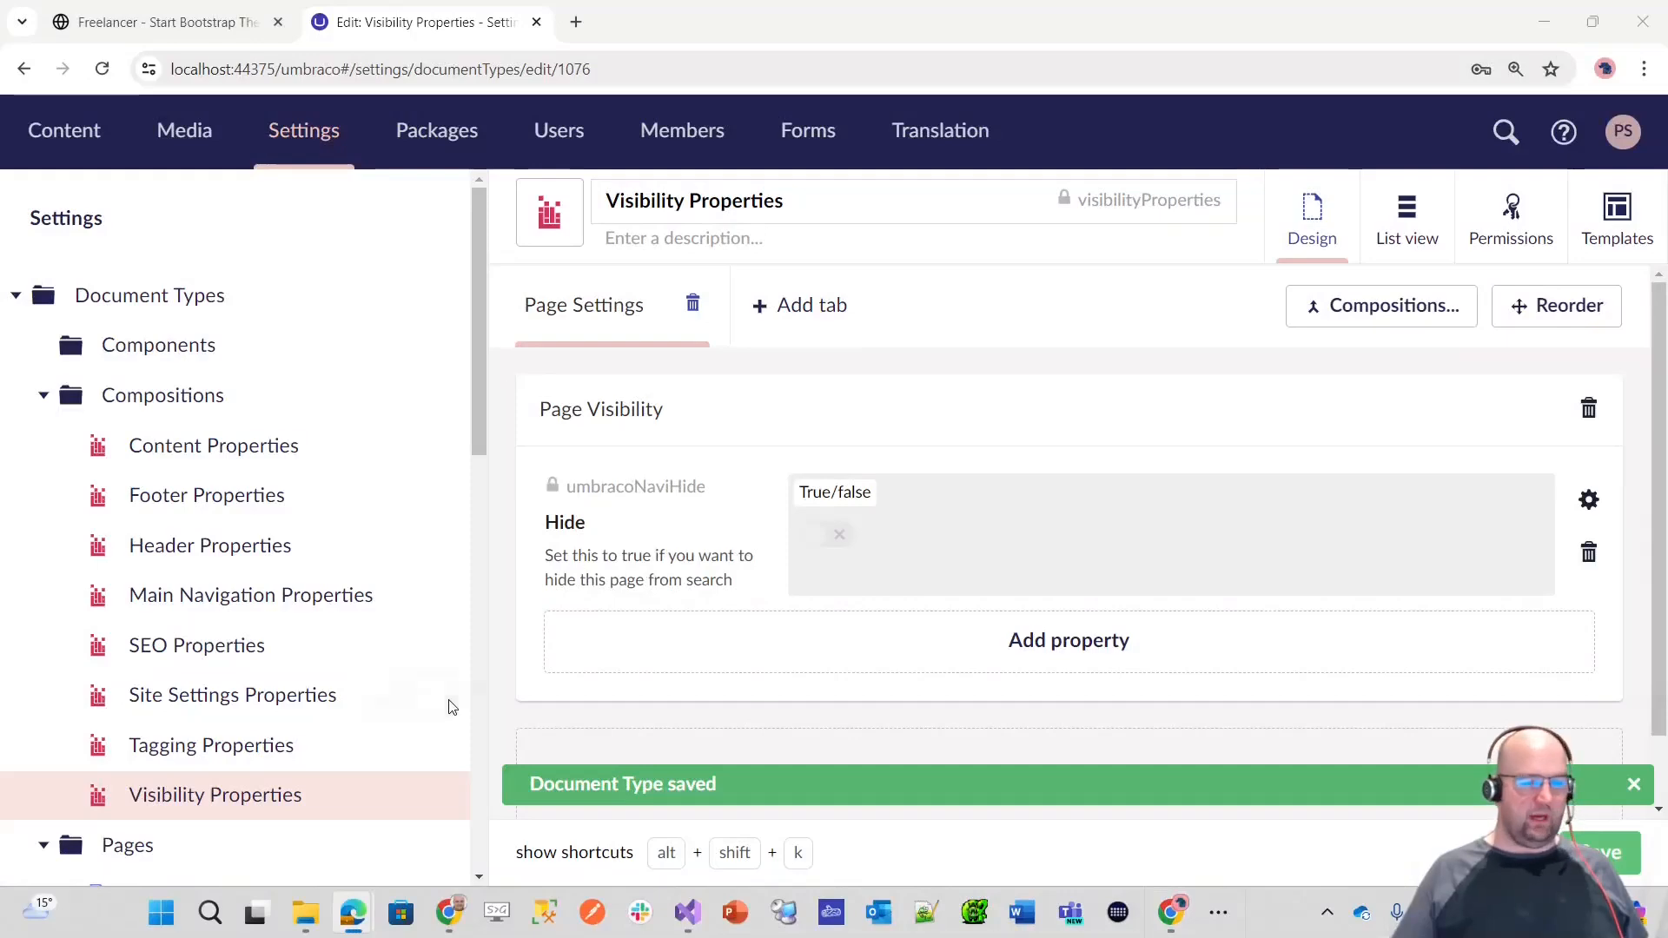
Step: Add the Content Properties and Header Properties compositions to the Content Page document type
scroll(290, 693, "down", 6)
scroll(250, 618, "up", 2)
left_click(186, 484)
scroll(163, 495, "up", 5)
scroll(224, 588, "down", 5)
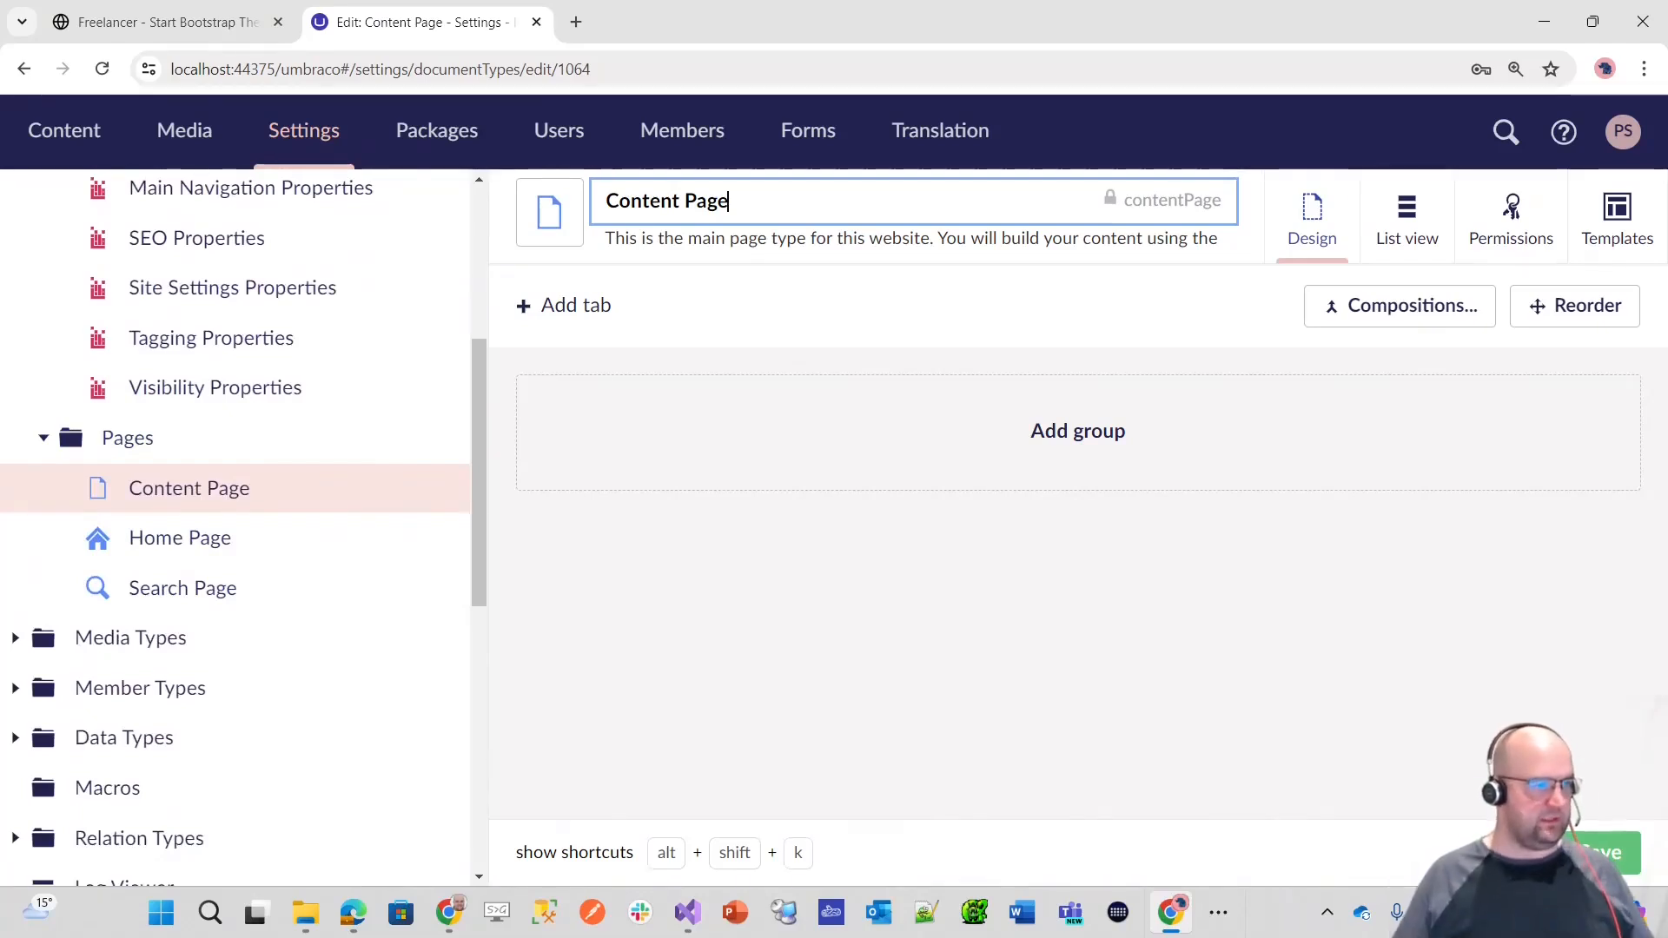
left_click(1396, 307)
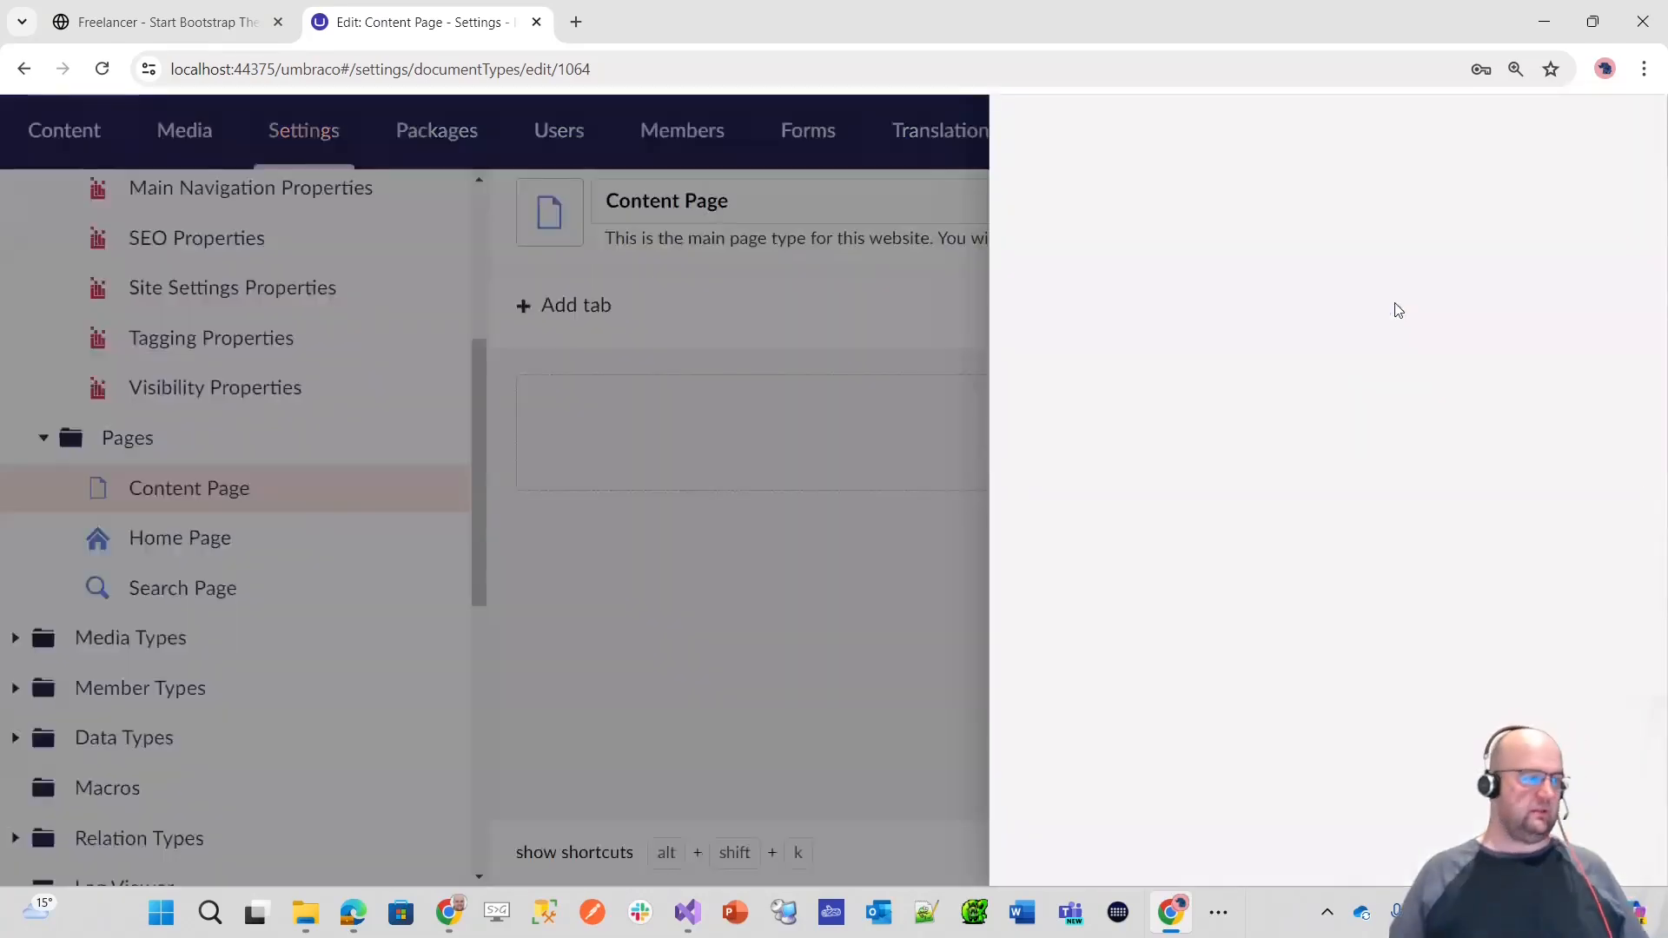
scroll(1445, 510, "down", 2)
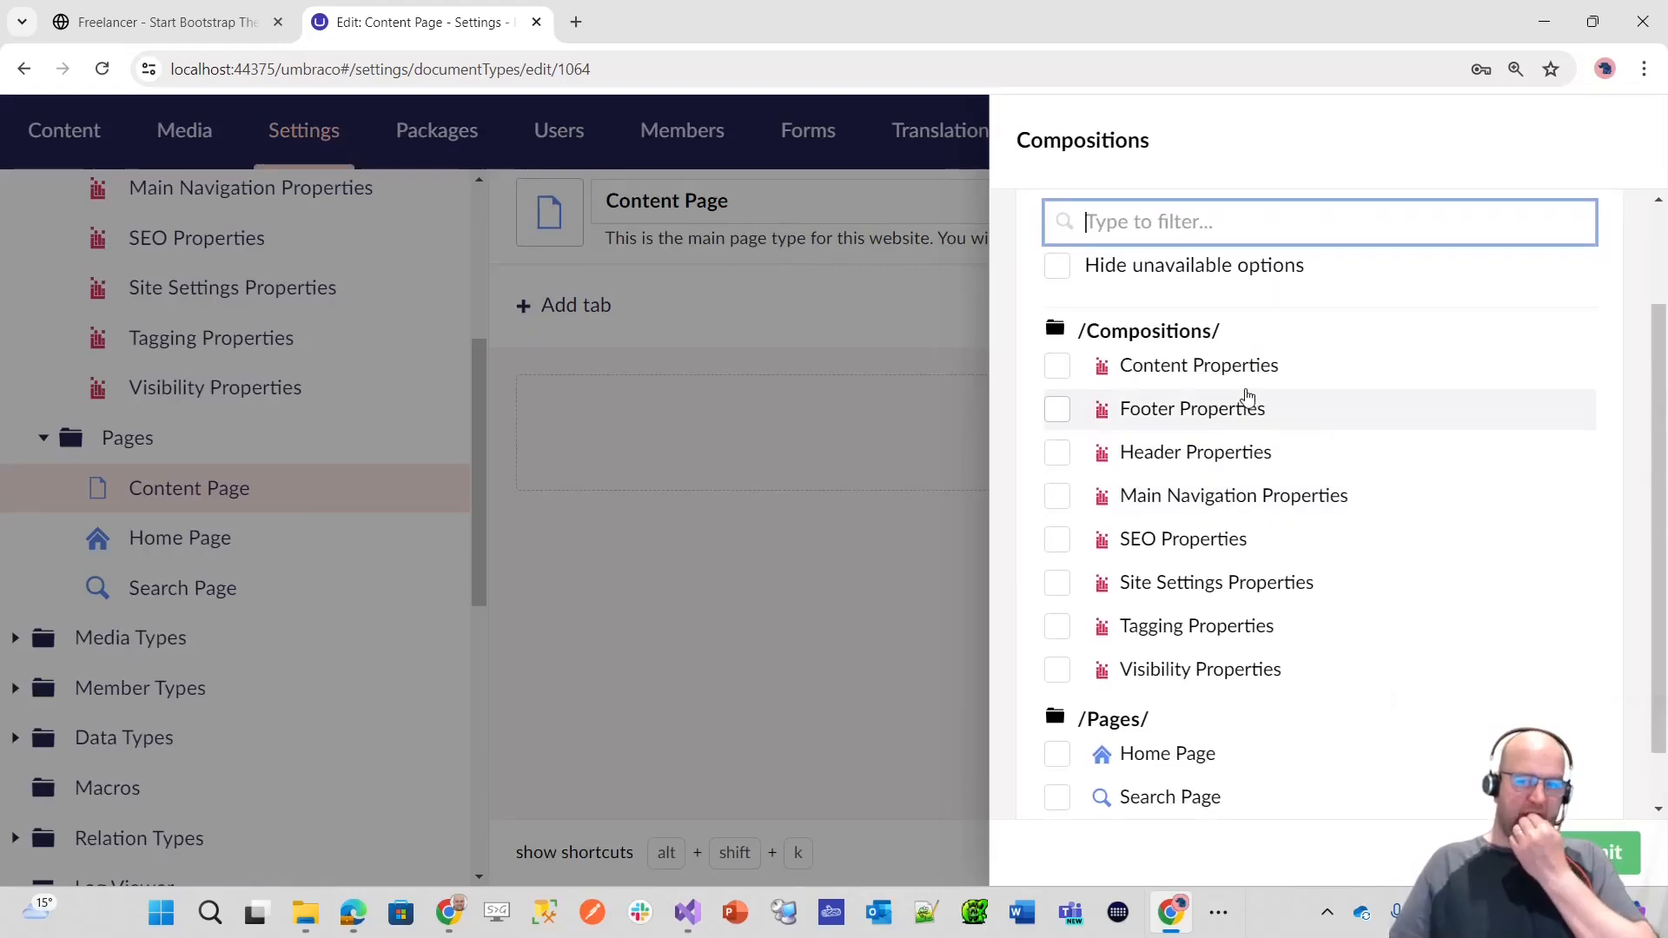
left_click(1207, 369)
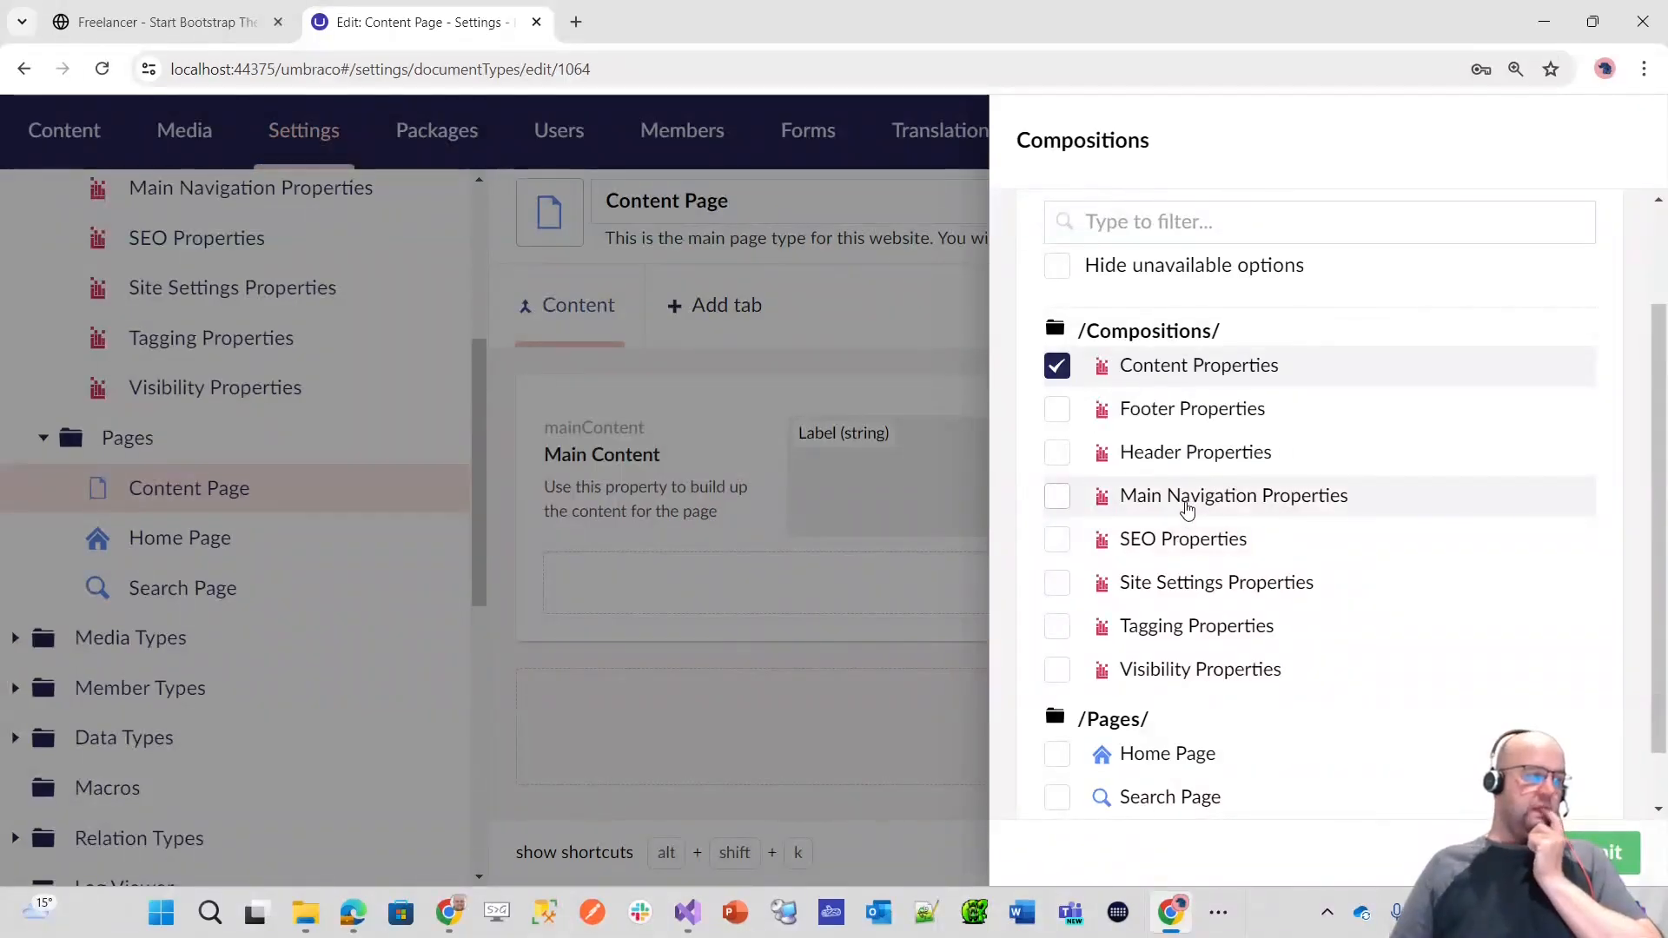
left_click(1126, 453)
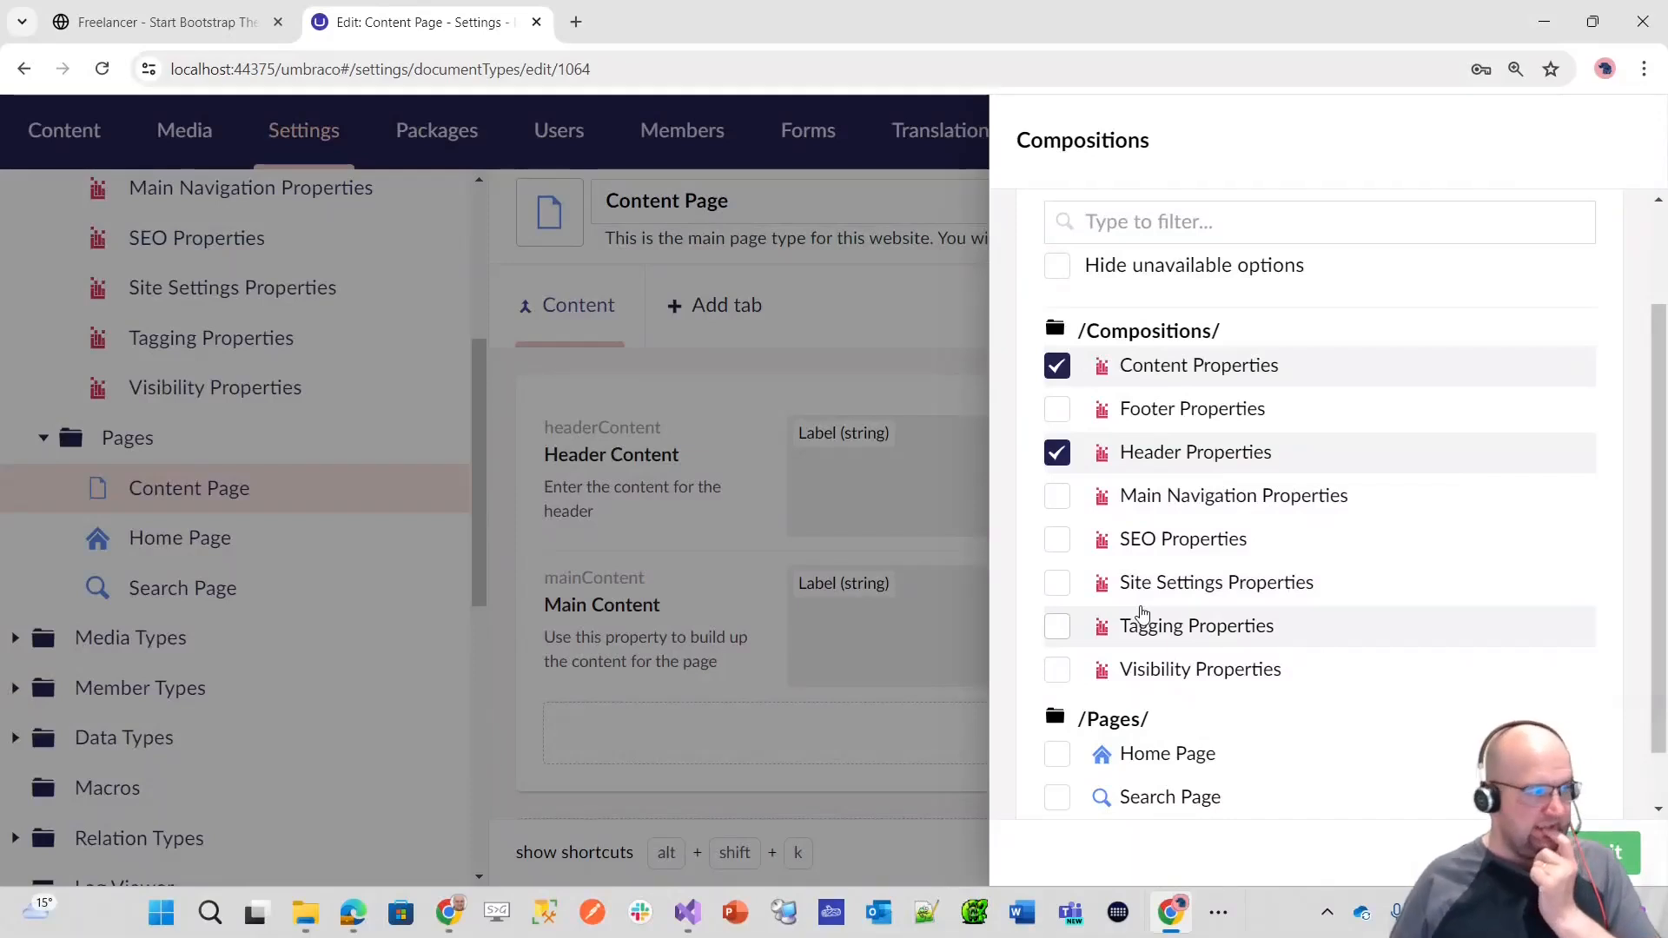
Step: Add the SEO, Visibility and Tagging Properties compositions to Content Page, save, and check its inherited tabs
left_click(1152, 546)
left_click(1149, 681)
left_click(1203, 630)
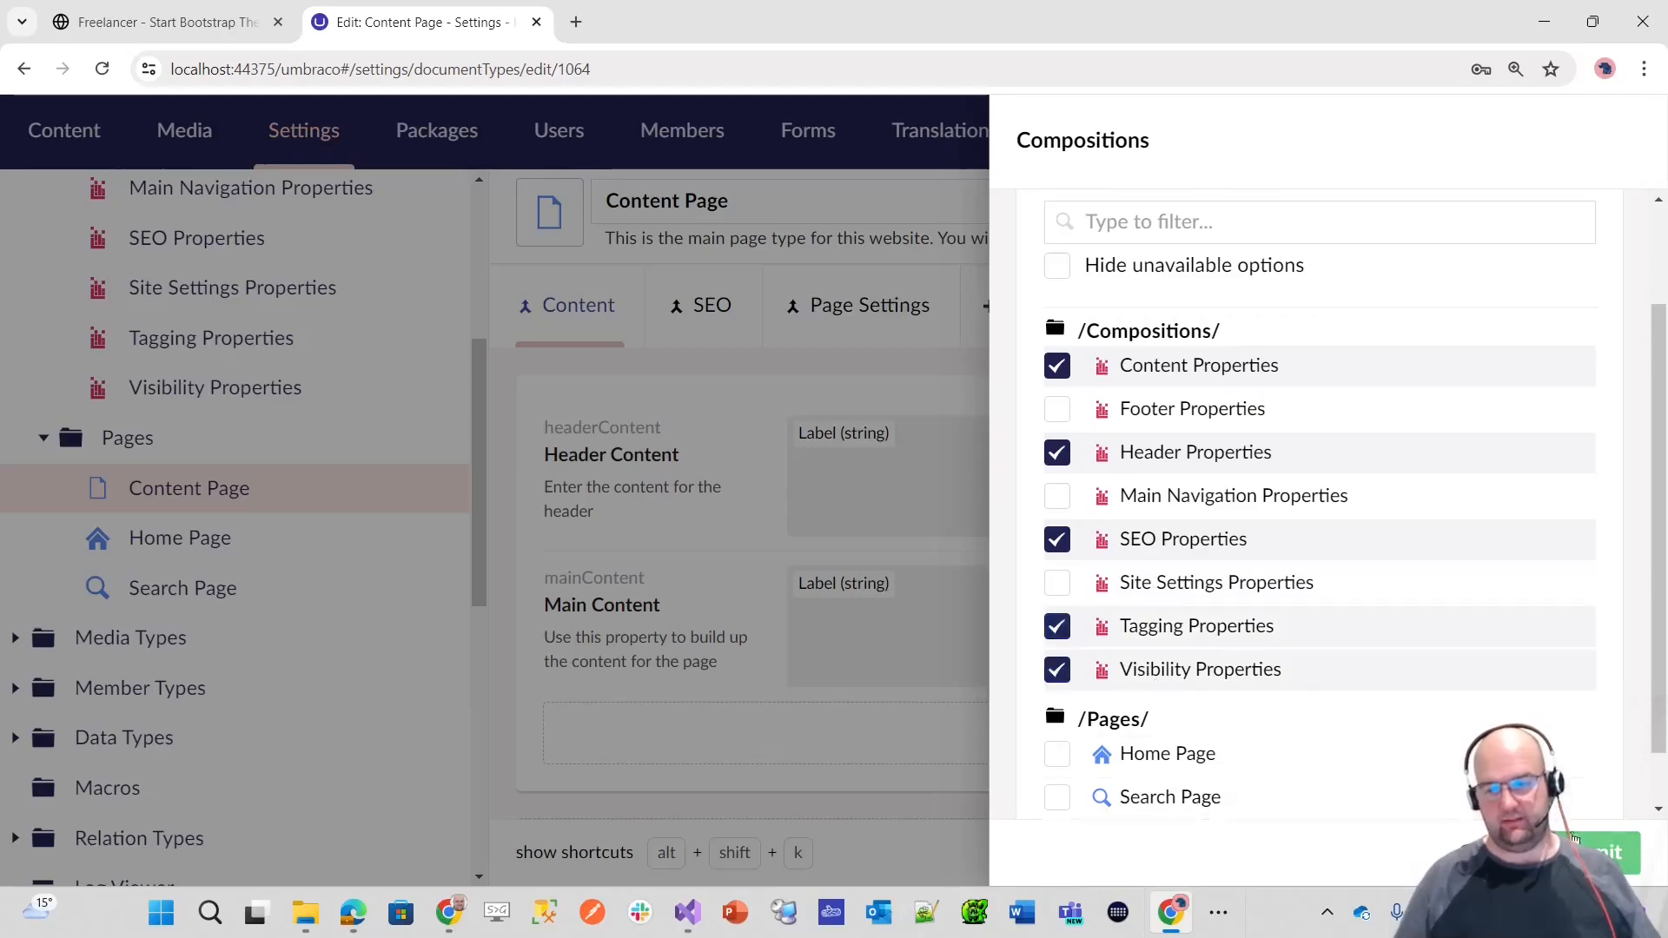
left_click(1608, 851)
left_click(1607, 851)
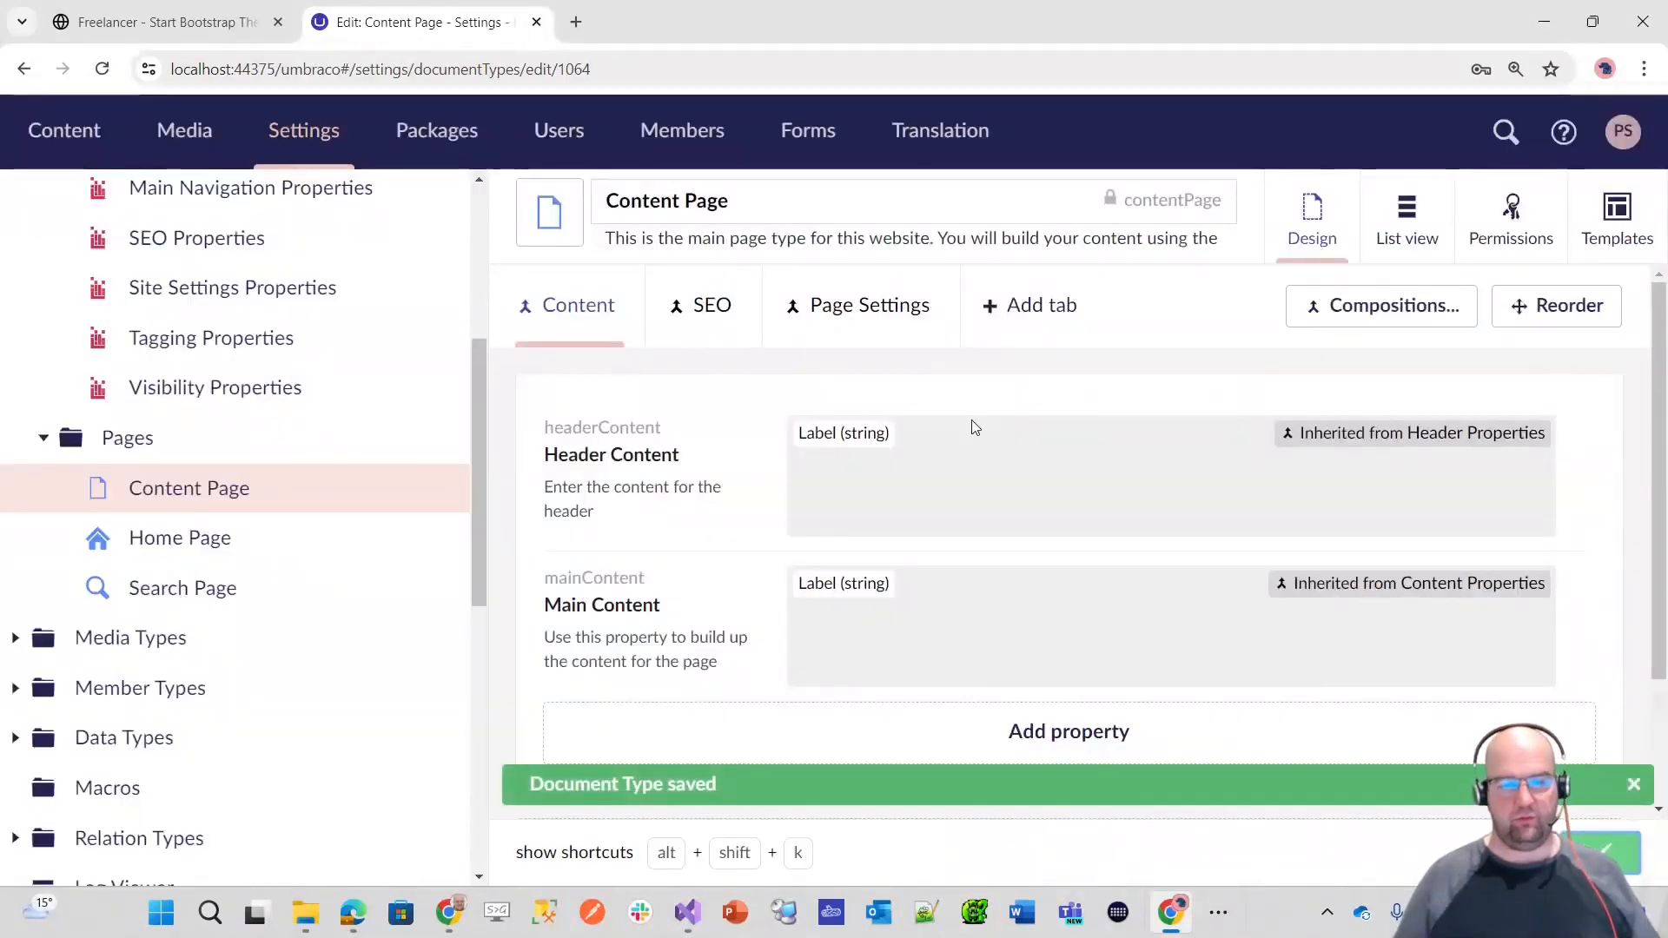
left_click(708, 308)
left_click(860, 330)
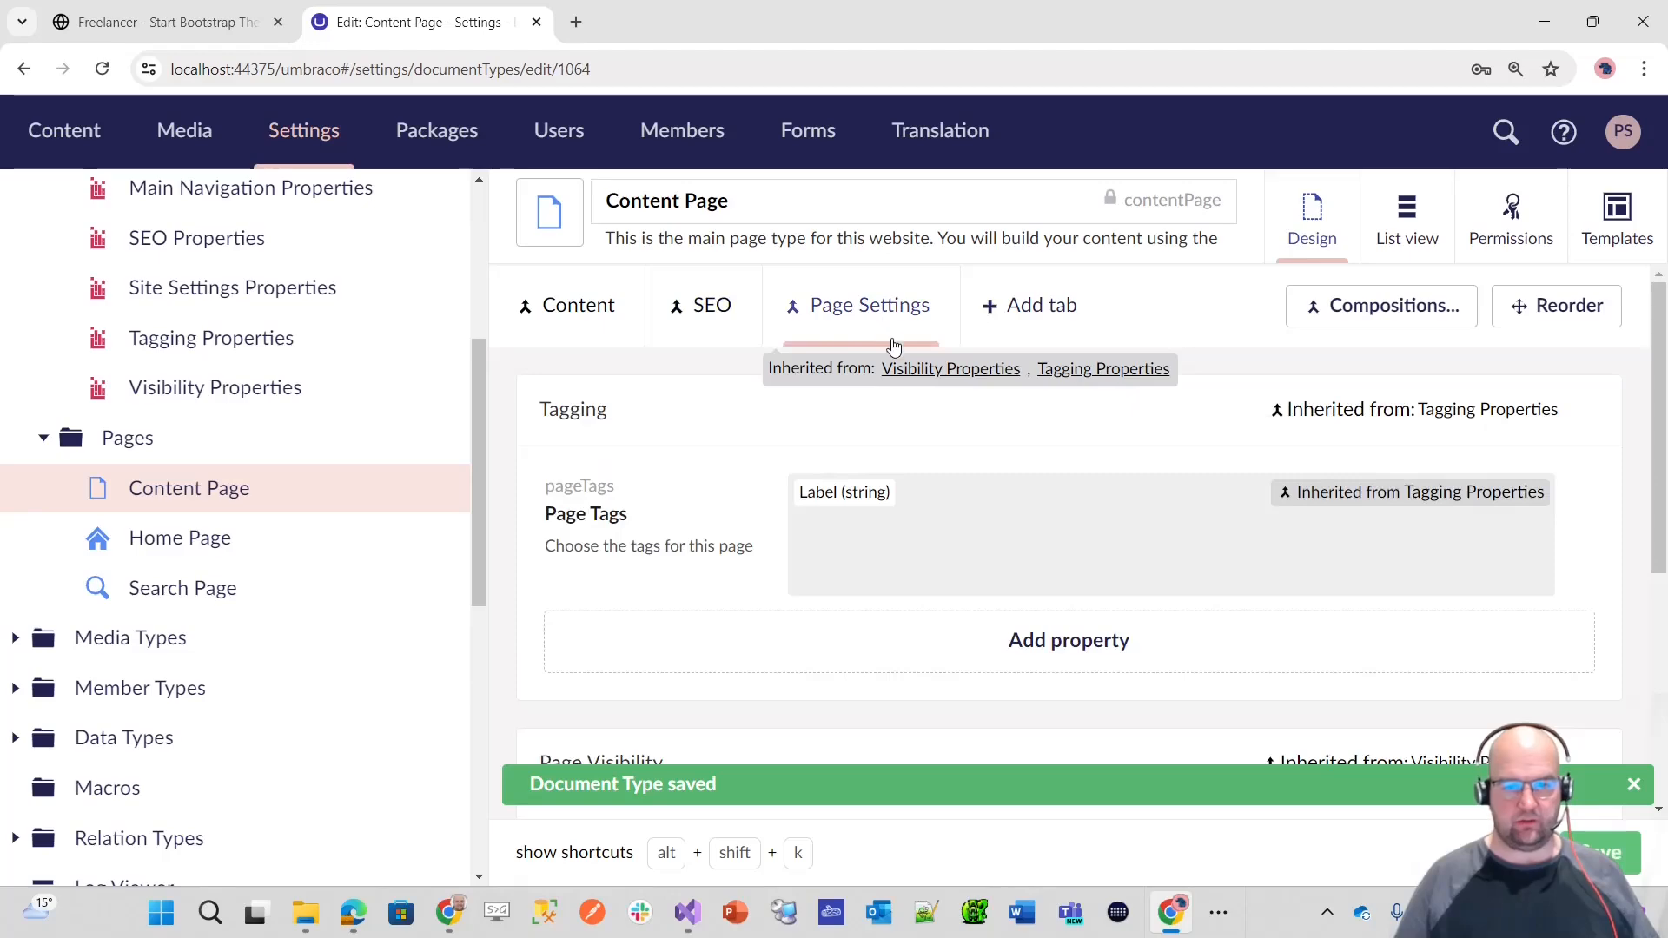
left_click(597, 325)
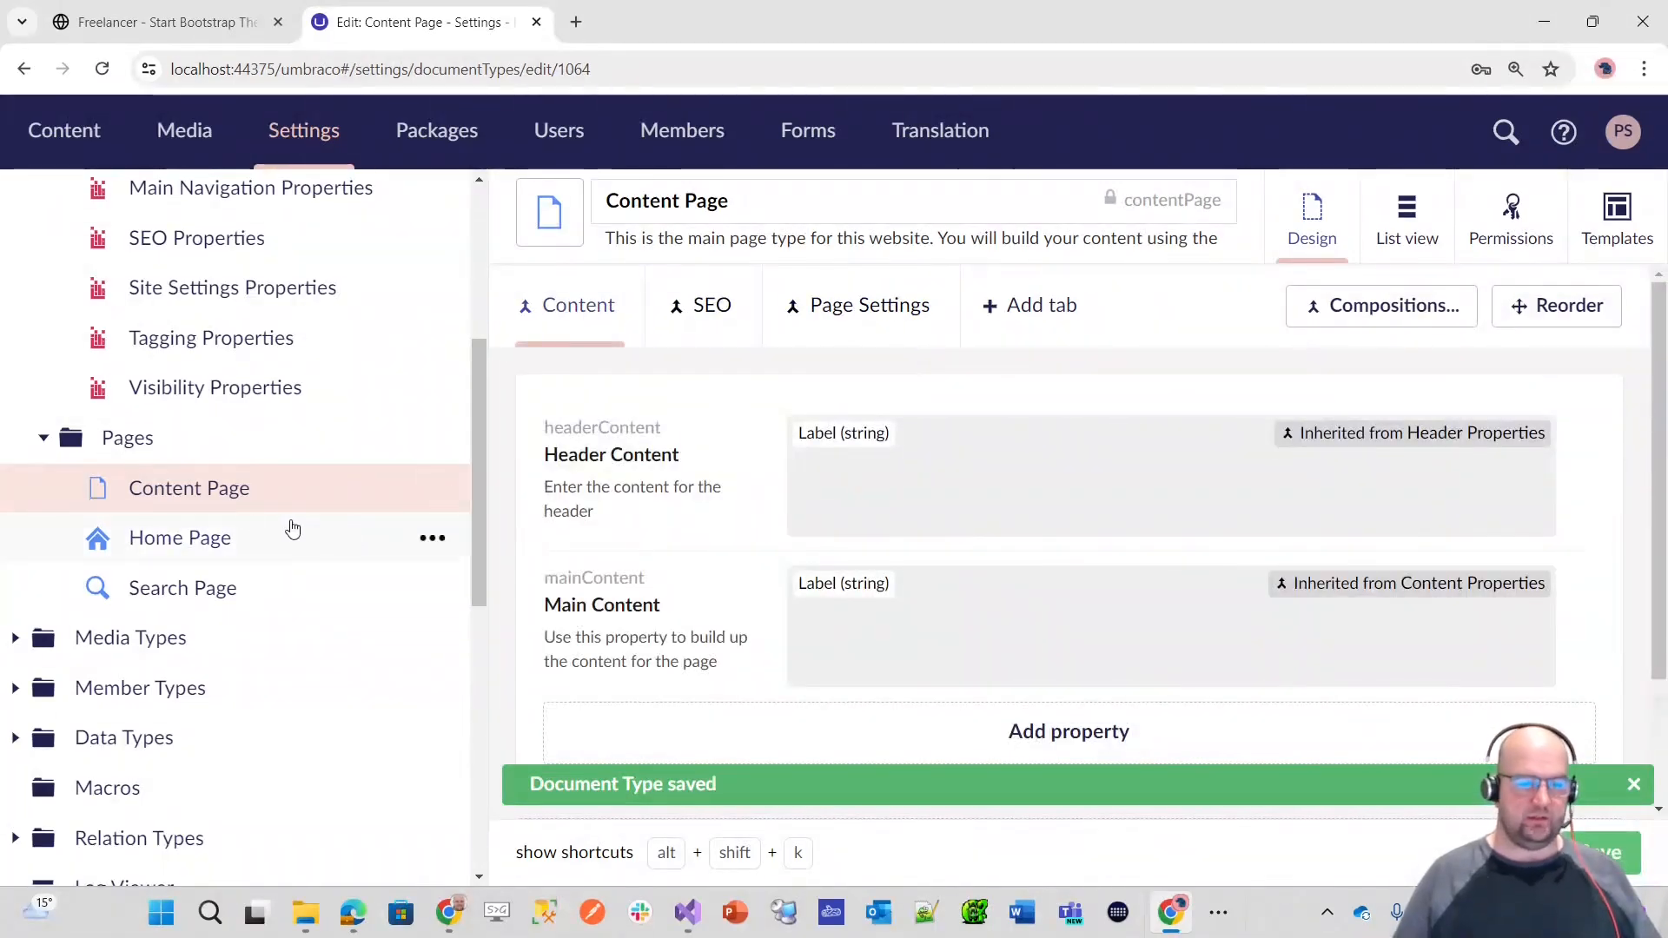
Step: Add the Content, Header, SEO and Visibility Properties compositions to the Home Page document type and save it
left_click(181, 538)
scroll(237, 509, "down", 5)
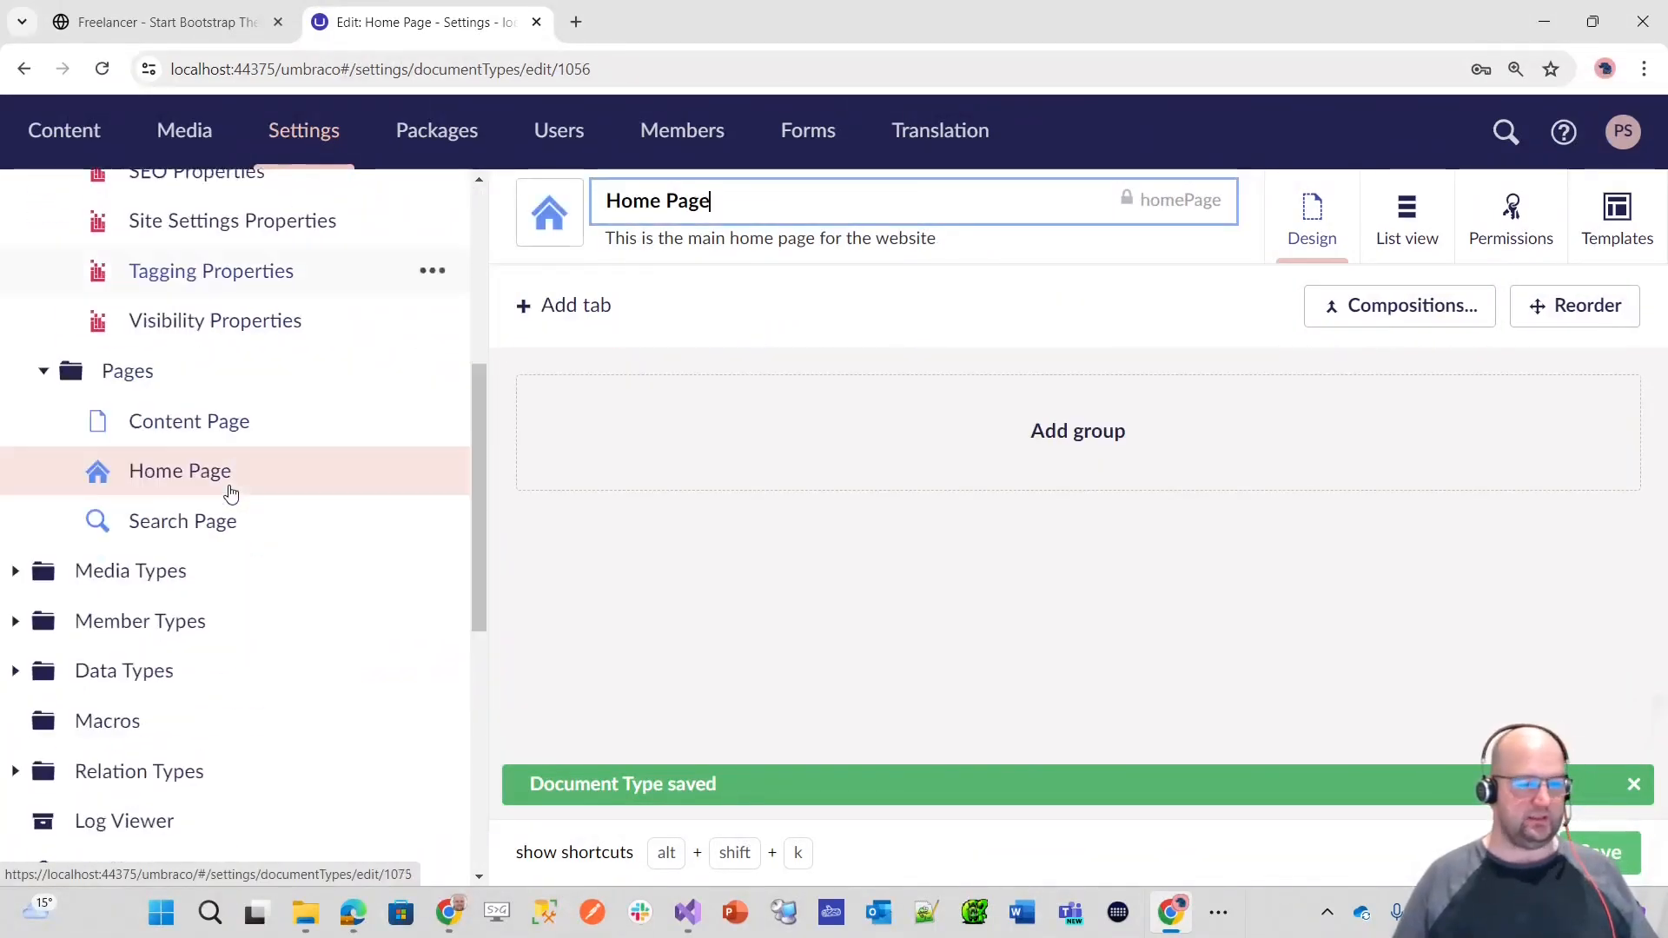
left_click(233, 474)
scroll(345, 497, "down", 5)
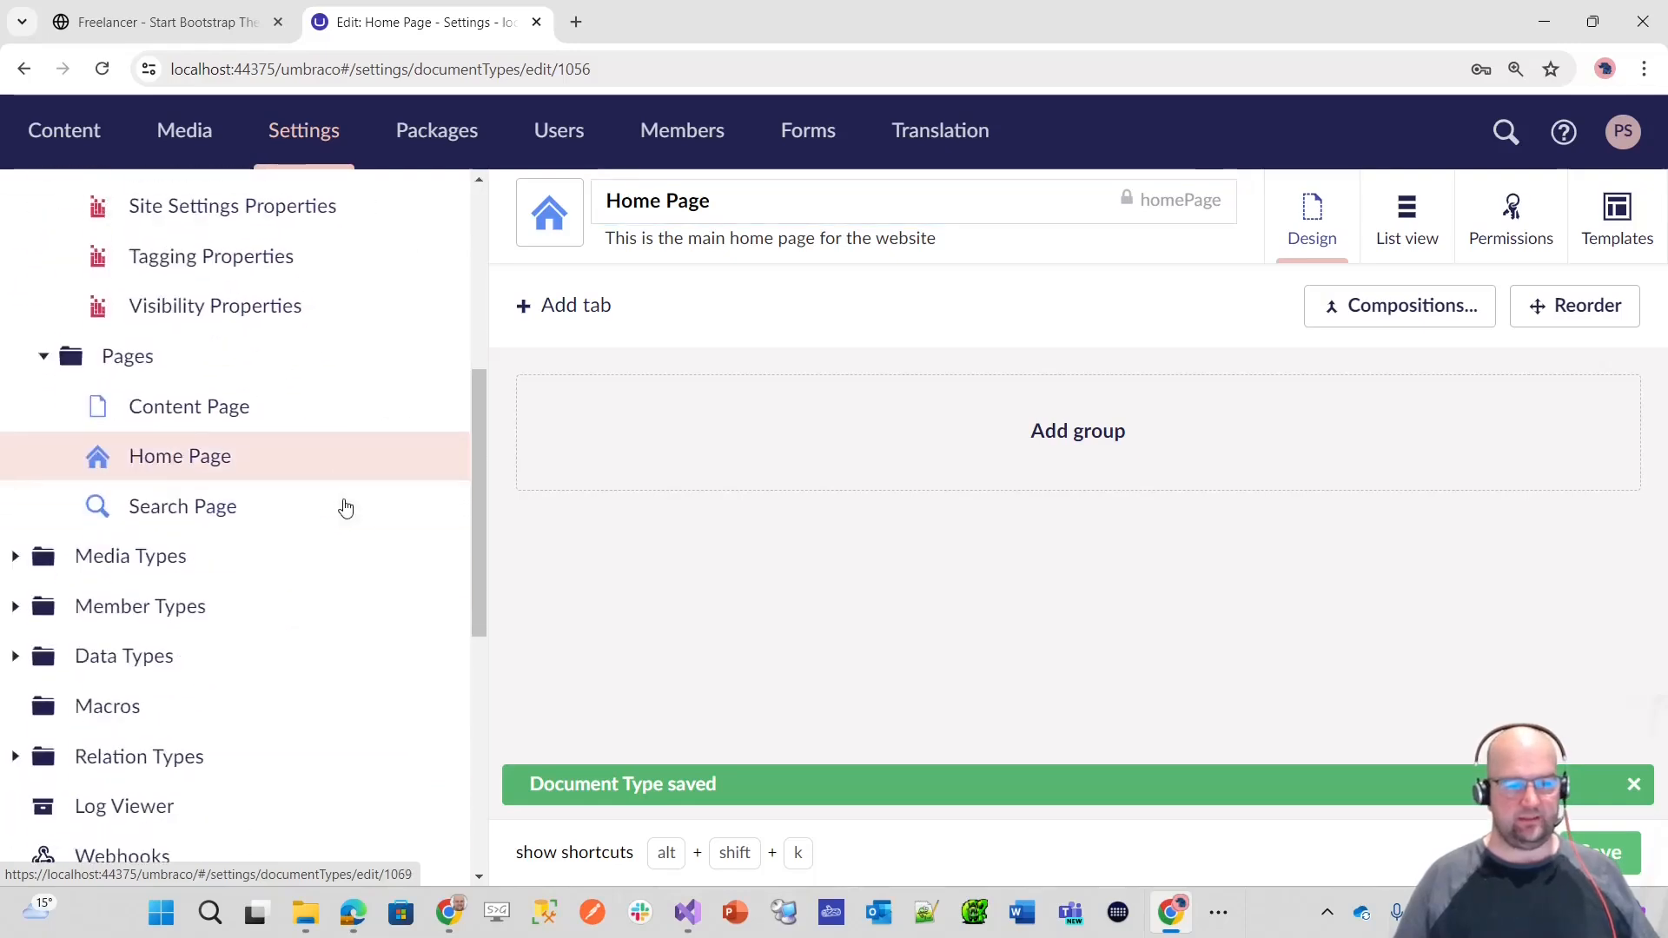
left_click(1399, 323)
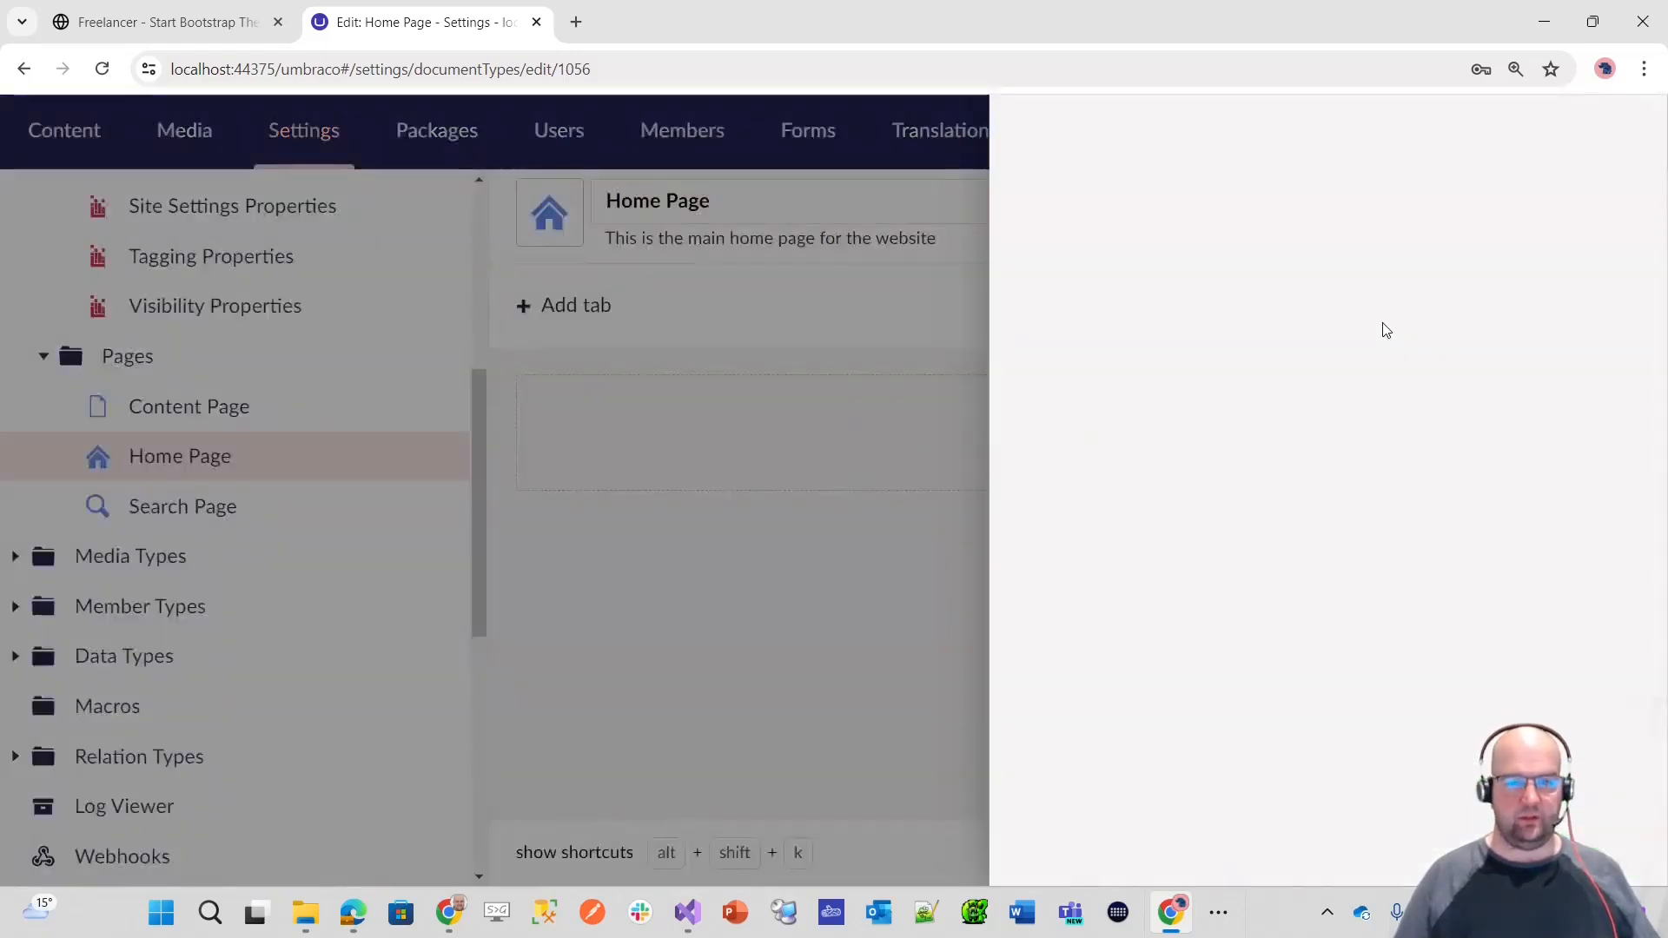
left_click(1143, 513)
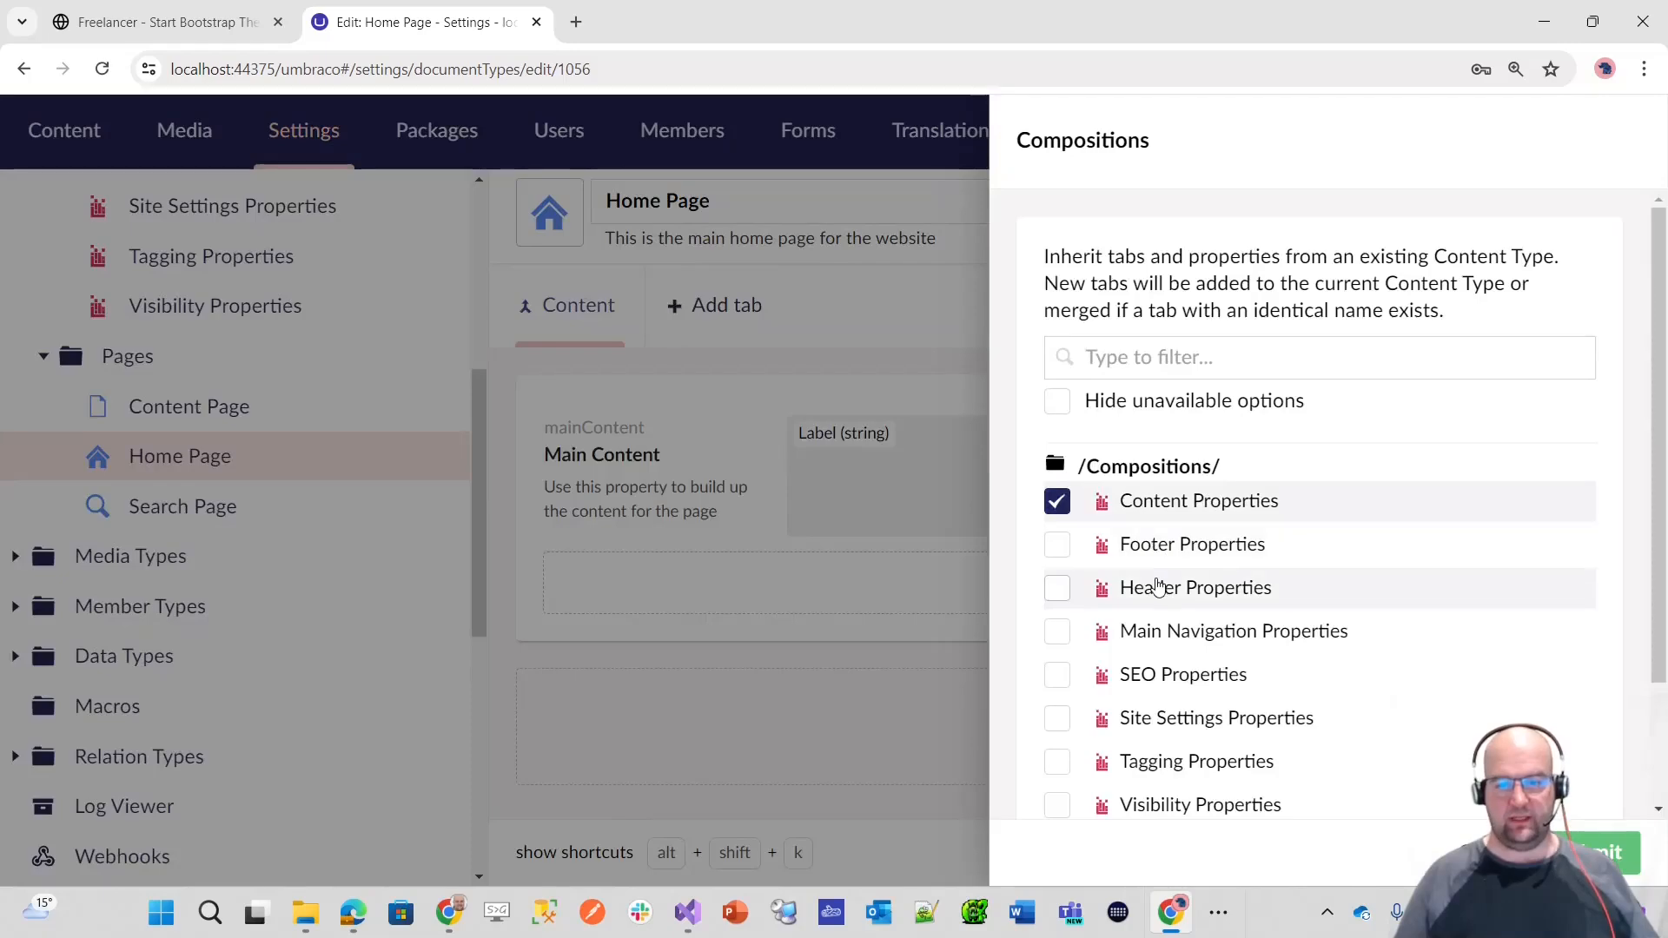
left_click(1156, 588)
scroll(1199, 608, "down", 3)
left_click(1183, 516)
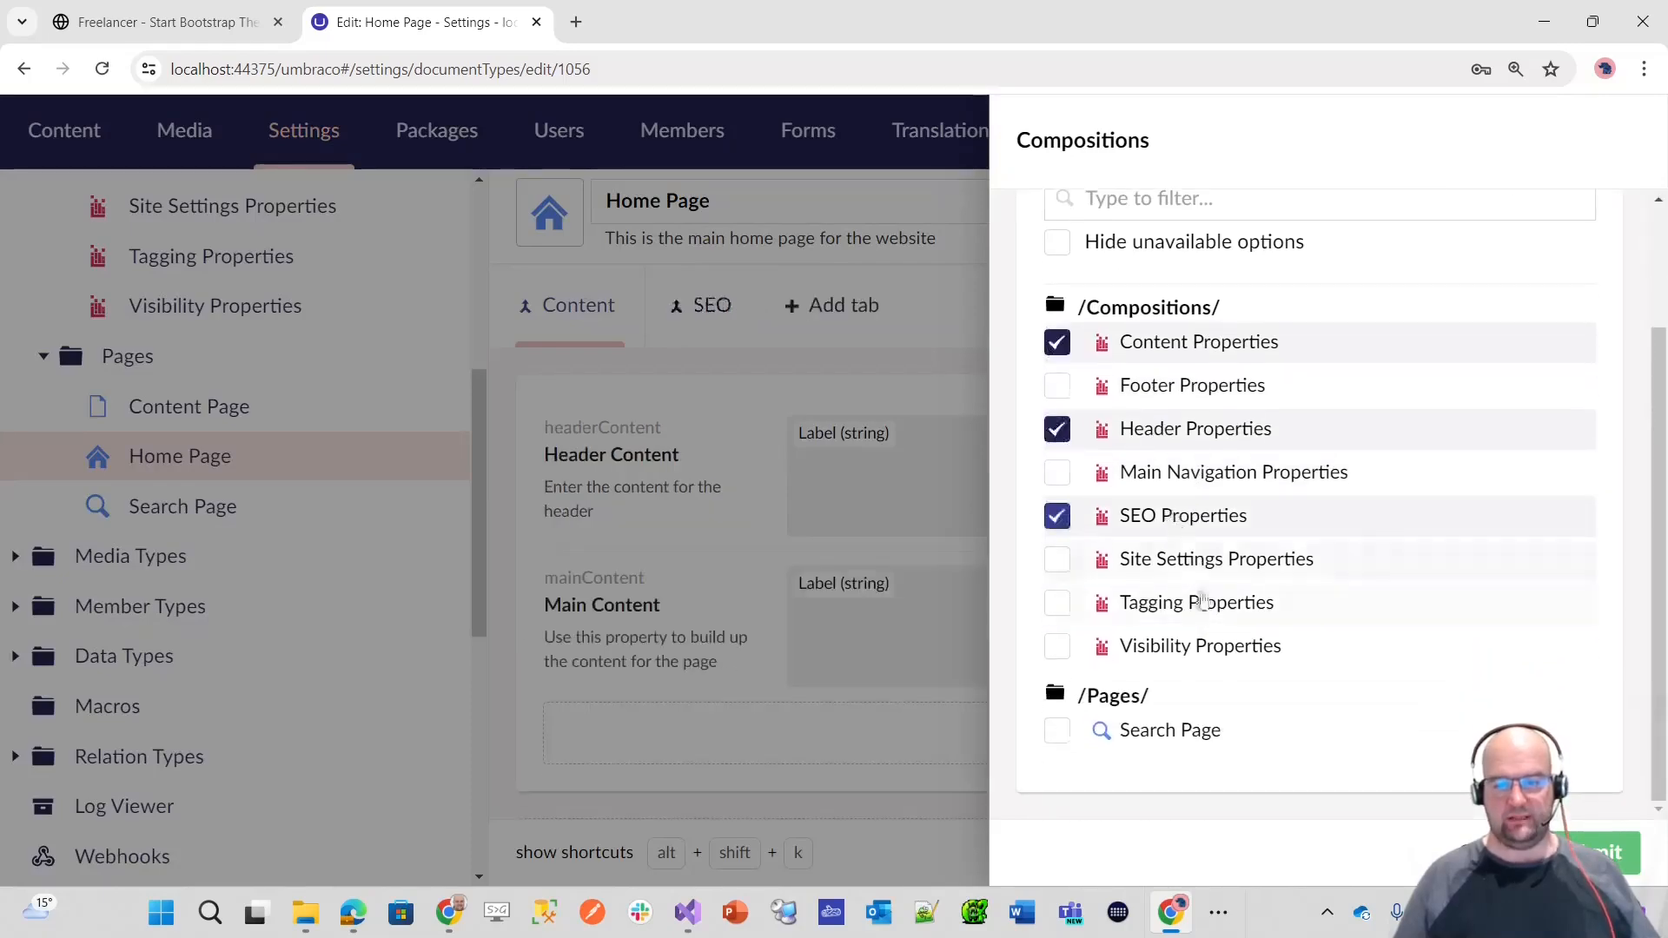
left_click(1136, 645)
left_click(1599, 851)
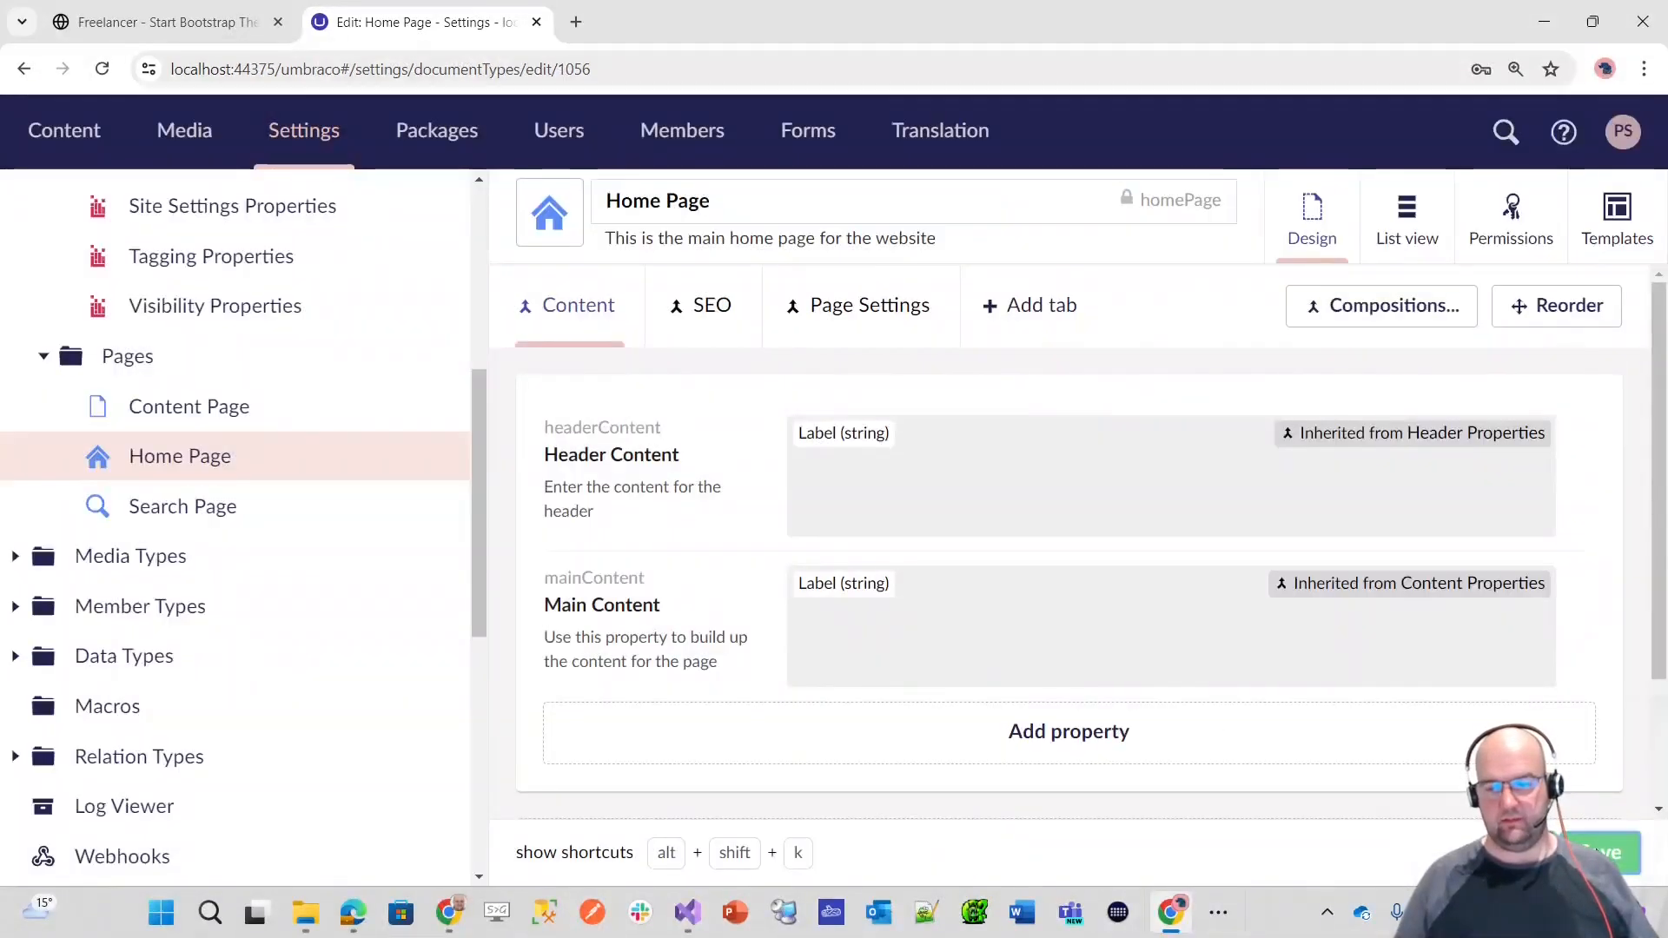
left_click(1607, 852)
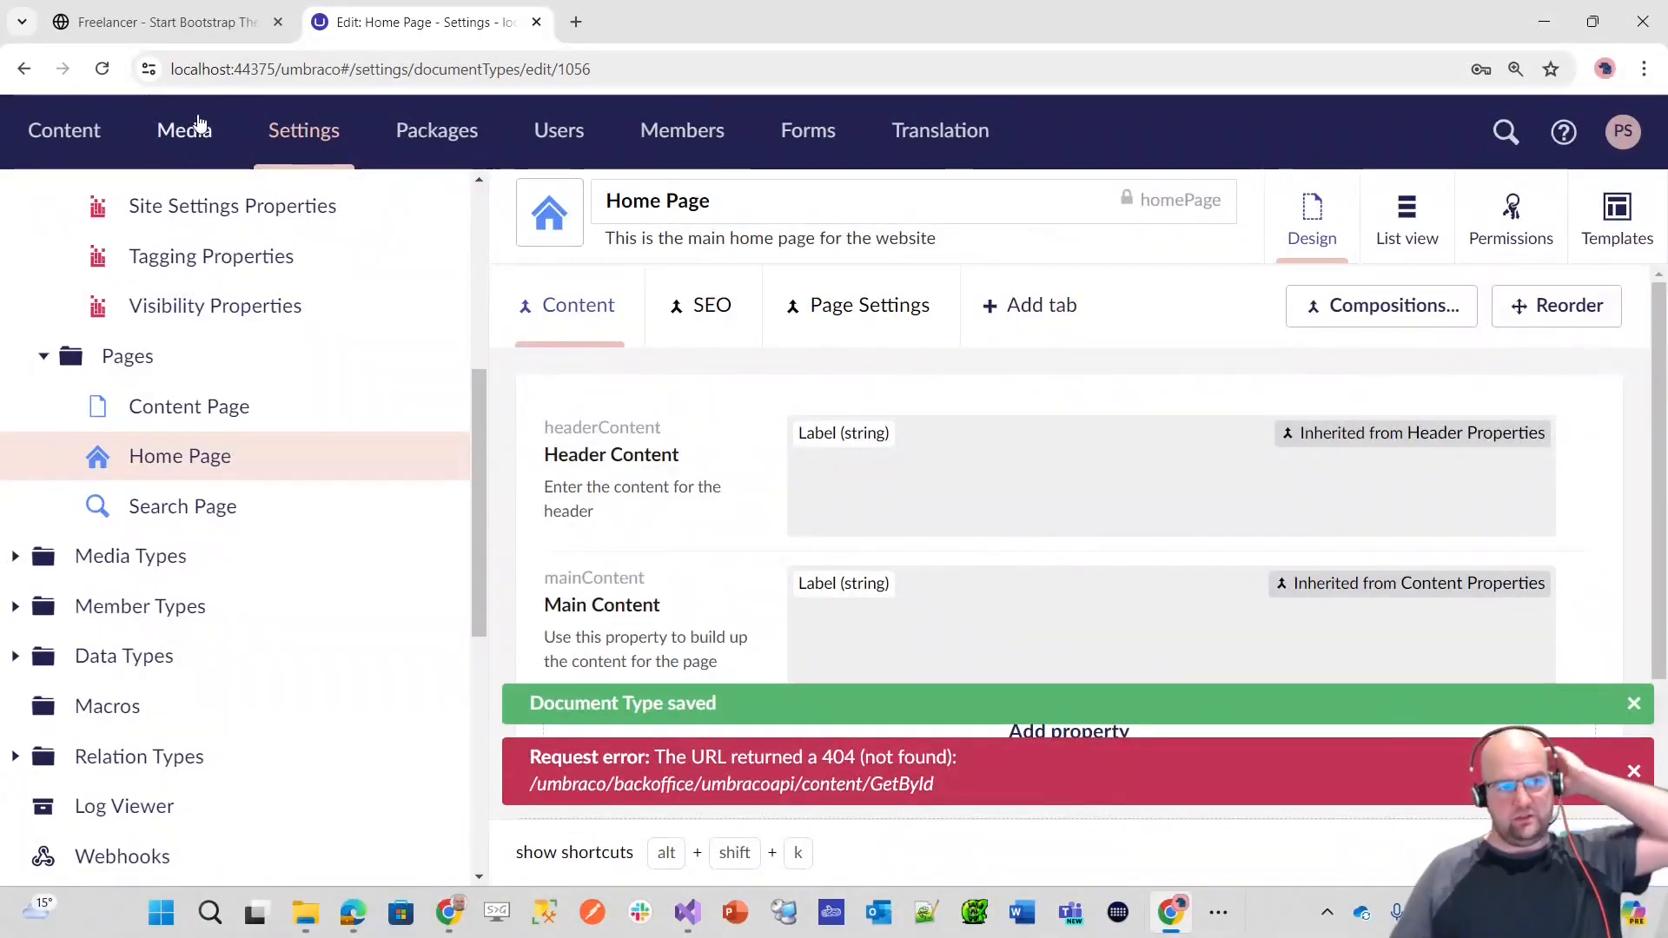
Step: Reload the Home Page document type, check its inherited tabs, add the Tagging Properties composition and save
left_click(102, 70)
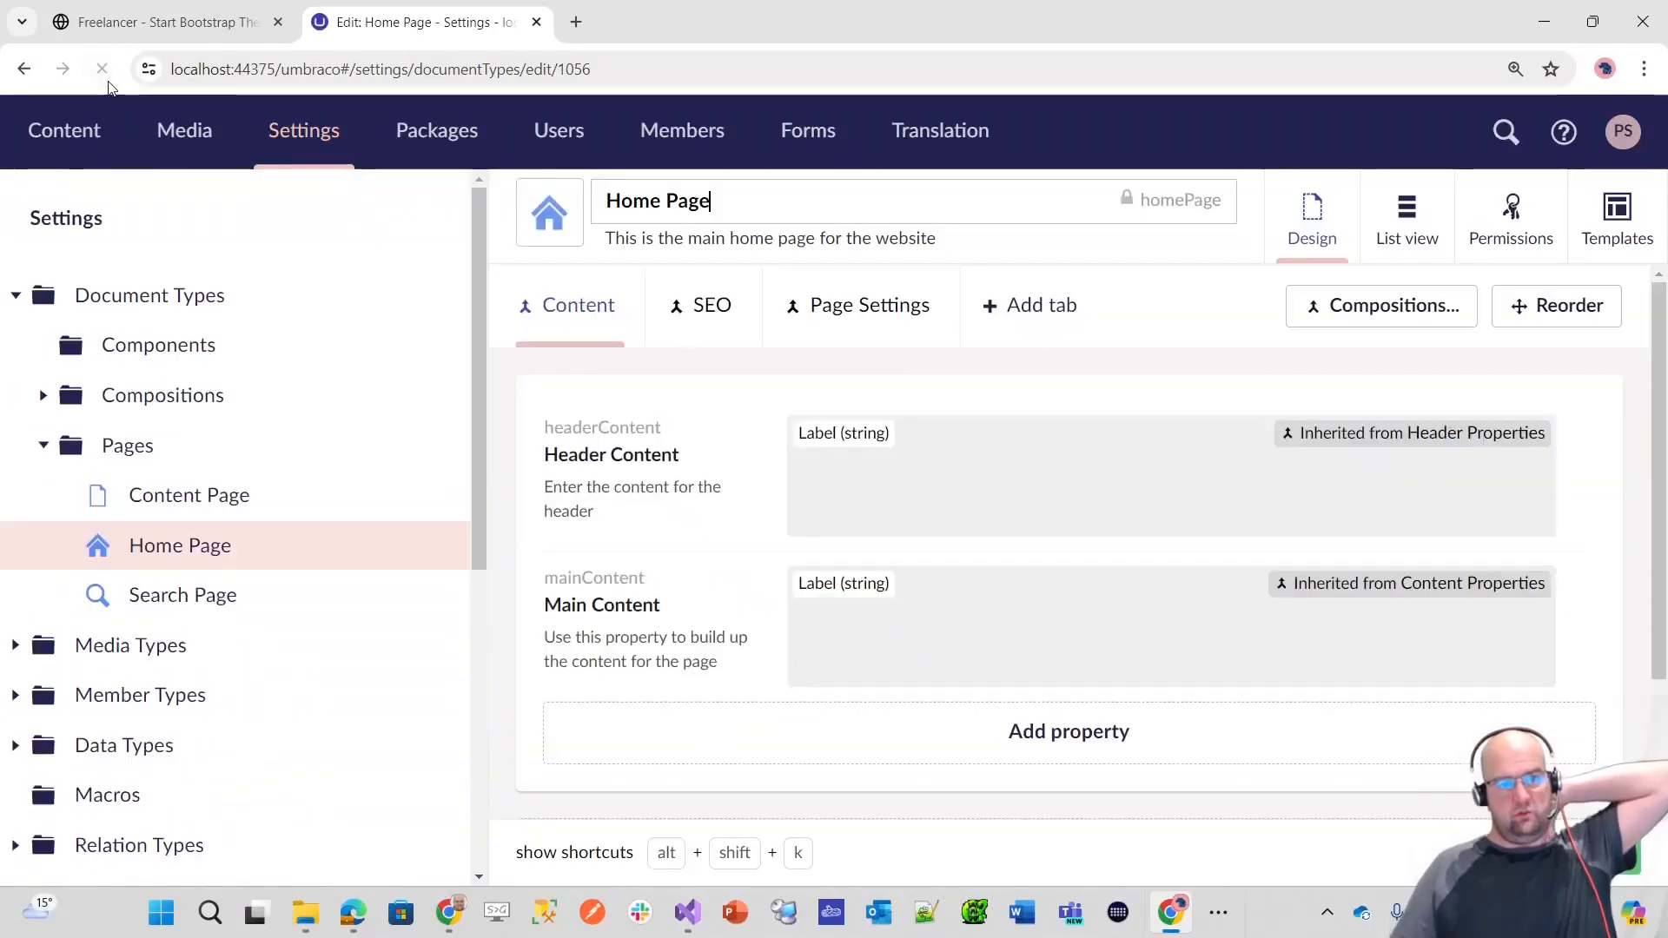
left_click(735, 318)
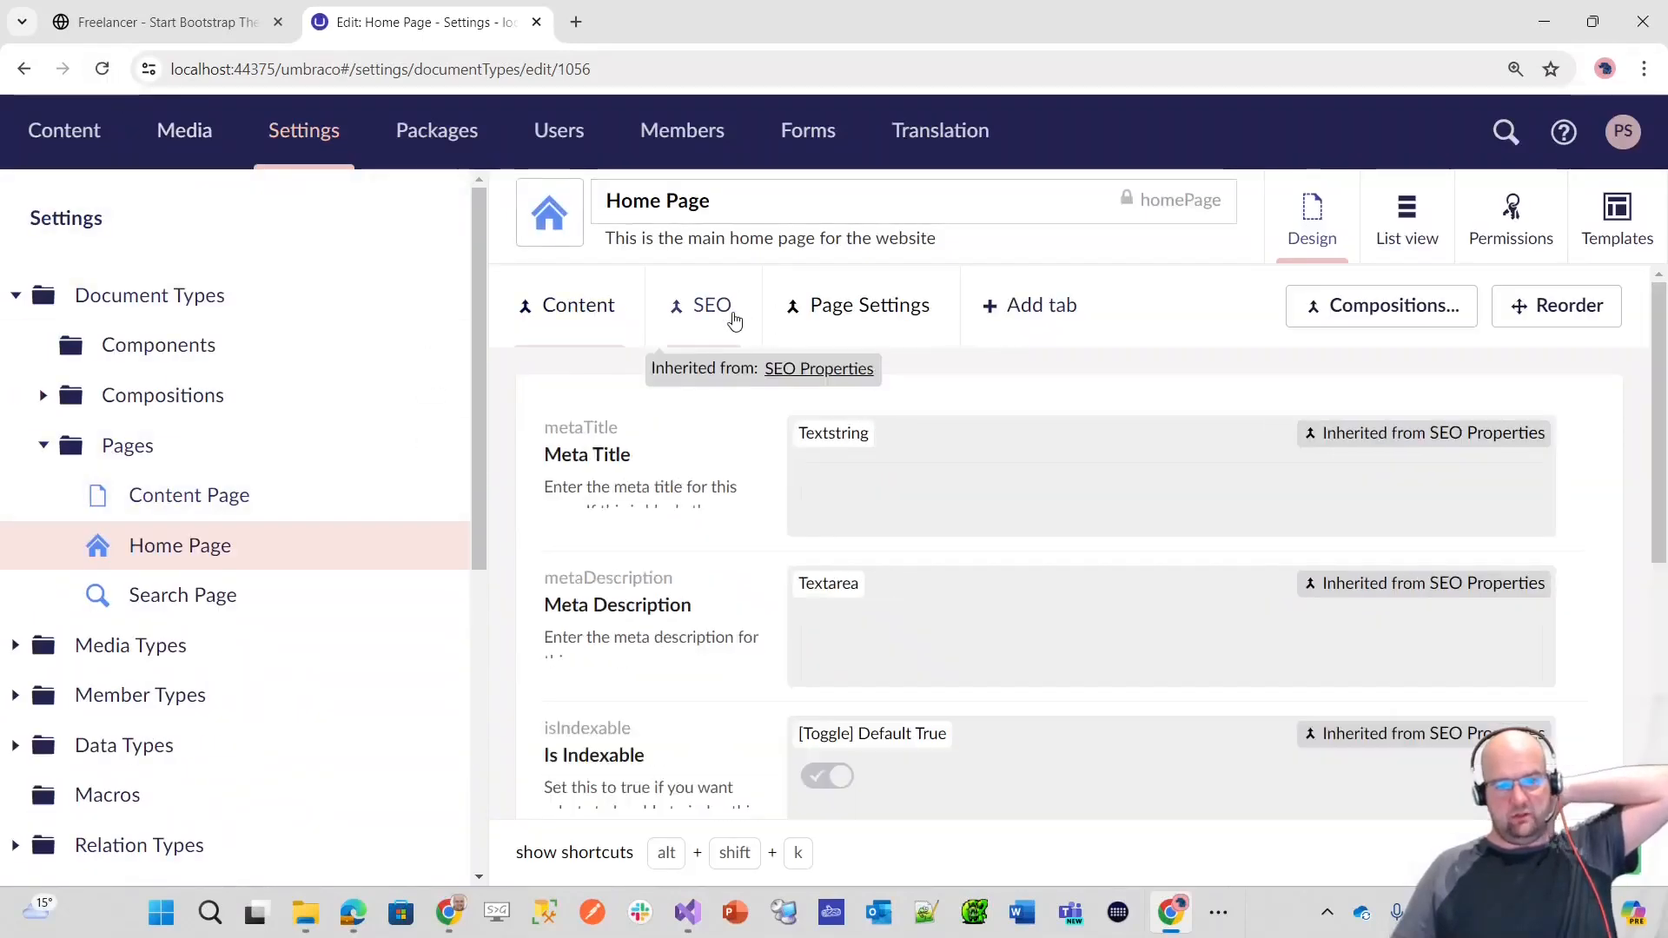
left_click(830, 318)
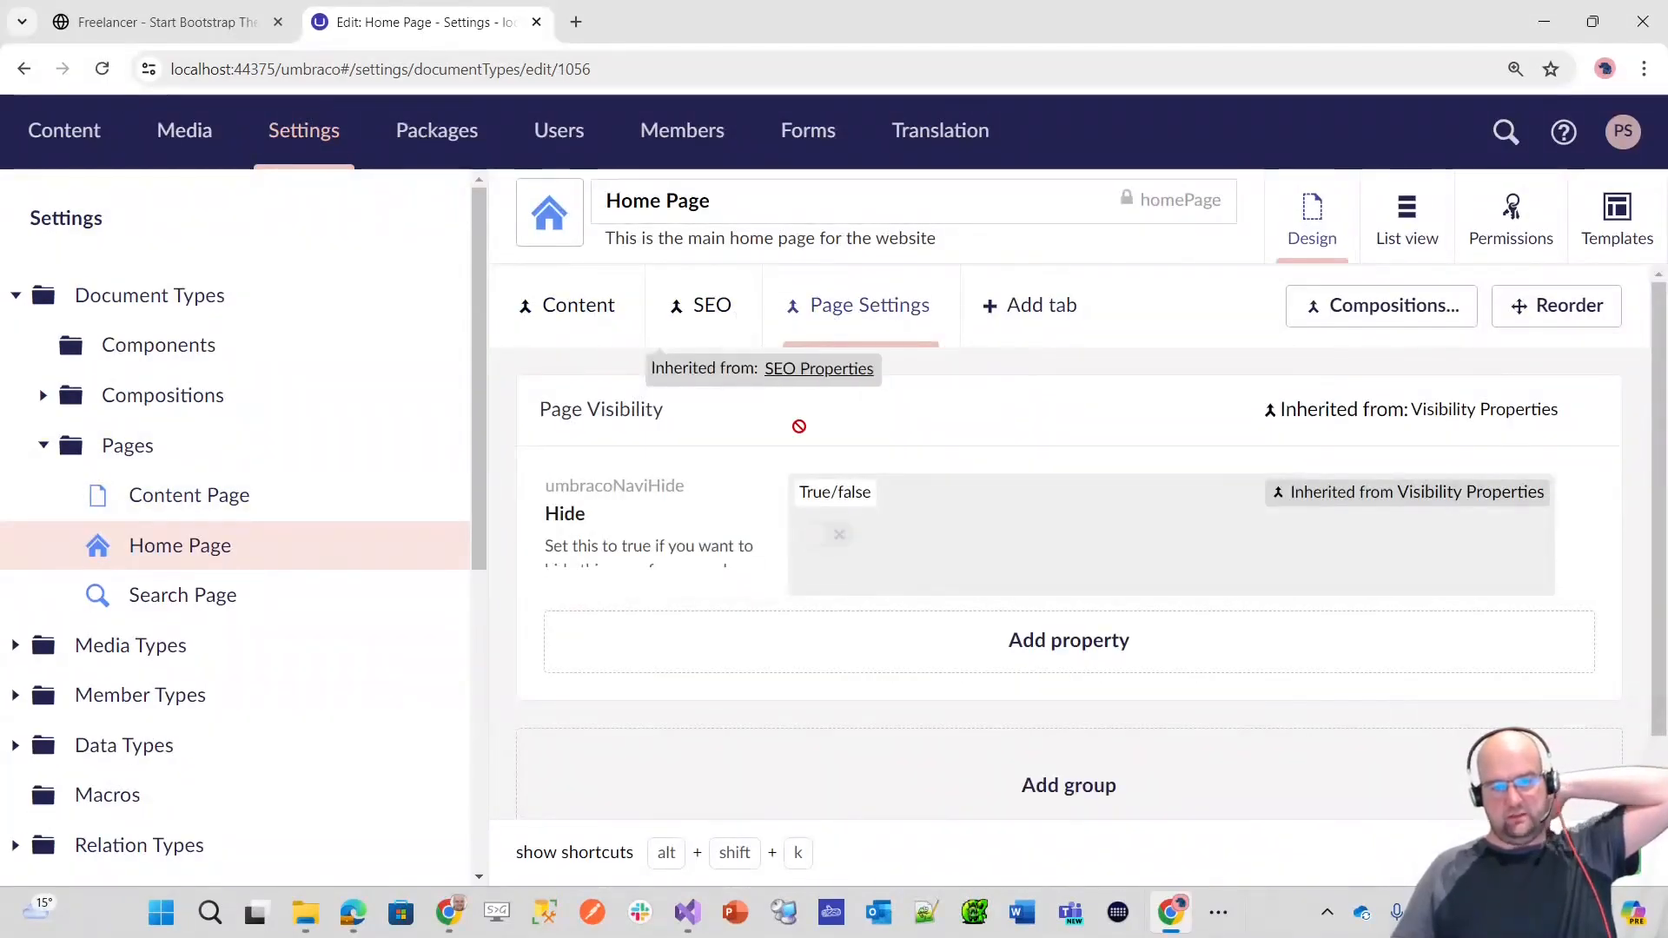
left_click(704, 308)
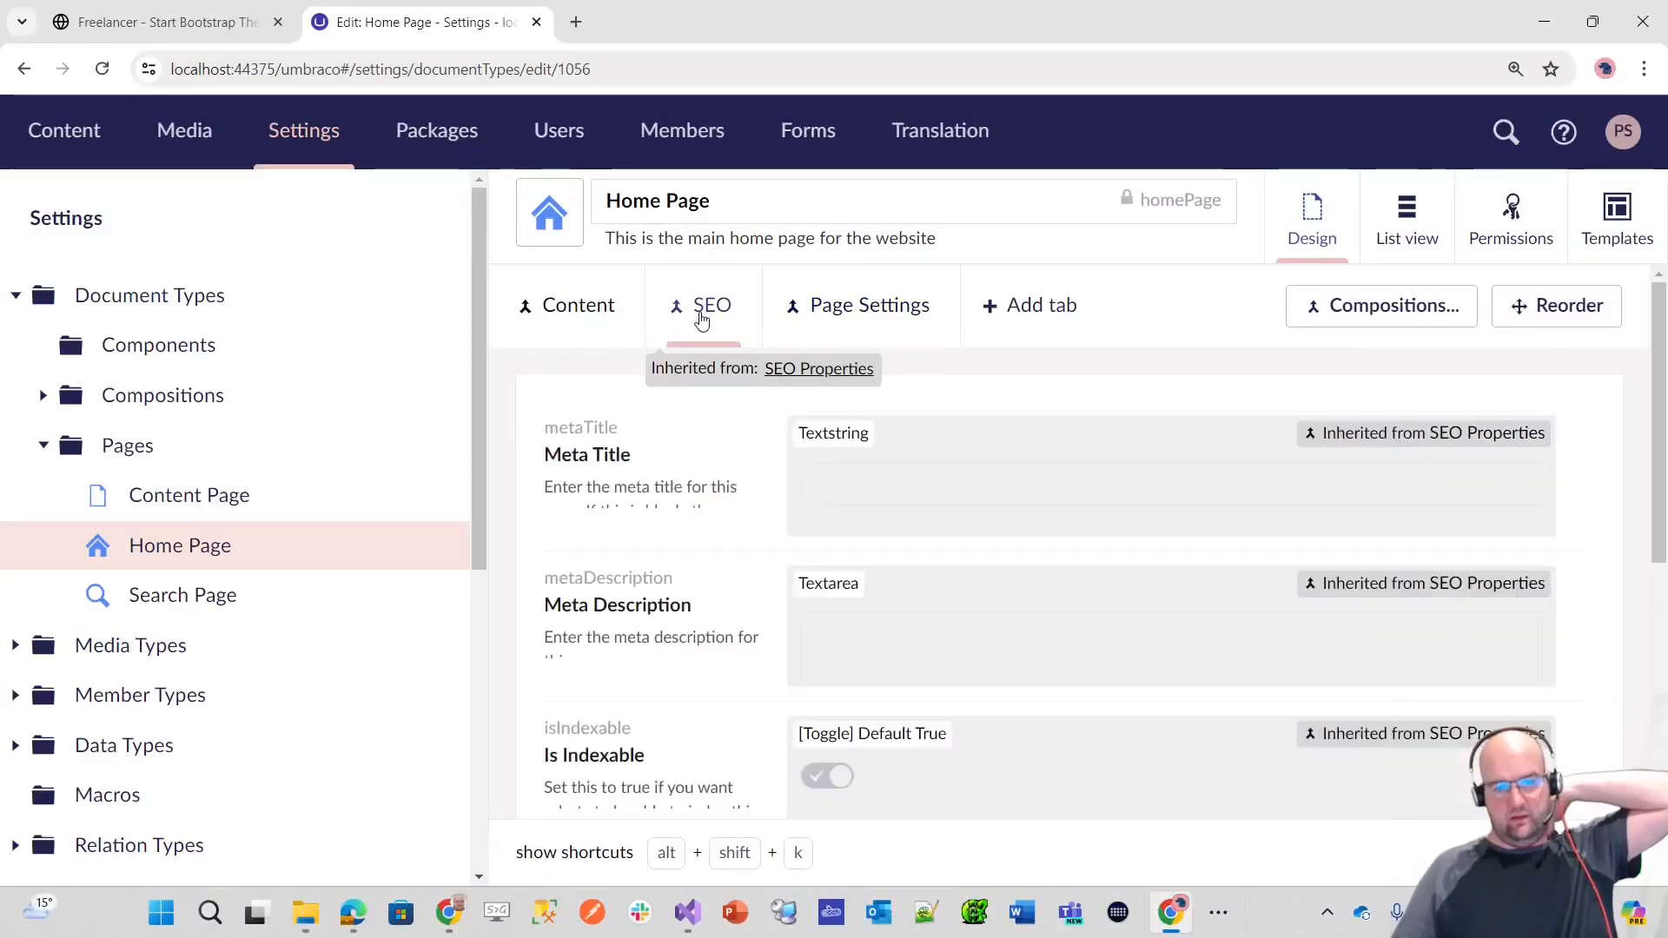
left_click(582, 305)
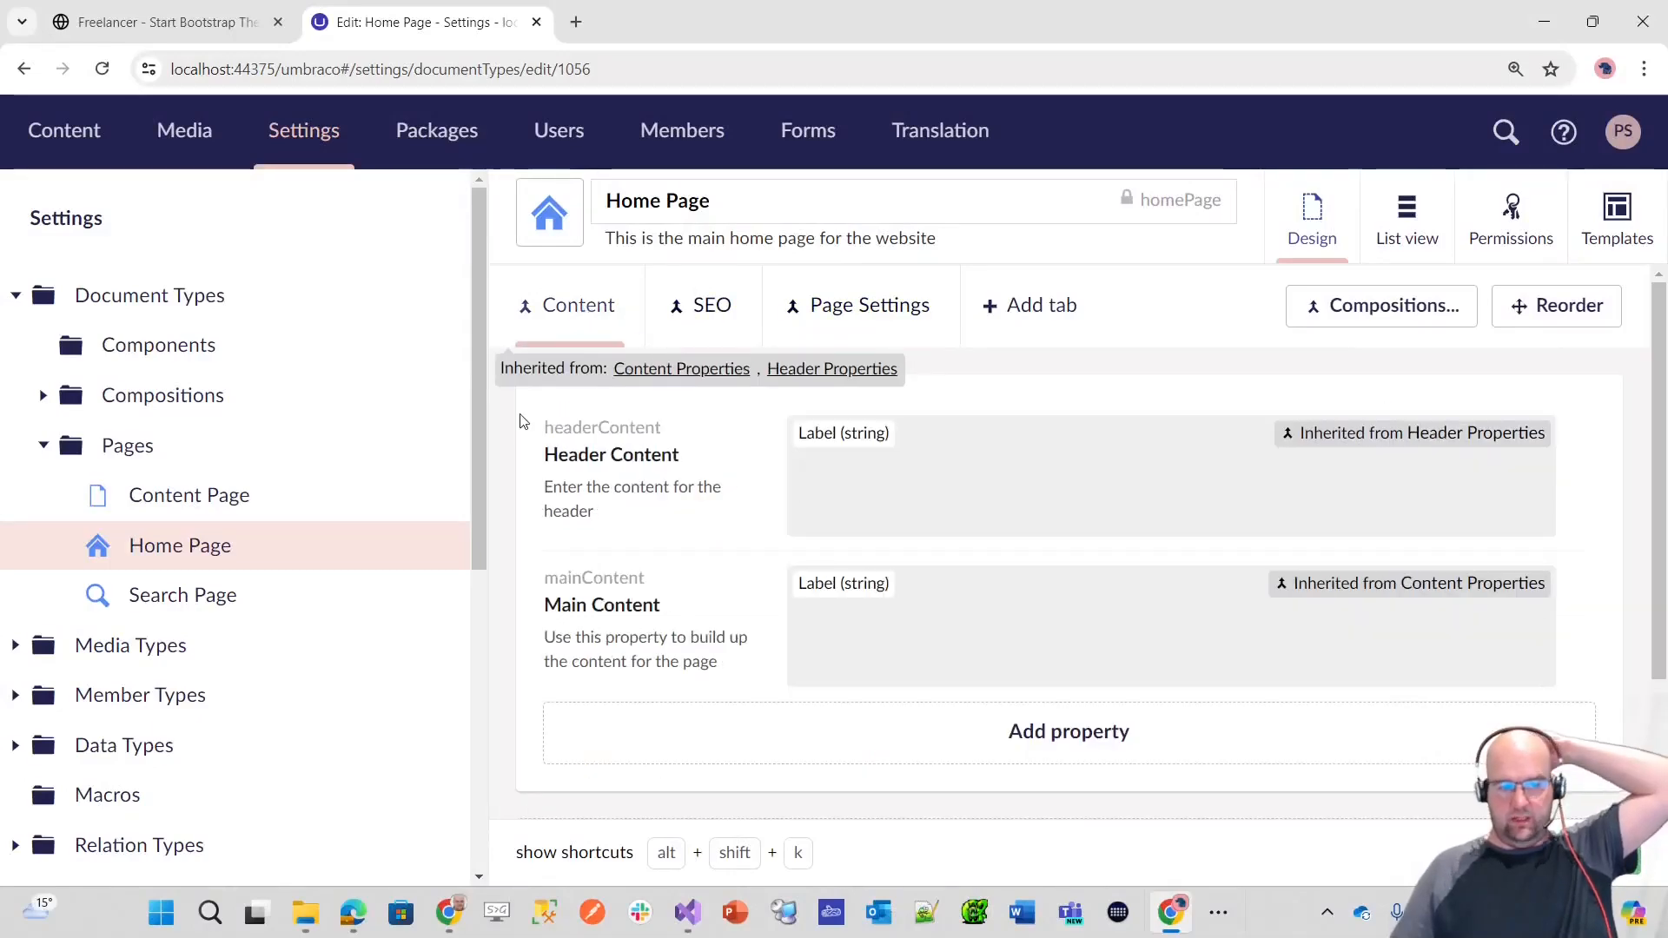
left_click(1301, 305)
scroll(1295, 383, "down", 2)
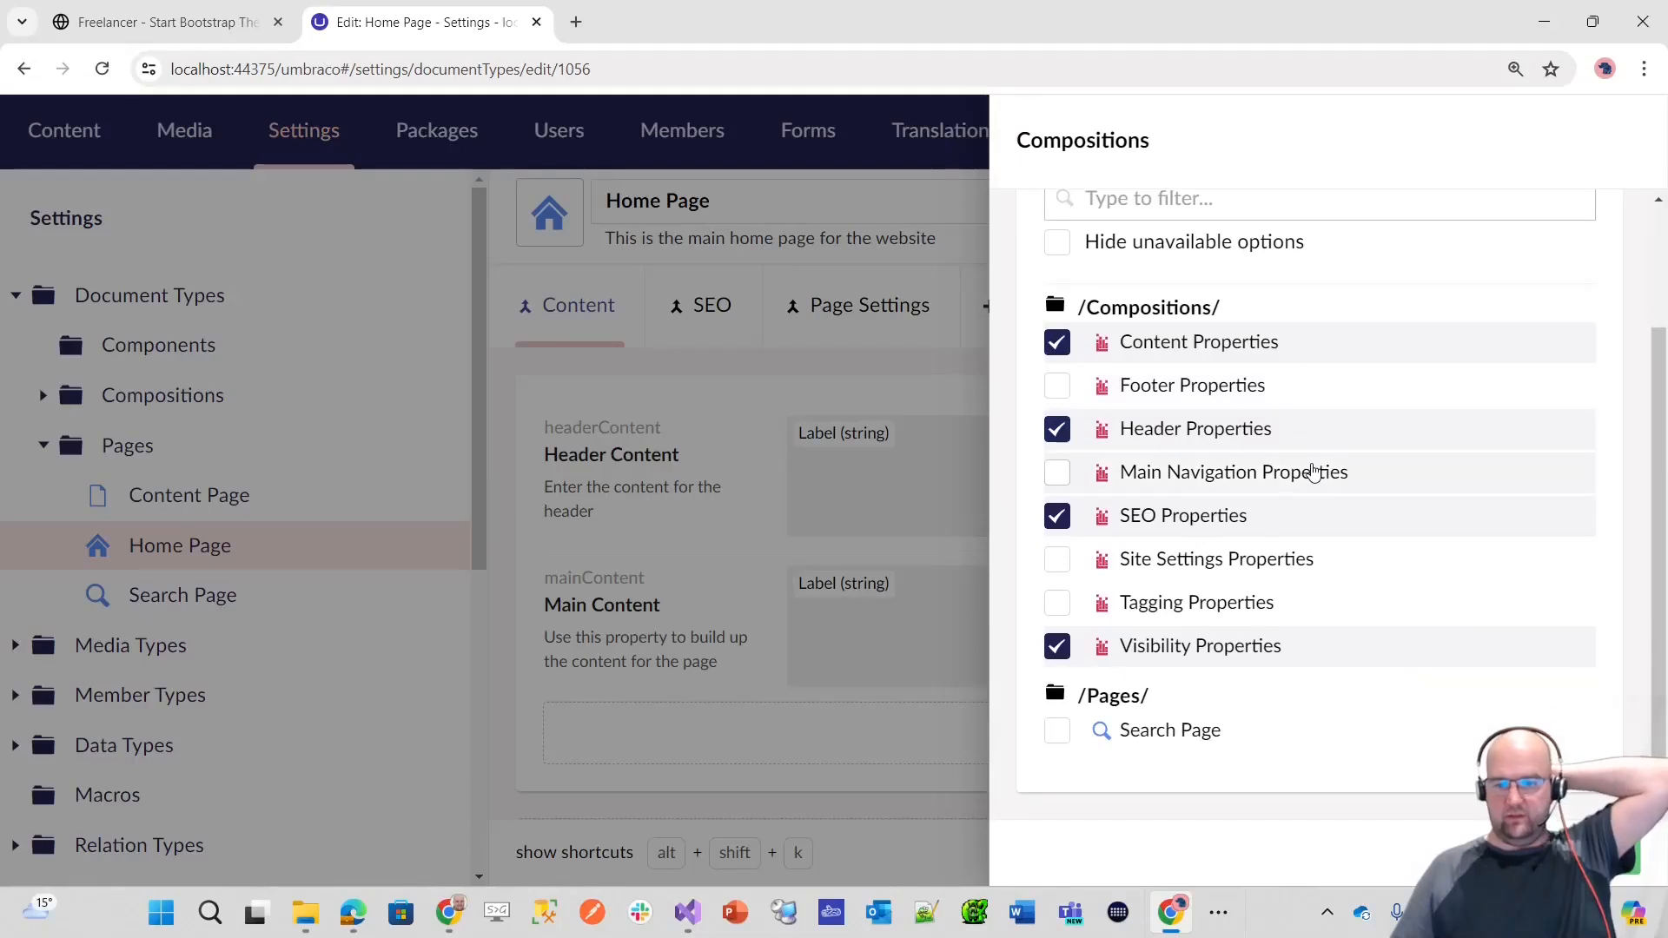
left_click(1160, 611)
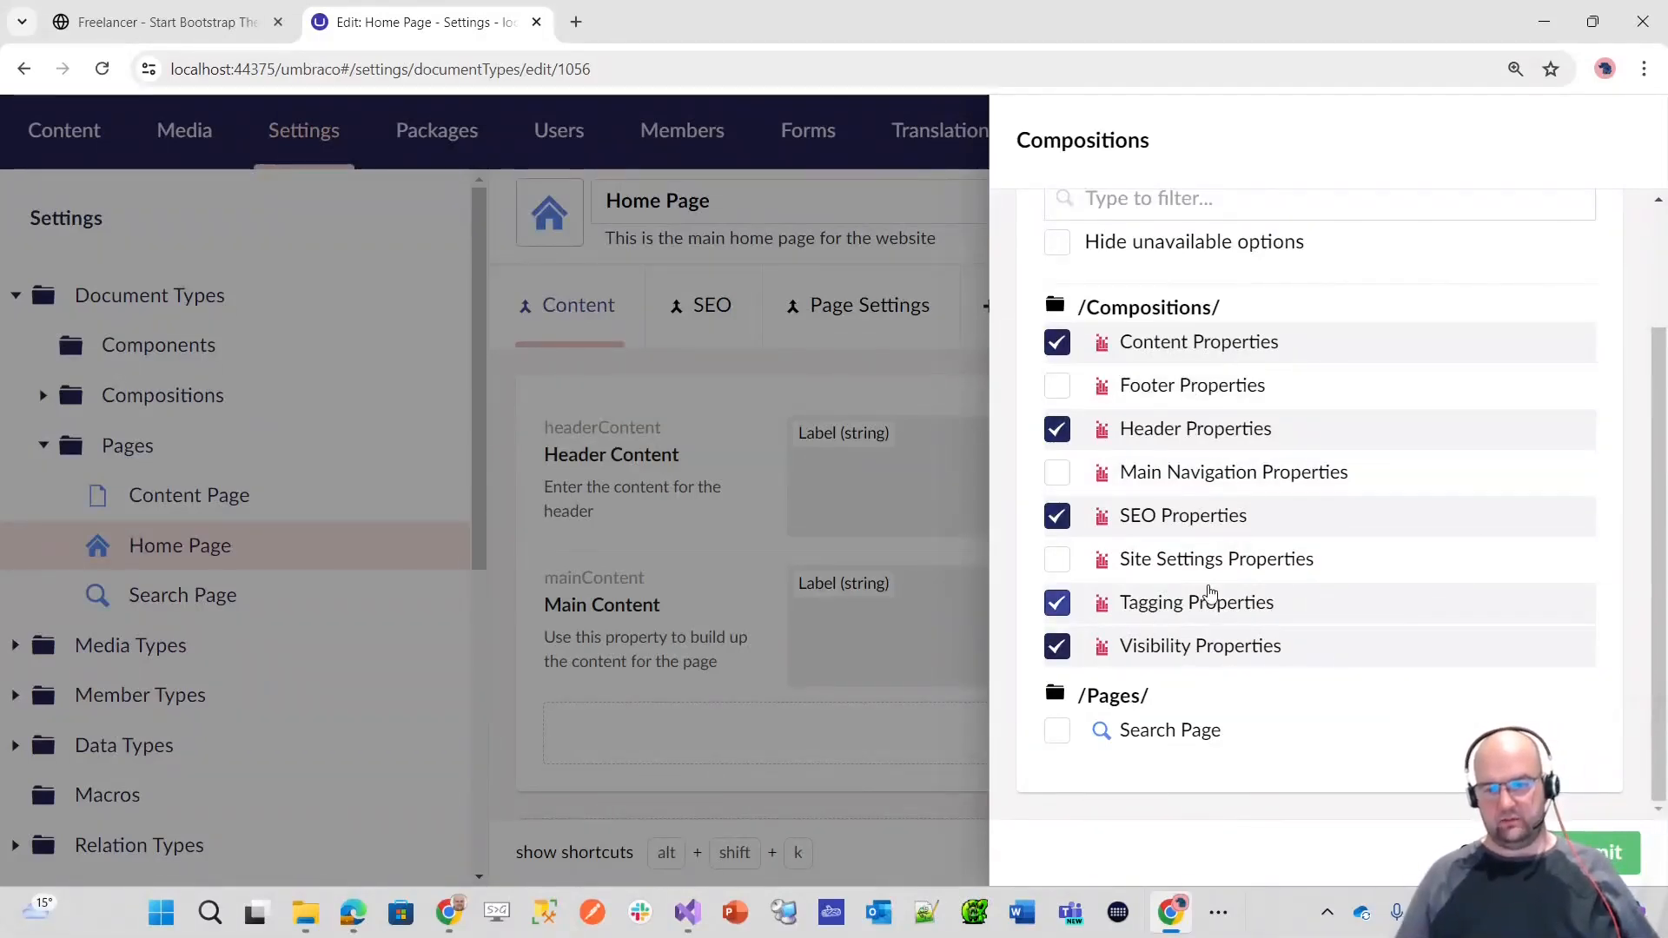
left_click(1610, 854)
left_click(1605, 848)
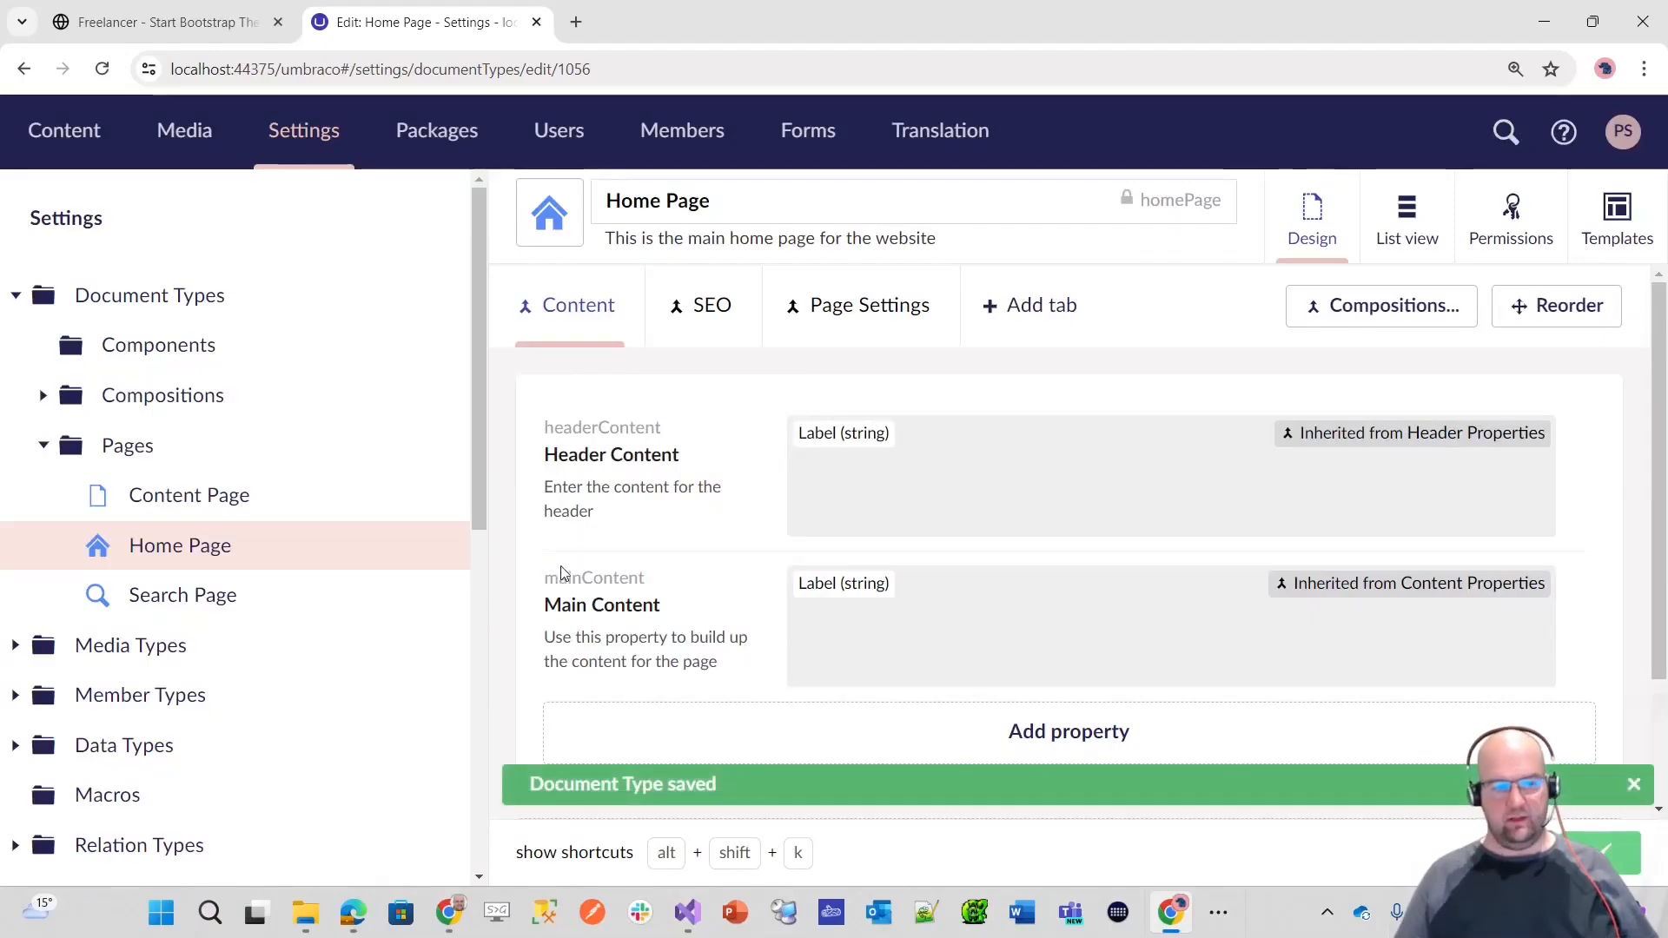
Step: Review which compositions are selected on the Content Page document type and close the selection without changes
left_click(250, 495)
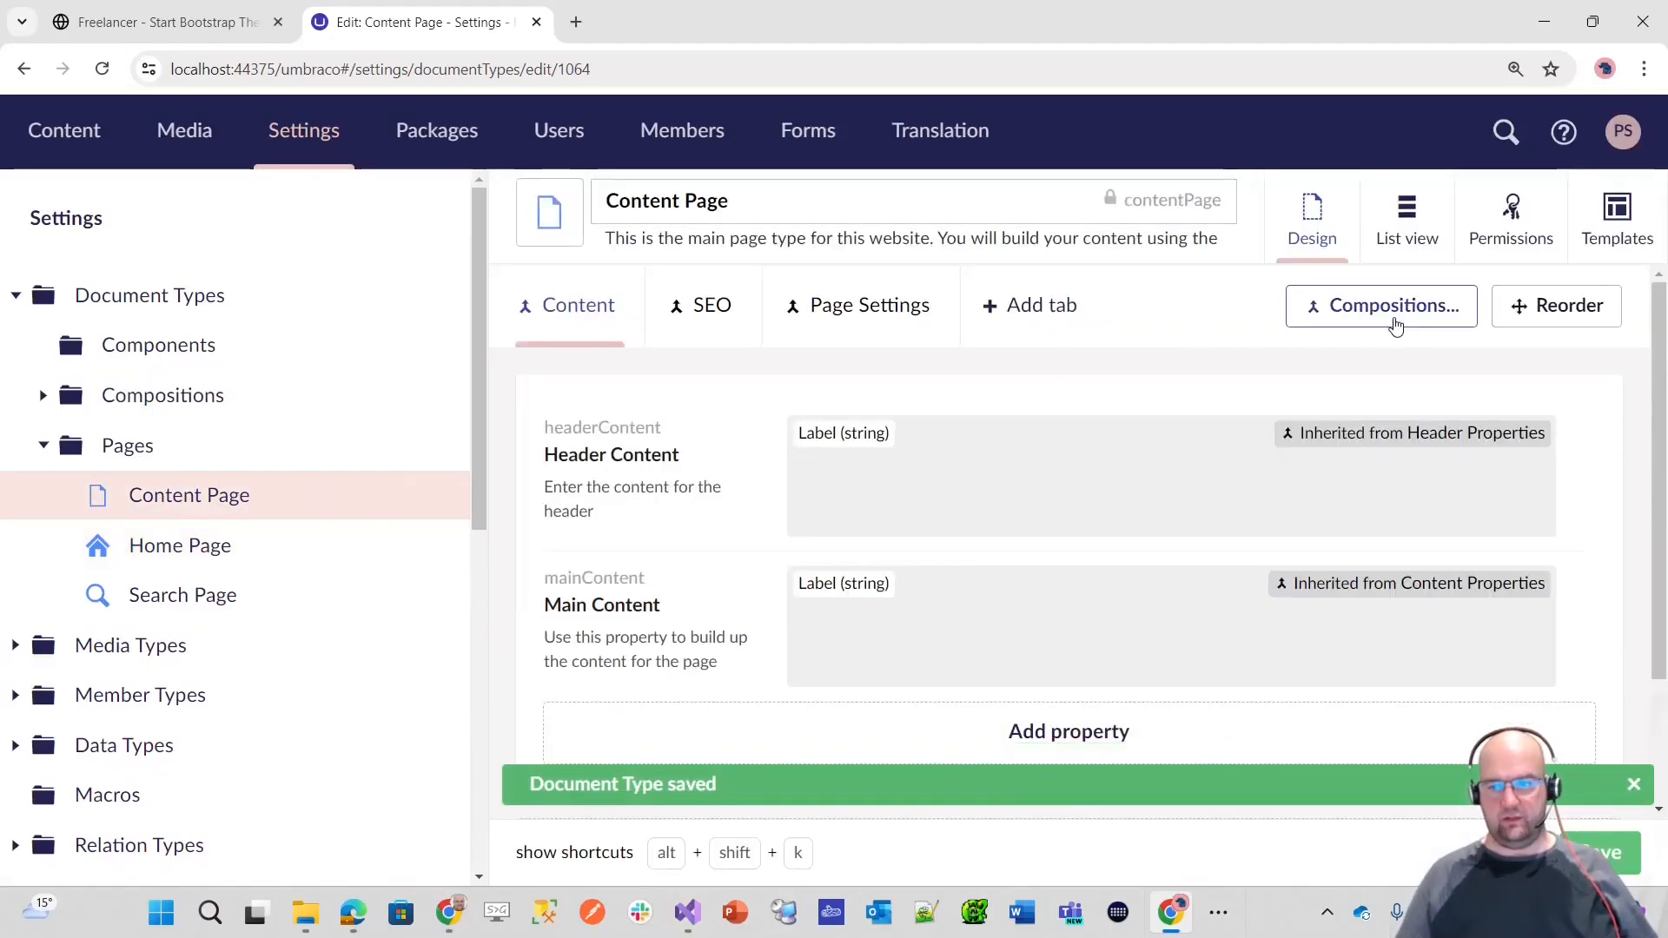
left_click(1392, 320)
scroll(1159, 443, "down", 2)
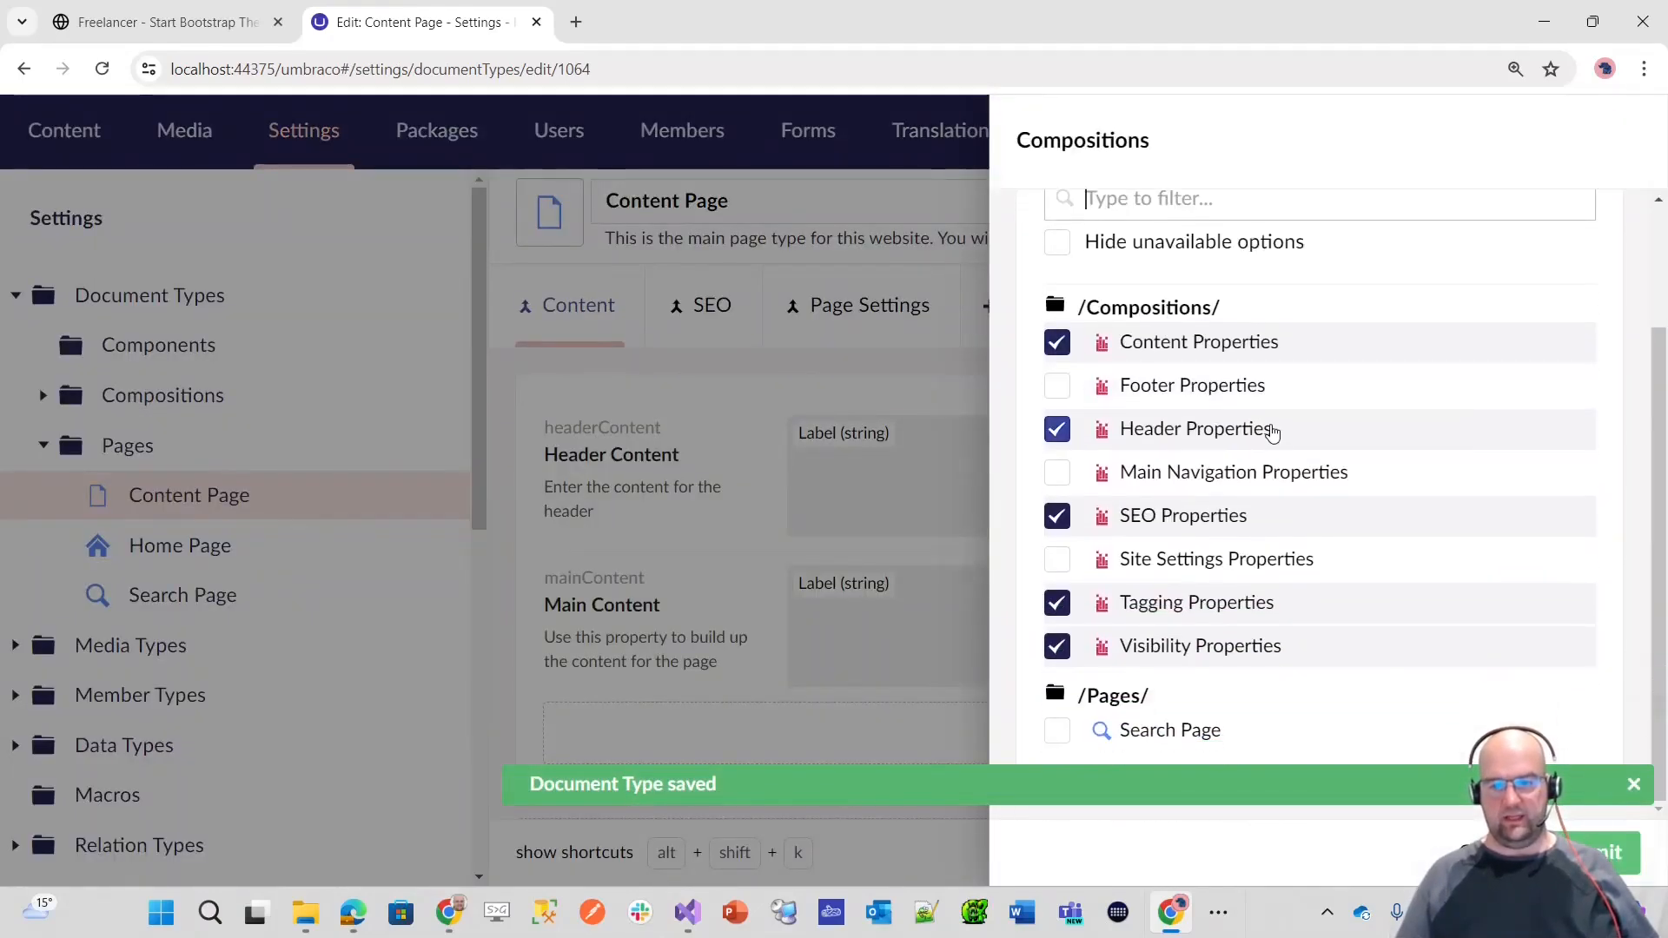
left_click(1633, 785)
left_click(1487, 853)
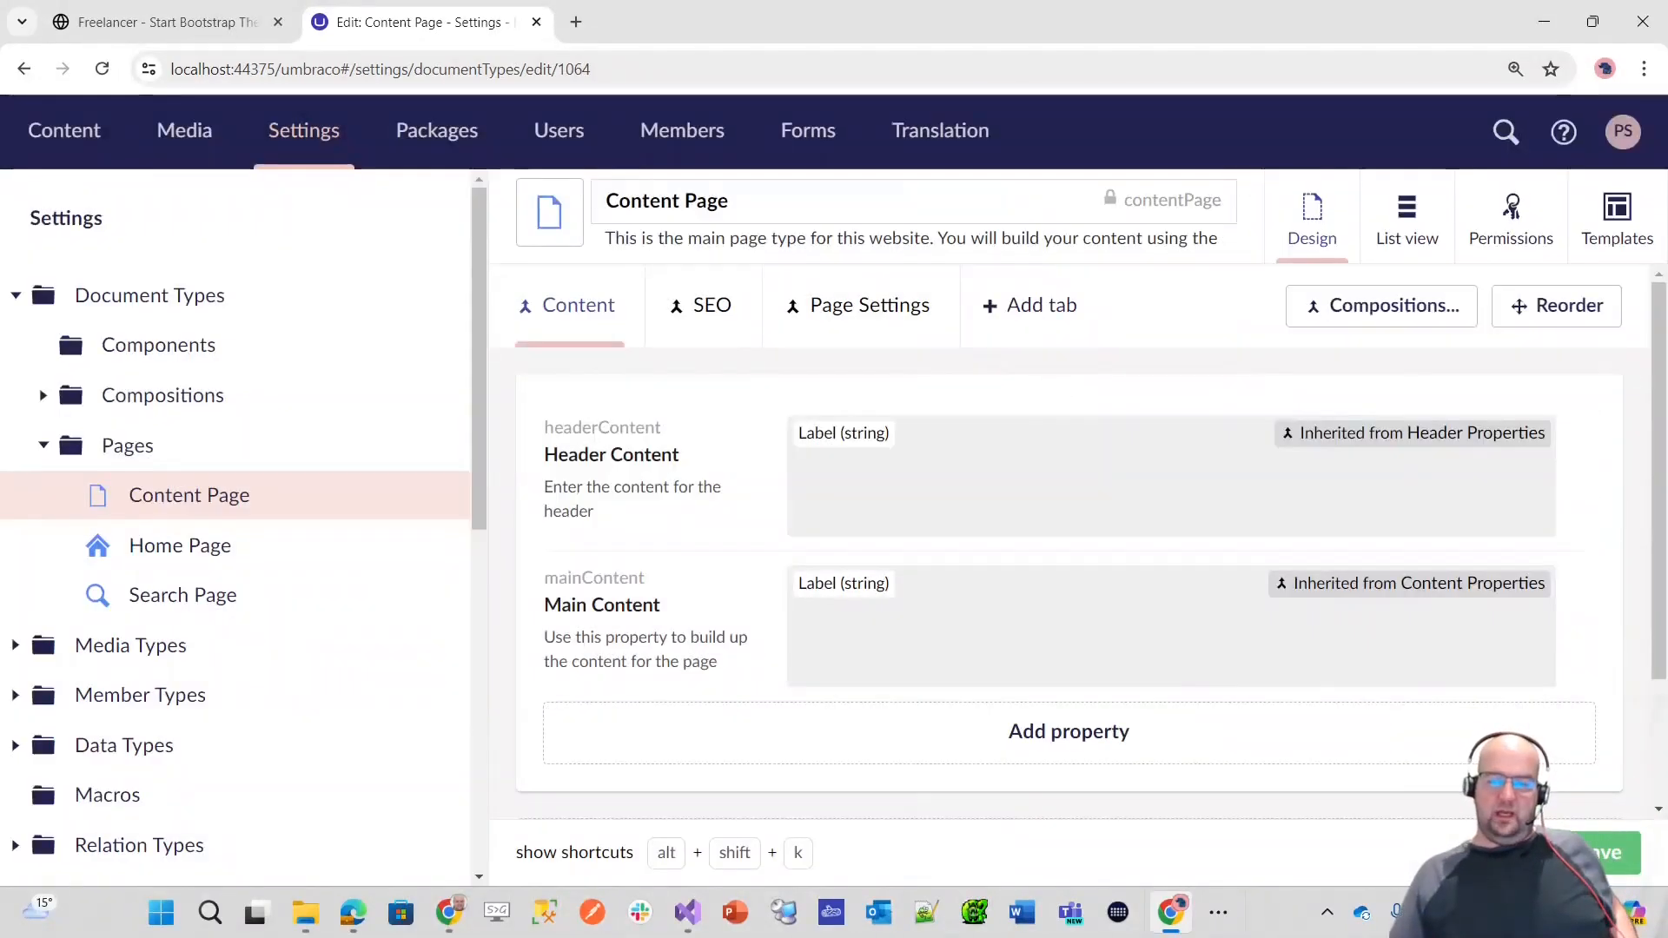
Step: Add the SEO, Tagging and Visibility Properties compositions to the Search Page document type and save it
left_click(165, 599)
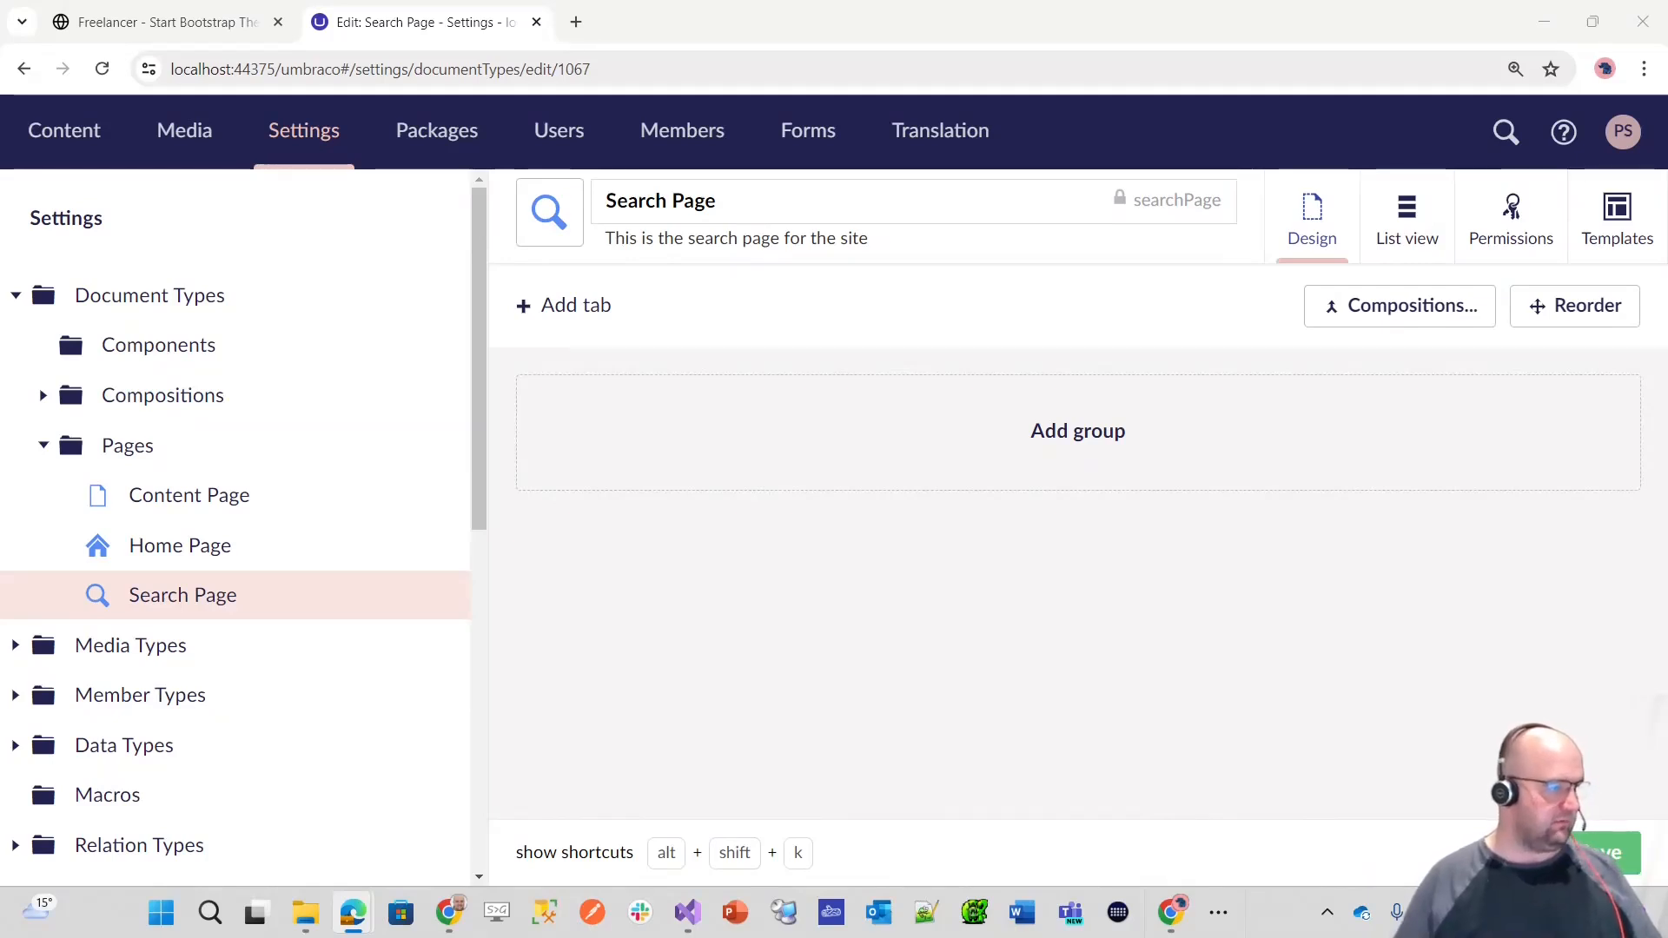
scroll(67, 447, "down", 1)
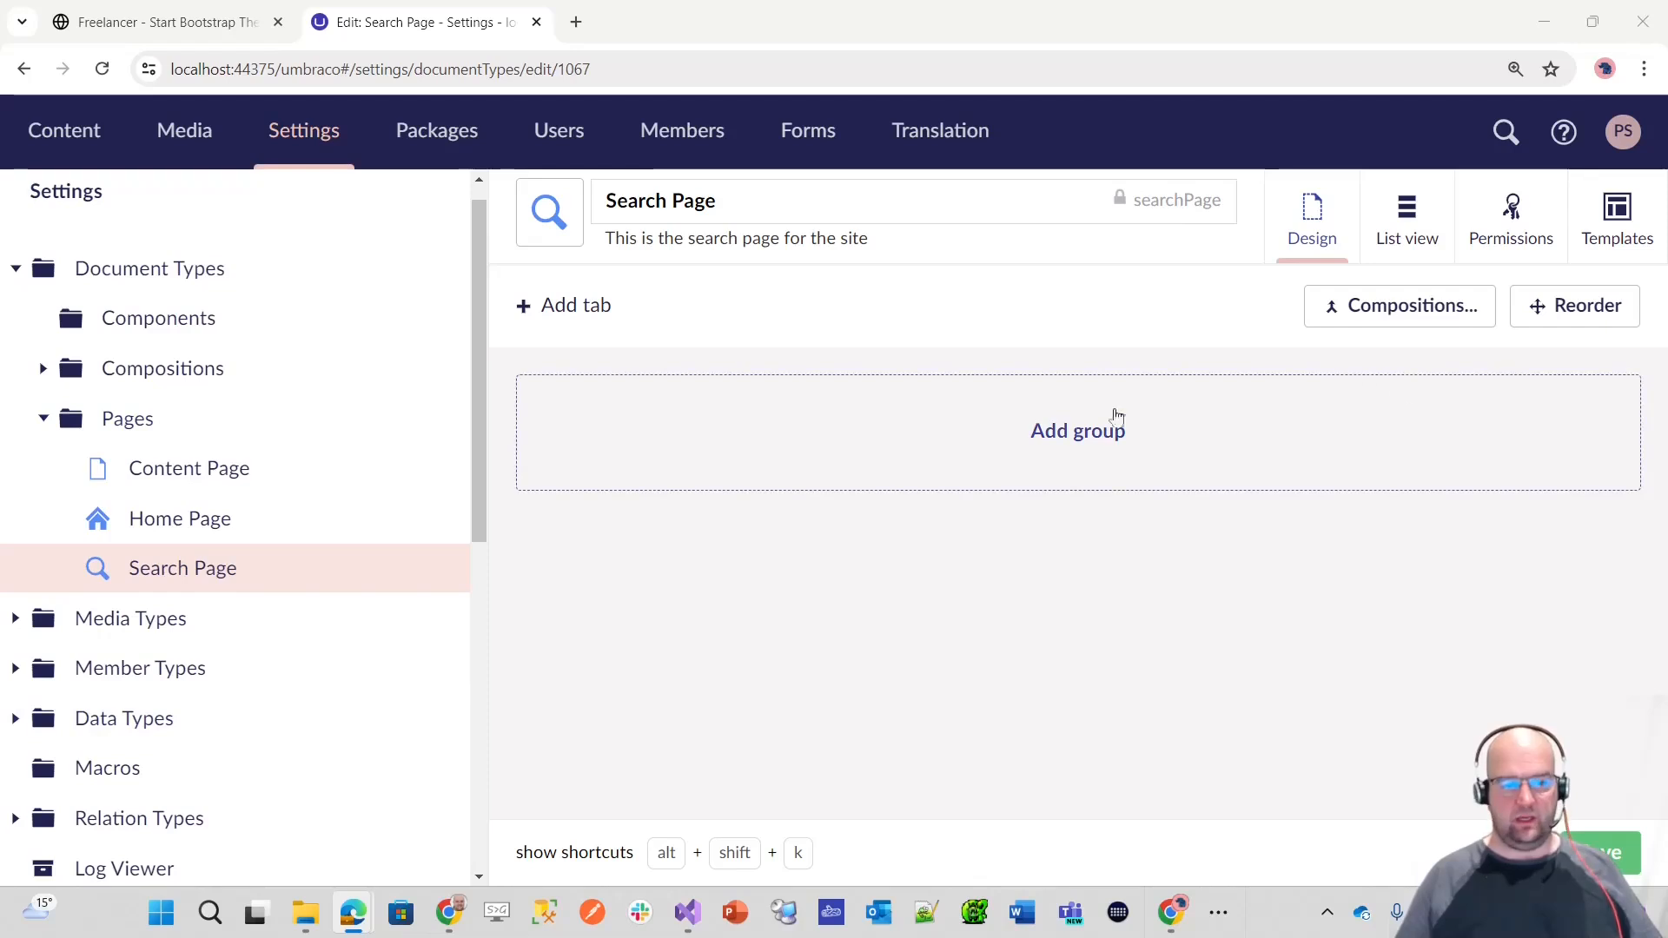
left_click(1373, 299)
scroll(1357, 400, "down", 1)
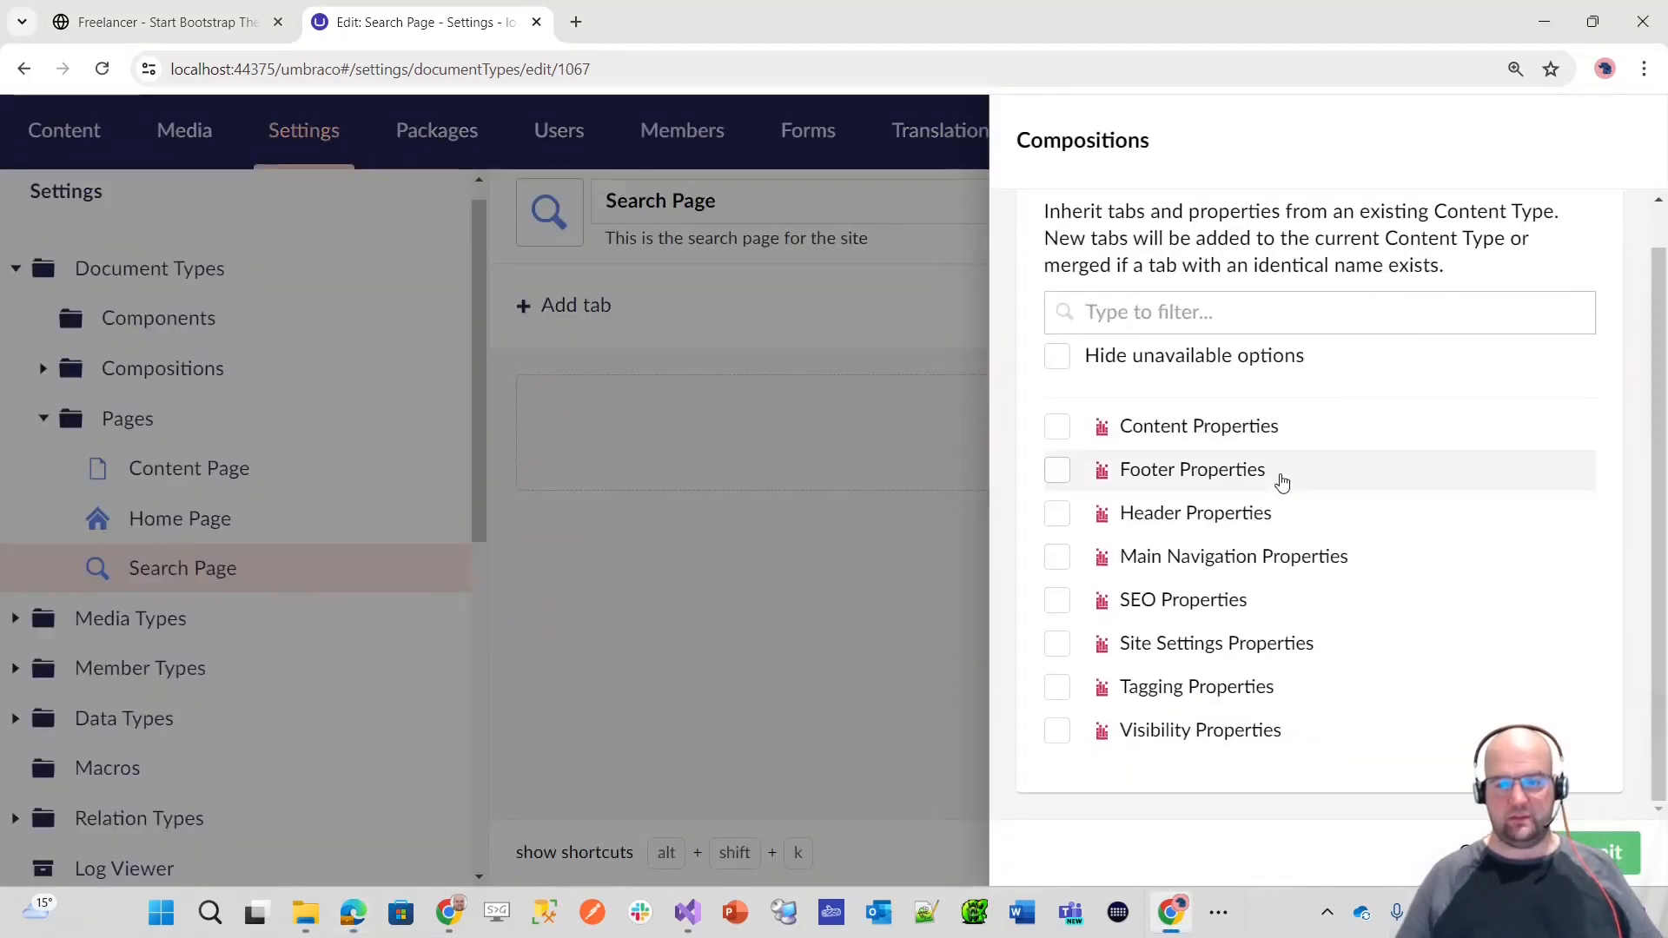
left_click(1183, 598)
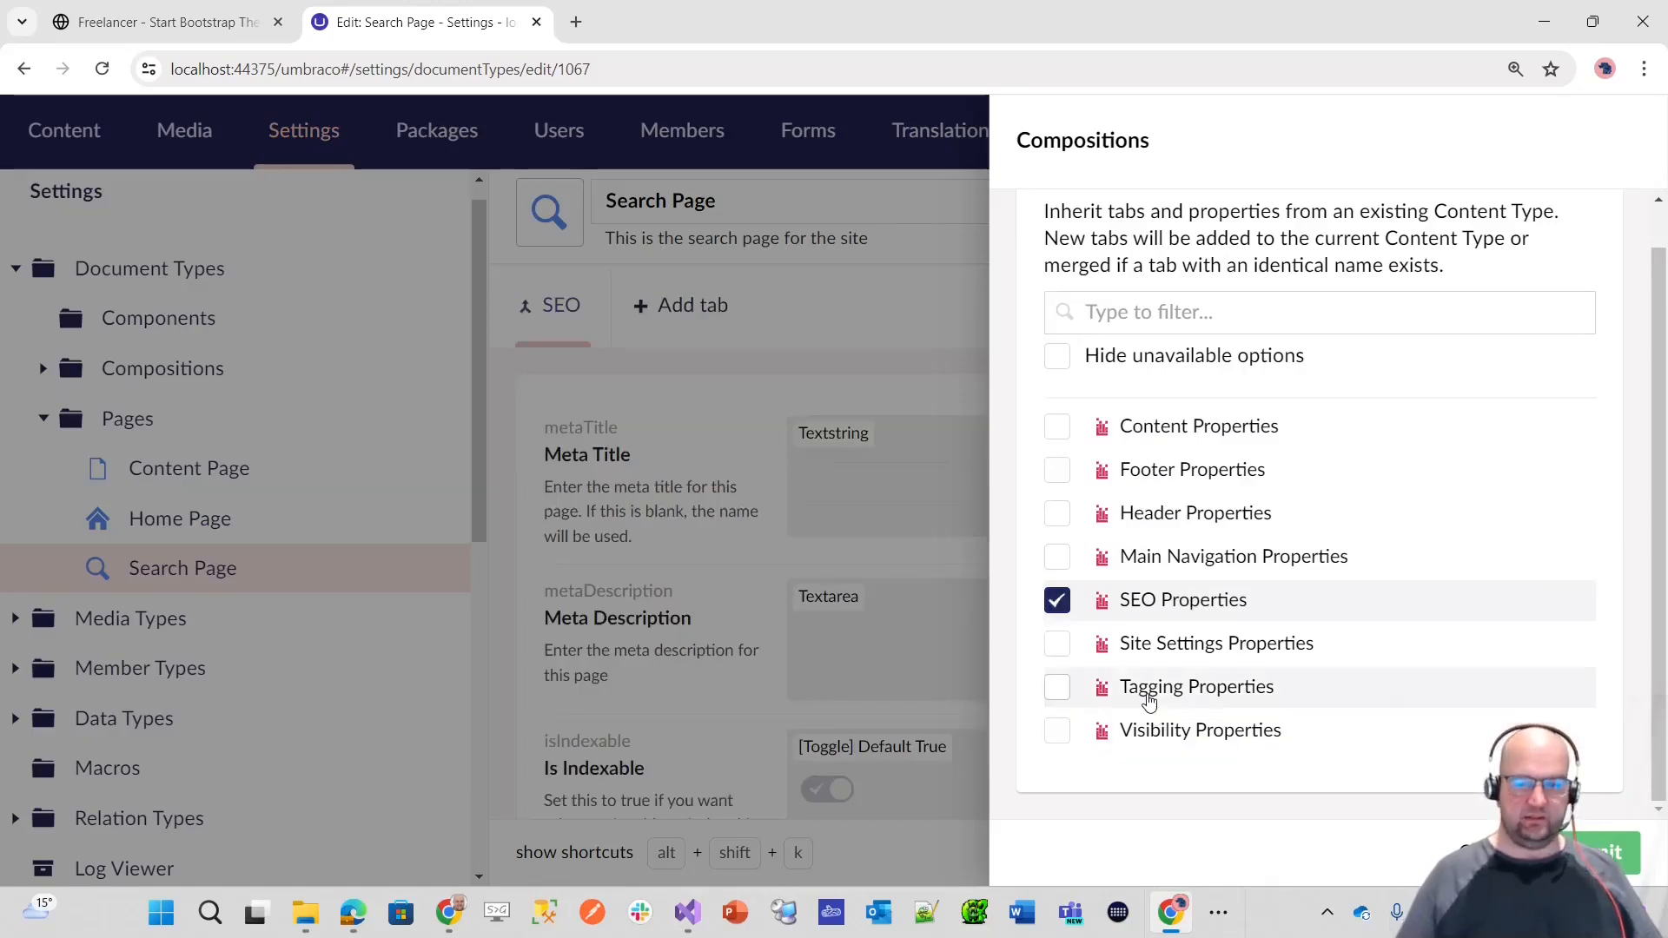
left_click(1145, 690)
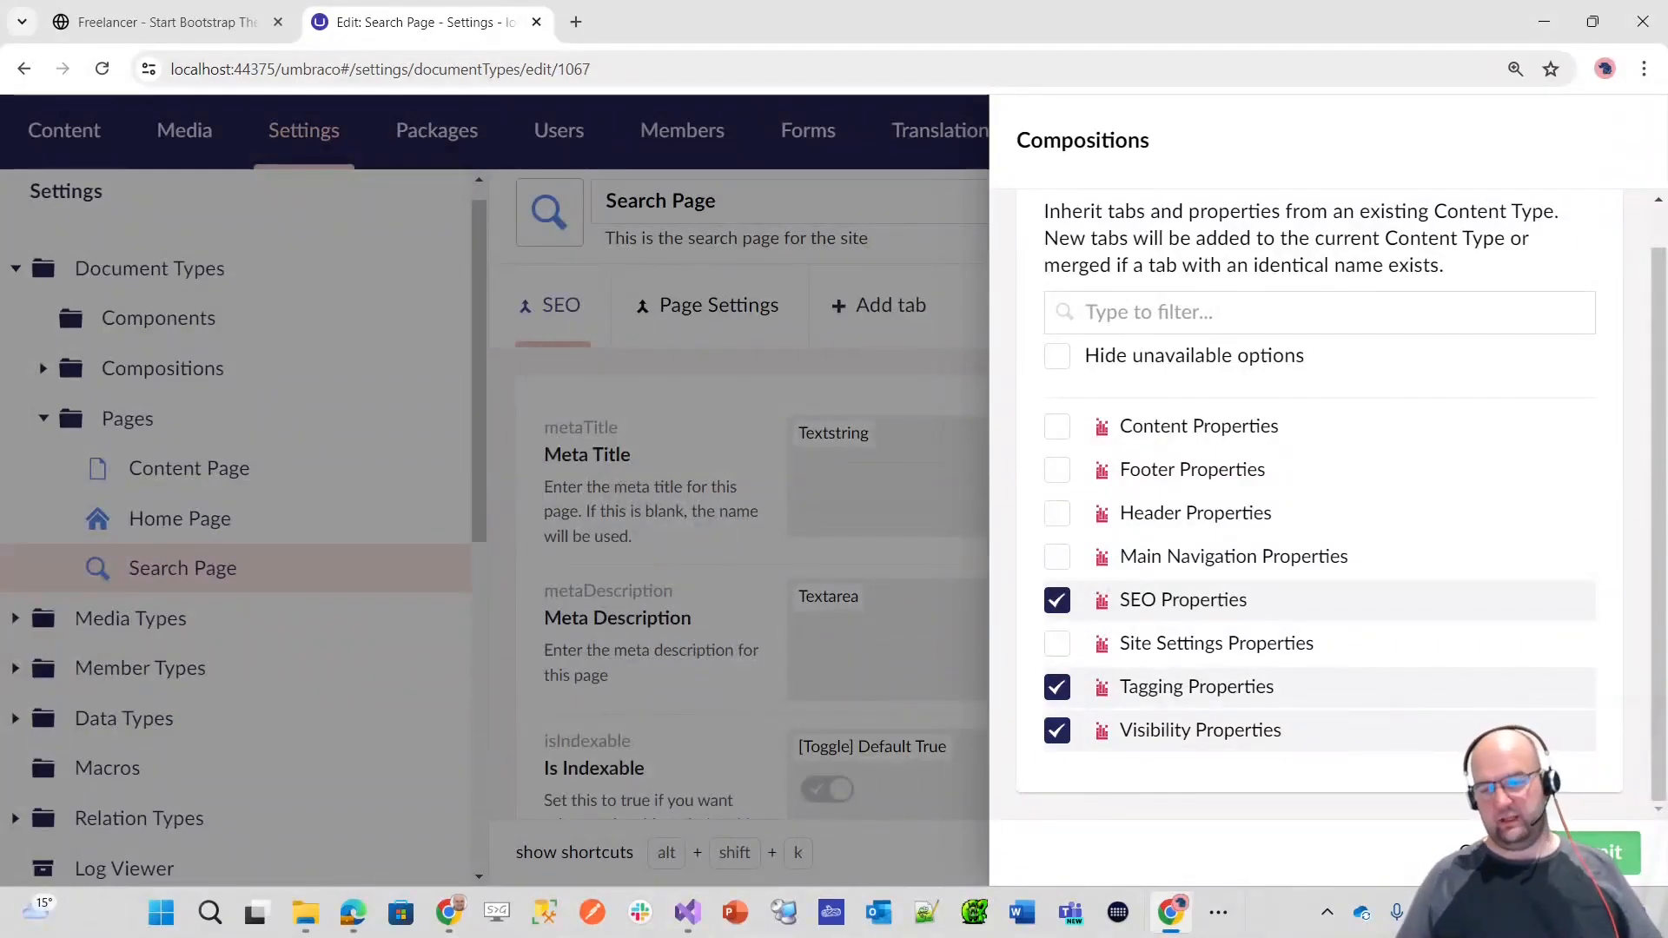
left_click(1599, 853)
left_click(1599, 853)
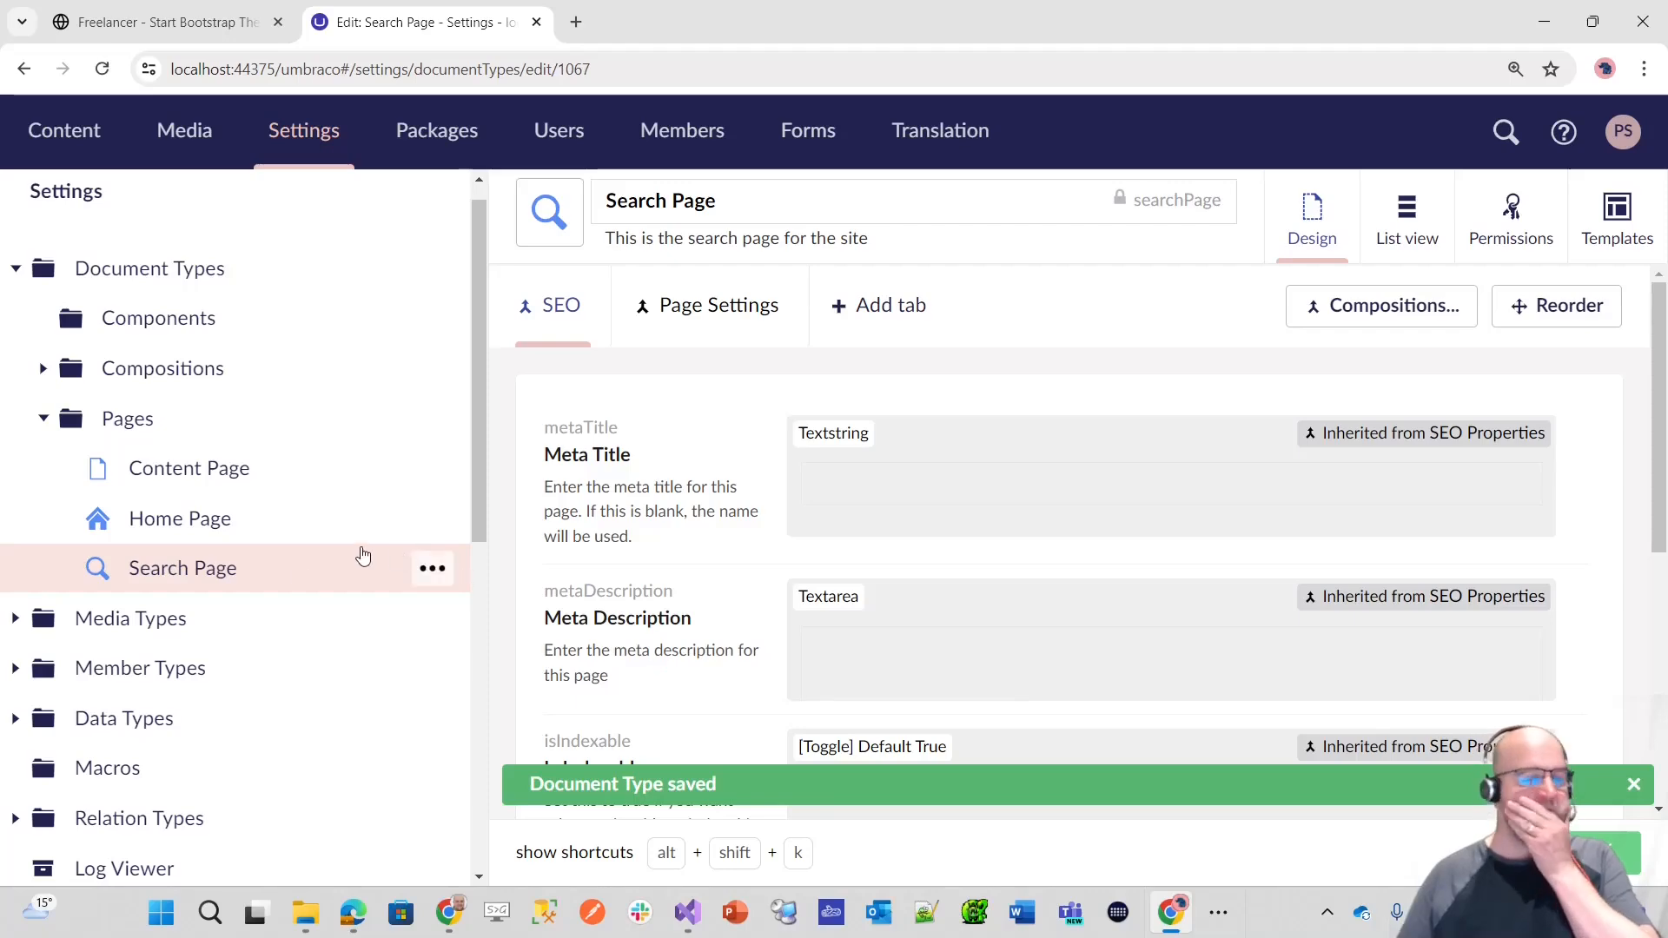
Step: Check the root and child node permissions of the Home Page and Content Page document types
scroll(252, 578, "up", 1)
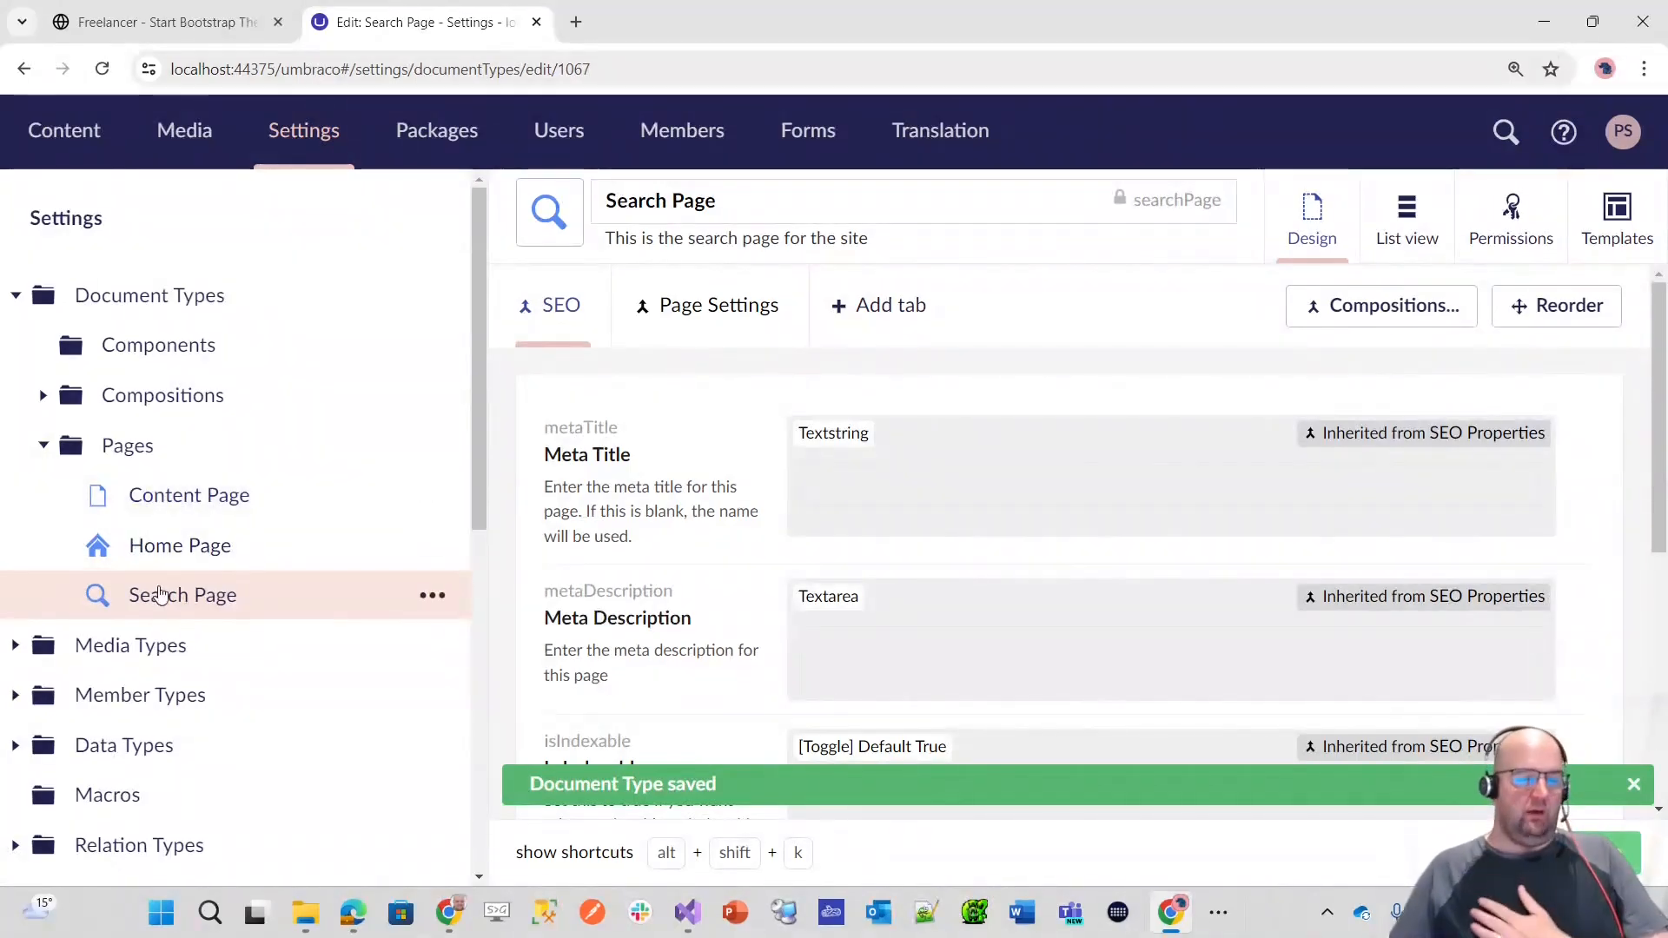
left_click(173, 549)
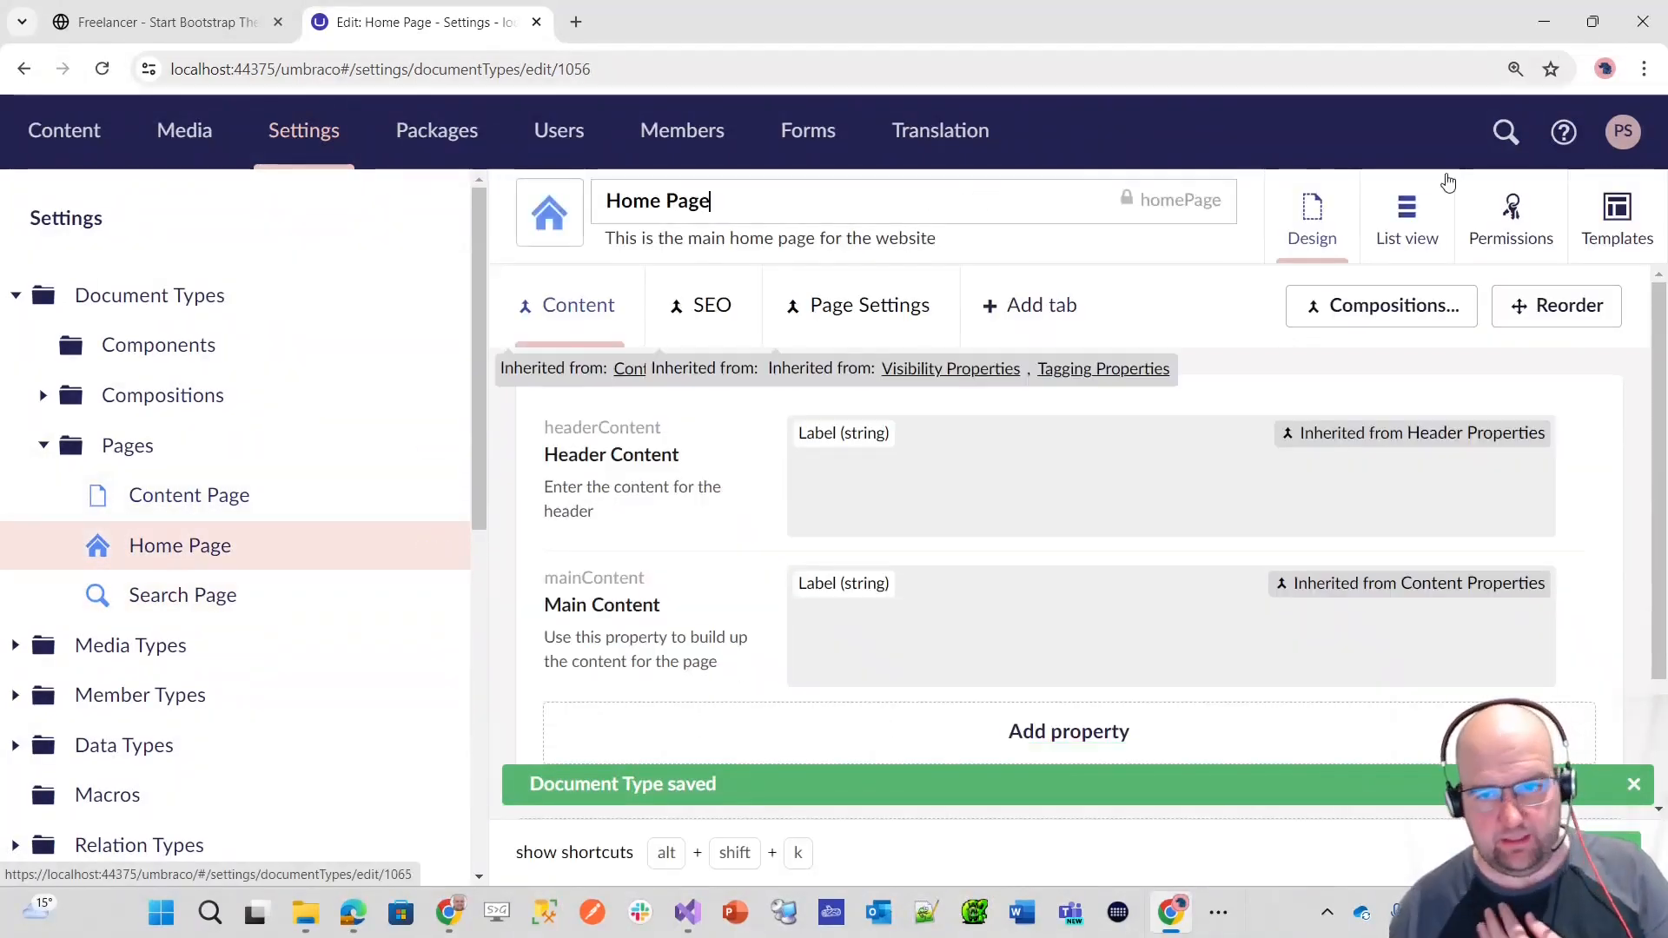
left_click(1525, 223)
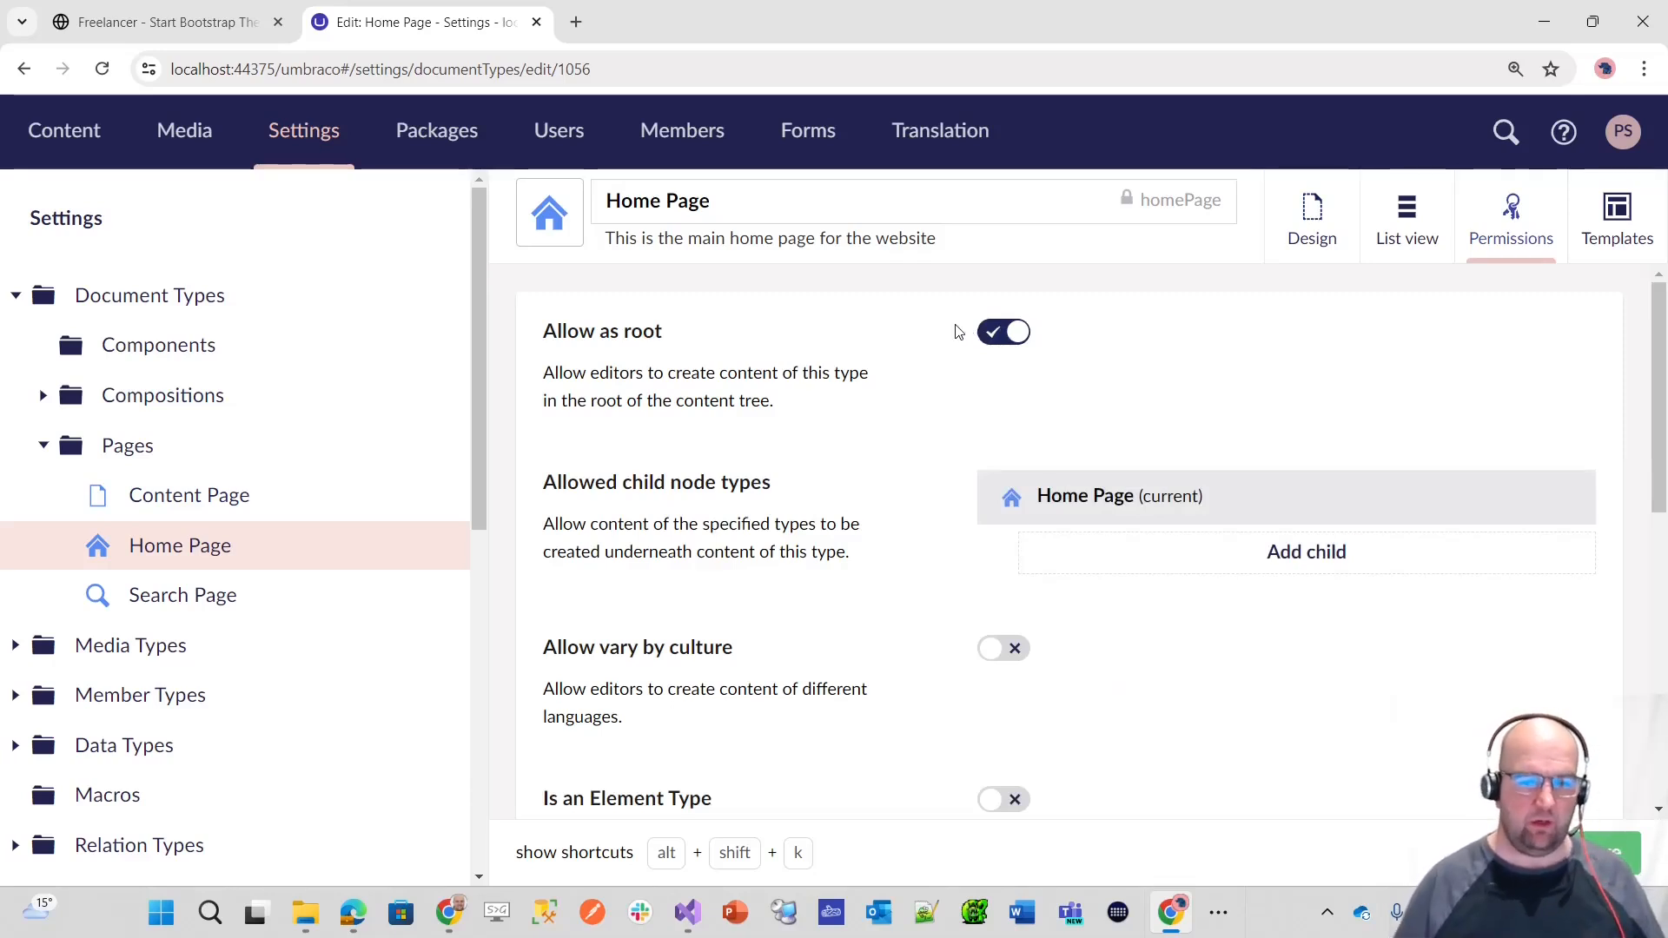
left_click(198, 498)
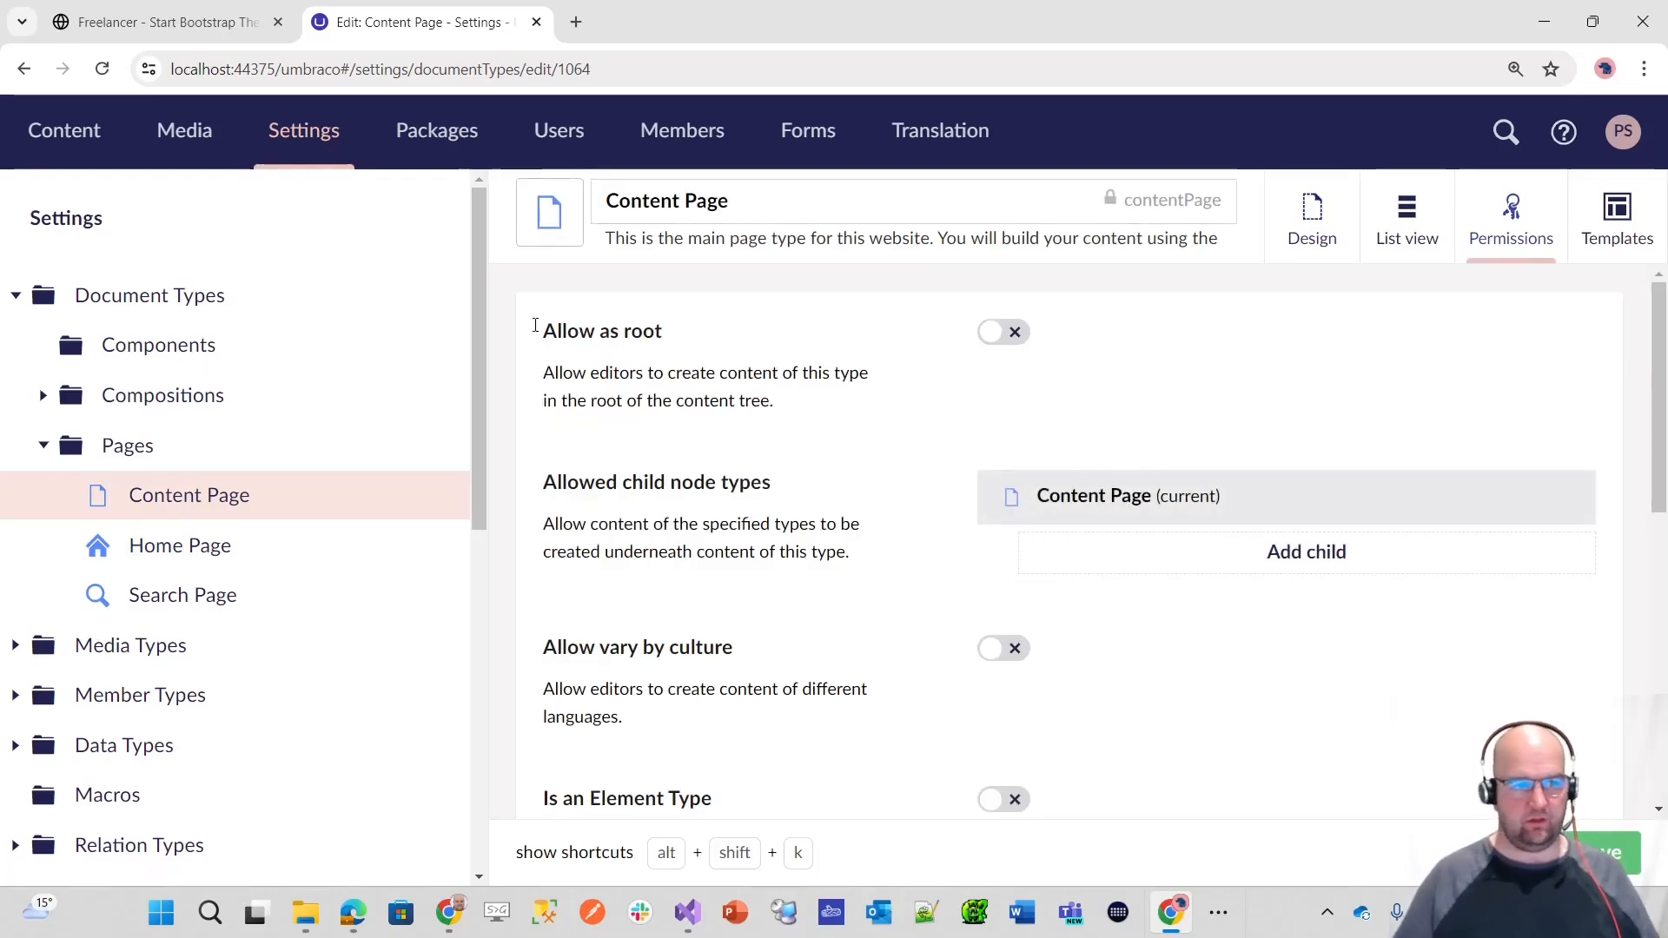
Step: Create a Home Page item named Home at the root of the content tree and publish it
left_click(66, 167)
left_click(451, 220)
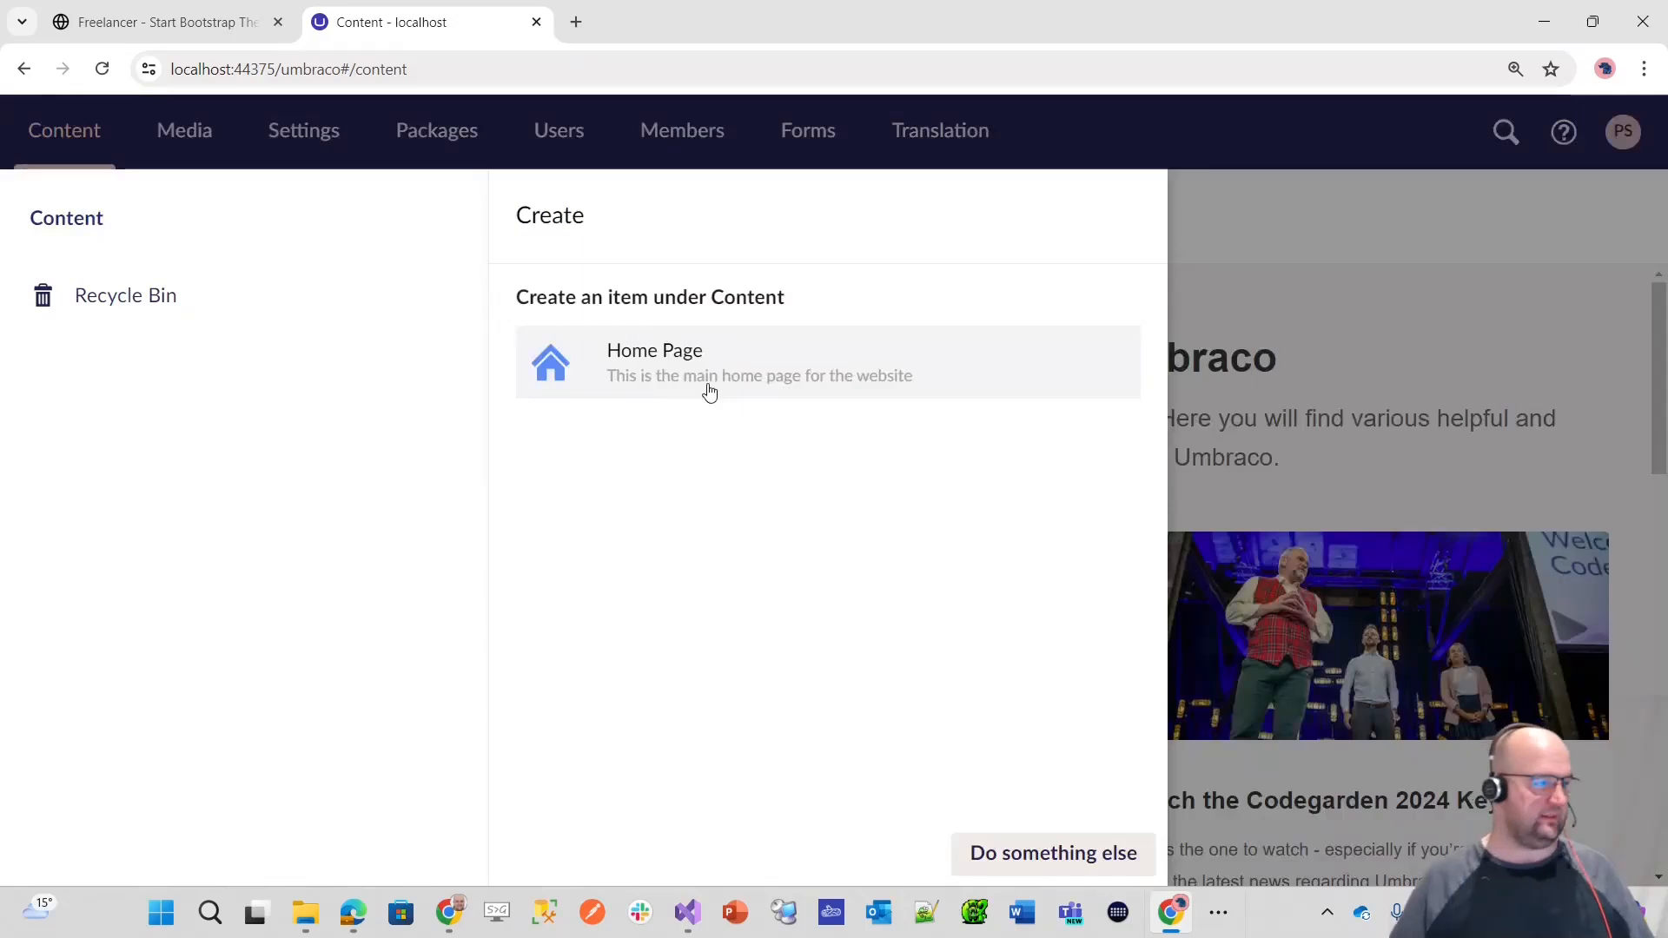
key("alt+Tab")
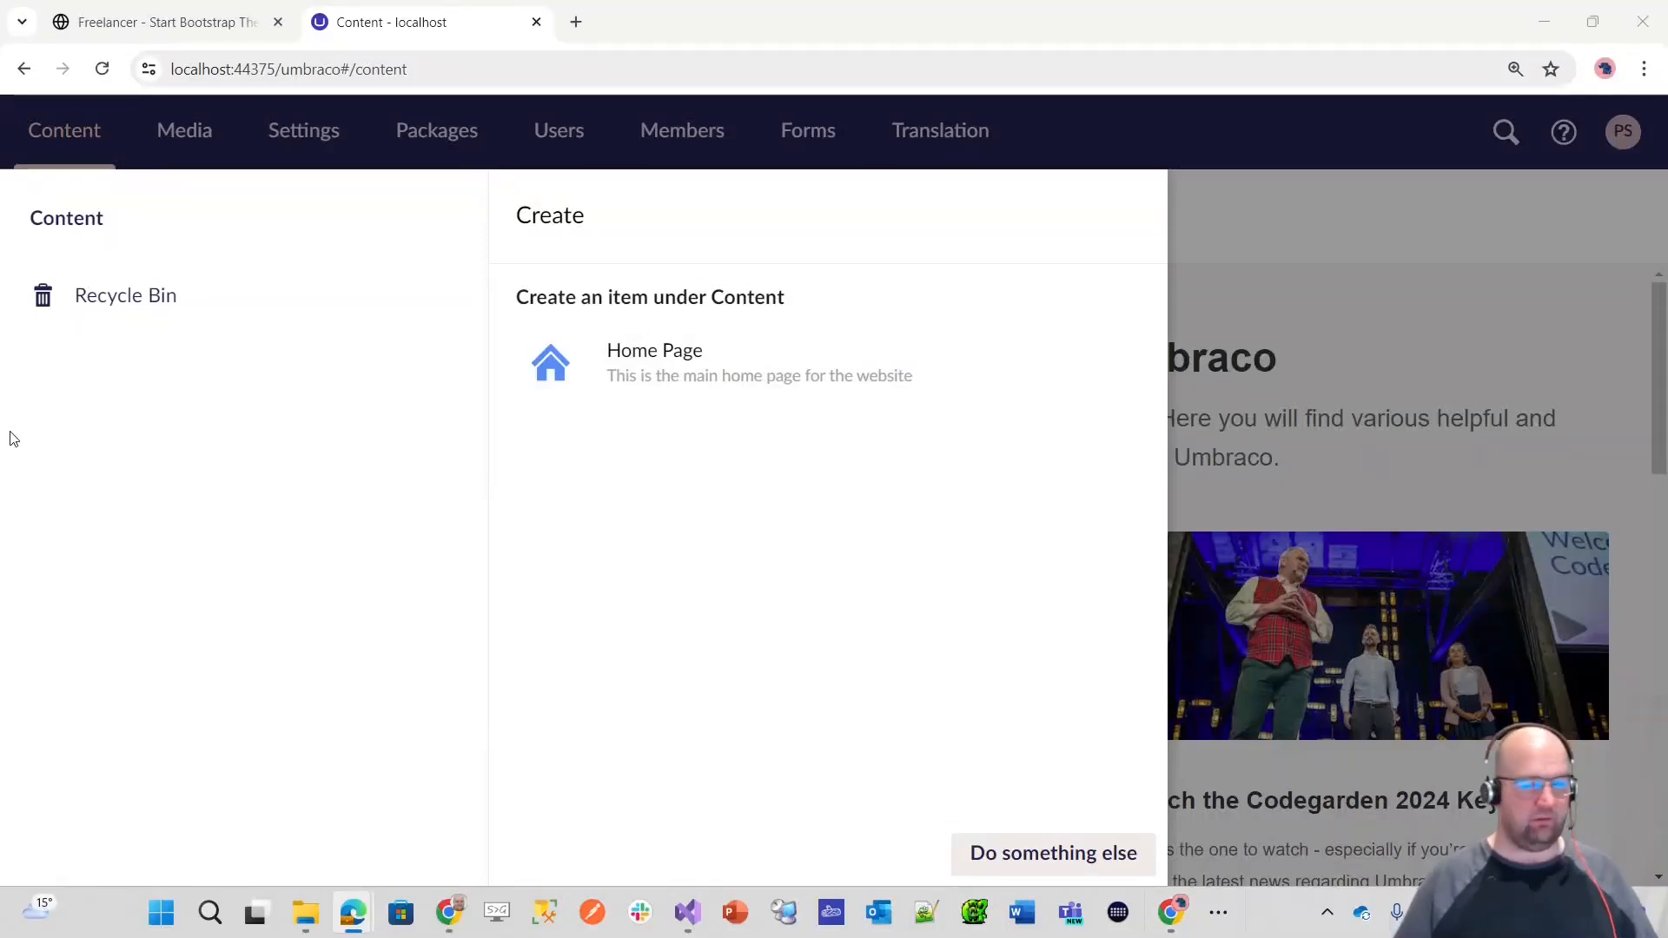
left_click(733, 383)
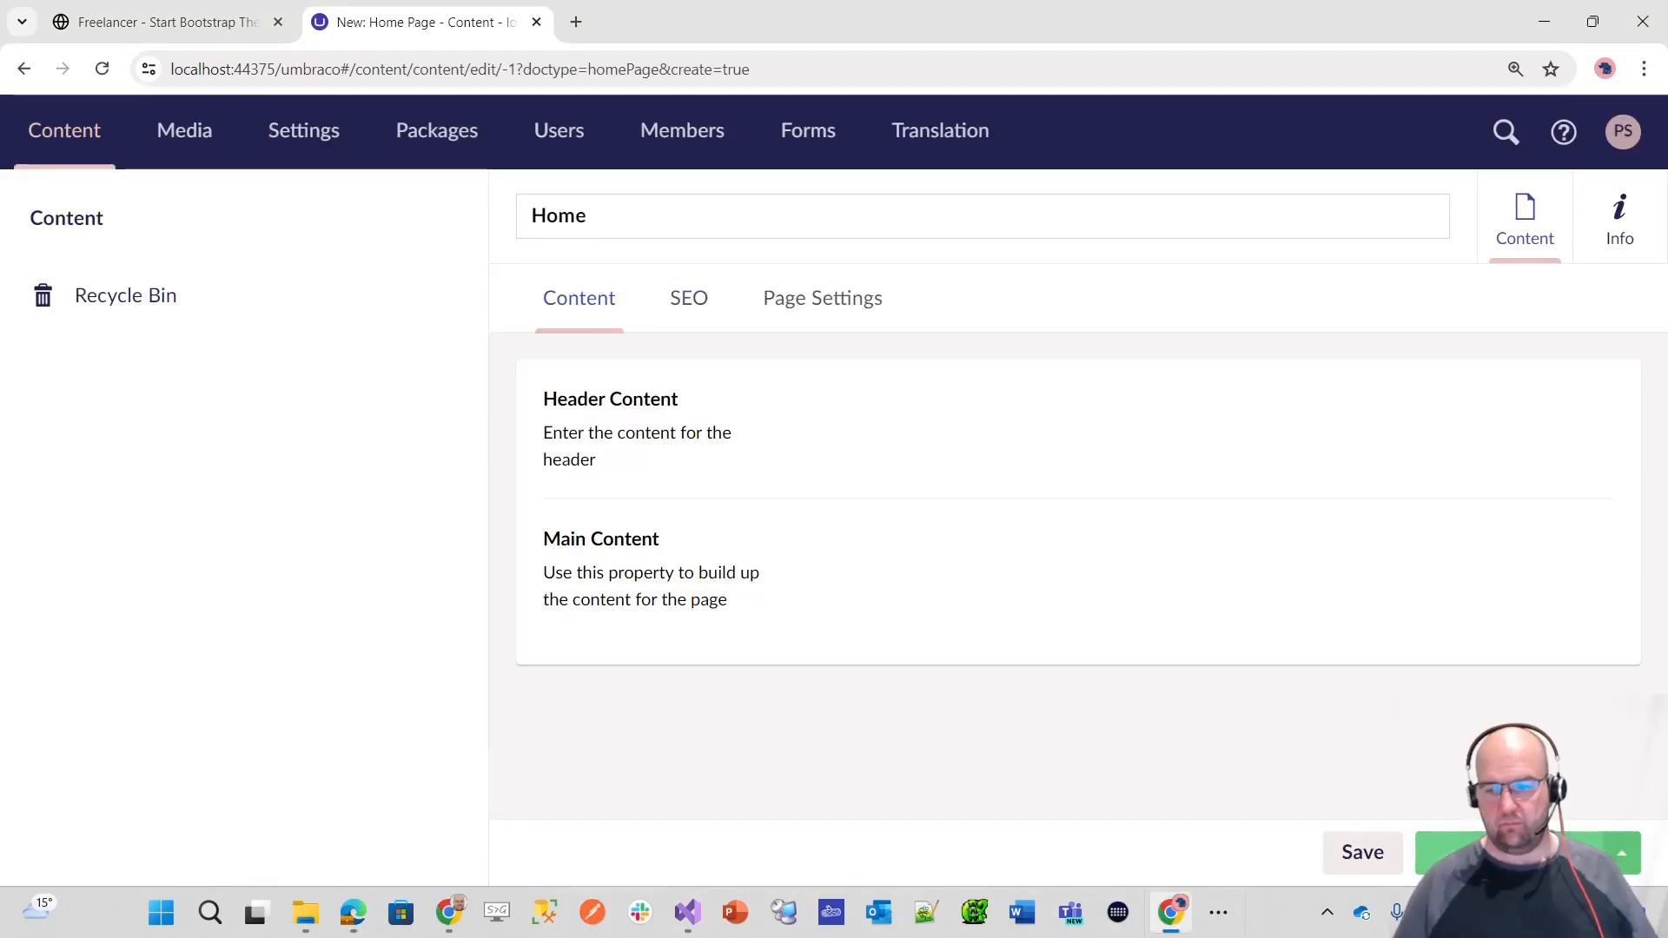
Step: Allow Content Page and Search Page as child node types of the Home Page document type and save it
left_click(304, 131)
left_click(189, 495)
left_click(180, 546)
left_click(1512, 221)
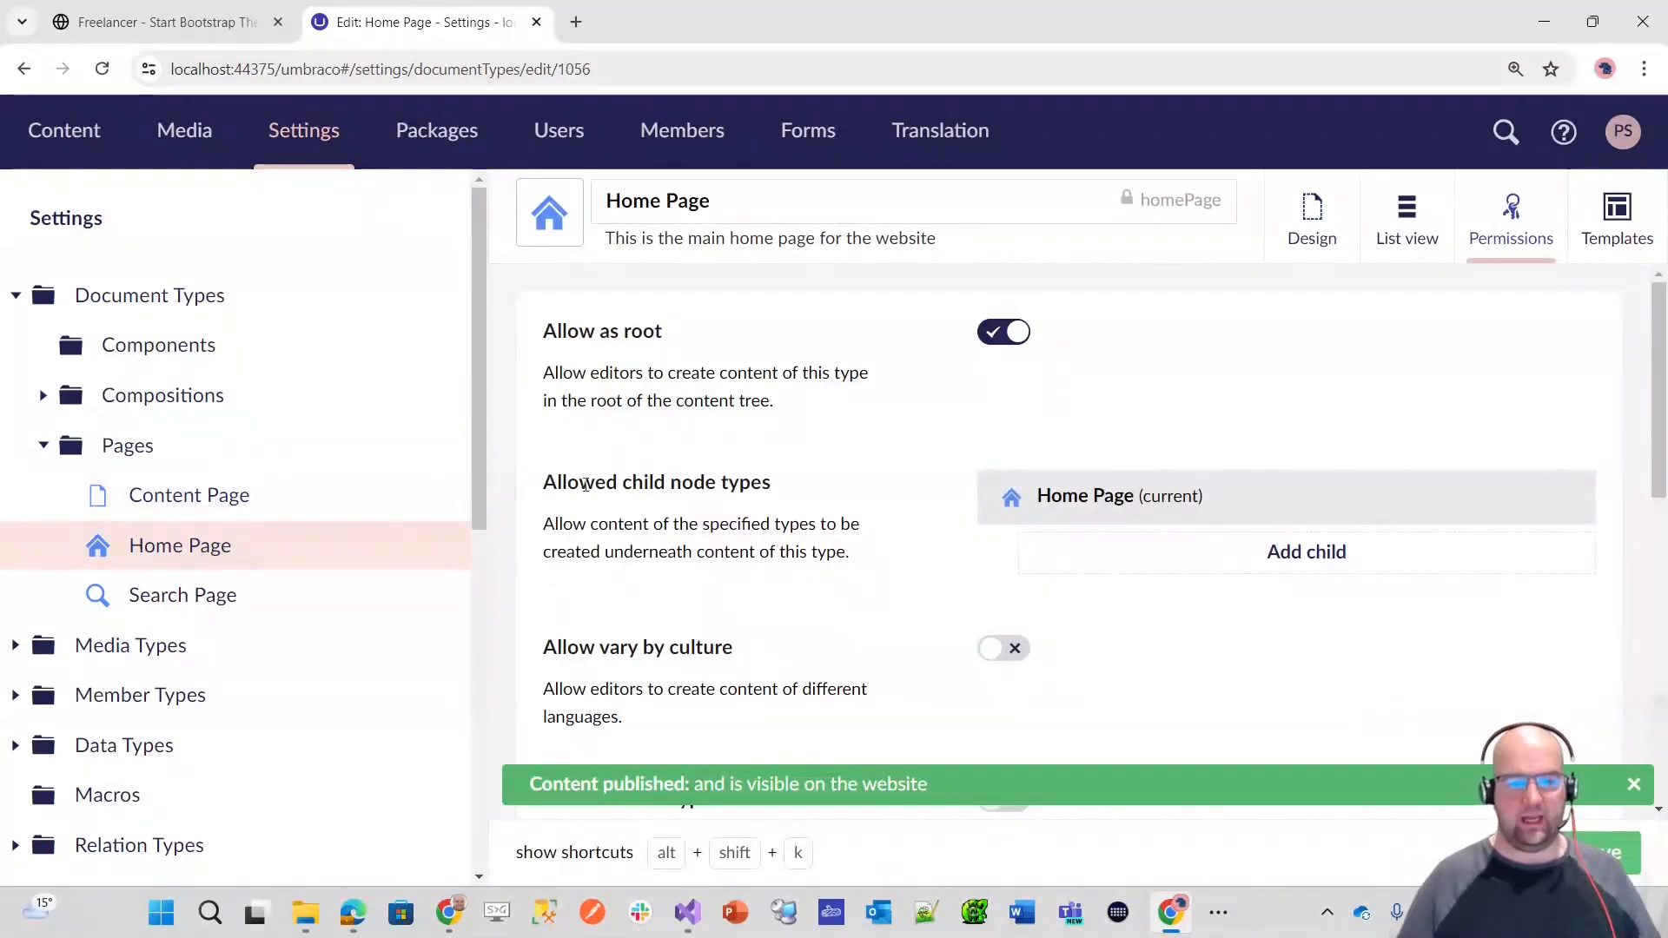
scroll(838, 522, "down", 1)
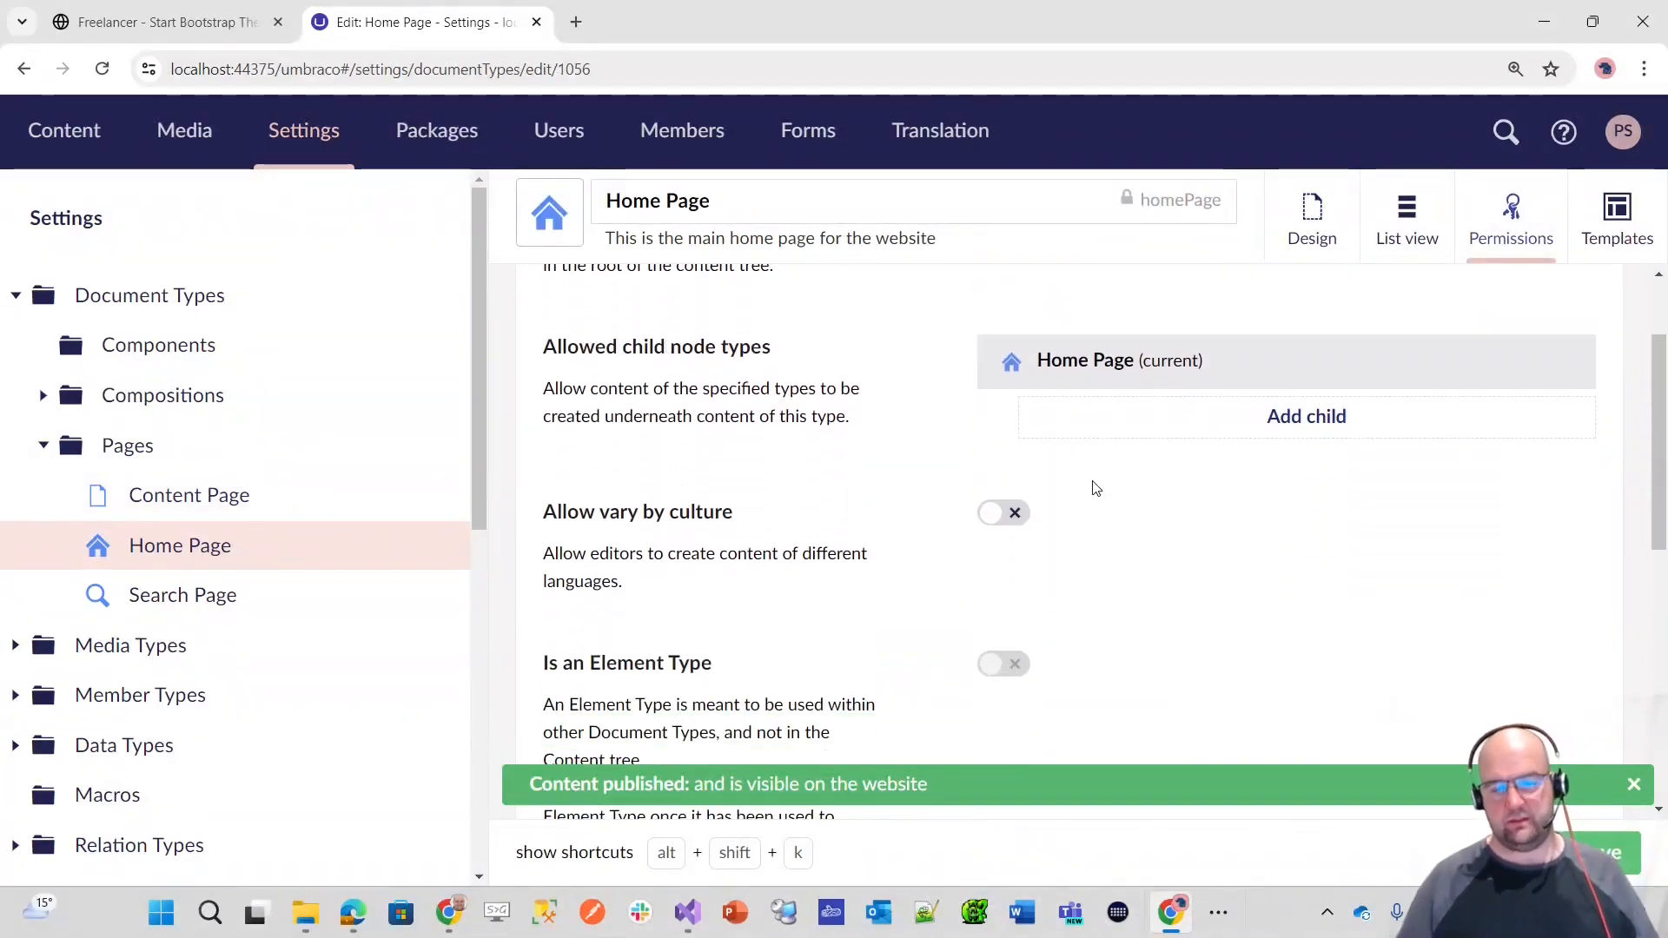
left_click(1277, 417)
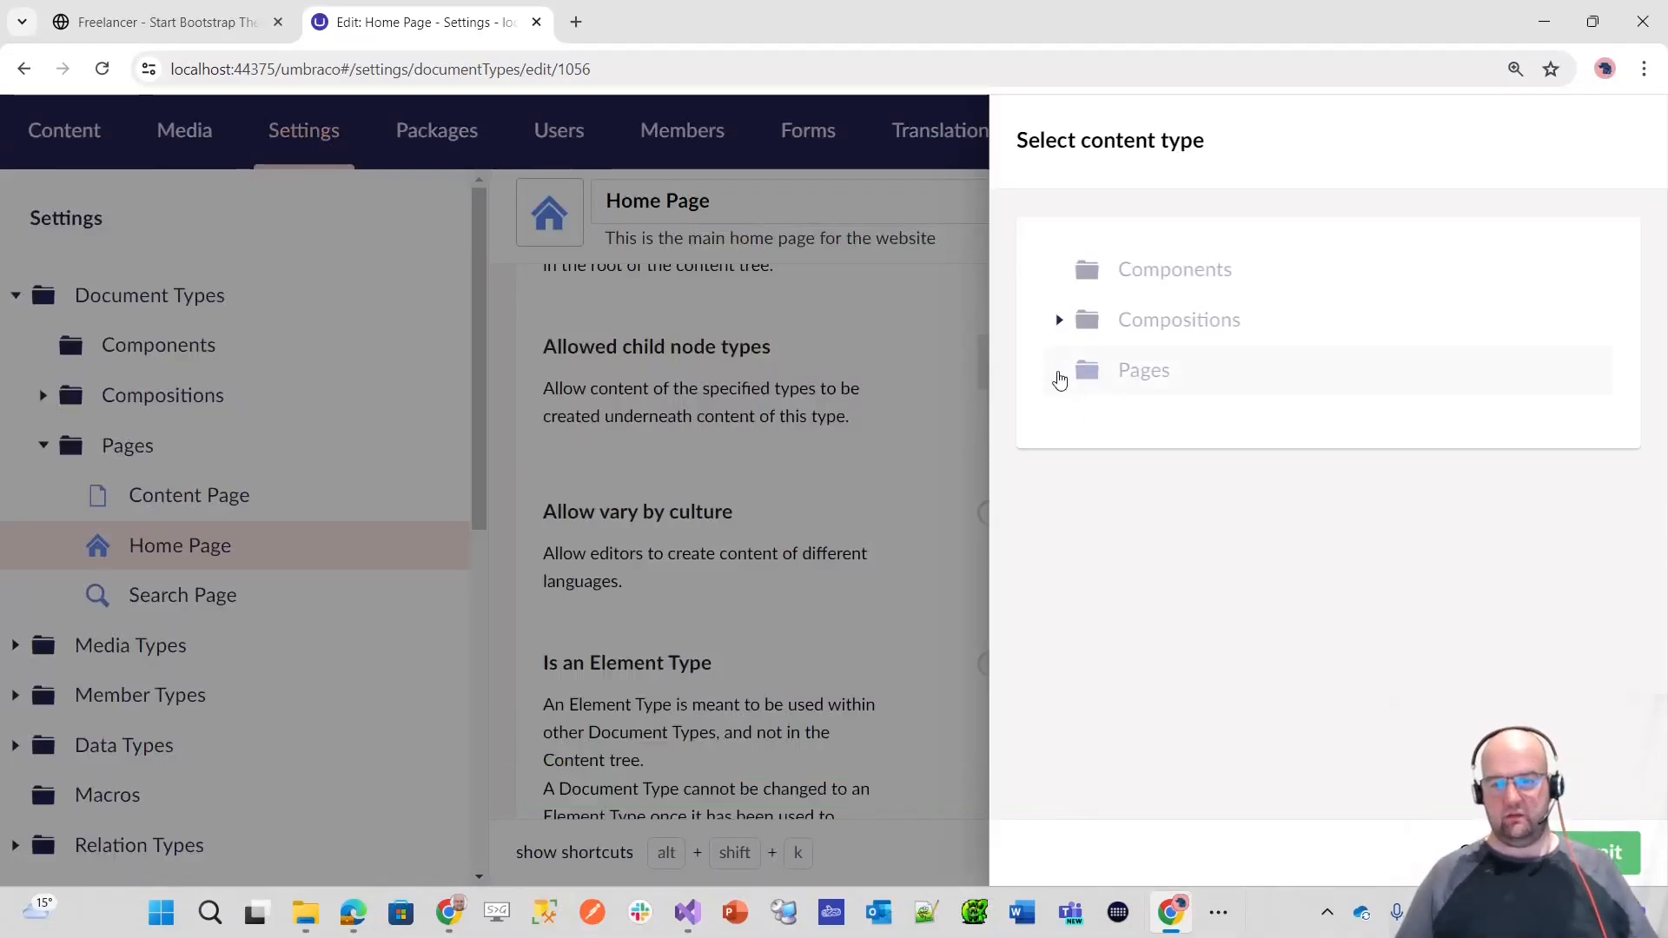
left_click(1060, 372)
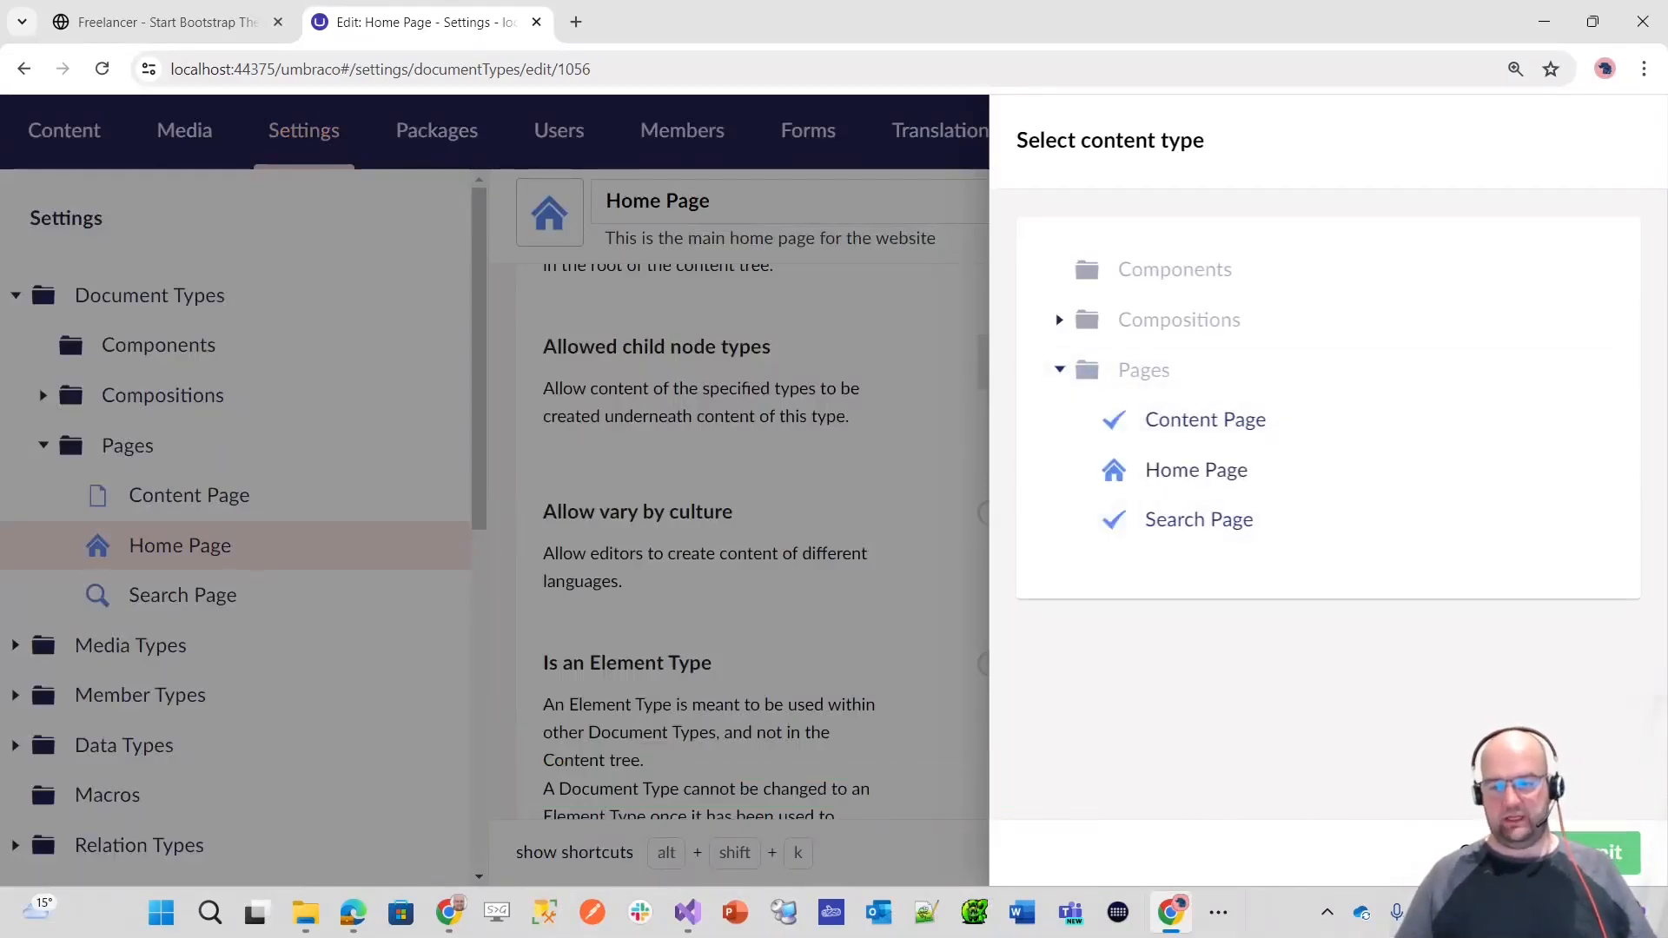
left_click(1608, 852)
left_click(1609, 852)
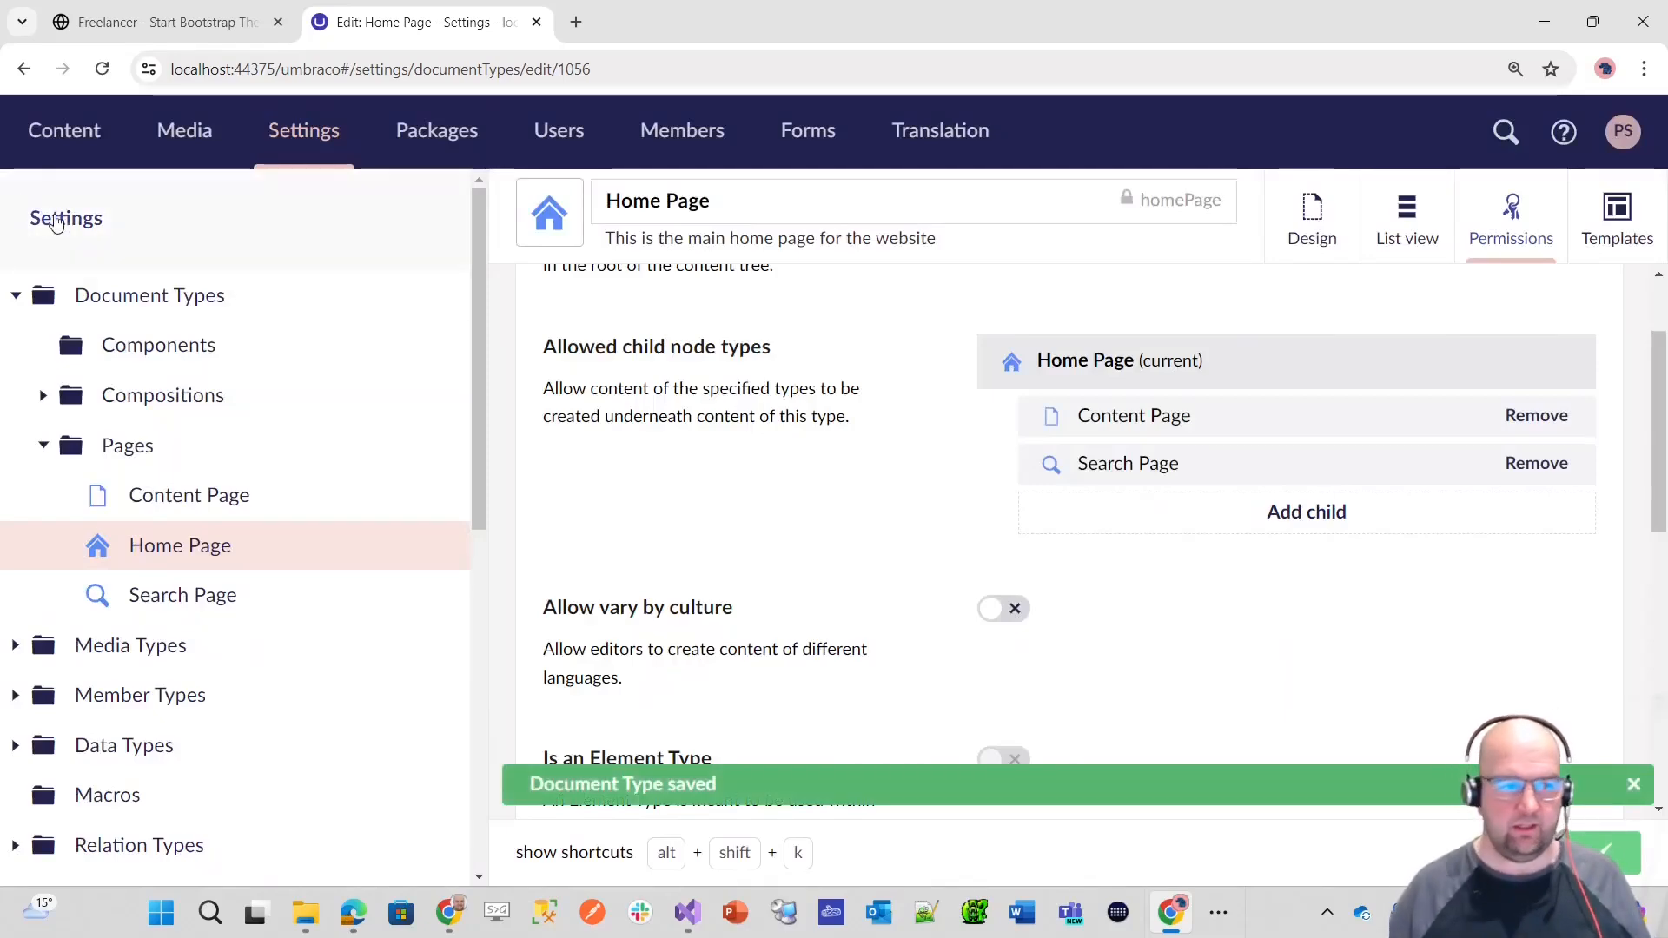
Step: Create a Content Page named About under the Home content item and publish it
left_click(54, 137)
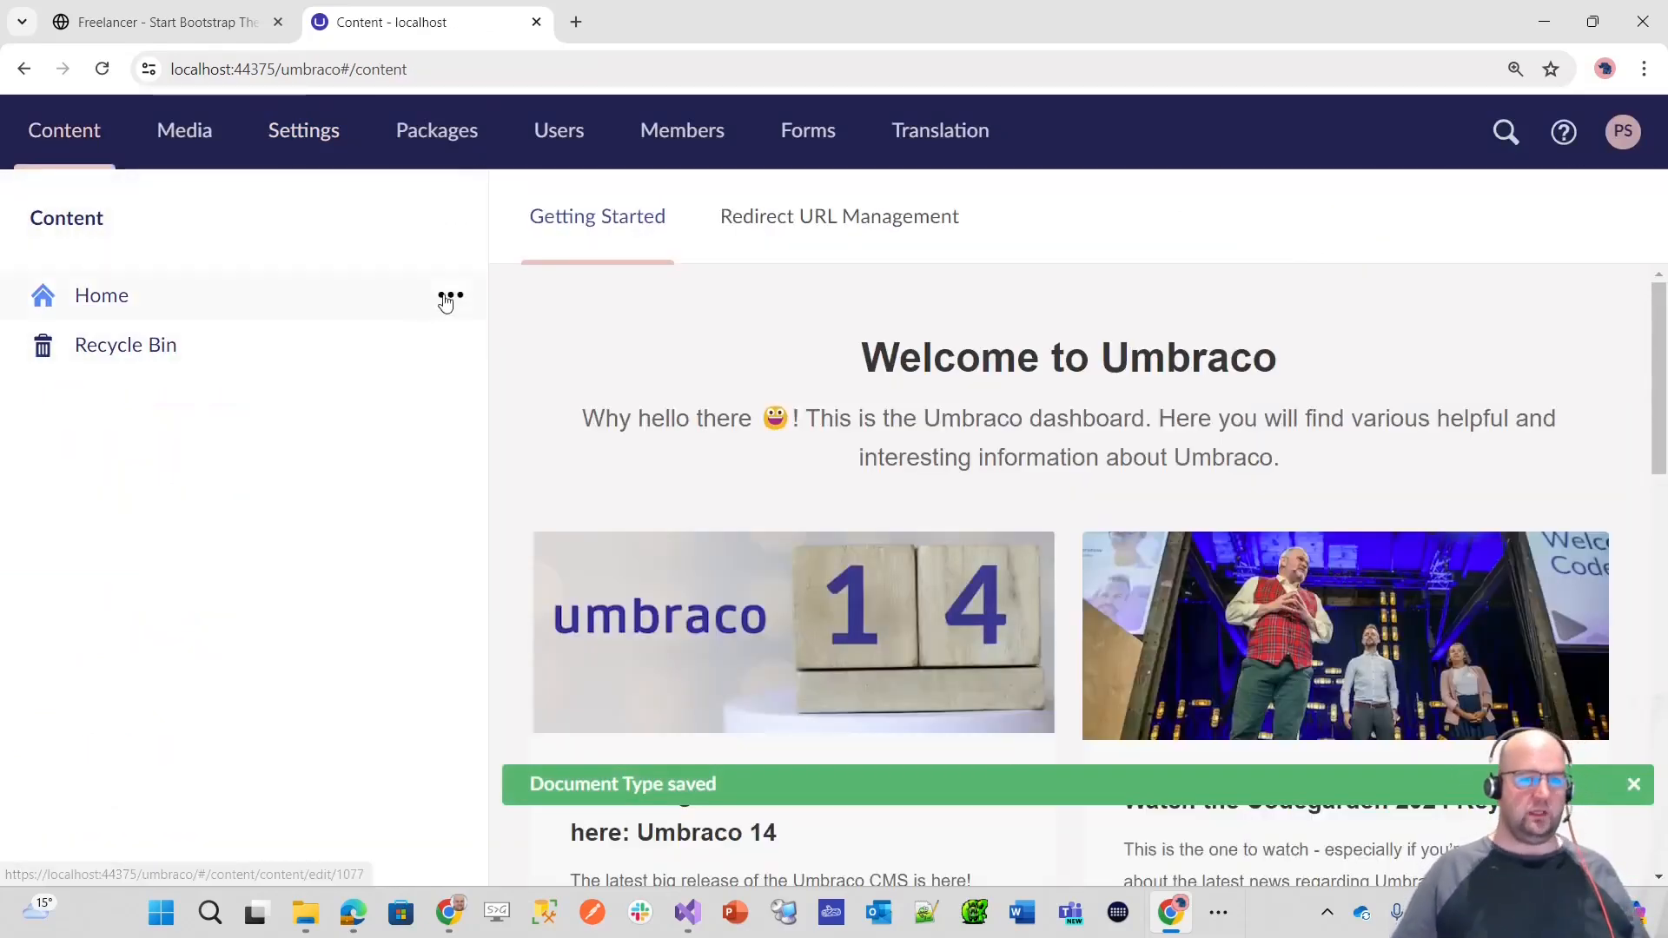
left_click(451, 296)
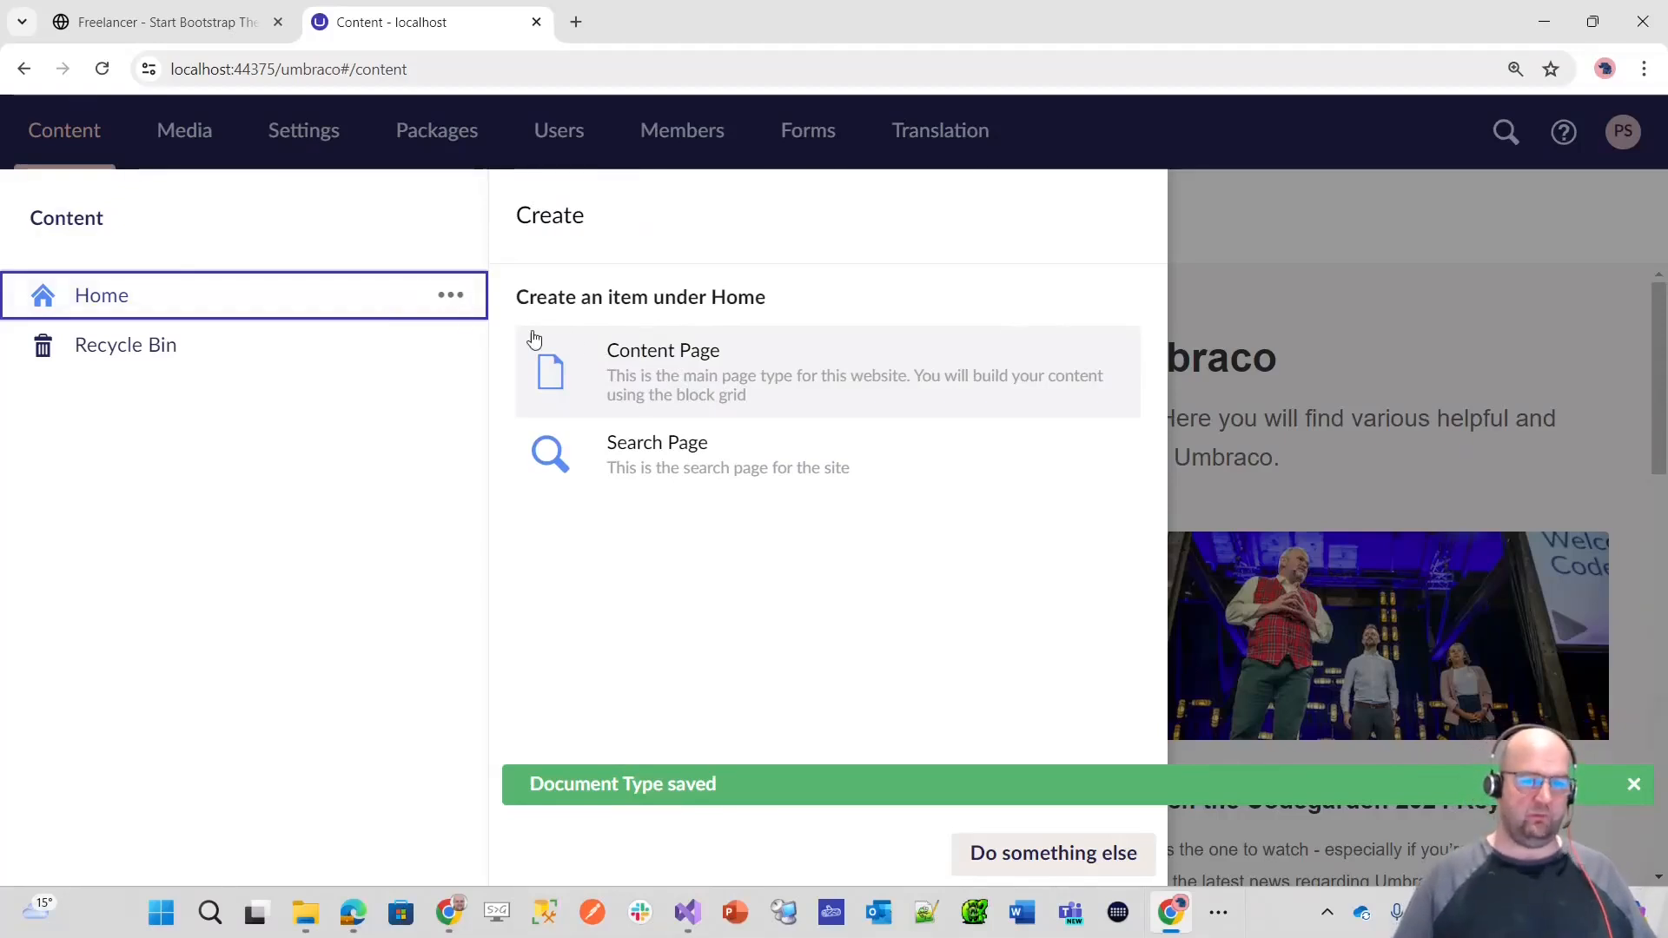
left_click(752, 396)
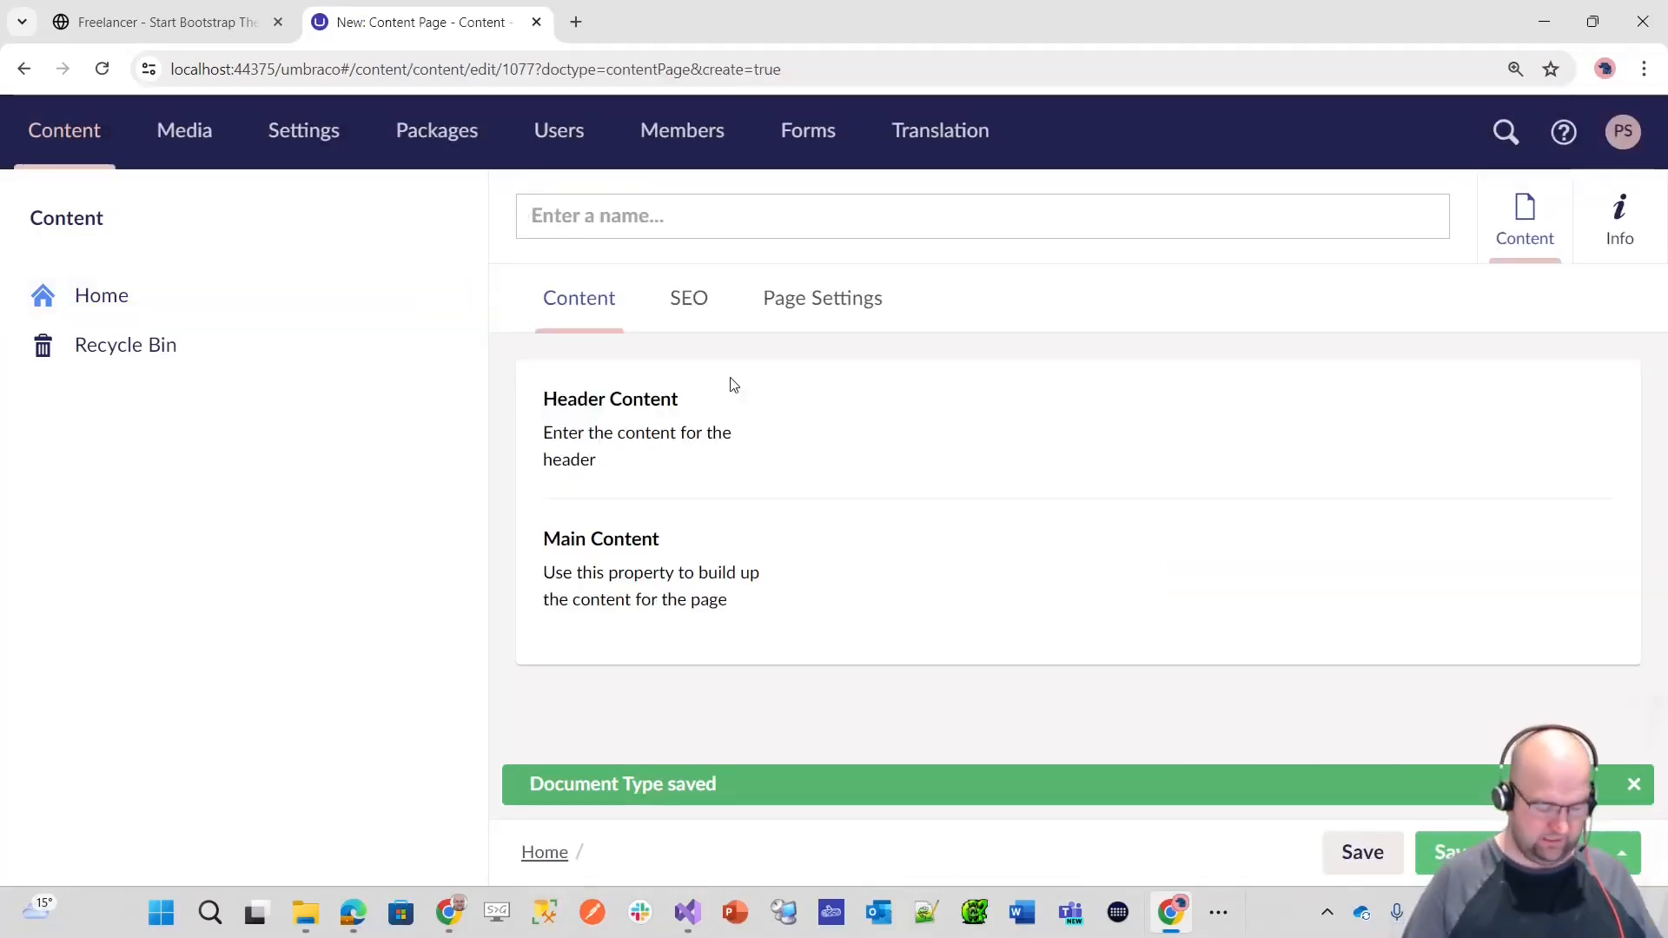
type("About")
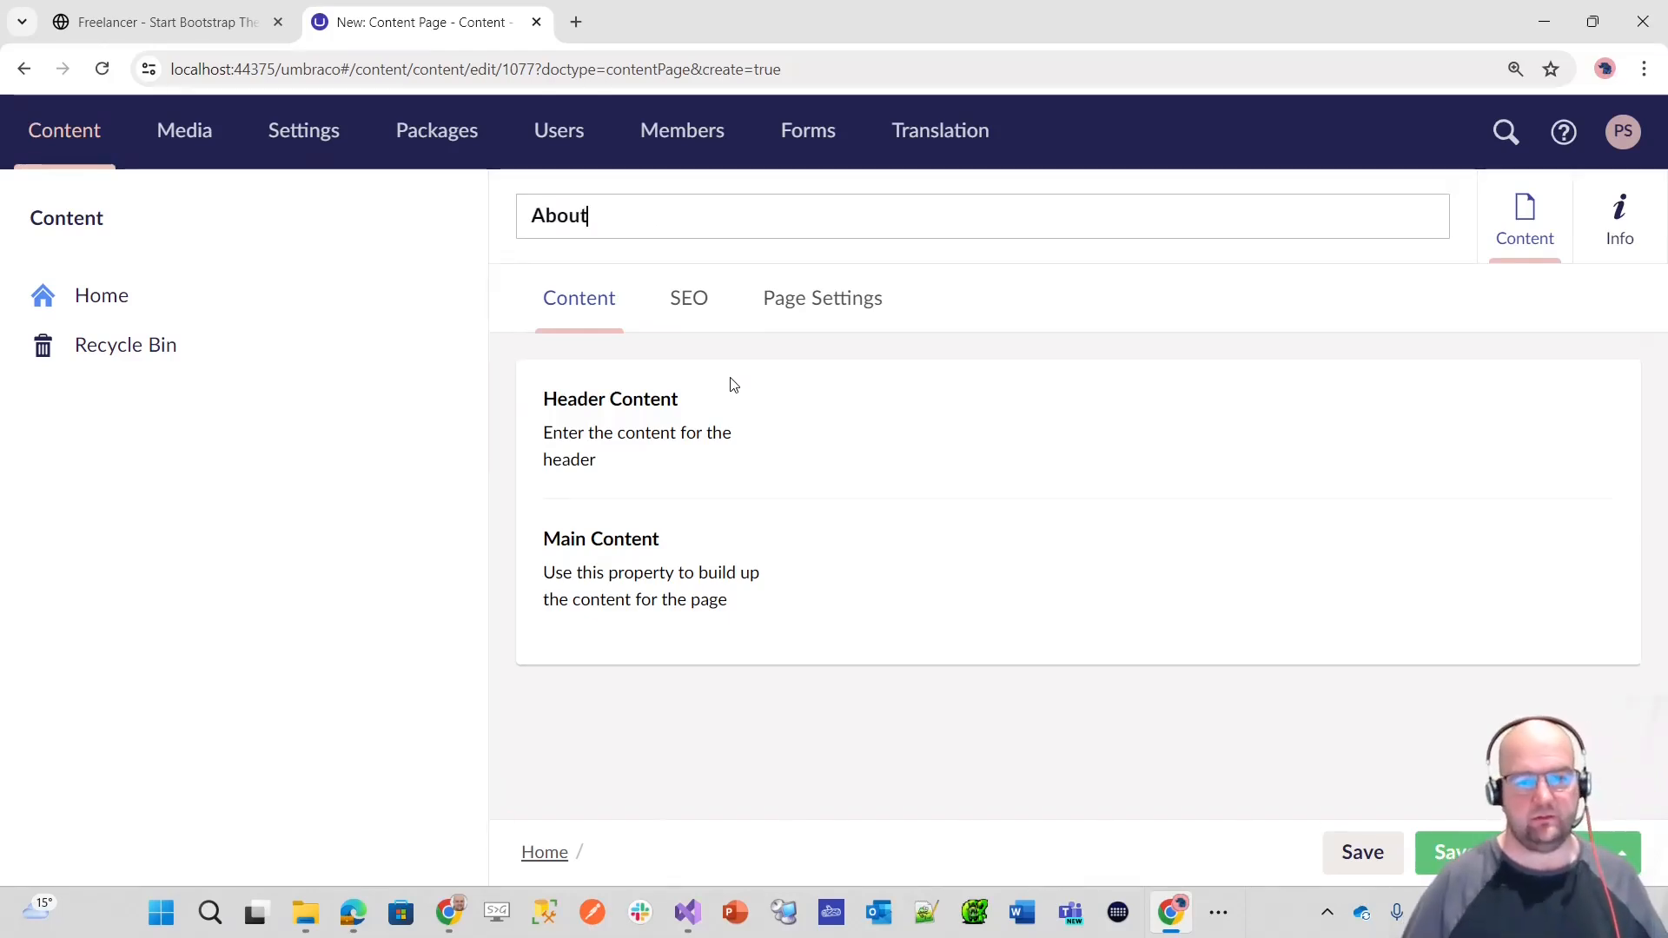
left_click(1446, 853)
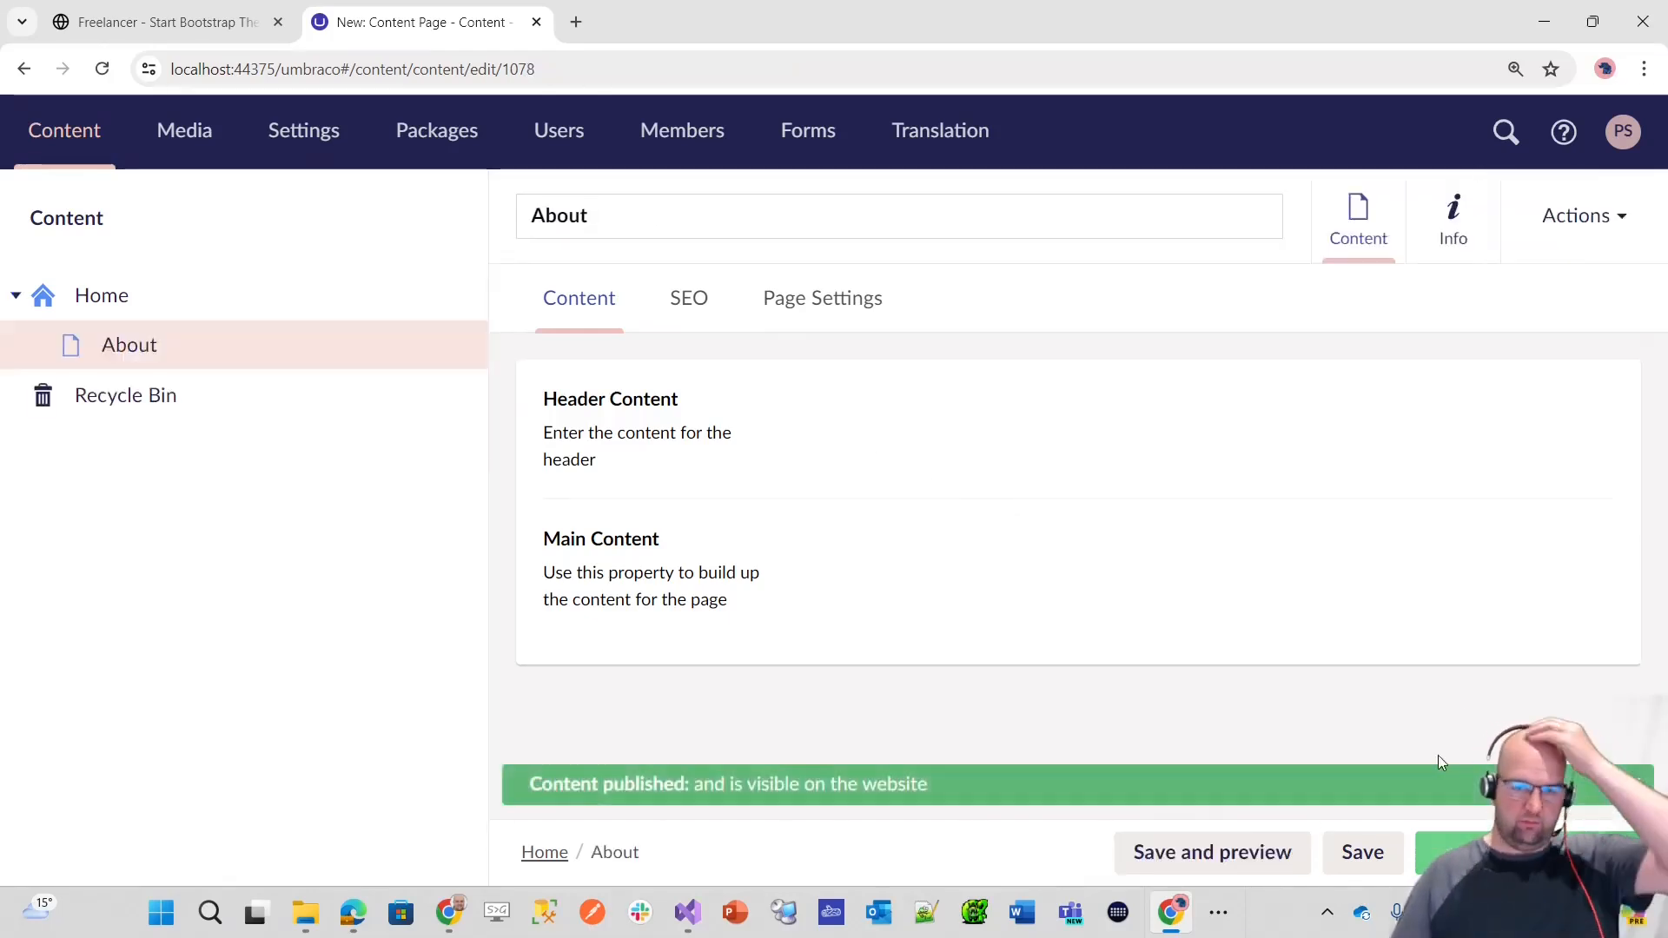
Step: Examine the About page's SEO and Page Settings properties, including indexing, tagging and visibility, and return to its content properties
left_click(695, 304)
scroll(1061, 510, "down", 3)
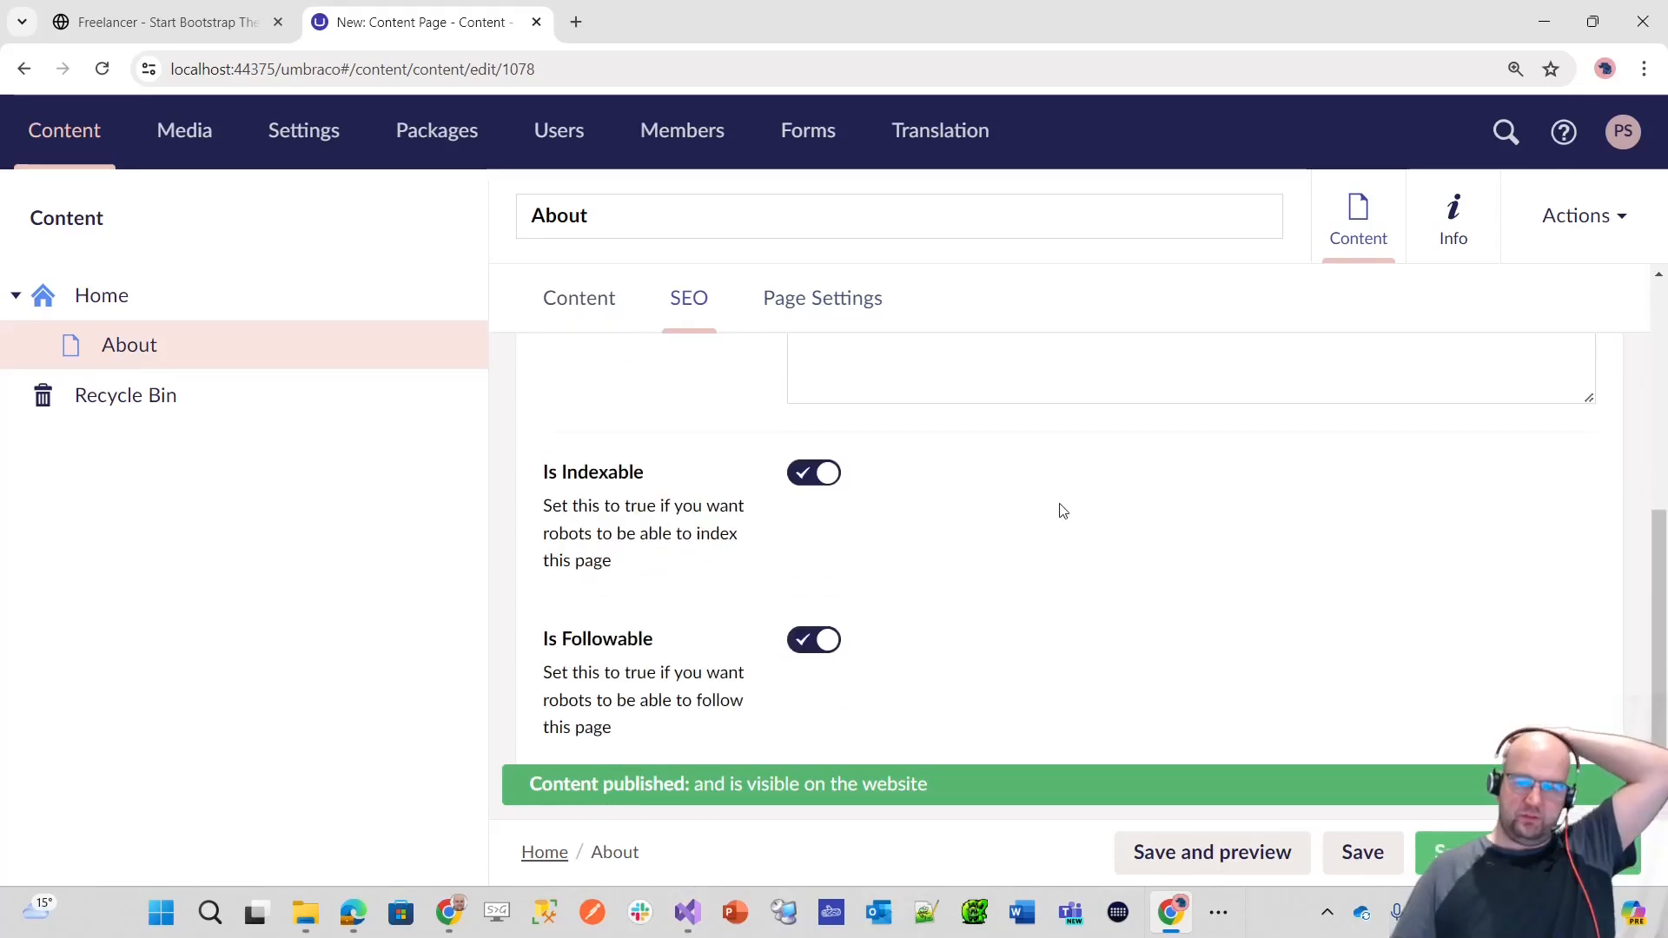
scroll(1035, 540, "up", 3)
scroll(834, 522, "down", 3)
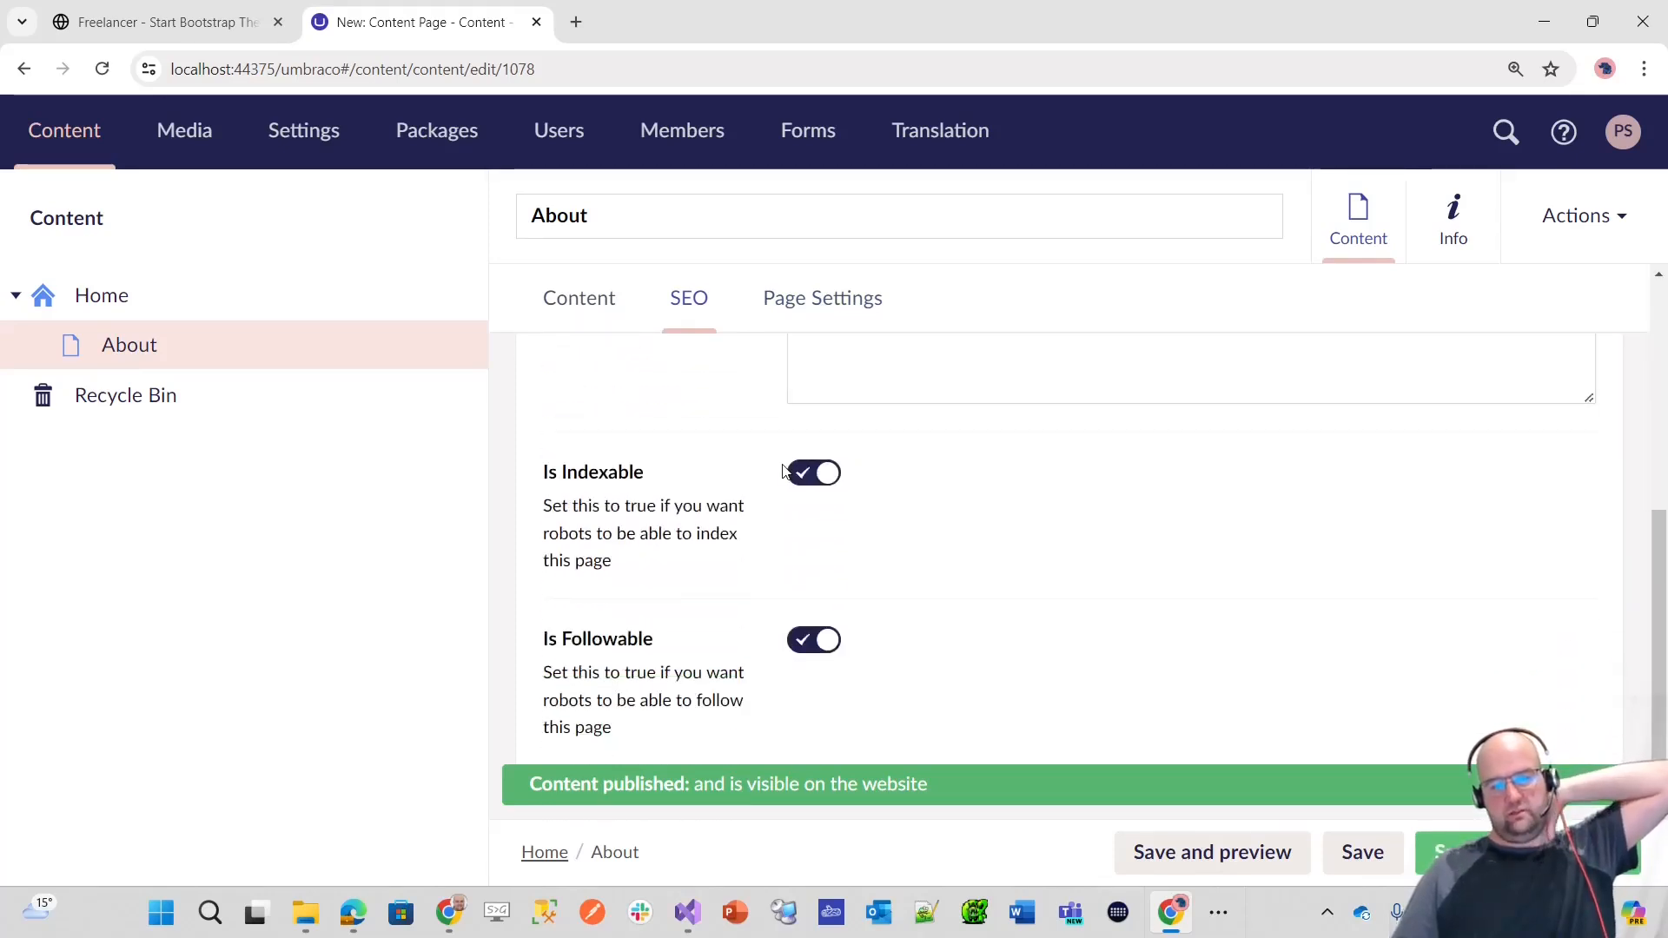
left_click(836, 320)
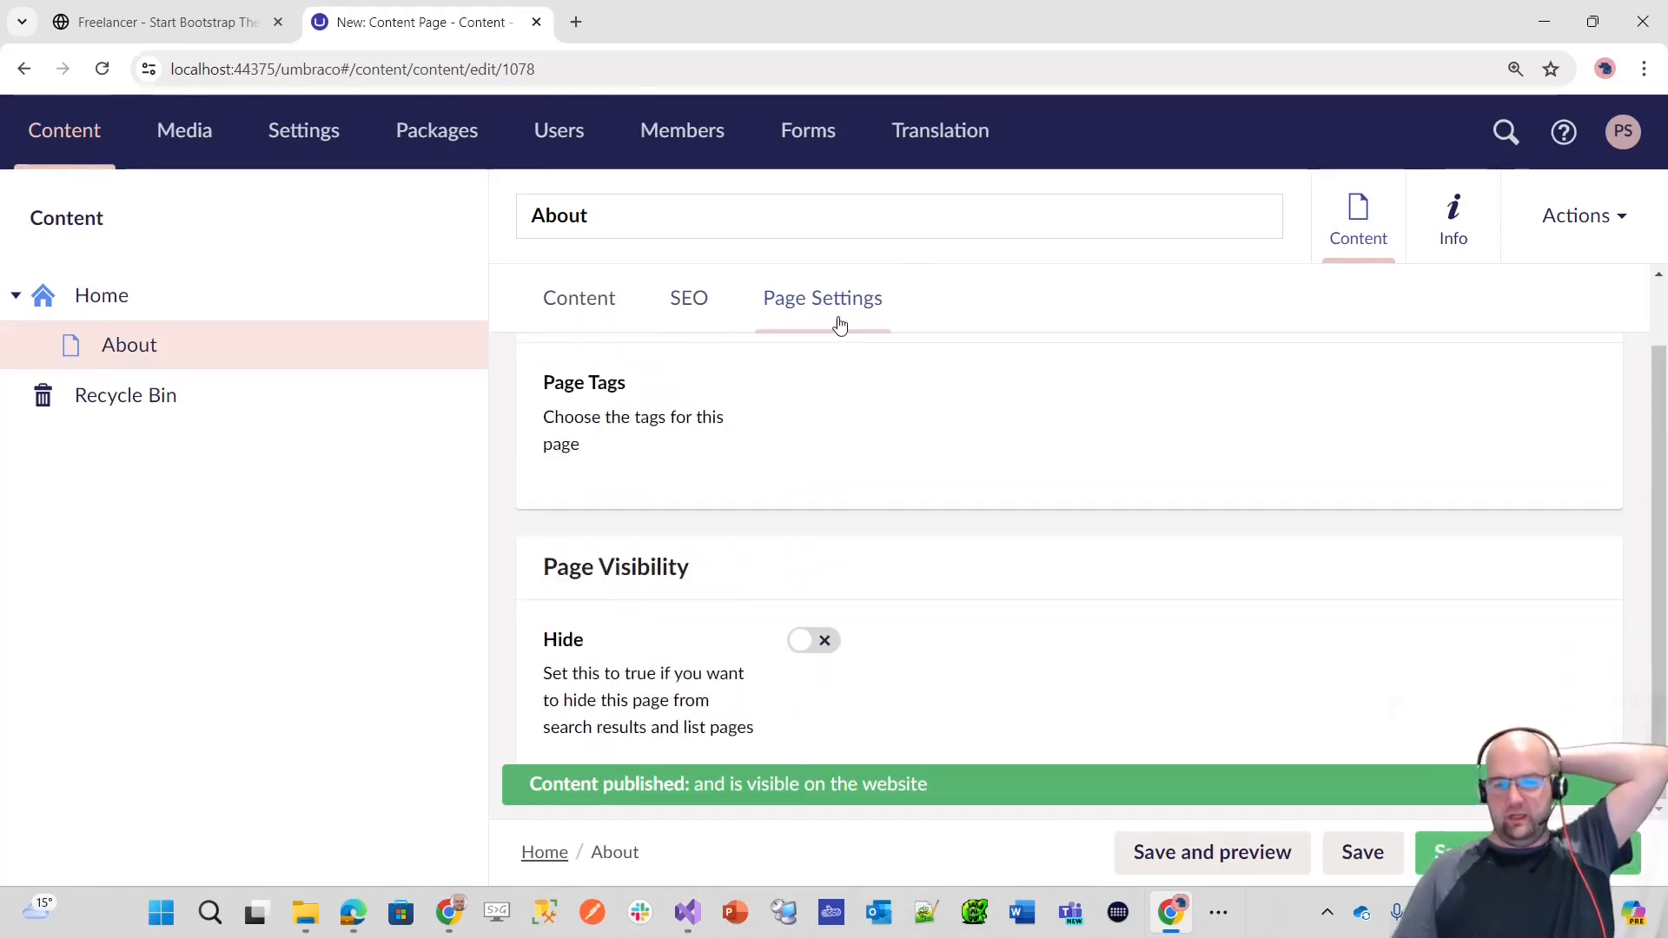
scroll(782, 478, "up", 1)
scroll(1054, 522, "down", 2)
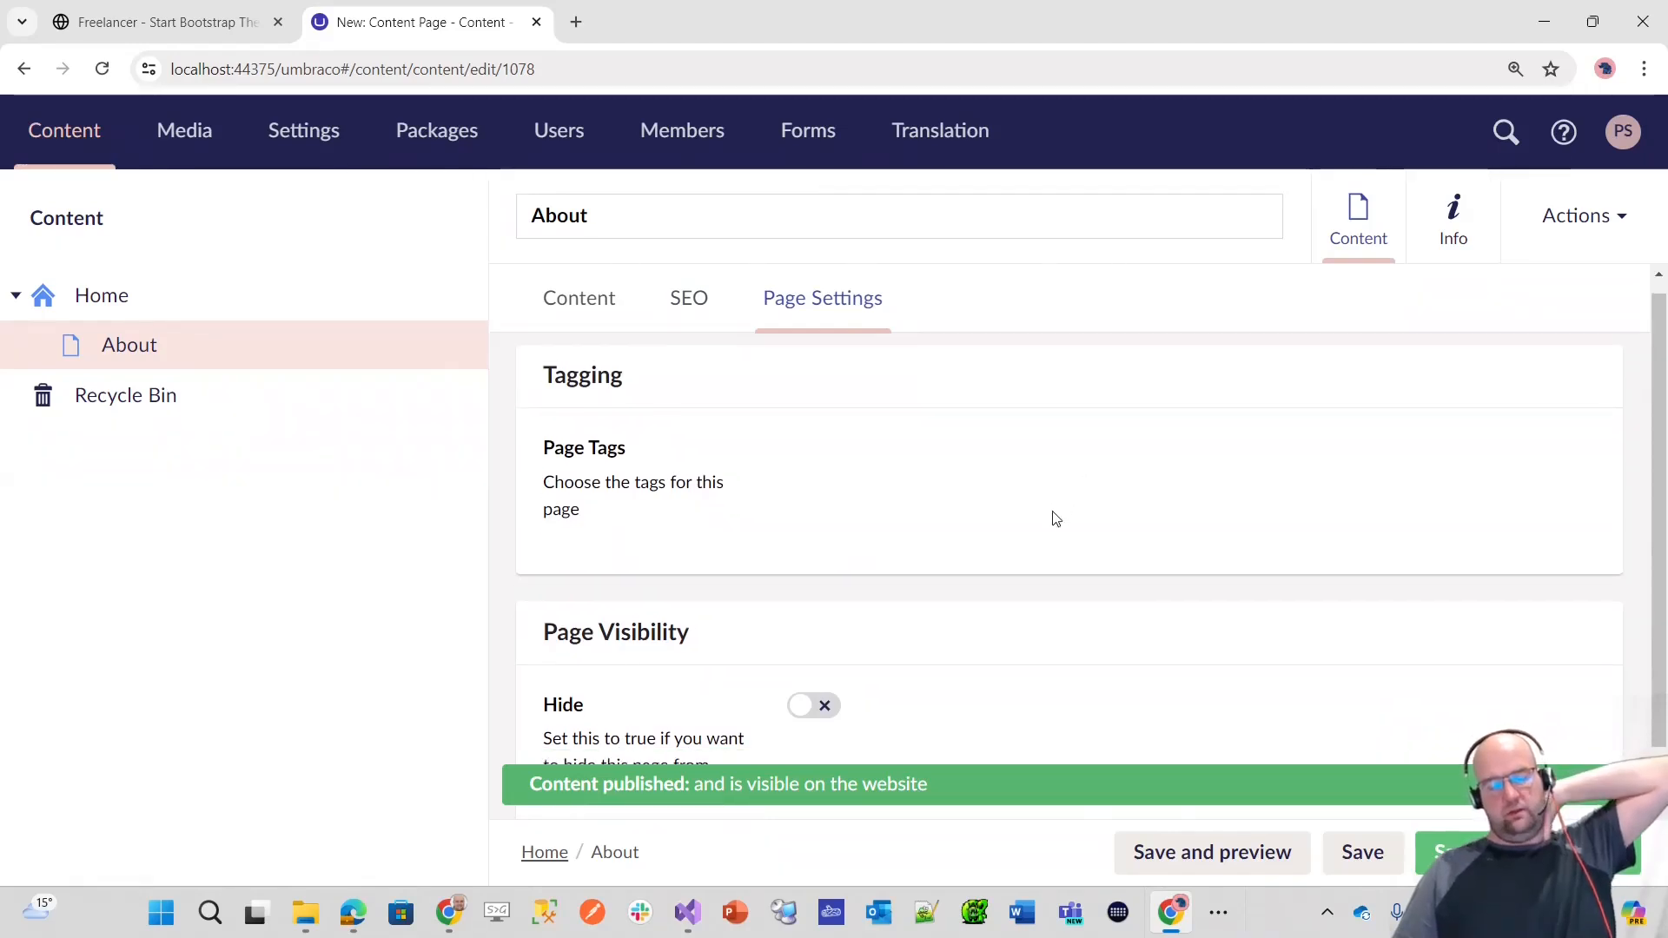
left_click(575, 306)
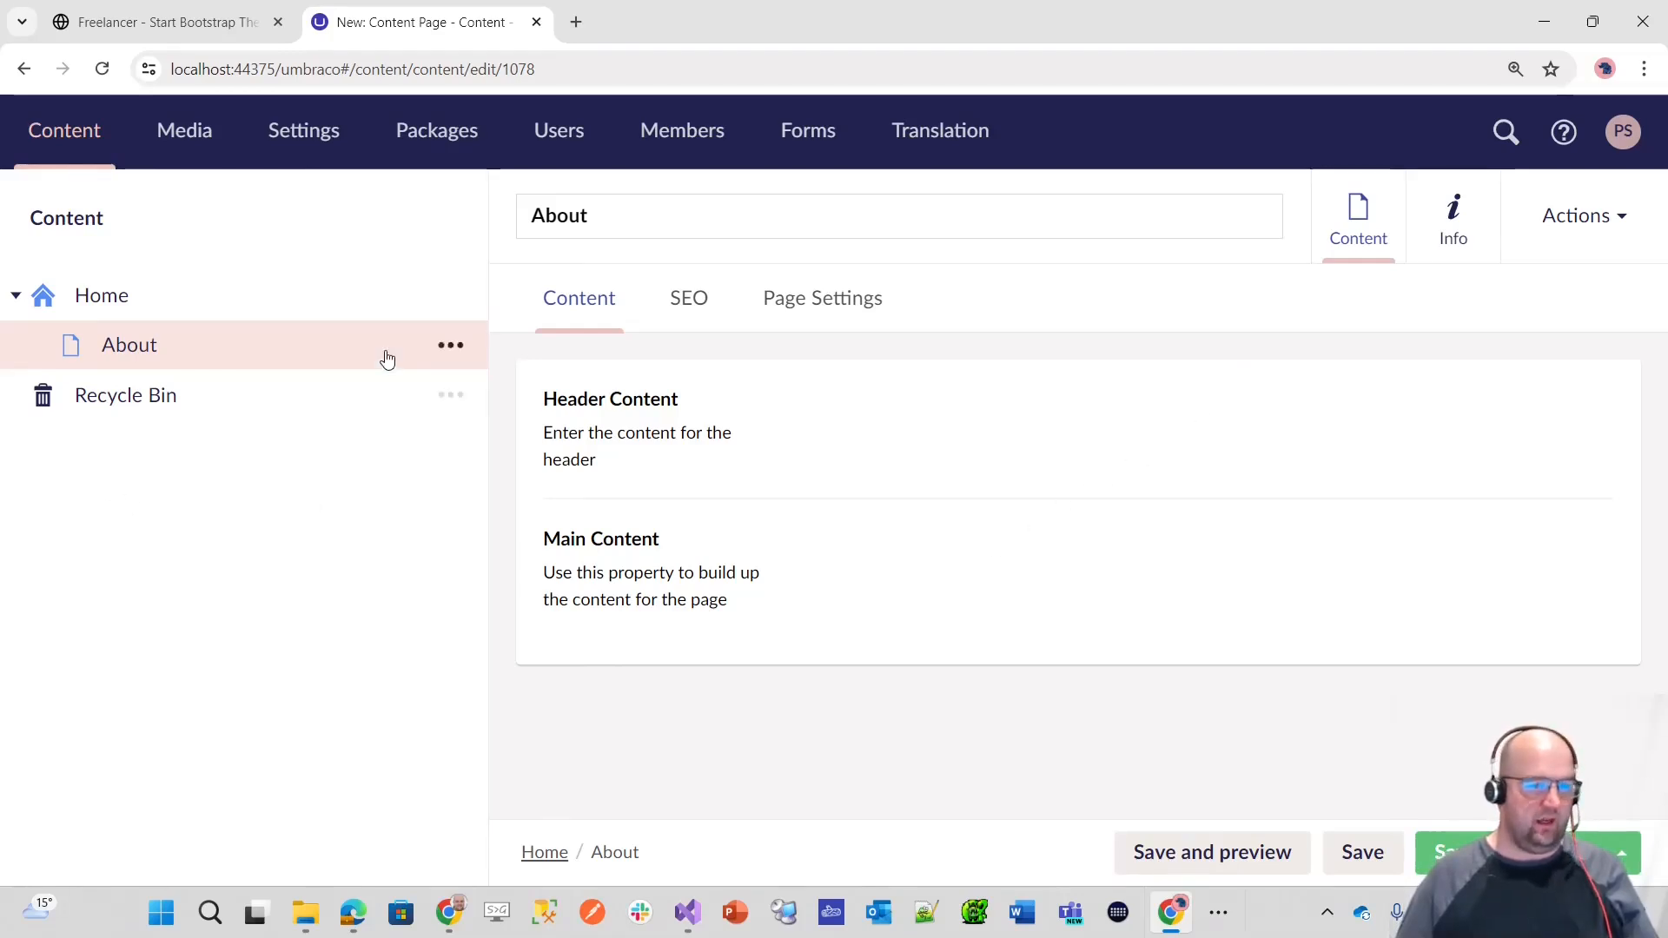
Step: Start a Search Page named Search under Home and switch off its Is Indexable setting
left_click(451, 300)
left_click(660, 445)
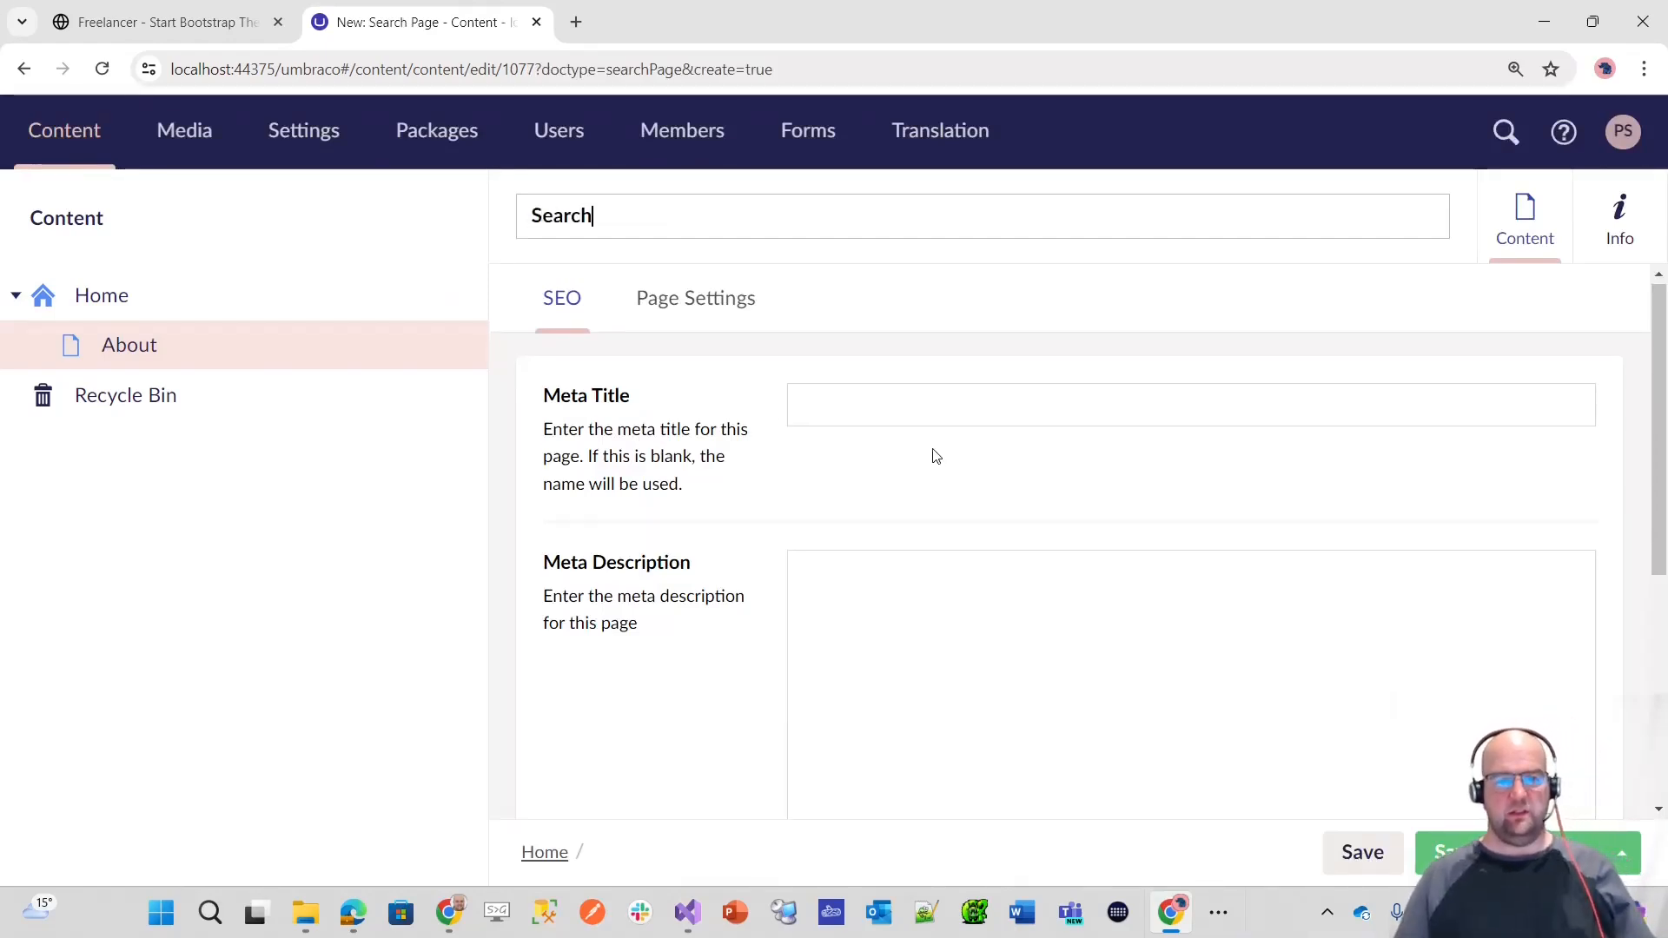
scroll(931, 443, "down", 2)
scroll(911, 575, "up", 2)
scroll(908, 574, "down", 1)
scroll(909, 573, "up", 1)
scroll(921, 582, "down", 4)
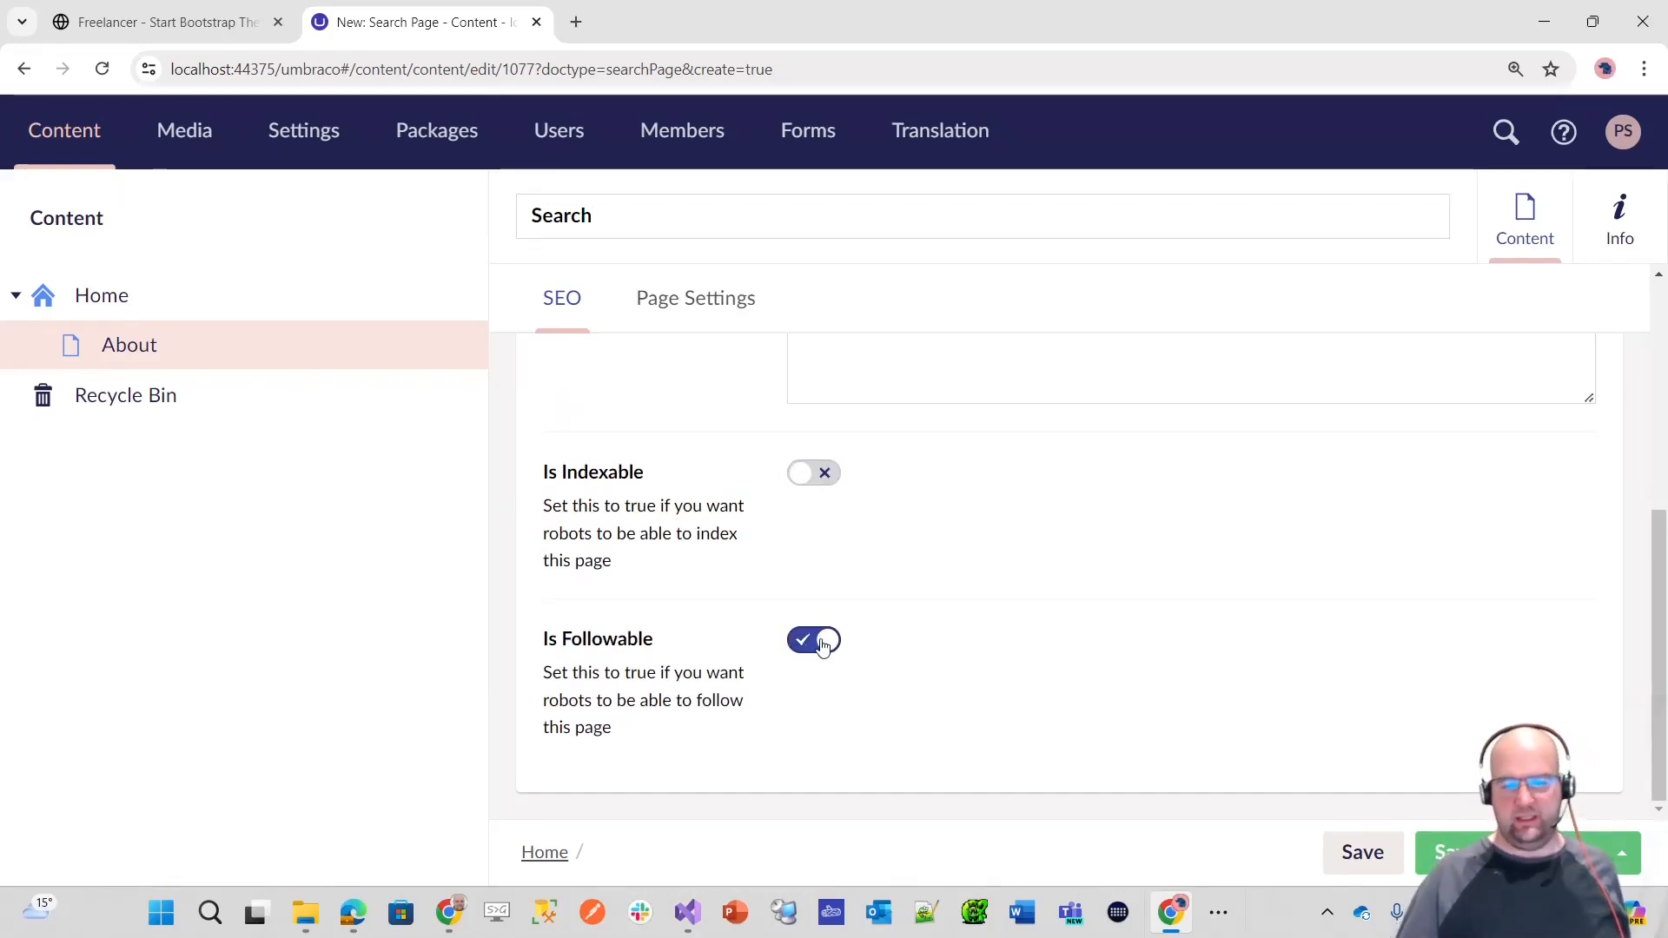
Step: Switch on the Hide option in the Search page's visibility settings and publish the page
left_click(677, 295)
scroll(826, 547, "up", 1)
scroll(800, 629, "down", 1)
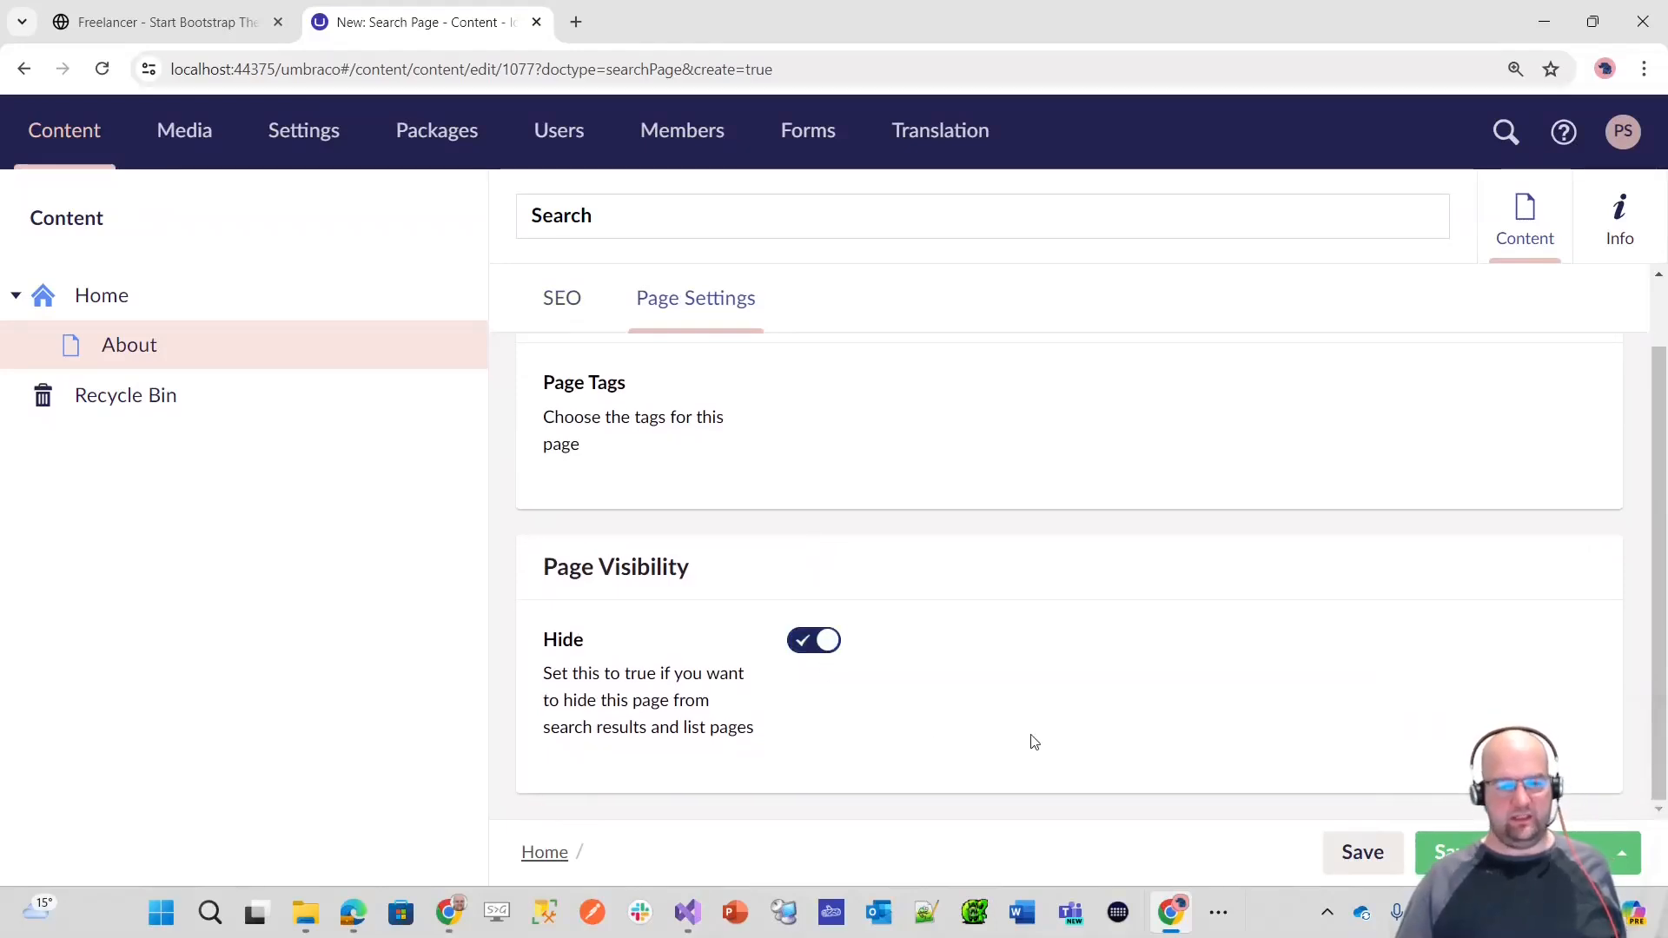
scroll(1047, 749, "up", 1)
scroll(1034, 748, "down", 1)
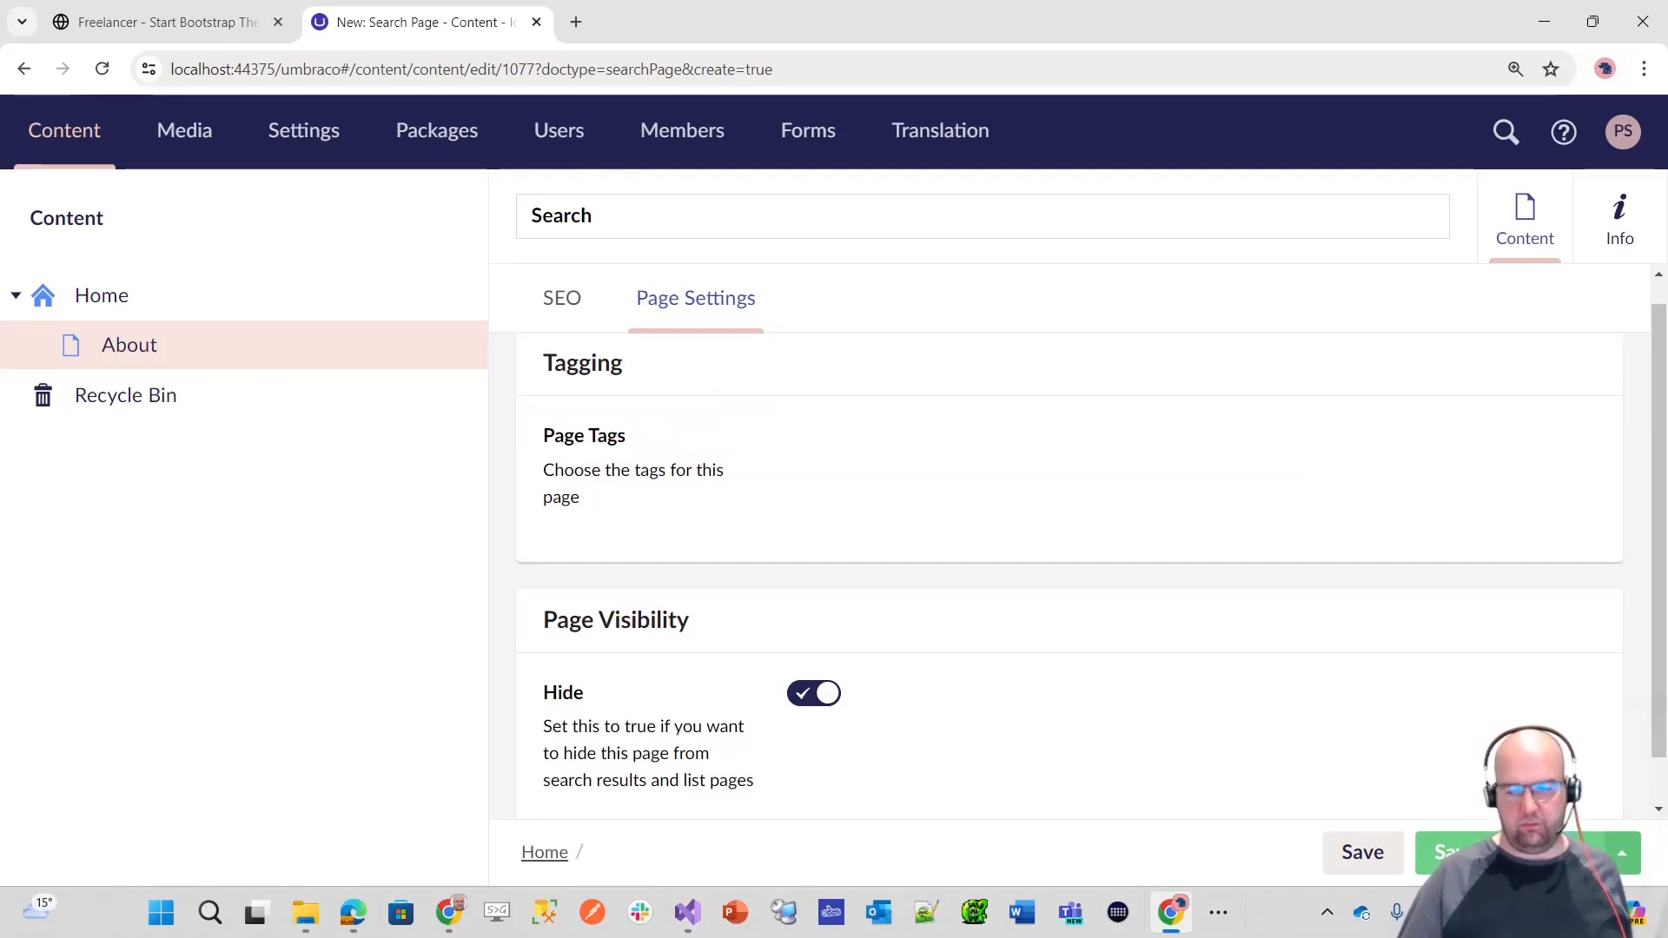
left_click(1434, 852)
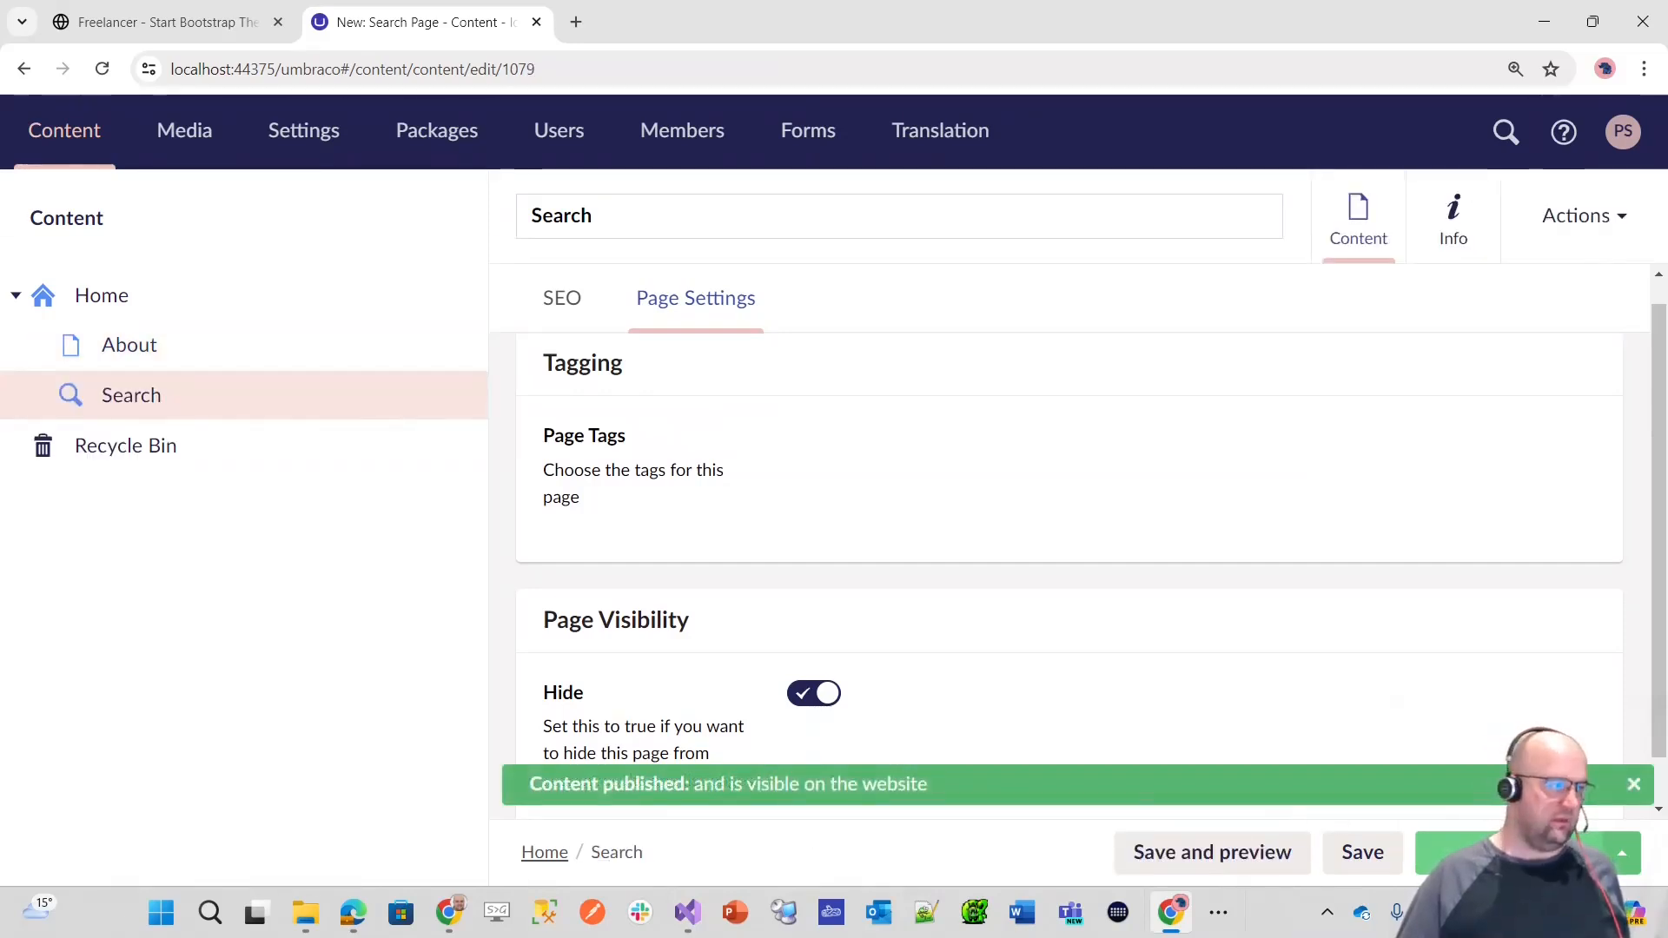
Step: Open the Home item's published link from its info and look over the rendered site
left_click(1447, 254)
left_click(1359, 241)
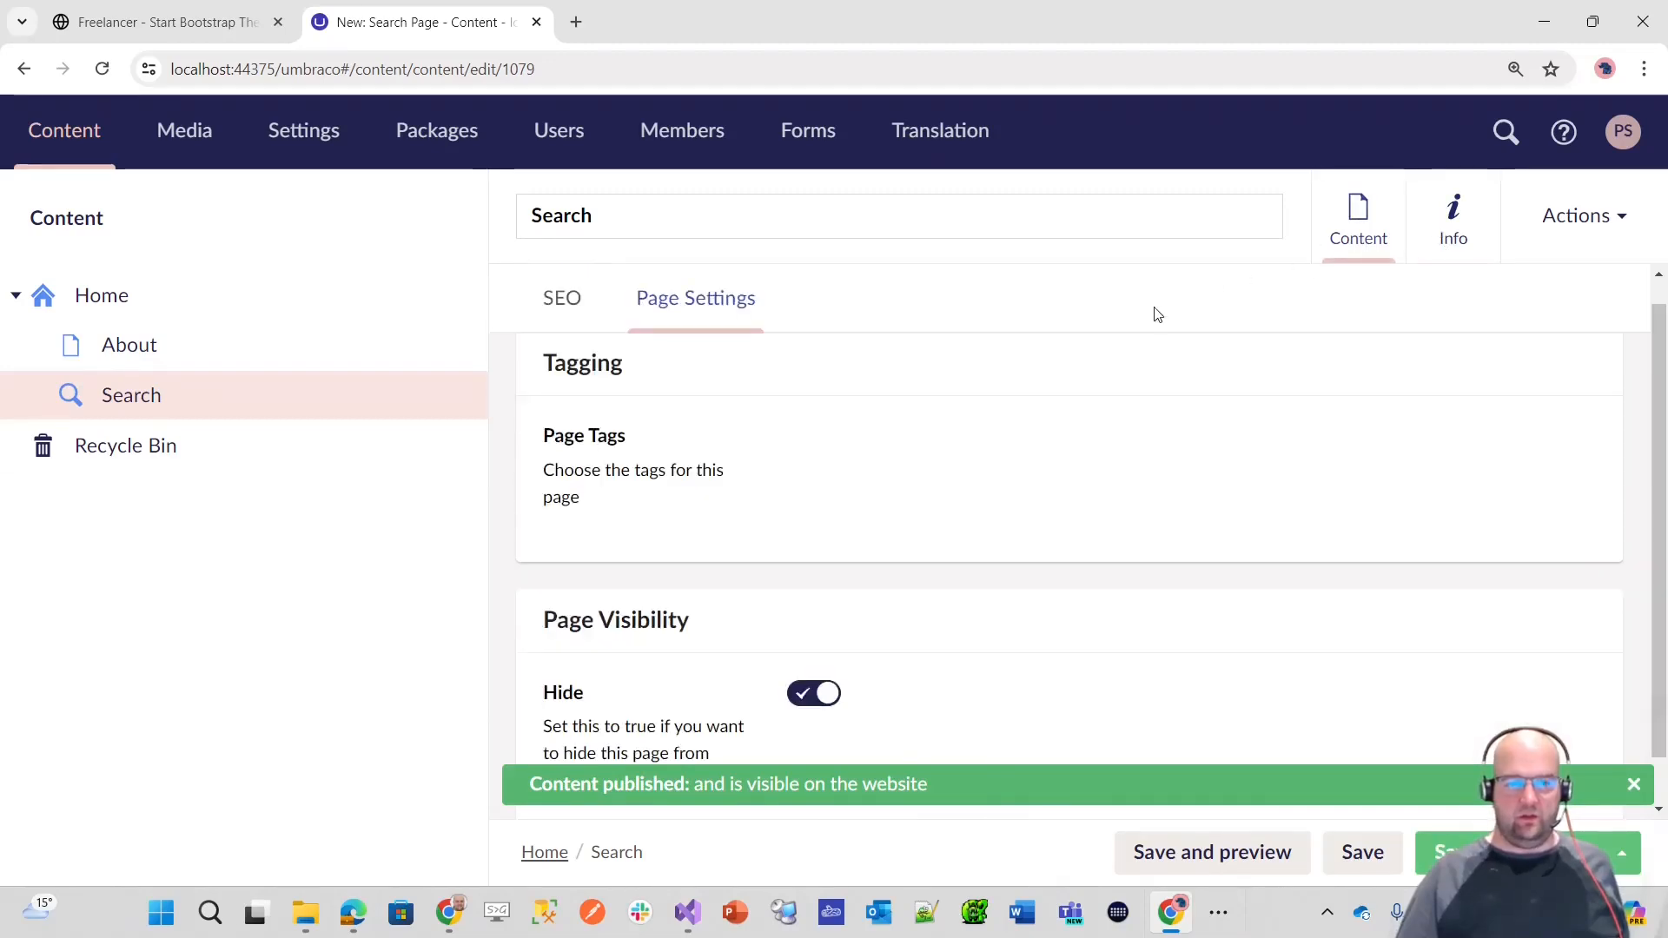
left_click(122, 298)
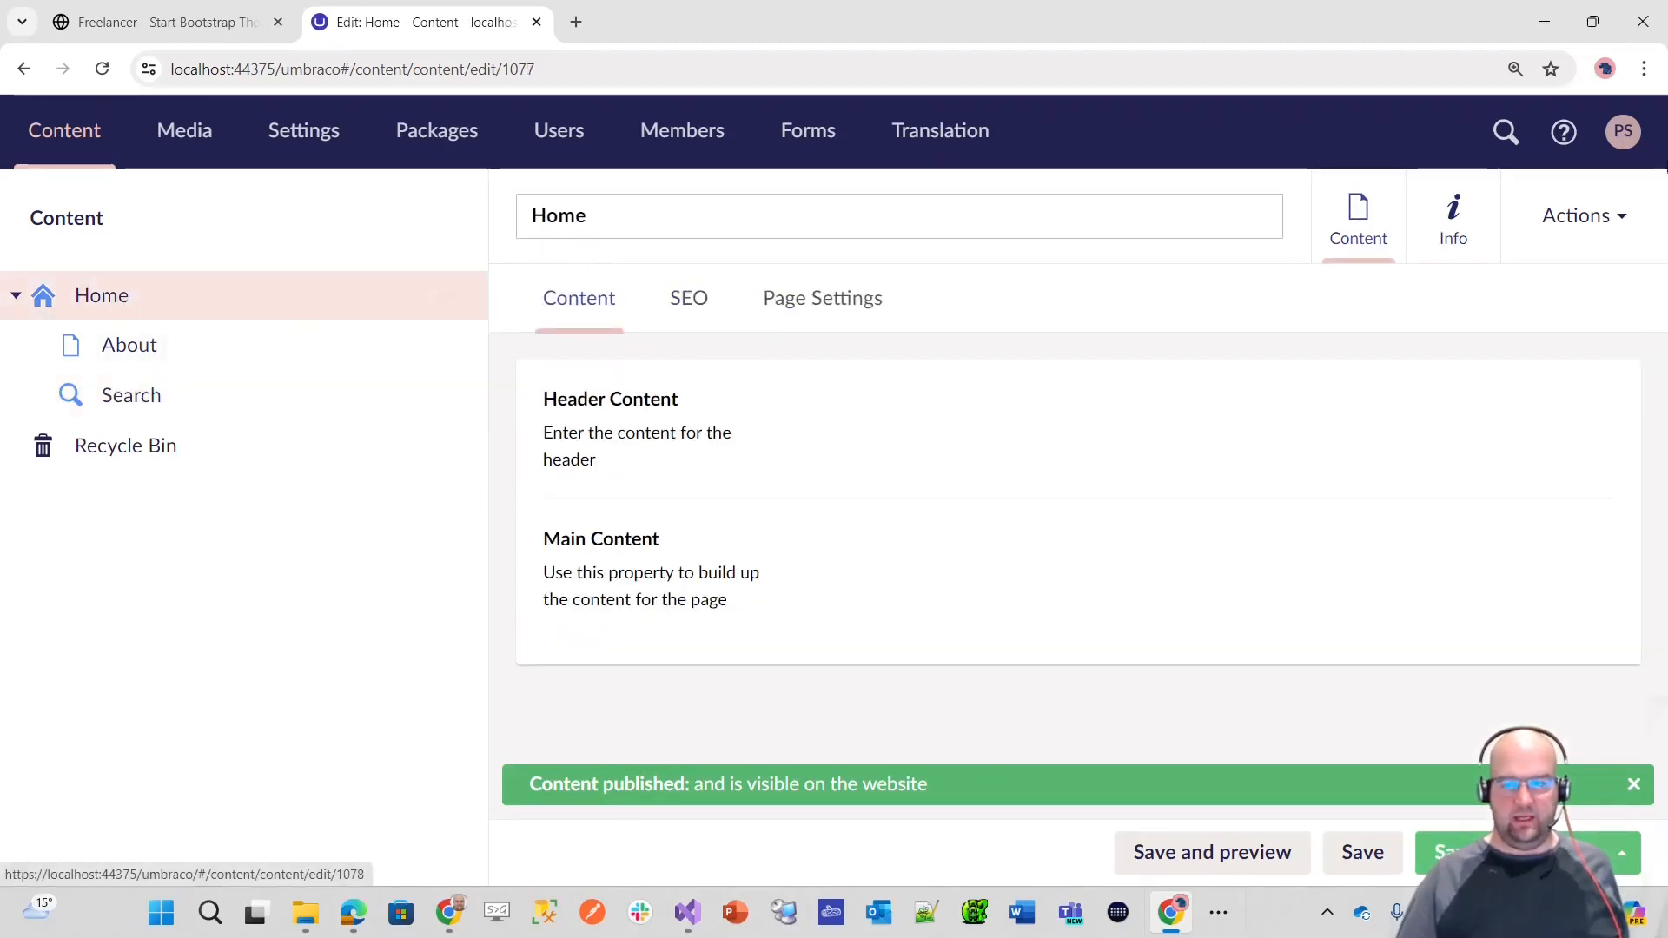
left_click(1473, 230)
left_click(667, 385)
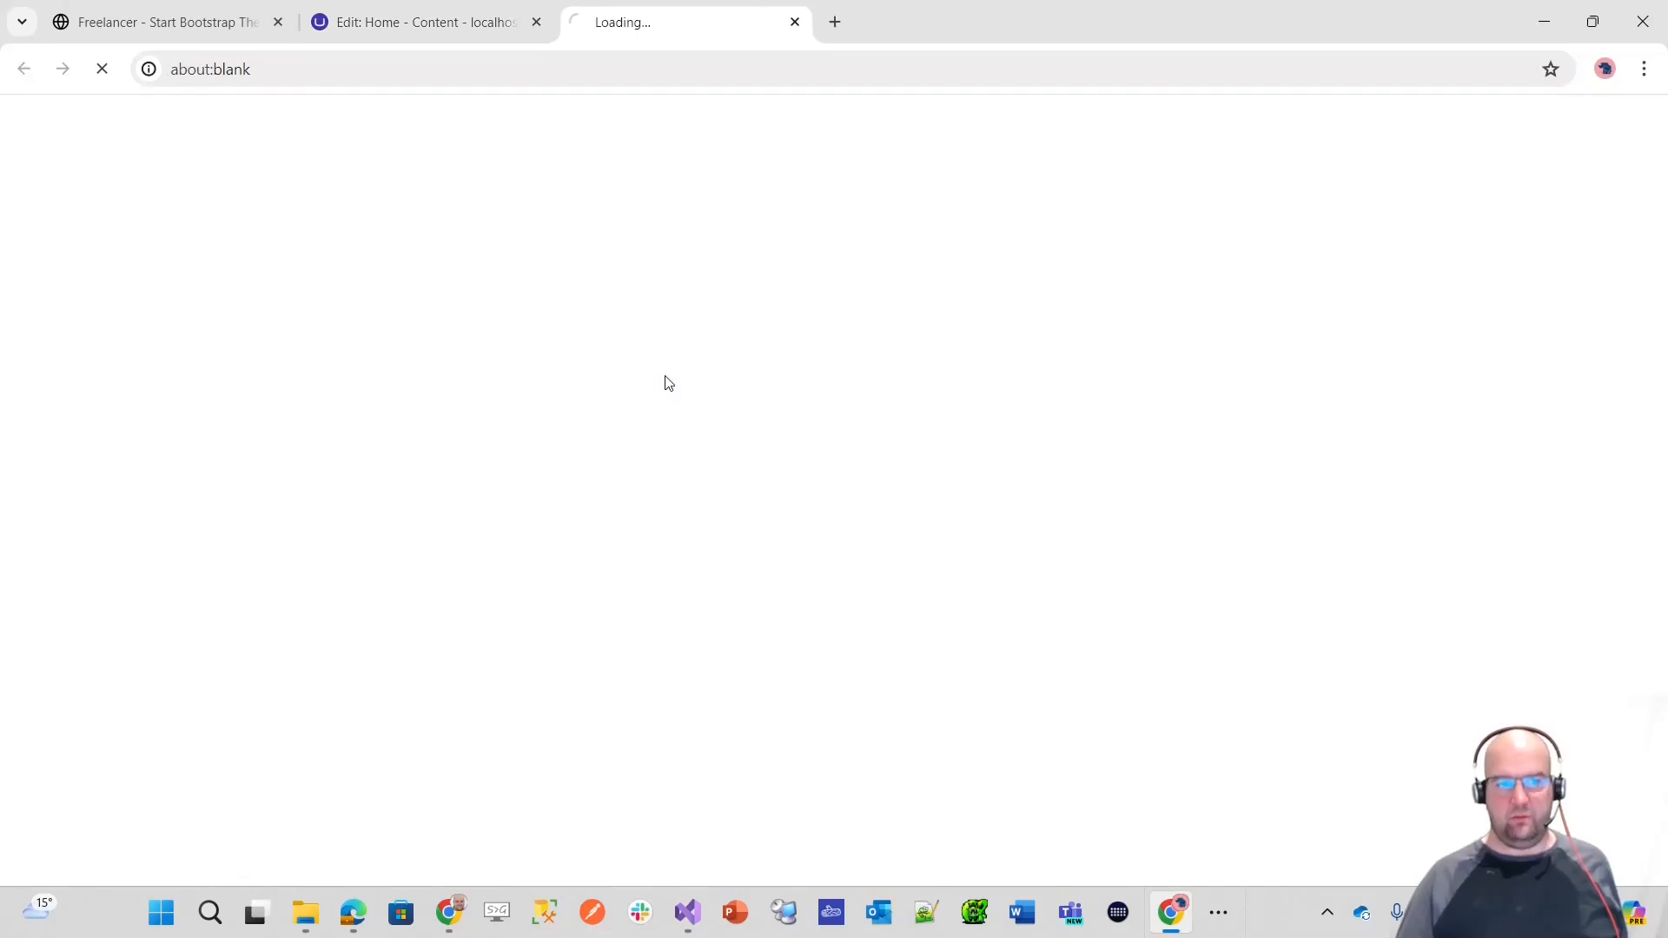
scroll(983, 416, "down", 12)
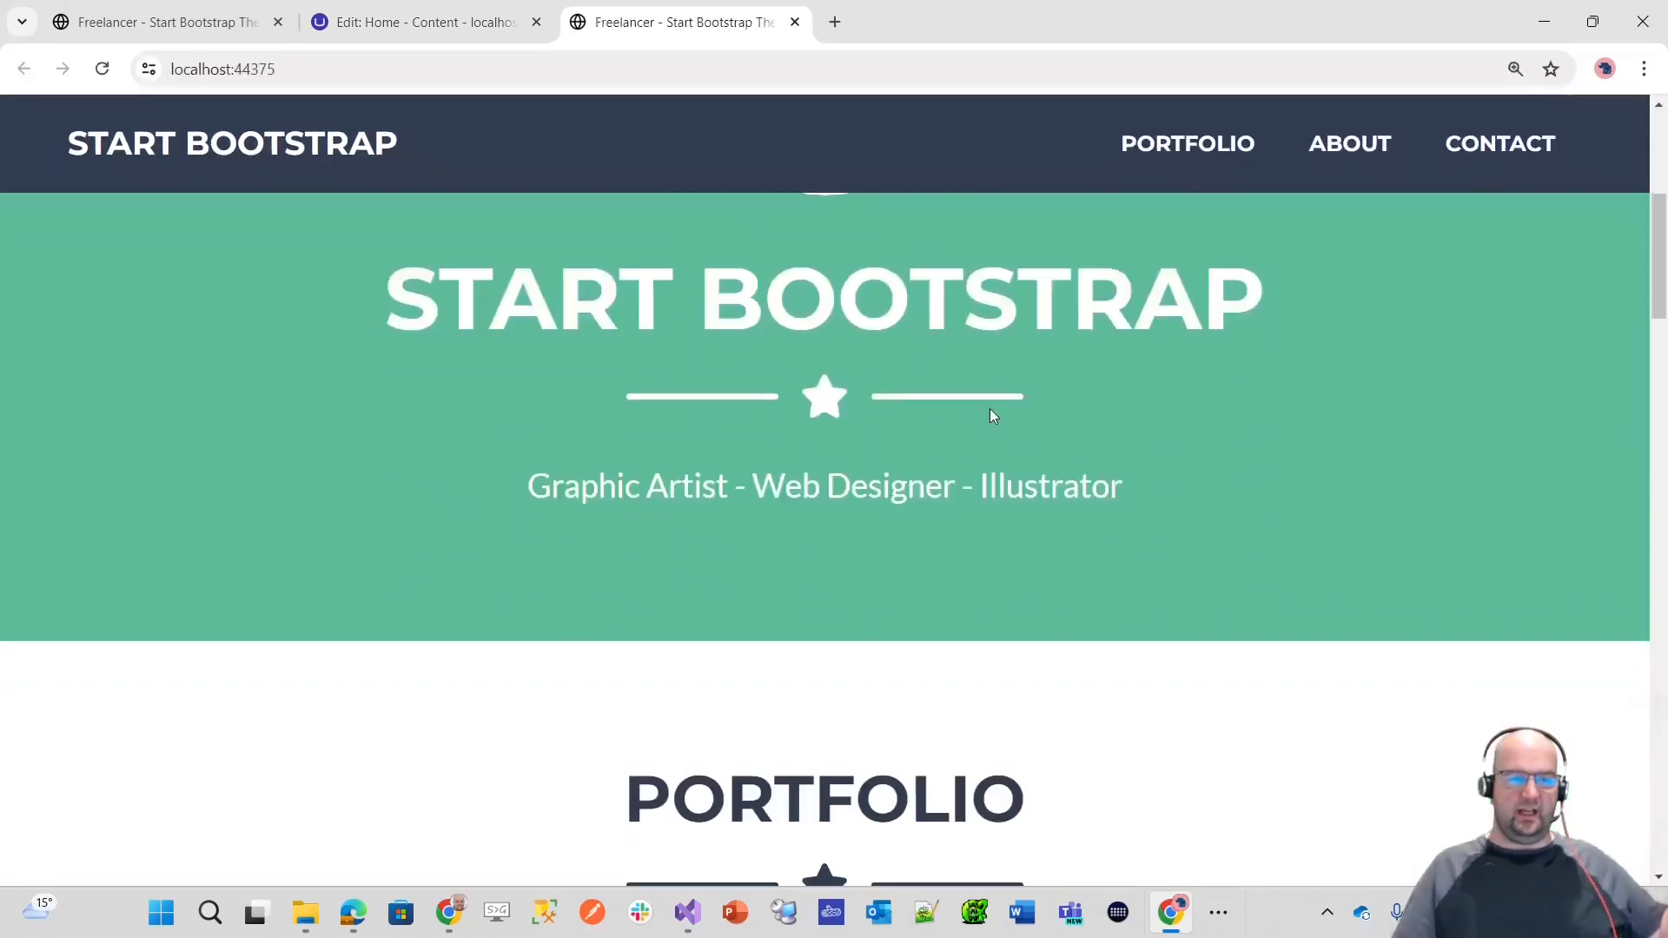
scroll(825, 314, "up", 5)
scroll(826, 315, "up", 5)
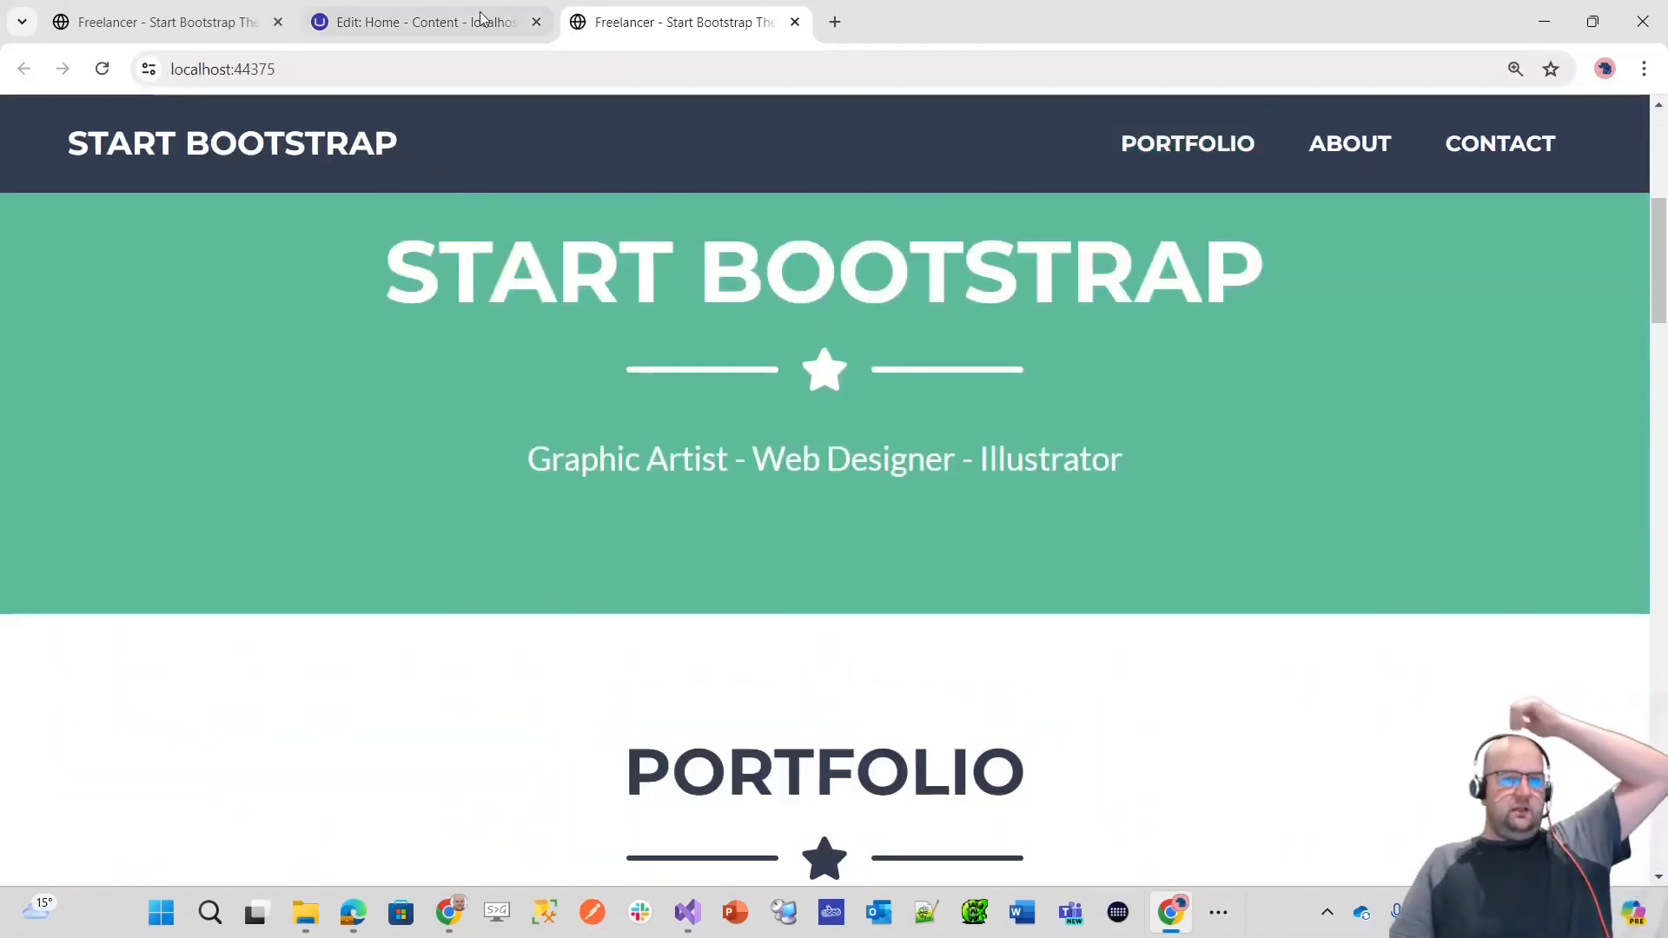
Step: Return to the backoffice settings and start a Document Type without a template in the Components folder, named Site Settings
left_click(481, 21)
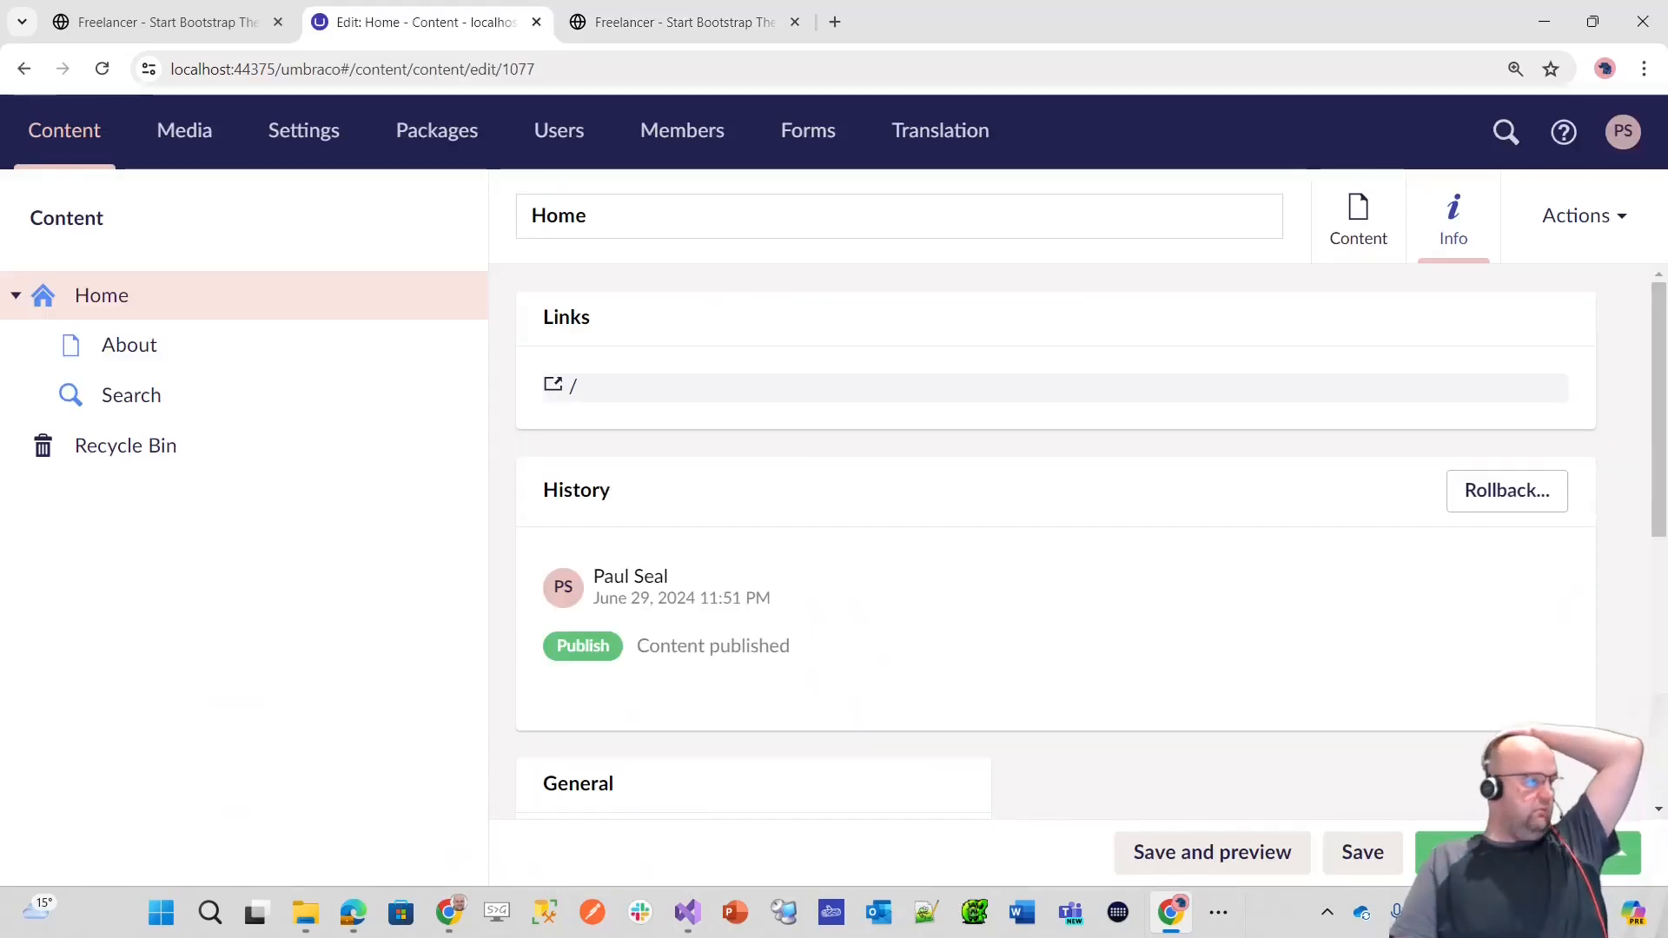
key("alt+Tab")
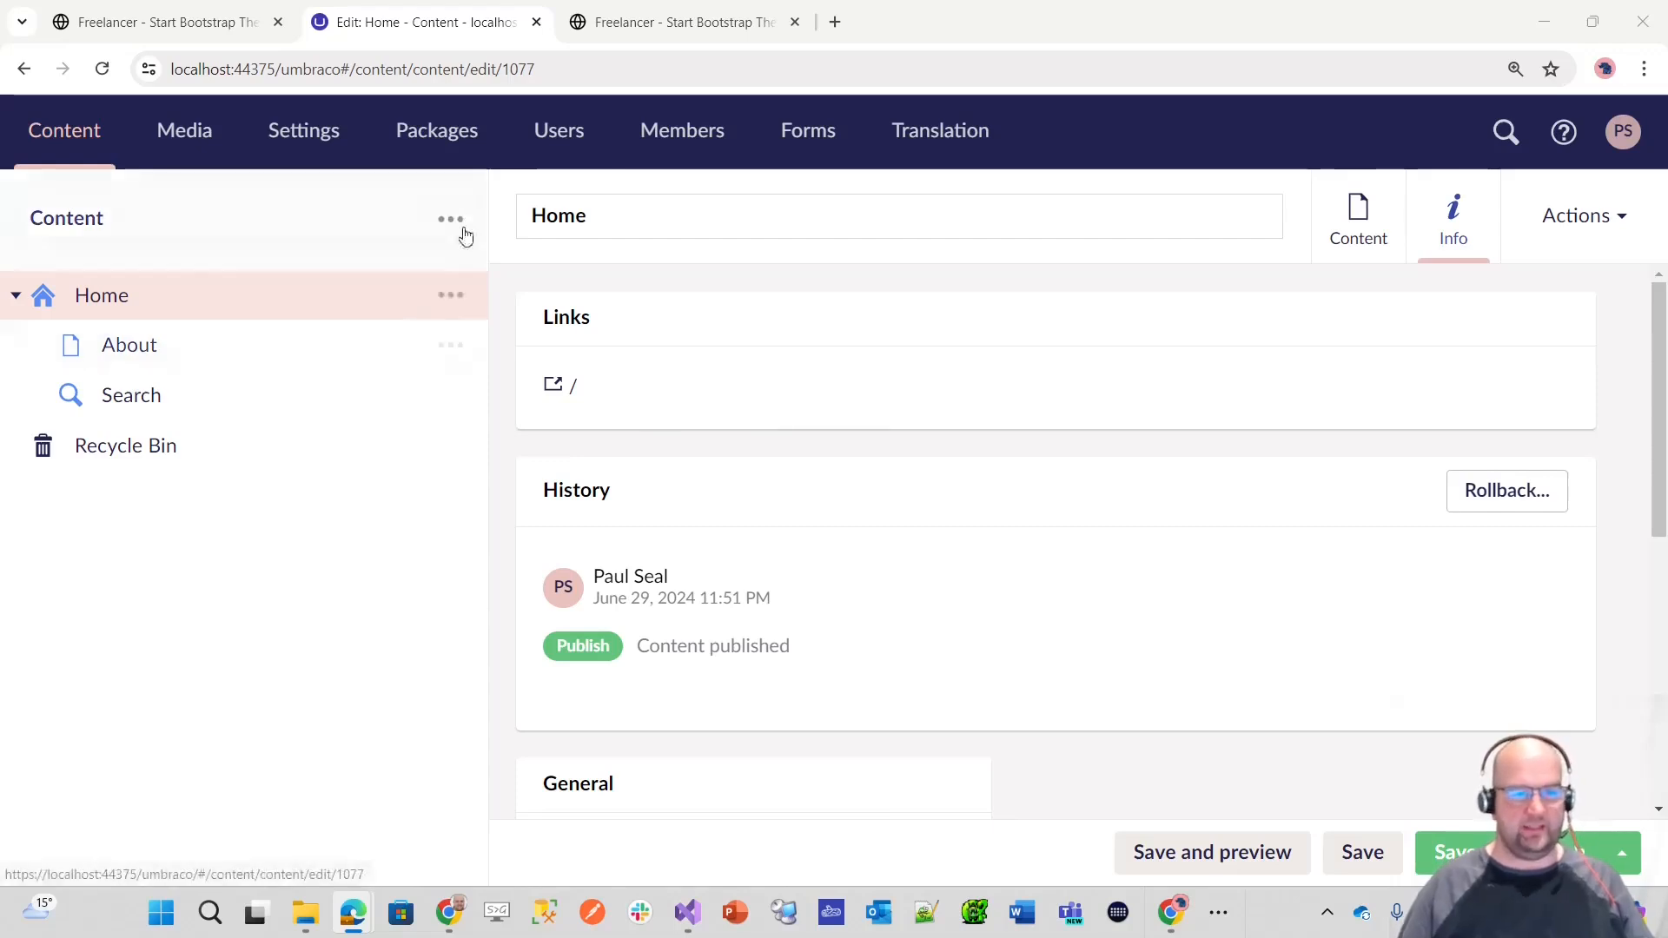
left_click(306, 131)
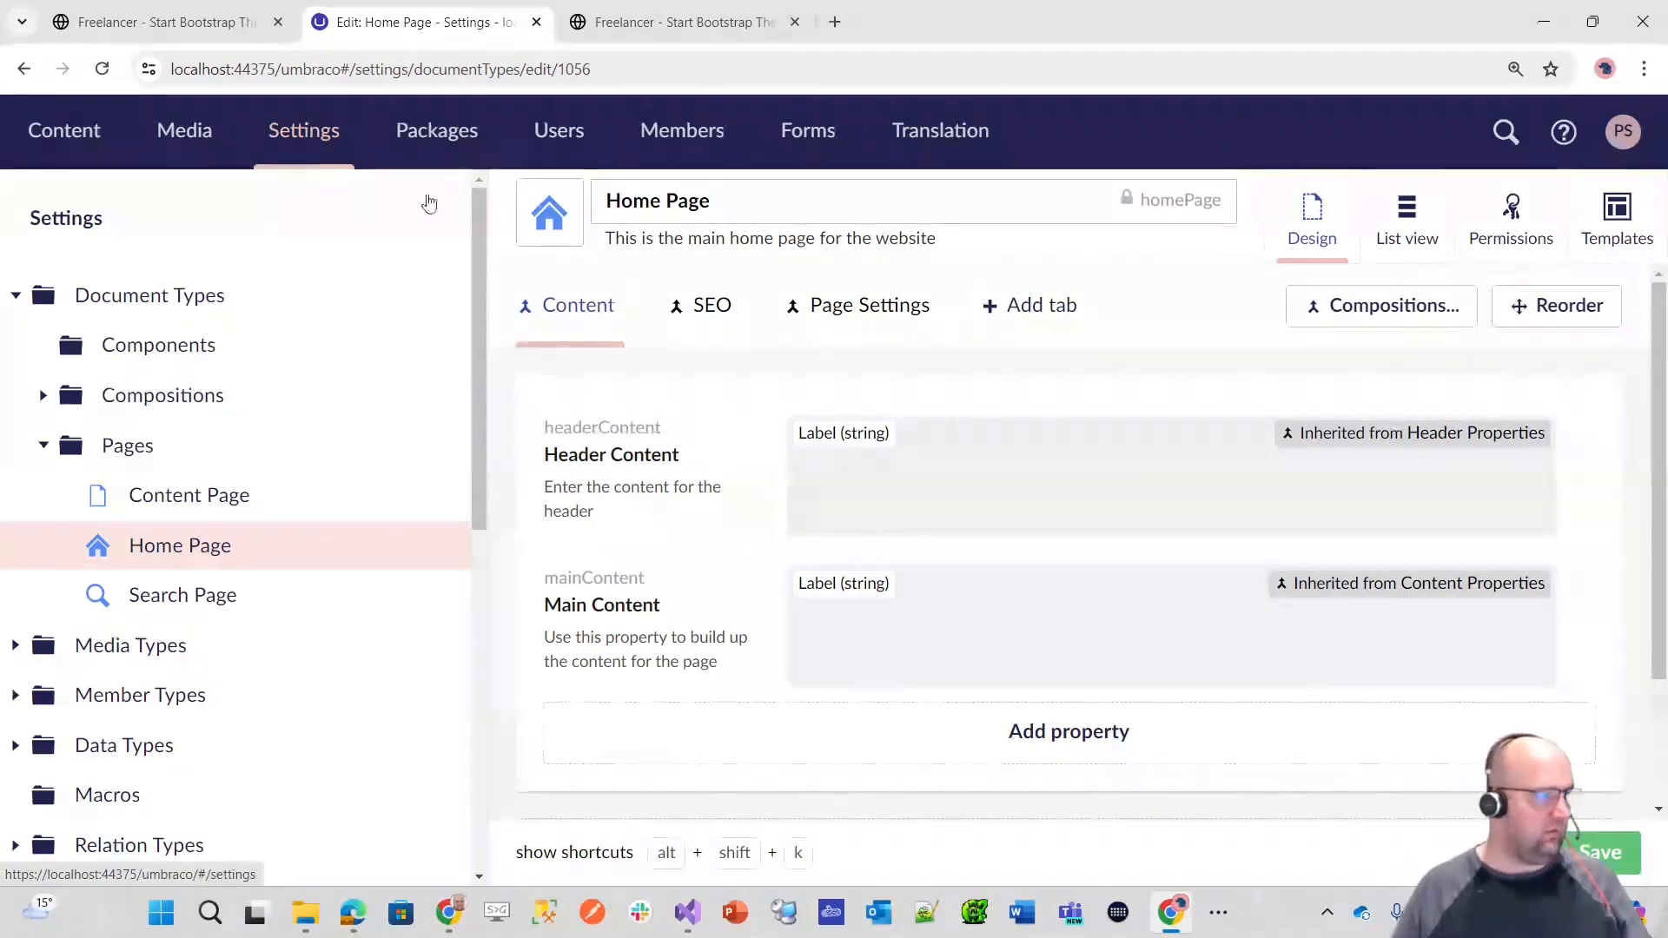
left_click(434, 346)
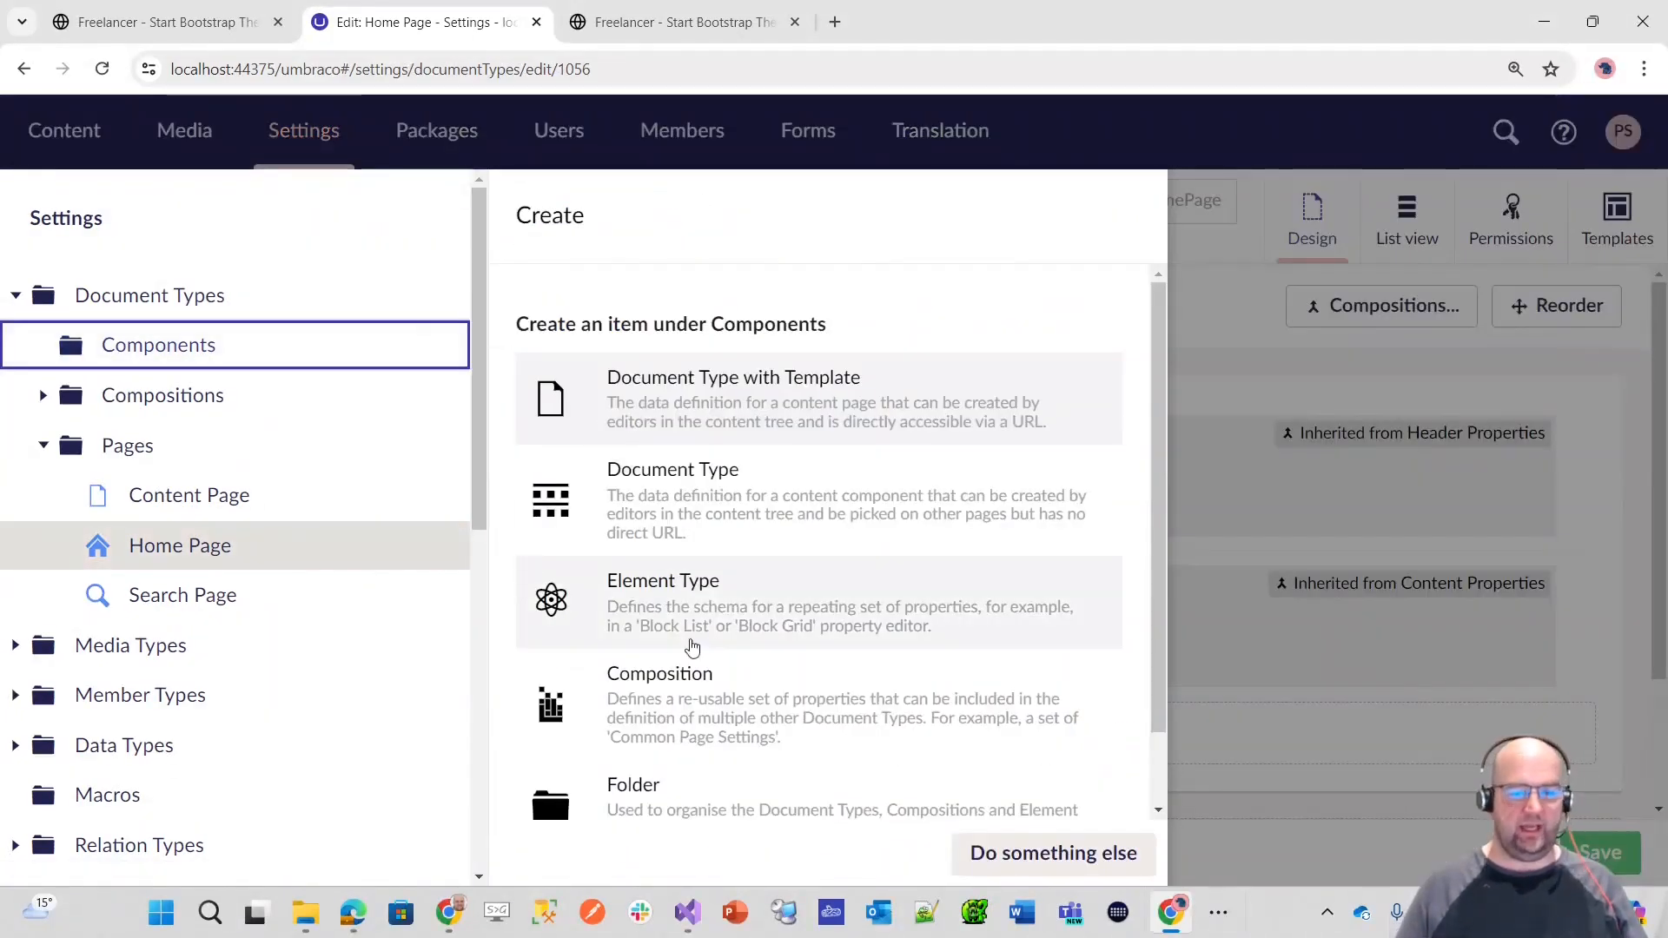
scroll(868, 573, "down", 2)
scroll(824, 589, "up", 1)
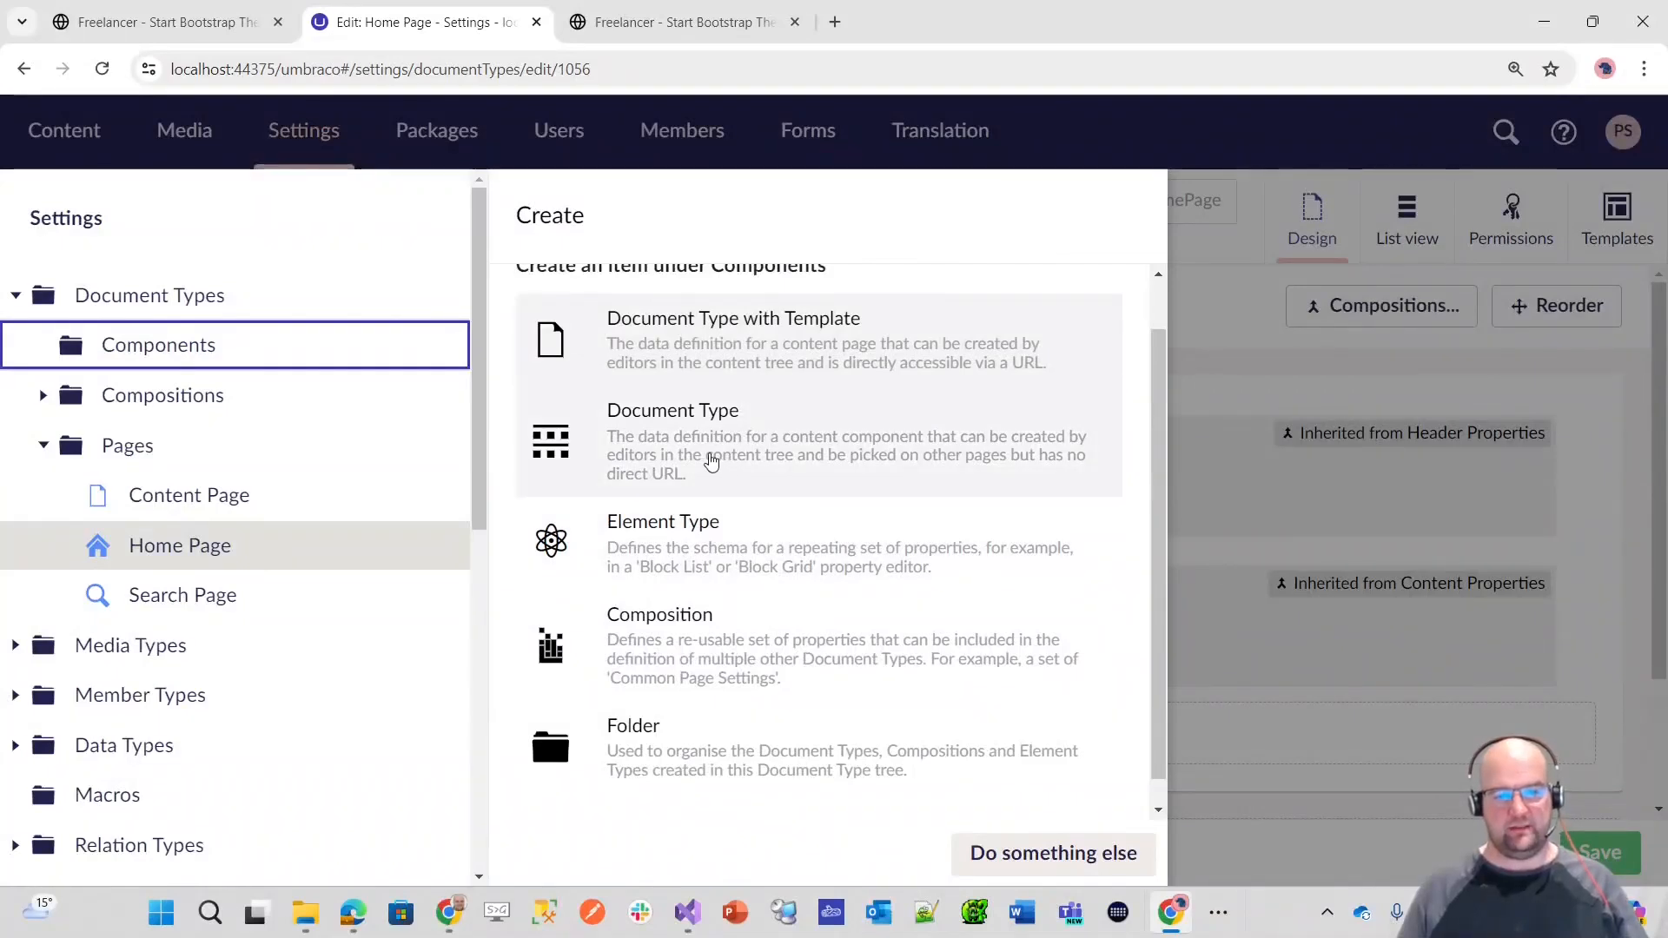
left_click(720, 446)
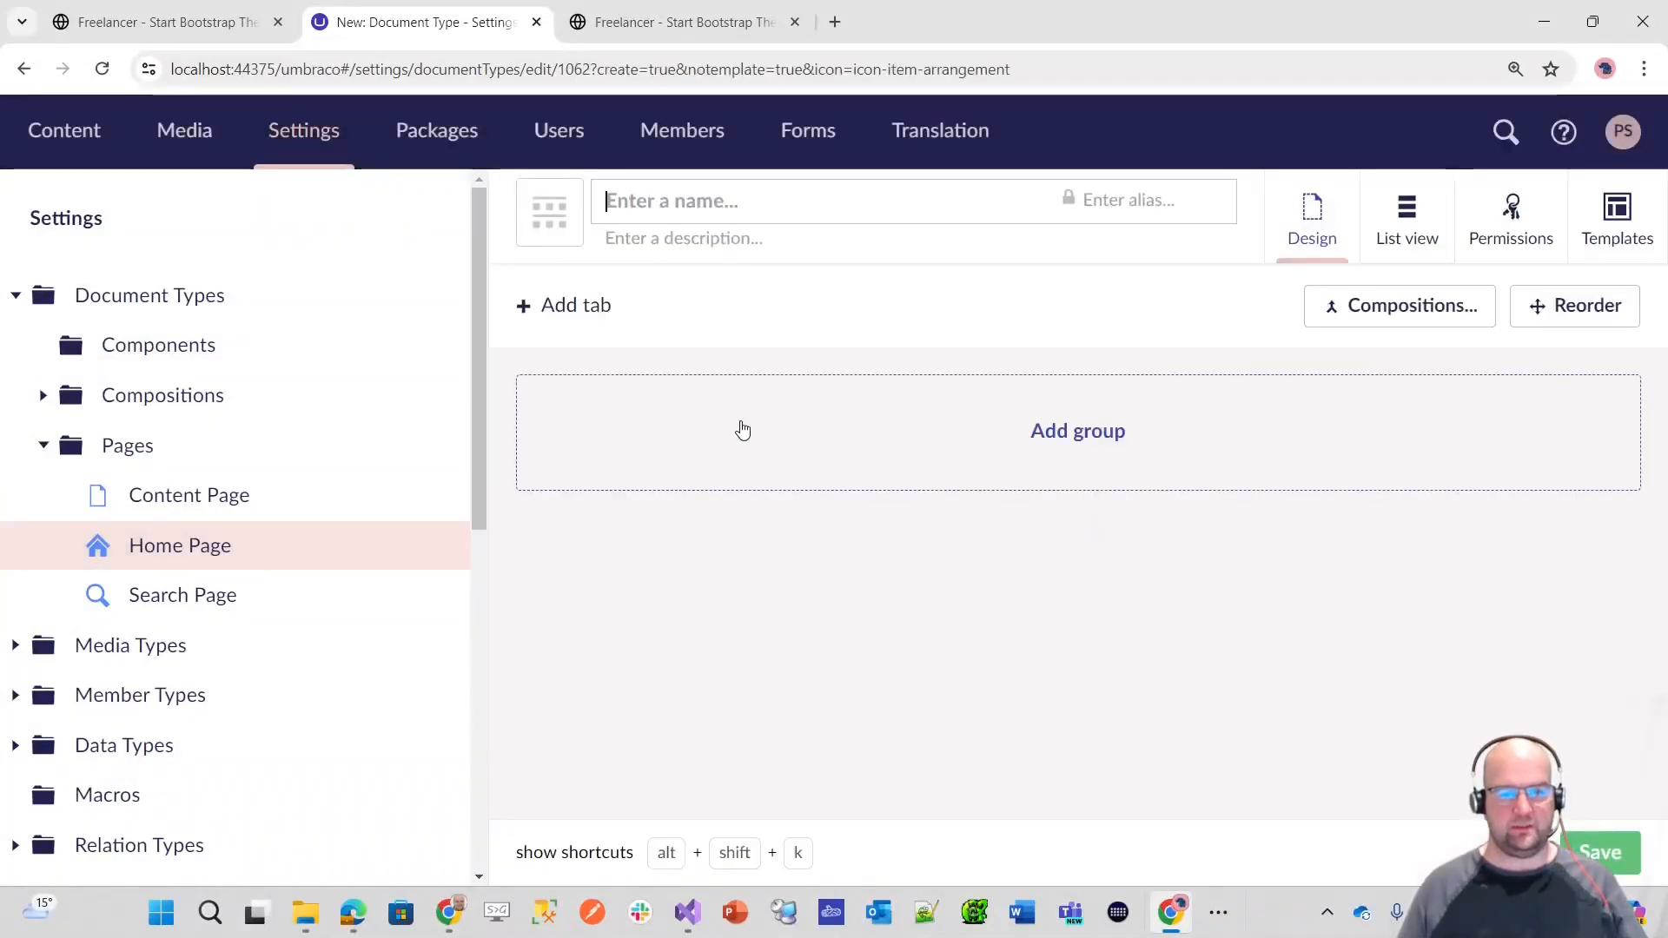
type("Site Setting")
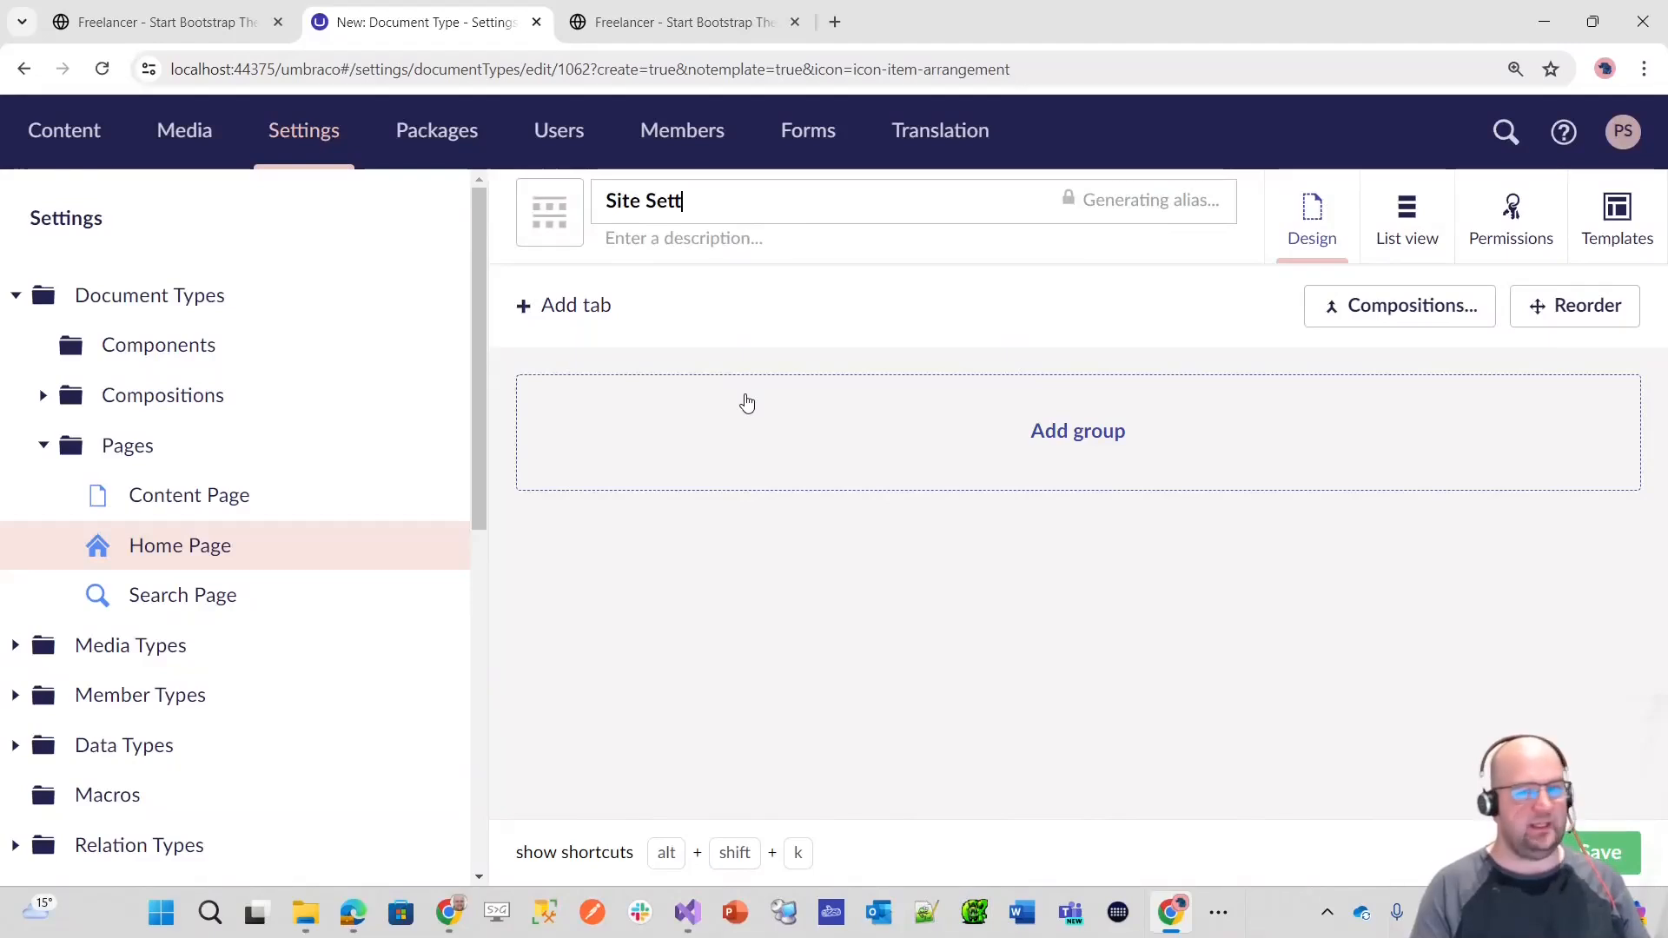
Step: Give the Site Settings document type a blue-grey single-gear icon, found by filtering for "sett", and save it
left_click(561, 208)
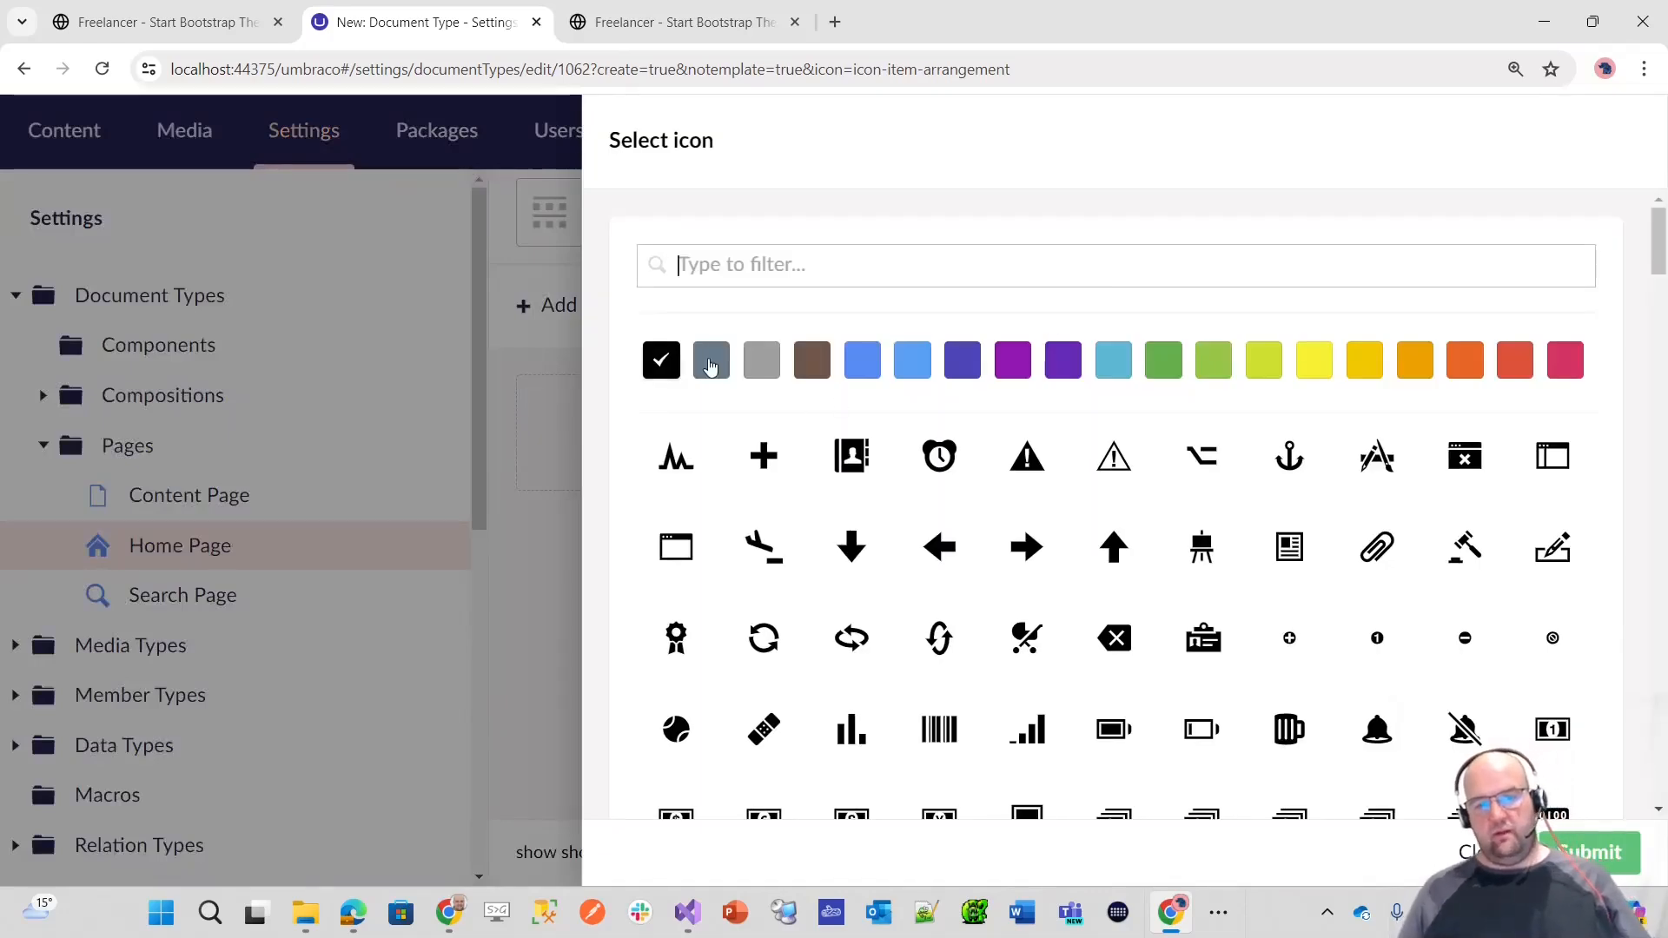
left_click(710, 363)
left_click(757, 252)
type("sett")
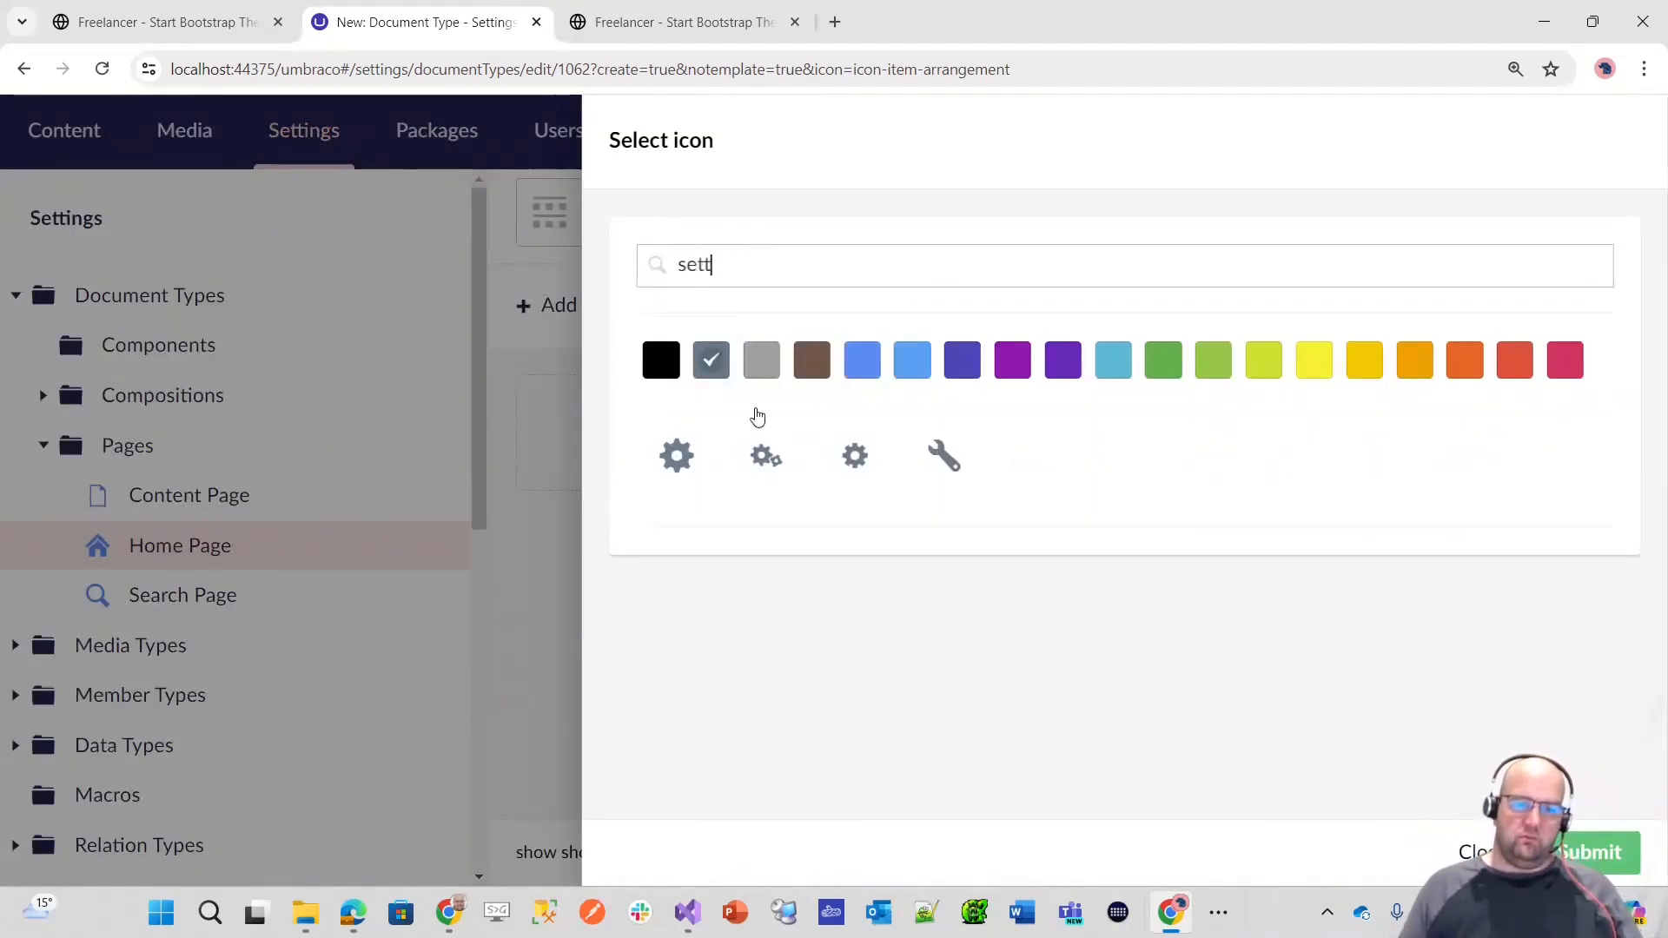
left_click(677, 462)
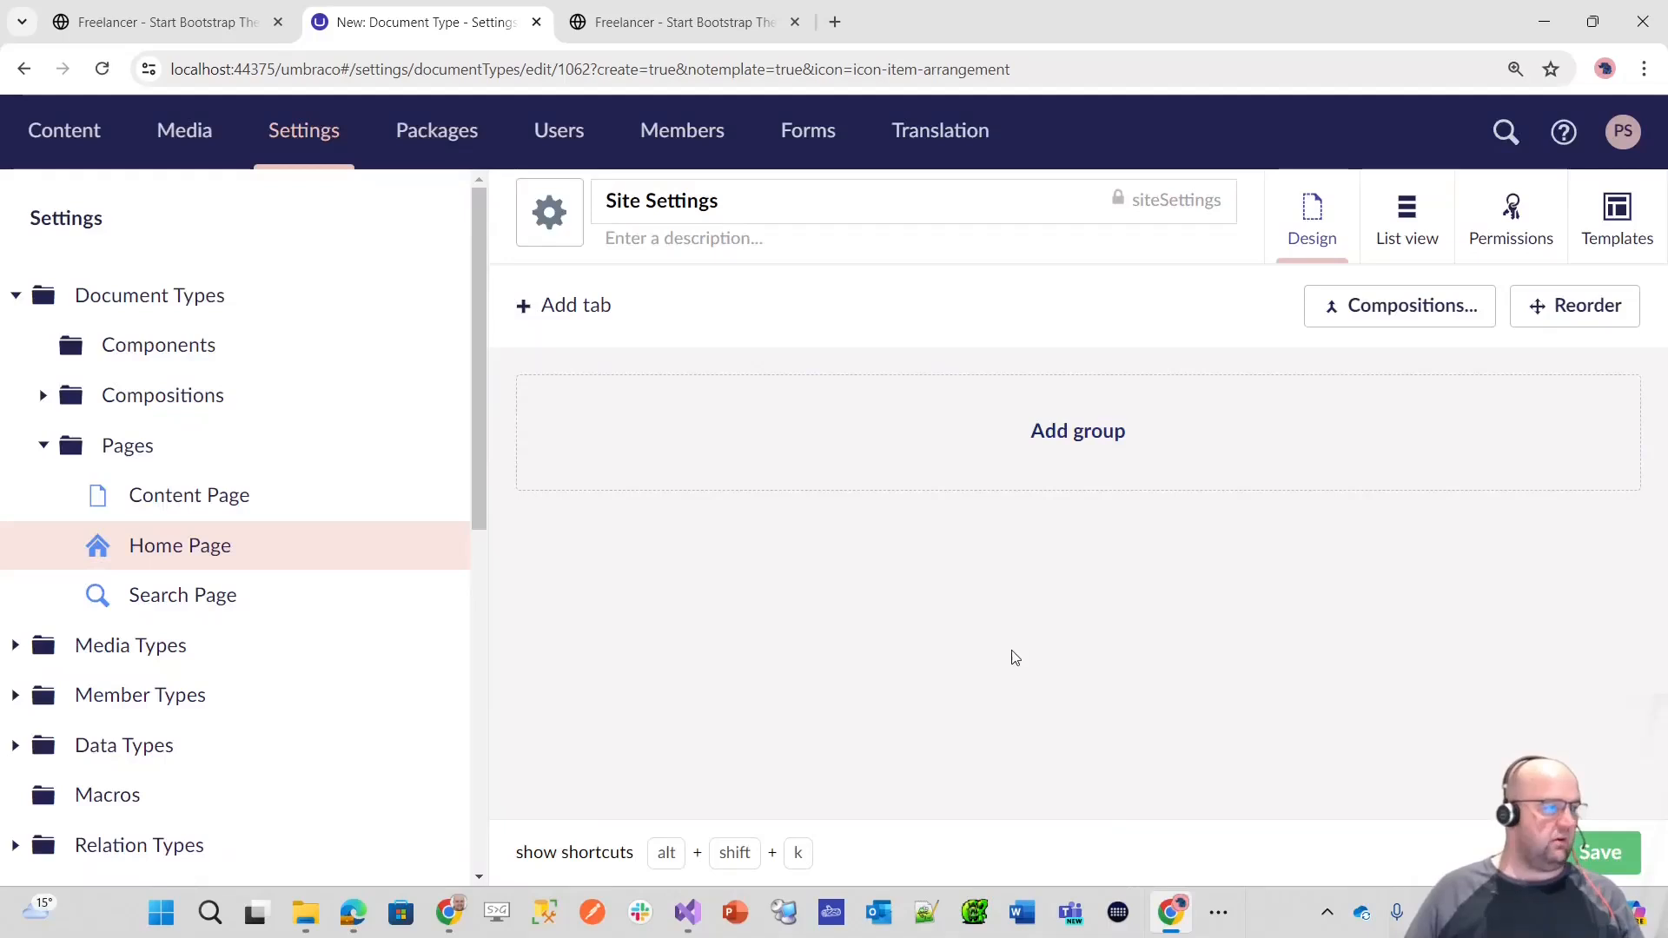
key("ctrl+s")
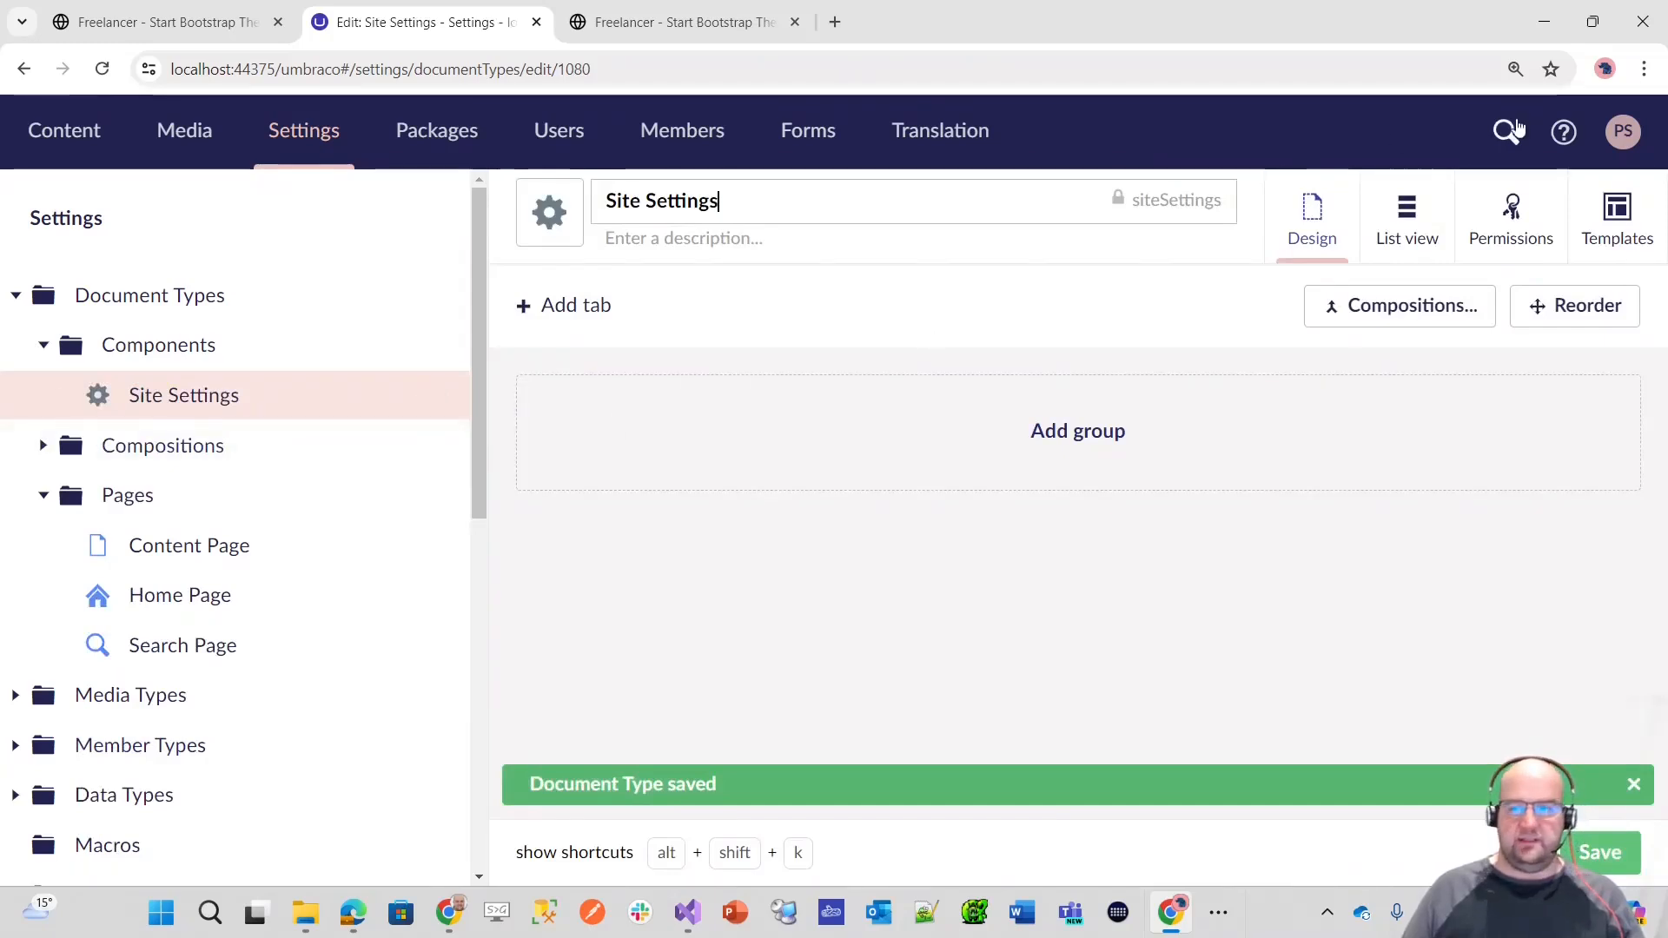
Step: Add the Main Navigation Properties, Footer Properties and Site Settings Properties compositions to the Site Settings document type and save it
left_click(1433, 305)
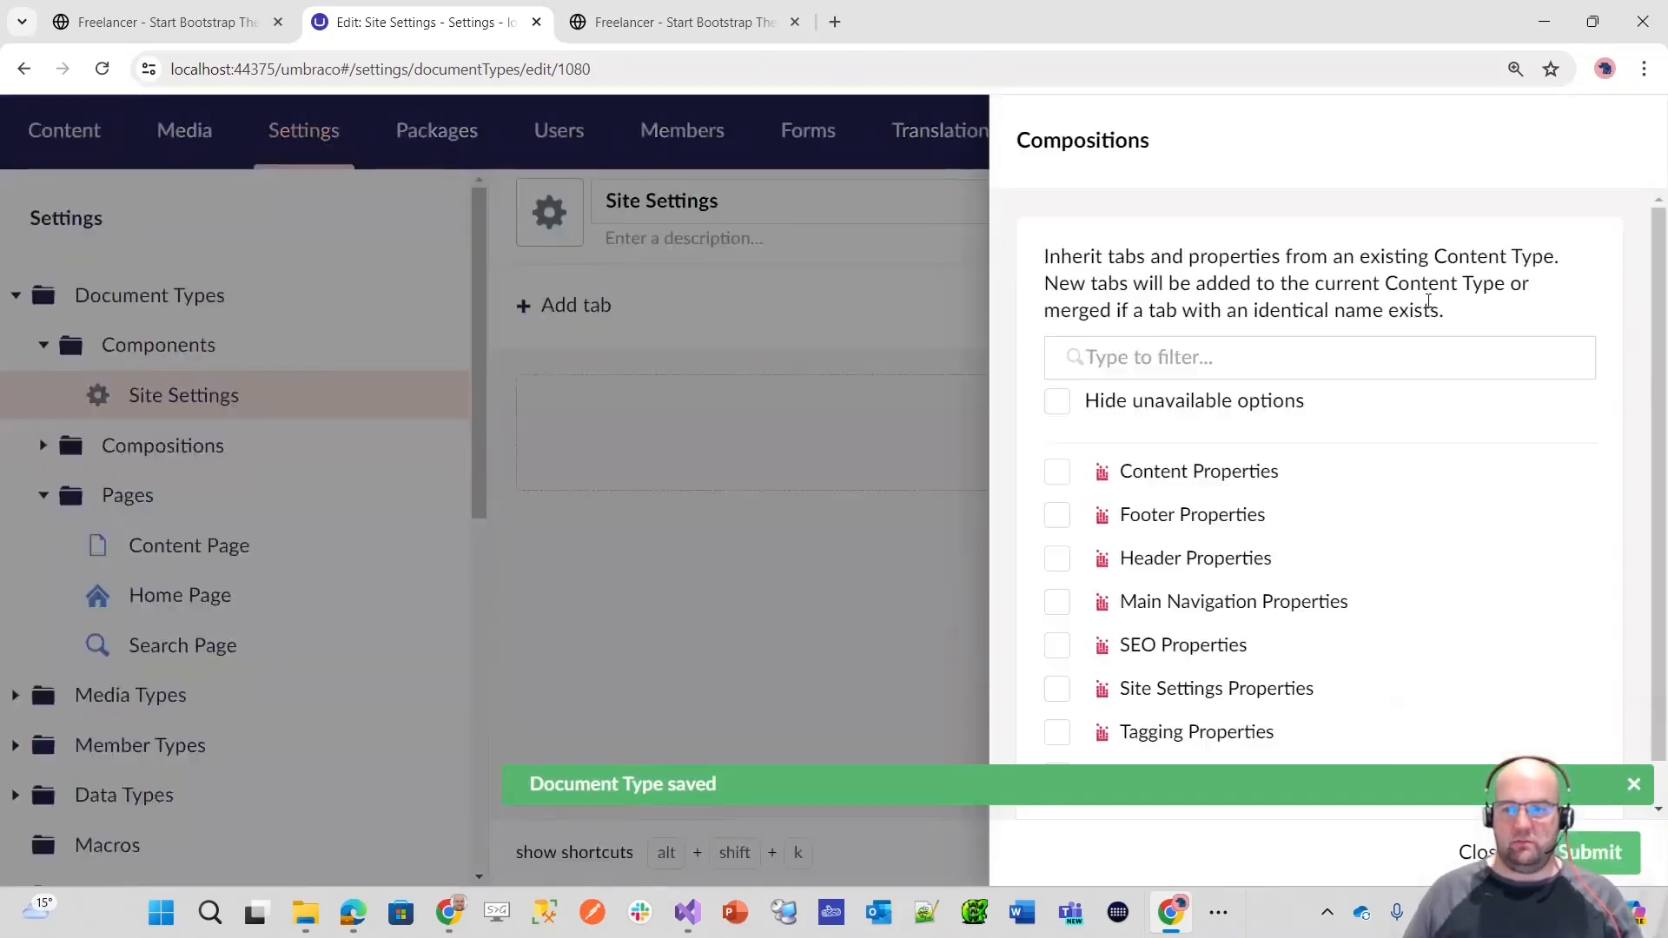
left_click(1264, 557)
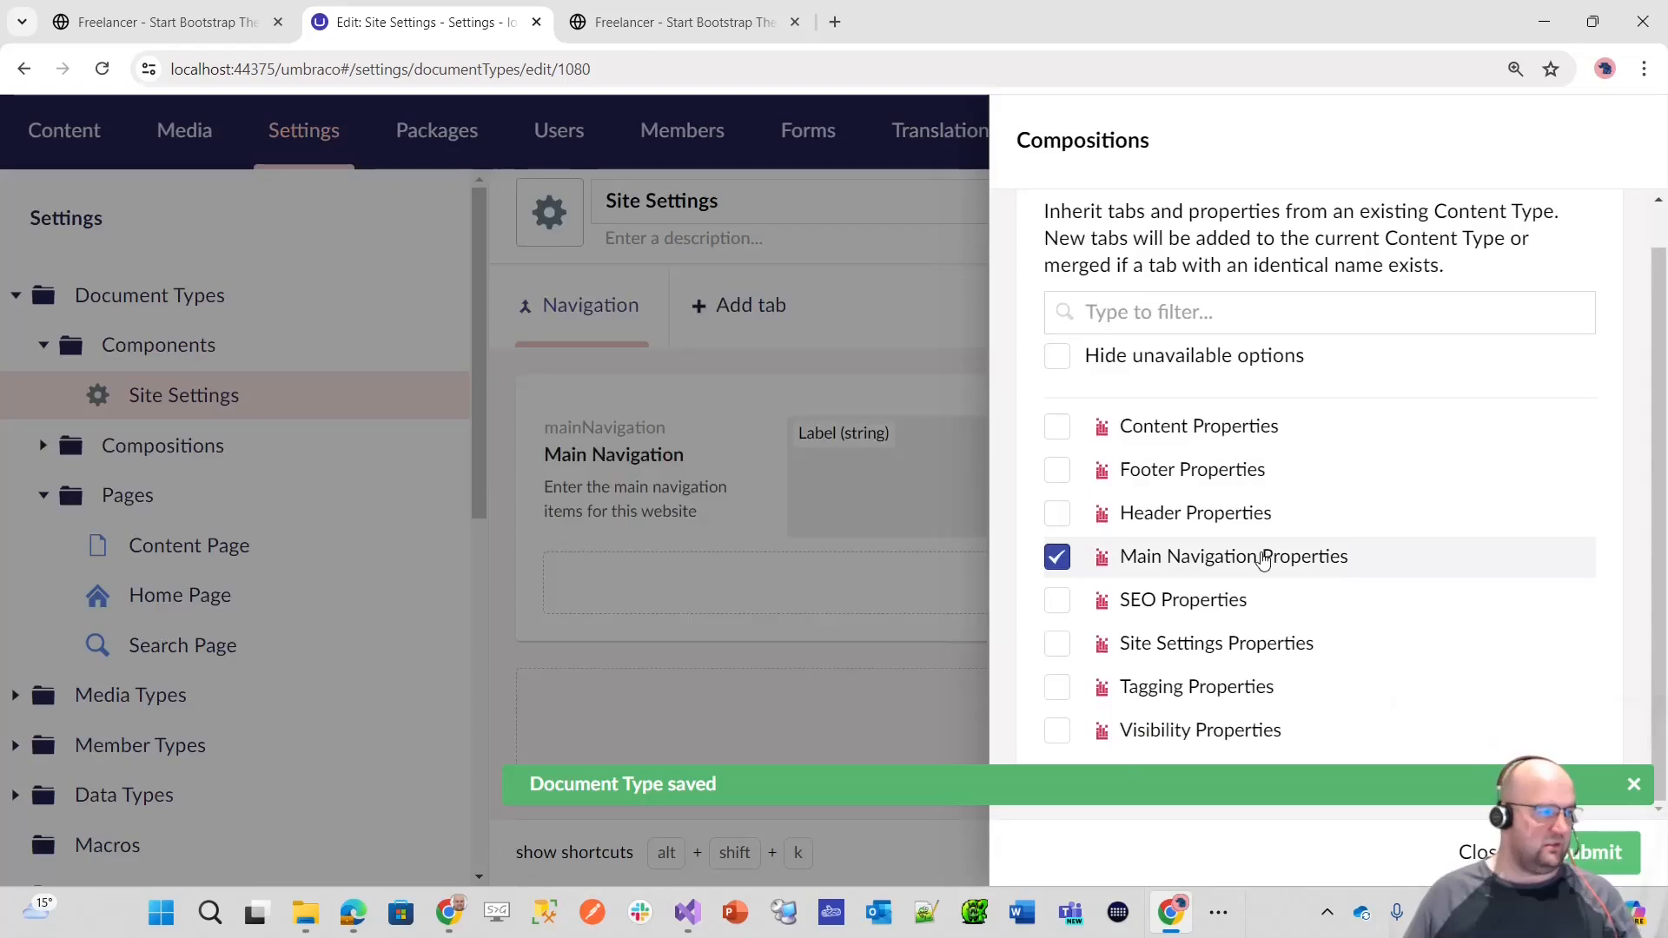
left_click(1145, 474)
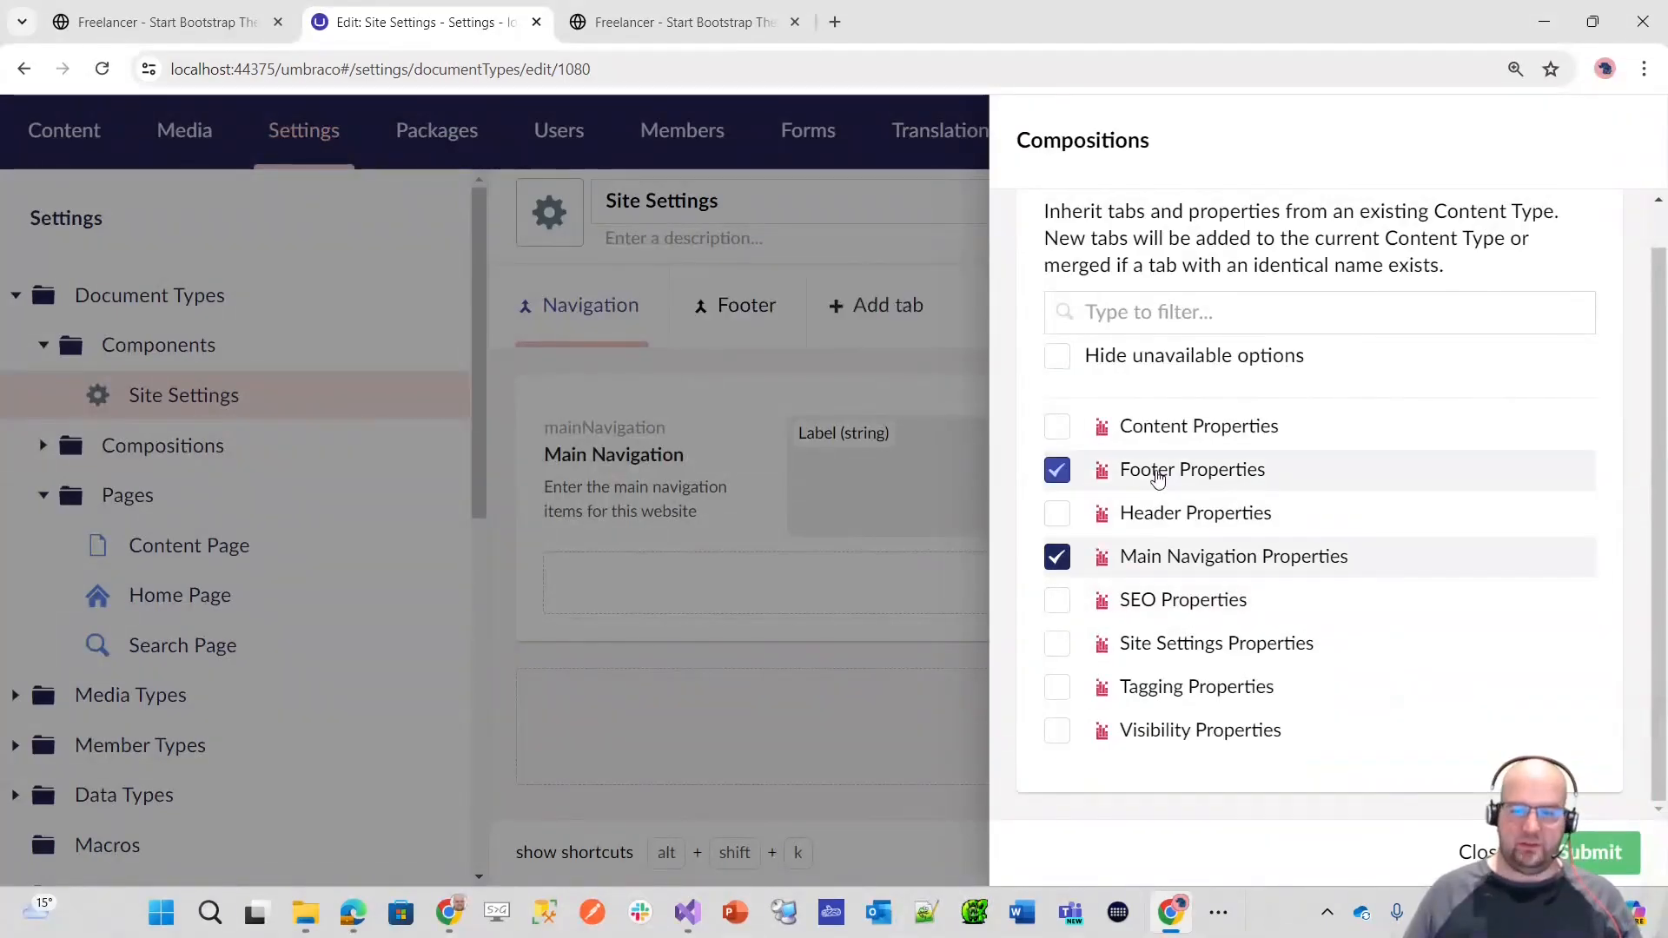
left_click(1216, 644)
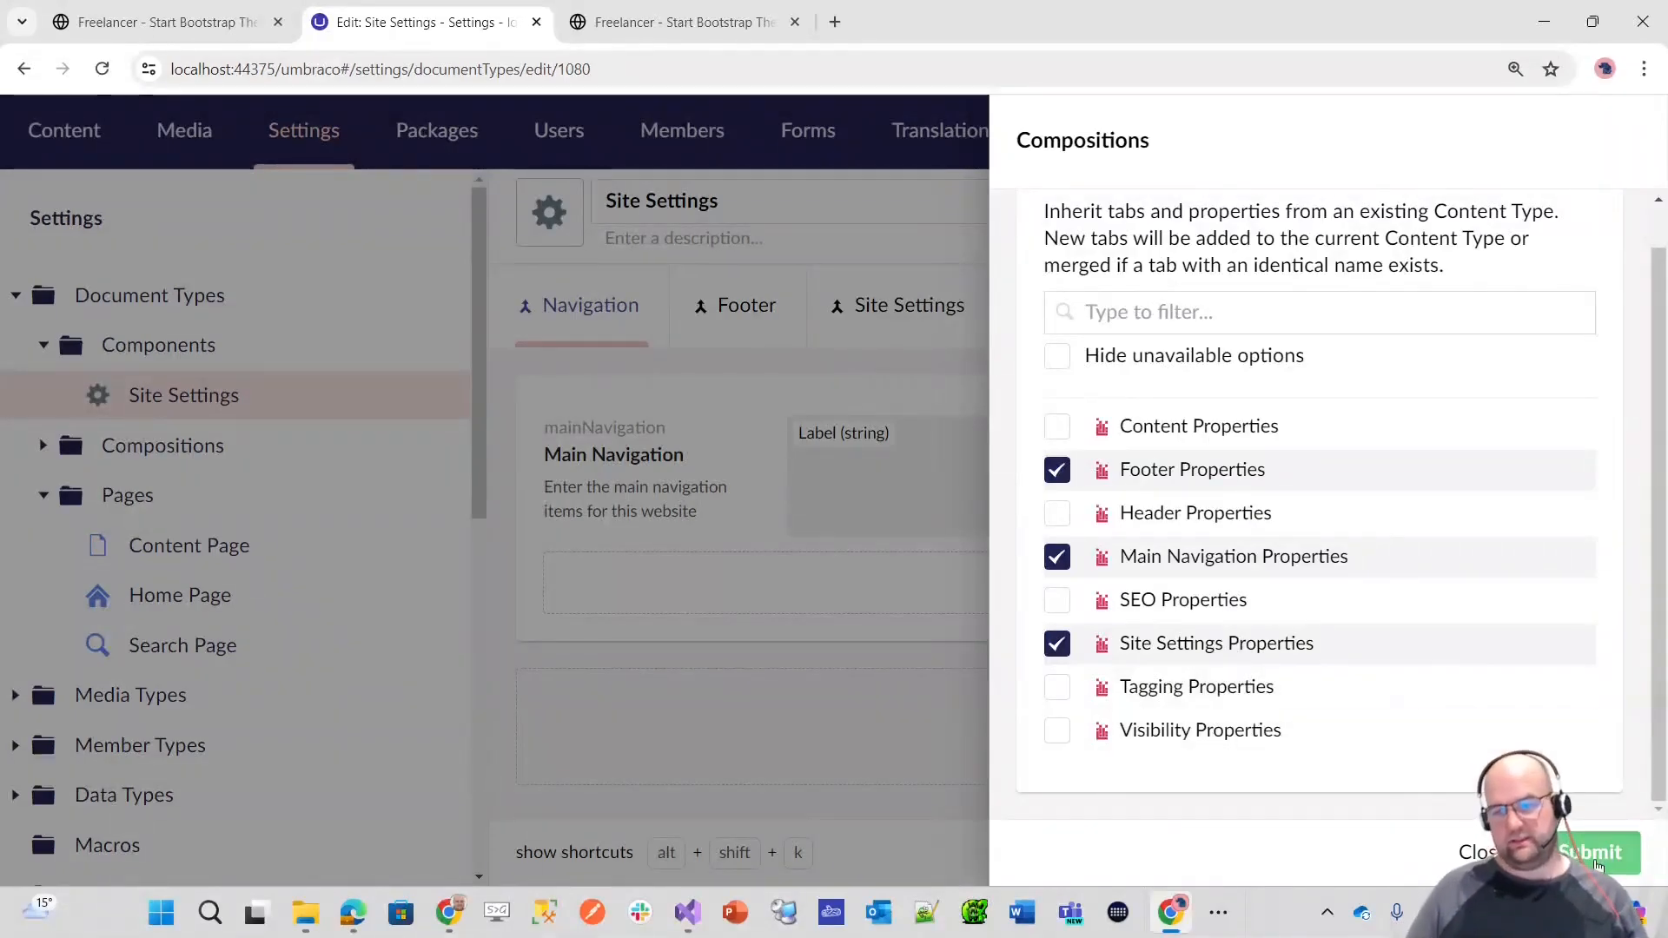
left_click(1593, 858)
left_click(1593, 858)
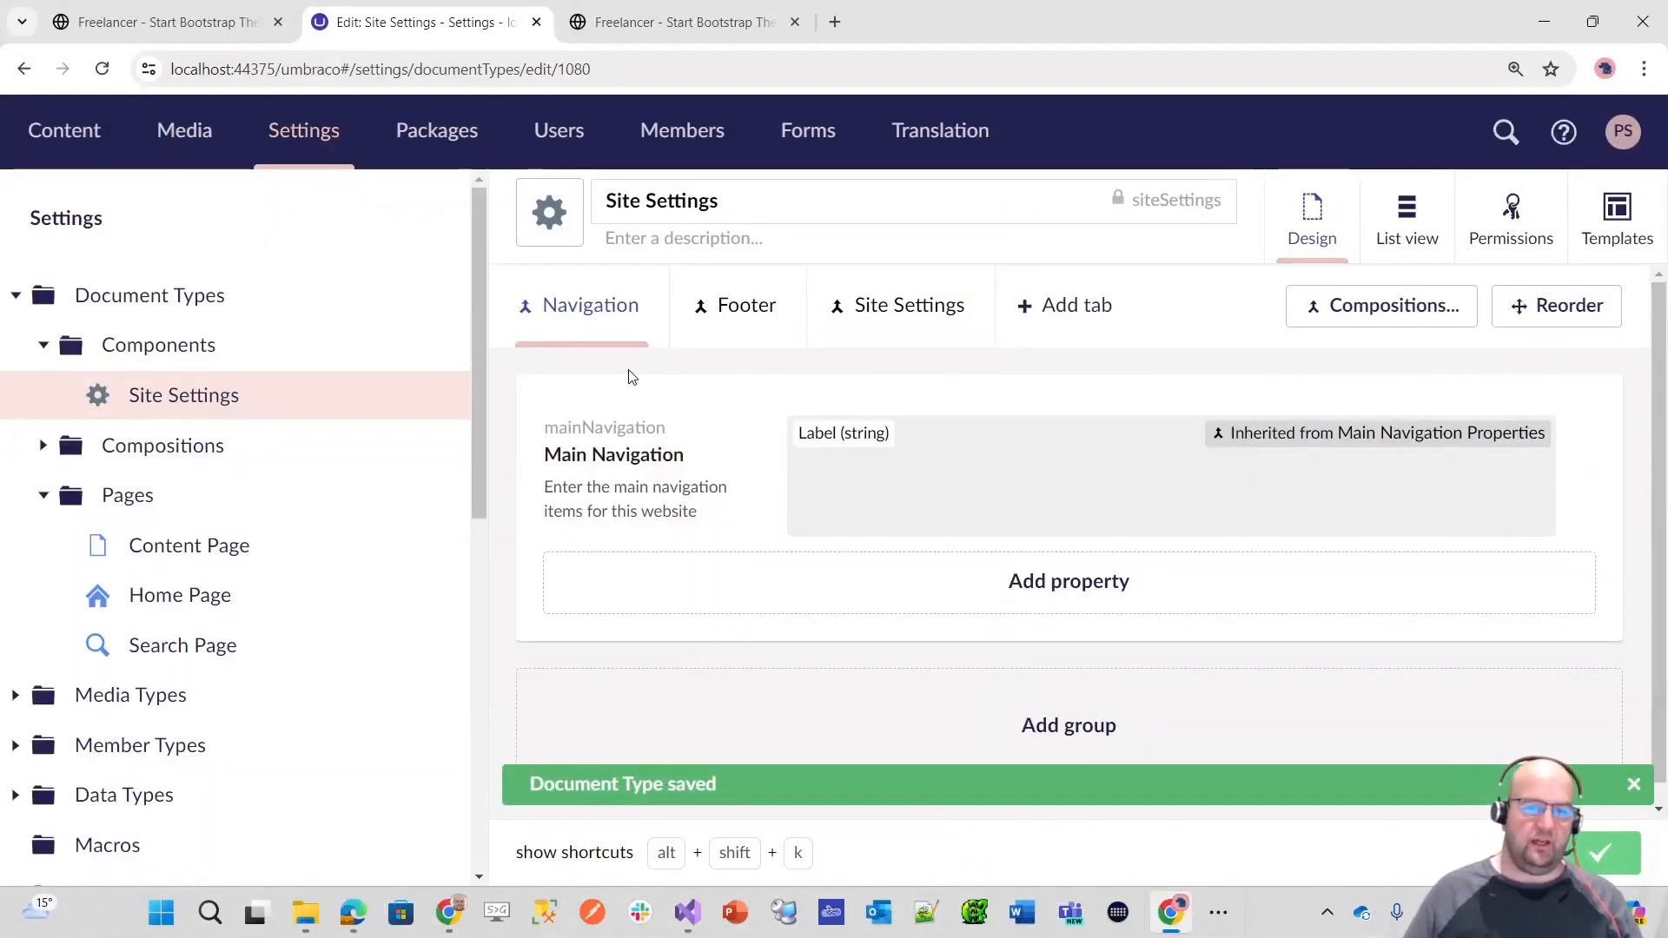
Step: Examine the Site Settings document type's inherited Footer, Site Settings and Navigation properties and its permissions
left_click(768, 317)
left_click(939, 313)
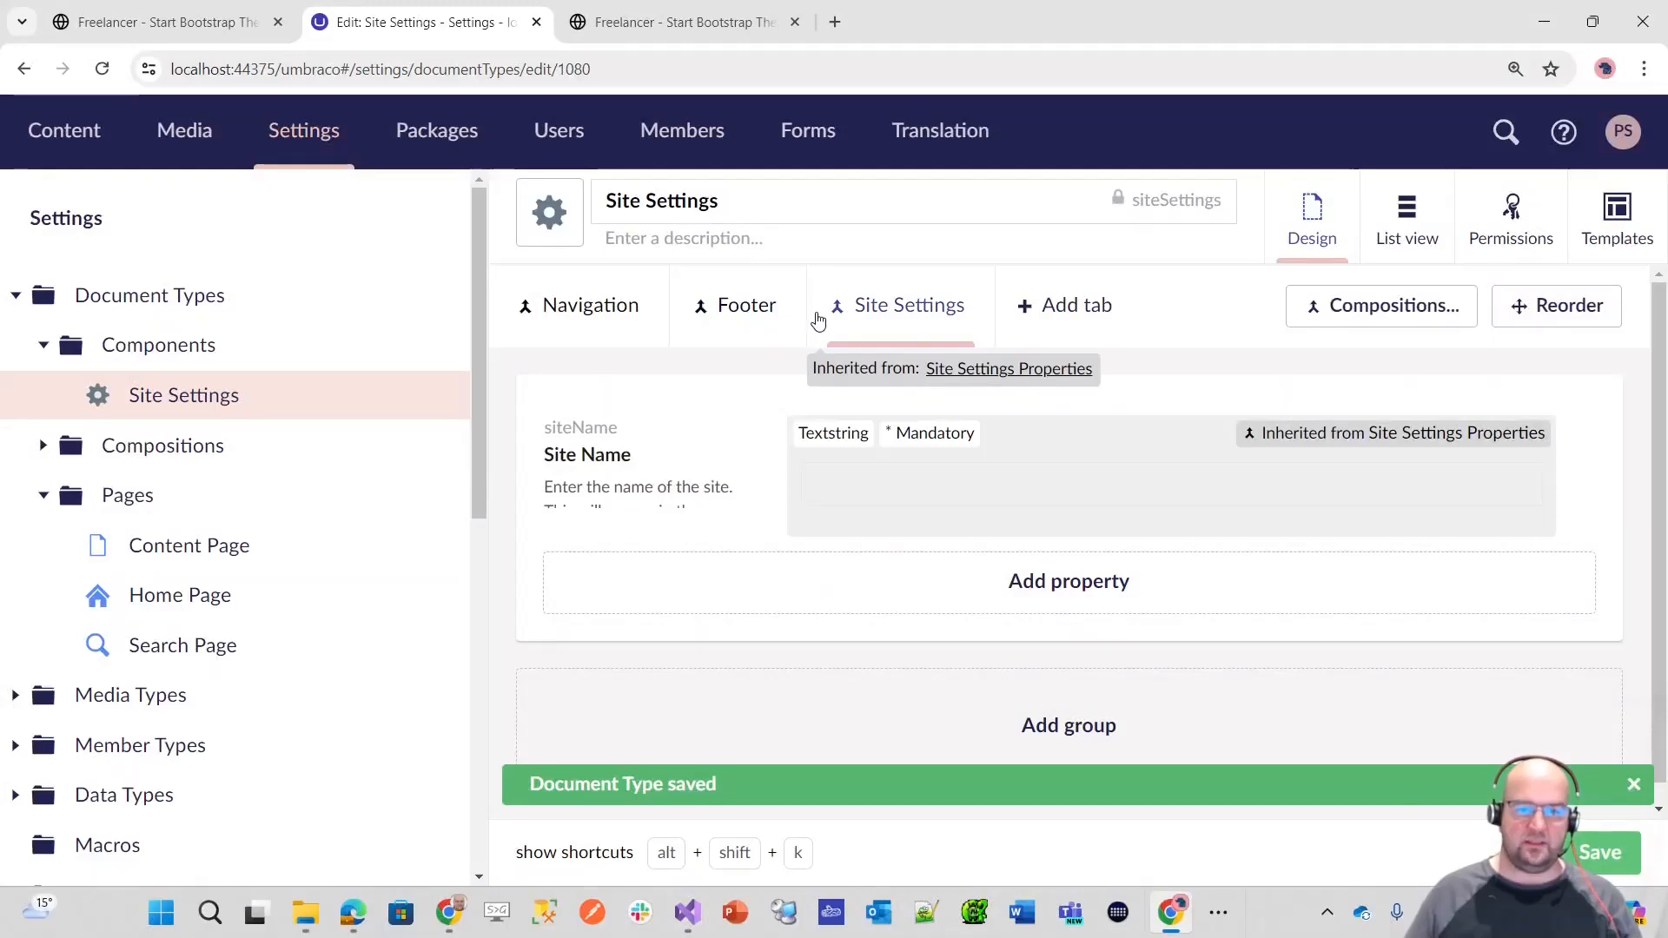
left_click(721, 311)
left_click(582, 326)
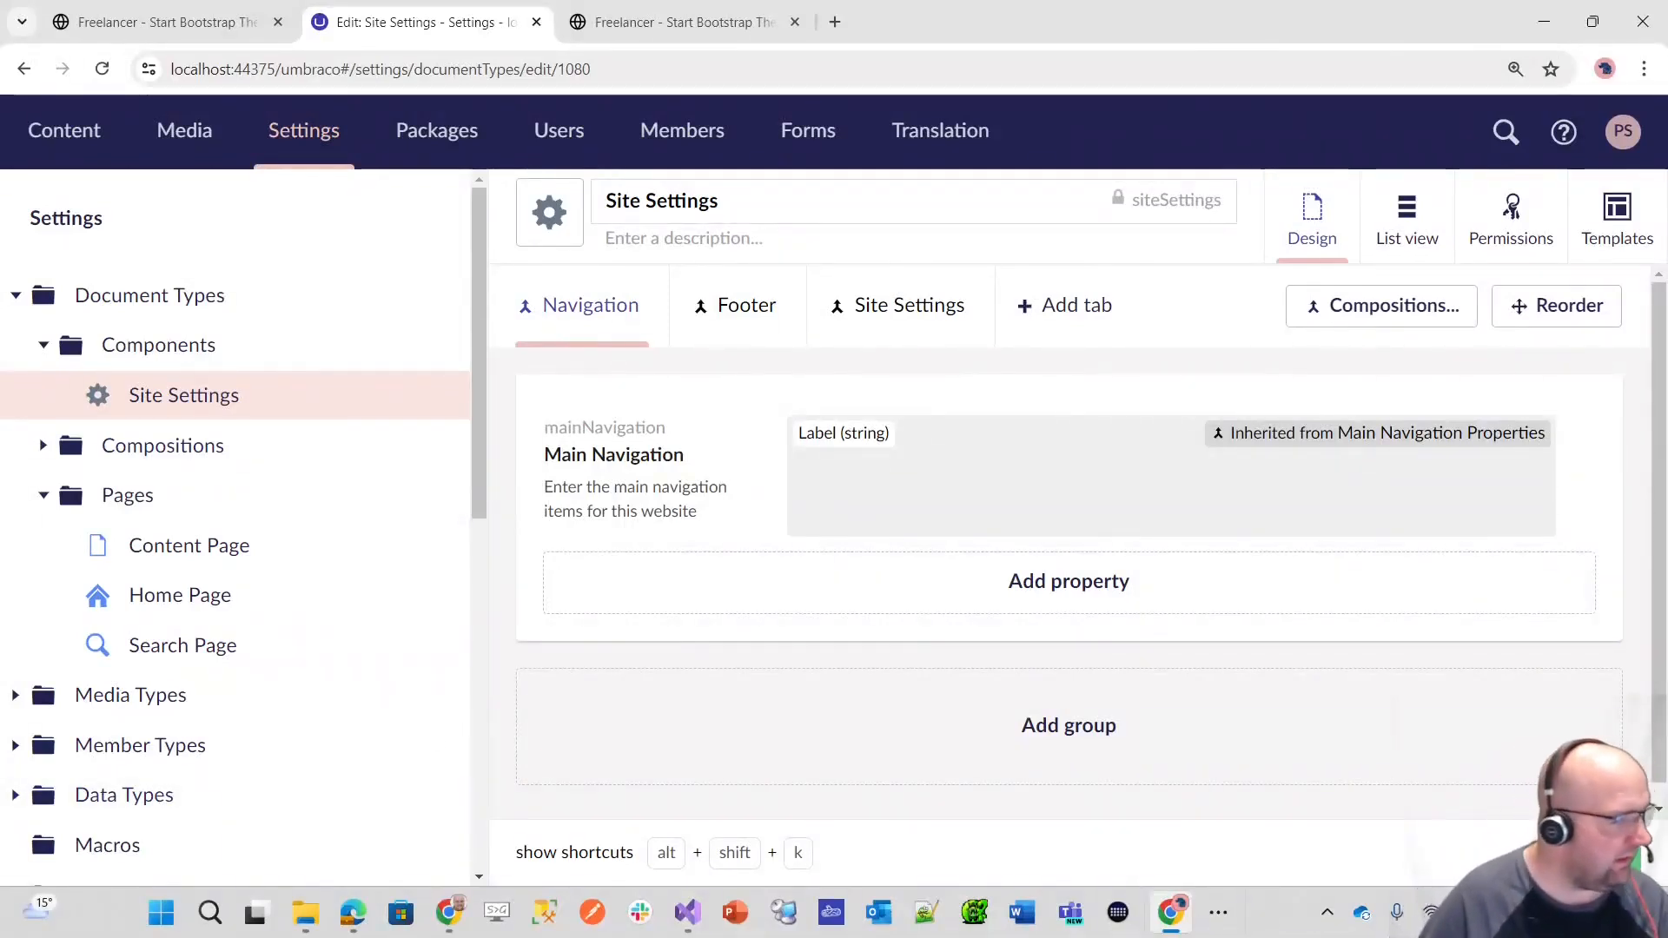
key("alt+Tab")
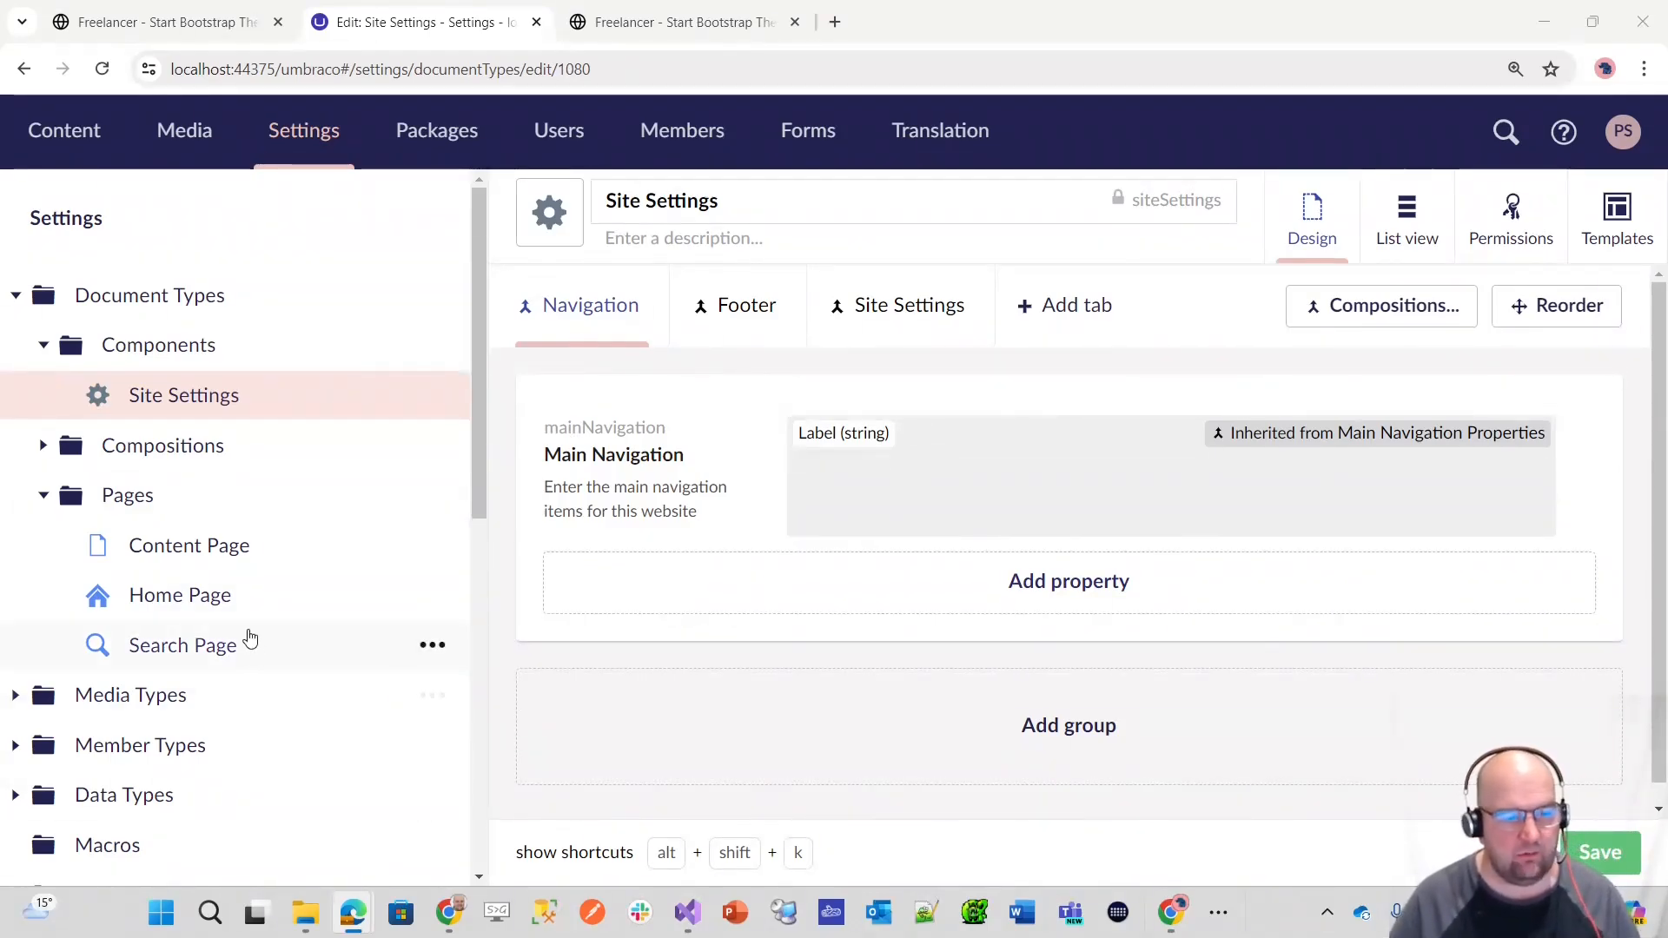
left_click(1528, 223)
scroll(1147, 565, "down", 3)
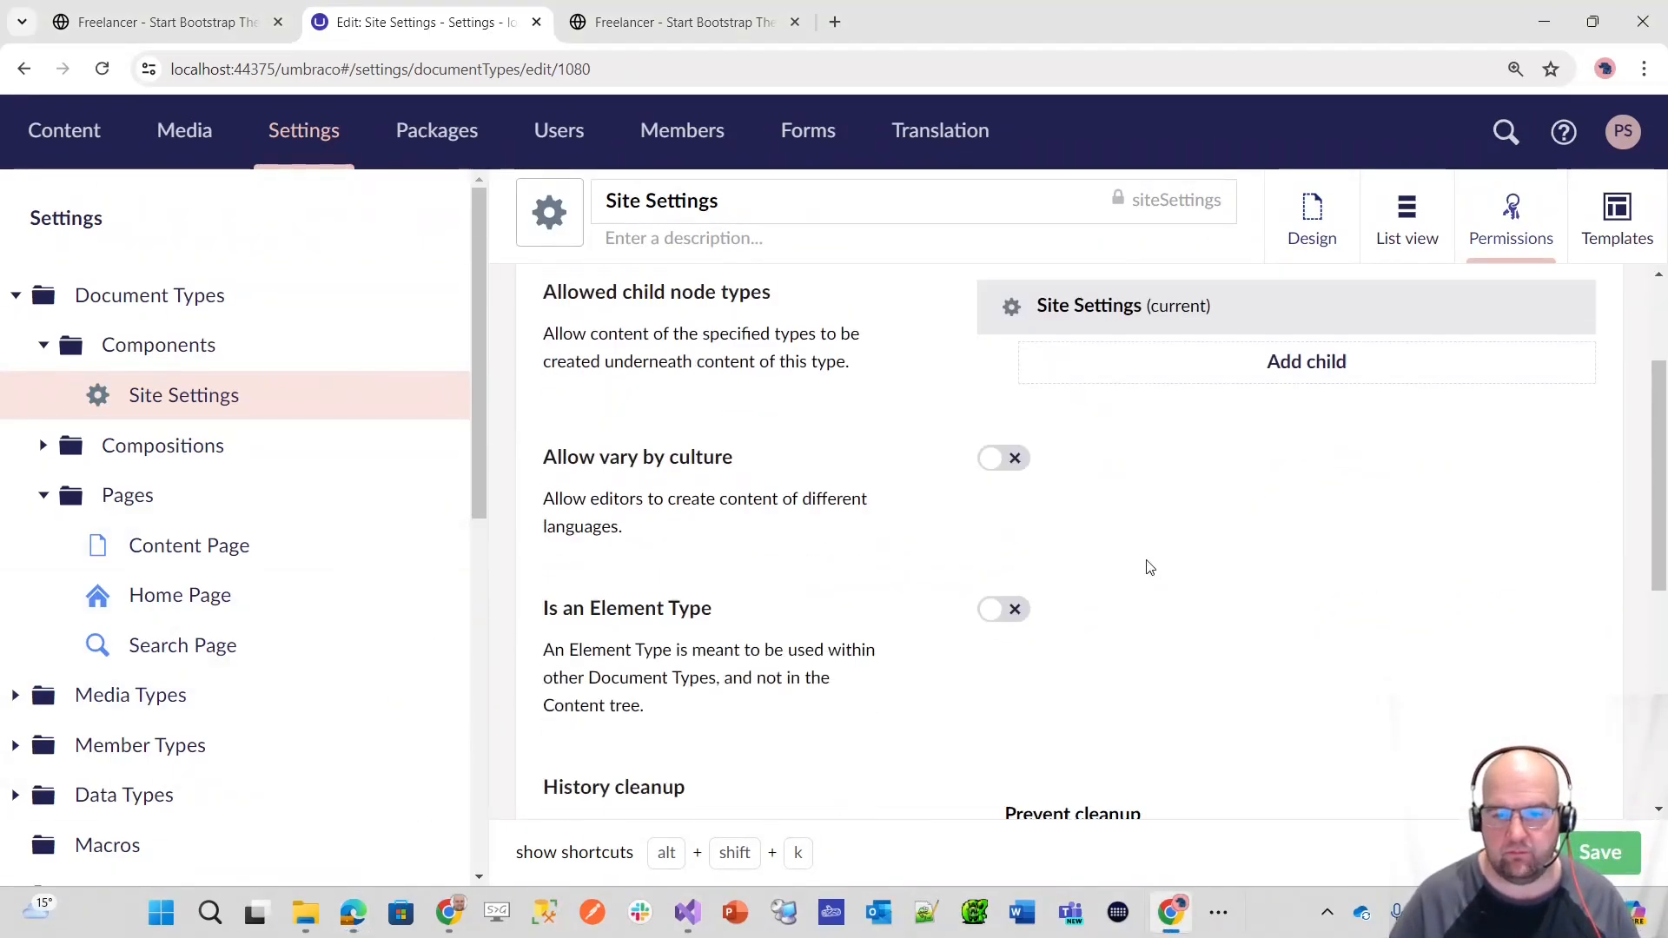
scroll(1197, 423, "up", 2)
Step: Allow Site Settings from the Components folder as a child node type of the Home Page document type and save
left_click(184, 595)
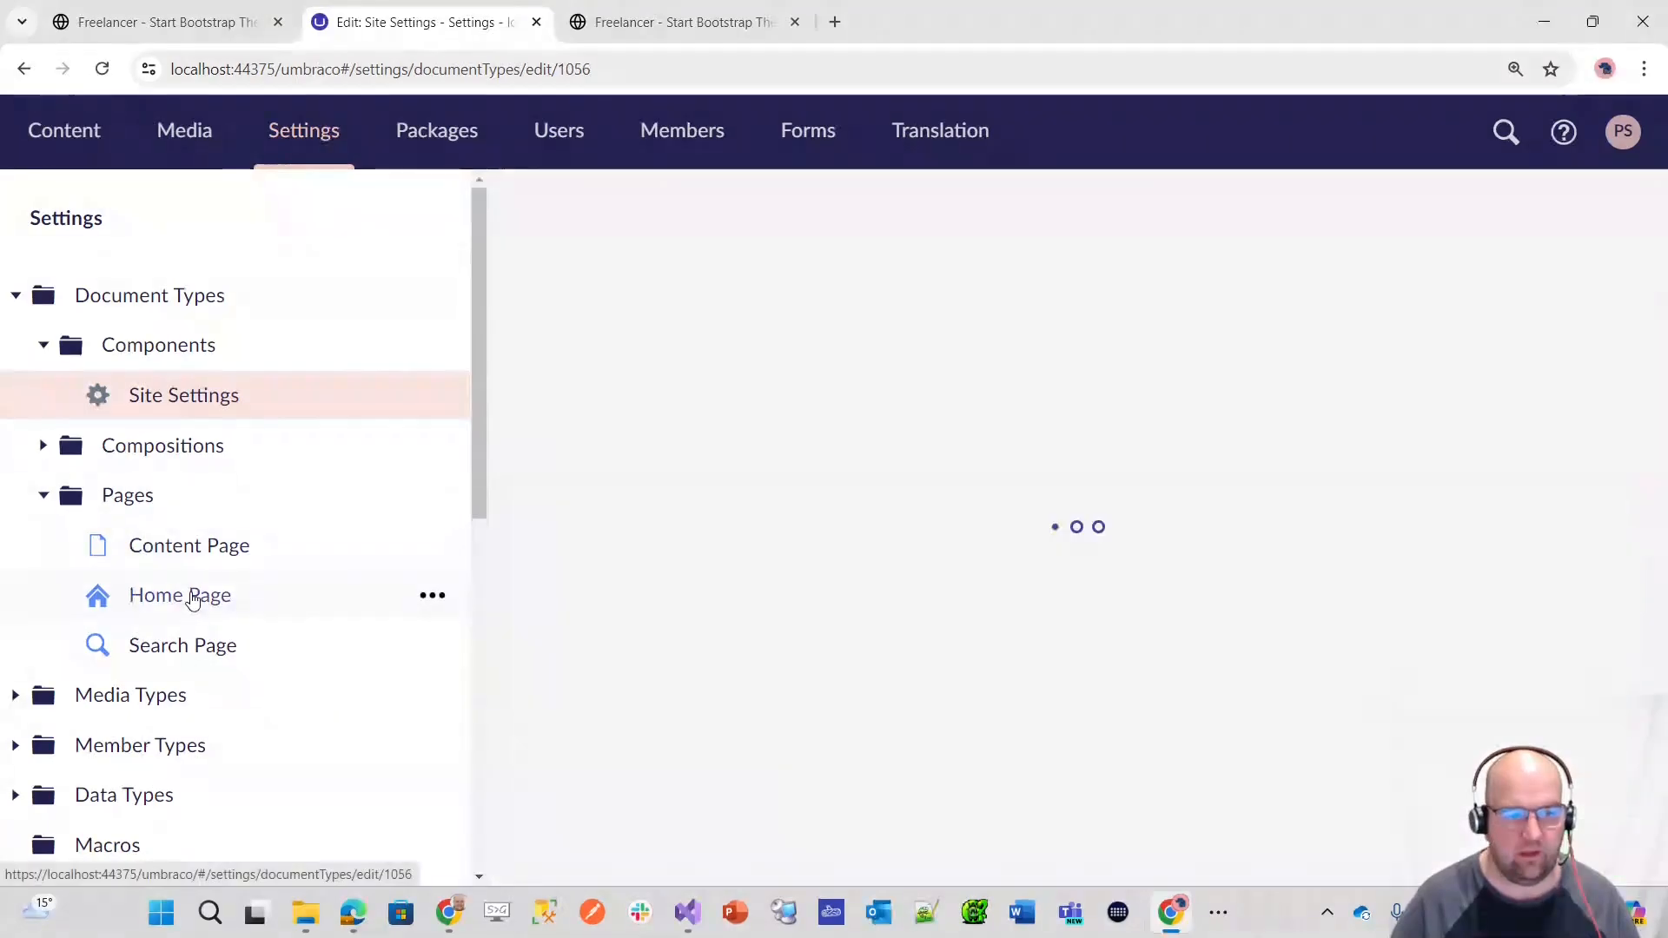
left_click(1519, 228)
left_click(1306, 650)
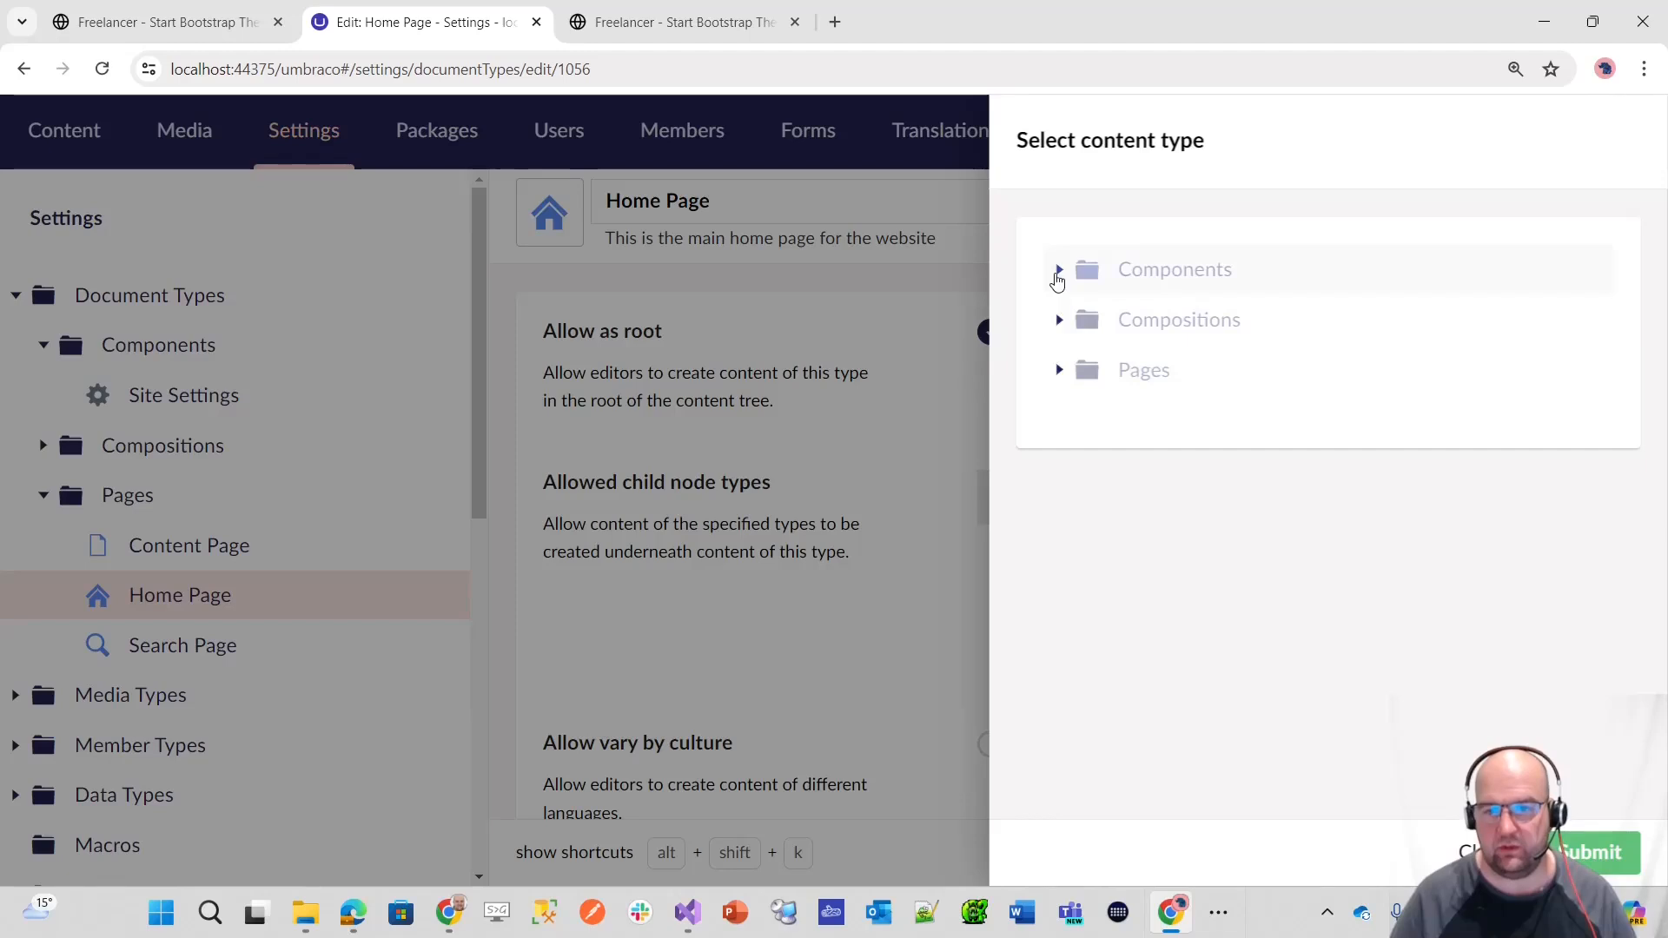
left_click(1059, 271)
left_click(1207, 322)
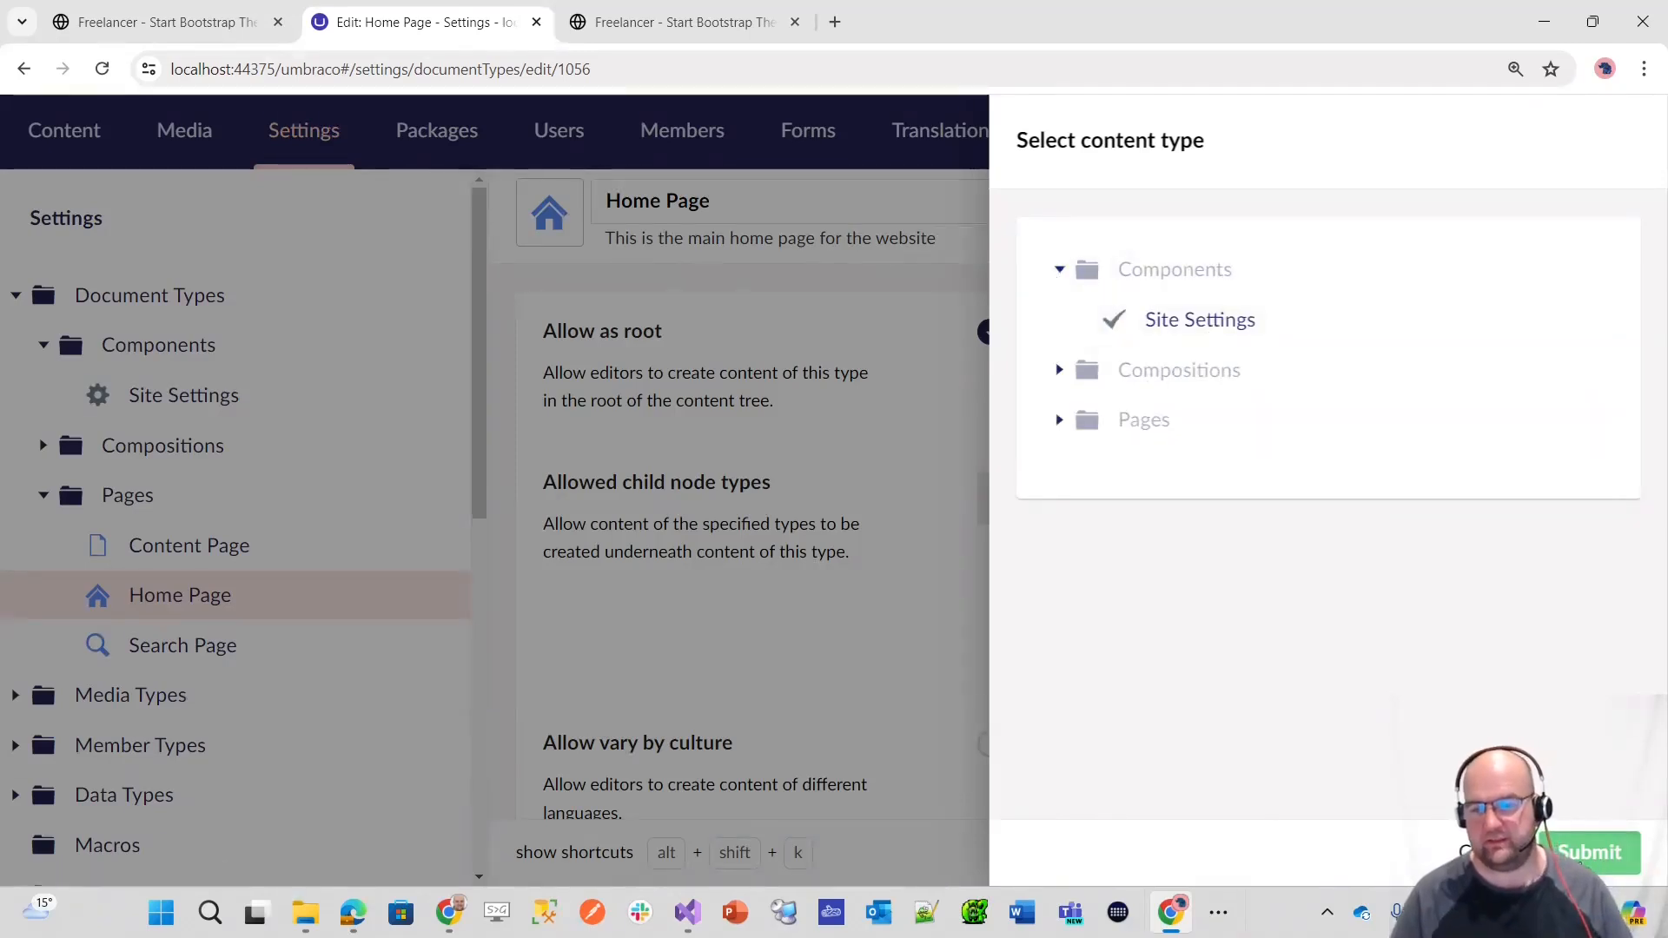
left_click(1590, 852)
left_click(1590, 855)
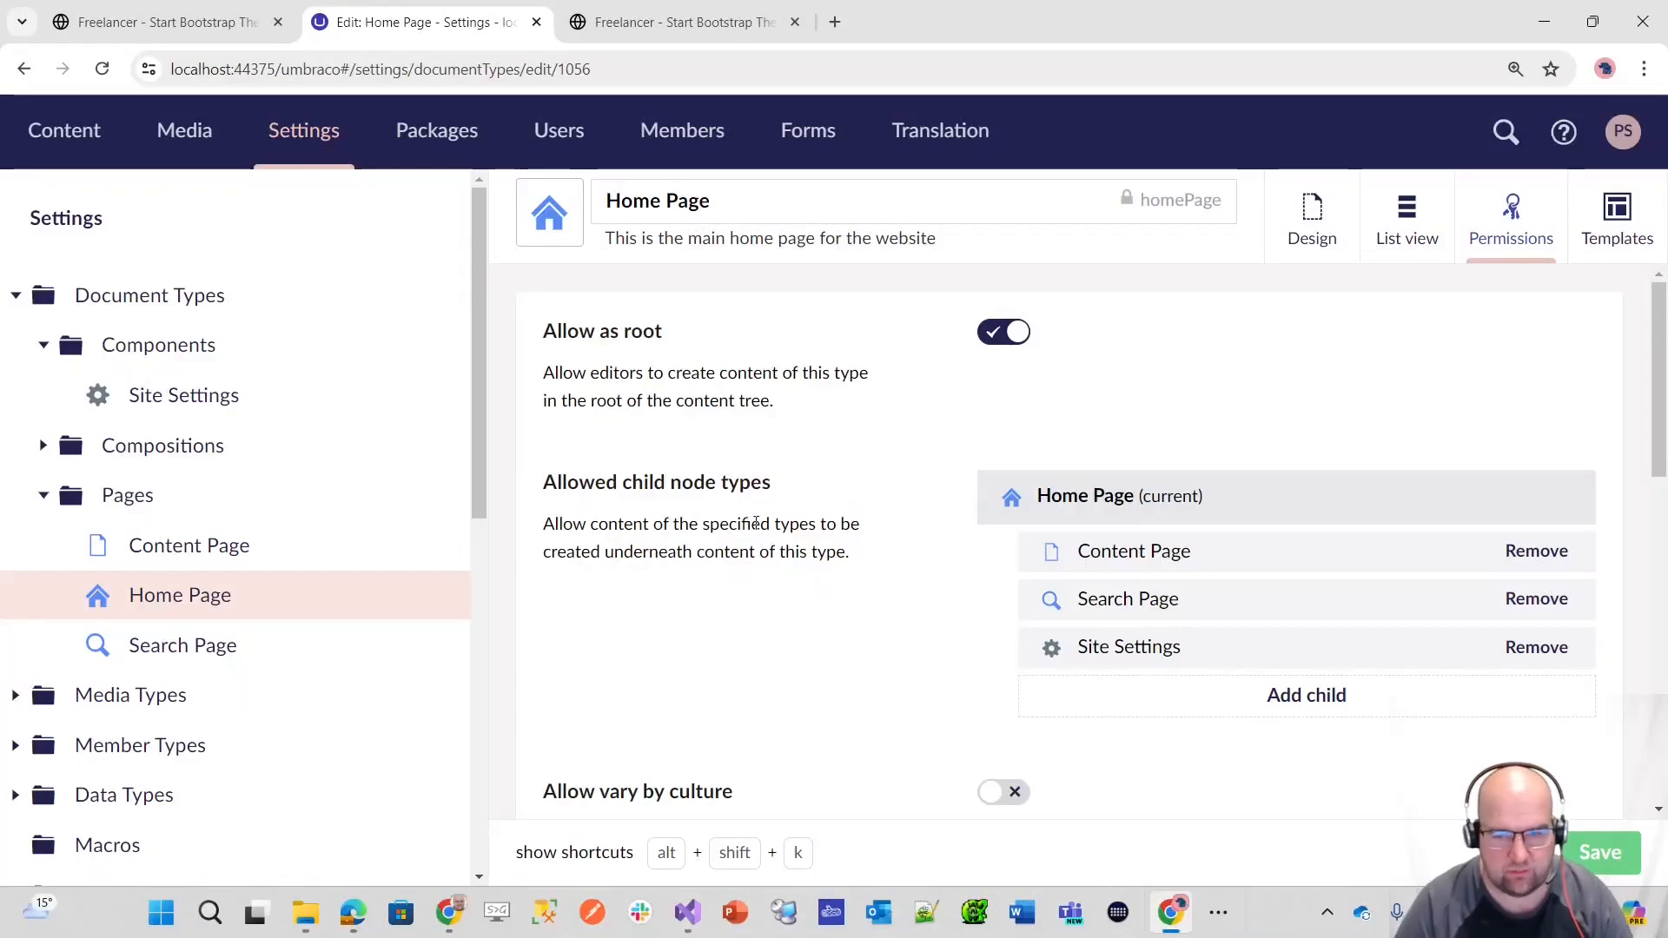
Step: Start a Site Settings content item under Home and name it Site Settings
left_click(63, 131)
left_click(450, 296)
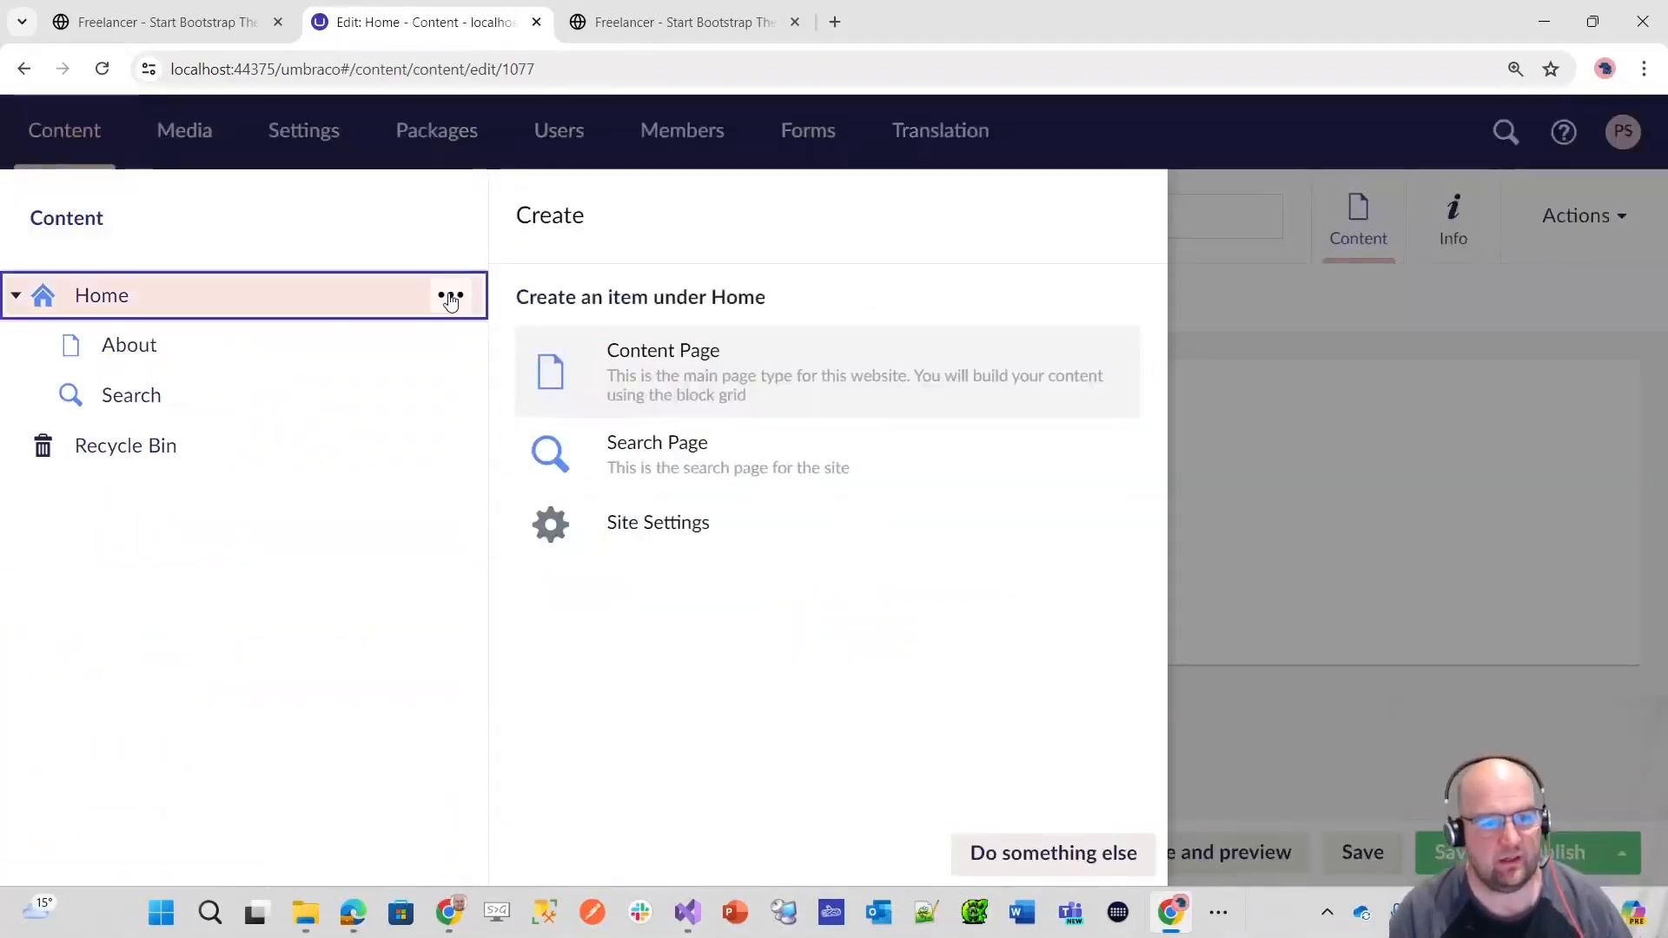
left_click(614, 521)
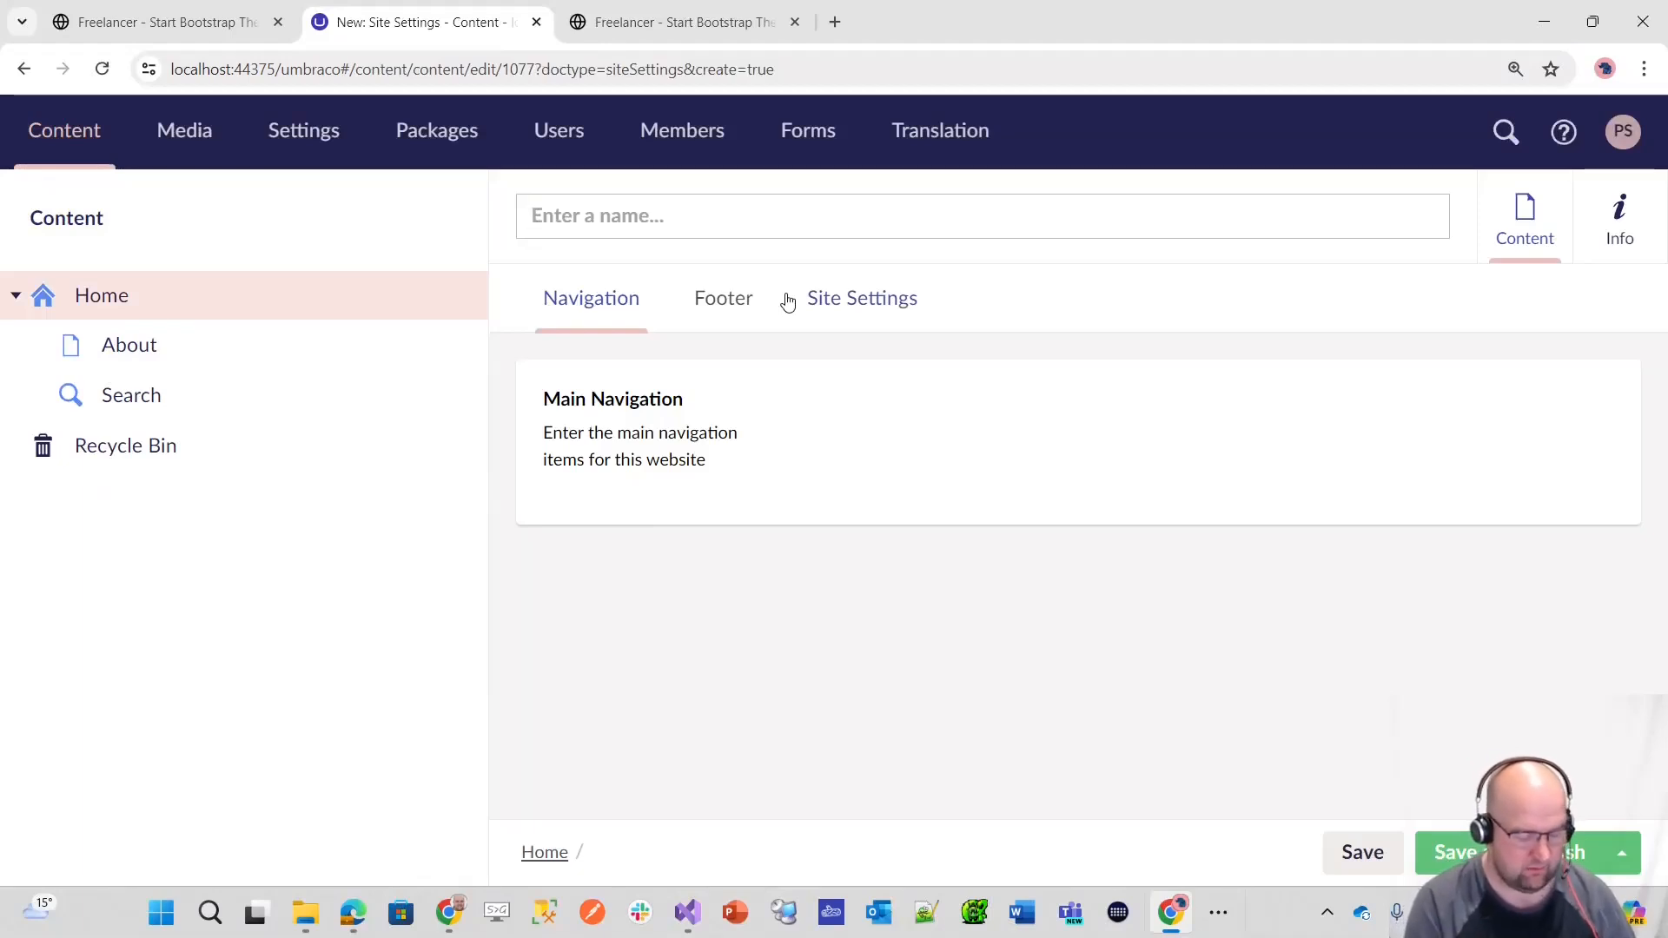
type("Site Settings")
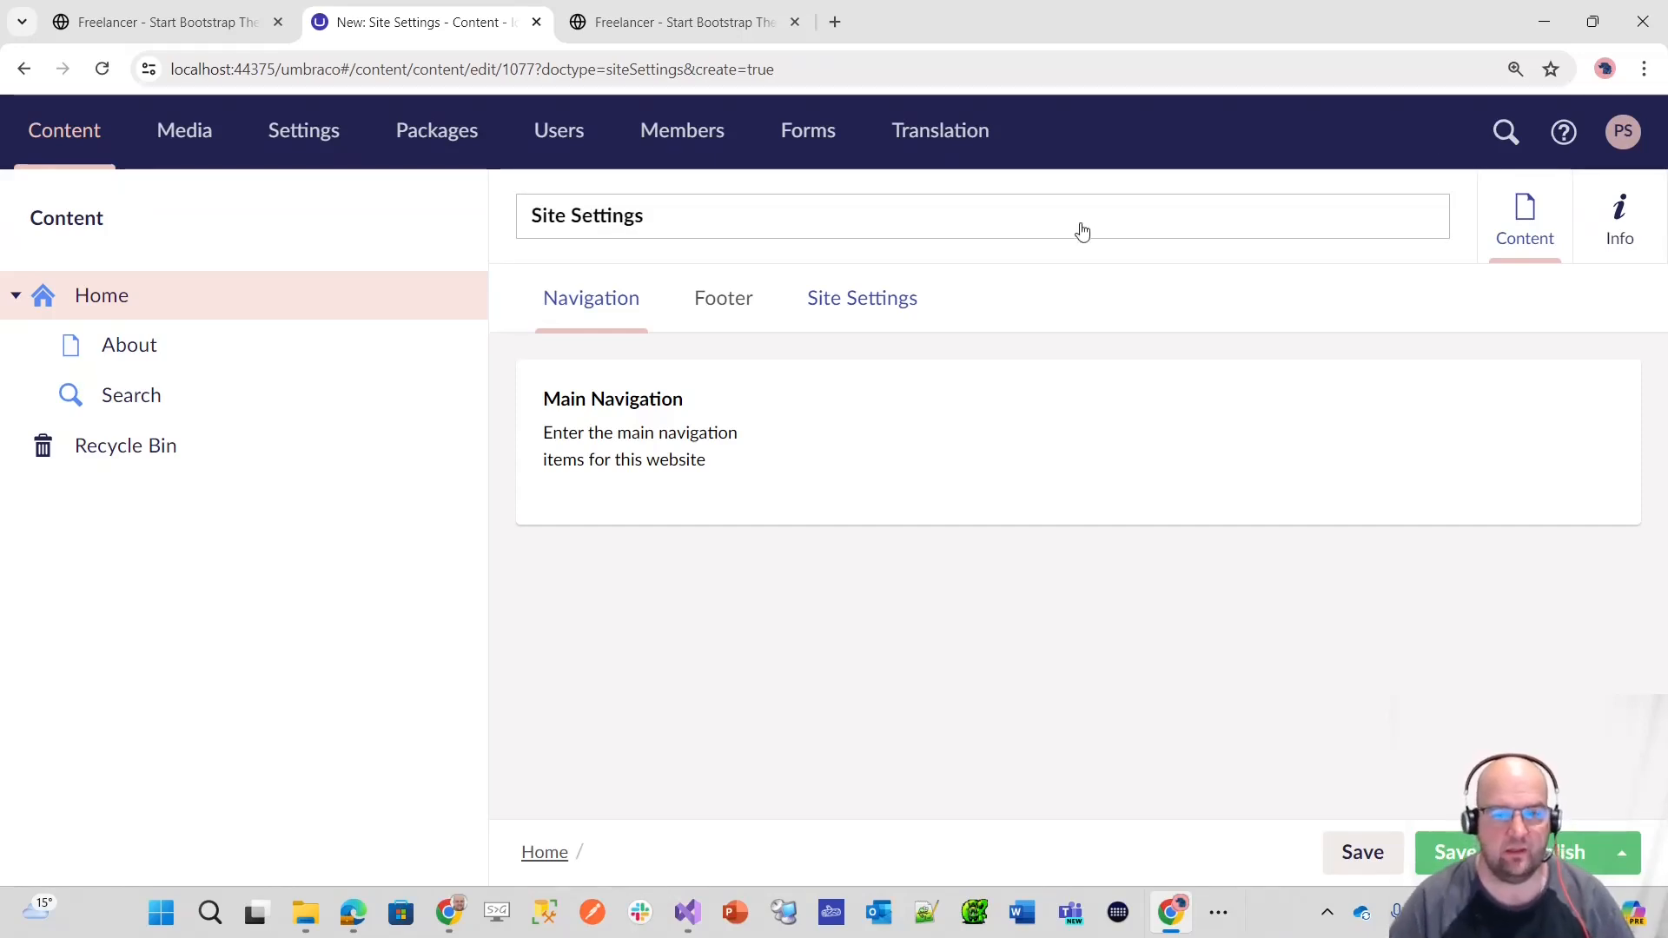
Step: Enter the site owner's full name as the Site Name and publish the Site Settings item
left_click(847, 318)
left_click(875, 409)
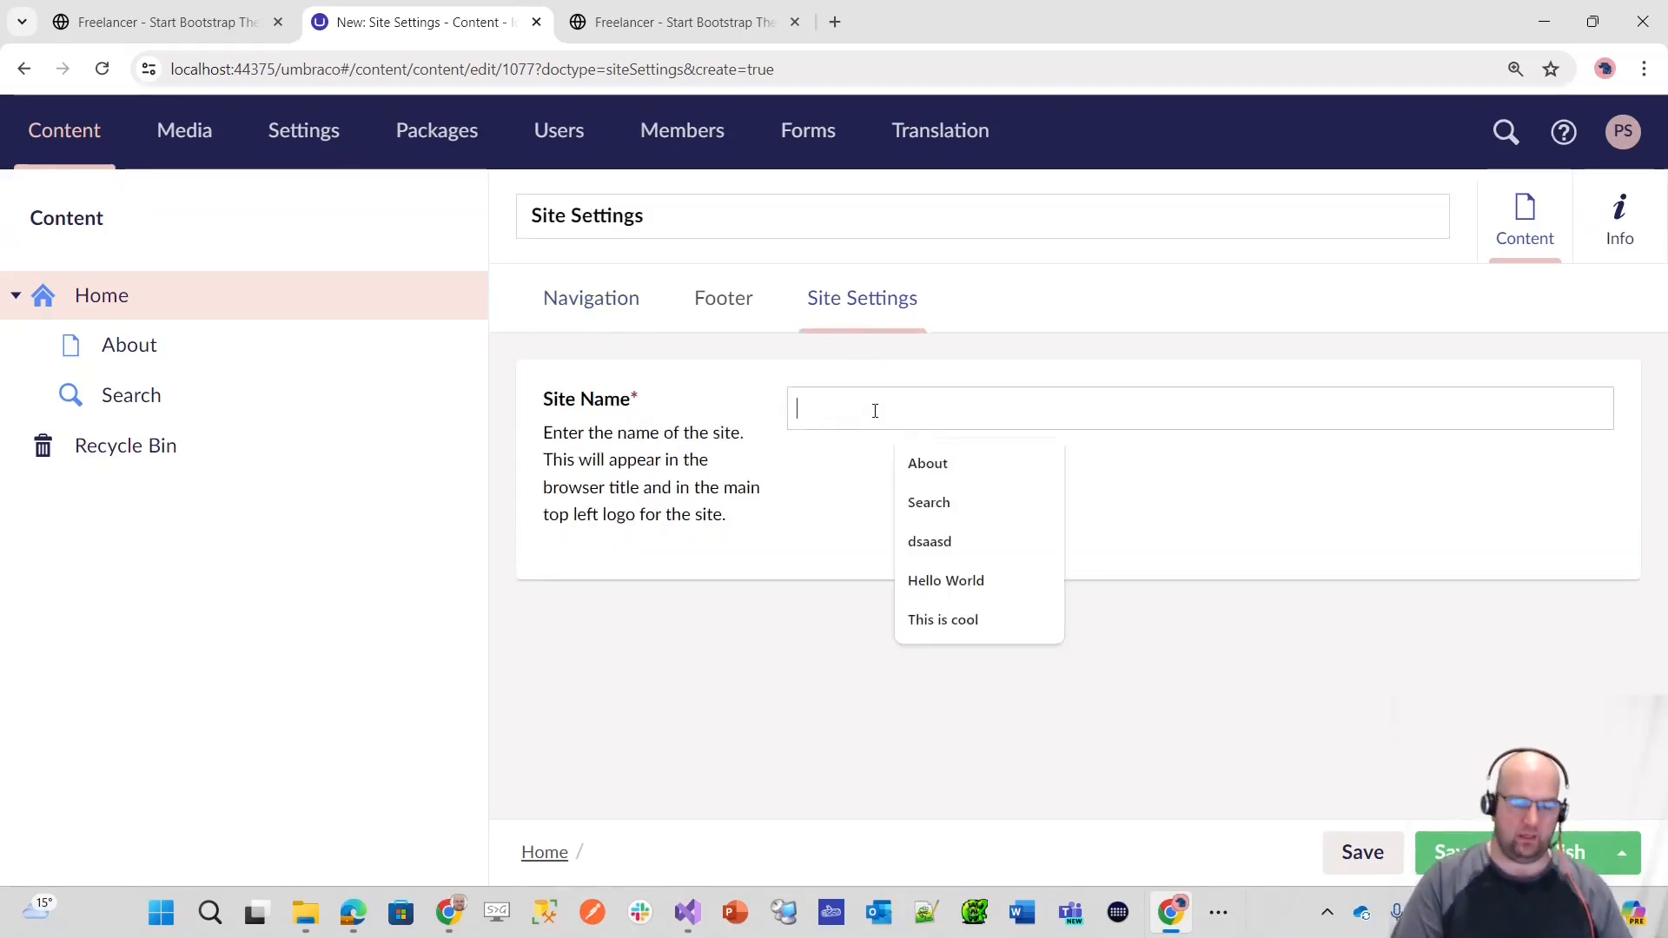
type("Paul Seal")
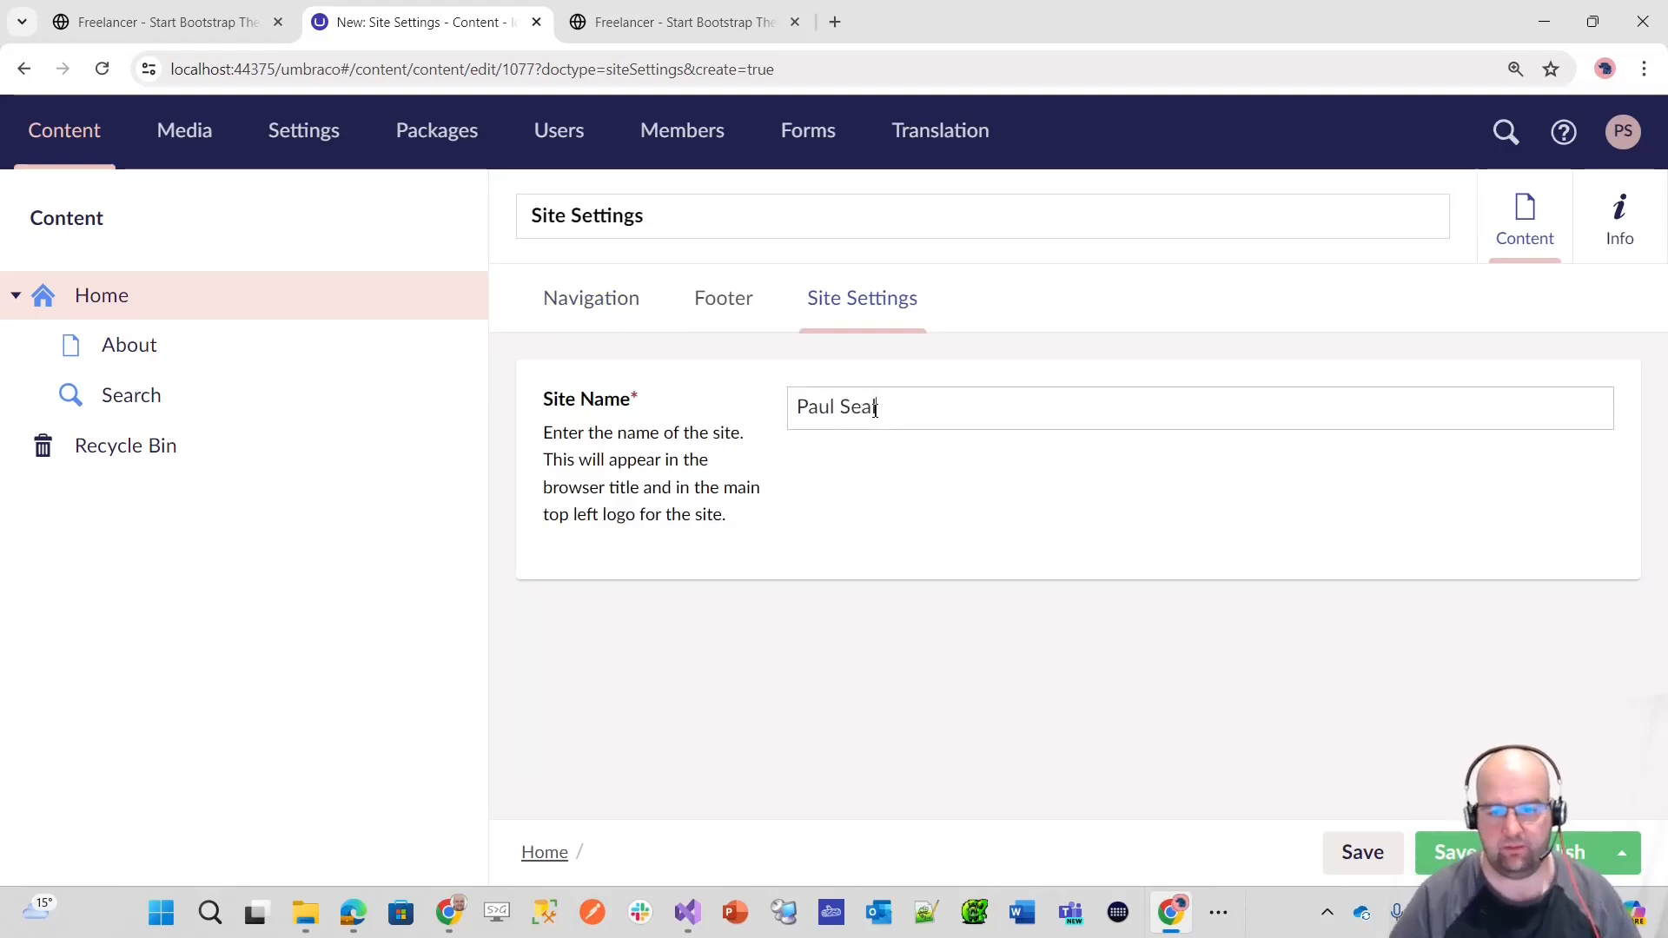
left_click(1456, 853)
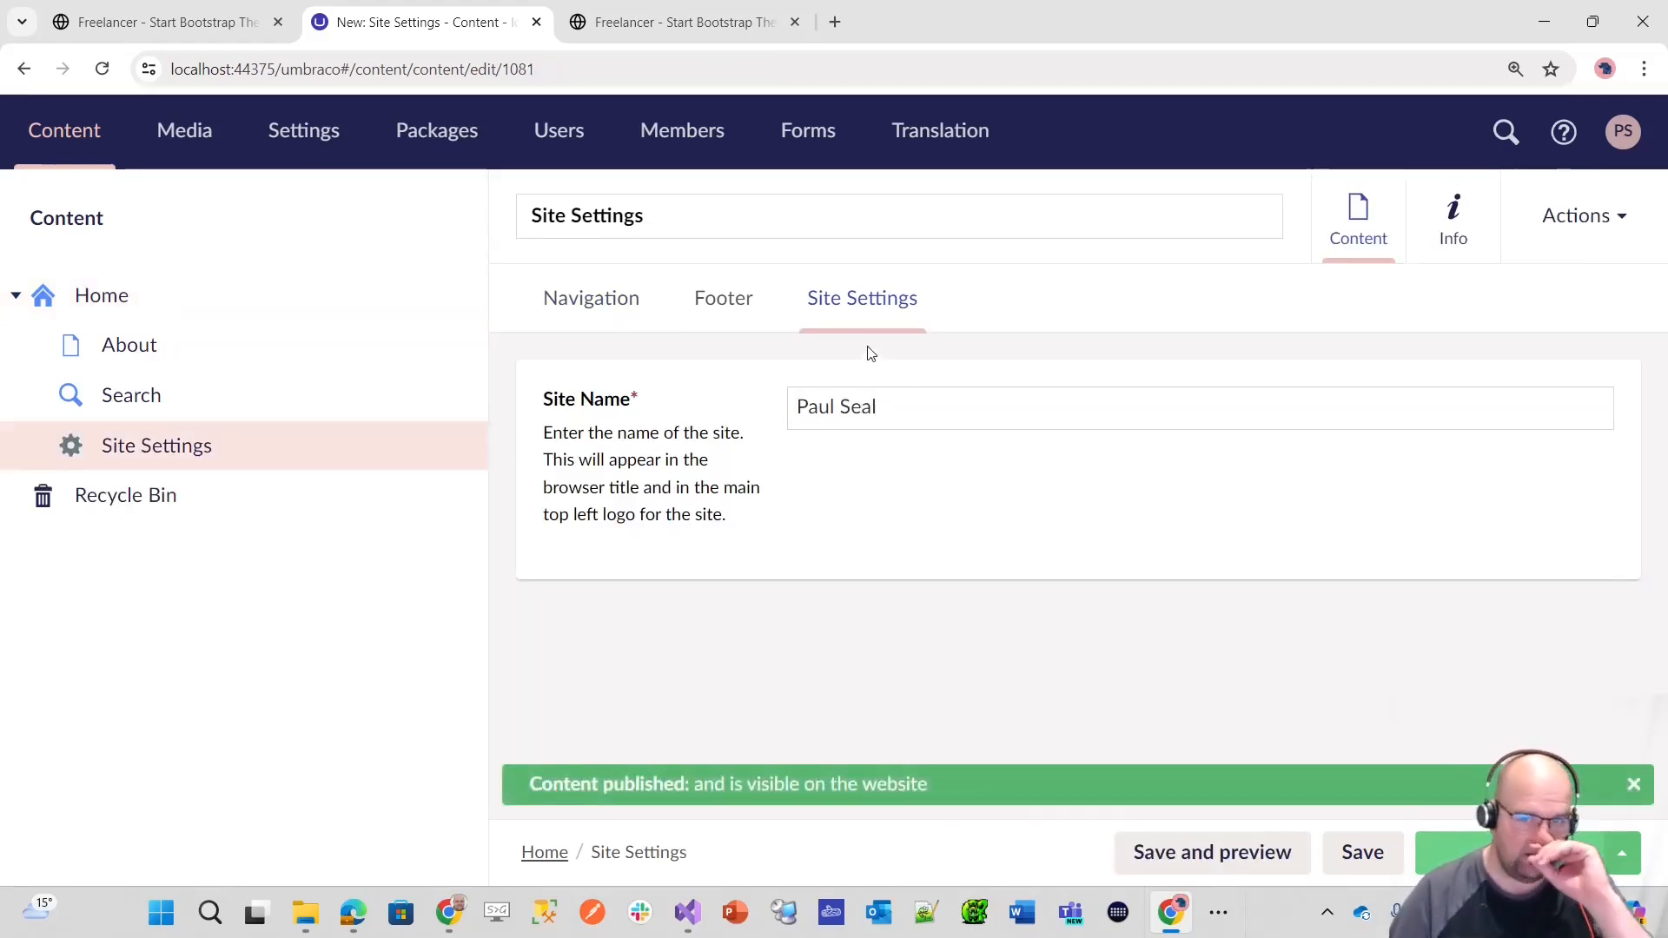
Step: Look over the Site Settings item's Navigation and Footer properties, and view the Home, About, Search and Site Settings items
left_click(546, 320)
left_click(726, 317)
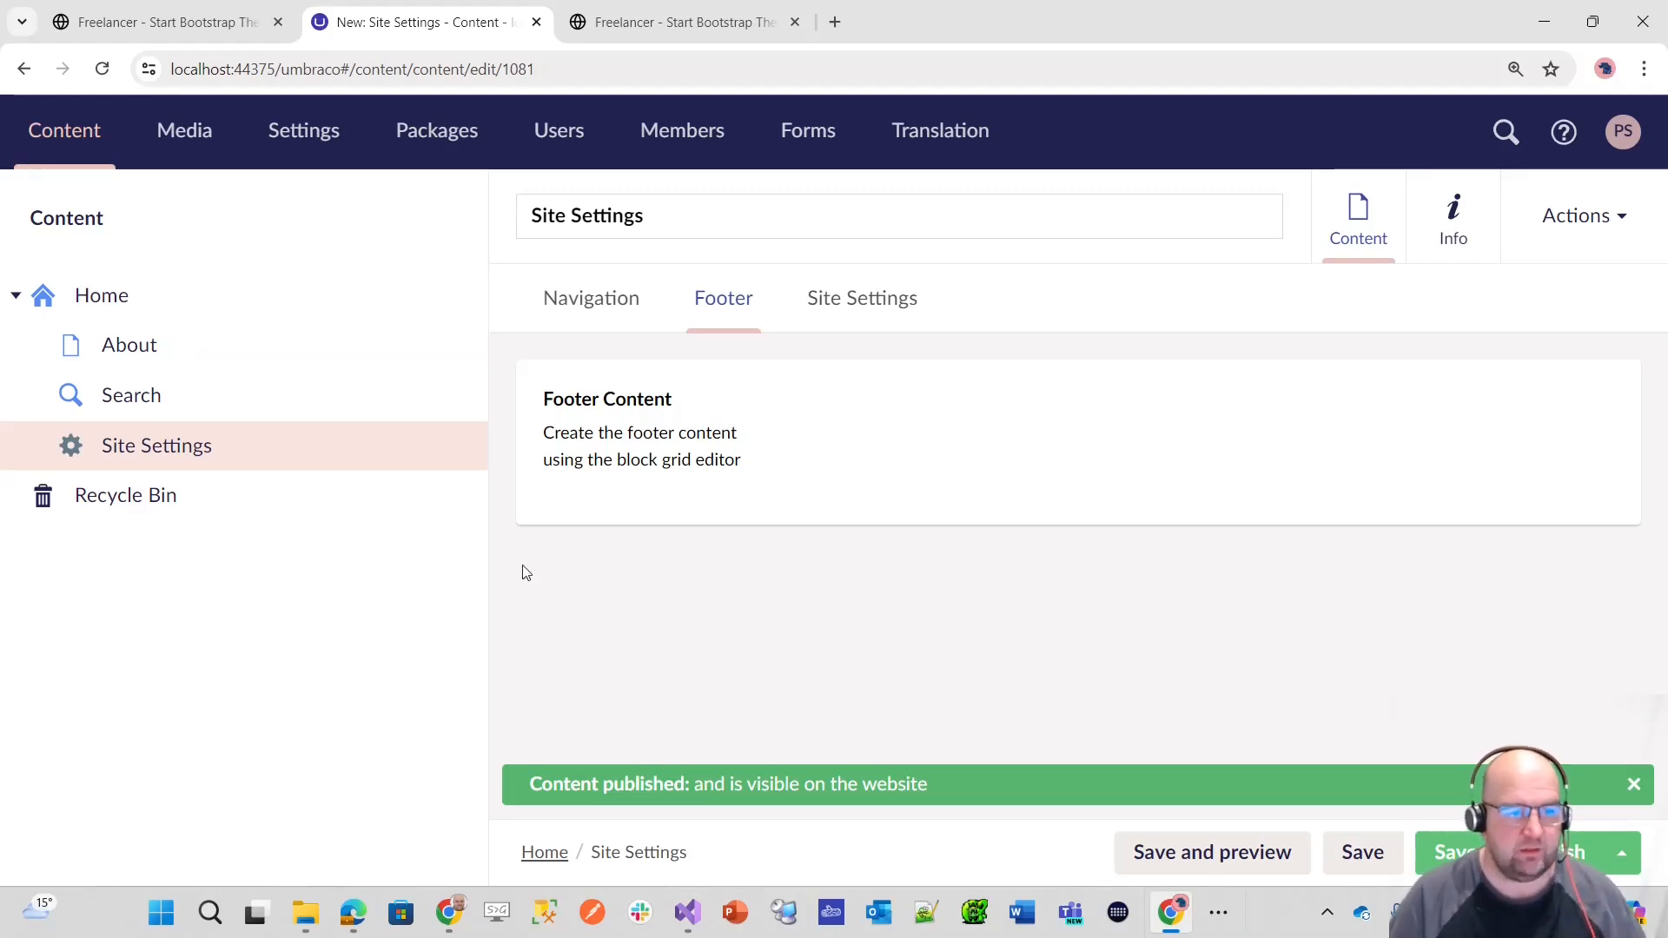
left_click(118, 304)
left_click(127, 344)
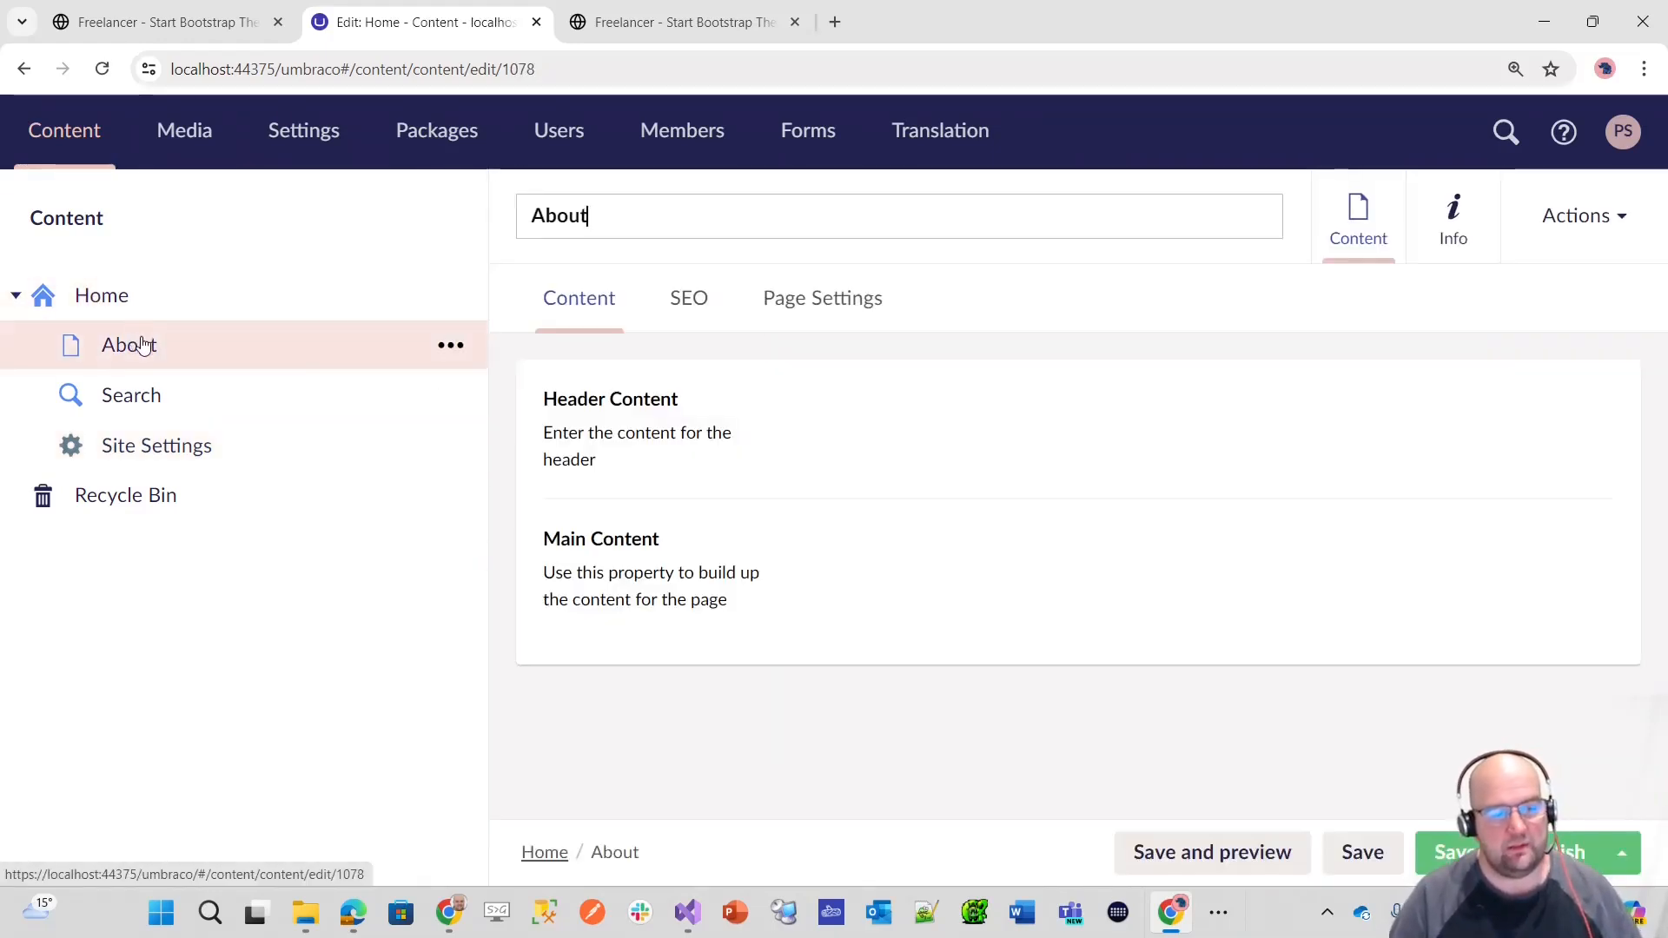
left_click(132, 395)
left_click(155, 448)
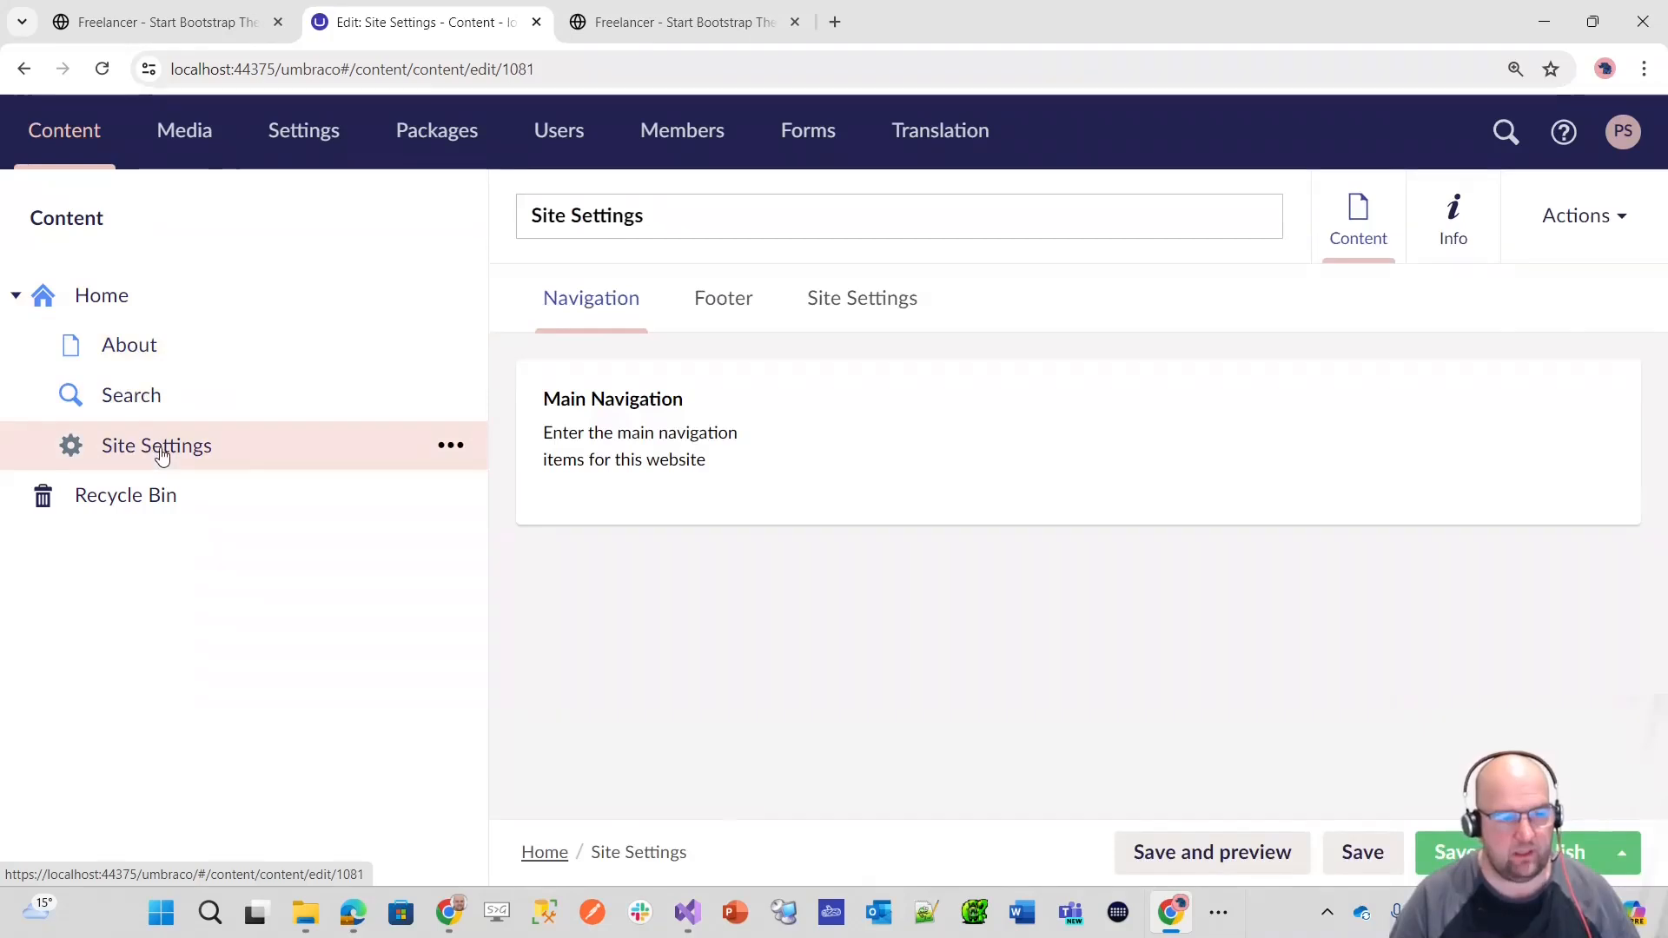
Step: Sort the child items of Home so that Site Settings comes first, above About and Search, and save the order
left_click(119, 306)
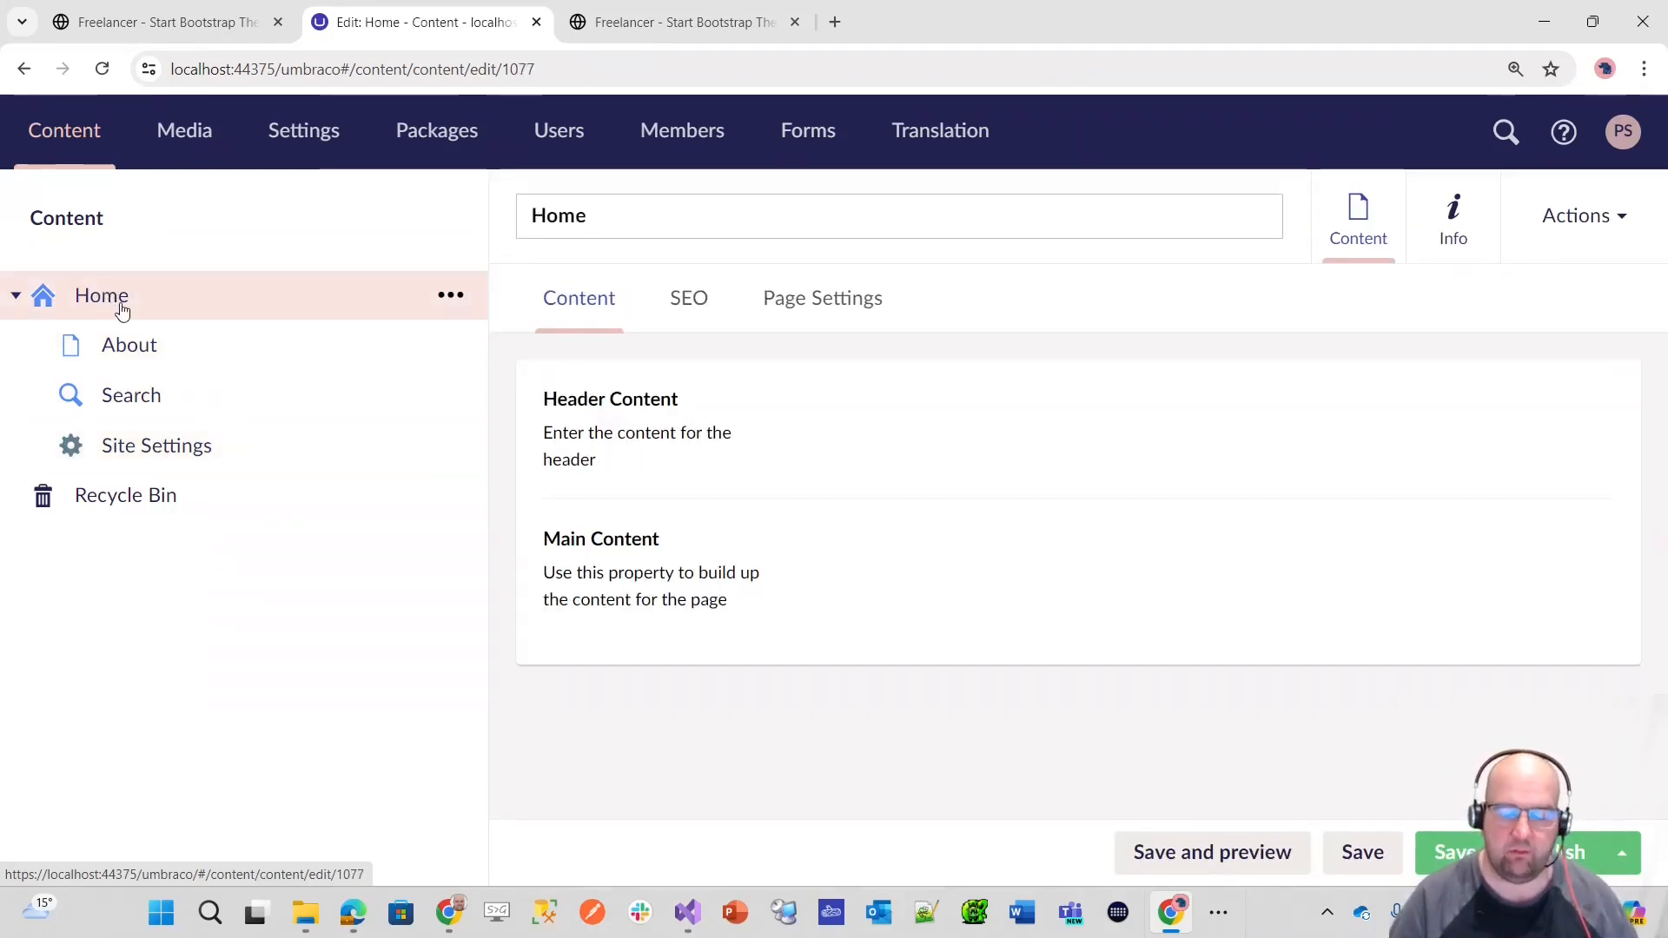
right_click(158, 304)
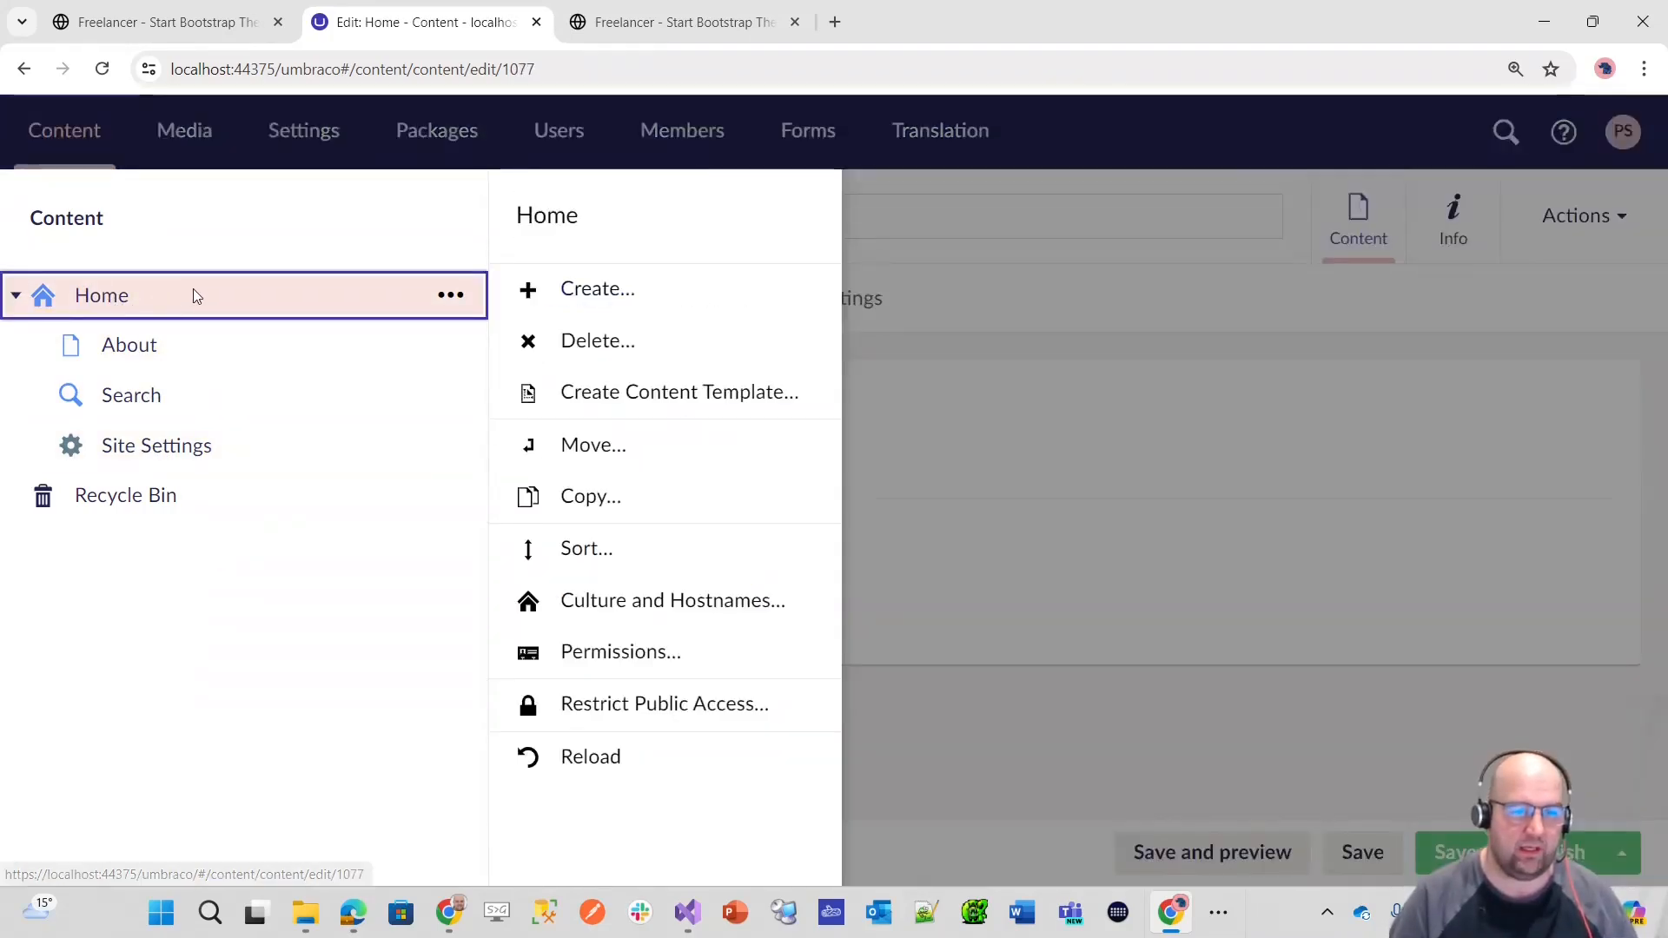
left_click(451, 296)
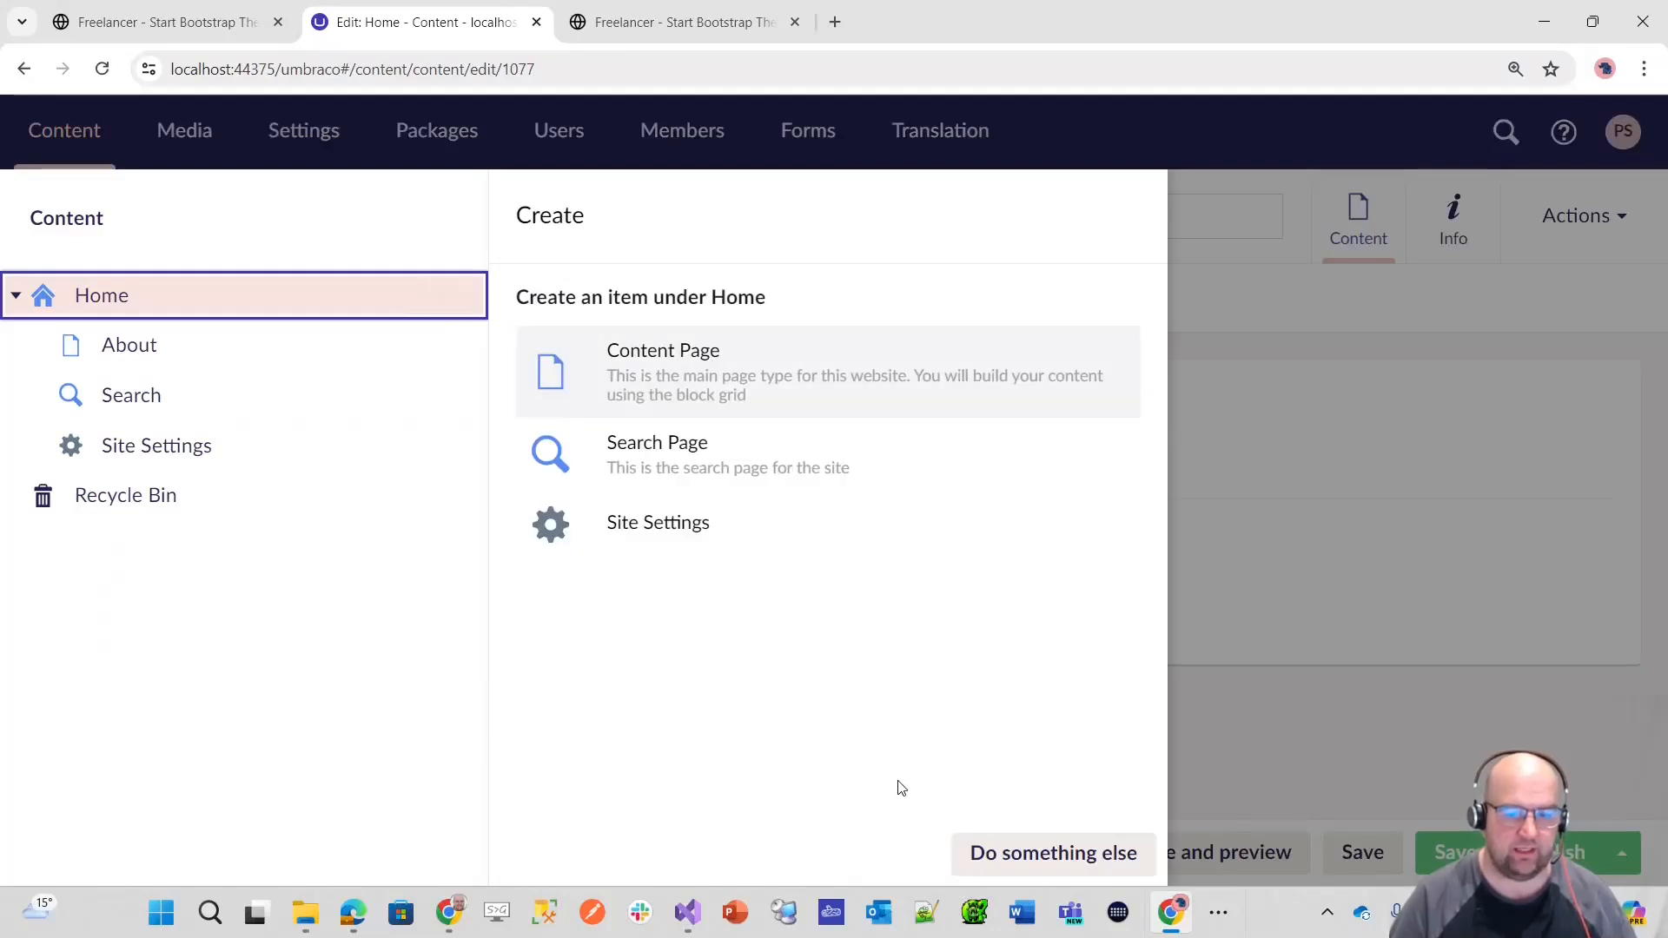
left_click(1025, 850)
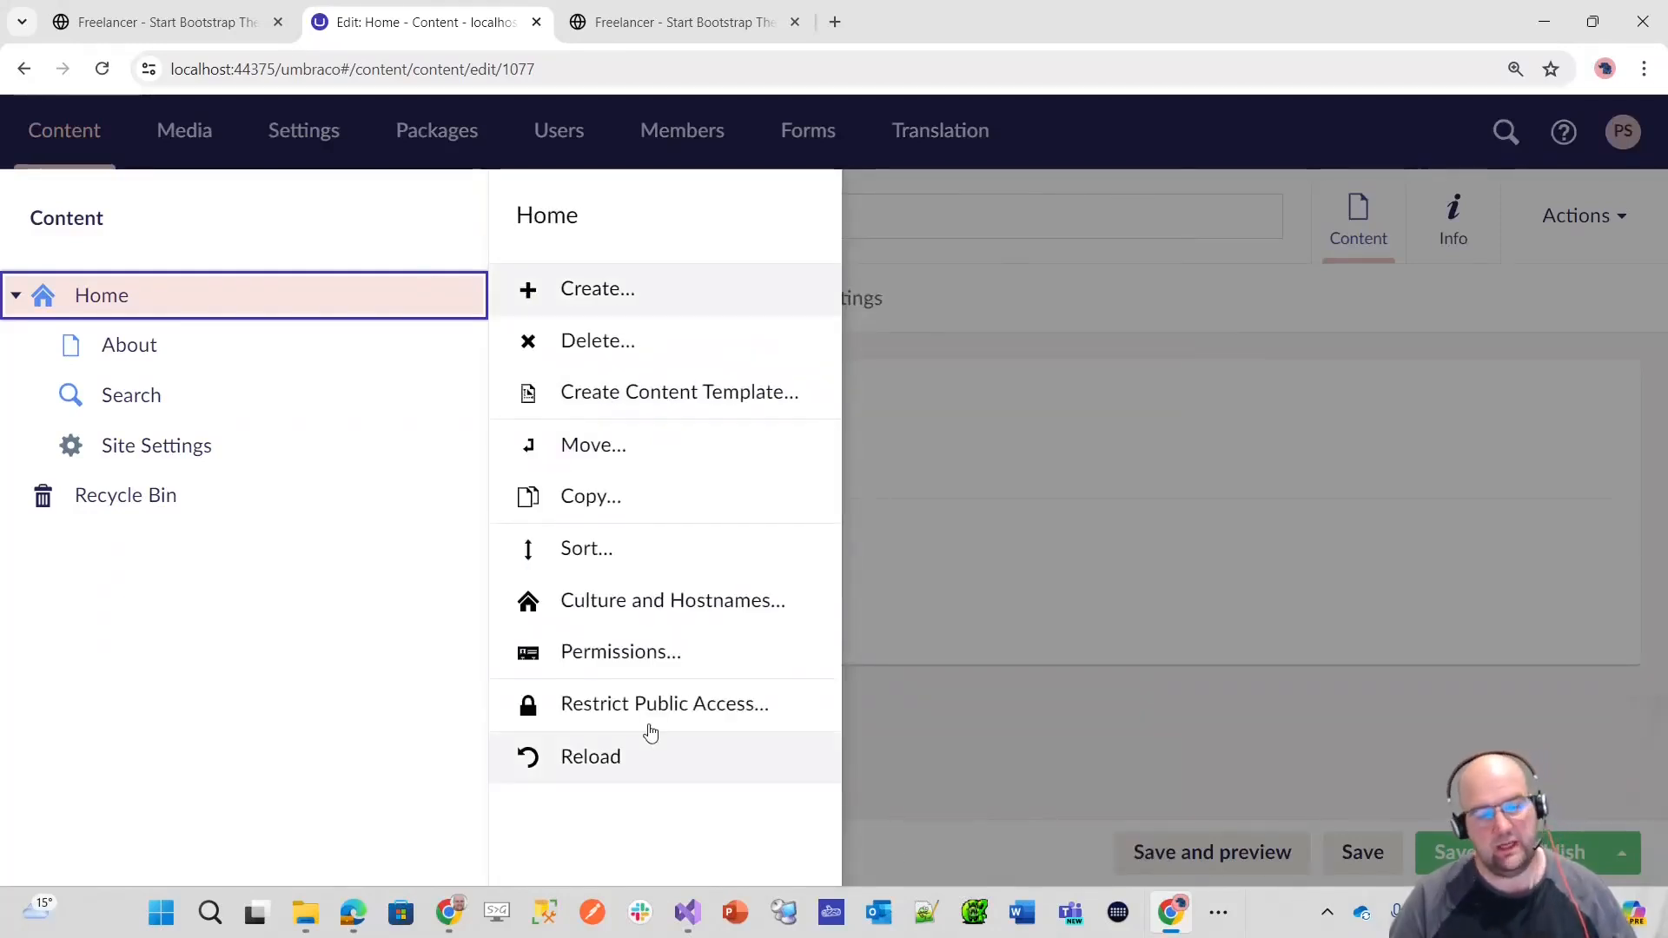
left_click(598, 556)
left_click_drag(597, 550, 627, 457)
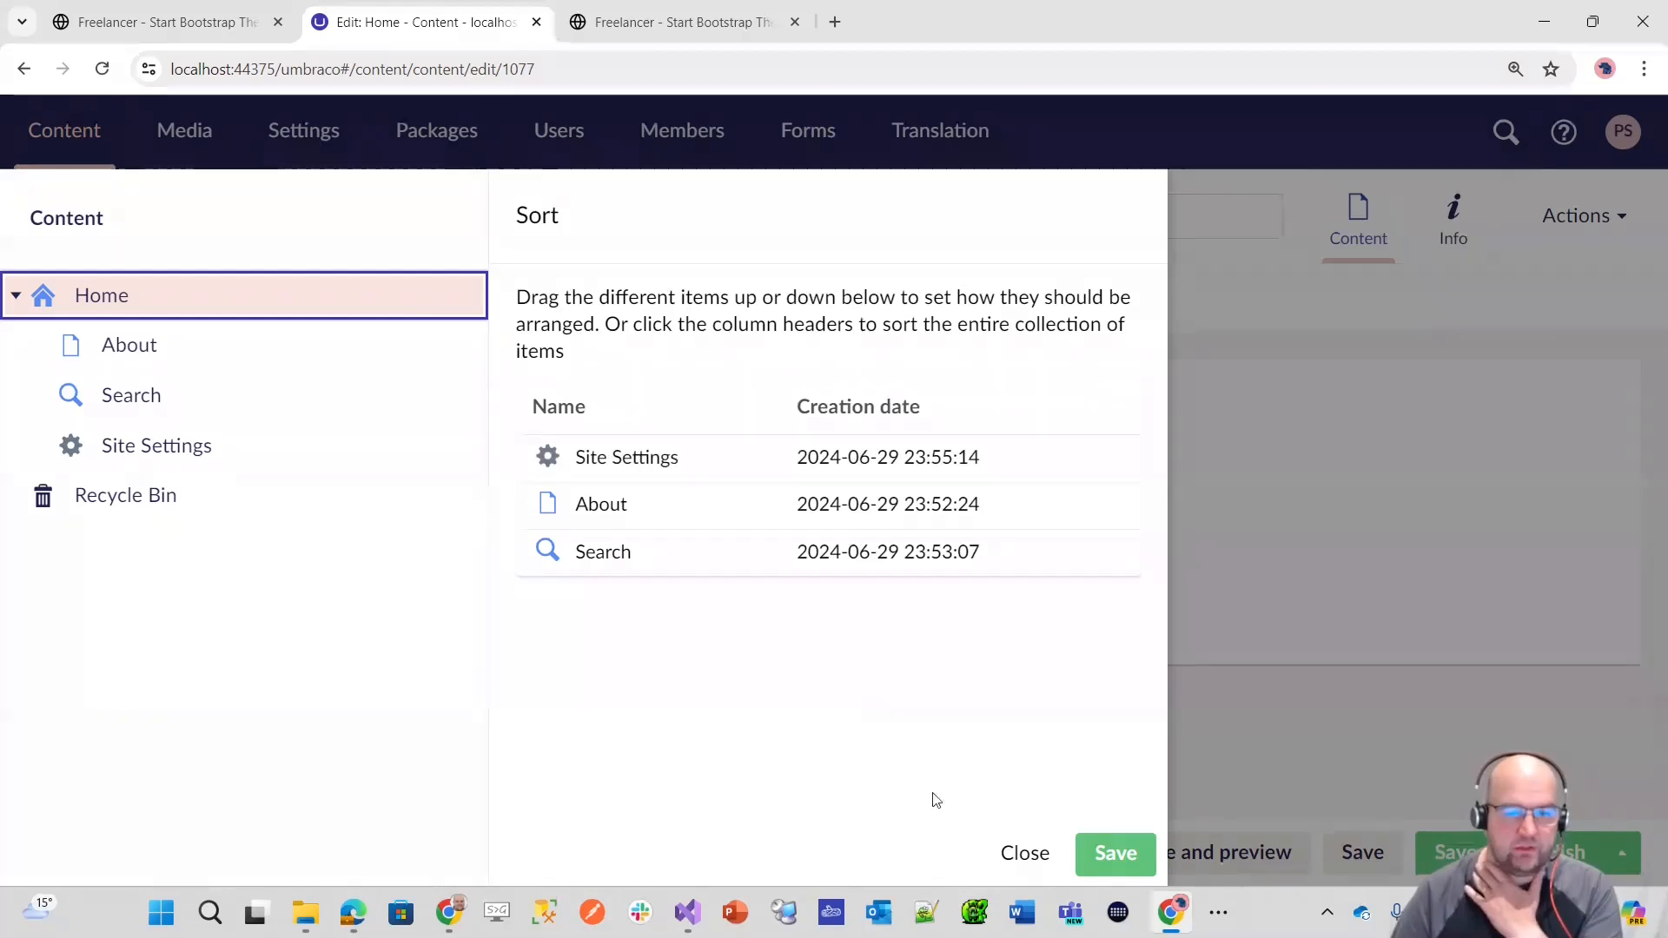
left_click(1133, 852)
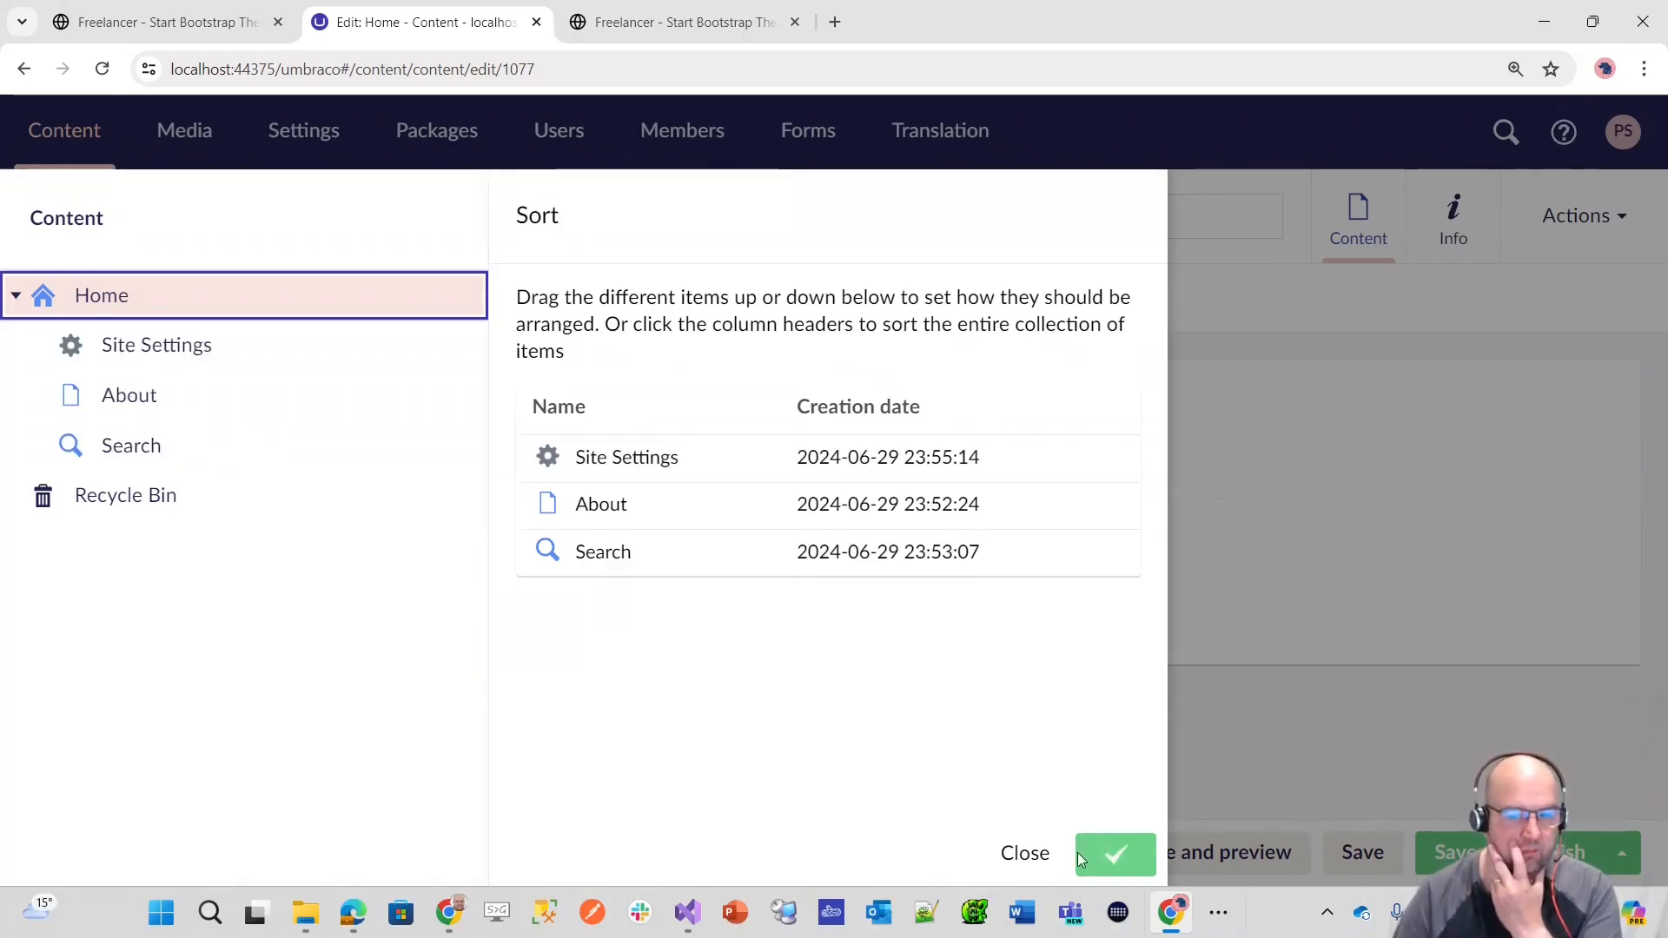
left_click(1023, 854)
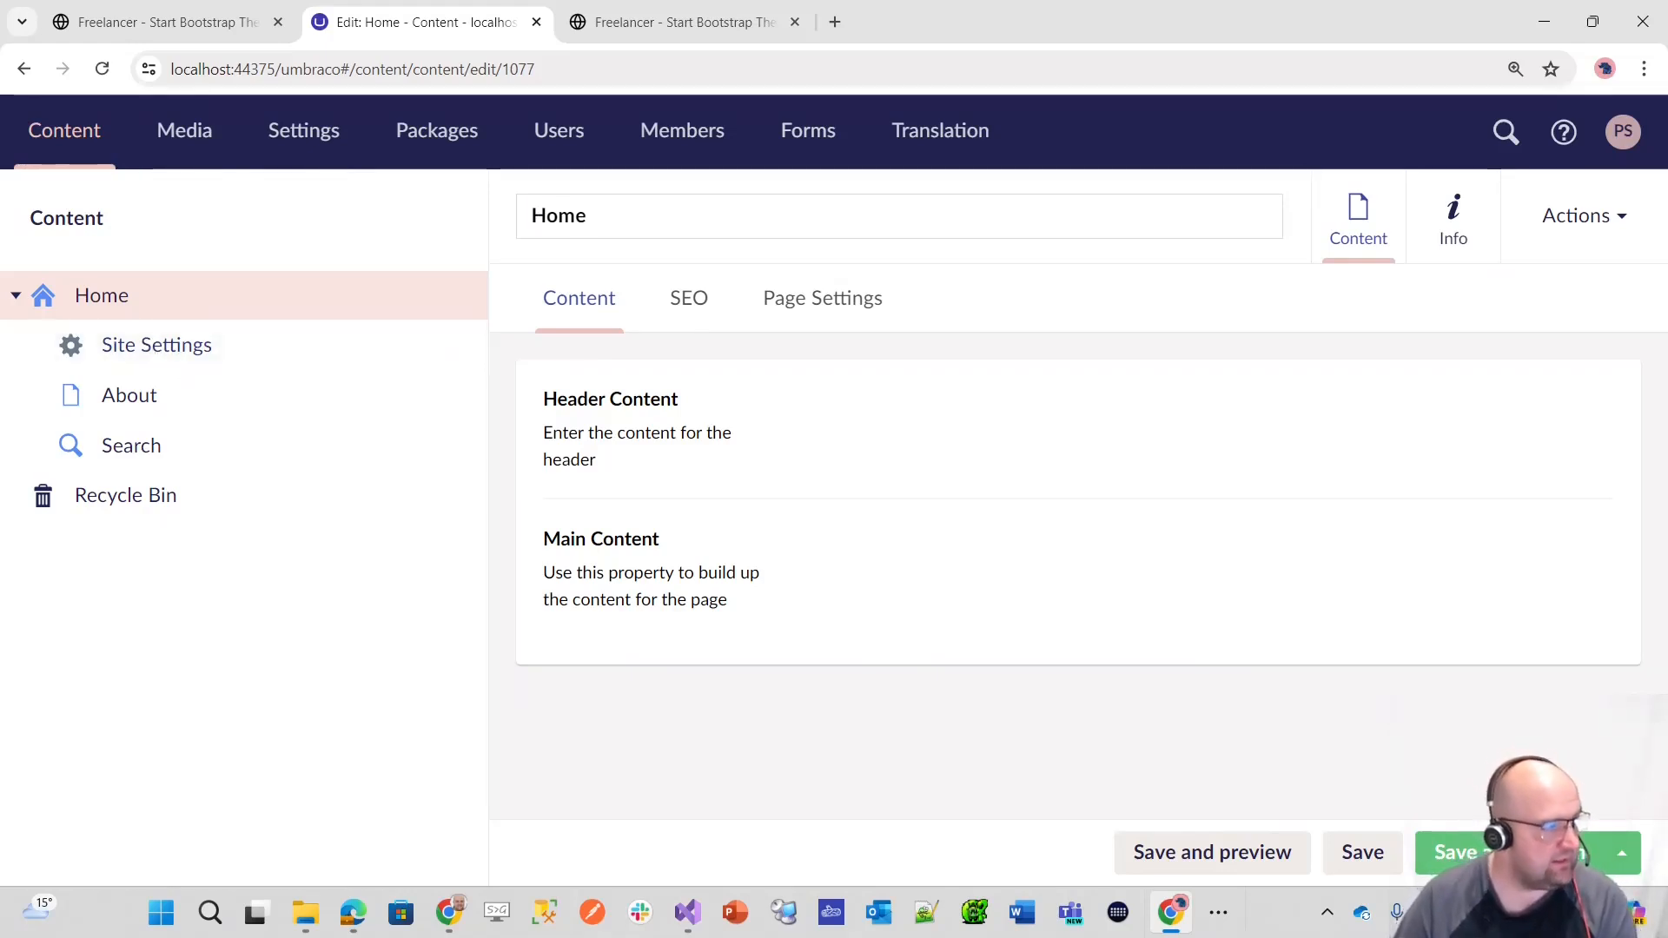
Step: Start a new document type without a template in the Components folder and name it Page Tags
key("alt+Tab")
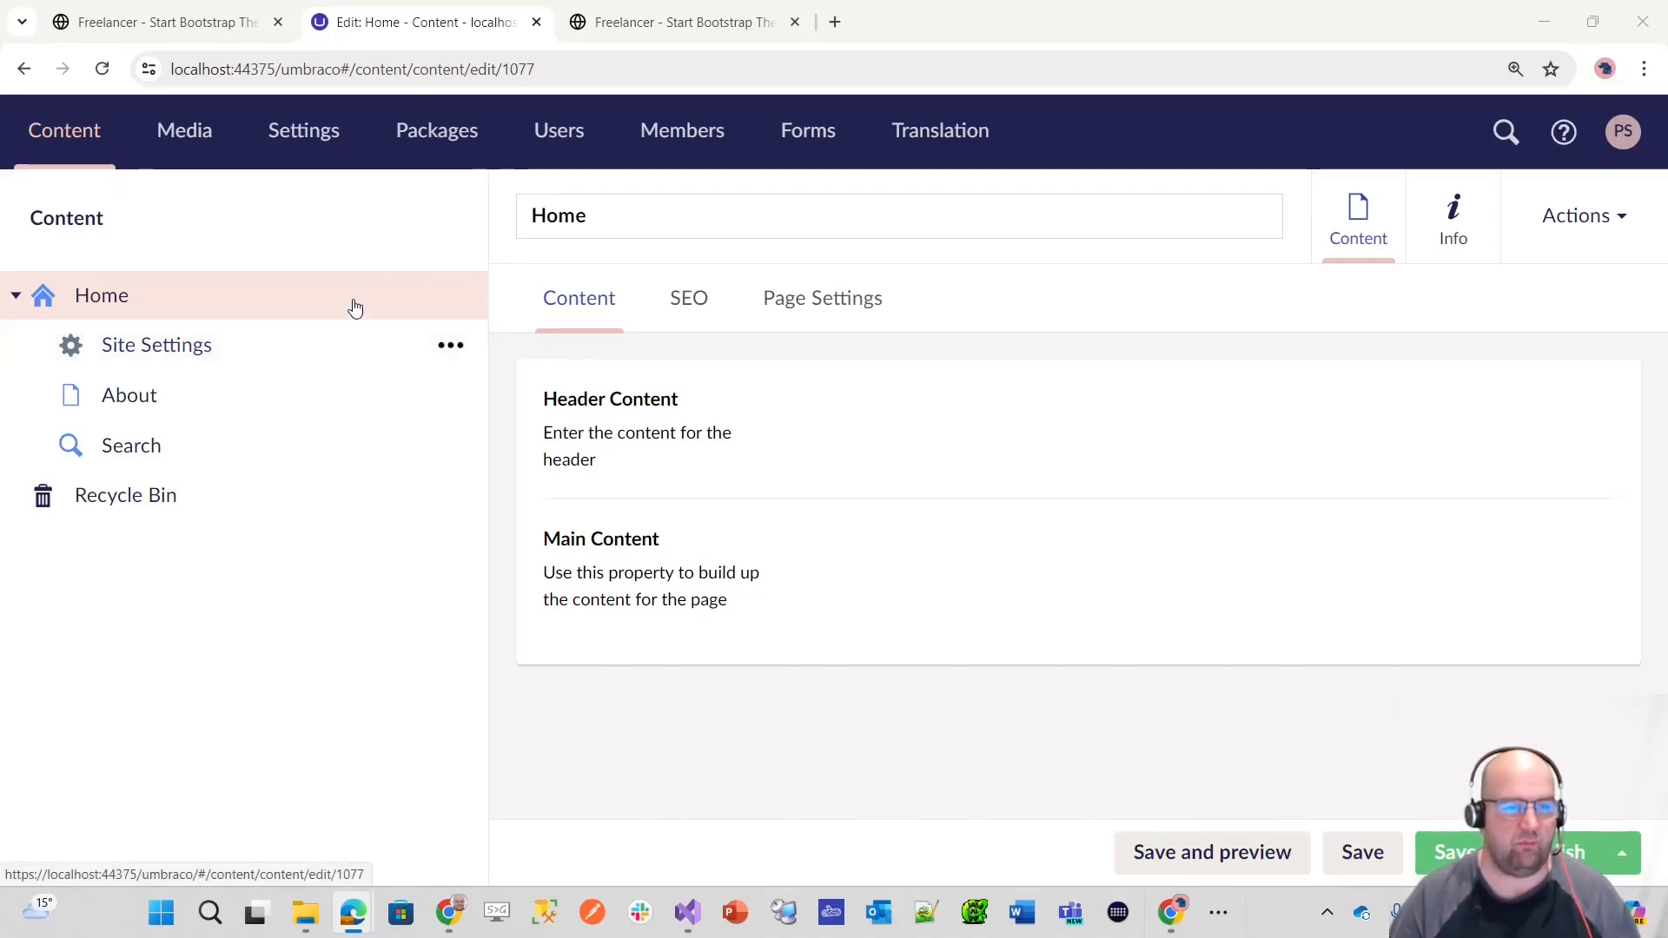
left_click(304, 132)
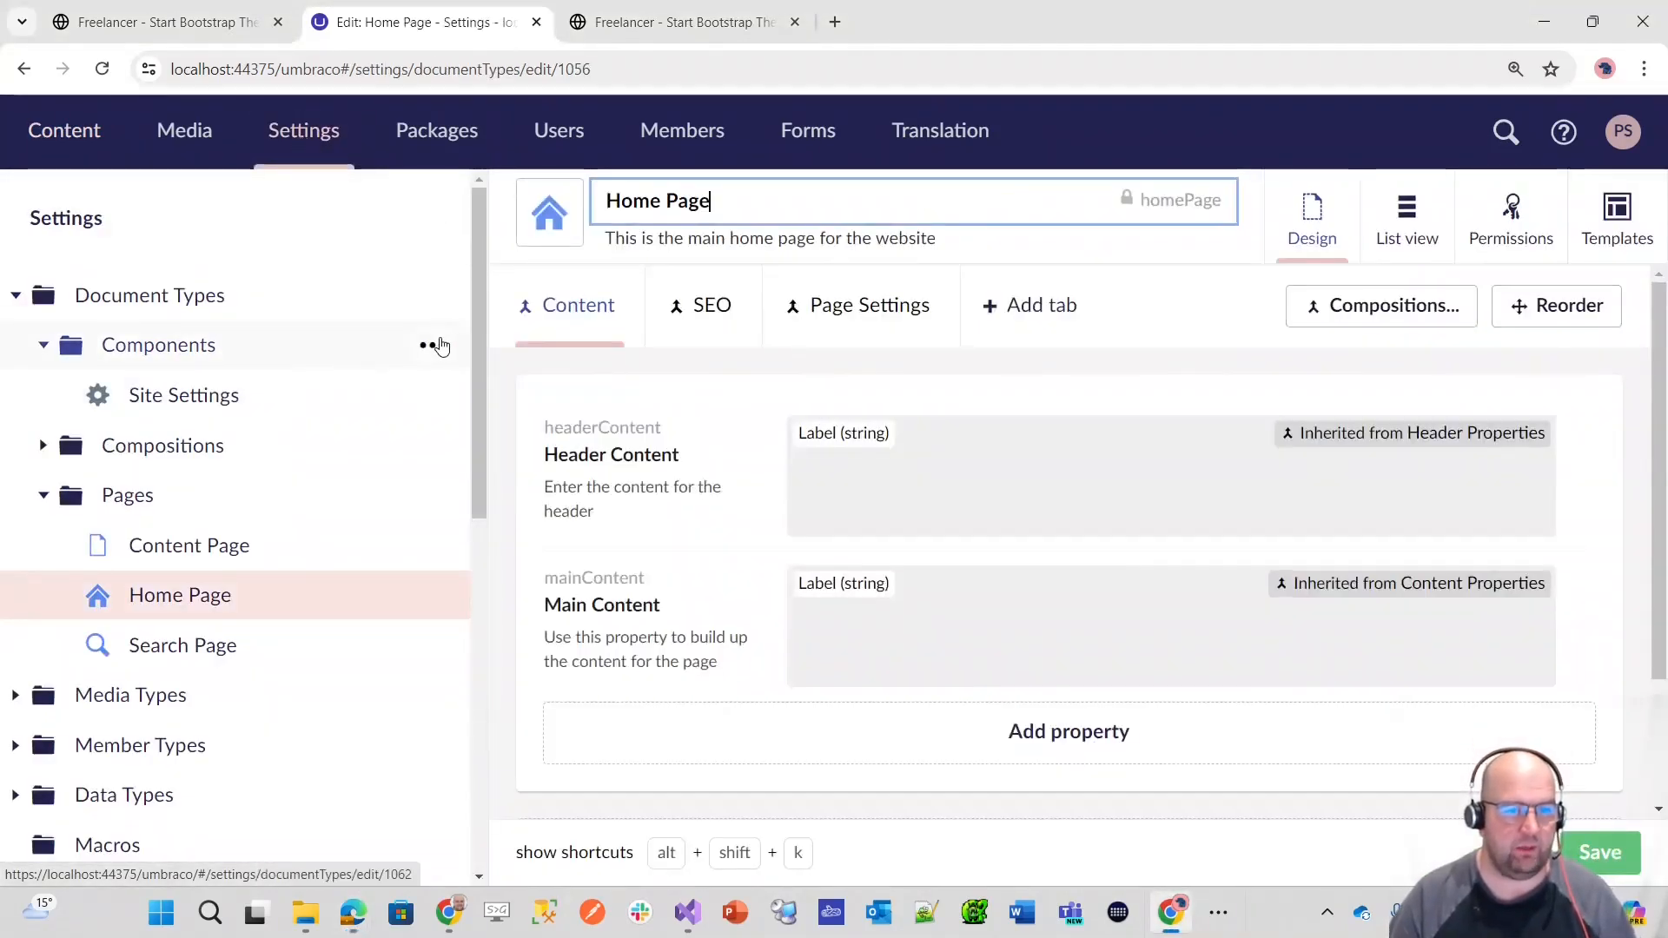
left_click(425, 345)
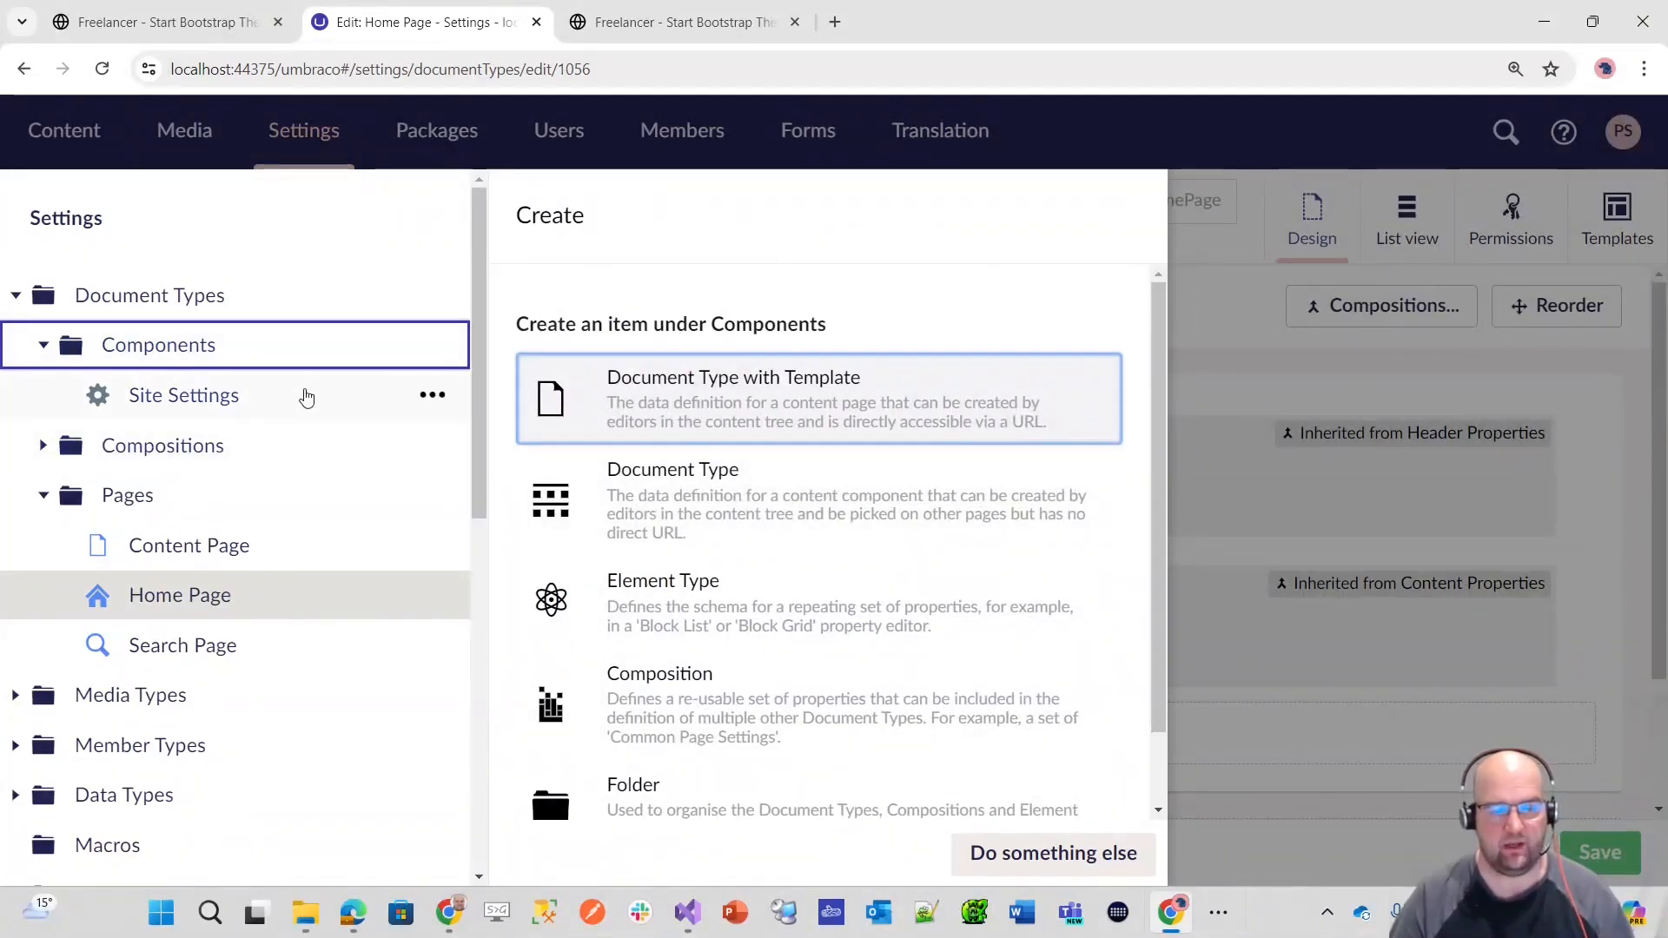
left_click(627, 487)
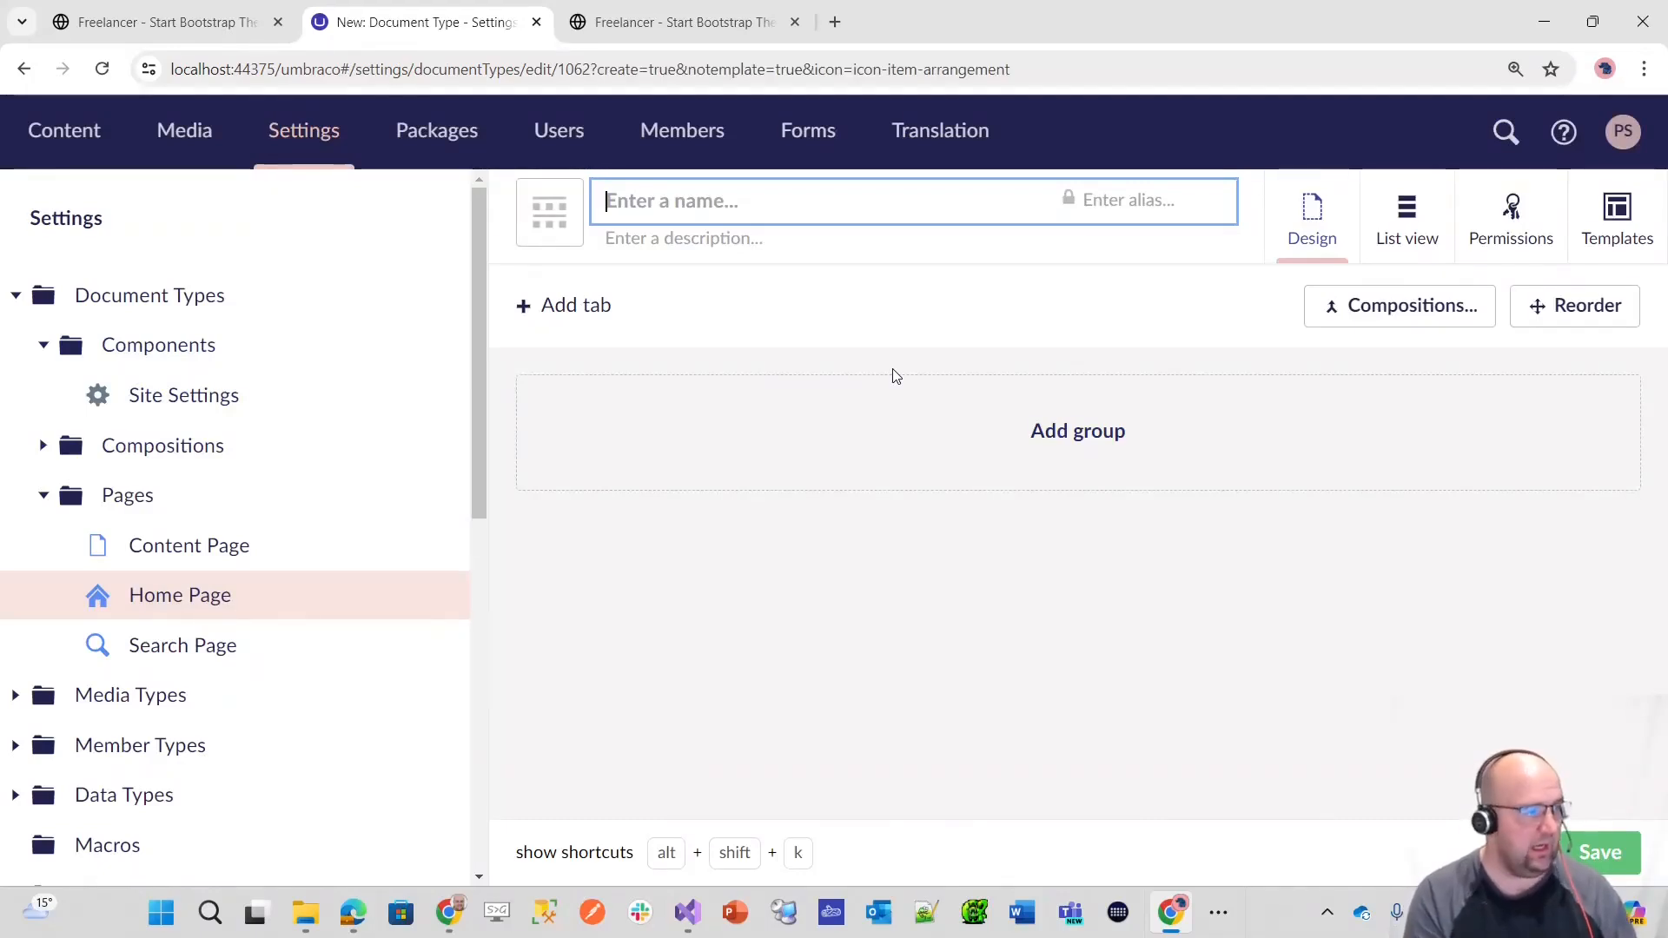
type("Page Tags")
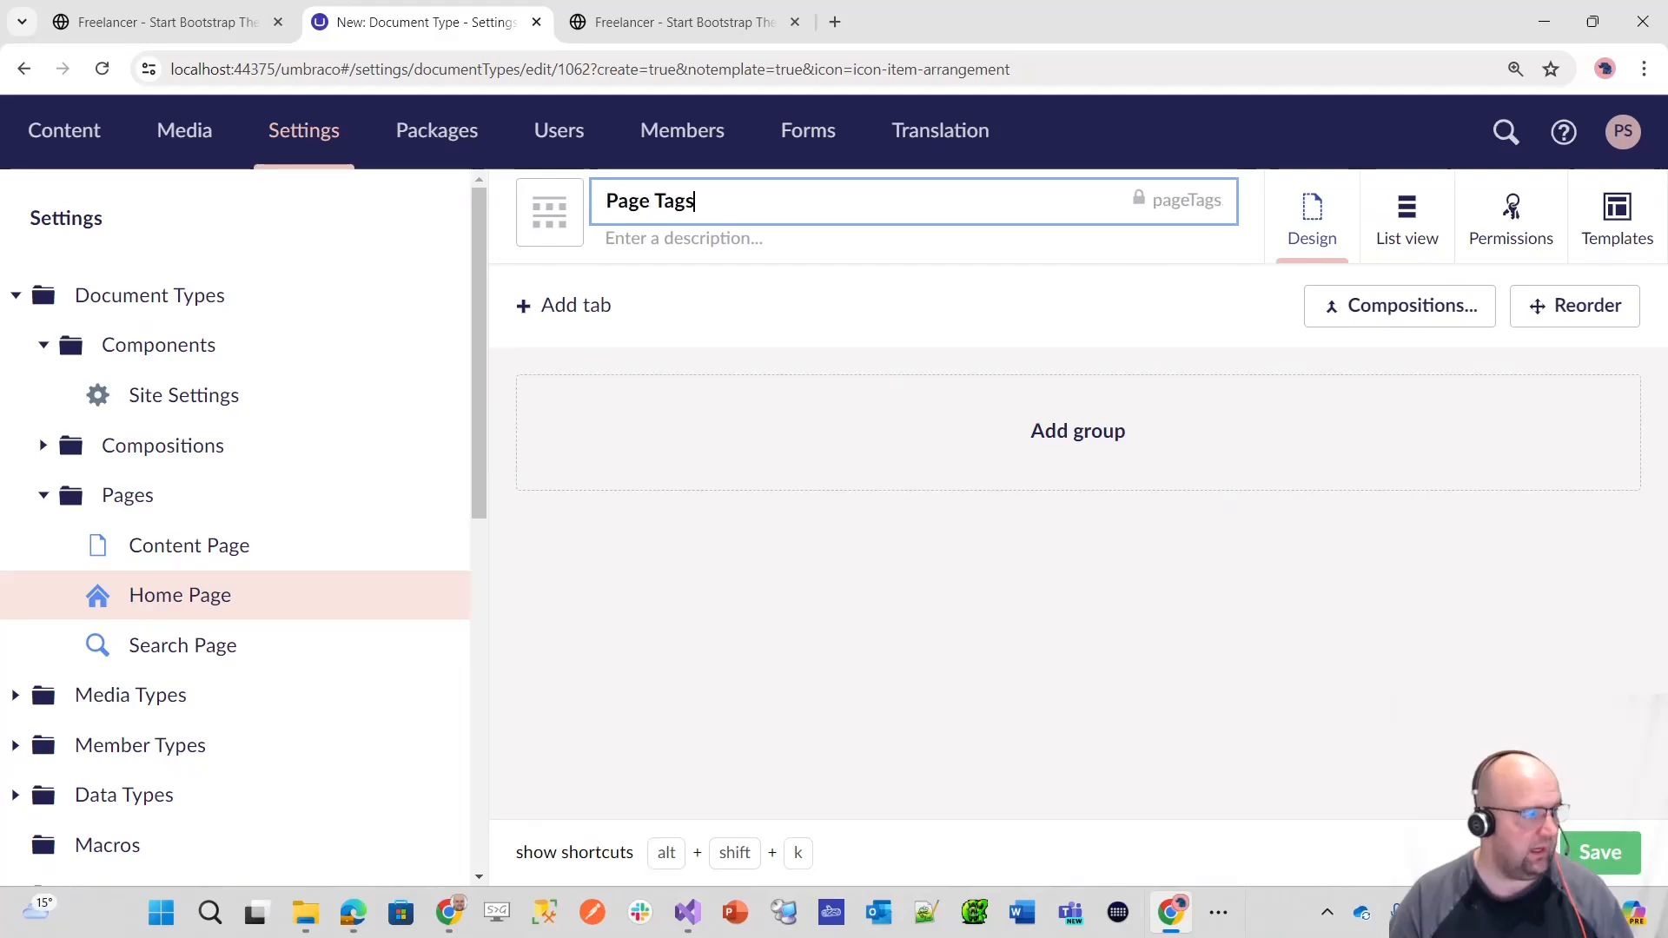
key("alt+Tab")
Step: Give the Page Tags document type a green double-tag icon and save it
left_click(550, 213)
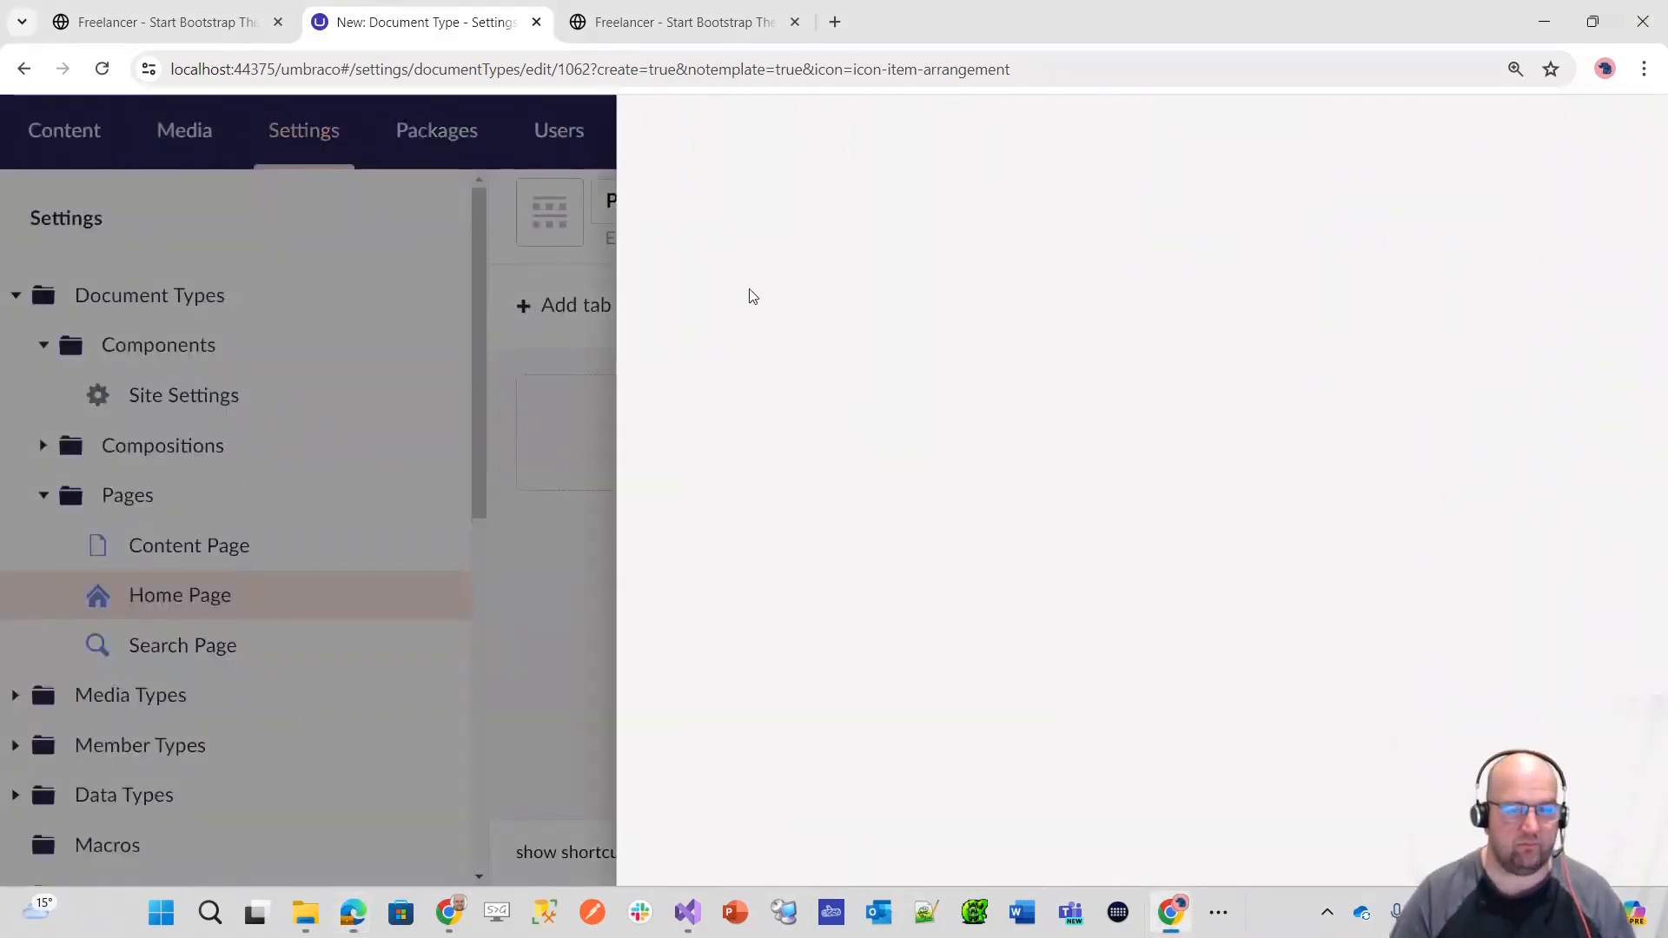
type("tag")
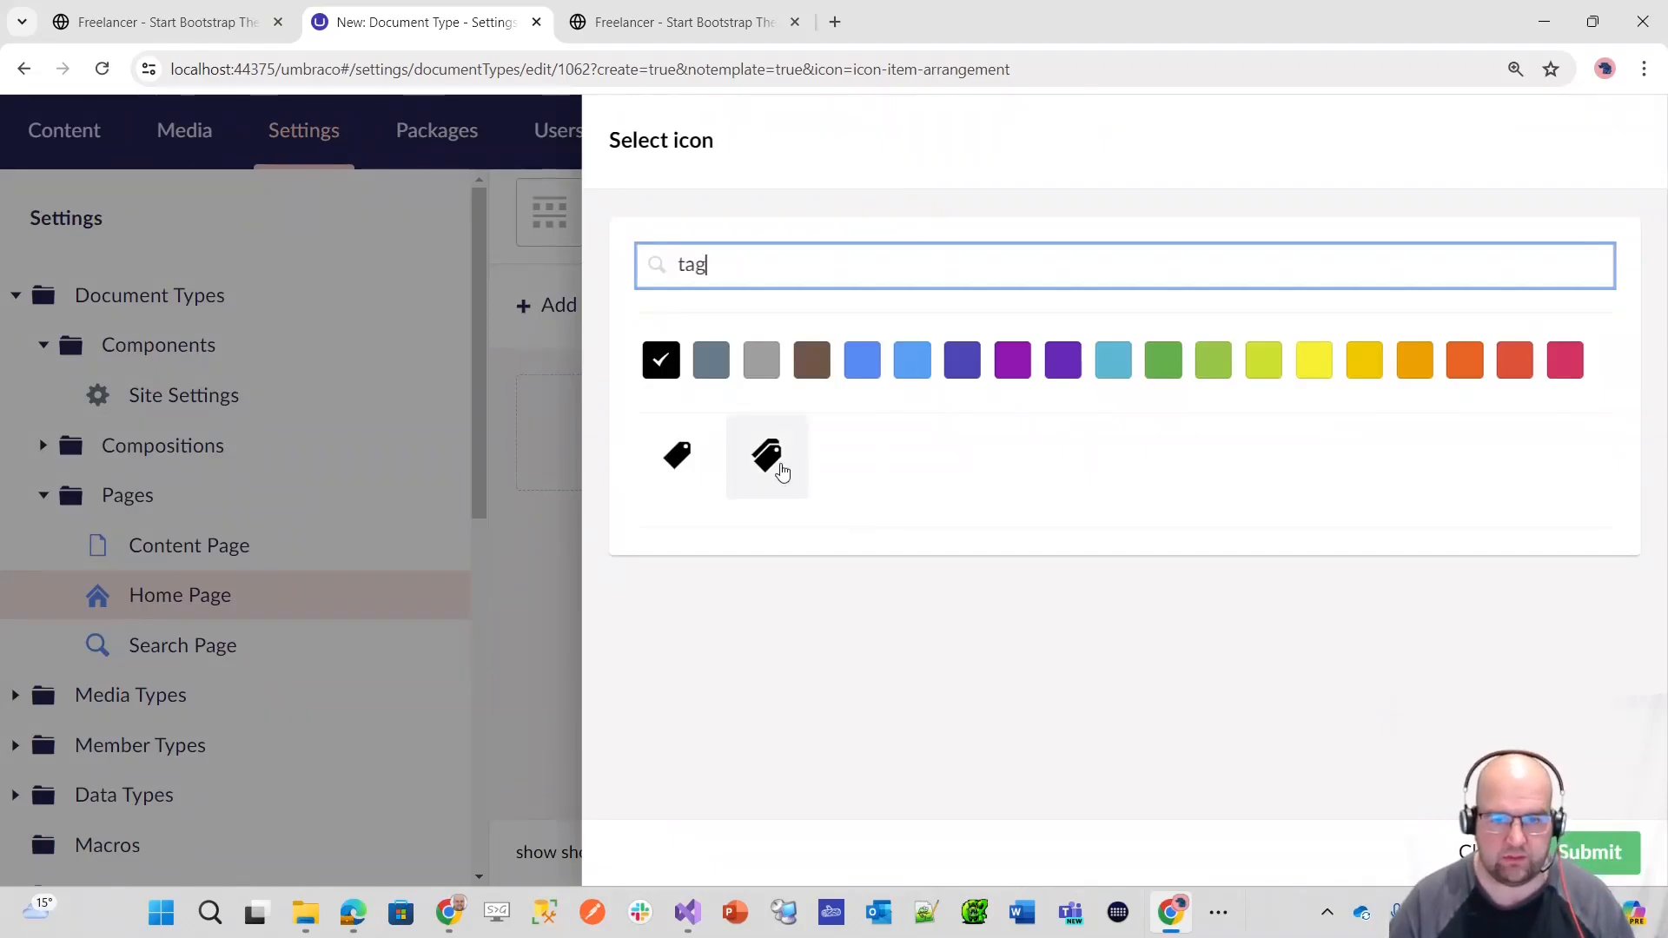
left_click(1161, 365)
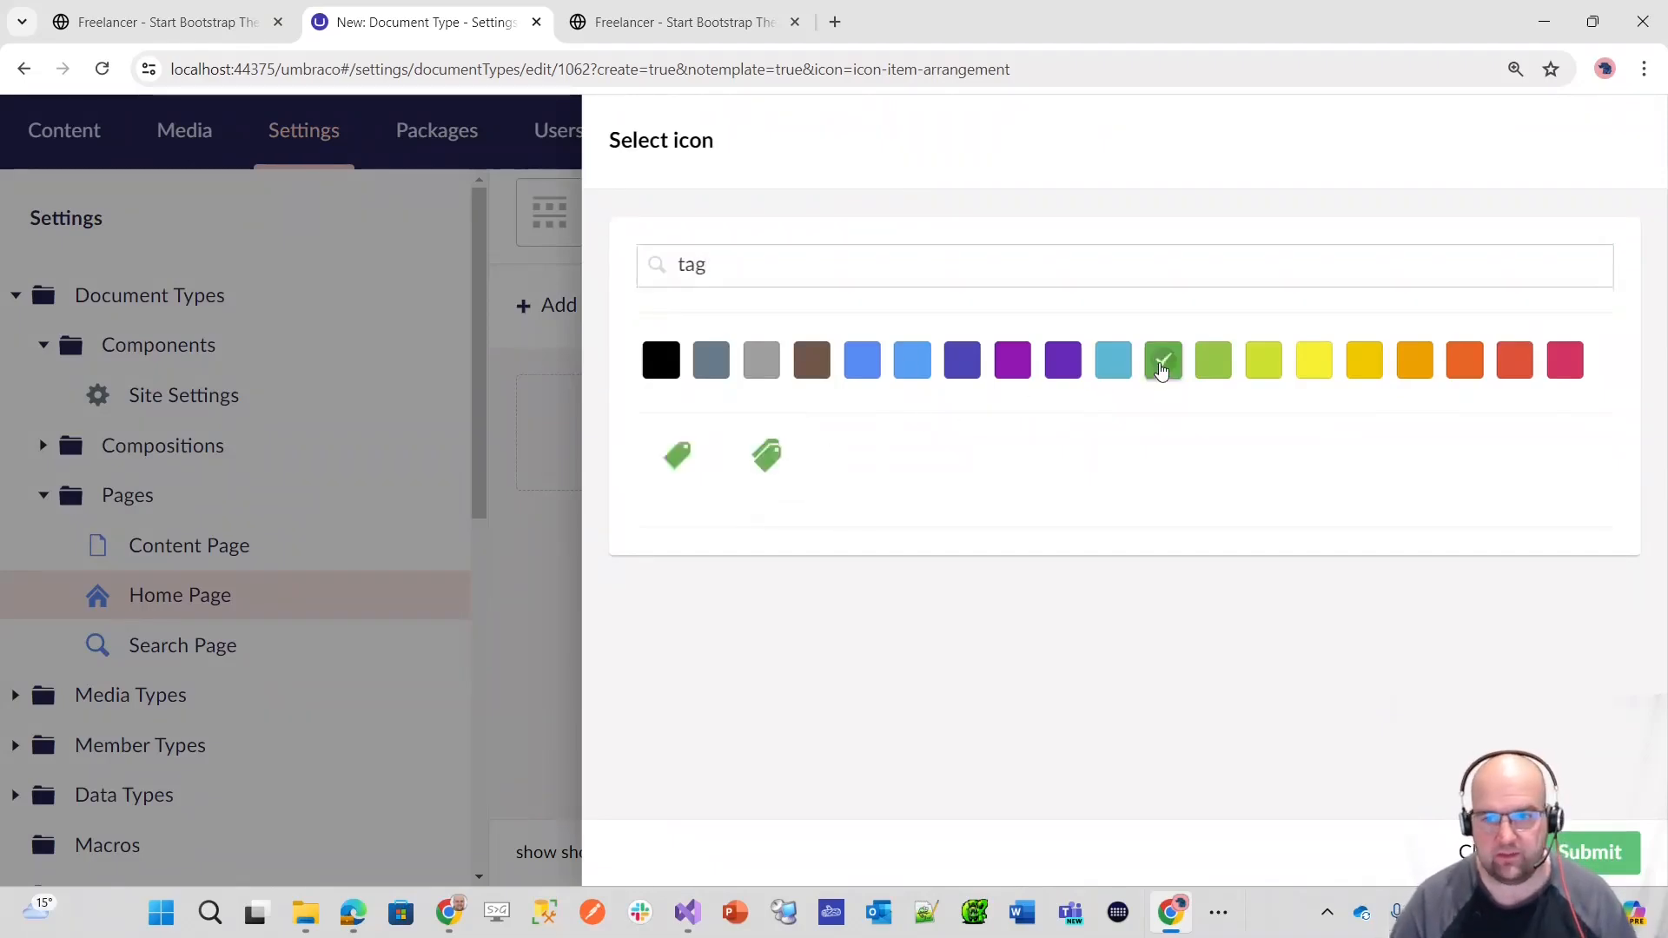
left_click(771, 461)
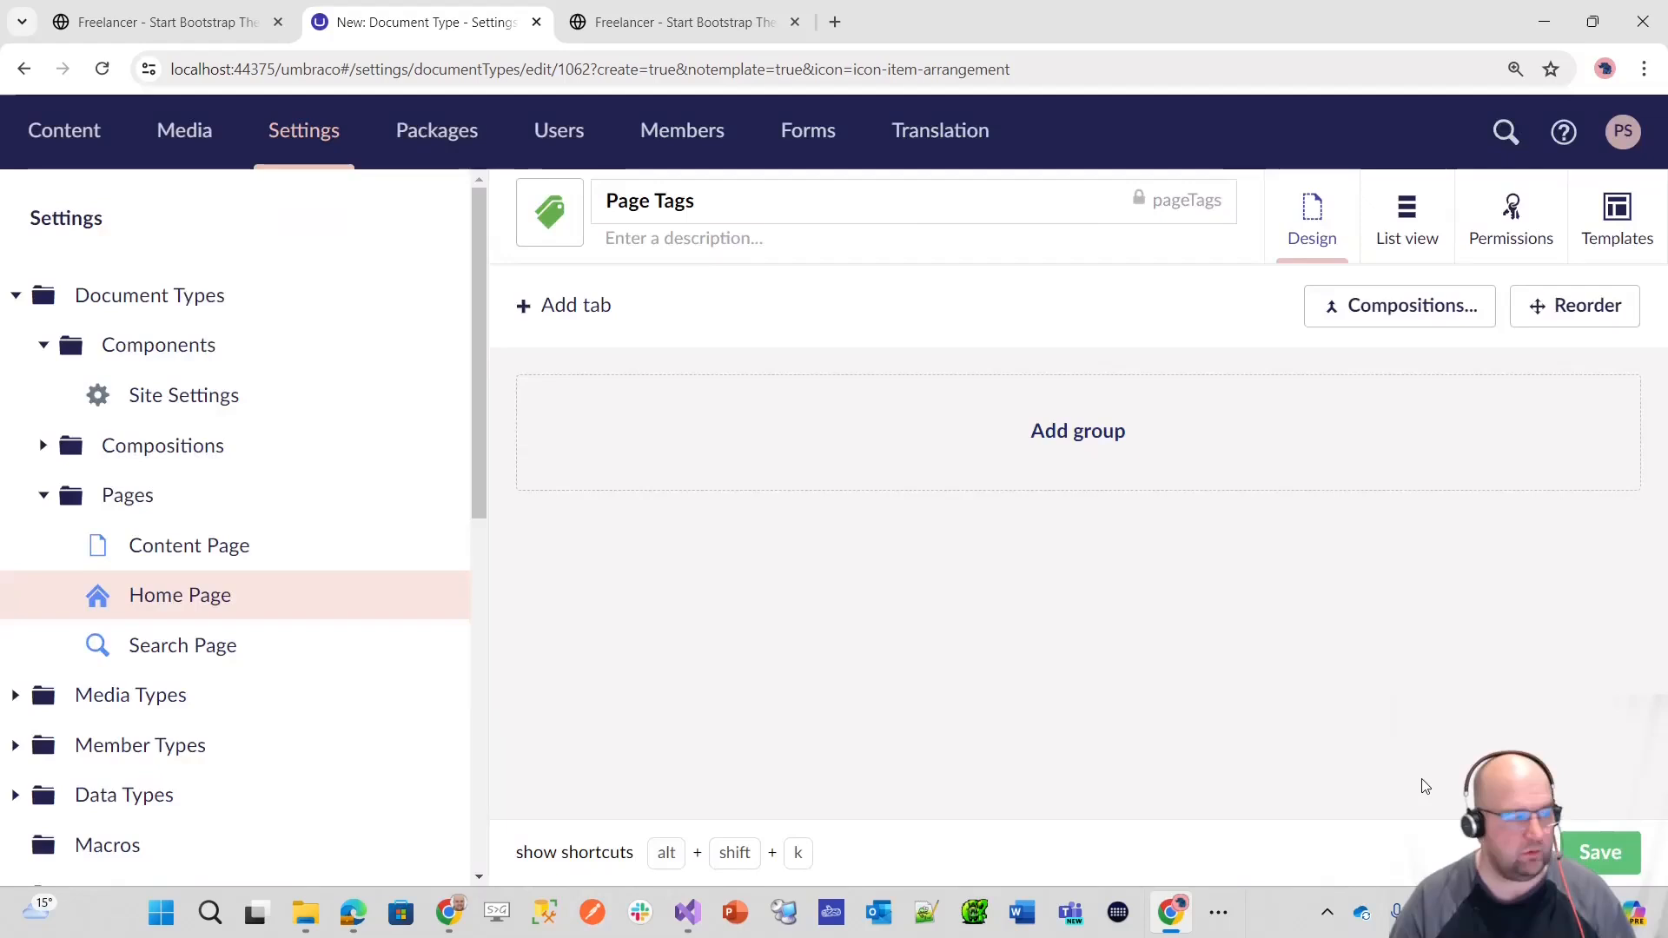
key("ctrl+s")
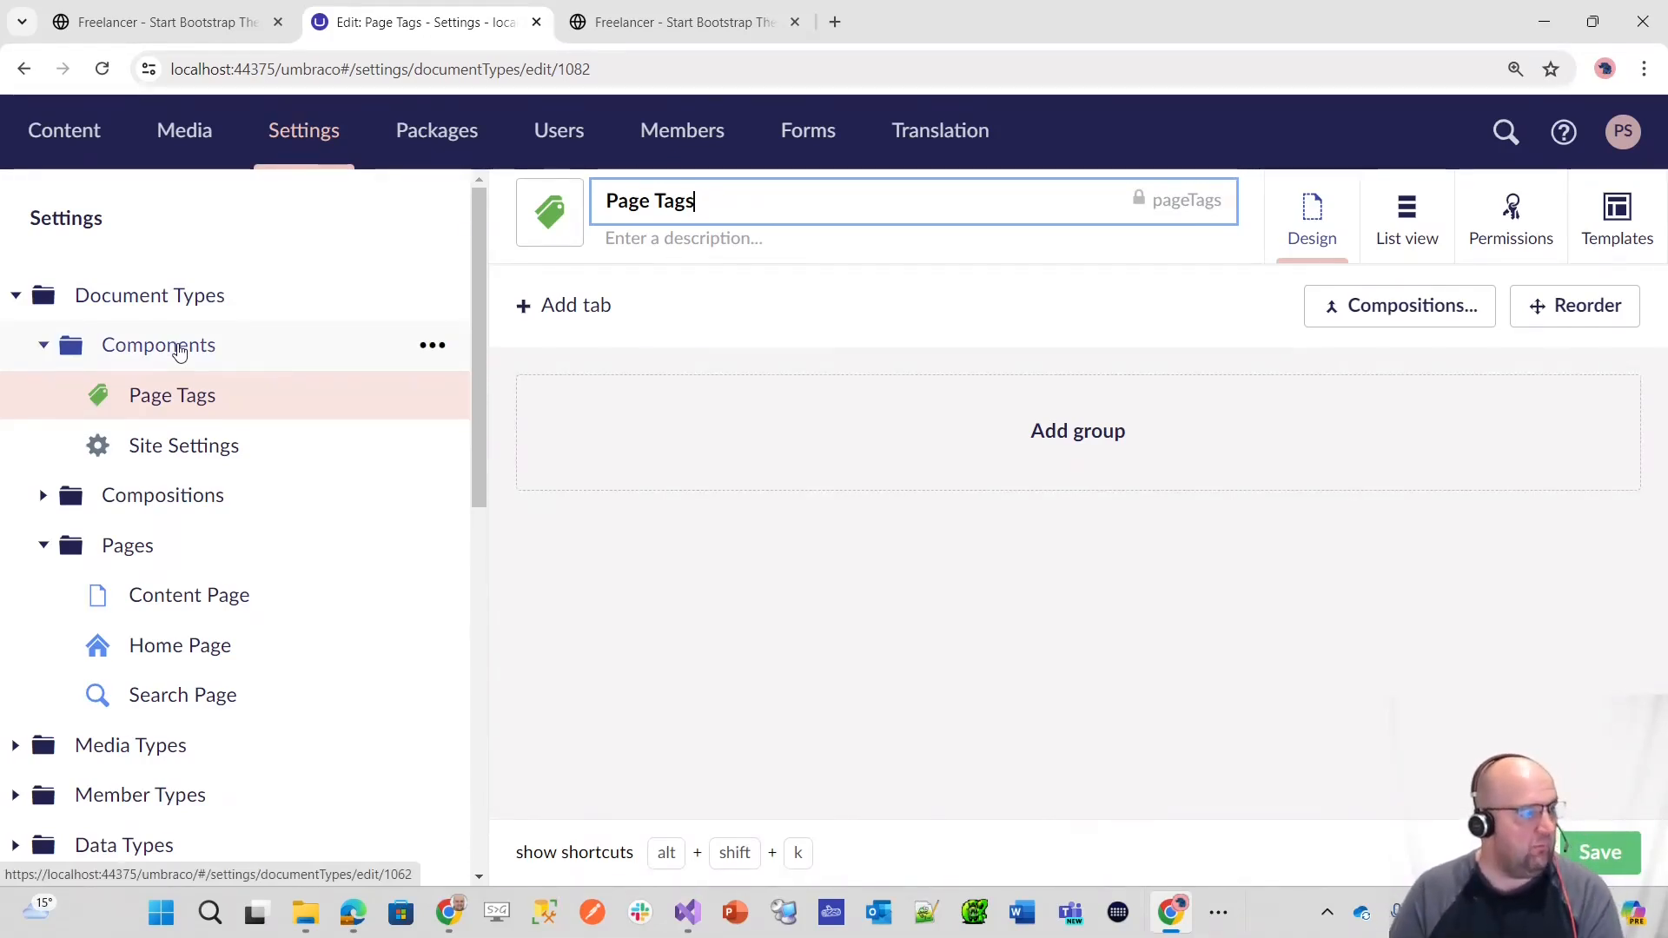
Step: Start another document type without a template in the Components folder and name it Page Tag
left_click(443, 352)
left_click(709, 526)
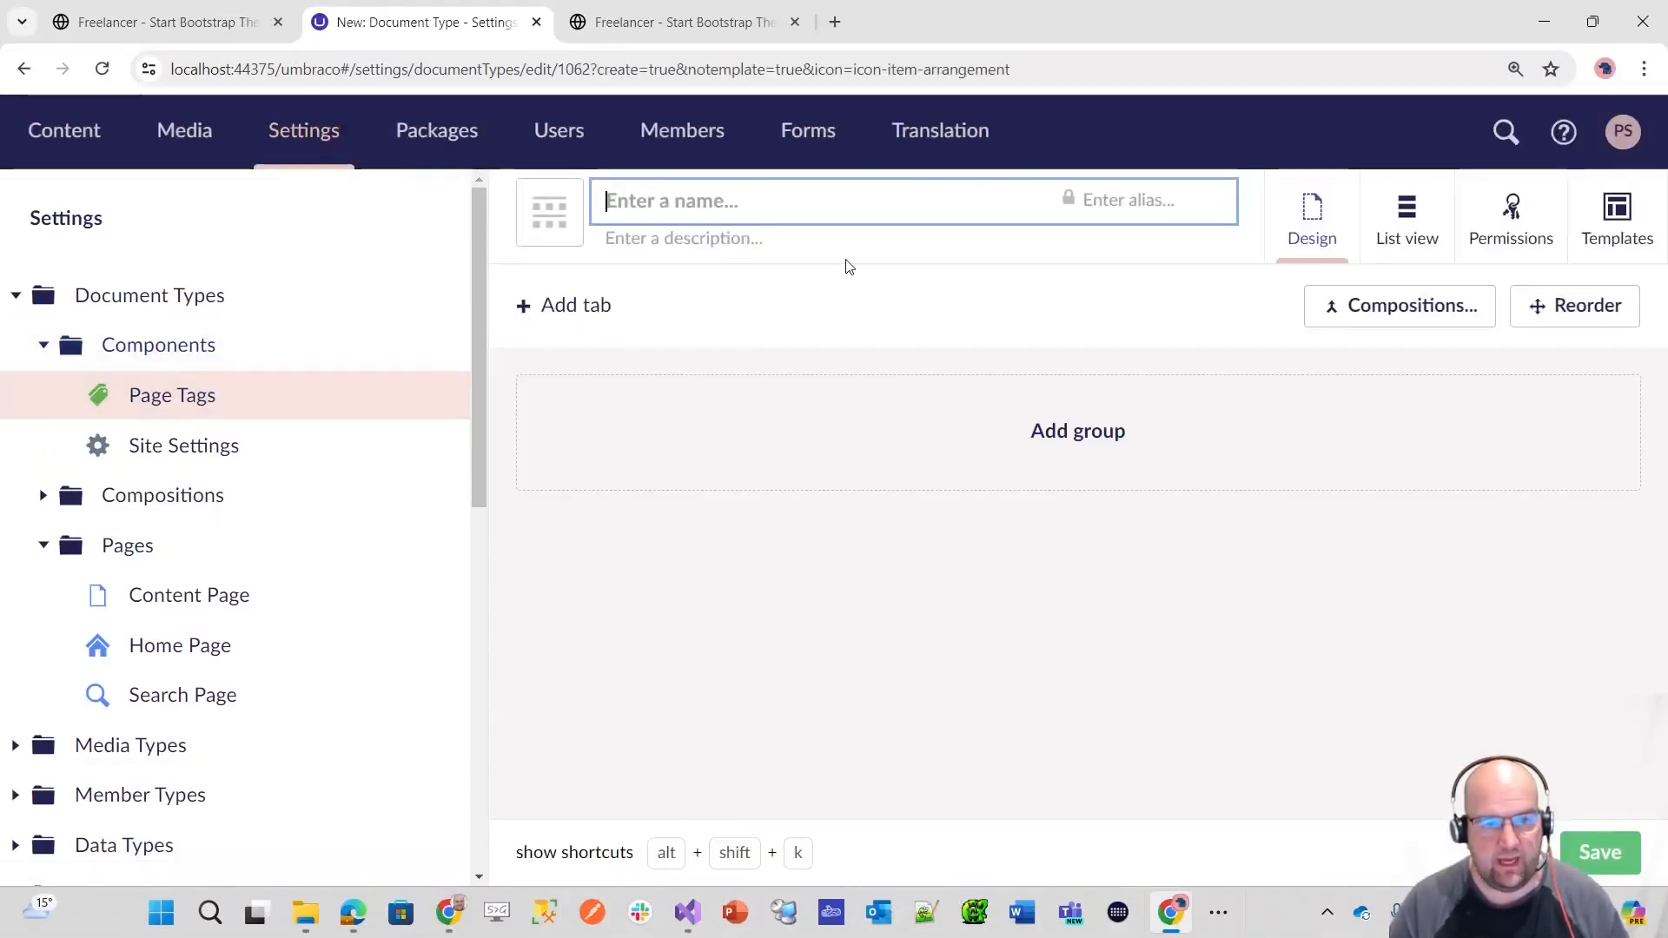
type("Page ")
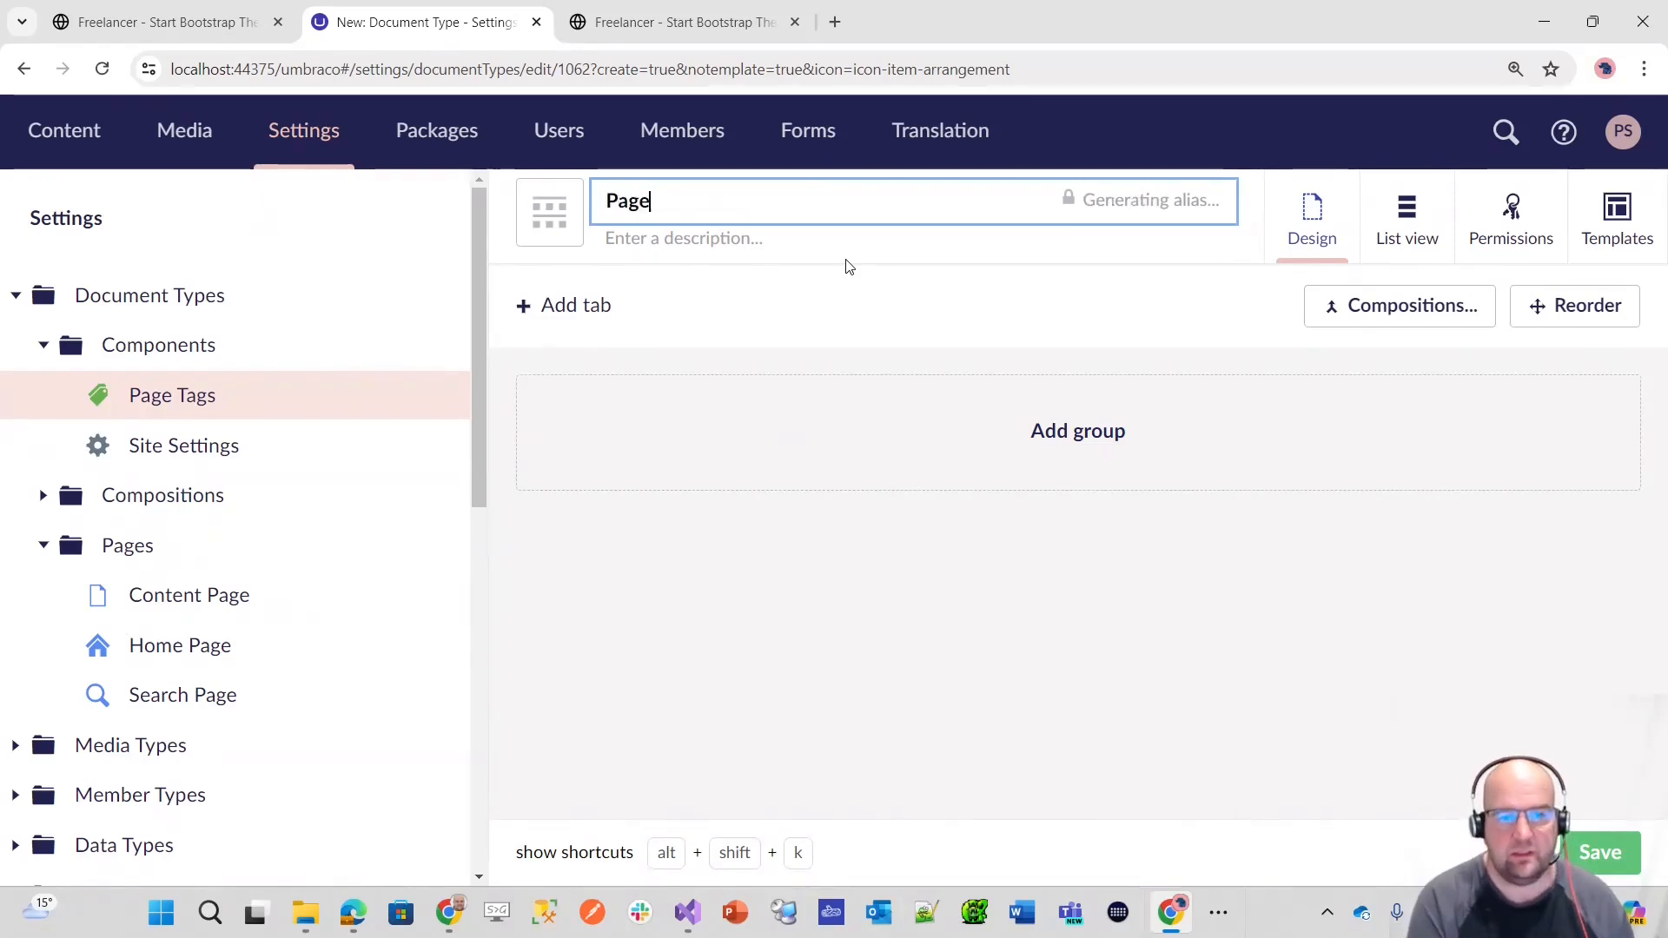
type("Tag")
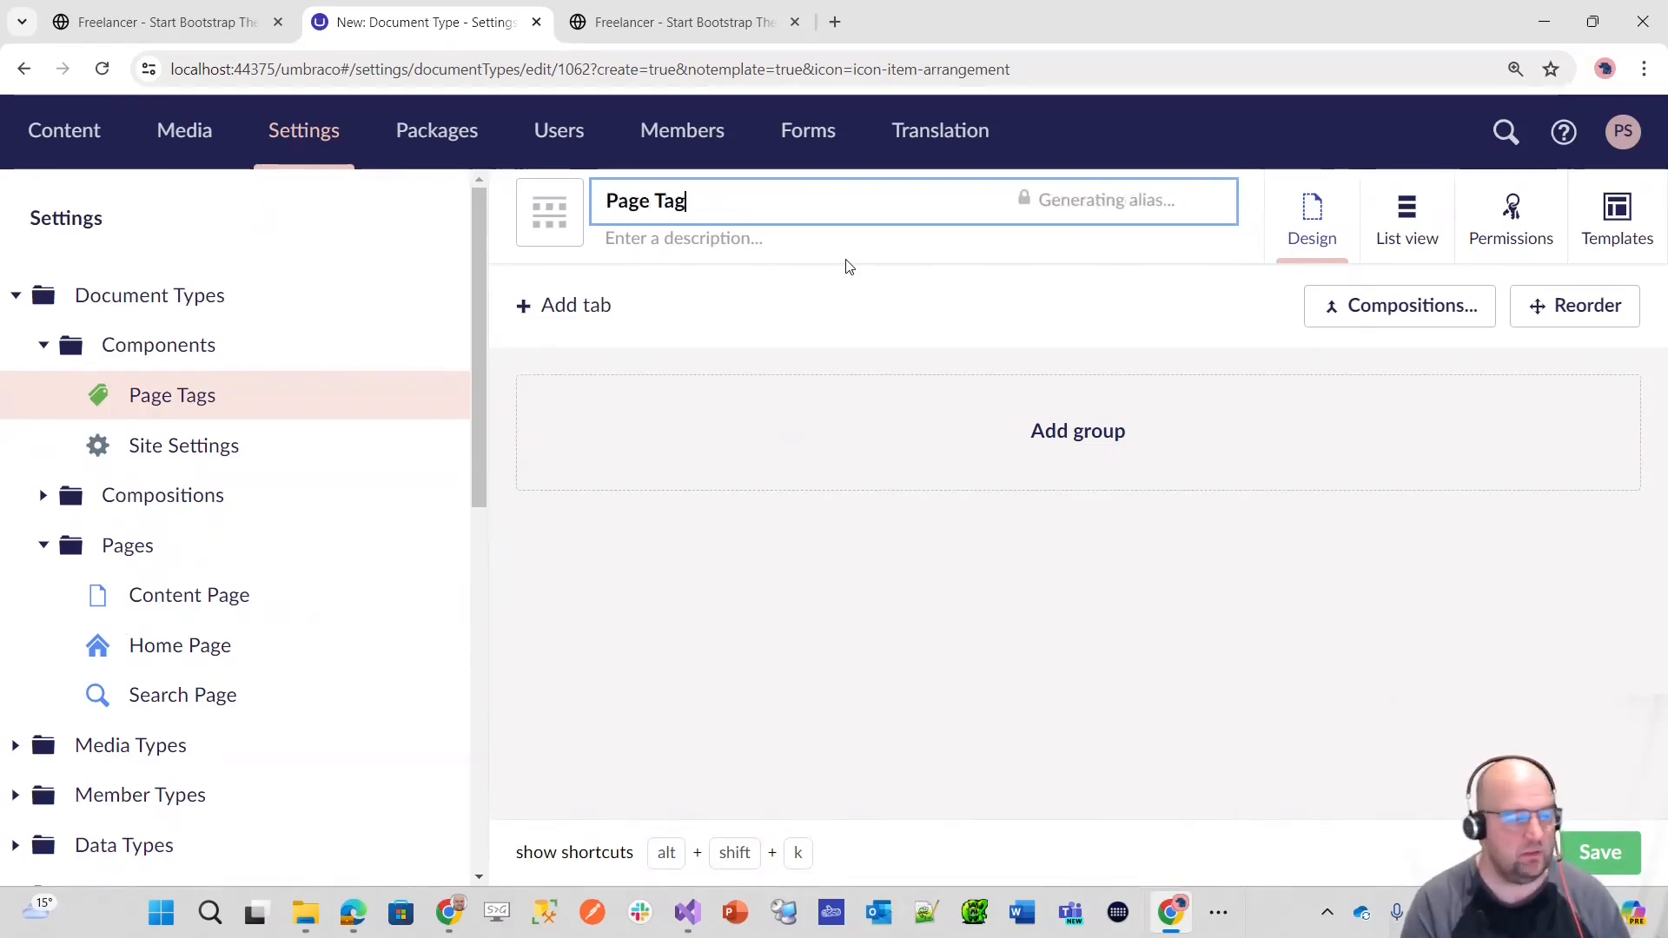
Step: Give the Page Tag document type an orange single-tag icon and save it
left_click(533, 226)
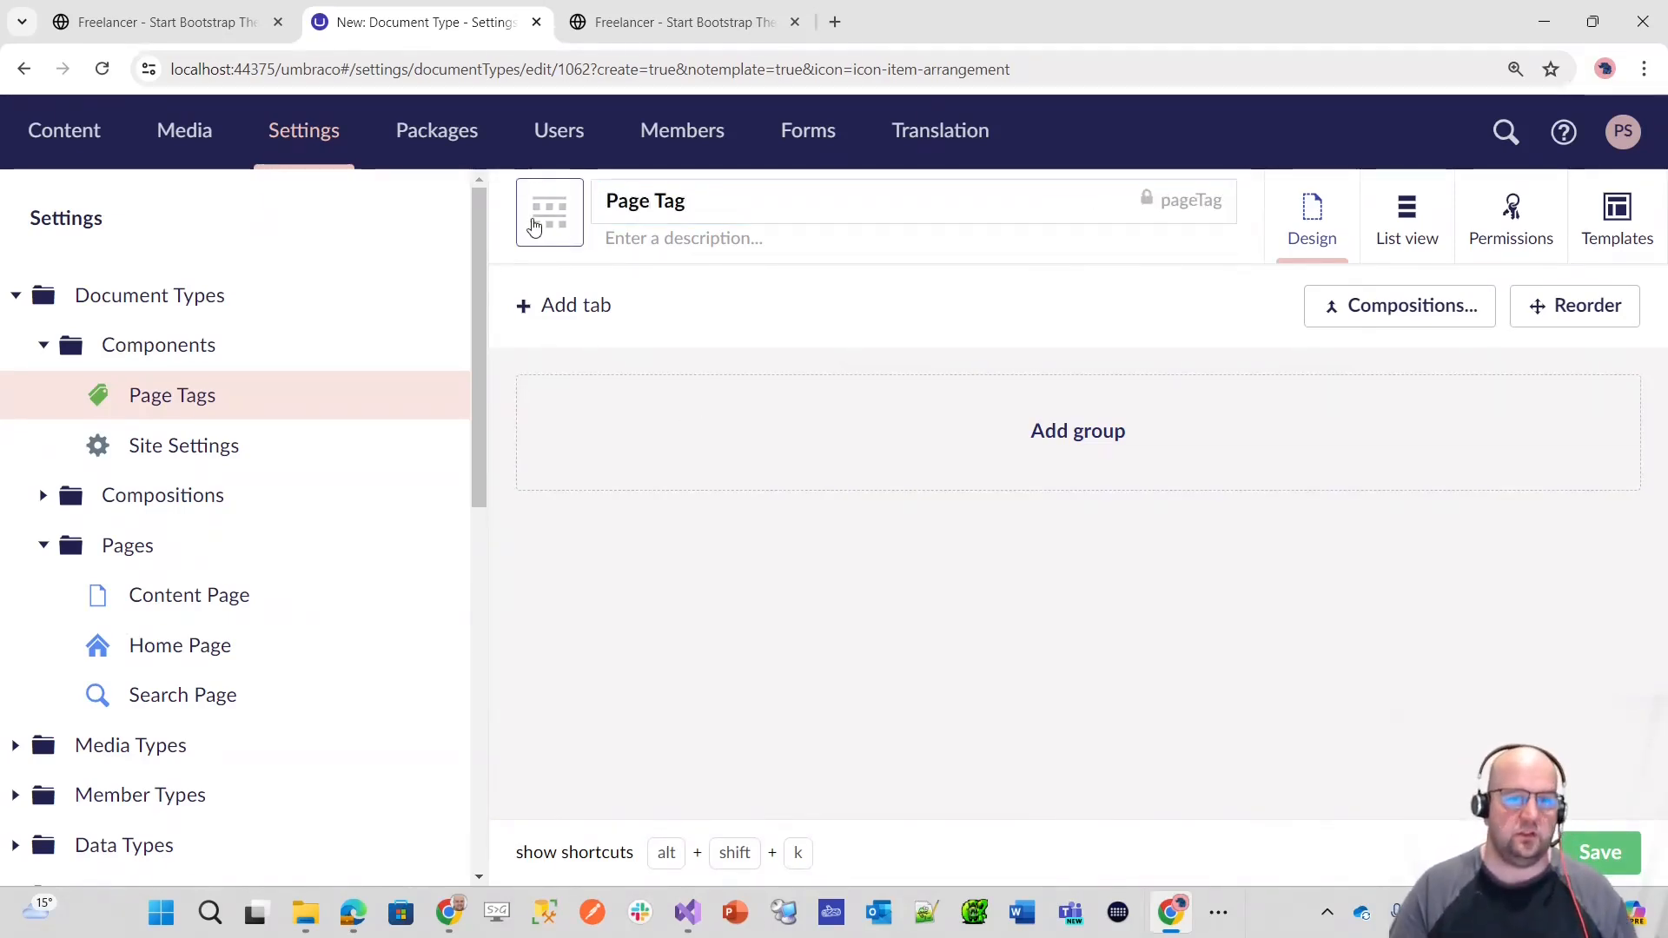
type("tag")
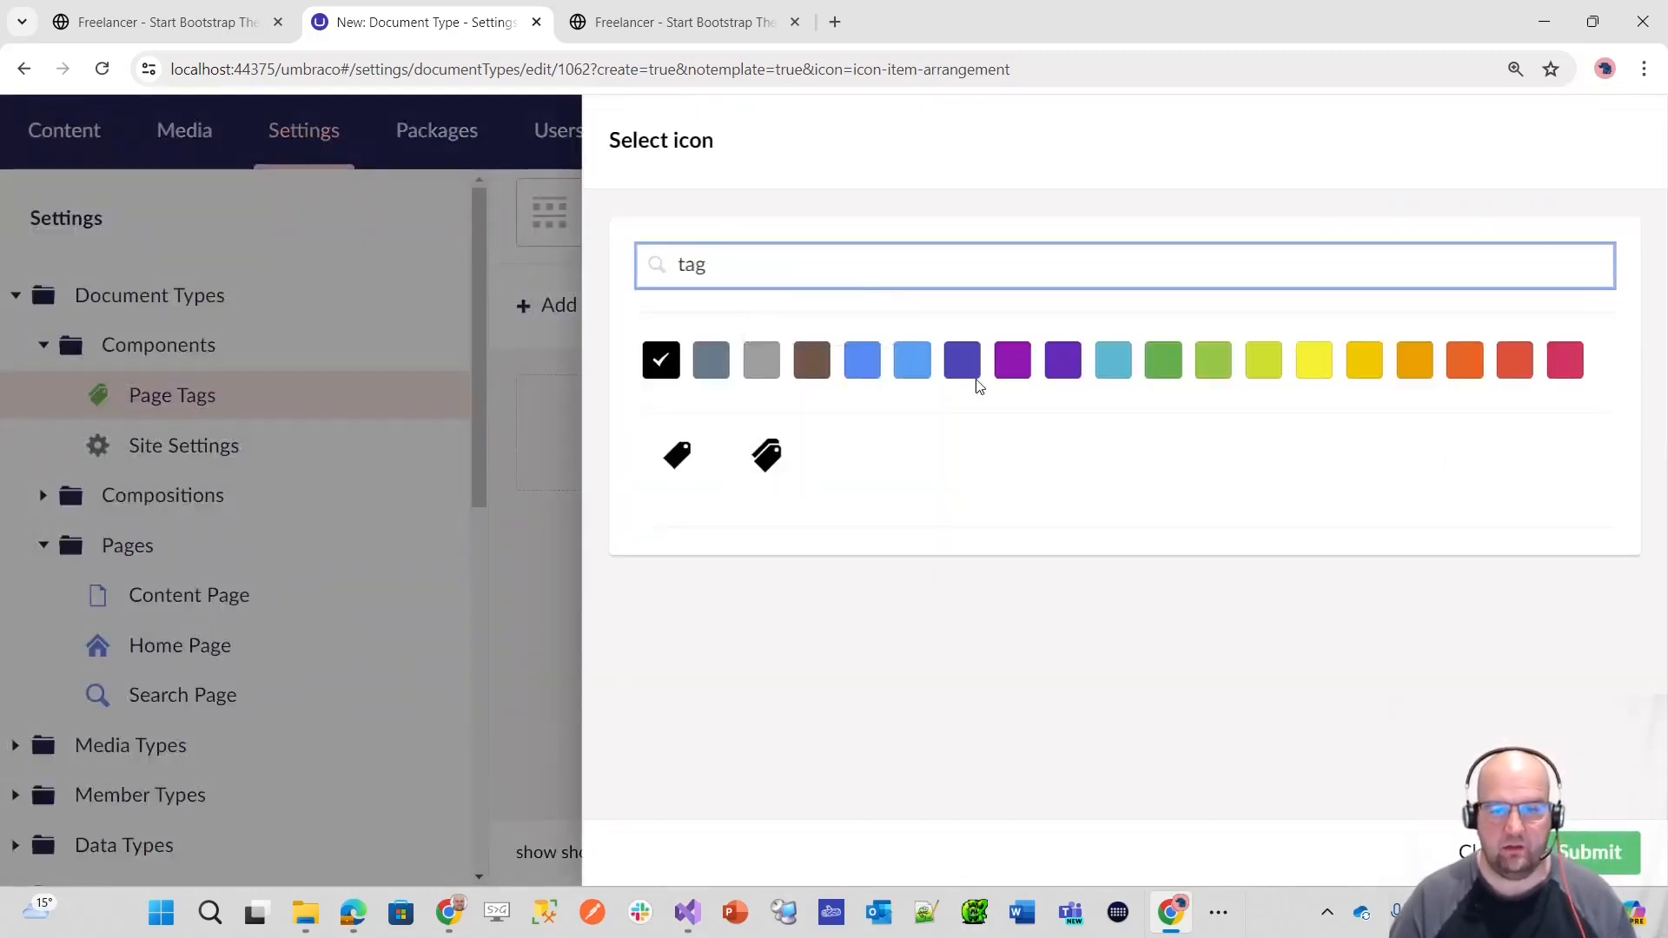
left_click(1467, 363)
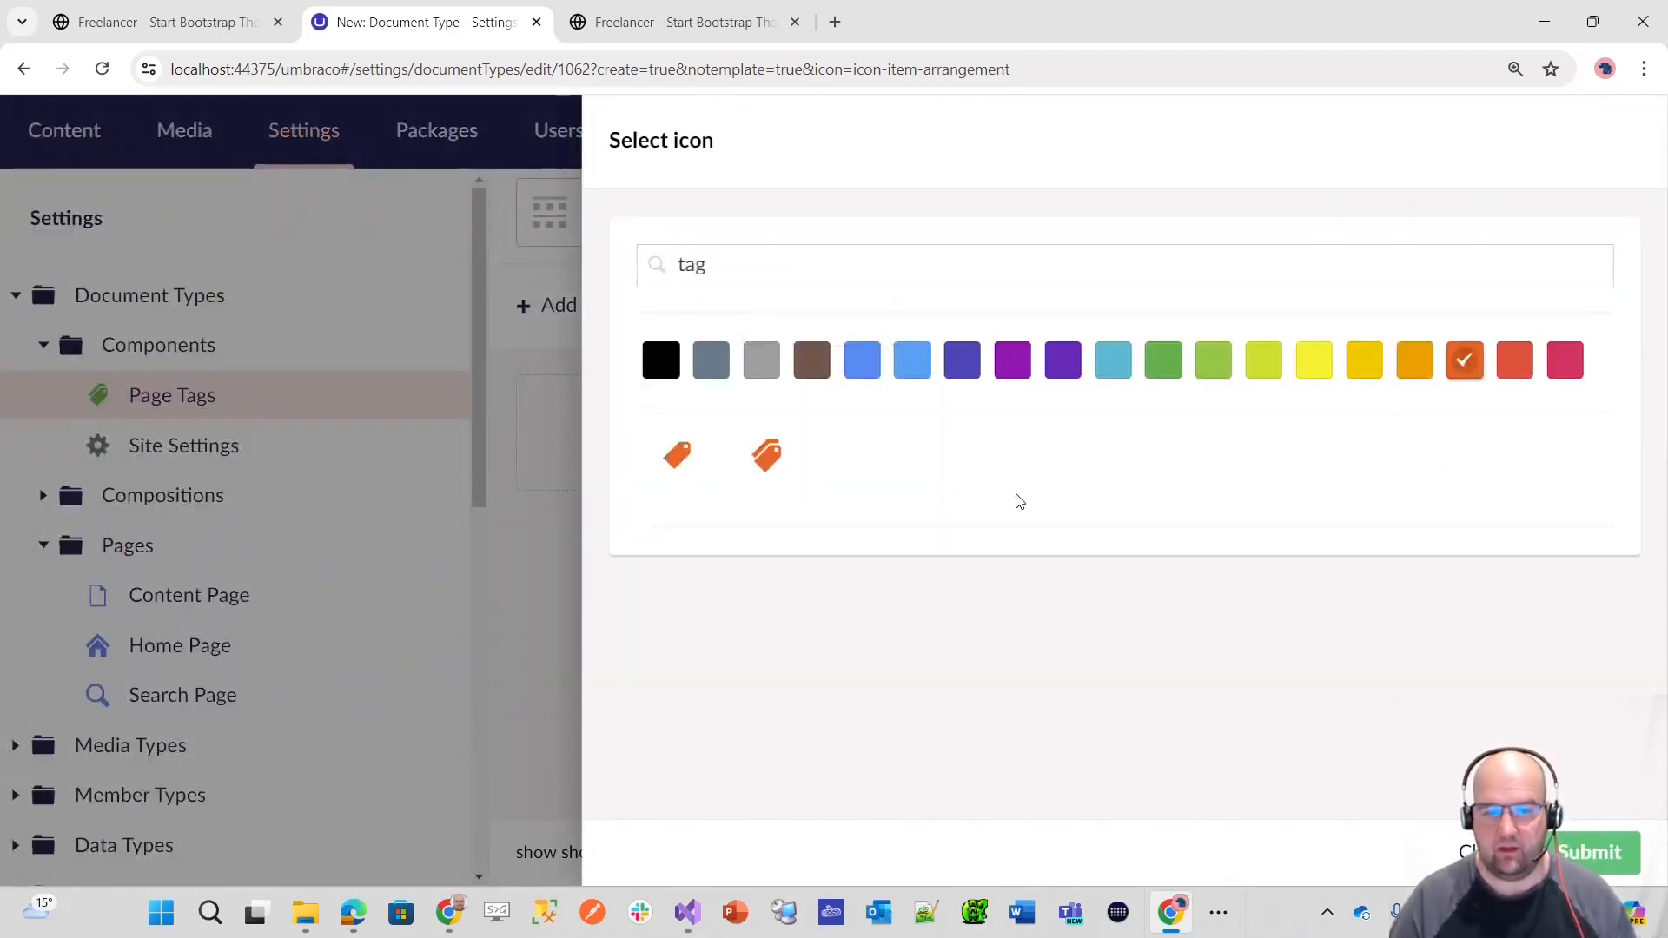
left_click(723, 479)
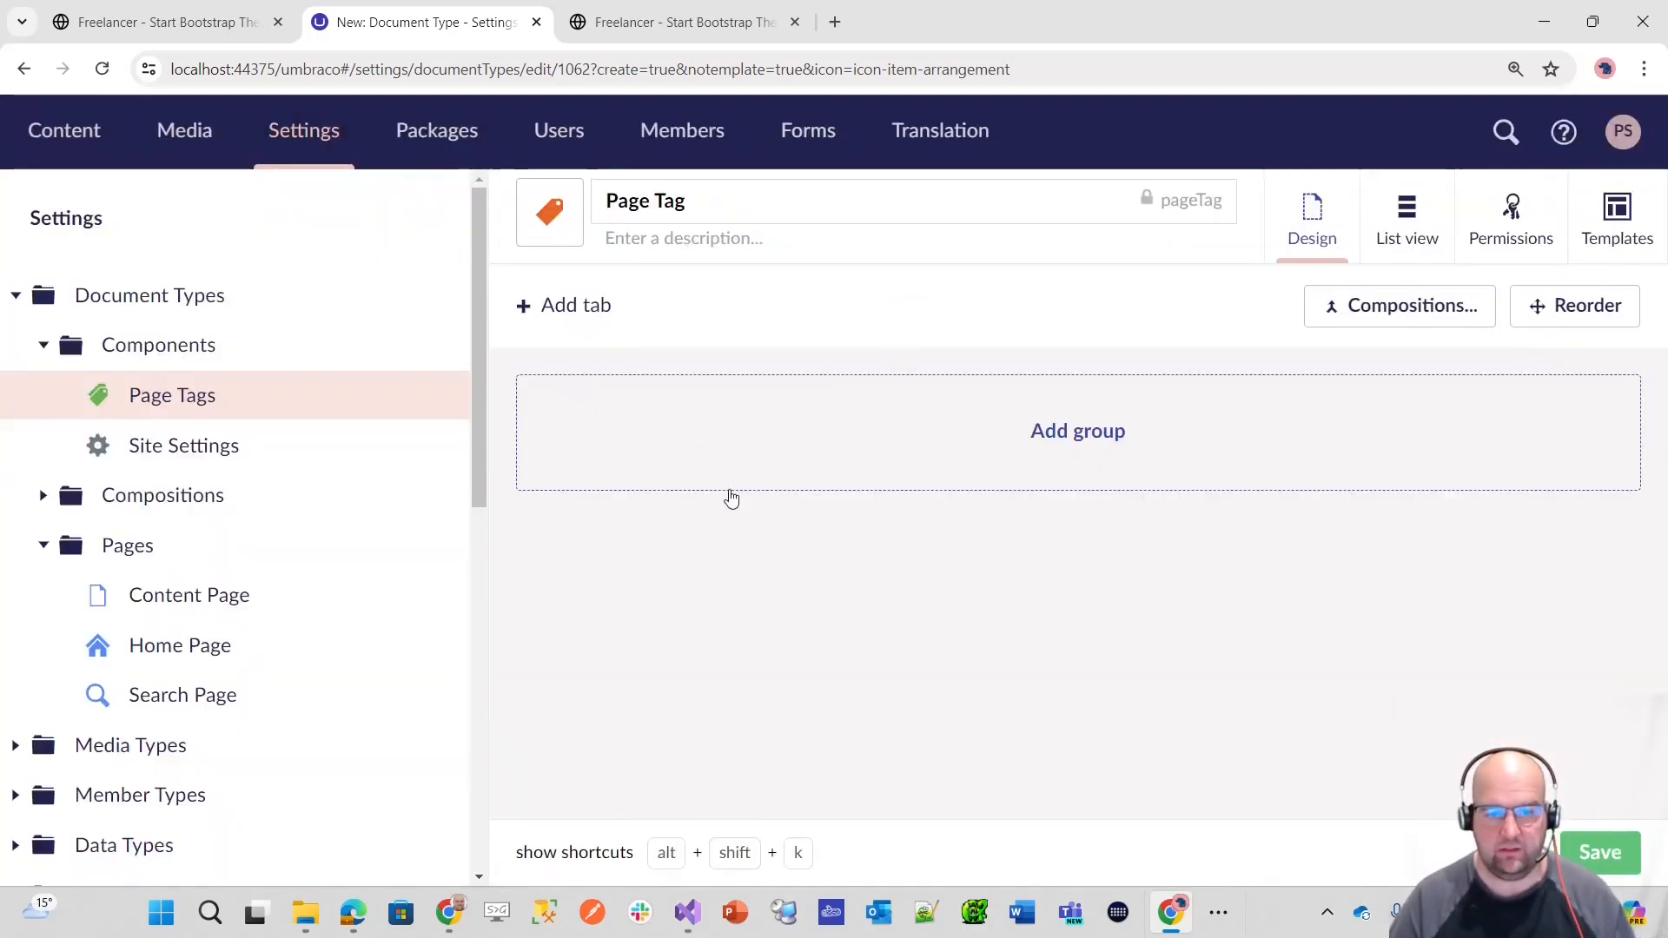
left_click(1591, 862)
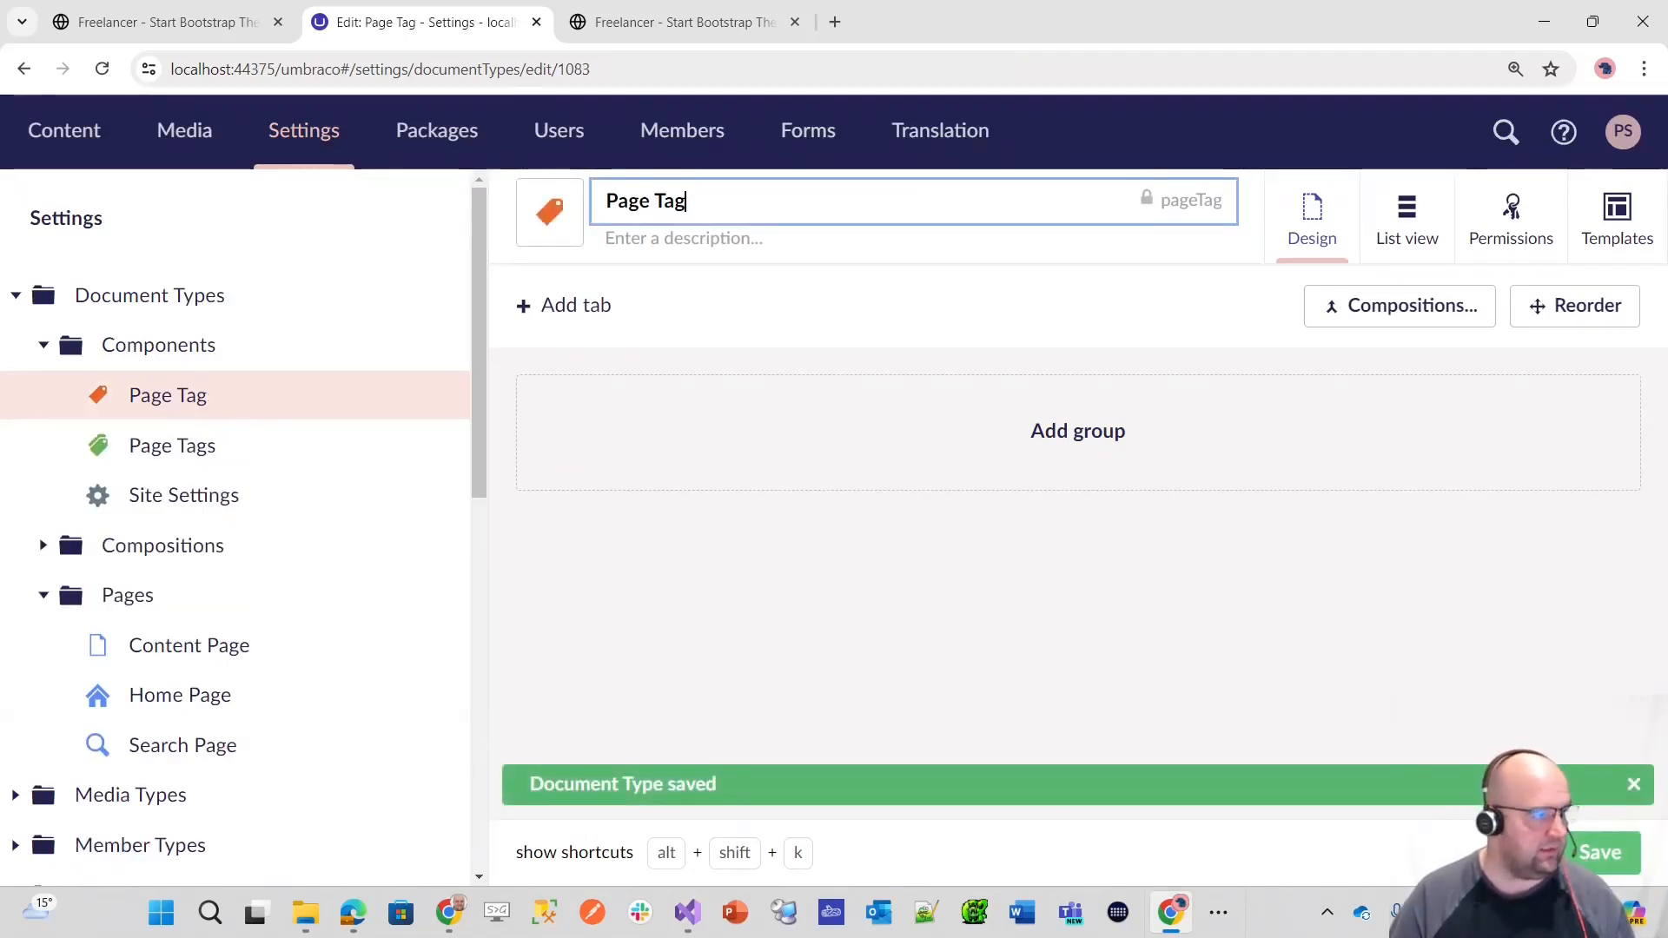
Step: Add a tab named Content to the Page Tag document type
key("alt+Tab")
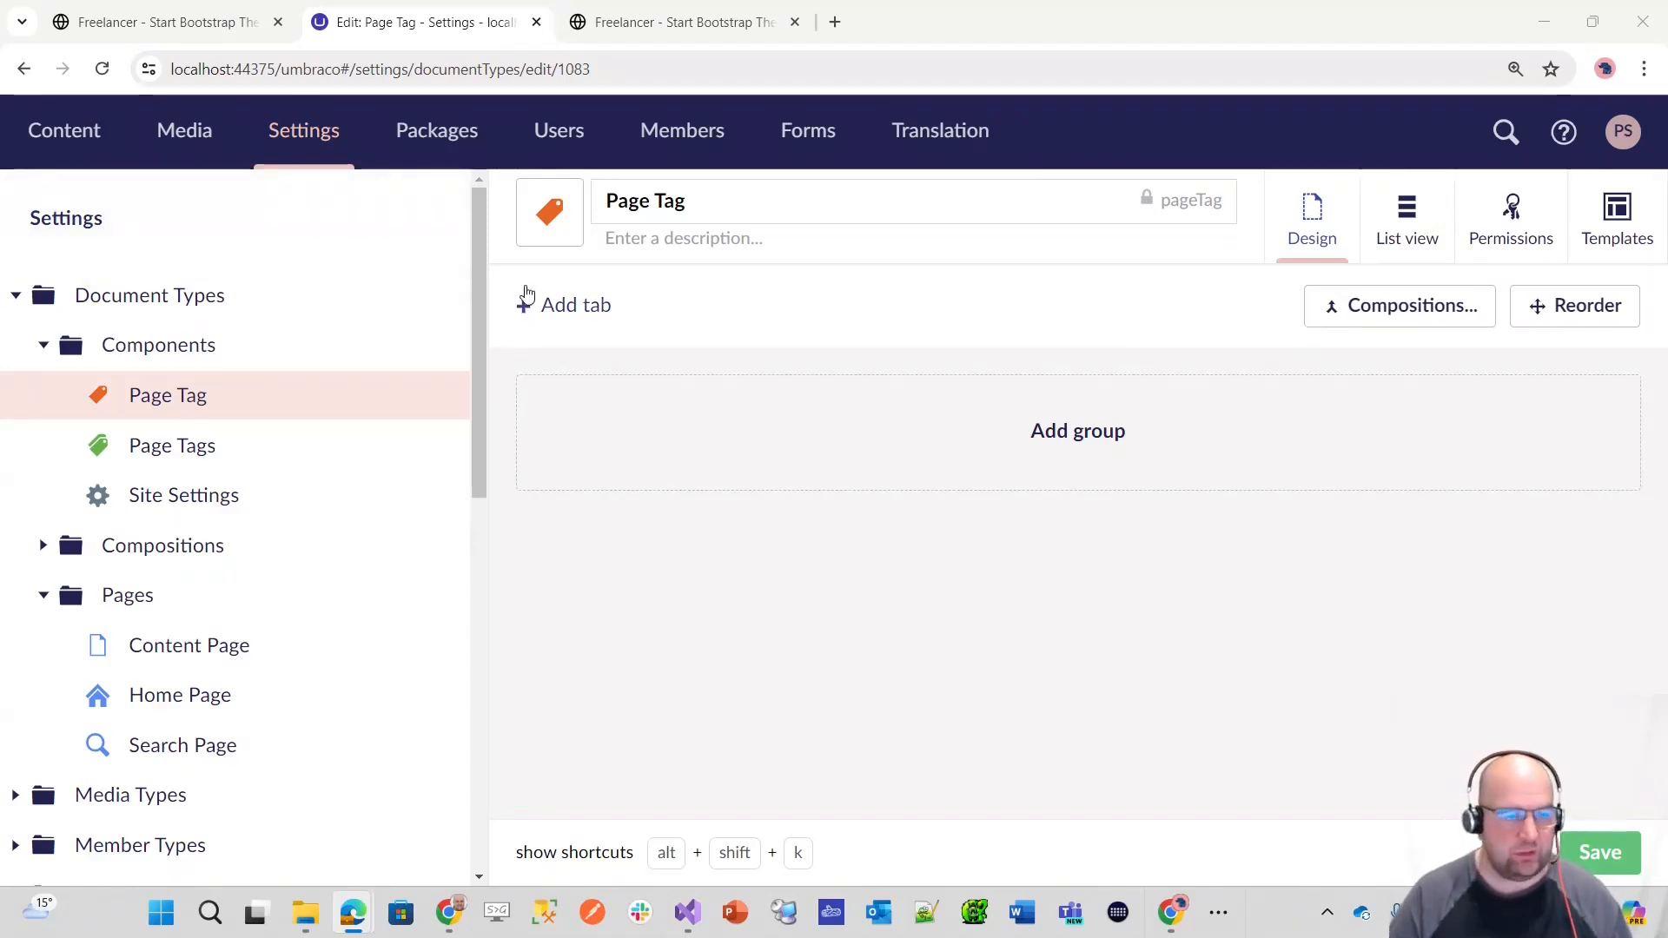
left_click(551, 311)
type("Content")
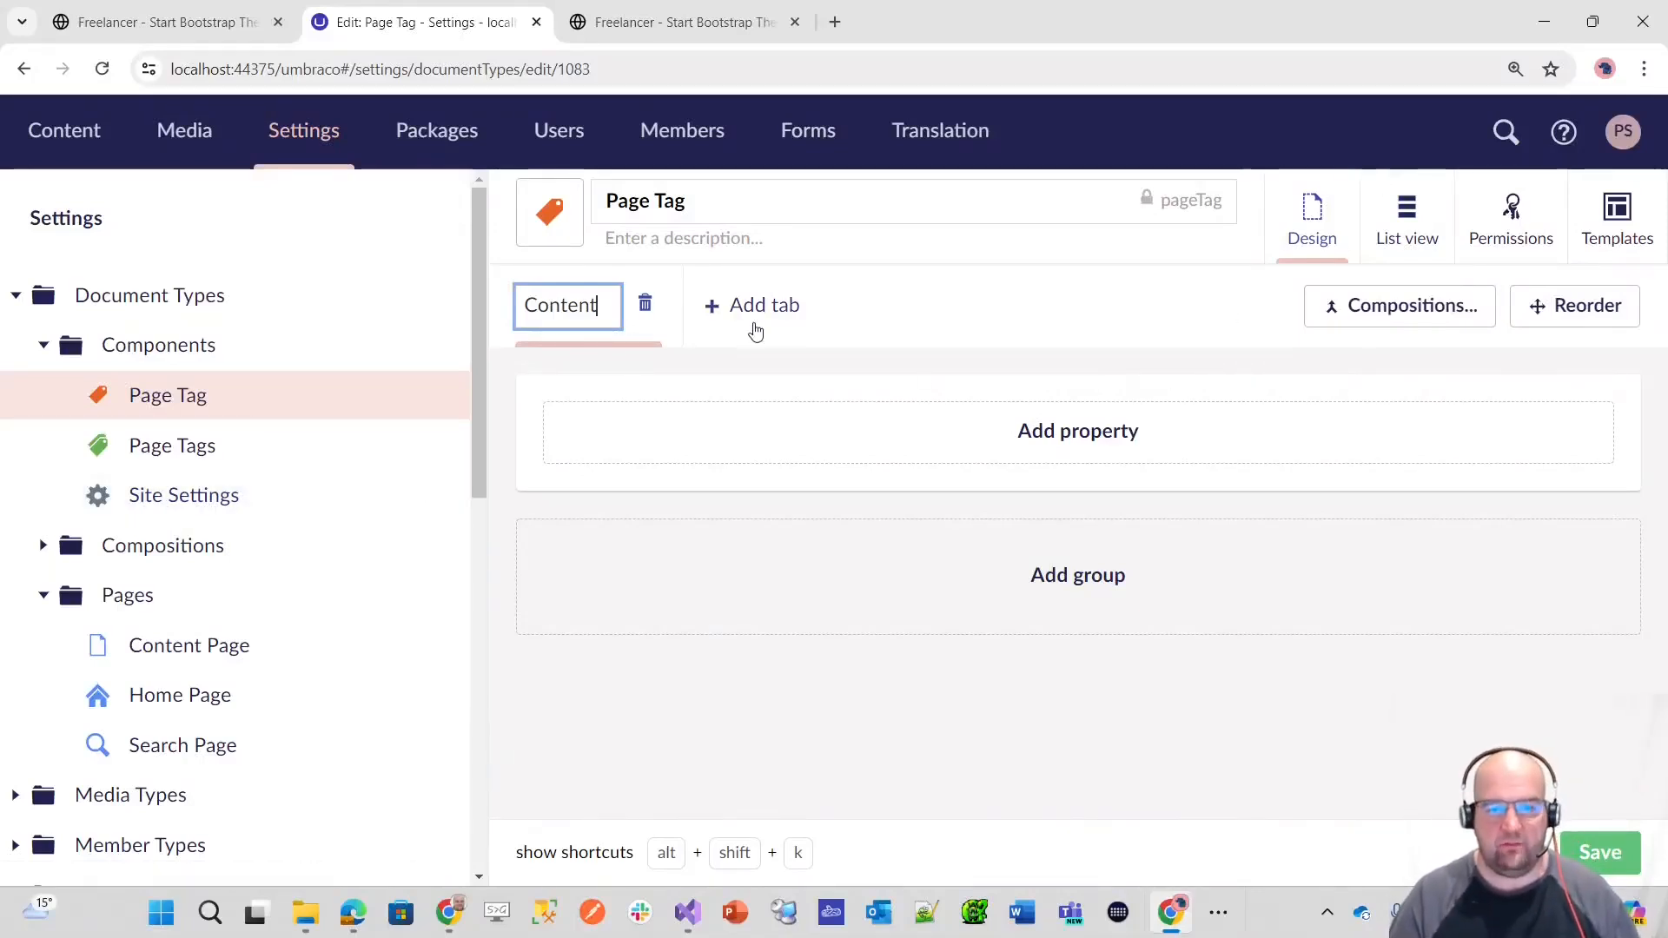
Step: Add a Tag Alias property to the Content tab, described as set when the tag is created, purposely not editable and used for querying
left_click(1082, 430)
type("Tag Alia")
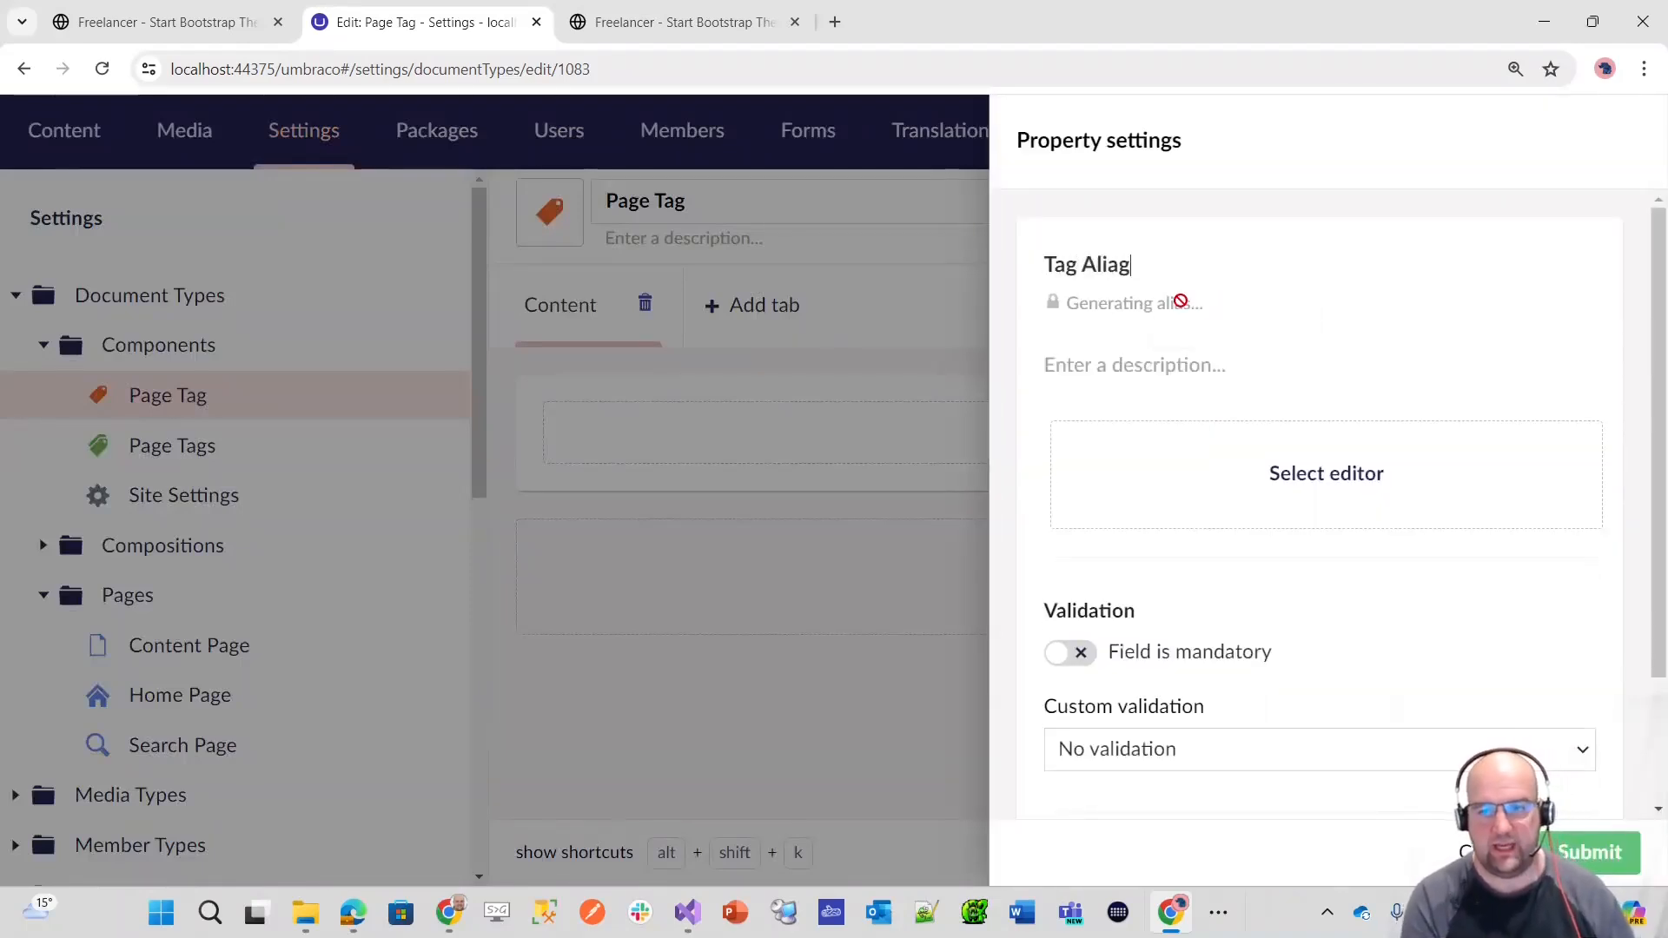
type("s")
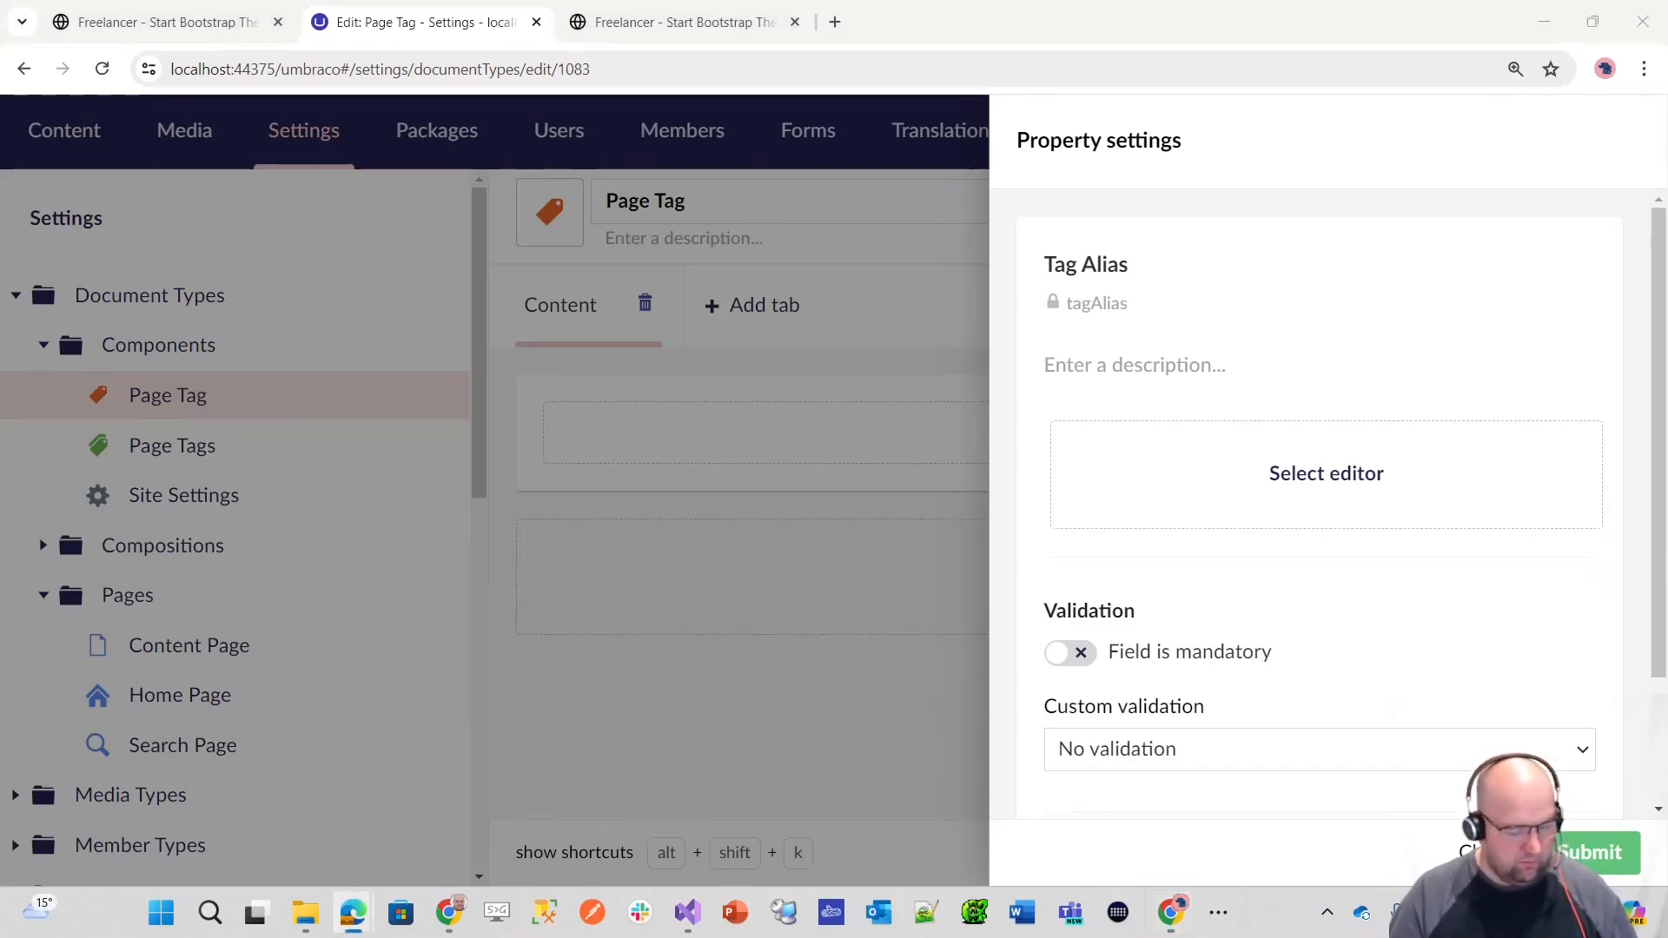
left_click(1104, 364)
type("This will be set when the tag is created. It is purposely not editable so you can't change it as it will be used for querying")
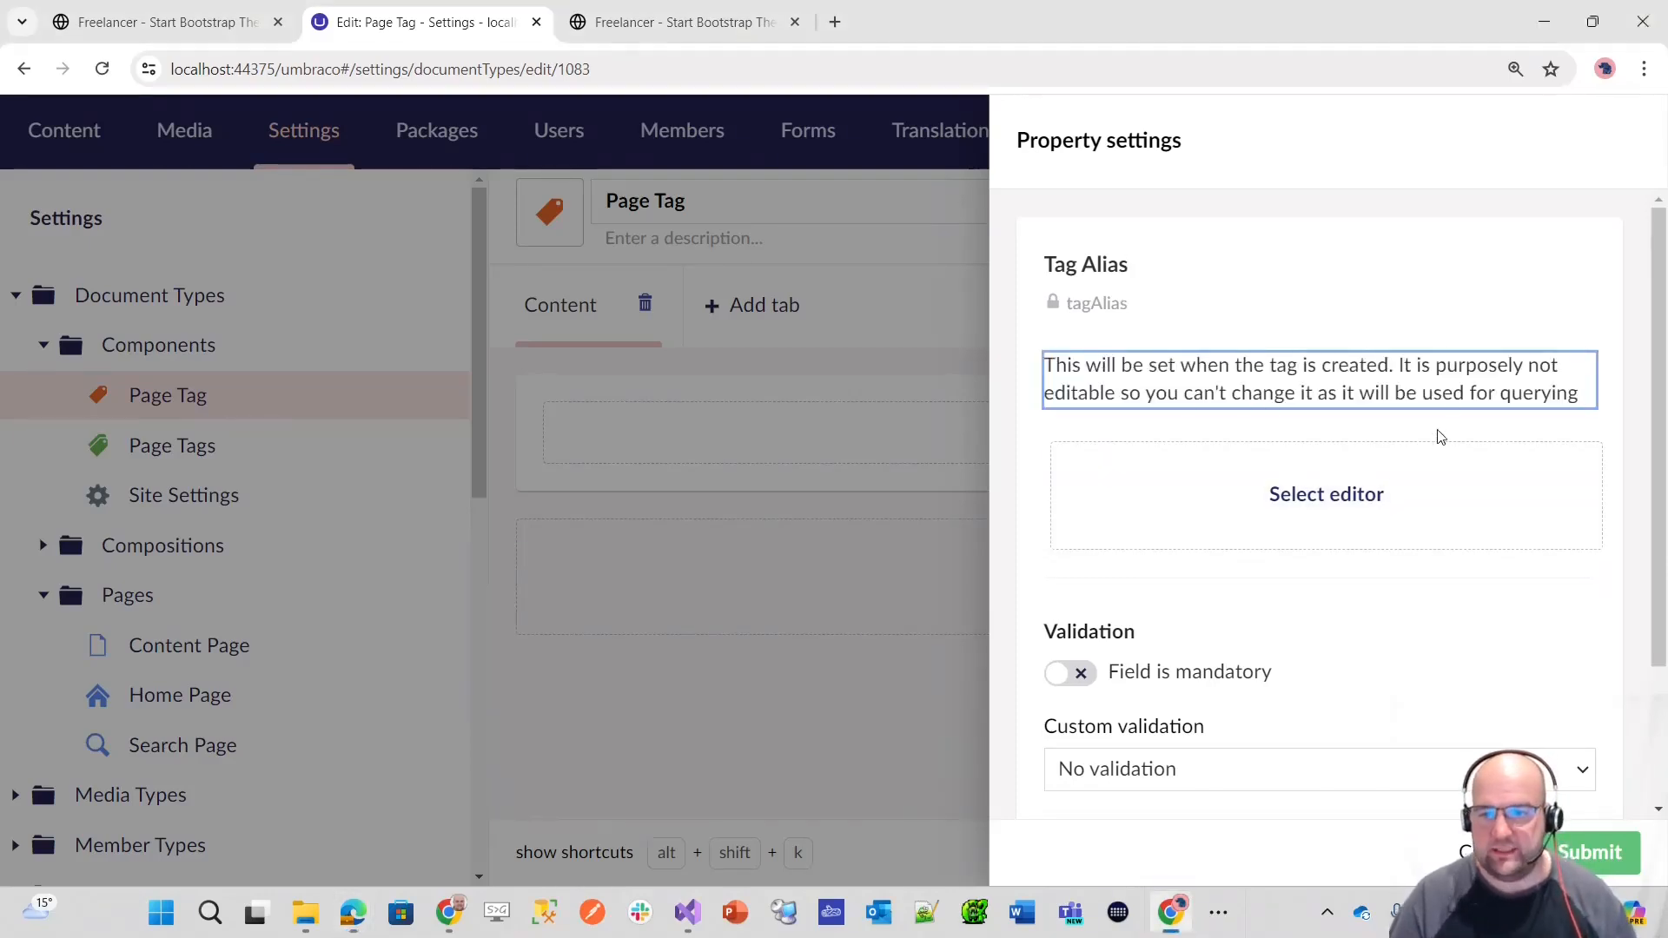
left_click(1582, 372)
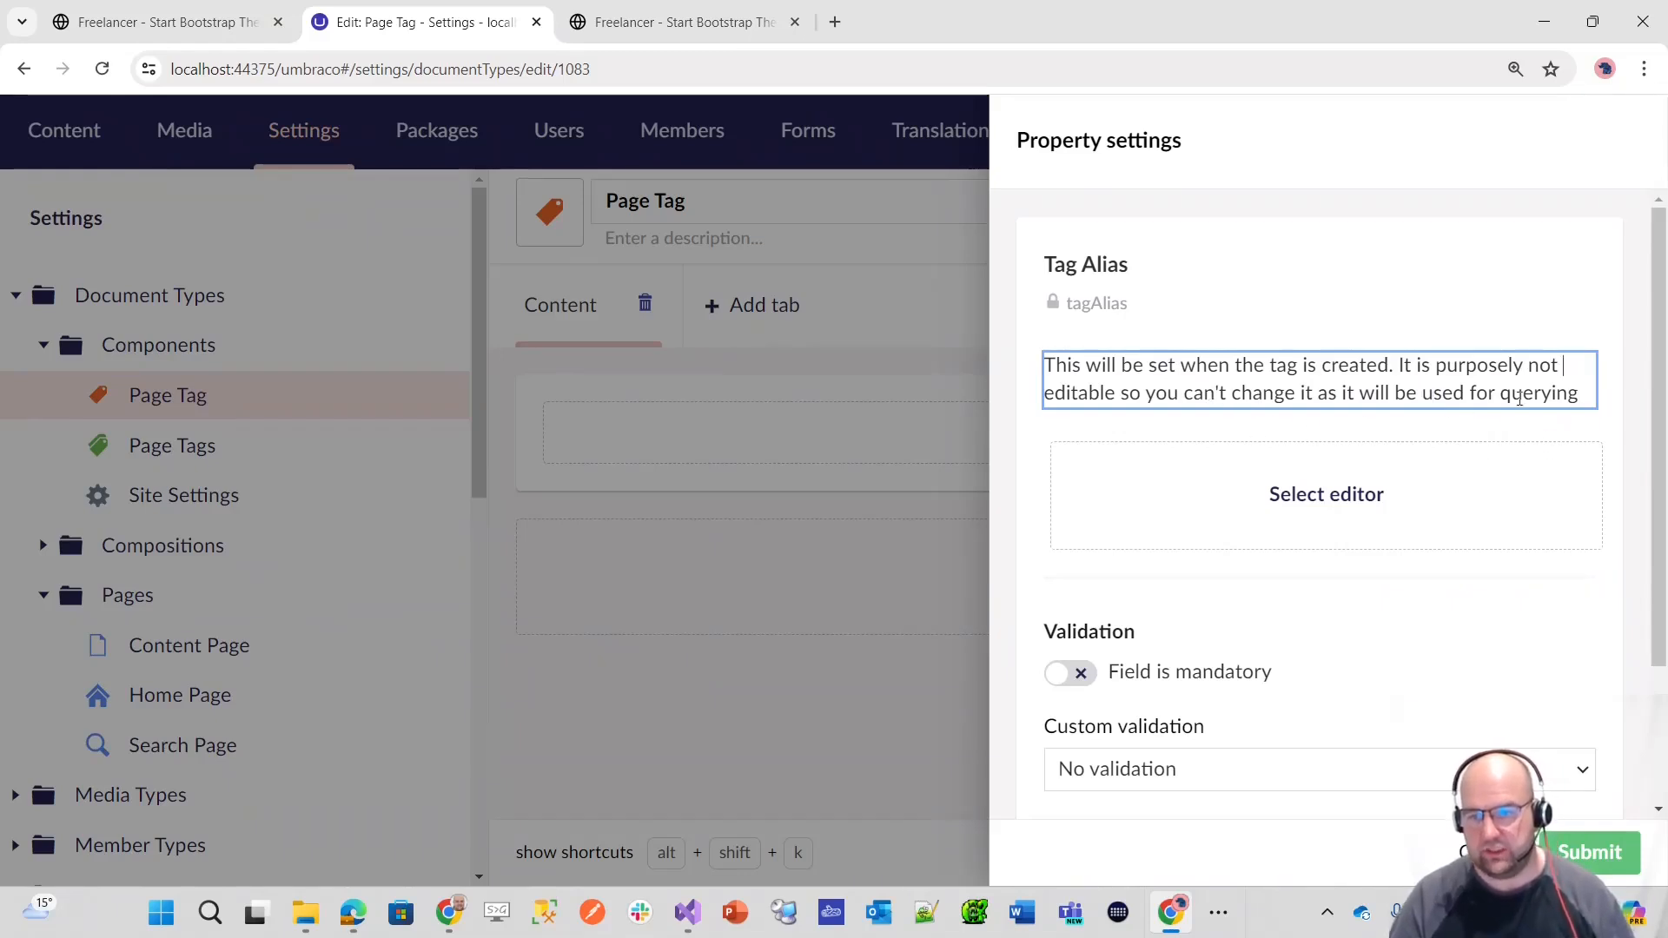
Step: Use the Label (string) editor for the Tag Alias property, submit it and save the Page Tag document type
left_click(1369, 504)
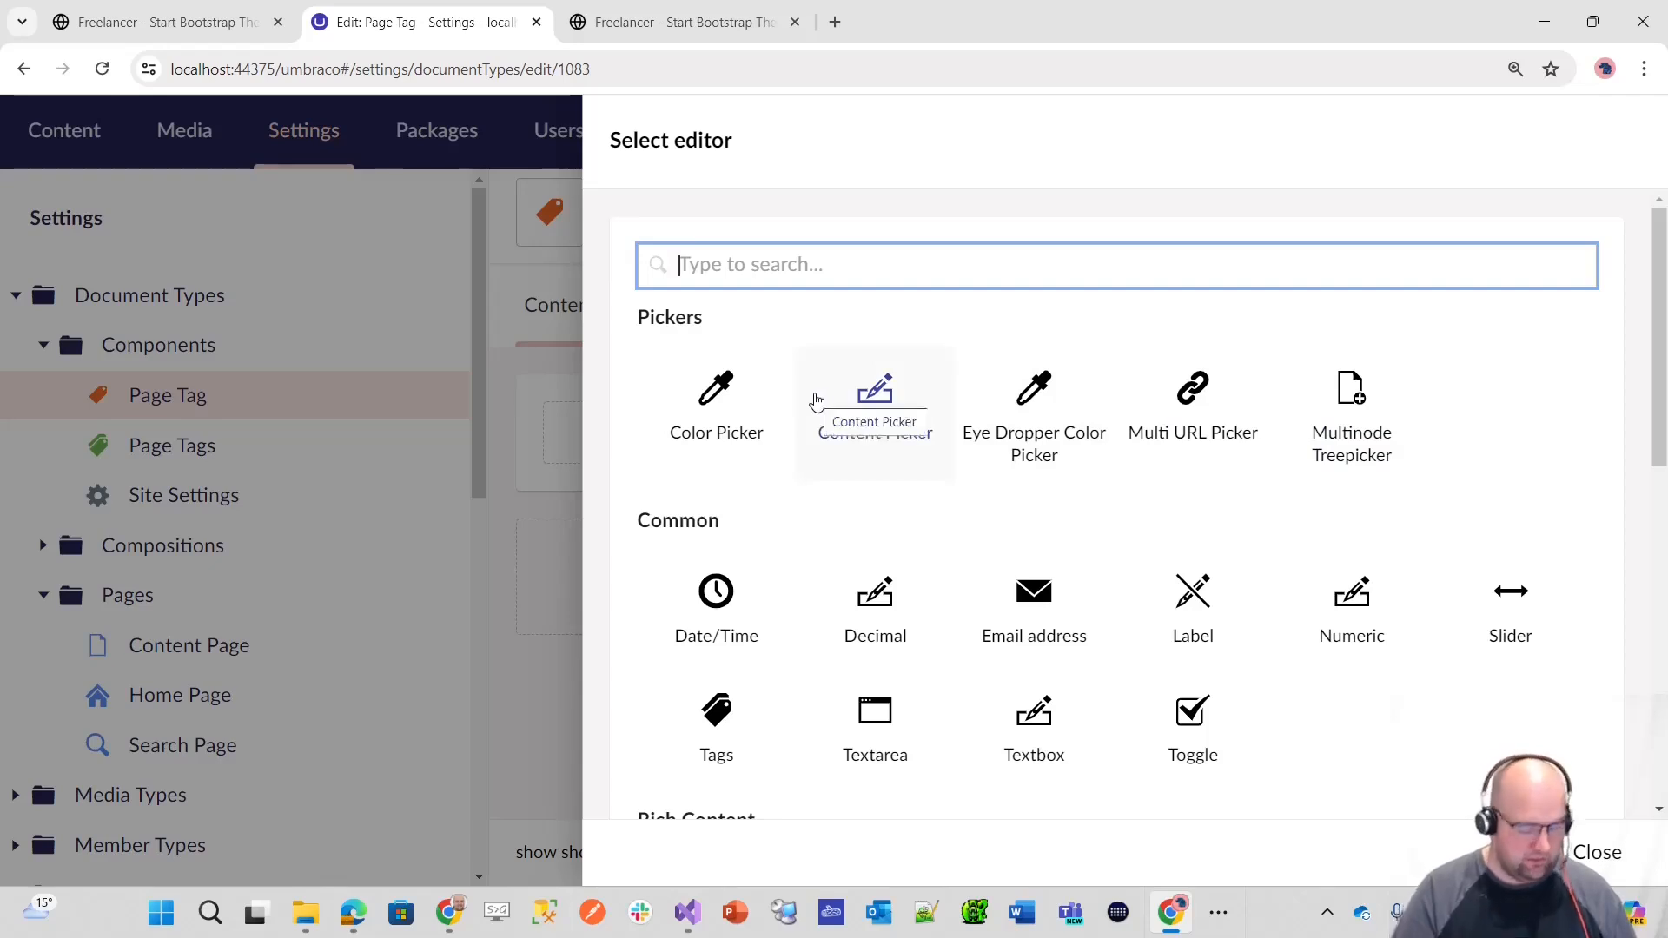
type("label")
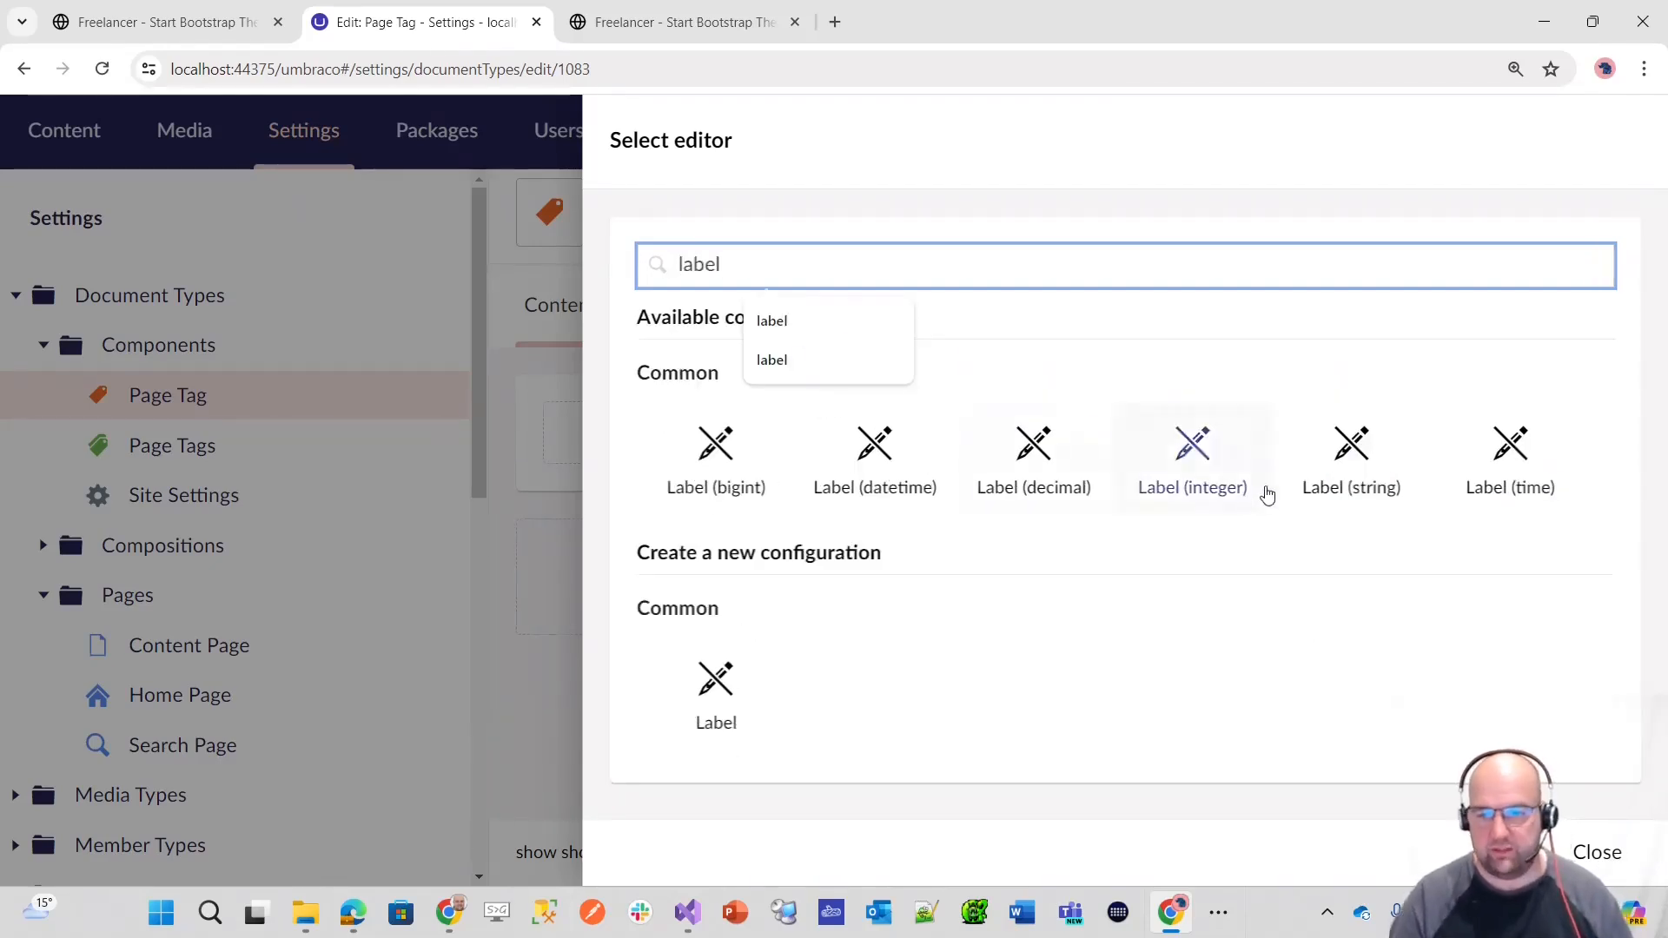
left_click(1381, 471)
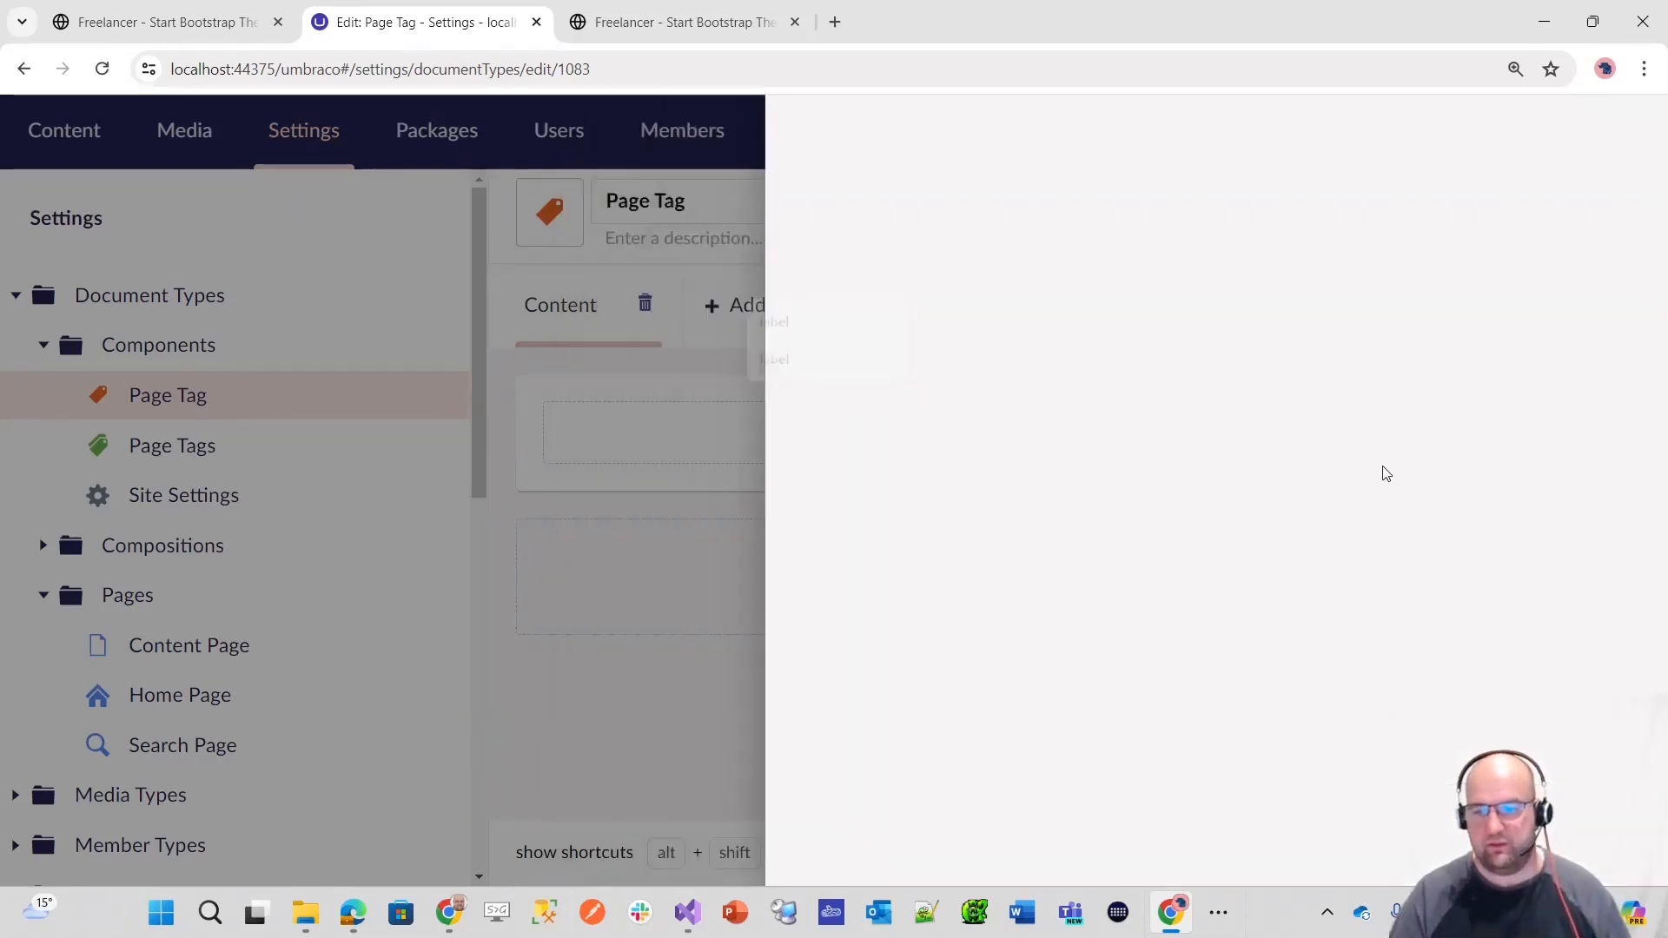
scroll(1433, 776, "down", 2)
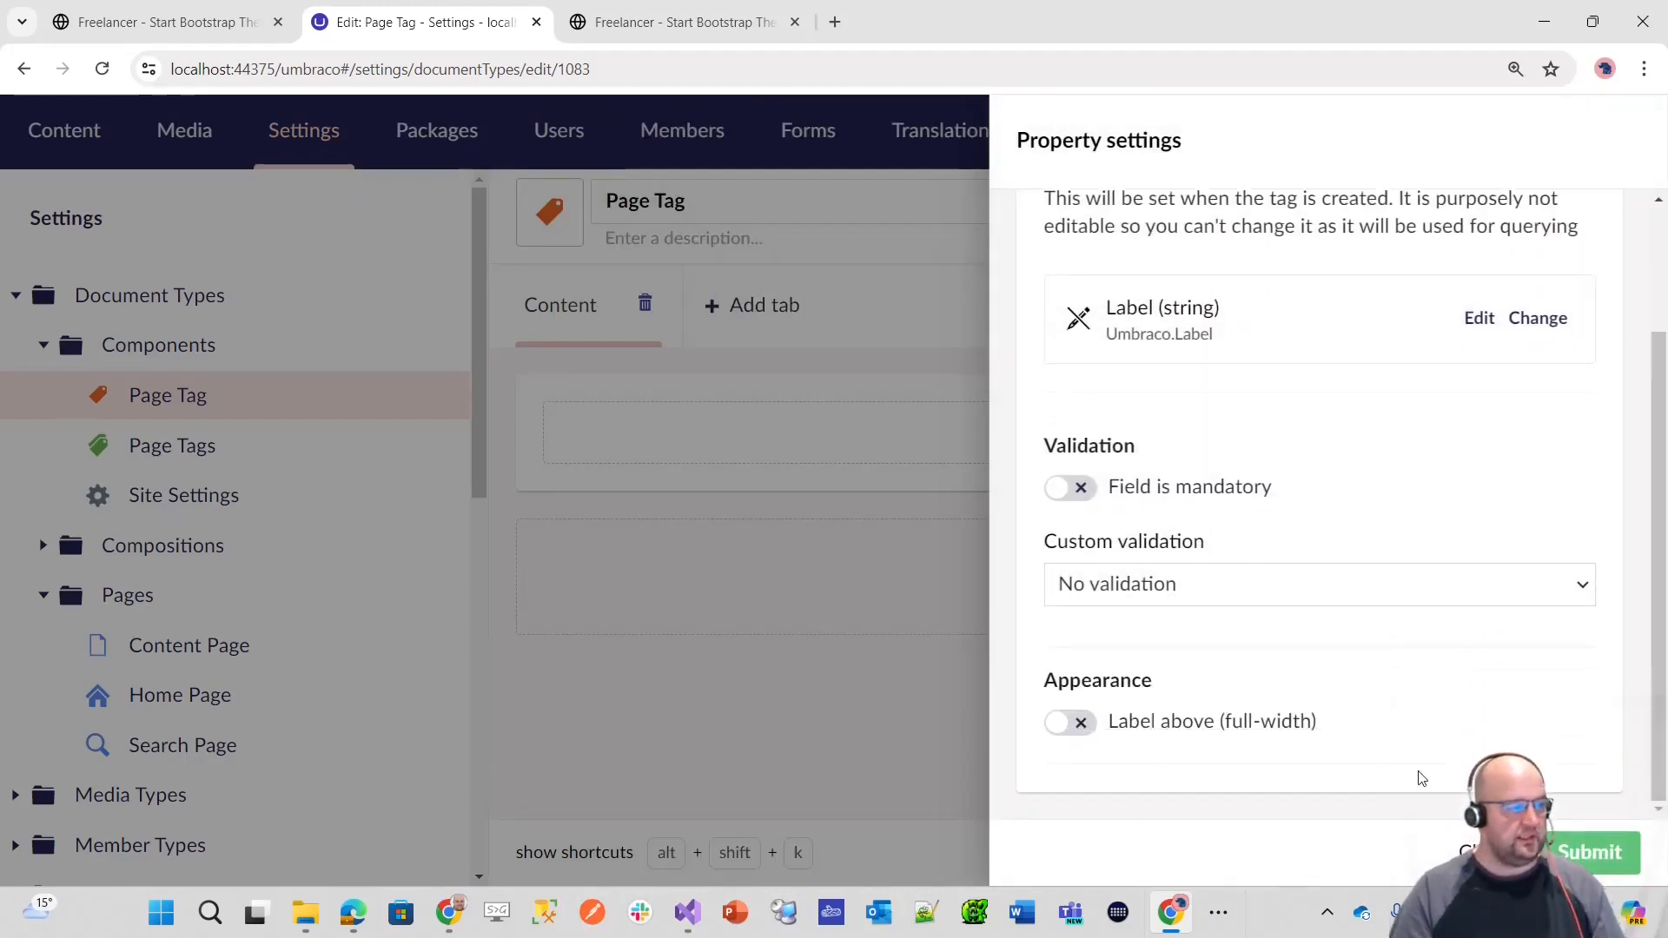
left_click(1606, 860)
left_click(1607, 864)
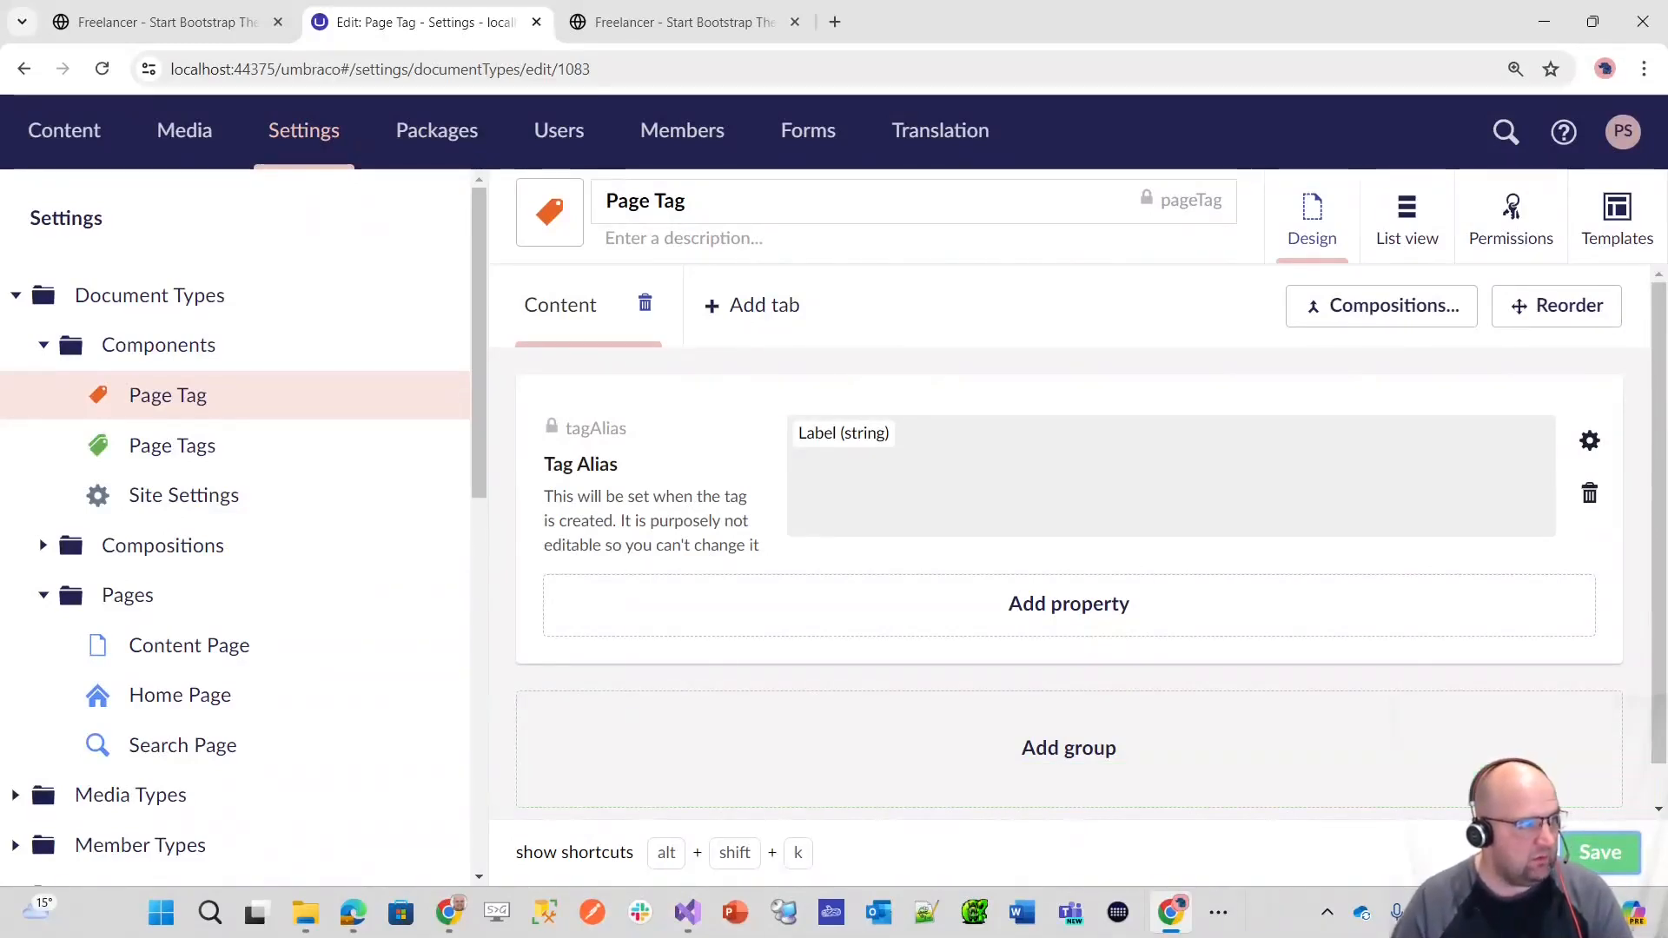
Step: Allow Page Tags as a child node type of the Site Settings document type and save it
left_click(263, 496)
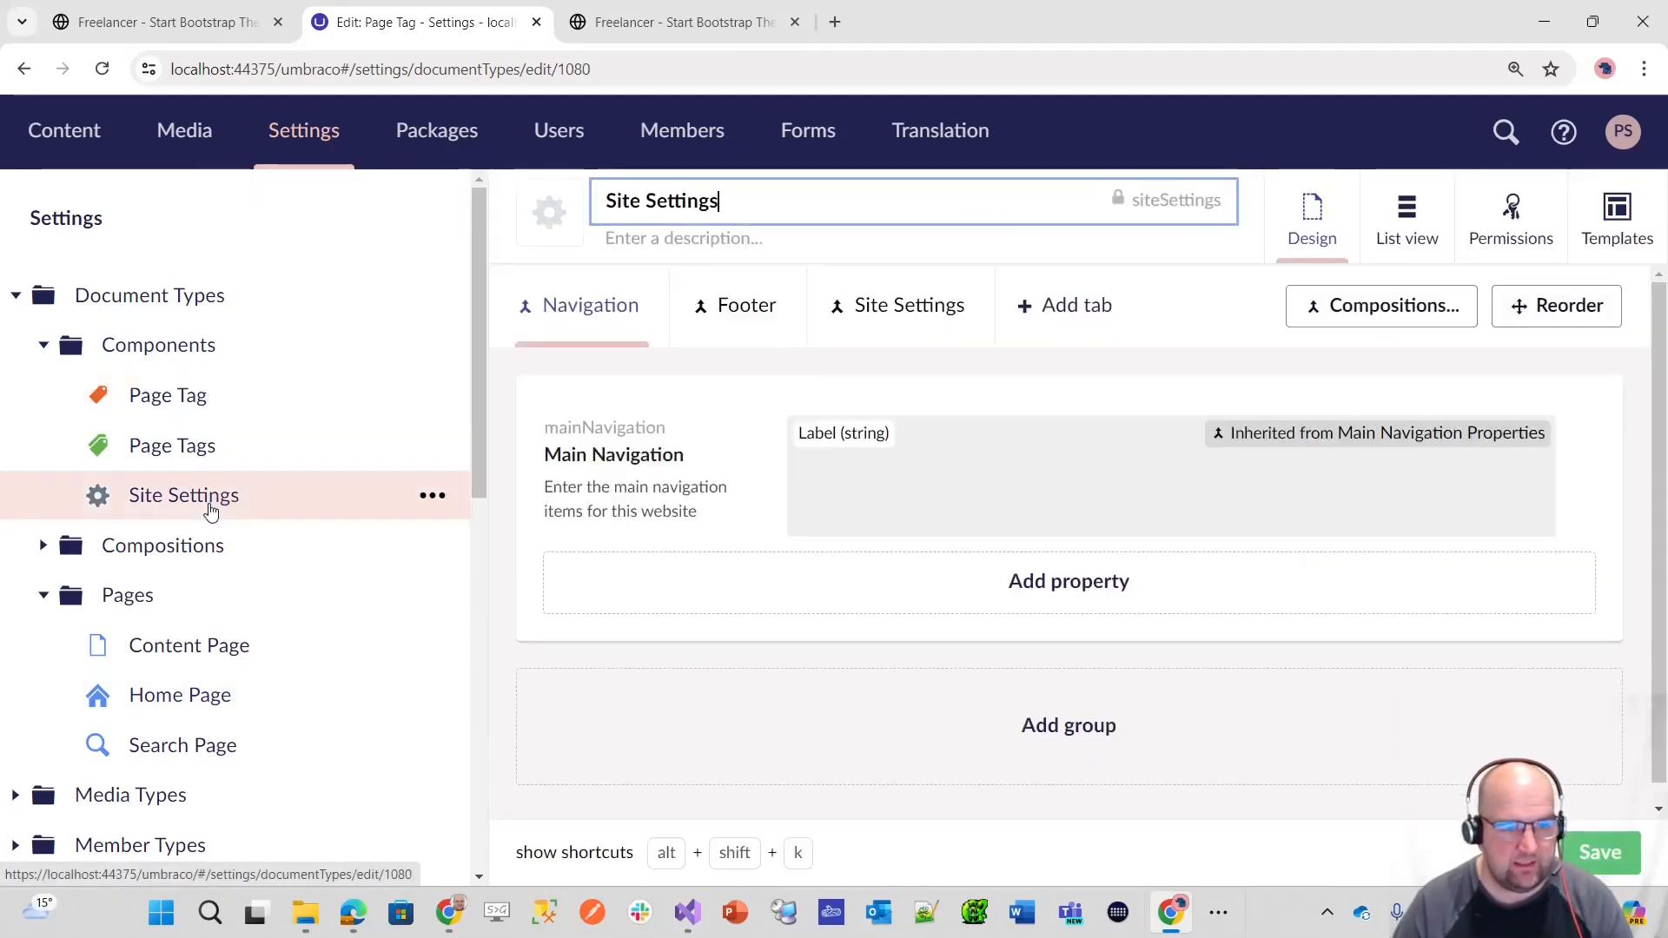
left_click(1511, 213)
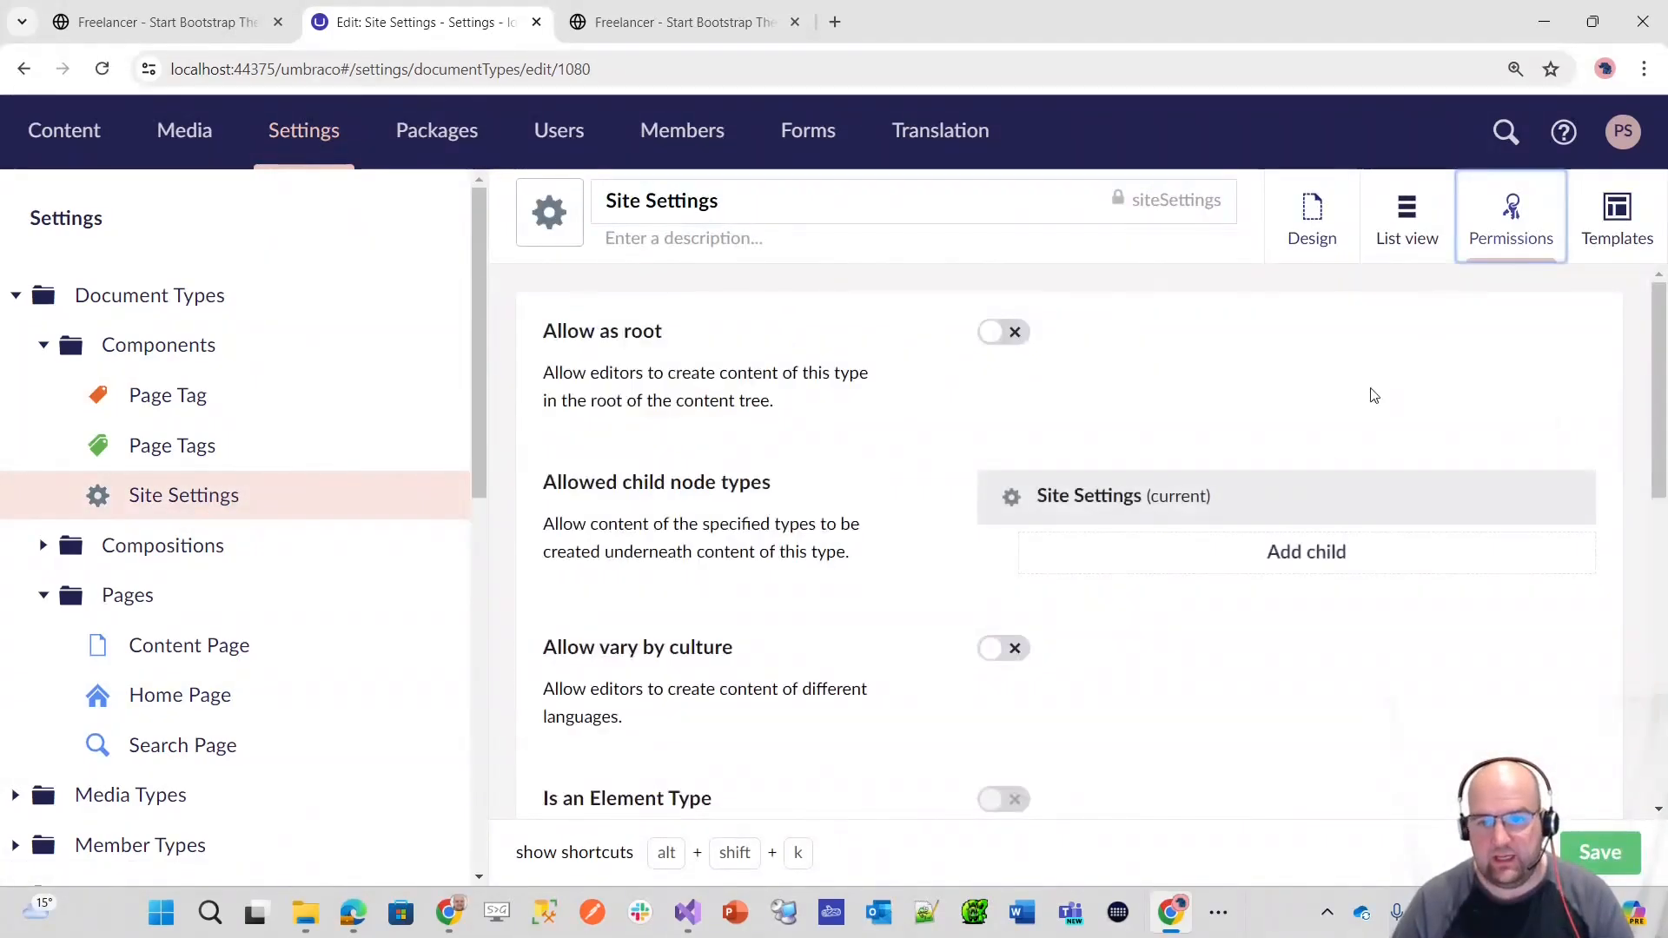
left_click(1299, 561)
left_click(1049, 275)
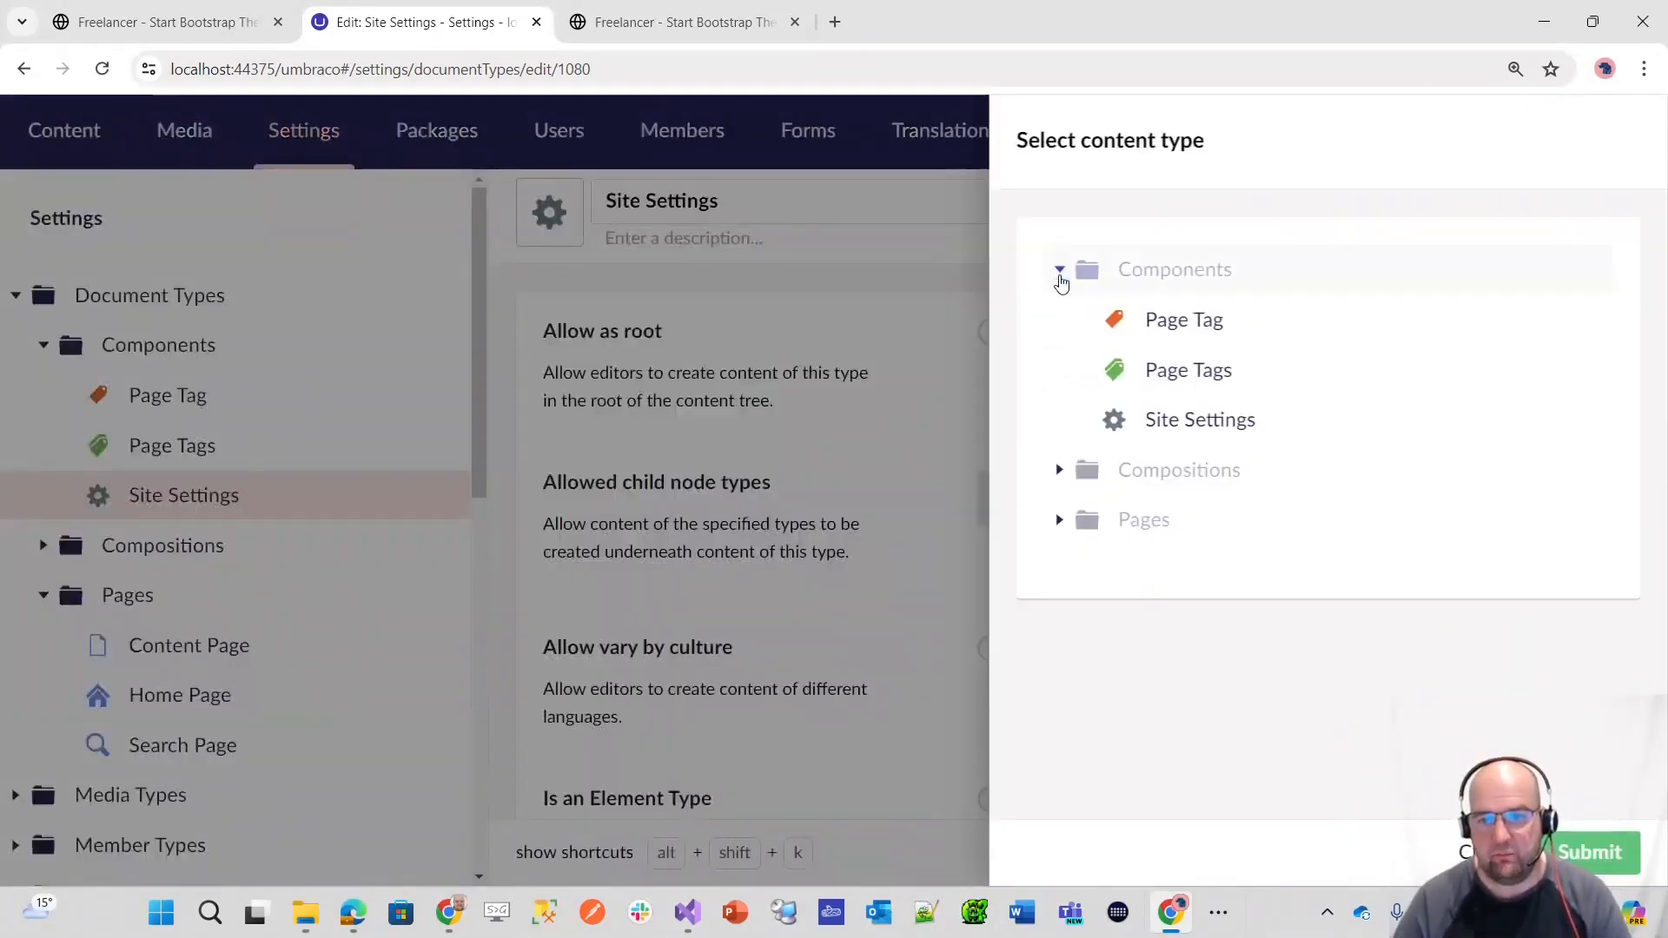
left_click(1195, 370)
left_click(1592, 849)
left_click(1599, 851)
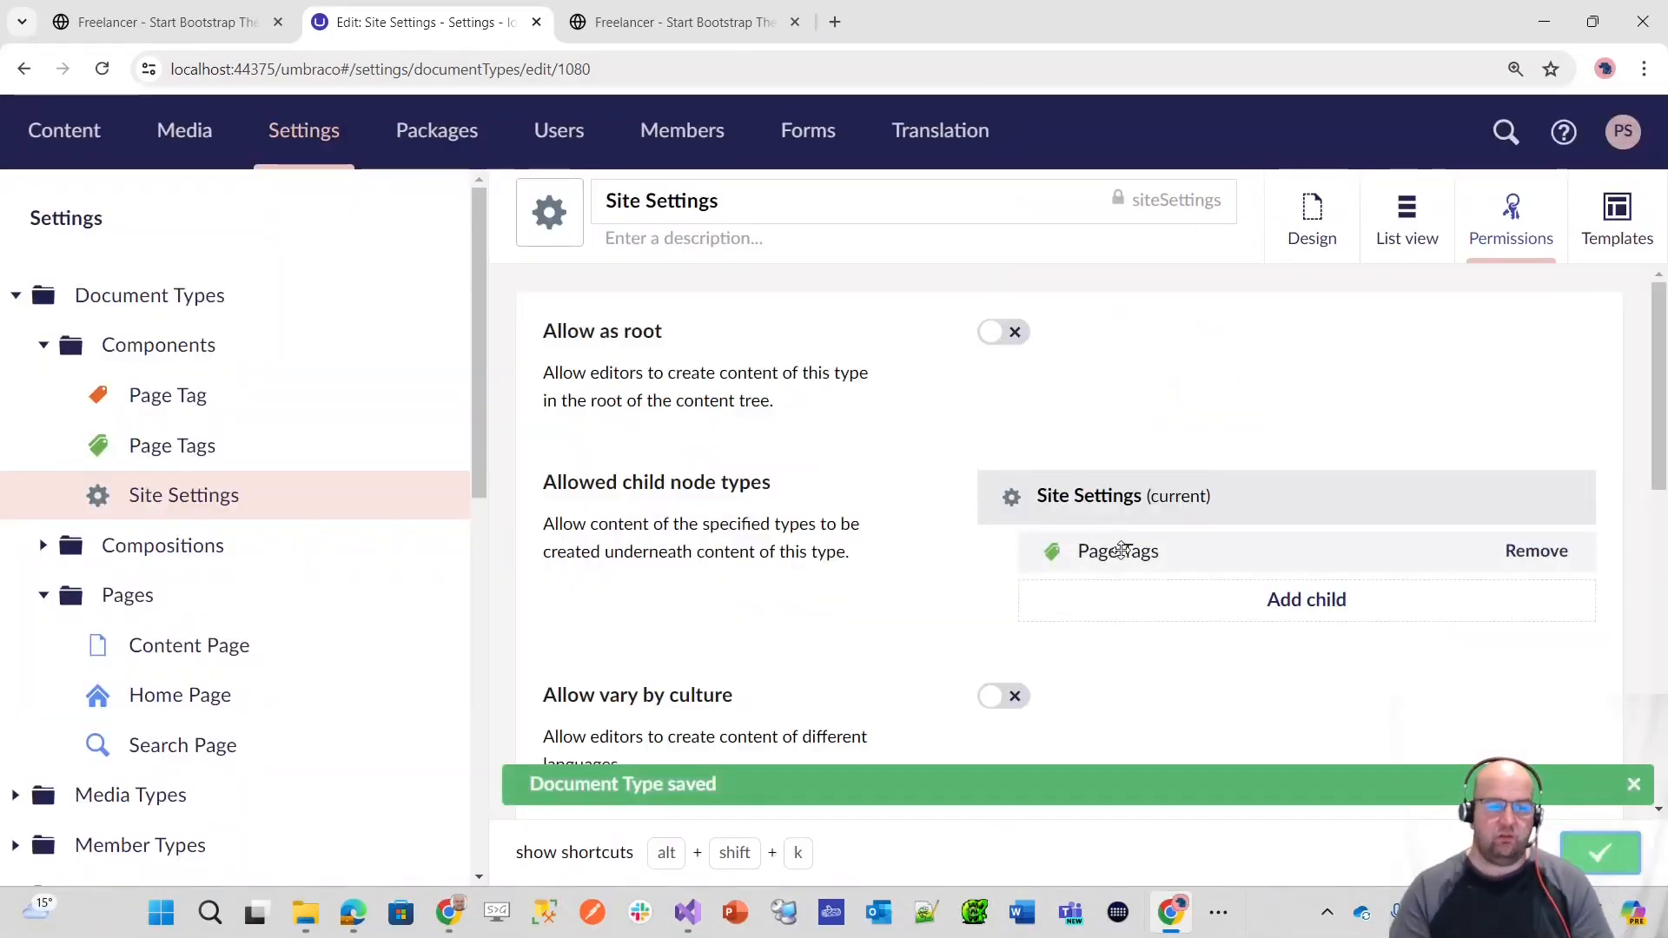
Step: Allow Page Tag as a child node type of the Page Tags document type and save it
left_click(238, 444)
left_click(1505, 221)
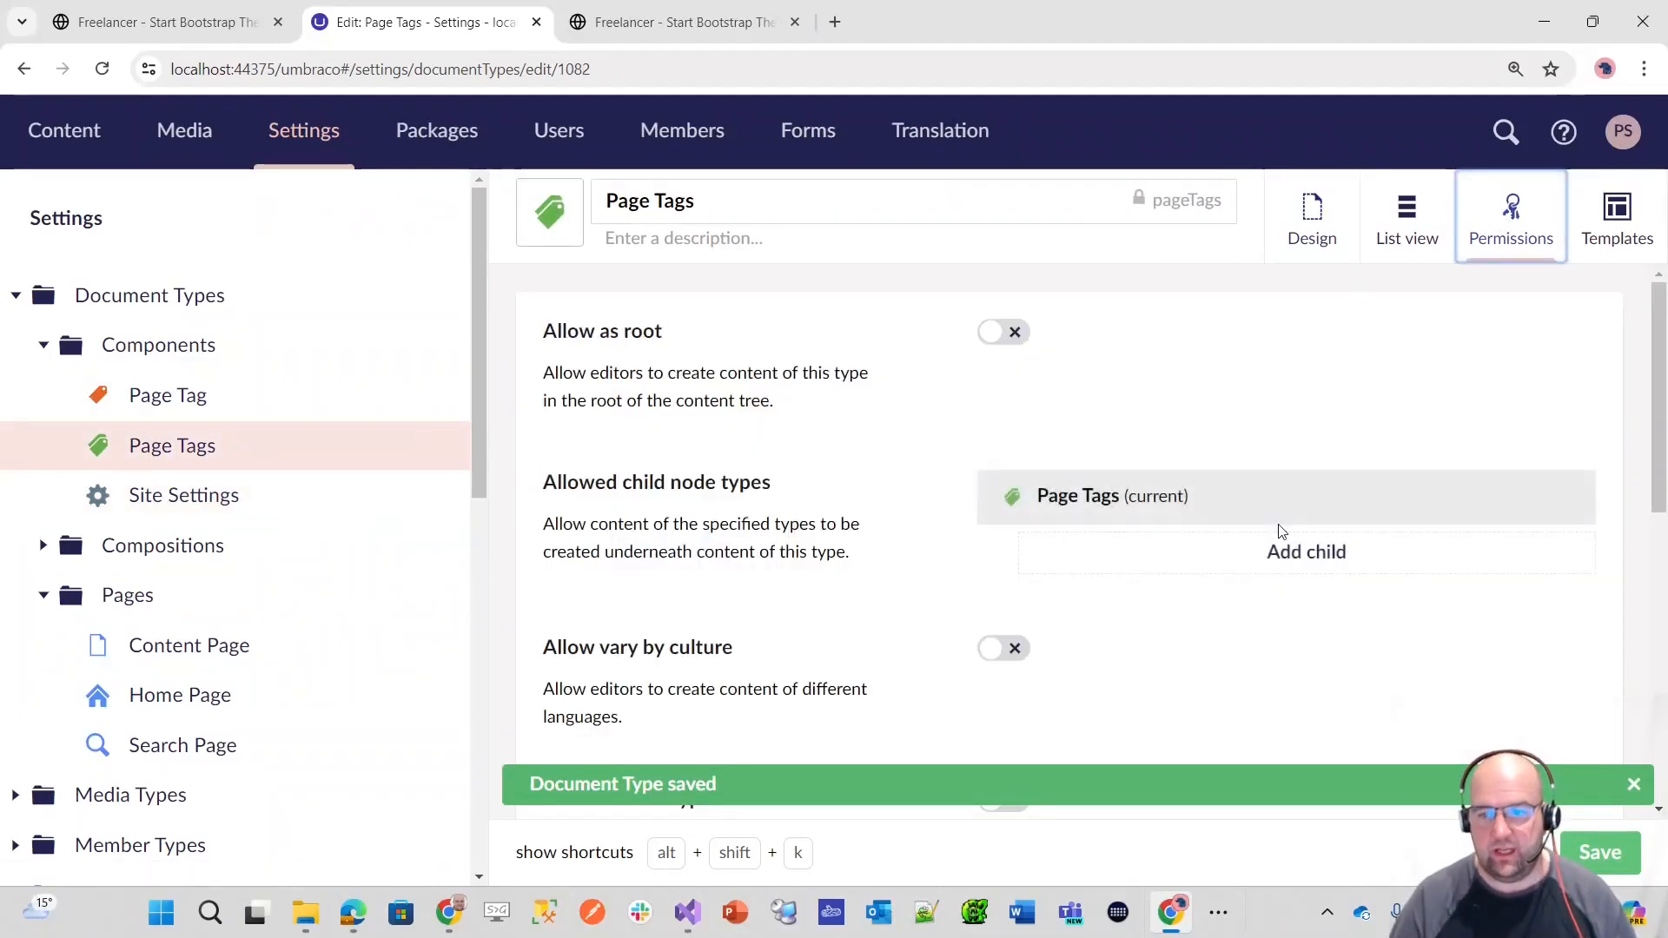
left_click(1300, 565)
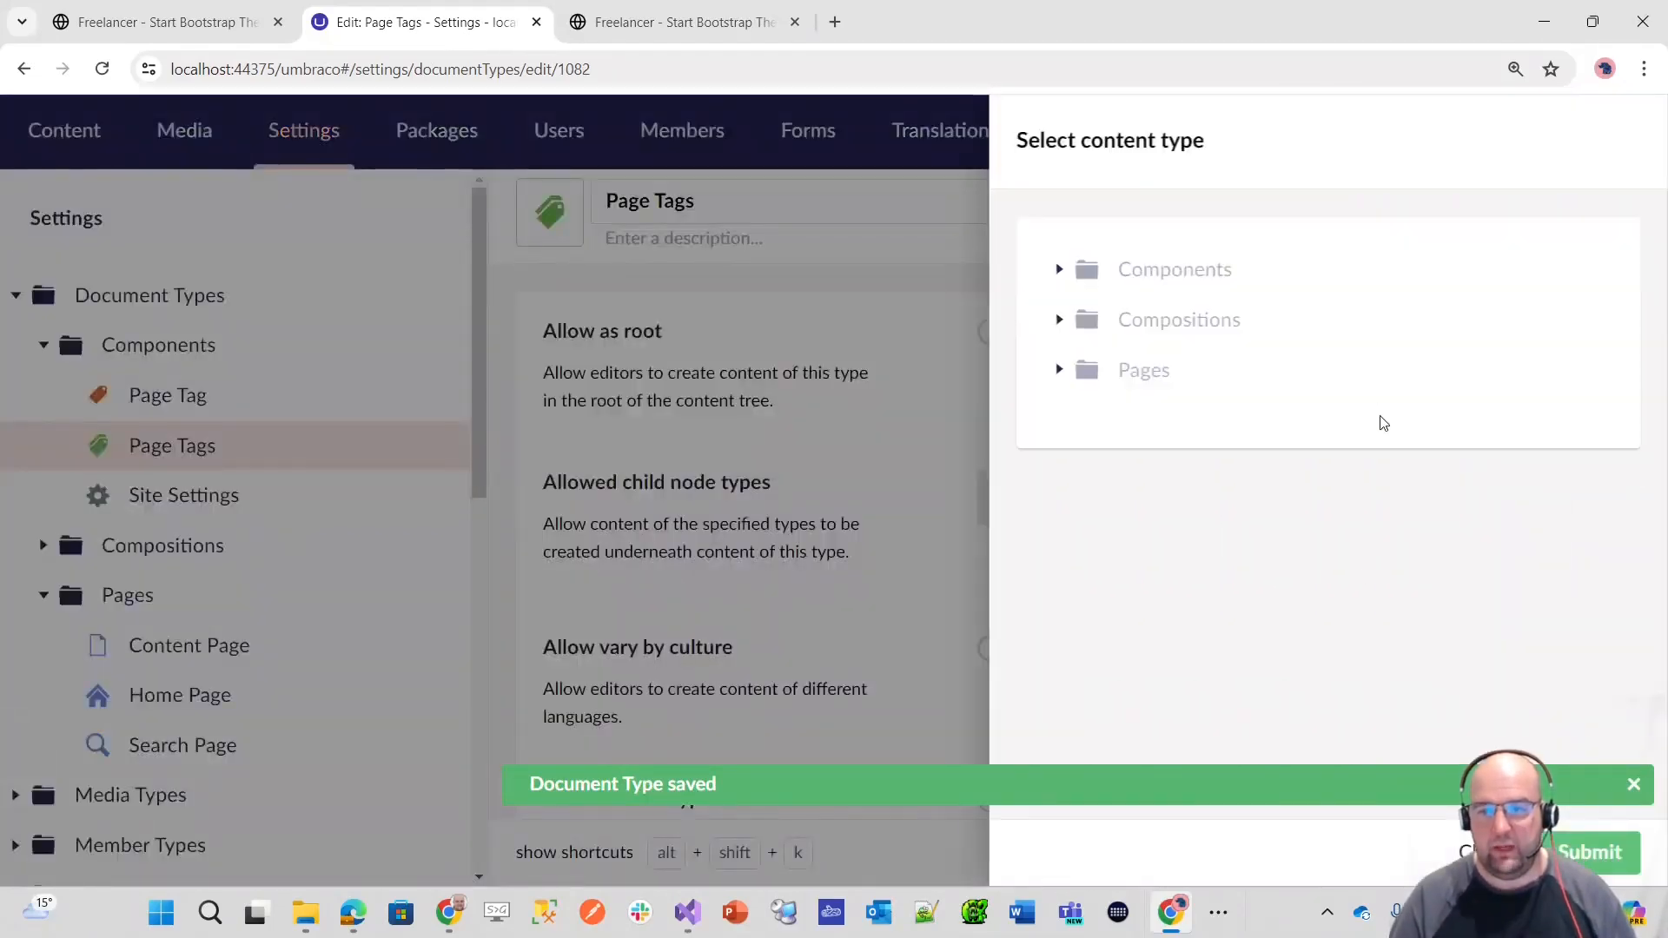
left_click(1059, 270)
left_click(1165, 322)
left_click(1594, 852)
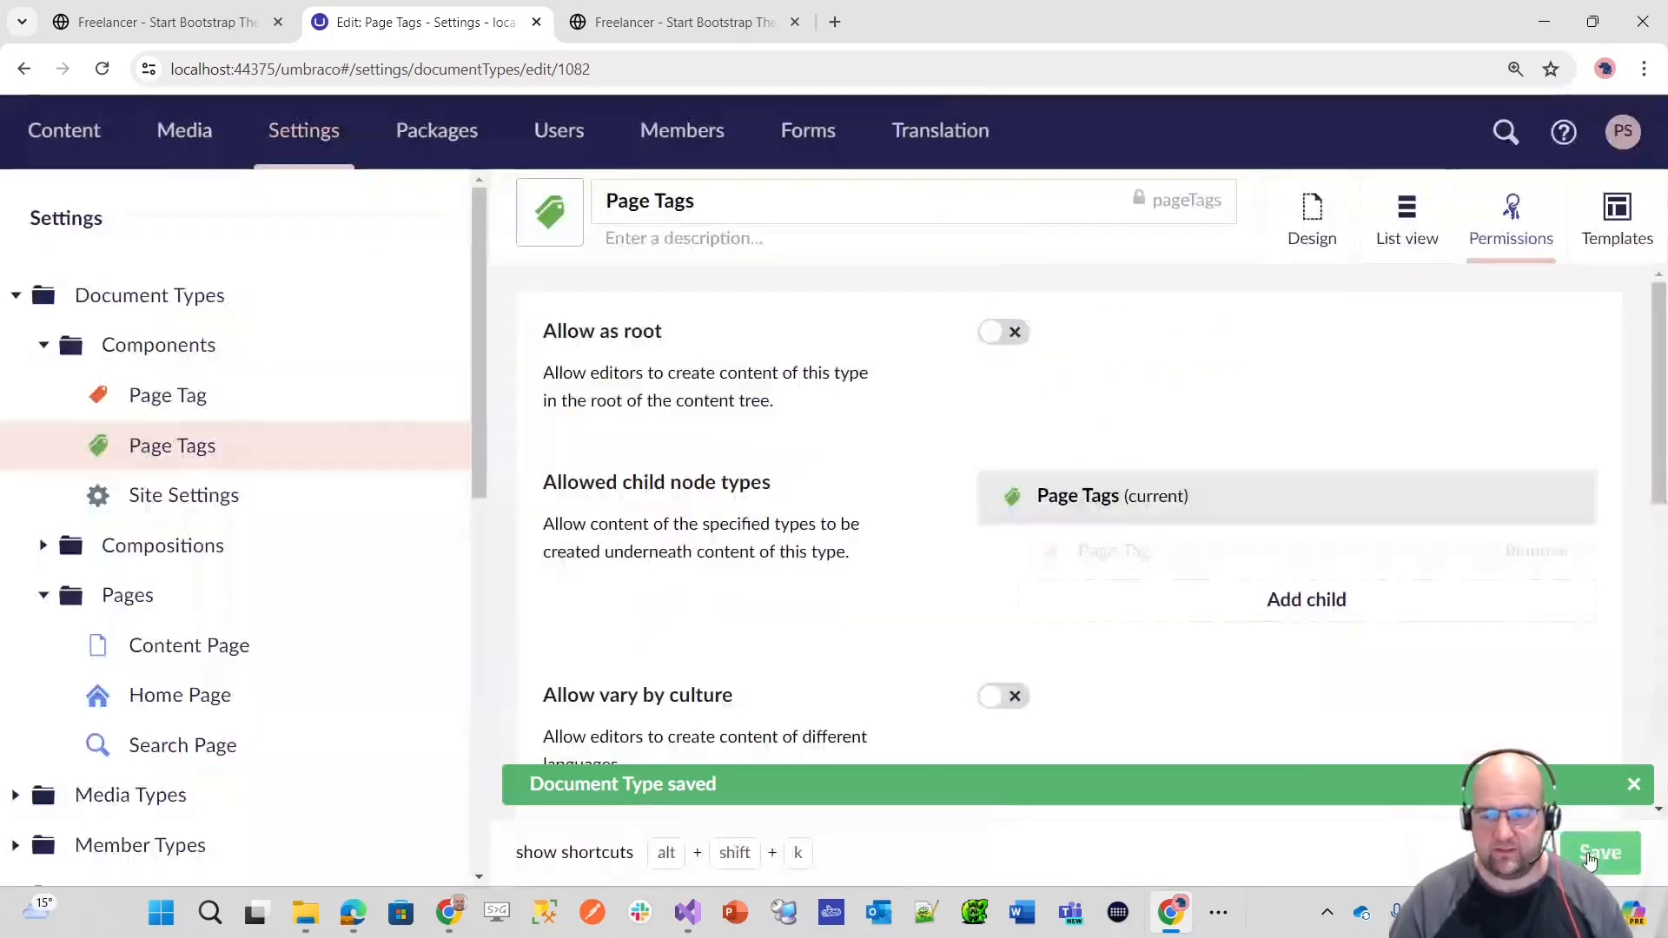
left_click(1599, 852)
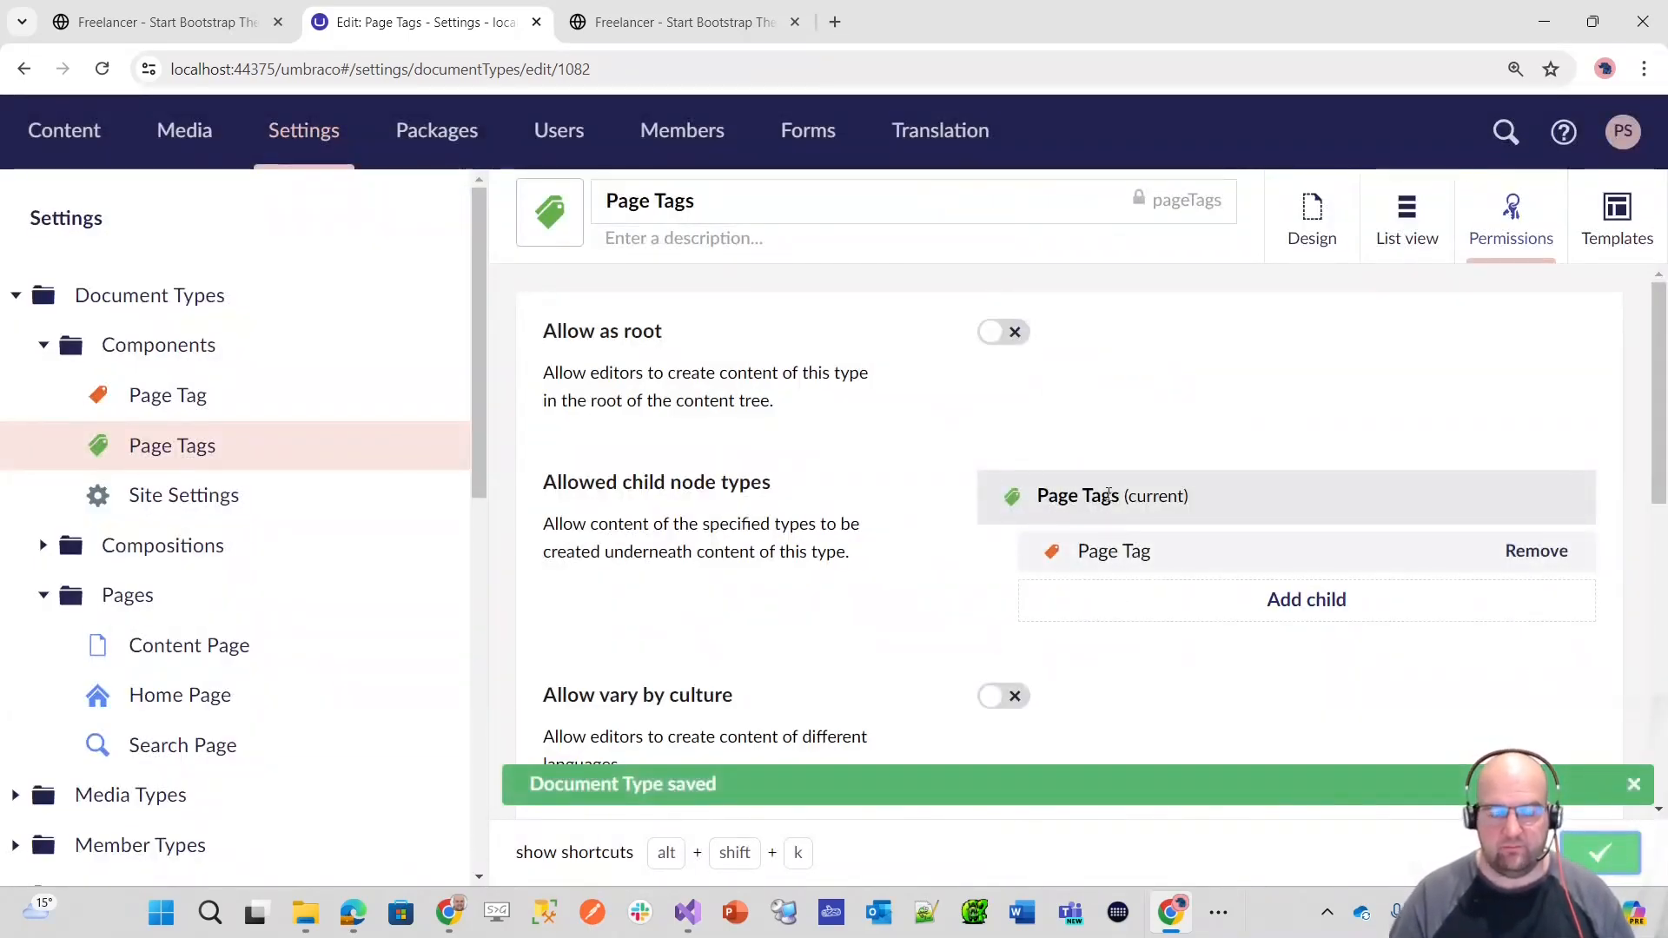
scroll(1101, 495, "down", 1)
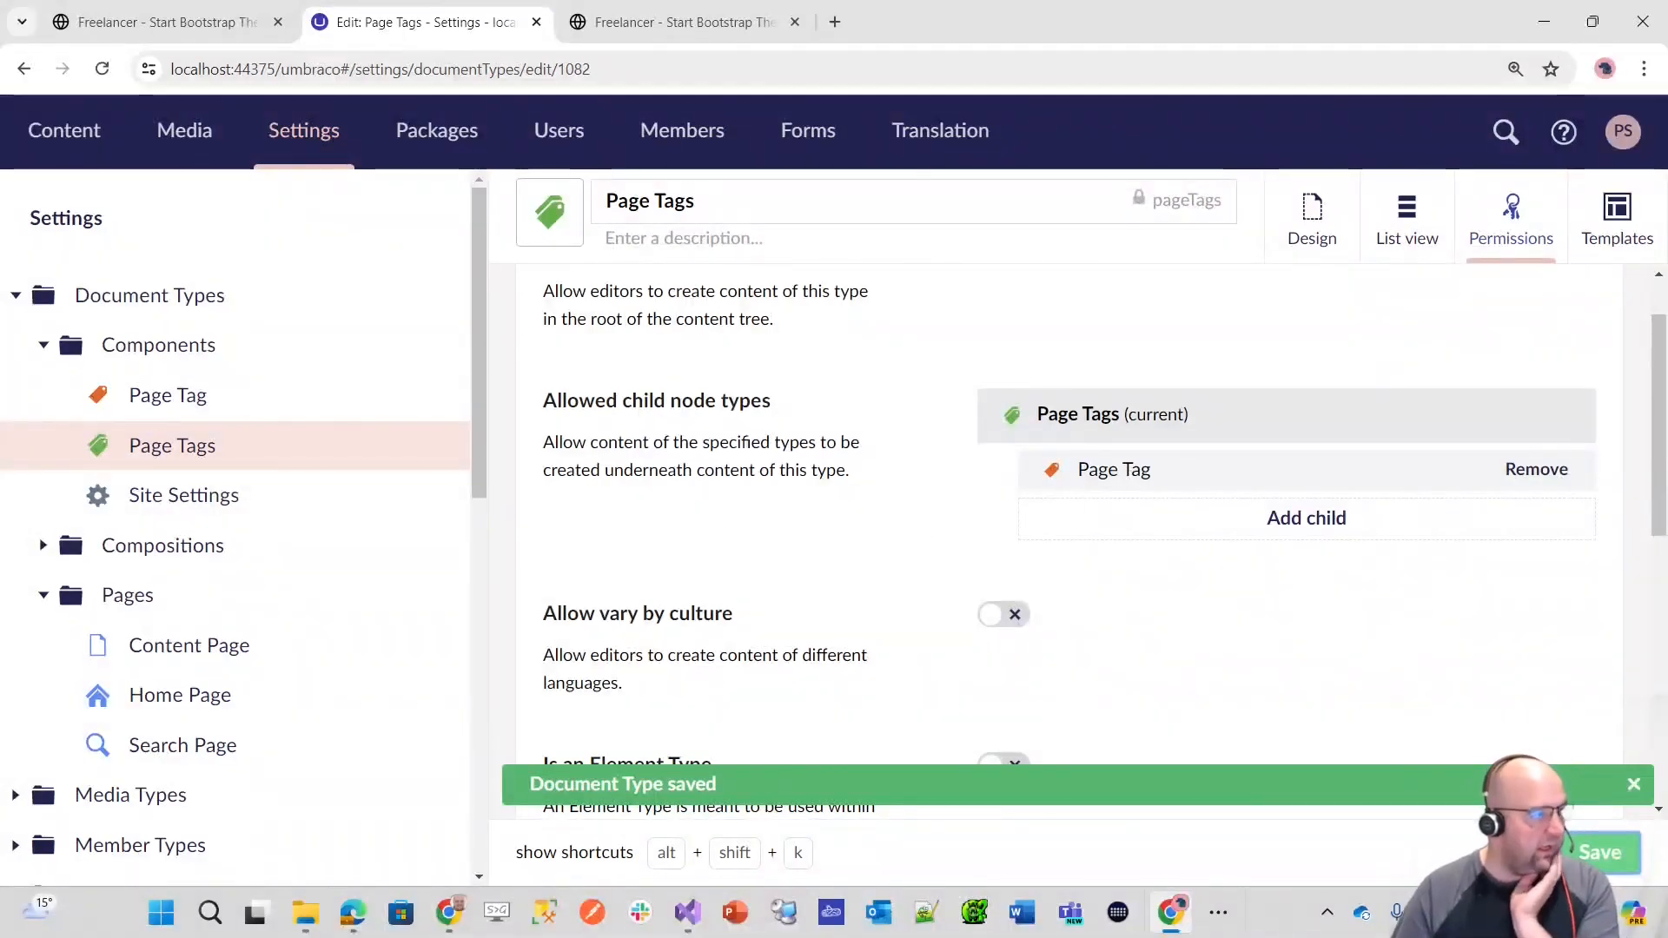
Step: Create a Page Tags content item under Site Settings, name it Page Tags and publish it
key("alt+Tab")
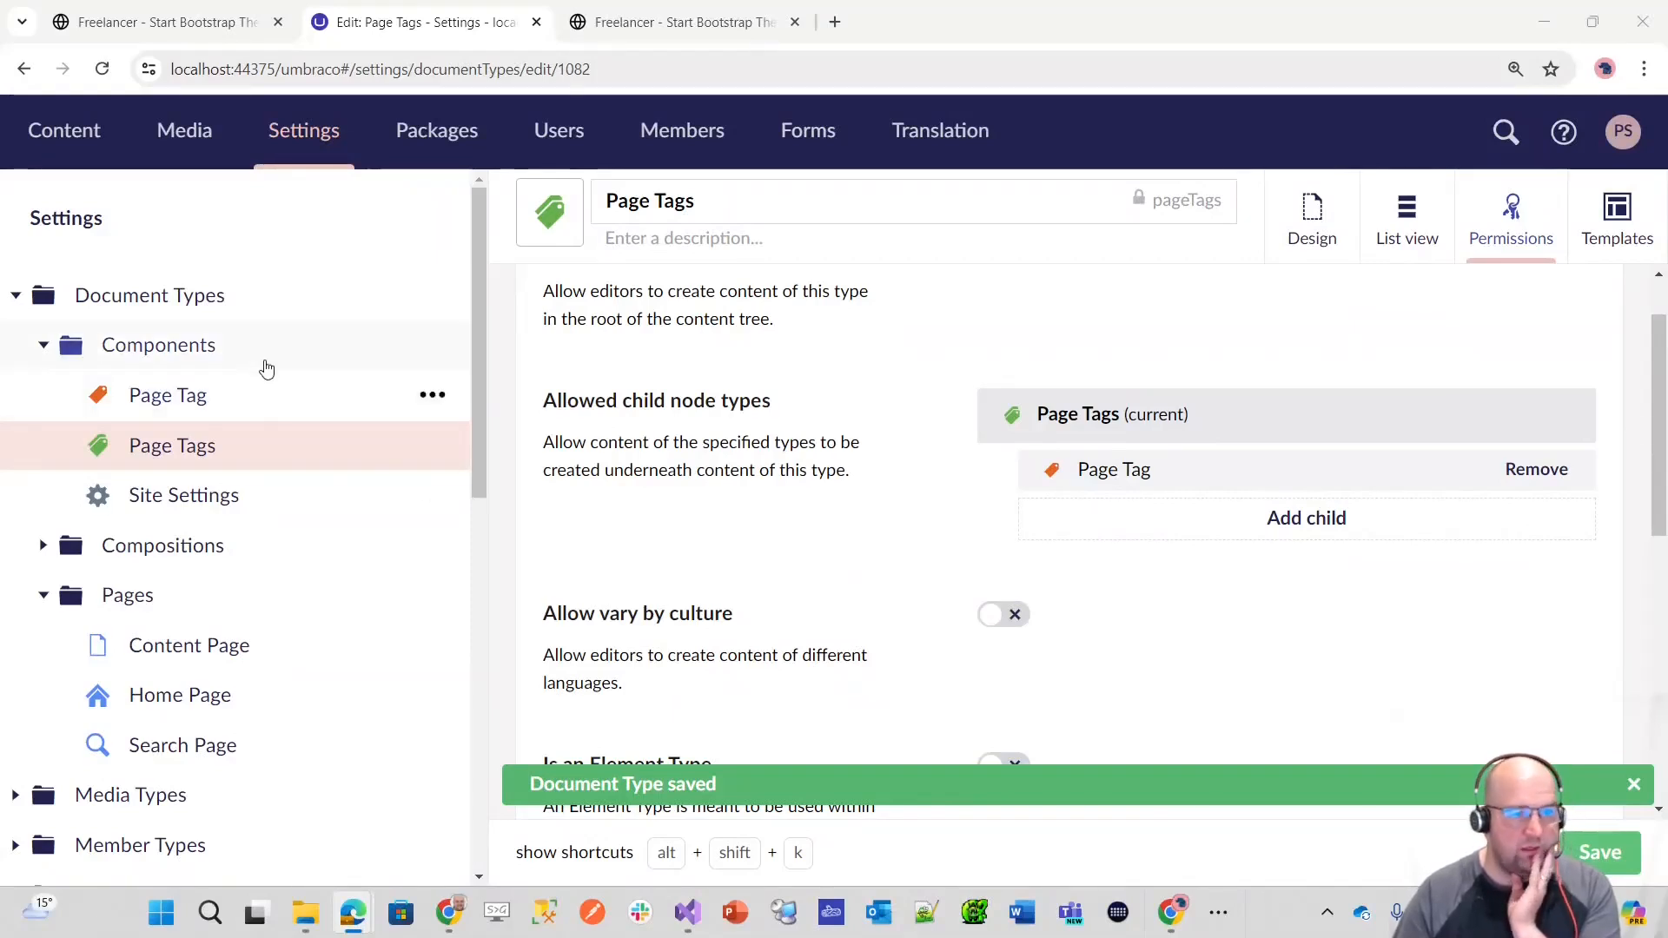
left_click(97, 132)
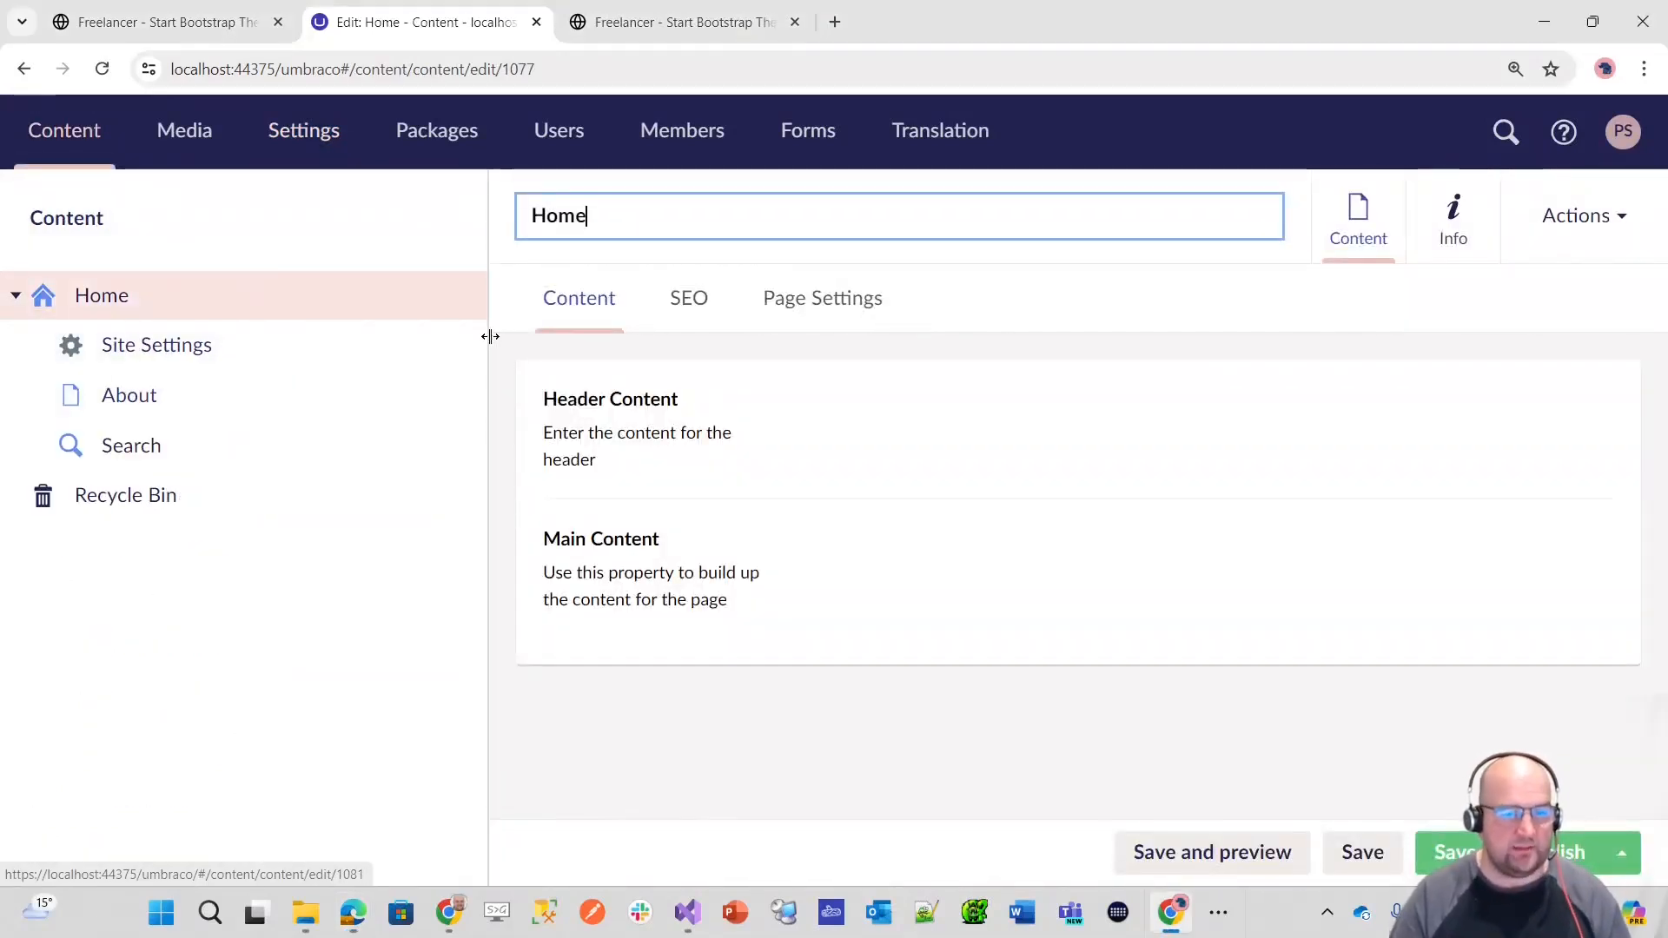
left_click(450, 346)
left_click(659, 361)
type("Page Tags")
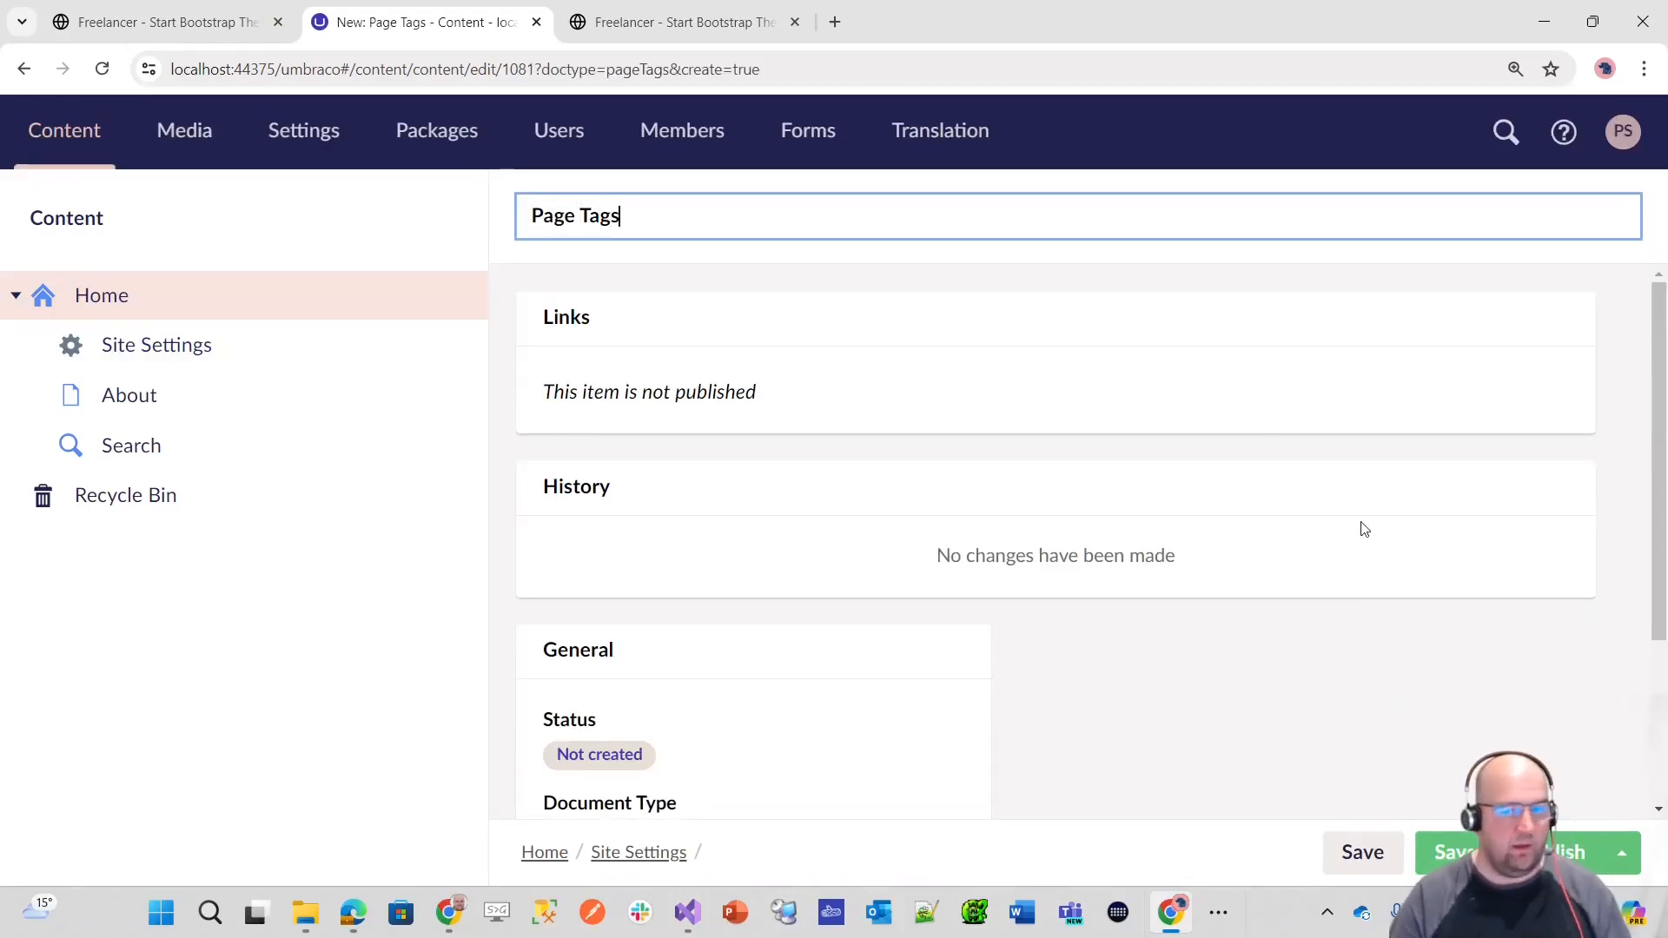
key("ctrl+p")
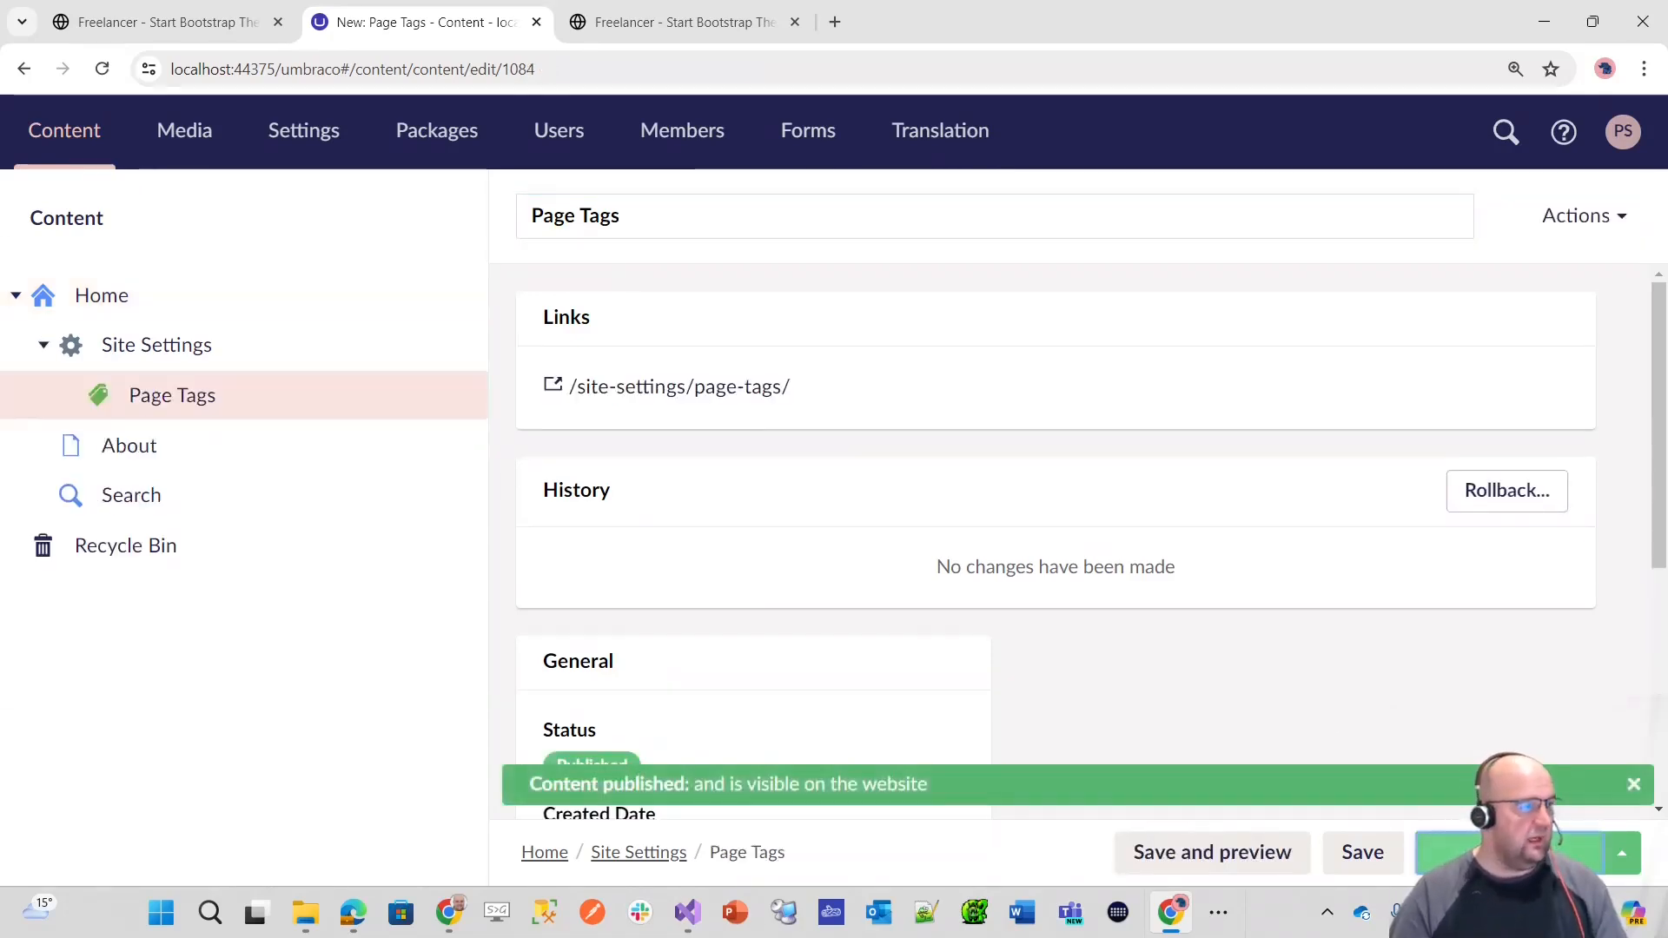
Step: Open the published Page Tags link to check how it renders, and return to review the item's general information
left_click(744, 393)
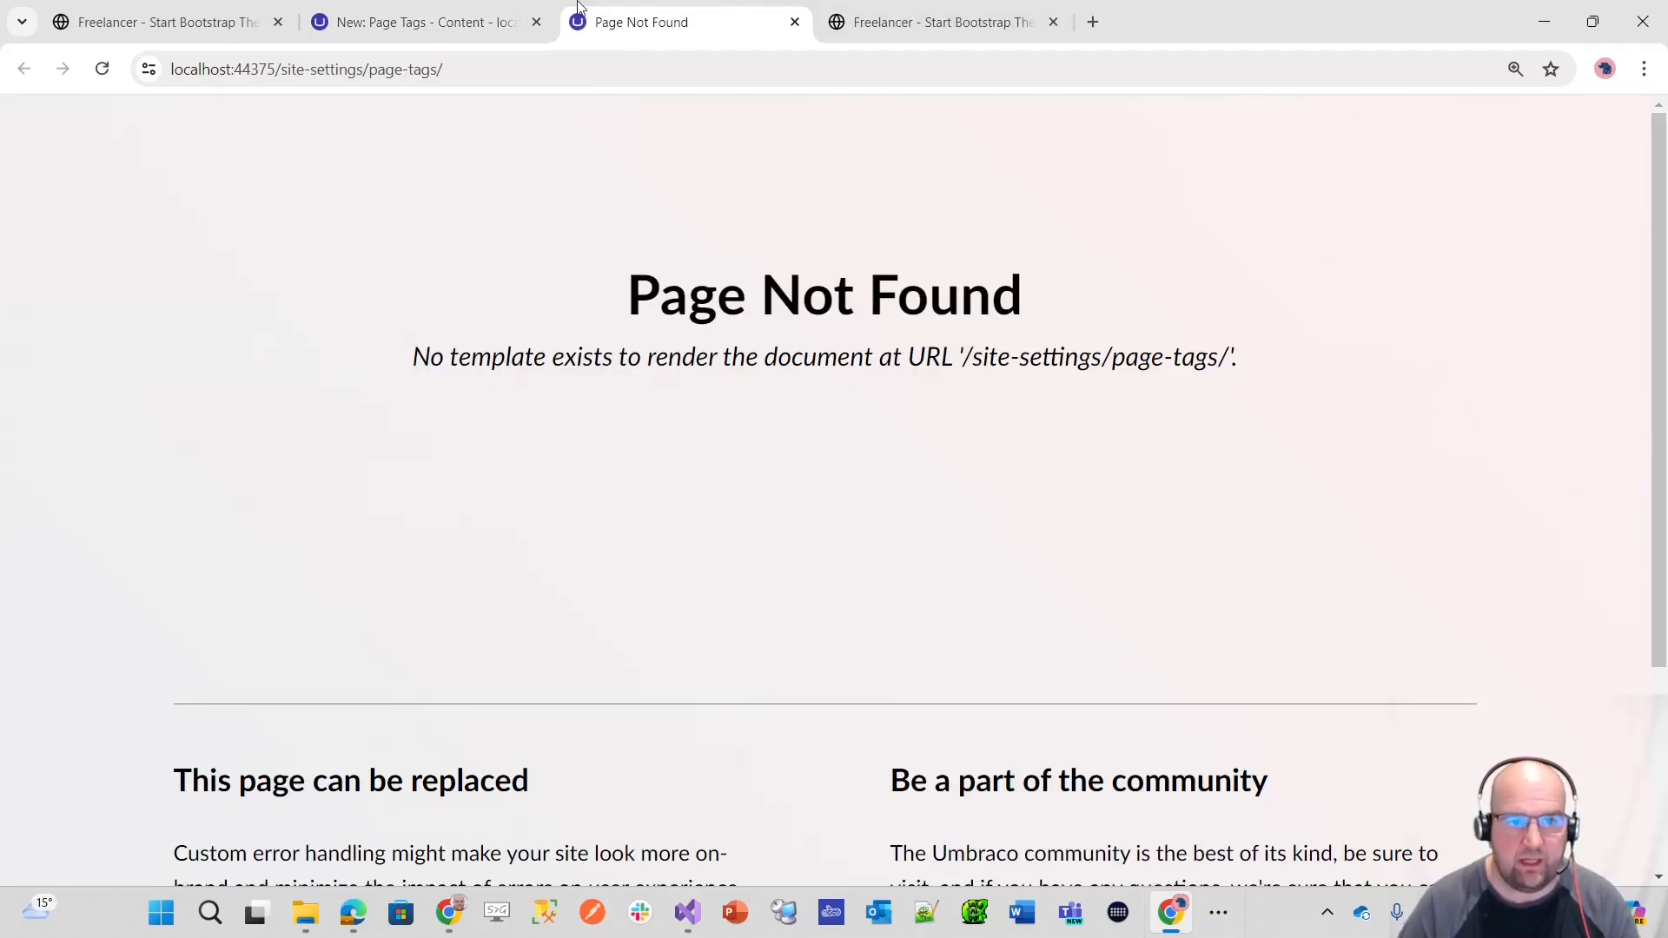
left_click(417, 22)
scroll(1564, 533, "down", 5)
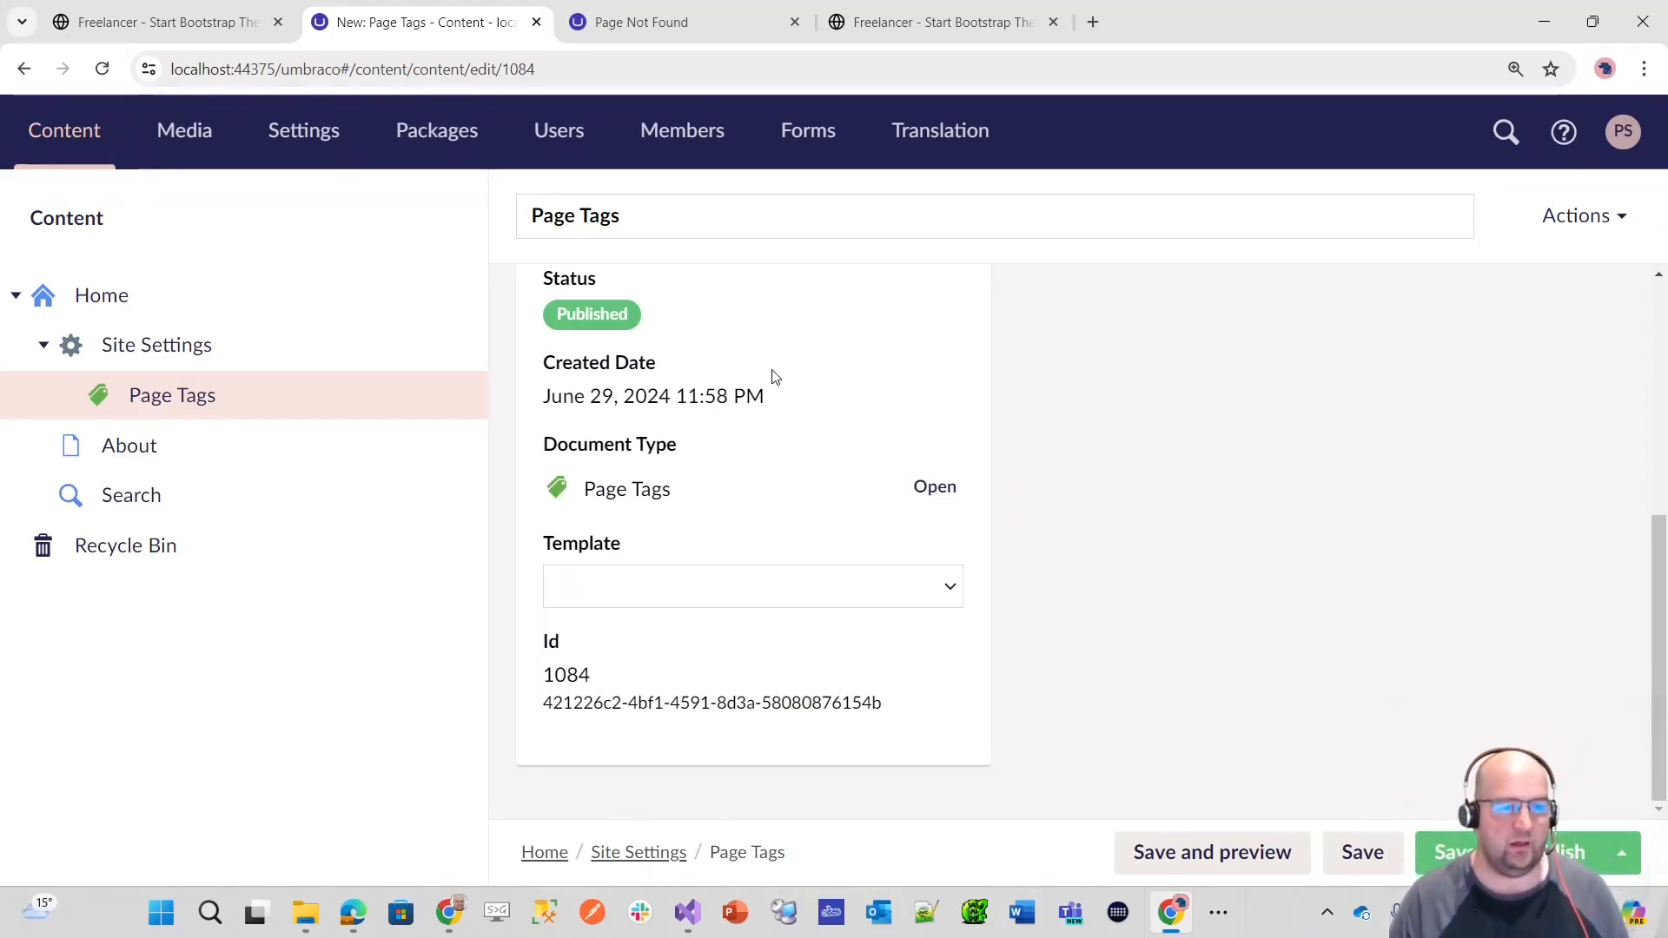
Step: Review the Home Page document type's permissions, allowed templates and list view setting
left_click(306, 135)
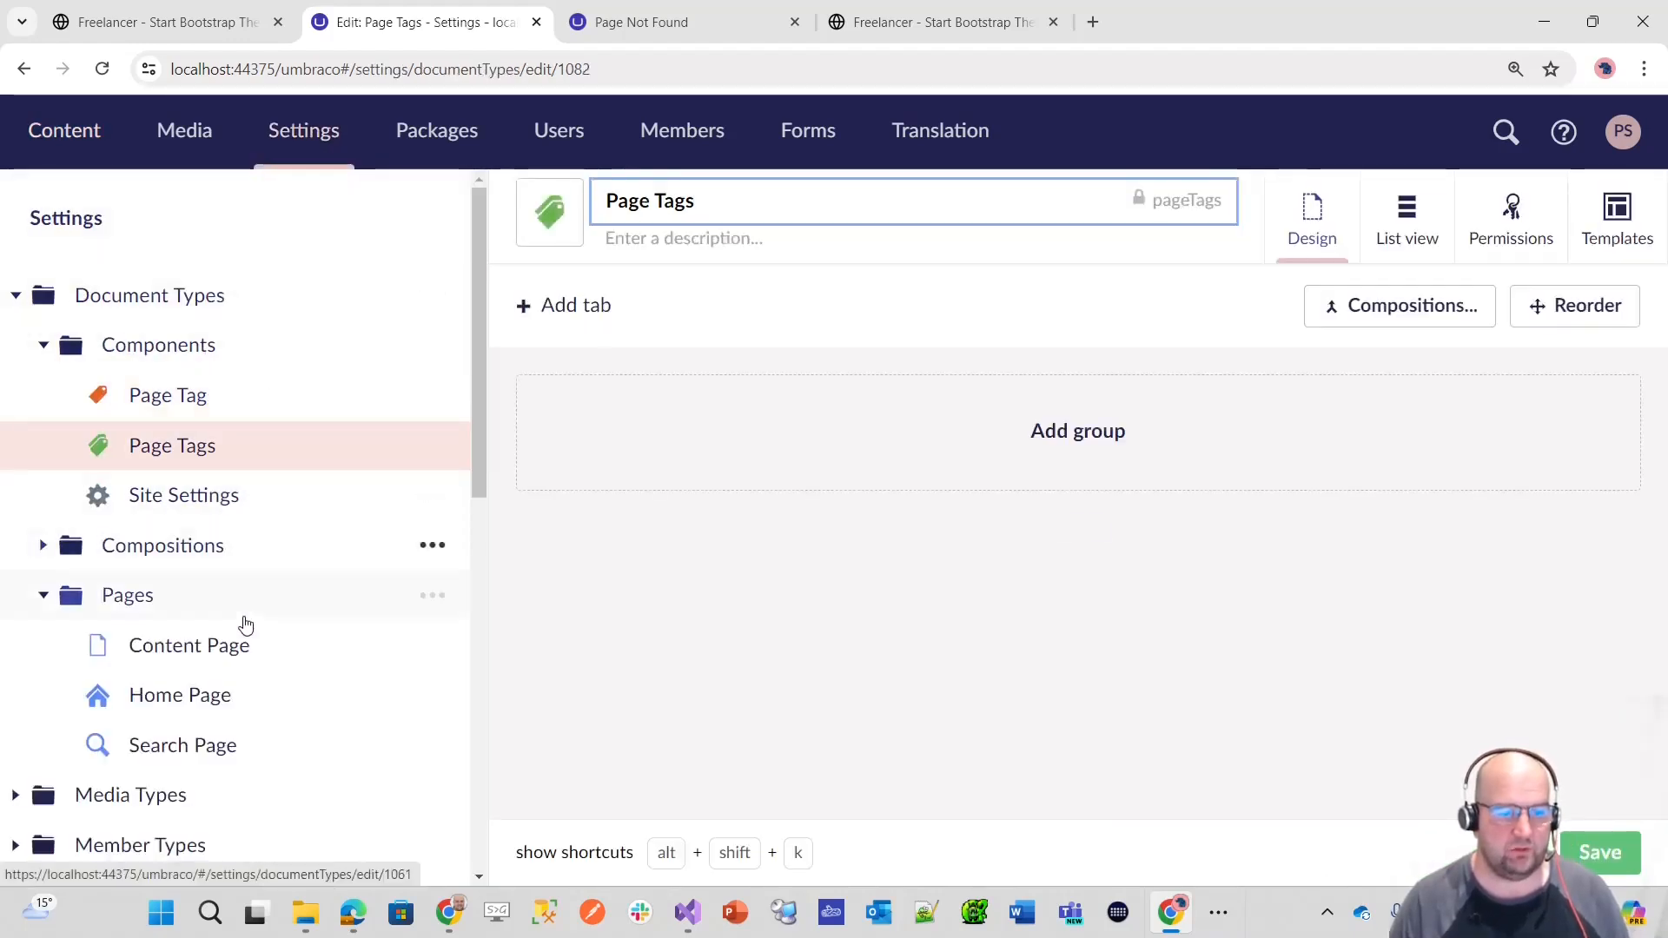
left_click(201, 695)
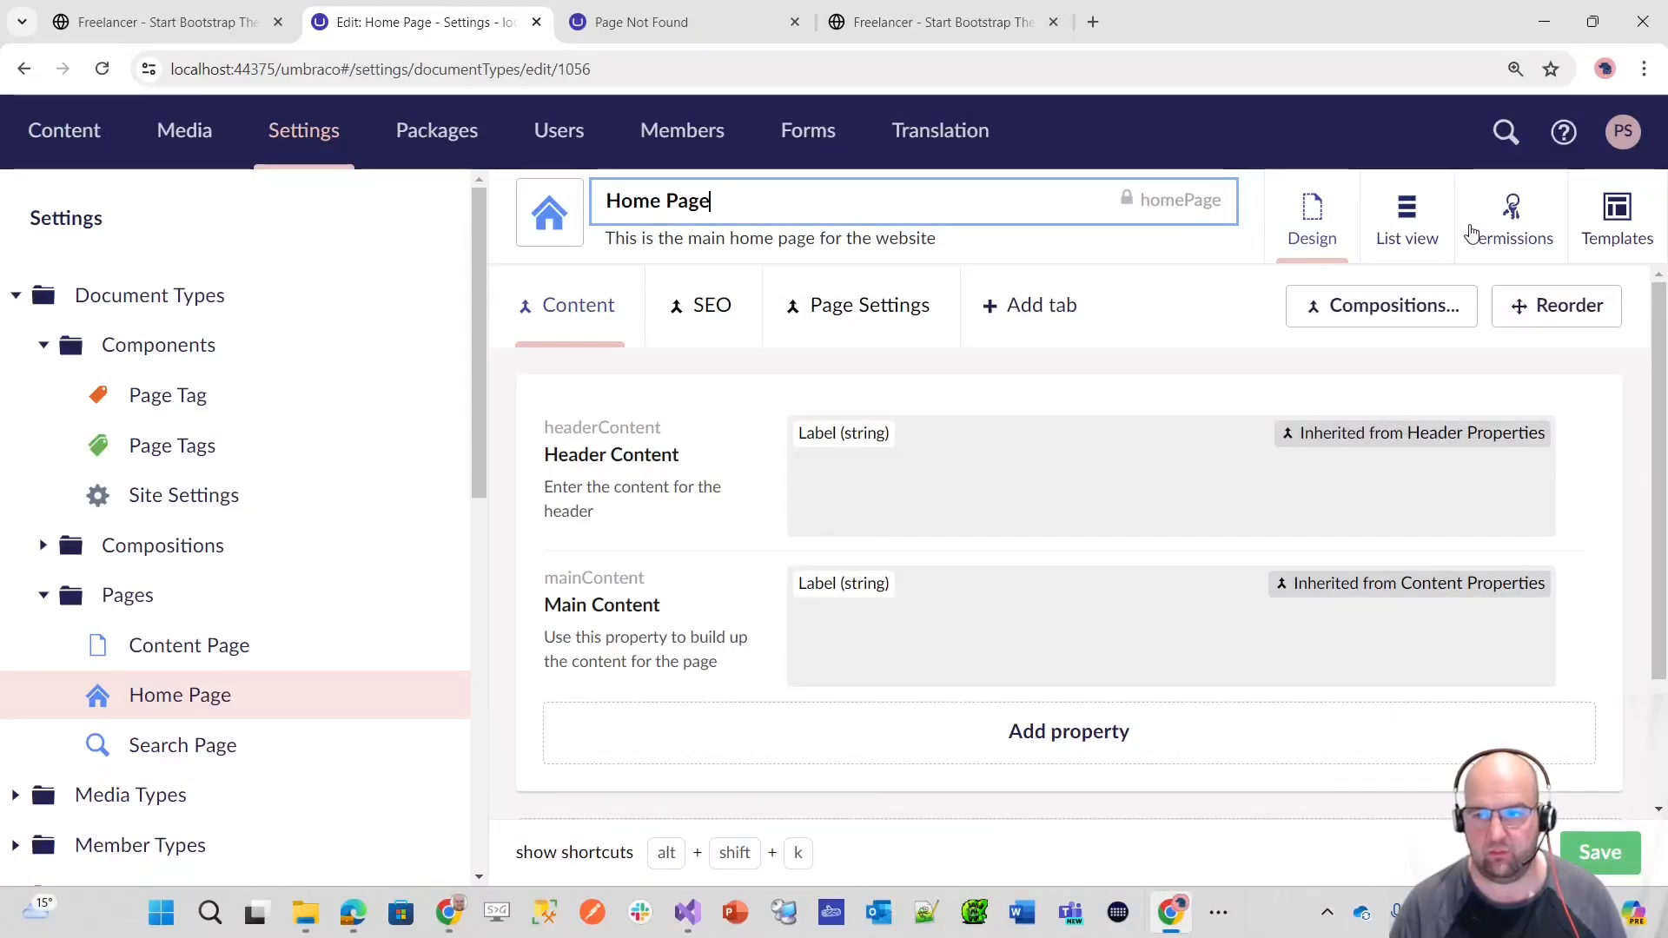
left_click(1500, 230)
scroll(1172, 417, "down", 1)
scroll(1051, 387, "up", 1)
scroll(1199, 425, "down", 1)
scroll(1197, 426, "down", 4)
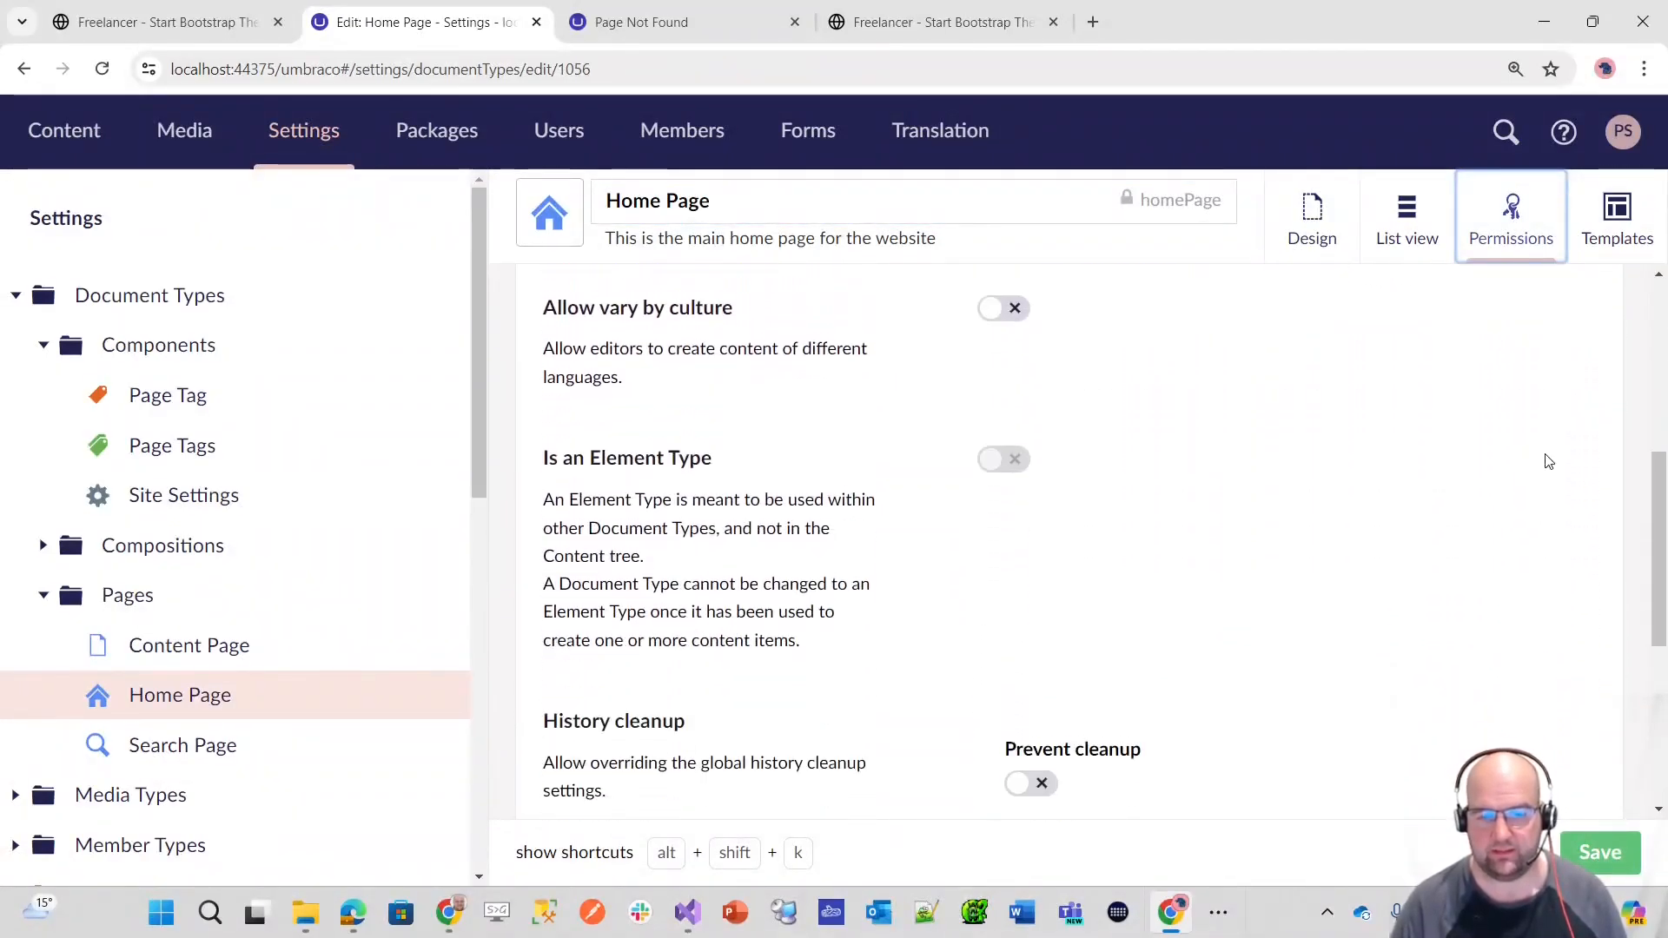
scroll(1662, 461, "up", 5)
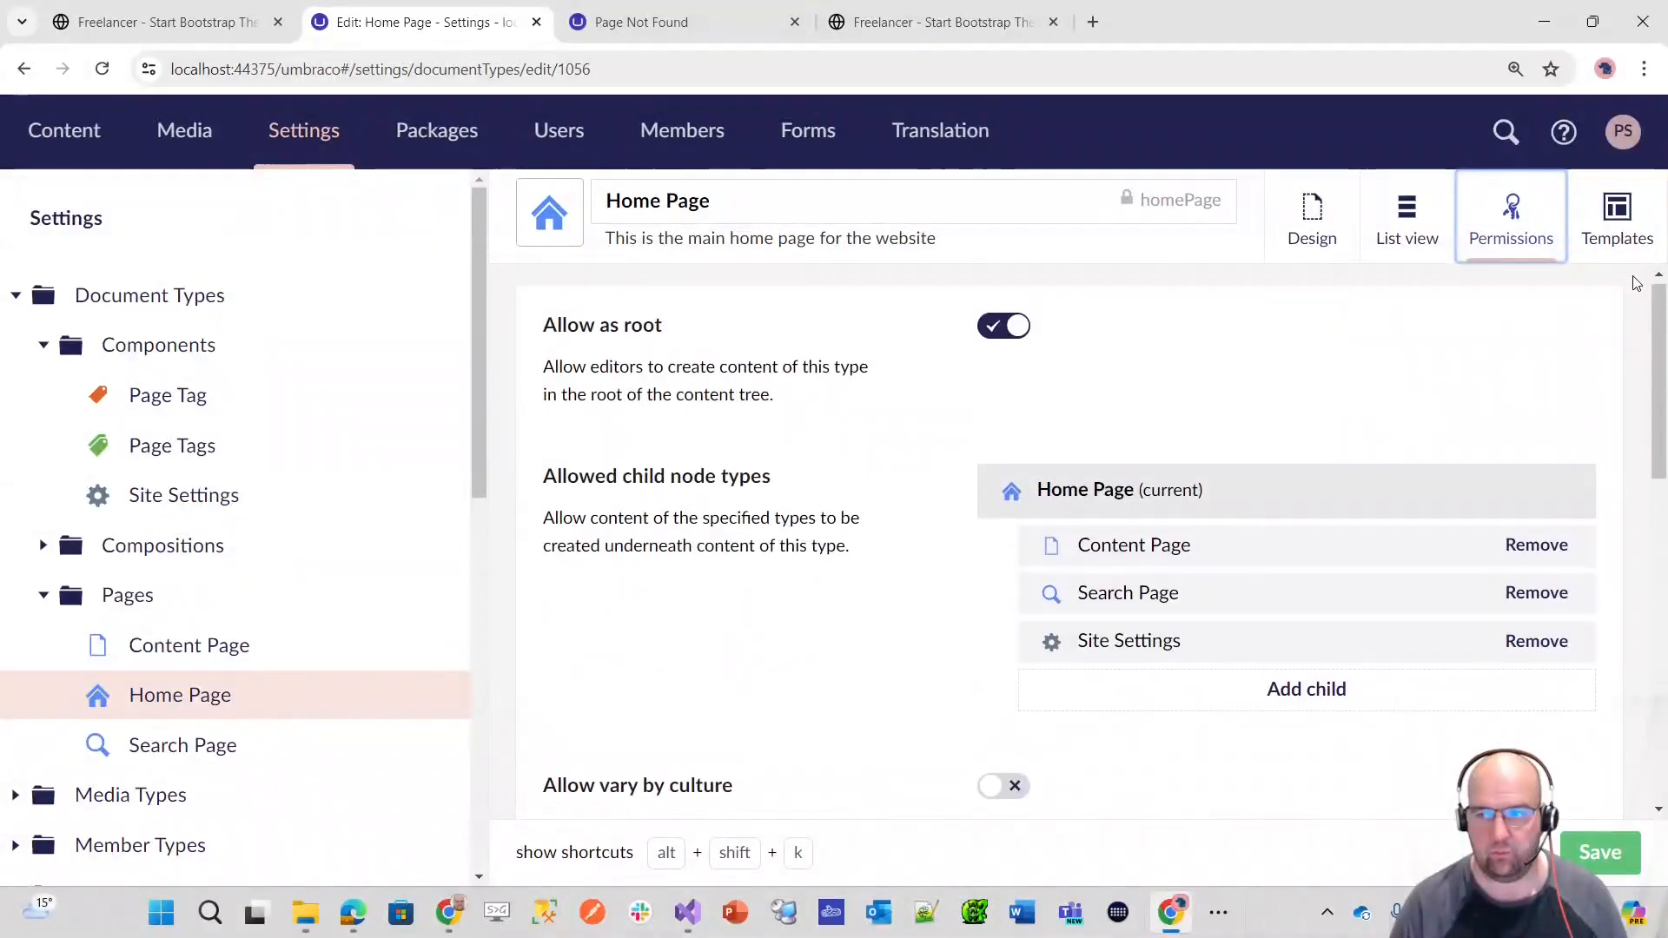
left_click(1622, 233)
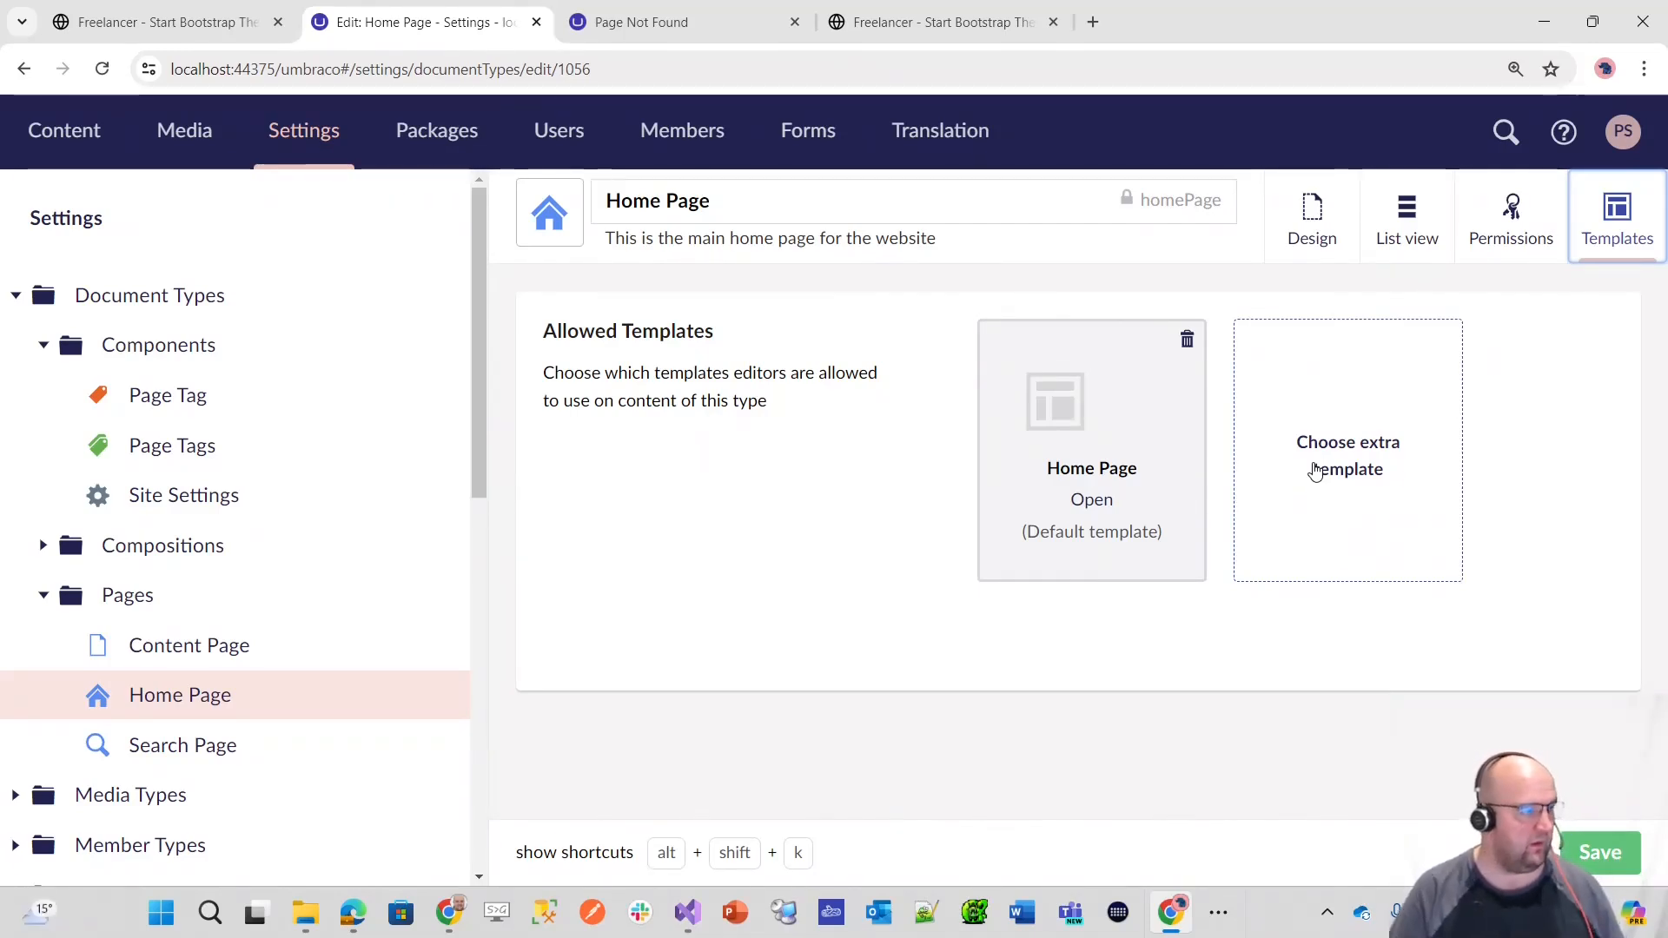
left_click(1409, 224)
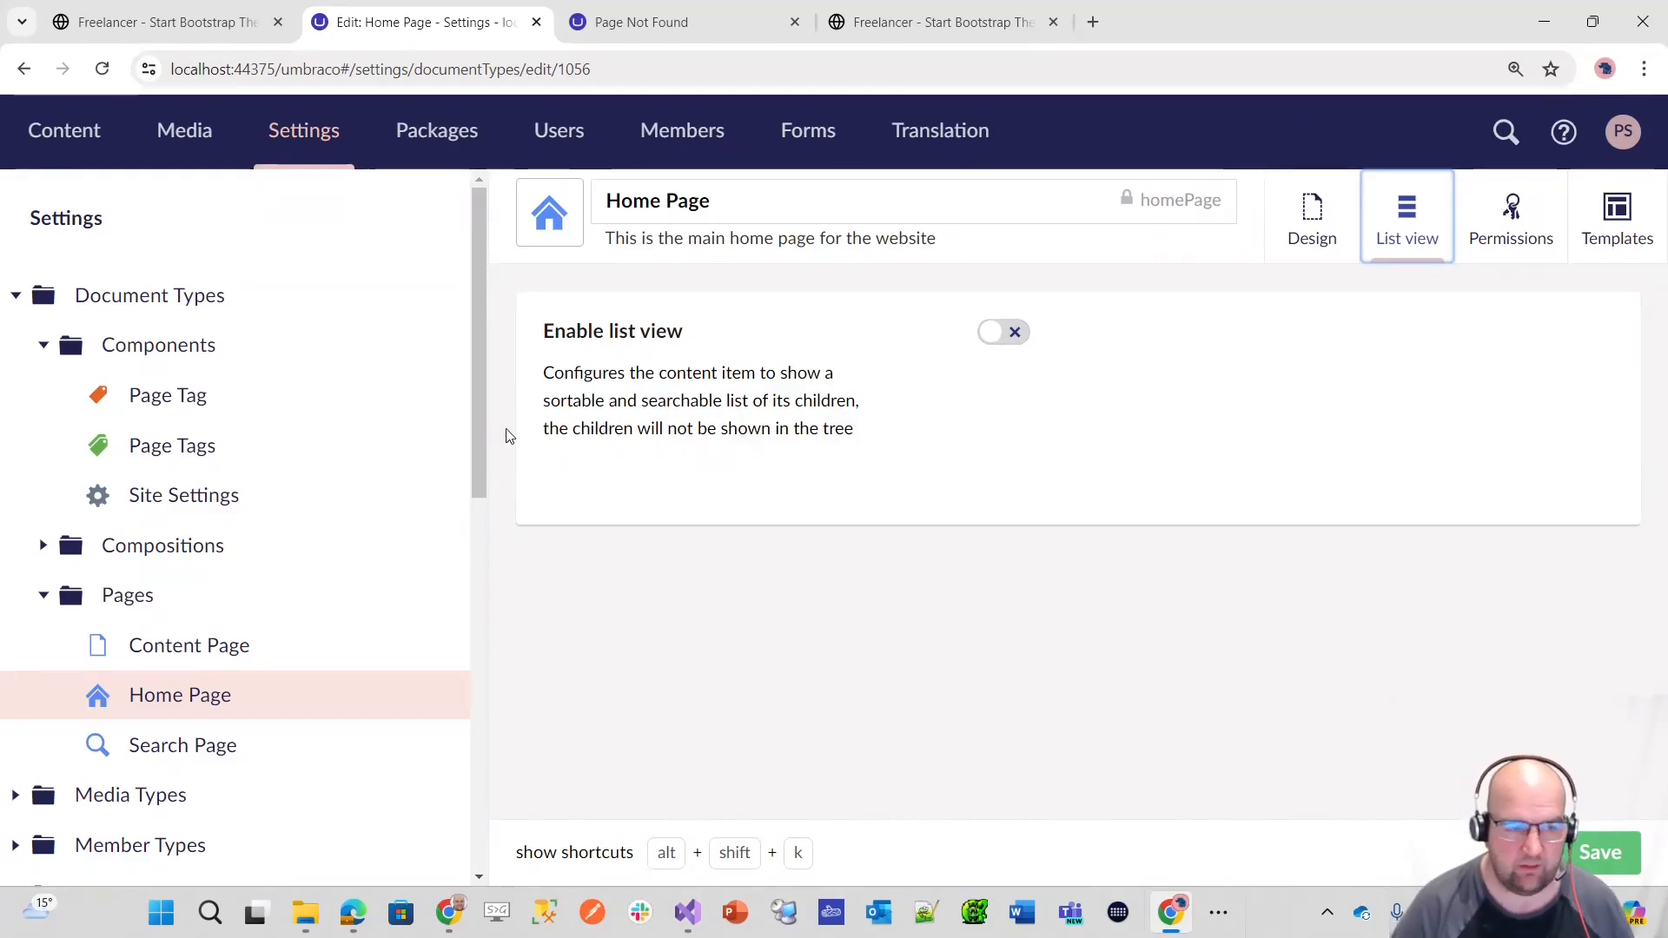
Step: Examine the Page Tags document type's permissions, including culture variation, element type and history cleanup
left_click(192, 443)
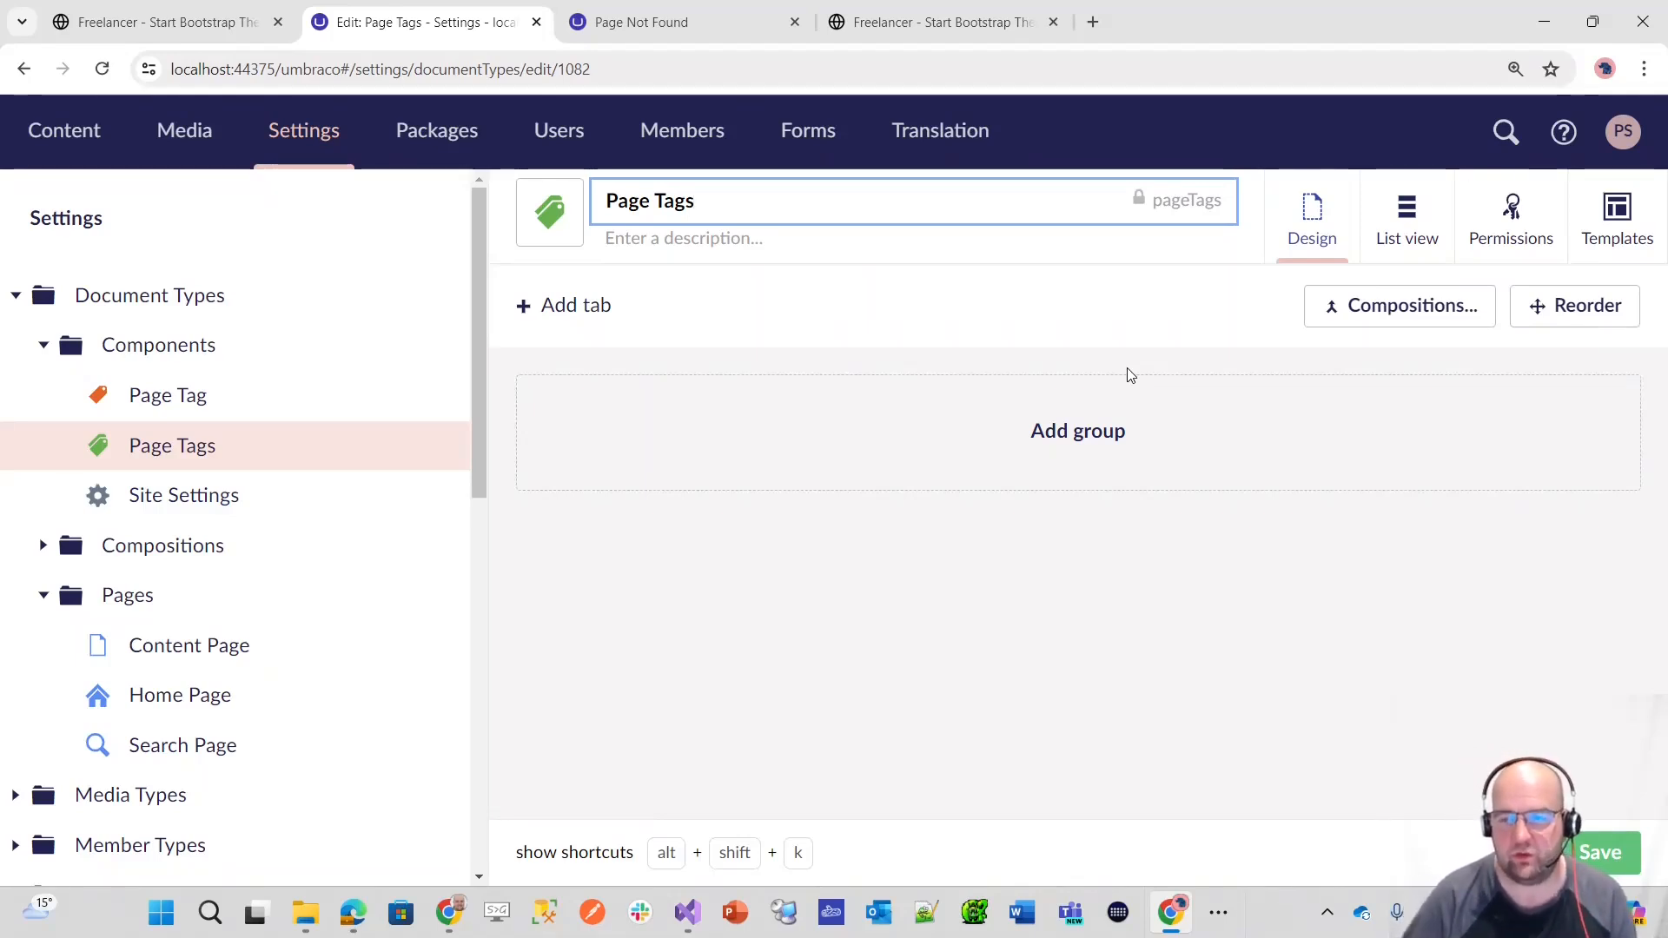
left_click(1510, 235)
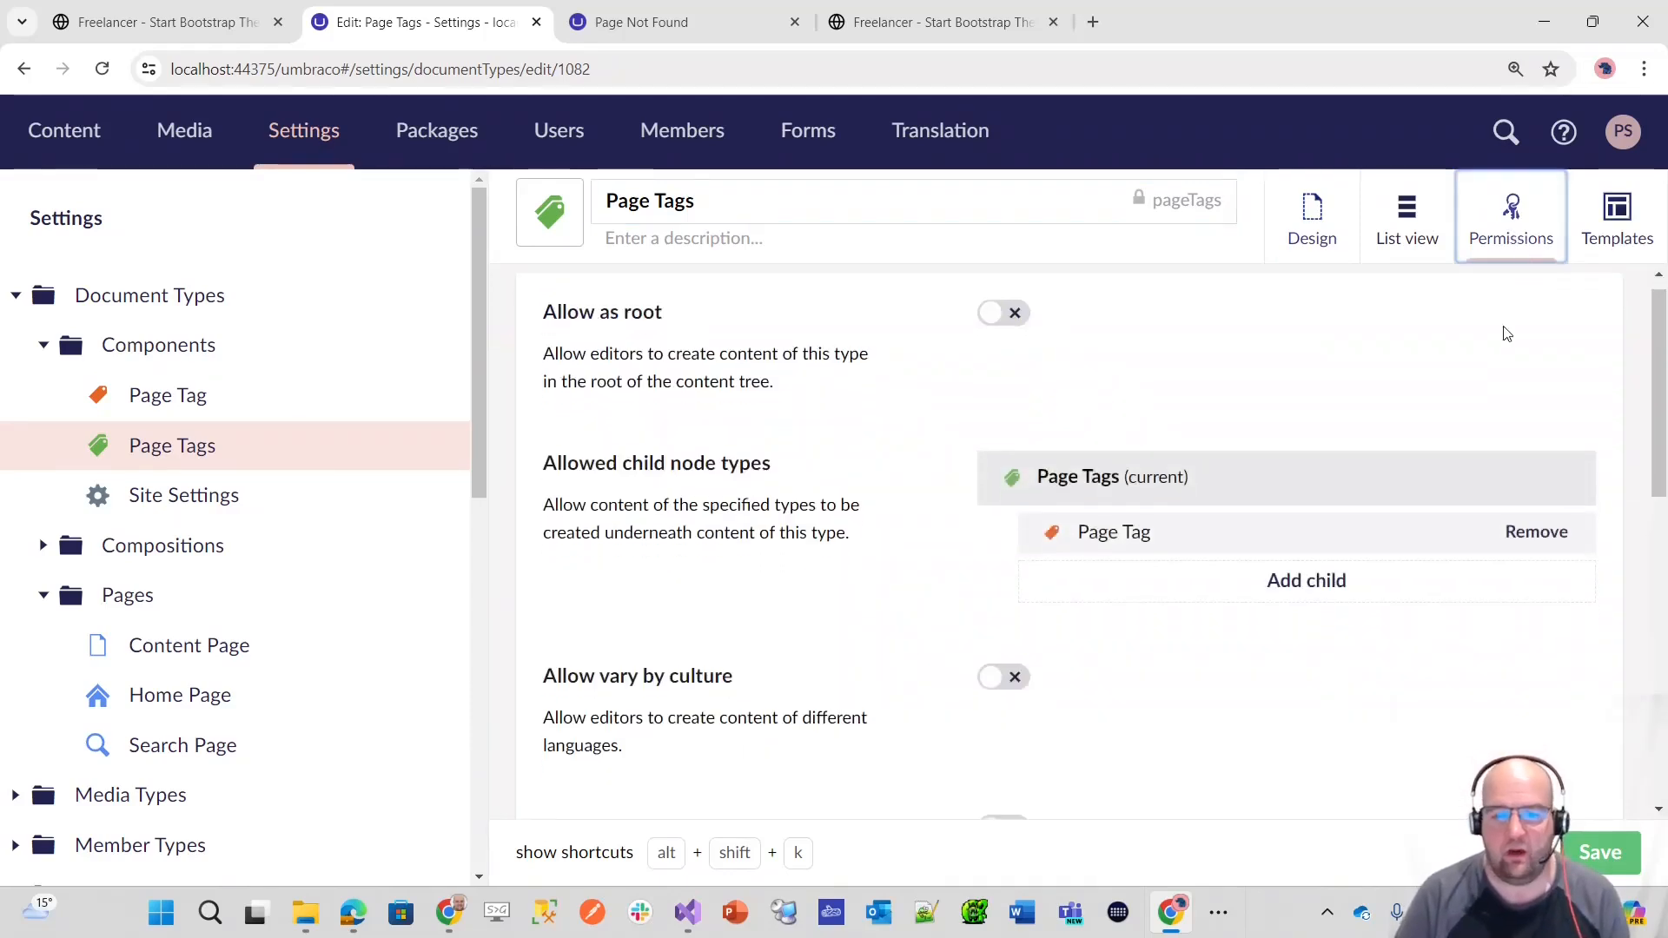
scroll(1504, 328, "down", 4)
scroll(1492, 410, "down", 2)
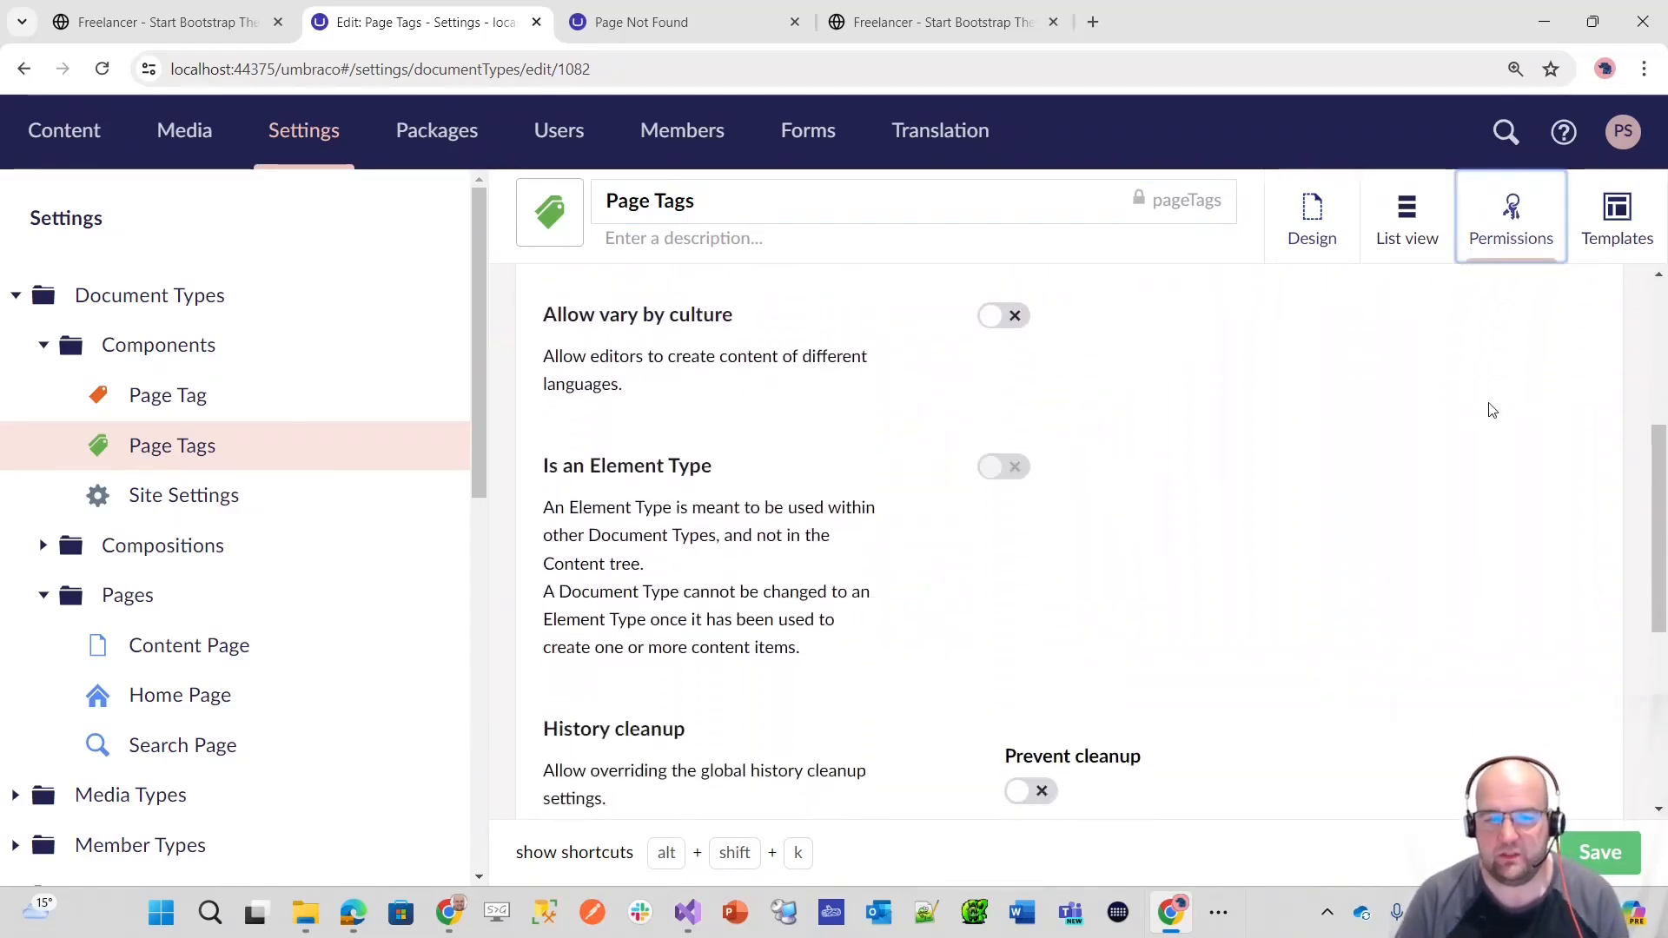
scroll(1492, 410, "up", 1)
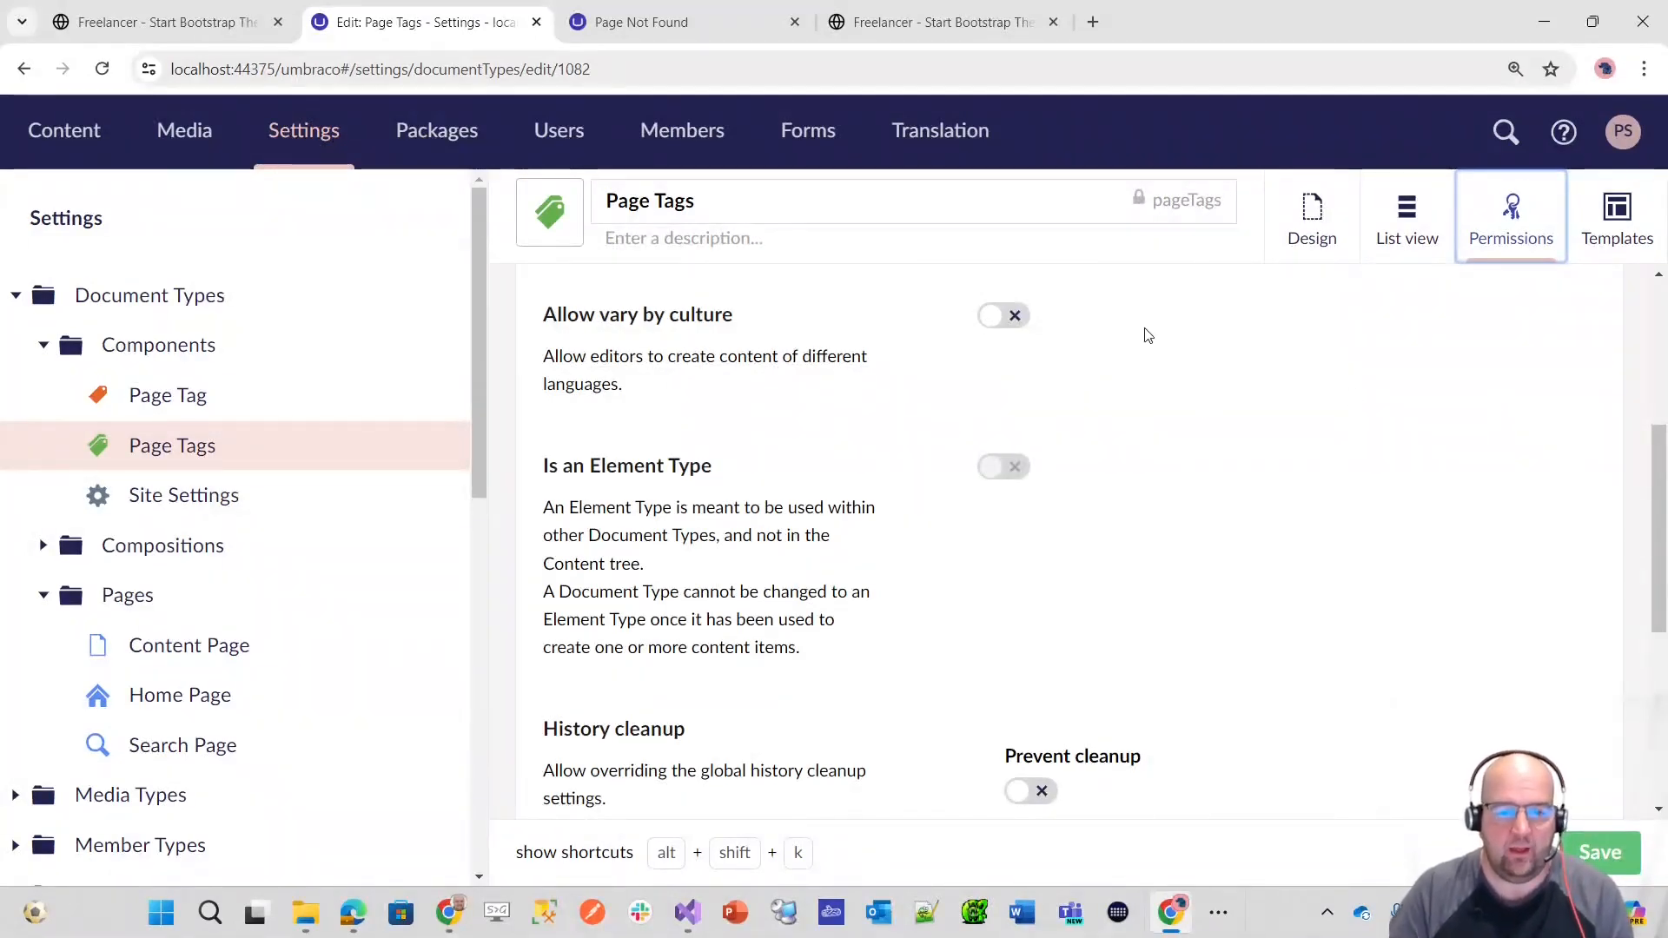
scroll(1129, 386, "down", 5)
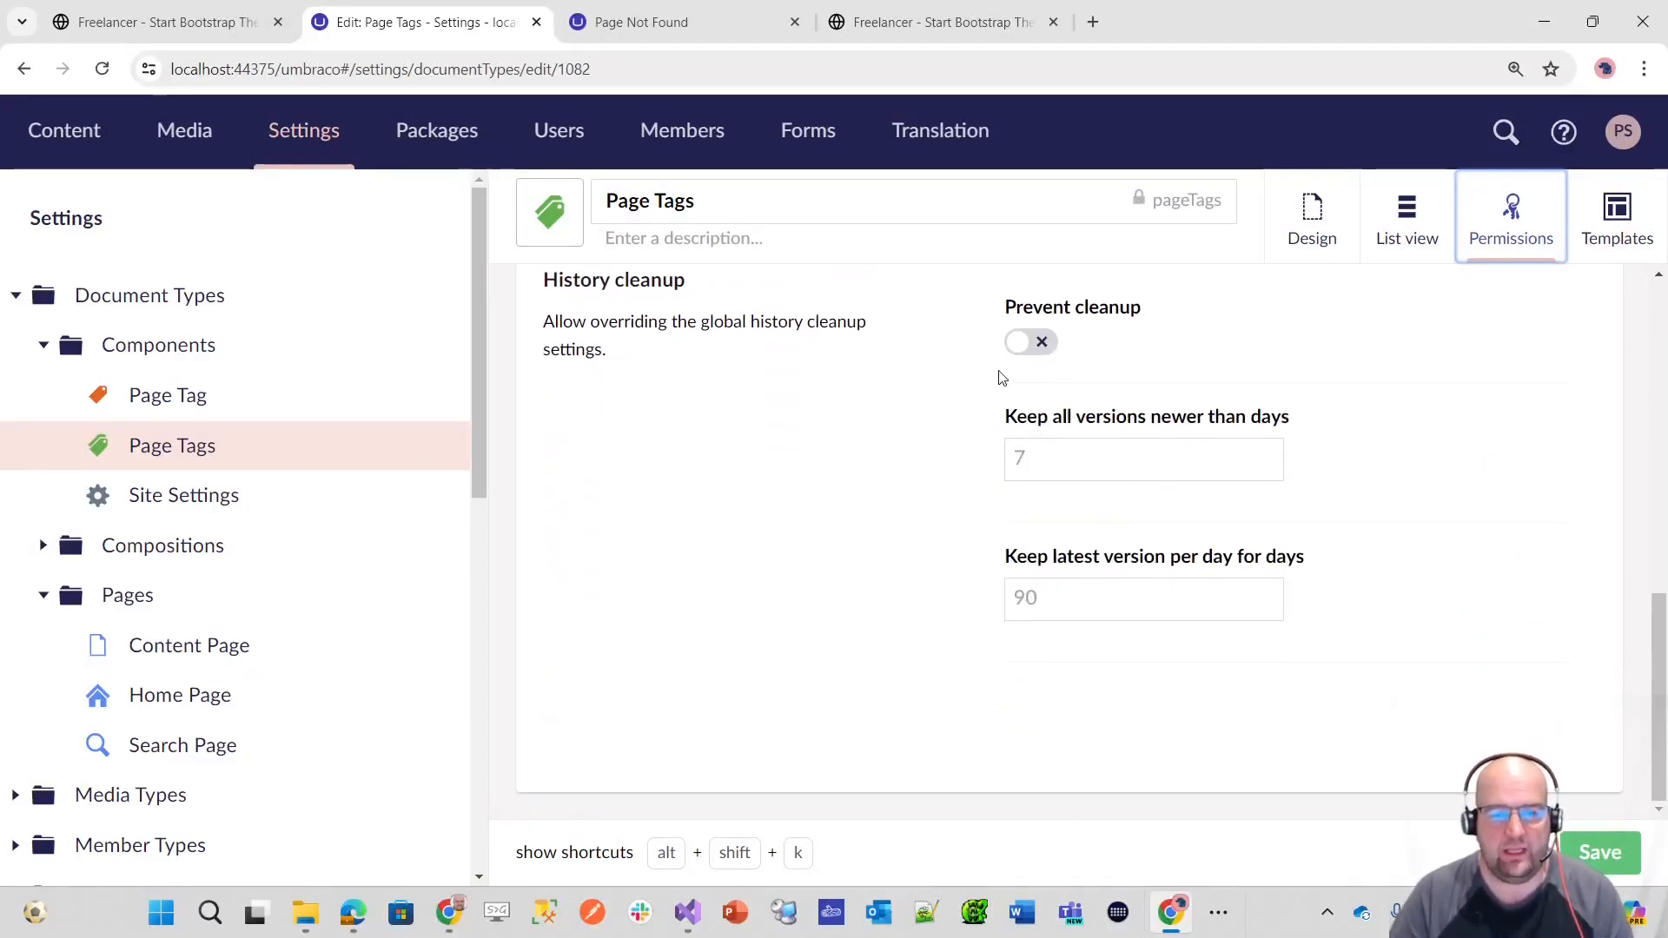
scroll(1013, 383, "up", 2)
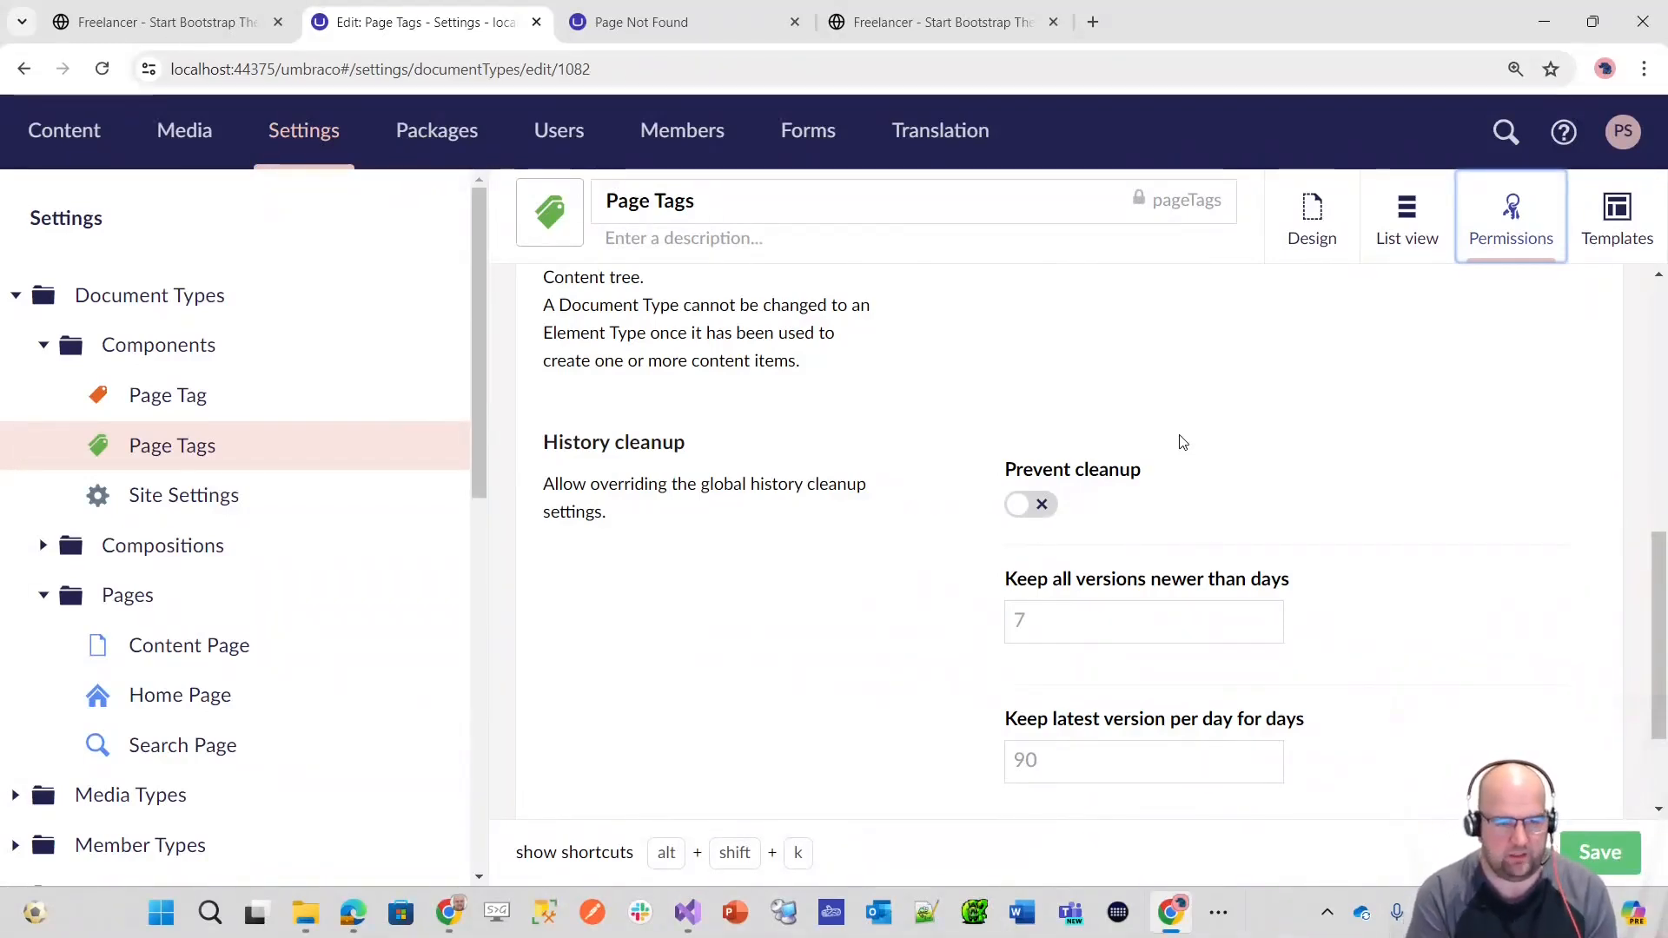
Step: Try the Prevent cleanup option in the Page Tags document type's history cleanup settings, and turn it off again
left_click(1034, 506)
left_click(1019, 627)
left_click(1031, 505)
left_click(1057, 622)
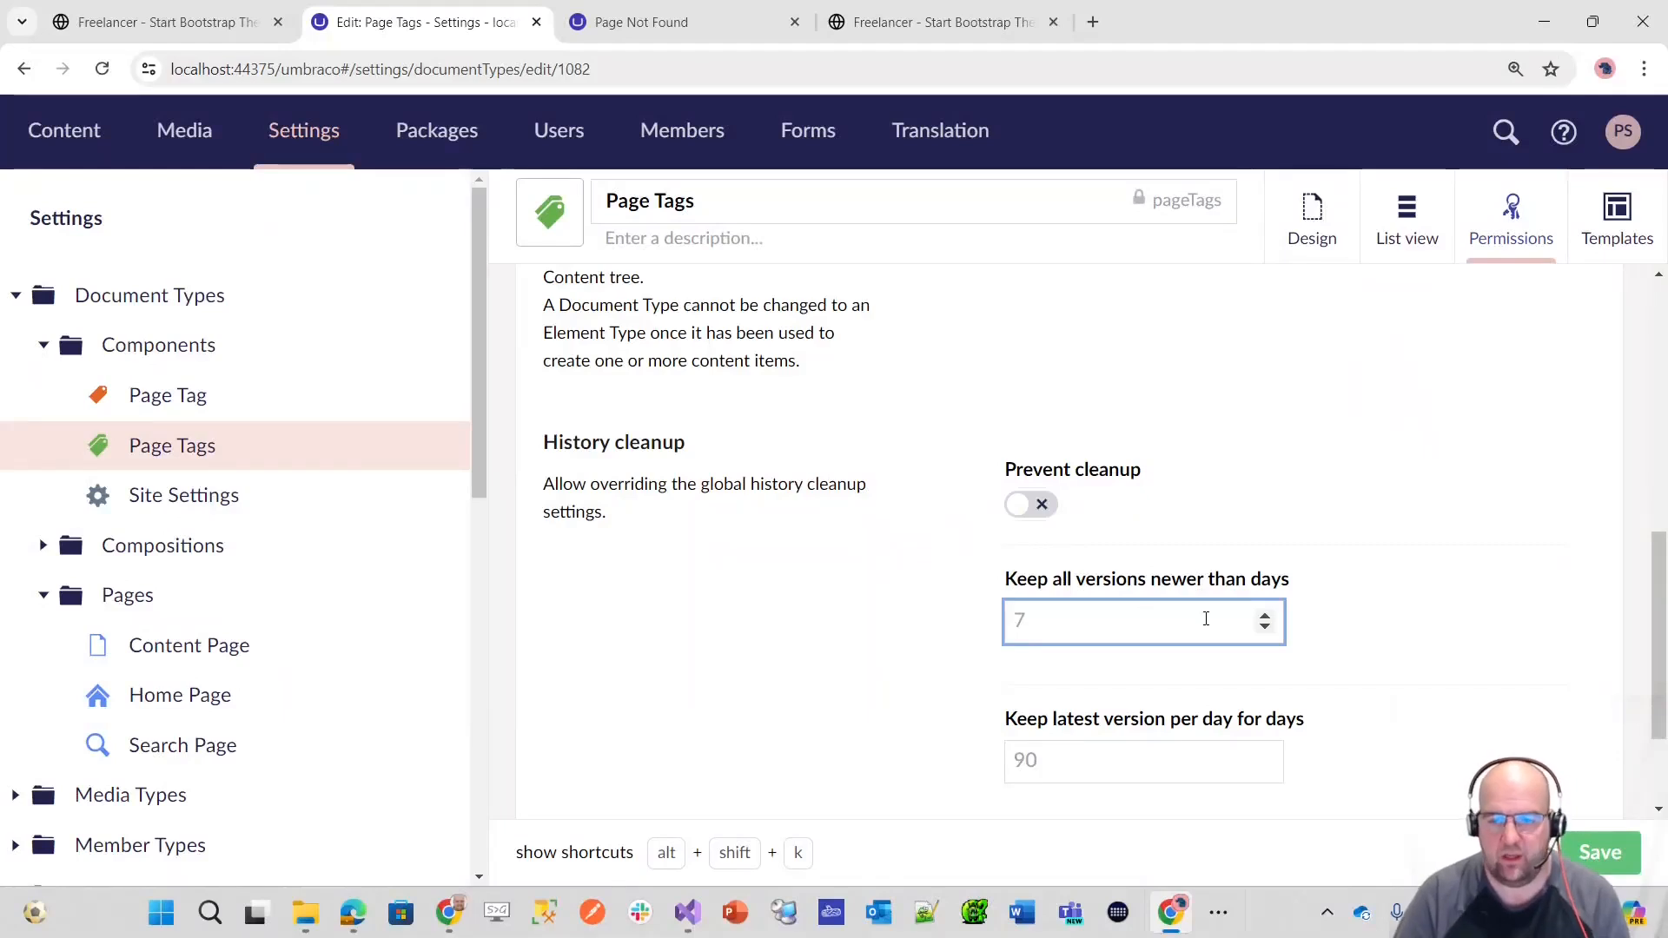
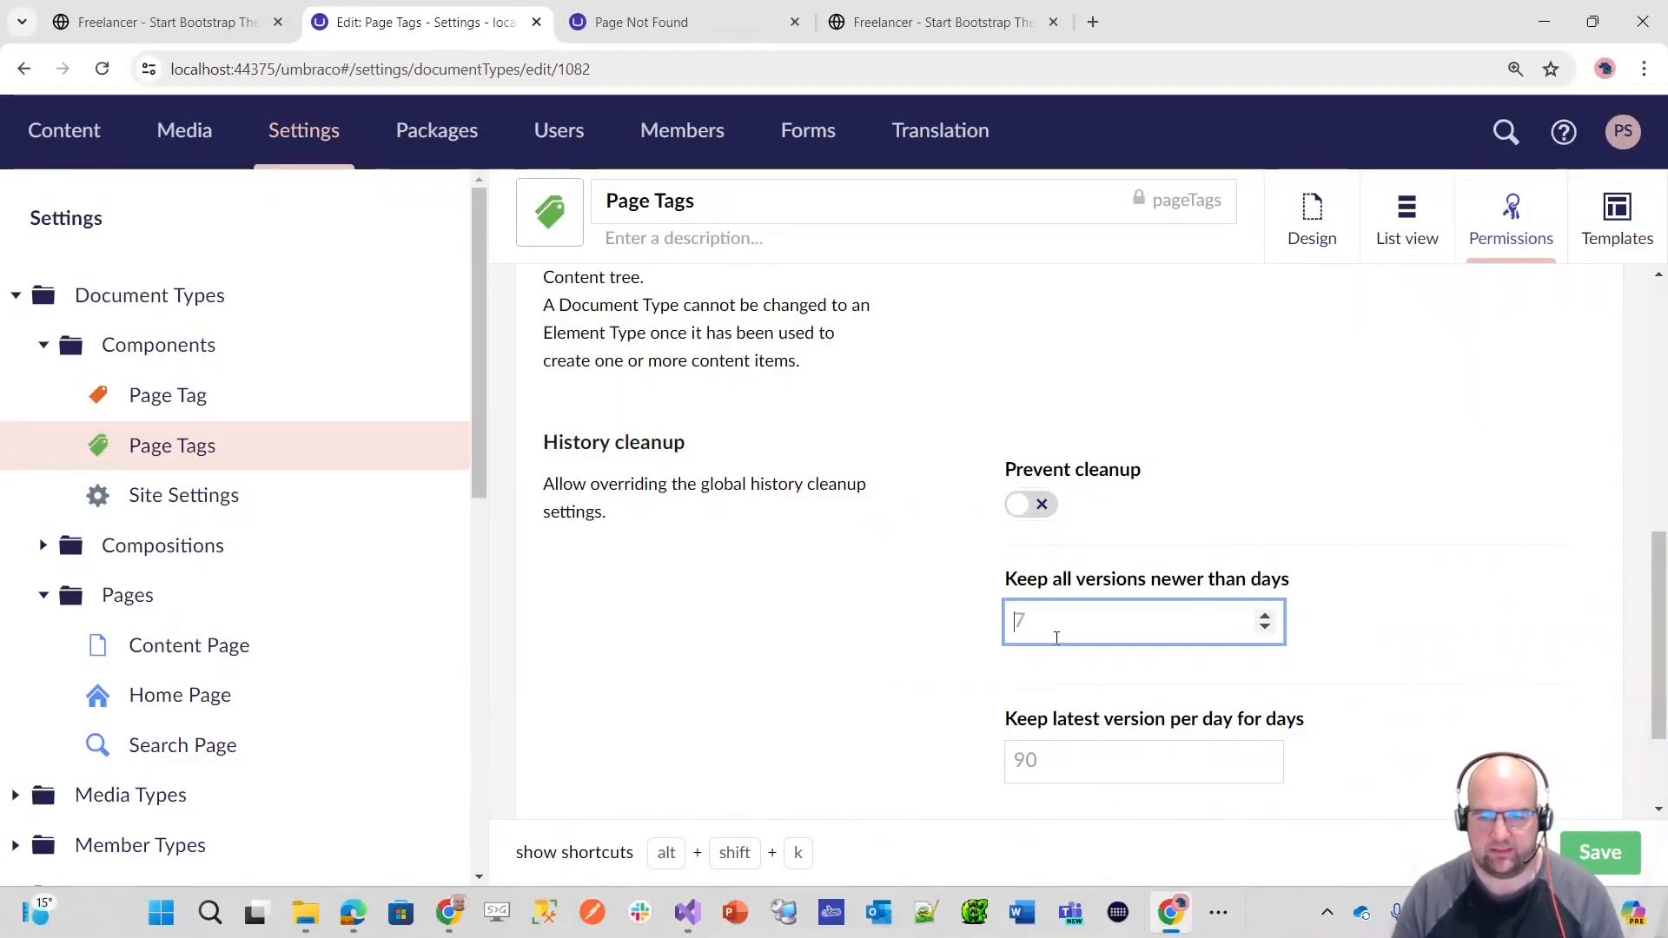
scroll(1064, 660, "down", 2)
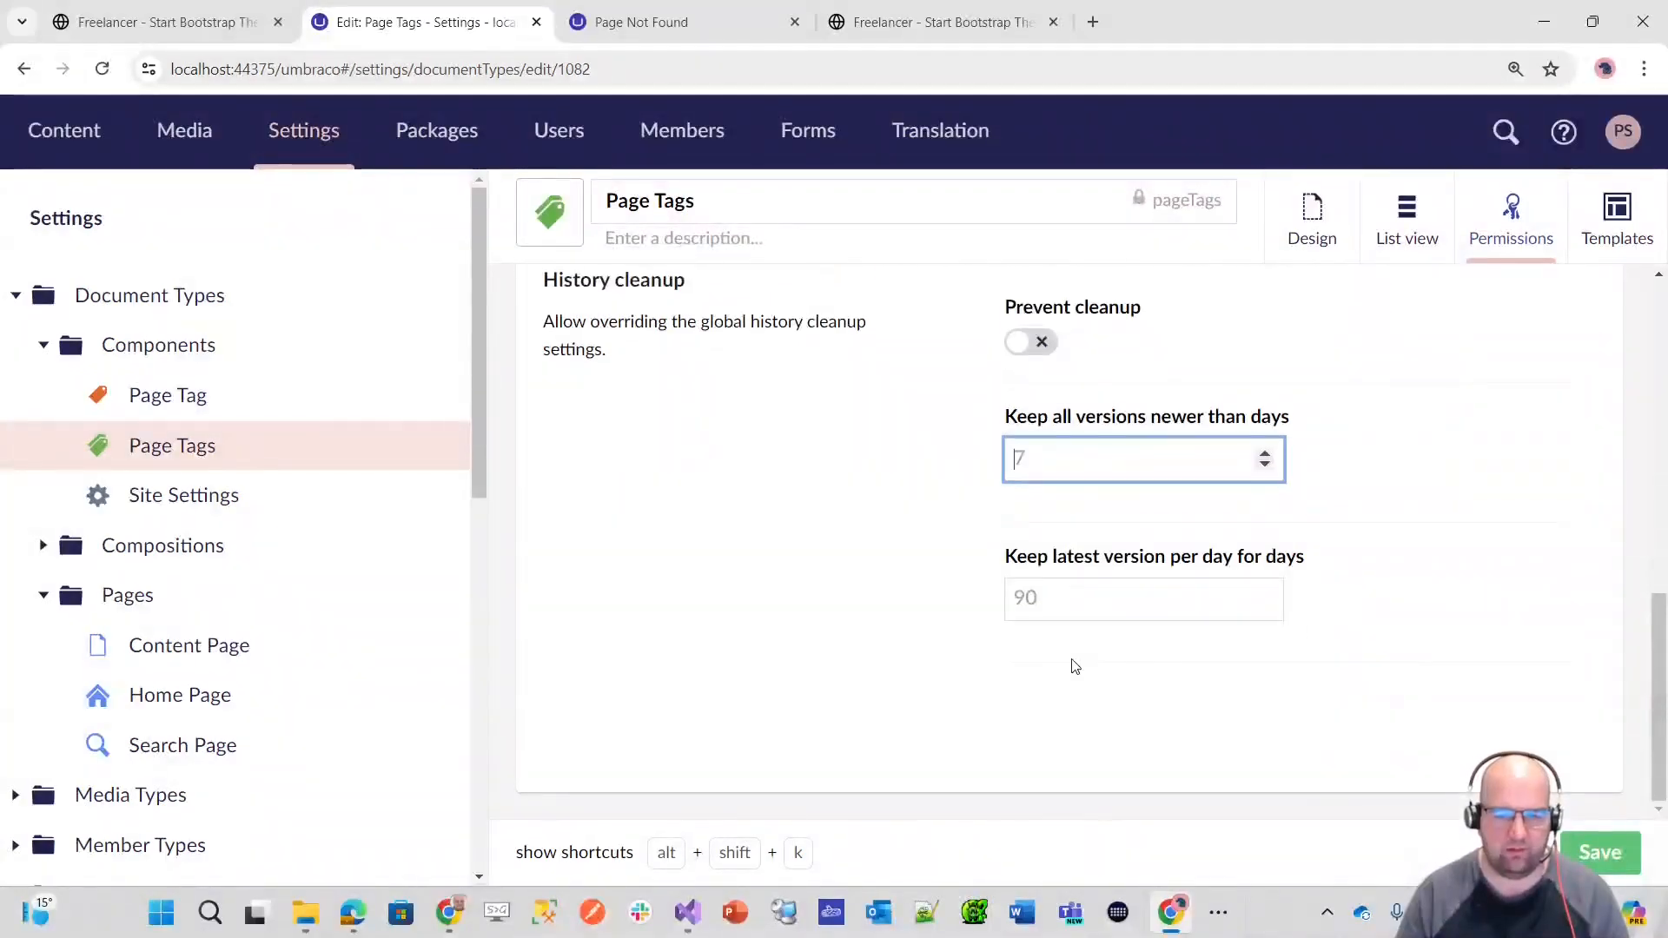
scroll(1073, 670, "up", 8)
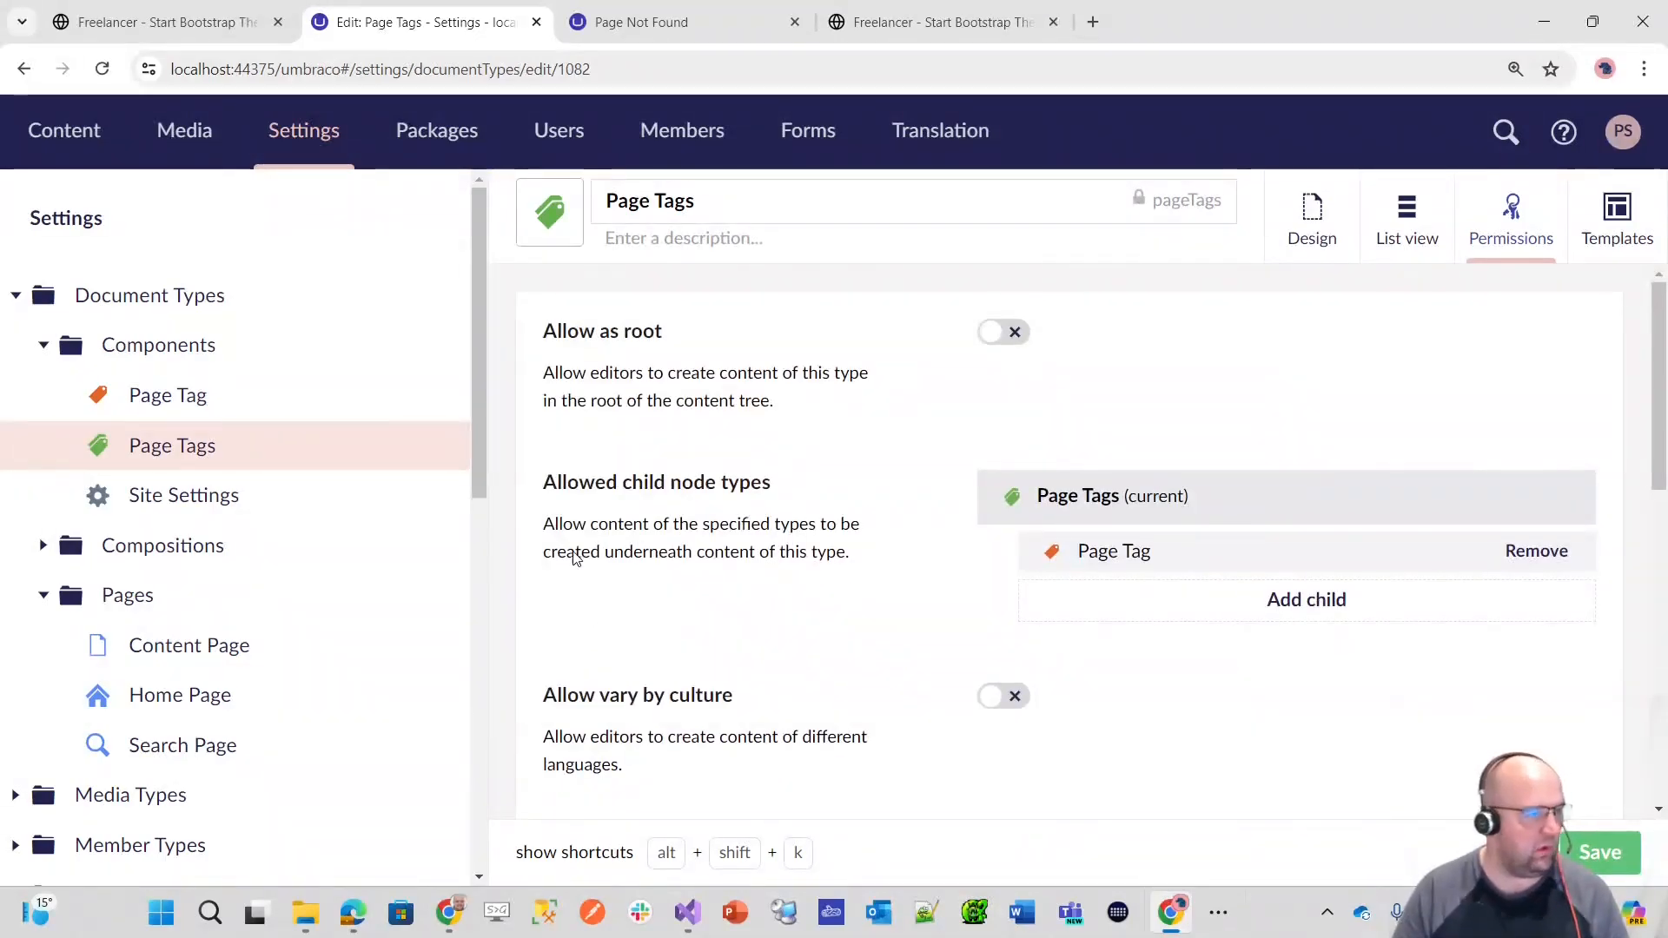
Step: Create a Page Tag item named Block Grid under Page Tags in the content tree and publish it
left_click(83, 137)
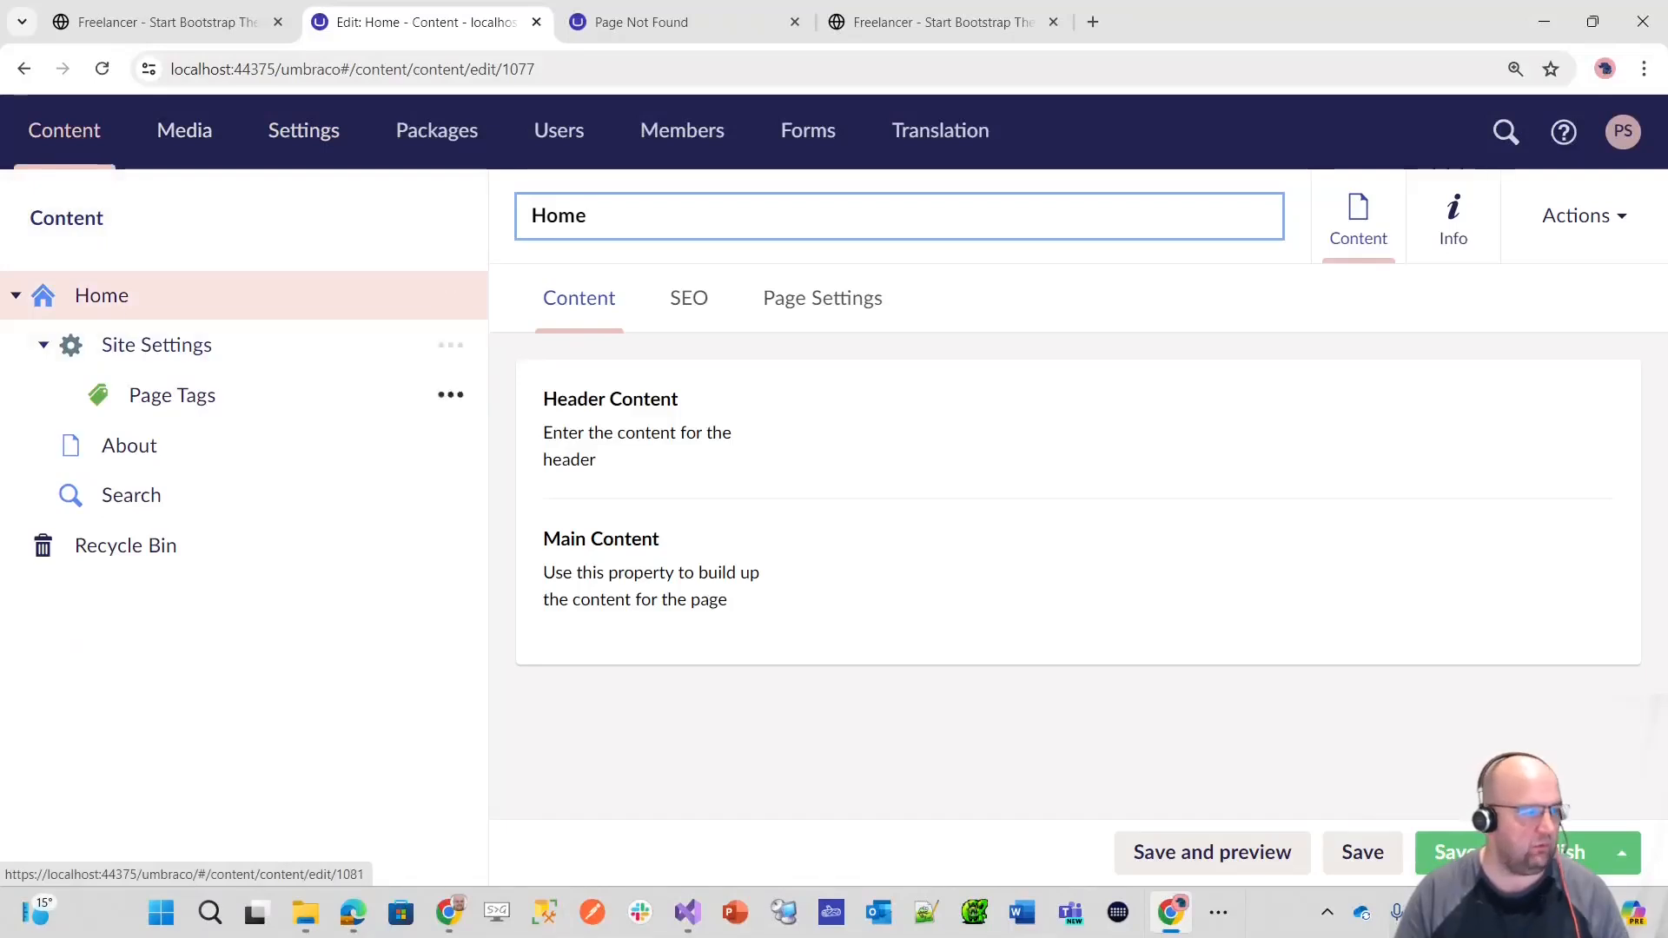
mouse_move(358, 399)
left_click(451, 396)
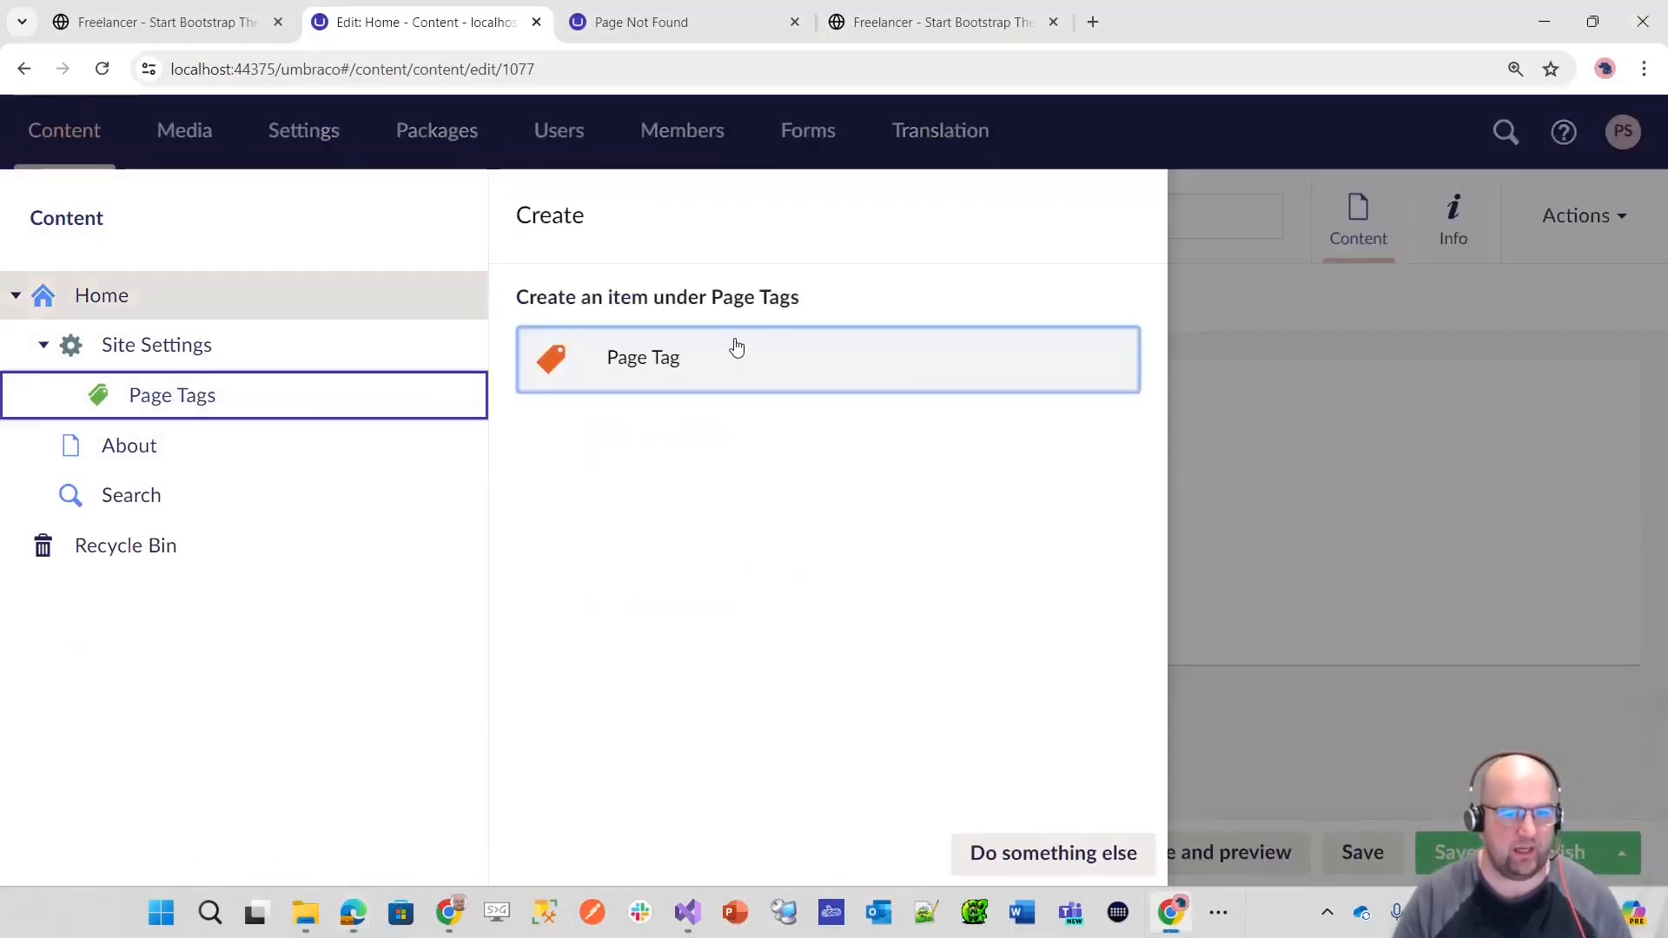
left_click(689, 371)
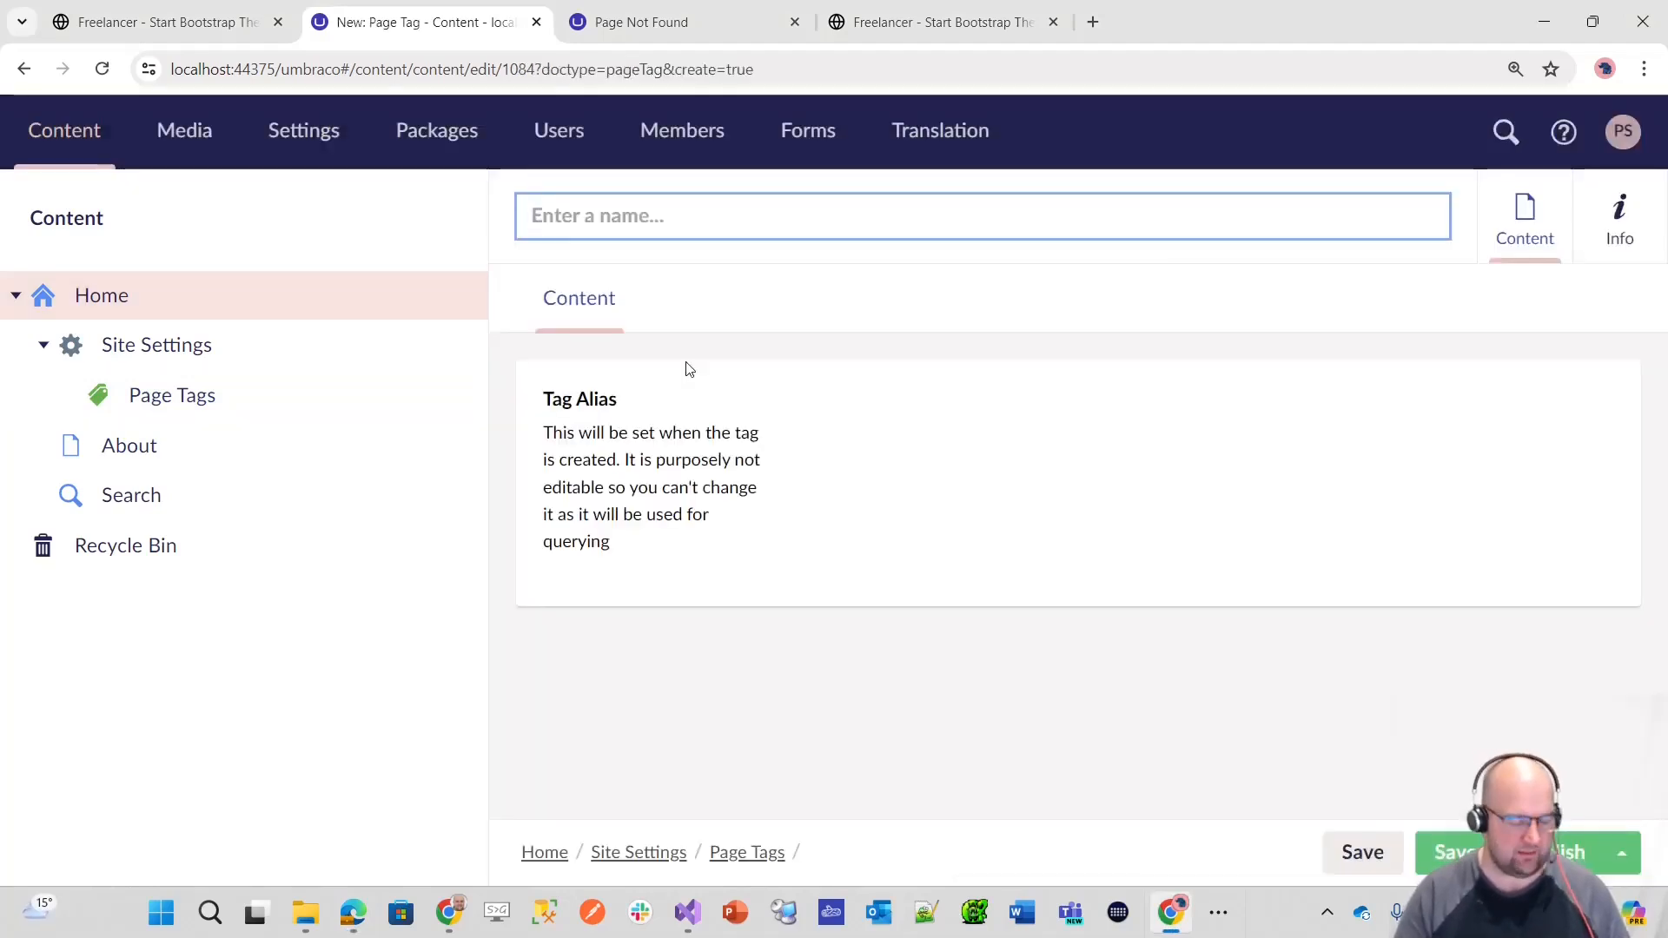
type("Blo")
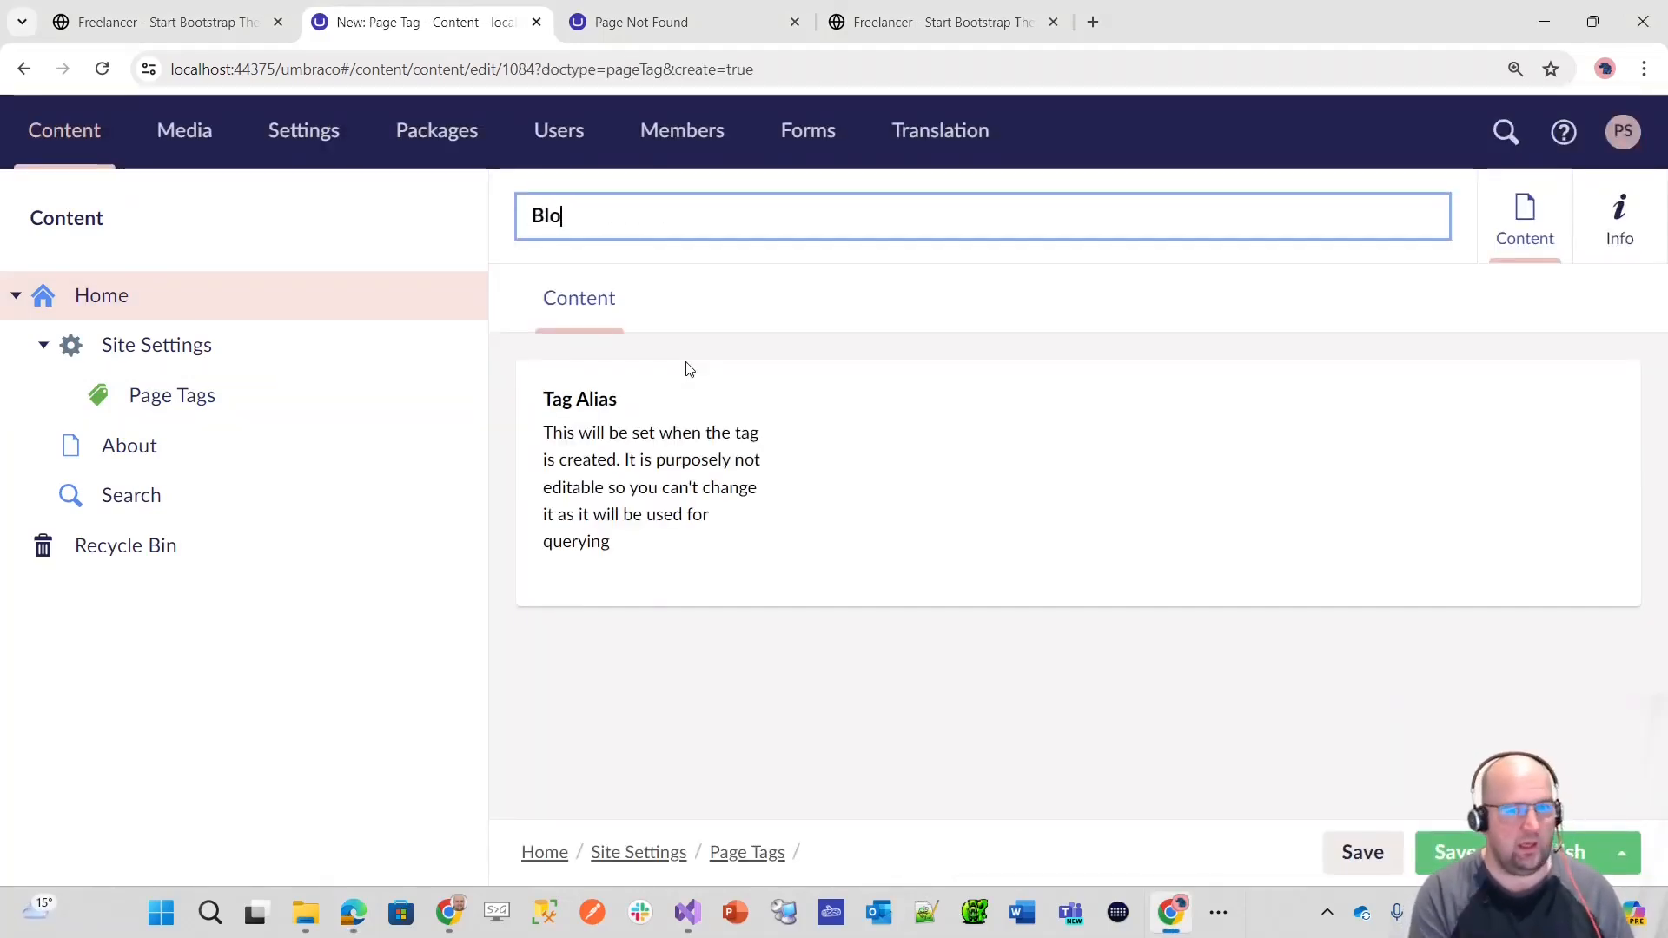
type("ck Giid")
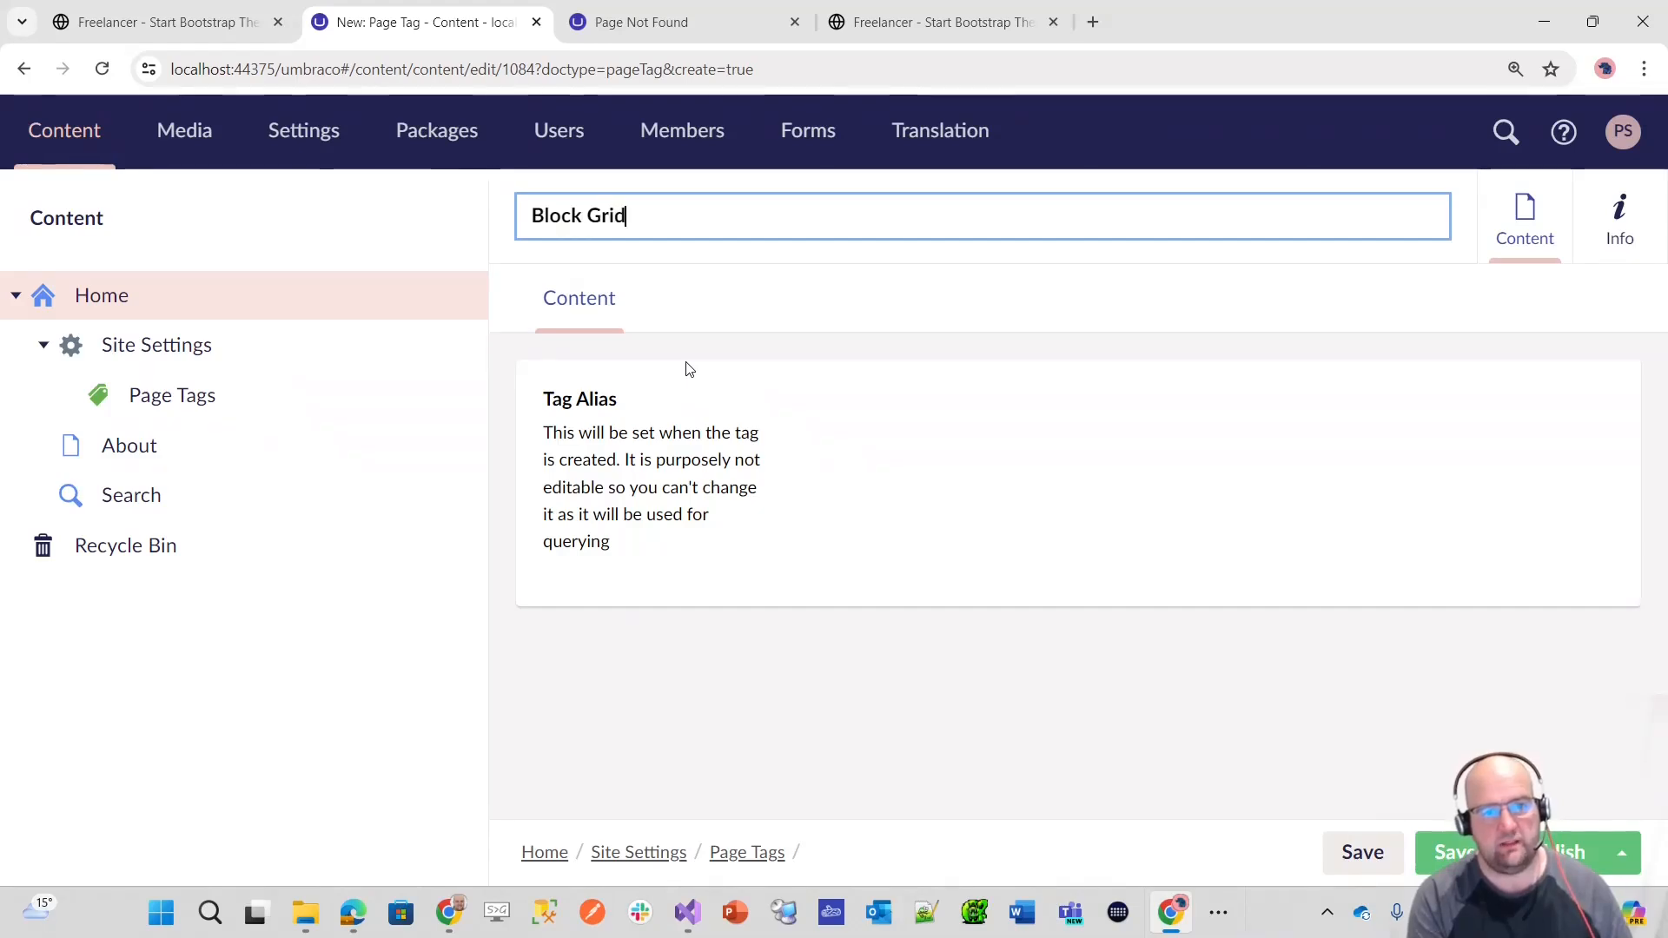
left_click(1443, 854)
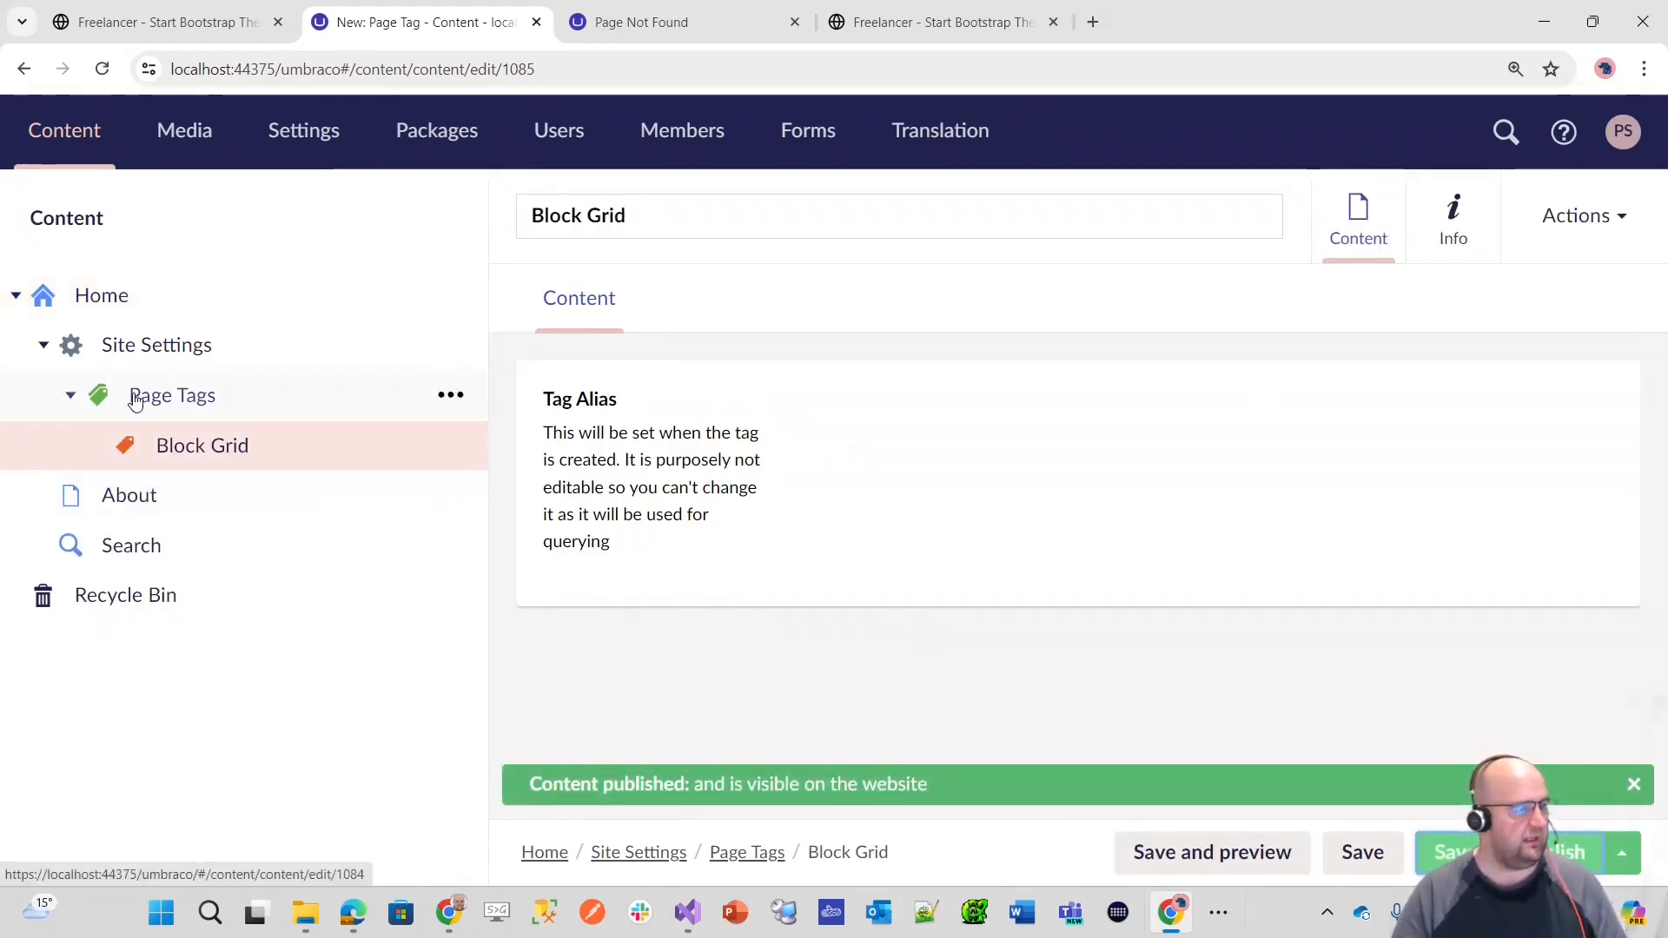
Step: Add a second Page Tag item named Block List under Page Tags and publish it
left_click(457, 398)
left_click(615, 371)
type("B")
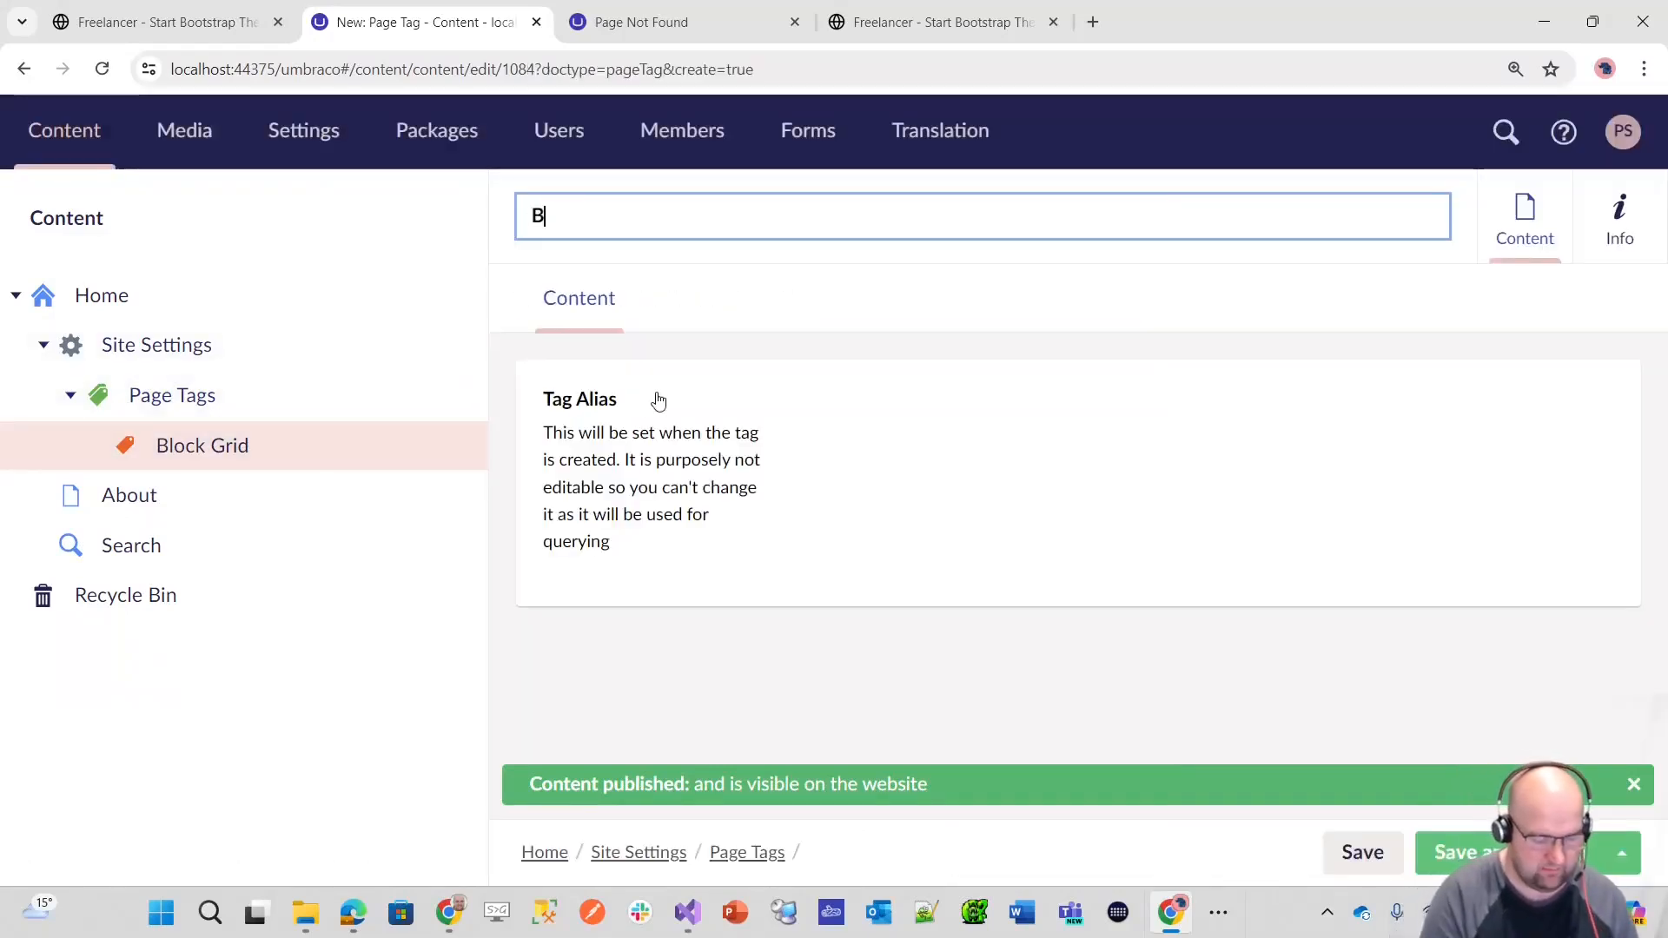
type("lock List")
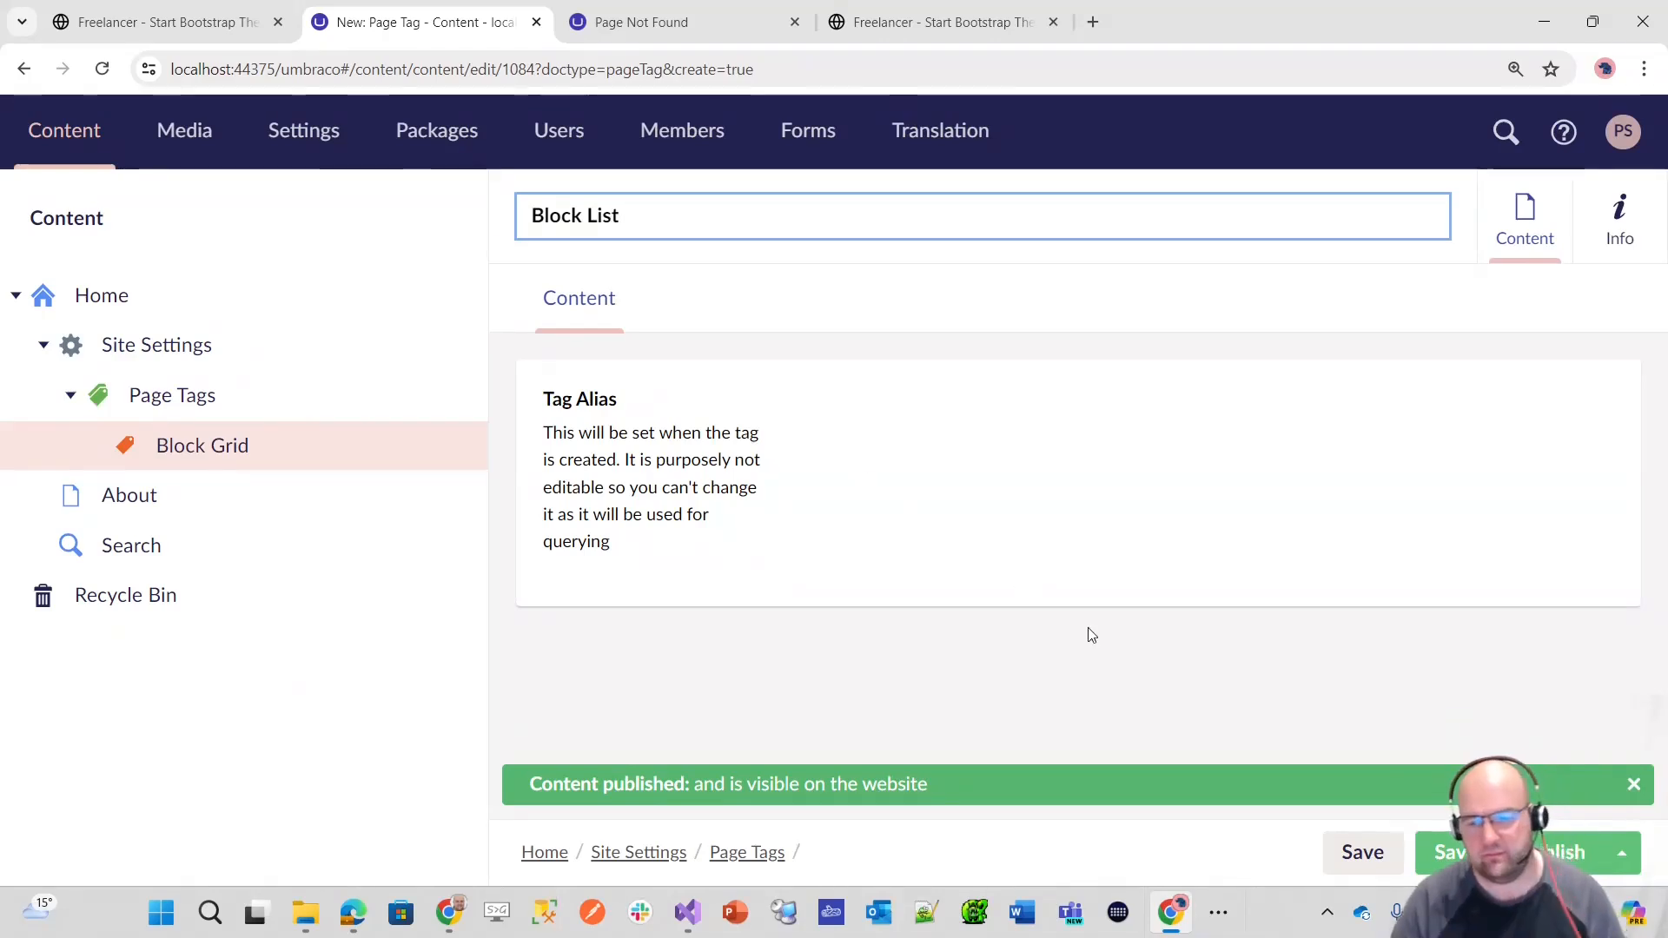
left_click(1555, 847)
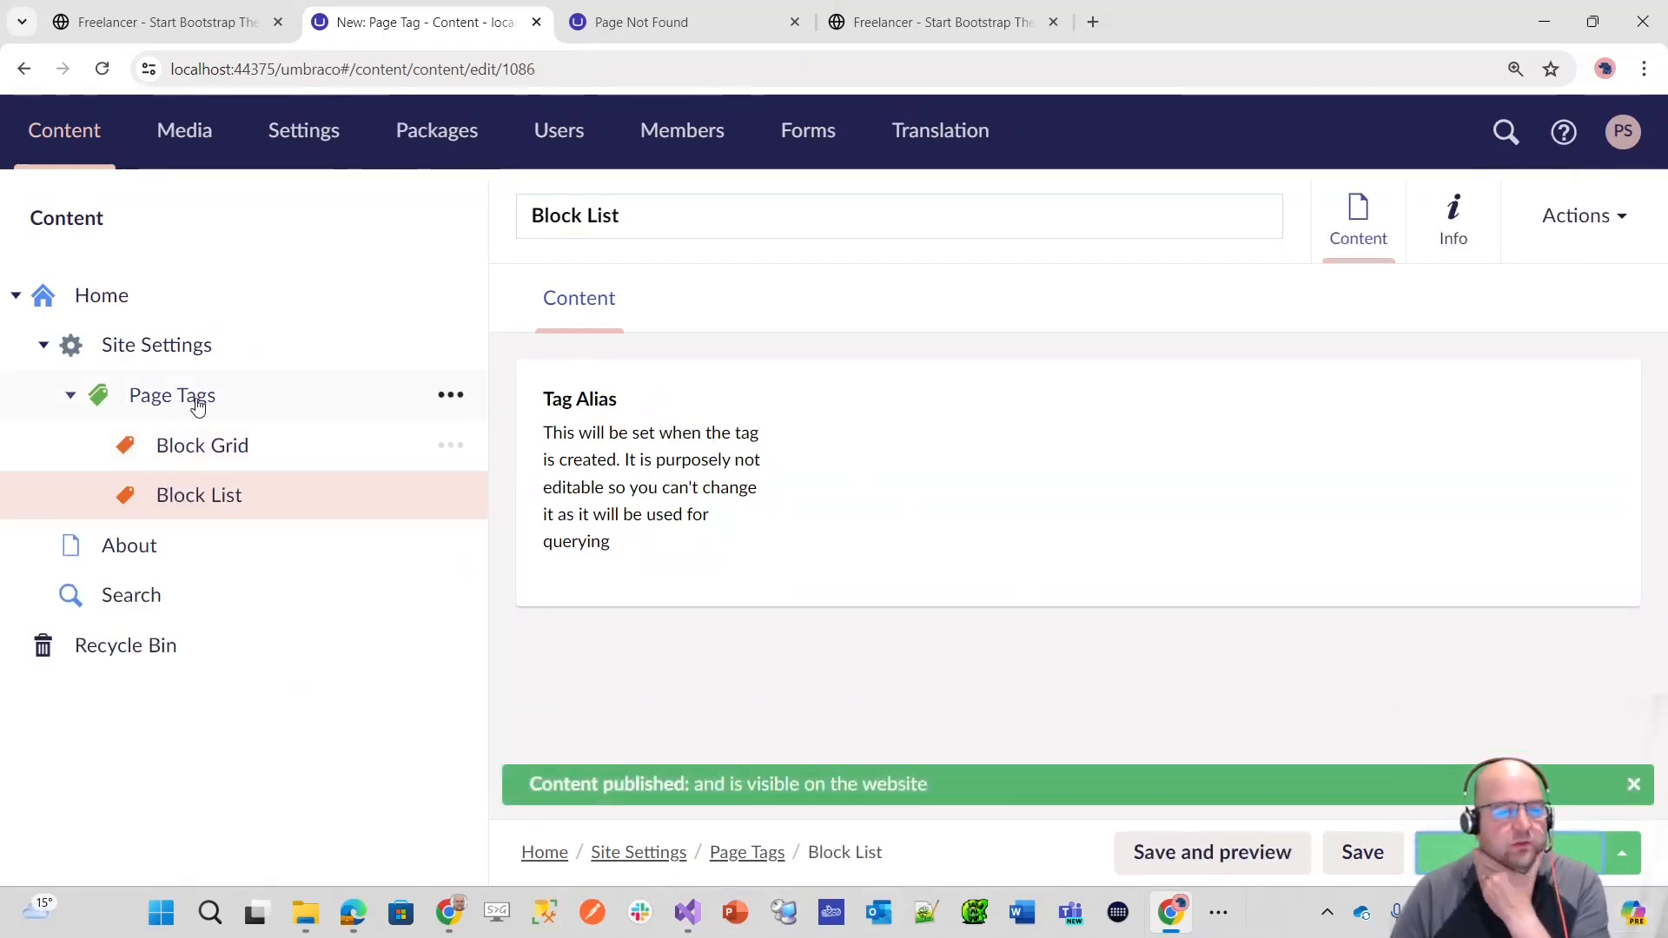
Step: Look through the Page Tags, Block Grid and Block List content items to check their content
left_click(193, 406)
left_click(209, 445)
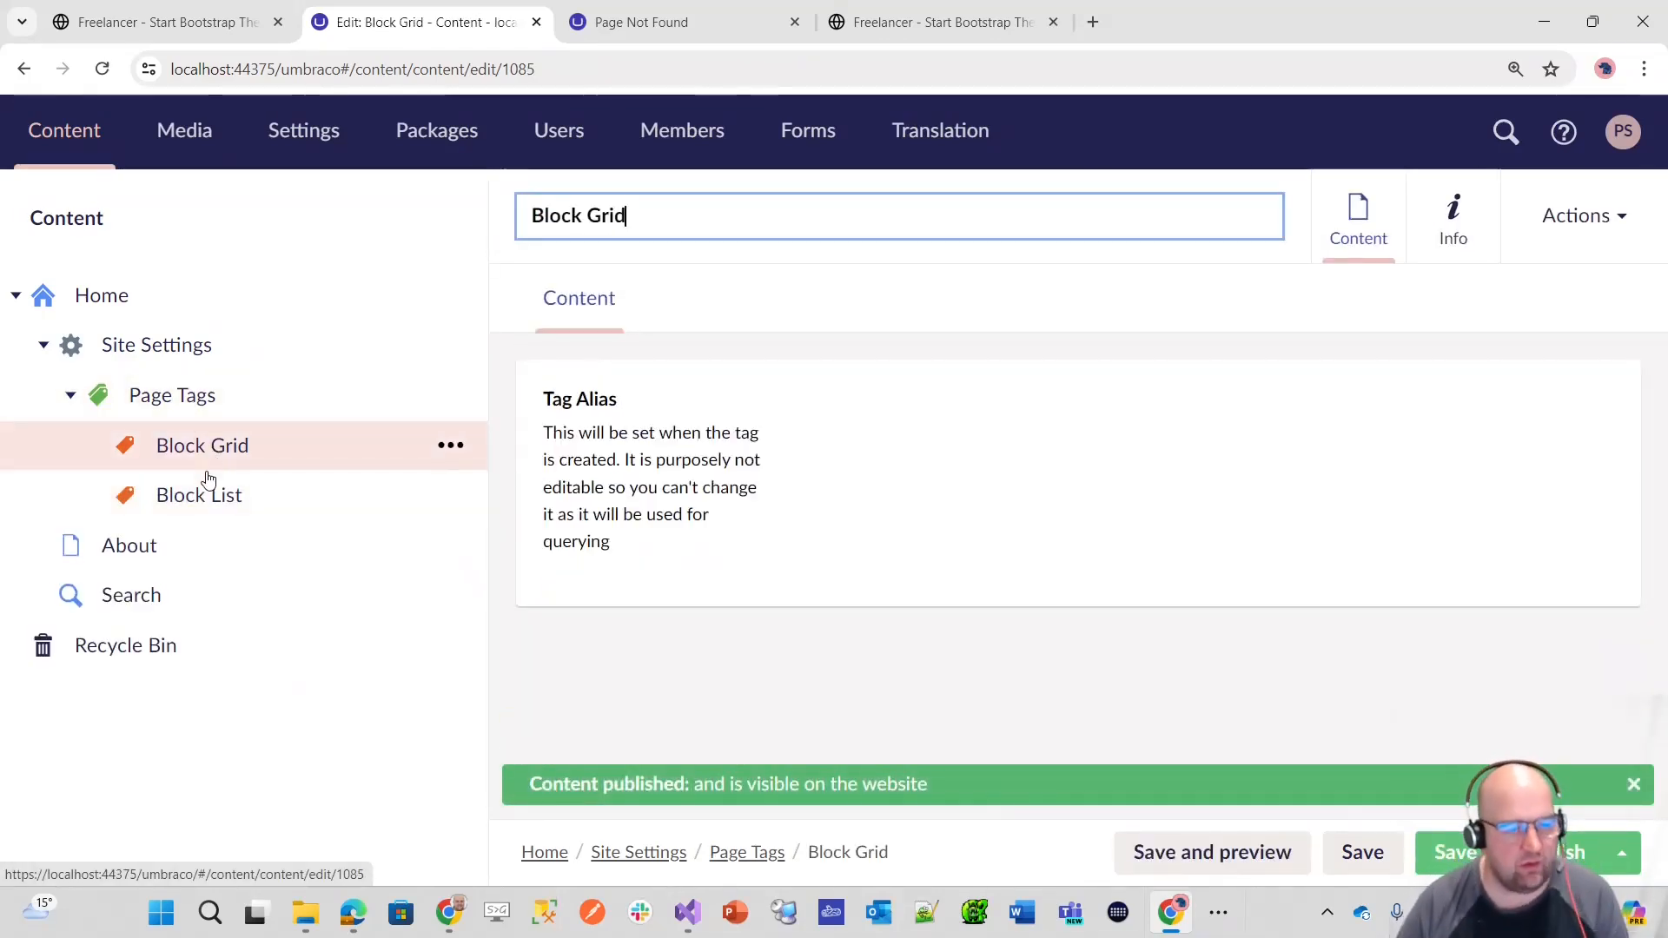
left_click(212, 491)
left_click(205, 463)
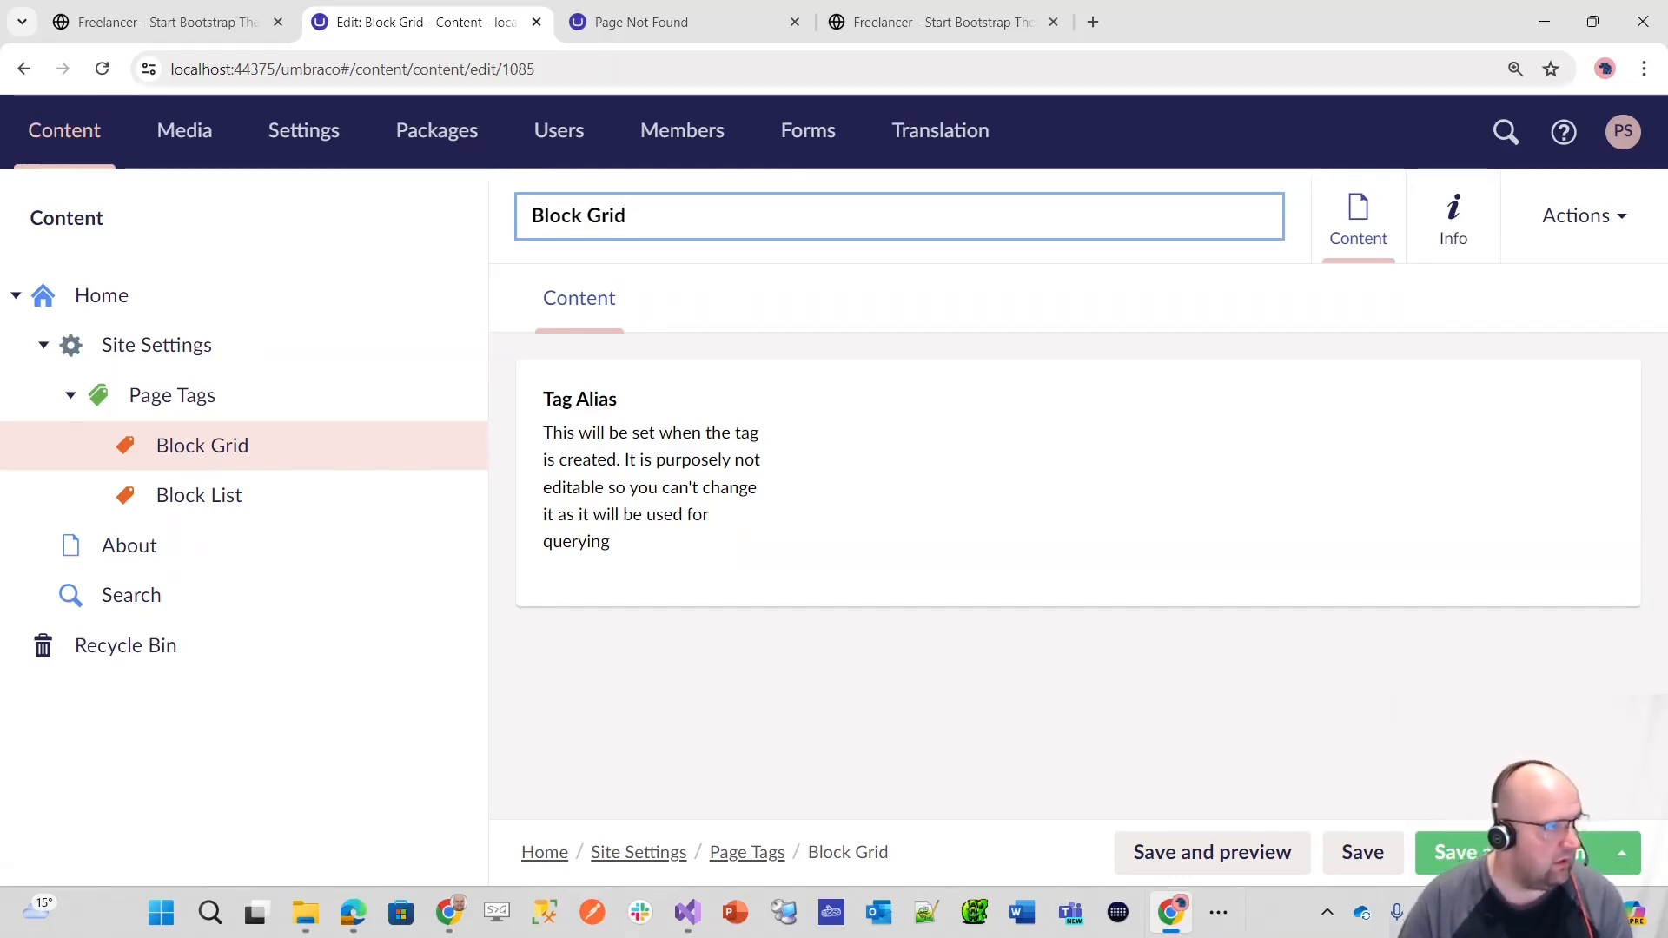
key("alt+Tab")
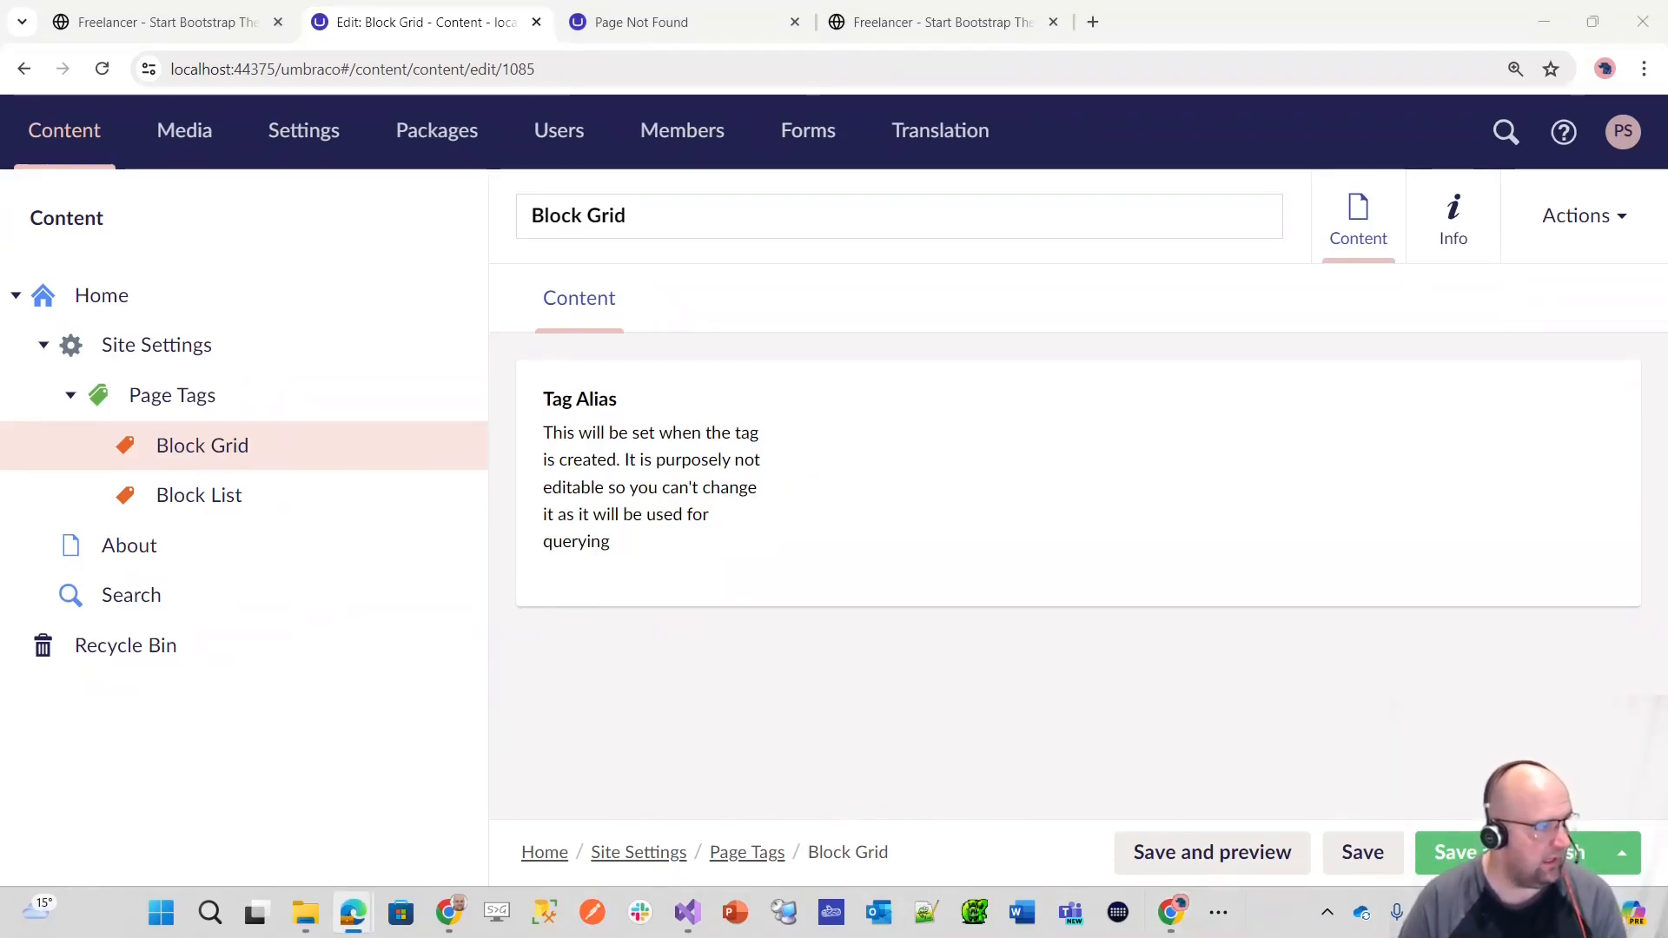
Step: Create a folder named Custom under Data Types in the settings
left_click(310, 141)
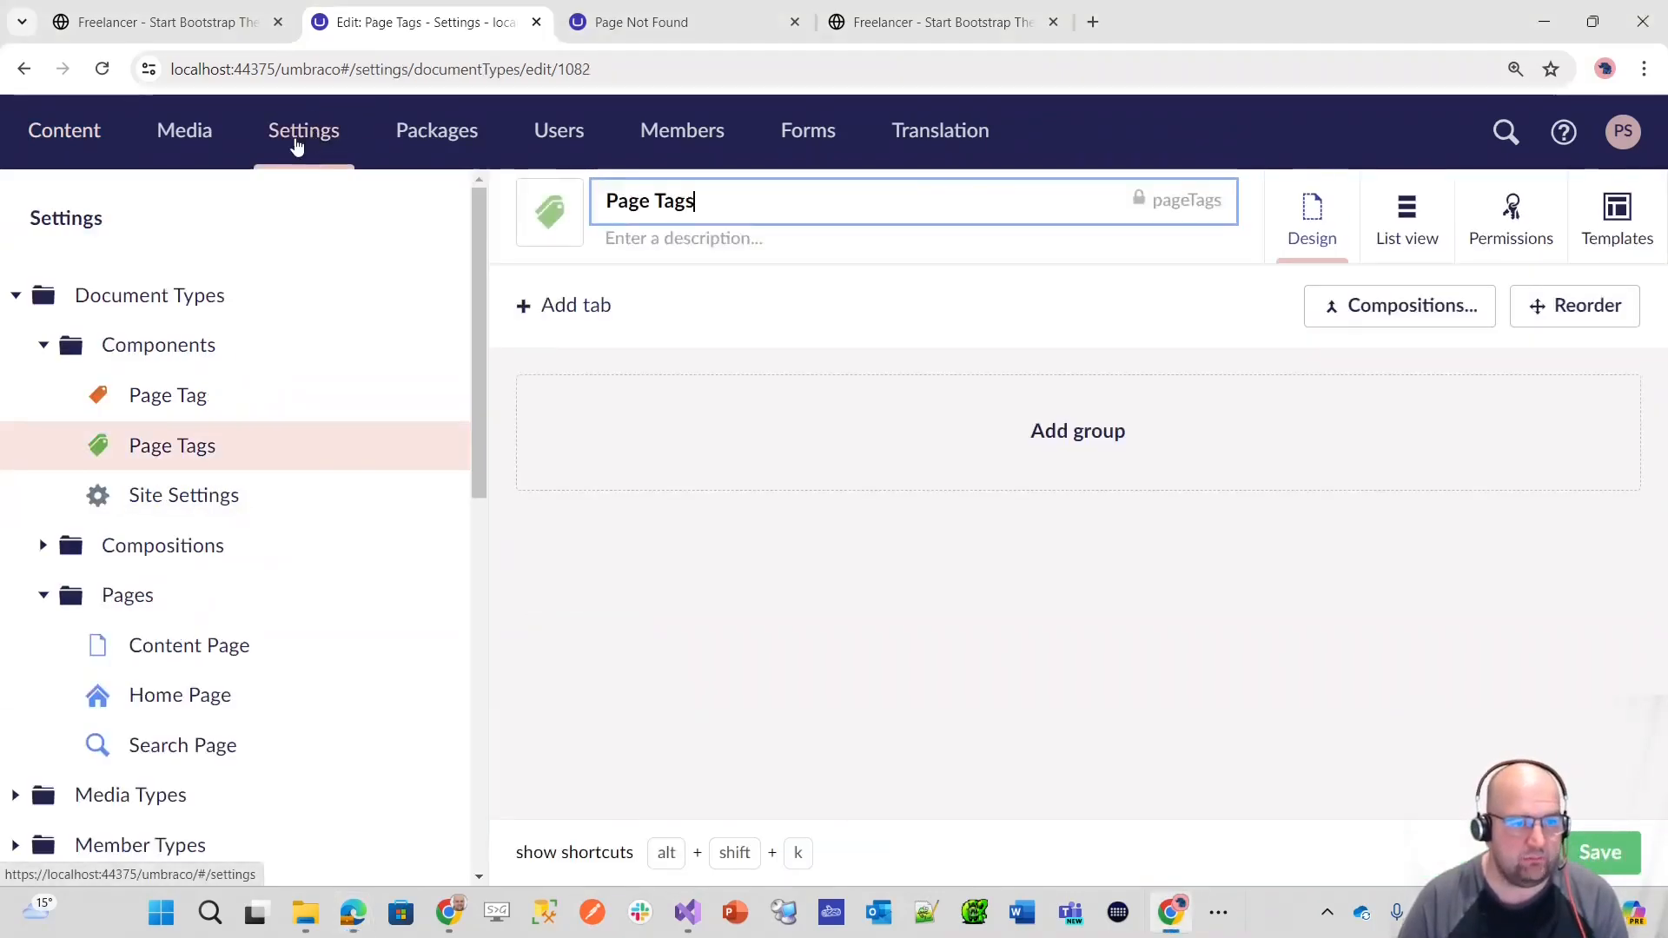
scroll(208, 540, "down", 5)
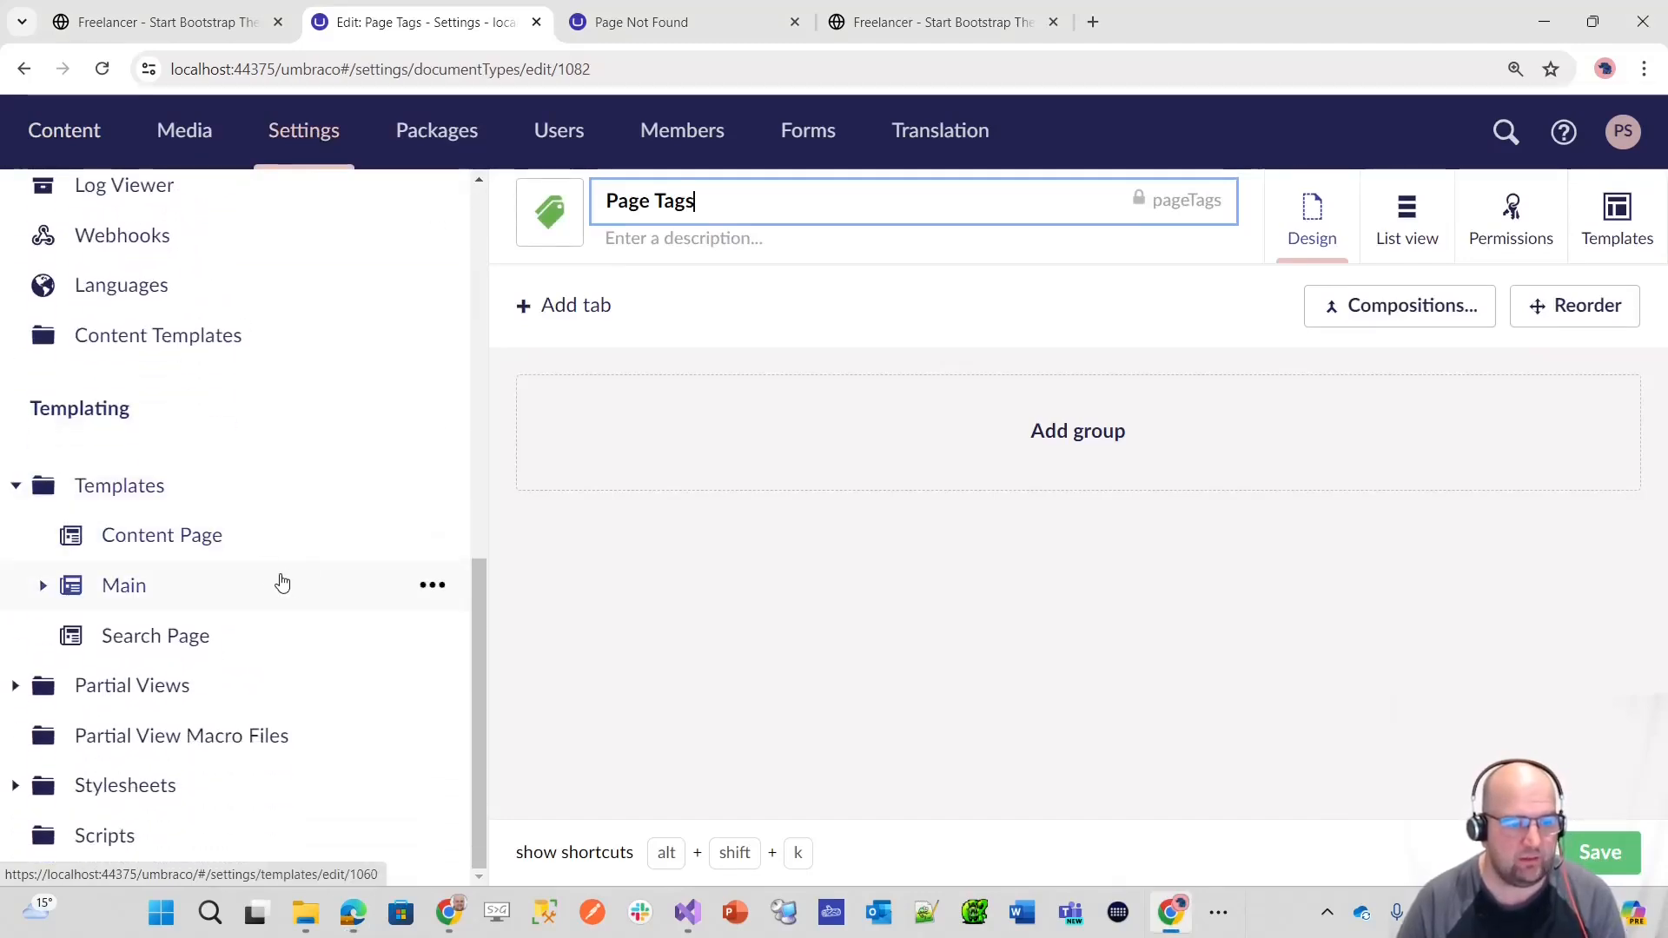
scroll(287, 548, "up", 3)
scroll(295, 532, "up", 4)
scroll(295, 530, "down", 2)
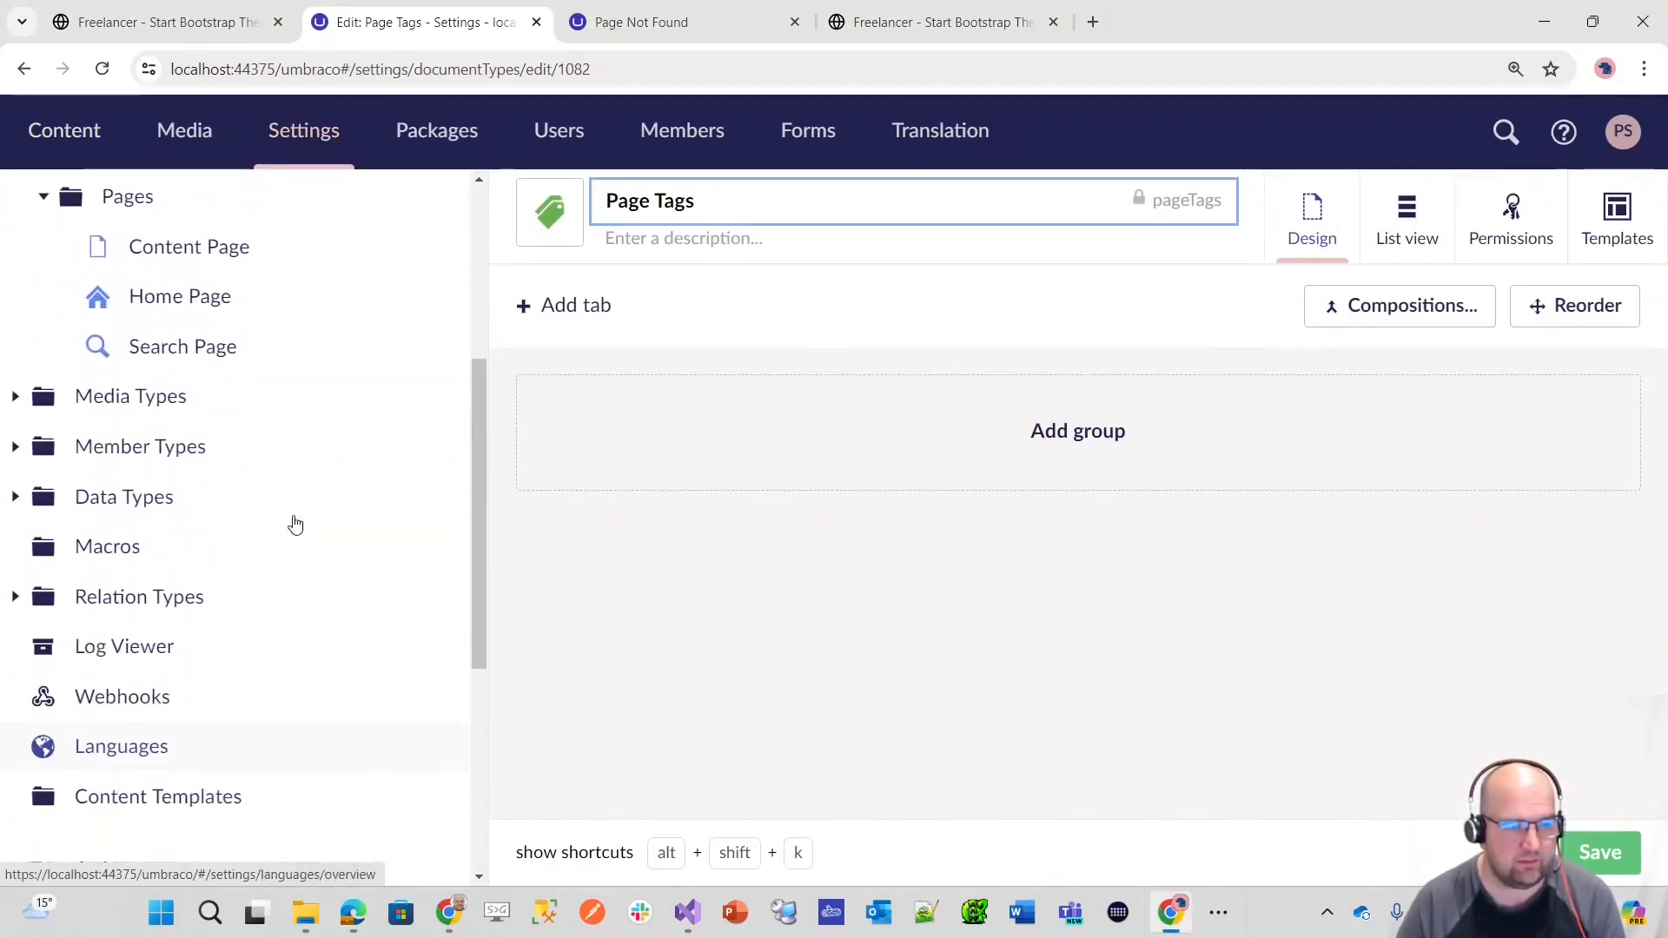
left_click(14, 498)
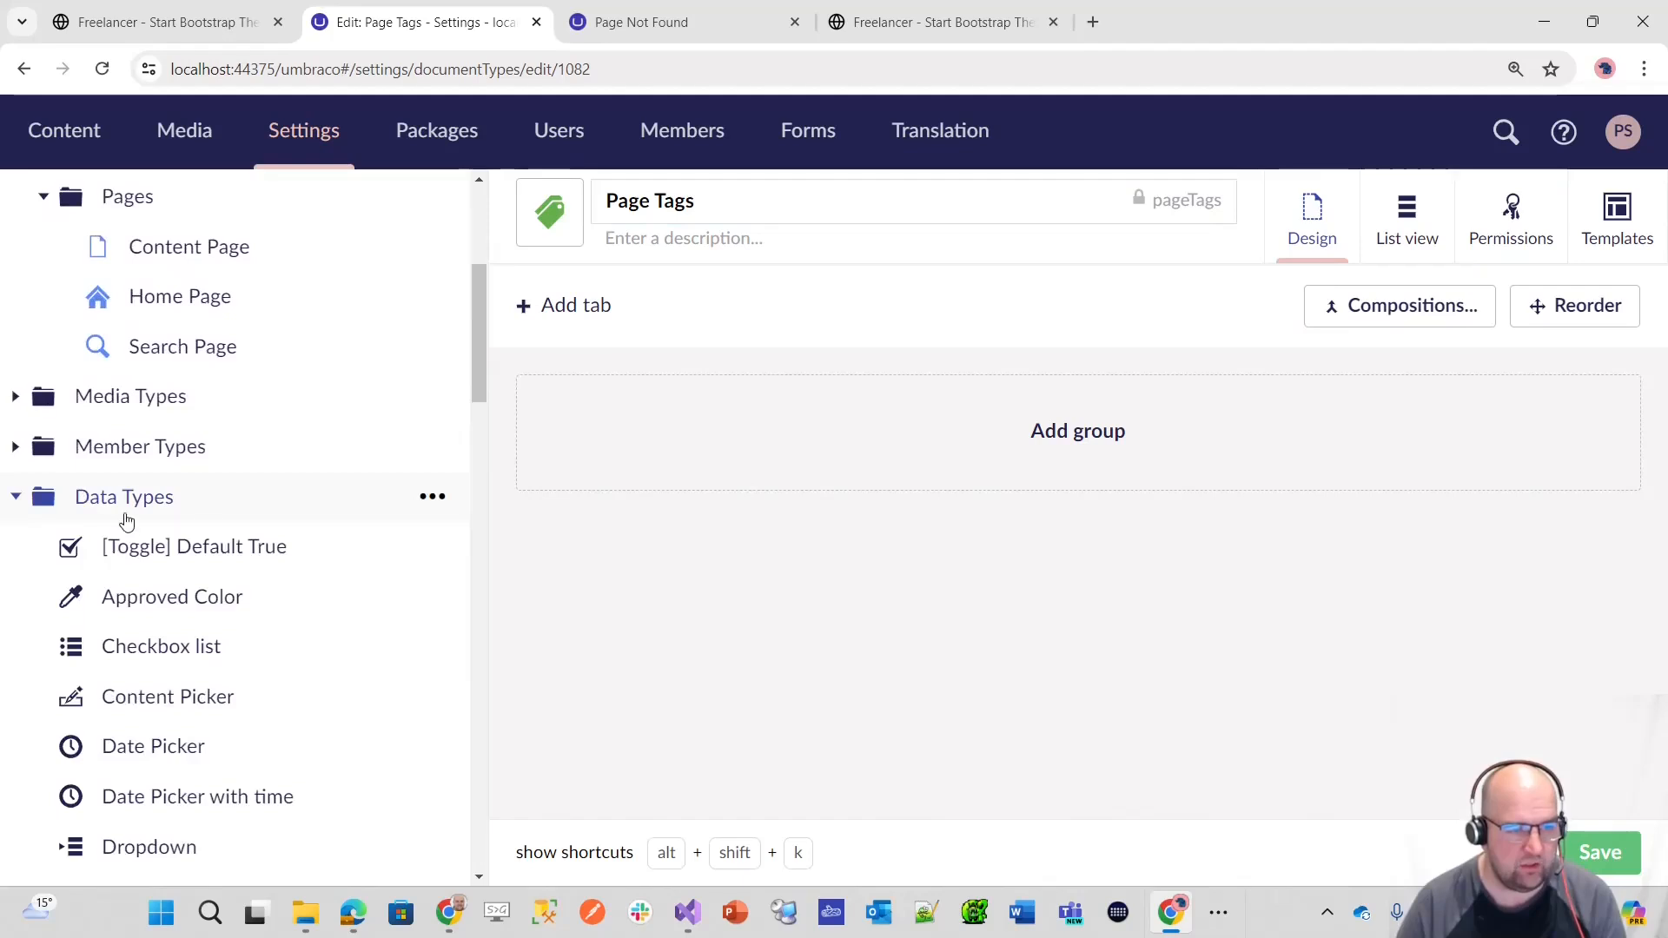
left_click(430, 499)
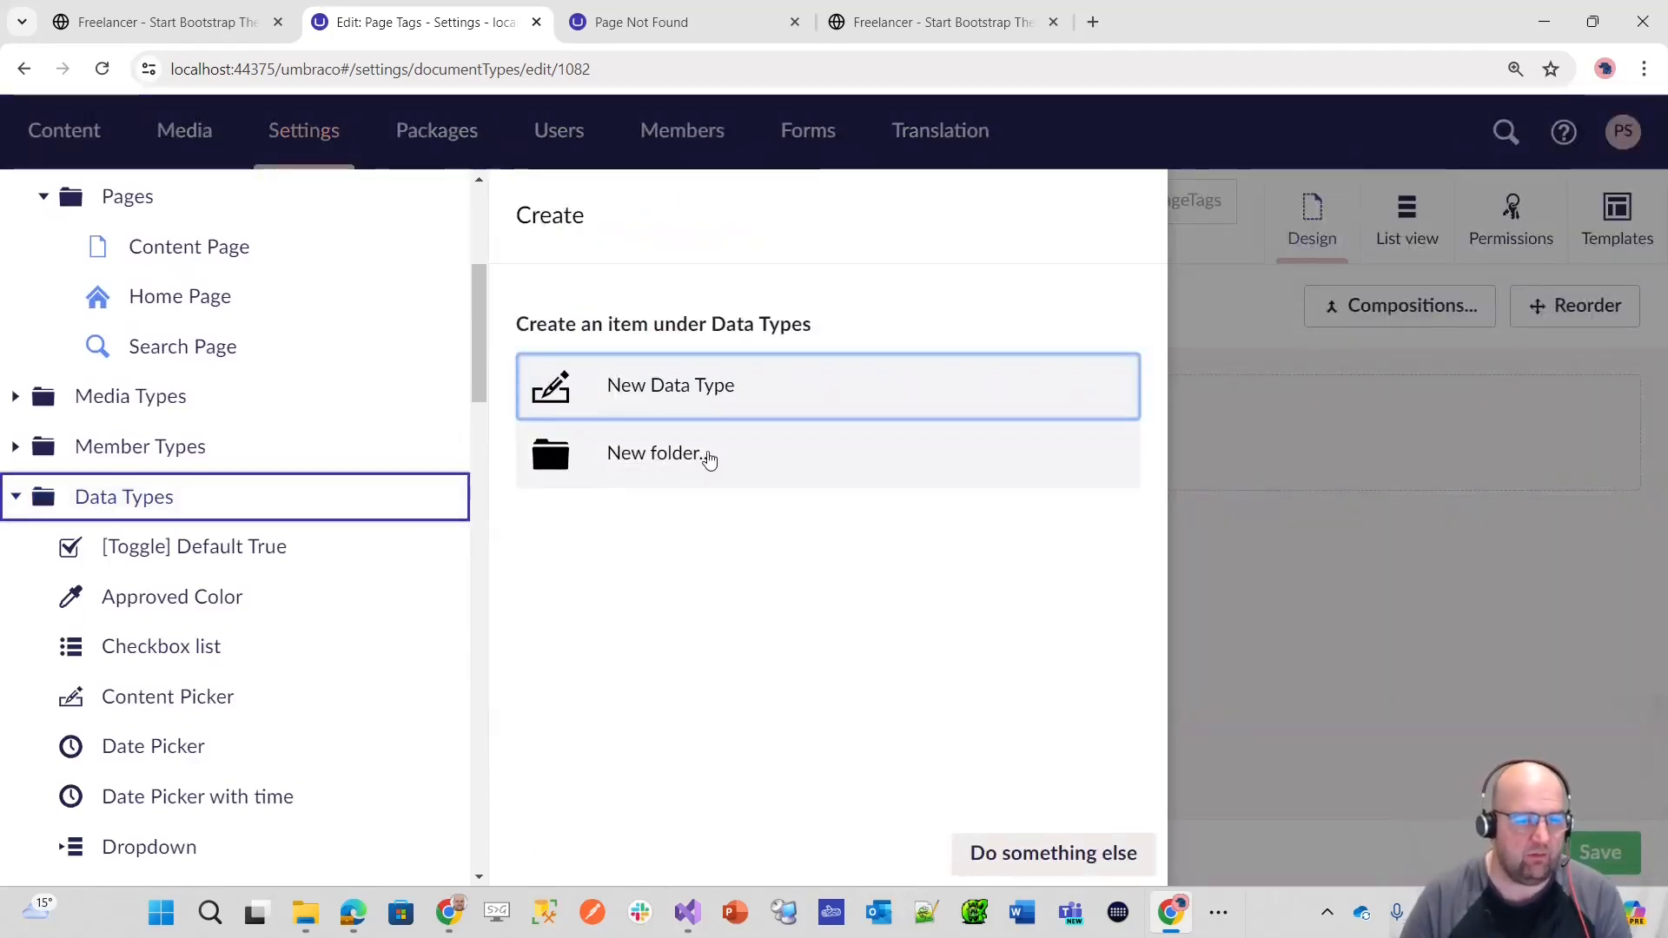
left_click(709, 459)
type("Custom")
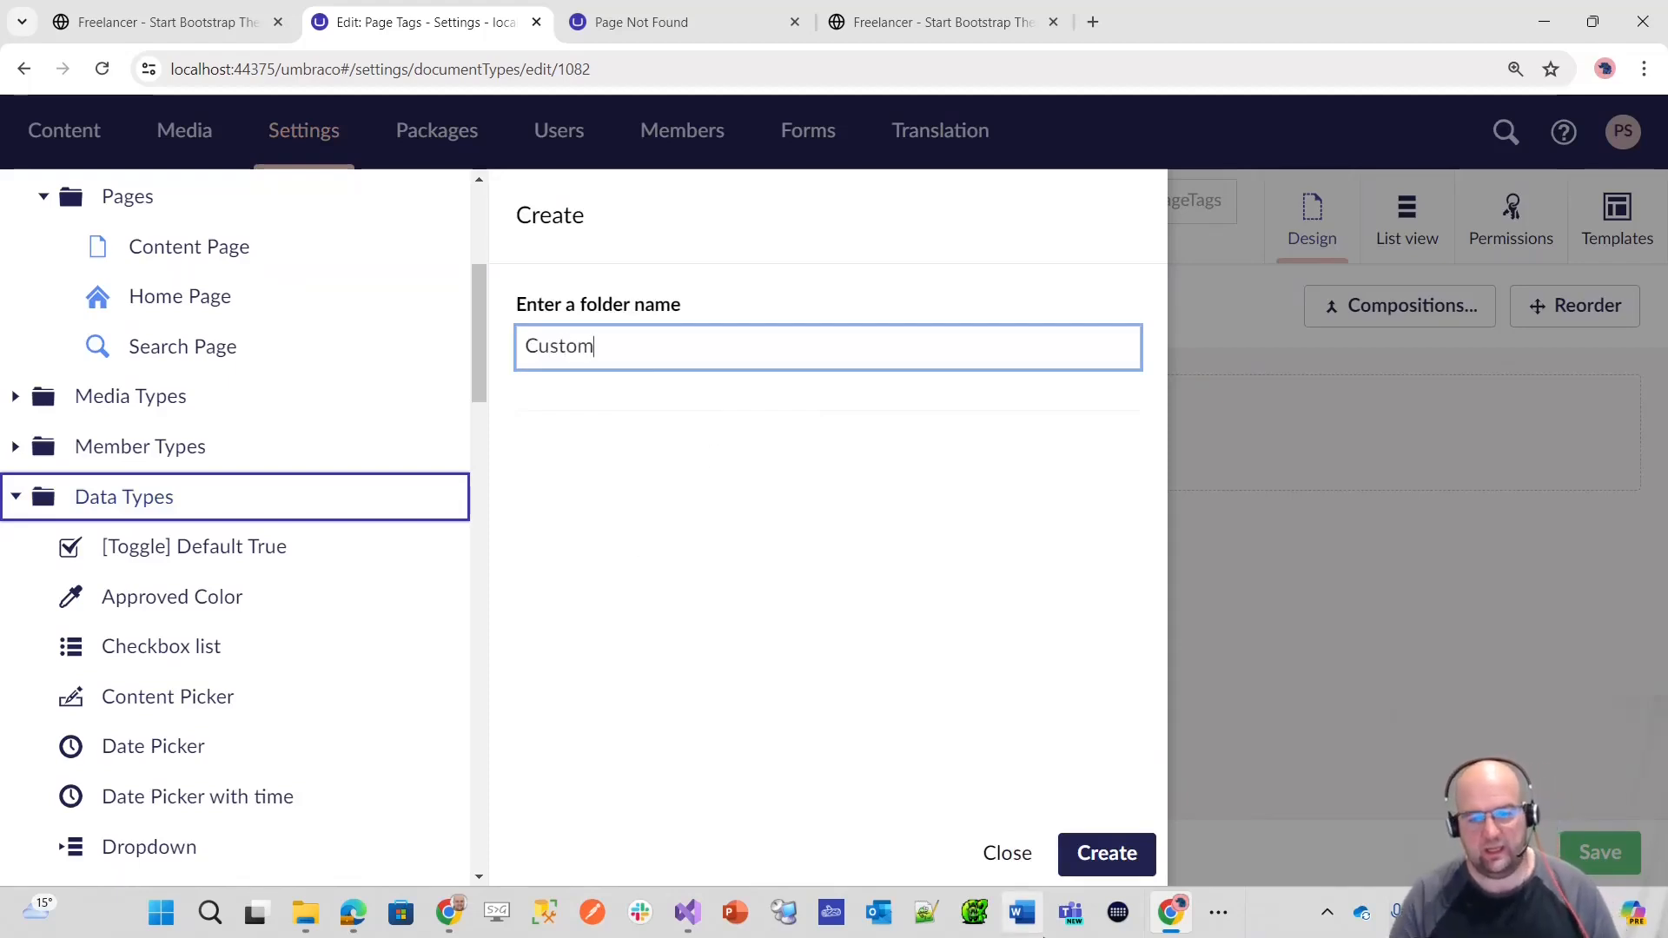
left_click(1084, 851)
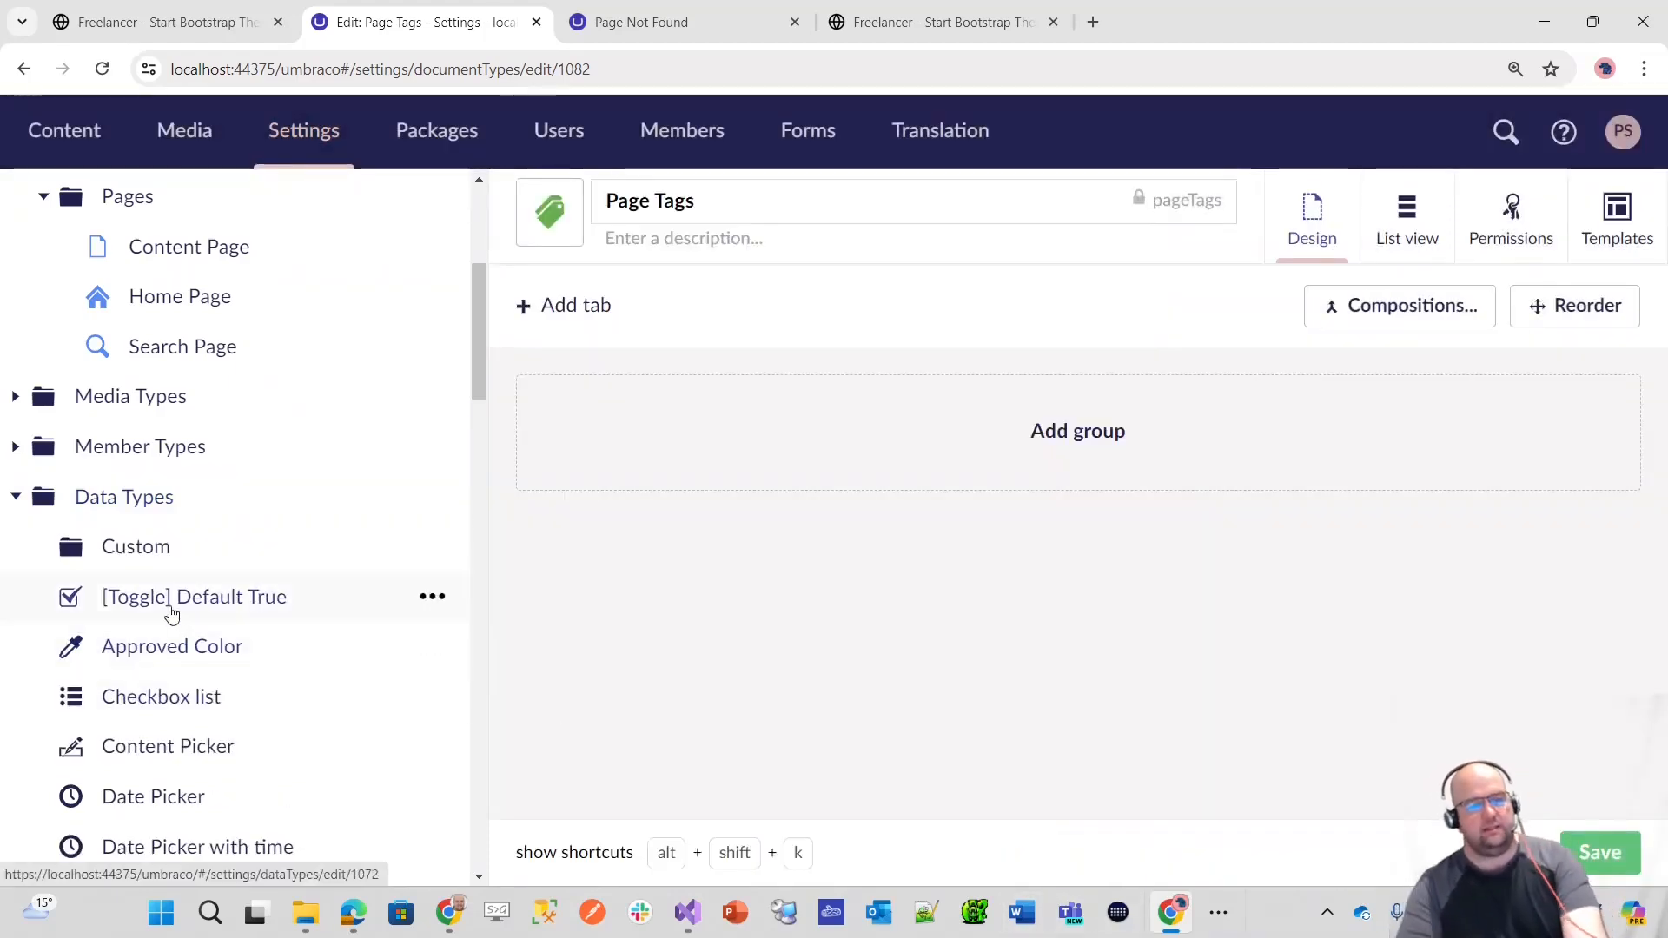
Step: Move the [Toggle] Default True data type into the Custom folder and expand the folder to check it
scroll(170, 615, "down", 15)
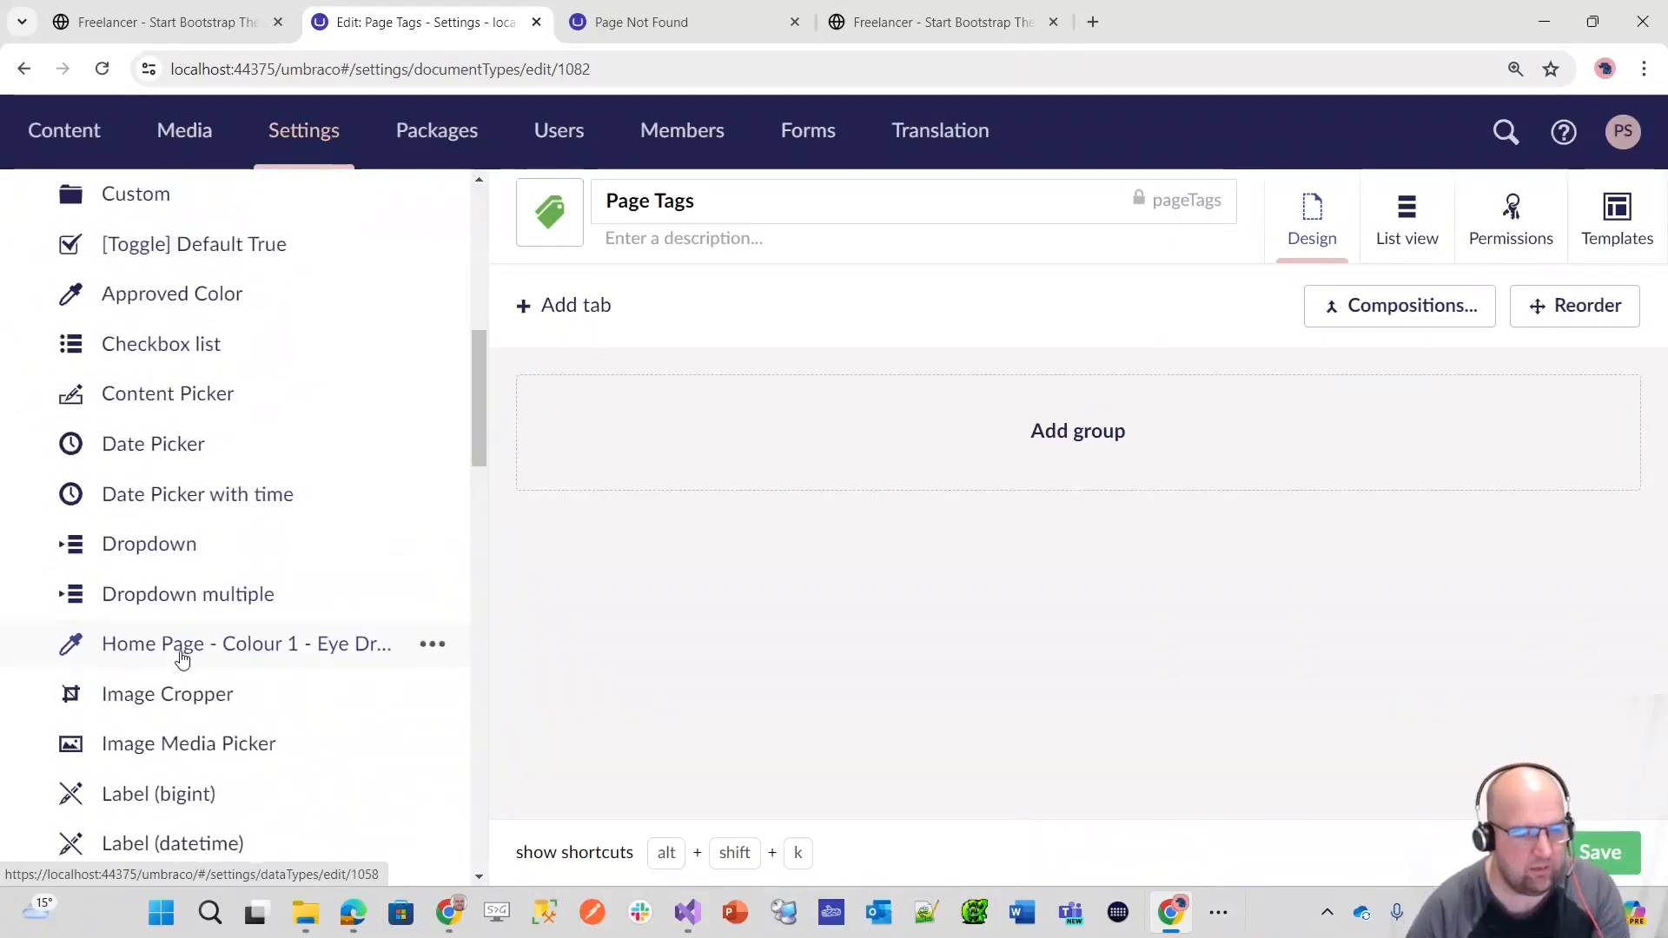
scroll(215, 730, "up", 20)
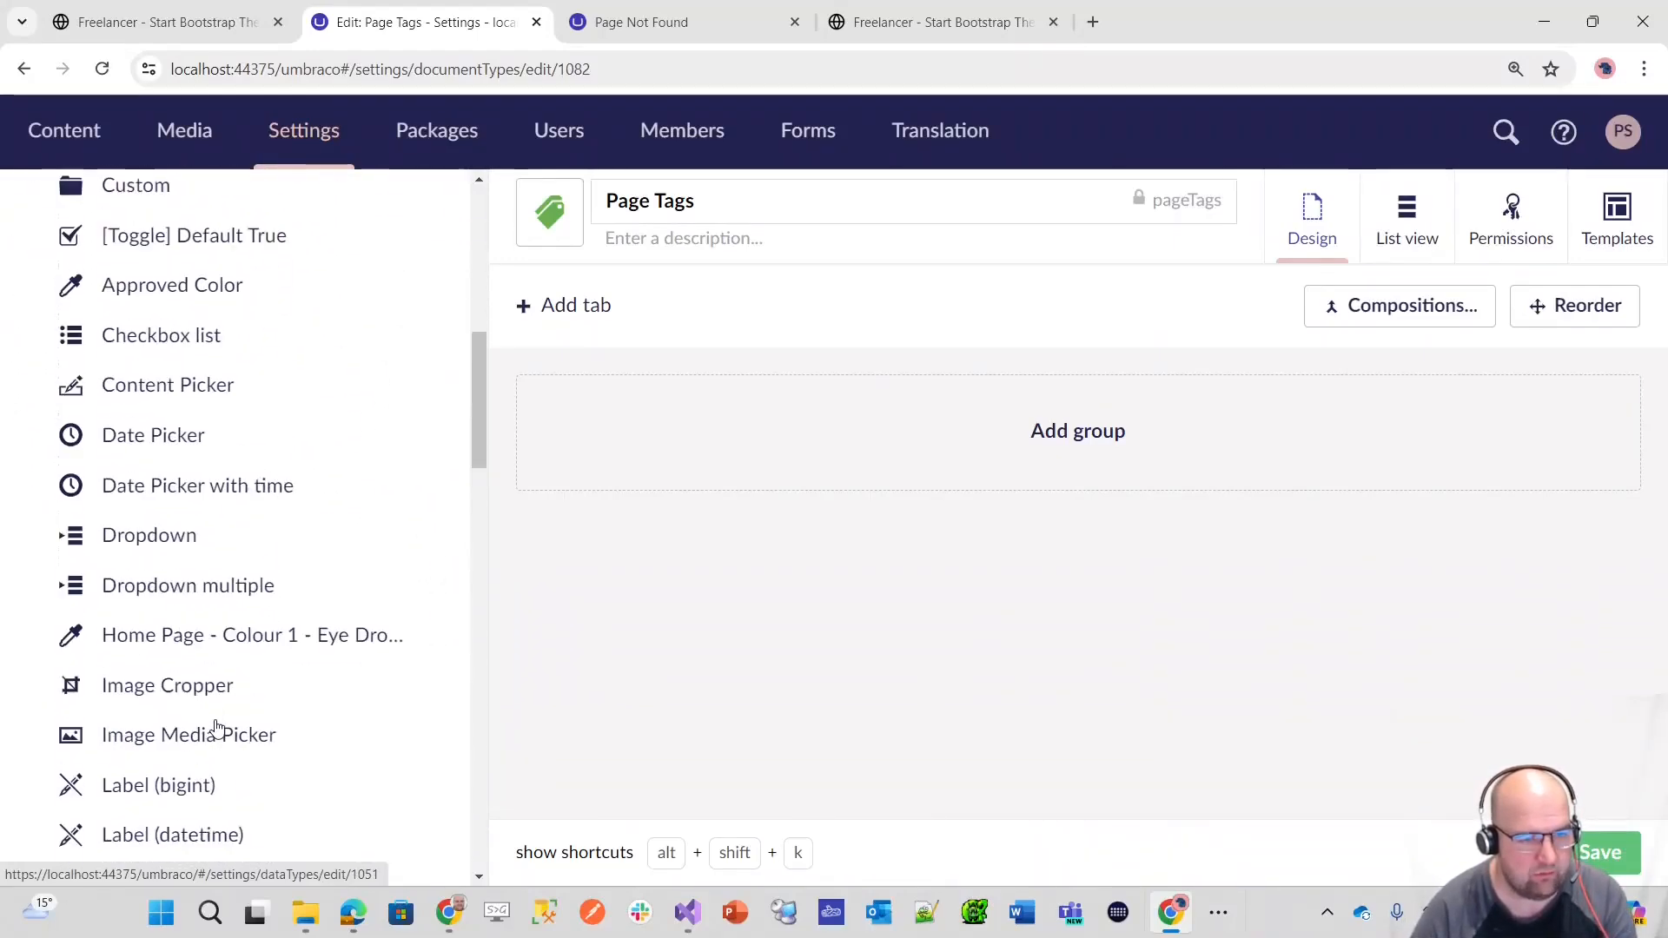
scroll(215, 707, "down", 3)
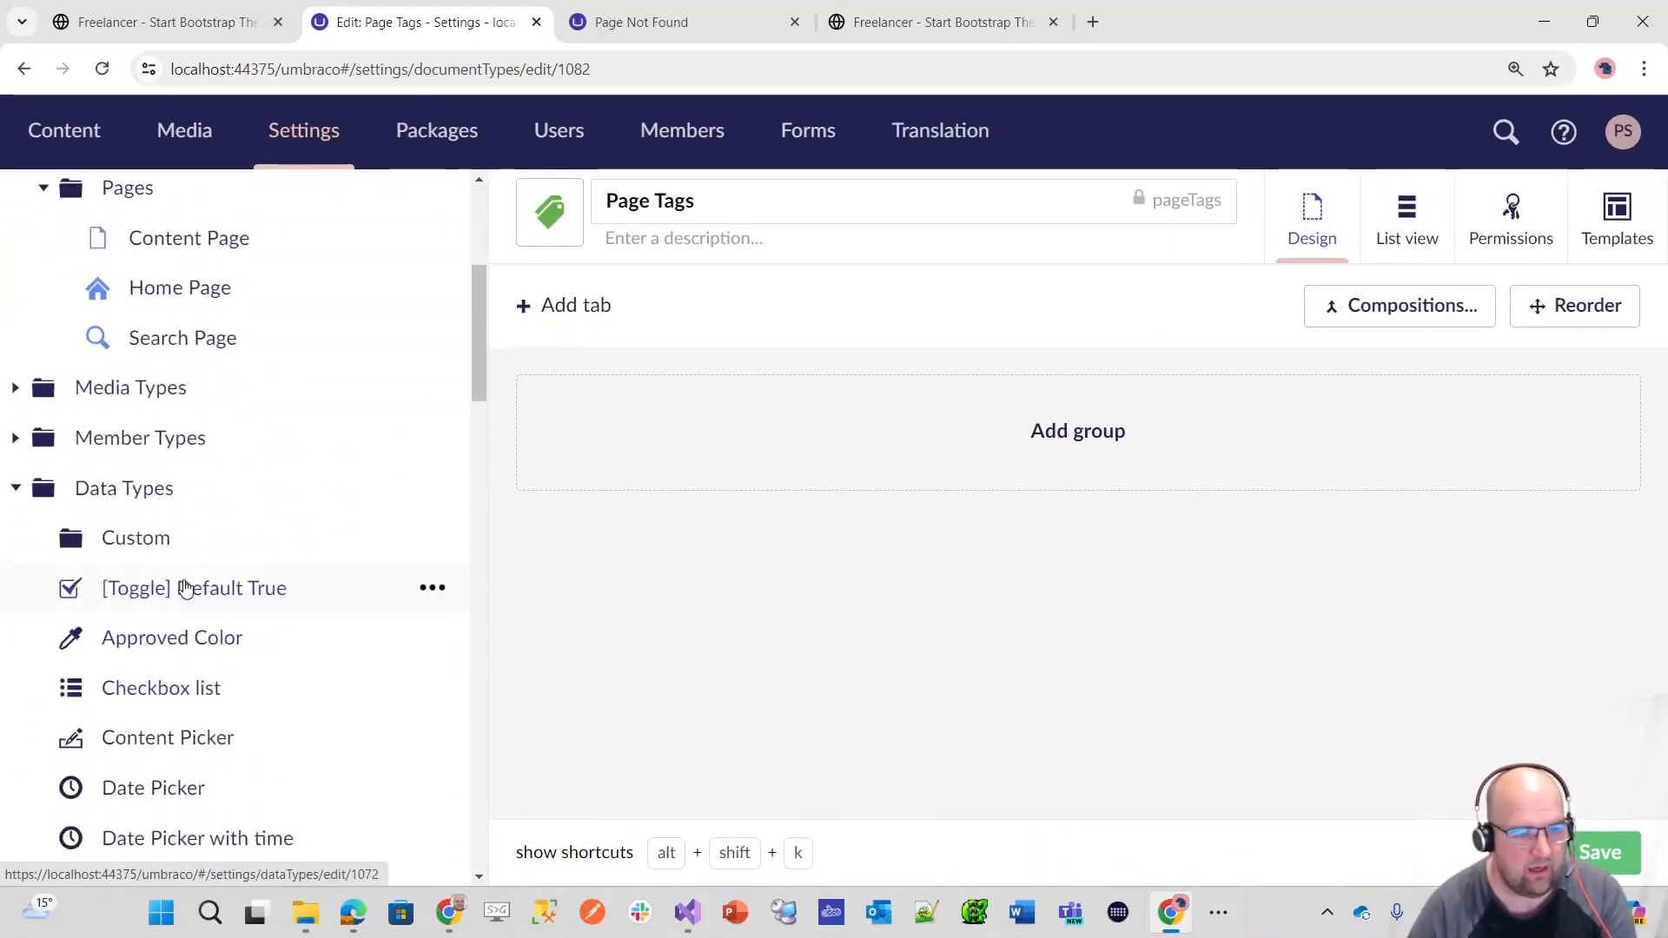
right_click(185, 588)
left_click(652, 339)
left_click(603, 493)
left_click(1128, 860)
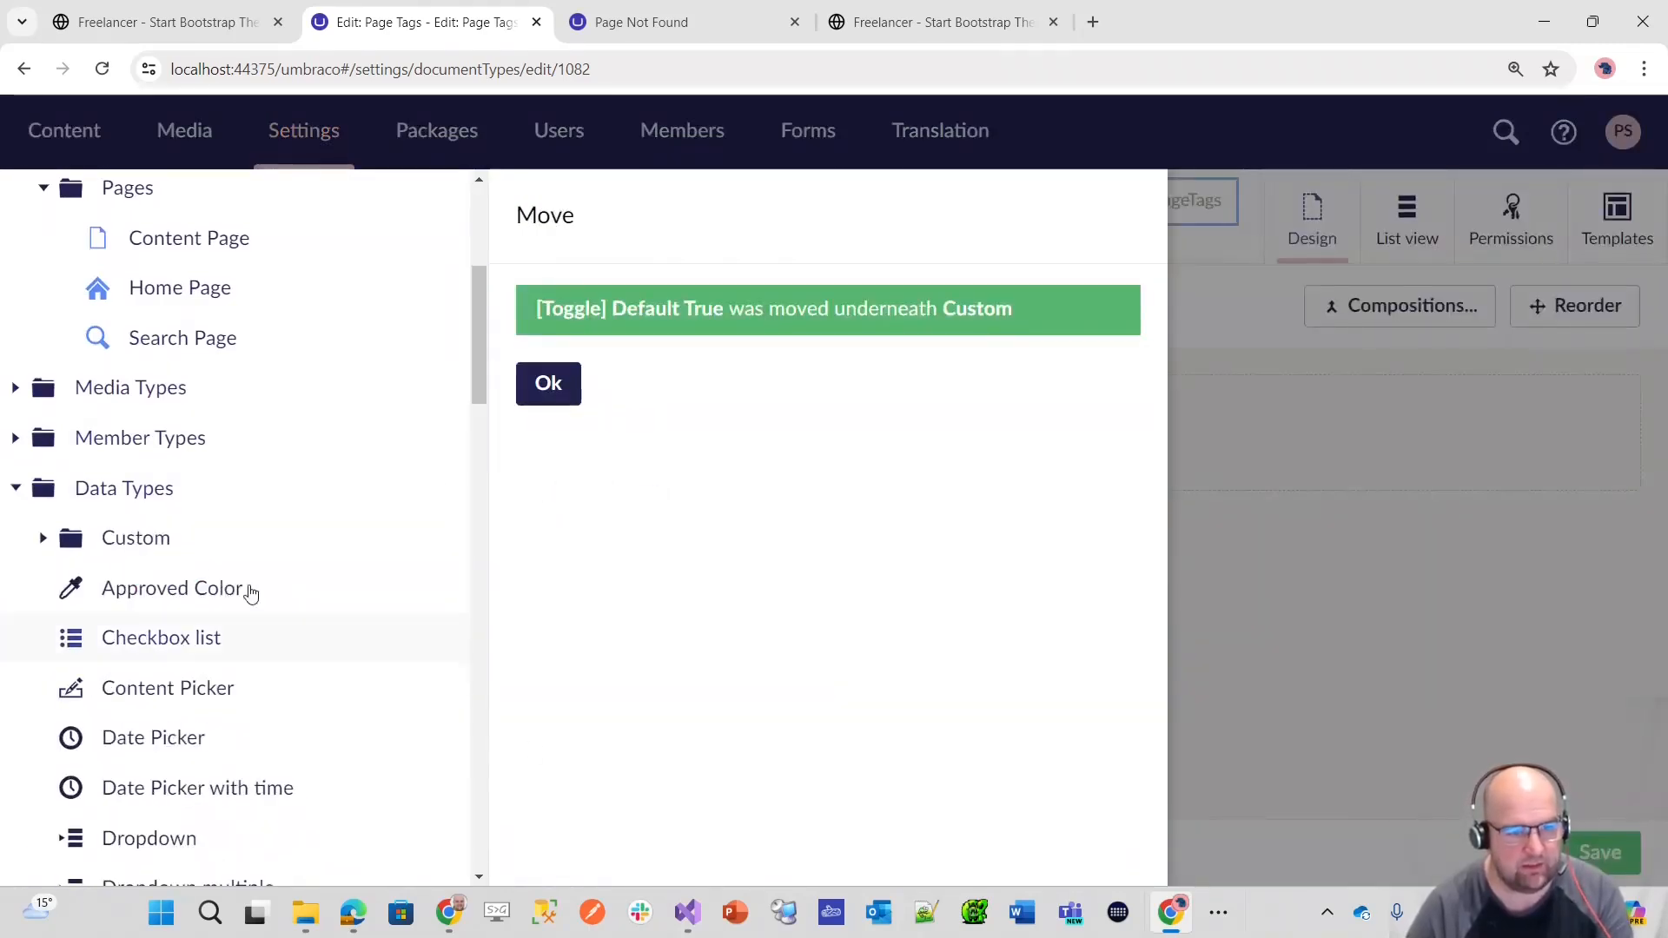
left_click(46, 544)
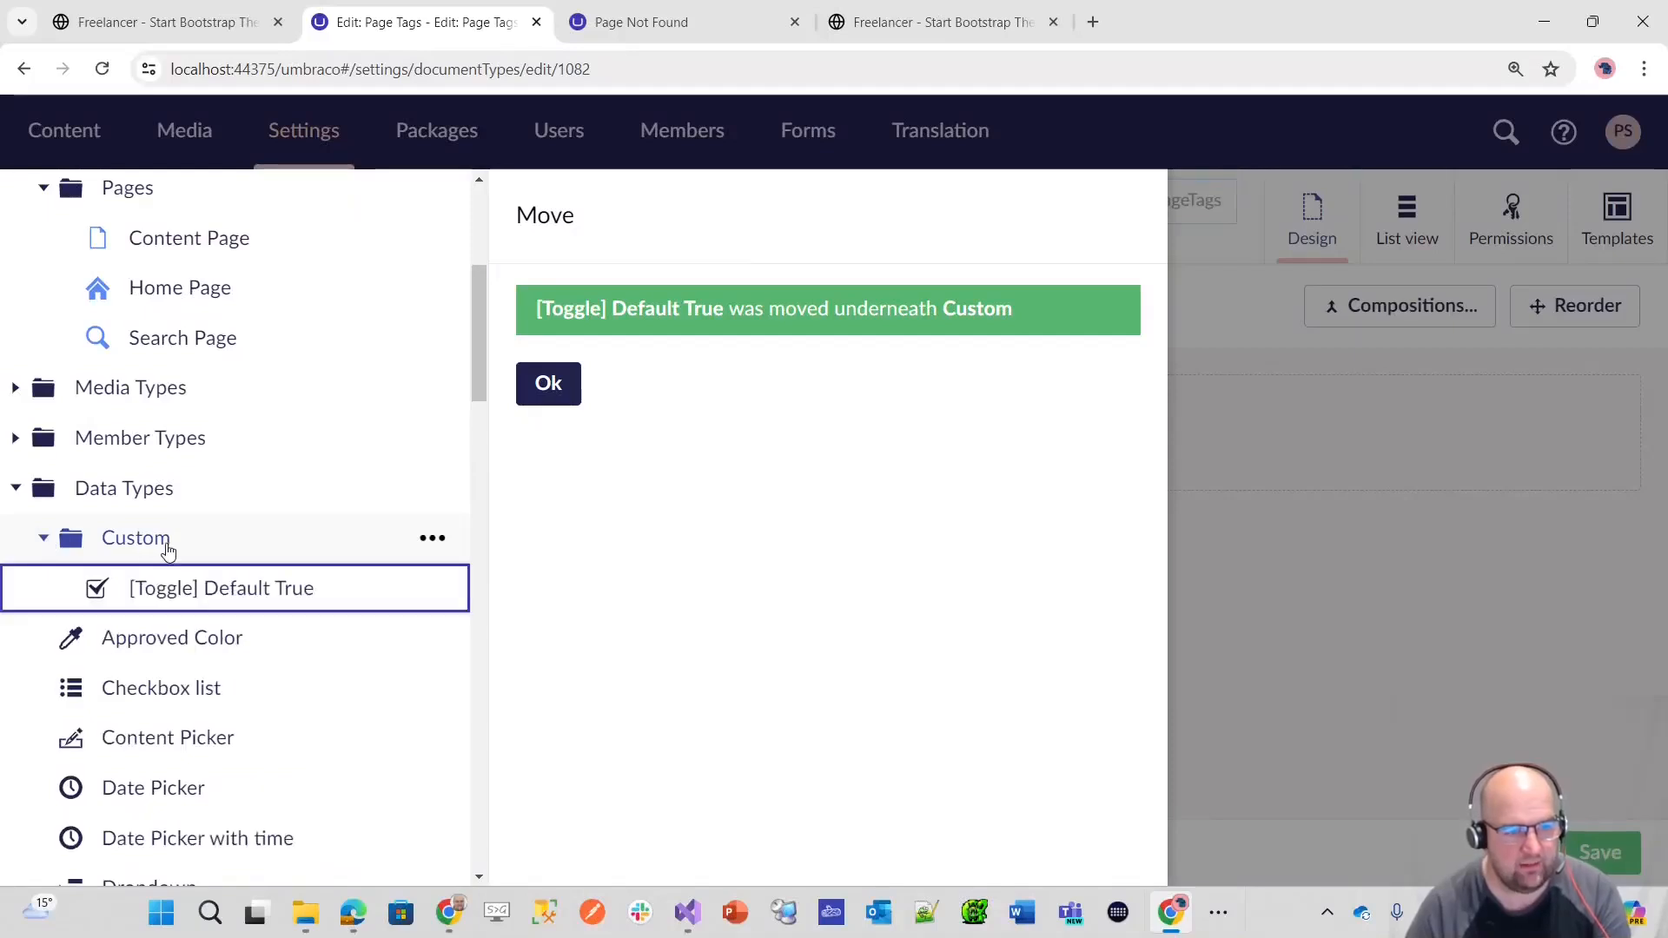
left_click(548, 383)
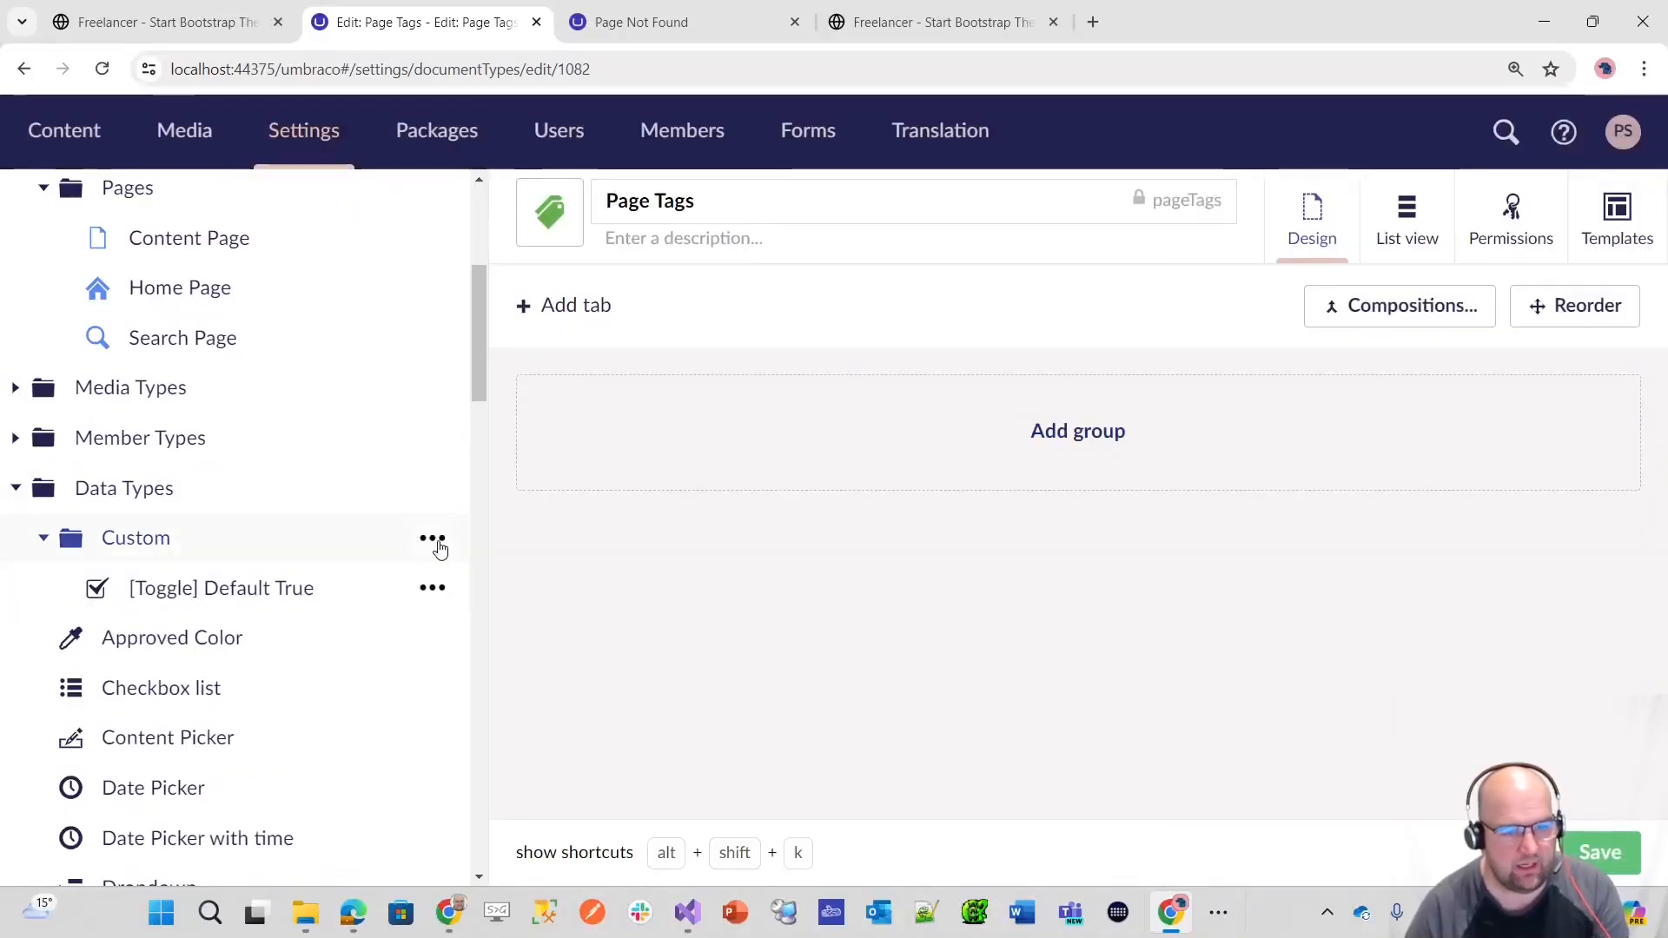
Step: Start a new data type in the Custom folder and name it "[MNTP] - Page Tag Picker"
left_click(433, 539)
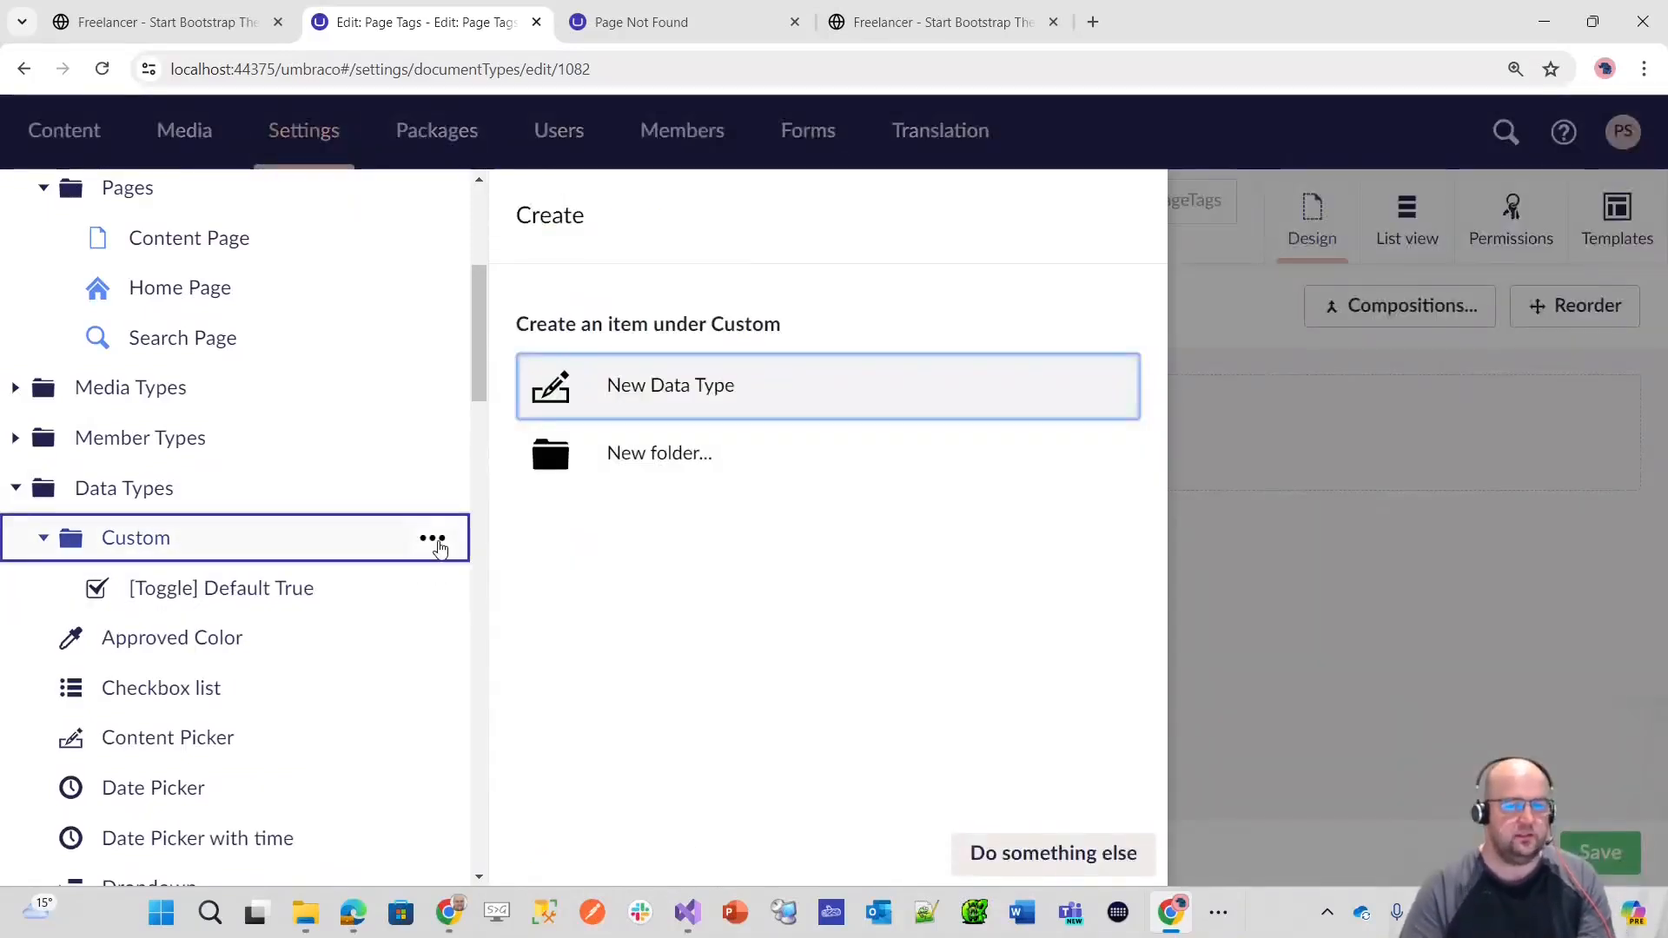
left_click(686, 384)
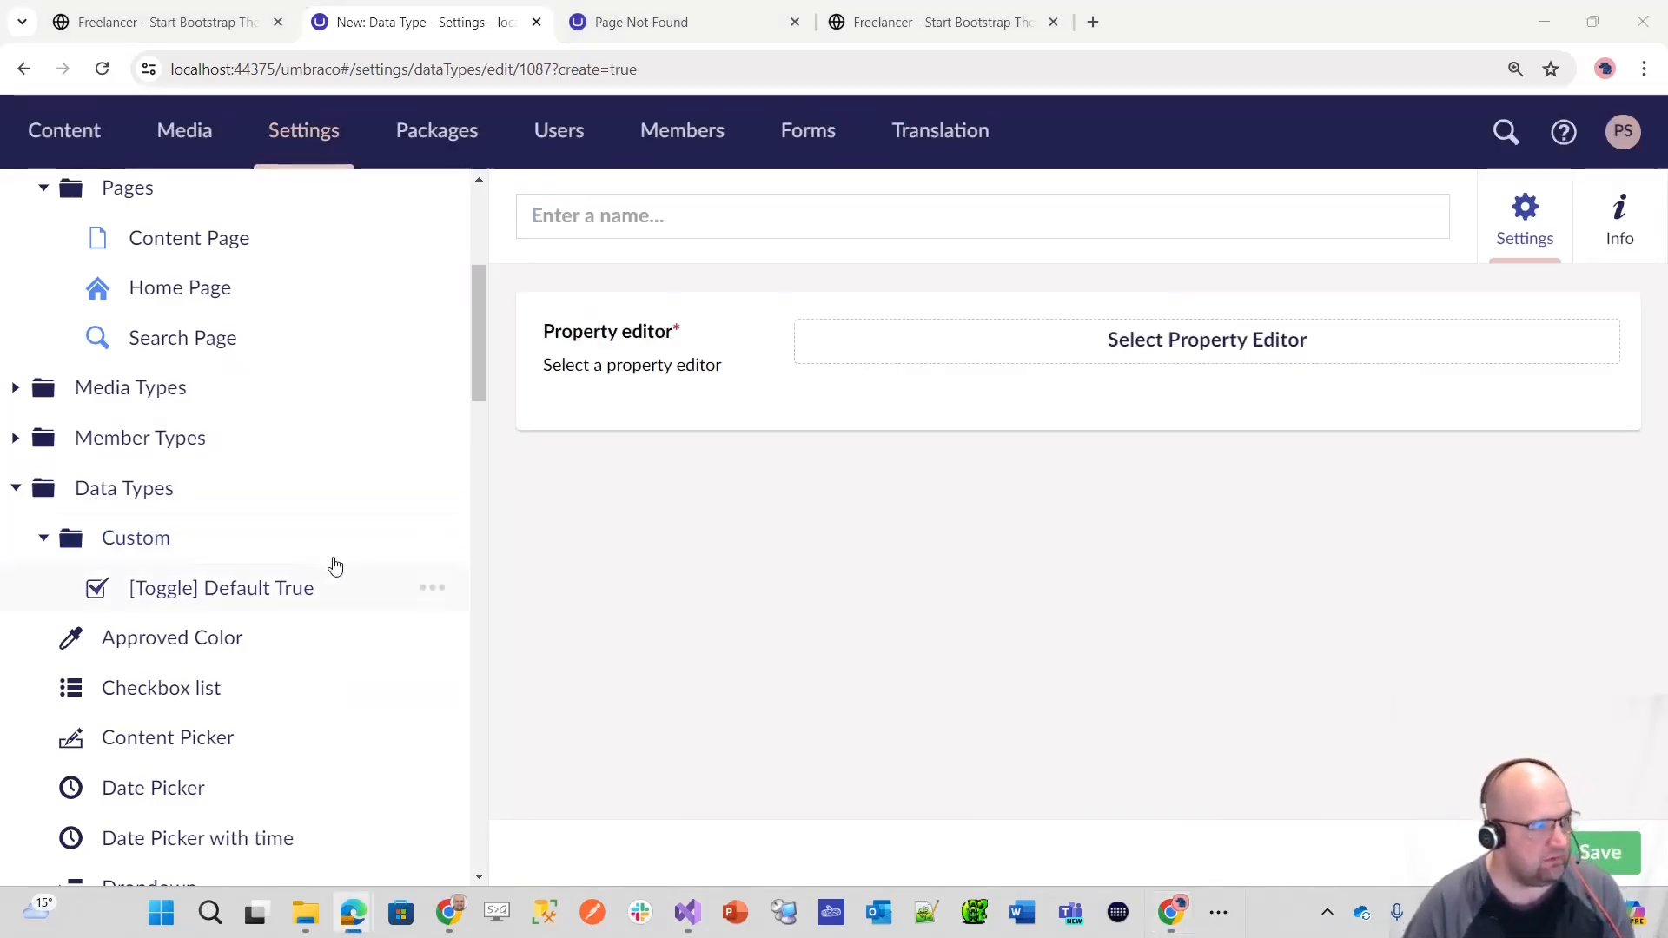
left_click(656, 224)
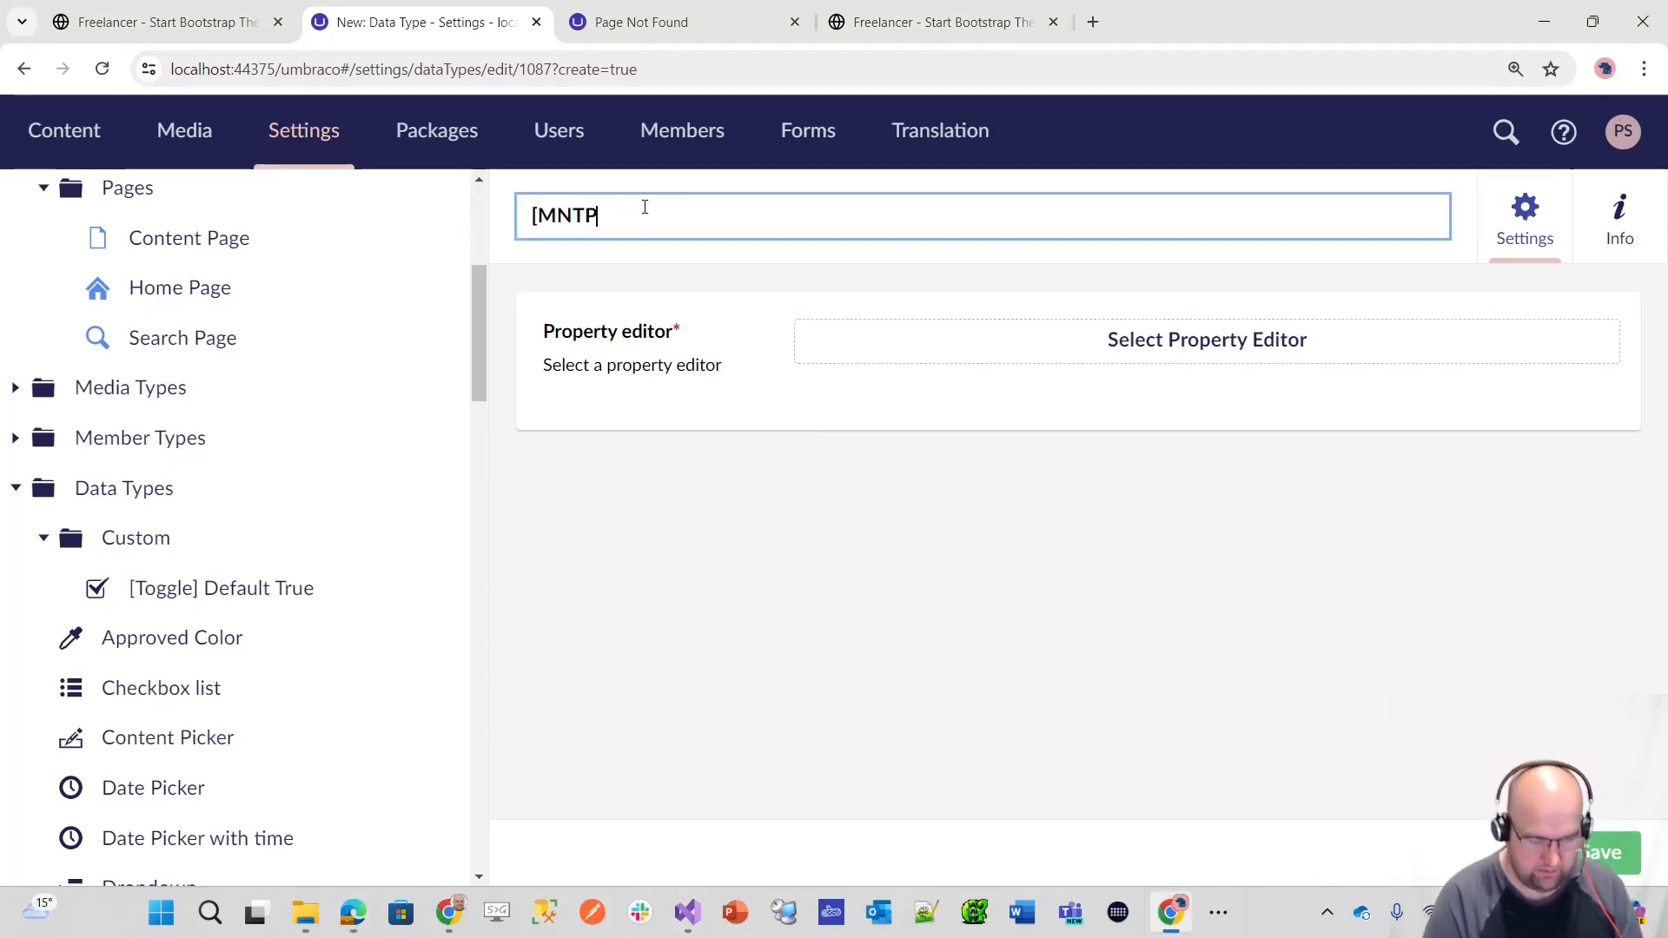
type("[MNTP] 0")
key("BackSpace")
type("- Page Tag Picker")
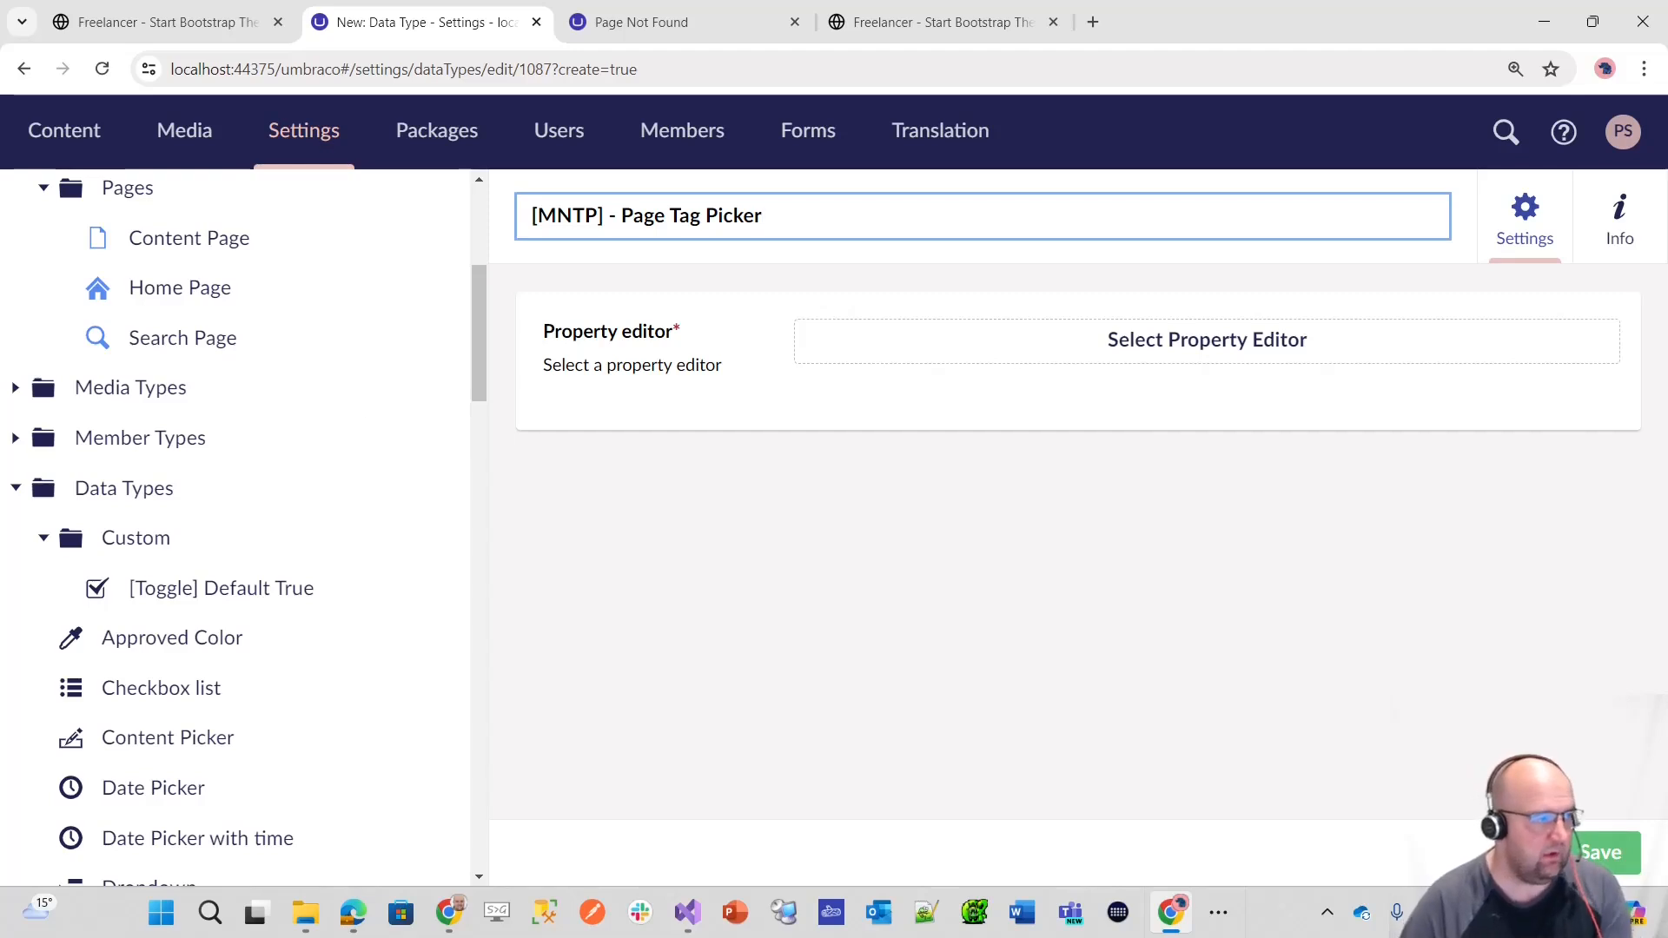
Step: Choose Multinode Treepicker as the new data type's property editor, with Content as its node type
left_click(1211, 344)
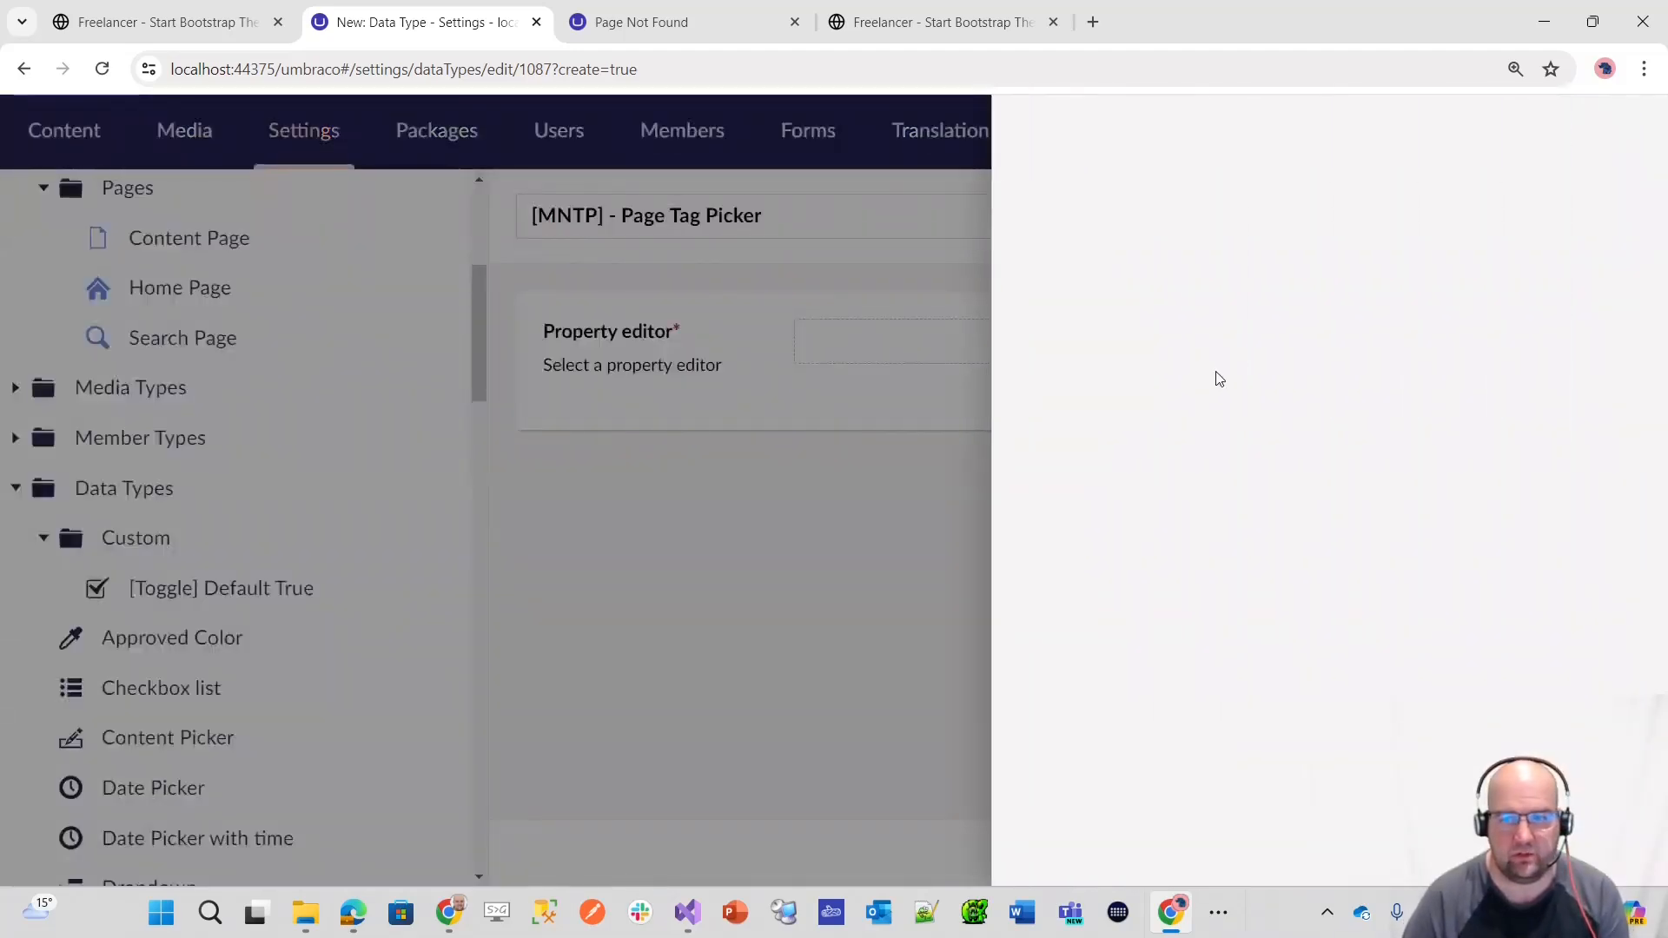
type("tree")
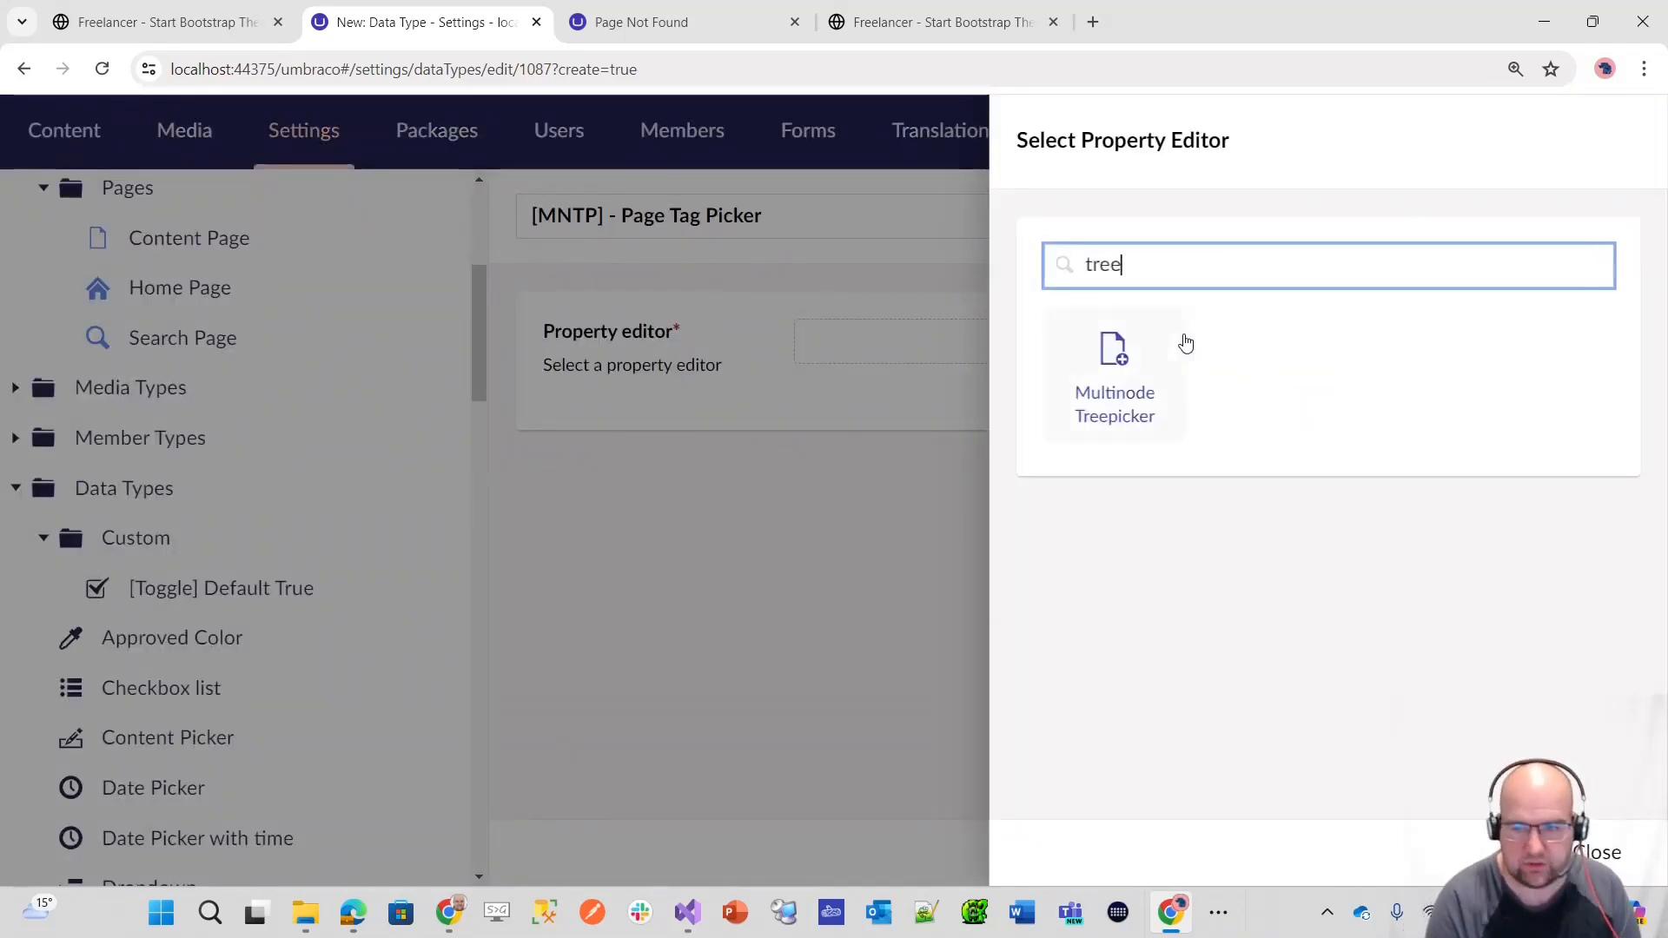
left_click(1086, 410)
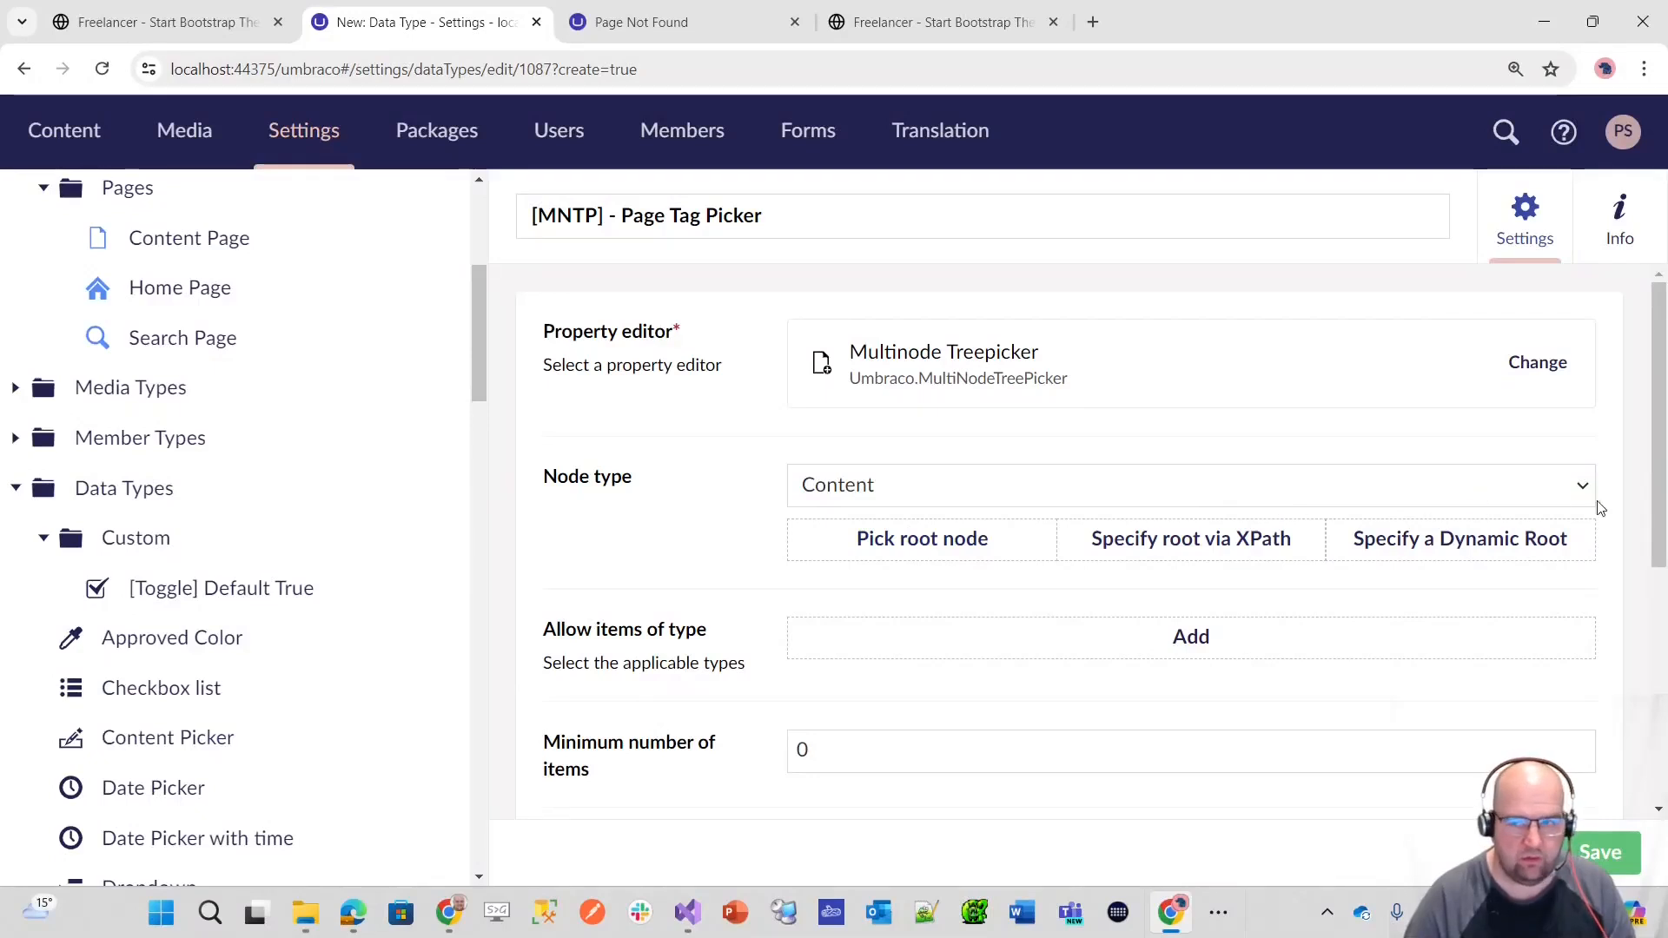
left_click(1577, 489)
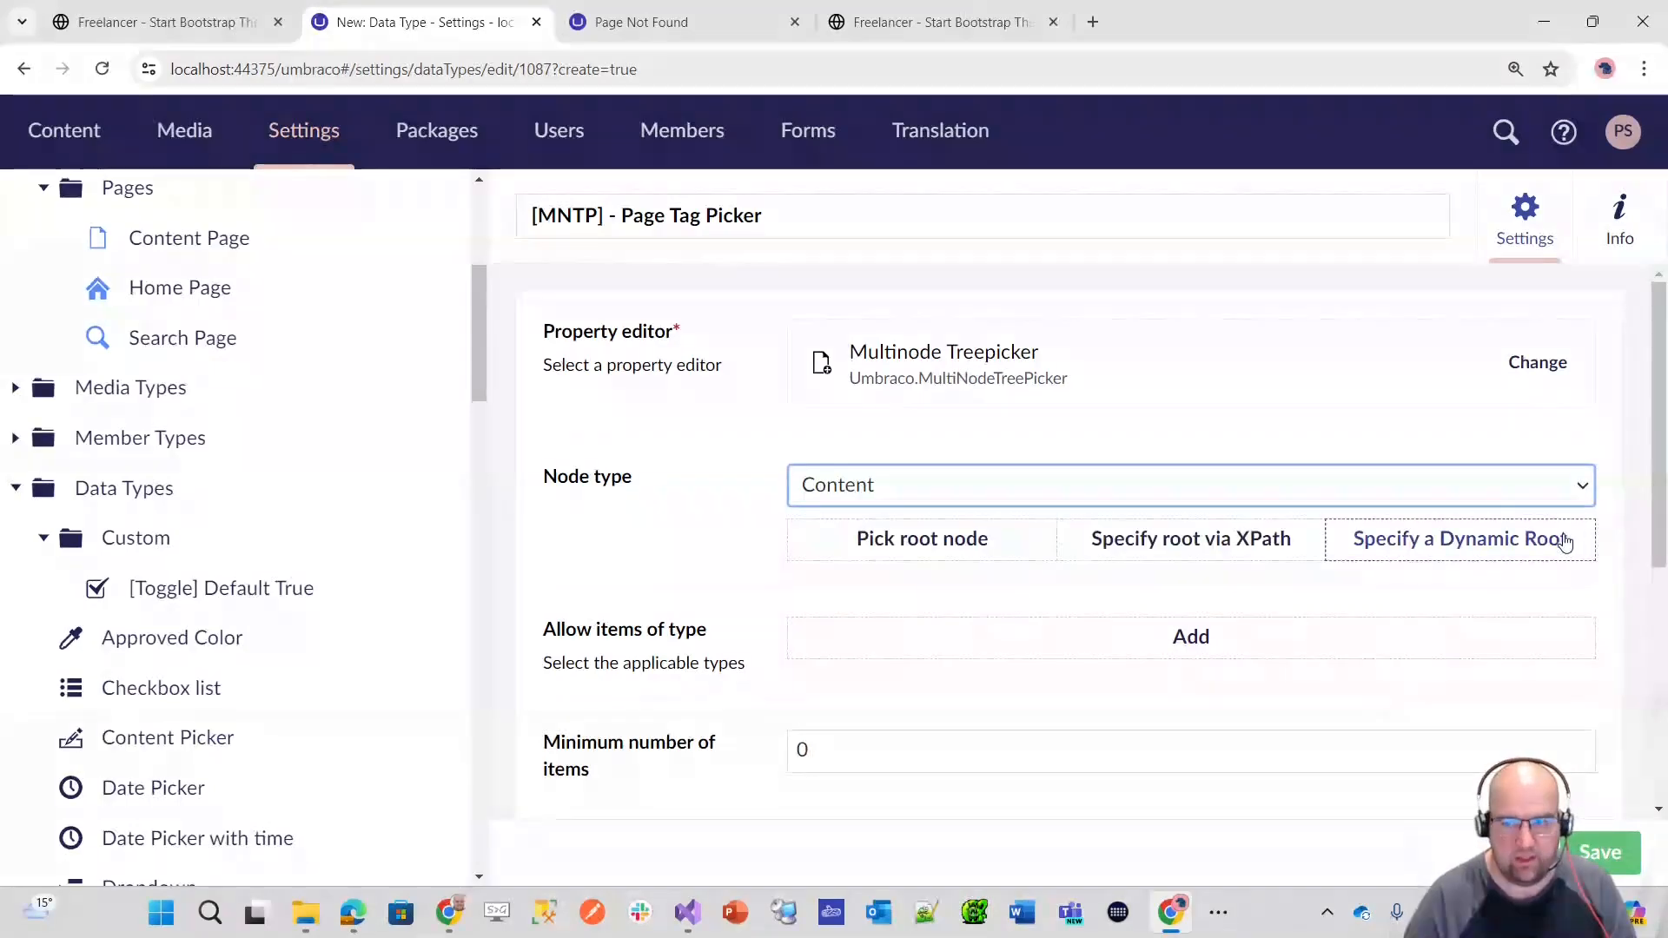
Step: Specify a dynamic root for the page tag picker and set its origin to Current
left_click(1528, 553)
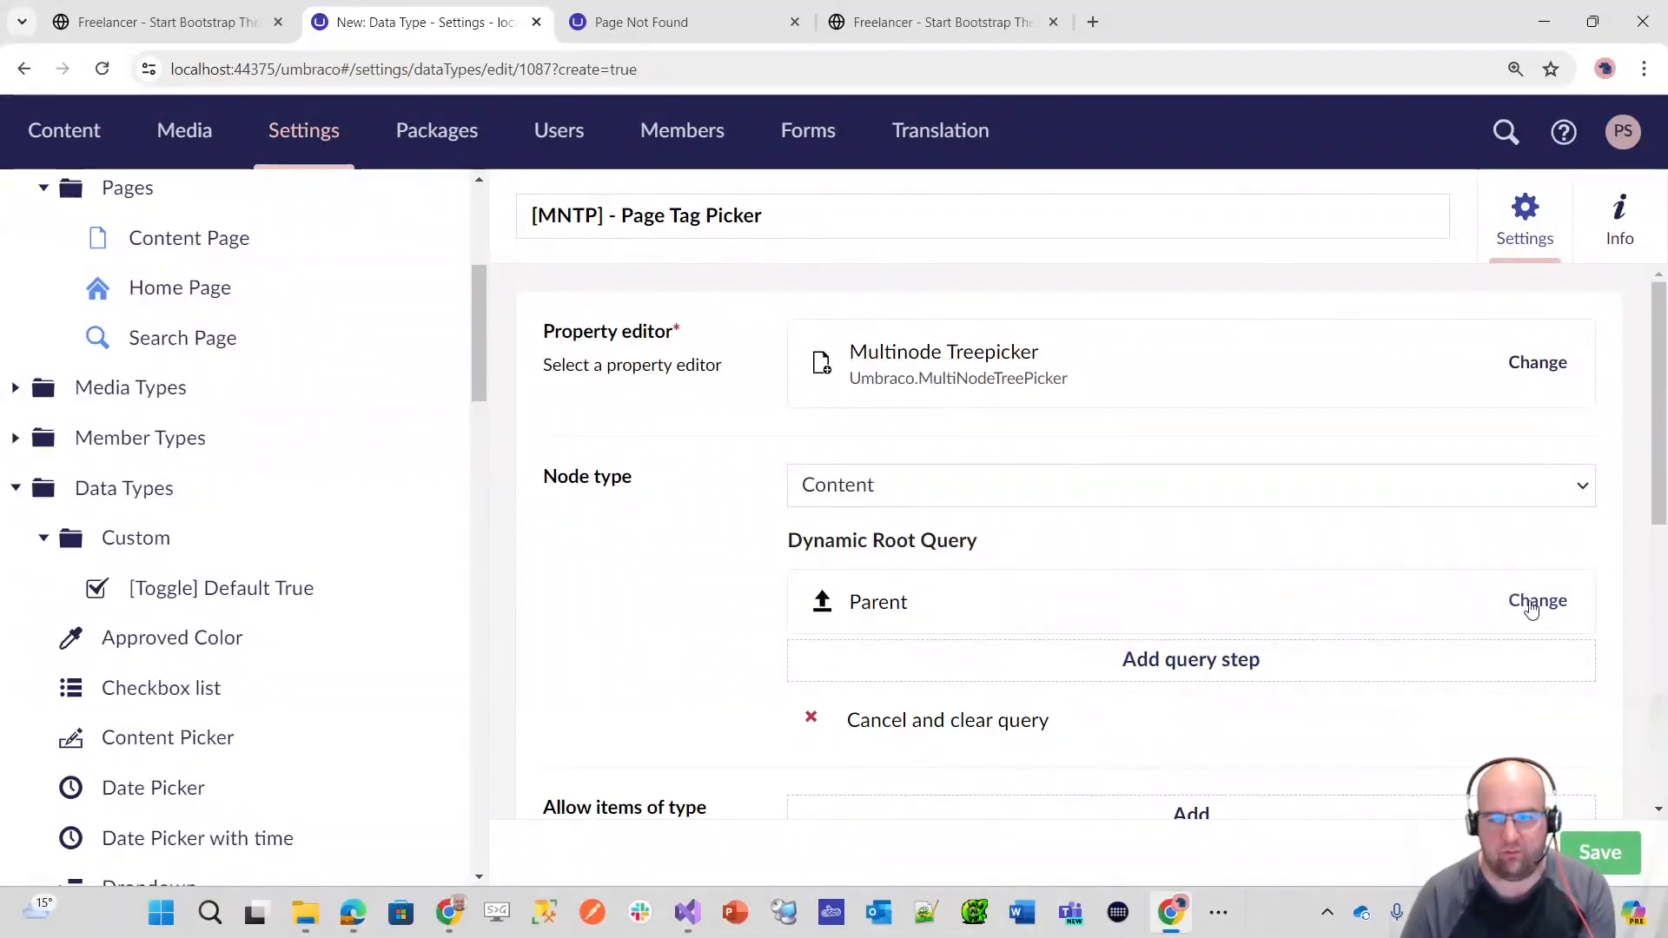
left_click(1532, 600)
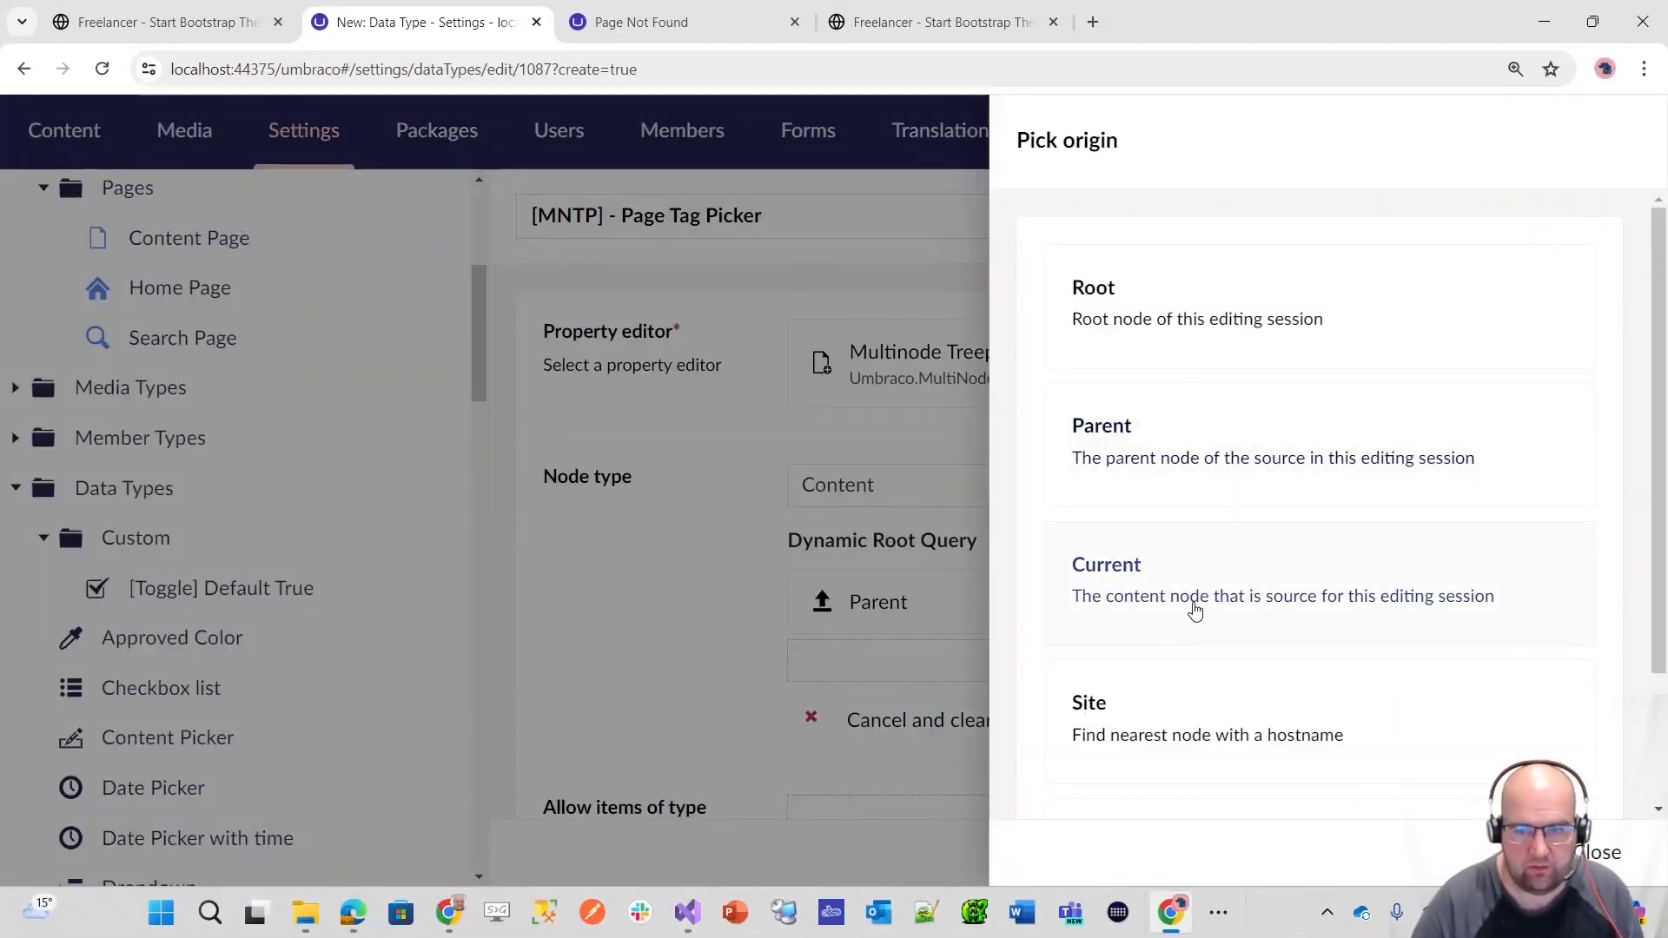
left_click(1195, 608)
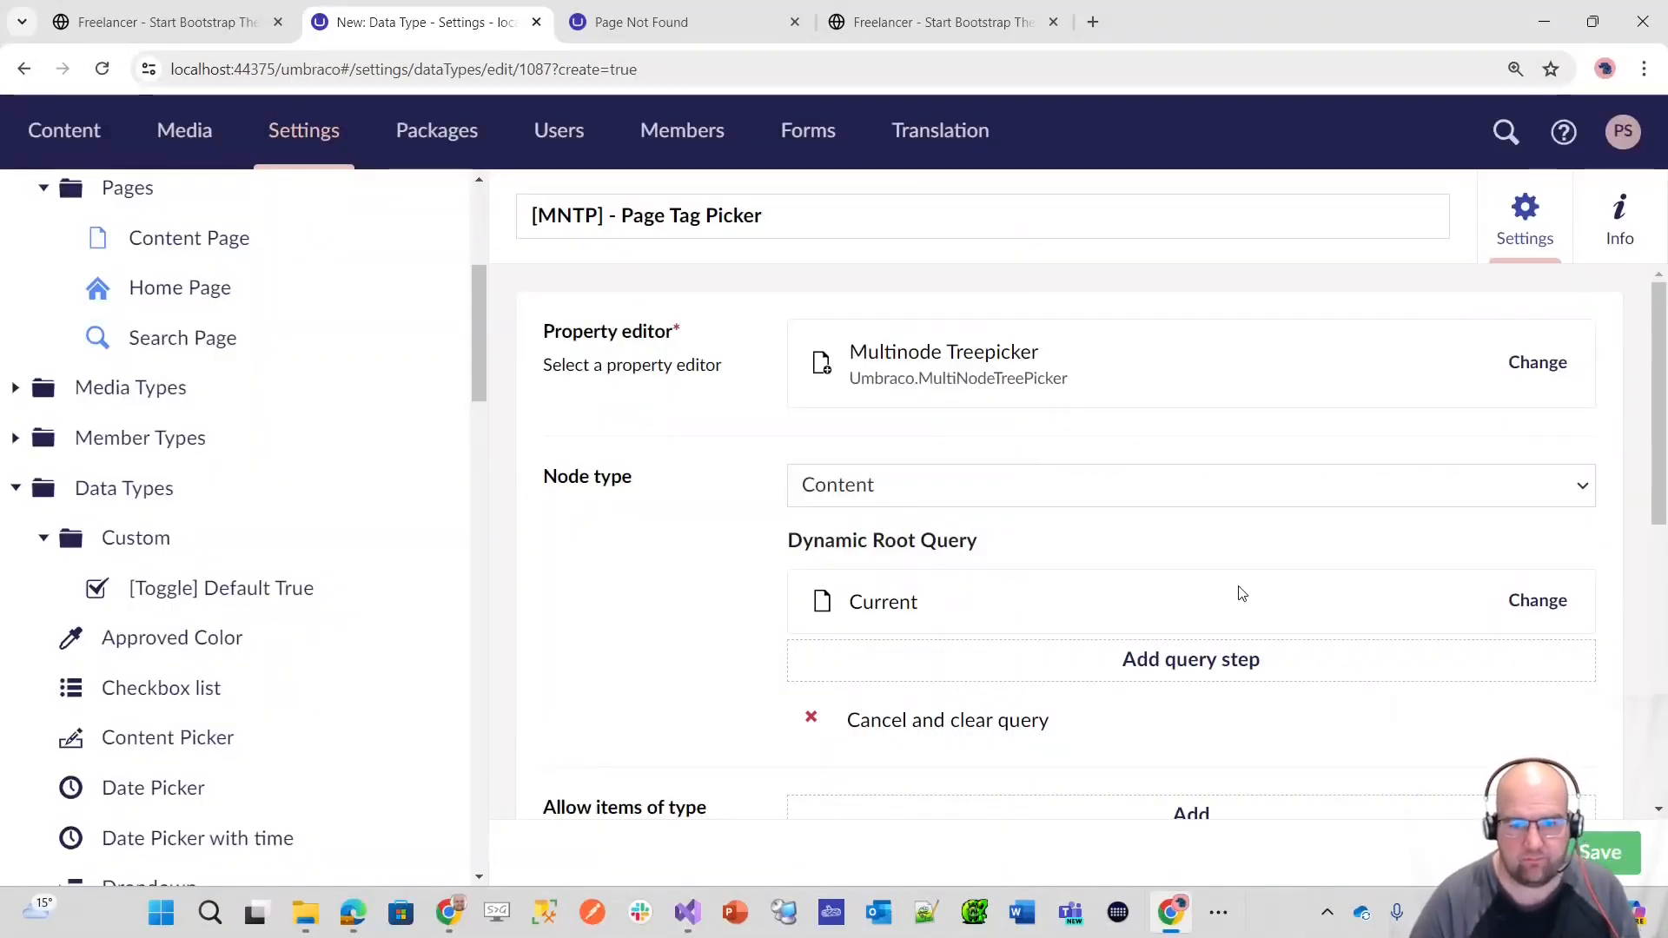
Step: Add a Nearest Ancestor Or Self step to the dynamic root query, matching the Home Page content type
left_click(1193, 658)
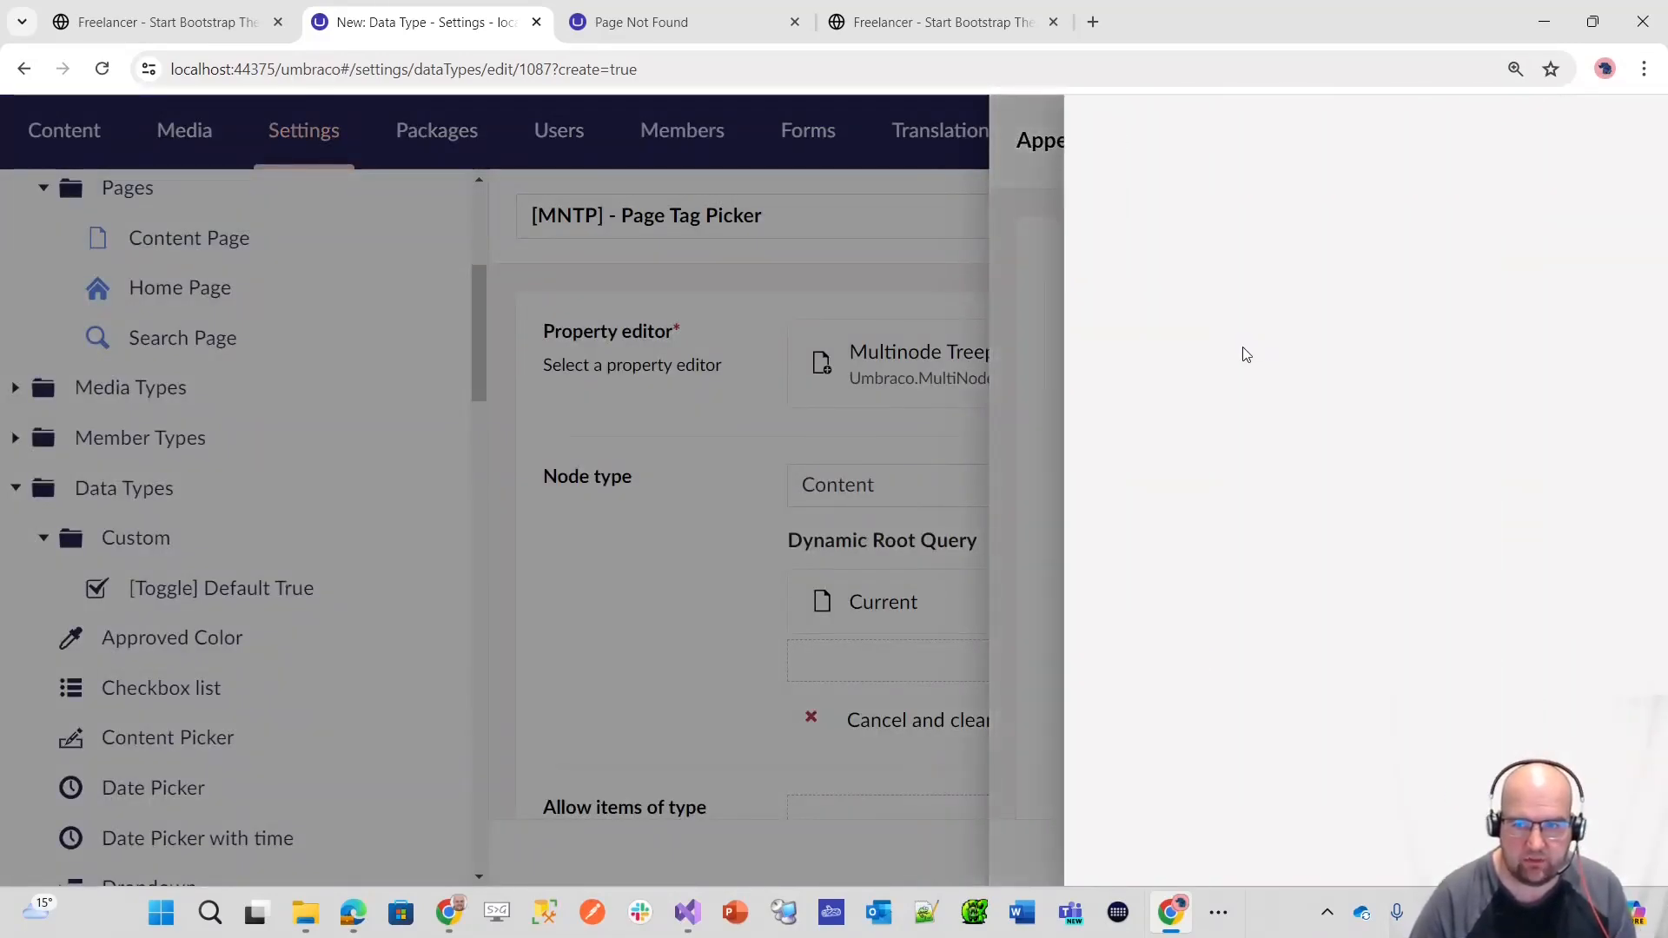
left_click(1060, 371)
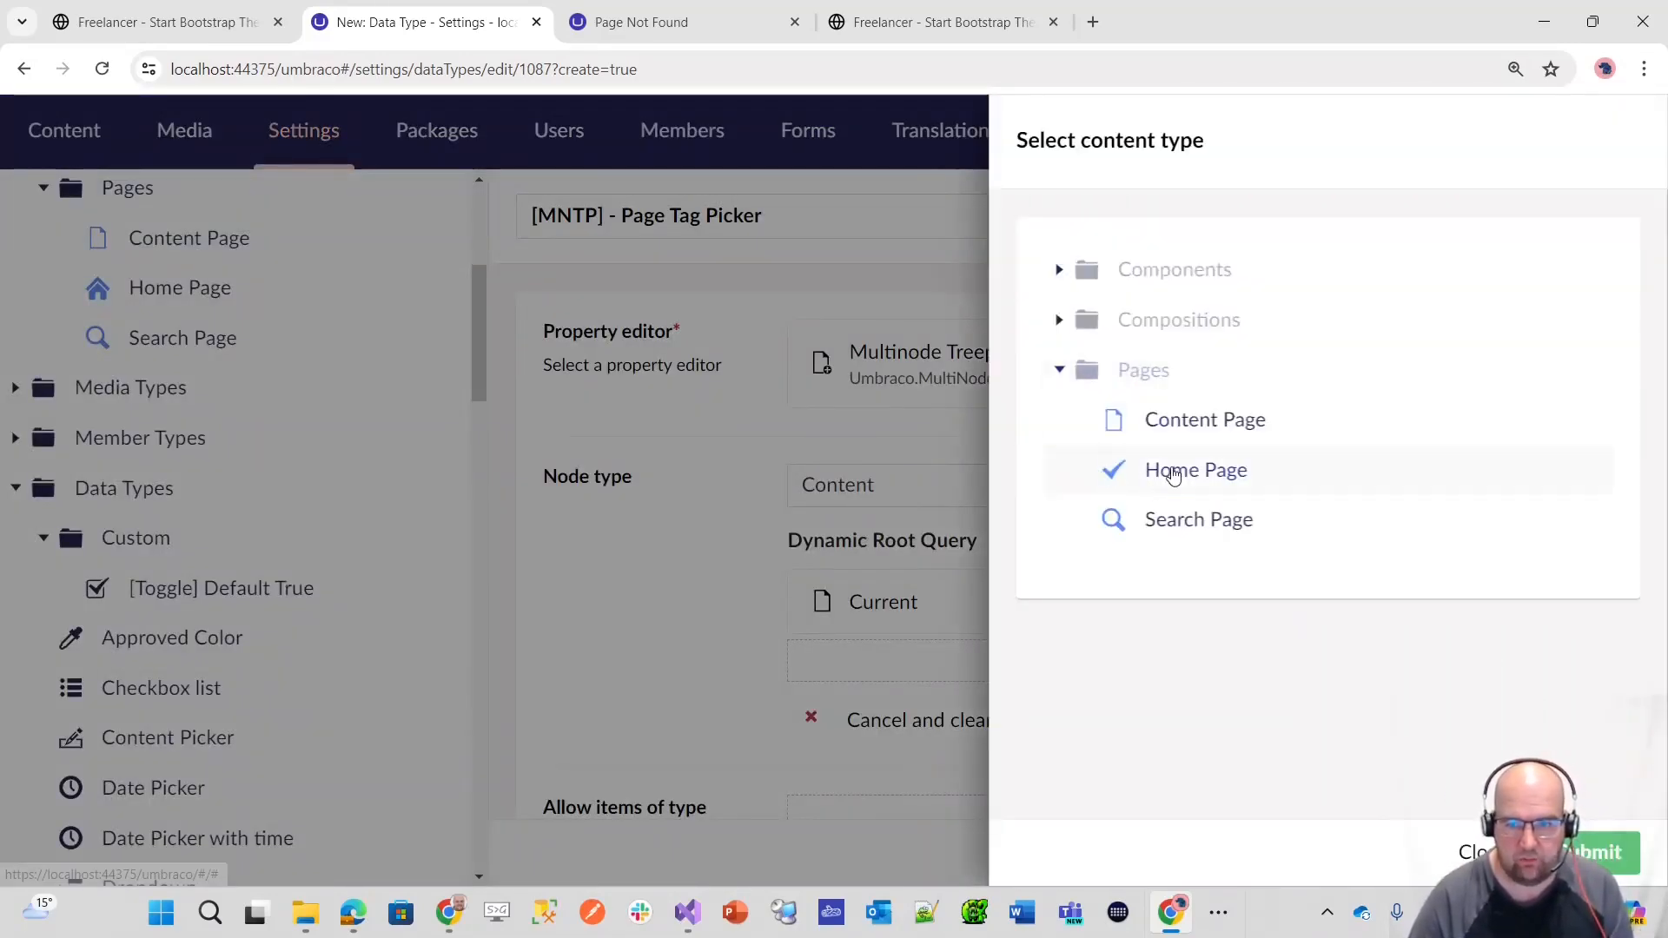
left_click(1601, 852)
Step: Append a Nearest Descendant Or Self step to the dynamic root query, matching the Page Tags content type from Components
scroll(1129, 599, "down", 3)
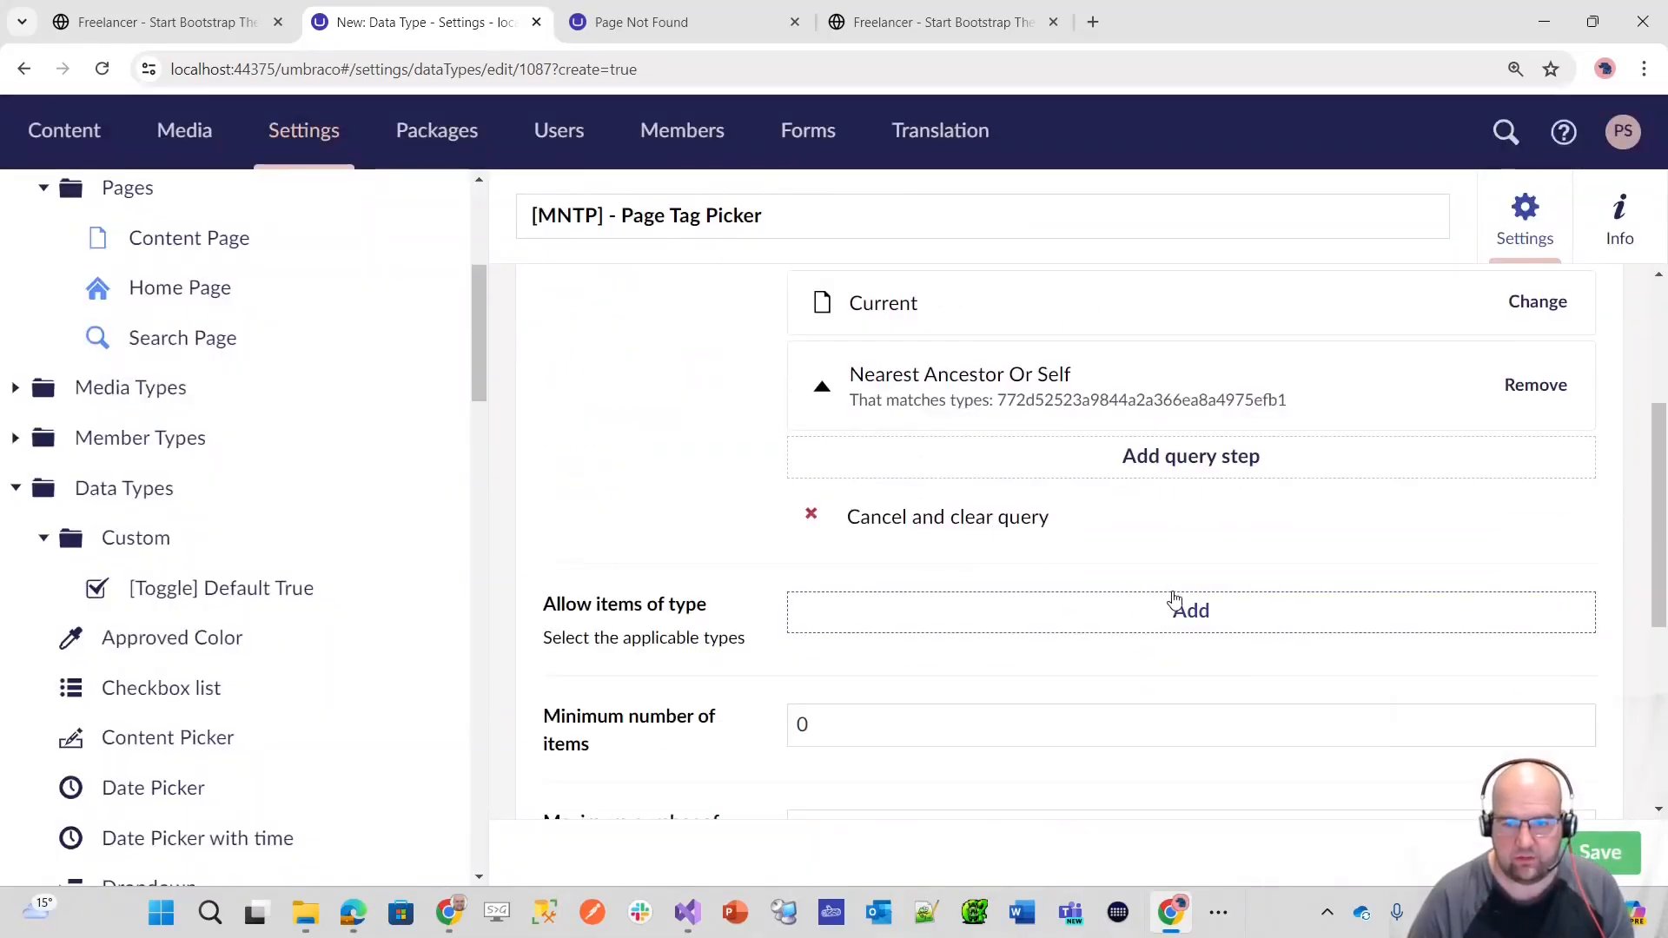
left_click(1204, 474)
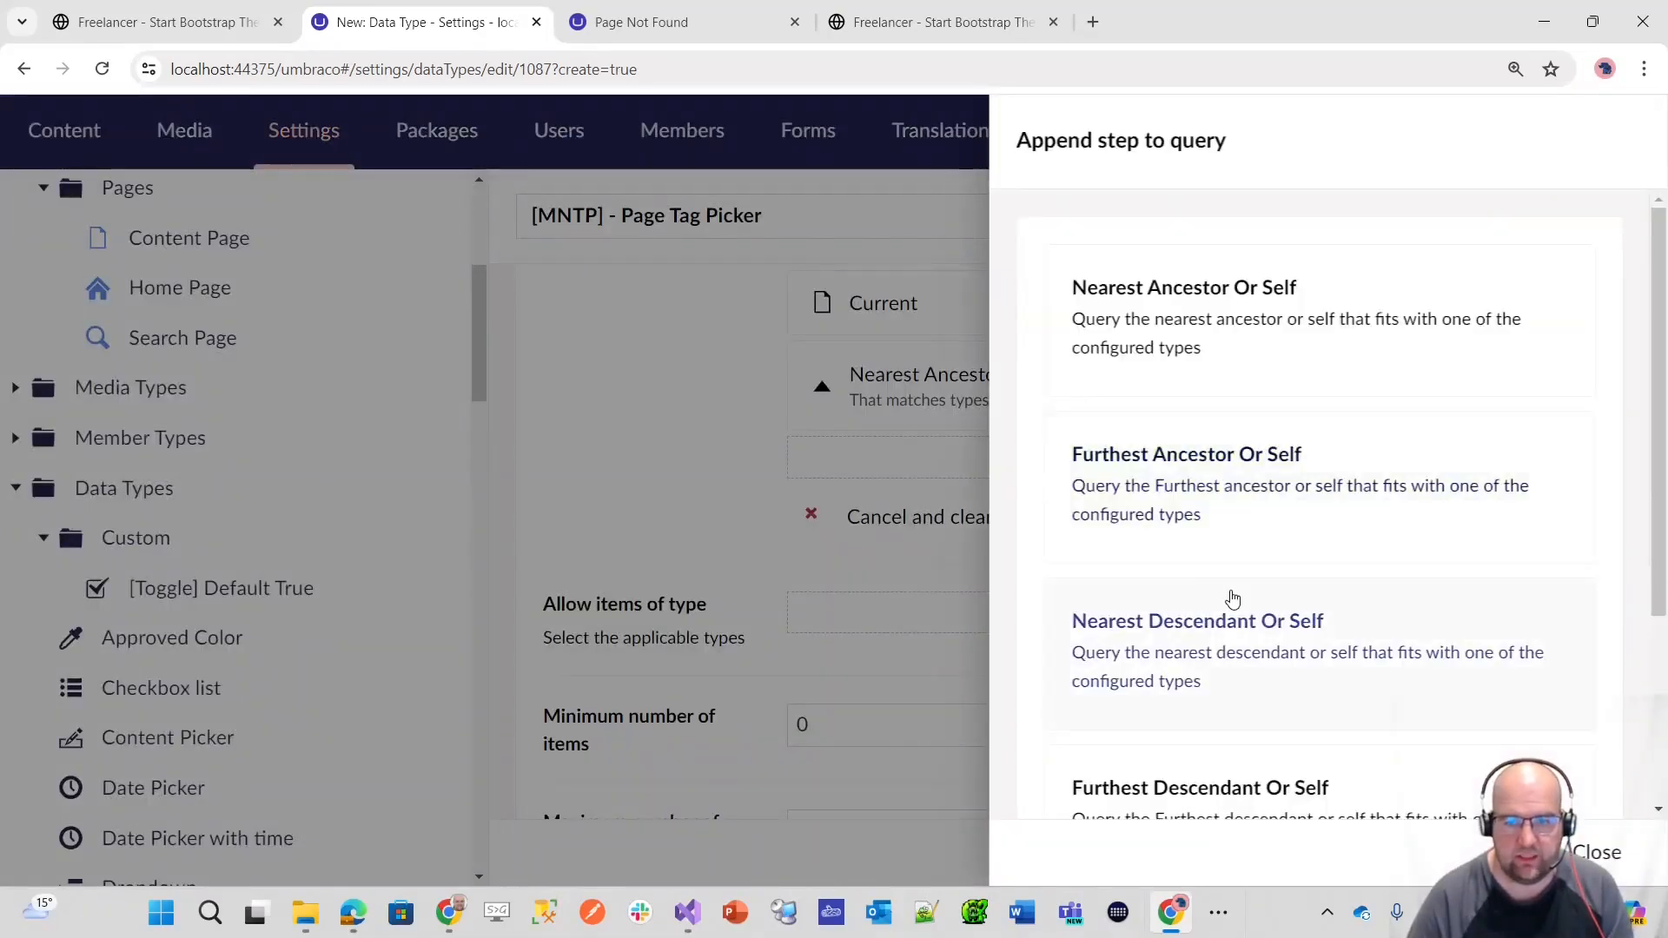
scroll(1216, 484, "down", 2)
left_click(1220, 484)
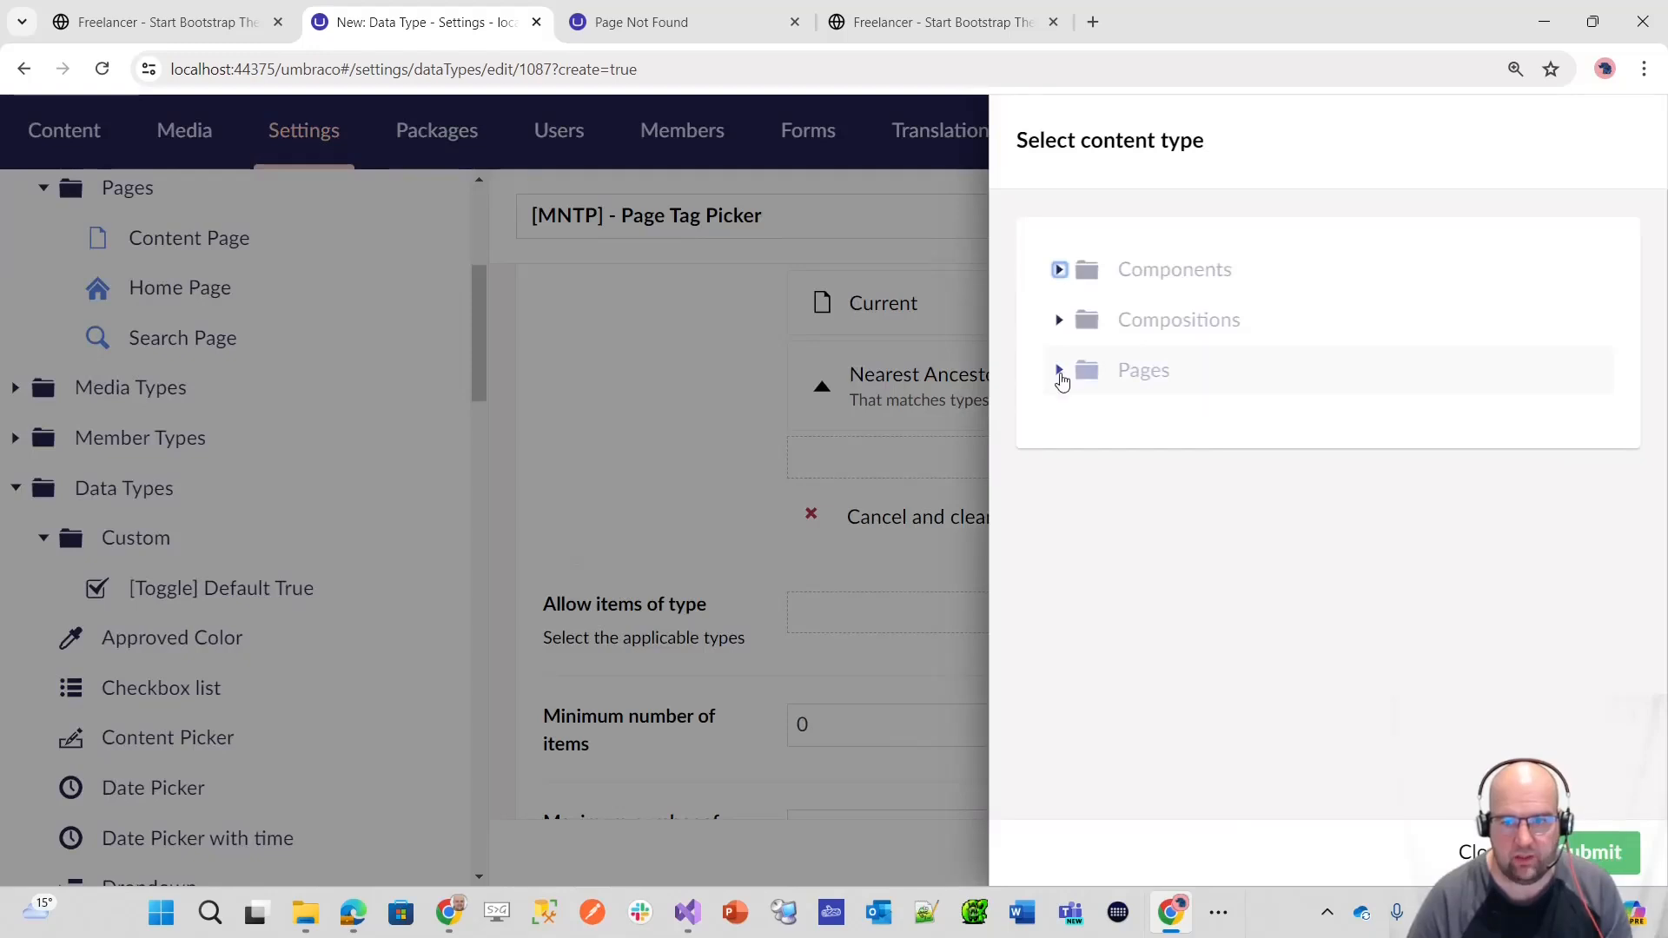
left_click(1060, 372)
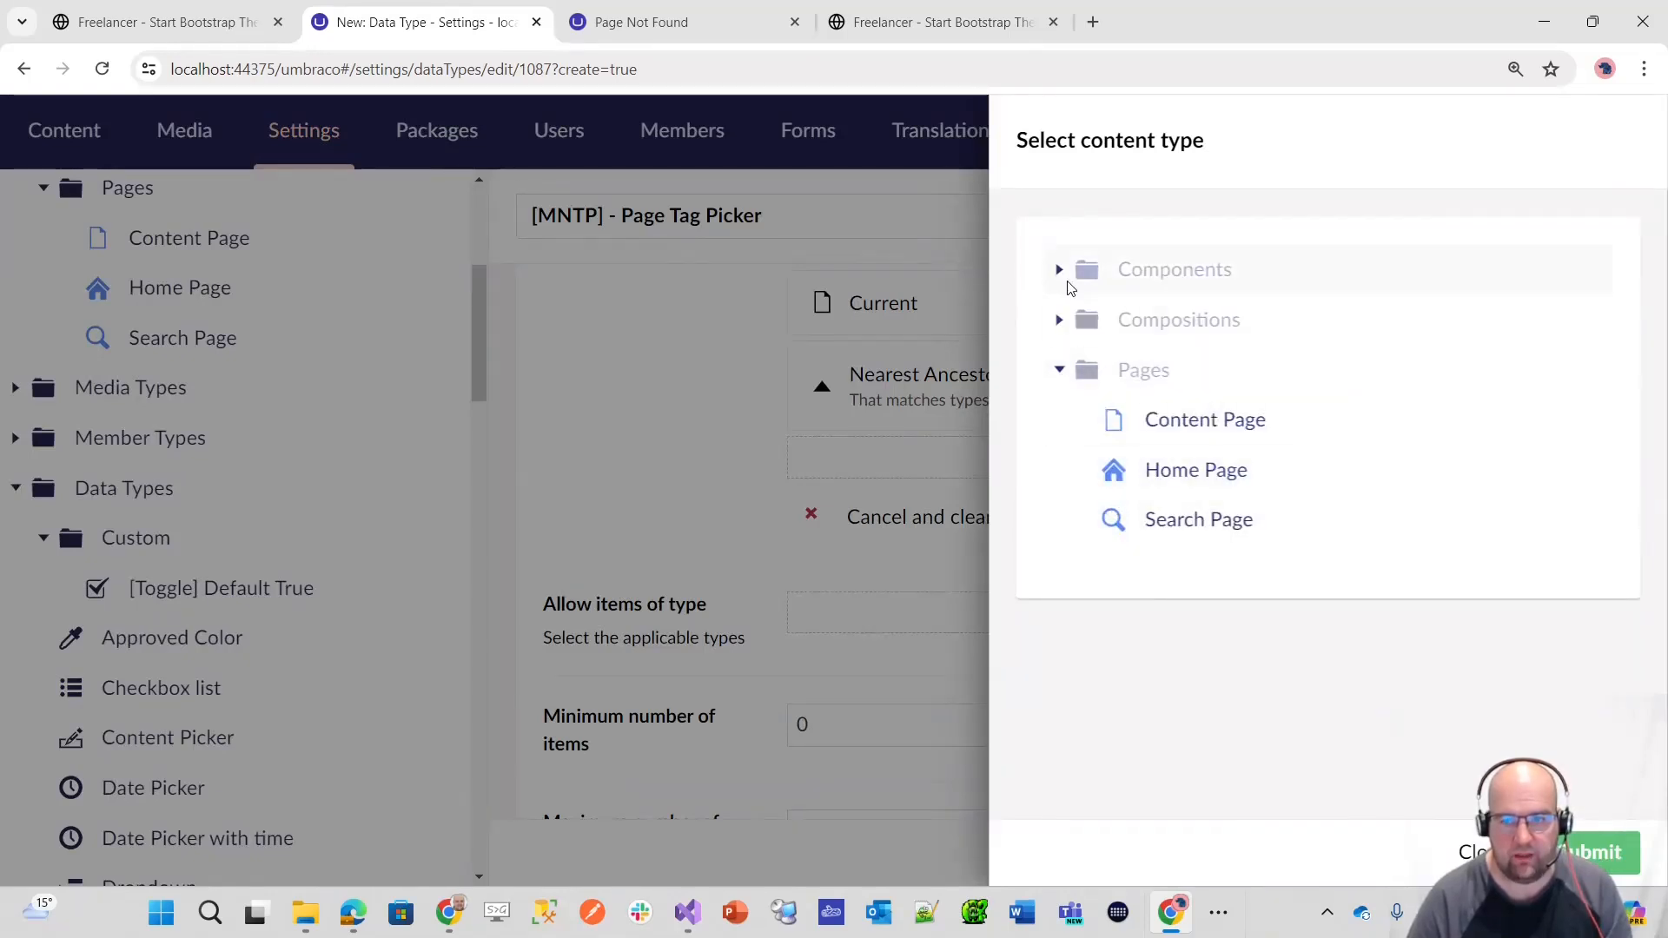
left_click(1060, 270)
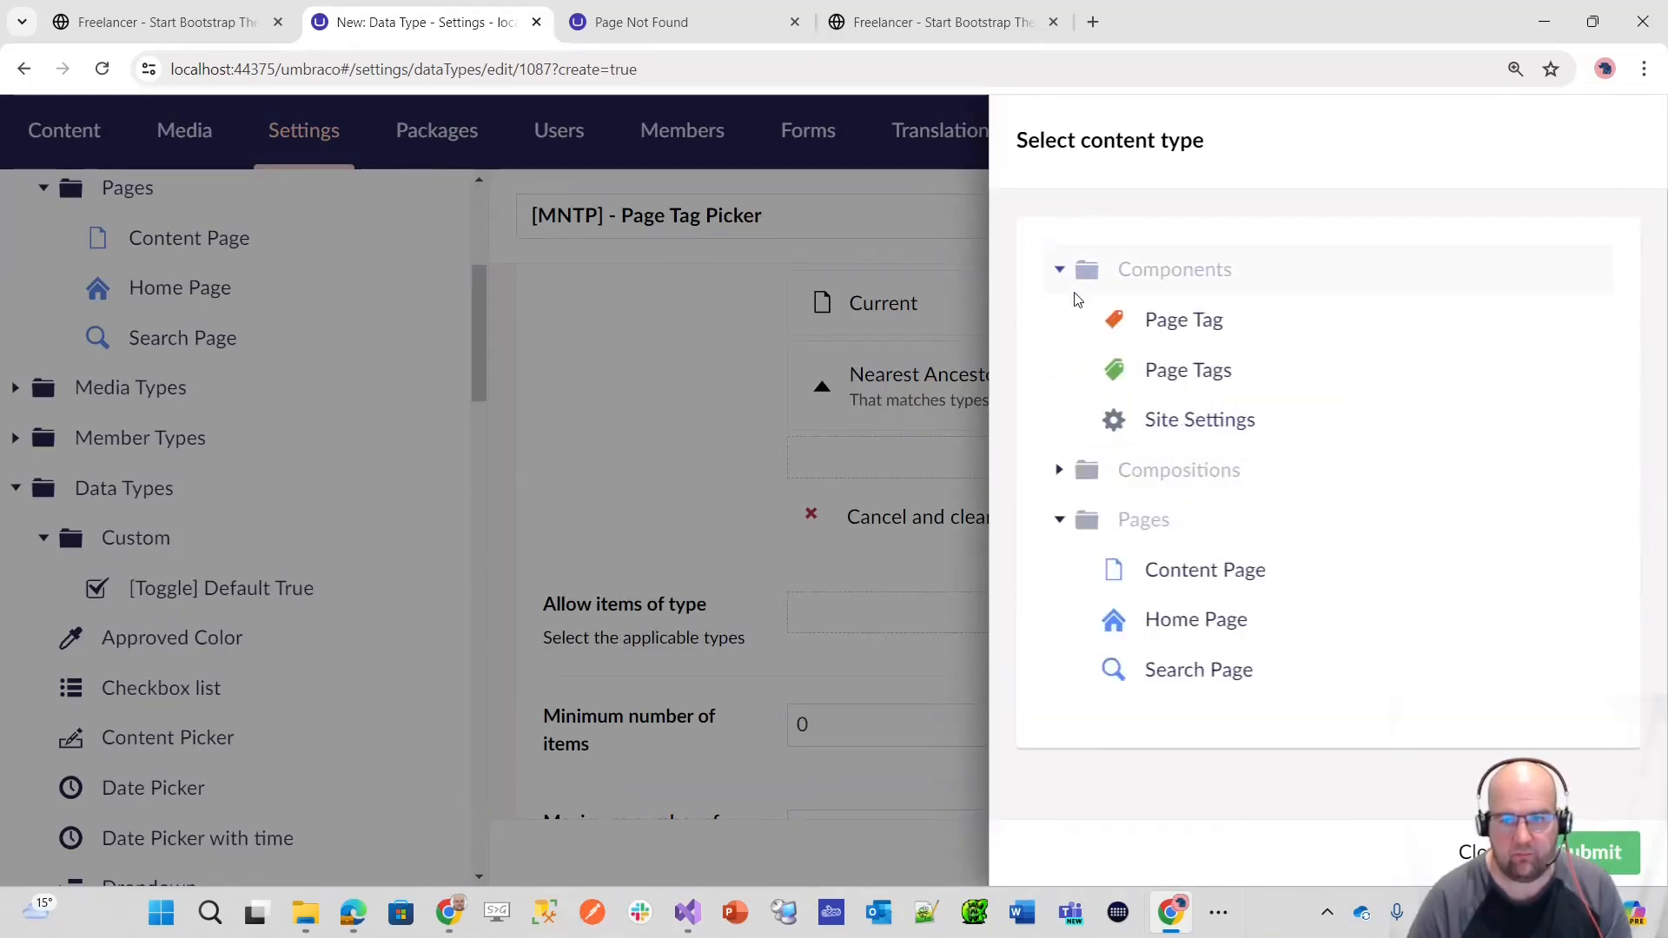
left_click(1187, 383)
left_click(1586, 856)
Step: Restrict the picker's allowed items to the Page Tag content type from Components and save the data type
scroll(1118, 563, "up", 3)
scroll(1118, 563, "up", 1)
scroll(1120, 565, "down", 1)
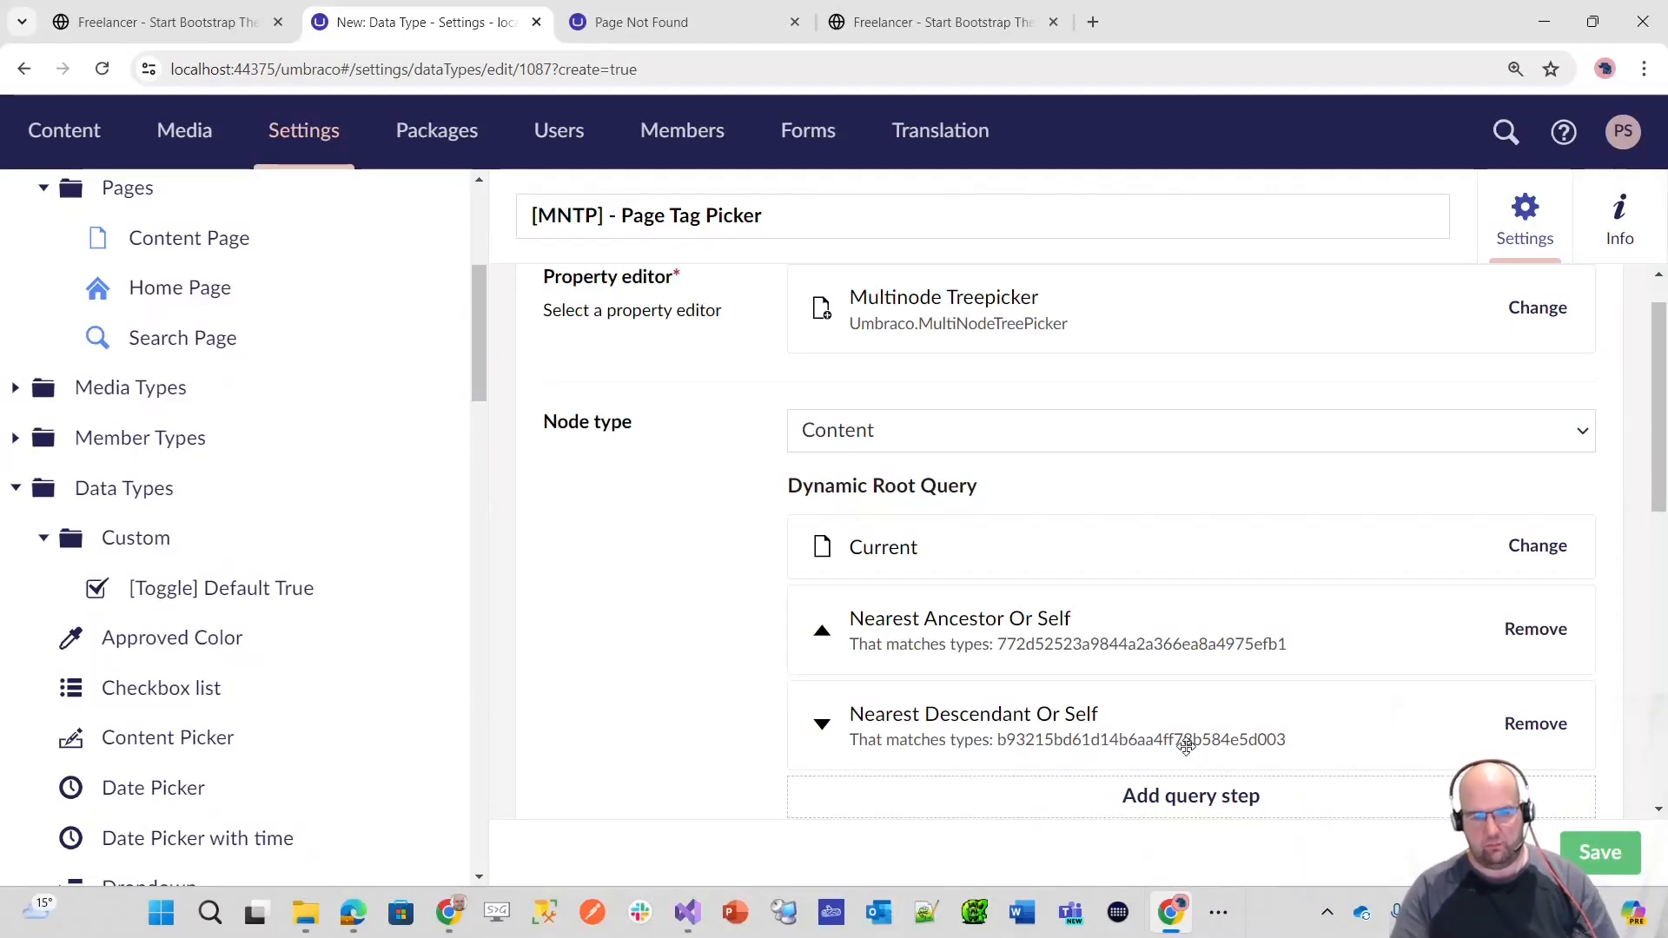
scroll(1260, 743, "down", 3)
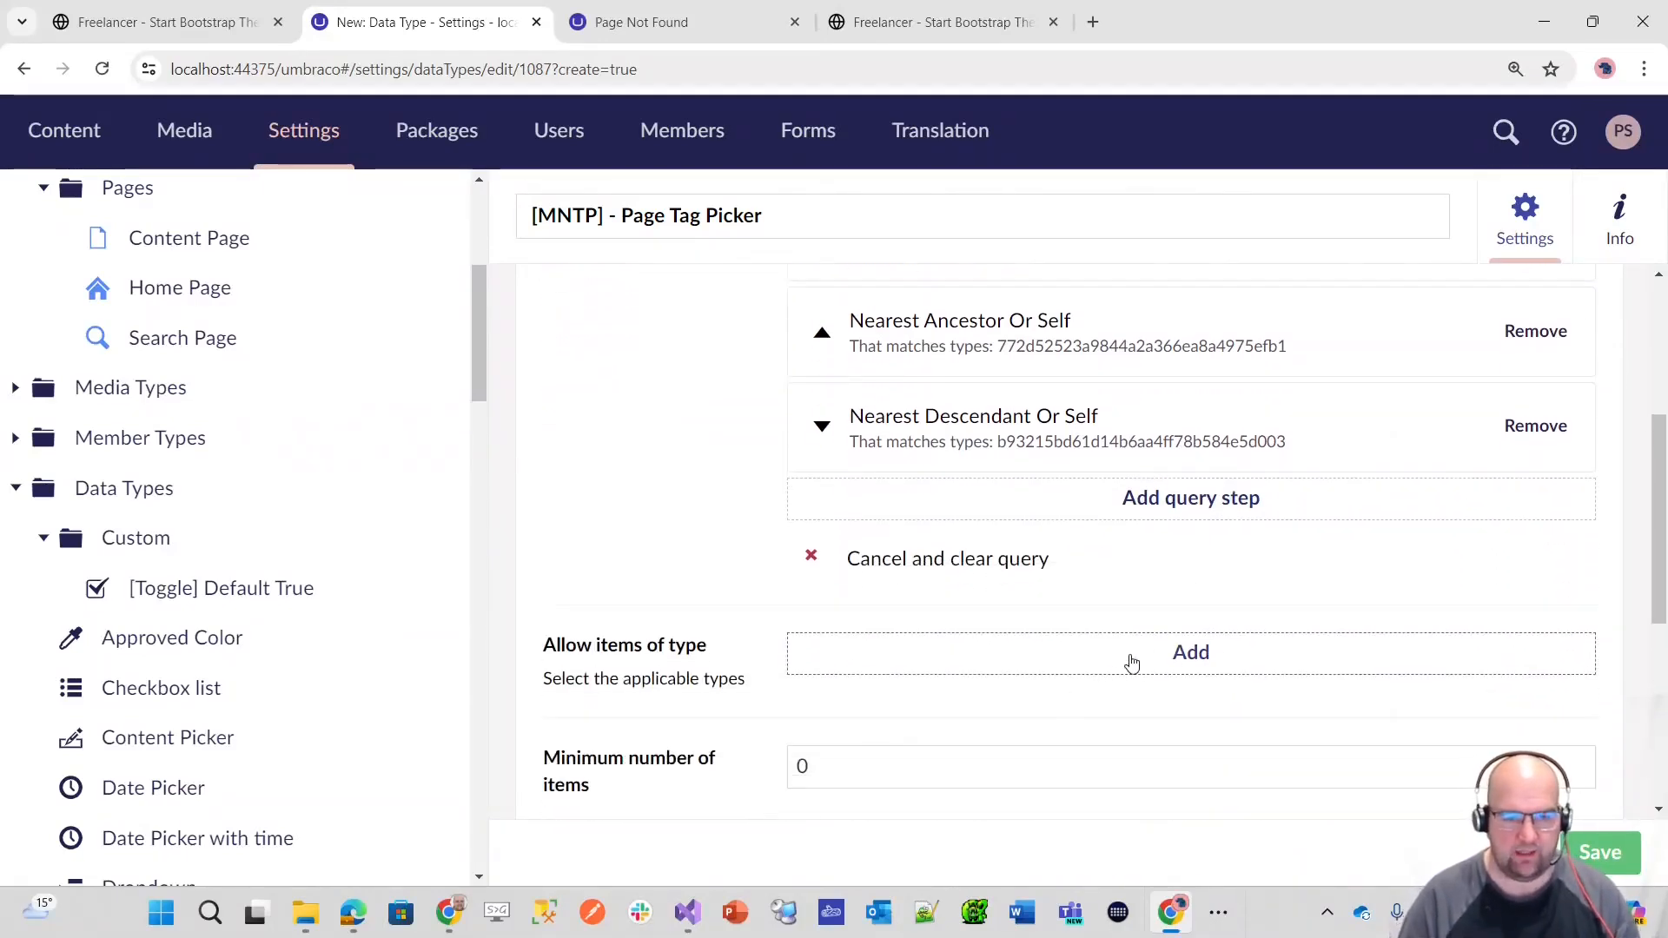
left_click(1165, 652)
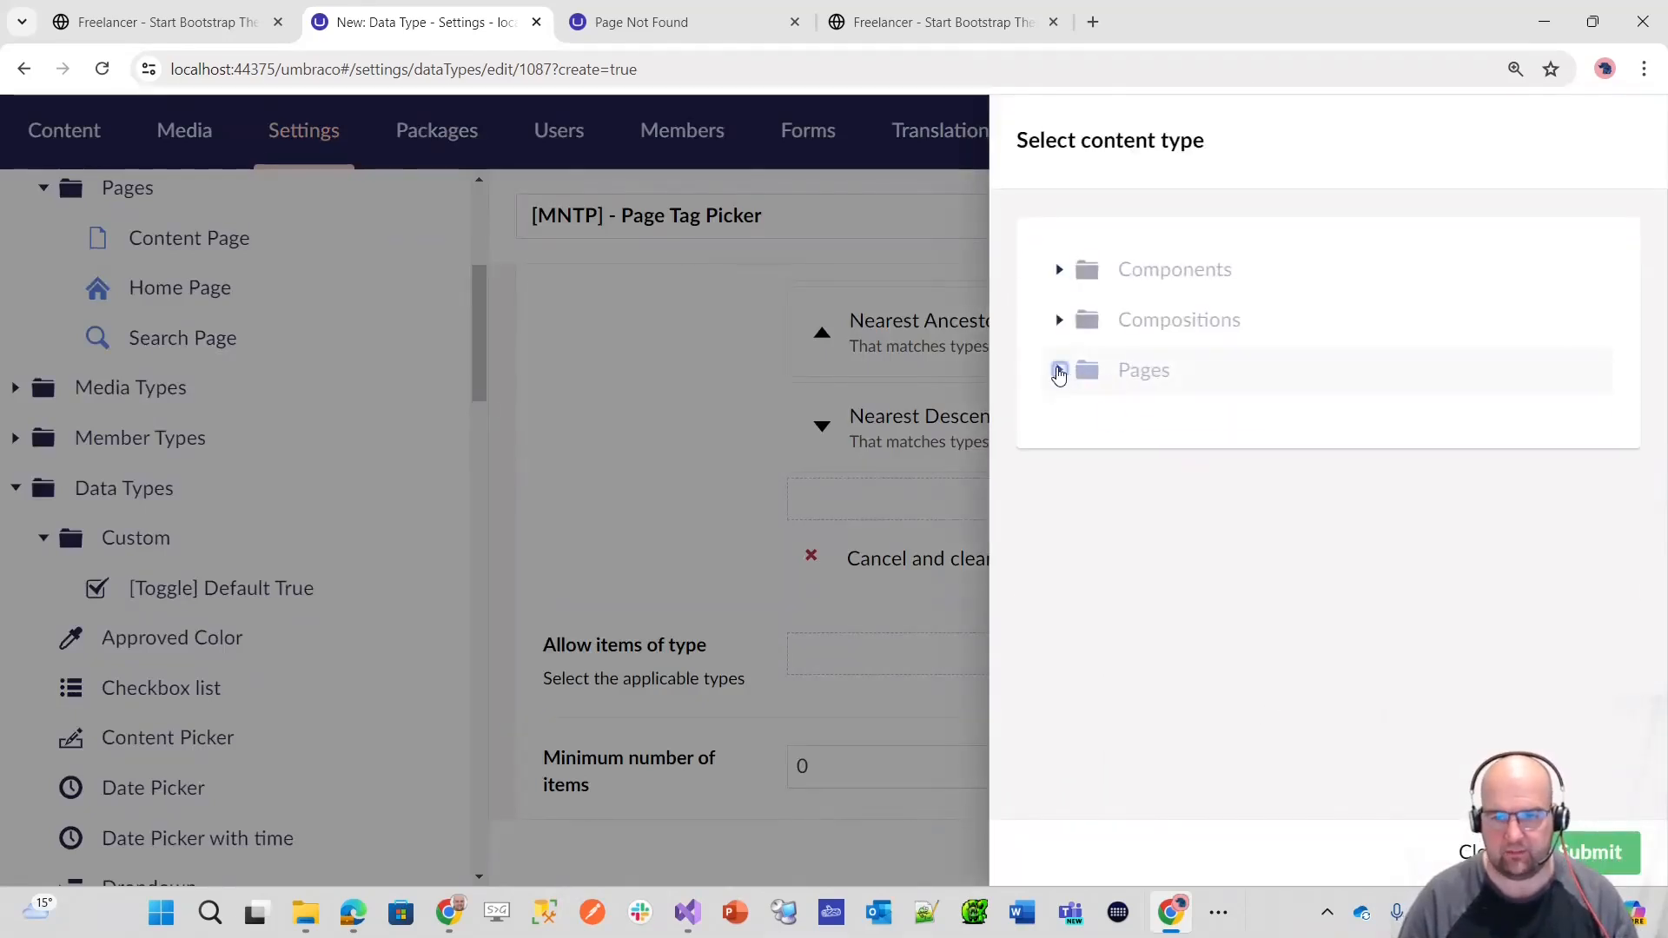
left_click(1059, 372)
left_click(1061, 269)
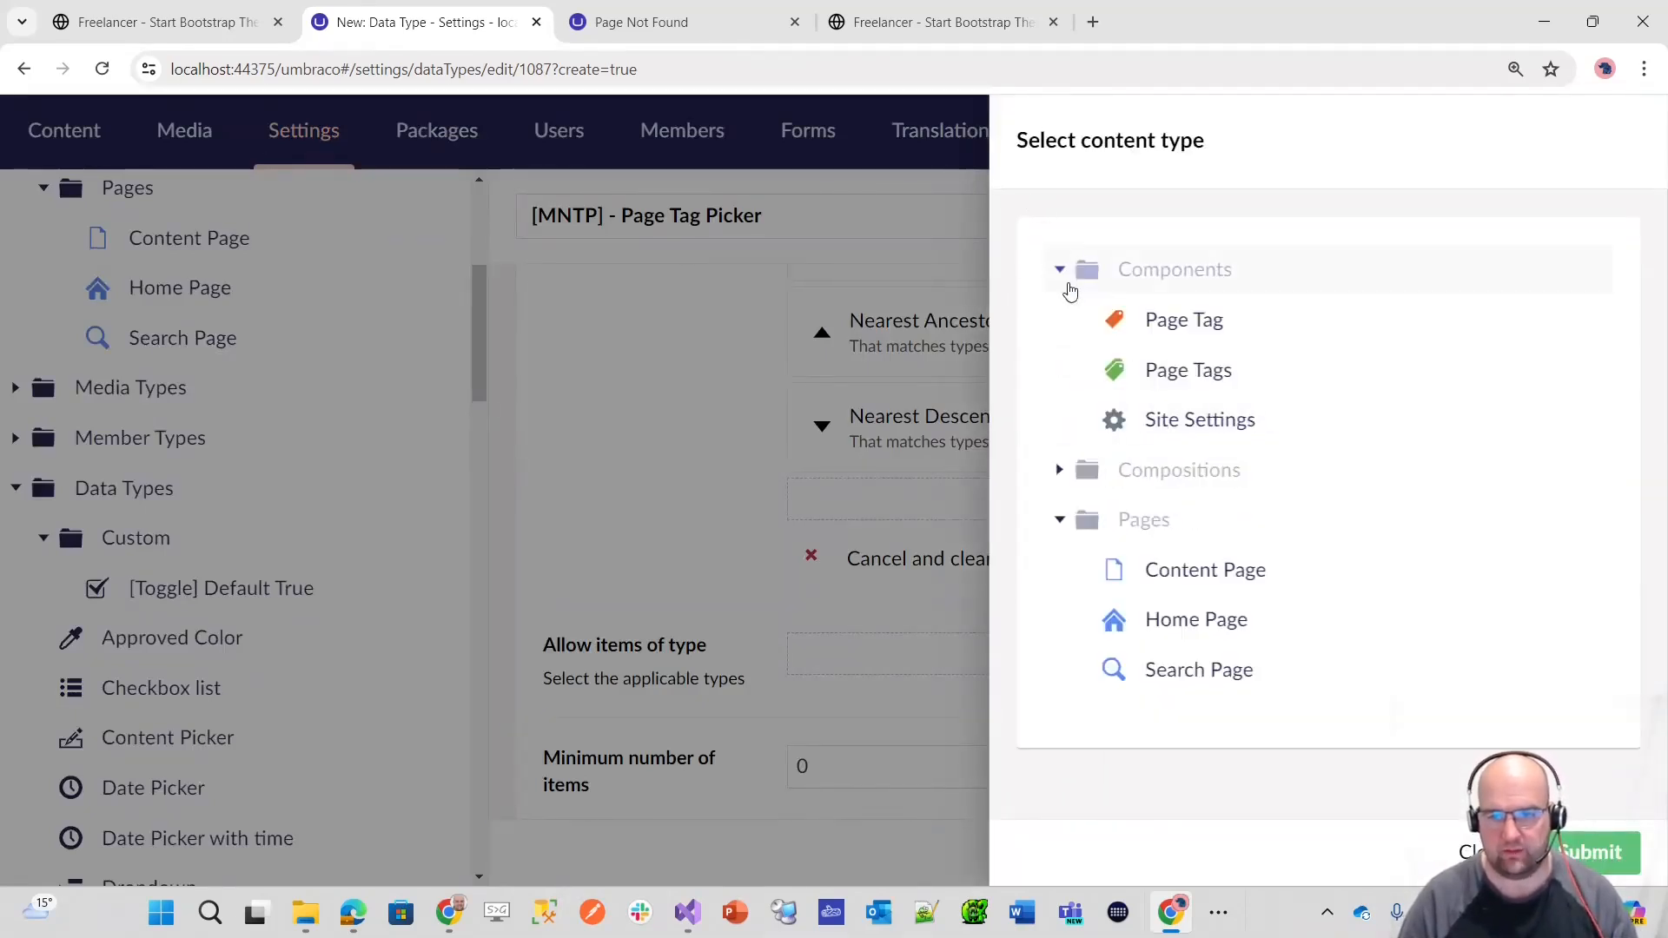
left_click(1175, 339)
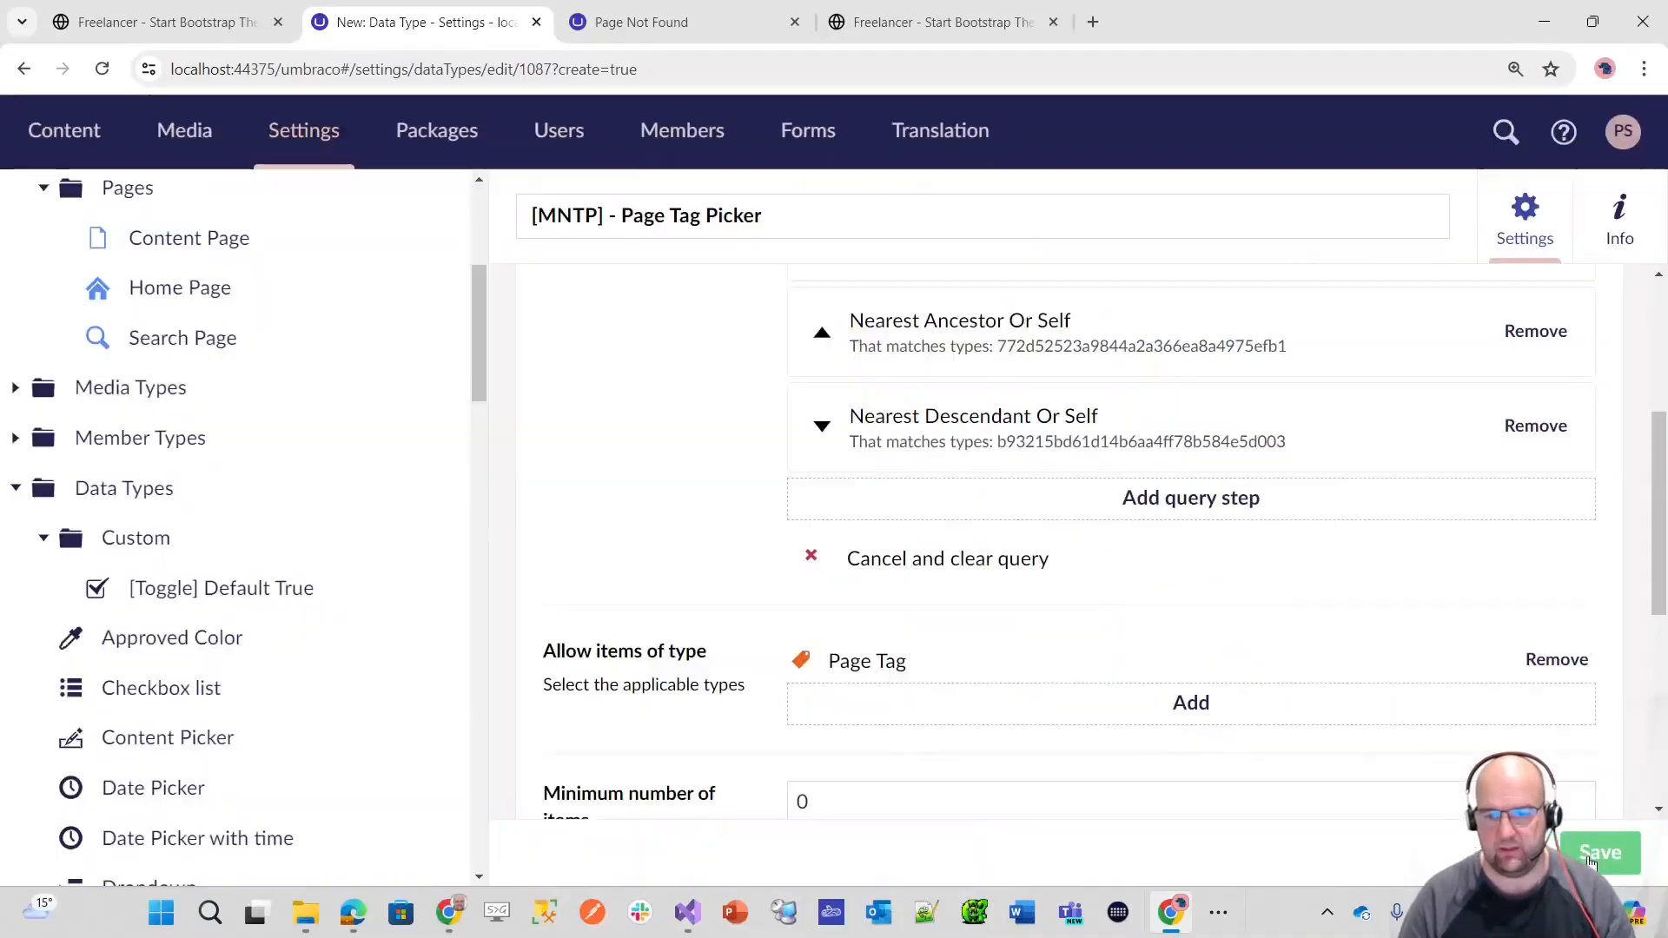
scroll(1400, 674, "down", 4)
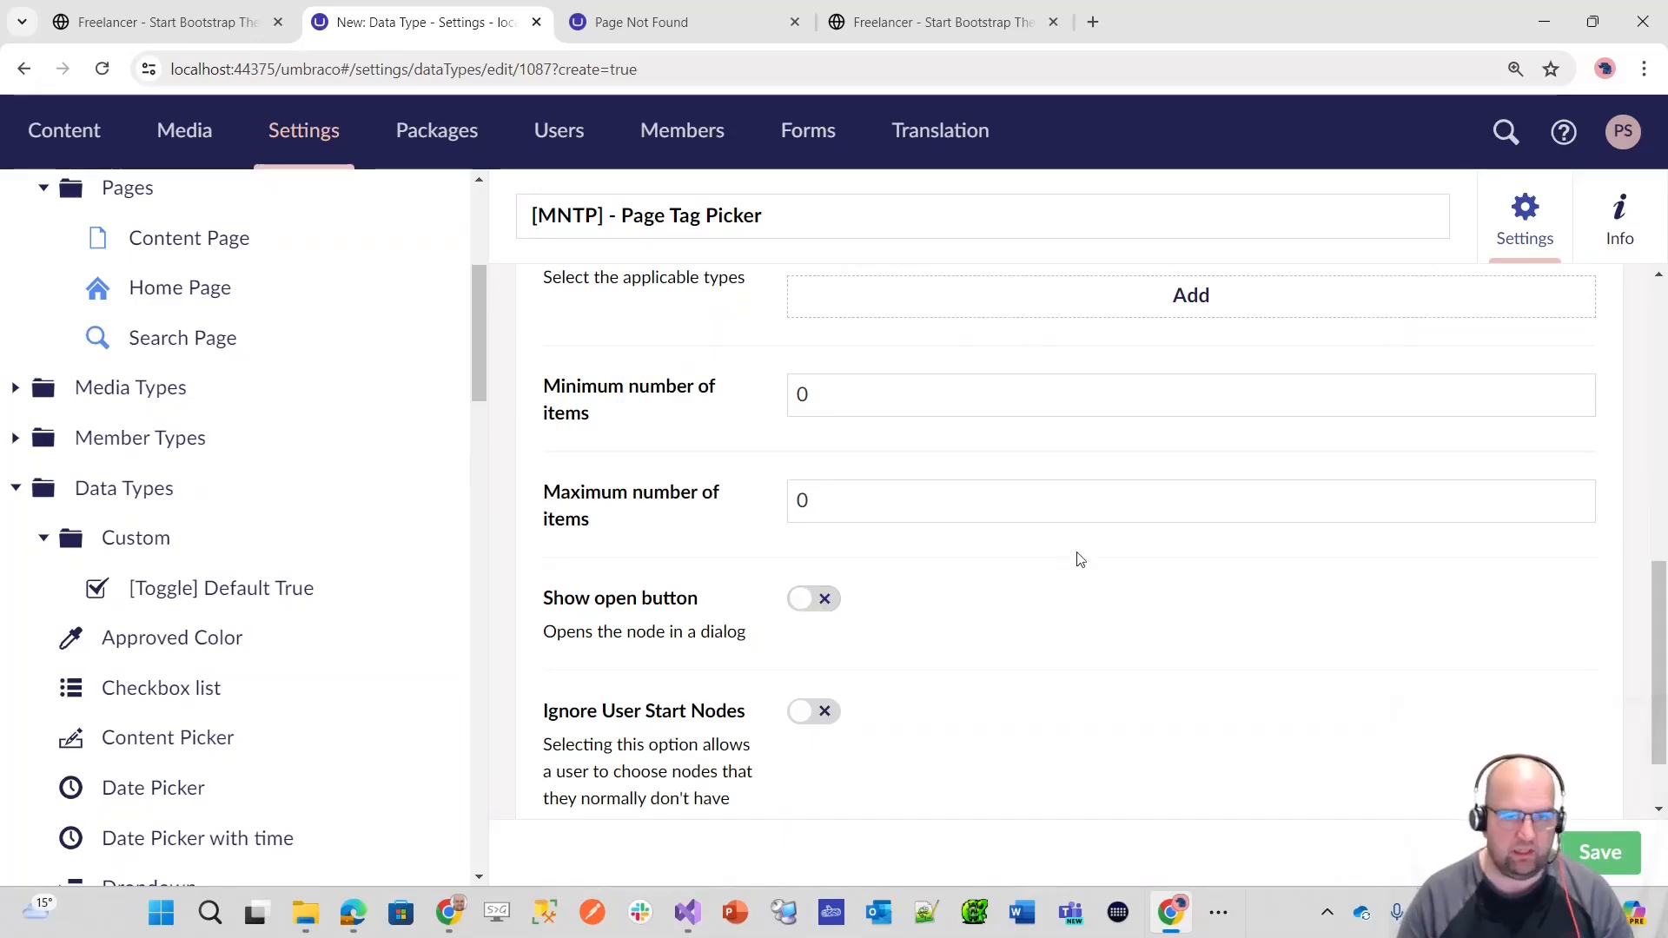
left_click(1589, 858)
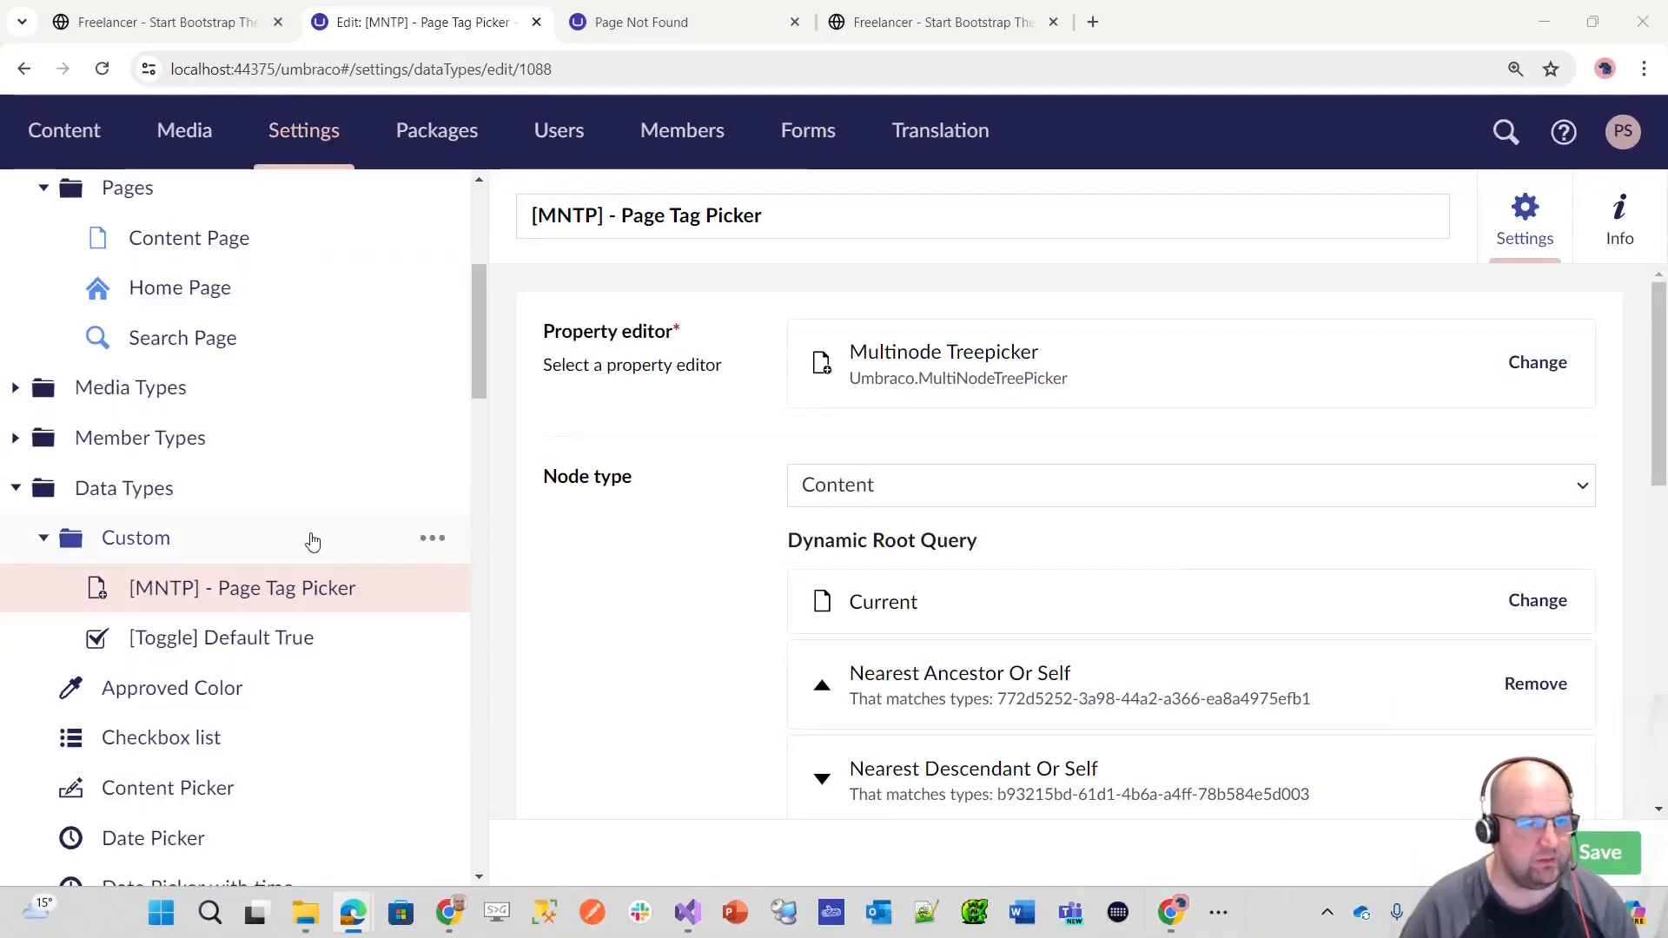
Step: Change the Page Tags property of the Tagging Properties composition to use the [MNTP] - Page Tag Picker editor, and save the document type
scroll(287, 531, "up", 5)
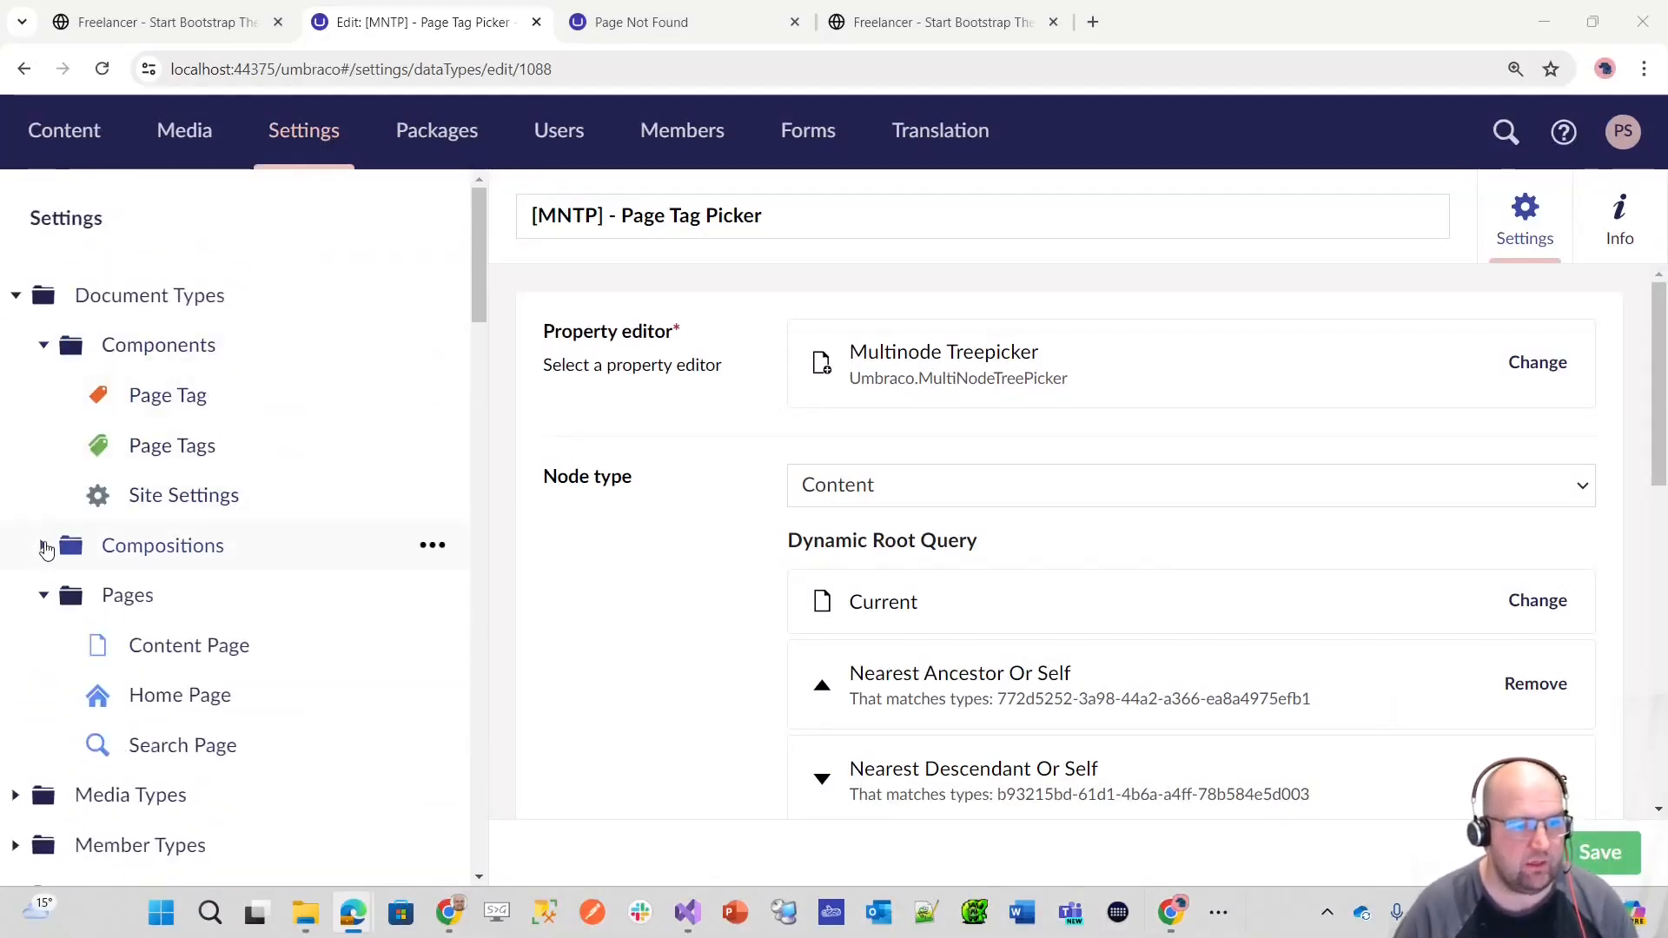
left_click(46, 547)
scroll(235, 530, "down", 5)
left_click(212, 461)
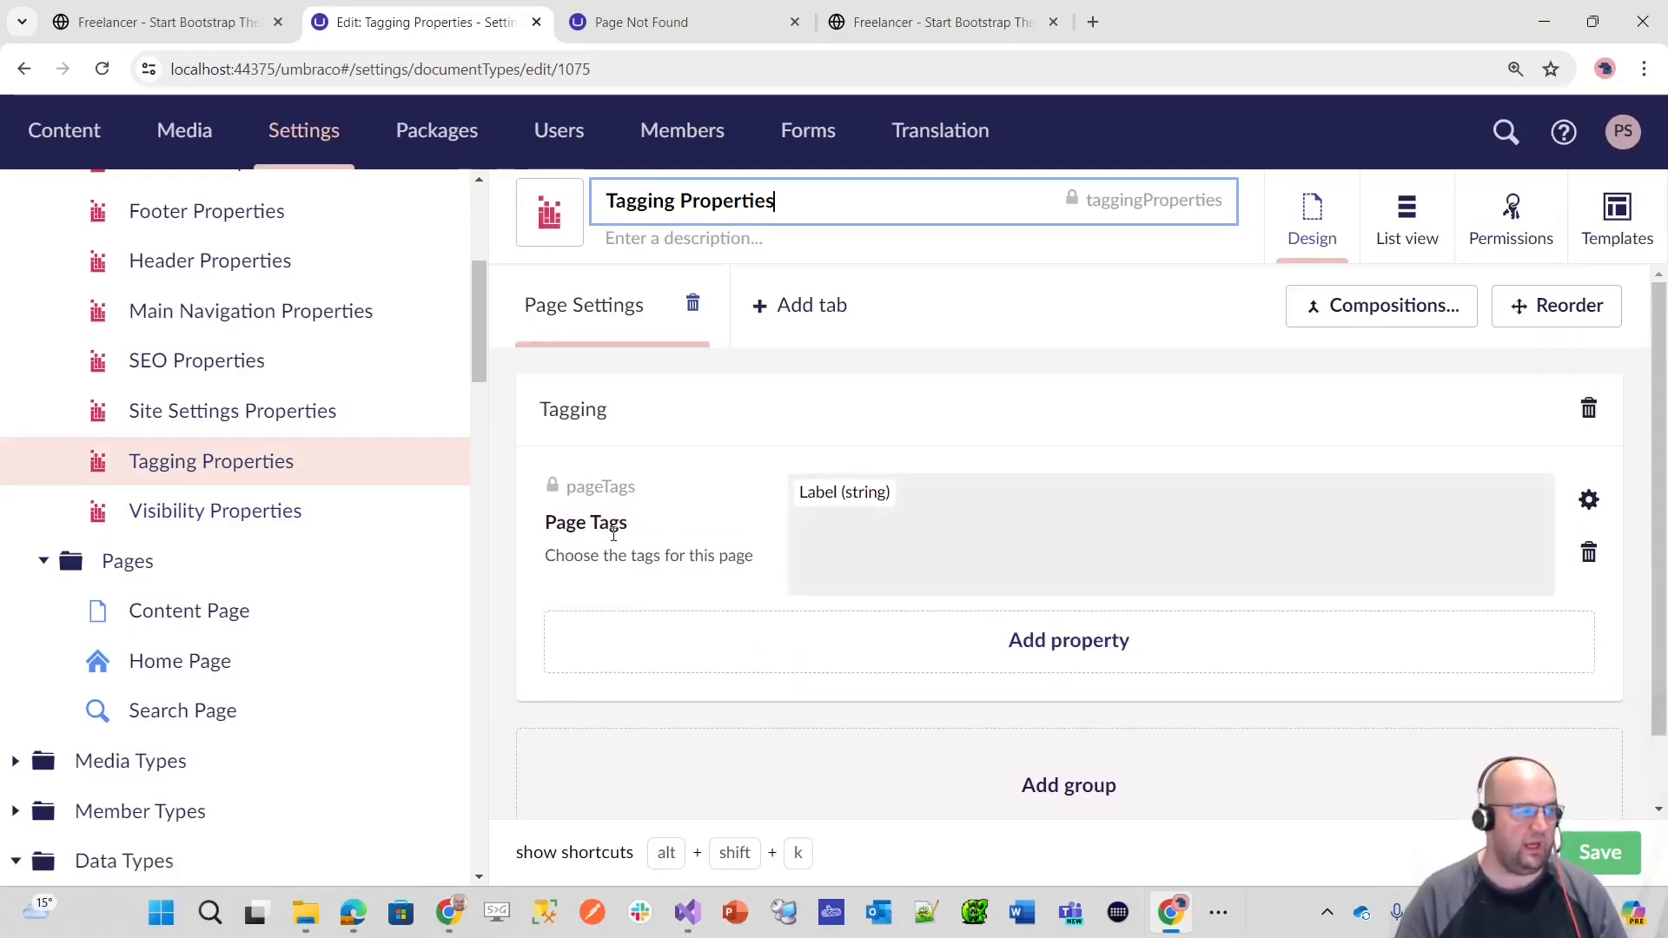
left_click(1060, 533)
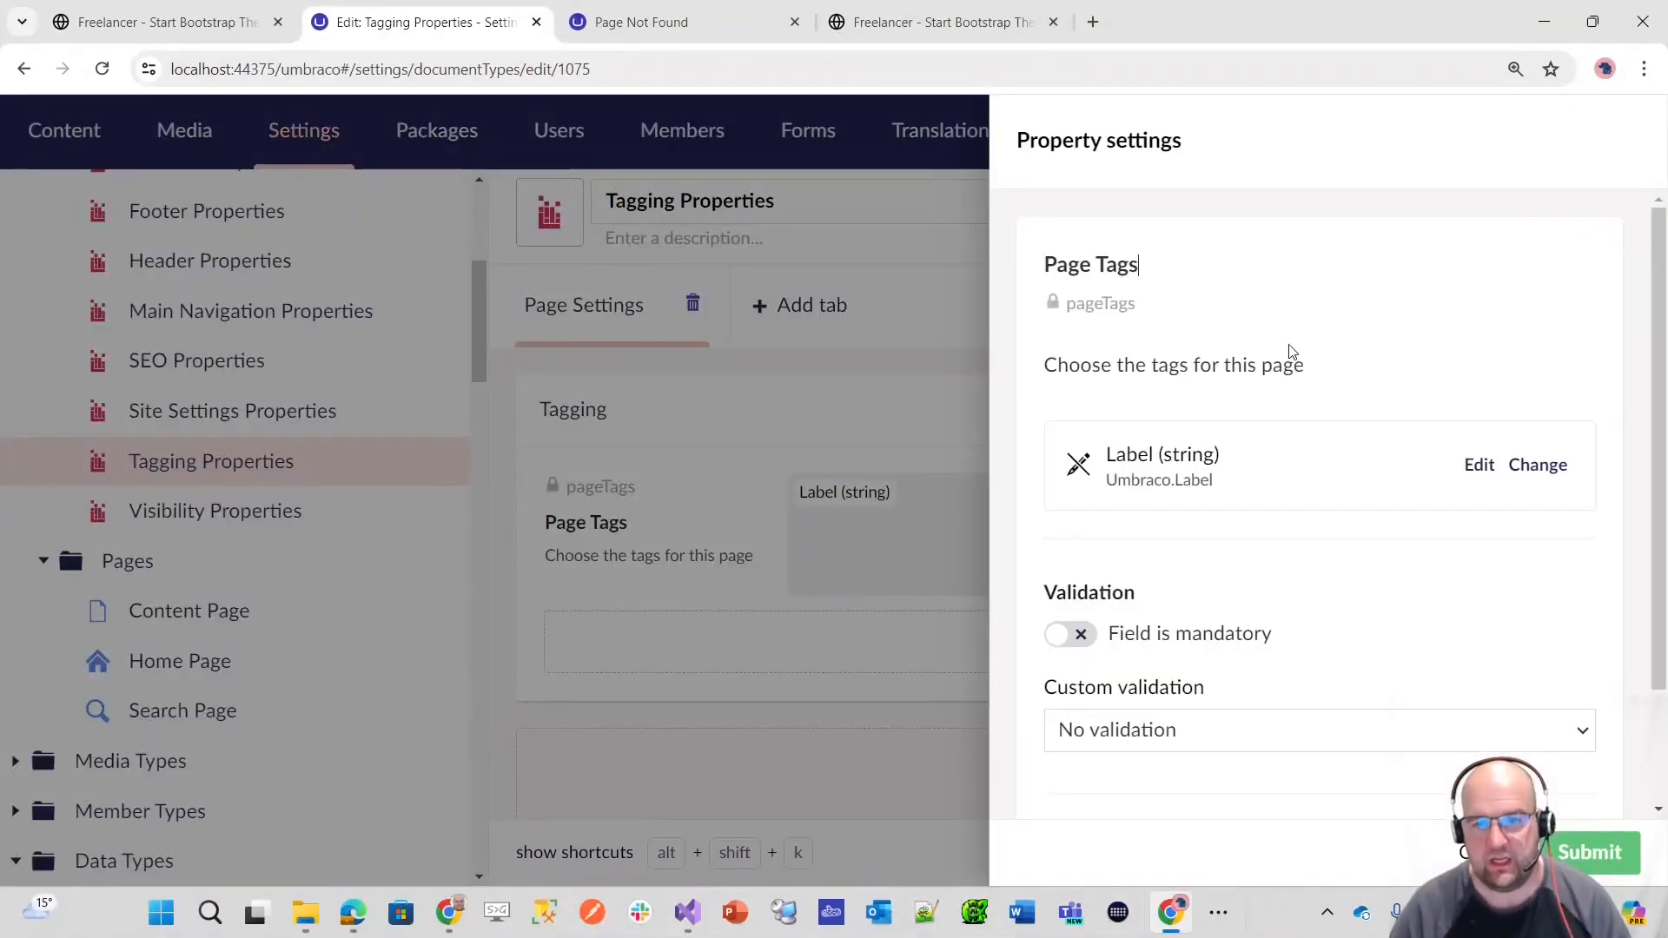
left_click(1531, 466)
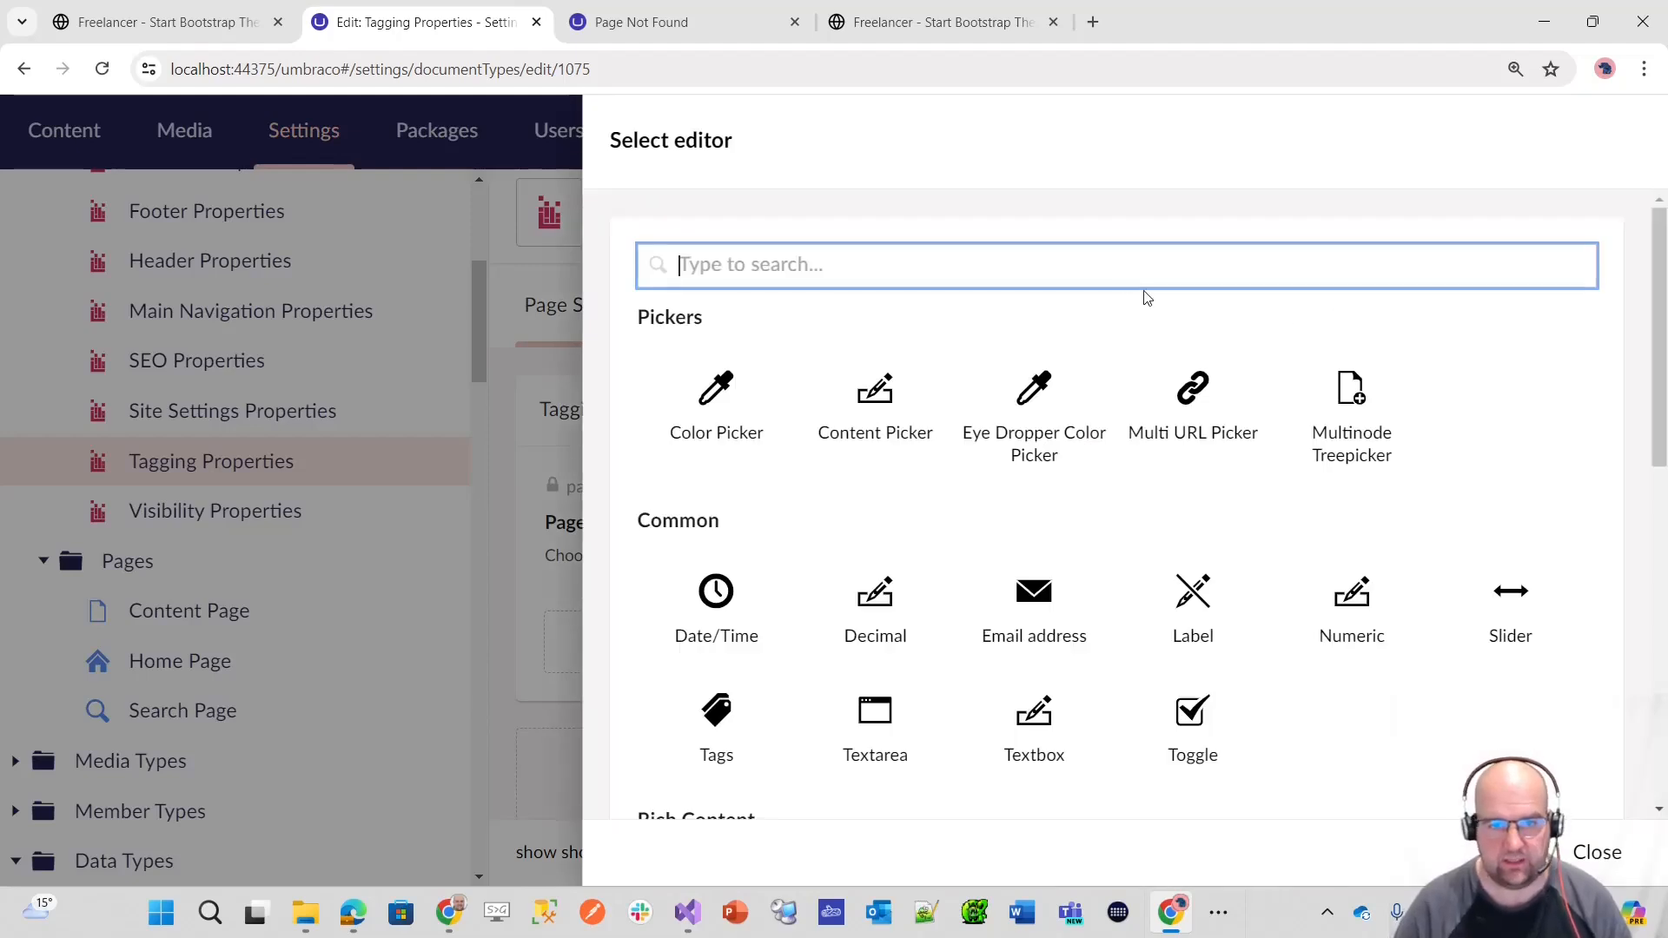
type("mntp")
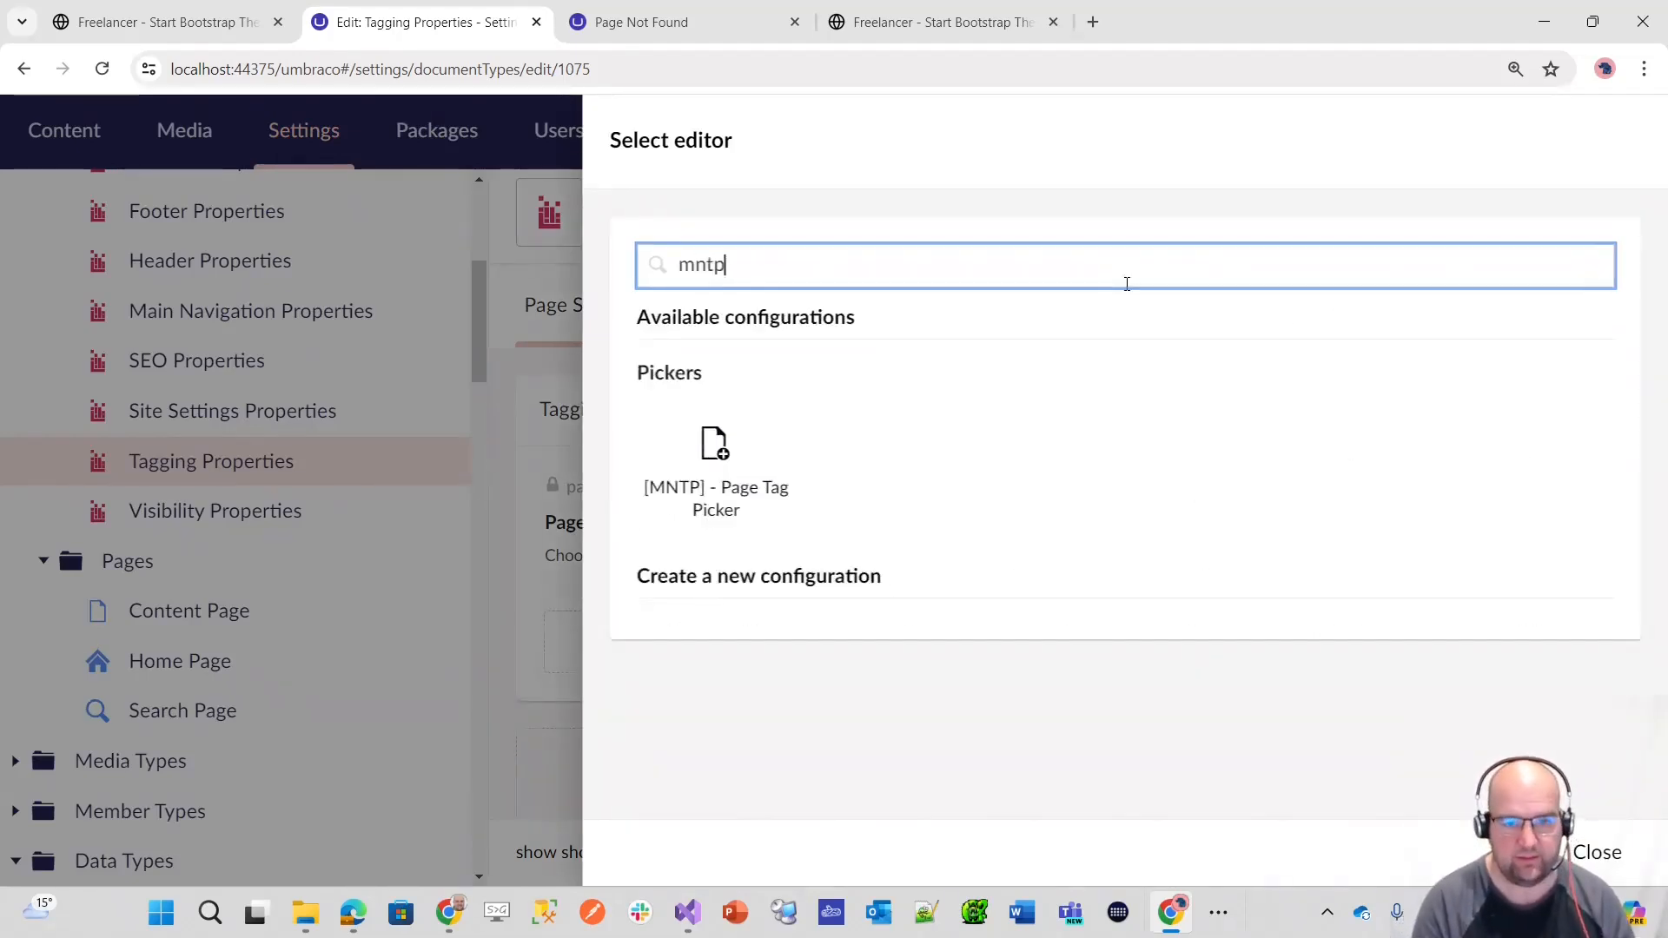
left_click(715, 444)
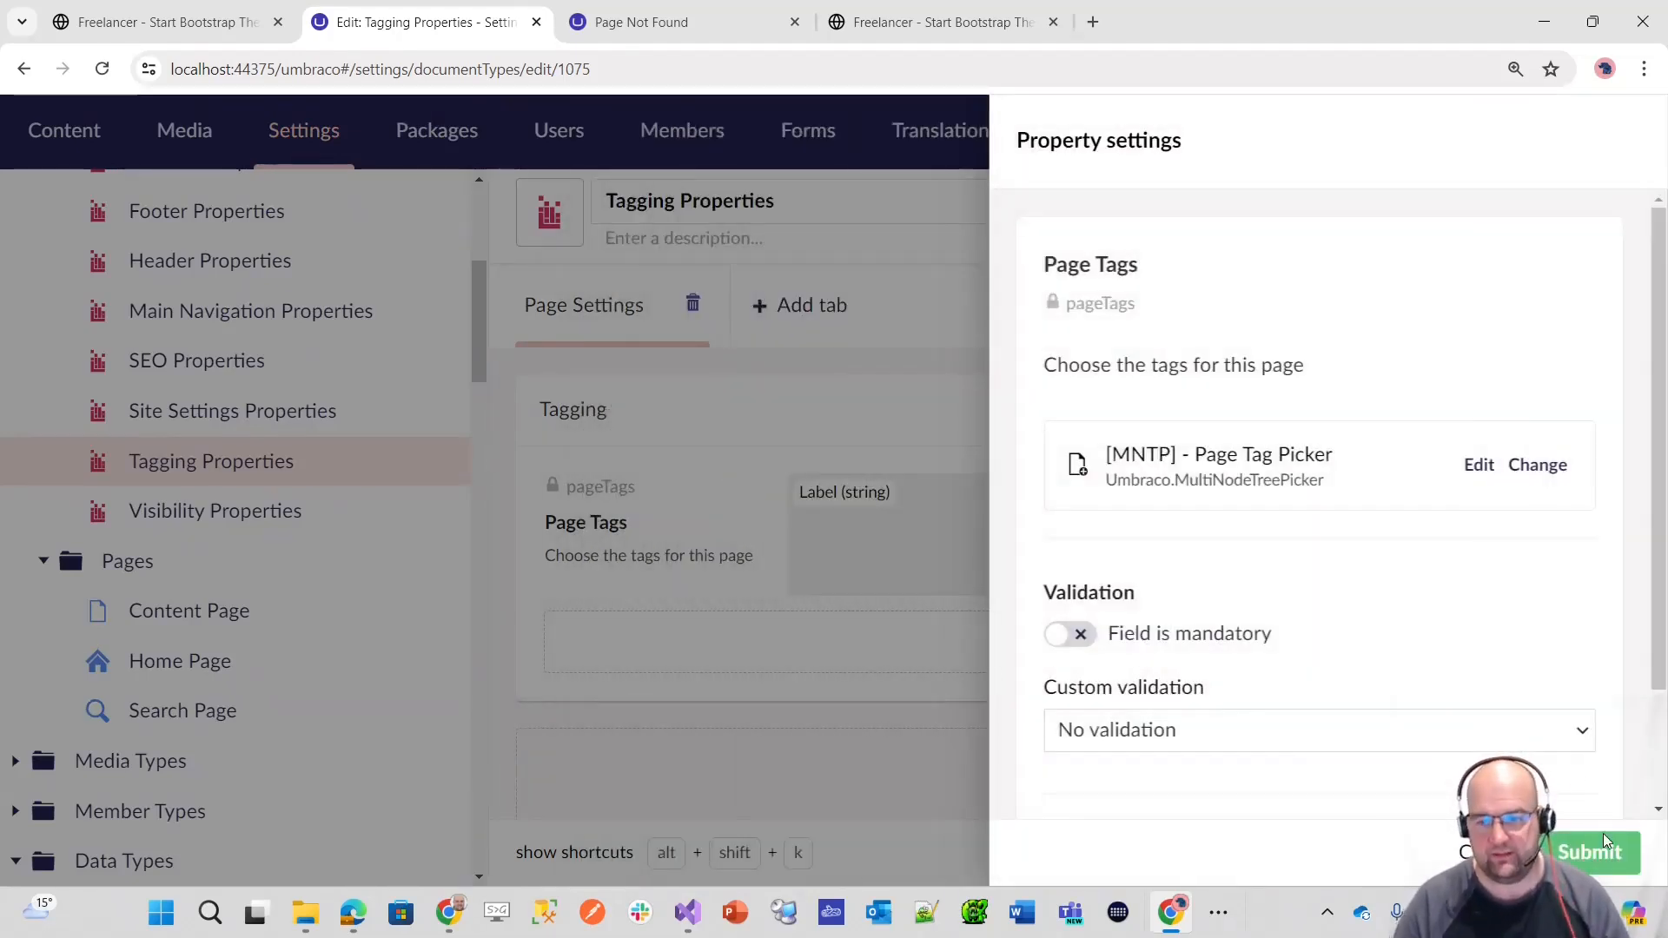
left_click(1599, 852)
left_click(1603, 860)
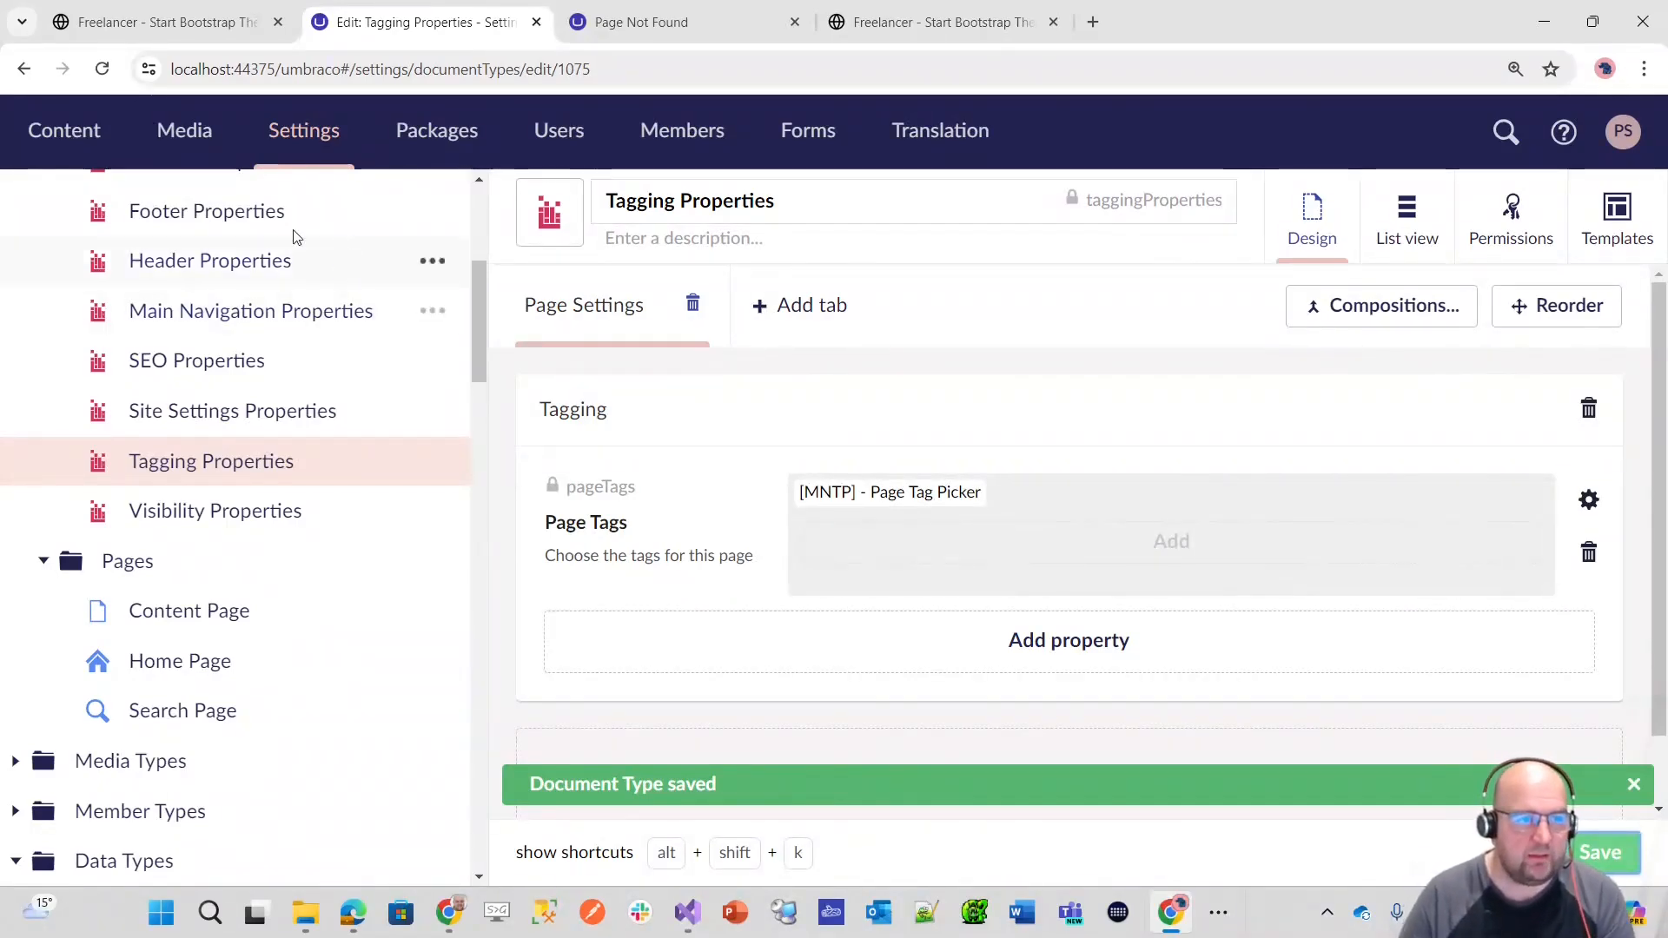
Step: Add the Block Grid and Block List tags to the About page's Page Tags property and publish the page
left_click(54, 128)
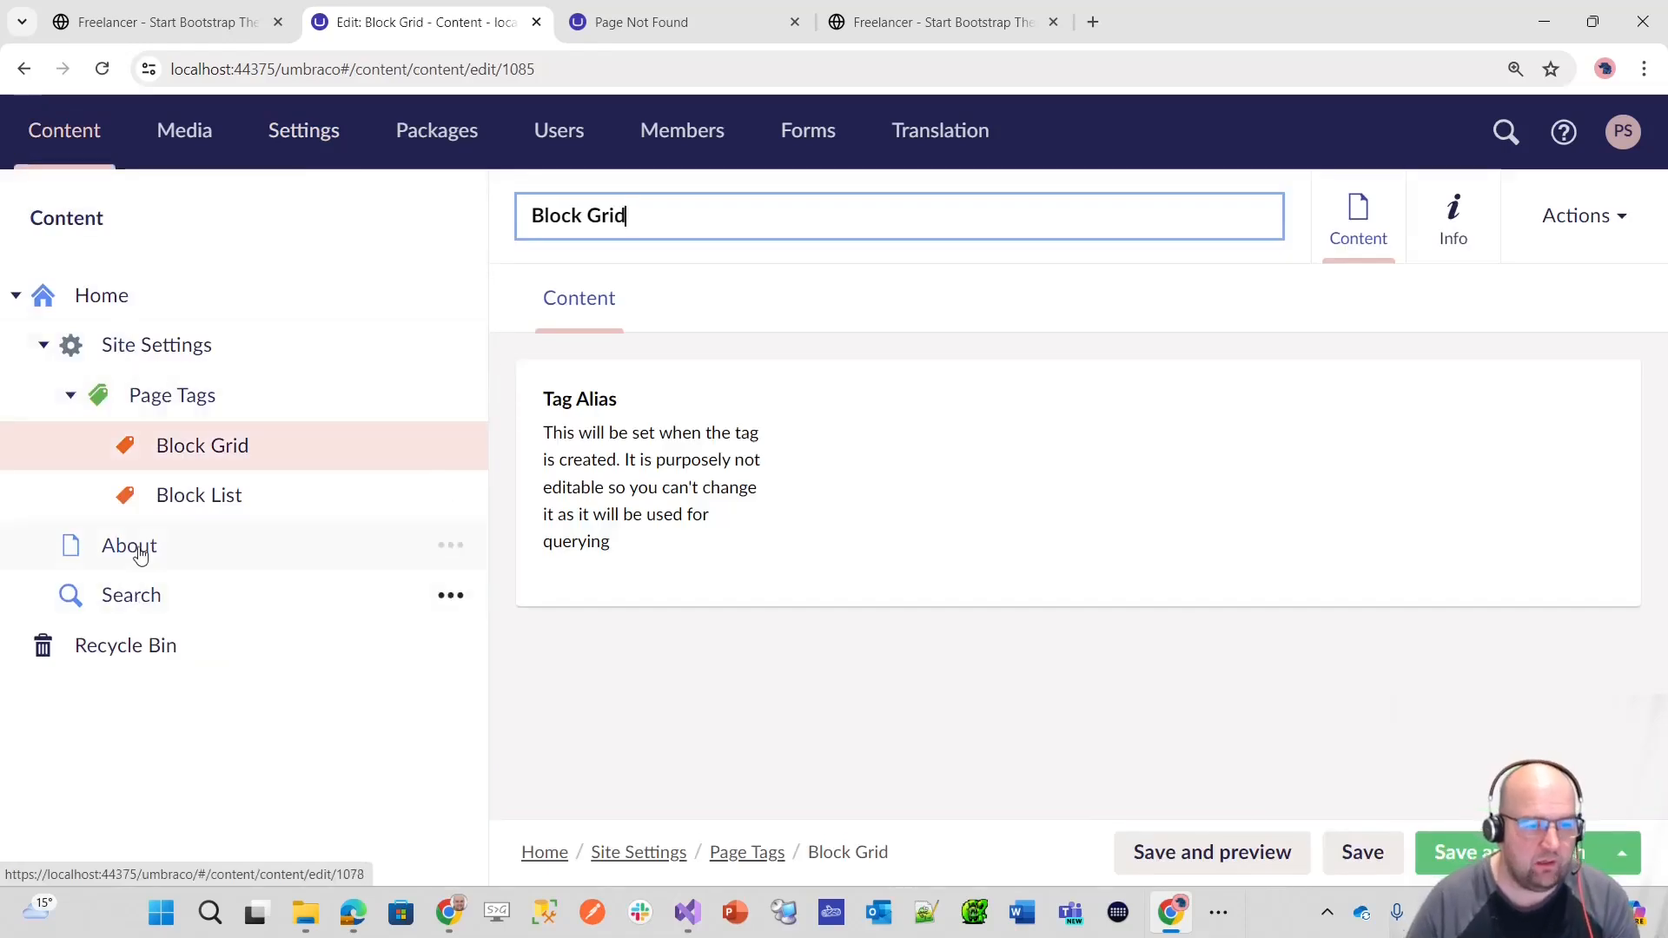
left_click(129, 546)
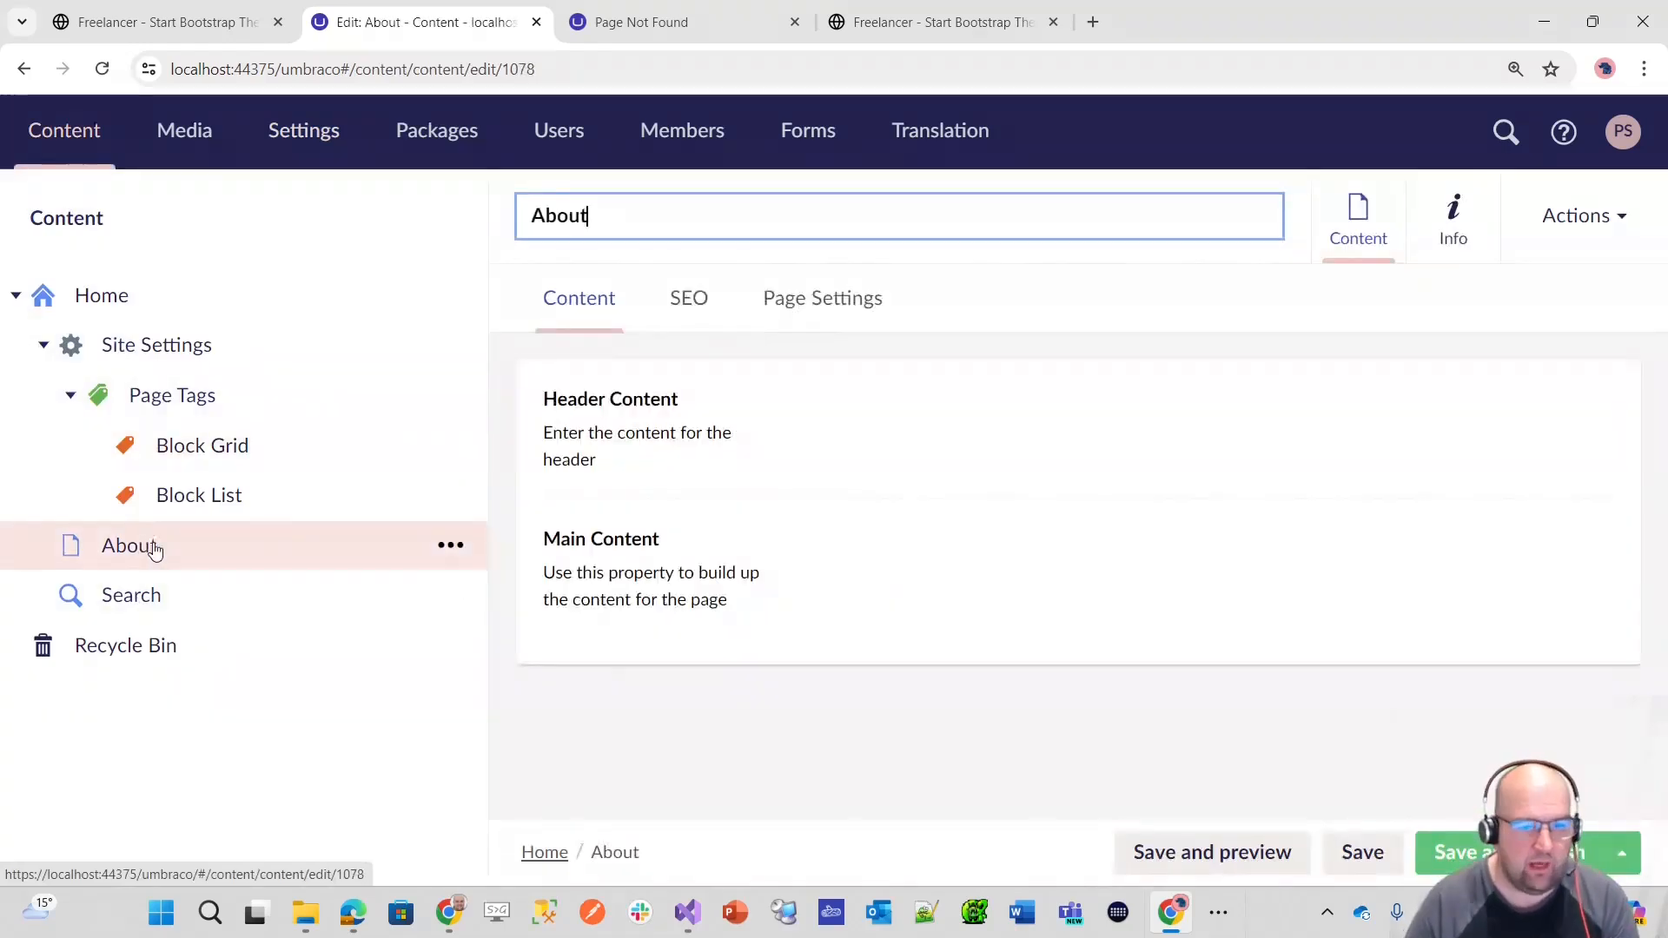
left_click(821, 324)
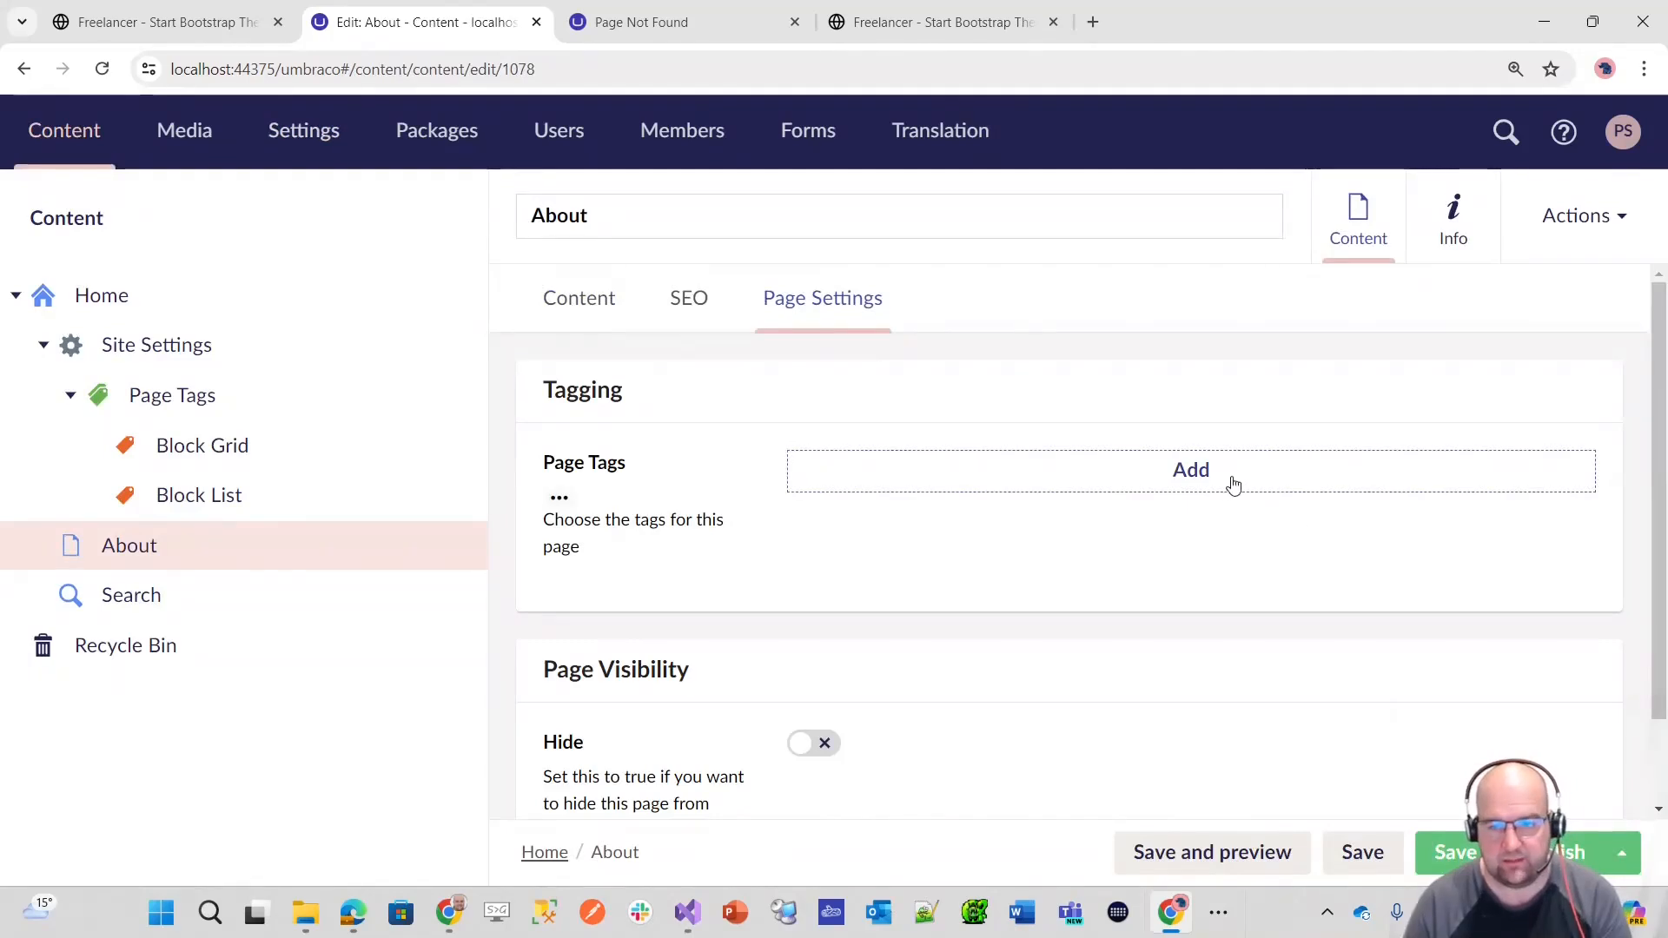
left_click(1196, 478)
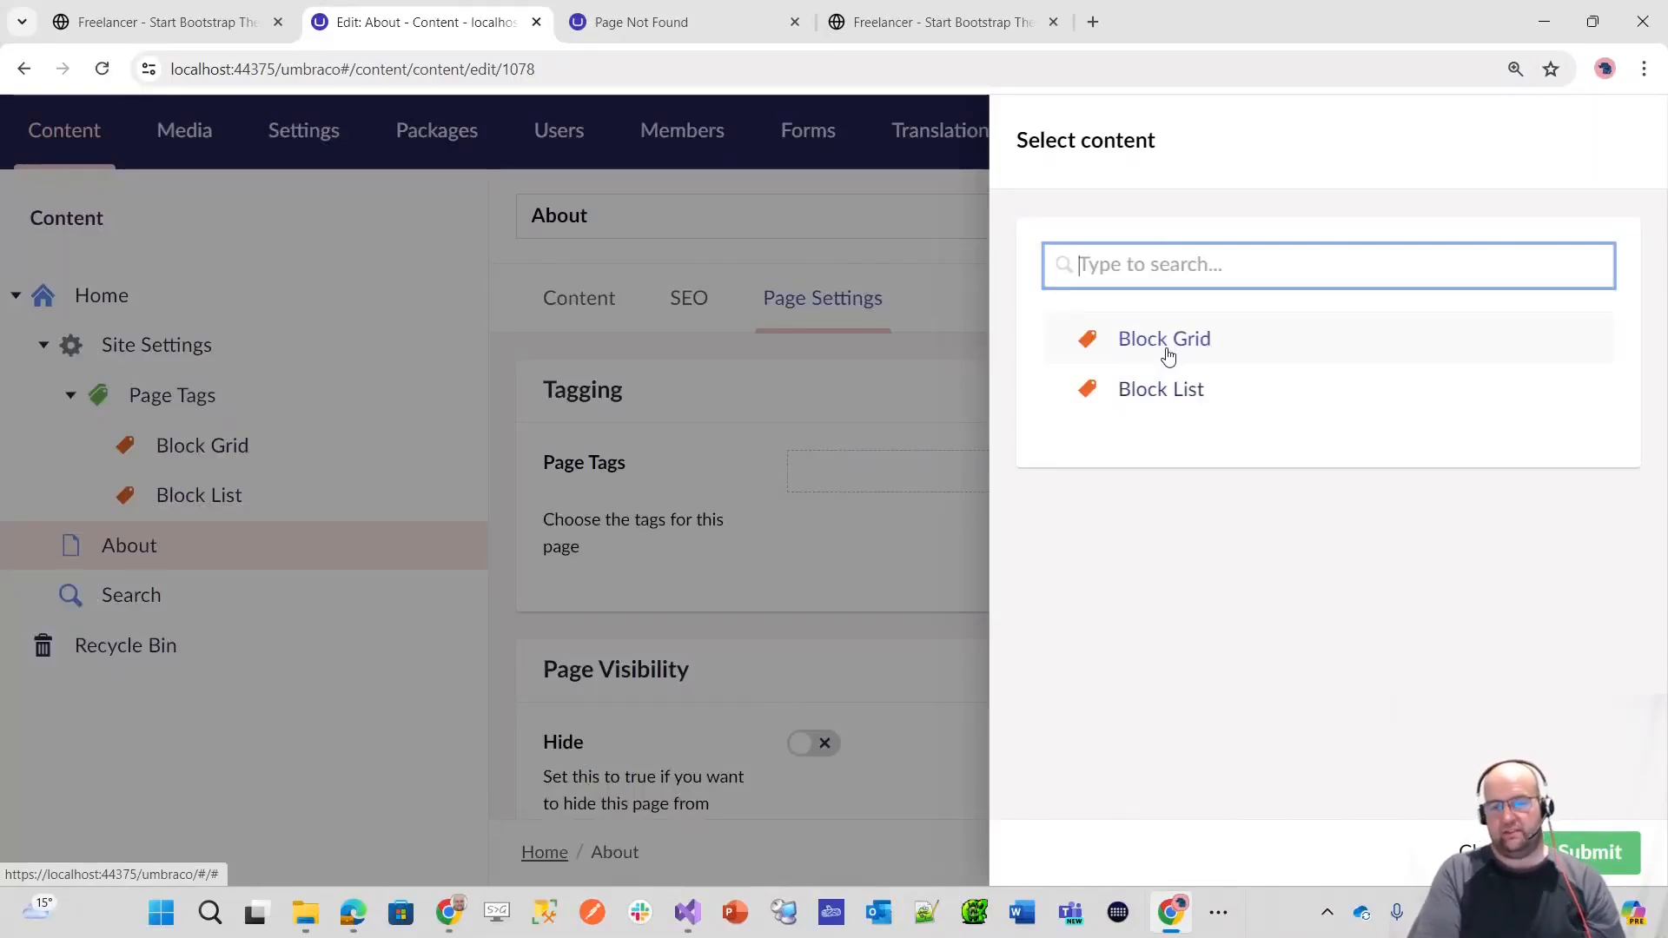
left_click(1165, 343)
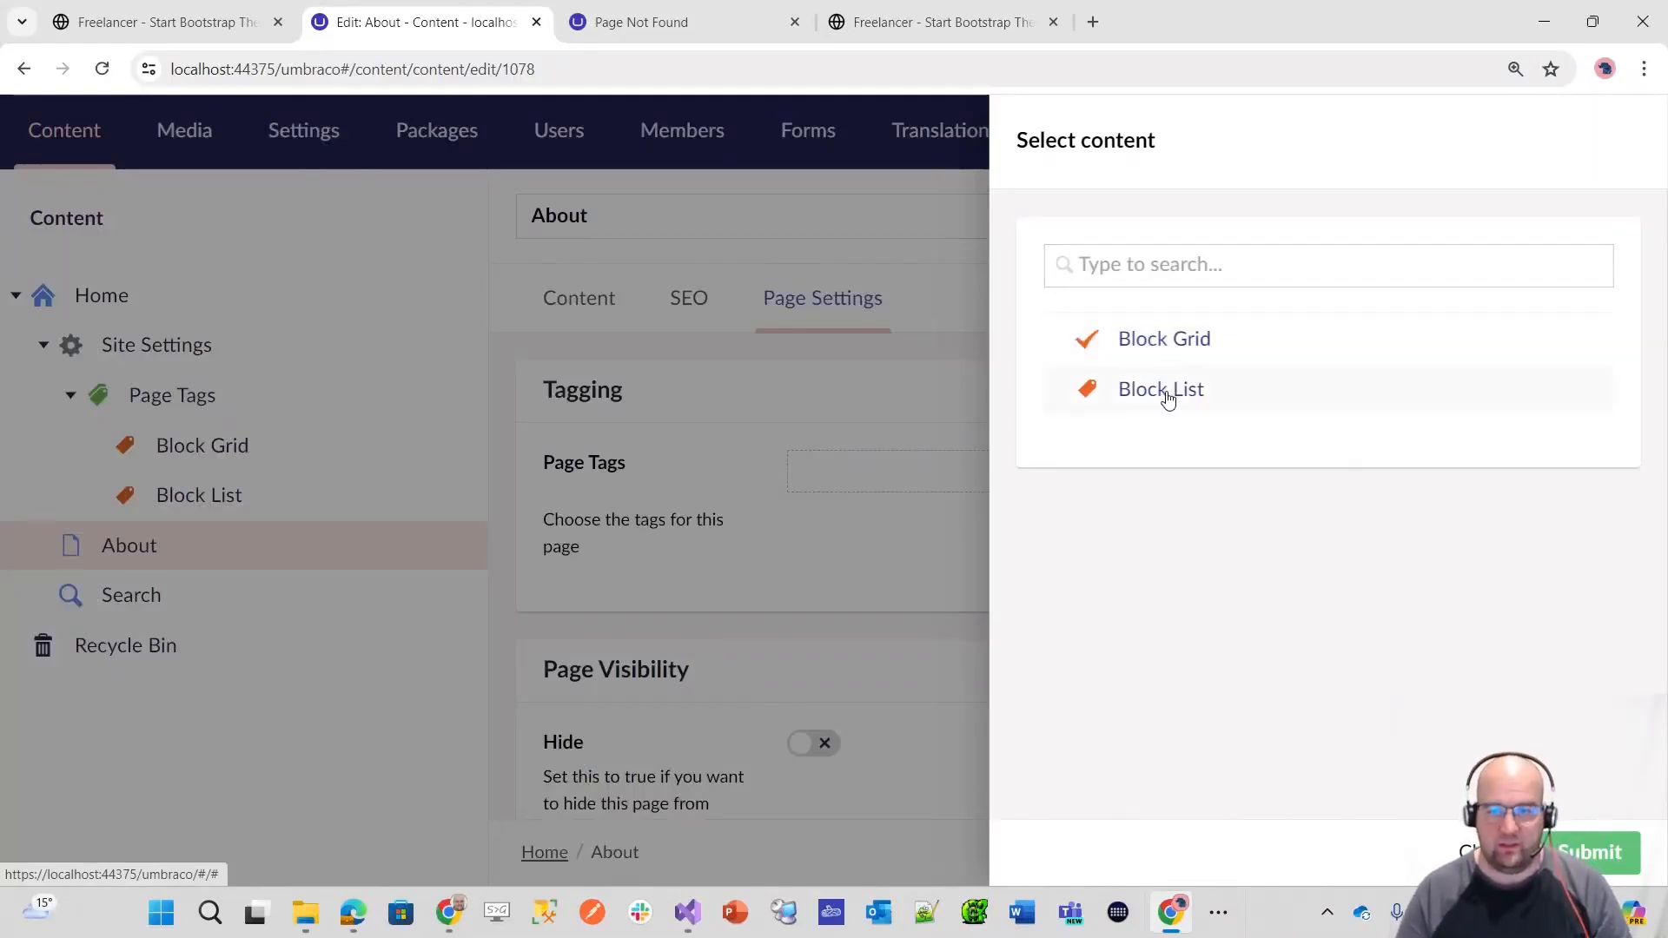
left_click(1589, 852)
left_click(1555, 852)
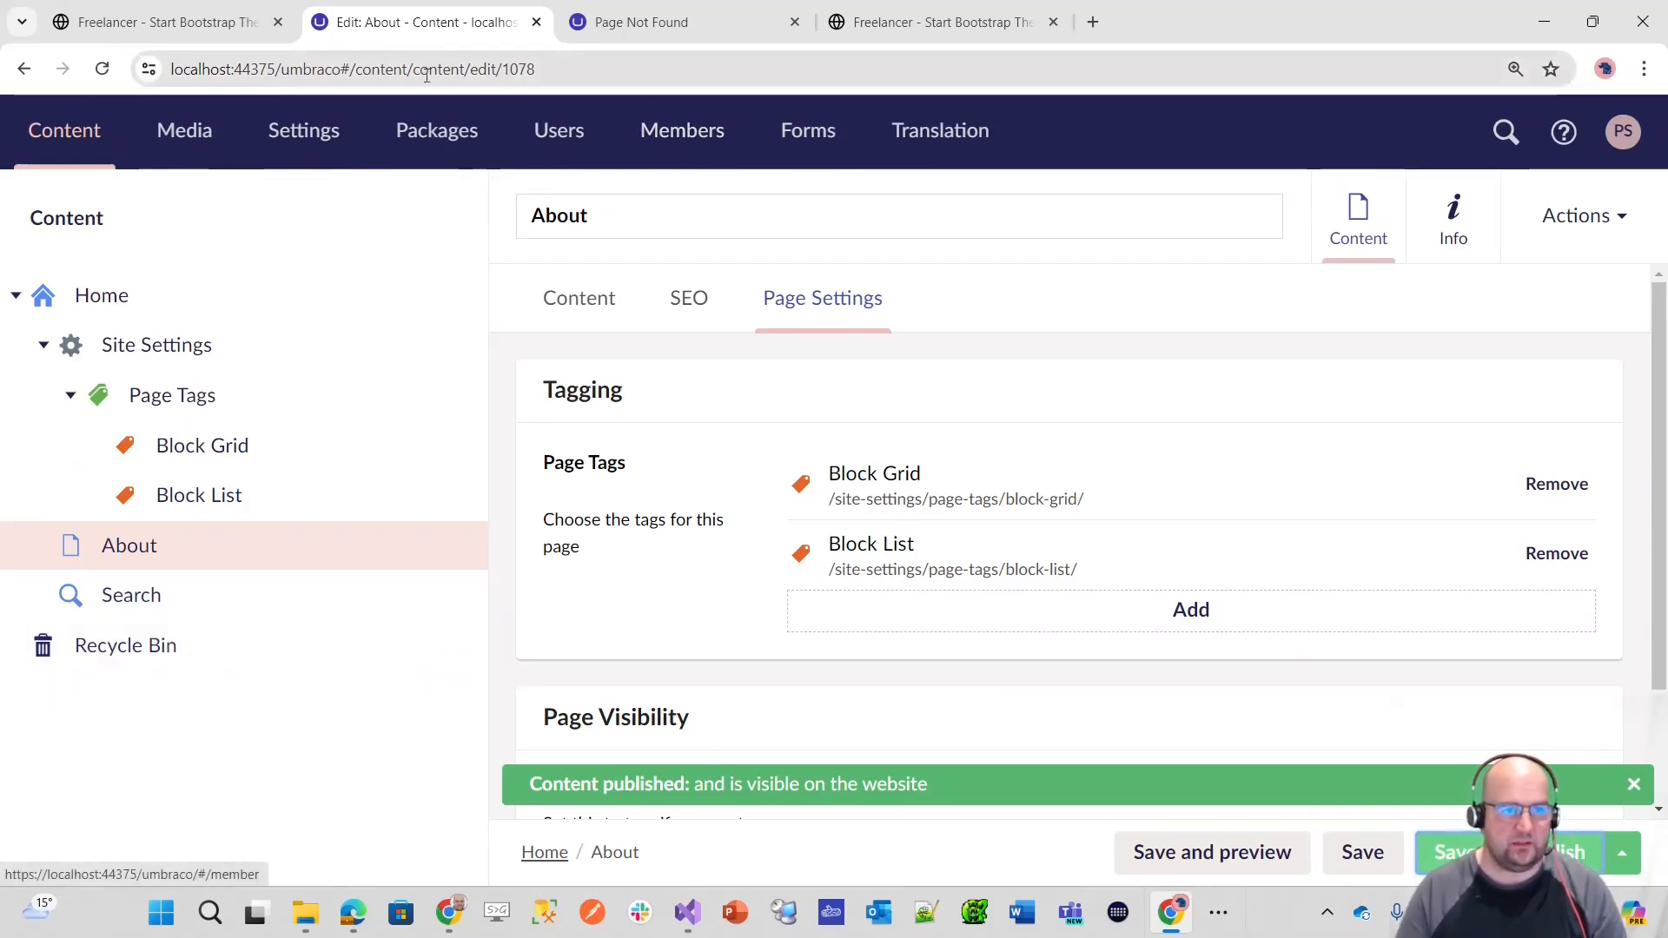
Step: Switch to the Edge window with the Episode 4 - Document Types page and review its topic outline
left_click(241, 26)
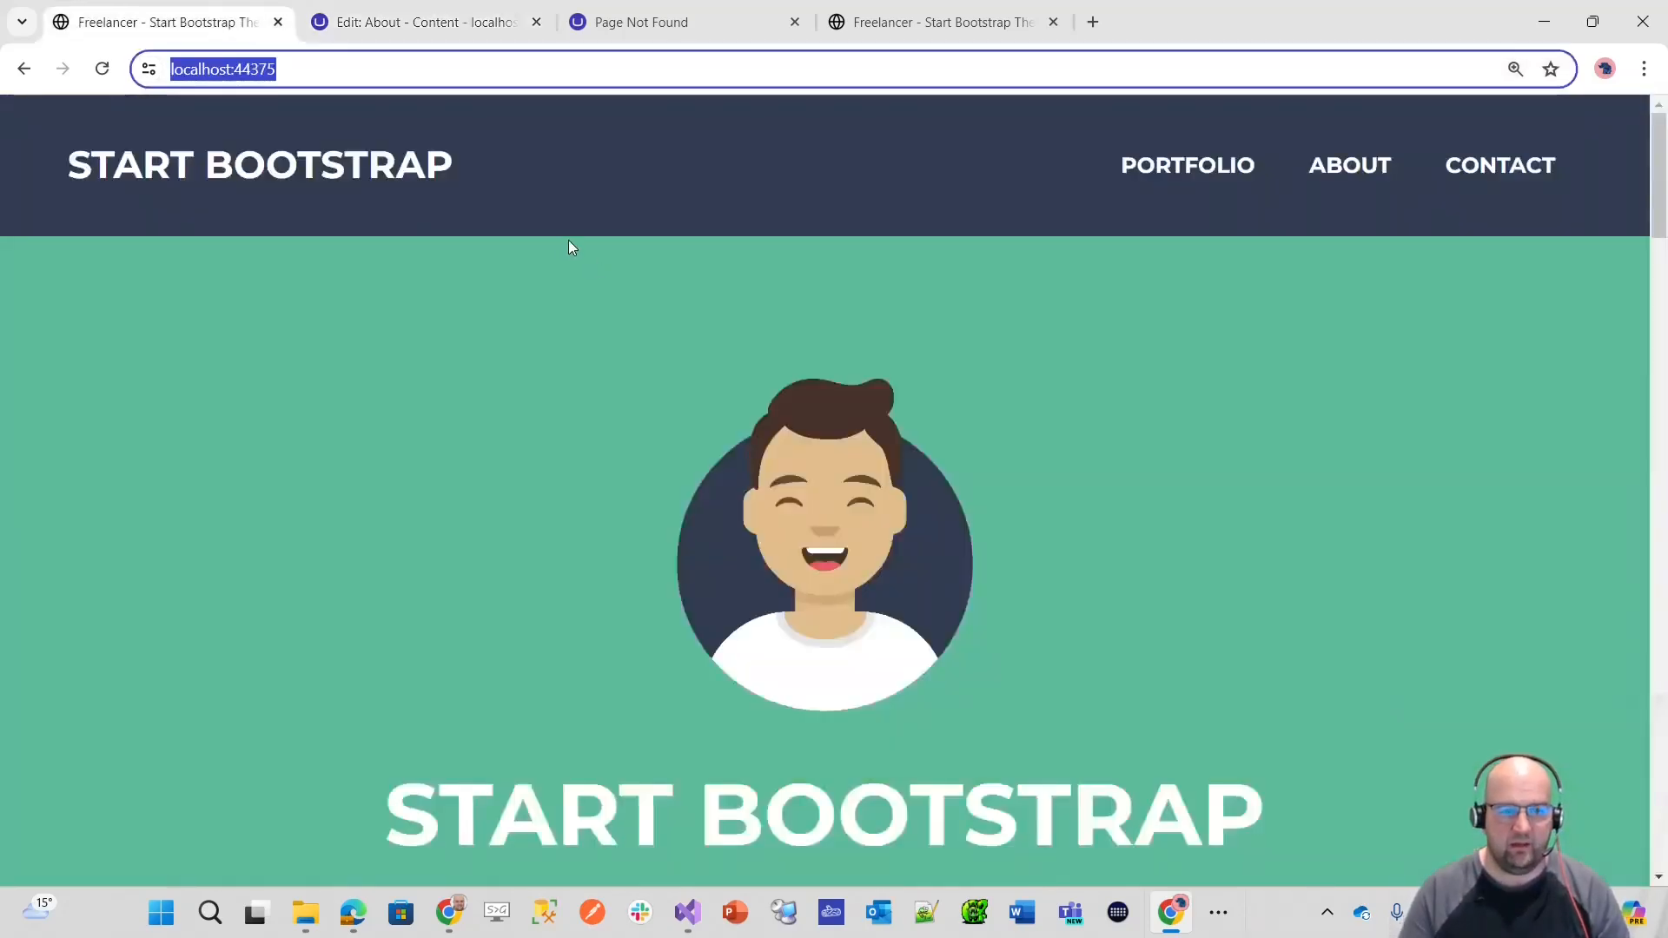
mouse_move(355, 914)
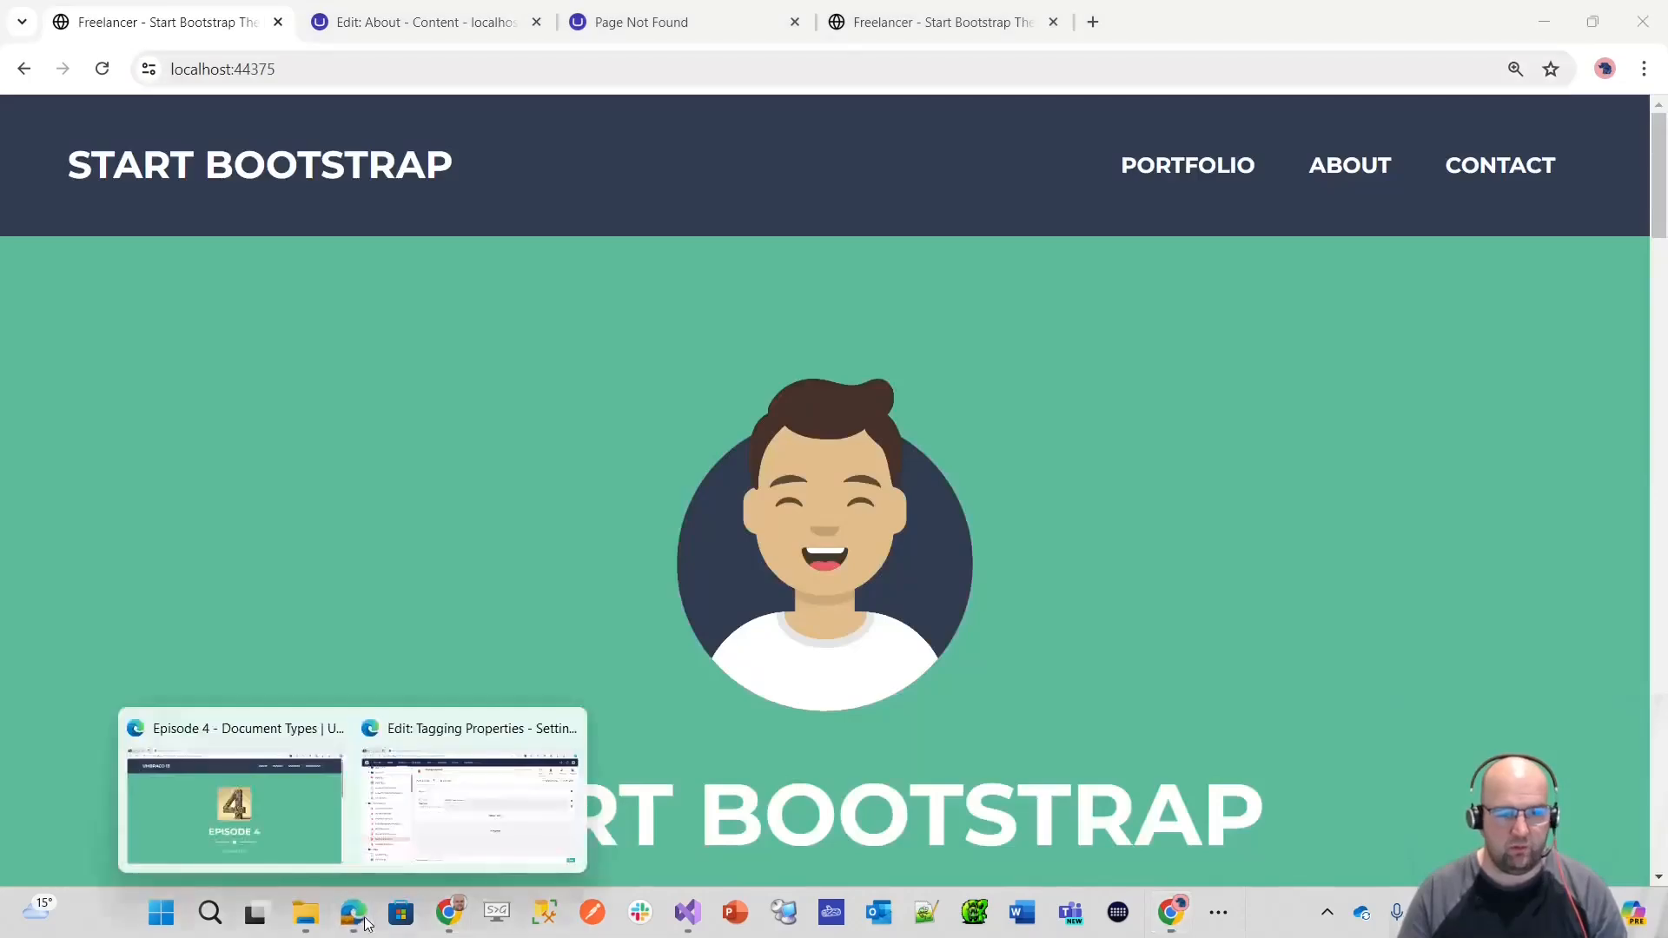
left_click(252, 812)
scroll(1021, 431, "down", 10)
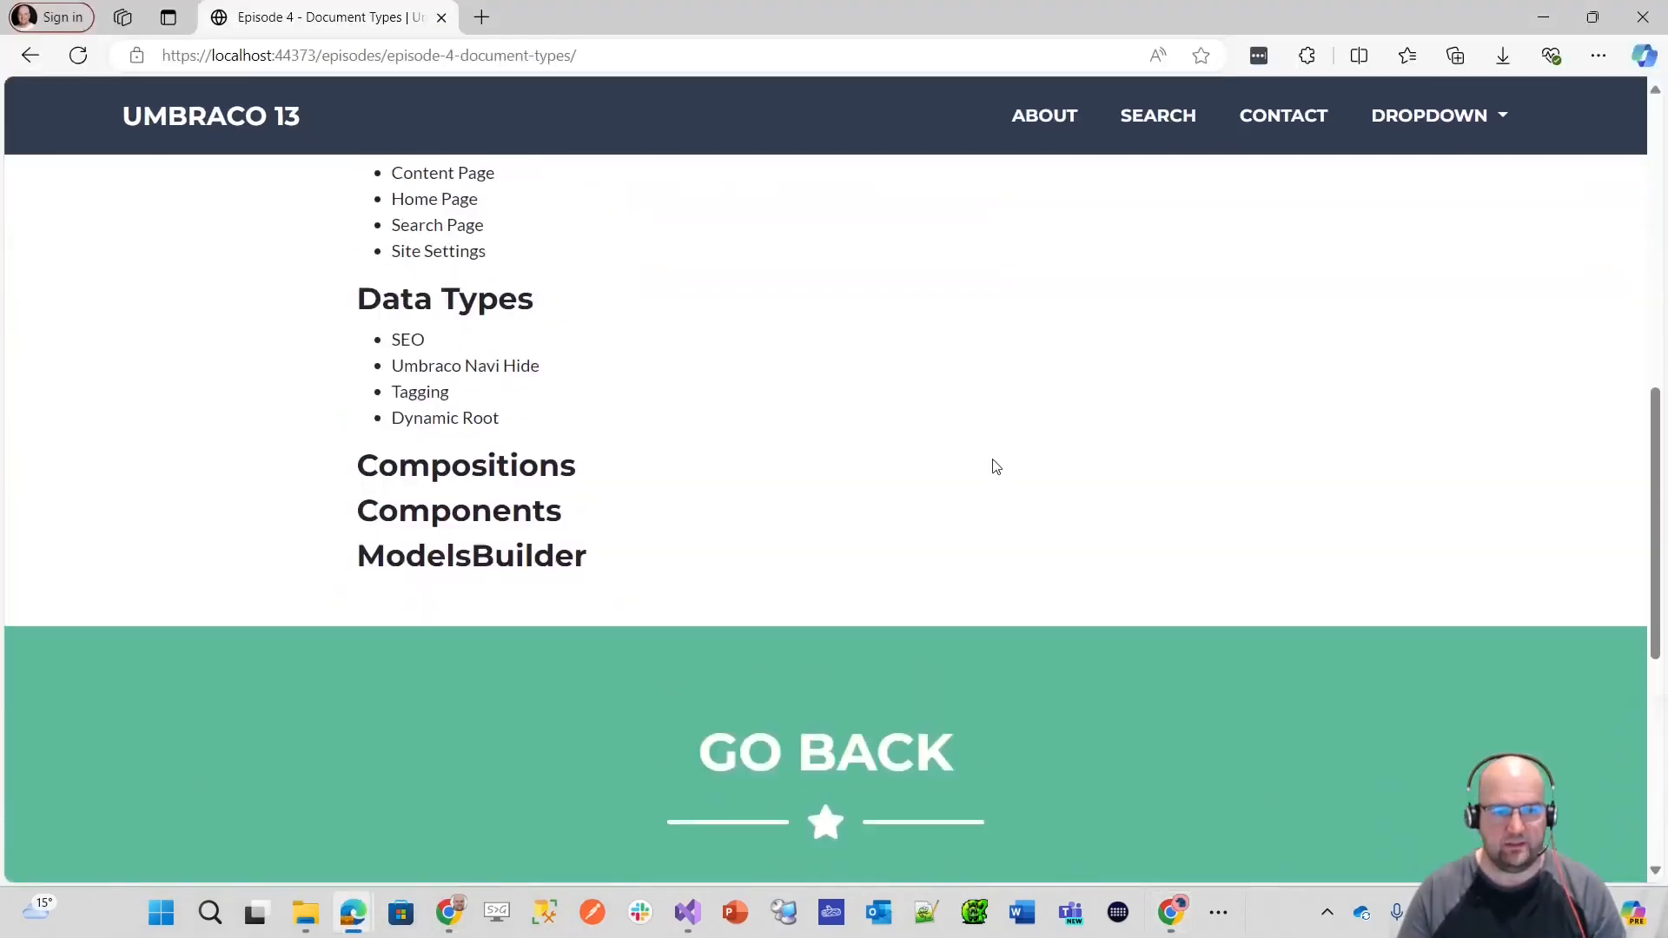
scroll(991, 465, "up", 2)
scroll(963, 450, "up", 1)
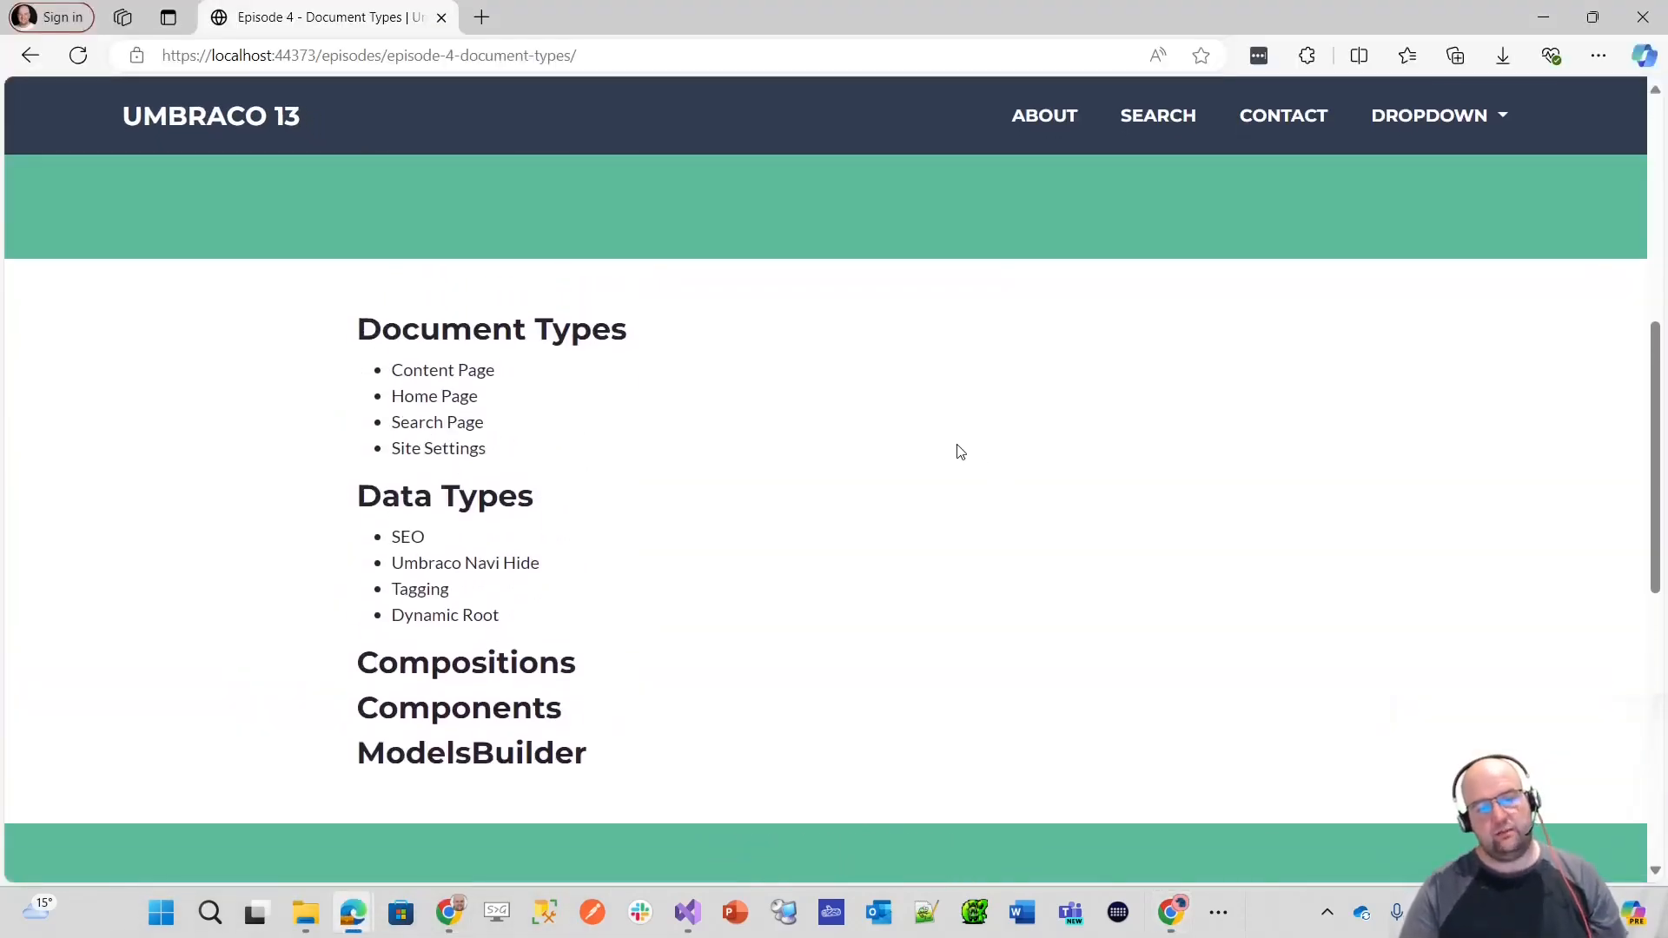